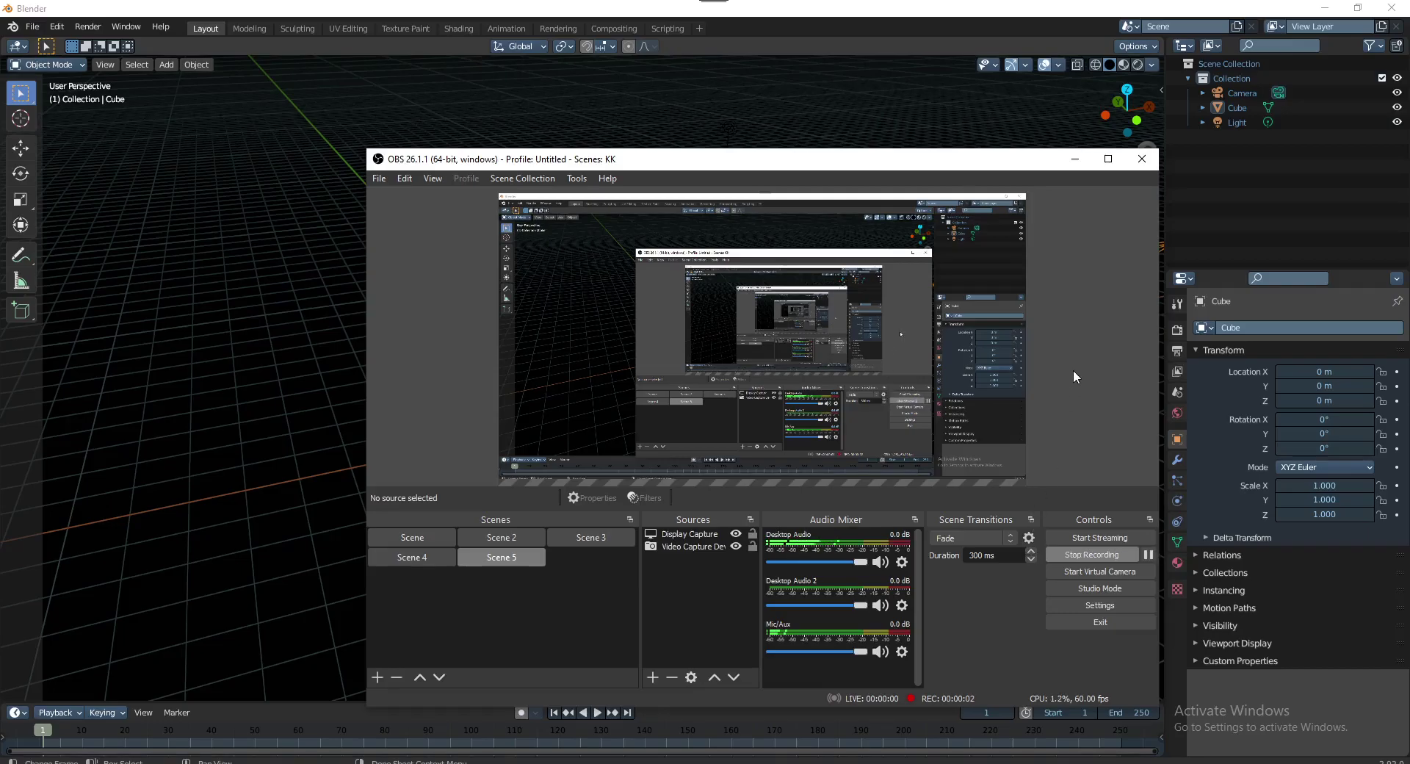
Hide the recording window and delete the Camera from the scene
click(1075, 158)
mouse_move(717, 460)
middle_down()
mouse_move(707, 451)
mouse_move(749, 434)
mouse_move(654, 431)
mouse_move(654, 404)
mouse_move(708, 436)
mouse_move(752, 381)
mouse_move(721, 381)
mouse_move(672, 418)
mouse_move(600, 405)
mouse_move(628, 405)
middle_up()
click(982, 189)
key(Delete)
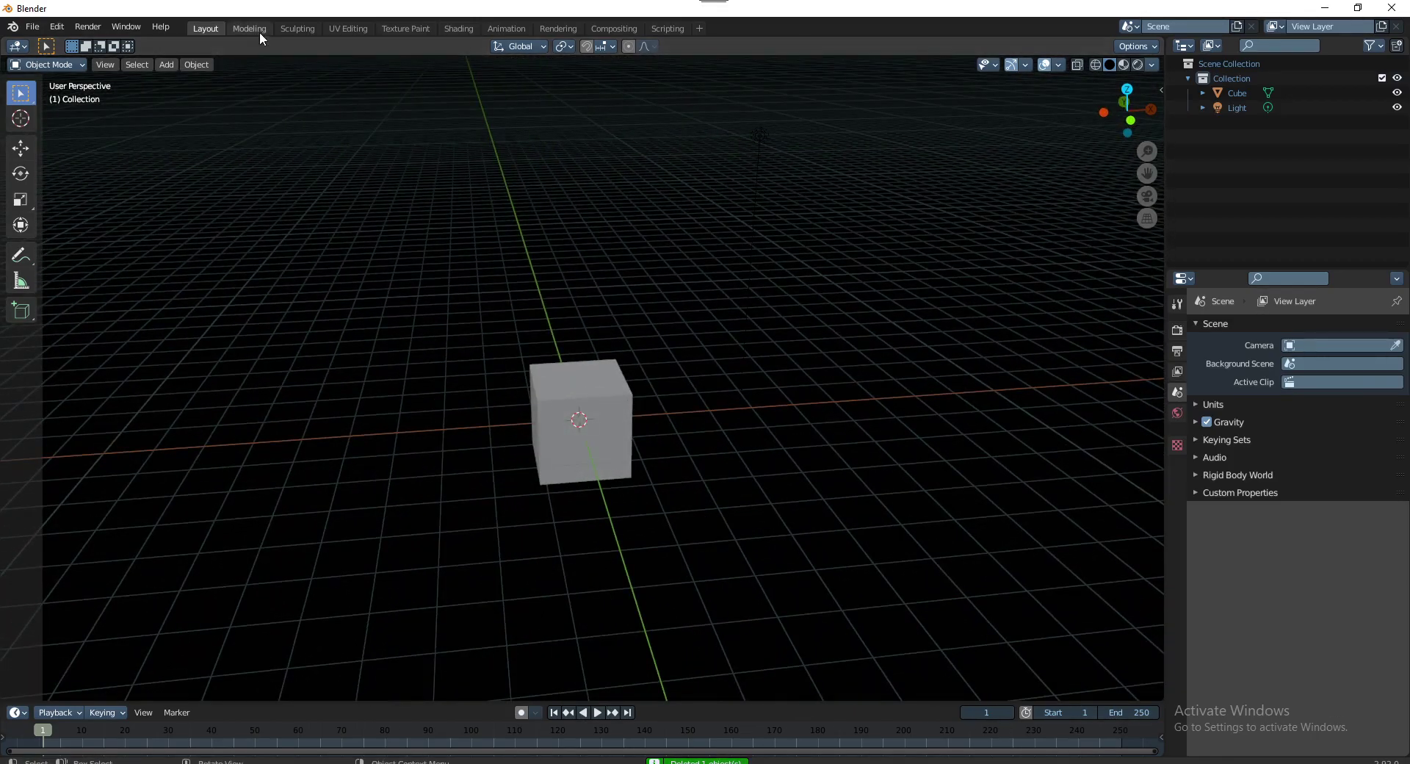
Switch to the Modeling workspace and put the Cube into Edit Mode
click(259, 32)
mouse_move(616, 356)
middle_down()
mouse_move(614, 401)
mouse_move(620, 363)
mouse_move(611, 370)
mouse_move(737, 352)
mouse_move(620, 371)
mouse_move(652, 369)
mouse_move(697, 404)
middle_up()
click(645, 367)
key(Tab)
Return to one perspective view and hide the Grid, 3D Cursor and X/Y axis overlays
key(ctrl+alt+q)
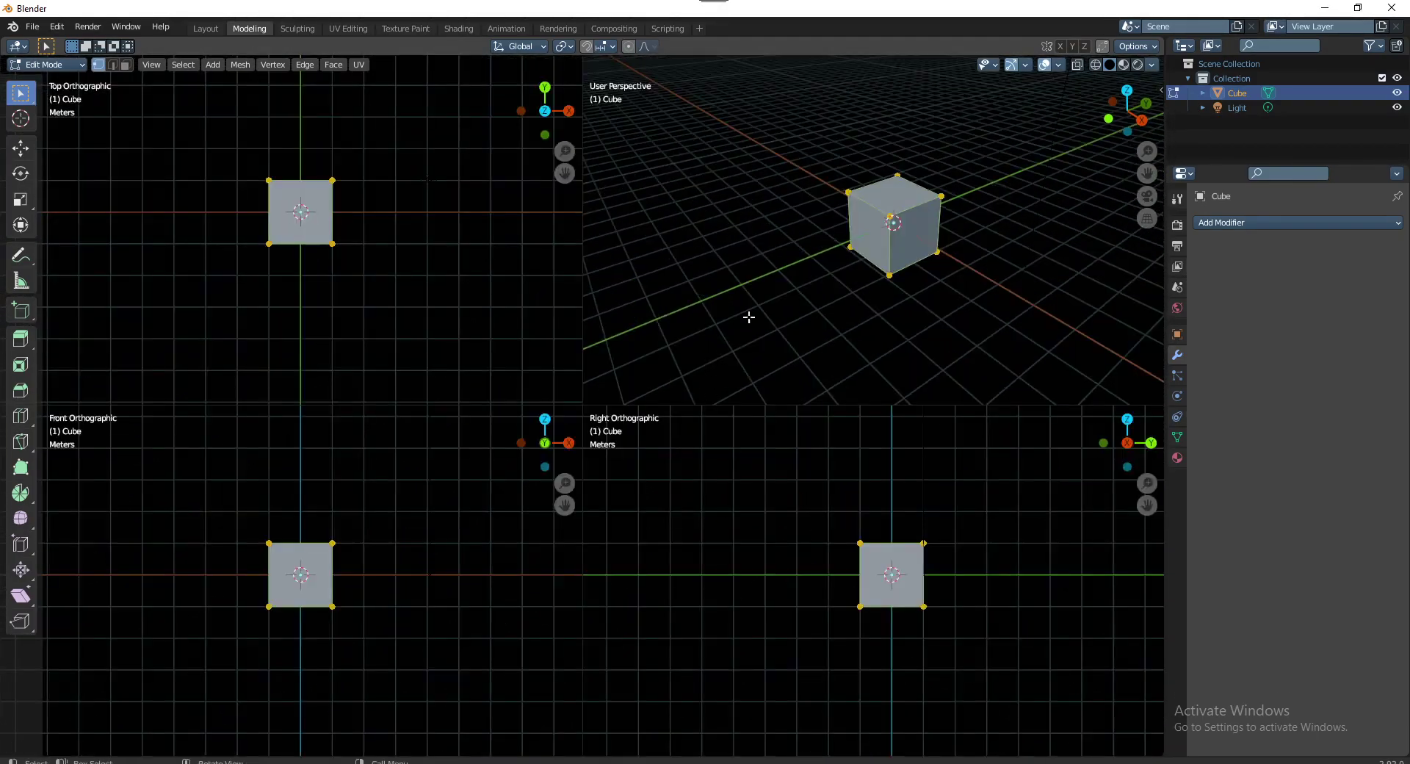
key(ctrl+alt+q)
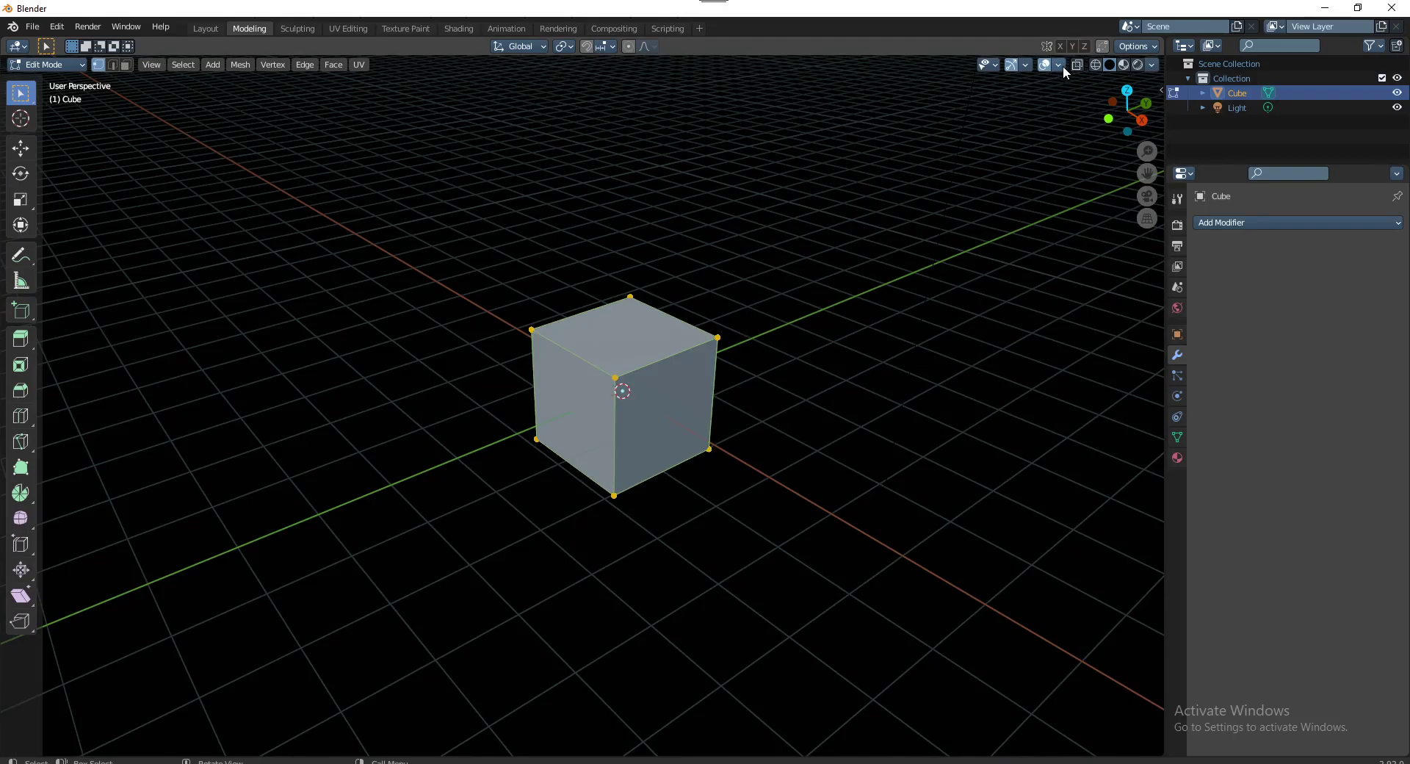
click(1059, 65)
click(987, 135)
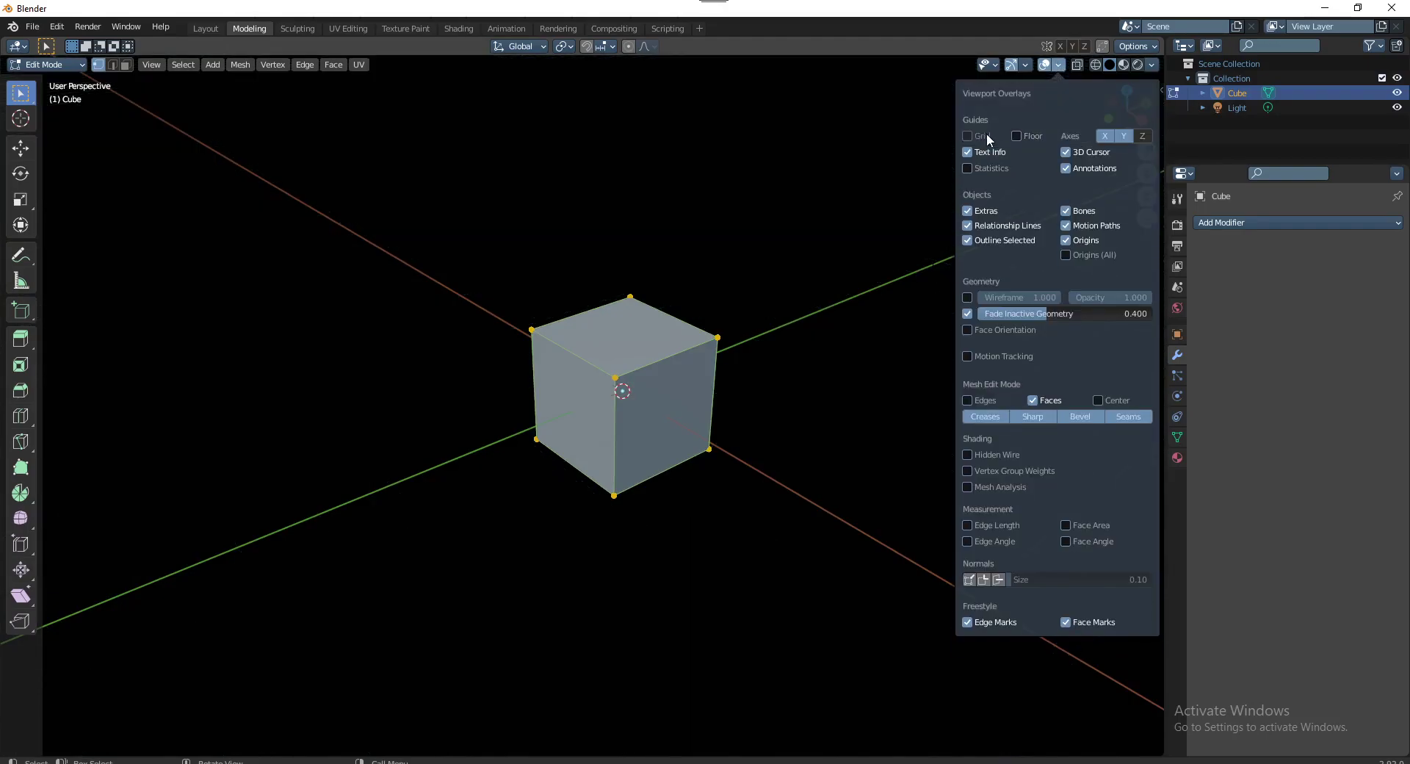
right_click(1068, 151)
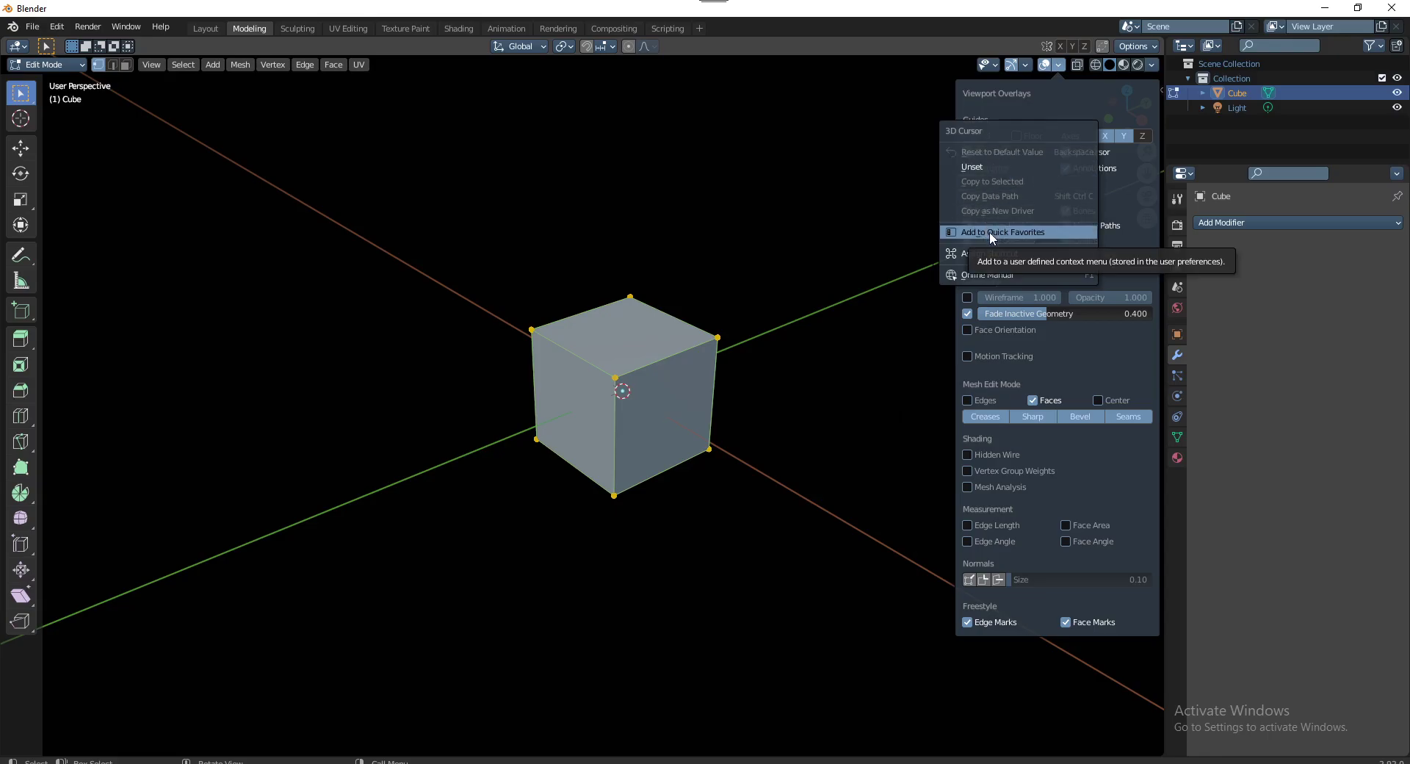
key(Escape)
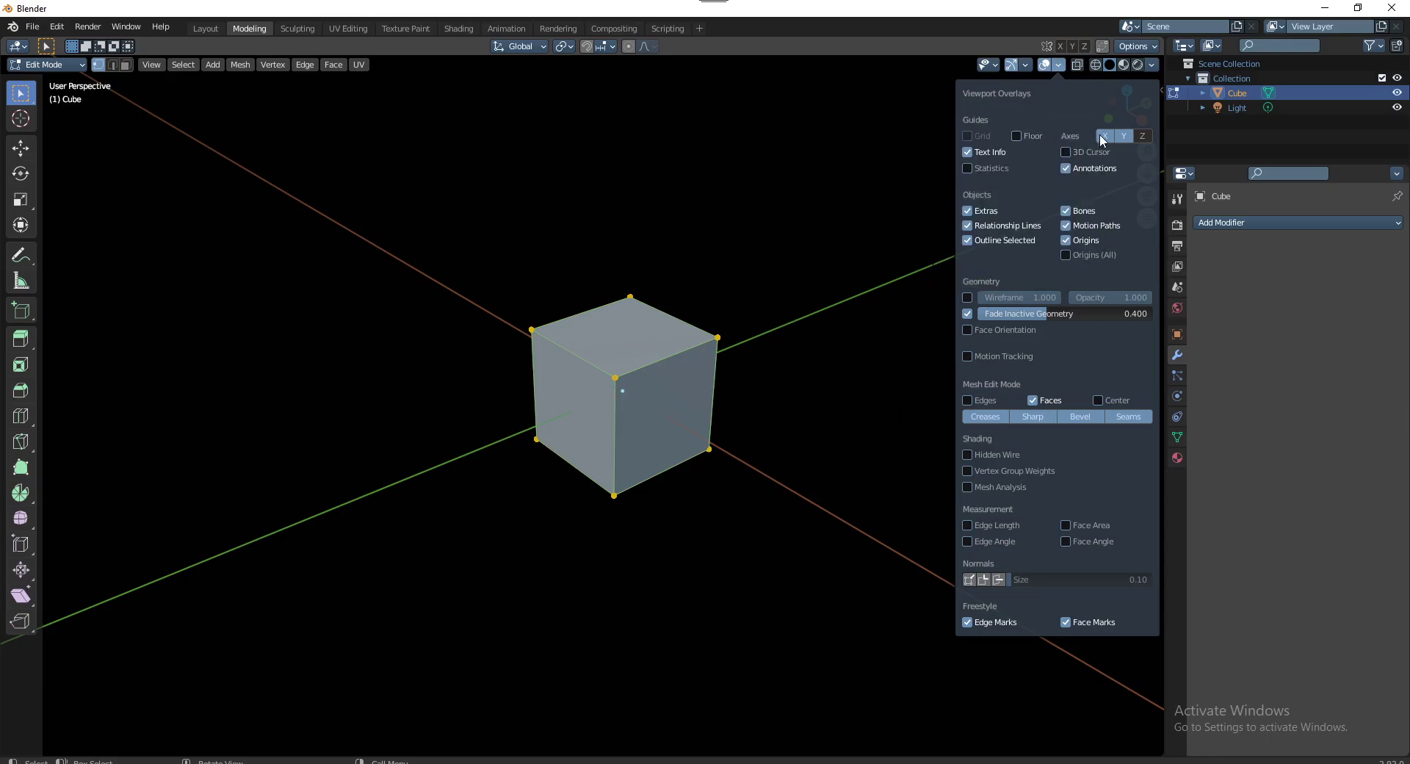
click(1104, 136)
click(1121, 135)
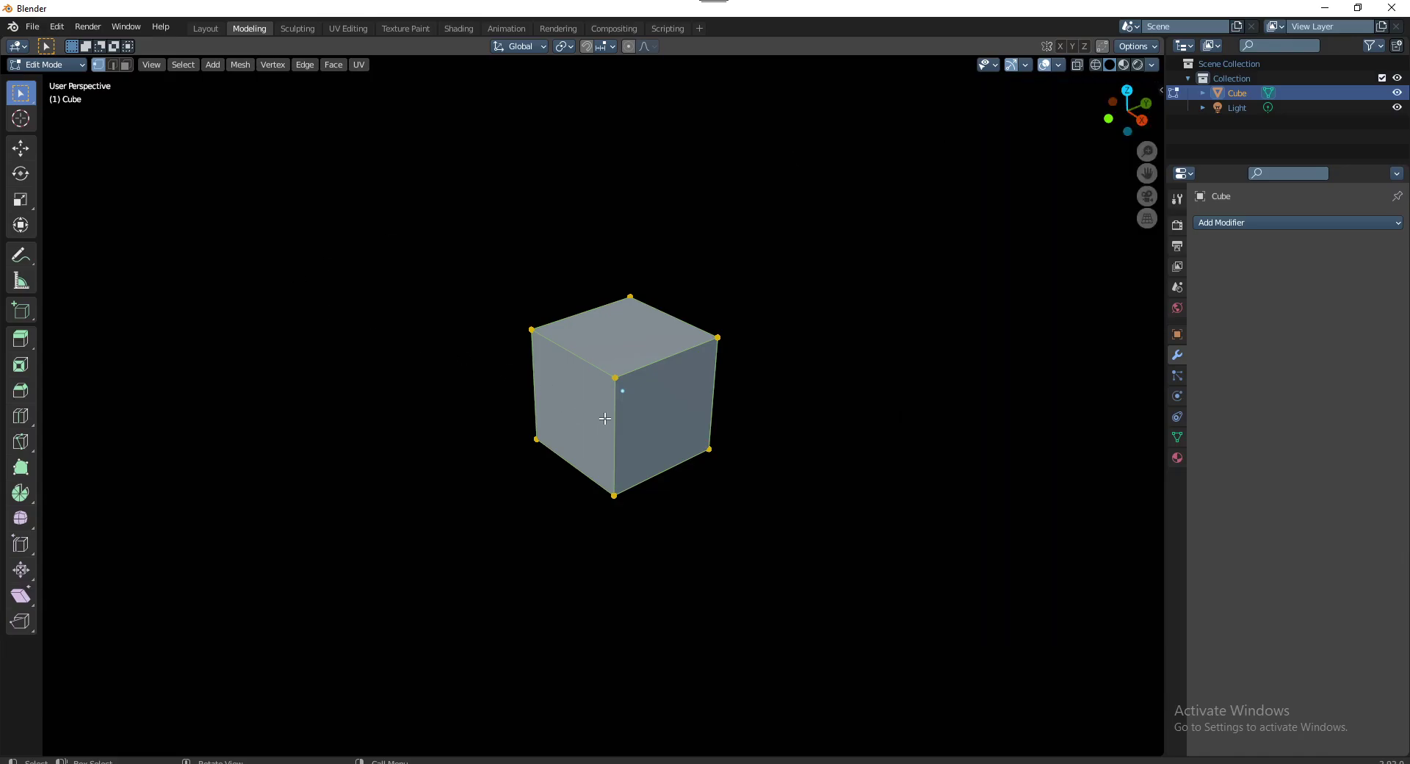
middle_drag(604, 418, 545, 393)
Select the two top-left vertices and assign M as the Move tool shortcut
drag(505, 264, 596, 367)
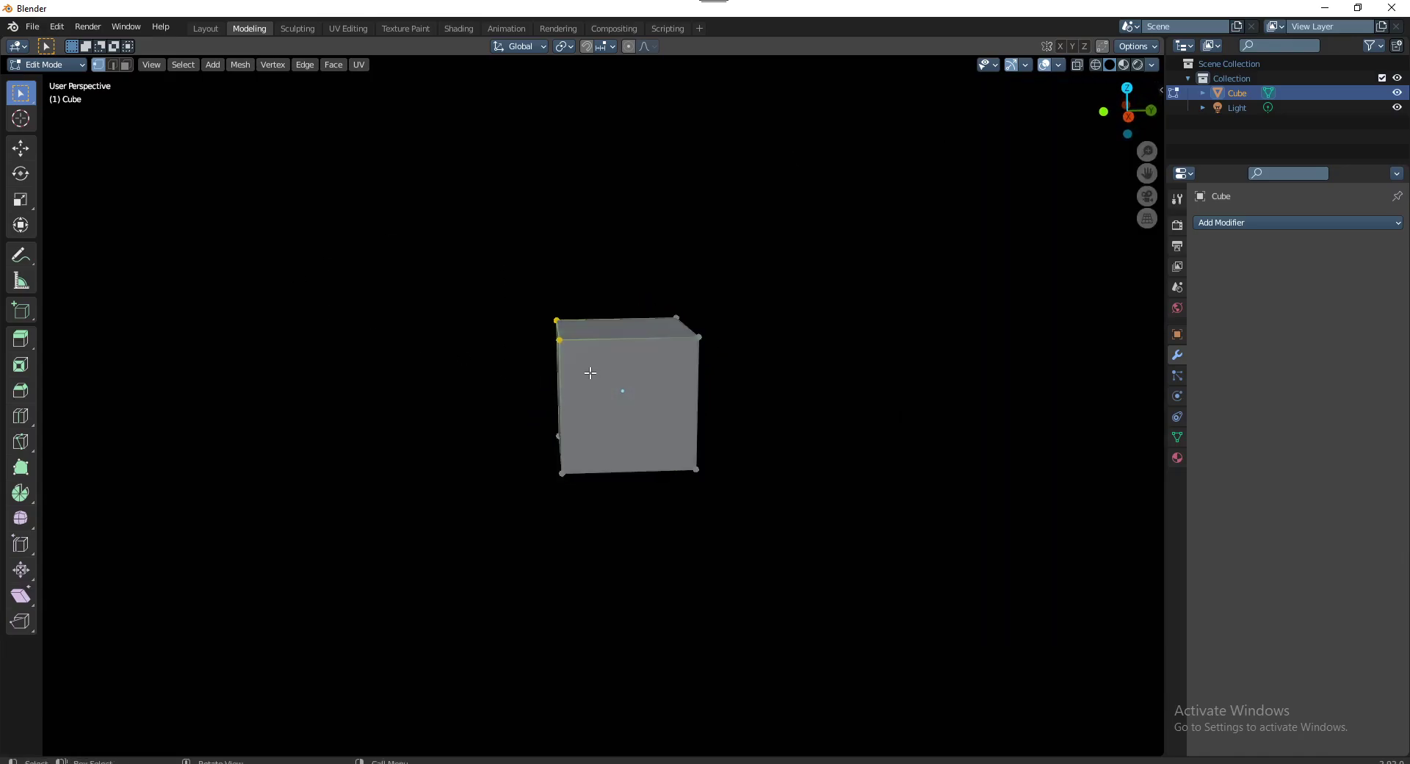
middle_drag(590, 373, 566, 370)
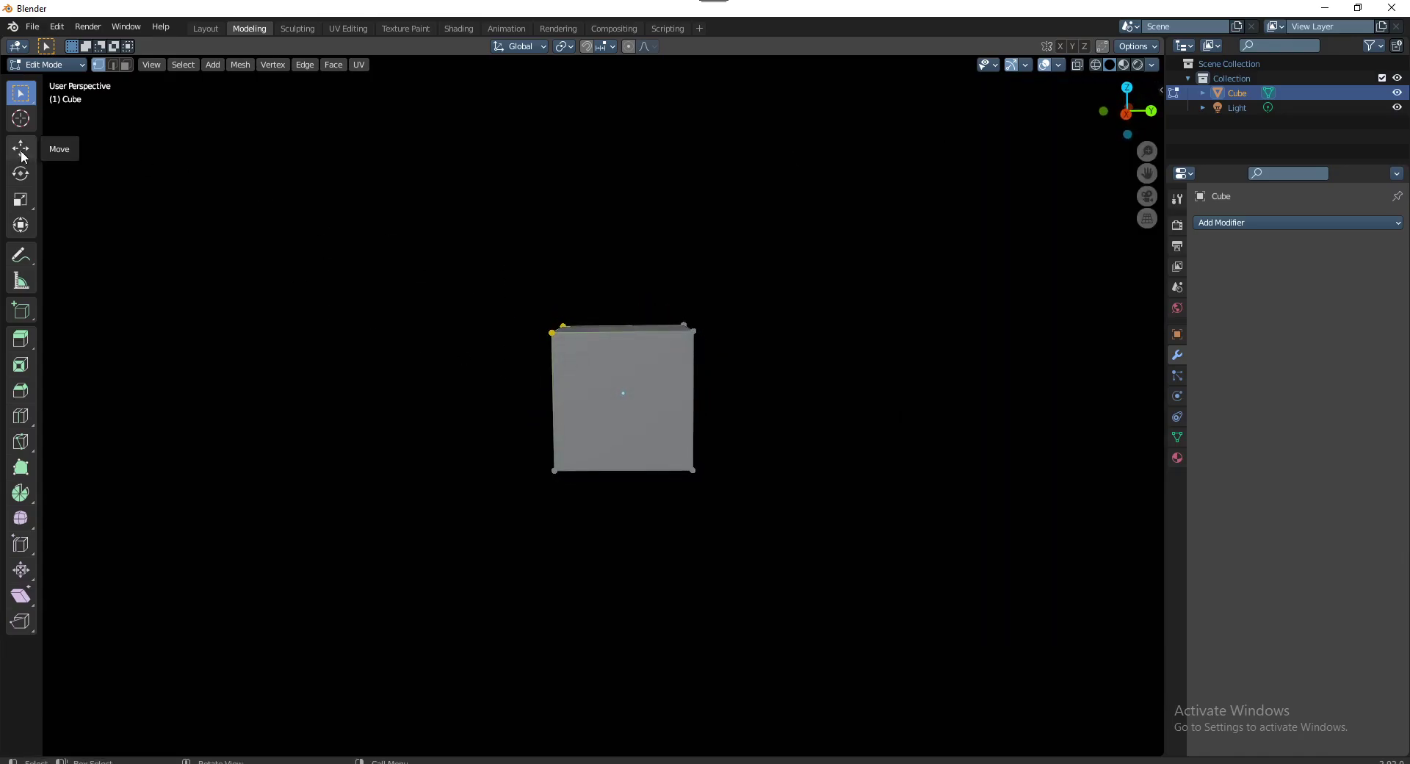
mouse_move(20, 147)
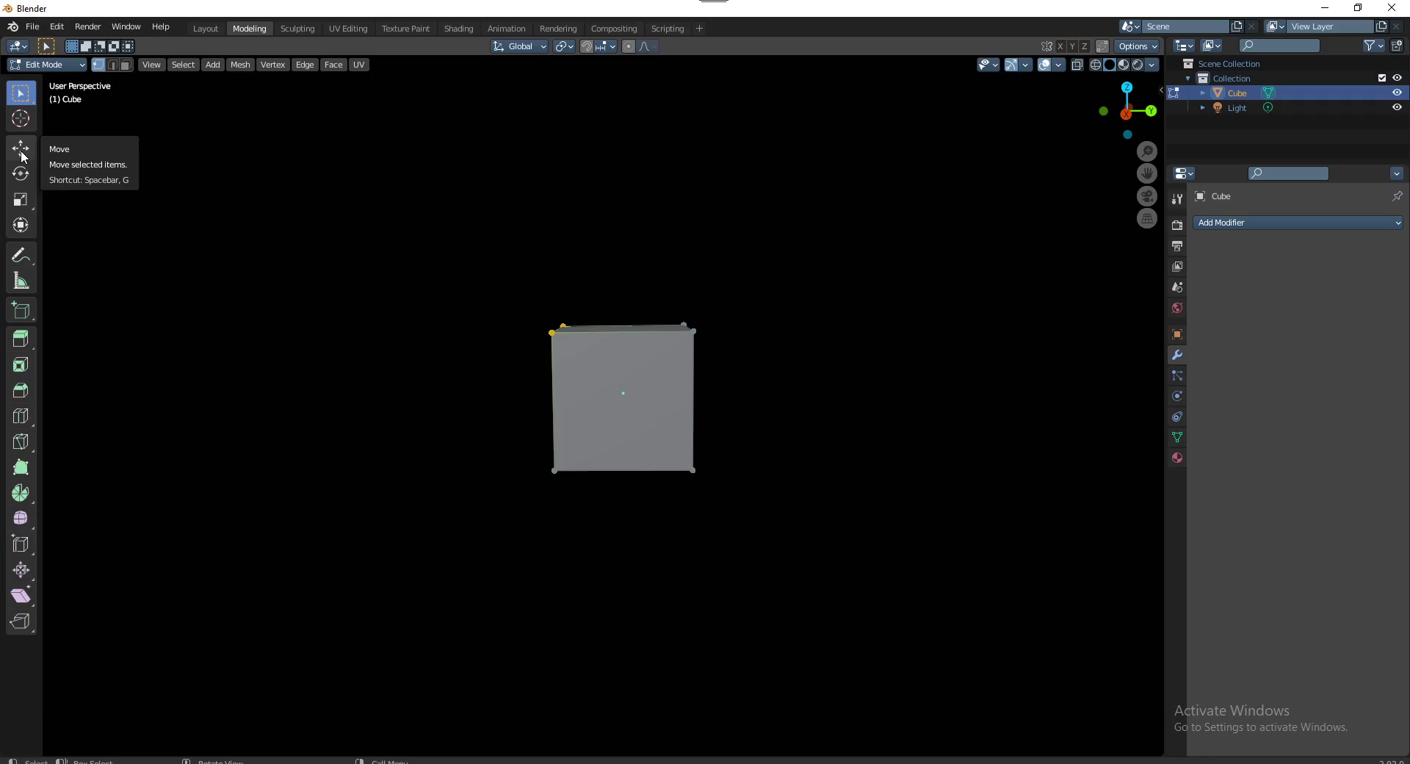
click(21, 149)
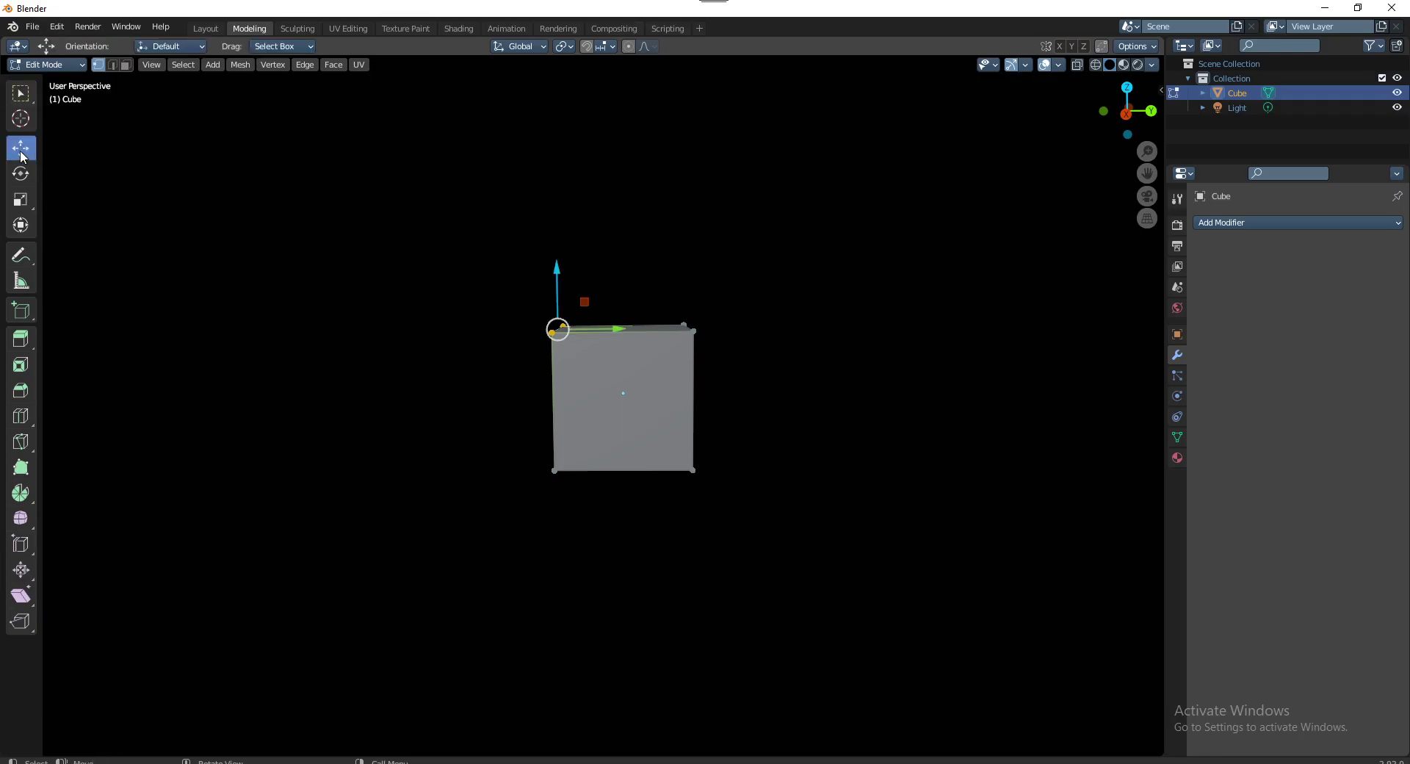
right_click(21, 152)
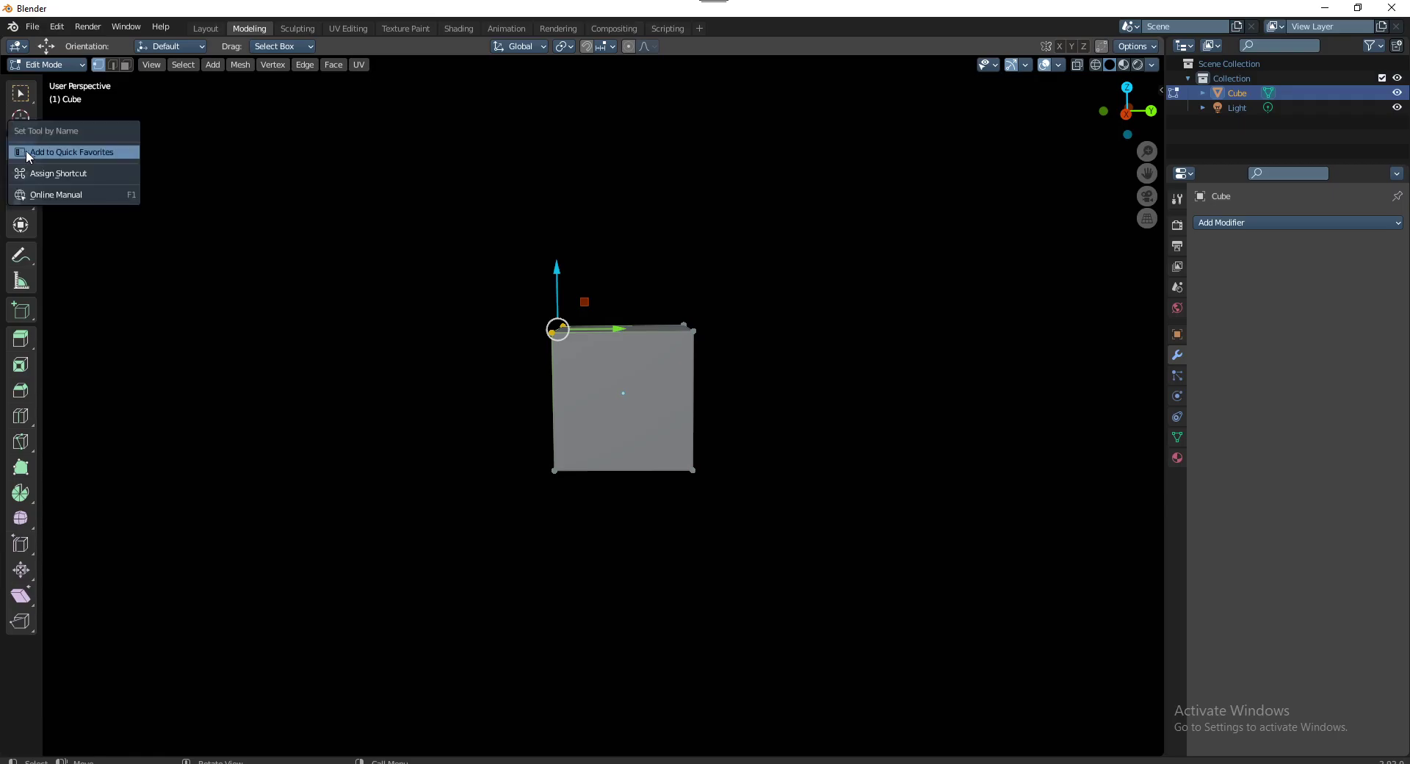
click(50, 169)
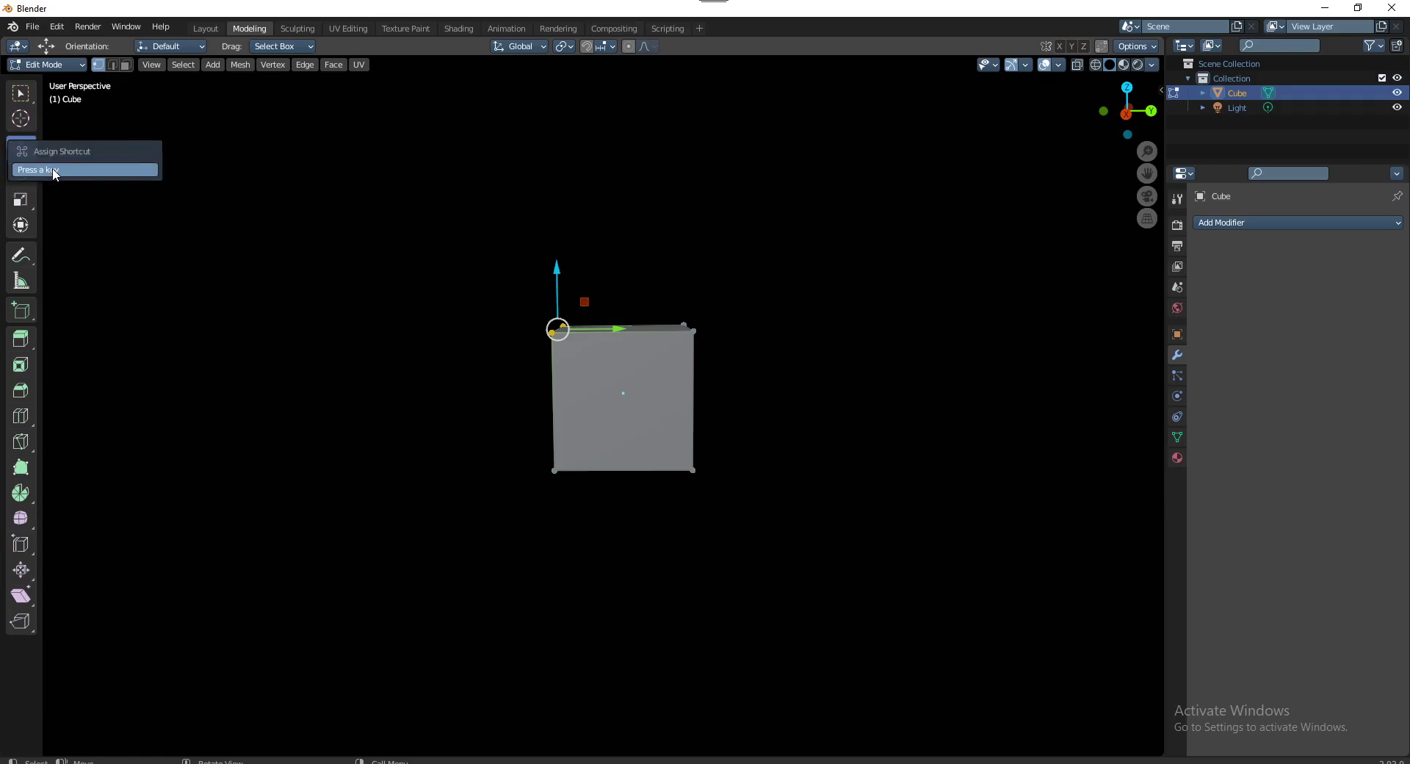
key(m)
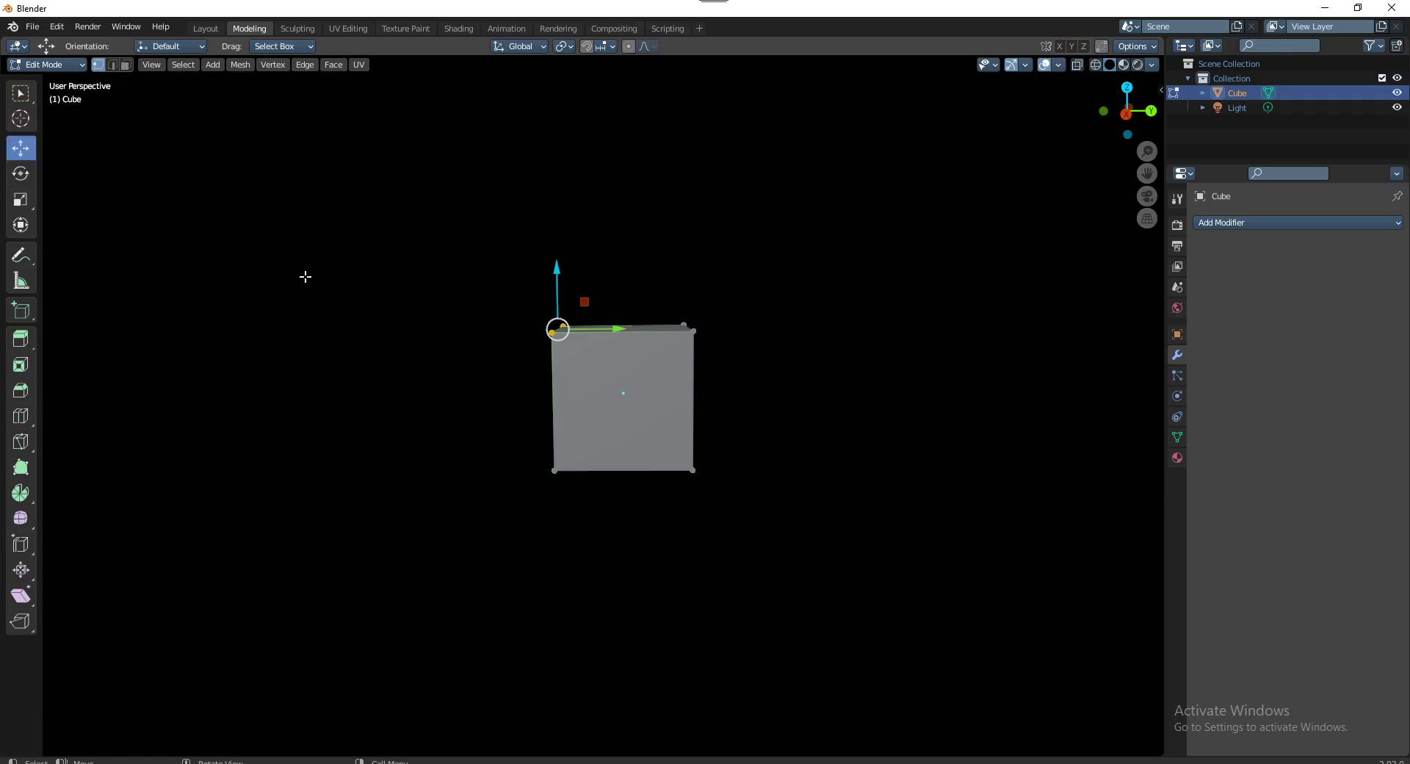
click(305, 276)
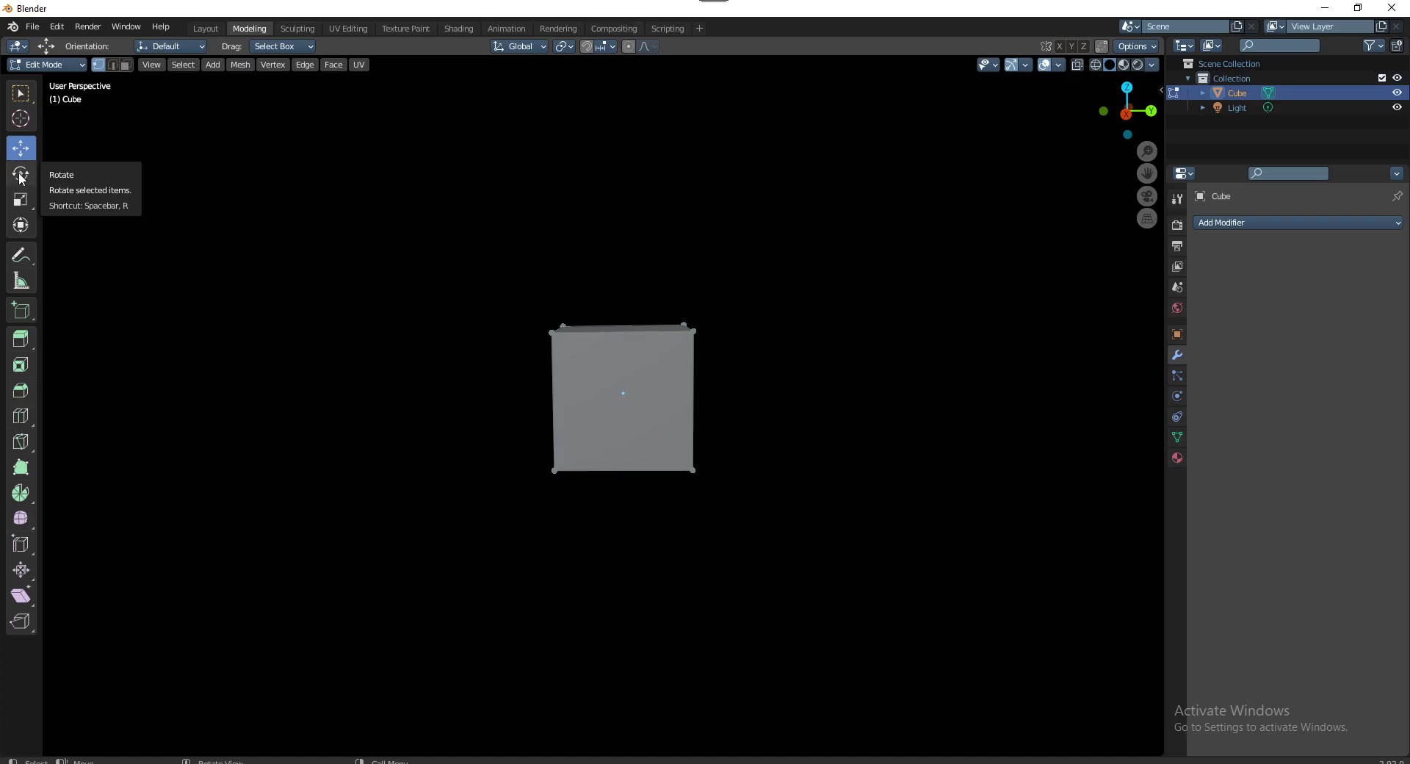
Assign R as the Rotate tool shortcut and begin assigning one to Scale
right_click(21, 174)
click(46, 173)
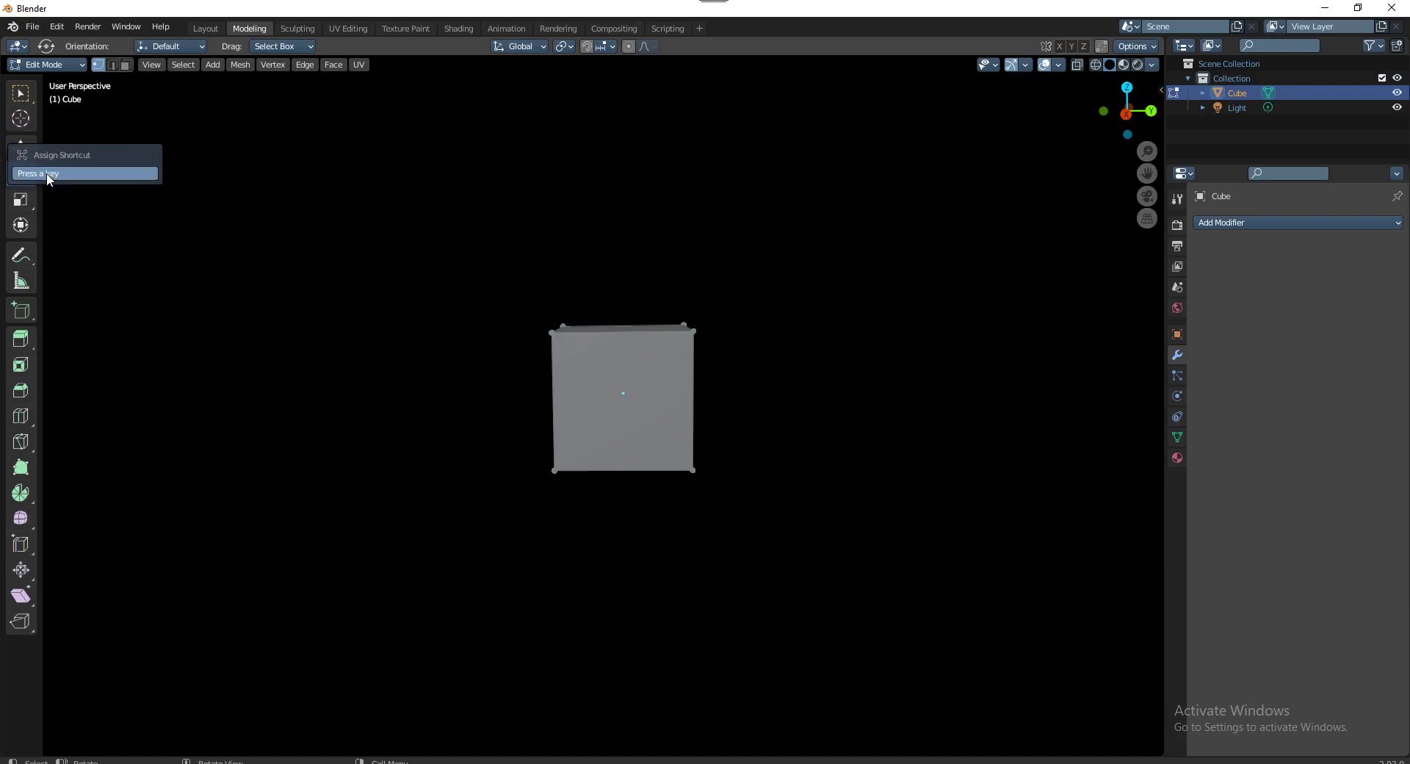
key(r)
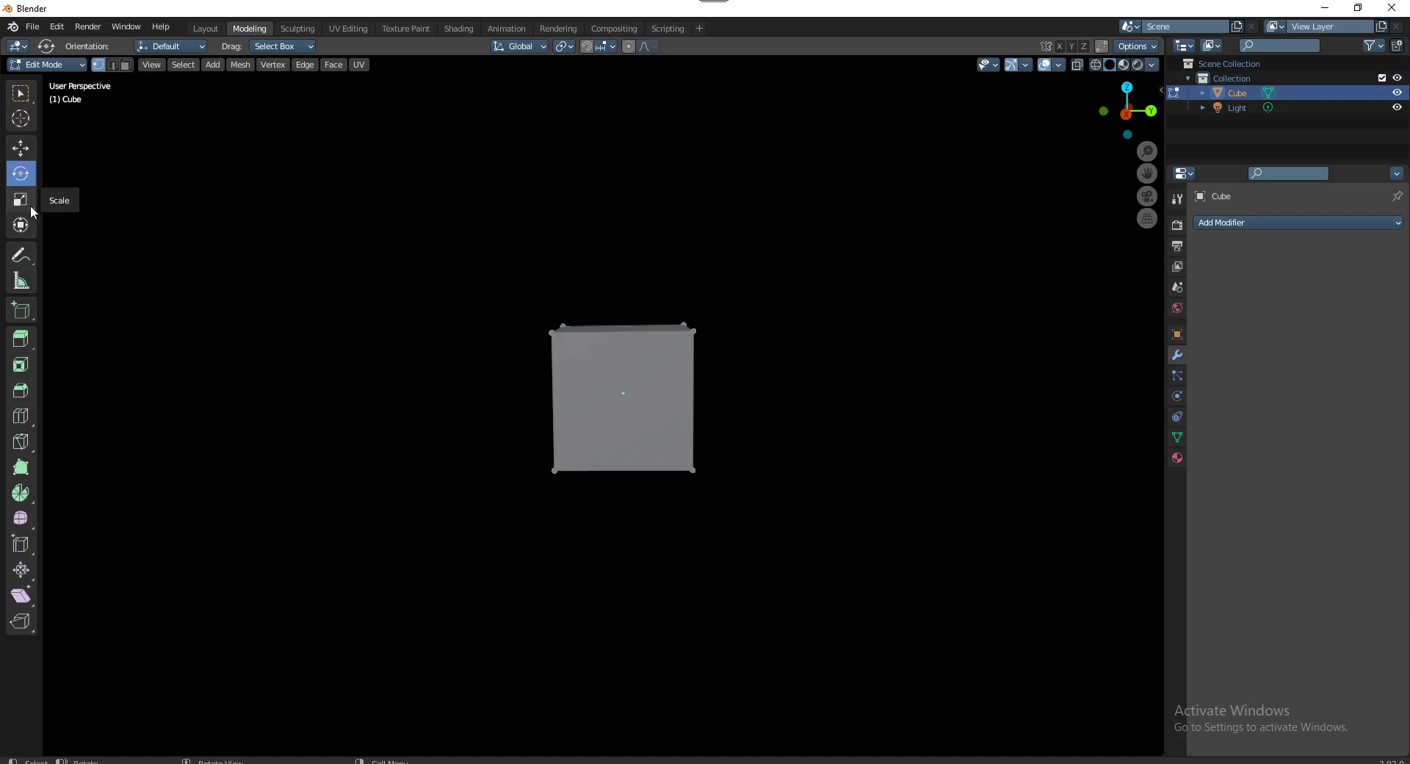
click(25, 200)
right_click(25, 199)
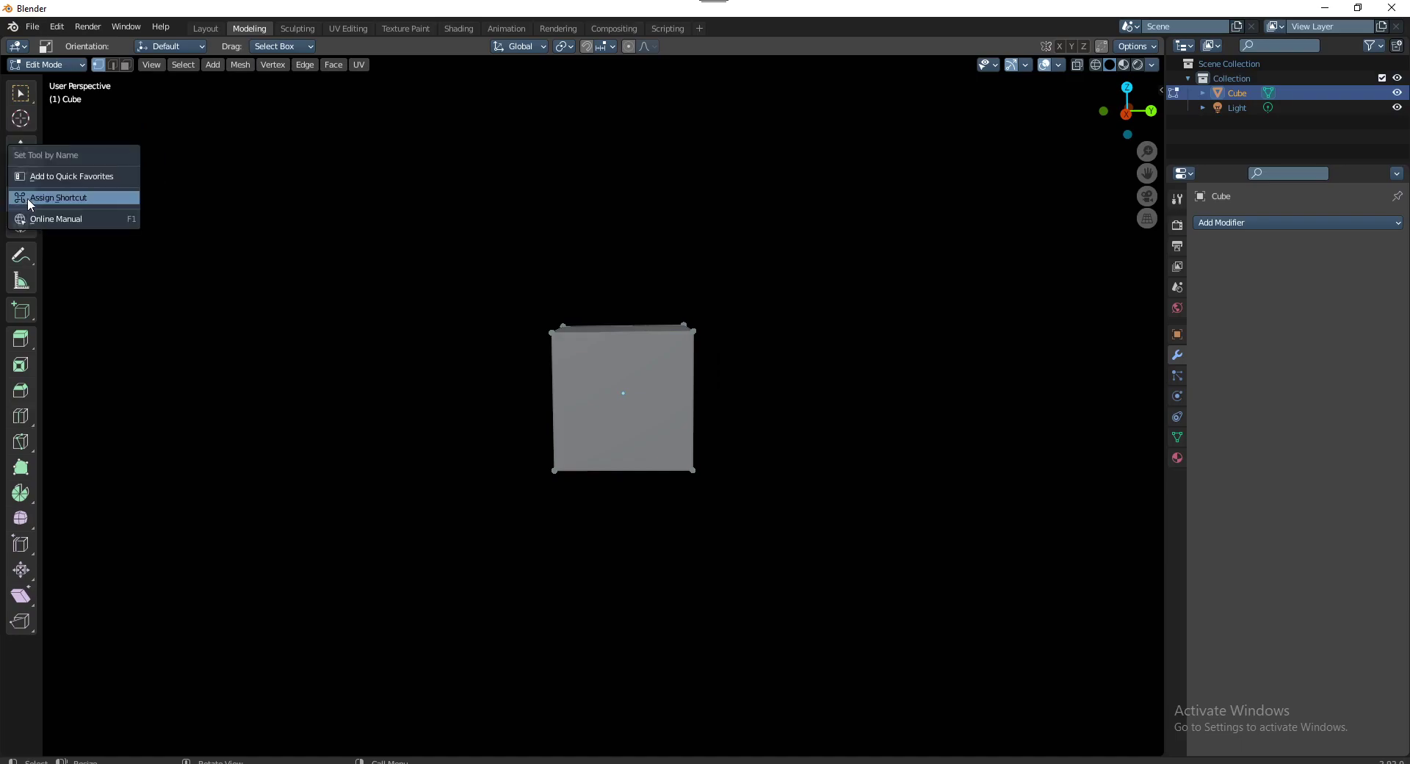
click(47, 198)
Finish assigning S to Scale, then pull the top-left vertex up and left
key(s)
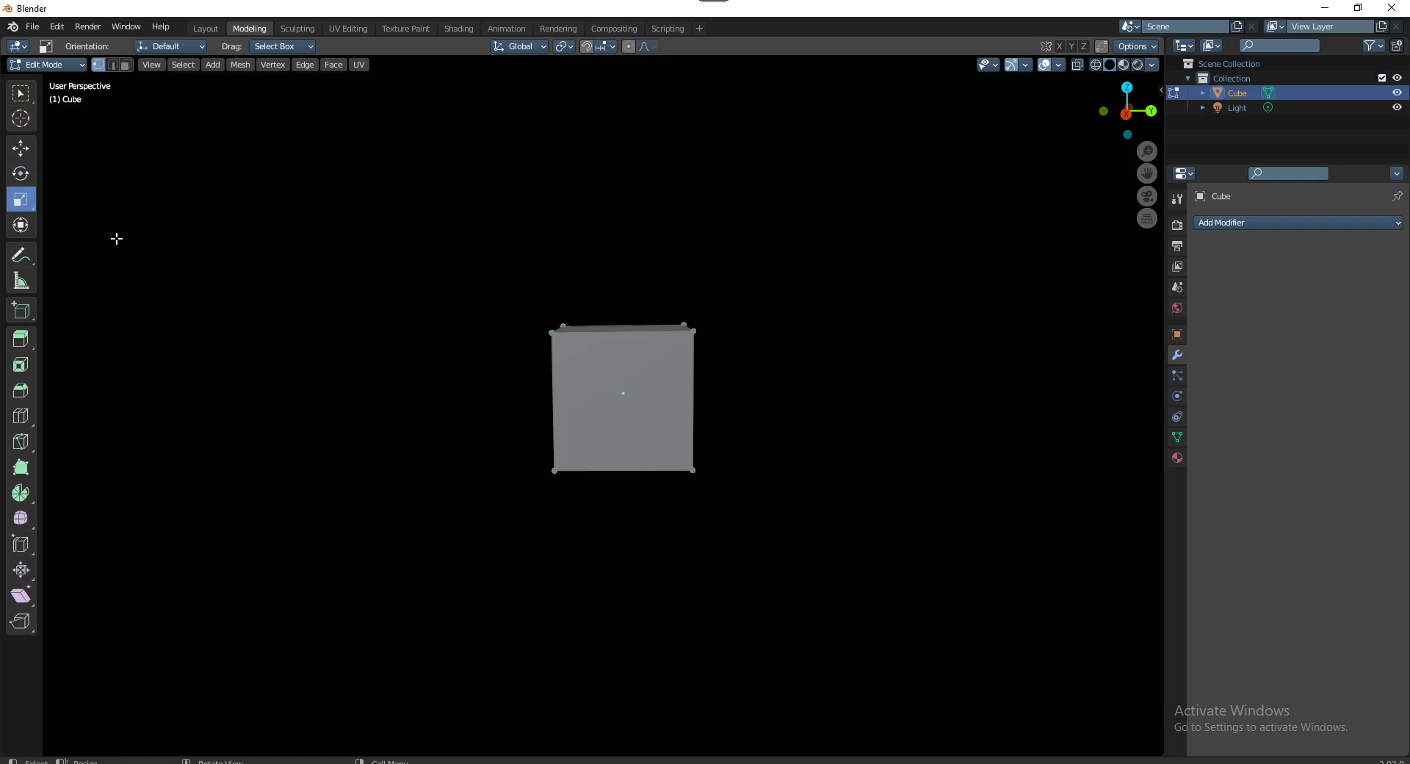
drag(496, 271, 641, 386)
mouse_move(576, 374)
middle_down()
mouse_move(611, 387)
mouse_move(594, 383)
middle_up()
key(g)
drag(594, 301, 492, 260)
Slide the two bottom vertices left along a constrained axis to taper the block
middle_drag(478, 425, 461, 386)
drag(460, 384, 601, 495)
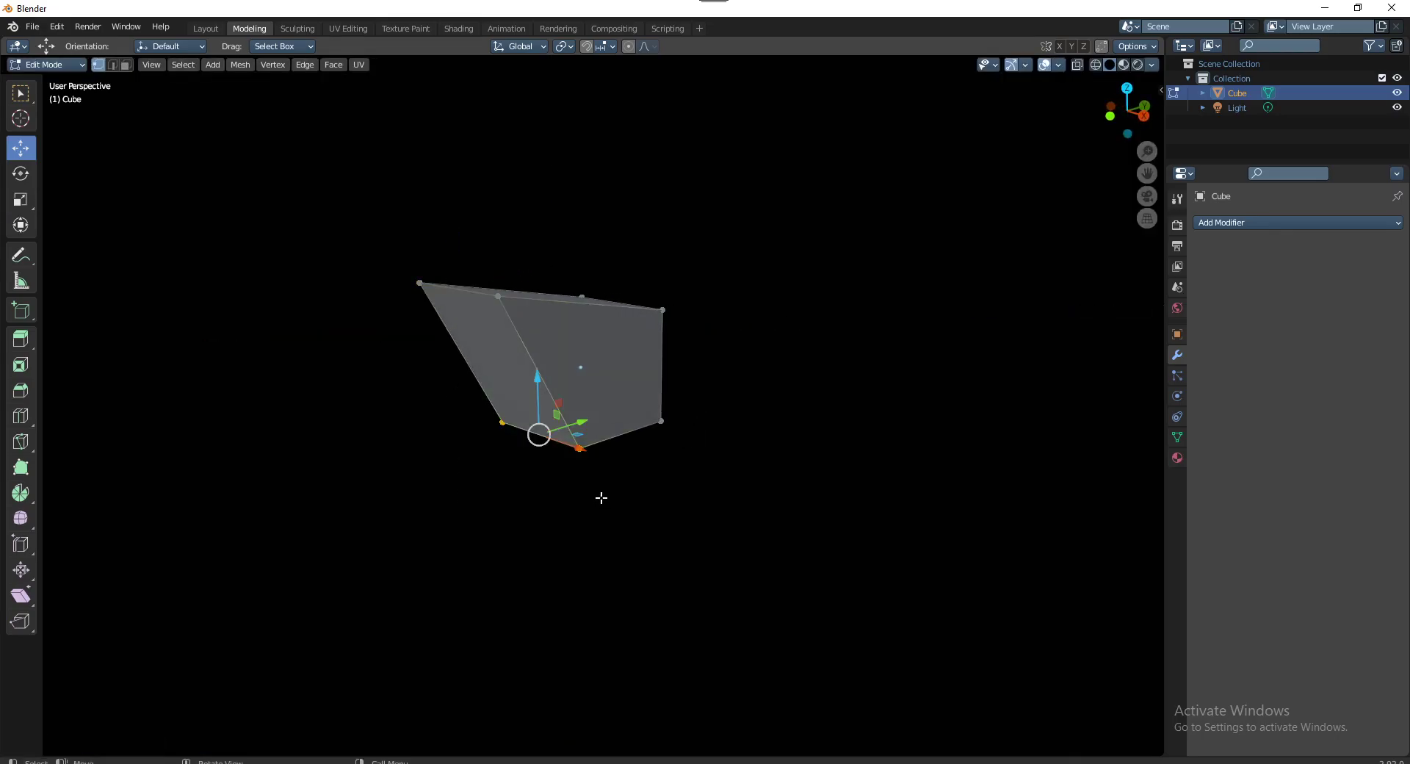
mouse_move(601, 495)
middle_down()
mouse_move(529, 478)
mouse_move(512, 448)
middle_up()
key(g)
key(shift+x)
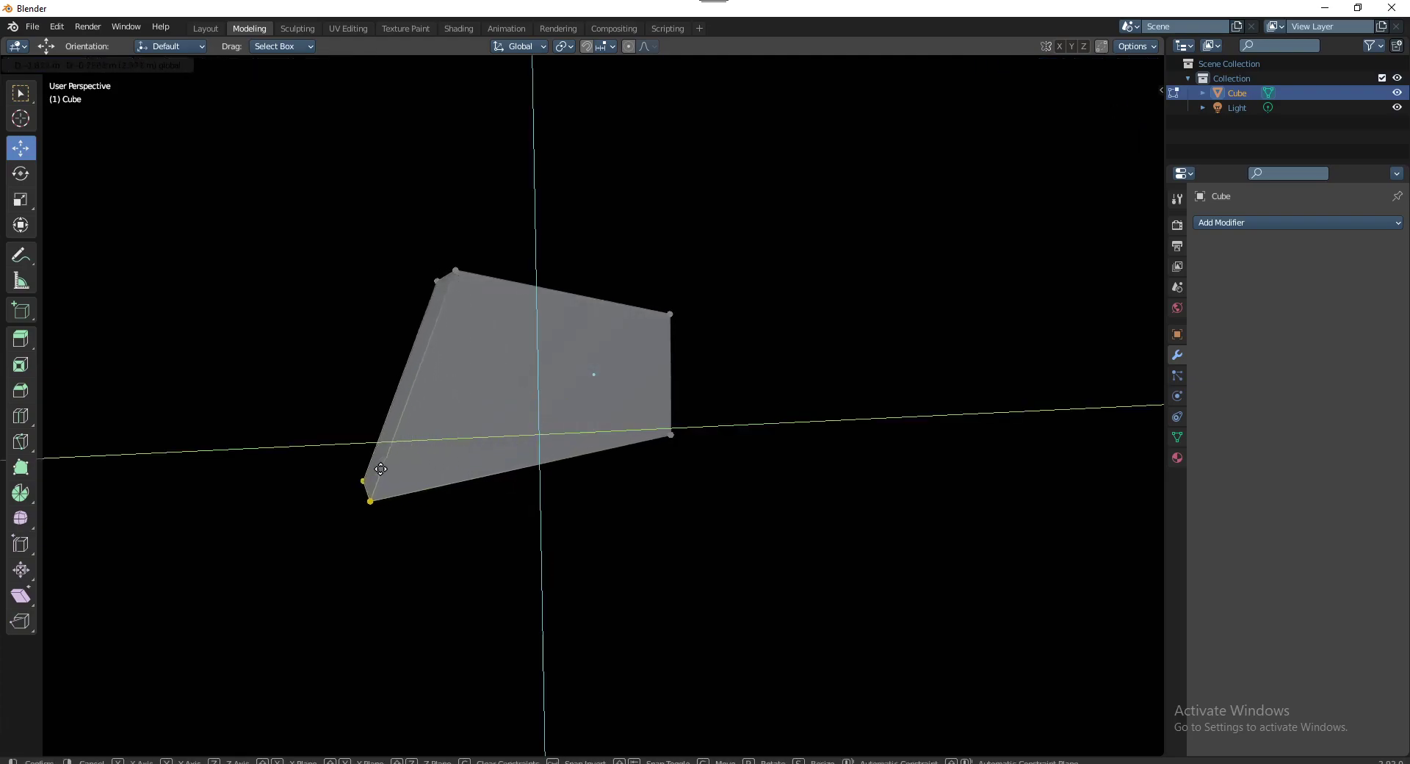
click(542, 484)
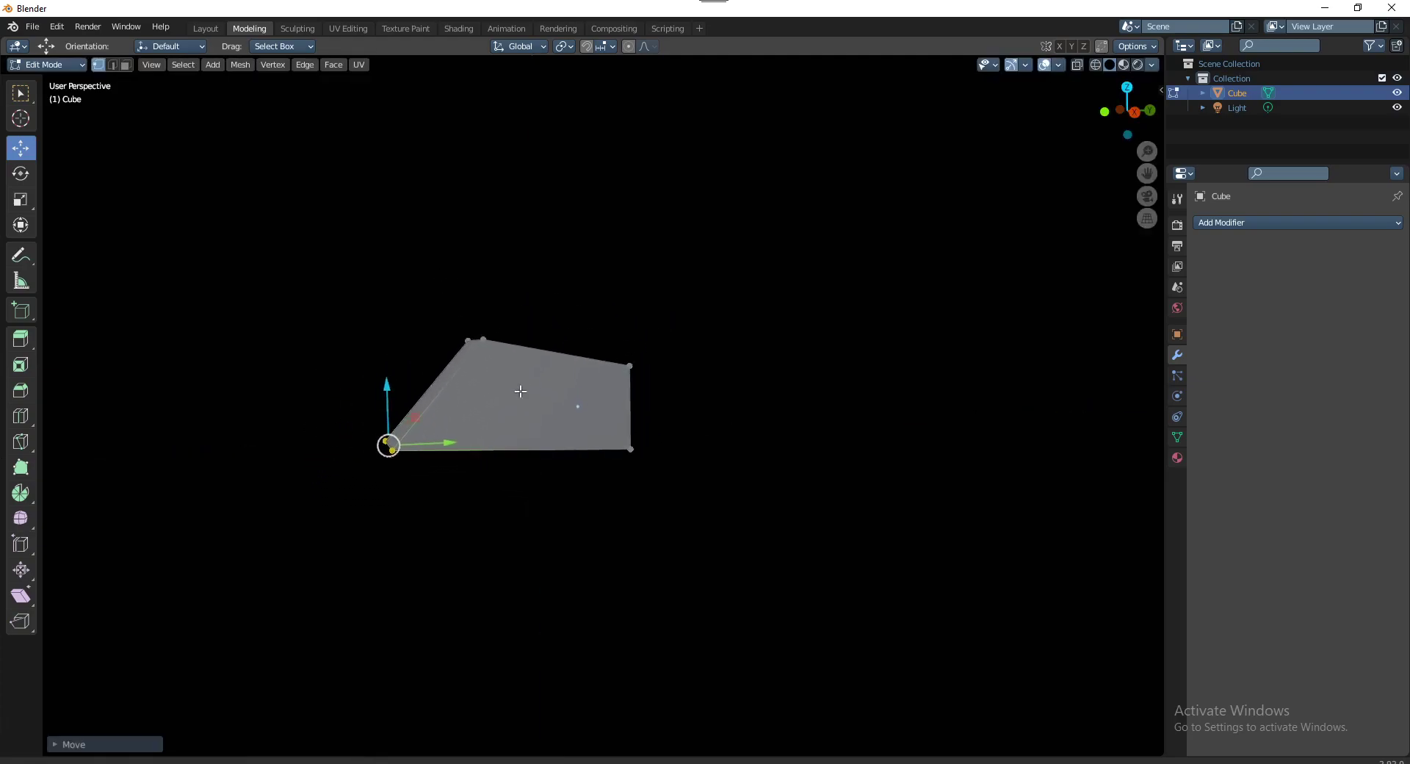
mouse_move(542, 483)
middle_down()
mouse_move(677, 441)
mouse_move(434, 419)
mouse_move(529, 454)
mouse_move(516, 435)
middle_up()
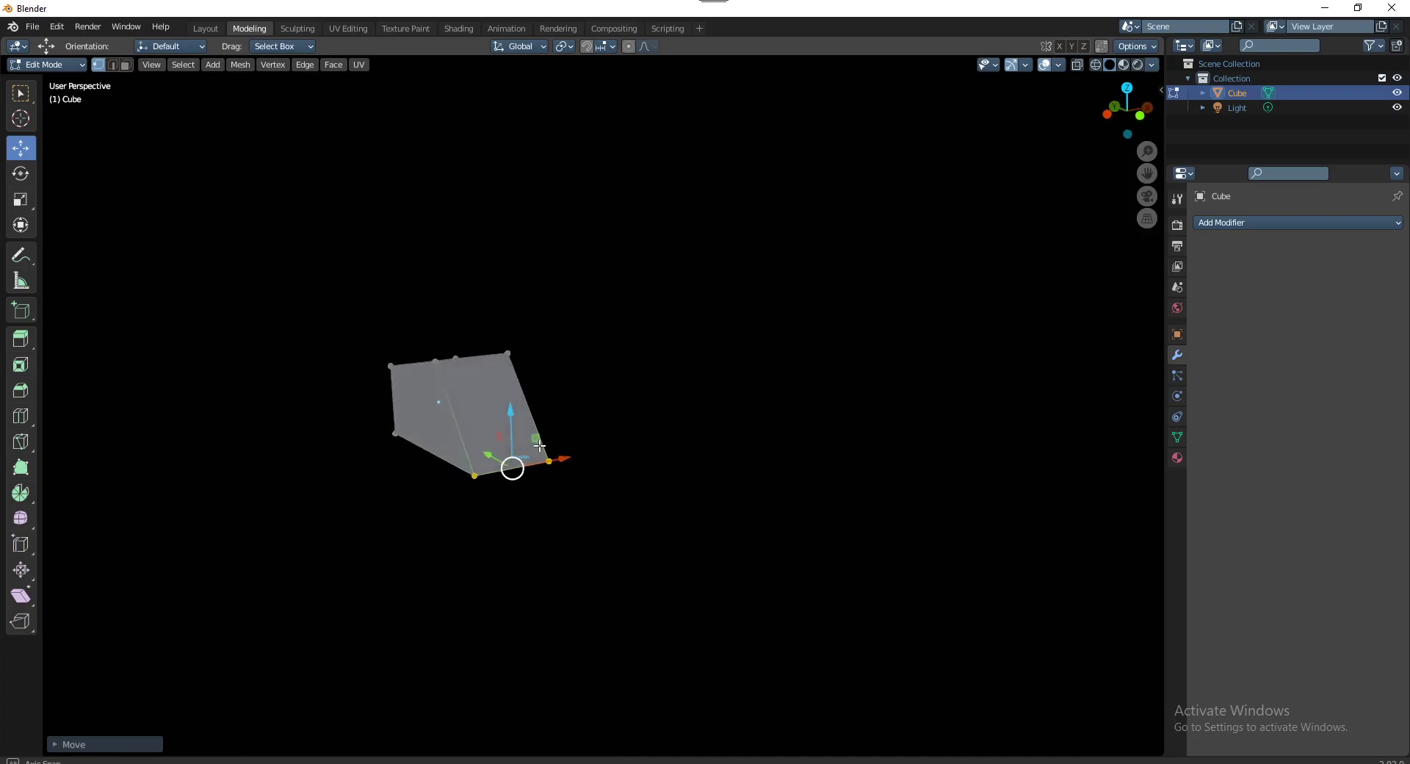
Select the mesh's end face and extrude it outward
key(3)
click(484, 389)
mouse_move(485, 390)
middle_down()
mouse_move(554, 418)
mouse_move(603, 416)
middle_up()
key(e)
click(704, 315)
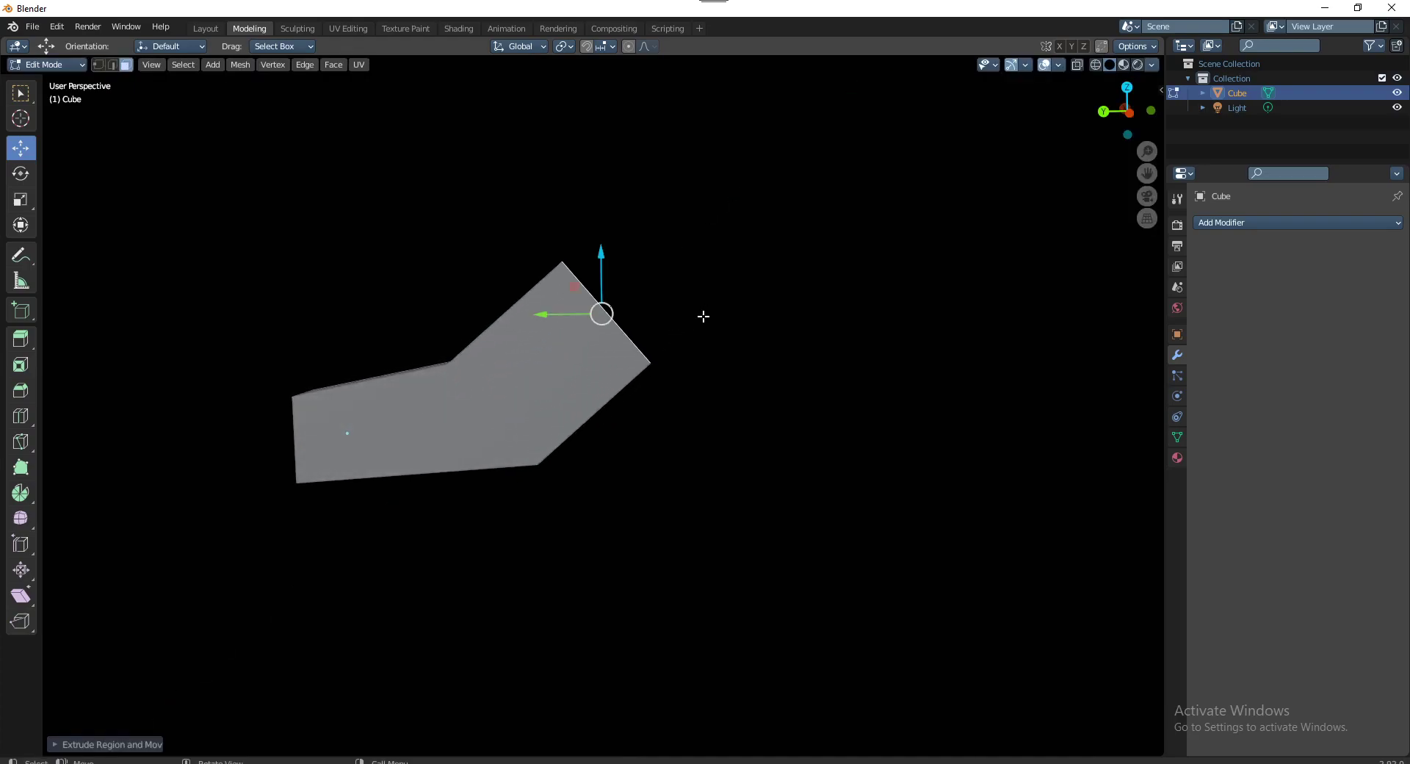
Tilt the extruded face upward, extrude it again, and return to Object Mode
key(shift+space)
key(r)
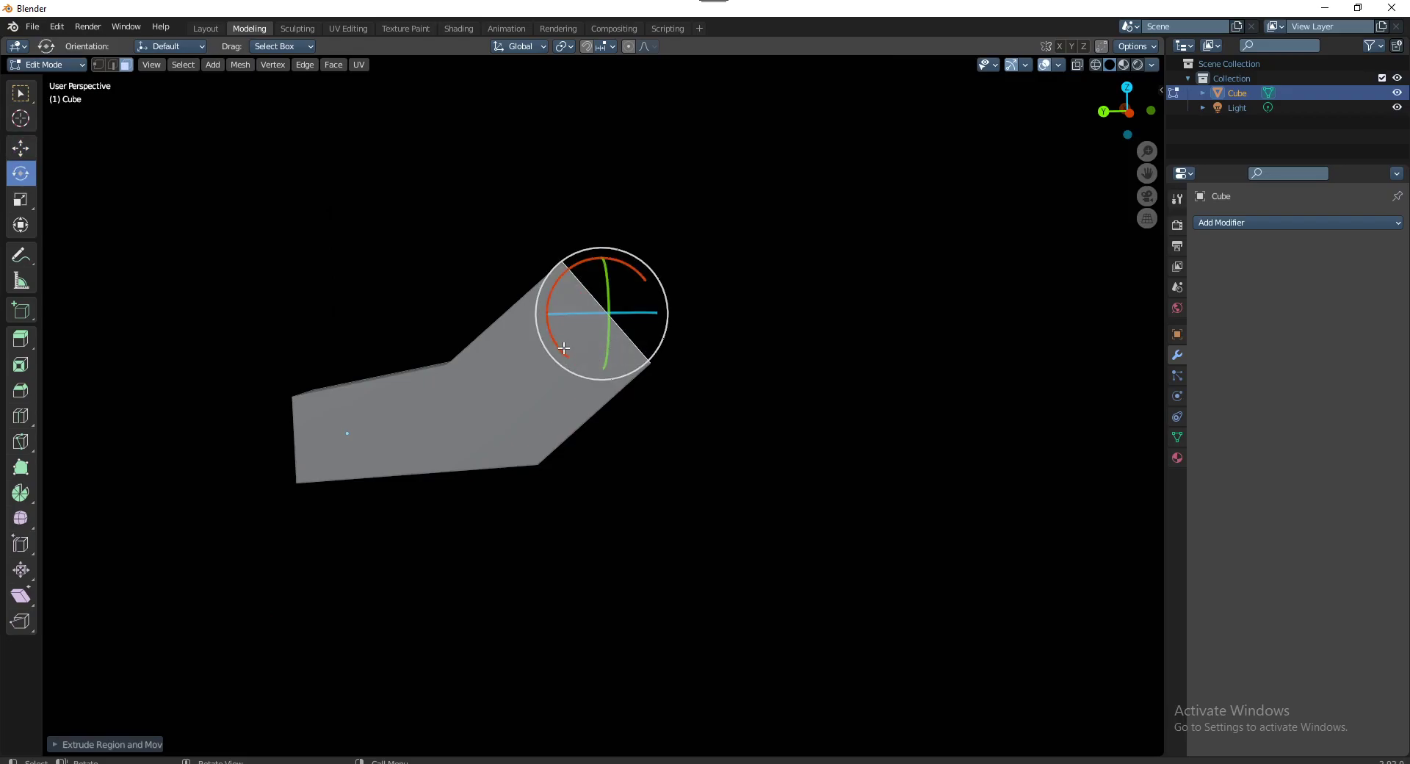
drag(566, 351, 591, 368)
middle_drag(591, 367, 677, 457)
key(e)
click(712, 332)
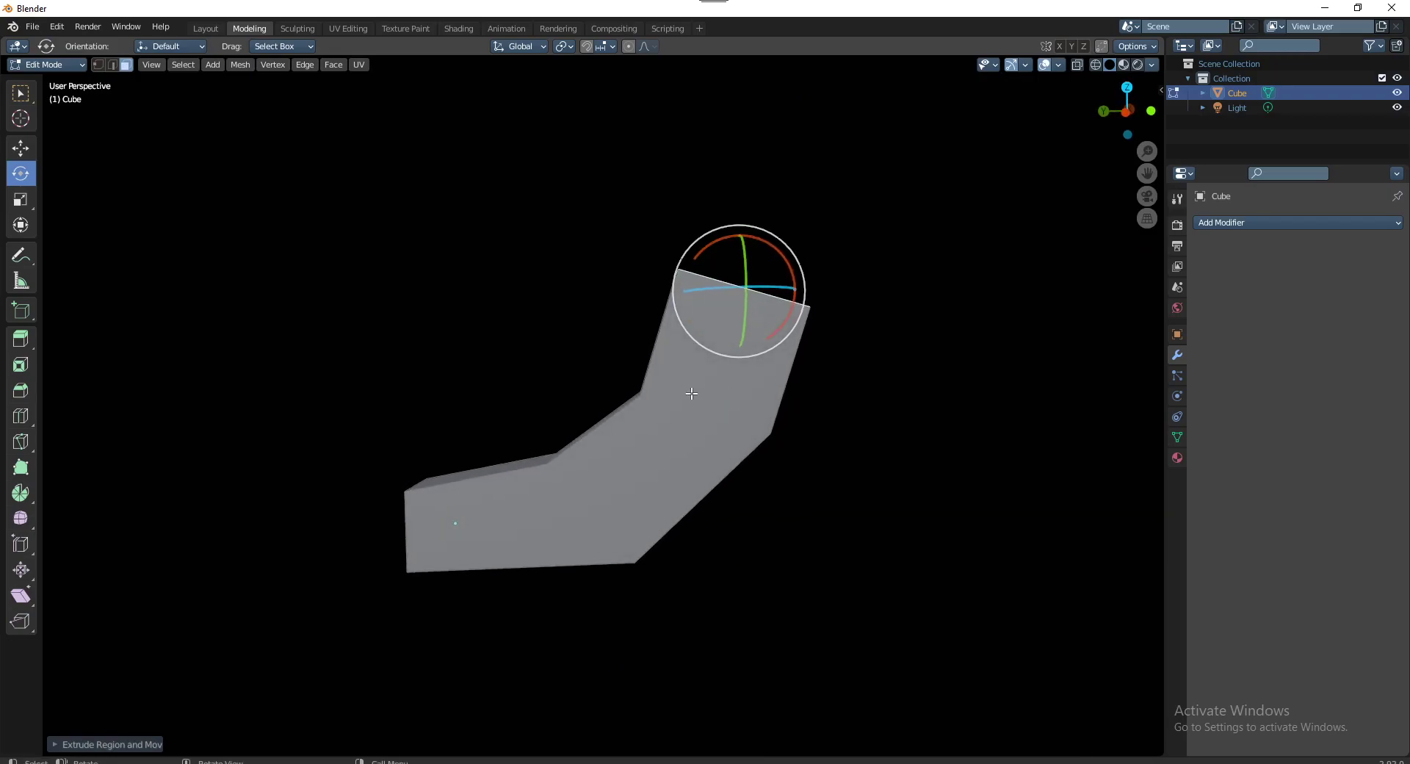
key(Tab)
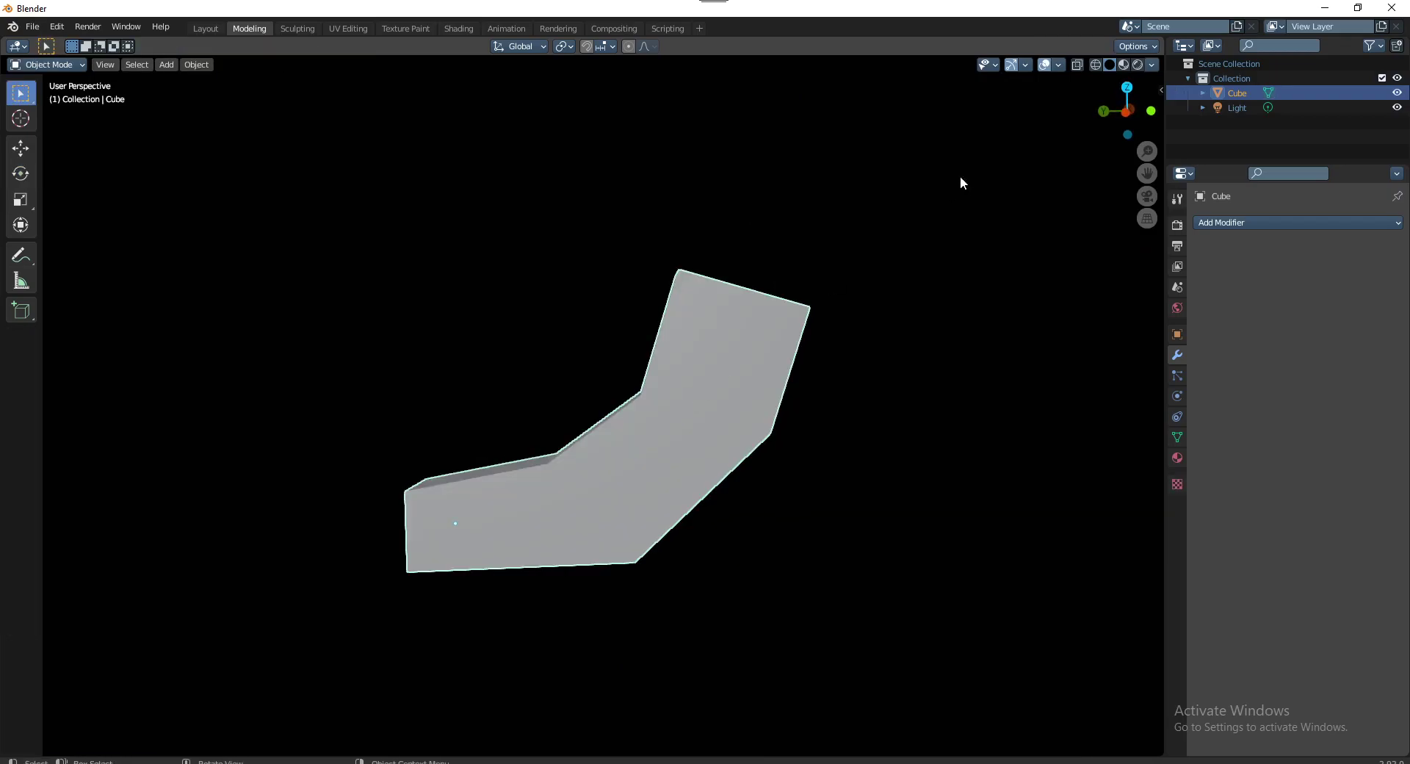
click(1058, 66)
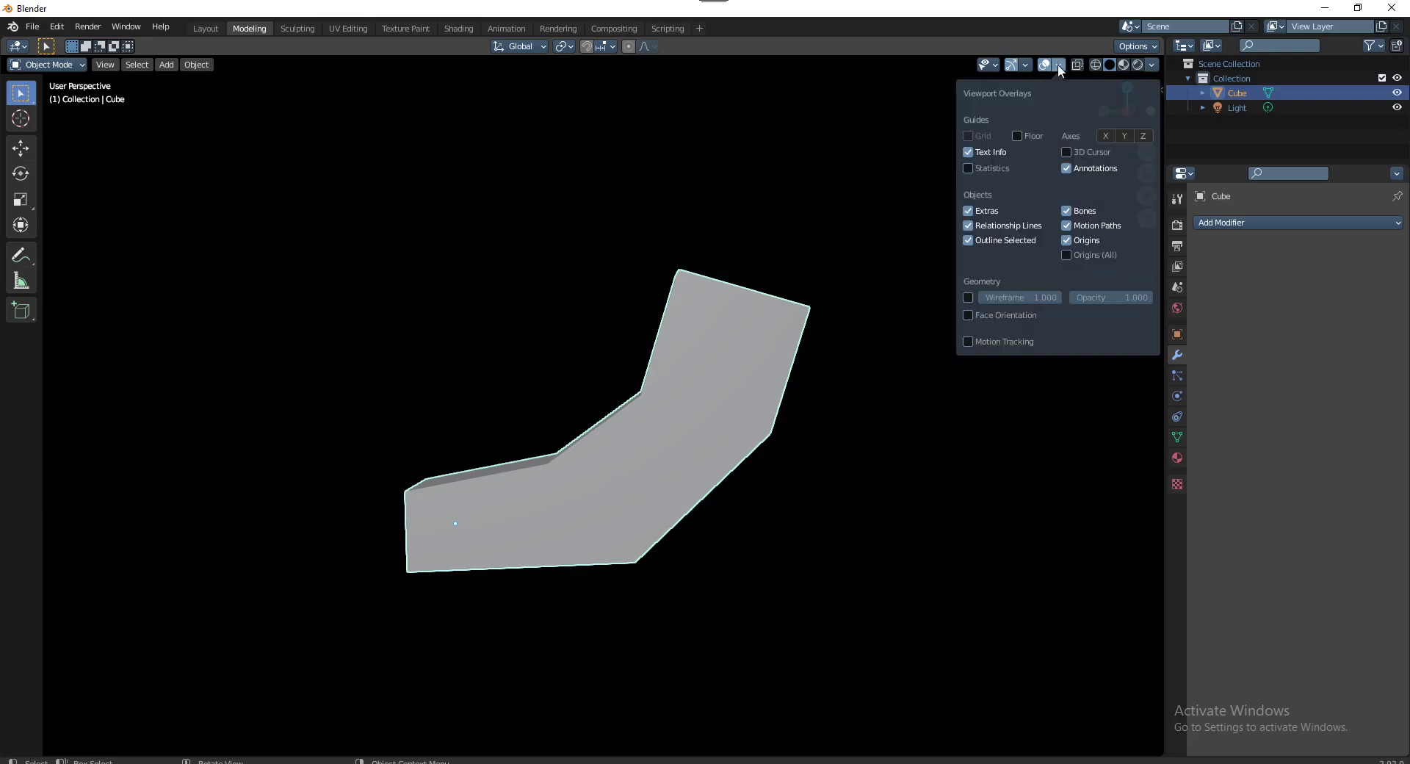
click(970, 296)
right_click(968, 297)
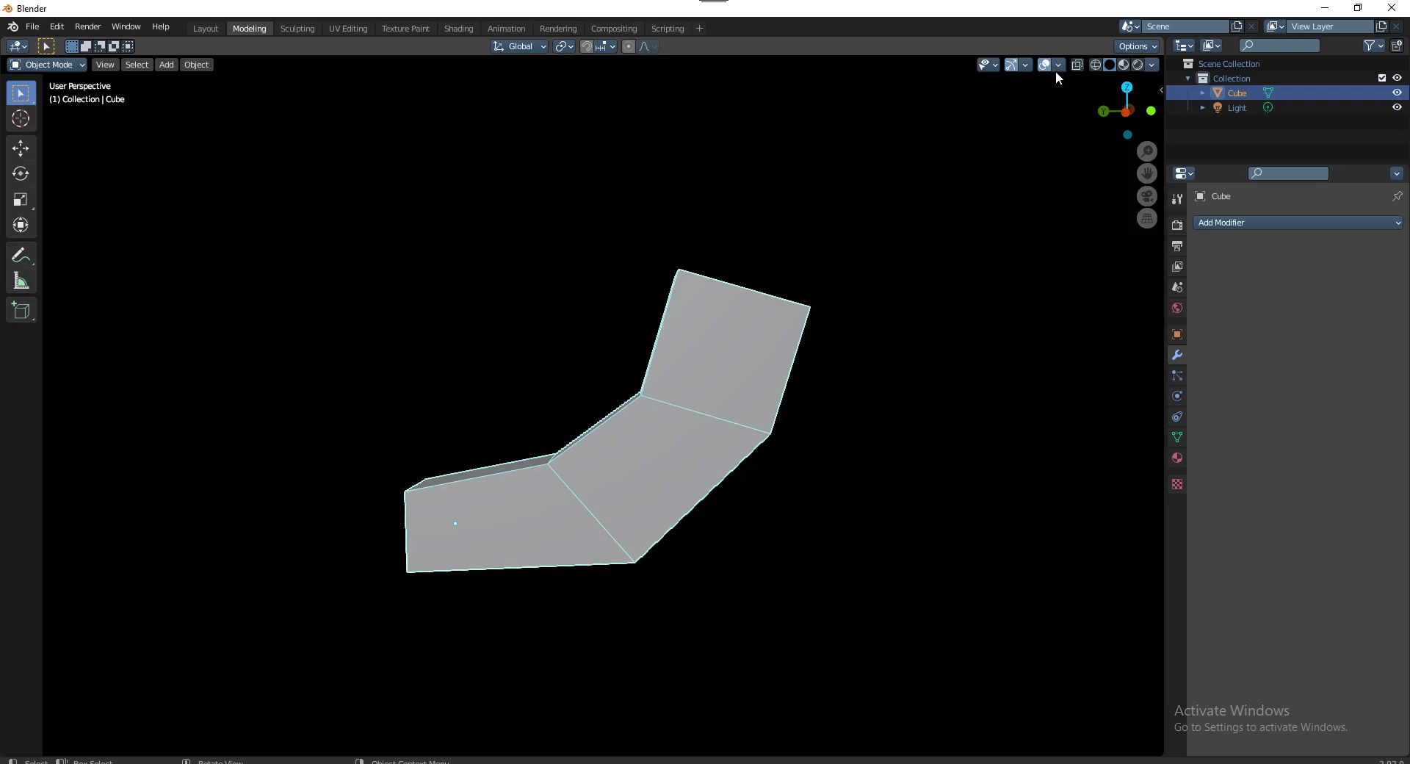
key(Tab)
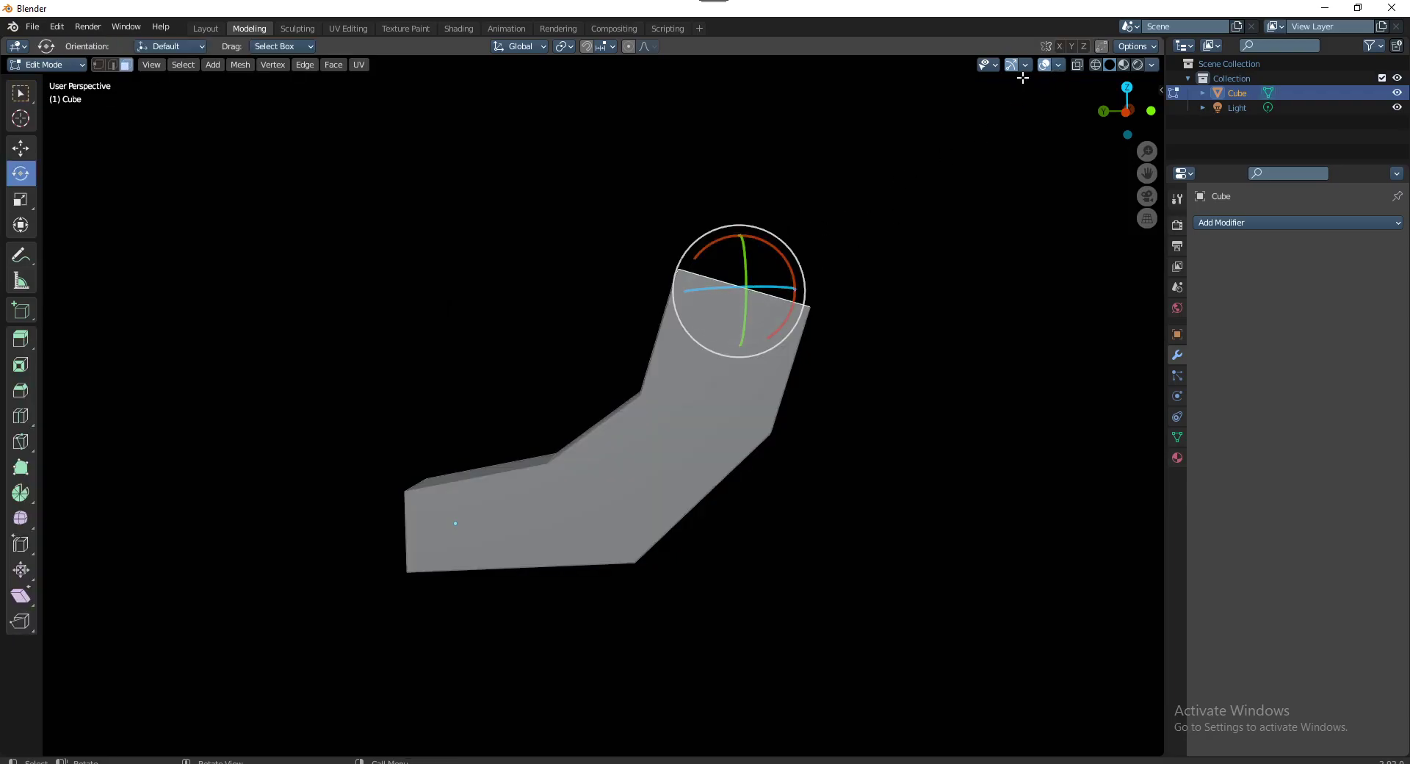
key(a)
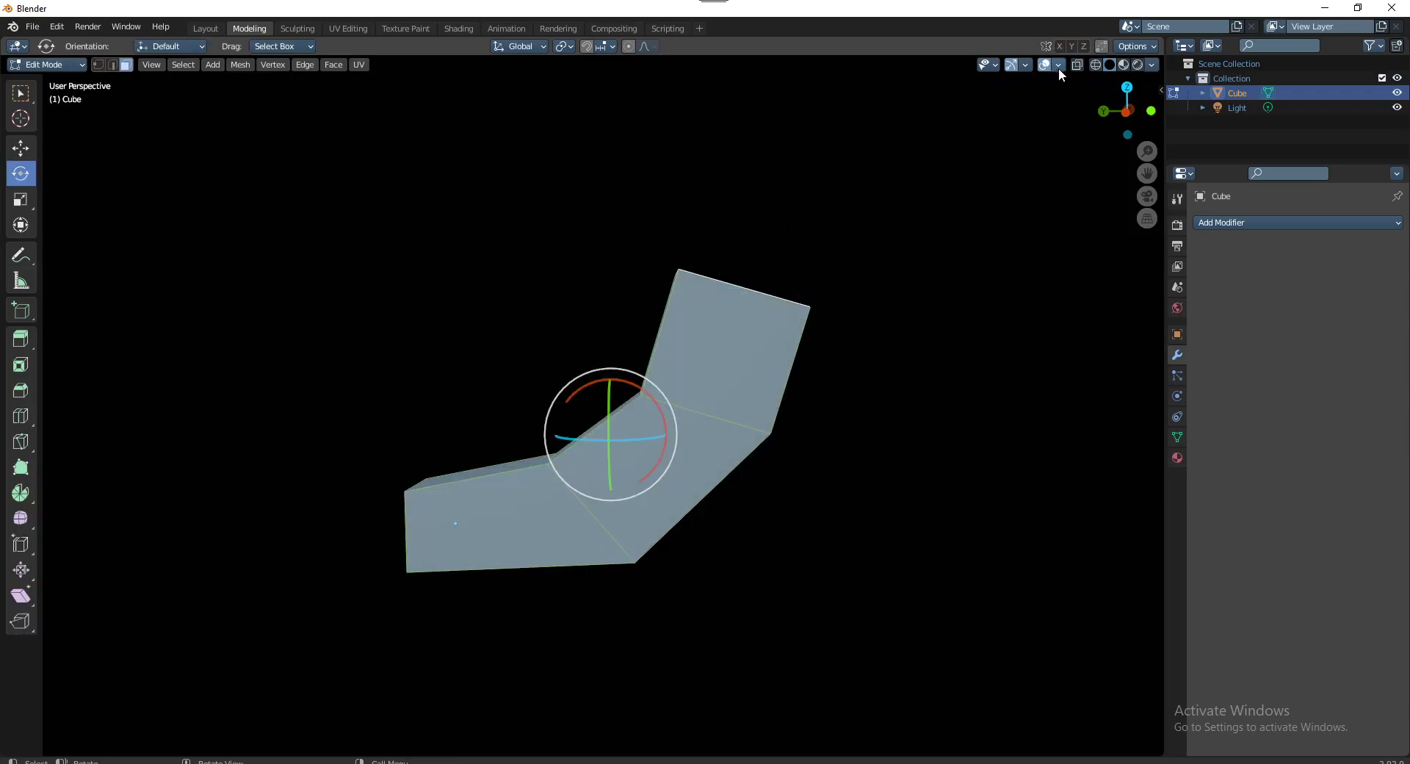
key(alt+a)
click(1059, 65)
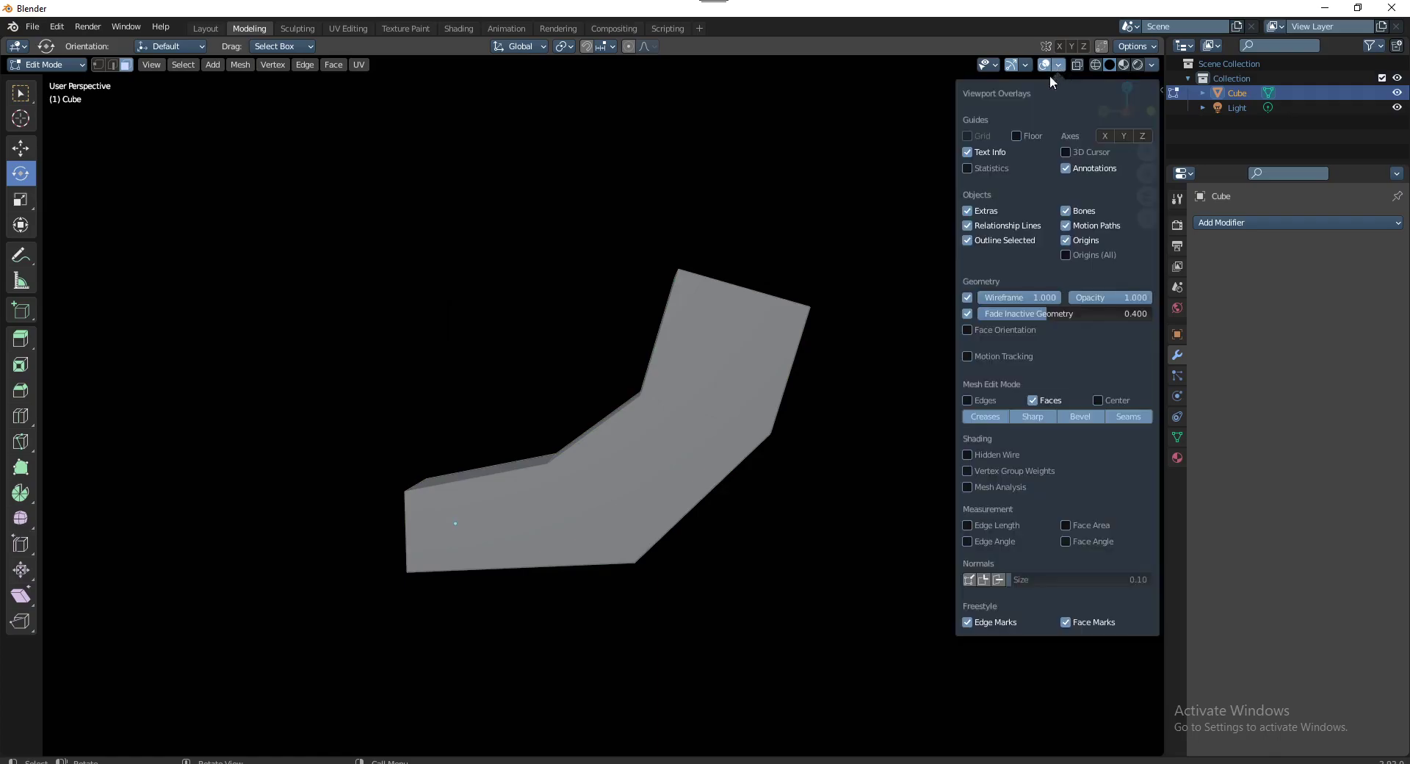
right_click(967, 296)
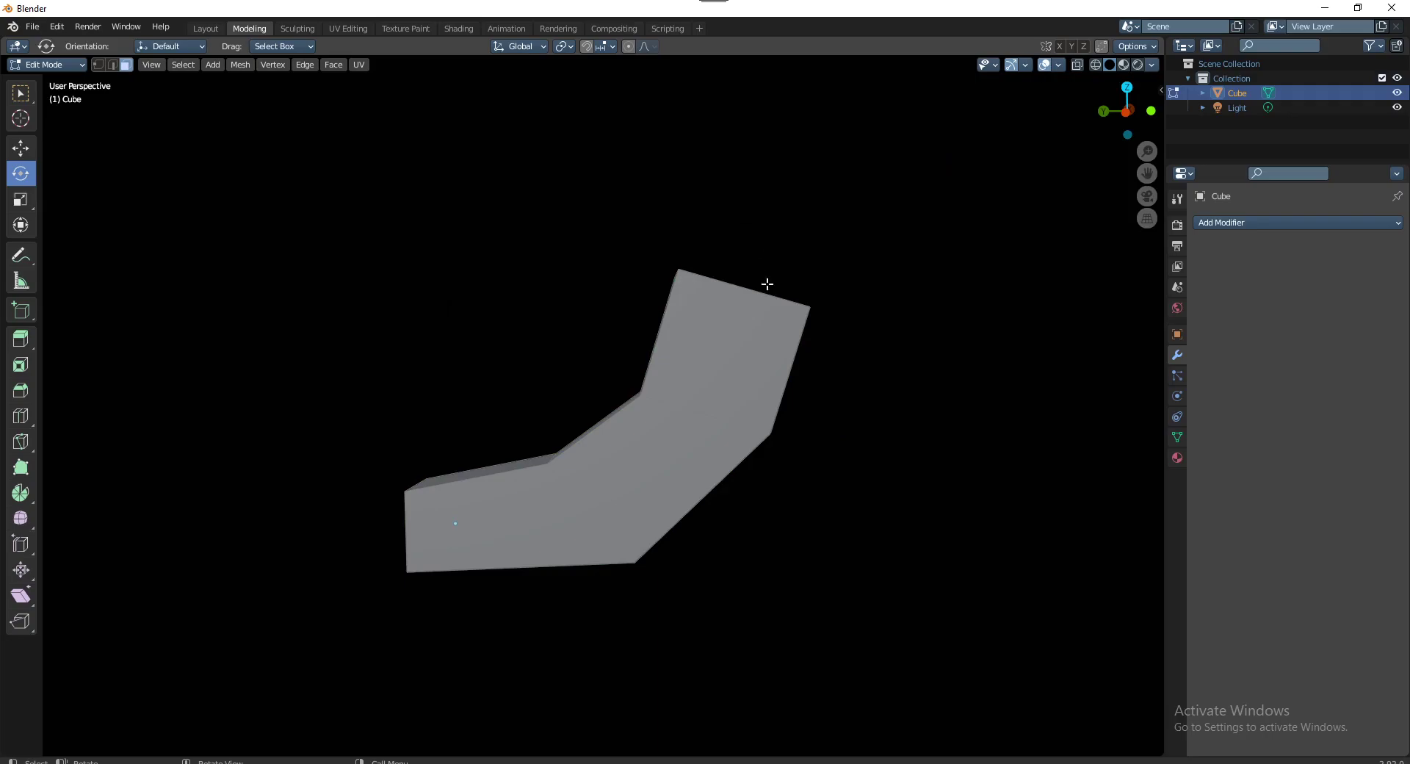
Select the top face, tilt it around X, and extrude it upward
middle_drag(764, 286, 479, 347)
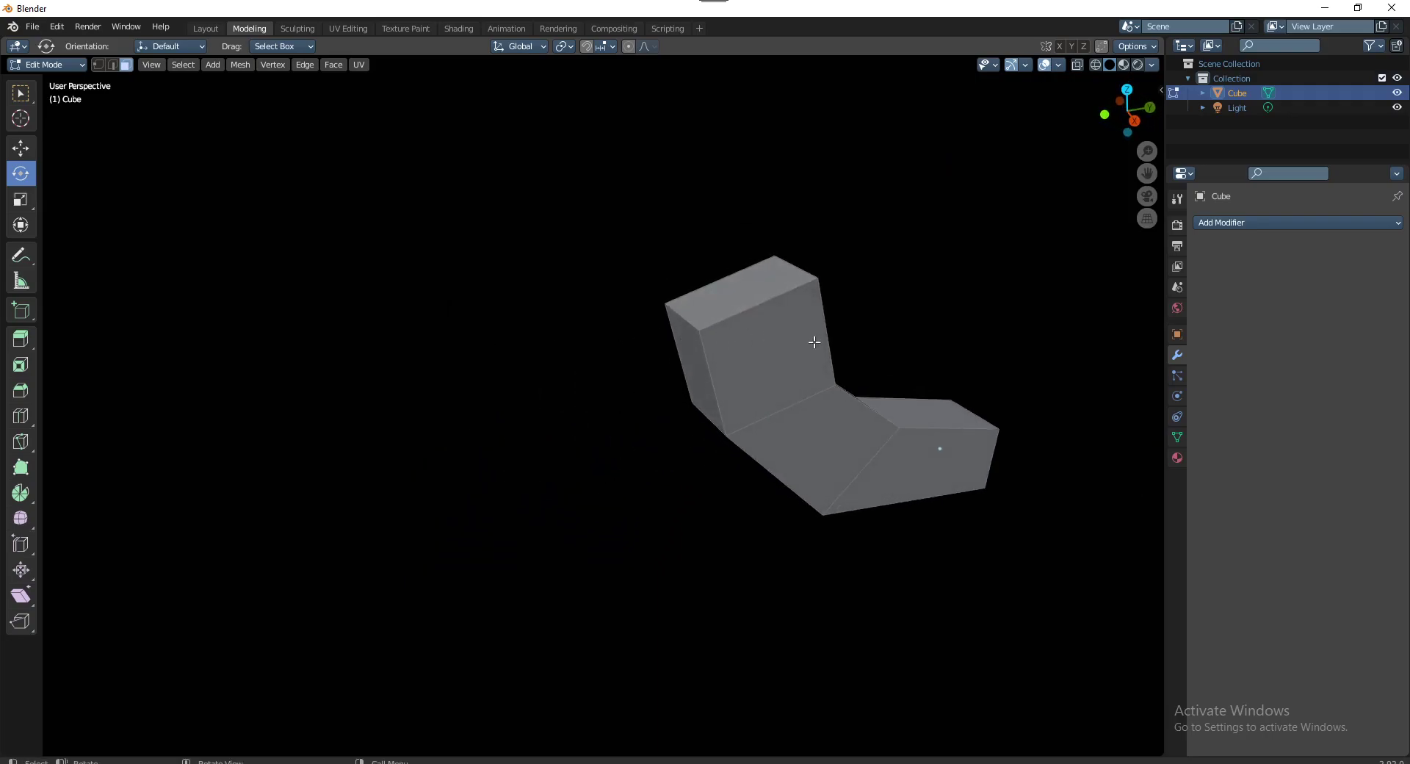
middle_drag(816, 342, 672, 284)
click(672, 284)
mouse_move(698, 347)
middle_down()
mouse_move(679, 326)
mouse_move(701, 328)
middle_up()
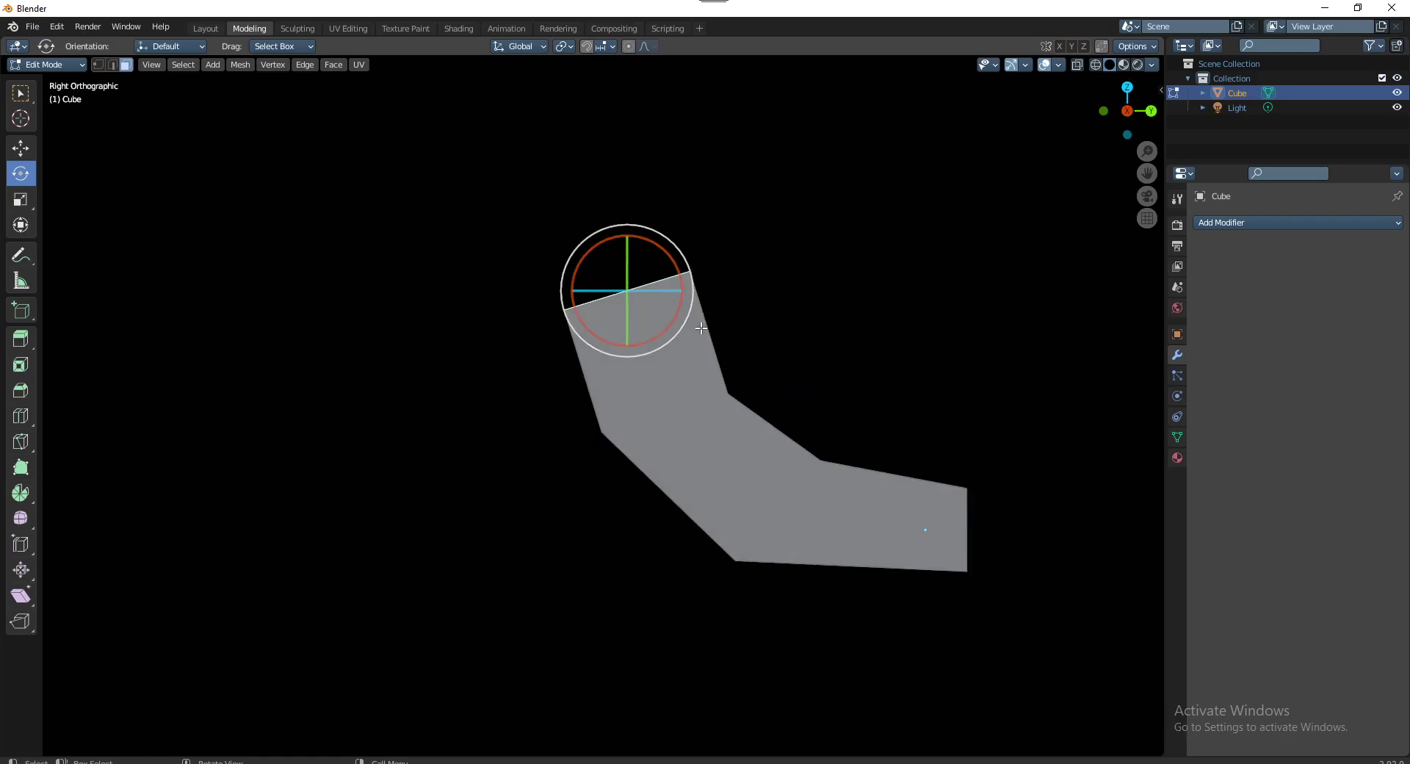
scroll(799, 430, down, 2)
shift+middle_drag(774, 390, 642, 396)
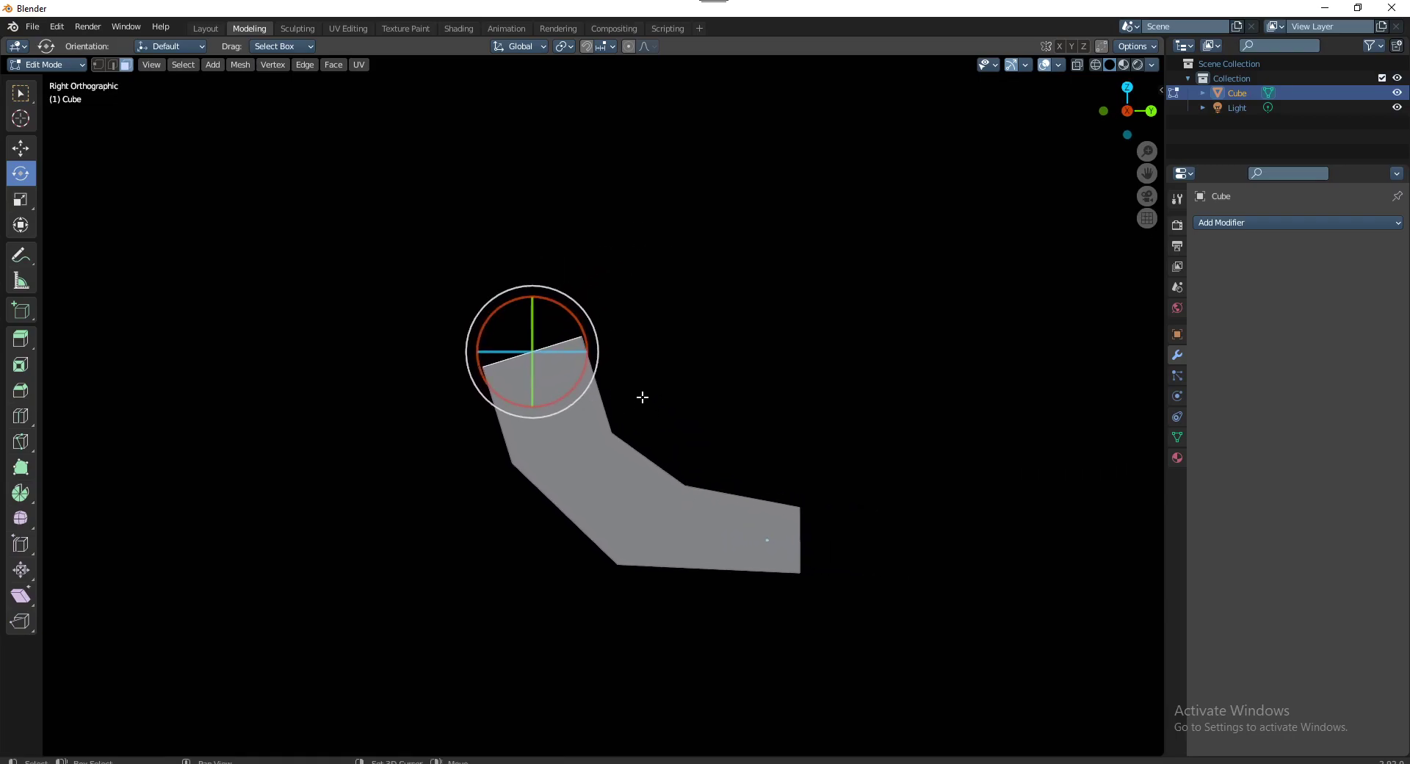
mouse_move(567, 309)
mouse_down()
mouse_move(578, 340)
mouse_move(583, 324)
mouse_up()
key(e)
click(639, 235)
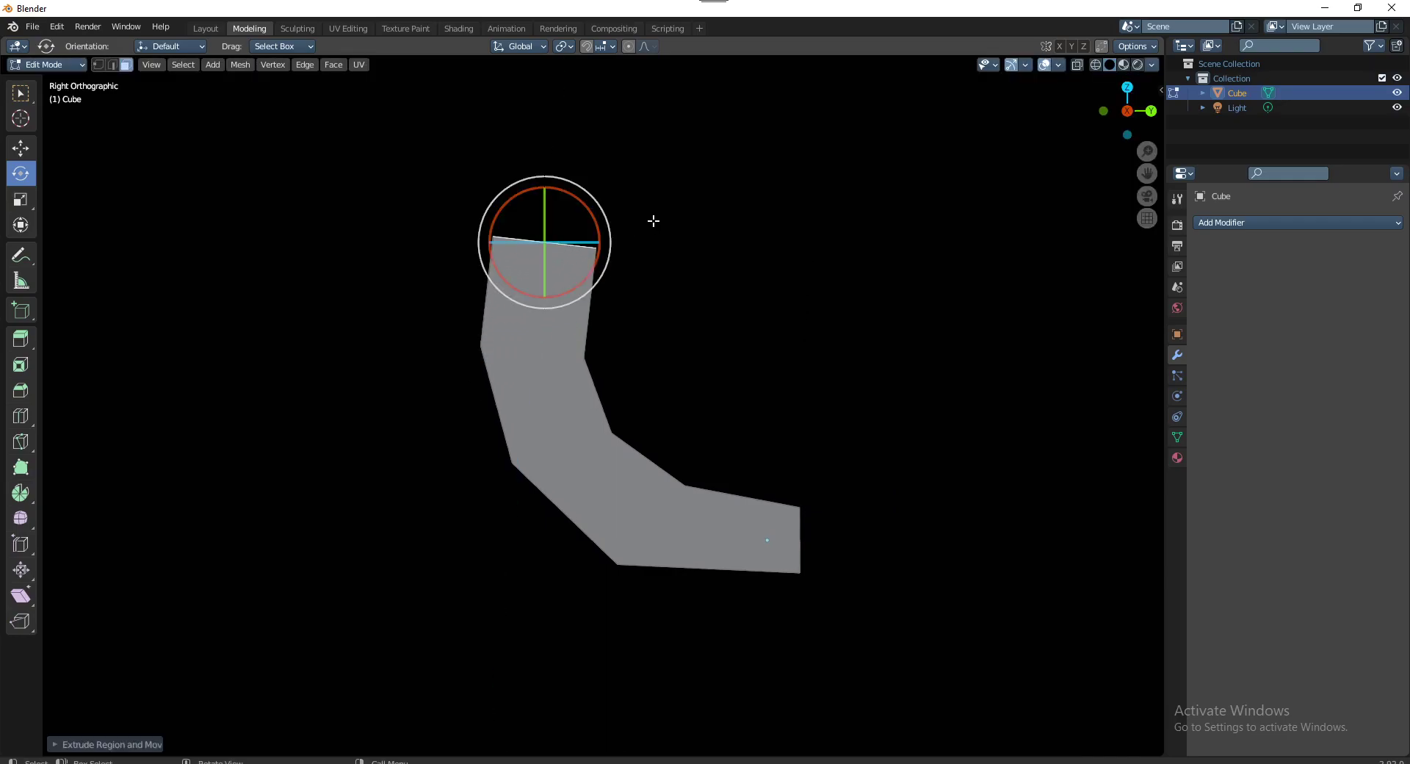
Rotate the new section, extend it along Z, and extrude the end face again
drag(595, 214, 601, 247)
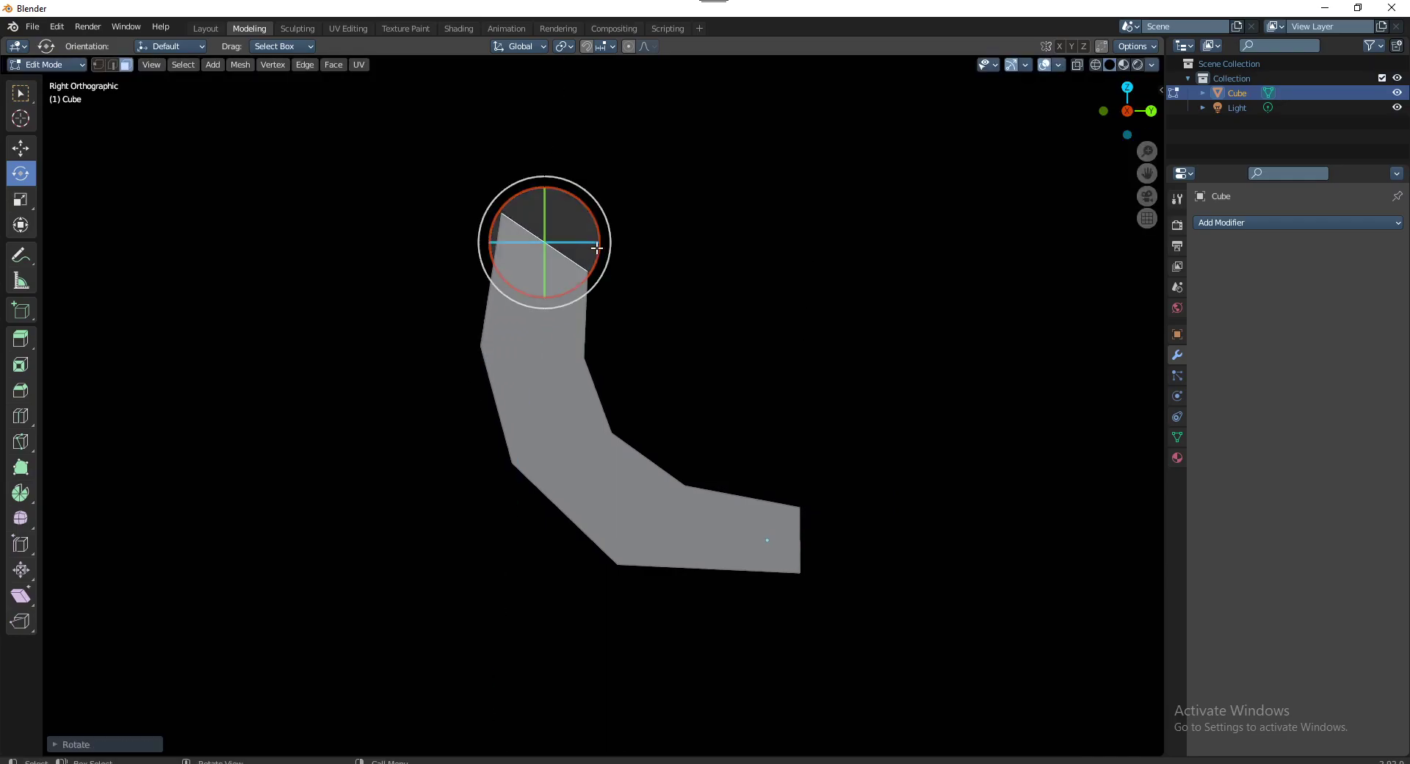
key(g)
key(z)
key(z)
click(808, 227)
key(shift+space)
key(g)
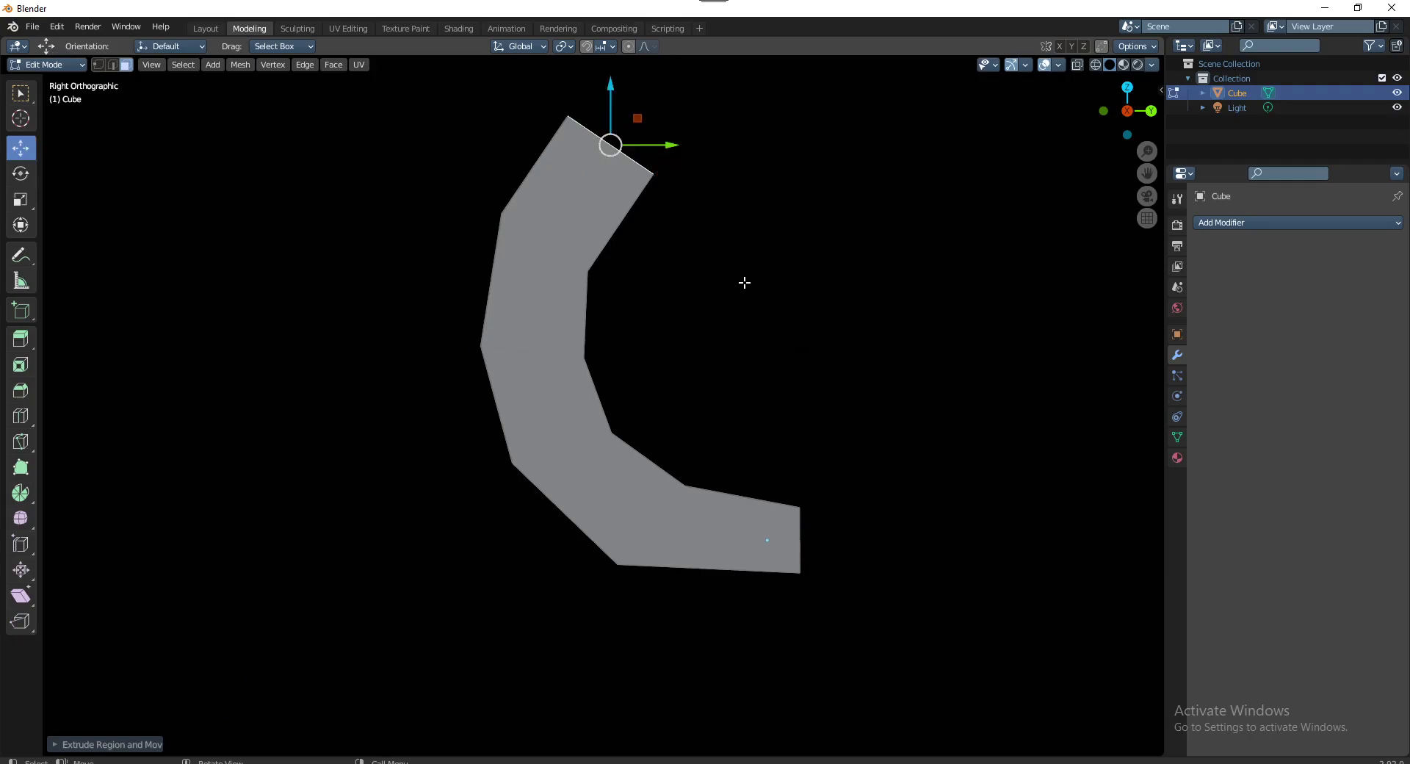
shift+middle_drag(696, 308, 560, 174)
key(g)
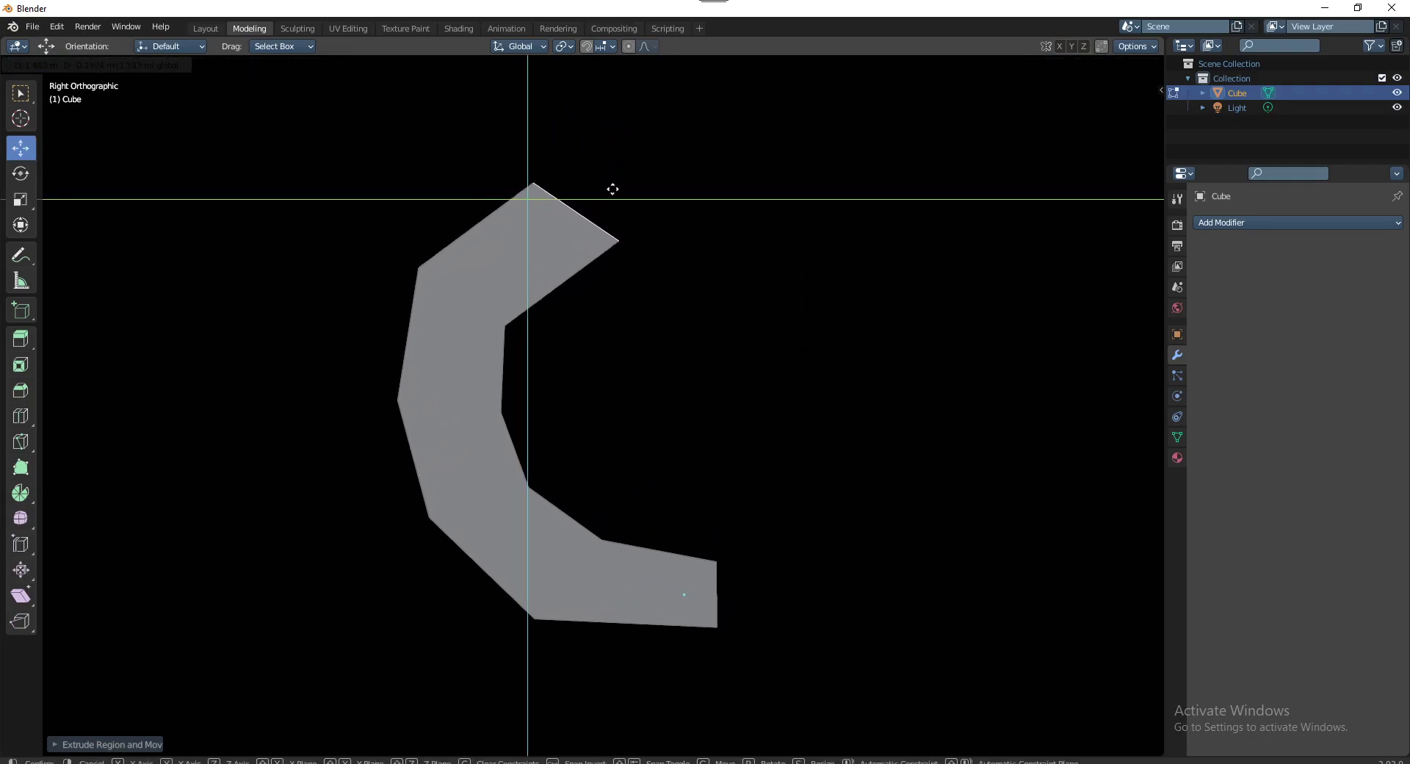
click(612, 208)
Rotate the end face about -64 degrees, extrude it outward, and angle it slightly
key(shift+space)
key(r)
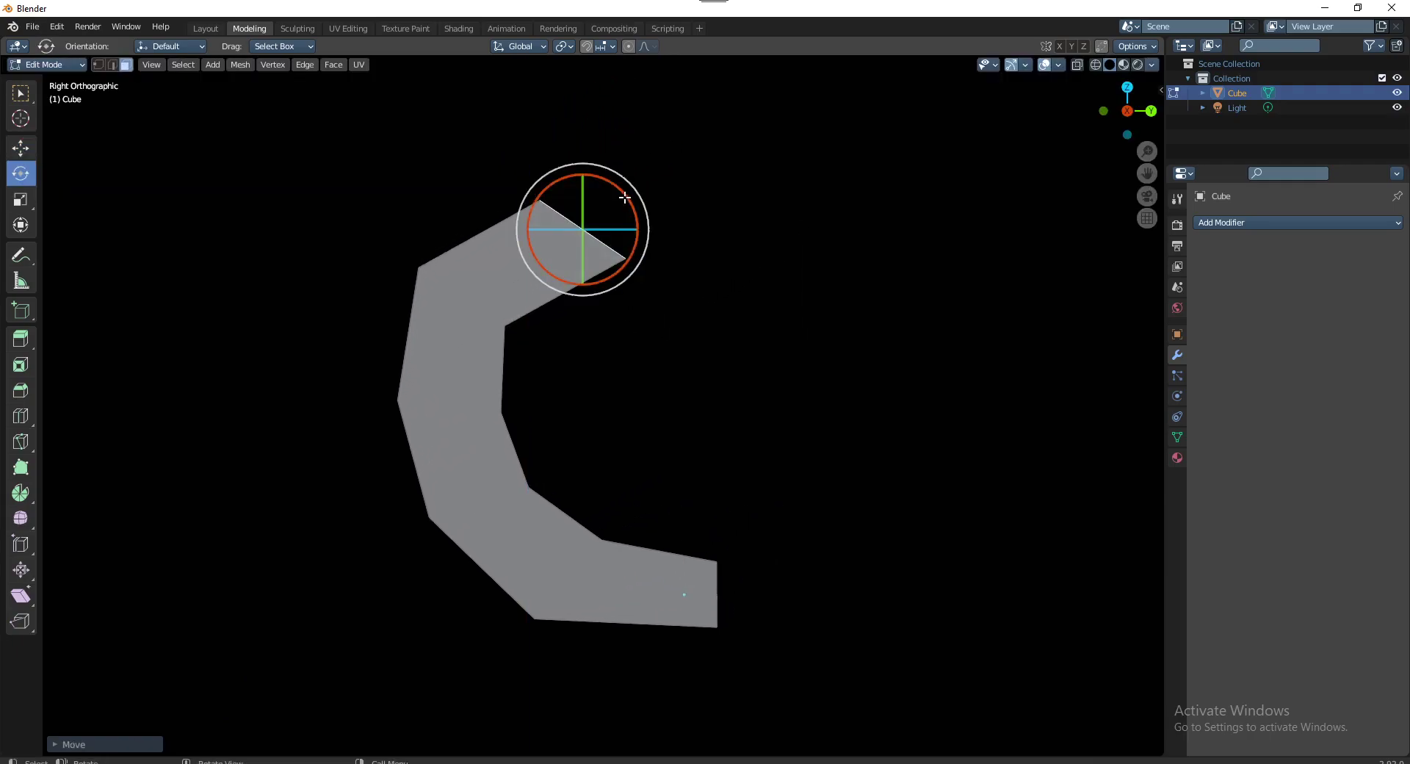
drag(624, 200, 607, 255)
key(e)
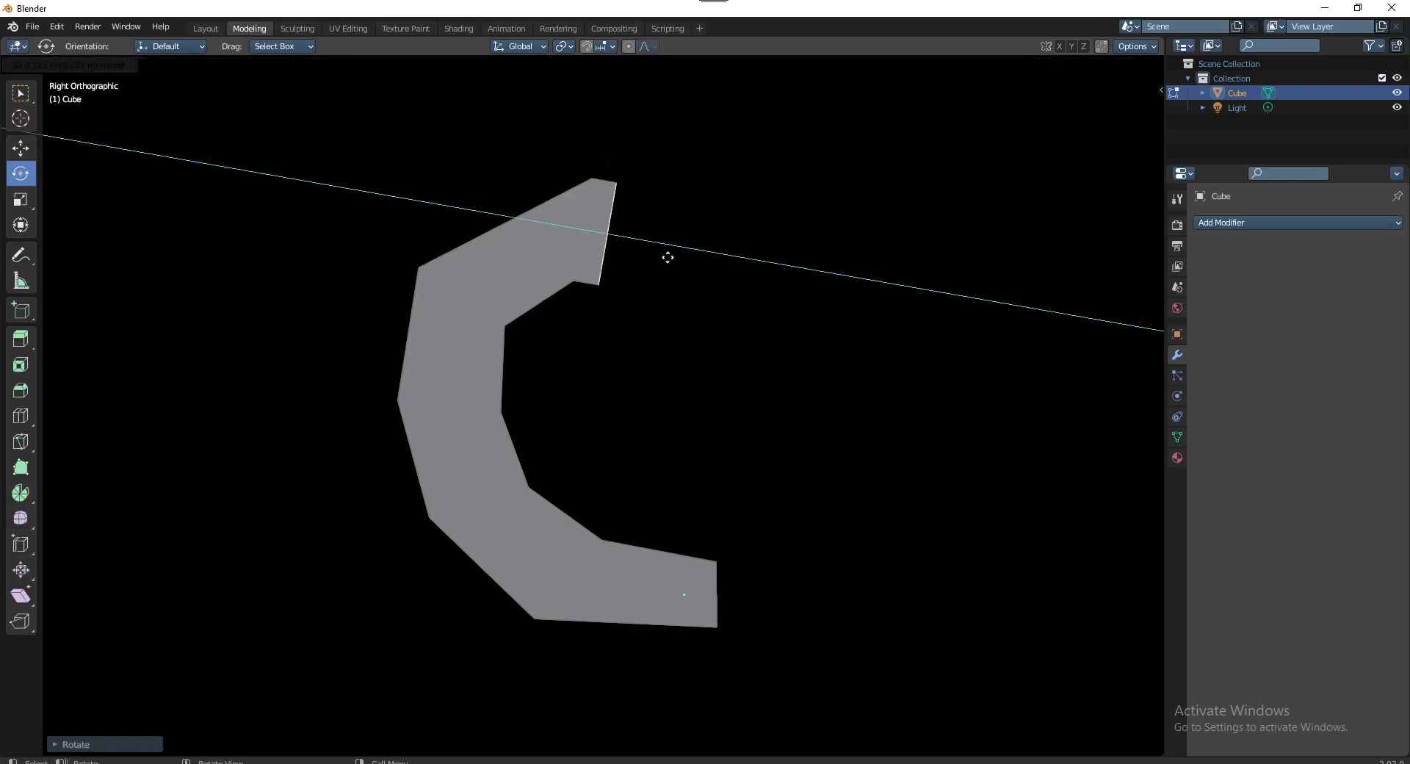
click(737, 279)
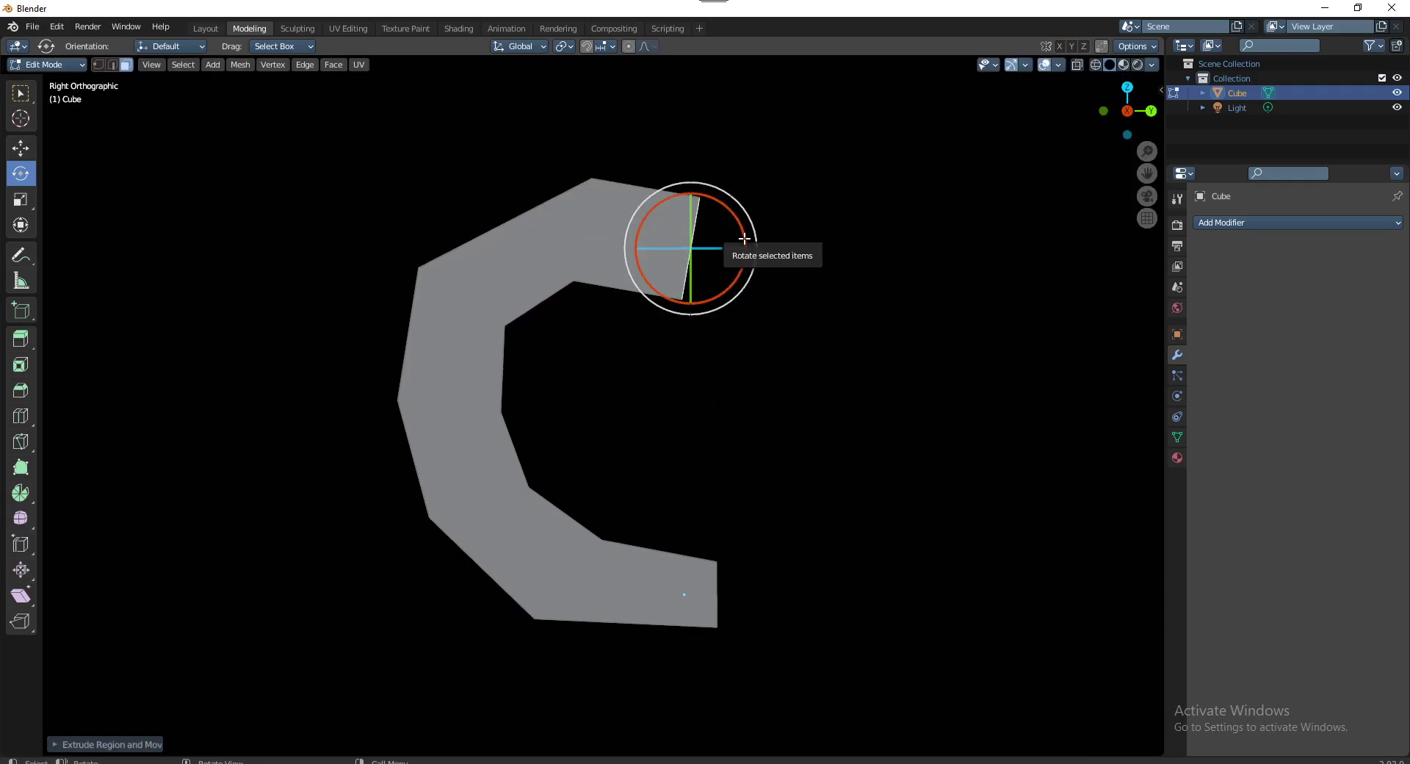
drag(741, 236, 741, 254)
mouse_move(780, 484)
shift+middle_down()
mouse_move(766, 458)
mouse_move(730, 466)
shift+middle_up()
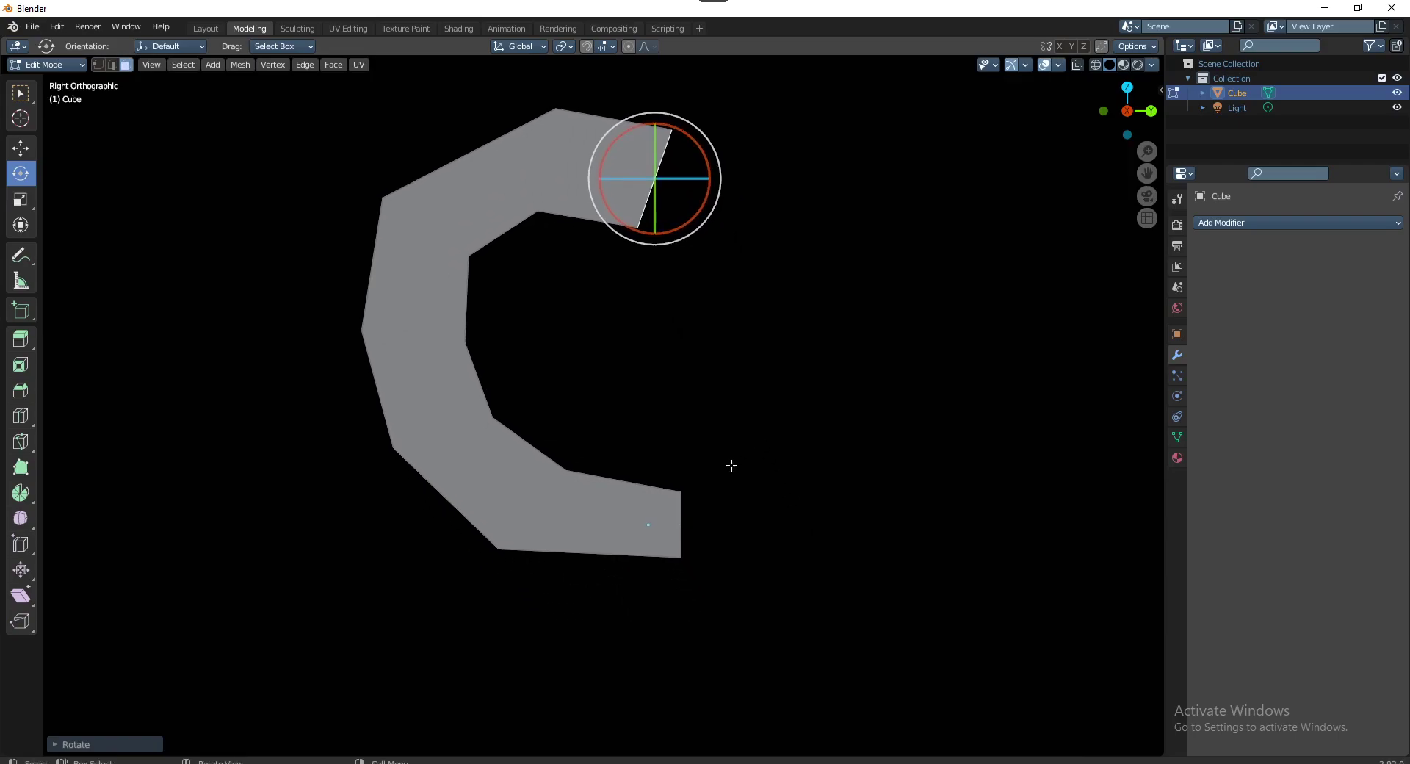
scroll(740, 500, up, 1)
With vertex select and X-ray on, pull the inner corner vertices up to smooth the curve
key(1)
click(741, 486)
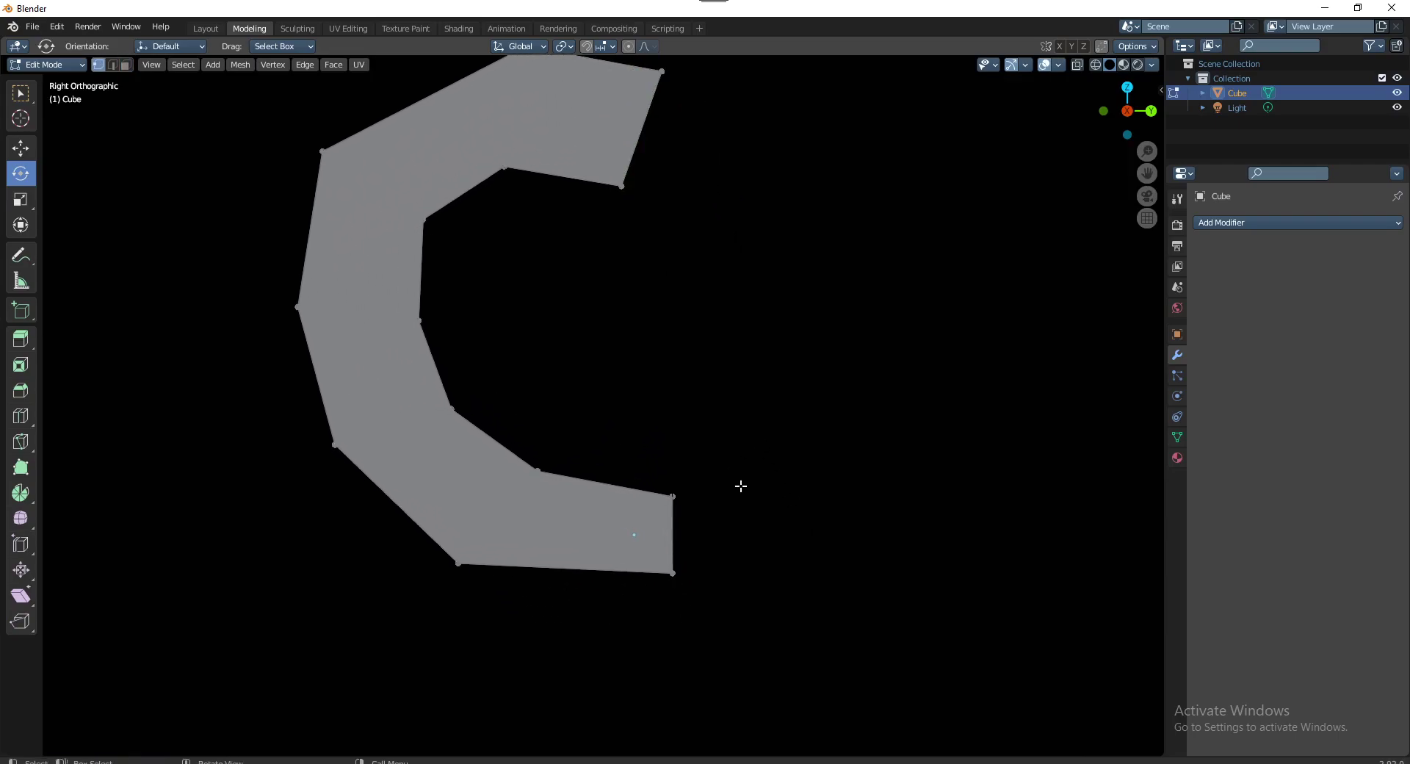
key(alt+z)
drag(752, 453, 624, 525)
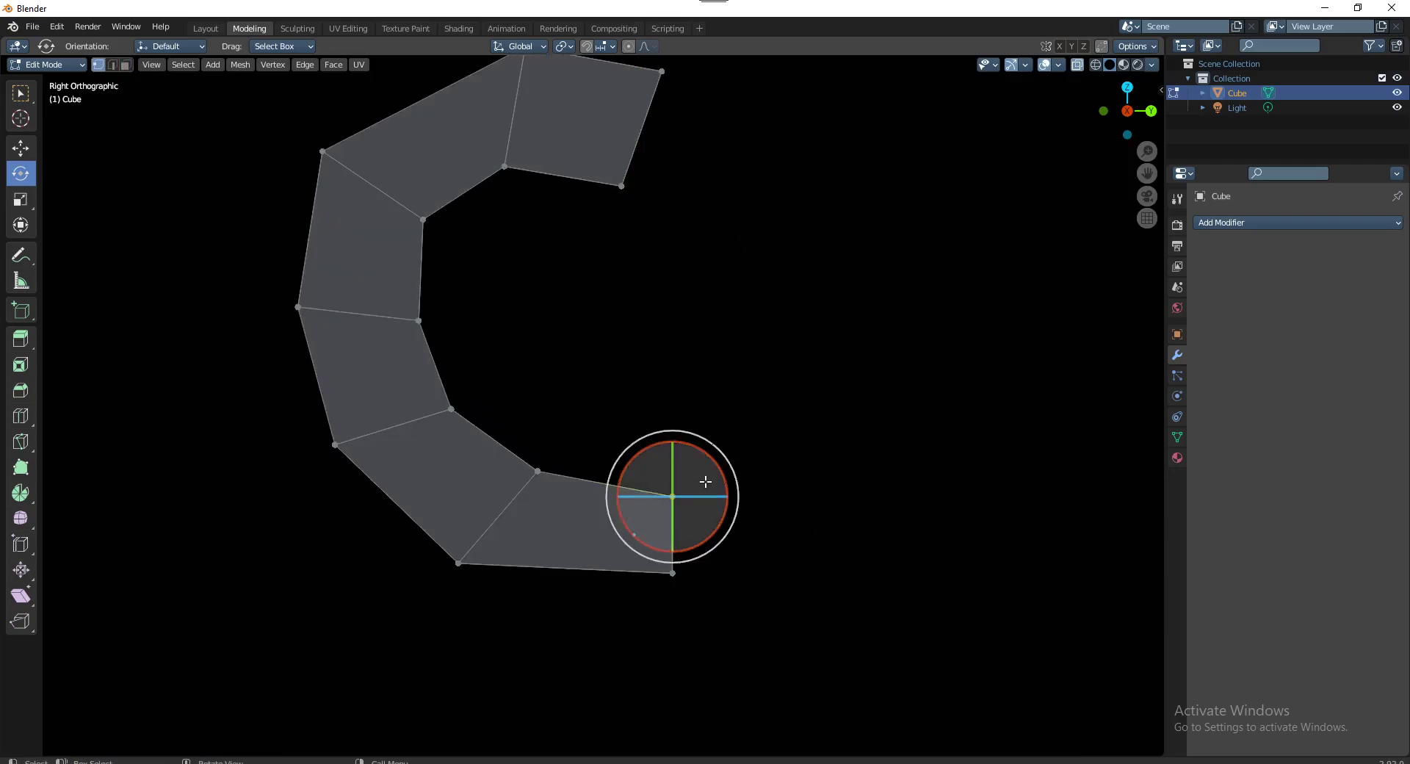
key(shift+space)
key(g)
drag(703, 471, 686, 429)
click(560, 444)
drag(564, 441, 546, 427)
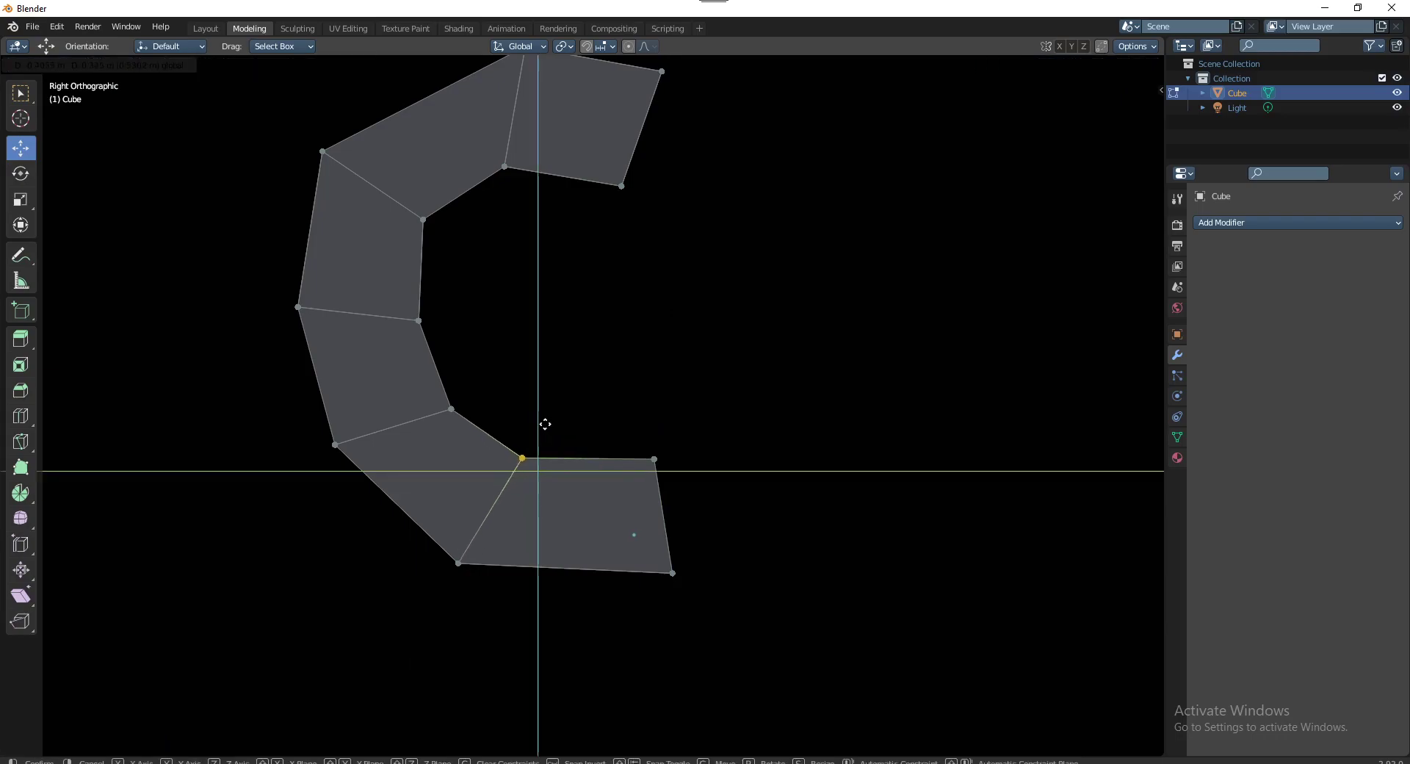
drag(474, 386, 433, 435)
Nudge the upper inner-curve vertices up and slightly right
drag(474, 385, 468, 369)
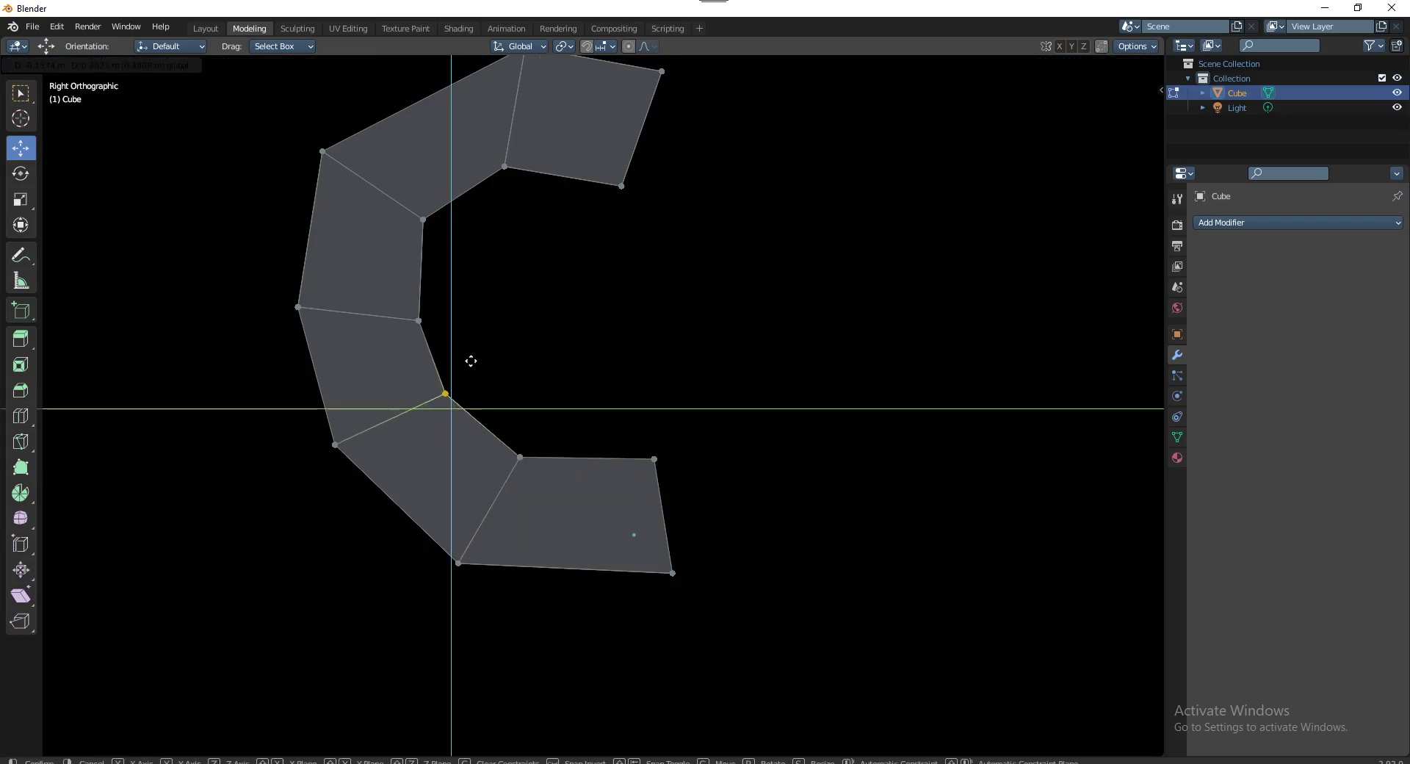
mouse_move(462, 299)
mouse_down()
mouse_move(389, 353)
mouse_move(451, 281)
mouse_move(423, 221)
mouse_up()
drag(479, 149, 540, 202)
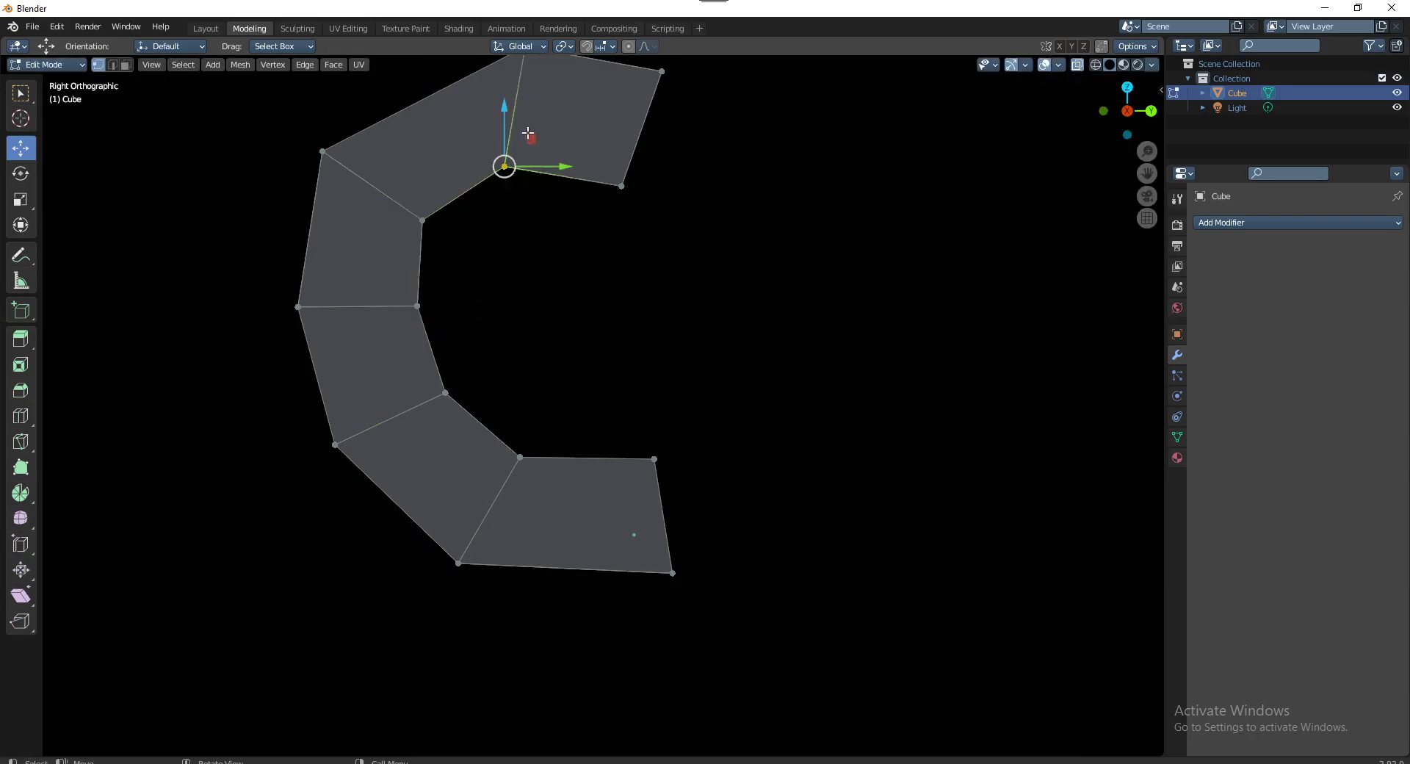
drag(530, 137, 547, 137)
click(647, 382)
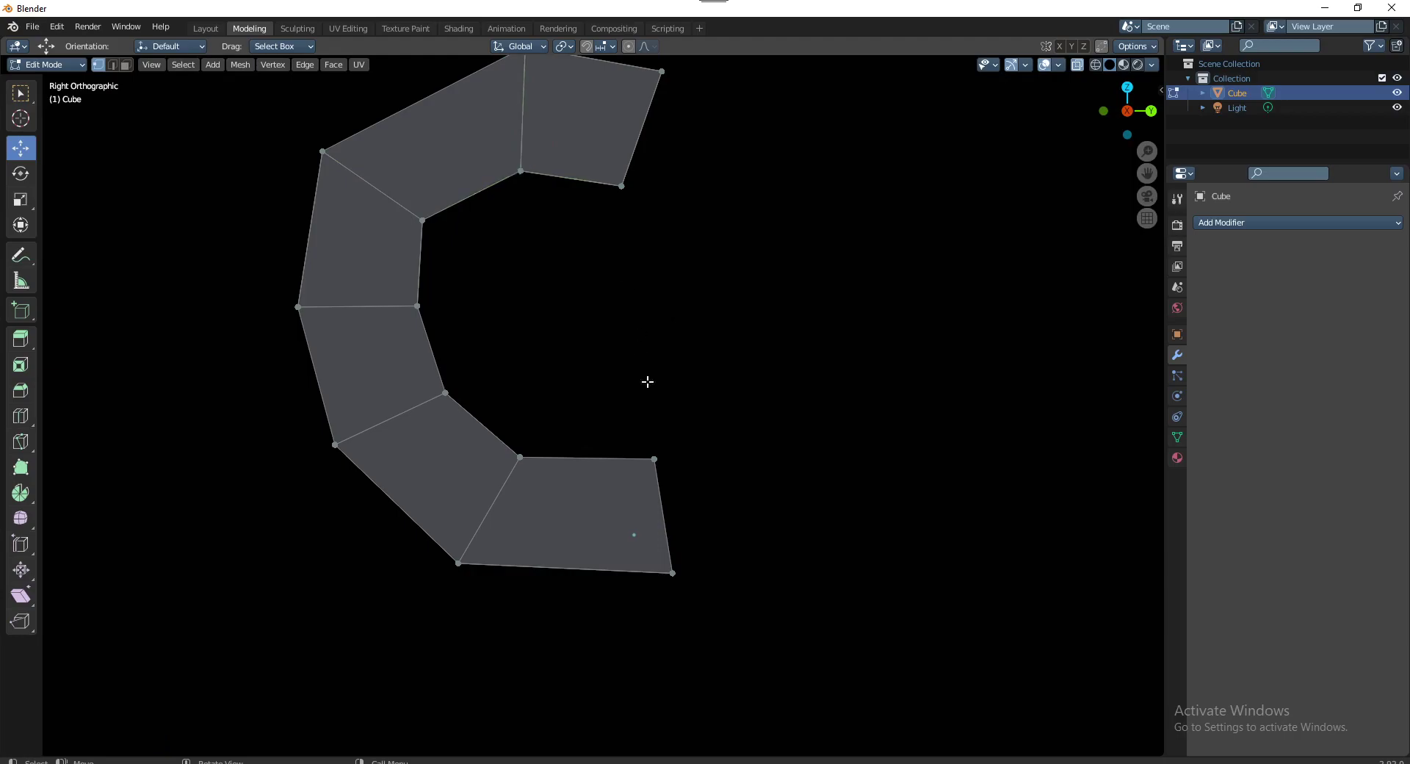
Raise the bottom section's two end vertices and rotate them about 21 degrees
scroll(684, 564, down, 2)
ctrl+scroll(685, 472, down, 2)
drag(720, 382, 597, 618)
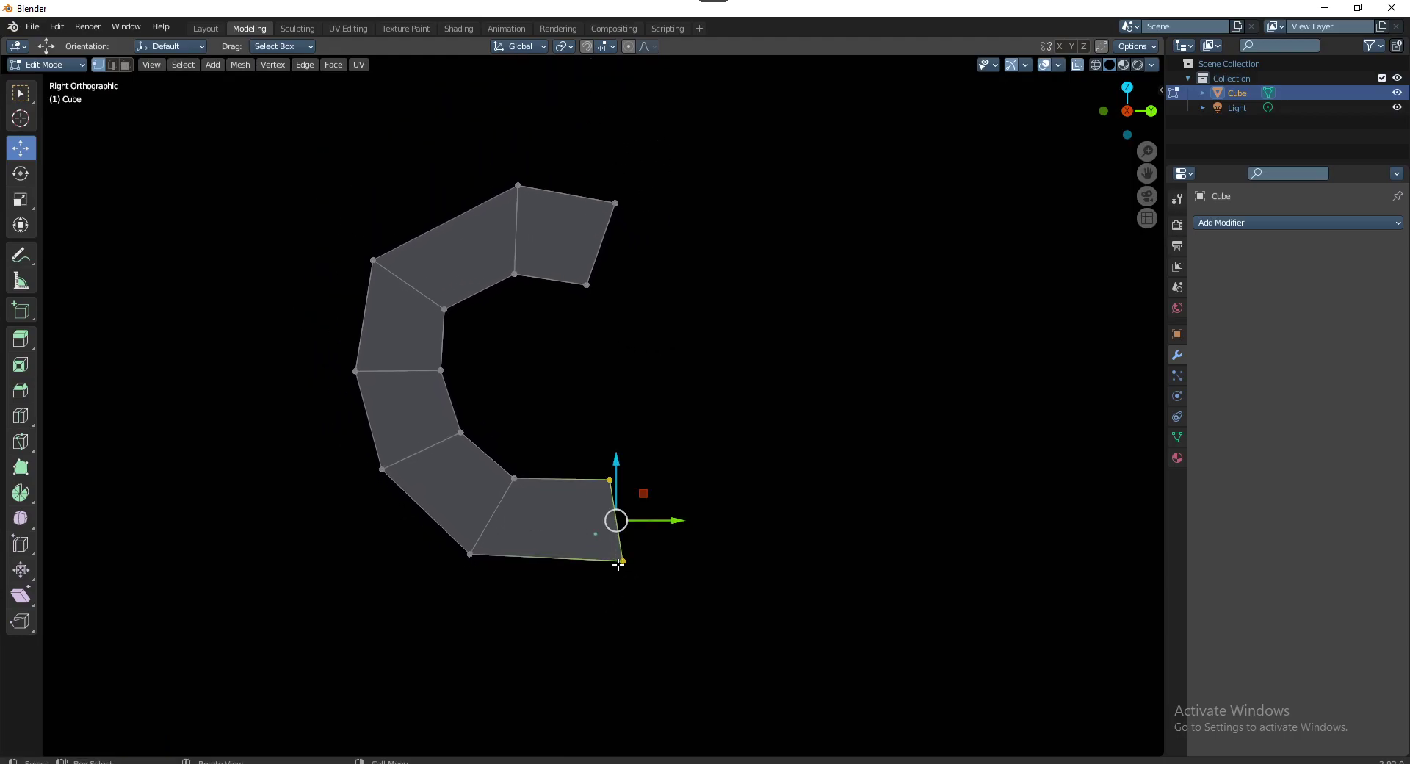
drag(646, 489, 646, 460)
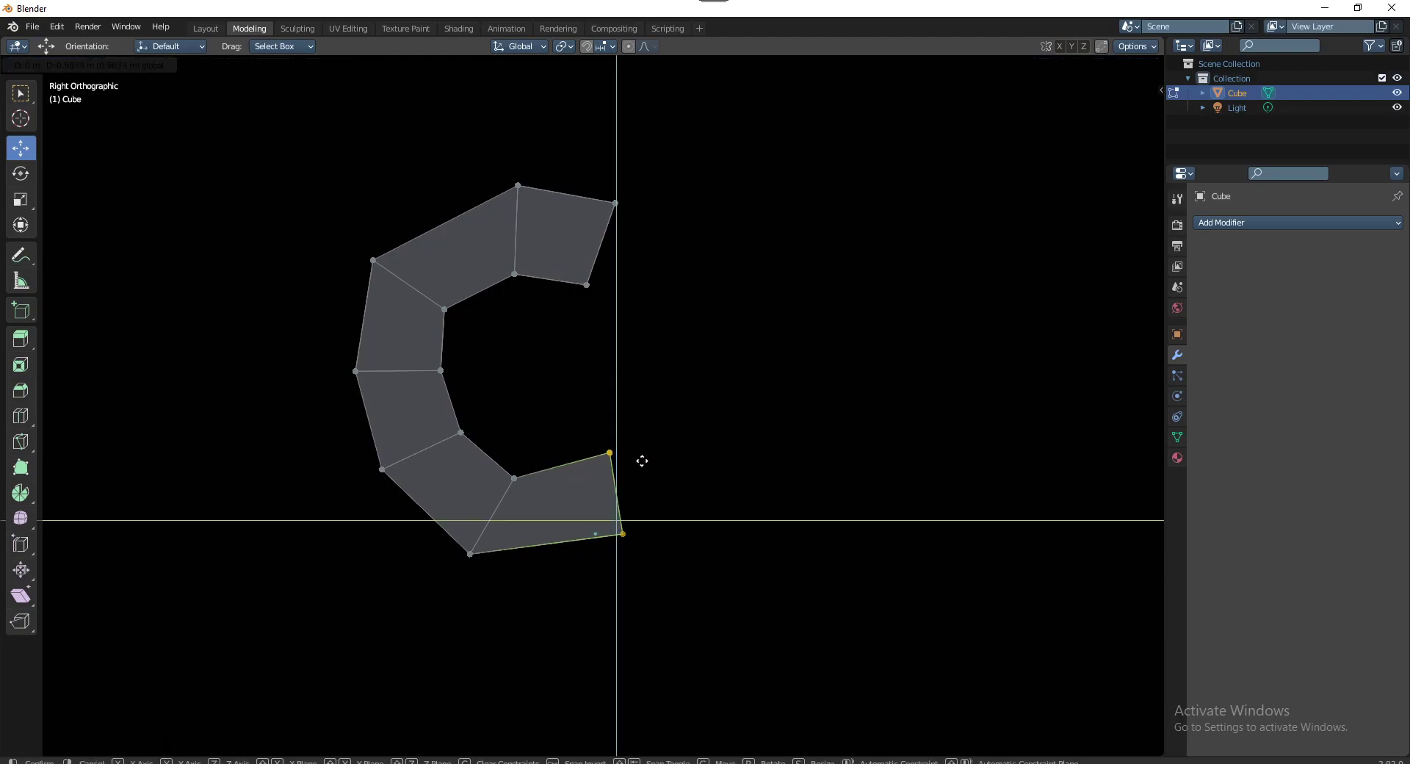
key(shift+space)
key(r)
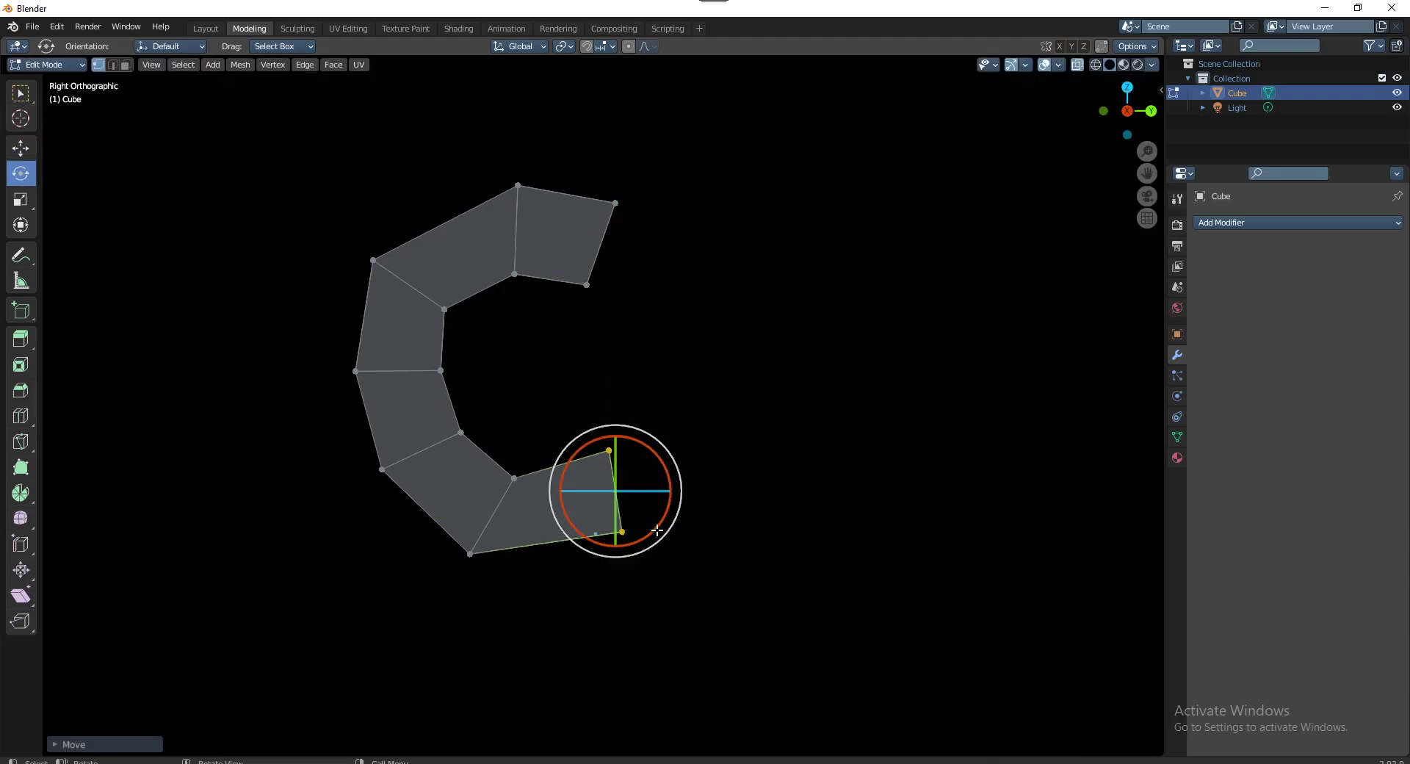
drag(654, 532, 670, 501)
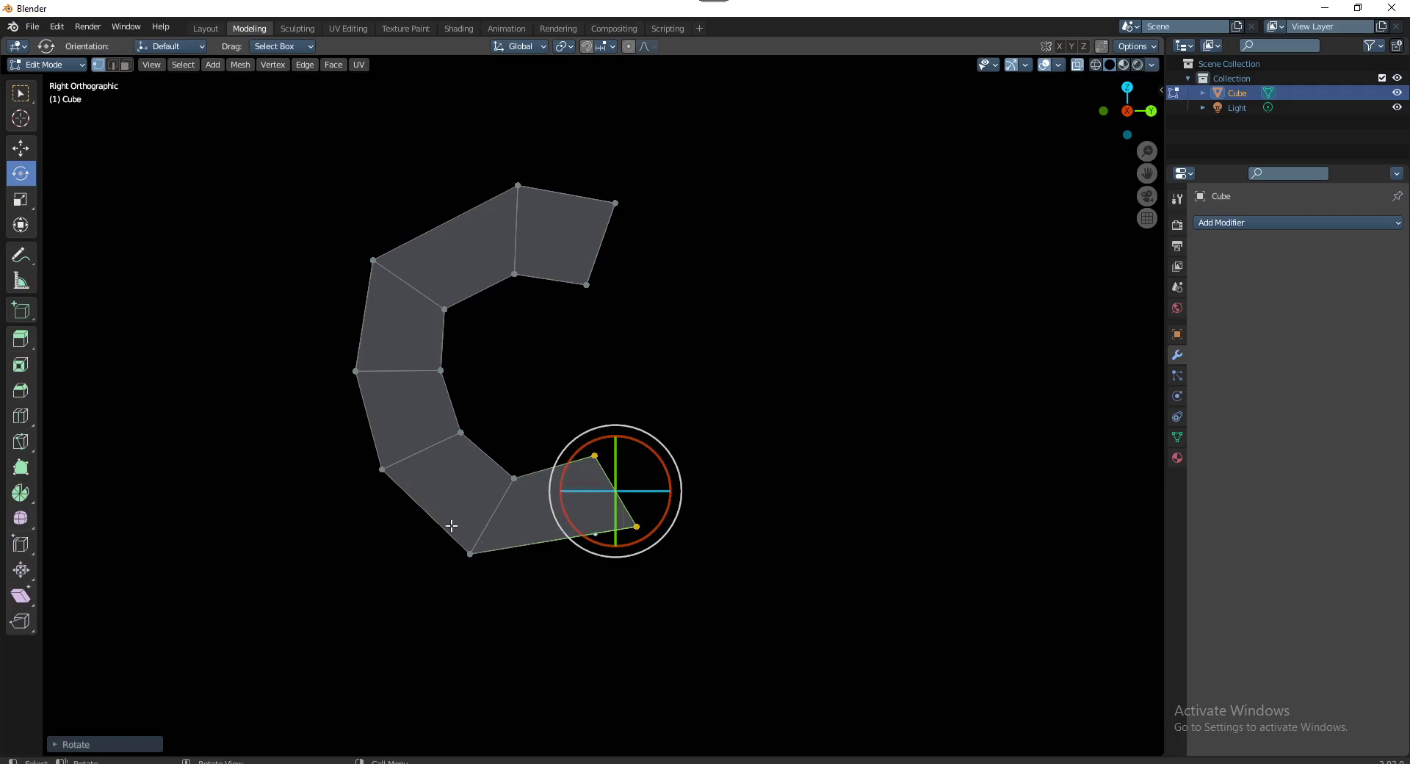
Reposition the bottom and lower-left outer corner vertices
click(470, 552)
key(shift+space)
key(g)
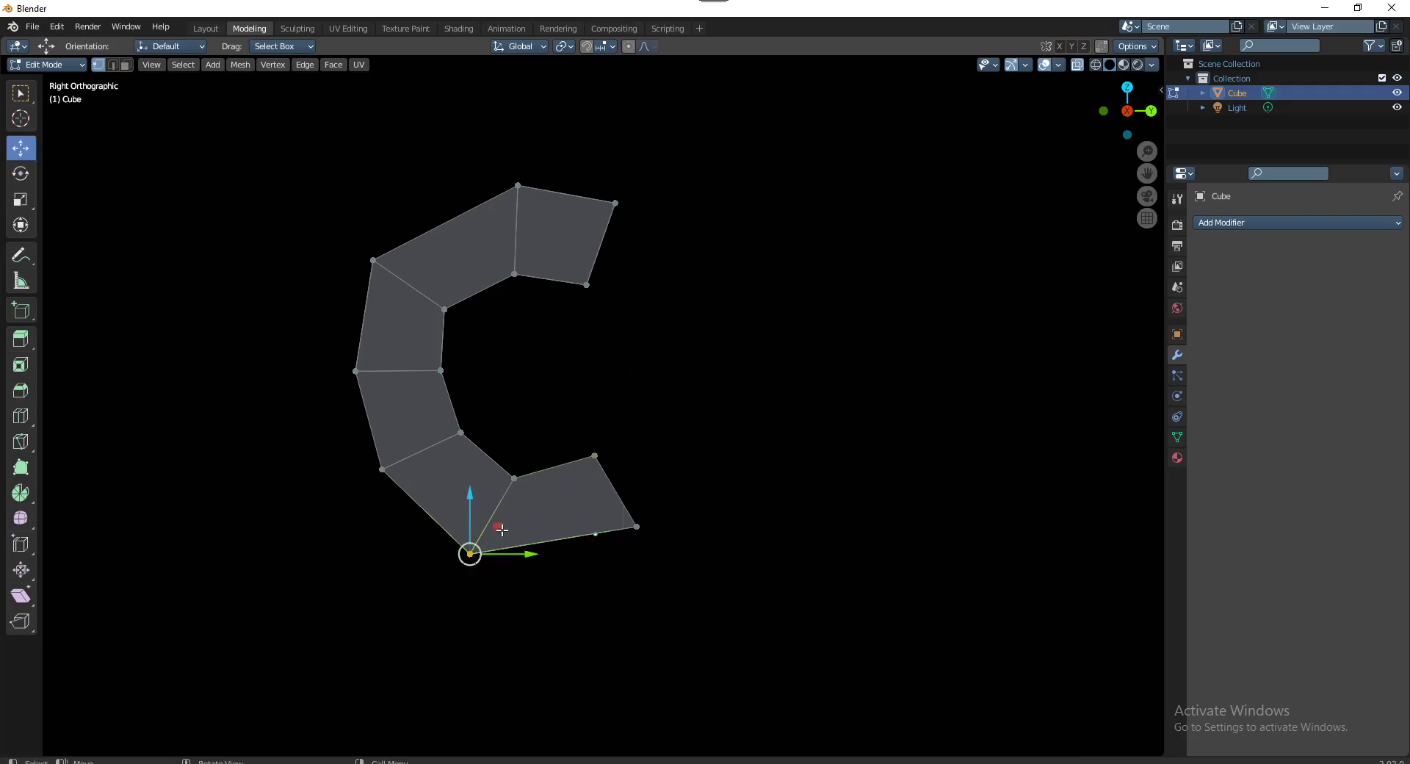
key(g)
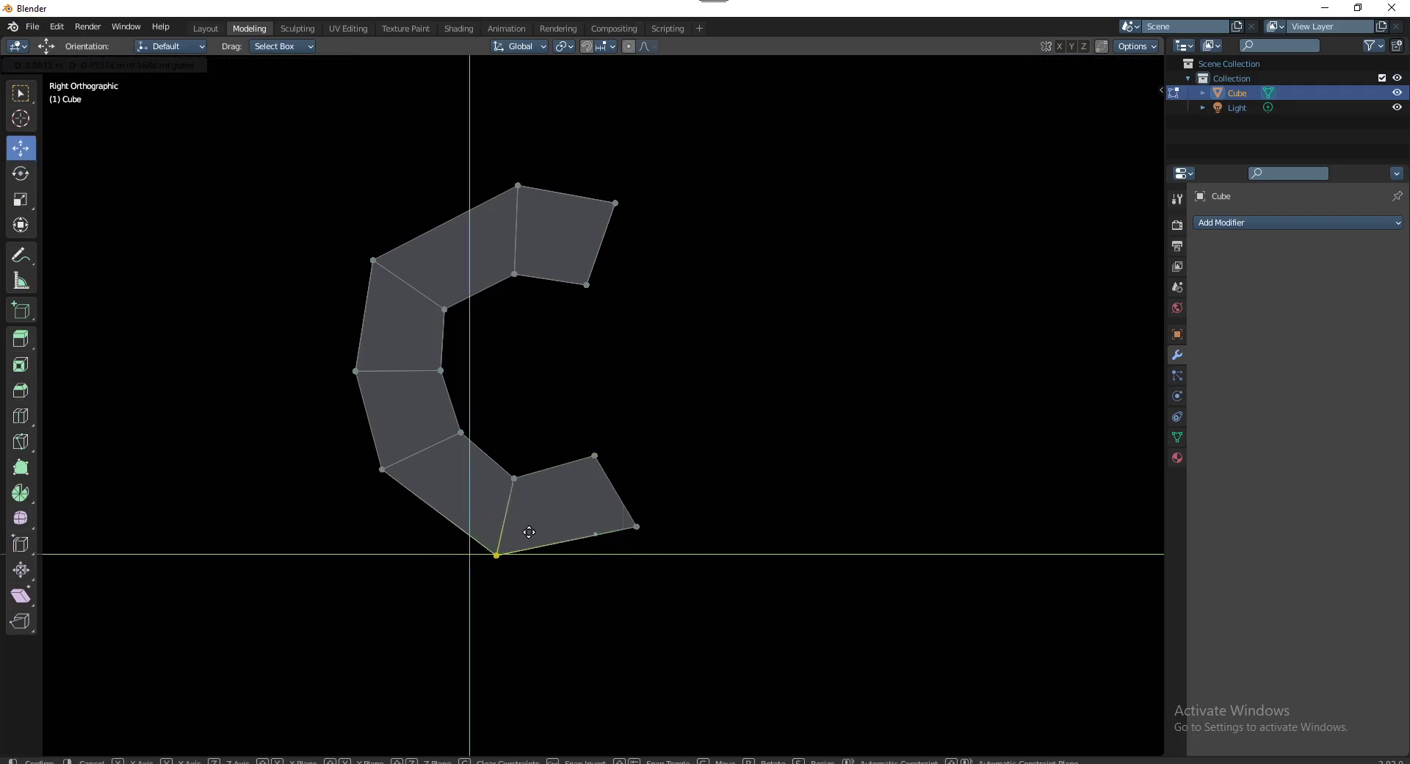
click(529, 531)
drag(346, 449, 419, 504)
key(g)
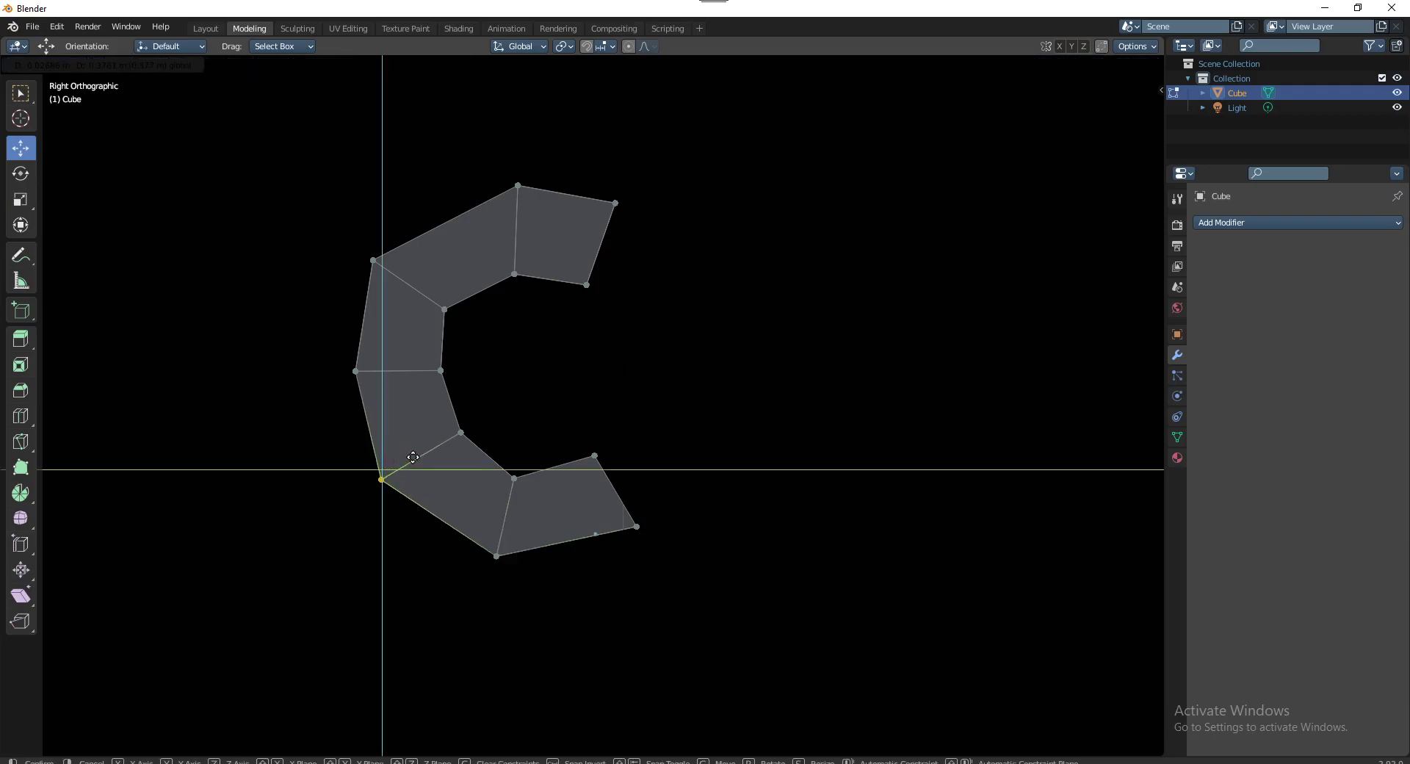
click(413, 457)
Adjust the left outer vertex and shift the top outer vertex left
drag(324, 345, 376, 399)
key(g)
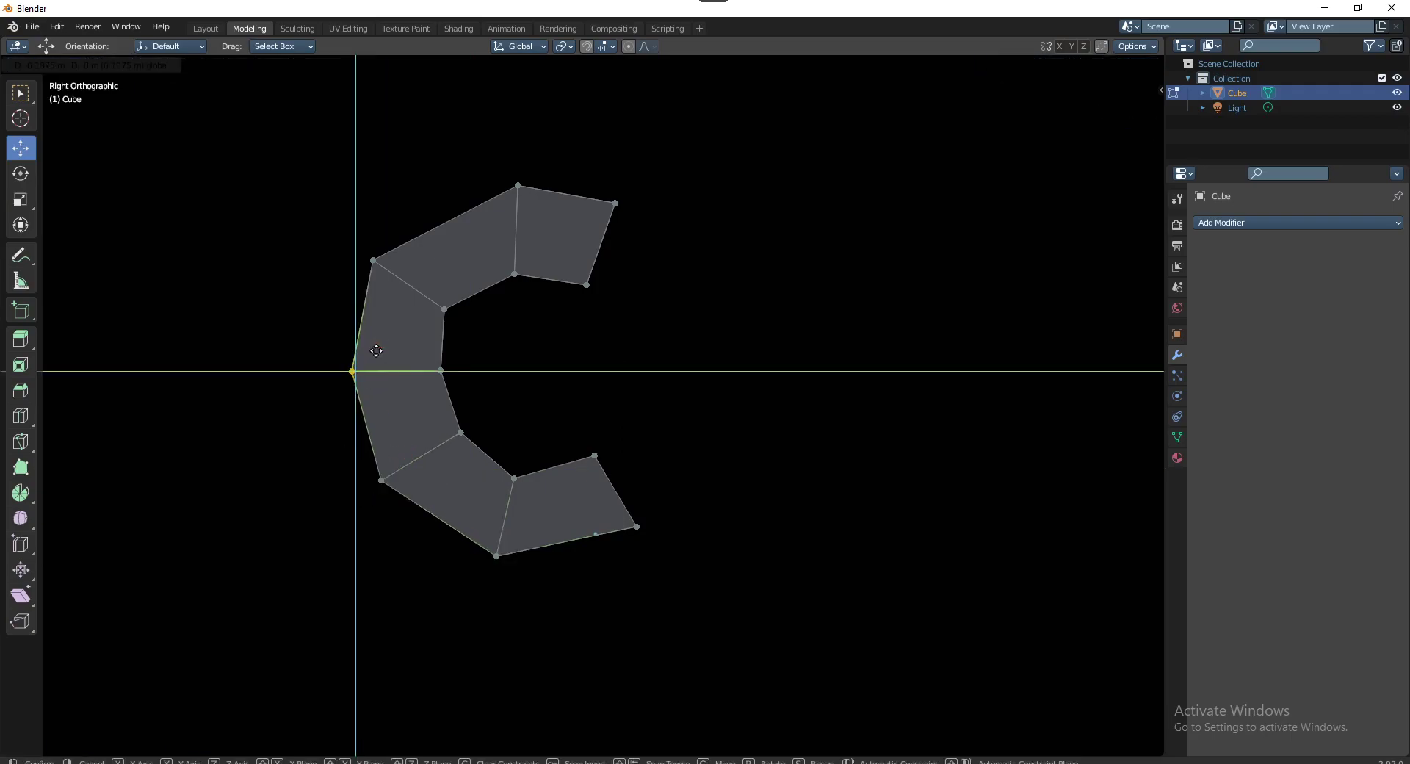
click(371, 347)
drag(483, 218, 553, 166)
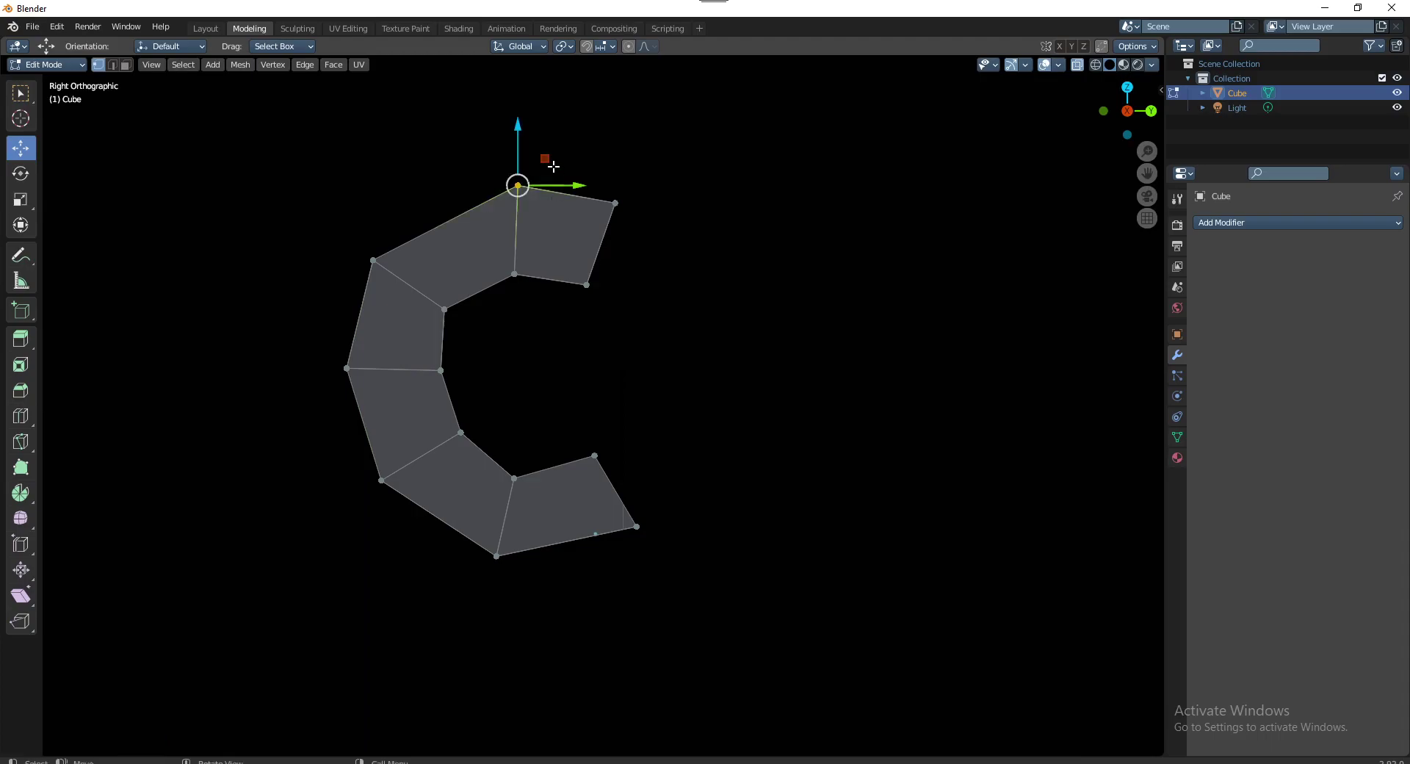
key(g)
click(522, 152)
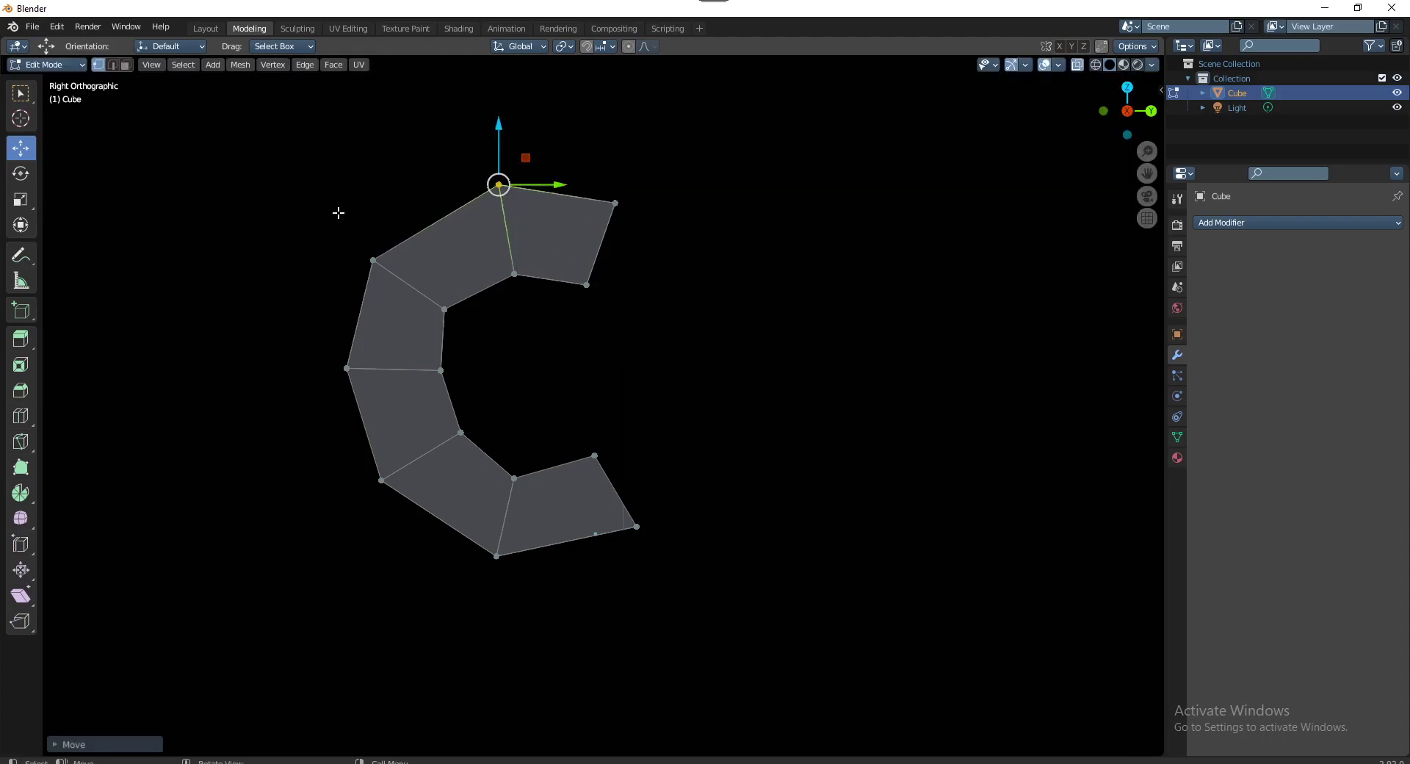
Edge-slide the lower-arc edge and nudge the C's top-left vertex into place
drag(338, 213, 464, 302)
key(g)
key(g)
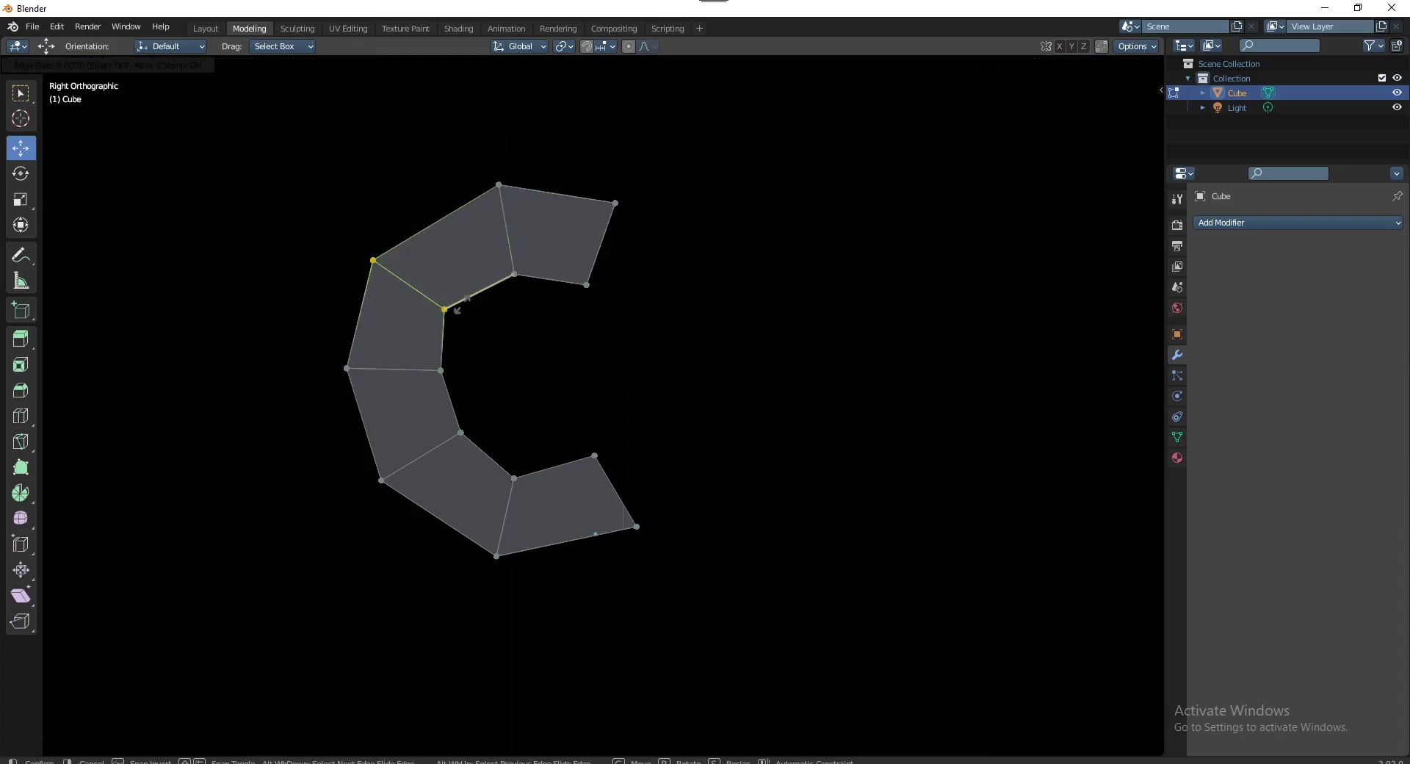
click(461, 294)
drag(353, 214, 409, 280)
key(g)
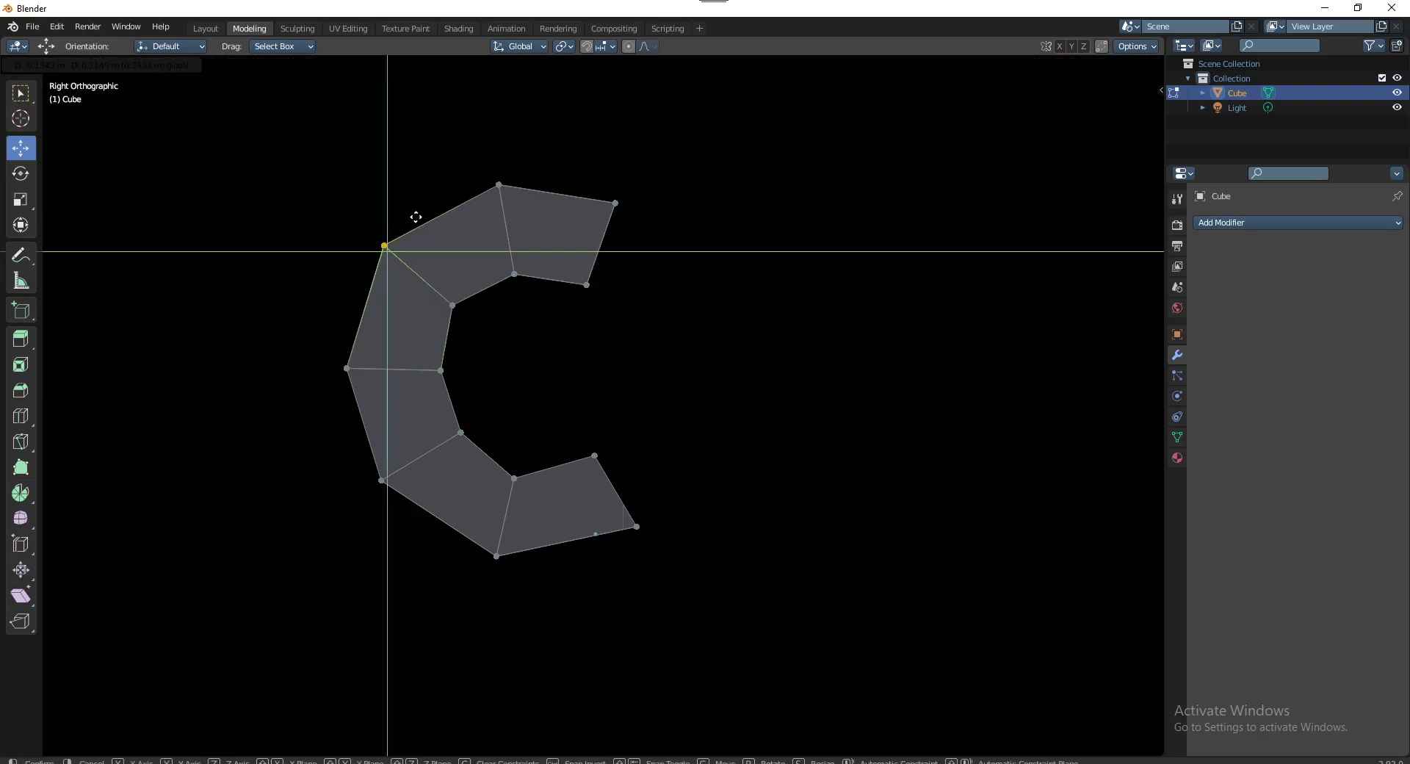
click(418, 228)
click(564, 435)
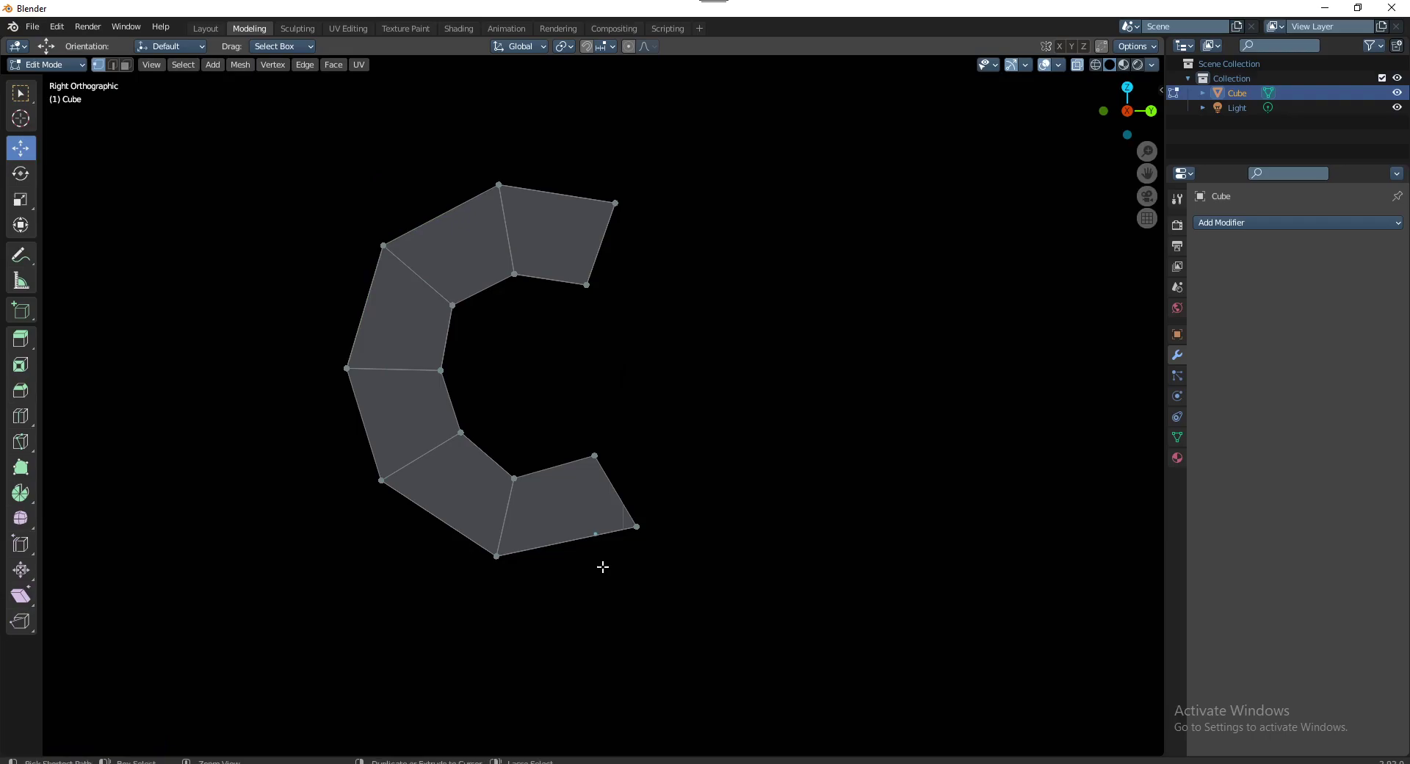
scroll(602, 566, down, 1)
shift+middle_drag(595, 532, 648, 522)
In Object Mode, set the Cube's origin to its geometry and reselect it
key(Tab)
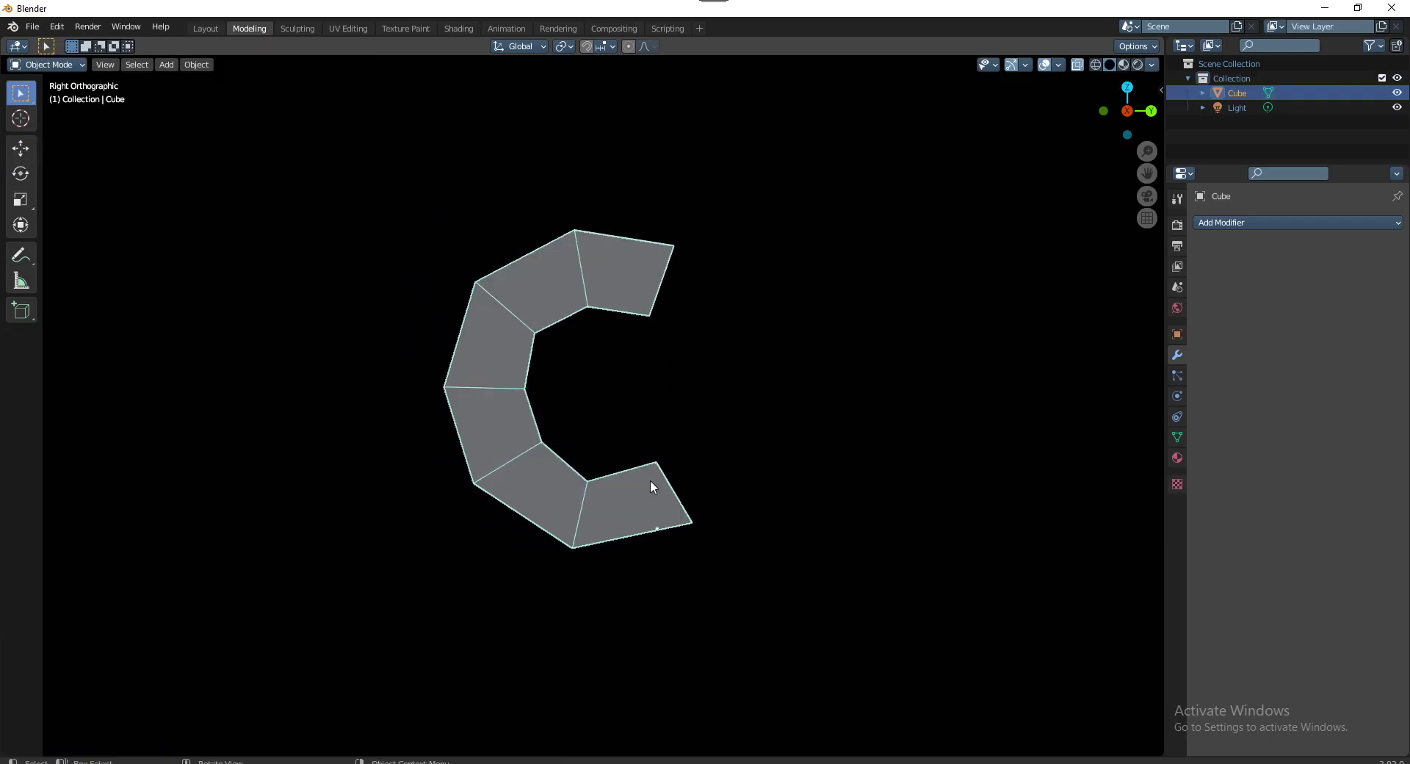
right_click(645, 491)
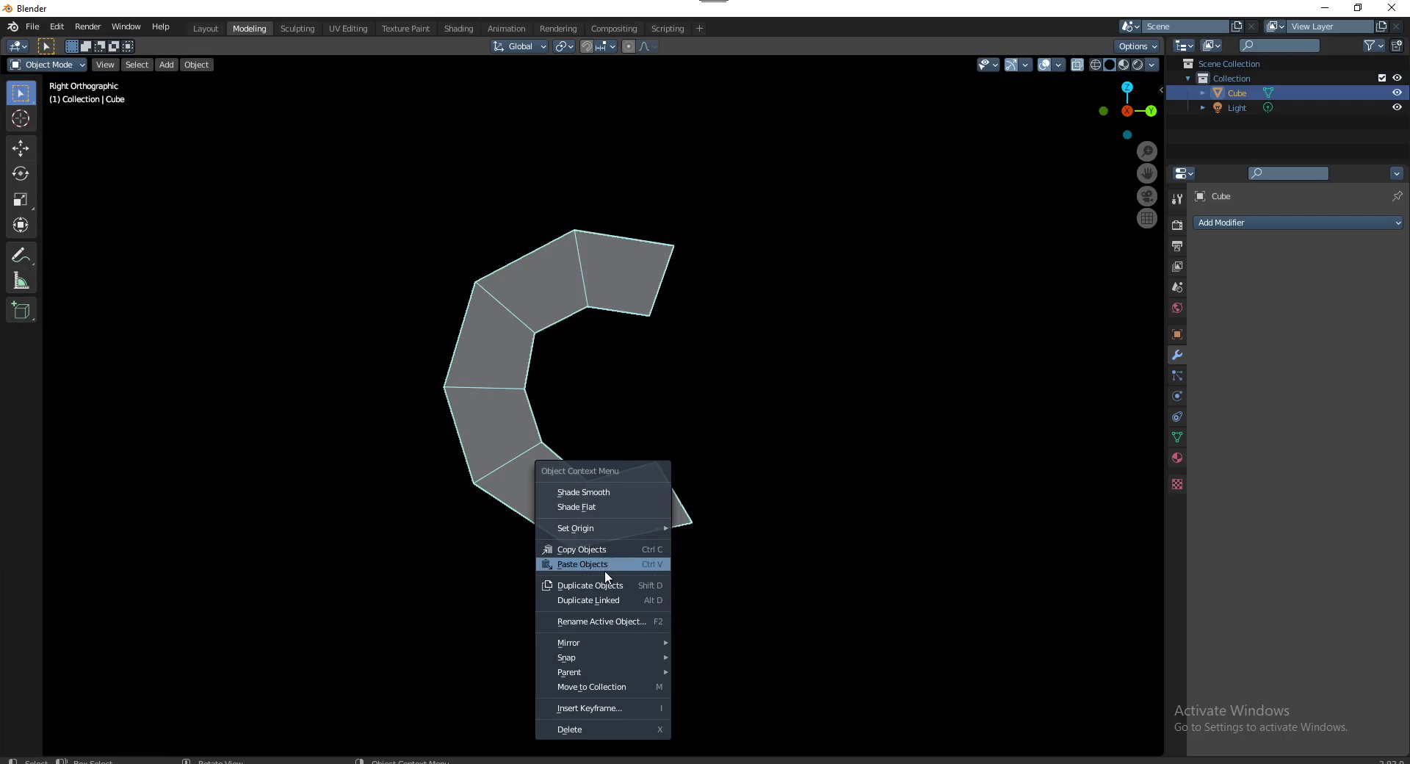
mouse_move(584, 527)
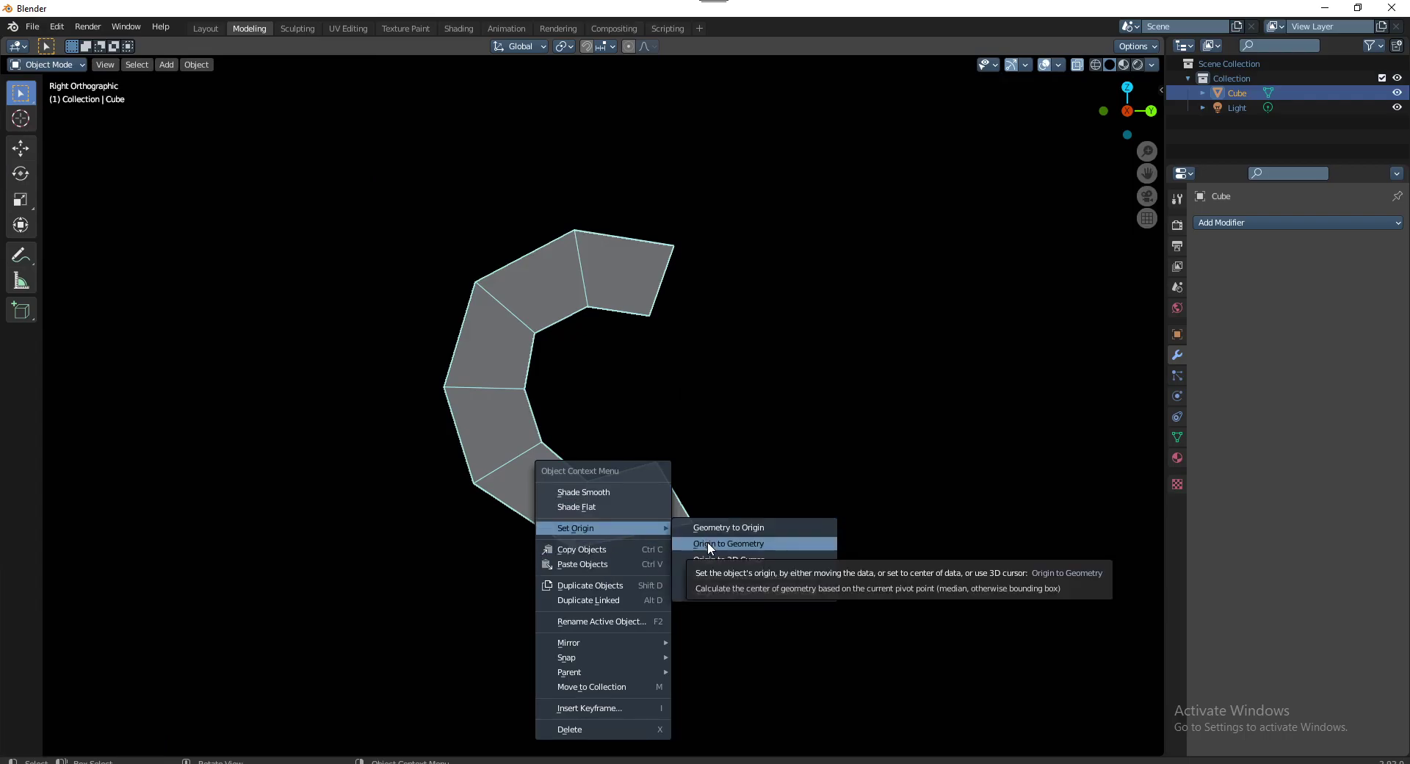
click(707, 540)
mouse_move(698, 475)
middle_down()
mouse_move(535, 452)
mouse_move(709, 457)
mouse_move(651, 294)
middle_up()
click(778, 464)
click(651, 305)
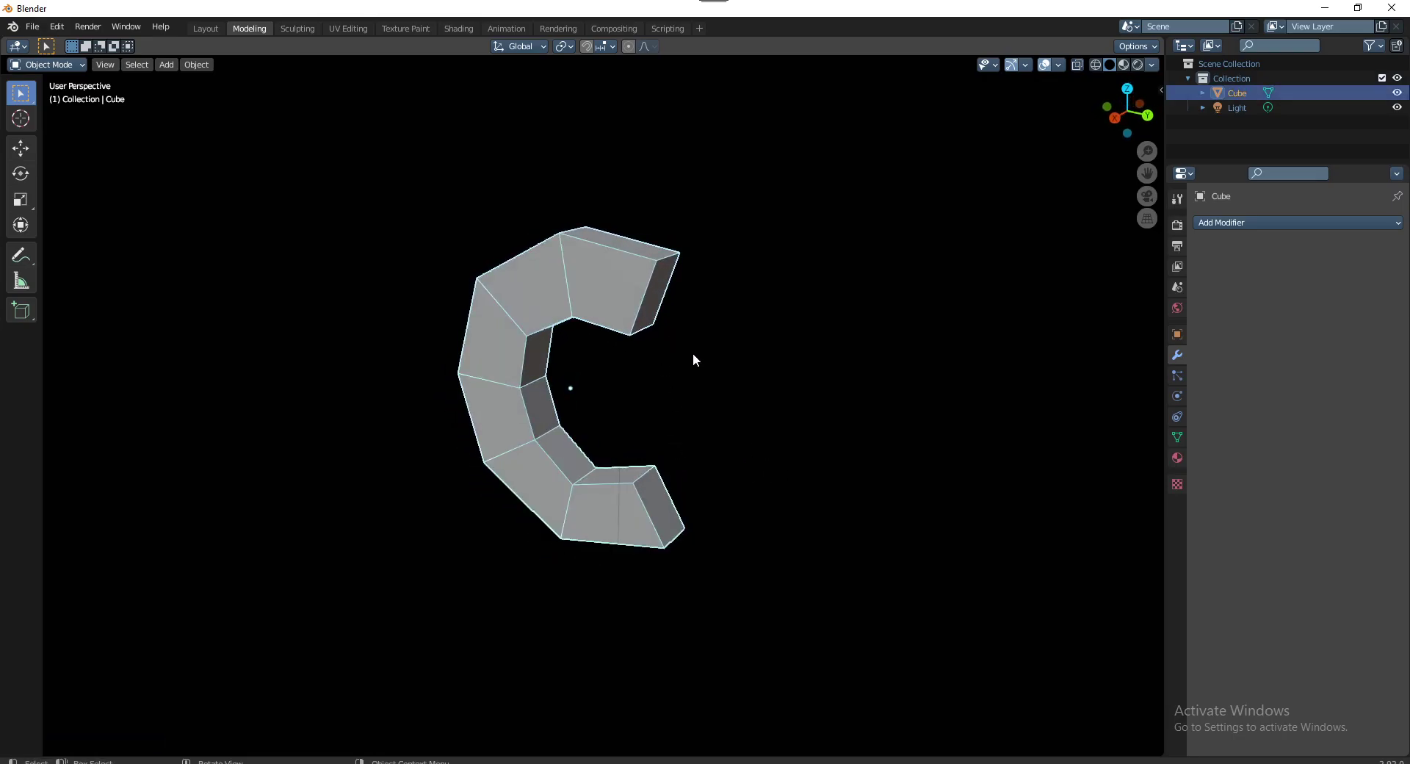
Add a level-3 Subdivision modifier and shade the mesh smooth
key(ctrl+3)
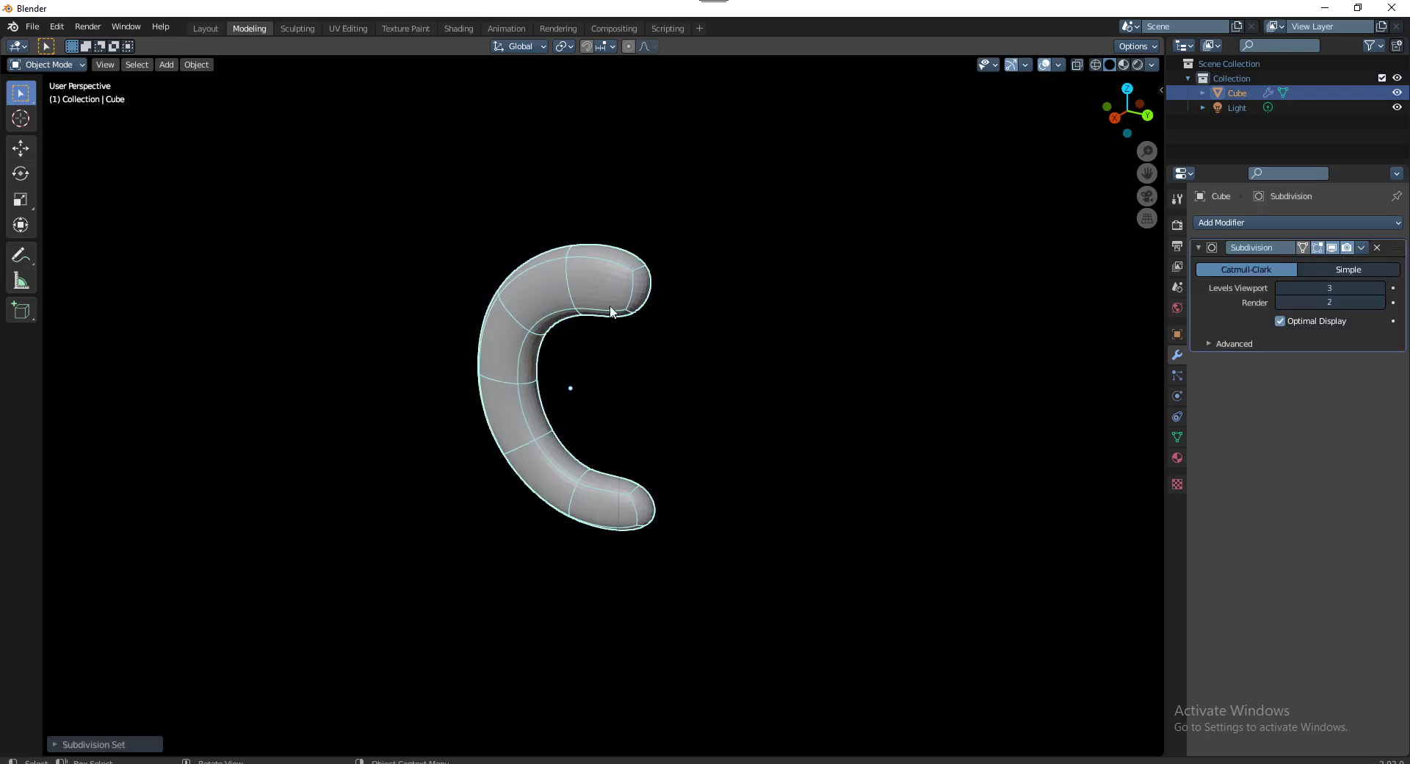
right_click(608, 305)
click(593, 266)
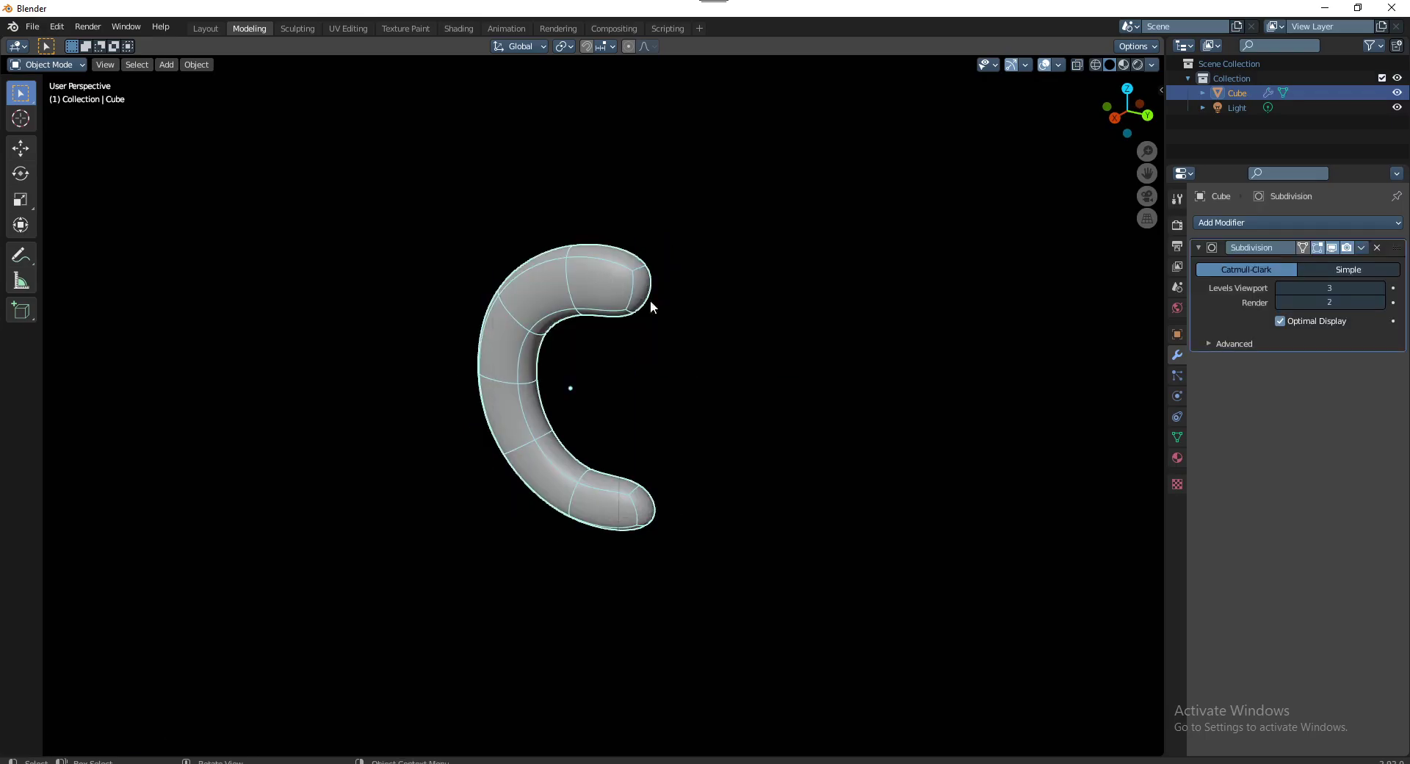
Enable Auto Smooth at 30° in the mesh data's Normals settings
click(1177, 437)
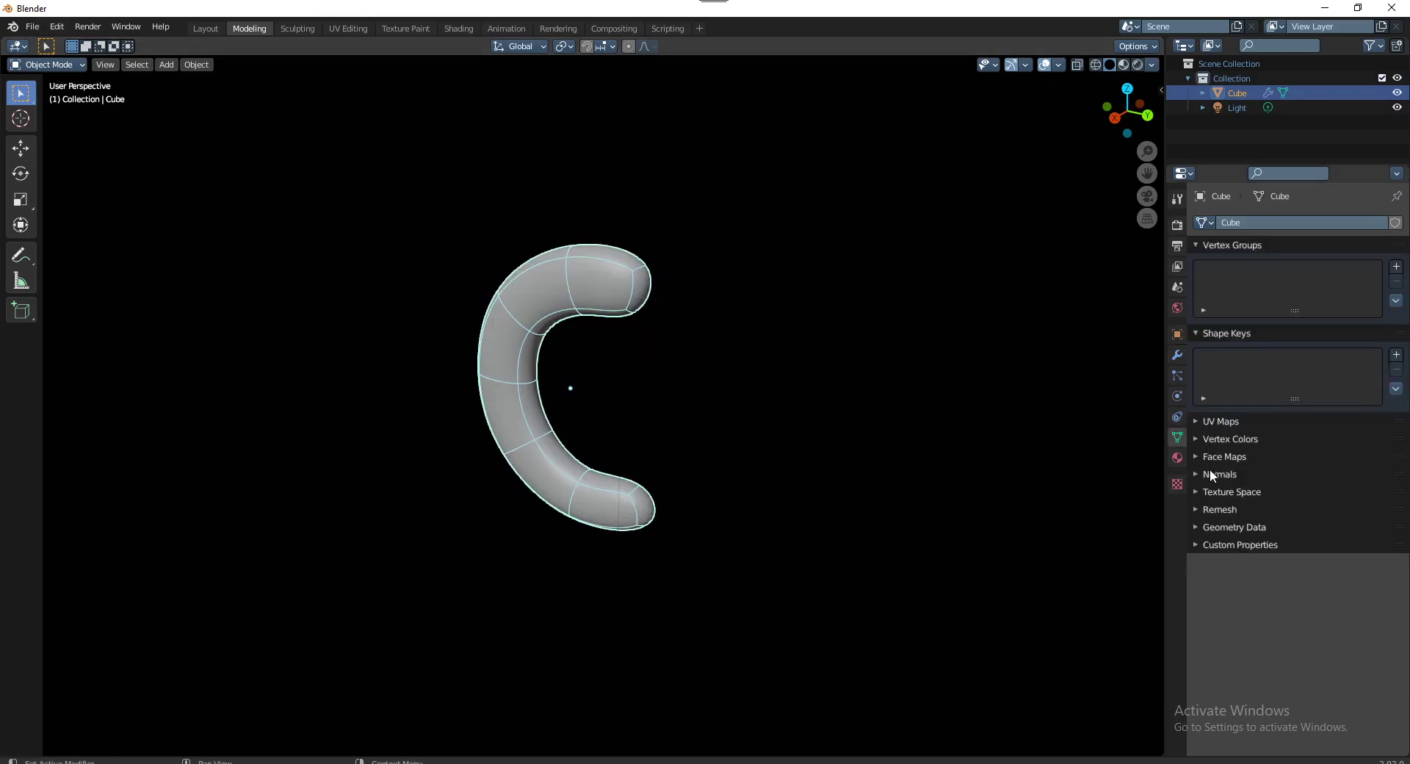
click(1215, 476)
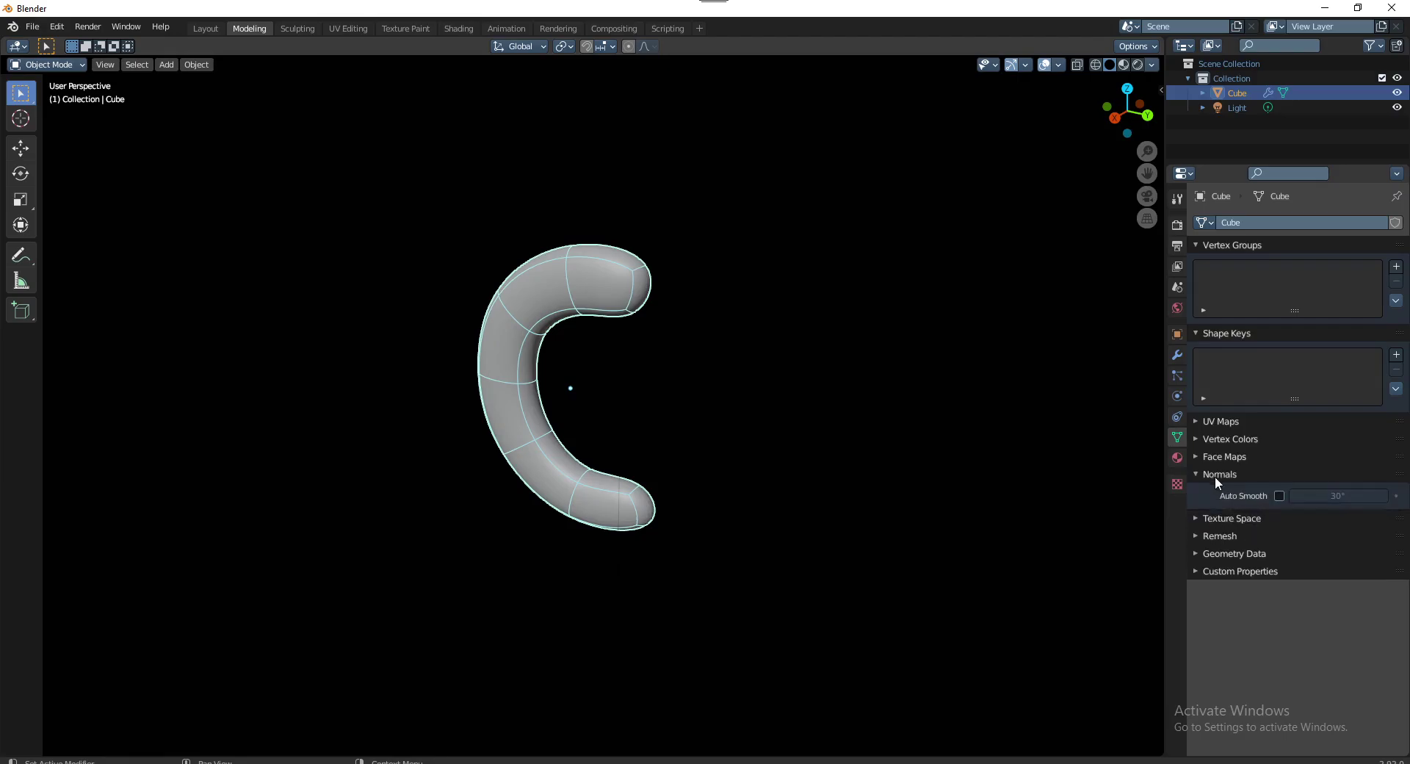
click(1279, 496)
Toggle the wireframe overlay off and back on via Quick Favorites, then enter Edit Mode
click(733, 357)
mouse_move(733, 357)
middle_down()
mouse_move(647, 417)
mouse_move(881, 416)
mouse_move(897, 297)
mouse_move(769, 327)
mouse_move(628, 402)
mouse_move(491, 381)
mouse_move(588, 345)
mouse_move(736, 372)
mouse_move(725, 366)
mouse_move(681, 473)
mouse_move(918, 416)
mouse_move(556, 402)
mouse_move(841, 455)
middle_up()
key(q)
click(723, 365)
key(q)
click(556, 402)
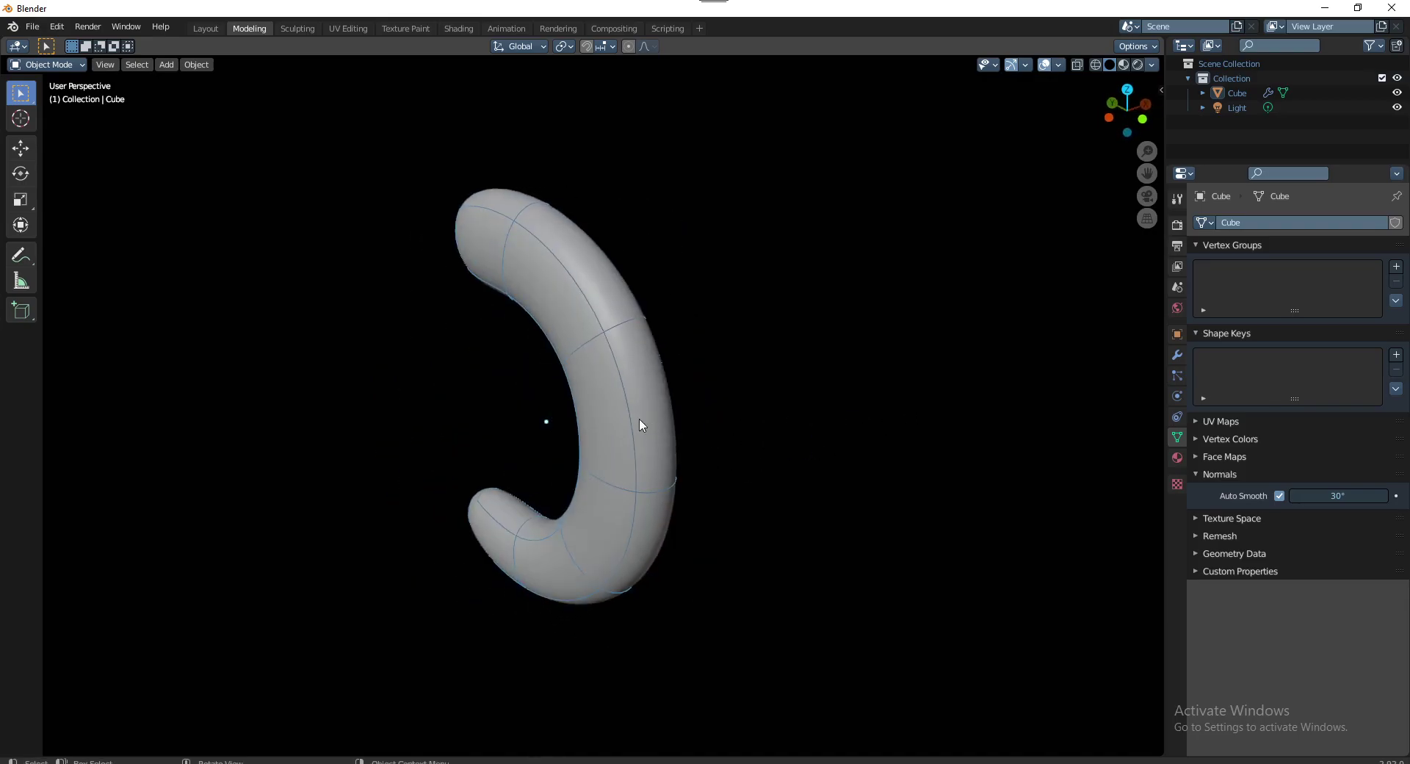
key(Tab)
Turn on the Subdivision modifier's On Cage display in the Modifier properties
middle_drag(639, 424, 944, 434)
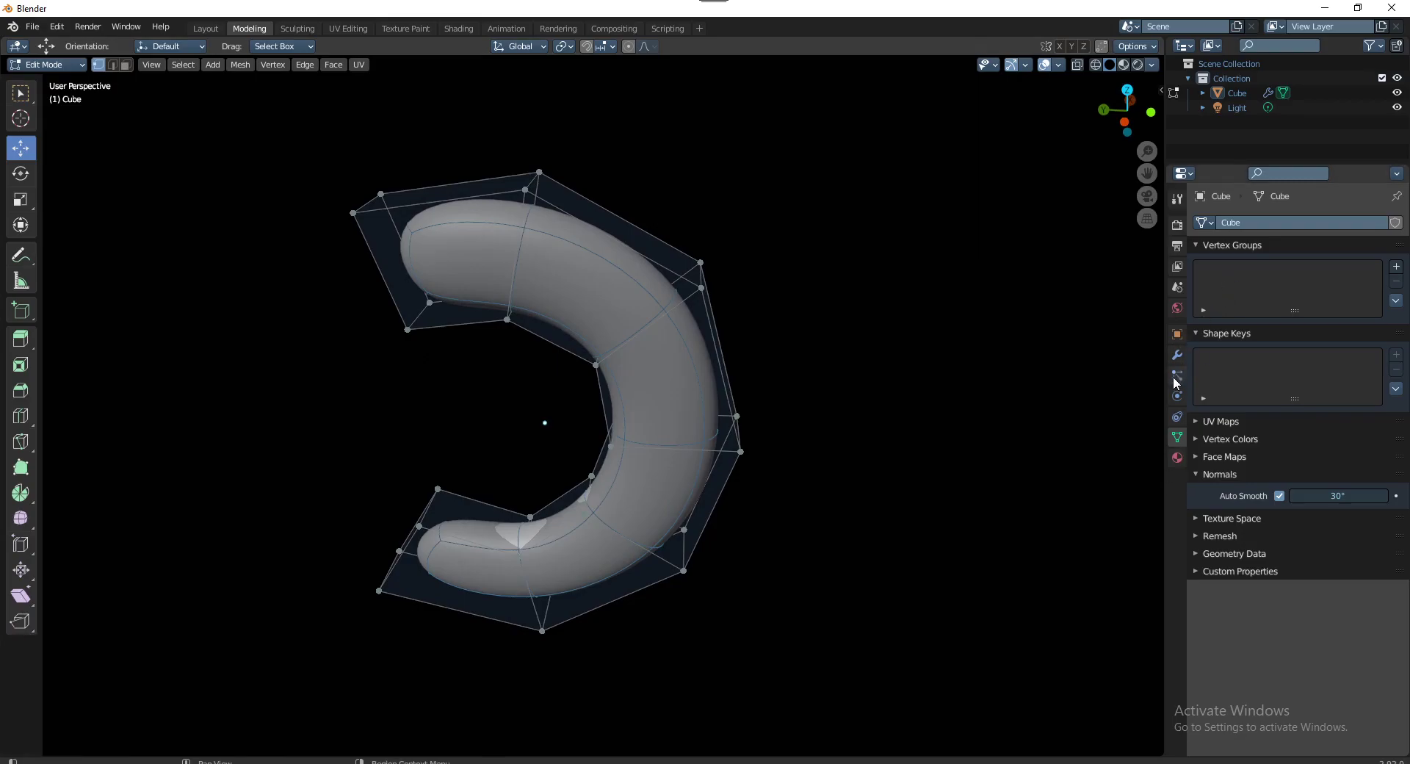
click(1177, 355)
click(1303, 249)
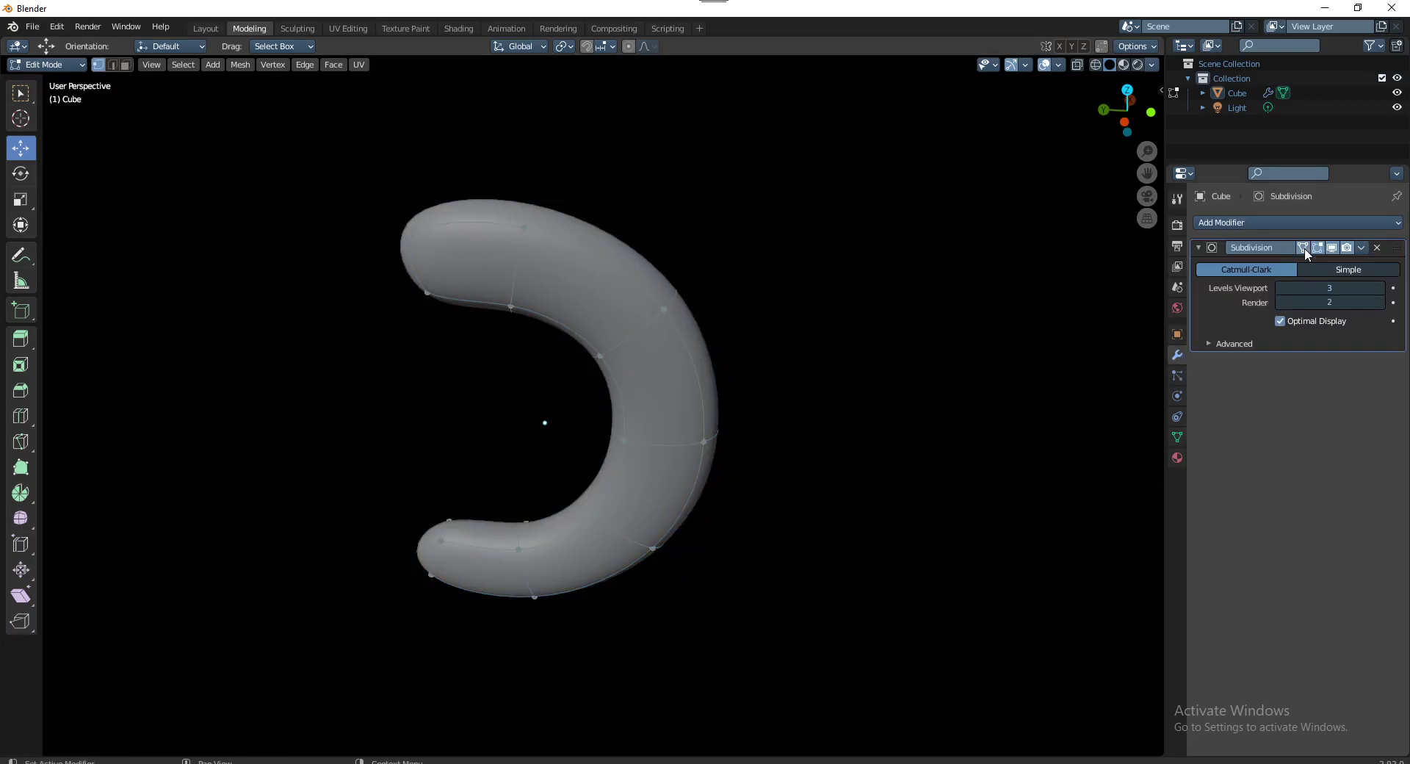
middle_drag(1001, 355, 719, 371)
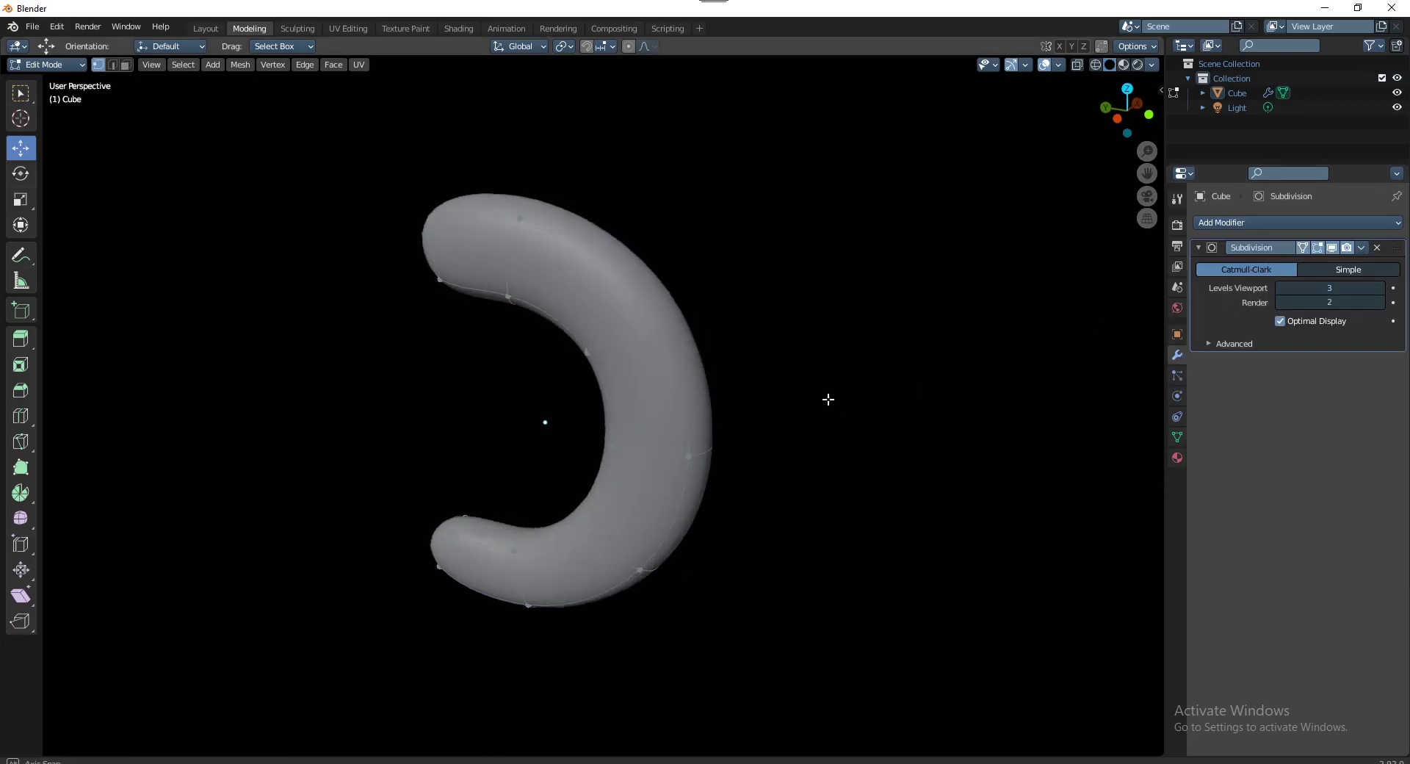
Turn off the Subdivision modifier's Edit Mode display to reveal the blocky cage
key(F3)
click(621, 349)
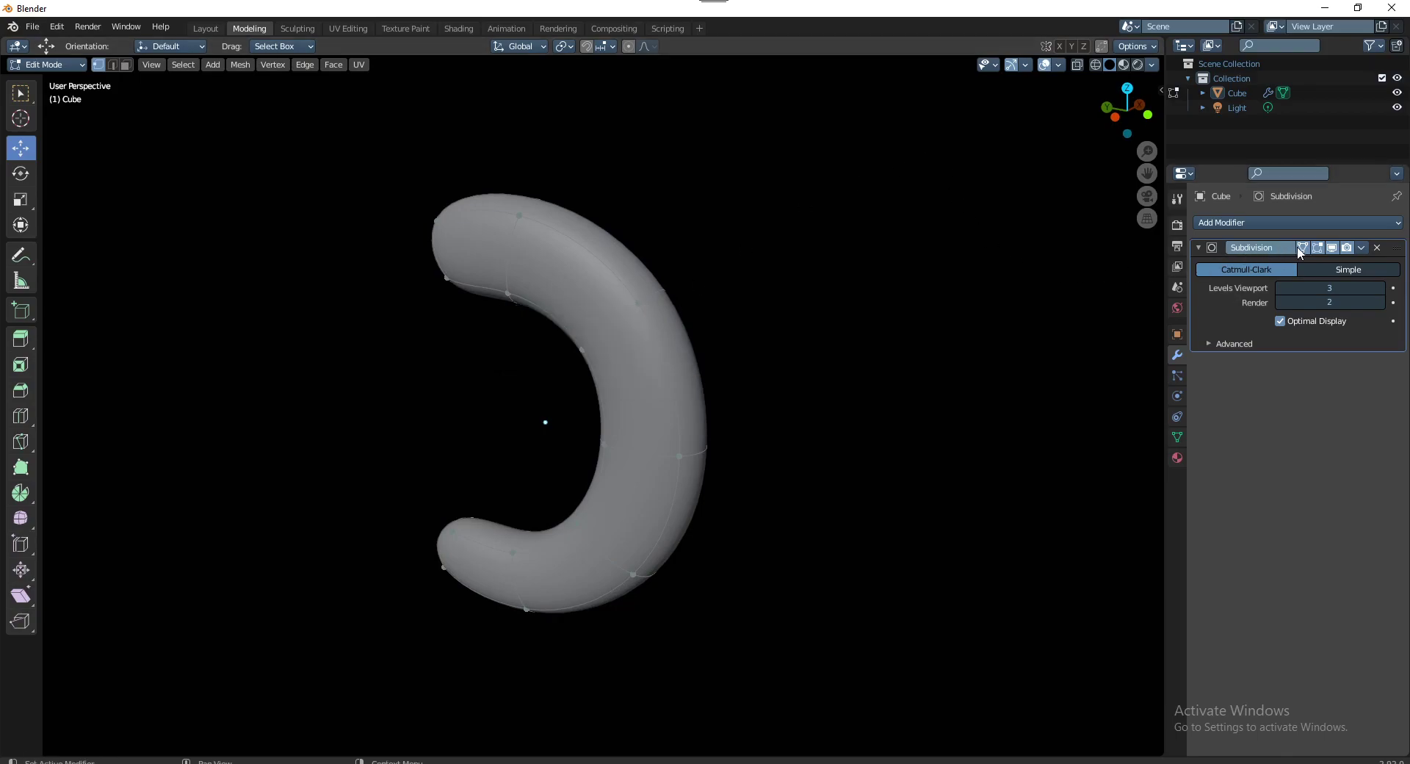
click(1302, 249)
click(1304, 248)
click(1323, 248)
right_click(1320, 247)
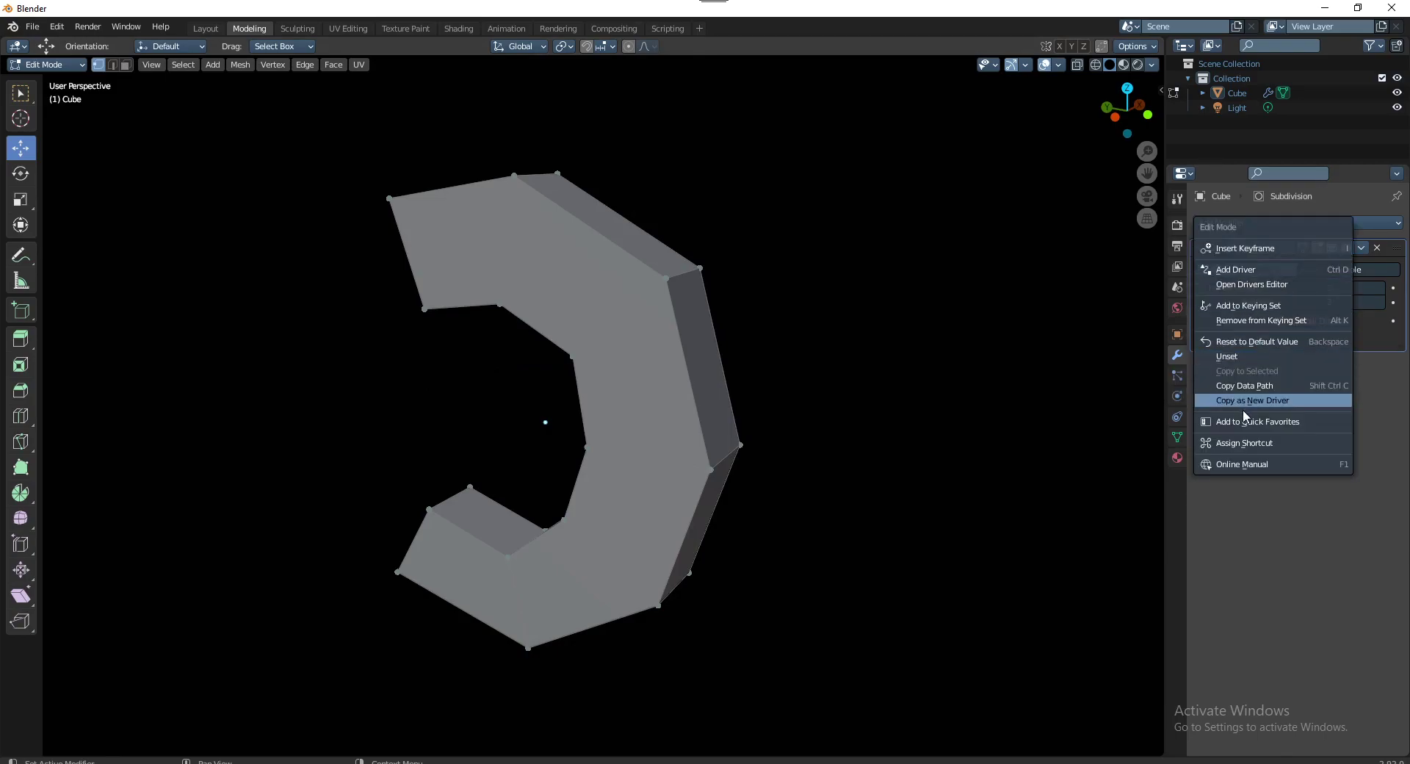
key(Escape)
middle_drag(910, 340, 630, 339)
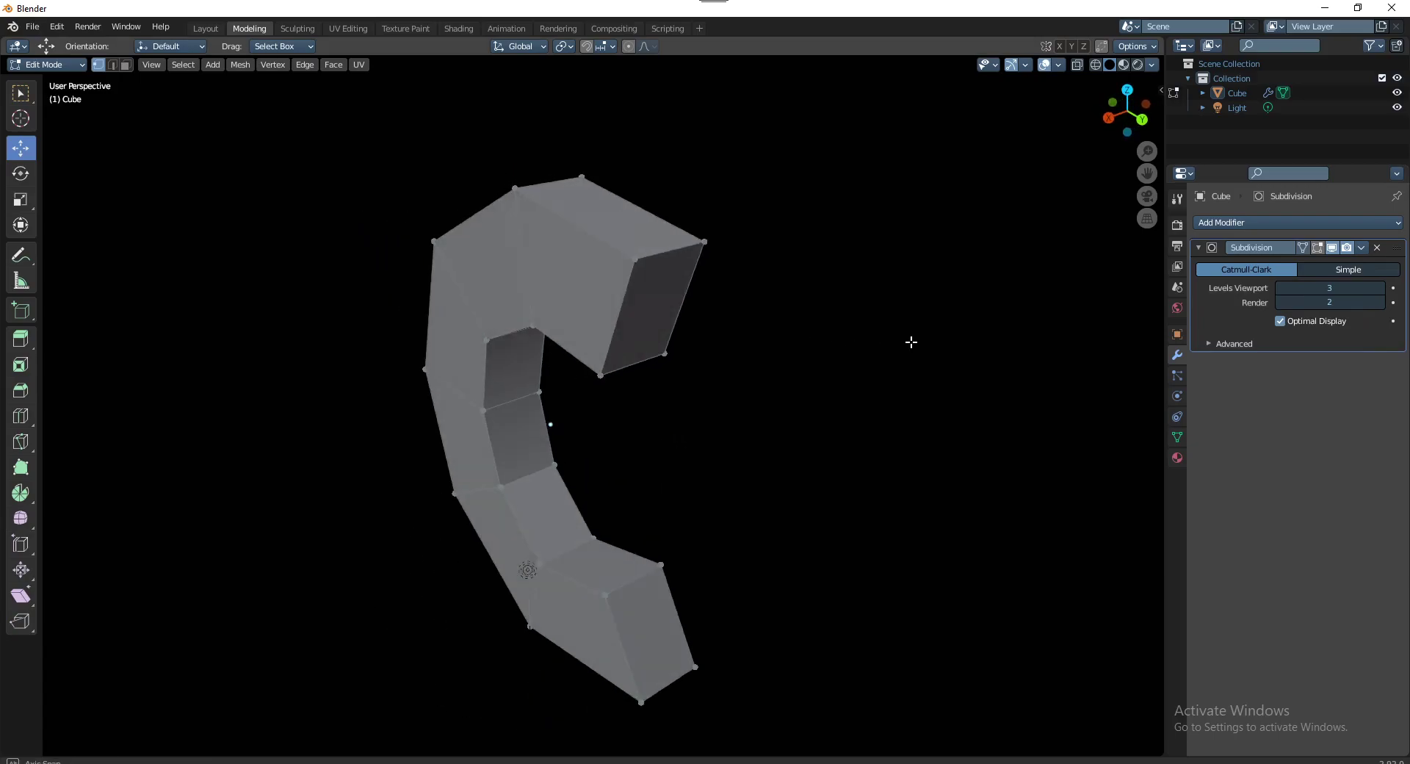
In face select mode, extrude the C's upper end face outward
key(3)
click(642, 332)
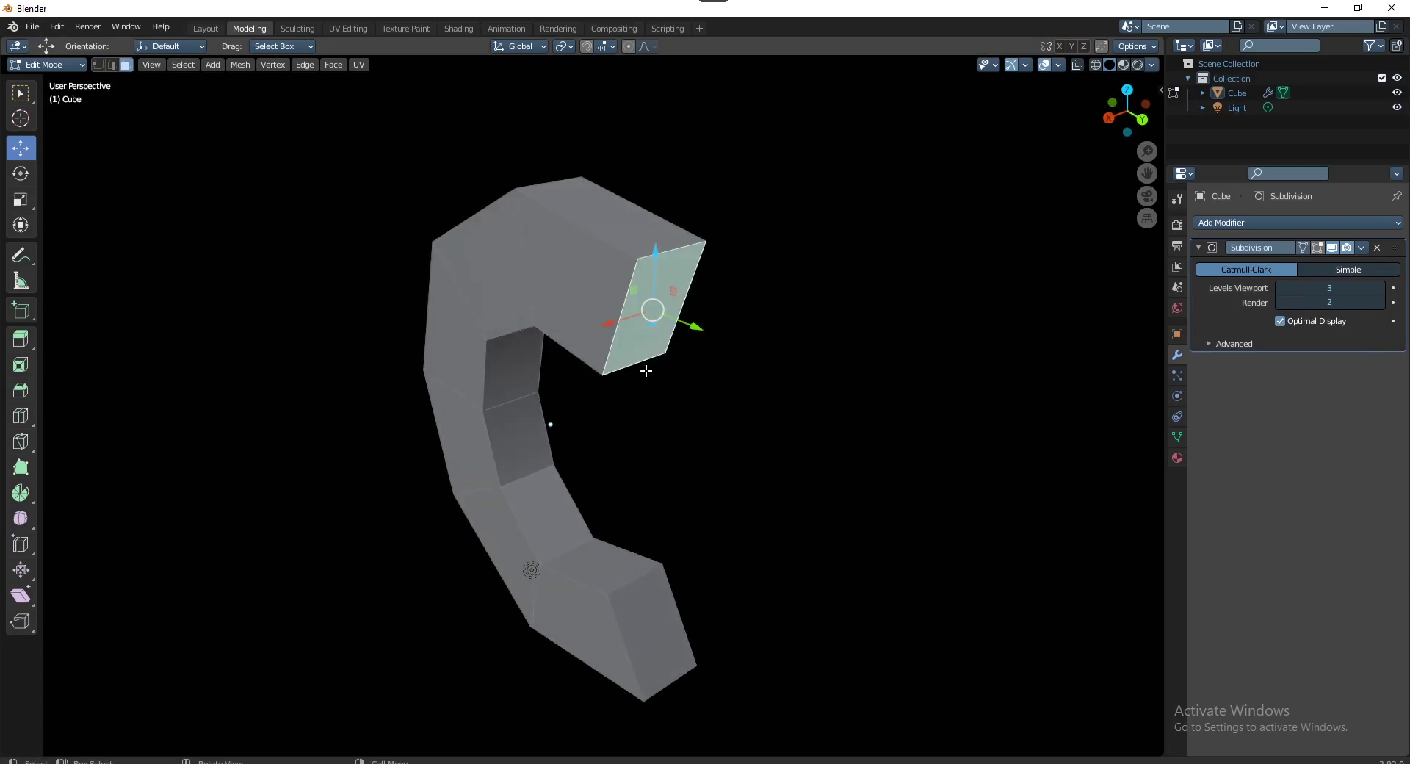
mouse_move(645, 371)
middle_down()
mouse_move(728, 343)
mouse_move(681, 315)
mouse_move(649, 380)
mouse_move(671, 403)
mouse_move(646, 318)
mouse_move(675, 375)
middle_up()
scroll(649, 381, down, 3)
key(e)
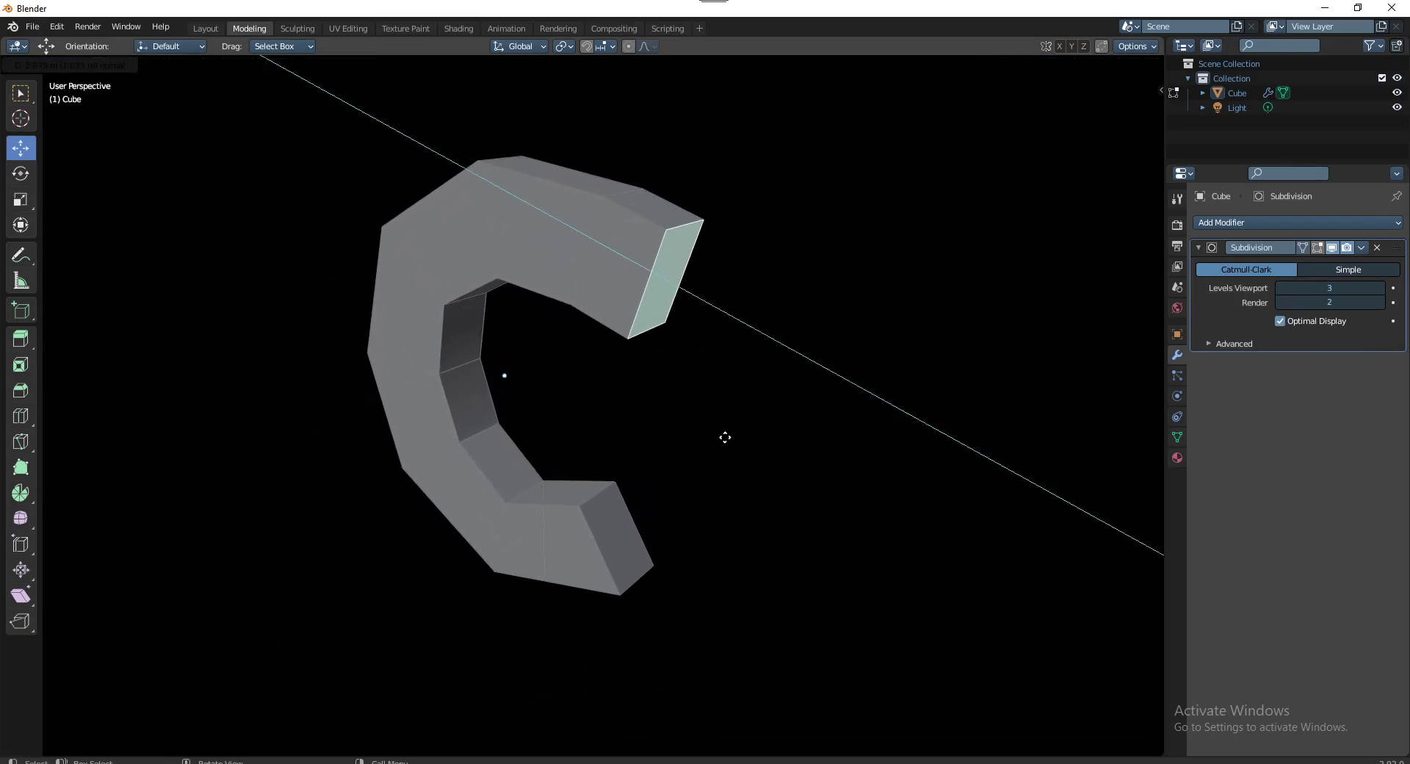
click(771, 470)
Rotate the extruded end face to tilt it, and switch to the four-view layout
middle_drag(780, 463, 790, 456)
key(shift+space)
key(r)
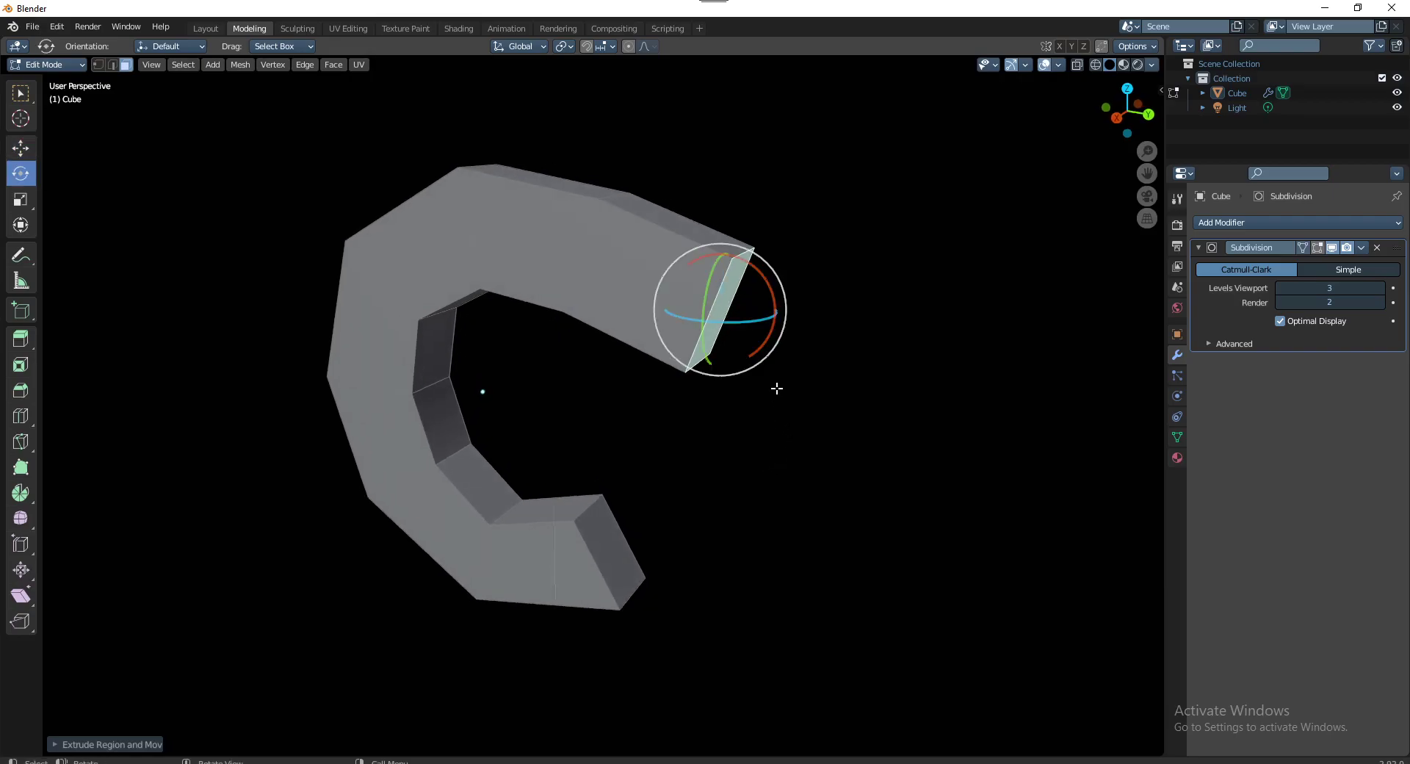
mouse_move(777, 389)
middle_down()
mouse_move(695, 383)
mouse_move(742, 349)
middle_up()
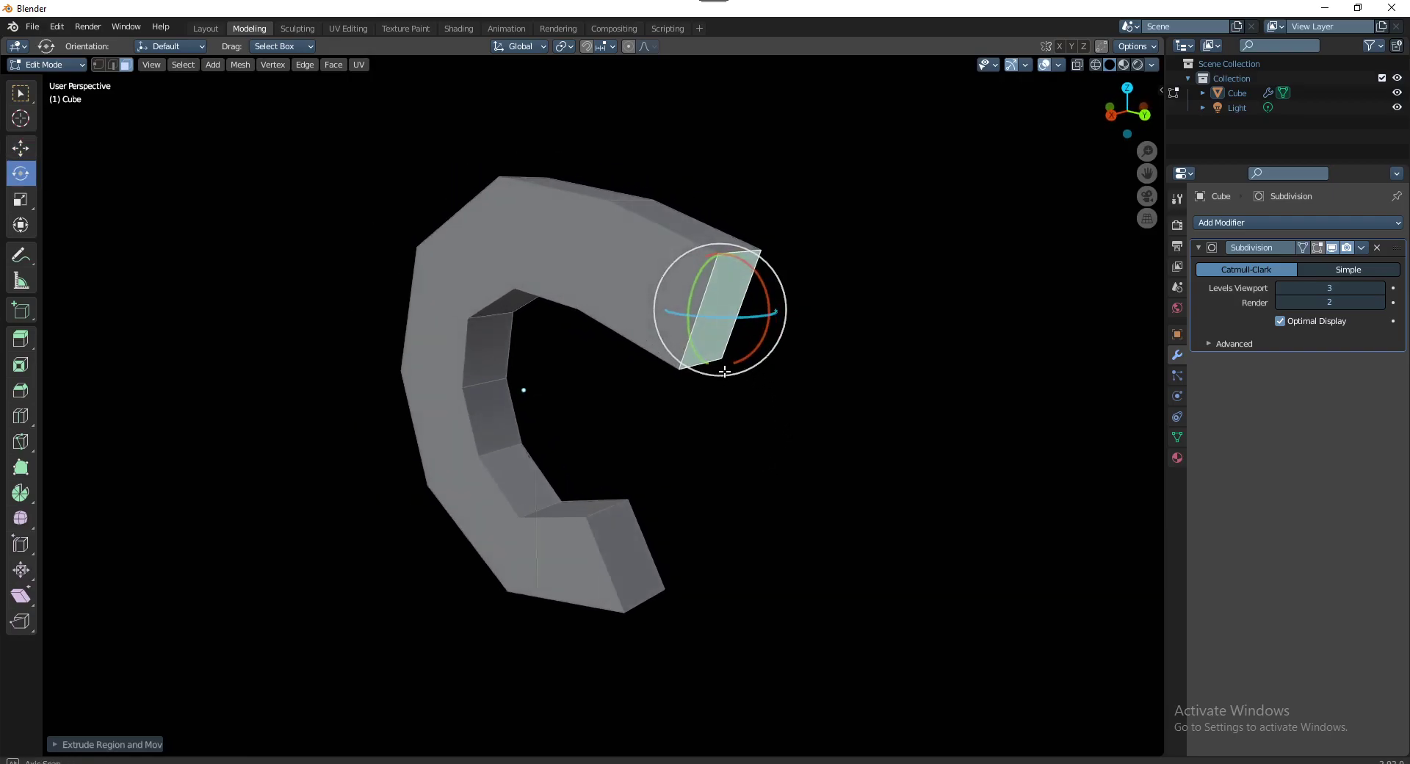
scroll(746, 346, up, 2)
drag(750, 341, 752, 401)
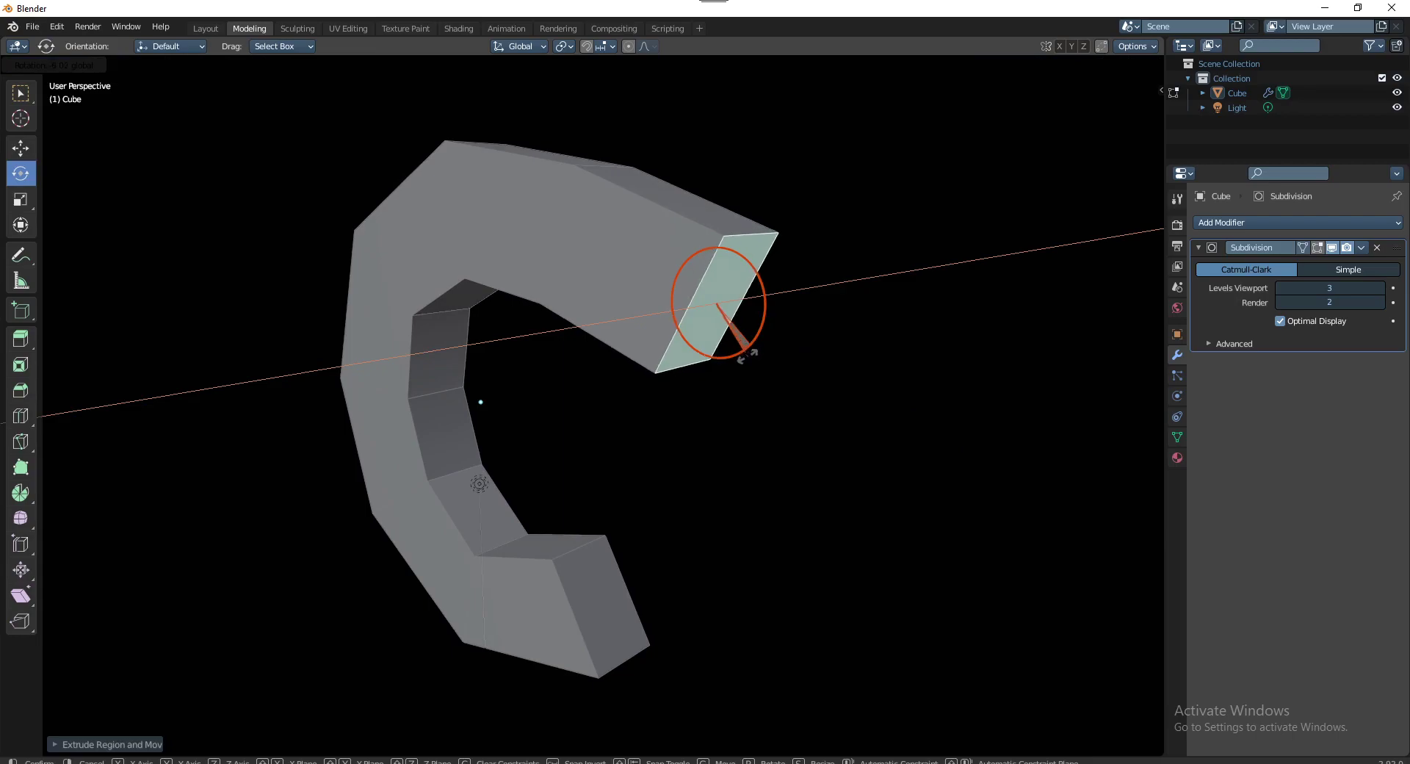
key(ctrl+alt+q)
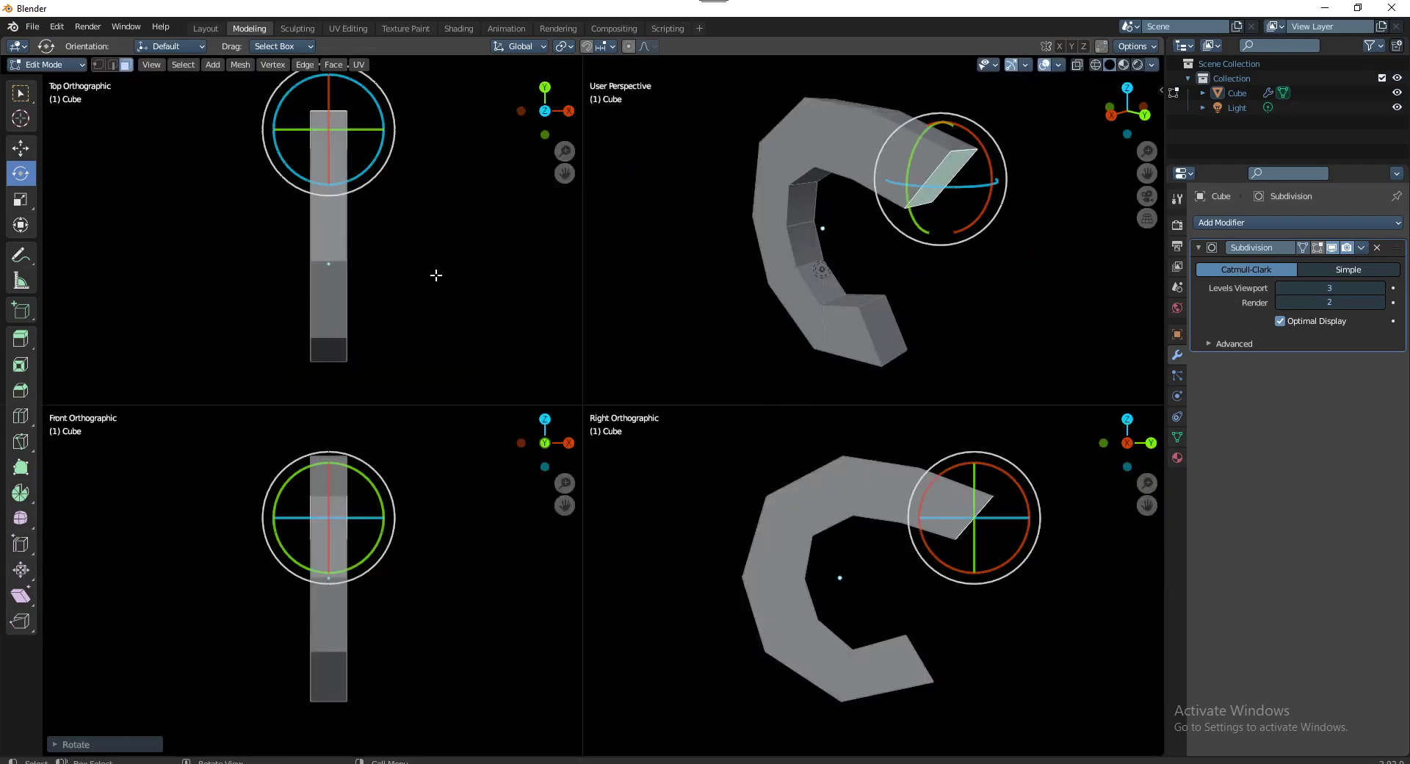
Extrude the lower end face, rotate it around X, and nudge it left in side view
ctrl+scroll(434, 276, down, 2)
ctrl+scroll(425, 277, down, 3)
ctrl+scroll(419, 560, down, 5)
ctrl+scroll(914, 470, up, 1)
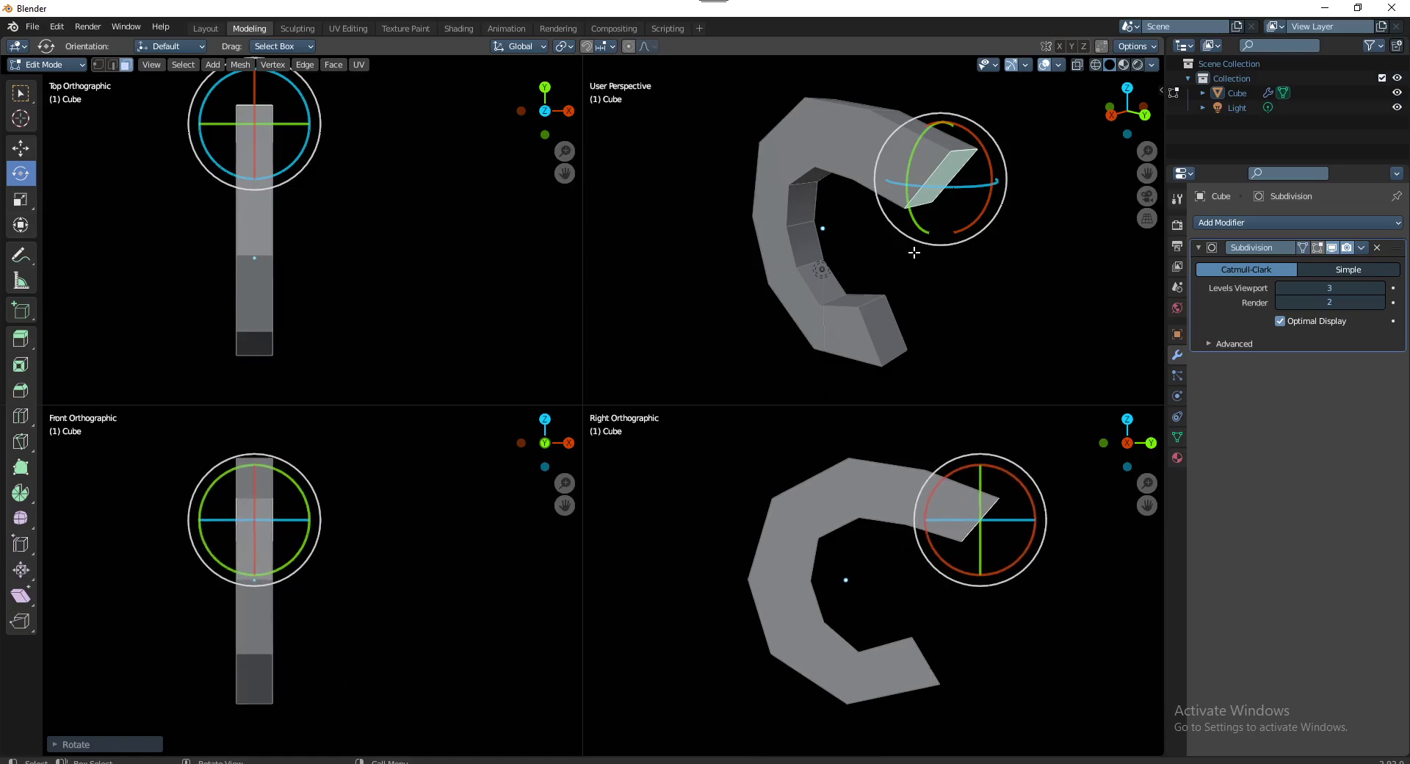
click(890, 342)
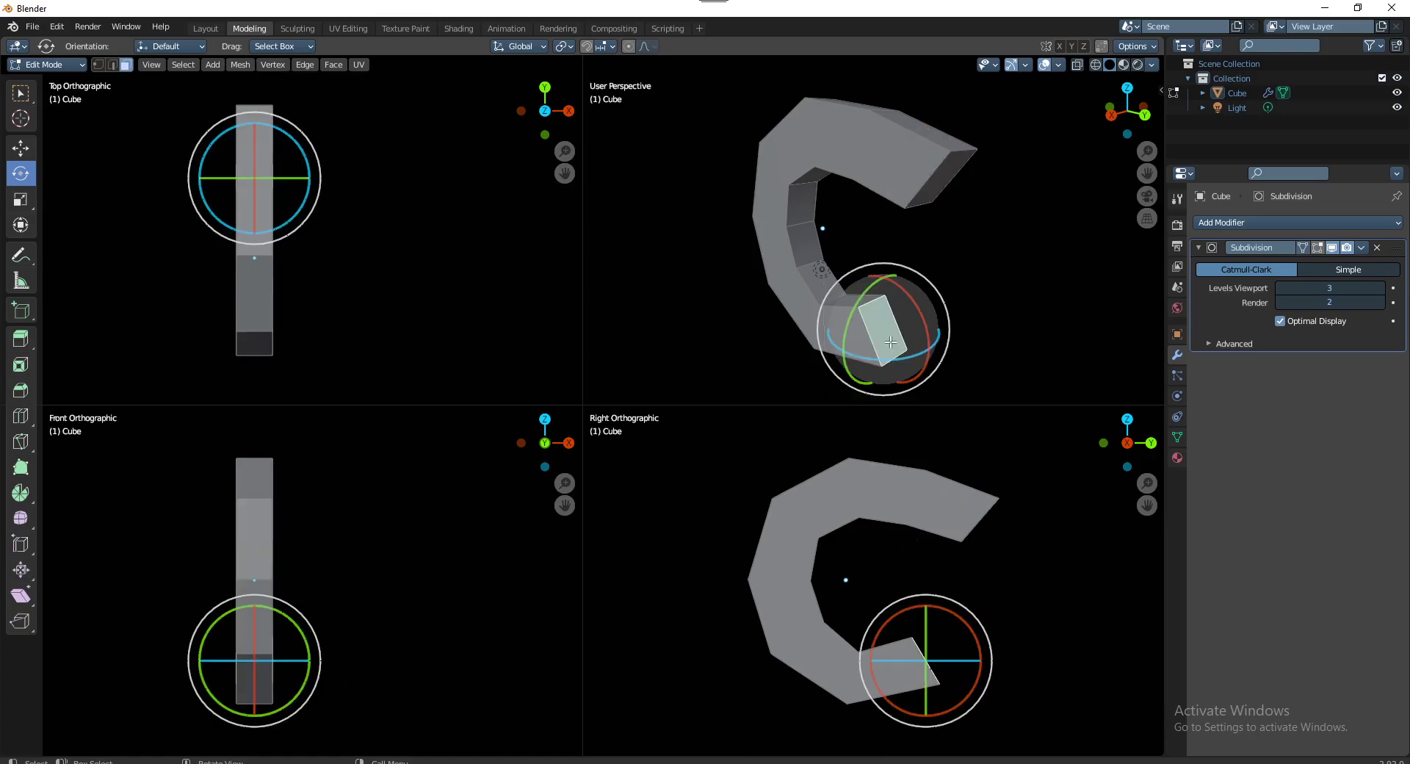
key(e)
click(940, 311)
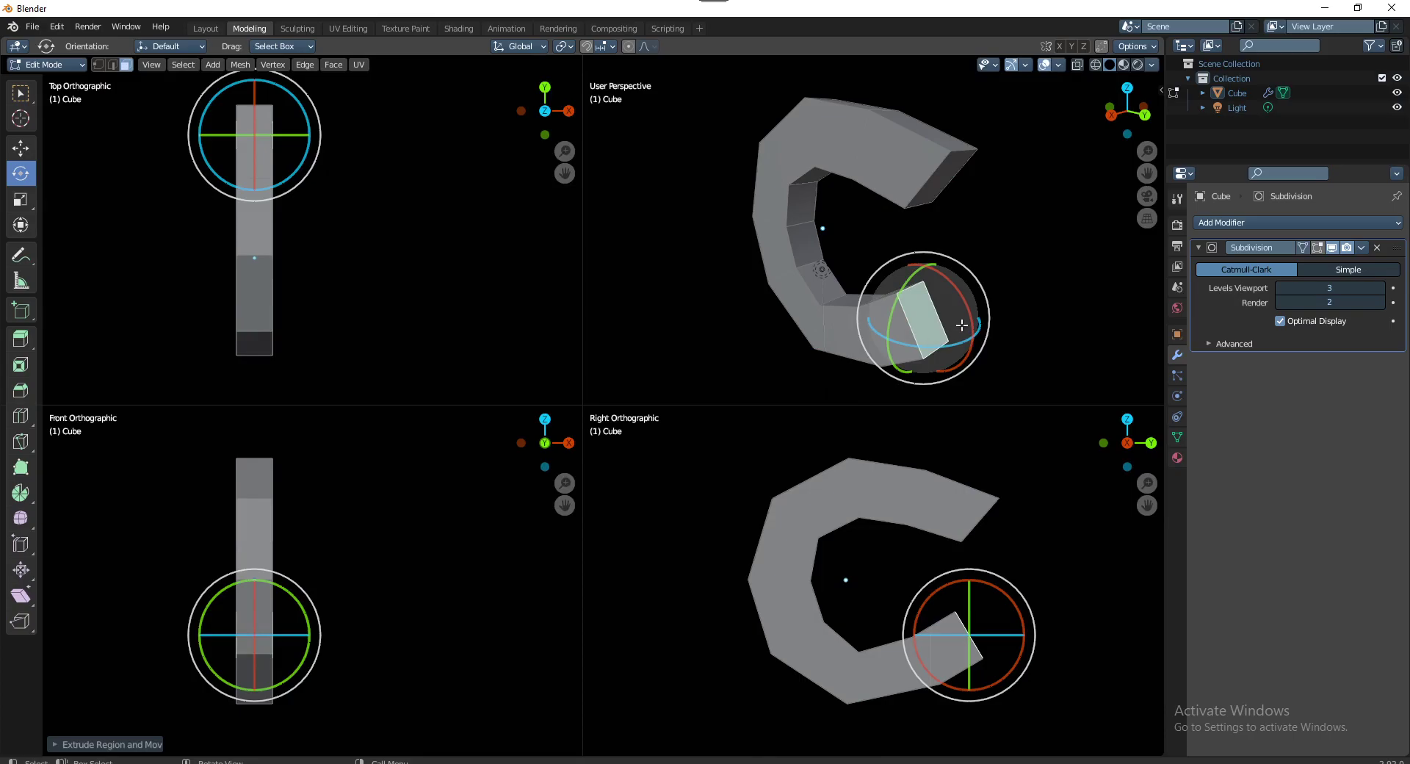
key(r)
key(x)
click(912, 320)
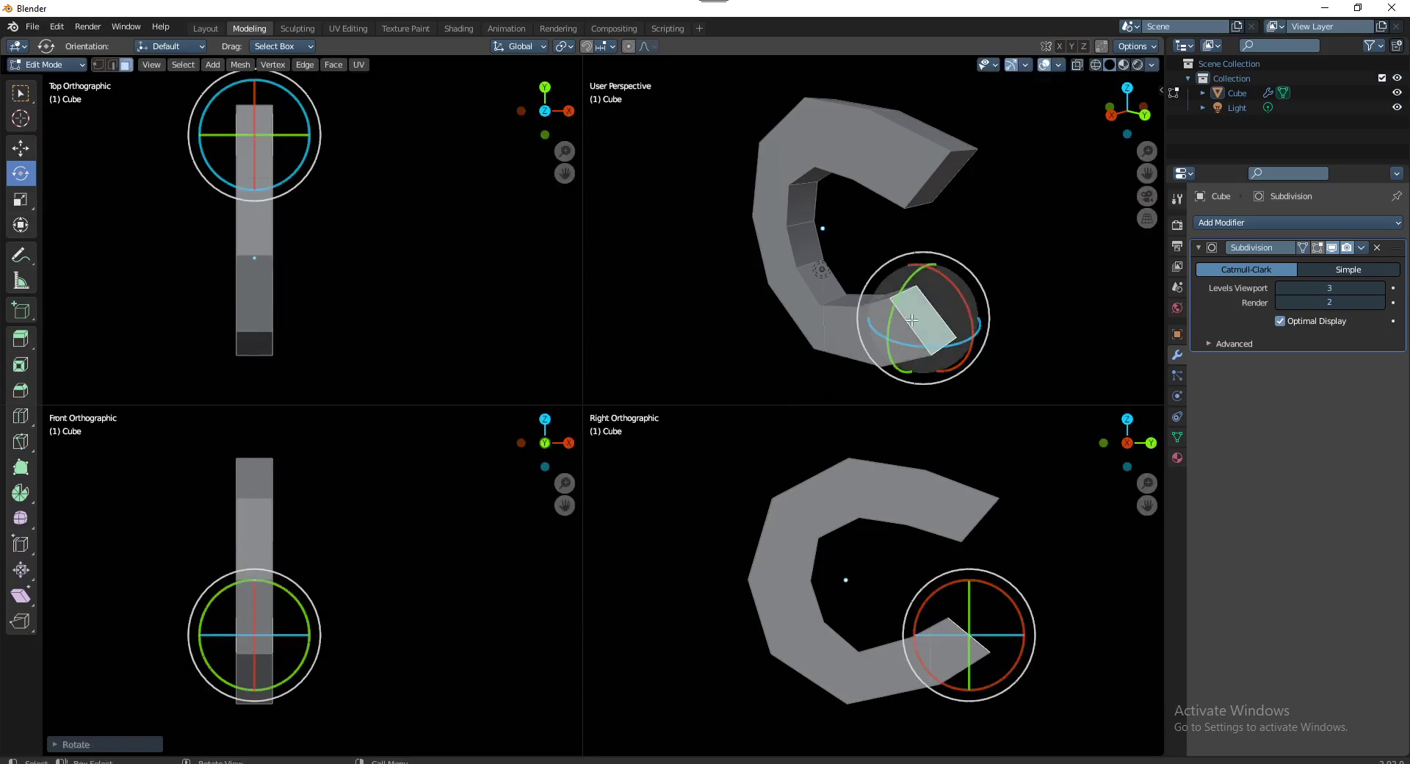
key(shift+space)
key(g)
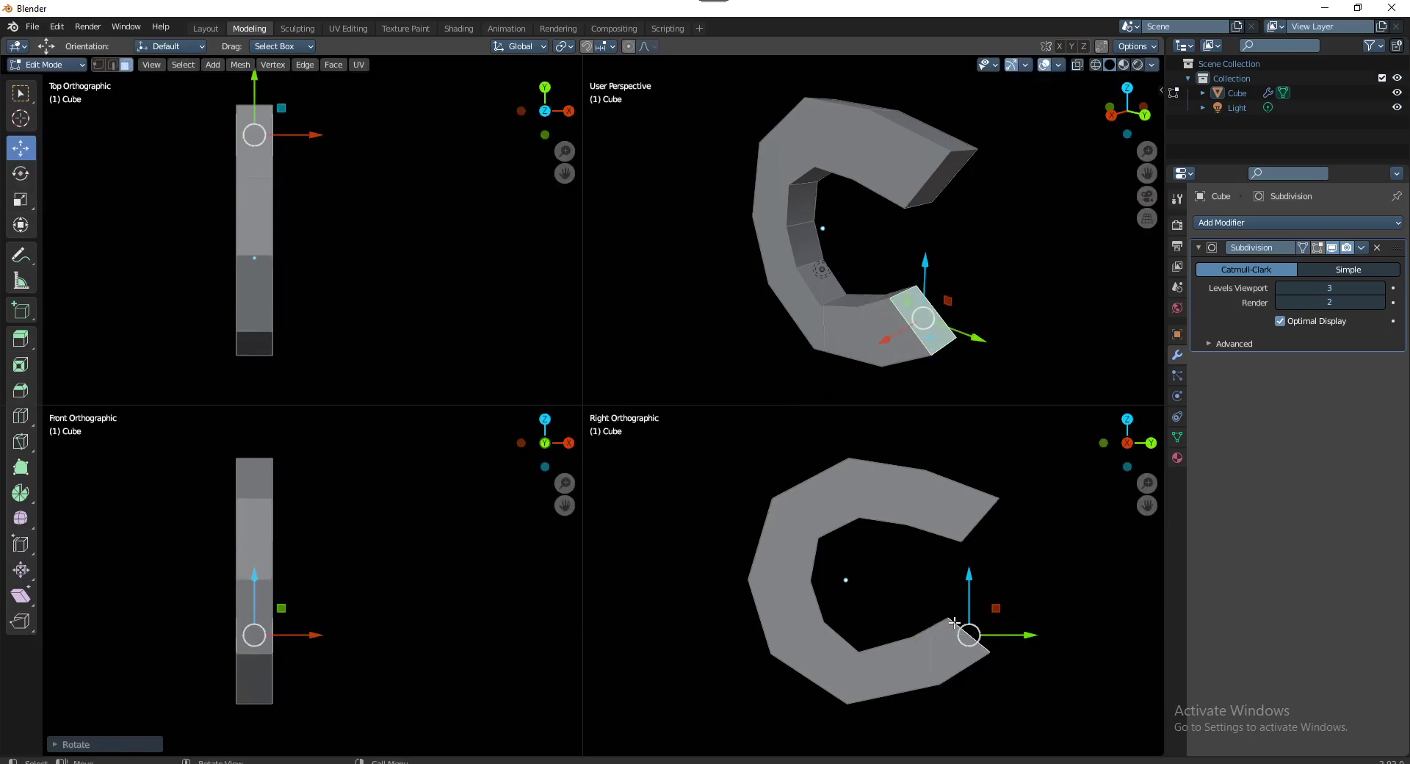
drag(996, 610, 987, 608)
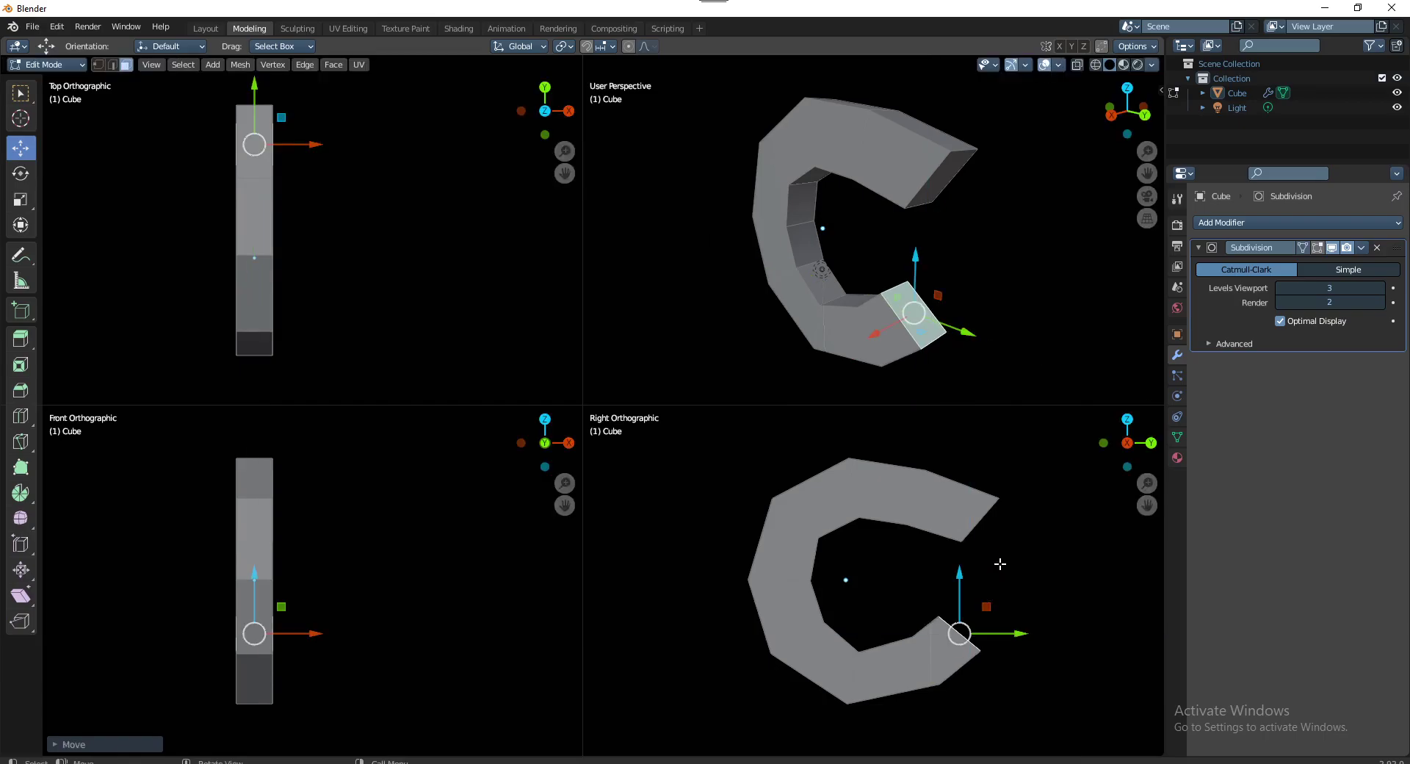
In X-ray, select the upper end face, move it down-left and rotate it toward the lower end
key(1)
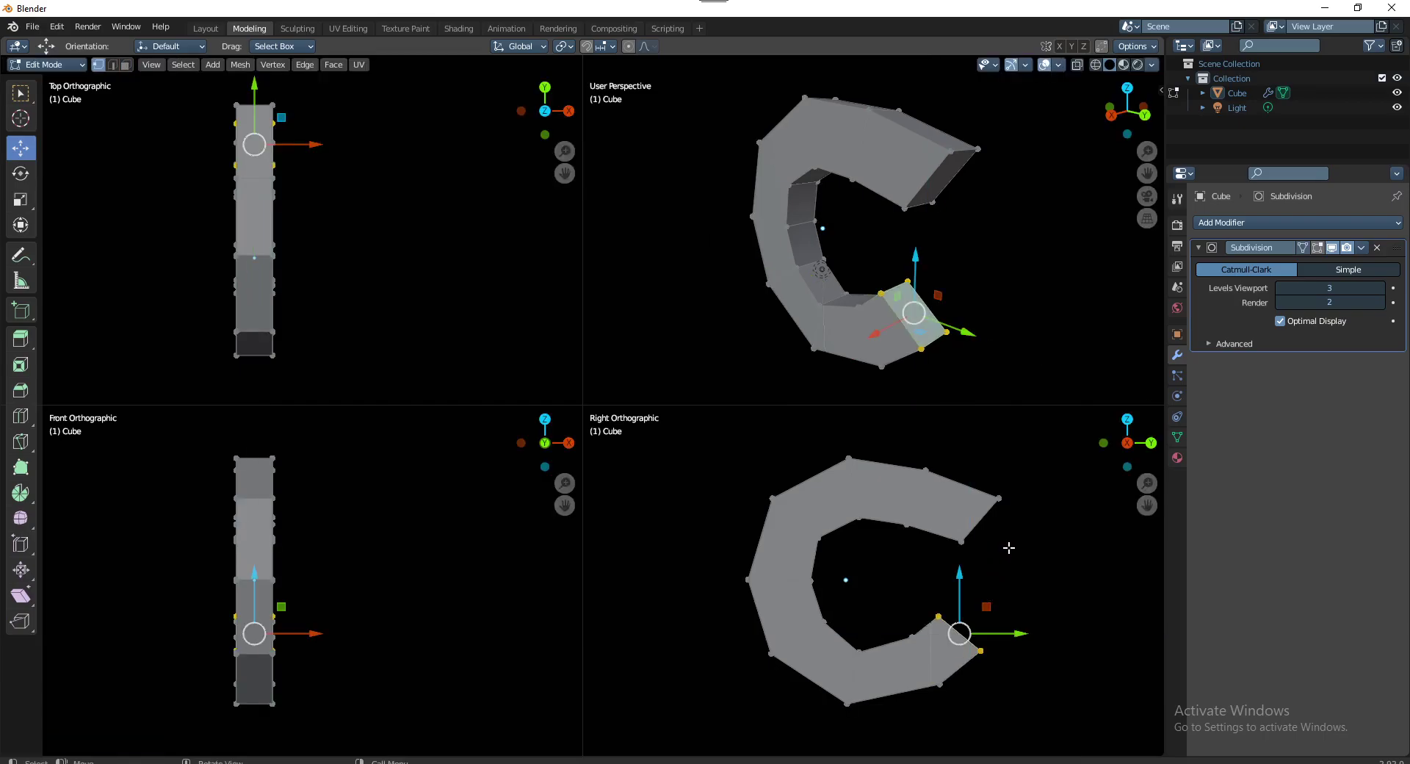
key(alt+z)
drag(1031, 490, 949, 571)
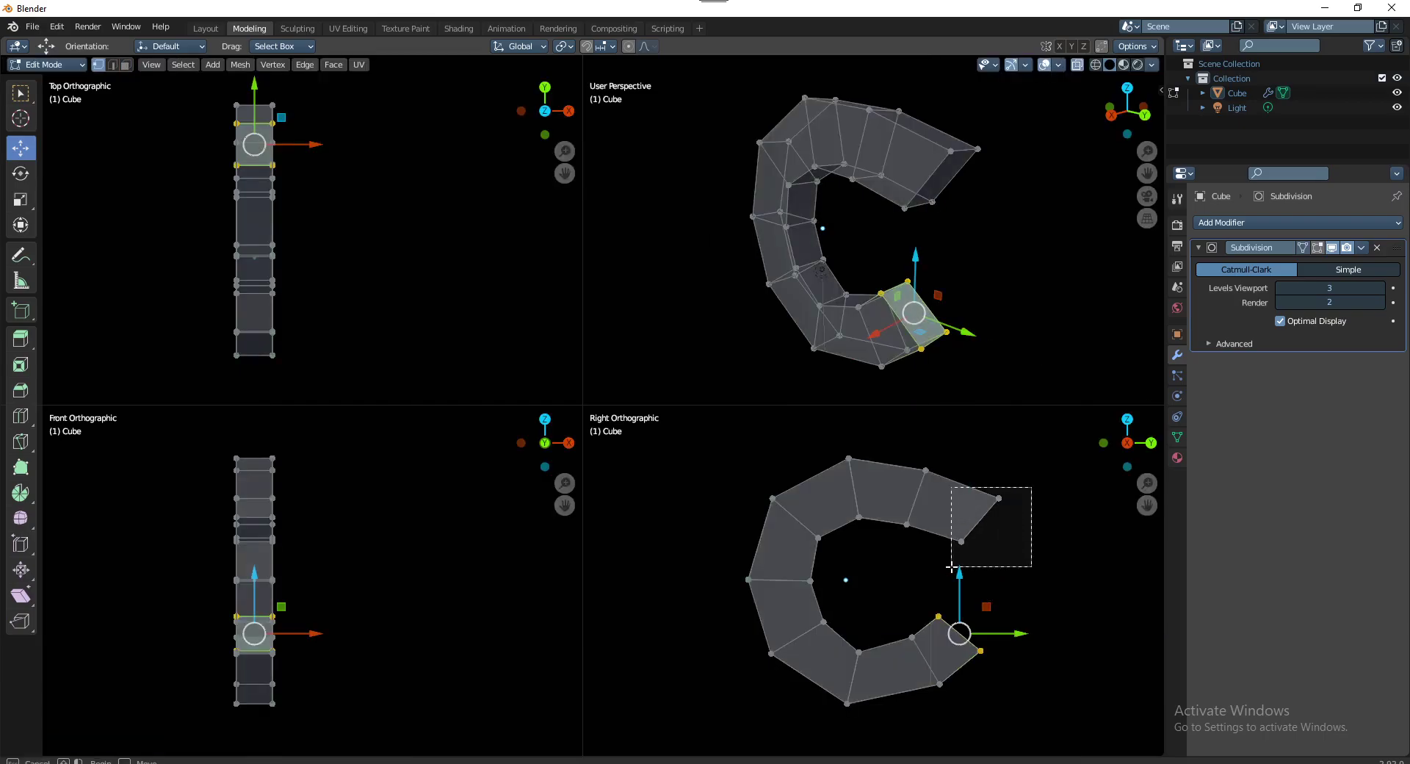
drag(1007, 493, 992, 511)
key(shift+space)
key(r)
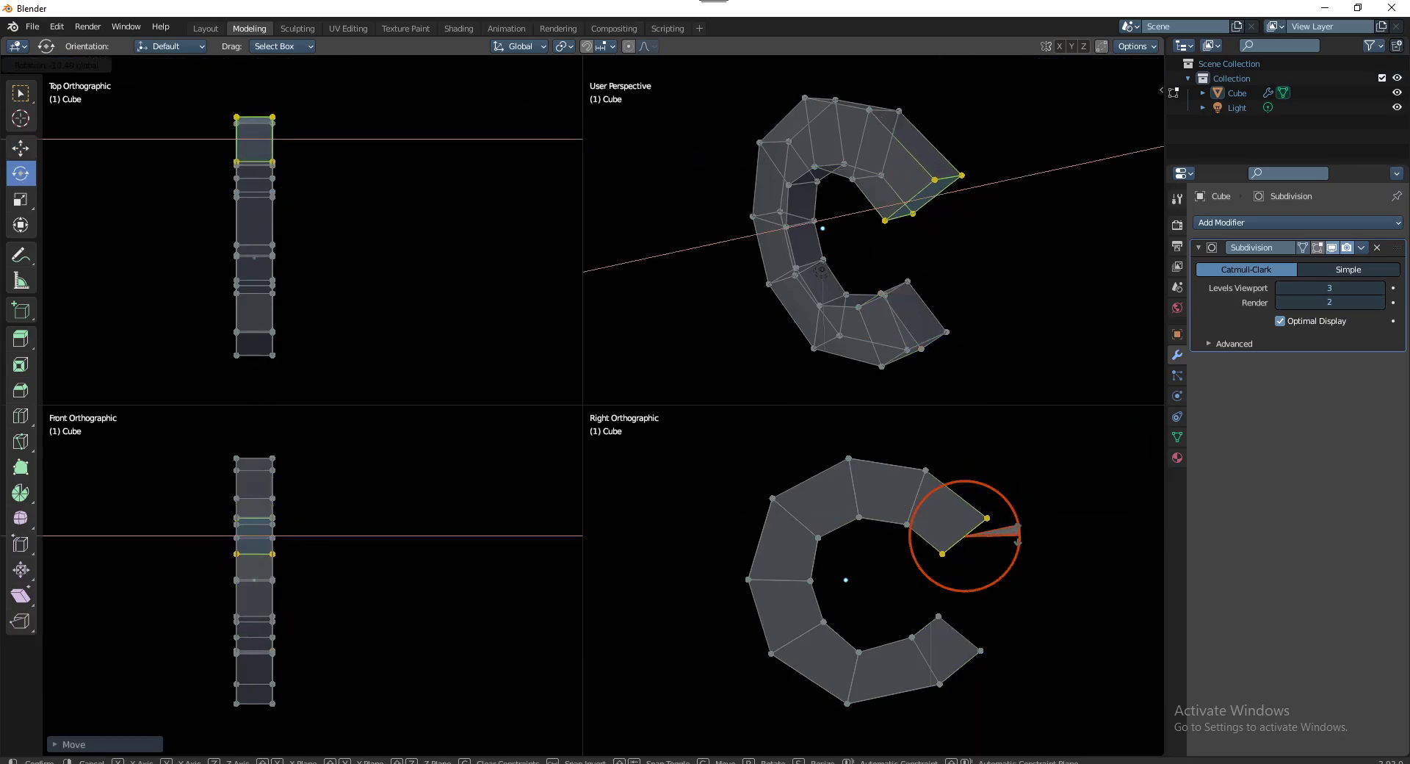
middle_drag(959, 296, 976, 287)
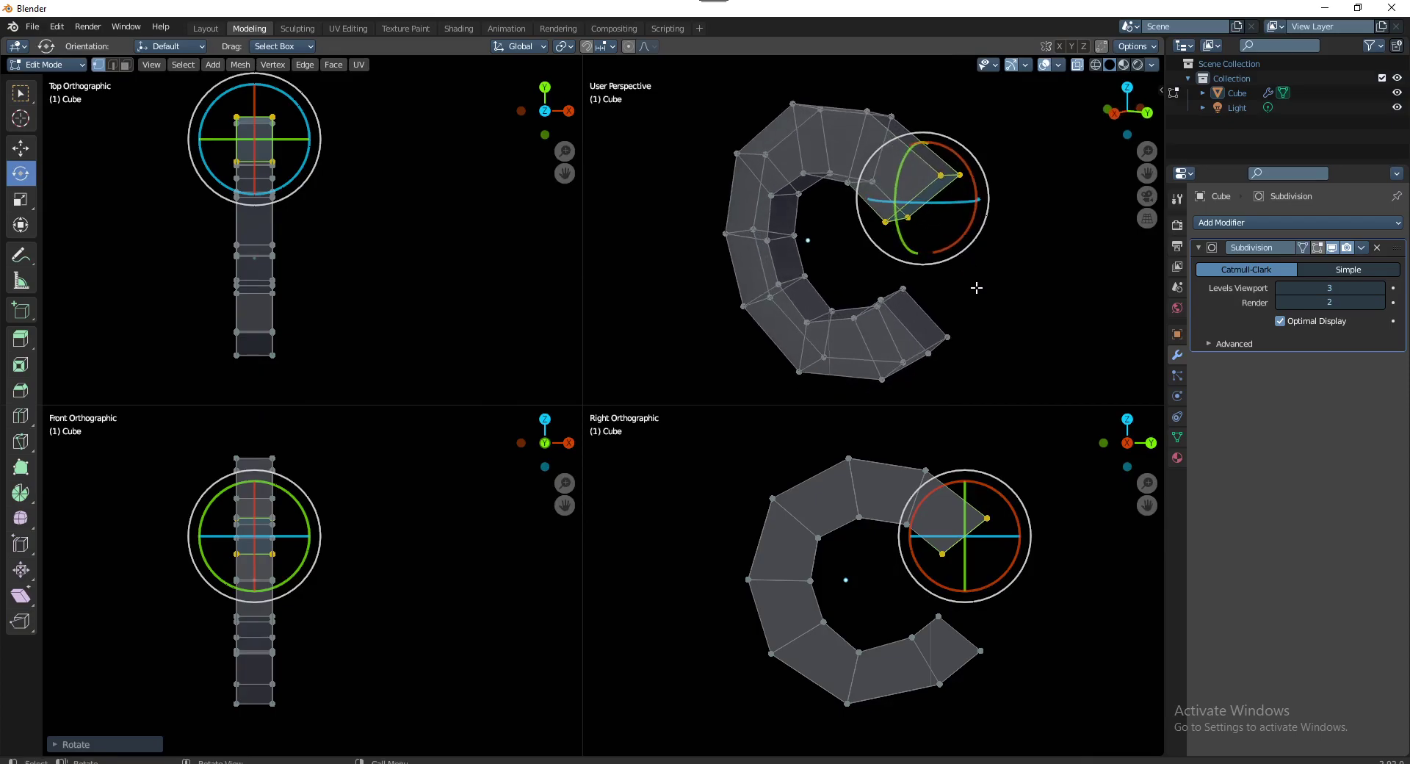
key(ctrl+space)
mouse_move(888, 283)
middle_down()
mouse_move(820, 299)
mouse_move(687, 484)
middle_up()
key(alt+z)
key(shift+space)
key(g)
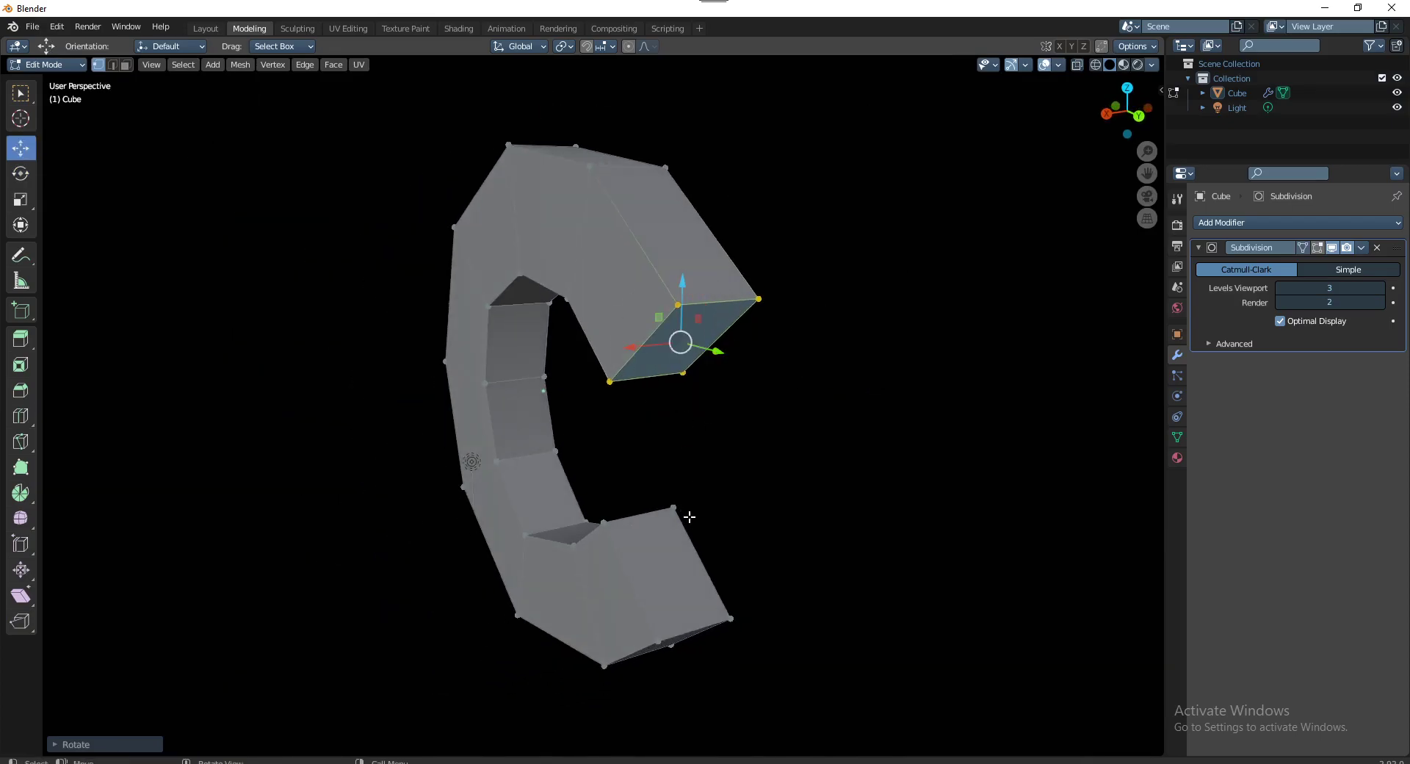
shift+click(677, 548)
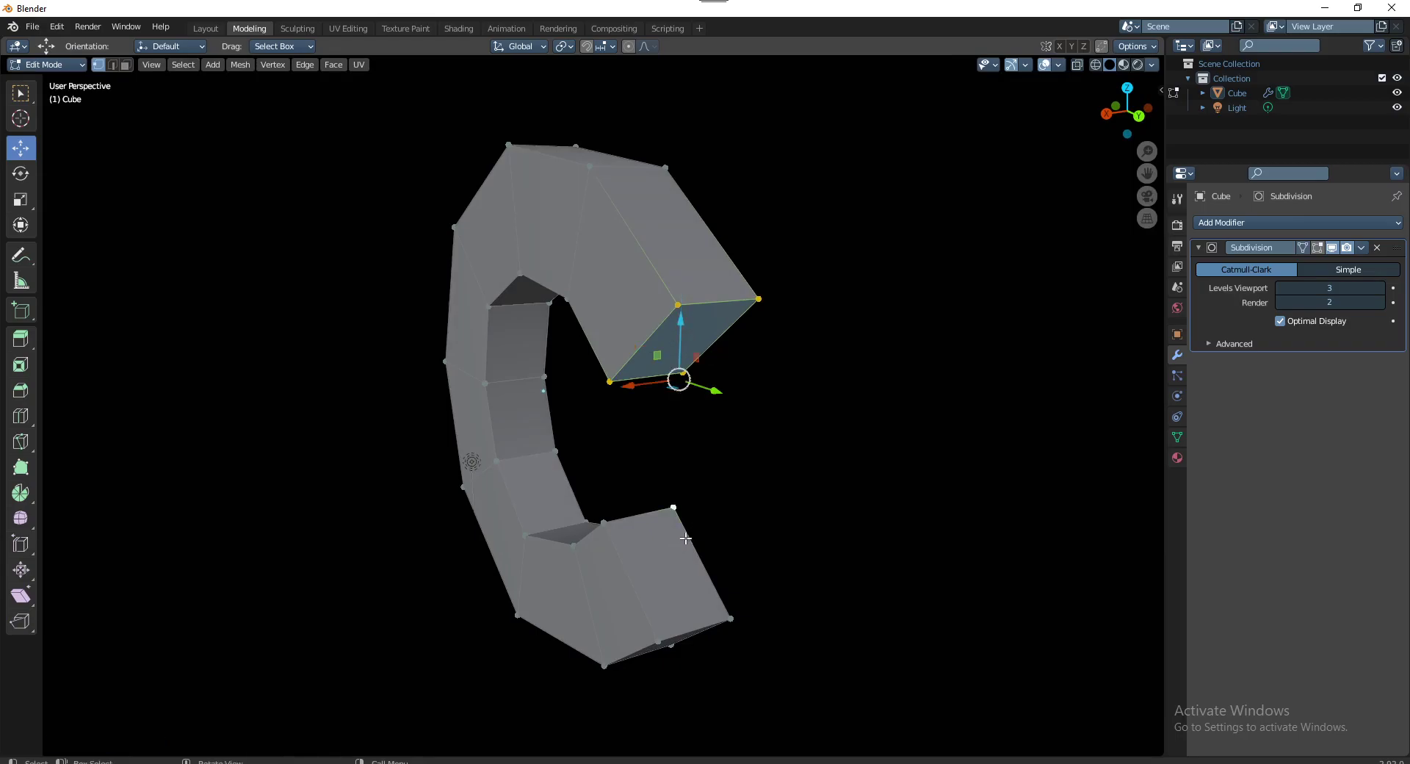
Select both end faces and bridge them to close the C into a ring
key(3)
click(678, 535)
shift+click(684, 360)
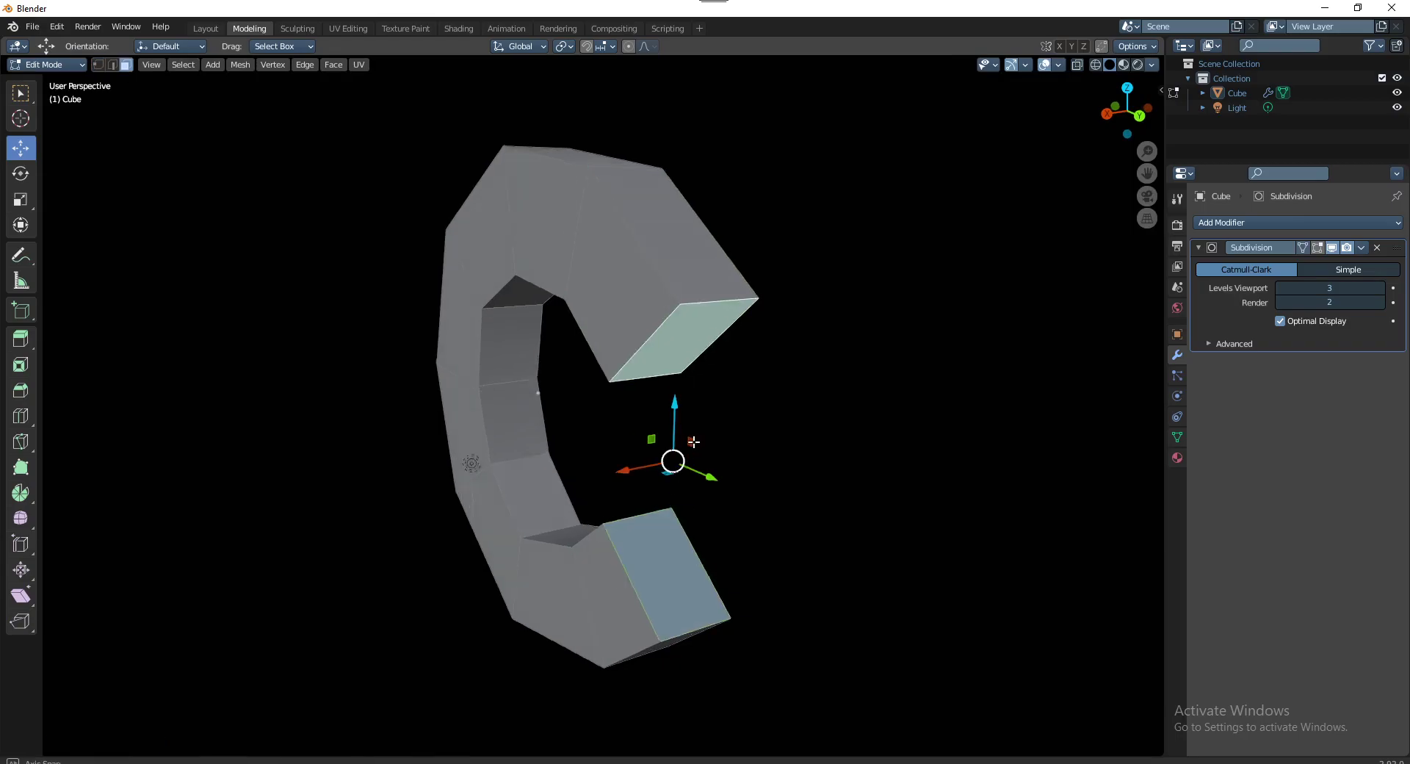
middle_drag(684, 360, 692, 360)
right_click(692, 360)
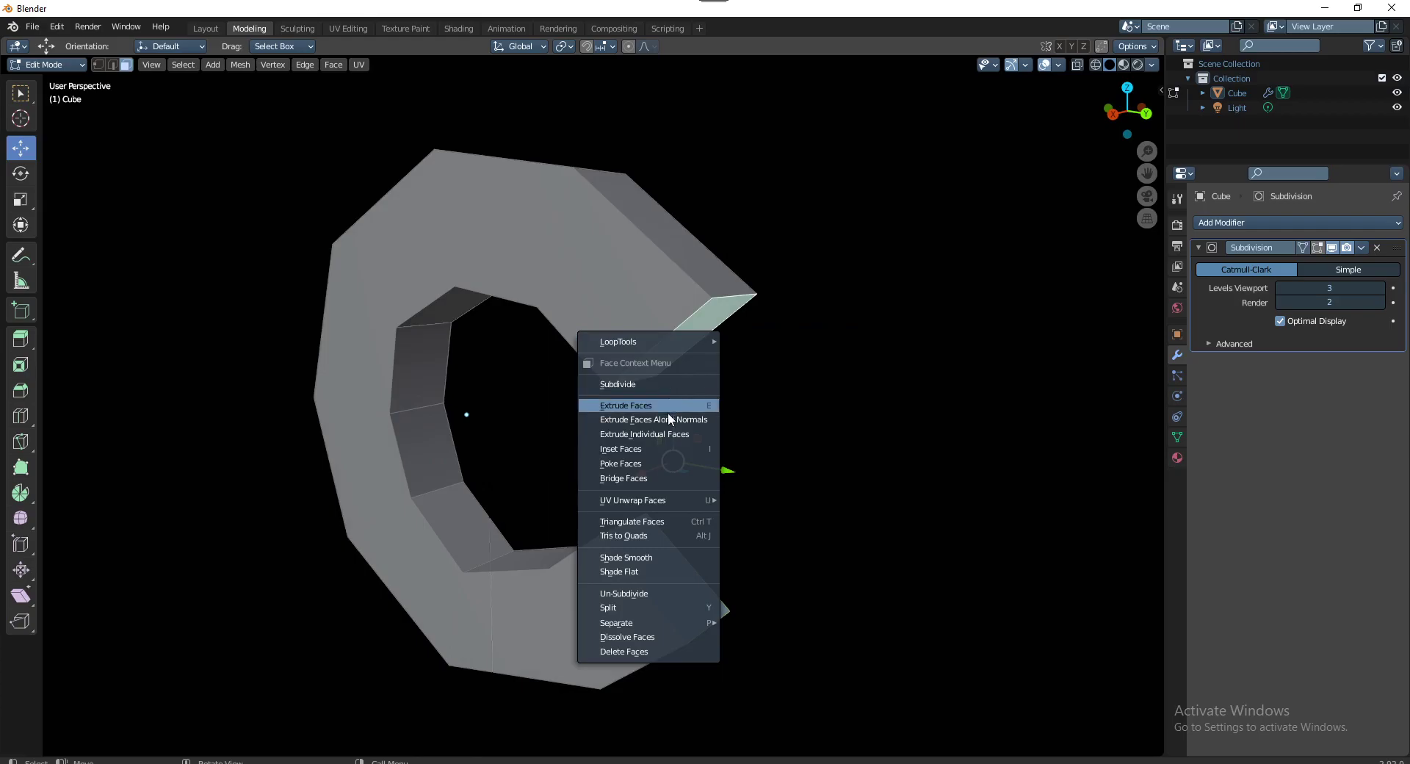
click(680, 478)
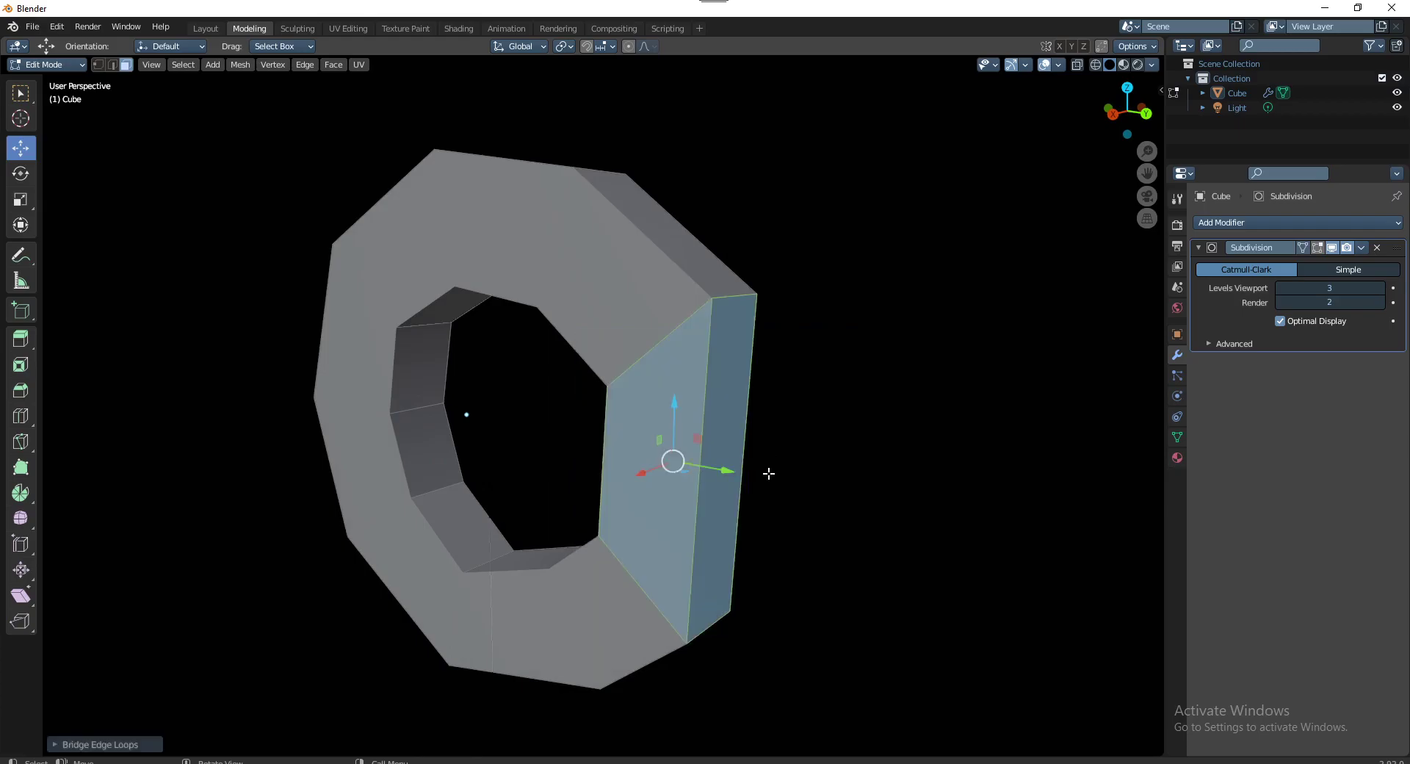
Set the bridge's Number of Cuts to 1 and view the ring in Right Orthographic
middle_drag(769, 473, 805, 473)
scroll(532, 591, down, 2)
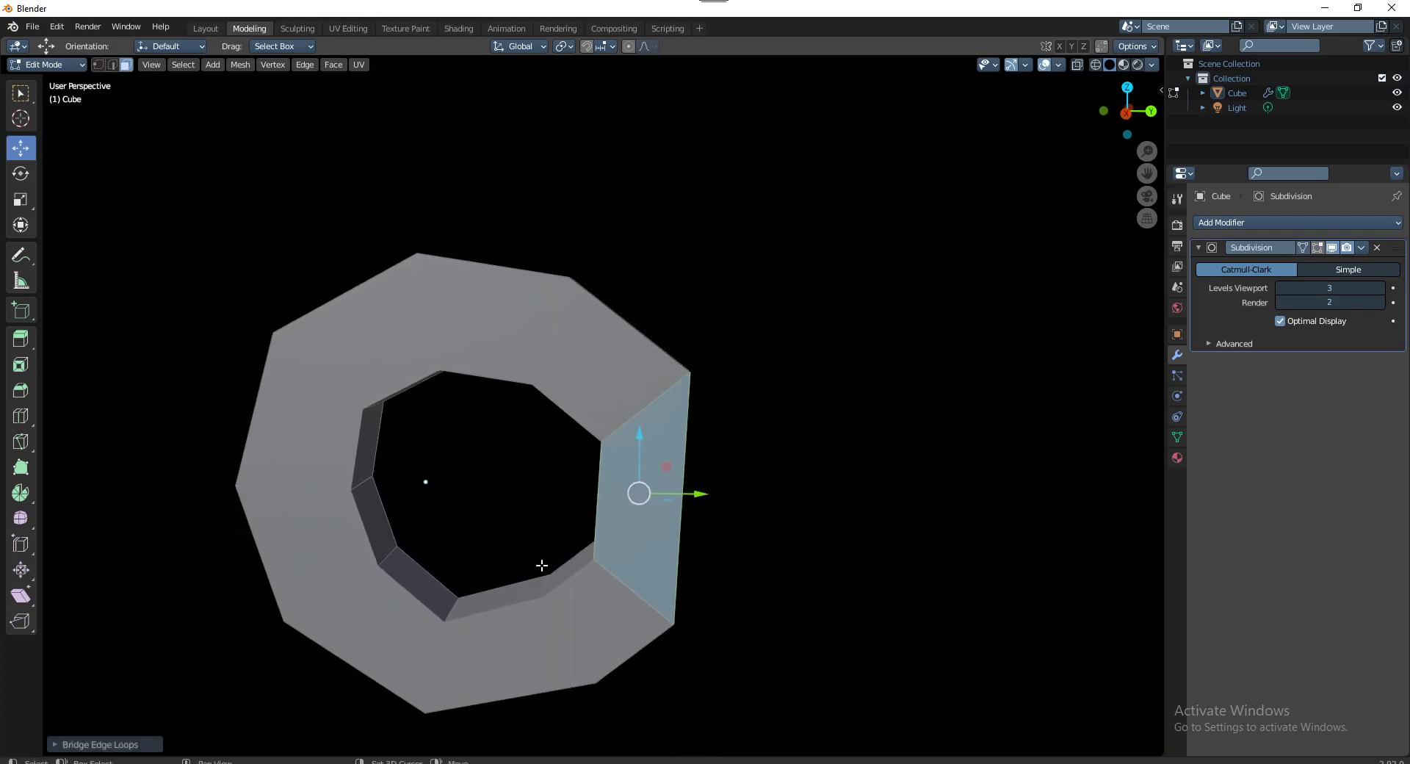
middle_drag(542, 569, 643, 468)
key(F9)
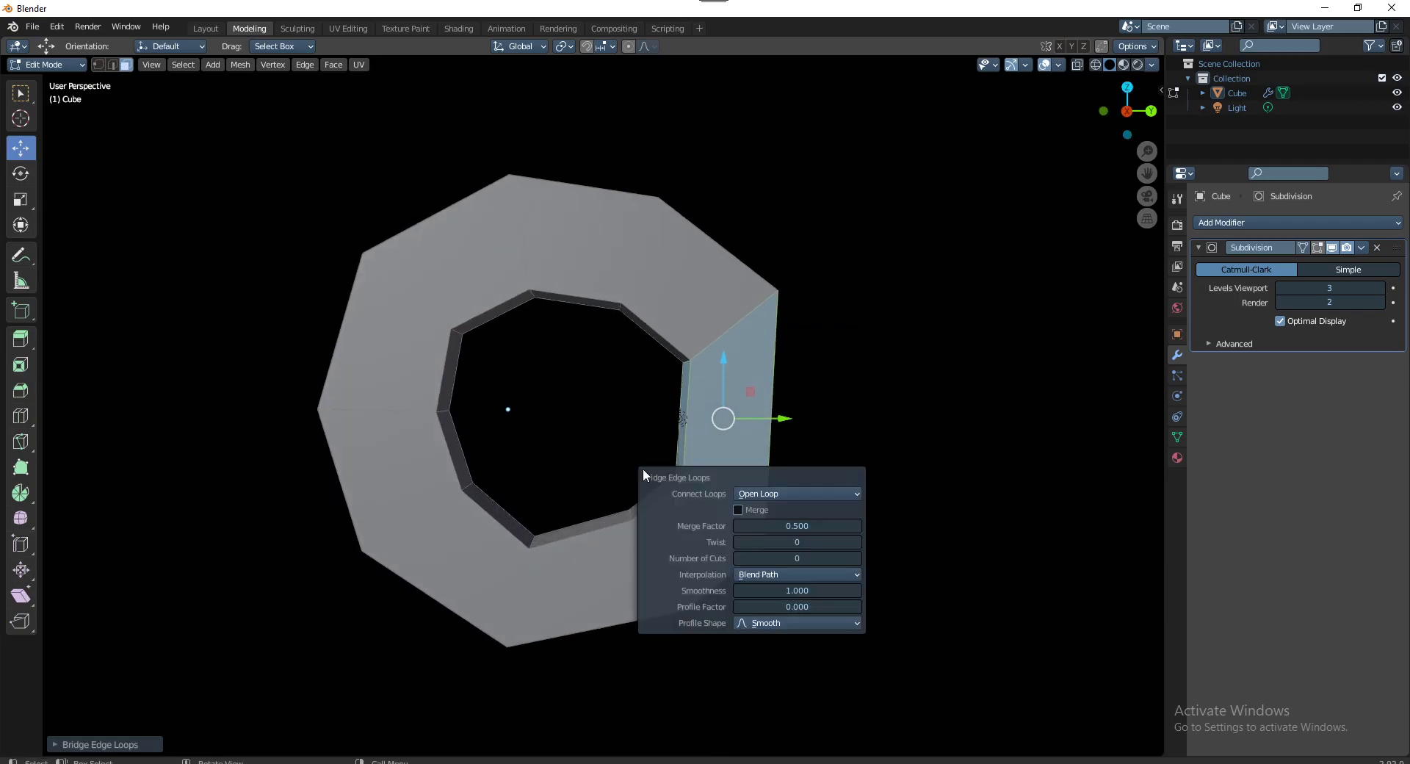
click(857, 558)
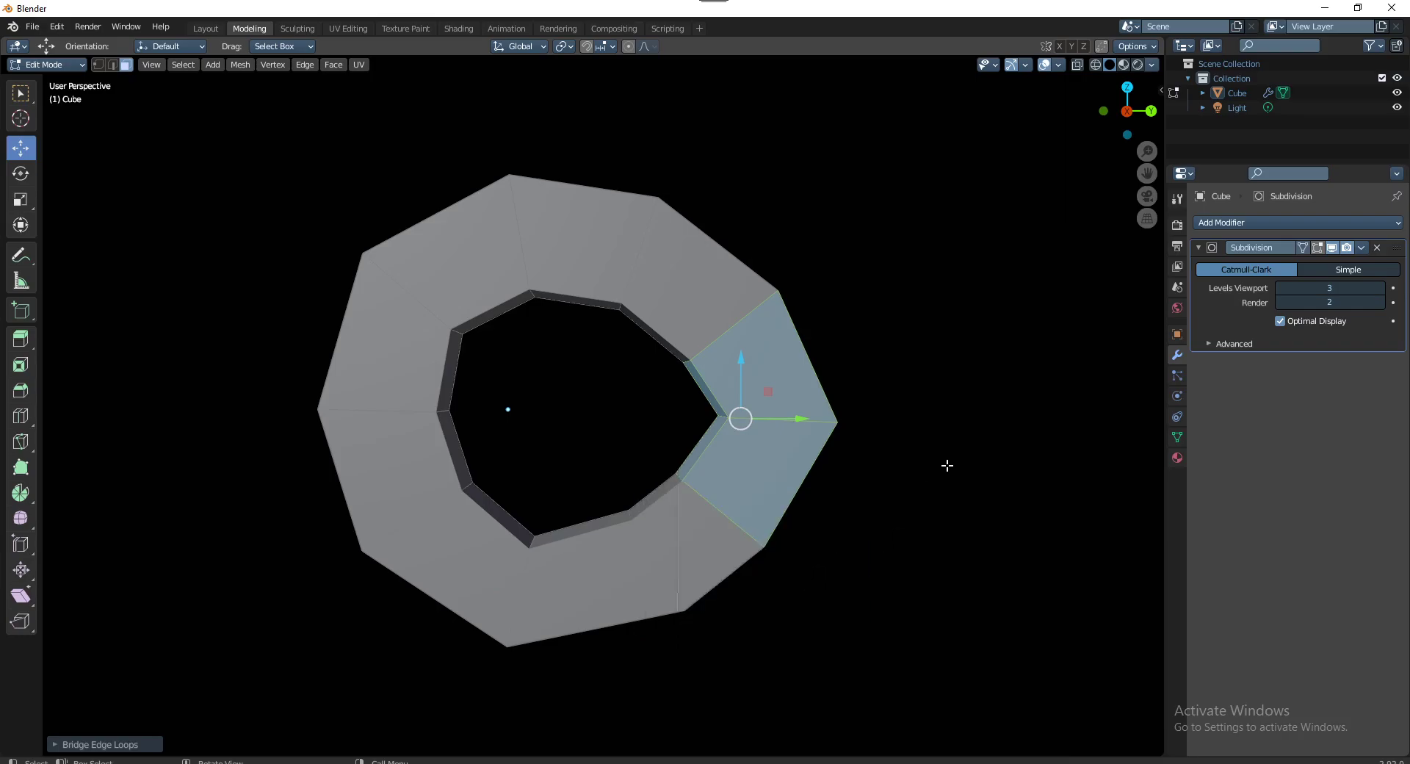
key(ctrl+z)
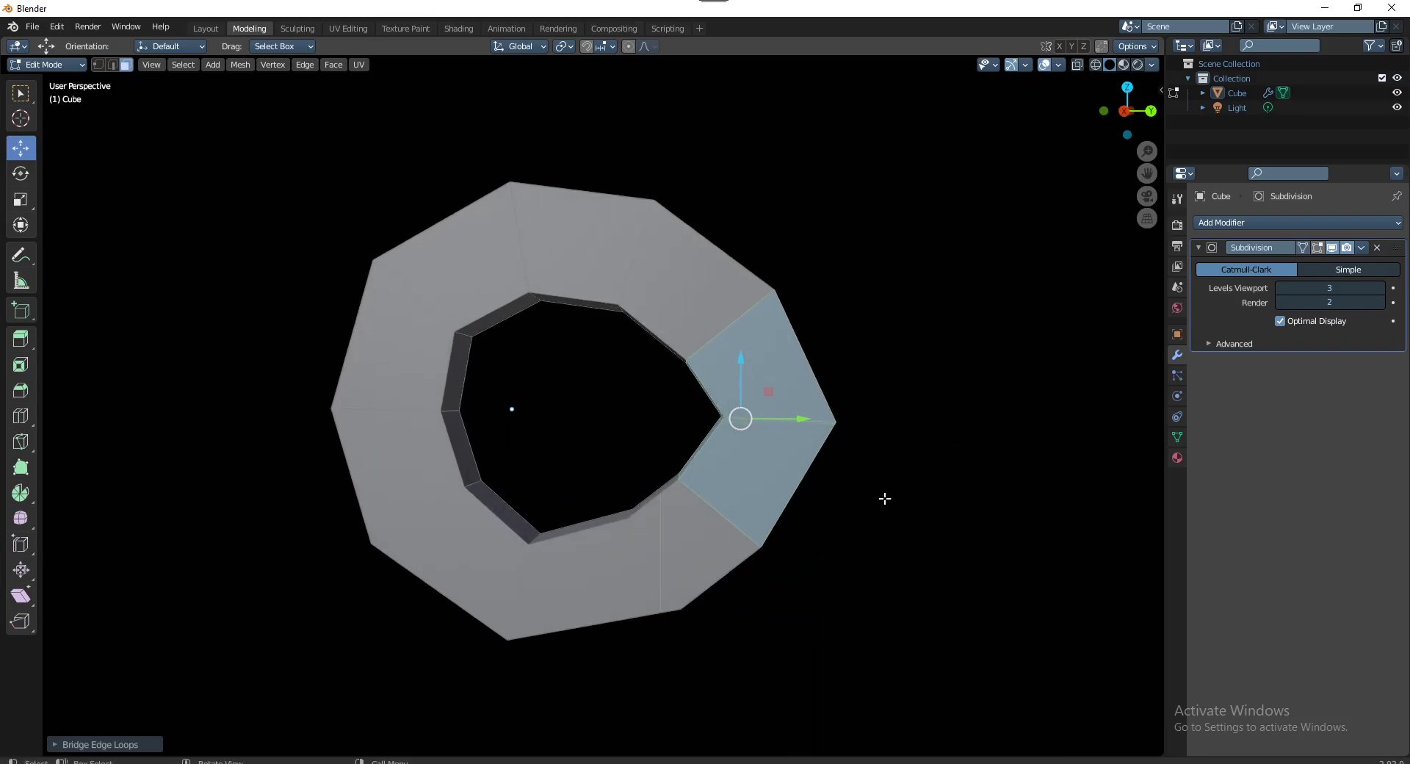
key(KP_3)
scroll(725, 426, up, 1)
Move the bridged faces to a slightly new position
scroll(751, 396, up, 1)
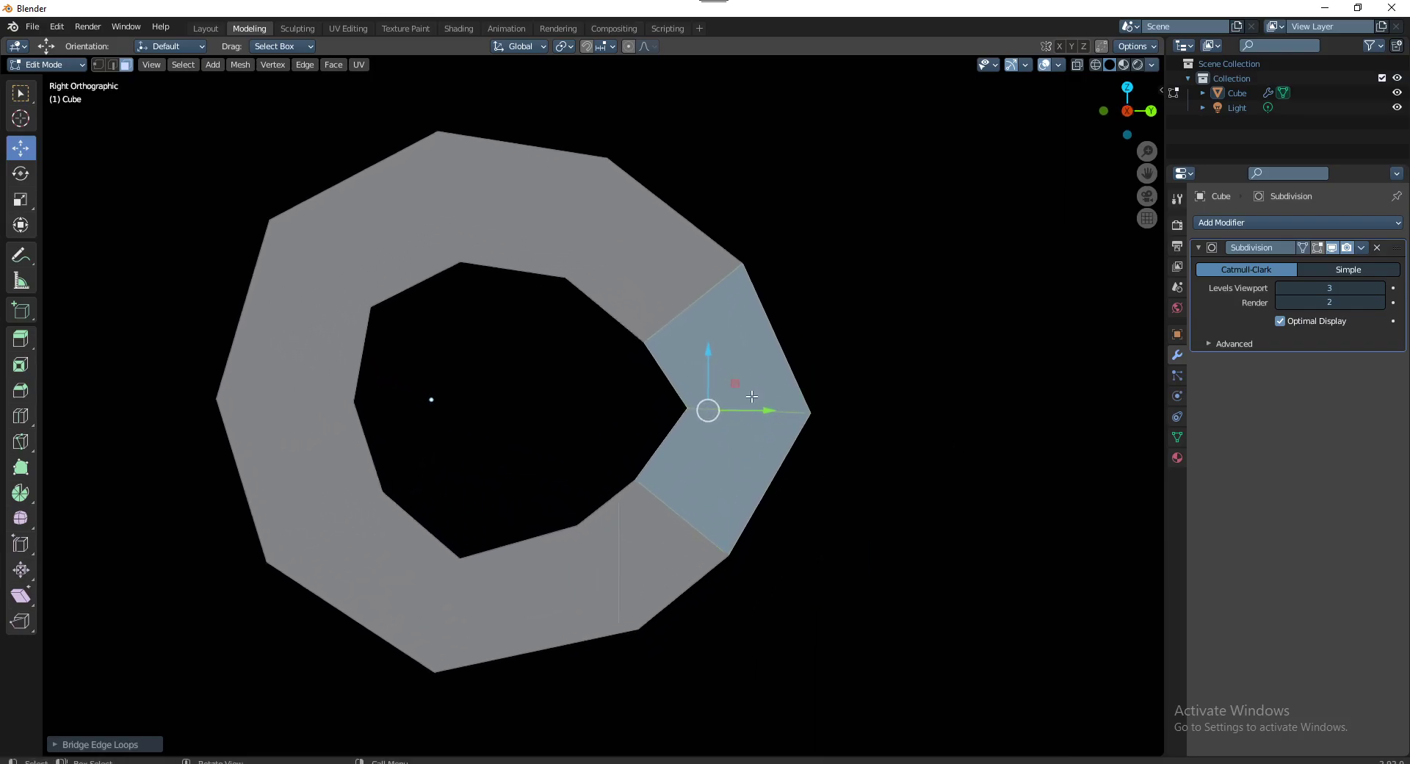
key(g)
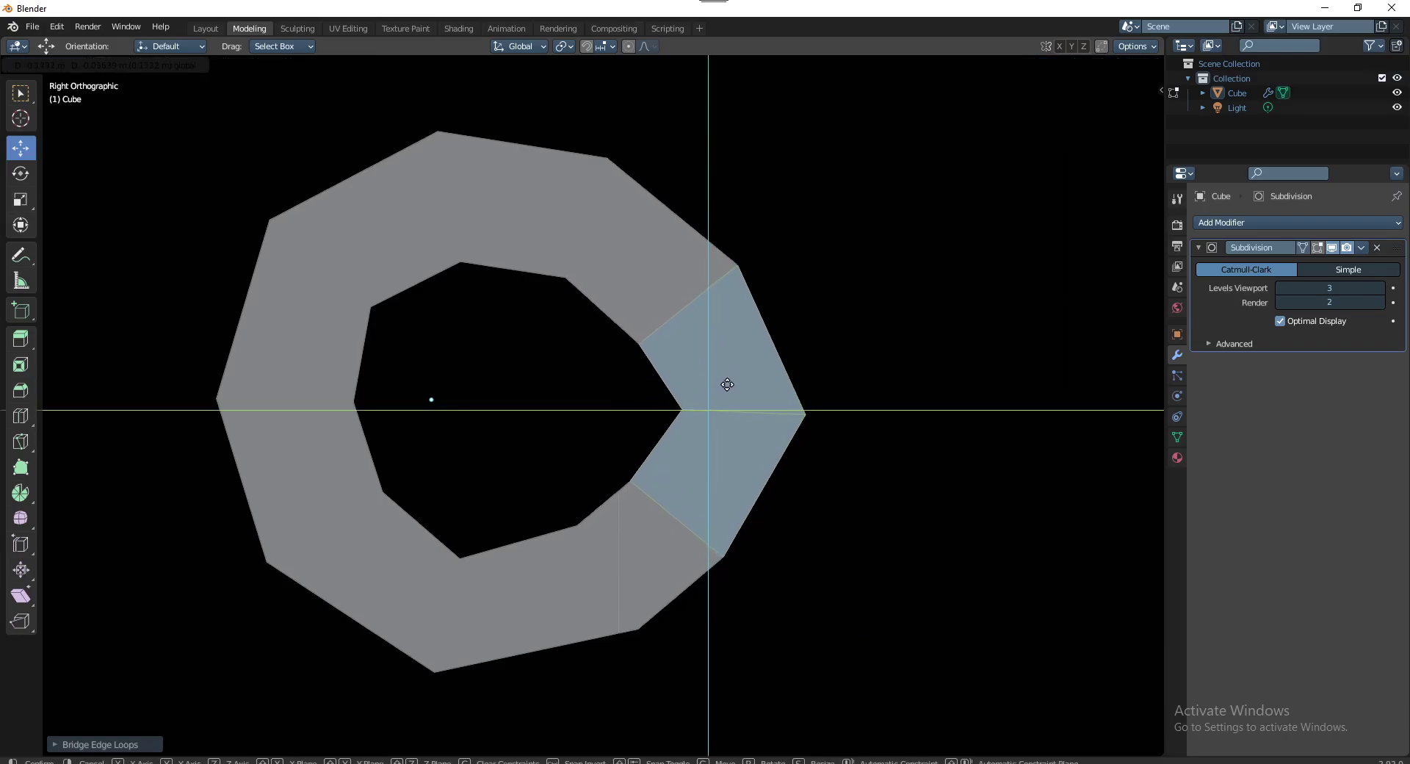
click(729, 381)
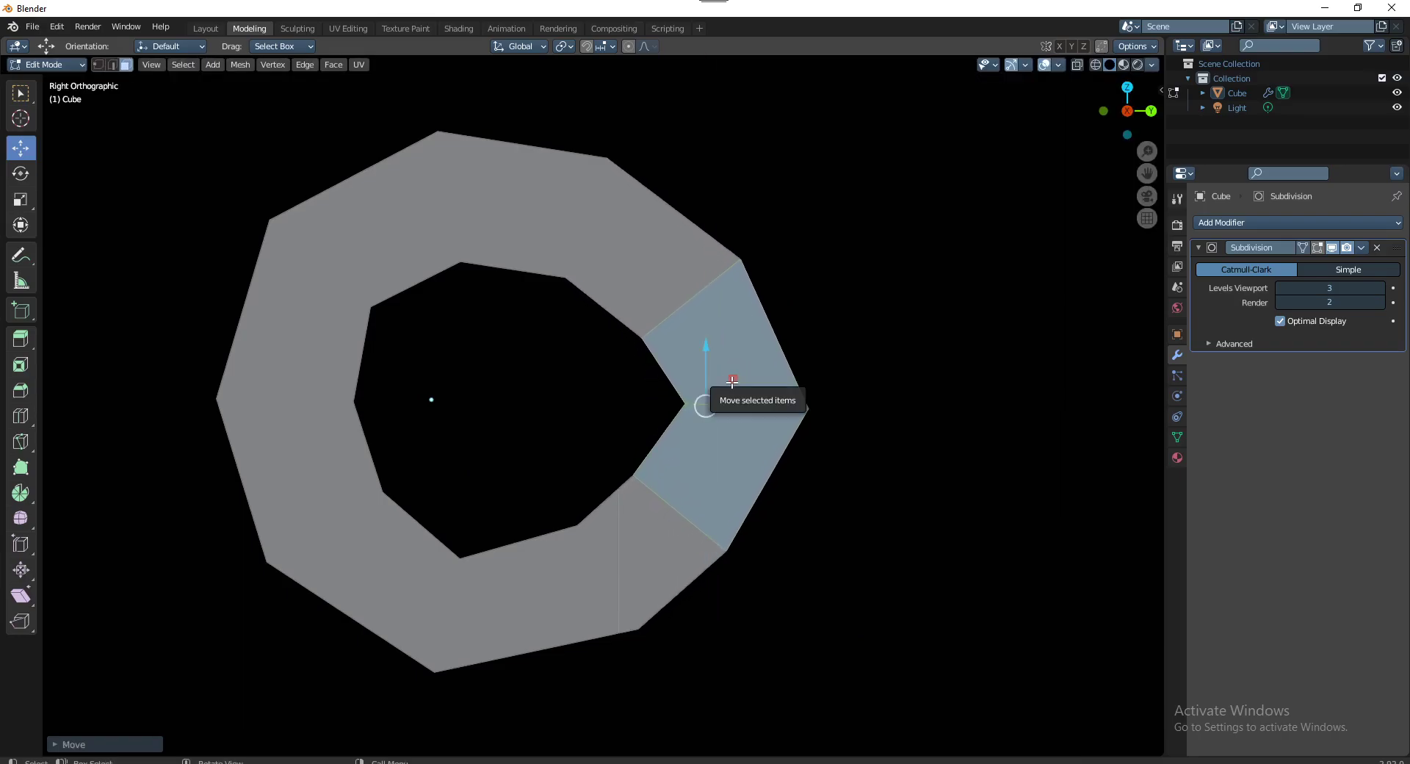
Shift the bridged section outward with proportional editing, tuning the falloff radius, then disable it
key(o)
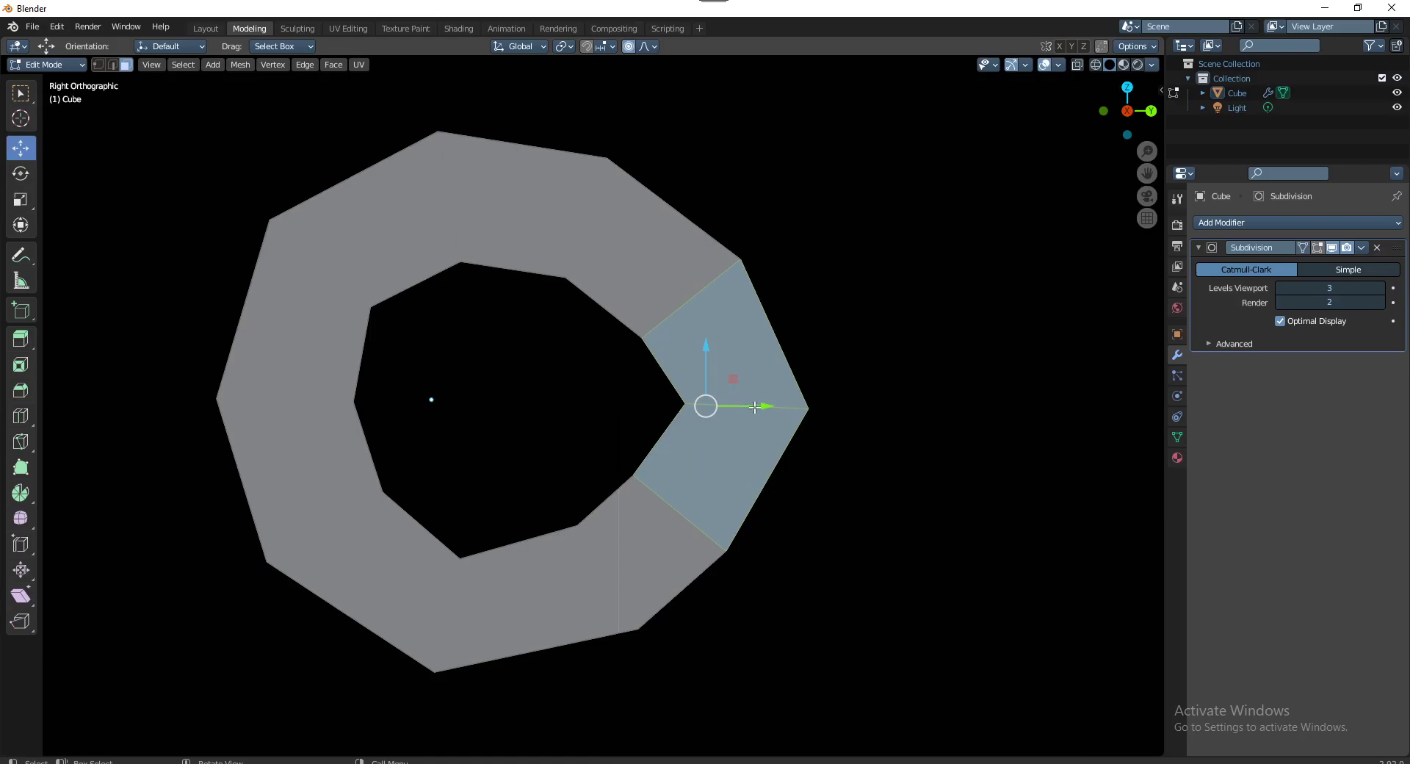
key(g)
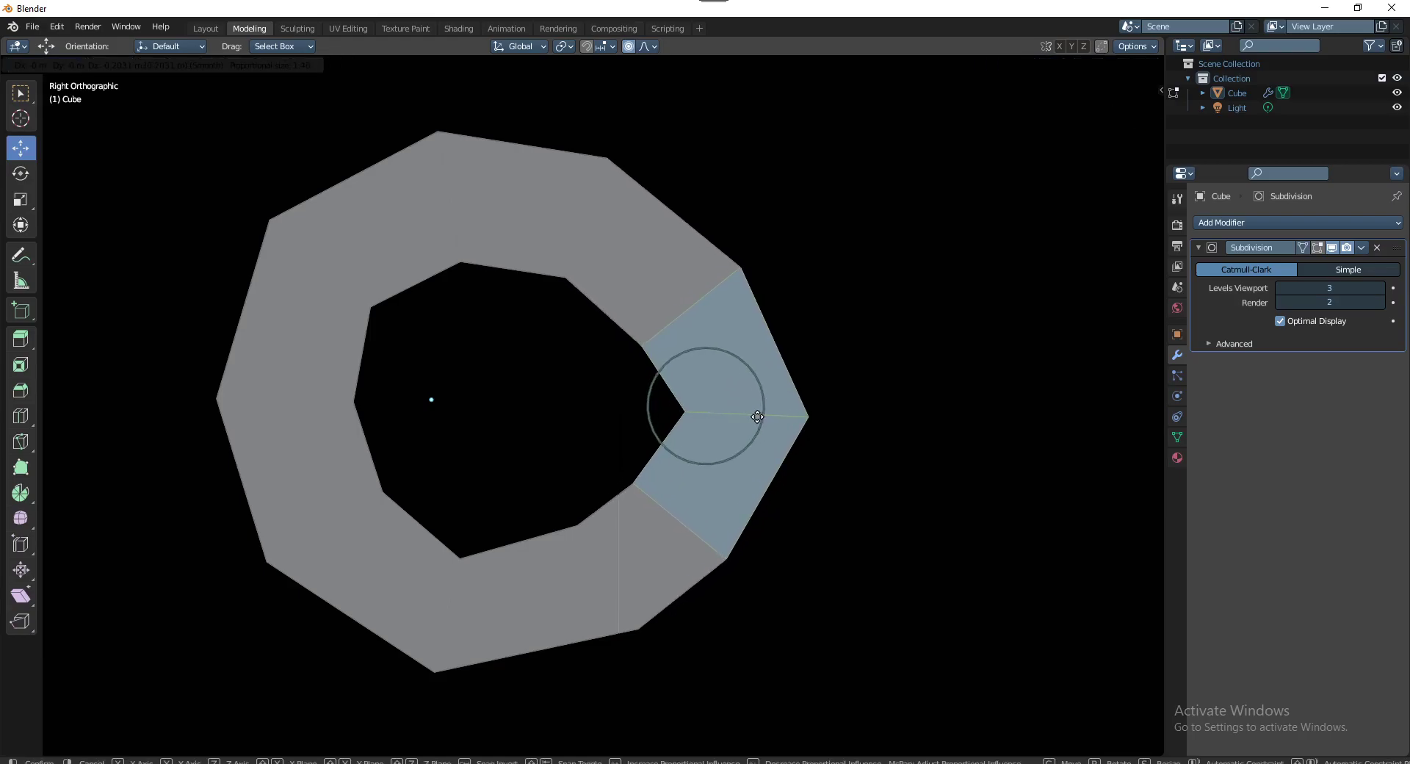
scroll(757, 415, down, 2)
scroll(758, 413, down, 4)
scroll(757, 410, down, 4)
scroll(757, 407, down, 8)
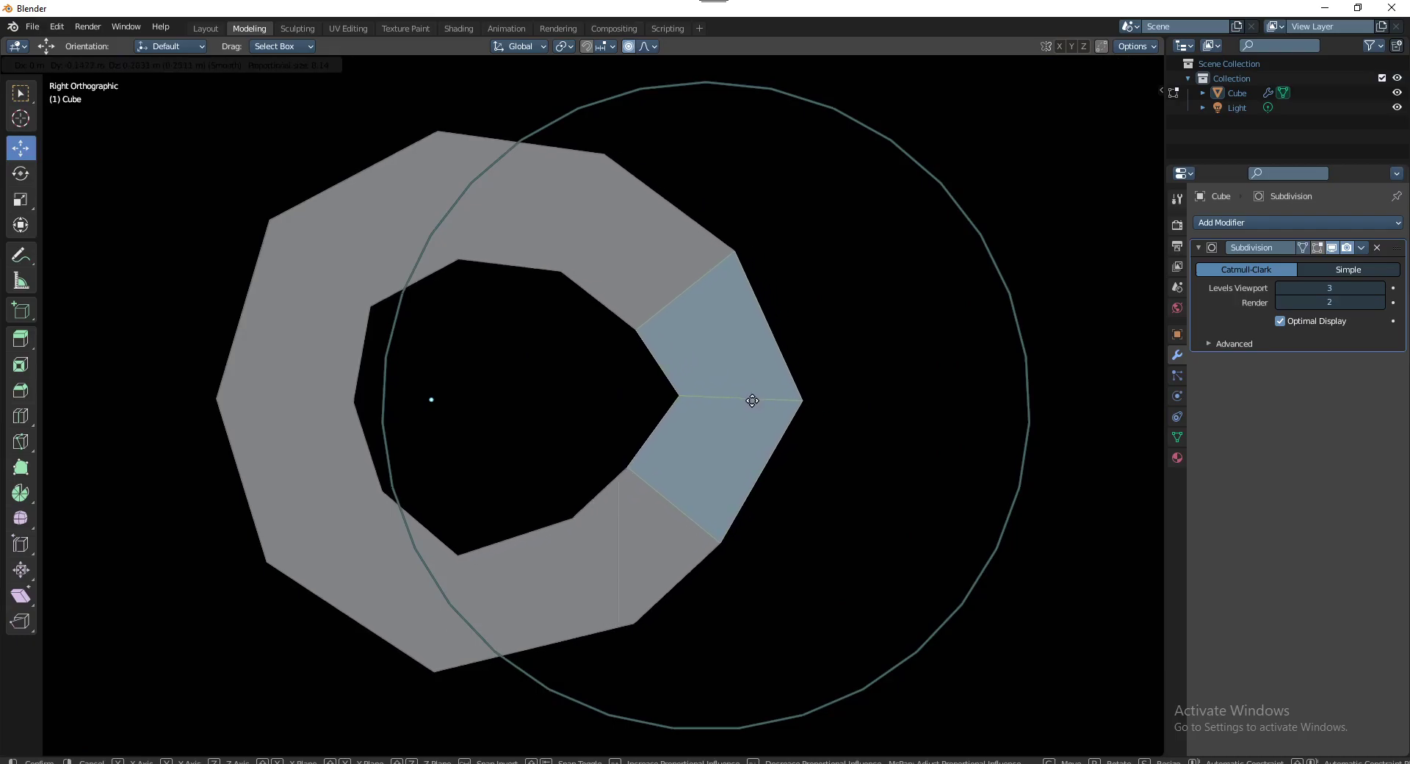
scroll(752, 400, up, 1)
scroll(751, 400, up, 2)
scroll(752, 399, up, 4)
scroll(751, 400, up, 3)
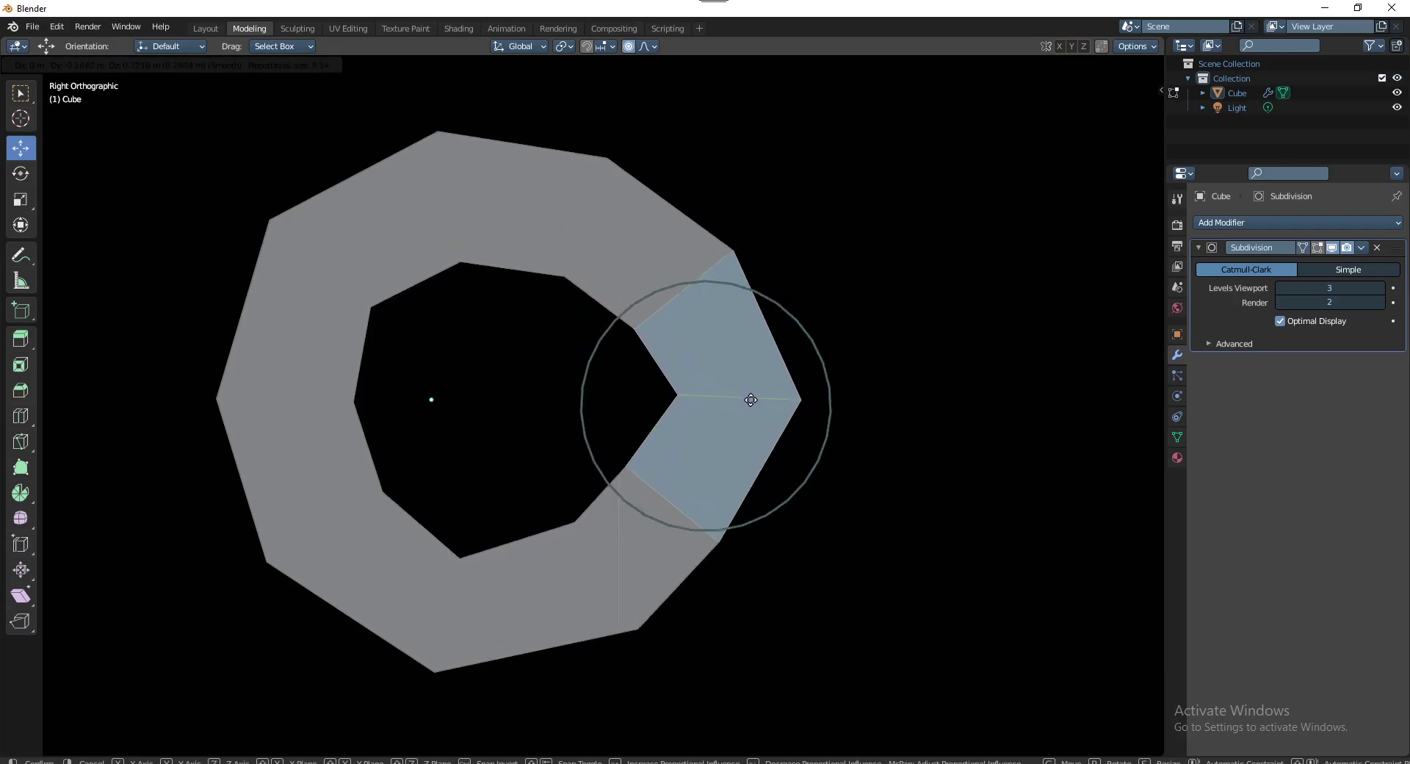
scroll(750, 400, up, 2)
scroll(749, 399, up, 2)
scroll(748, 399, up, 2)
scroll(747, 400, up, 2)
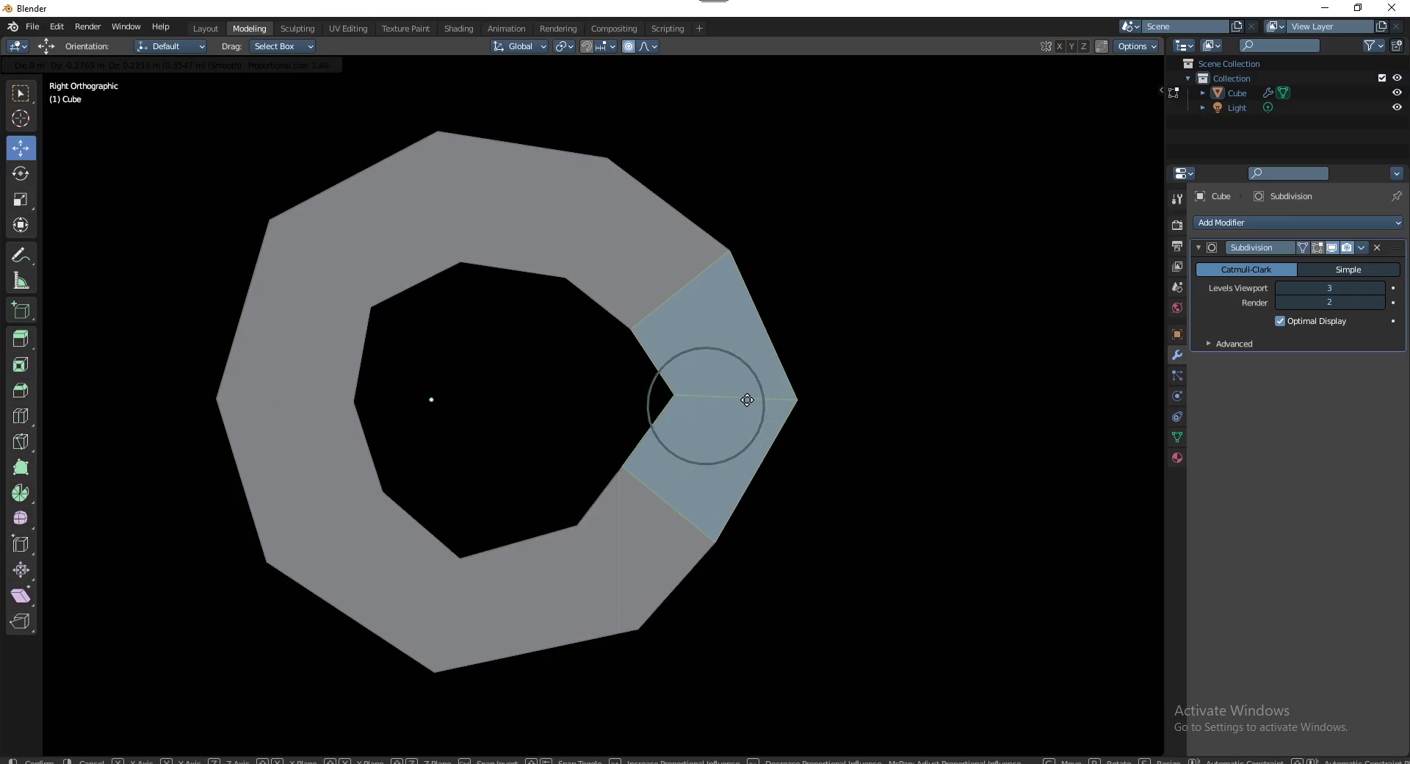
scroll(746, 399, up, 1)
scroll(745, 401, up, 1)
scroll(745, 400, up, 1)
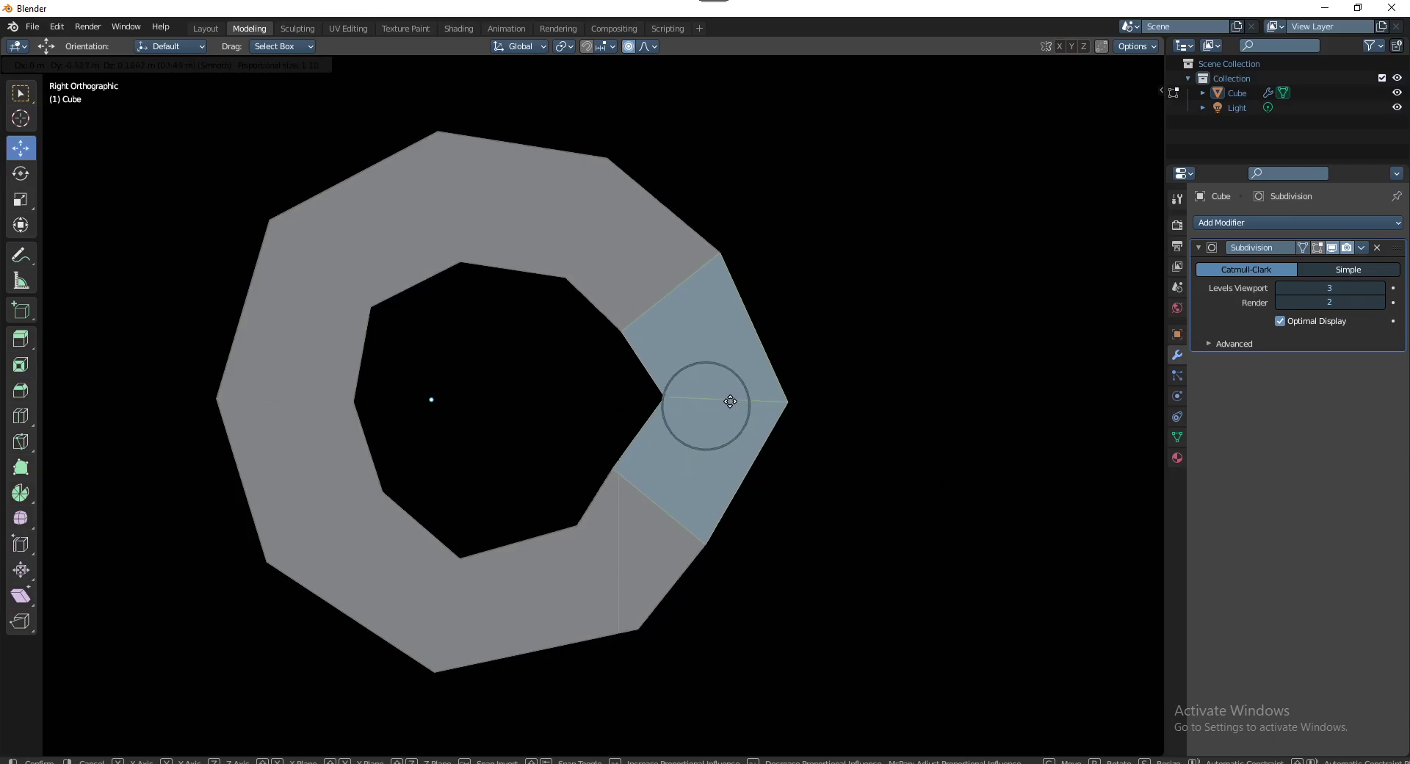
click(767, 410)
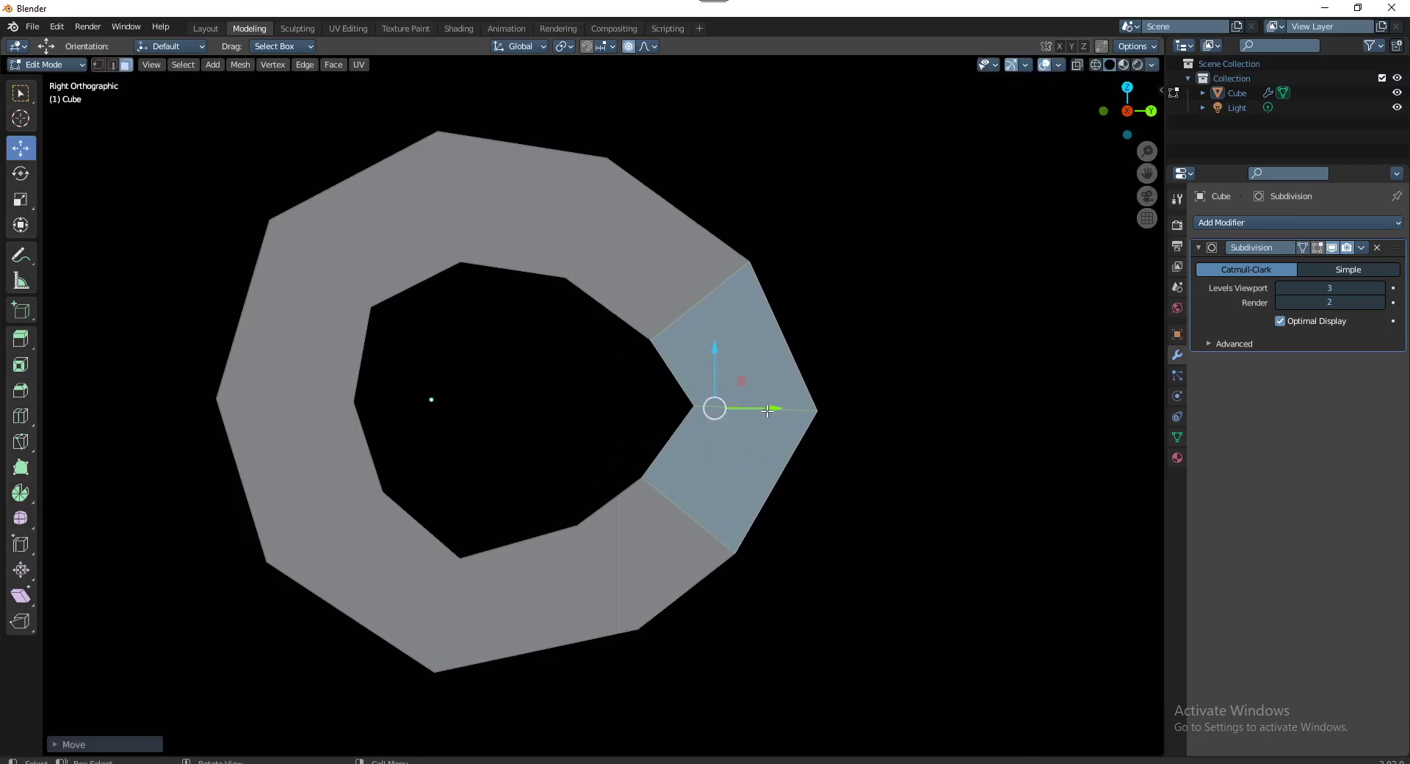
key(o)
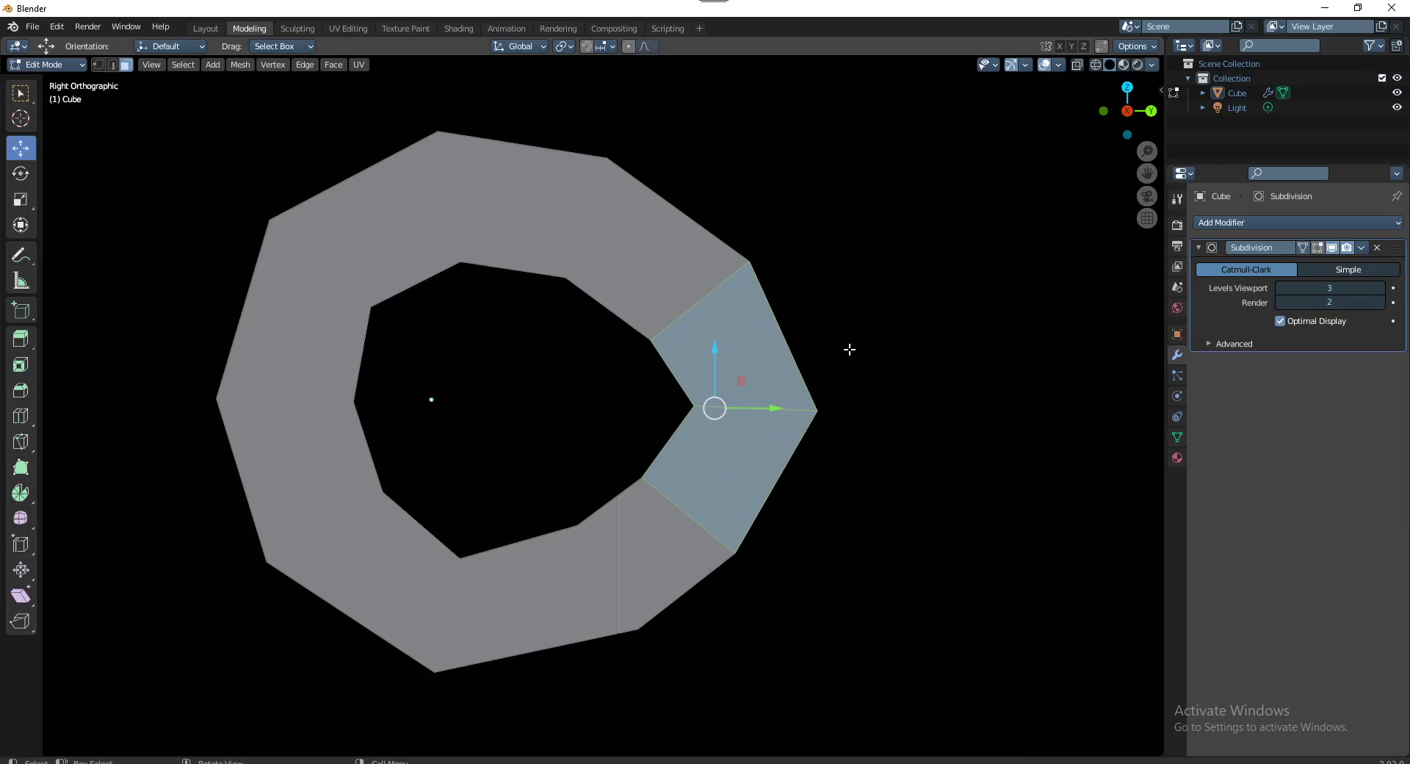
click(849, 350)
In X-ray, shift the upper-right and lower-right radial edges to even out the ring
key(alt+z)
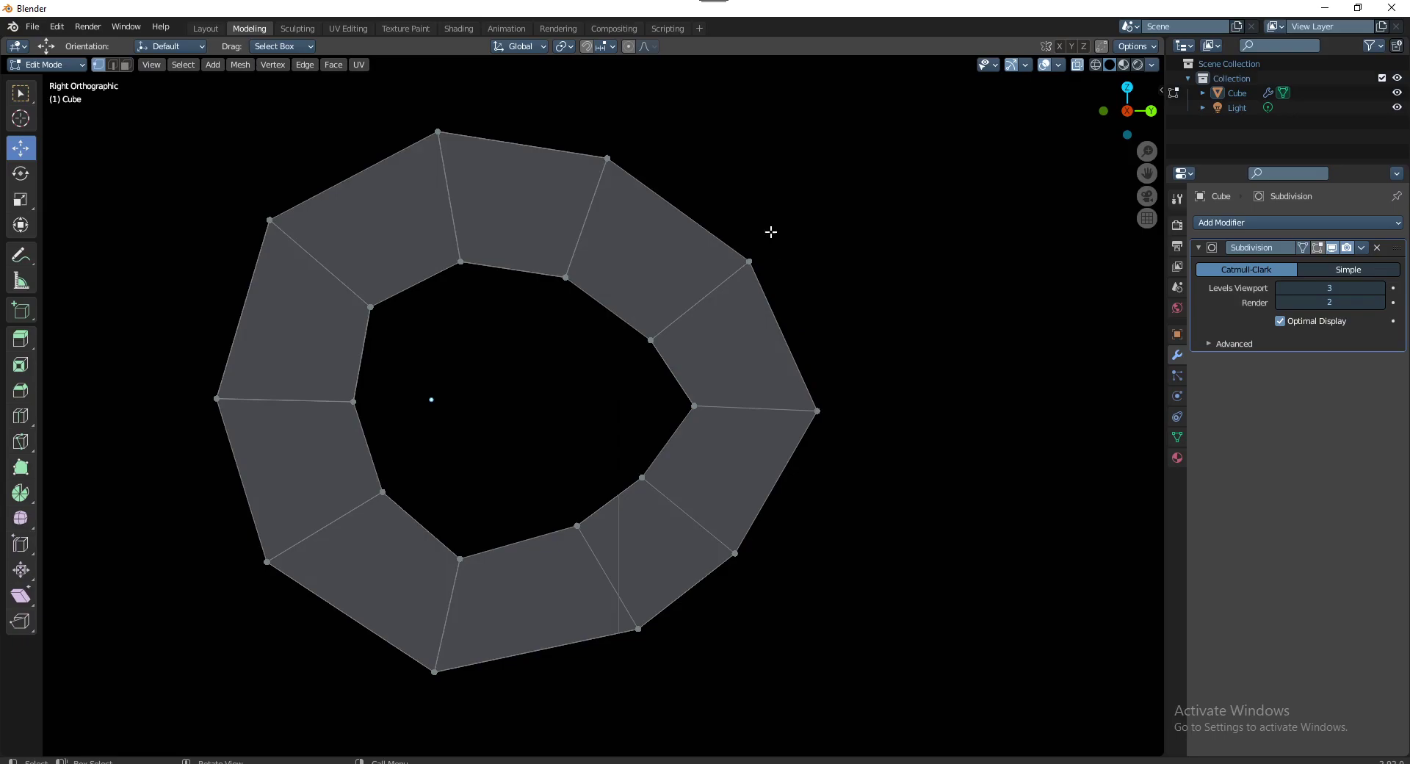
drag(770, 232, 629, 365)
drag(732, 268, 741, 262)
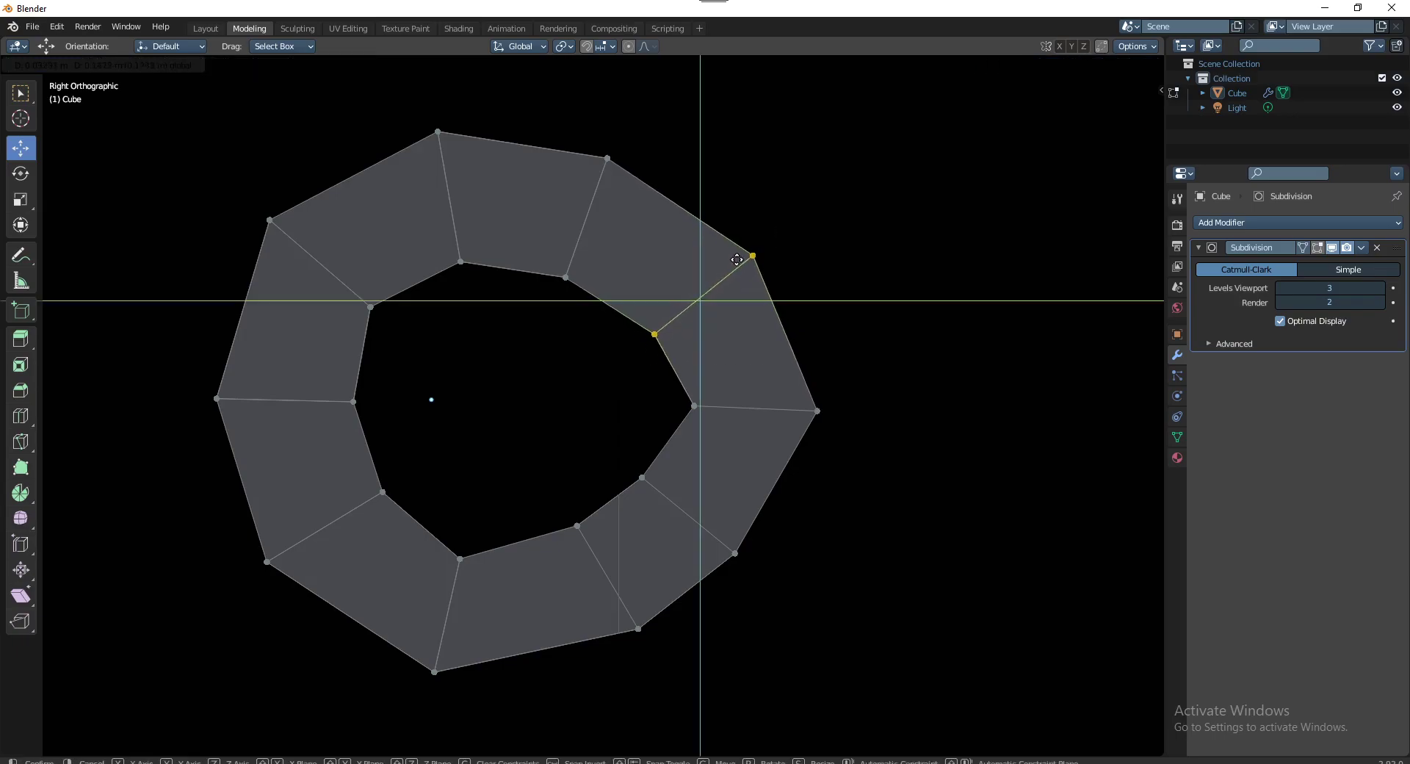
drag(617, 446, 780, 581)
key(g)
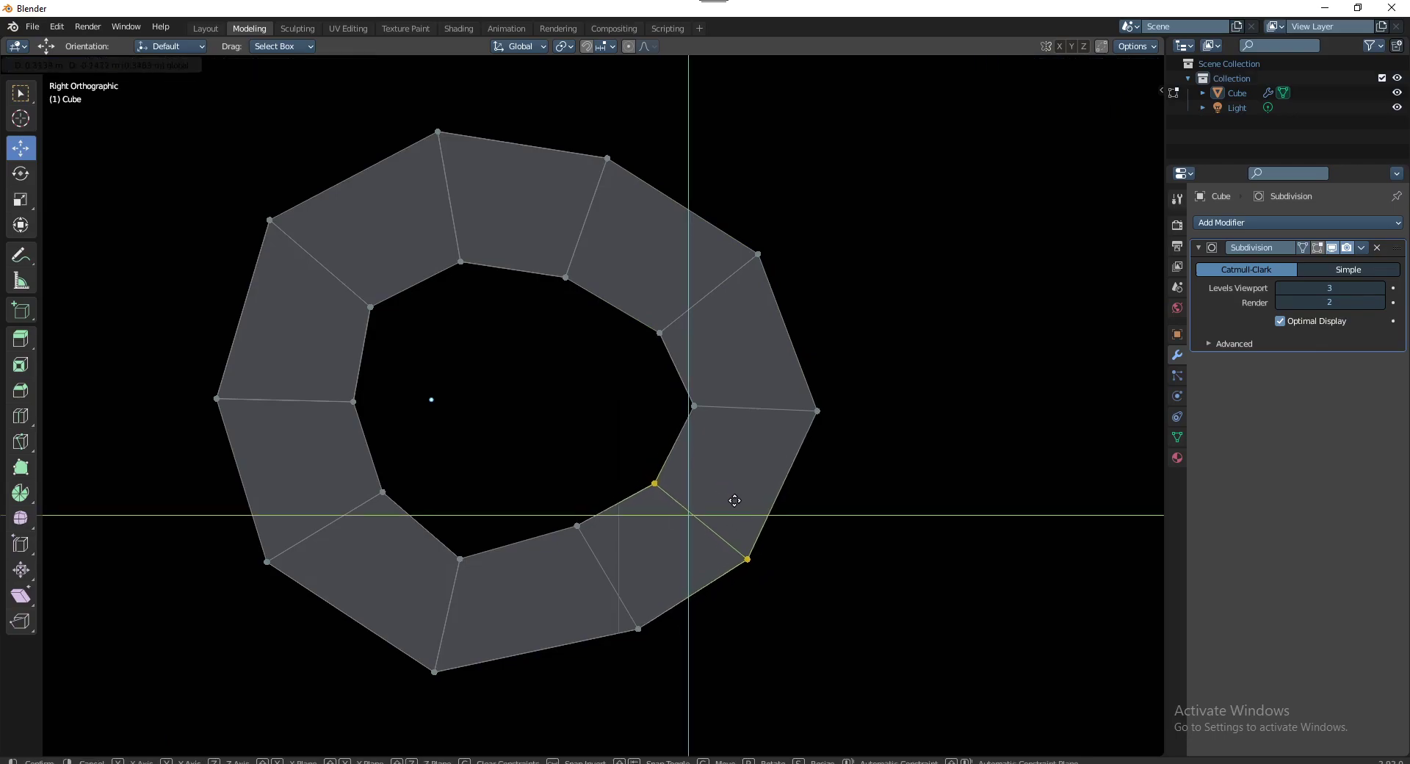
click(735, 501)
Nudge the inner right vertex slightly into place
click(694, 405)
drag(668, 384, 724, 435)
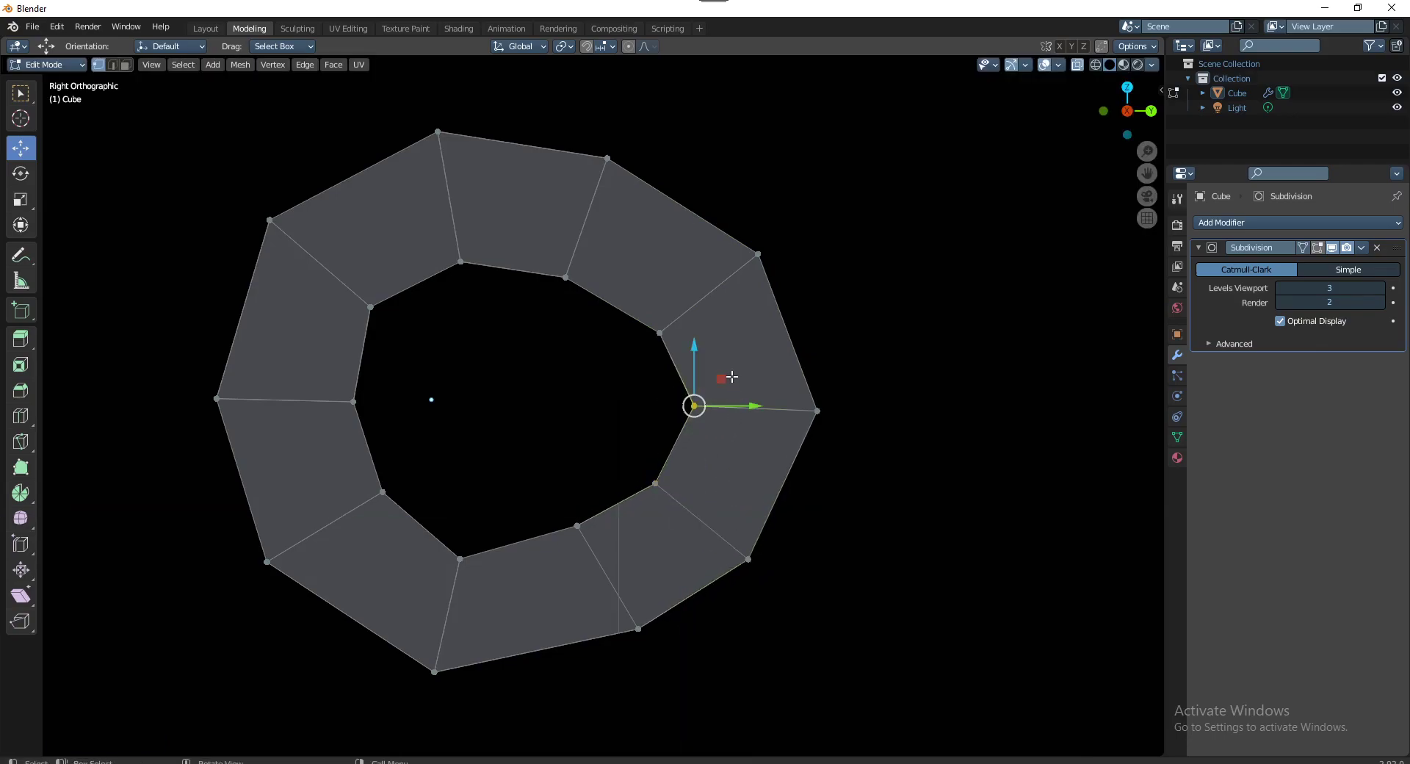
key(g)
click(717, 390)
click(896, 416)
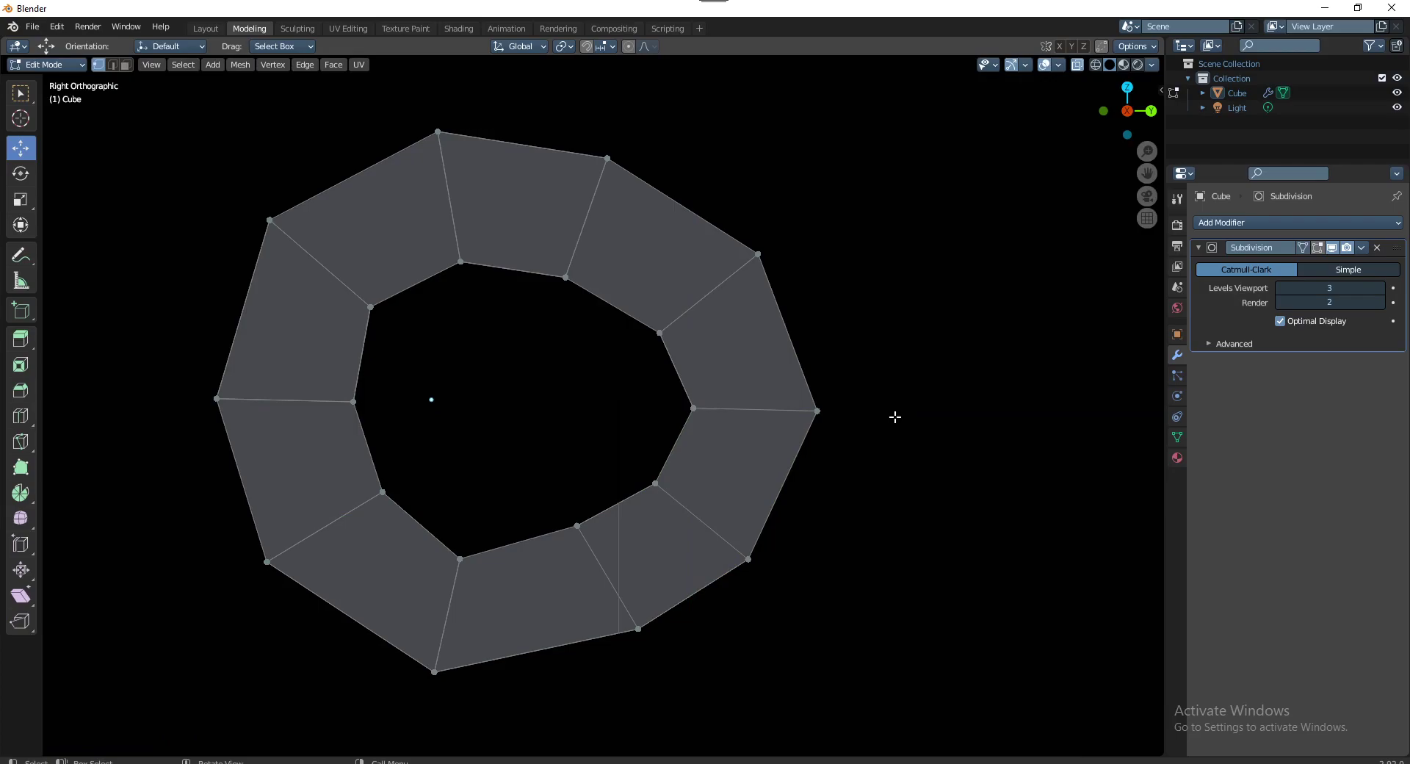
Preview the smooth ring outside Edit Mode, then show the subdivided surface while editing
key(Tab)
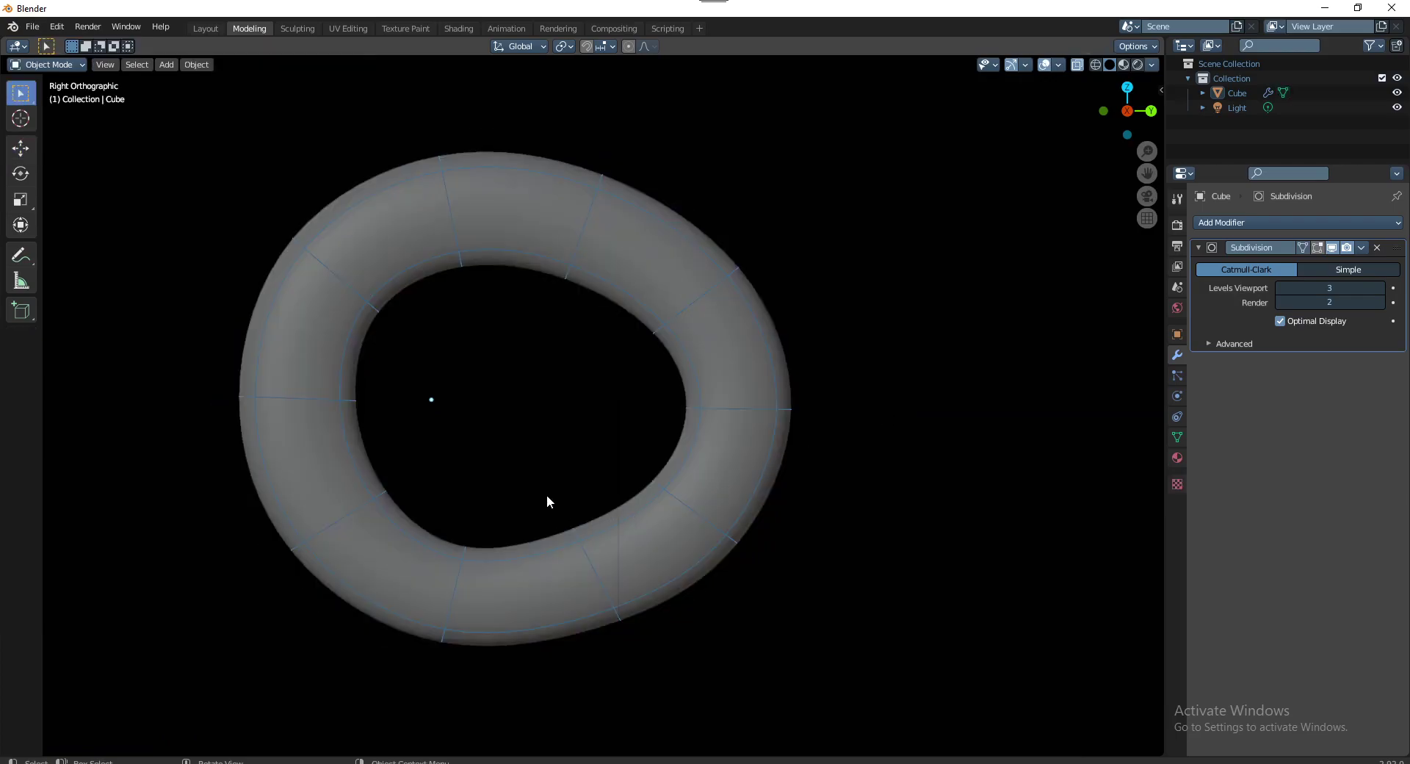
key(Tab)
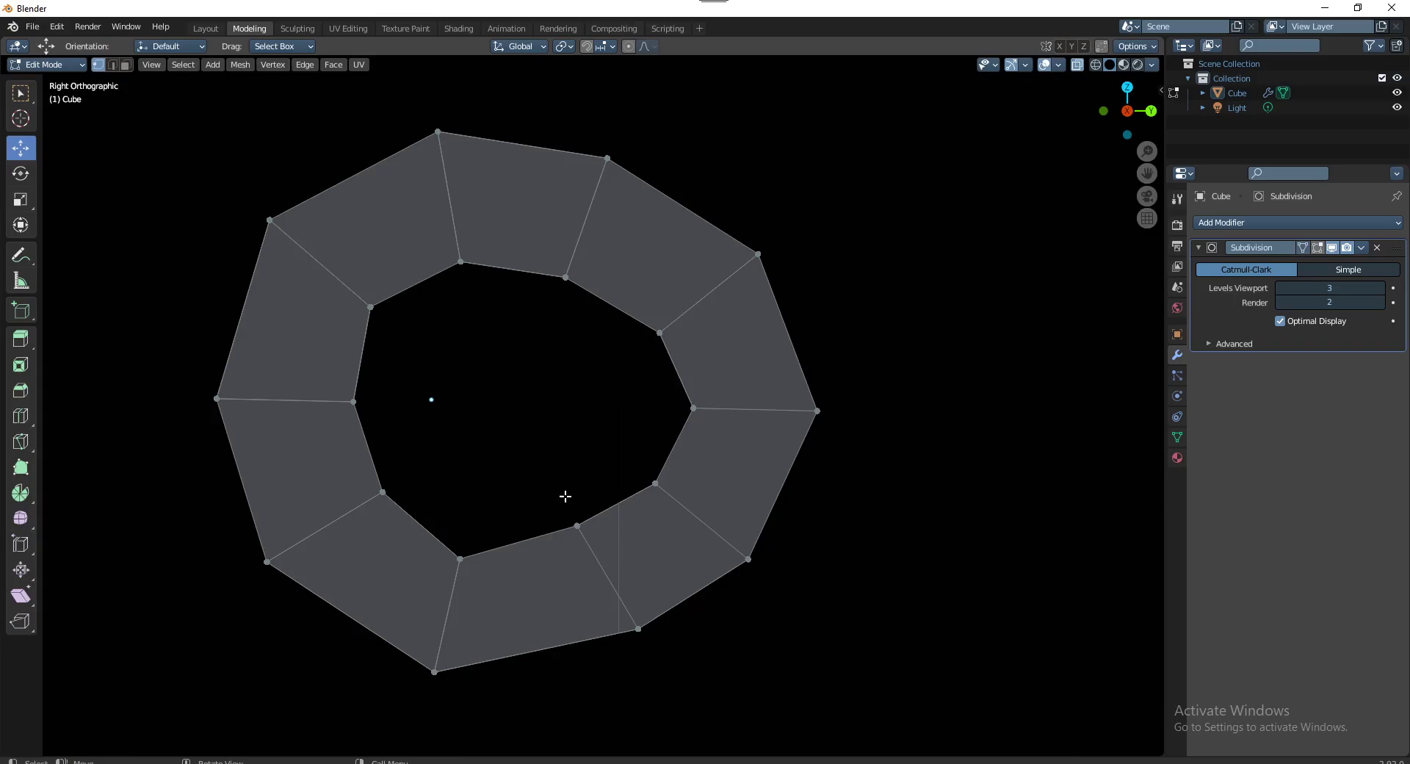
key(ctrl+Tab)
click(536, 514)
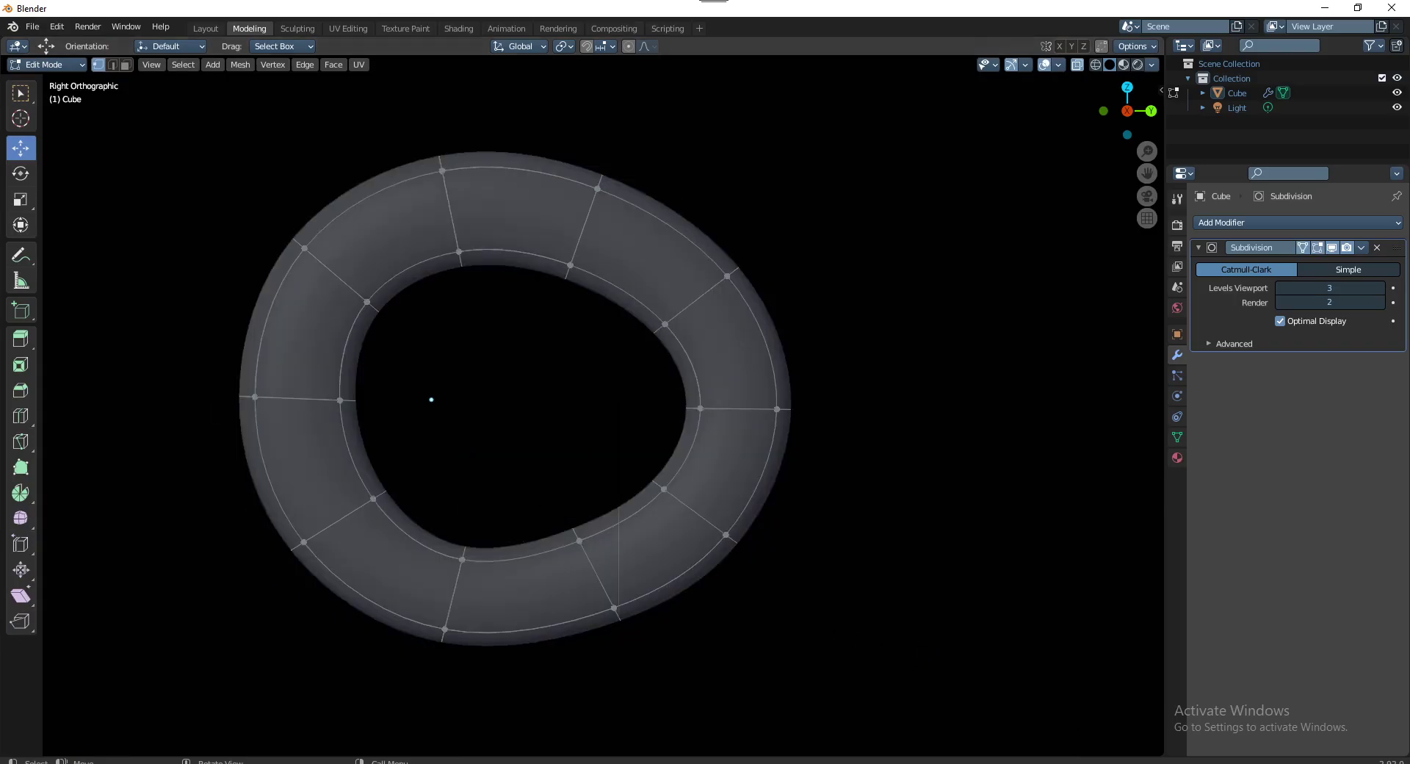
Return to the Right Orthographic view and nudge the edge at the bottom of the ring
key(alt+Tab)
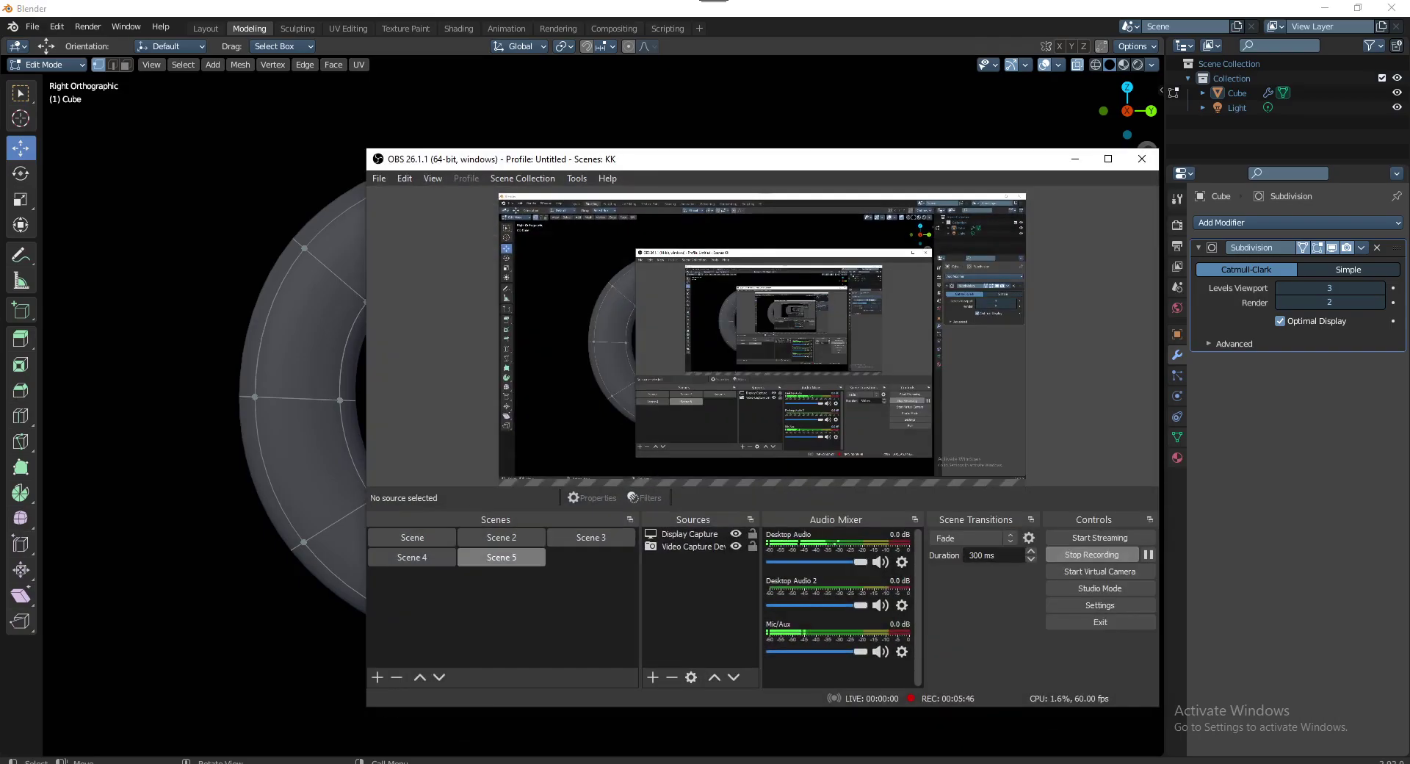
key(alt+Tab)
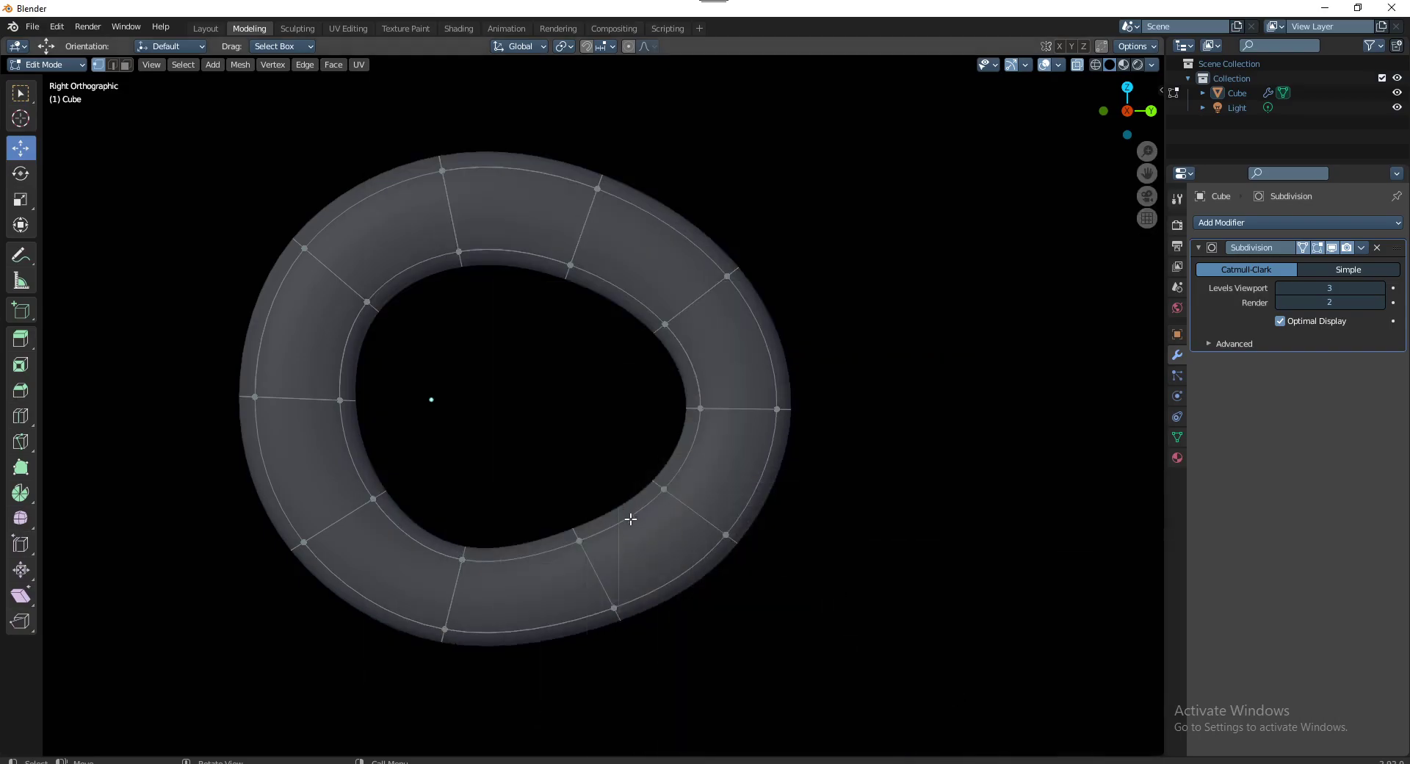
mouse_move(645, 556)
middle_down()
mouse_move(654, 542)
mouse_move(649, 575)
middle_up()
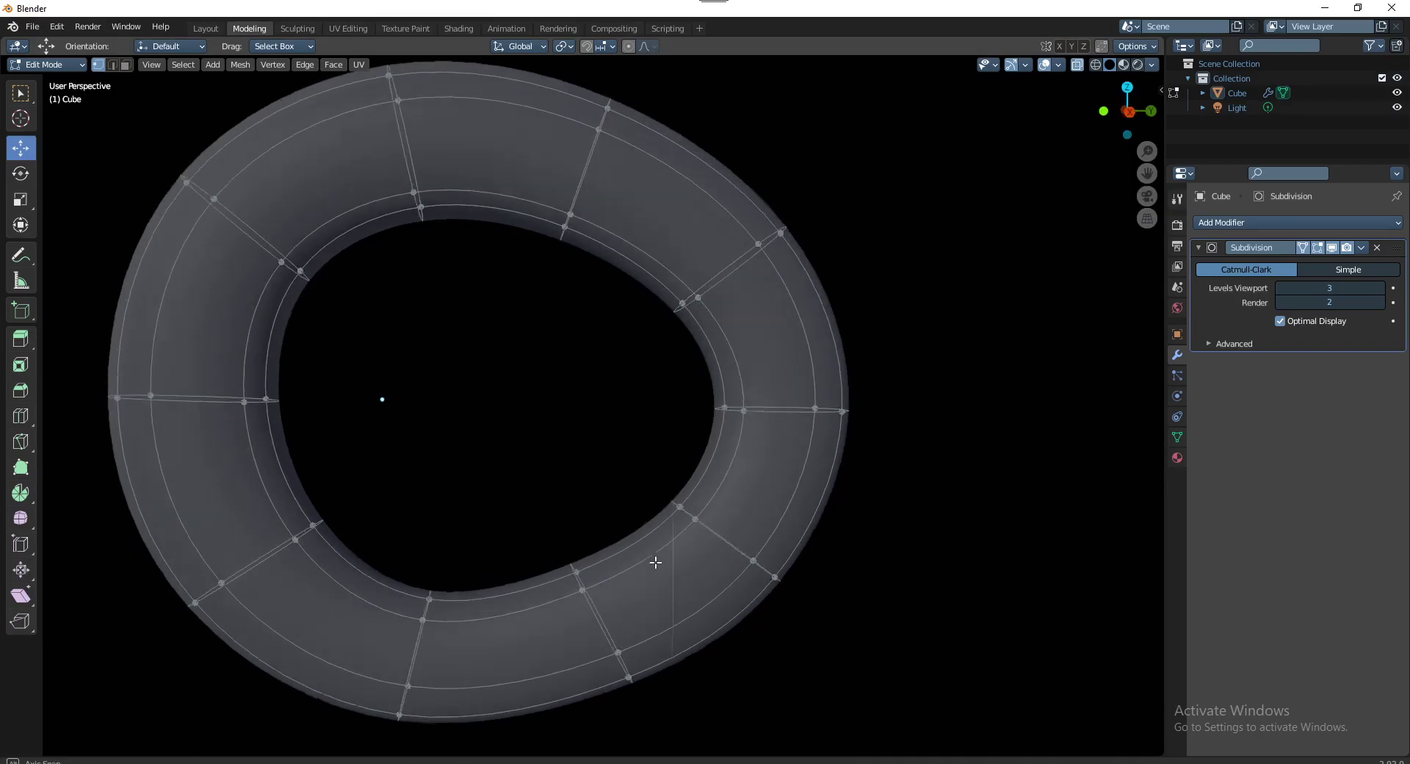
key(KP_3)
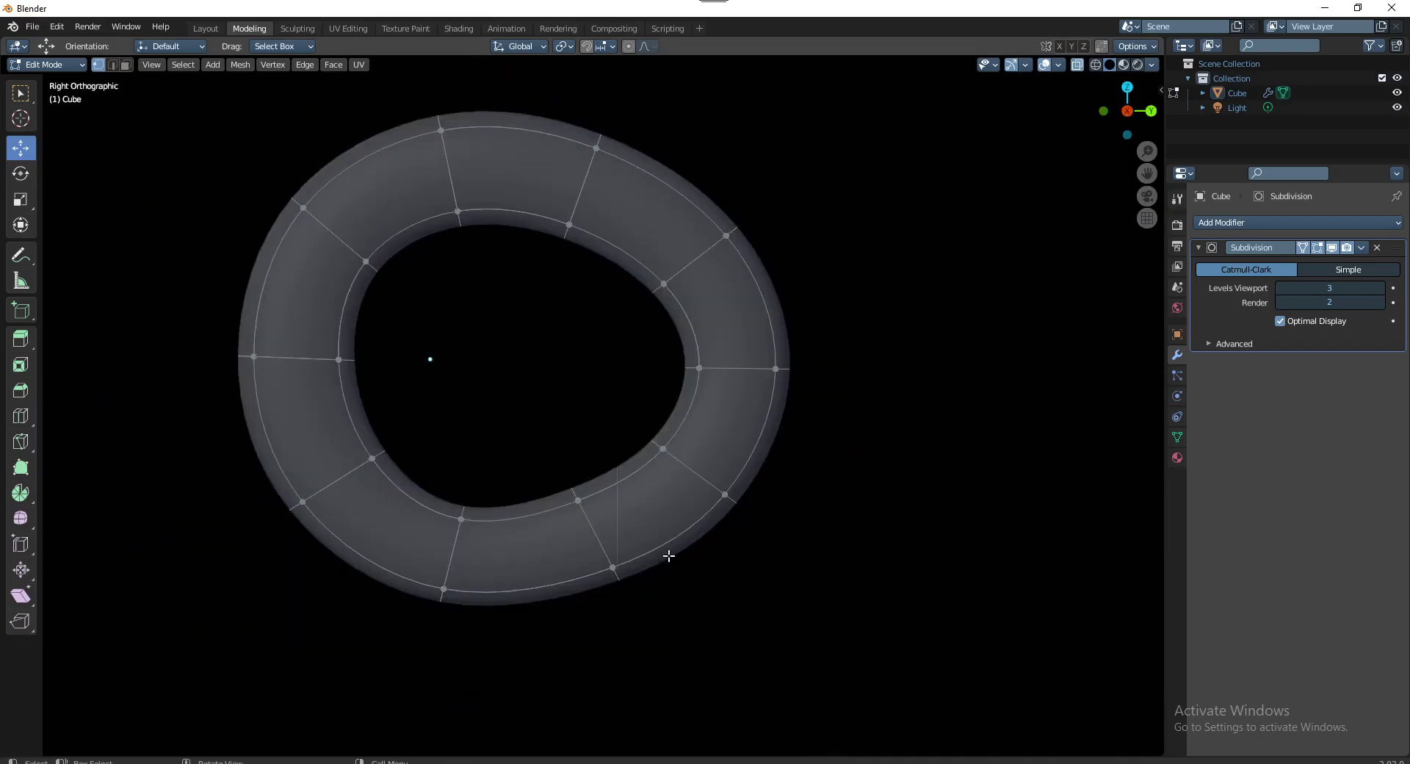
middle_drag(598, 504, 676, 542)
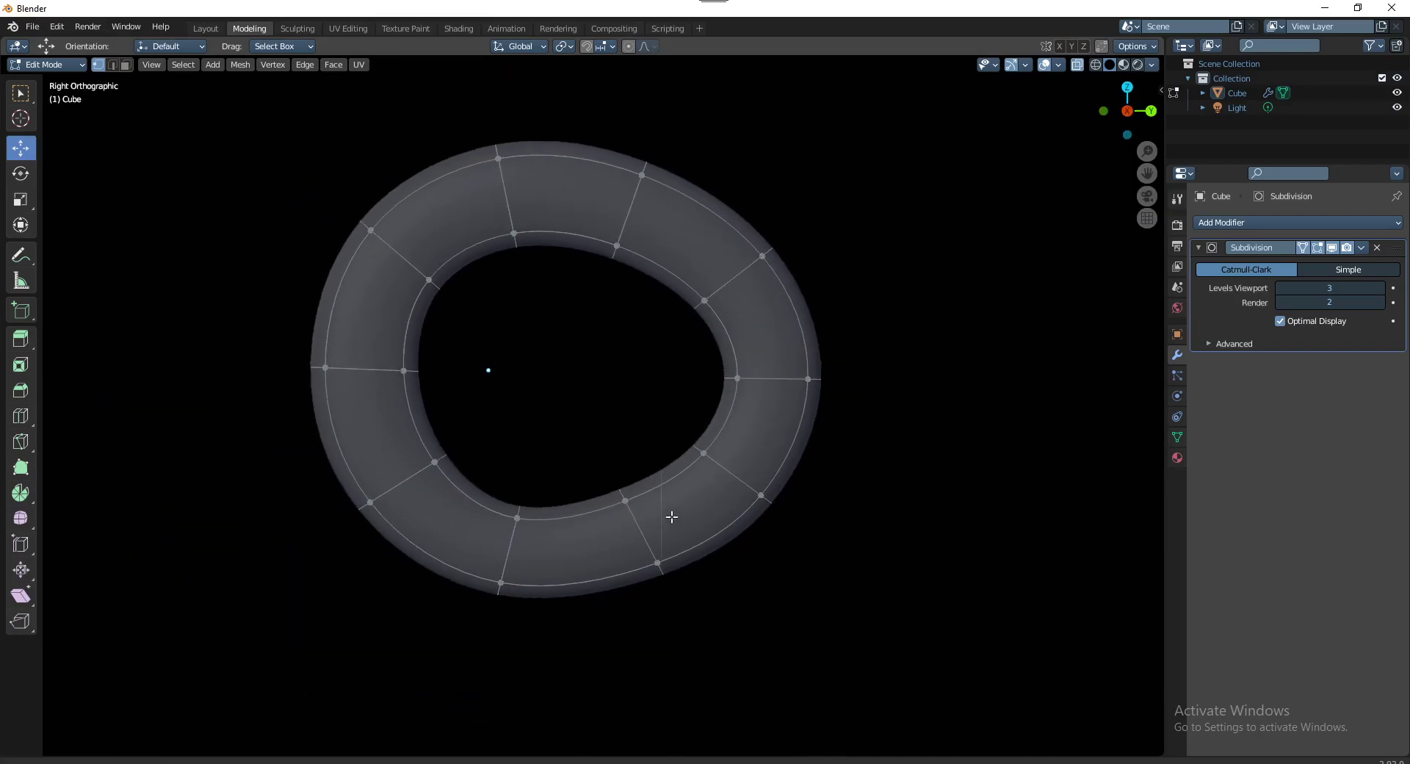
scroll(677, 542, up, 1)
drag(577, 451, 690, 640)
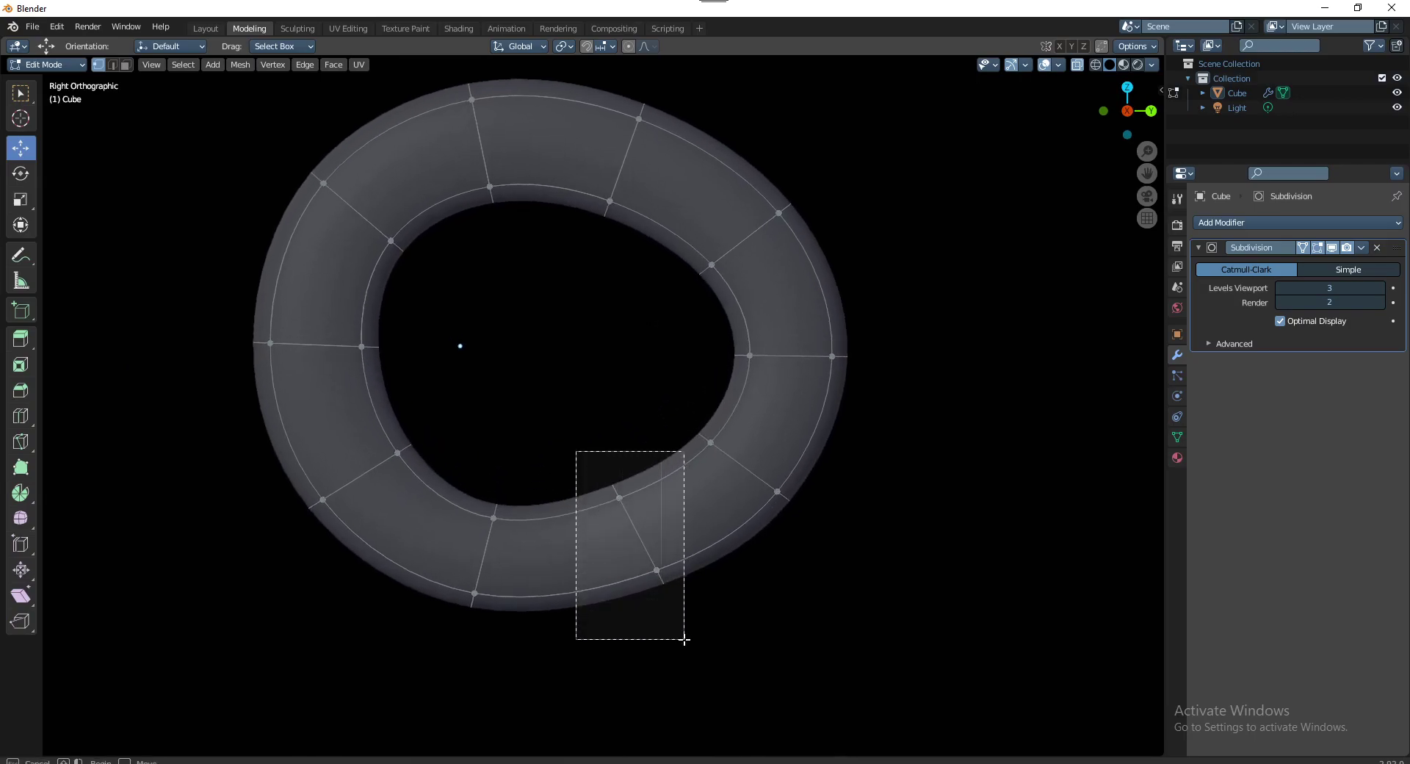
key(g)
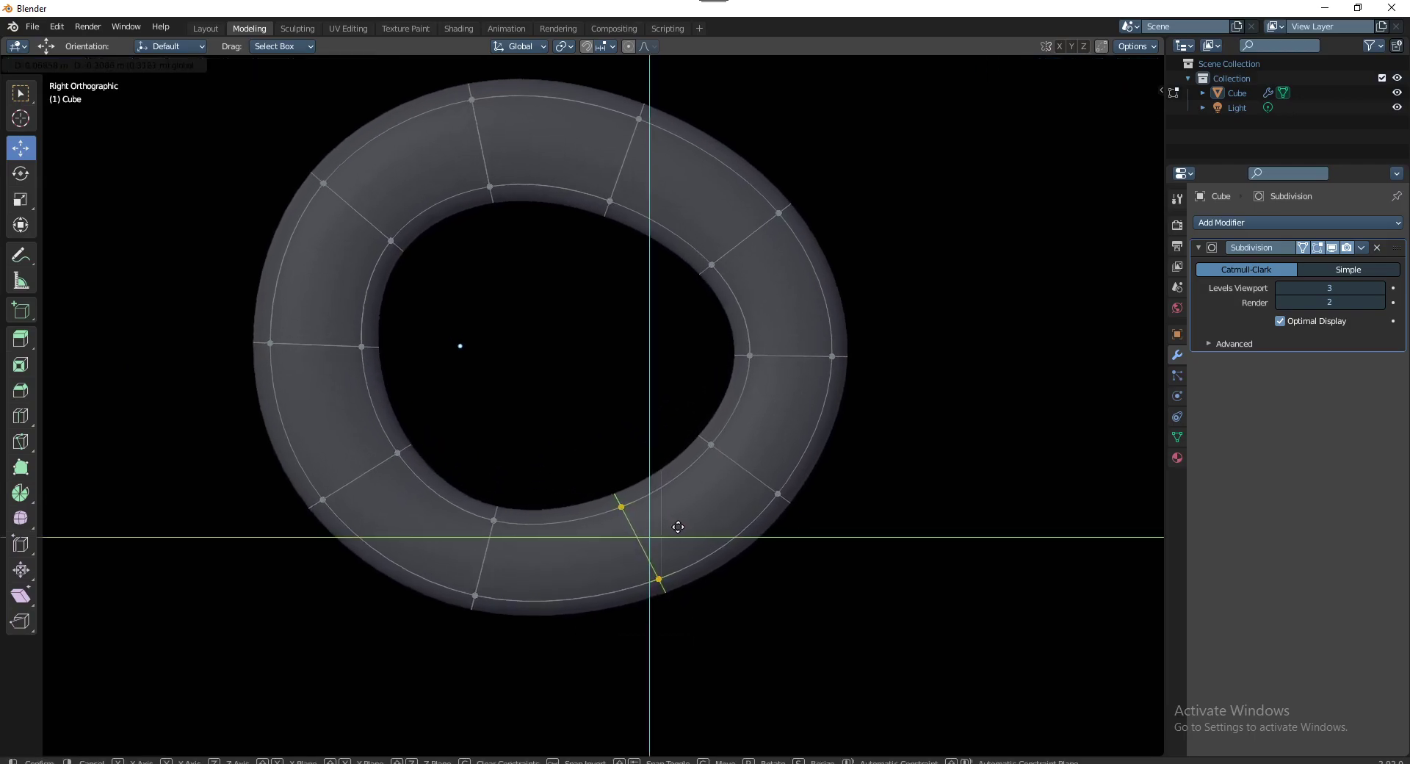
click(678, 525)
Nudge the ring's lower-right edge slightly right and its top edge slightly up
drag(674, 409, 821, 533)
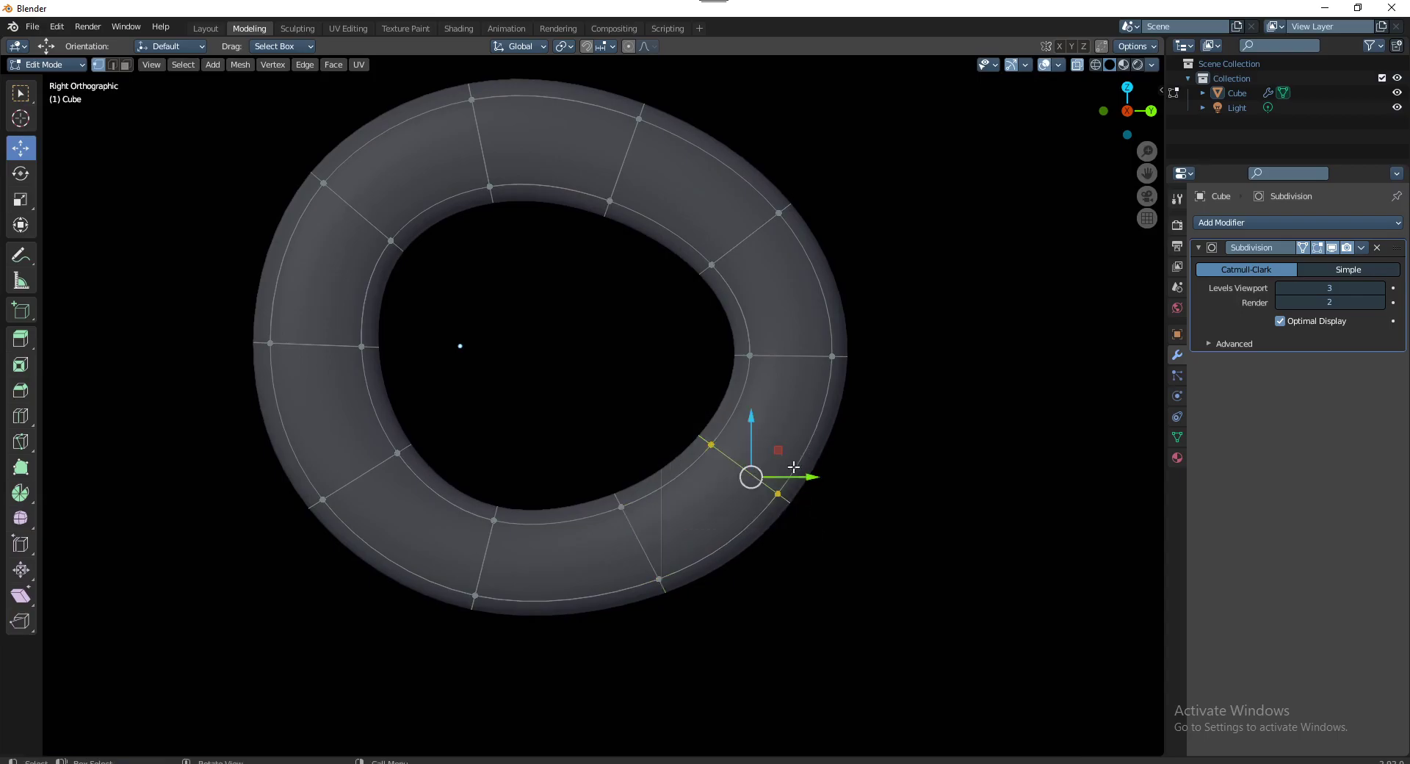
key(g)
click(786, 458)
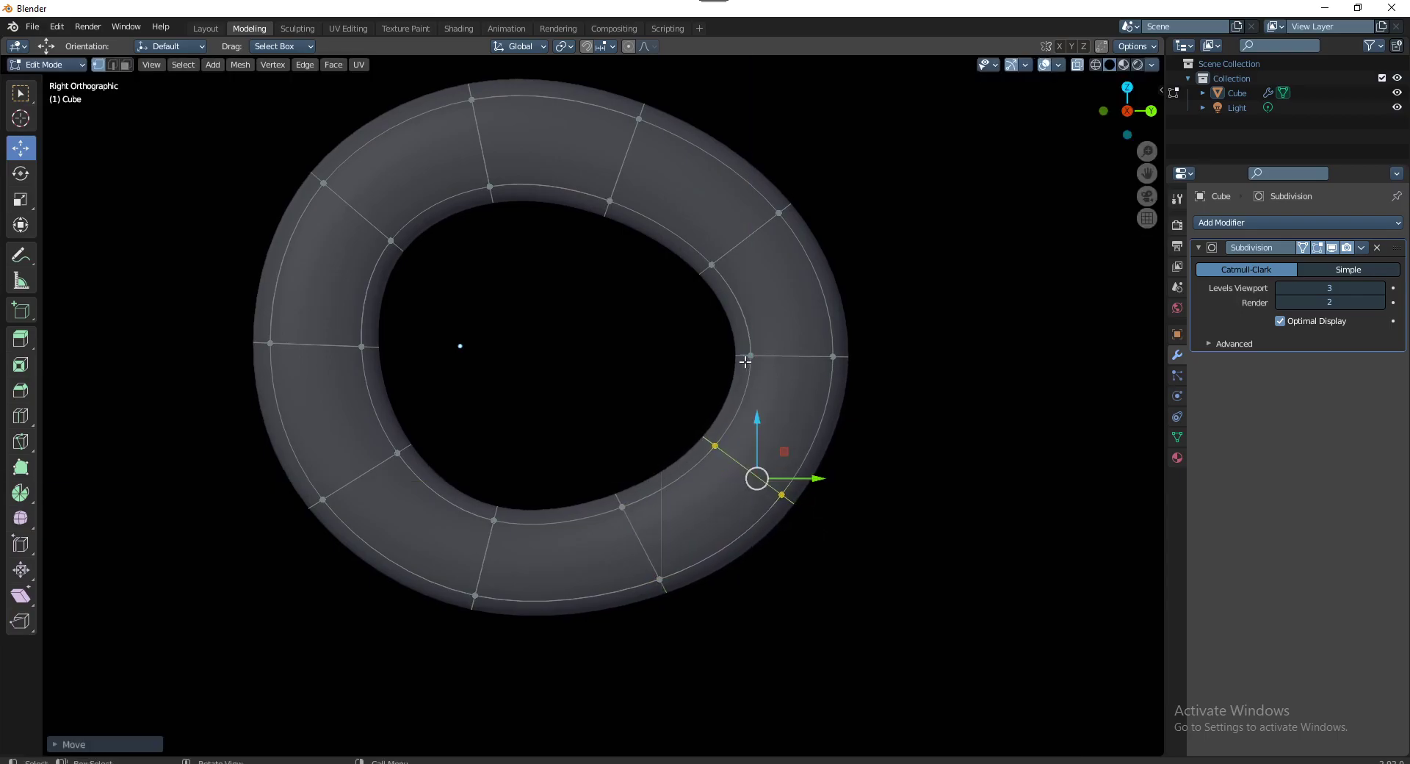
click(646, 404)
shift+middle_drag(655, 339, 681, 421)
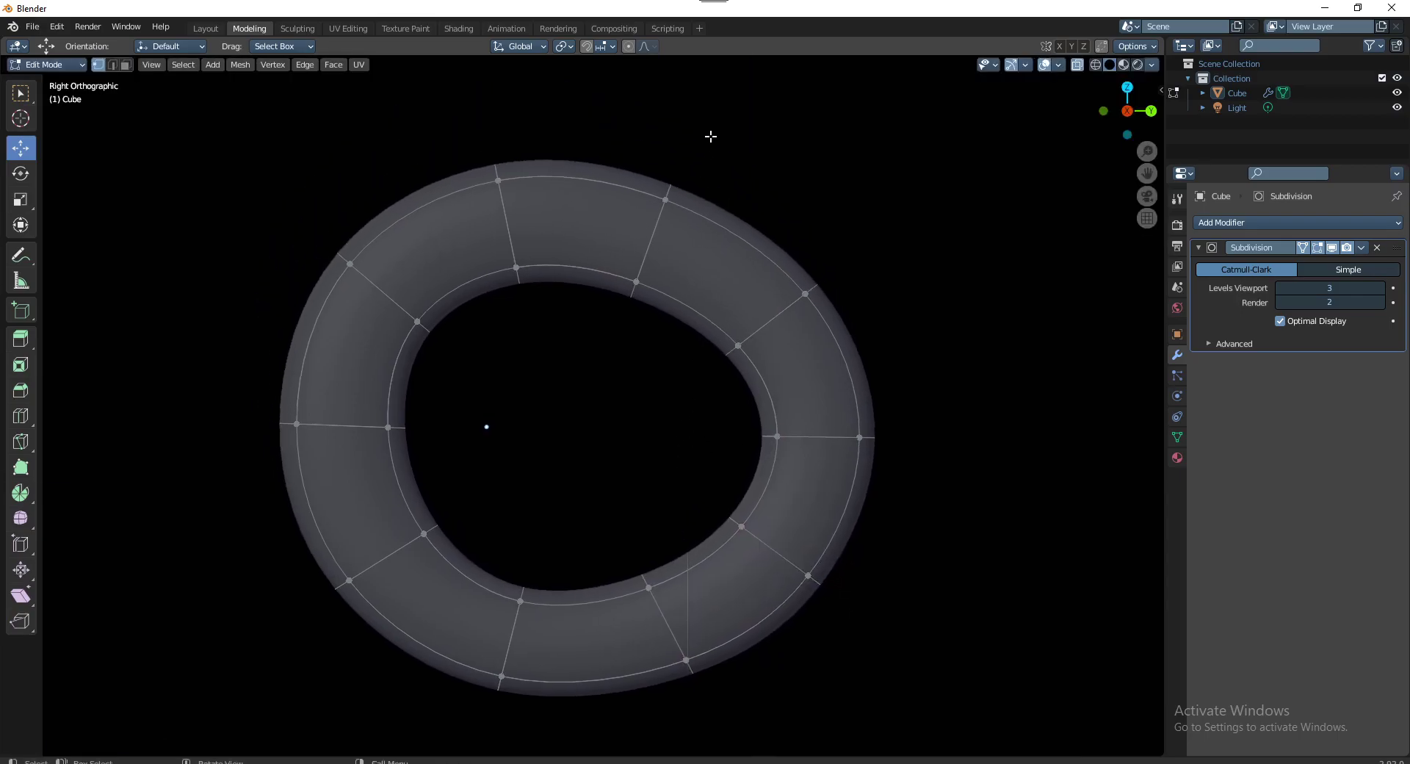
drag(710, 136, 609, 340)
key(g)
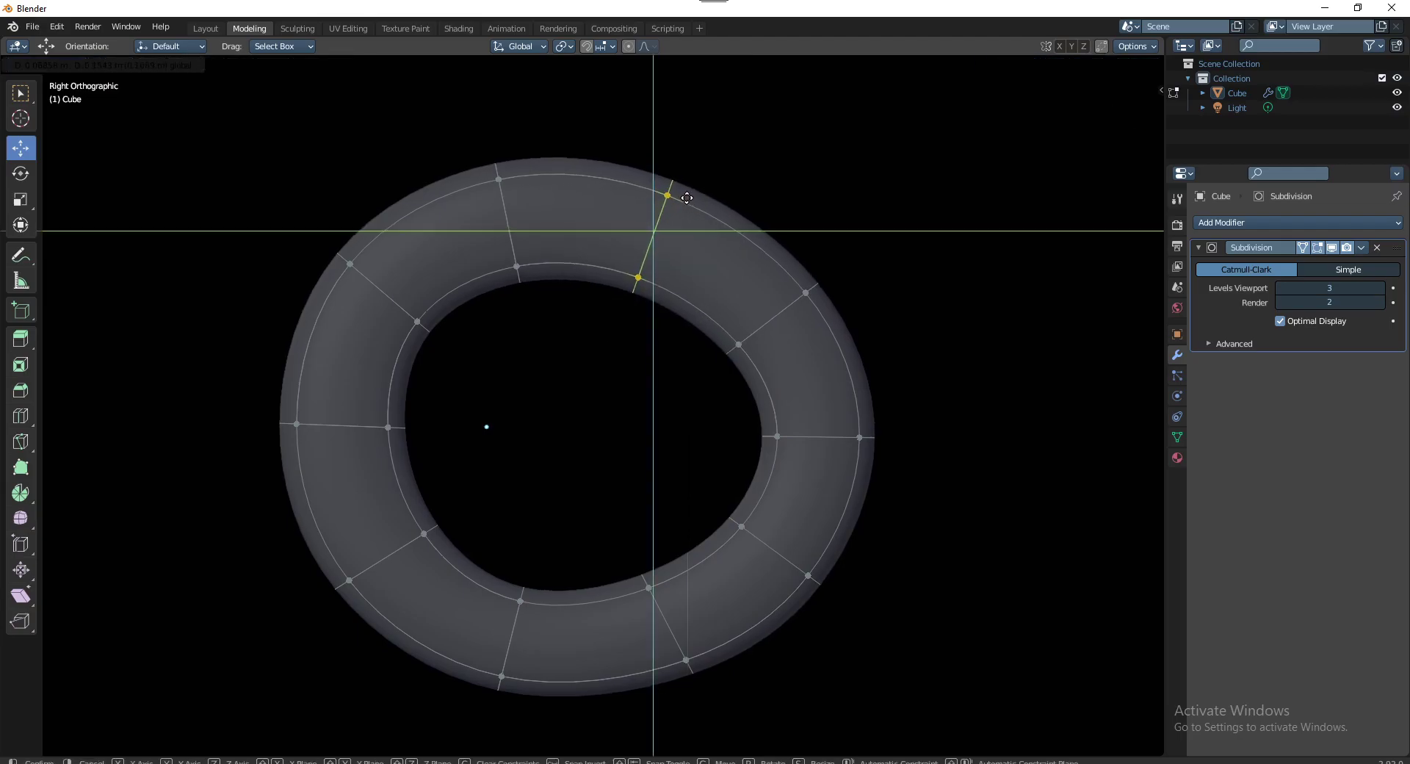
click(713, 193)
click(636, 349)
Nudge a lower outer-ring vertex and move the lower-right outer vertex slightly right
scroll(576, 409, down, 1)
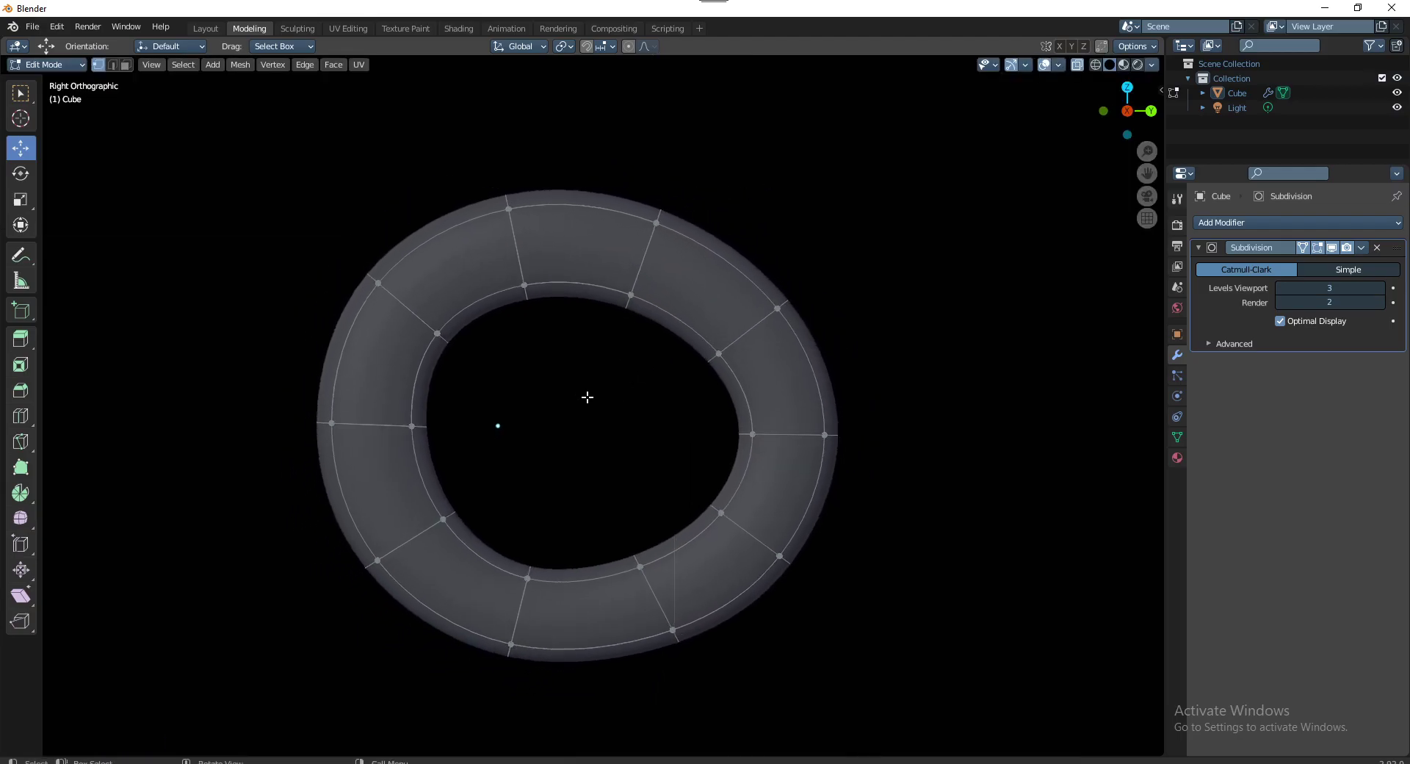
drag(636, 619, 730, 682)
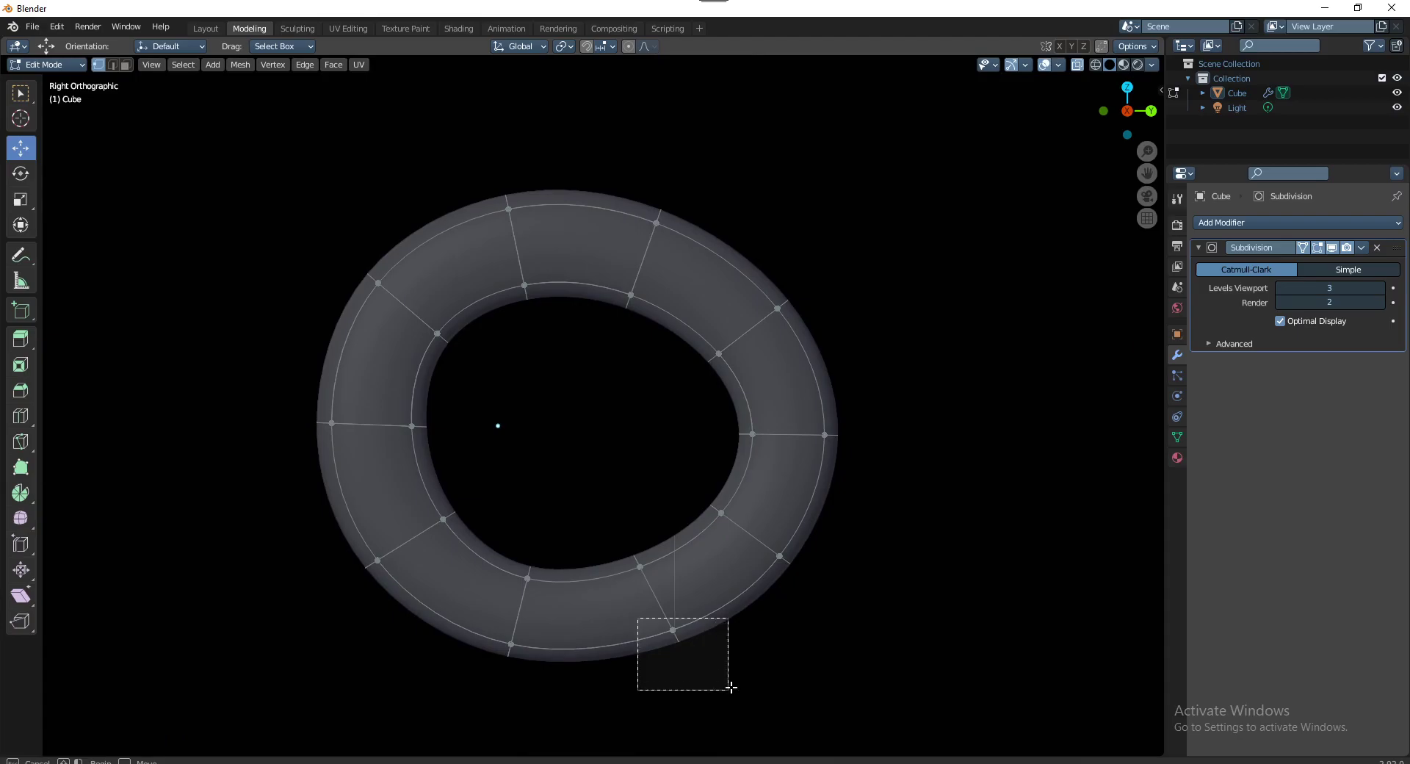
key(g)
click(722, 634)
click(850, 600)
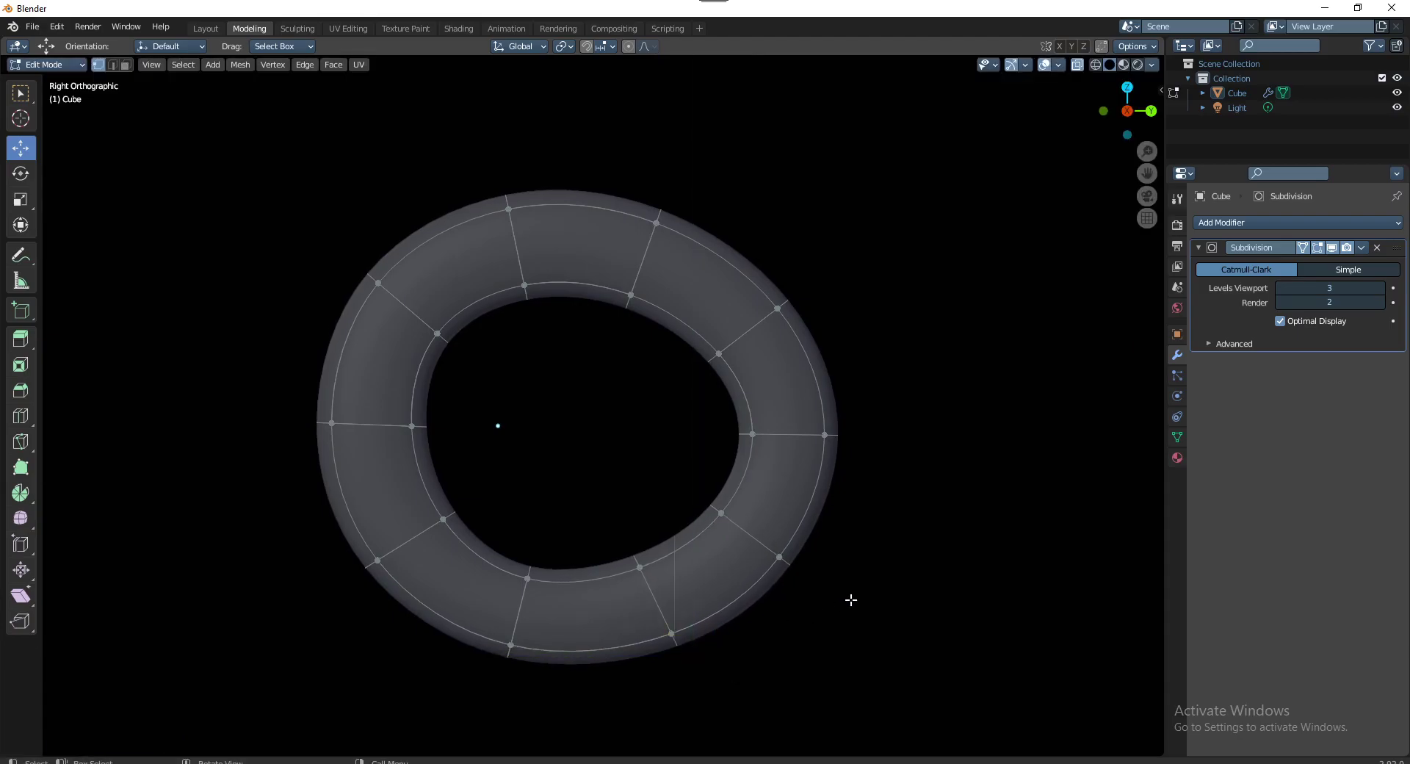
drag(767, 537, 849, 580)
key(g)
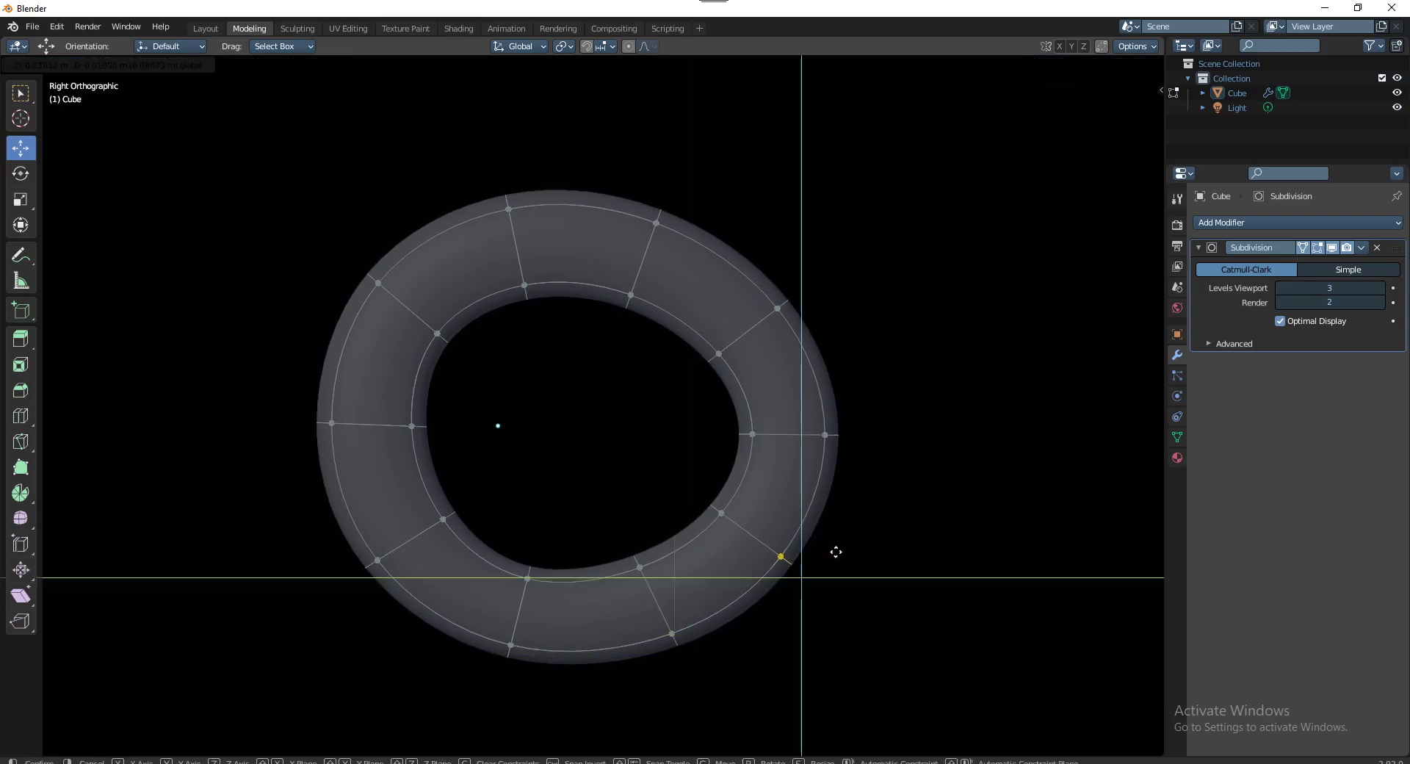
click(839, 553)
click(877, 509)
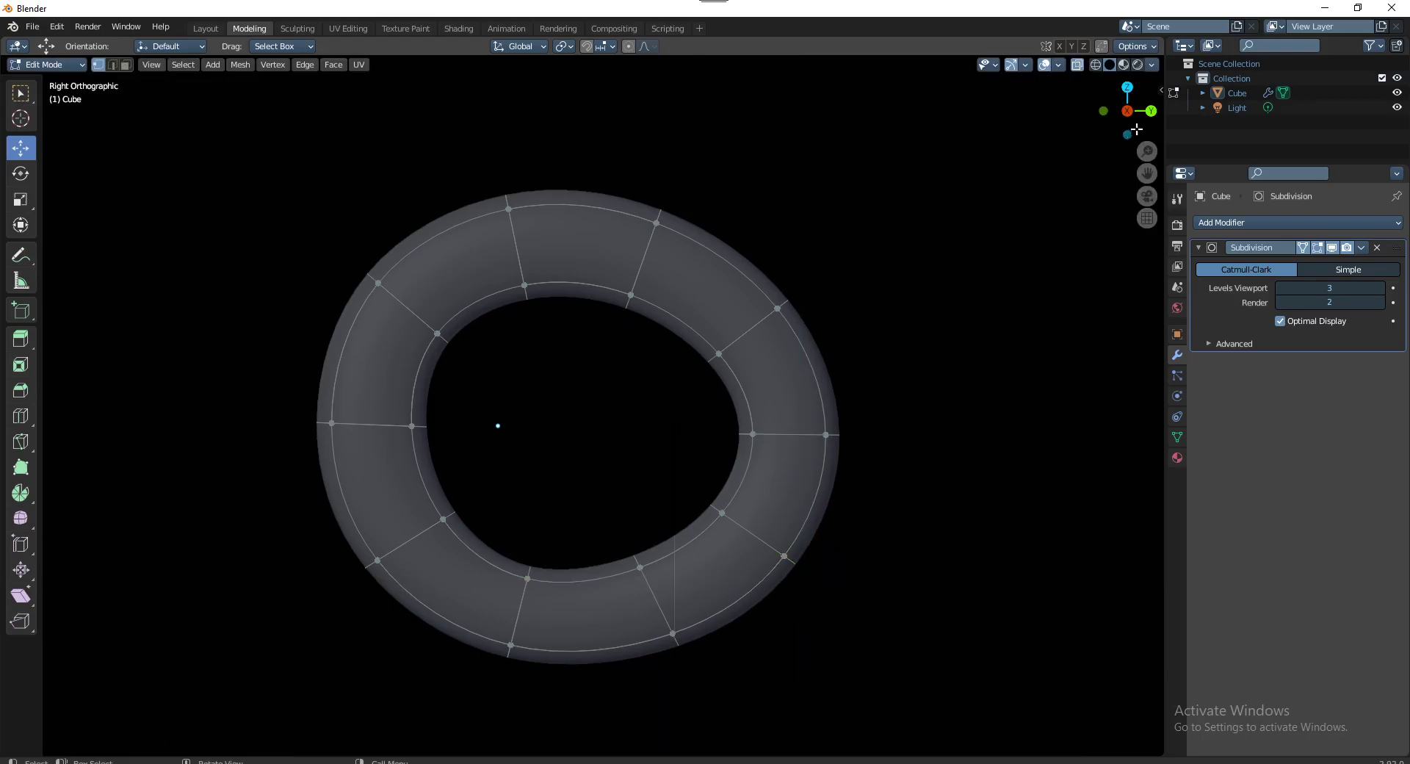
click(1155, 66)
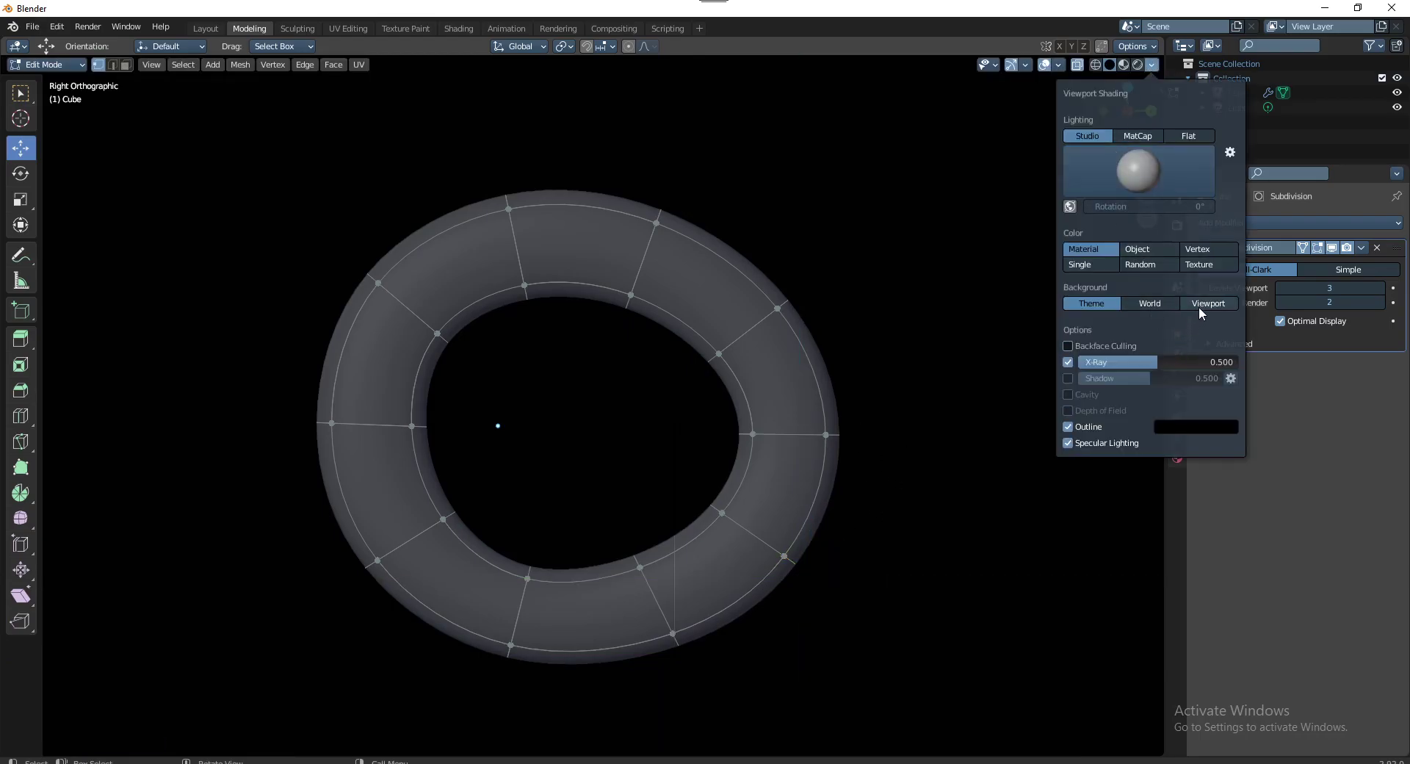
Set the viewport background to a custom Viewport grey with value 0.878, then undo the last mesh tweaks
click(1168, 305)
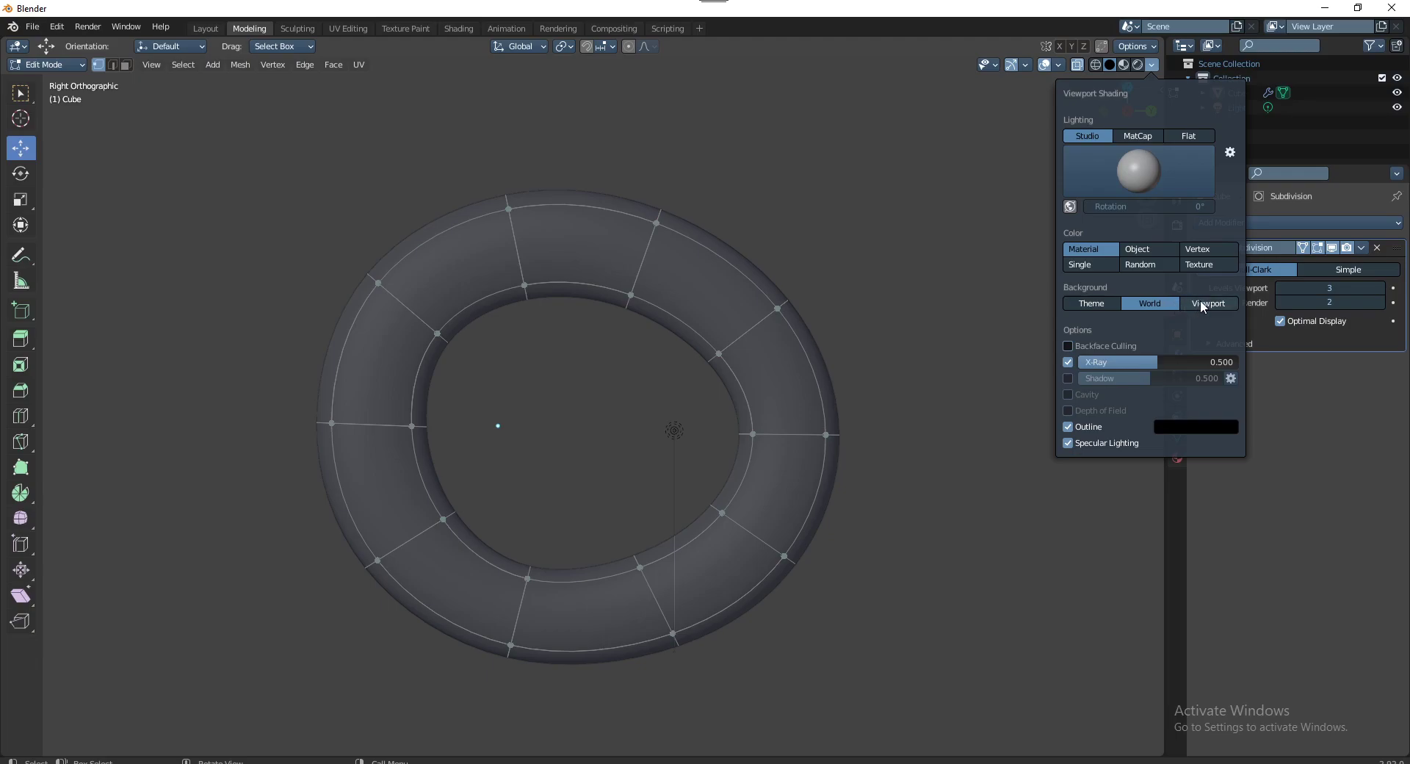
click(1202, 303)
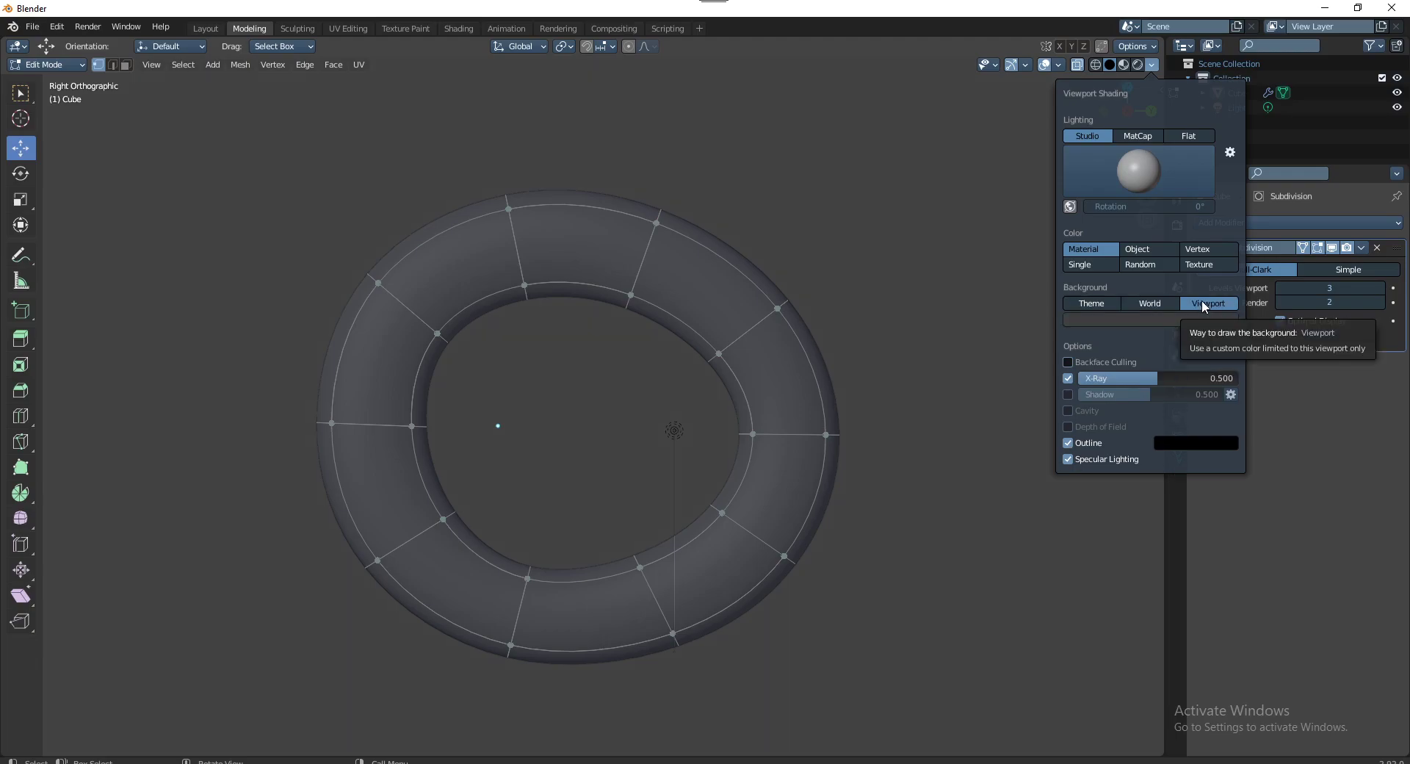
click(1181, 318)
drag(1194, 226, 1191, 132)
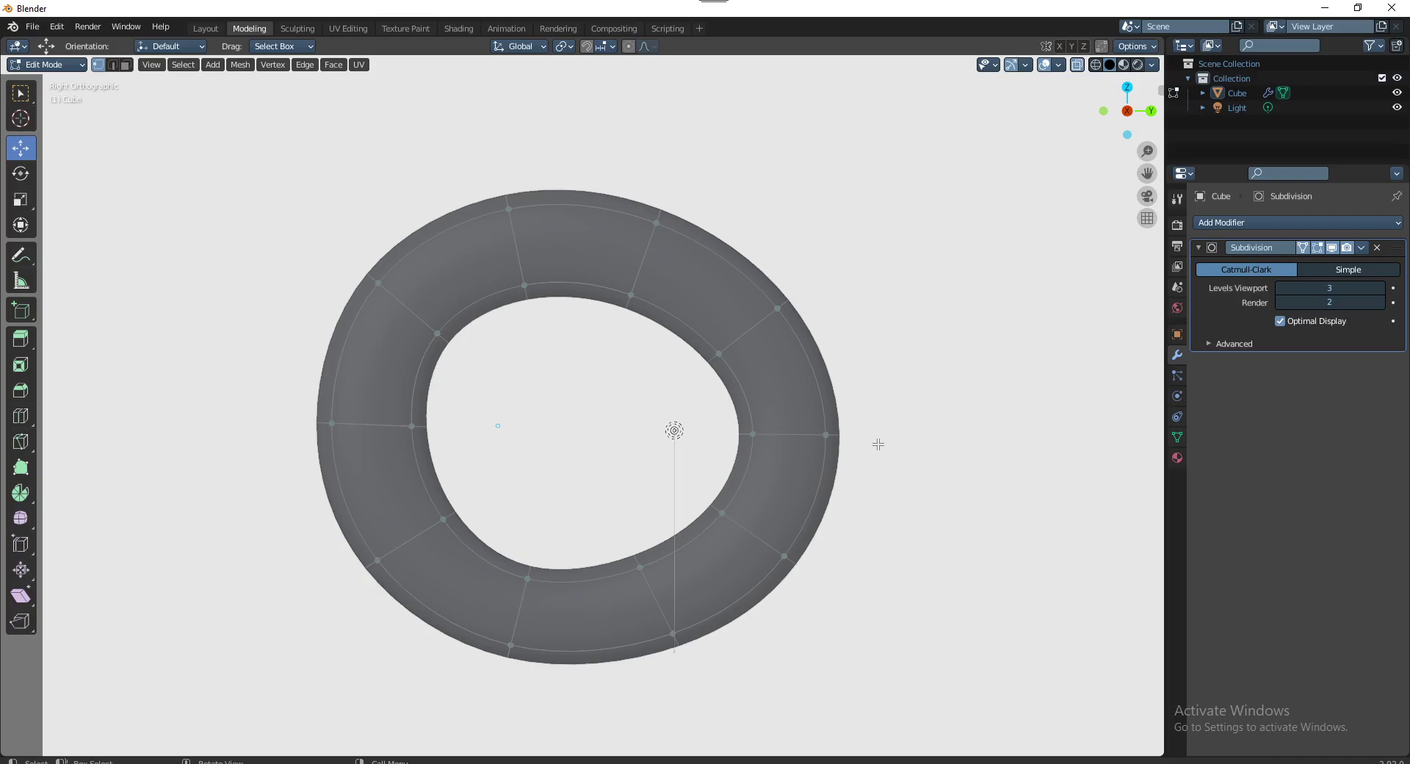
key(ctrl+z)
key(ctrl+z)
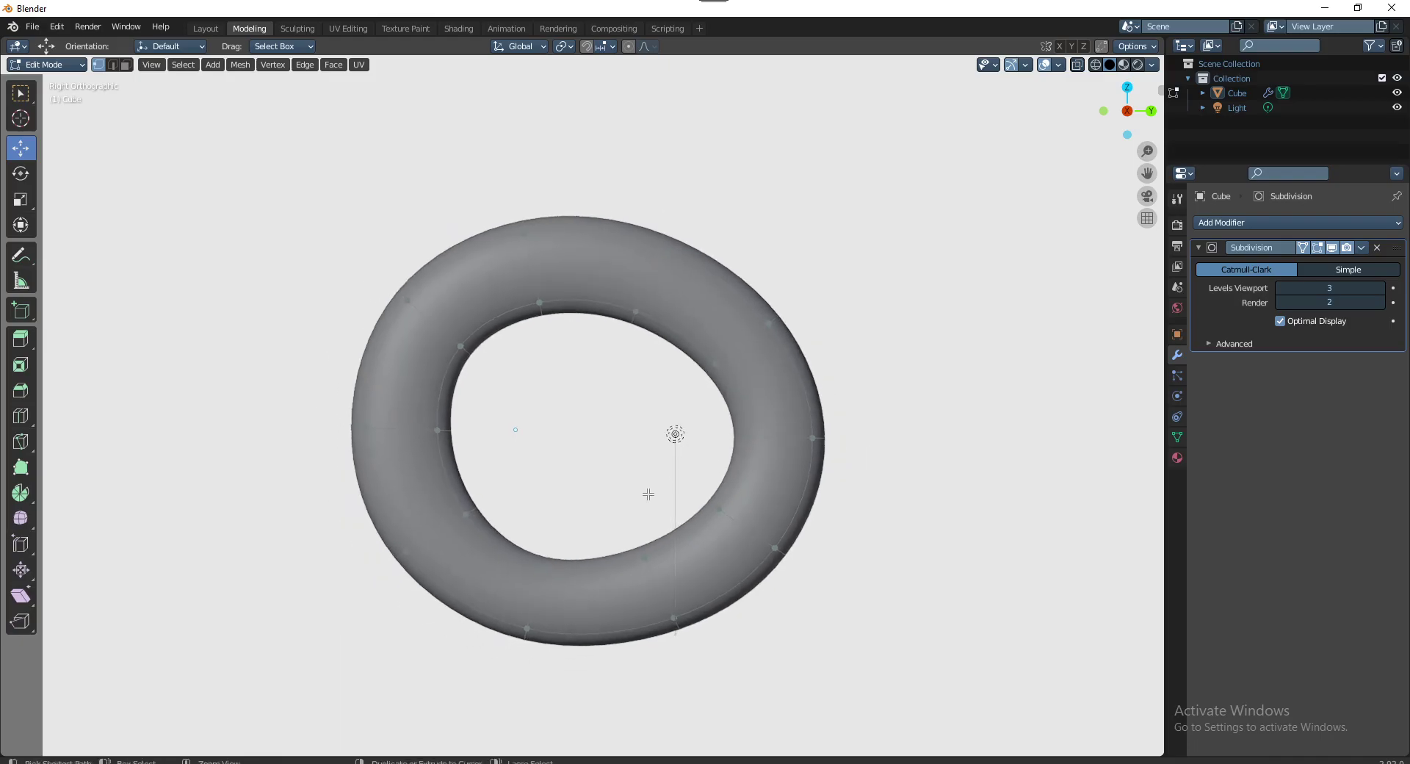
ctrl+middle_drag(648, 494, 614, 491)
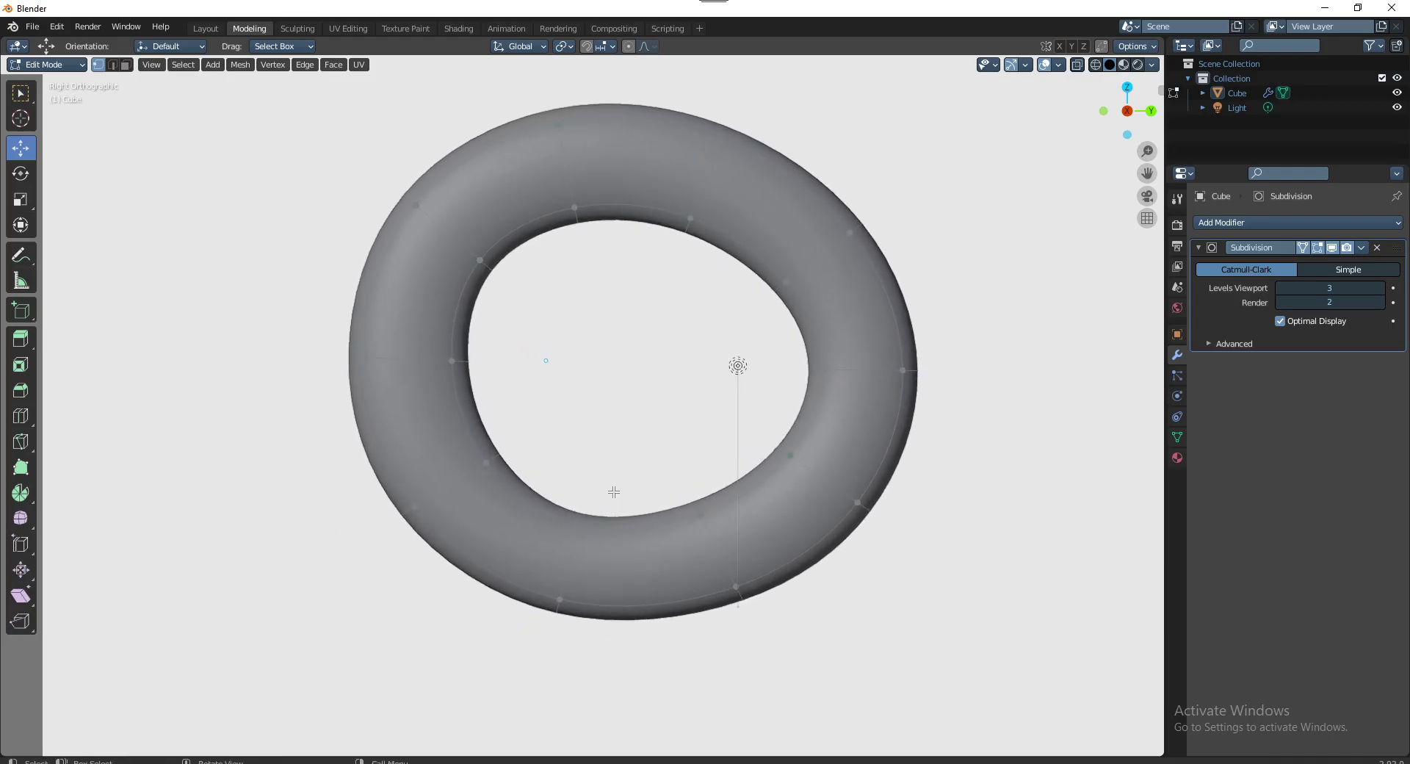
In edge mode, shift the ring's inner-bottom edge and lower-right rim slightly, by about 0.15 m and 0.11 m
key(2)
click(587, 510)
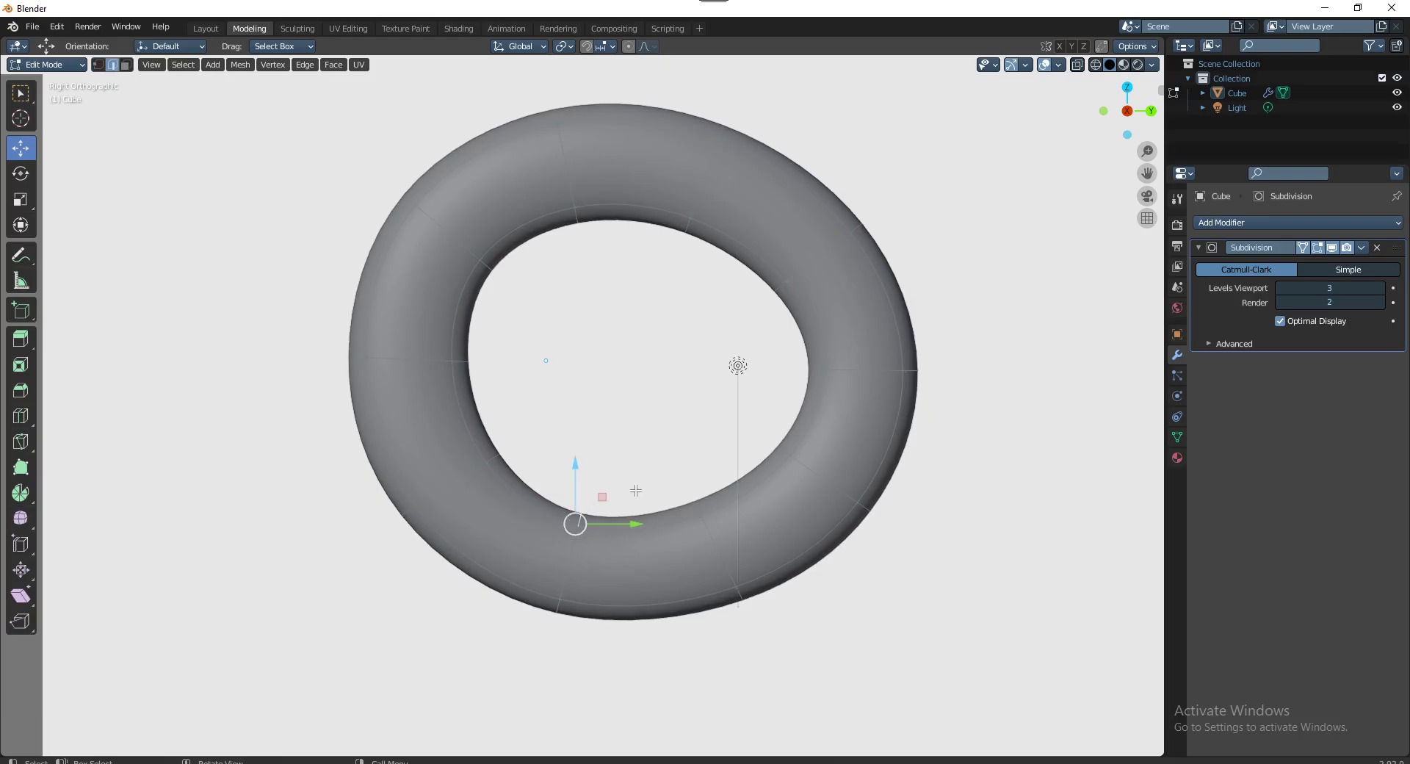
key(g)
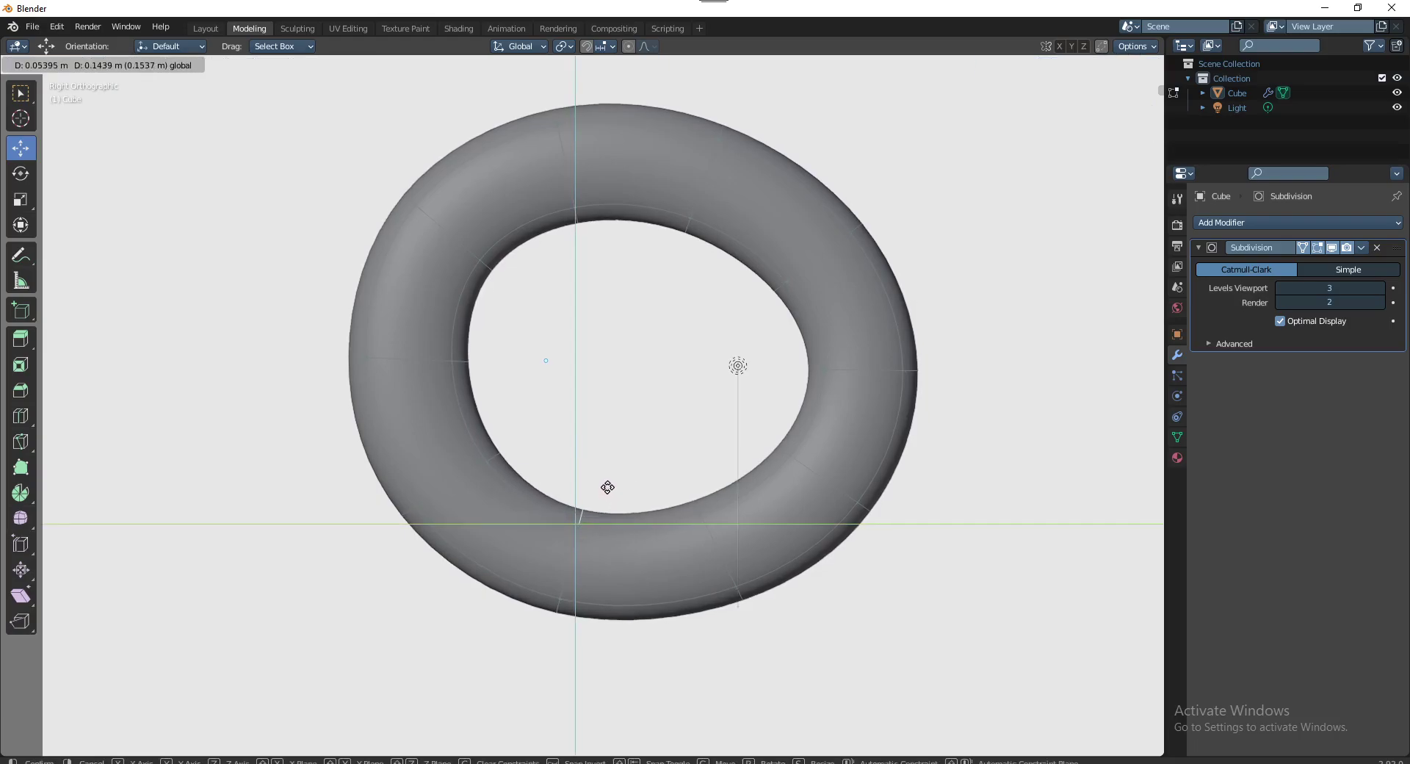
click(608, 485)
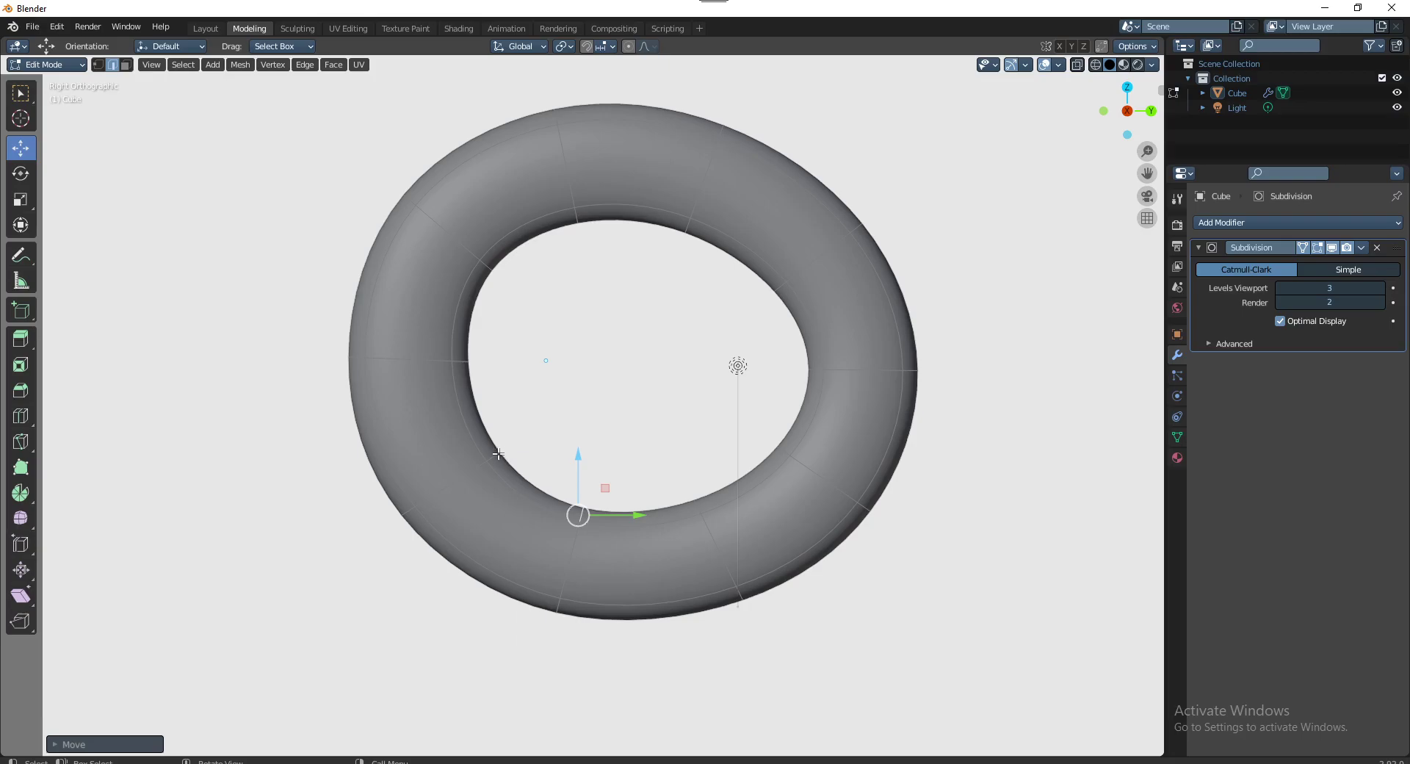
click(498, 454)
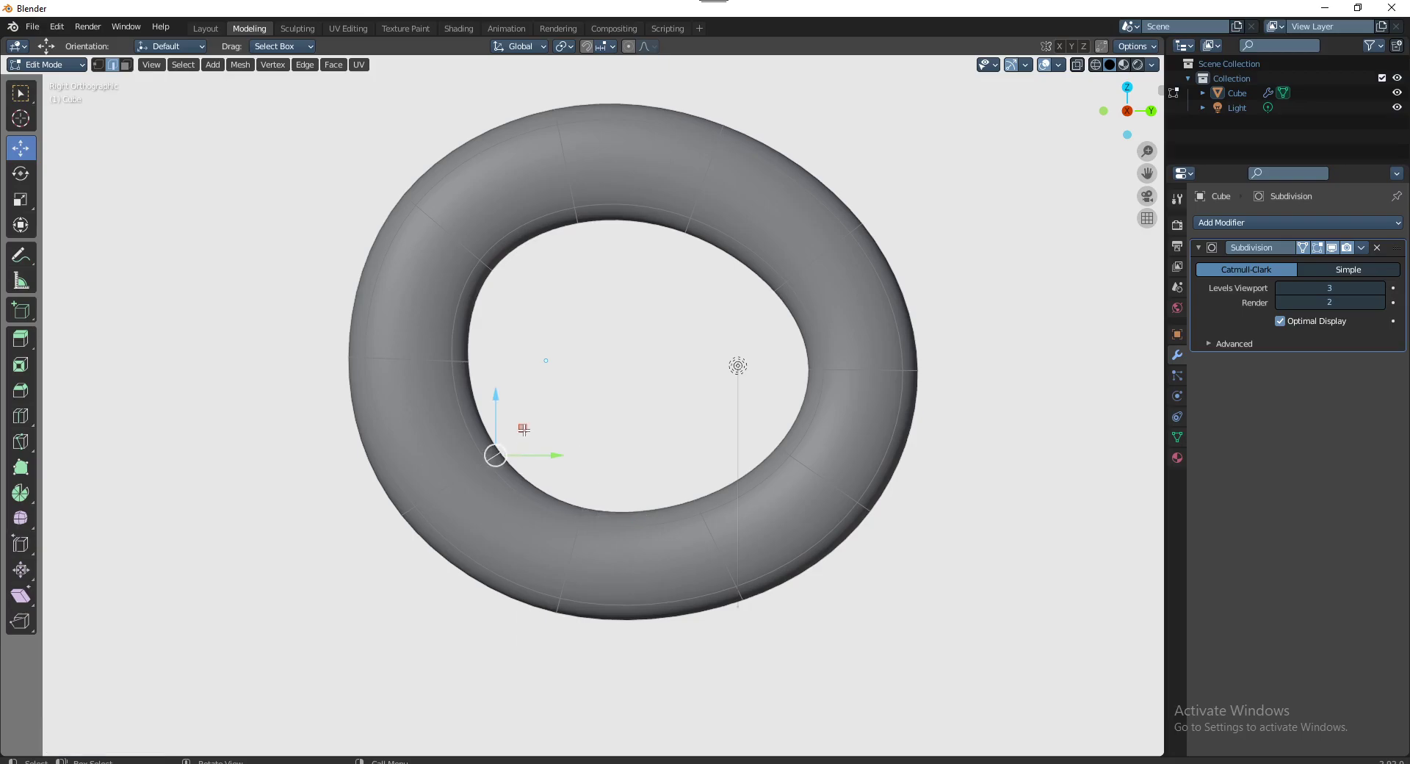
click(689, 497)
drag(727, 477, 732, 471)
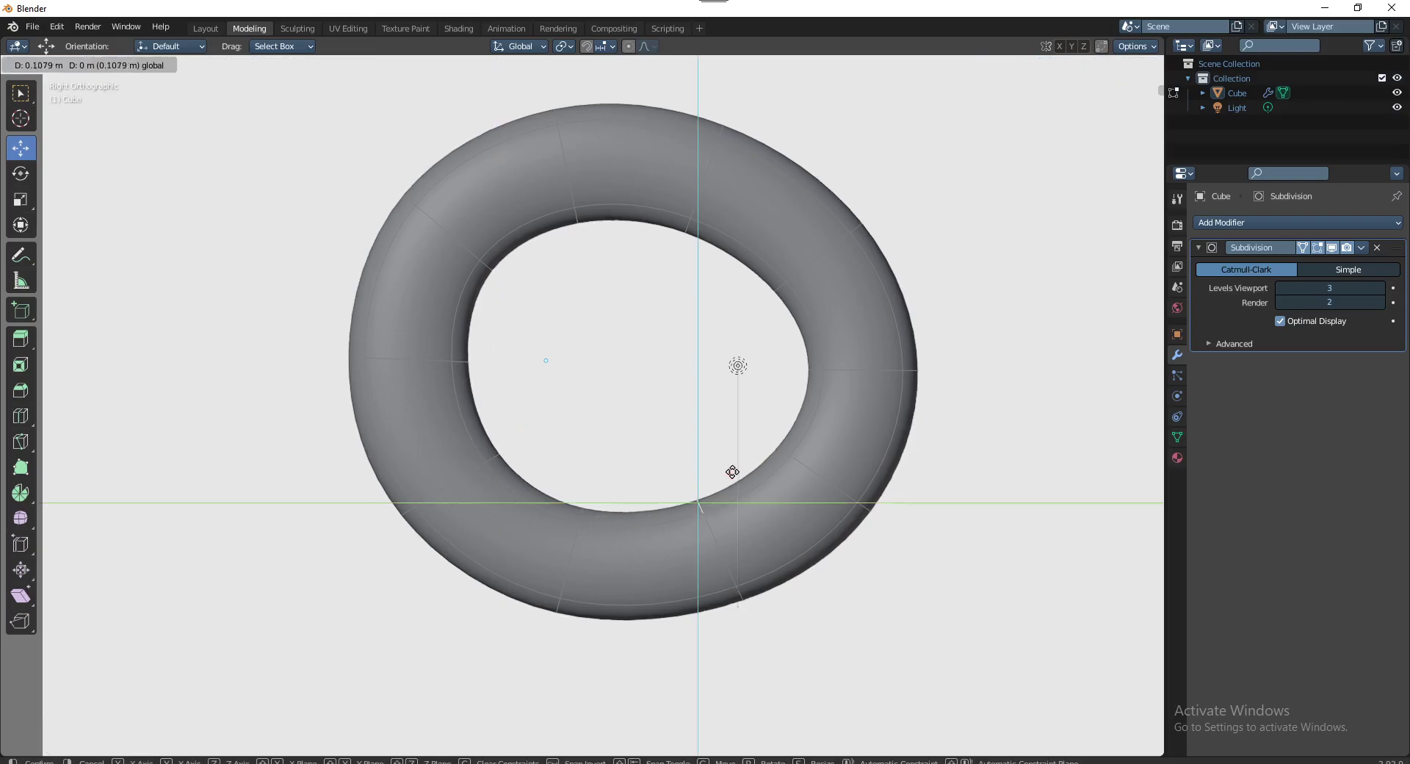
middle_drag(676, 456, 769, 435)
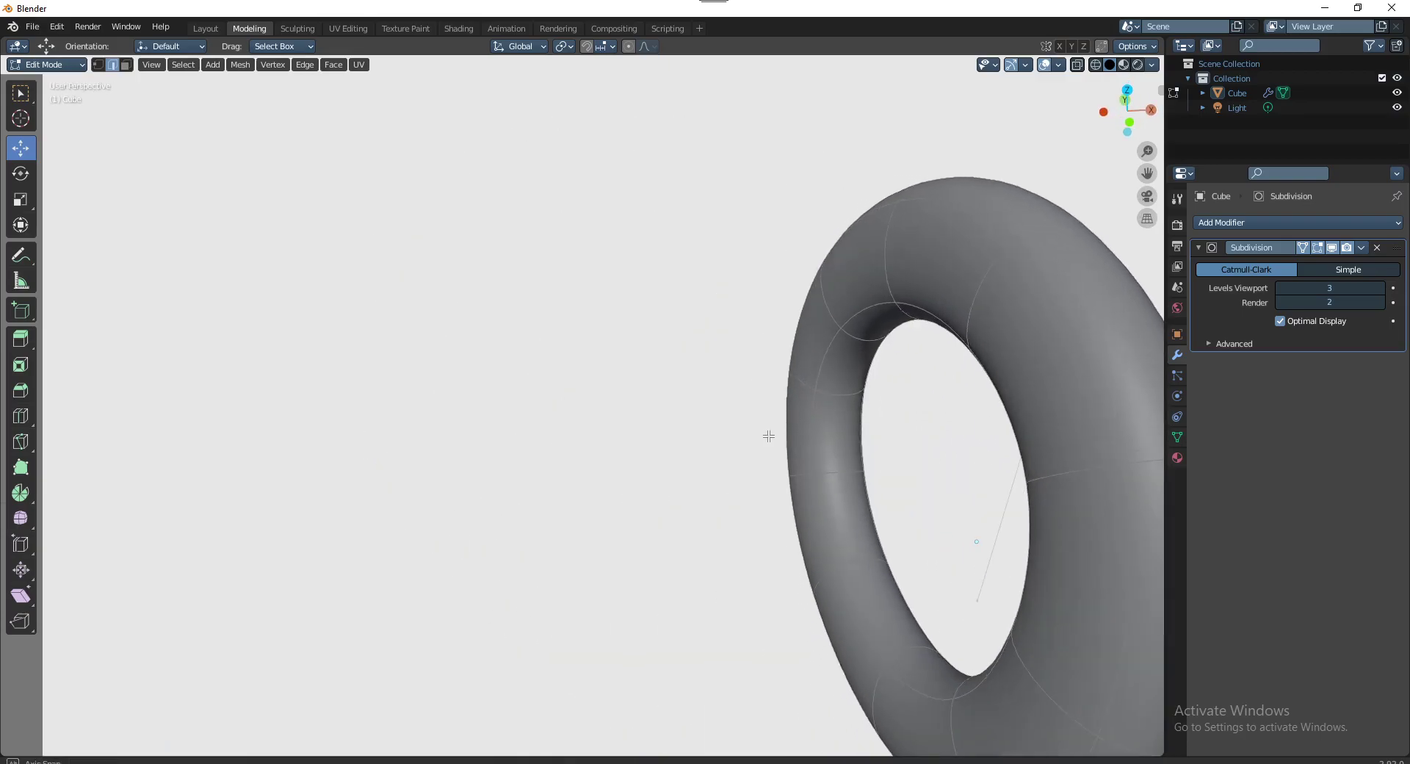
scroll(689, 400, down, 4)
mouse_move(688, 401)
middle_down()
mouse_move(750, 426)
mouse_move(723, 412)
middle_up()
click(698, 397)
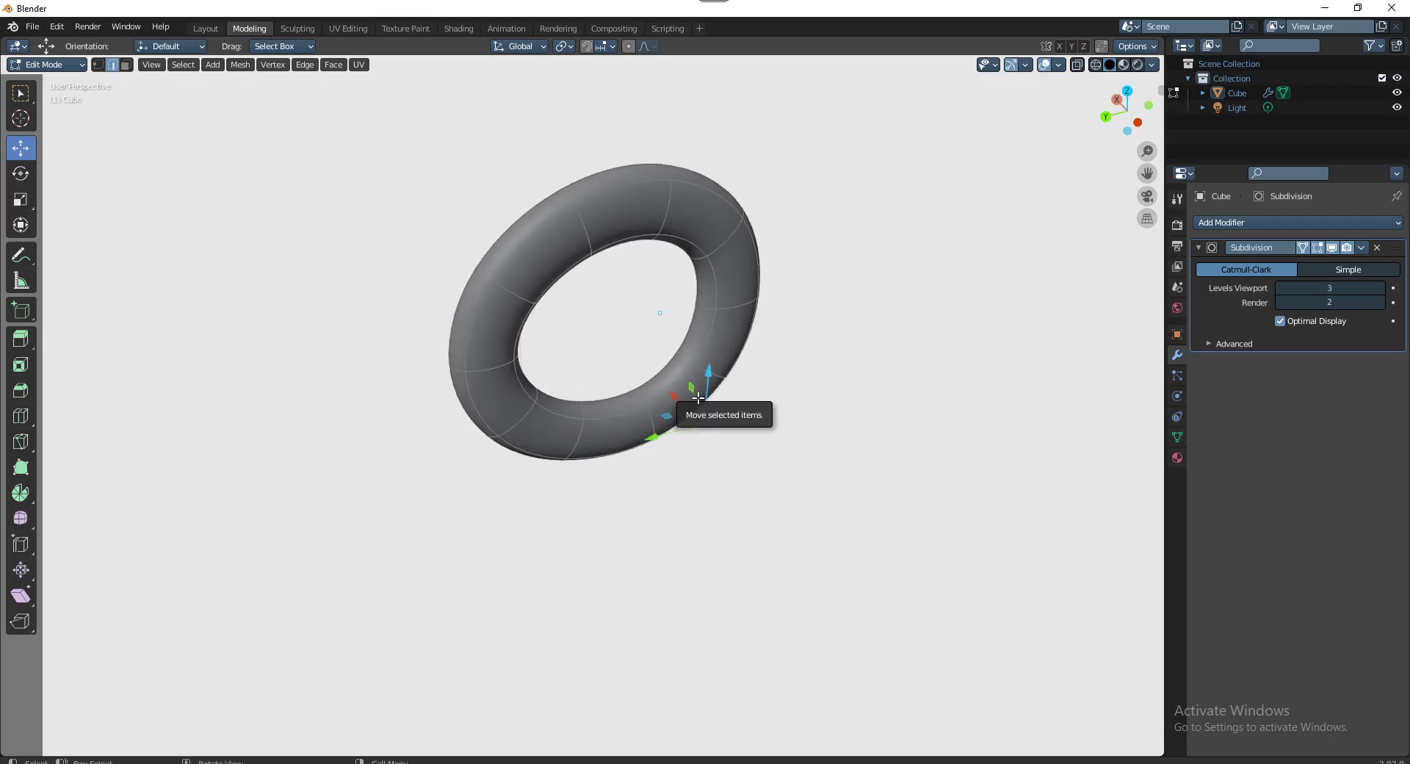
Clear the selection, switch to face mode, and select a face on the torus's outer side
key(a)
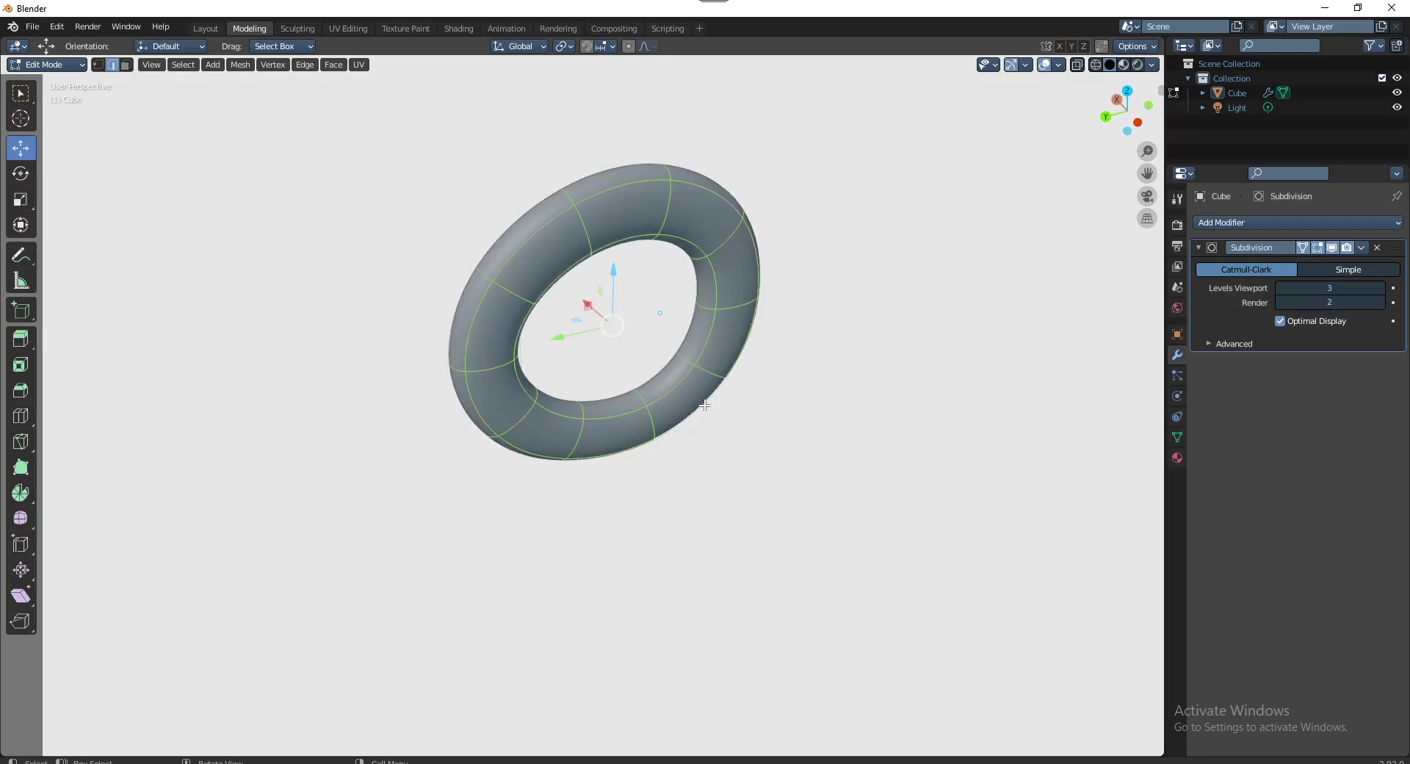
key(alt+a)
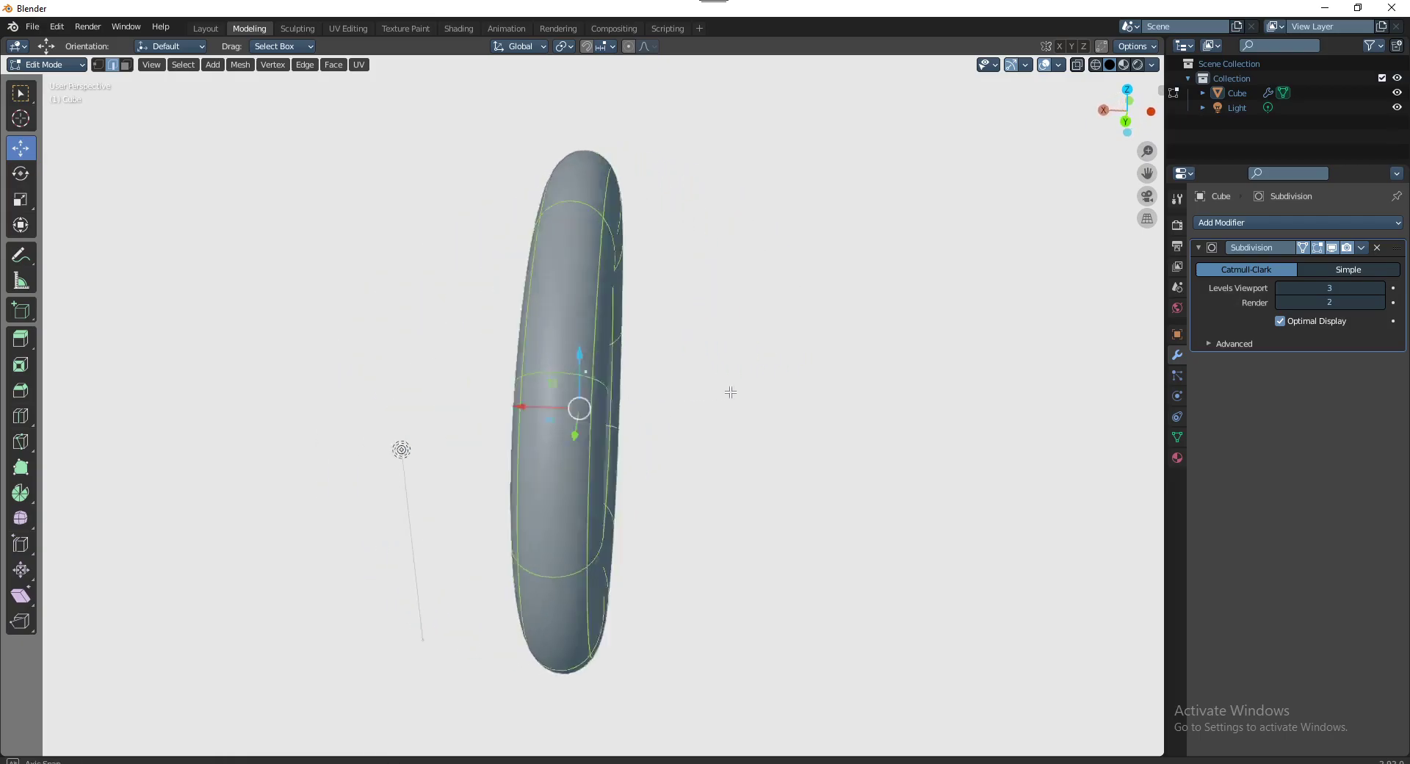
mouse_move(673, 397)
middle_down()
mouse_move(826, 381)
mouse_move(804, 462)
mouse_move(828, 428)
mouse_move(720, 383)
mouse_move(579, 421)
mouse_move(800, 432)
mouse_move(601, 425)
middle_up()
key(3)
click(749, 405)
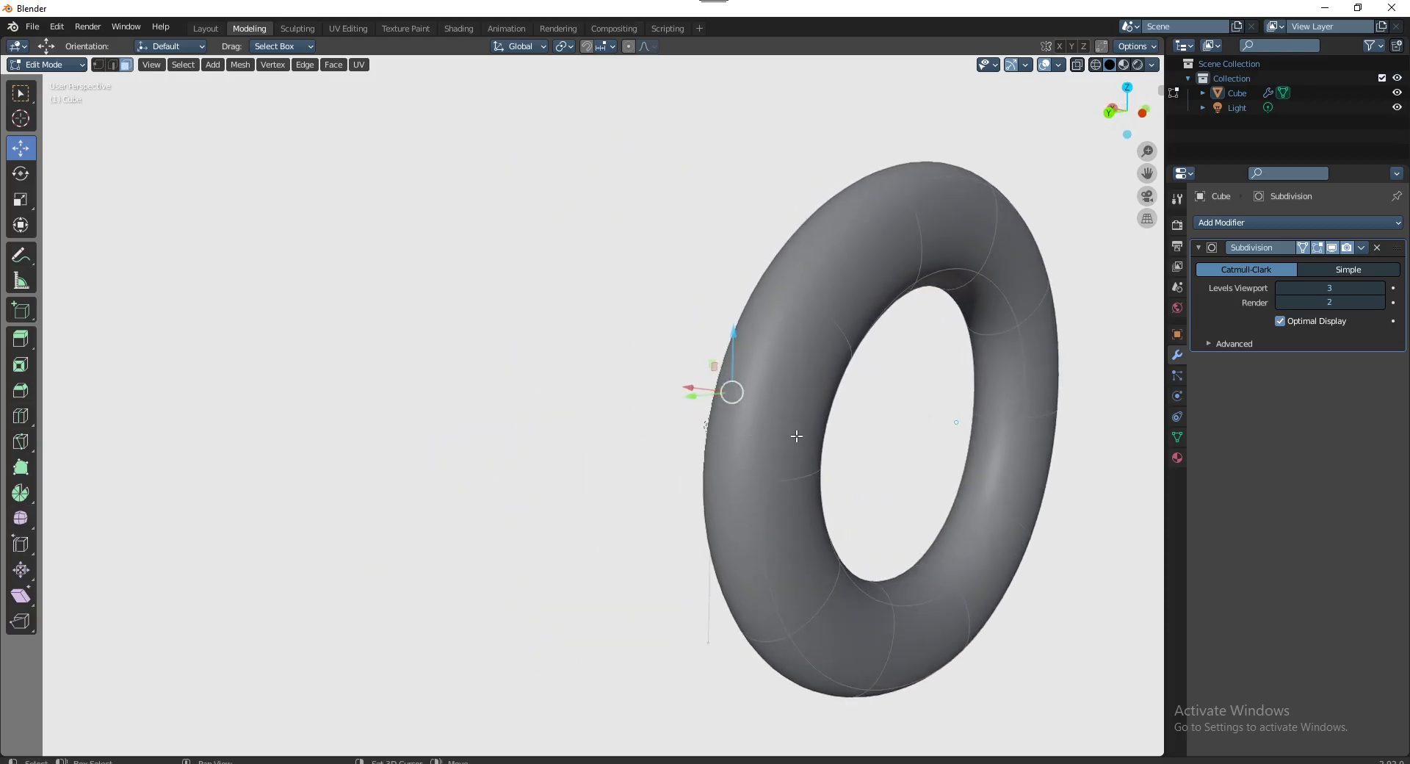
mouse_move(796, 431)
middle_down()
mouse_move(778, 441)
mouse_move(784, 455)
mouse_move(855, 442)
middle_up()
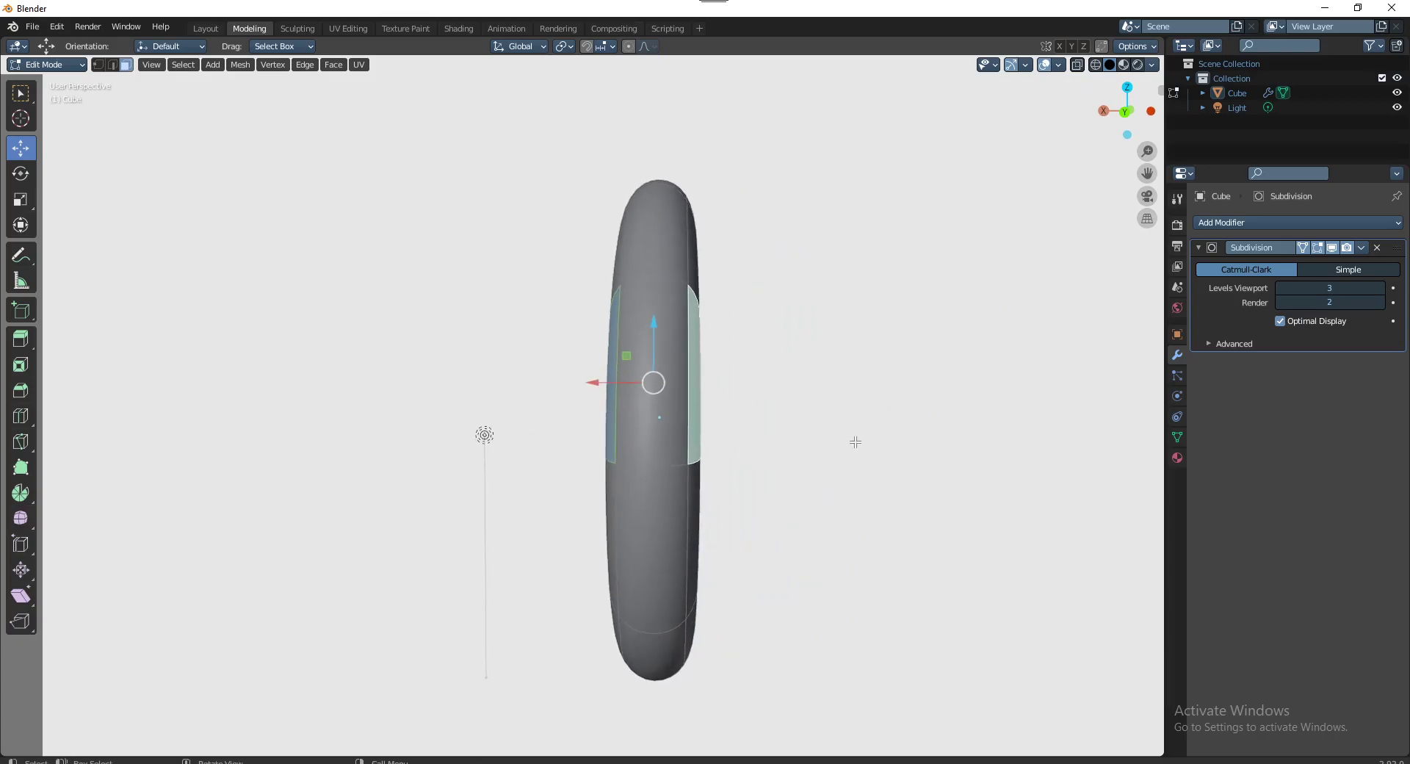
Extrude the outer face and scale it about 1.66 times, hiding the subdivision in edit mode
key(e)
click(986, 412)
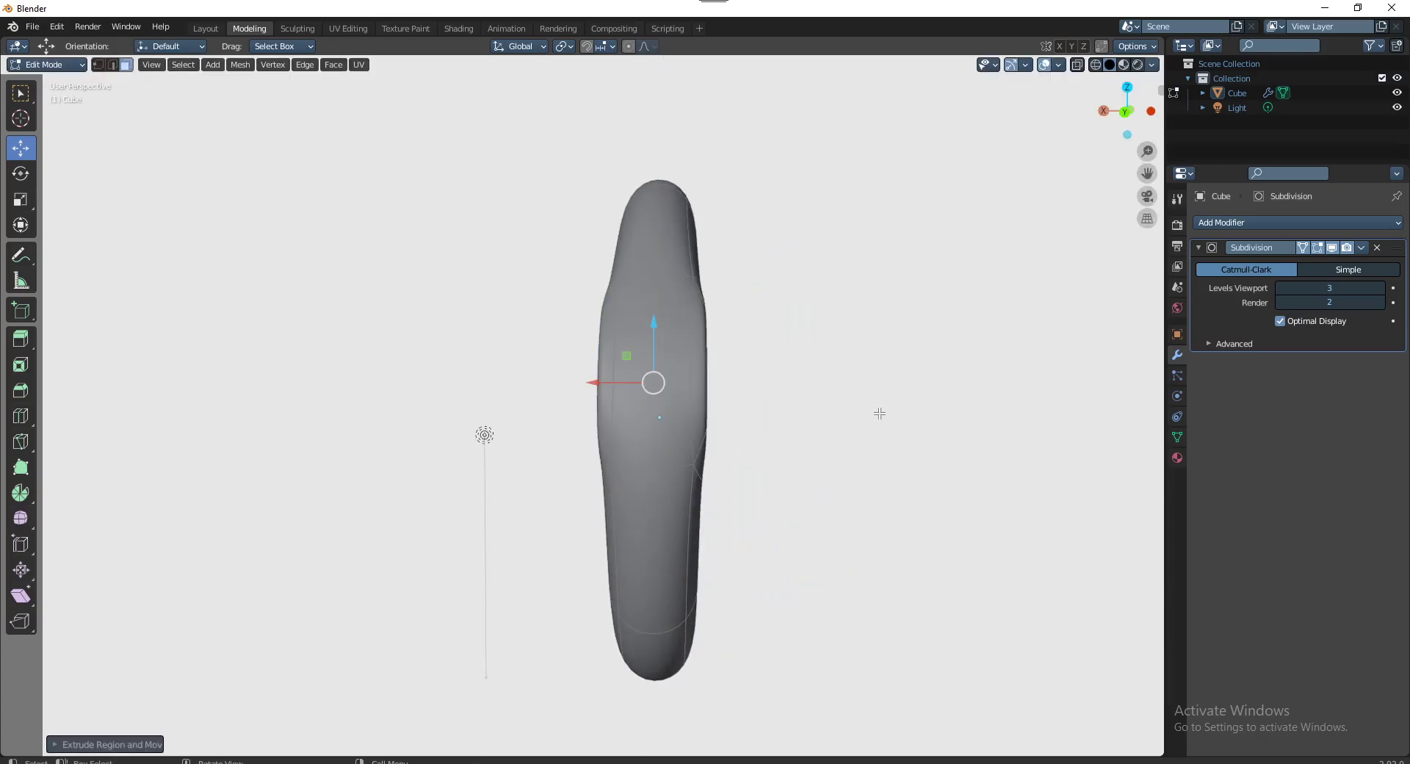
key(shift+space)
key(s)
drag(573, 383, 549, 383)
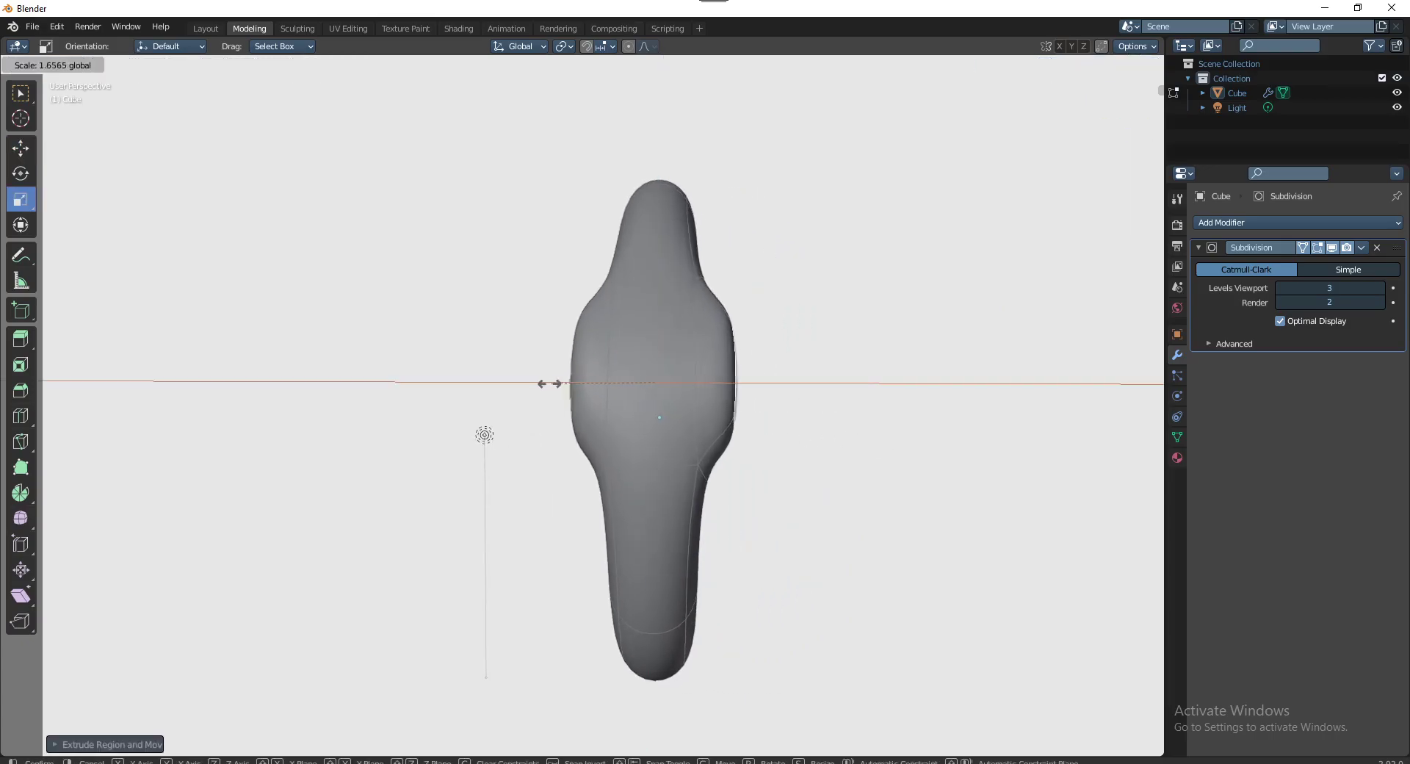
click(495, 382)
click(536, 402)
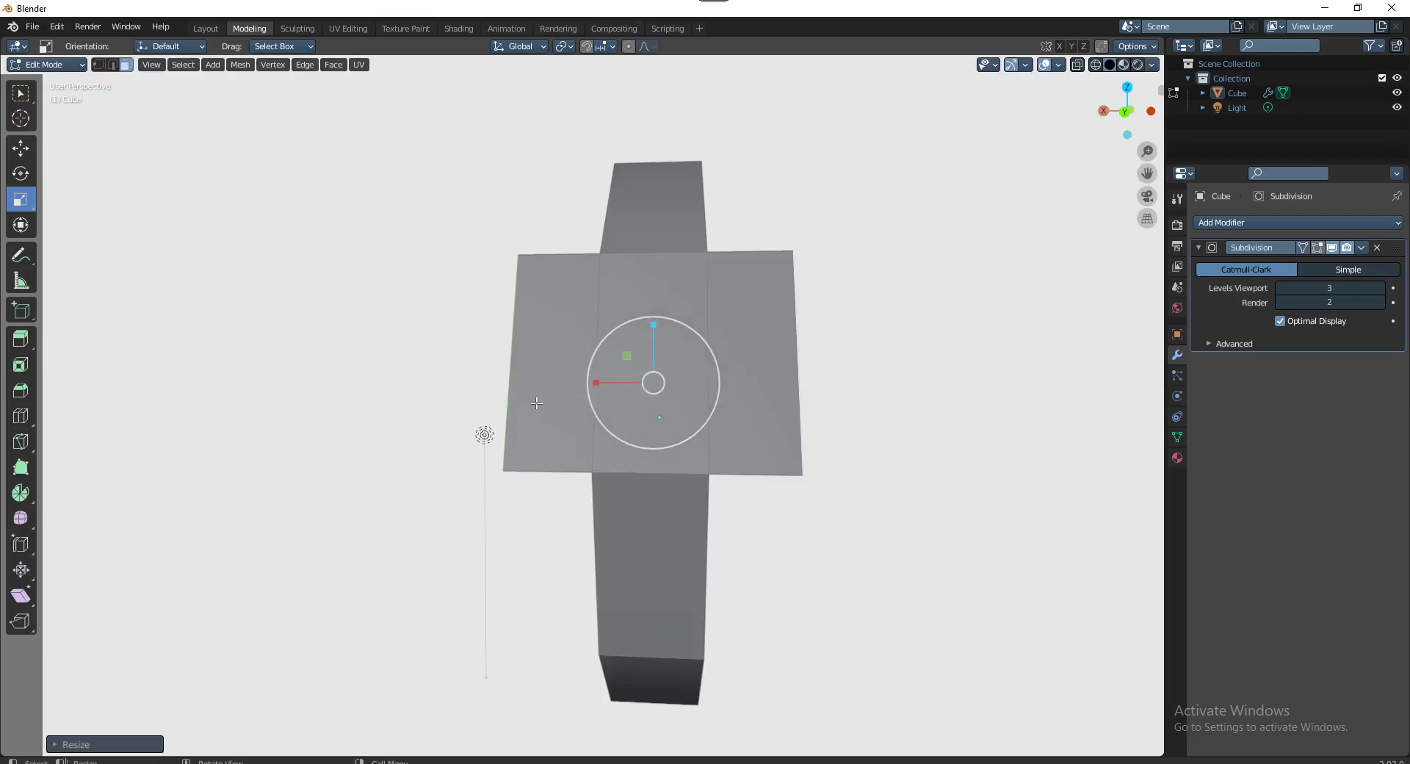
middle_drag(537, 403, 878, 421)
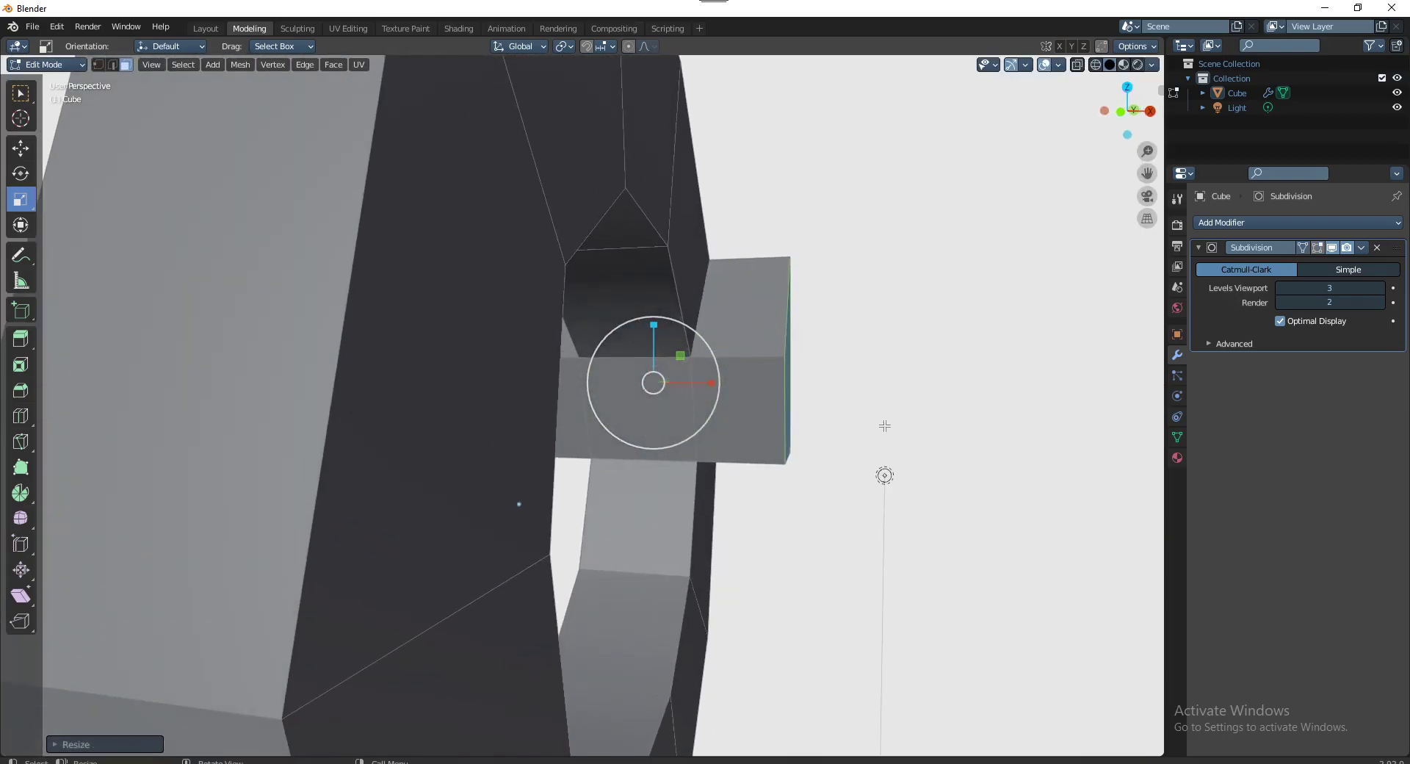
Extrude the side faces again, widen them along X, and switch to the four-way quad view
key(e)
key(s)
key(x)
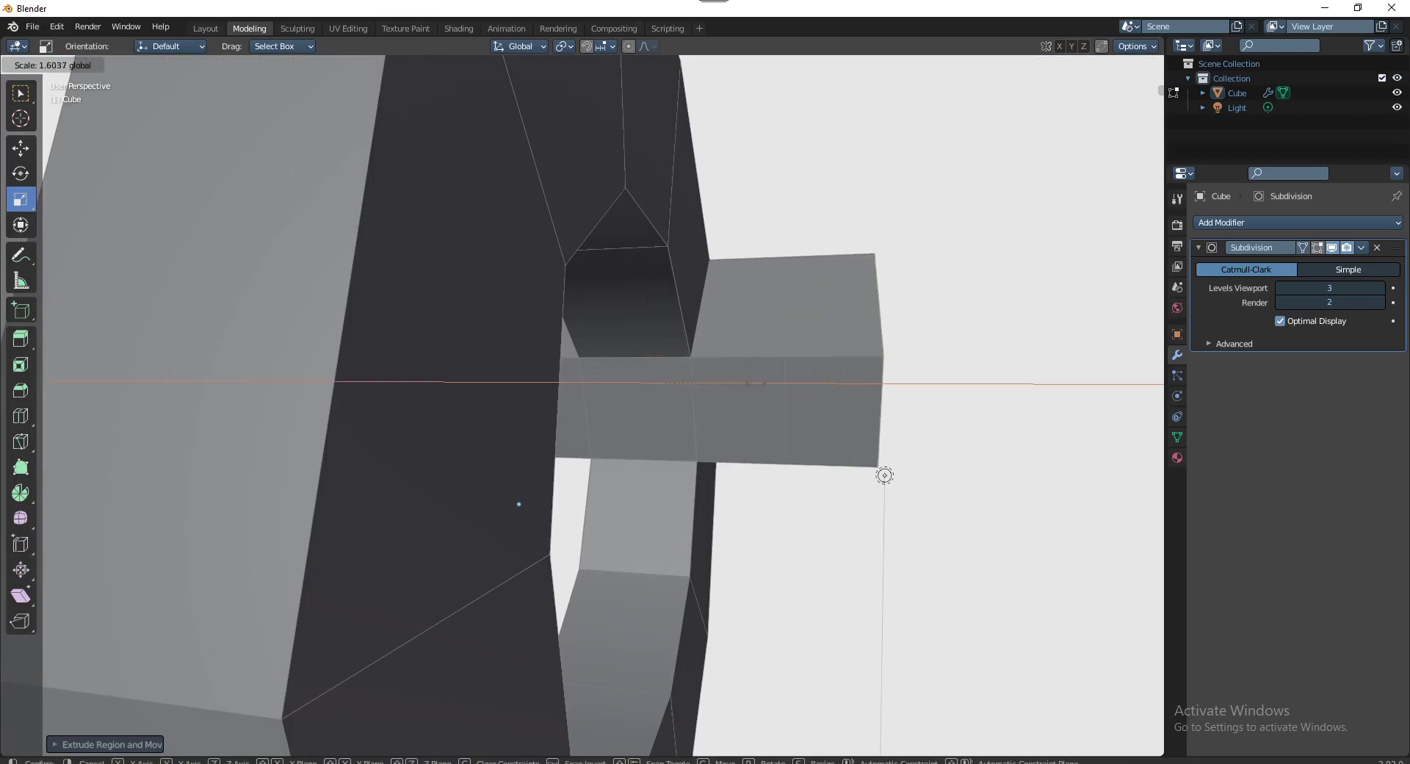
click(884, 475)
middle_drag(885, 475, 727, 425)
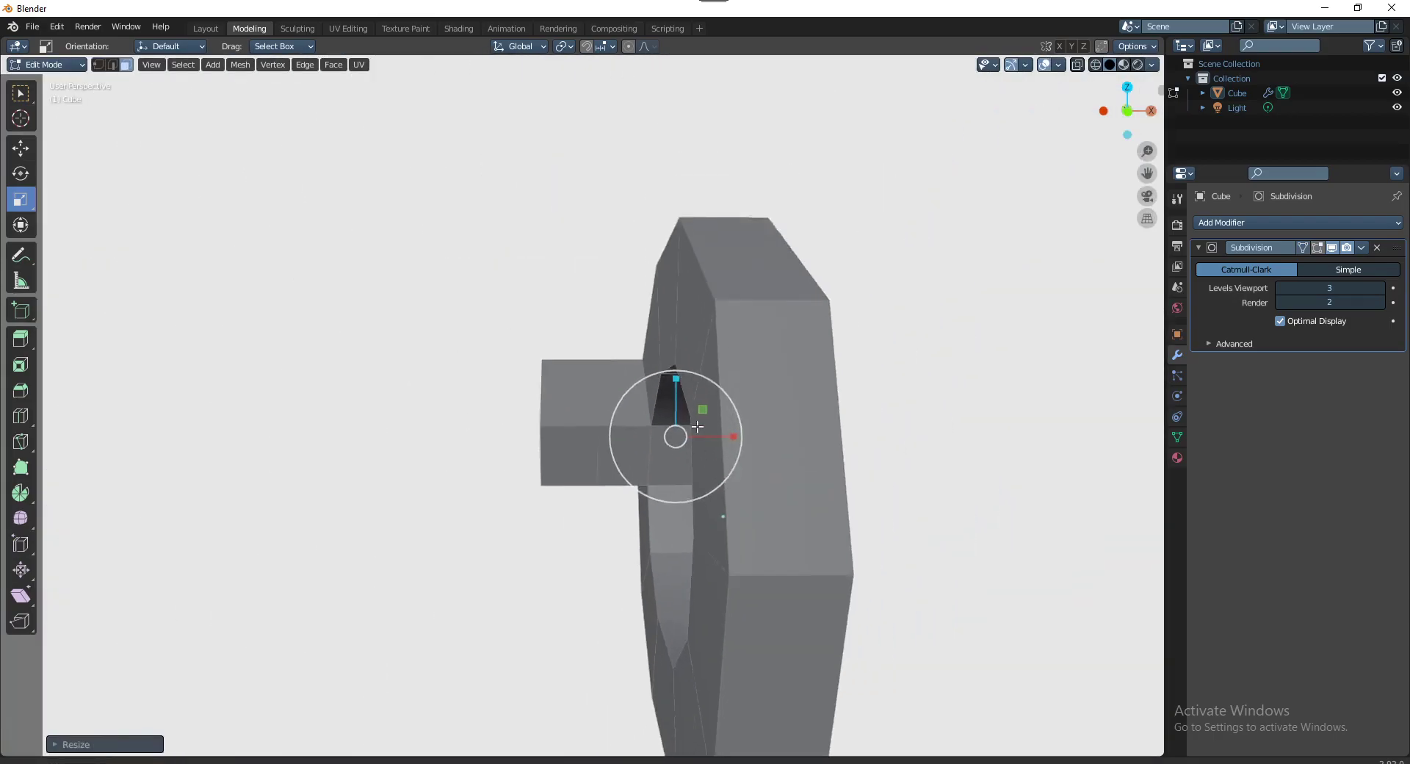
scroll(697, 426, down, 3)
middle_drag(774, 526, 665, 430)
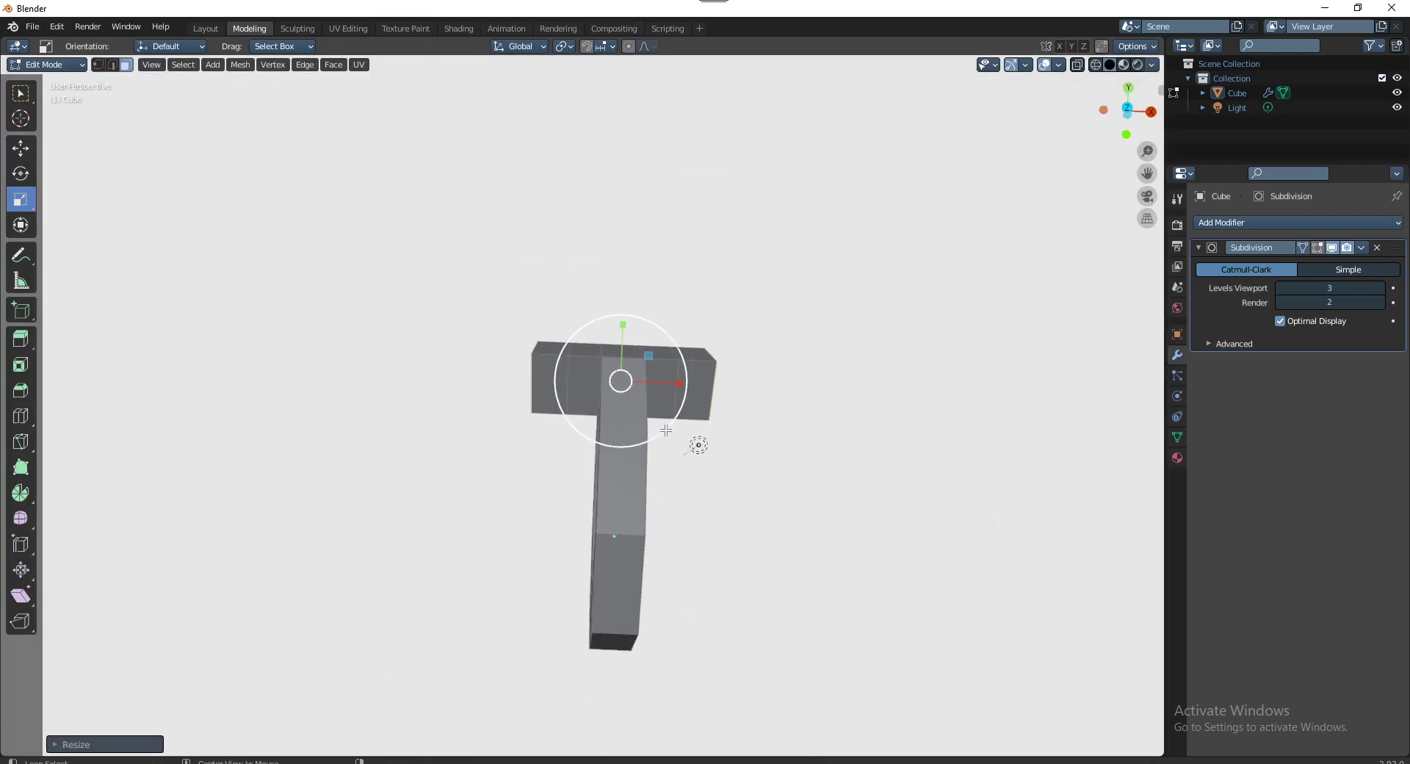
key(ctrl+alt+q)
scroll(448, 310, up, 4)
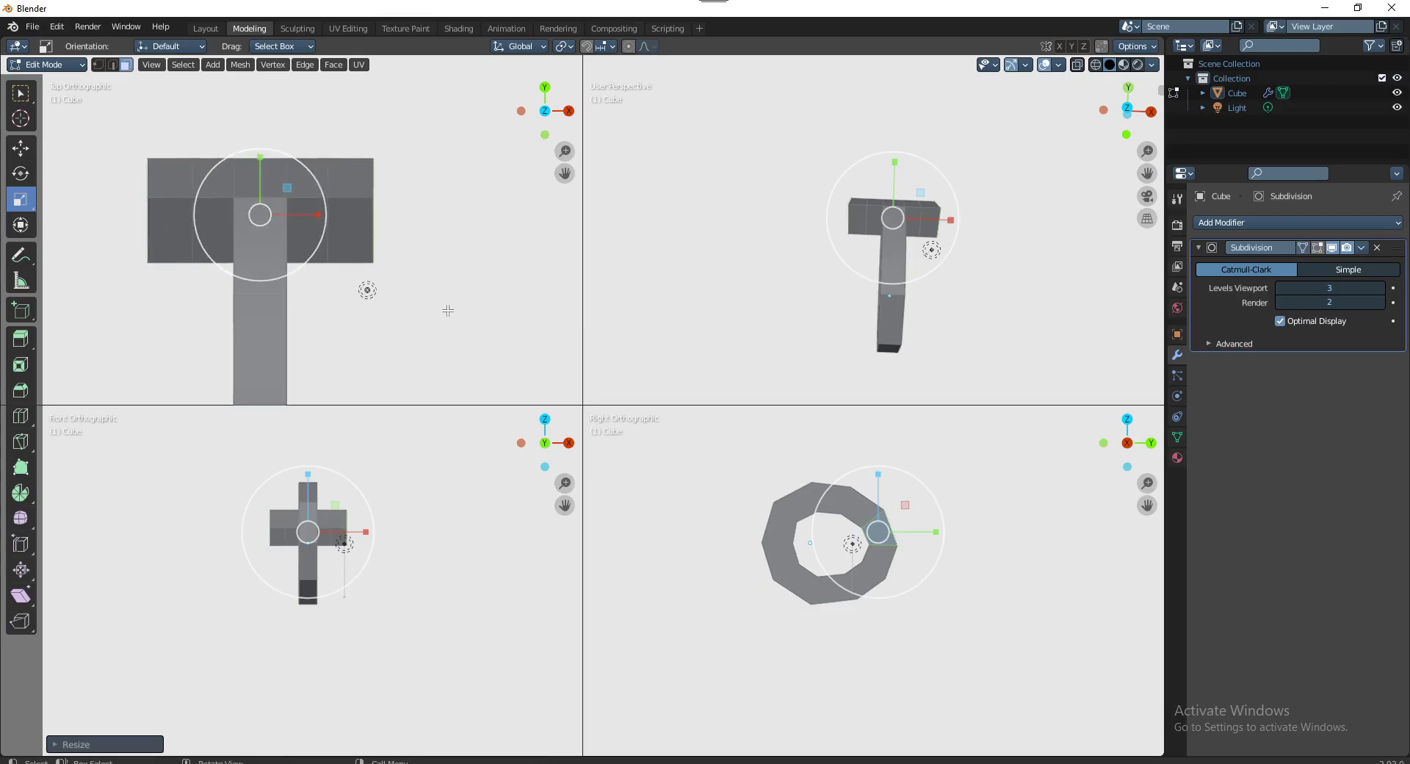
Extrude the crossbar's end faces and widen them along the X axis
key(e)
key(Escape)
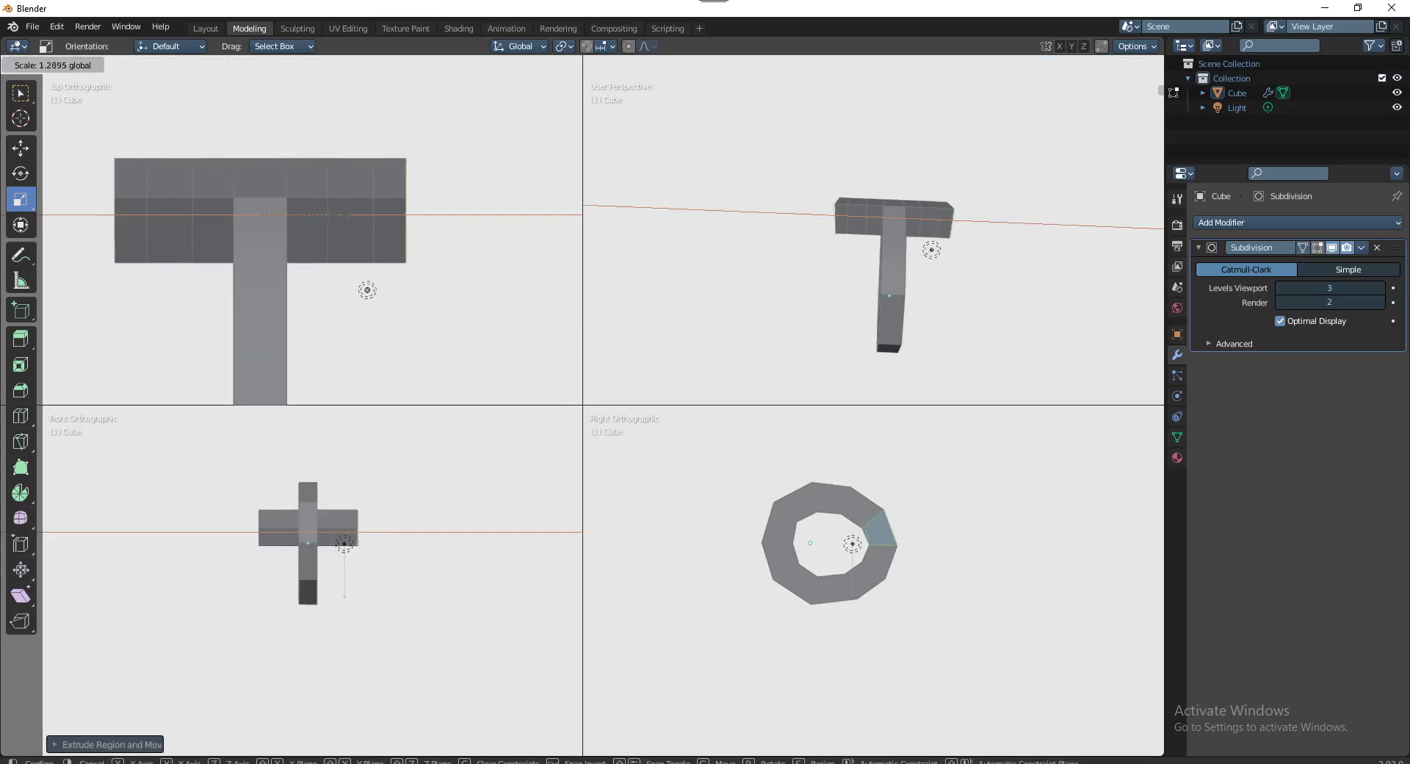
key(s)
key(x)
click(416, 308)
scroll(441, 326, down, 2)
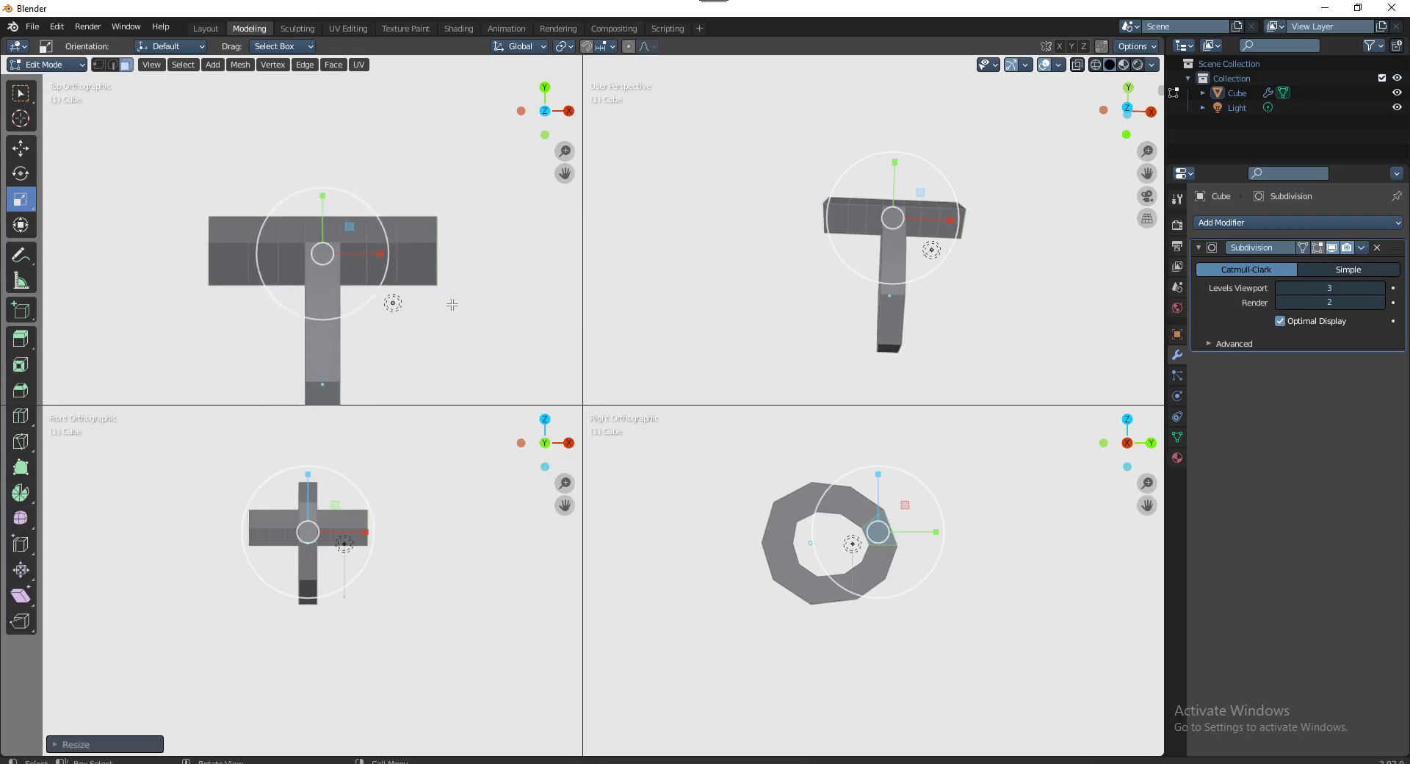
middle_drag(923, 253, 925, 254)
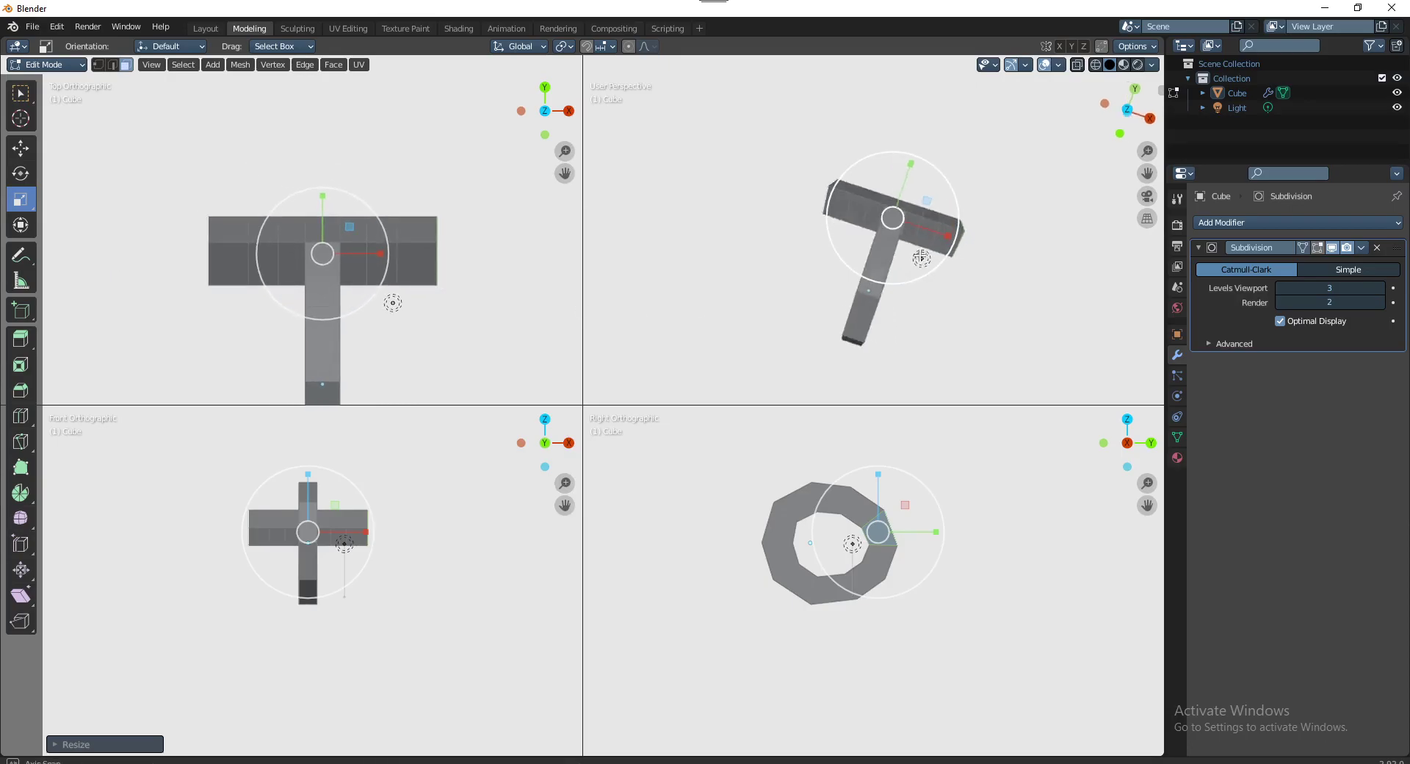
Return to a single perspective viewport and set the background back to the black Theme colour
key(ctrl+alt+q)
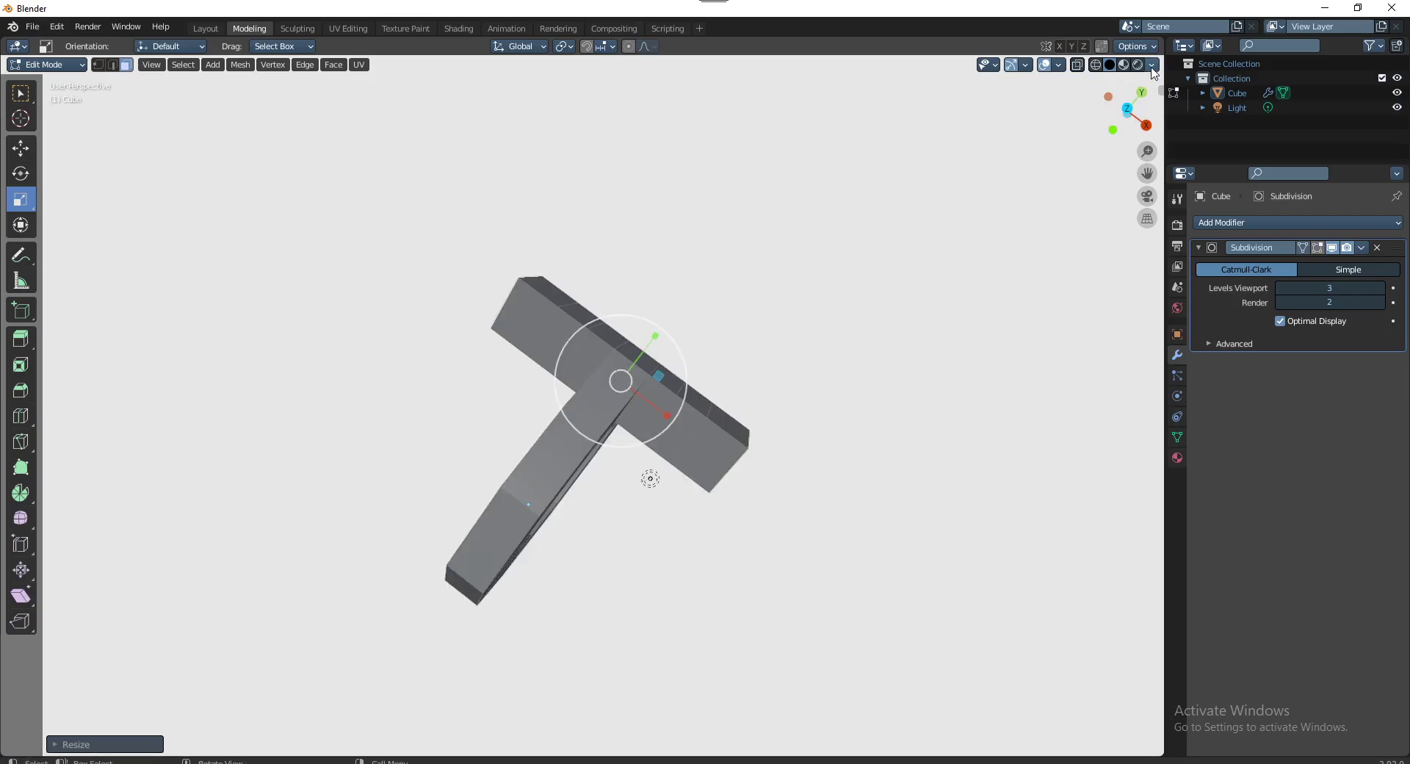
click(1152, 65)
click(1101, 303)
mouse_move(846, 385)
middle_down()
mouse_move(561, 259)
mouse_move(676, 410)
middle_up()
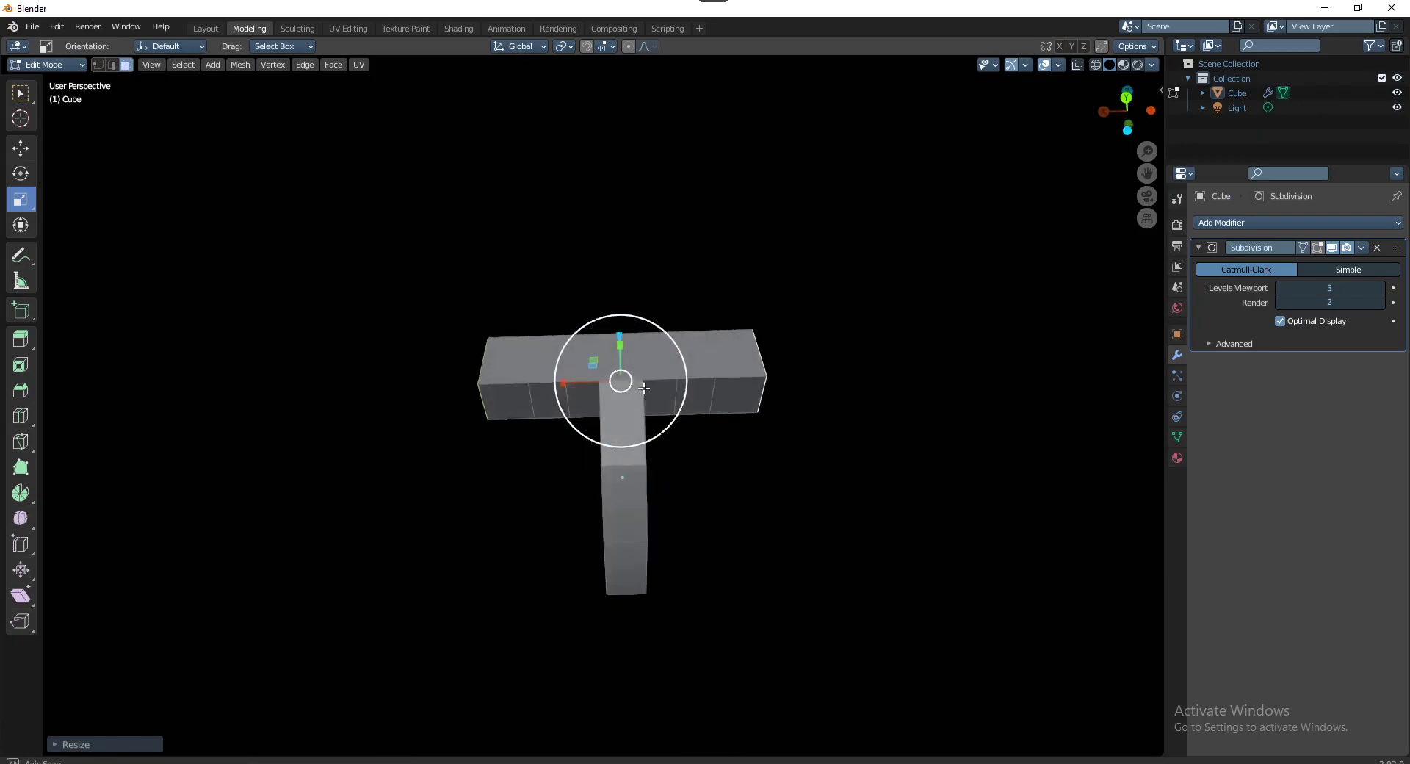
In Front view, with the Select Box tool active, add a vertical loop cut down the middle of the cross
key(KP_1)
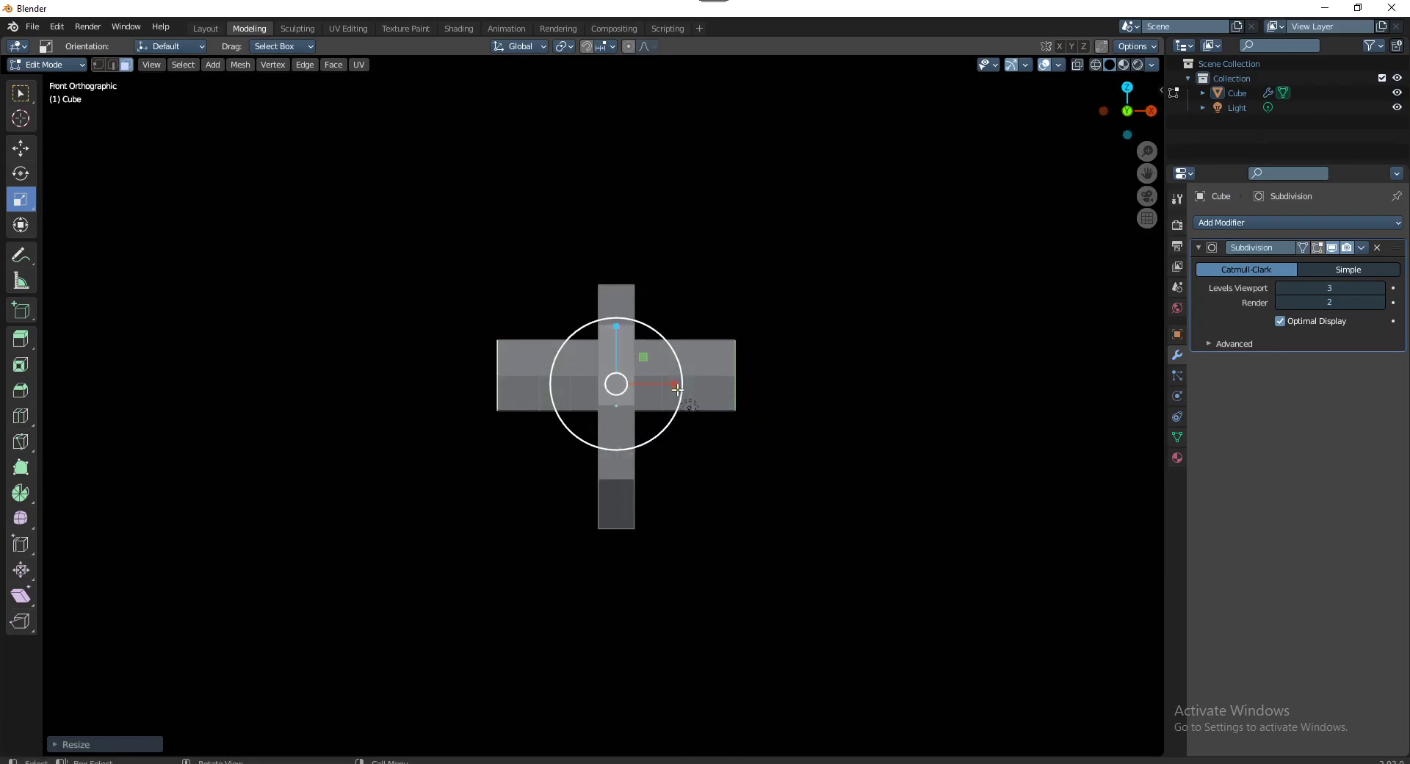
scroll(628, 351, up, 2)
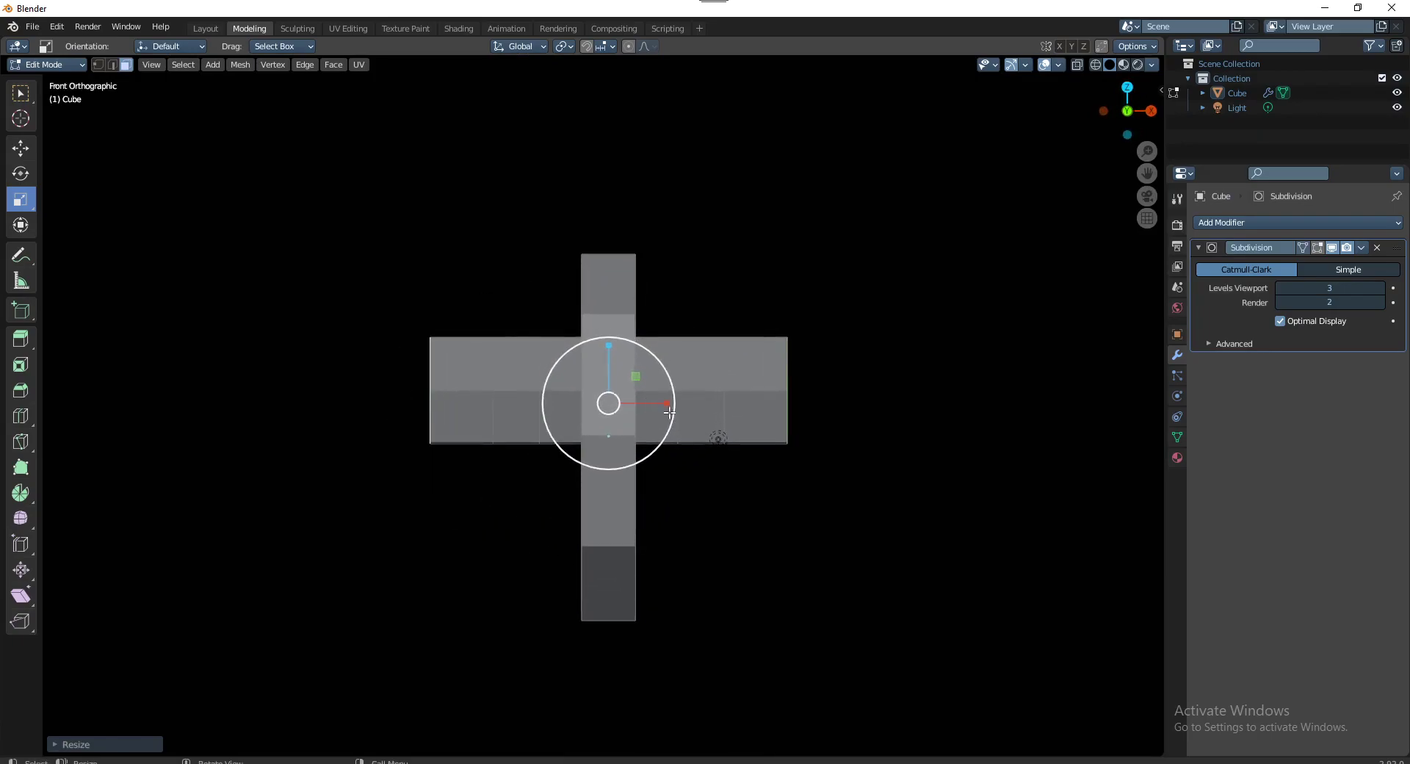
key(shift+space)
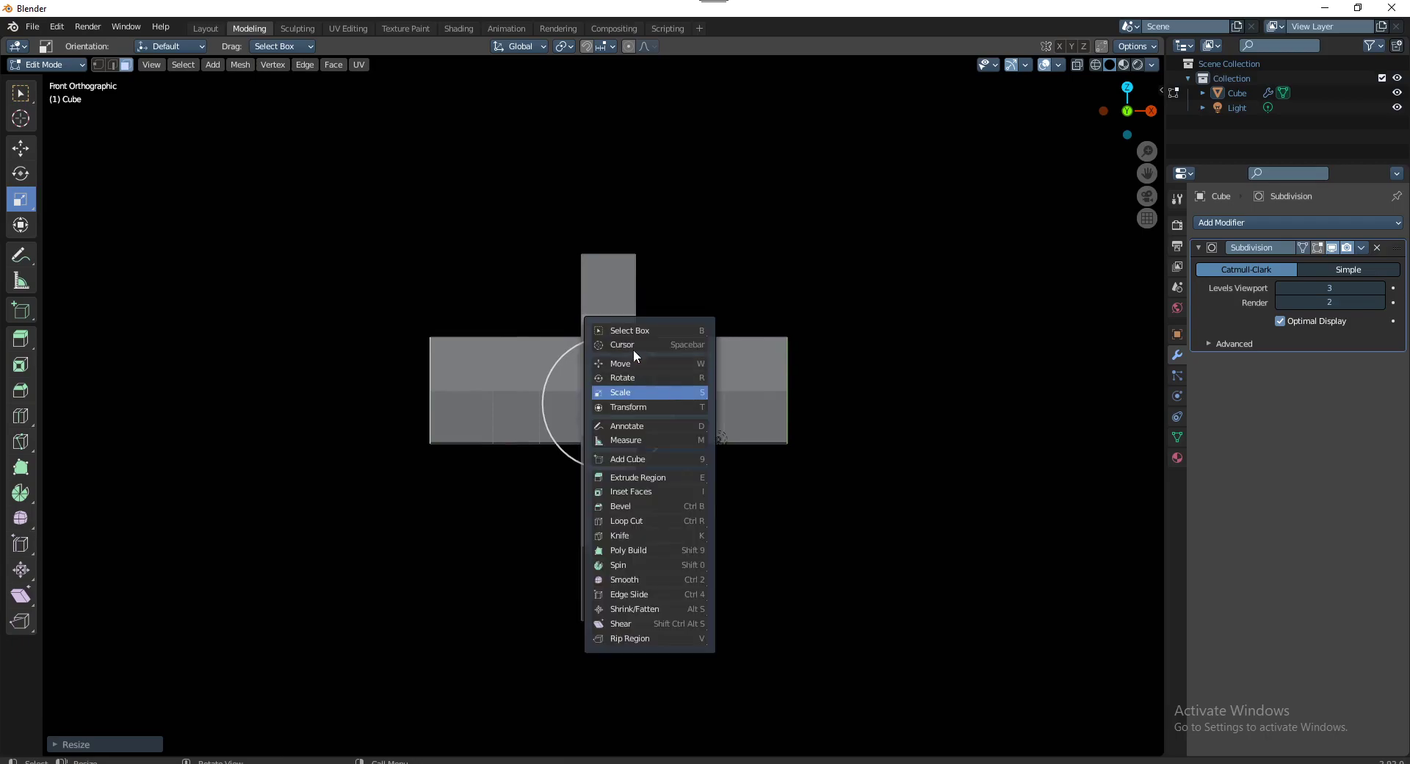
click(633, 332)
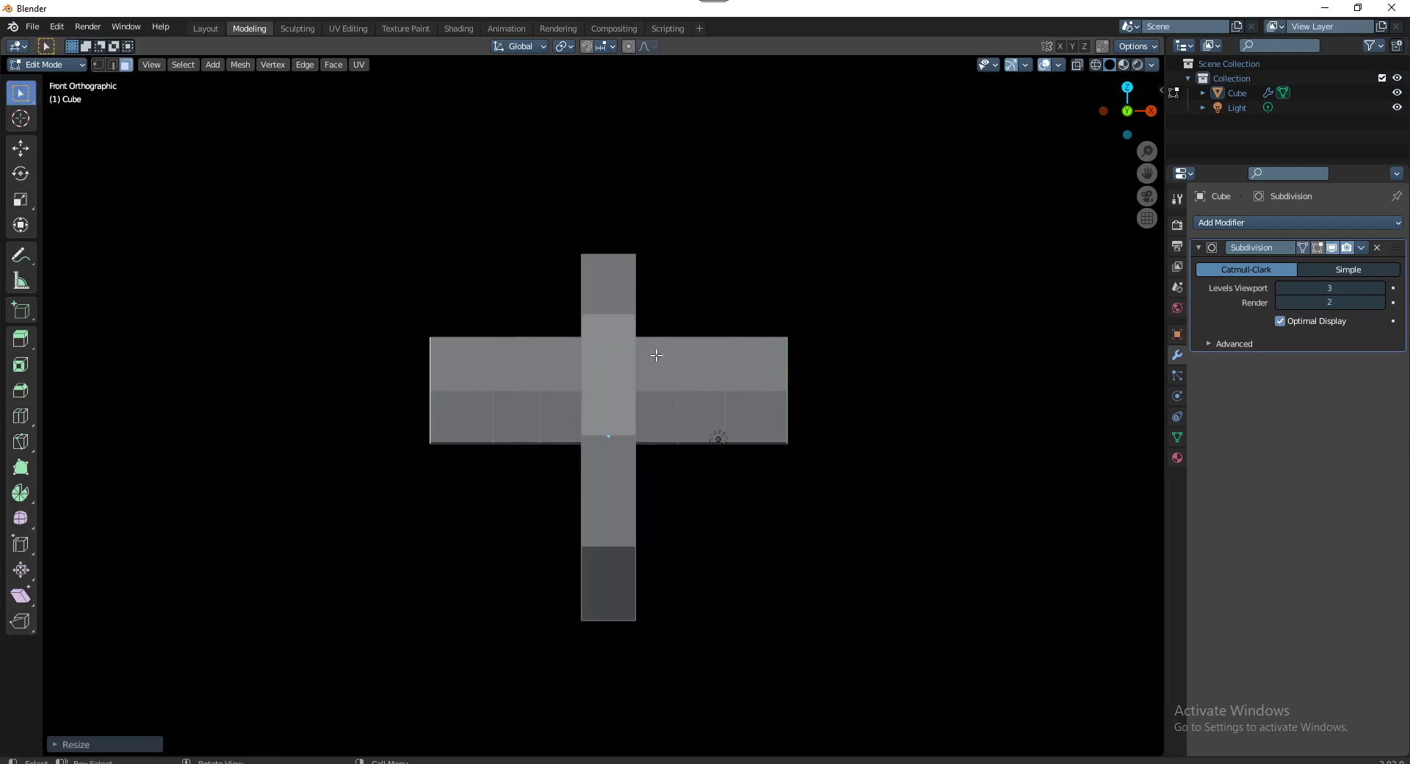
click(615, 342)
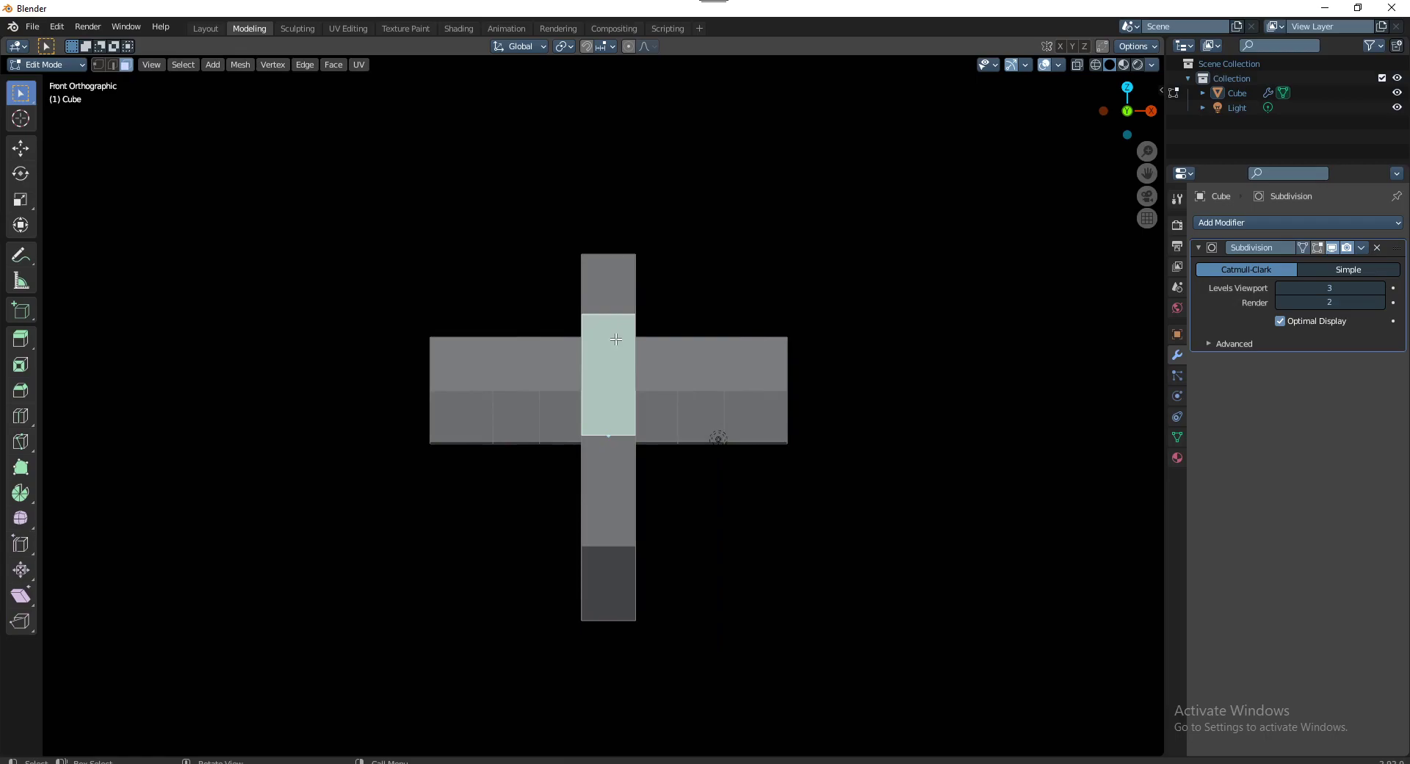
key(alt+a)
key(ctrl+r)
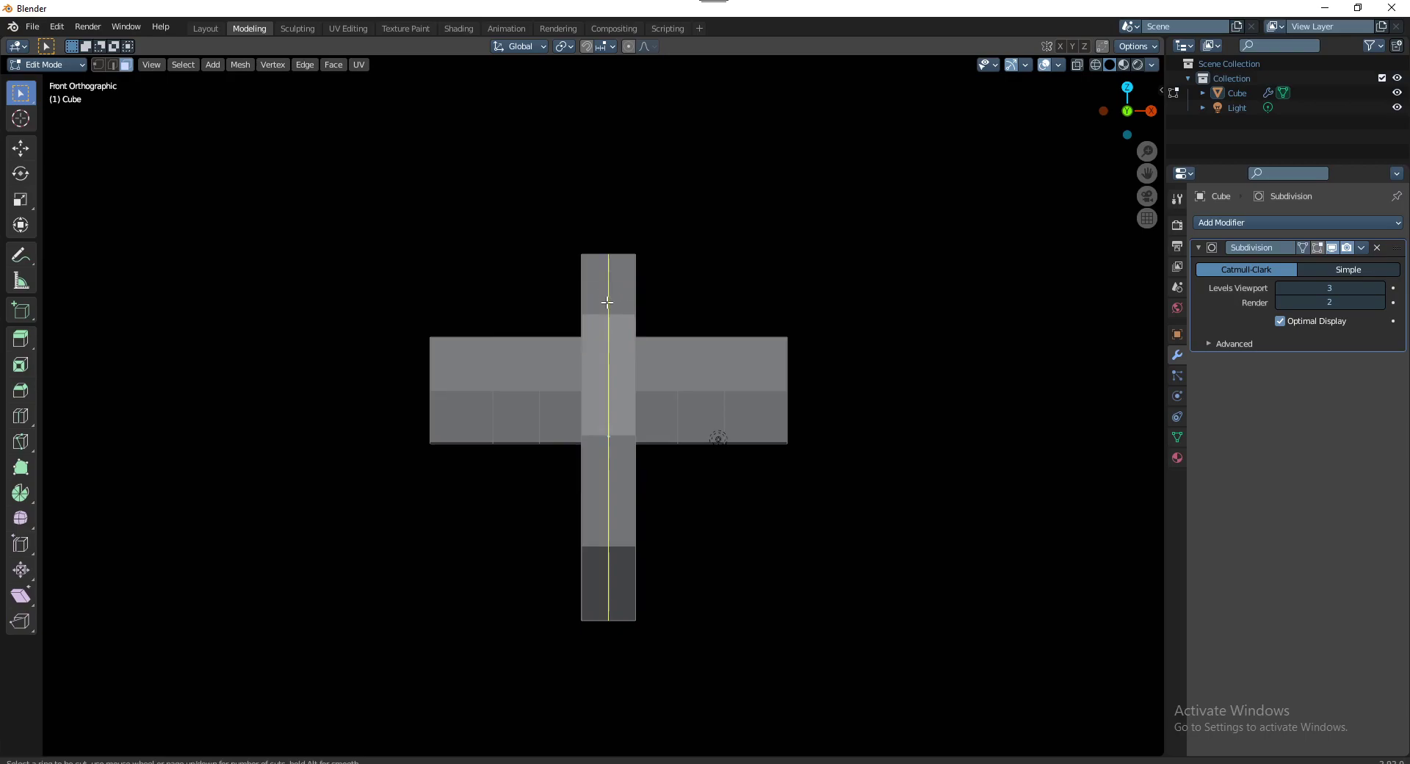
click(607, 309)
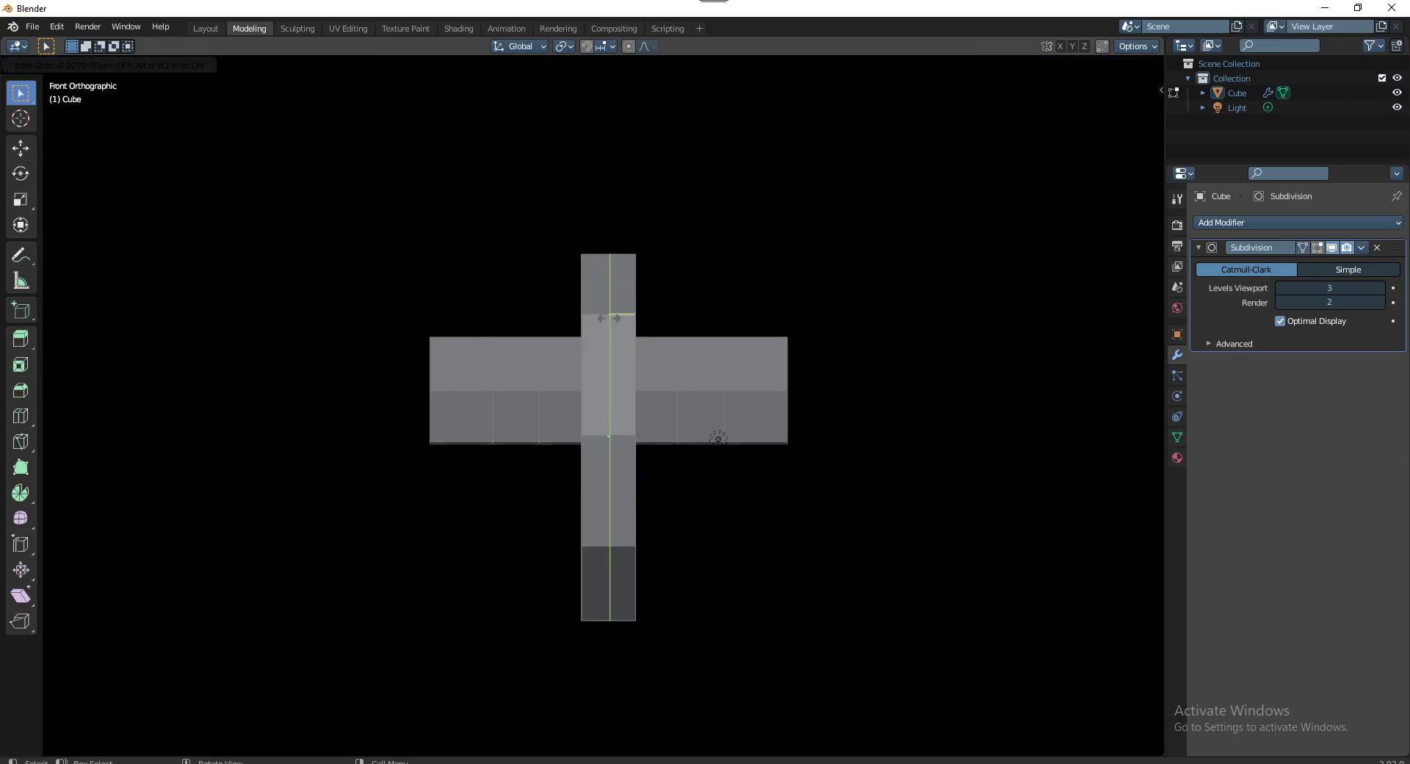
click(607, 319)
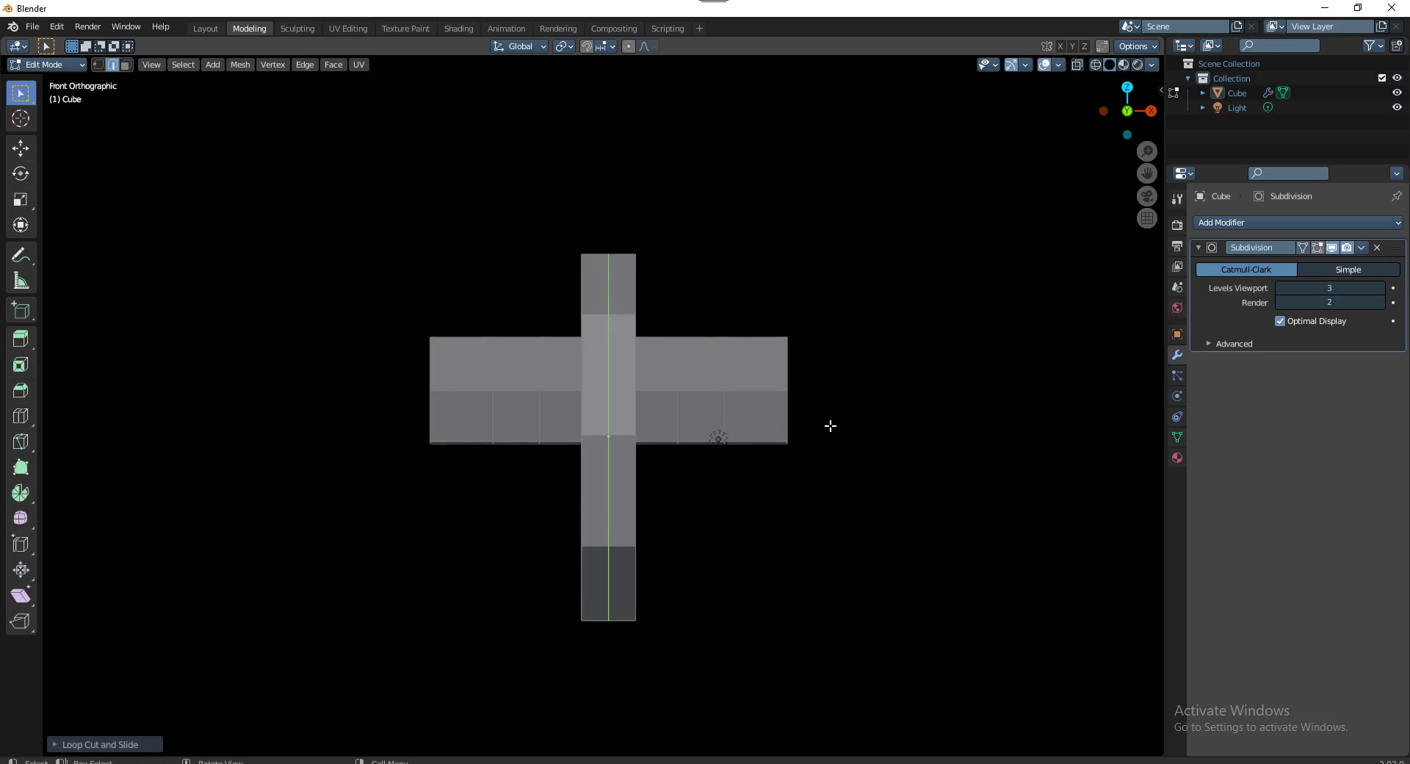
With X-ray on in face mode, delete the faces of the right arm and the centre column's right half
key(3)
key(alt+z)
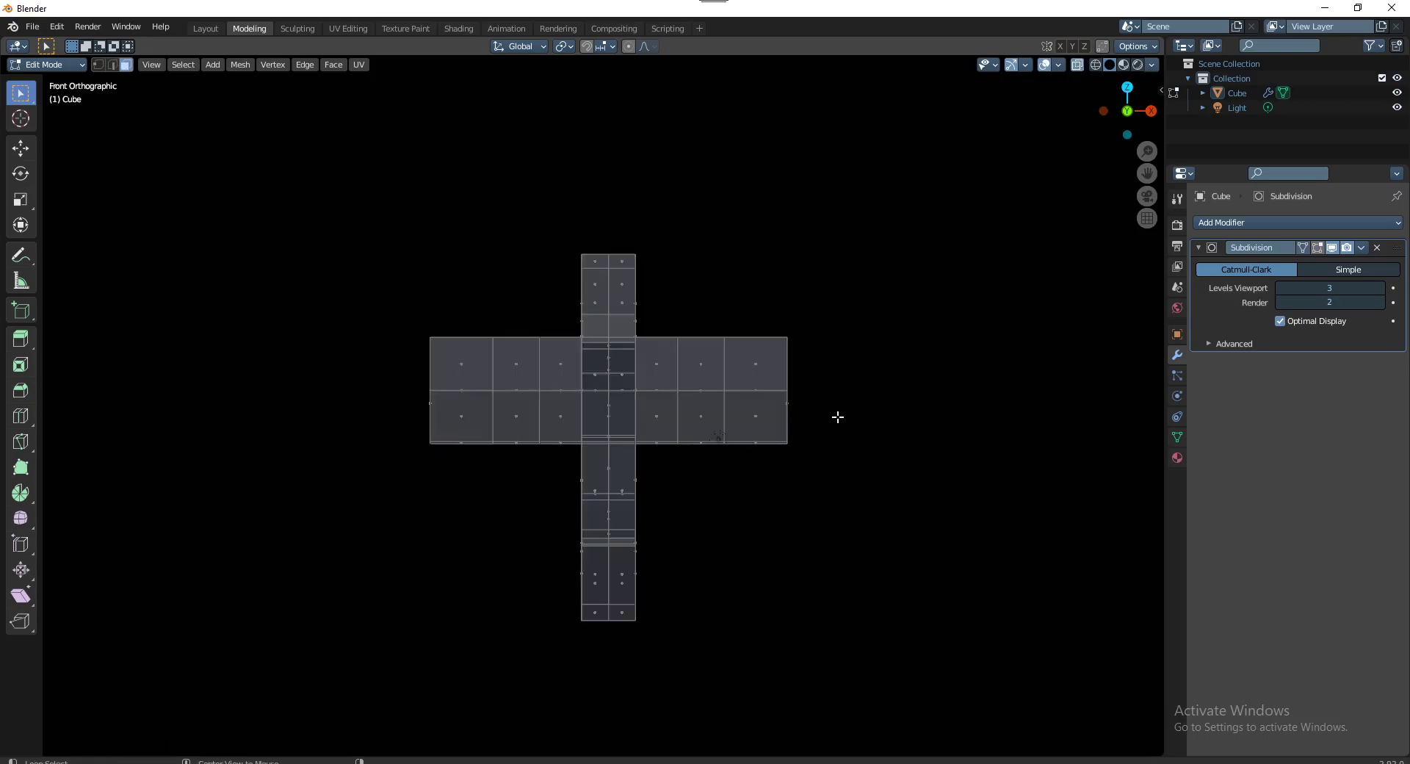
drag(873, 201, 622, 670)
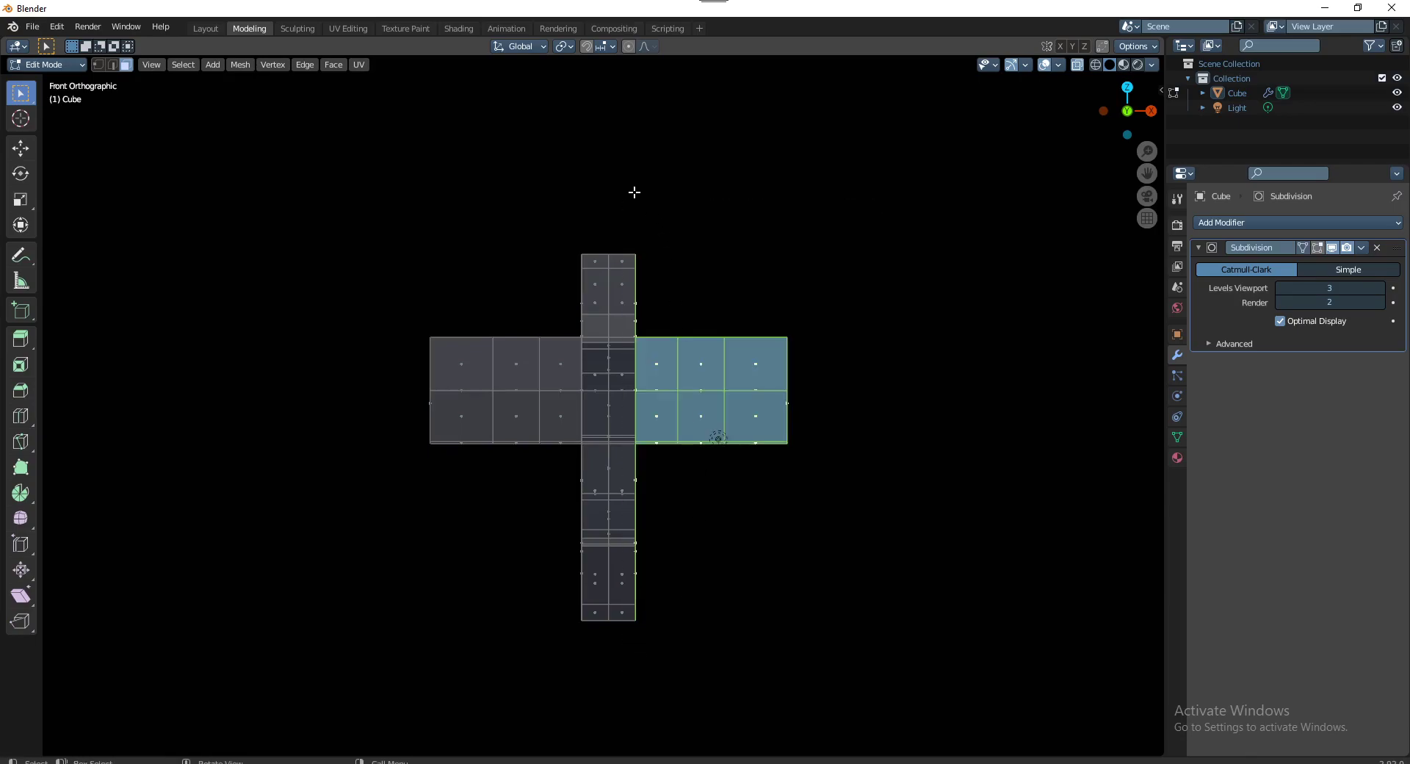
drag(635, 192, 769, 674)
shift+drag(857, 218, 623, 682)
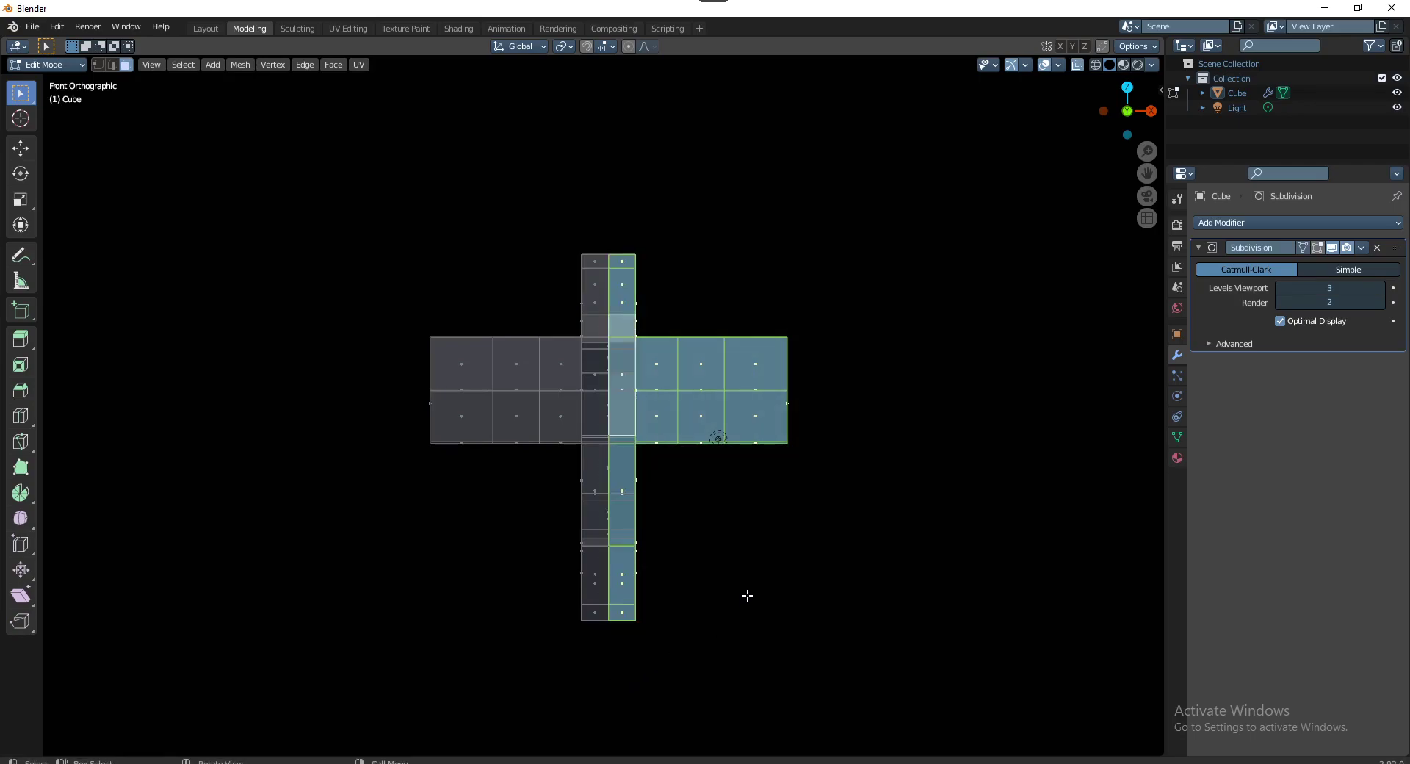
key(x)
click(711, 611)
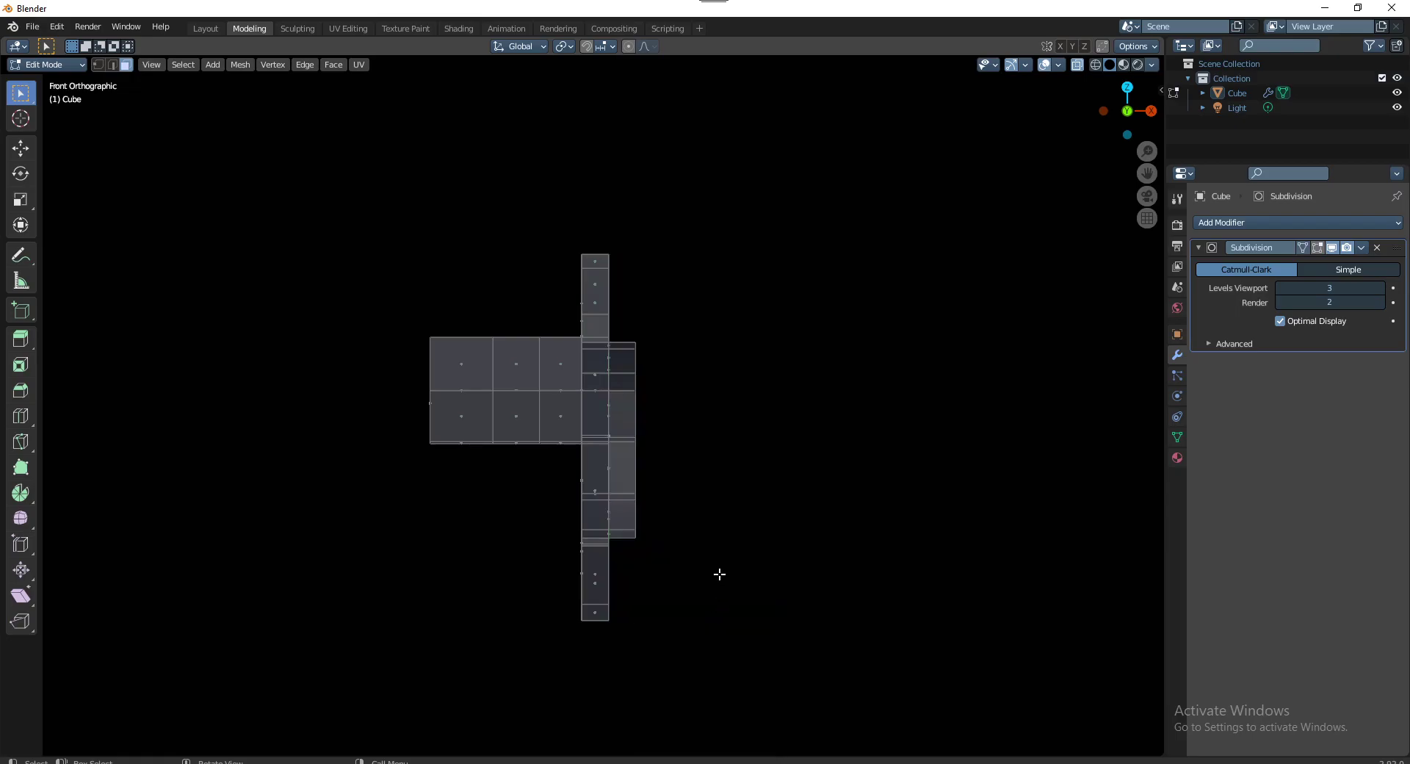
Try selecting the leftover right-column faces, then view the half mesh in perspective with X-ray off
drag(706, 302, 629, 555)
scroll(667, 437, up, 1)
scroll(661, 441, up, 1)
drag(625, 278, 599, 607)
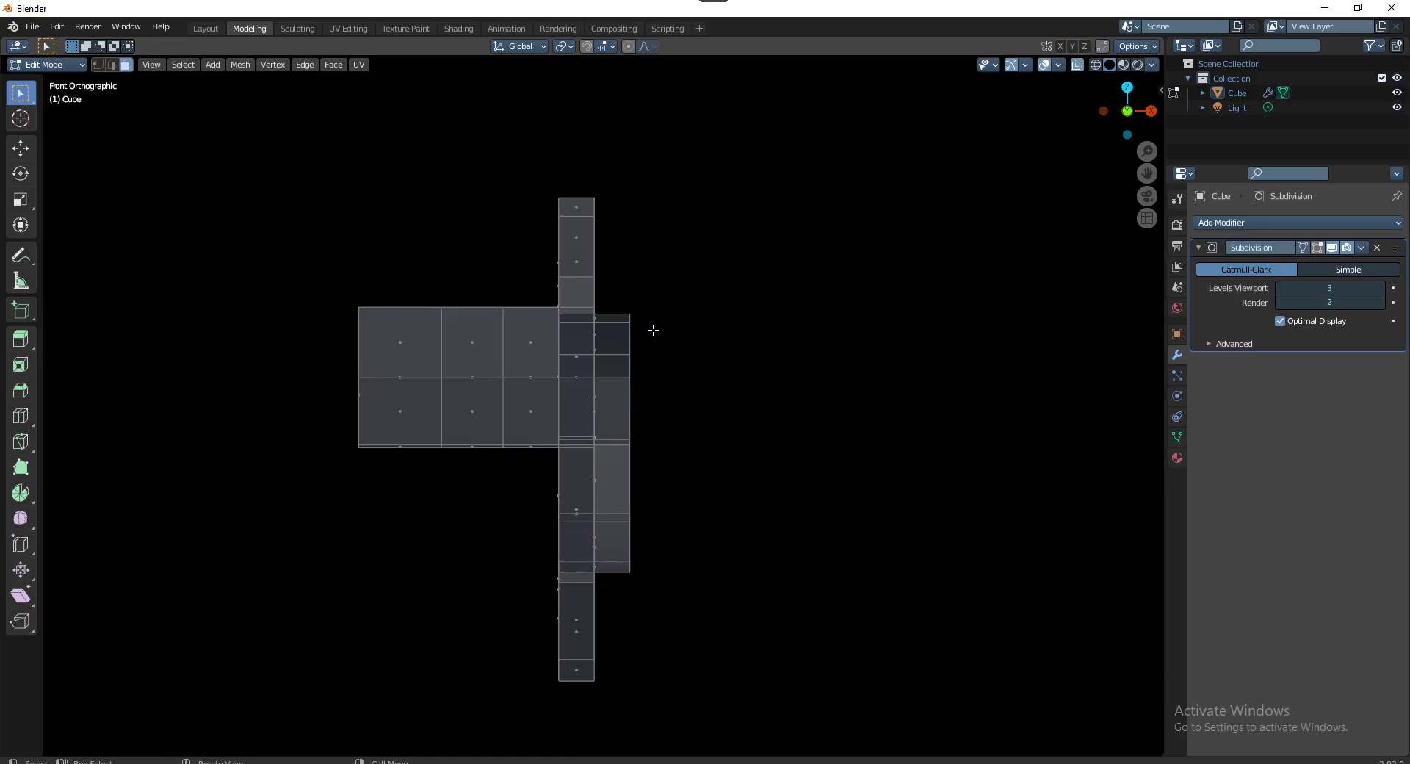
drag(676, 283, 600, 649)
mouse_move(636, 593)
mouse_down()
mouse_move(619, 295)
mouse_move(654, 602)
mouse_move(655, 554)
mouse_up()
click(617, 554)
click(657, 527)
click(636, 490)
click(647, 464)
shift+click(645, 457)
shift+click(629, 454)
mouse_move(633, 475)
middle_down()
mouse_move(629, 549)
mouse_move(639, 487)
middle_up()
key(alt+z)
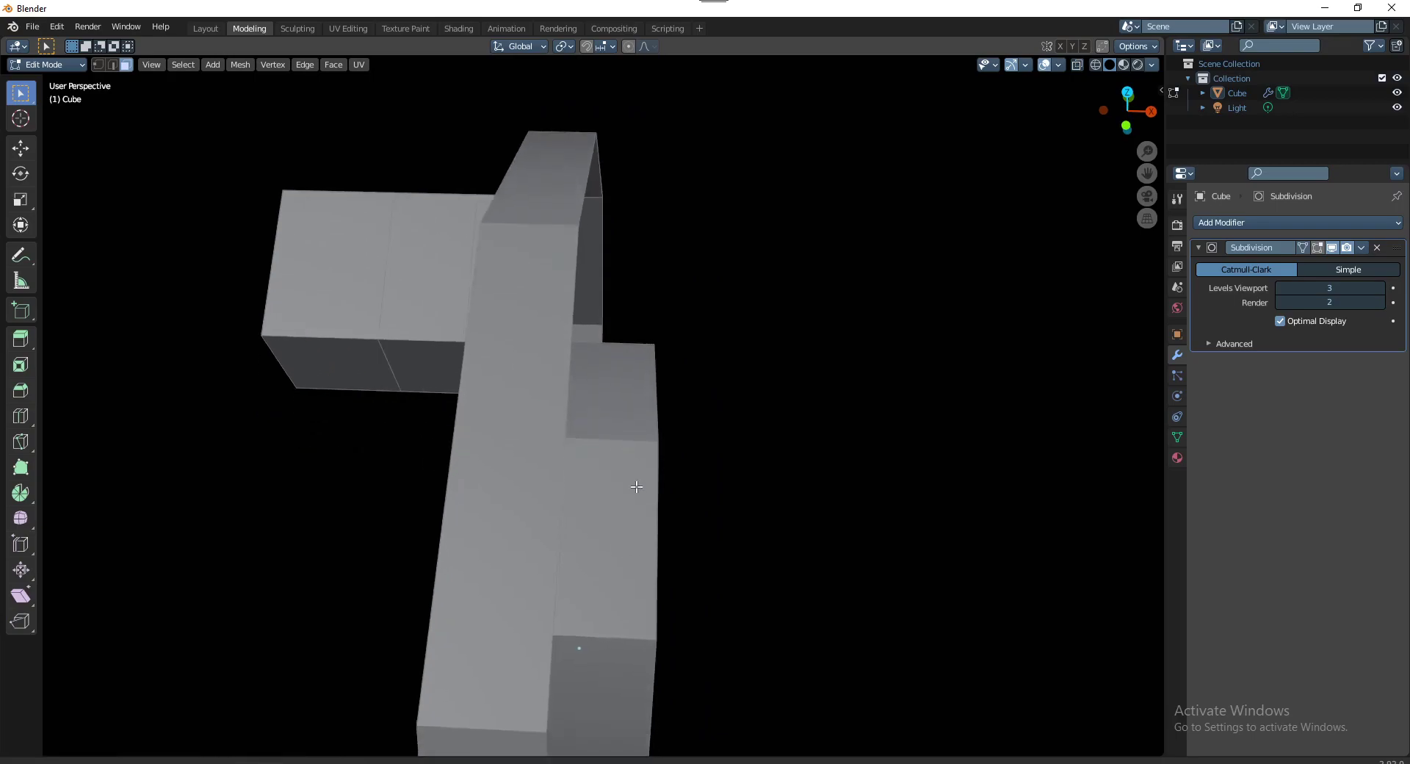
Select the upper faces of the side block
shift+click(635, 420)
shift+click(635, 420)
shift+click(632, 445)
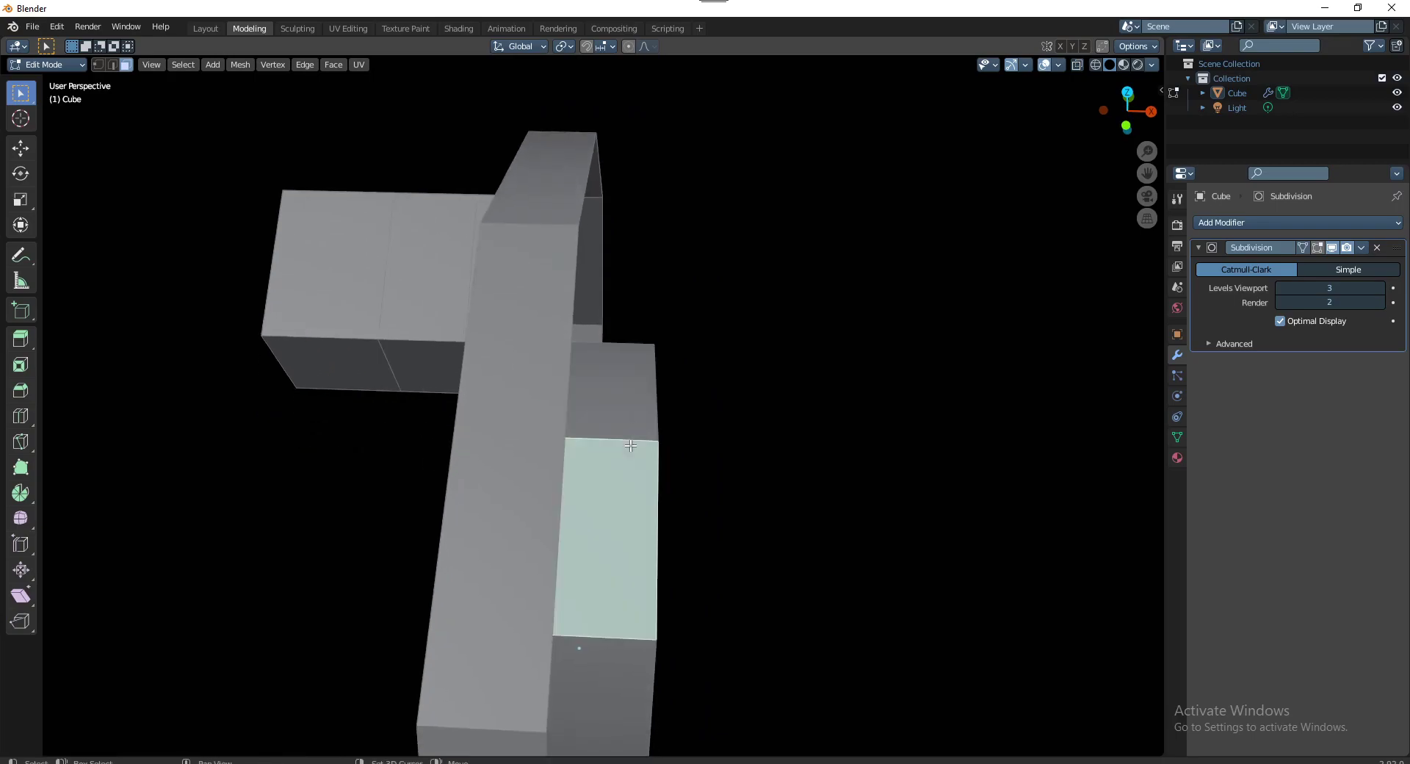
shift+click(632, 445)
shift+click(633, 442)
shift+click(633, 441)
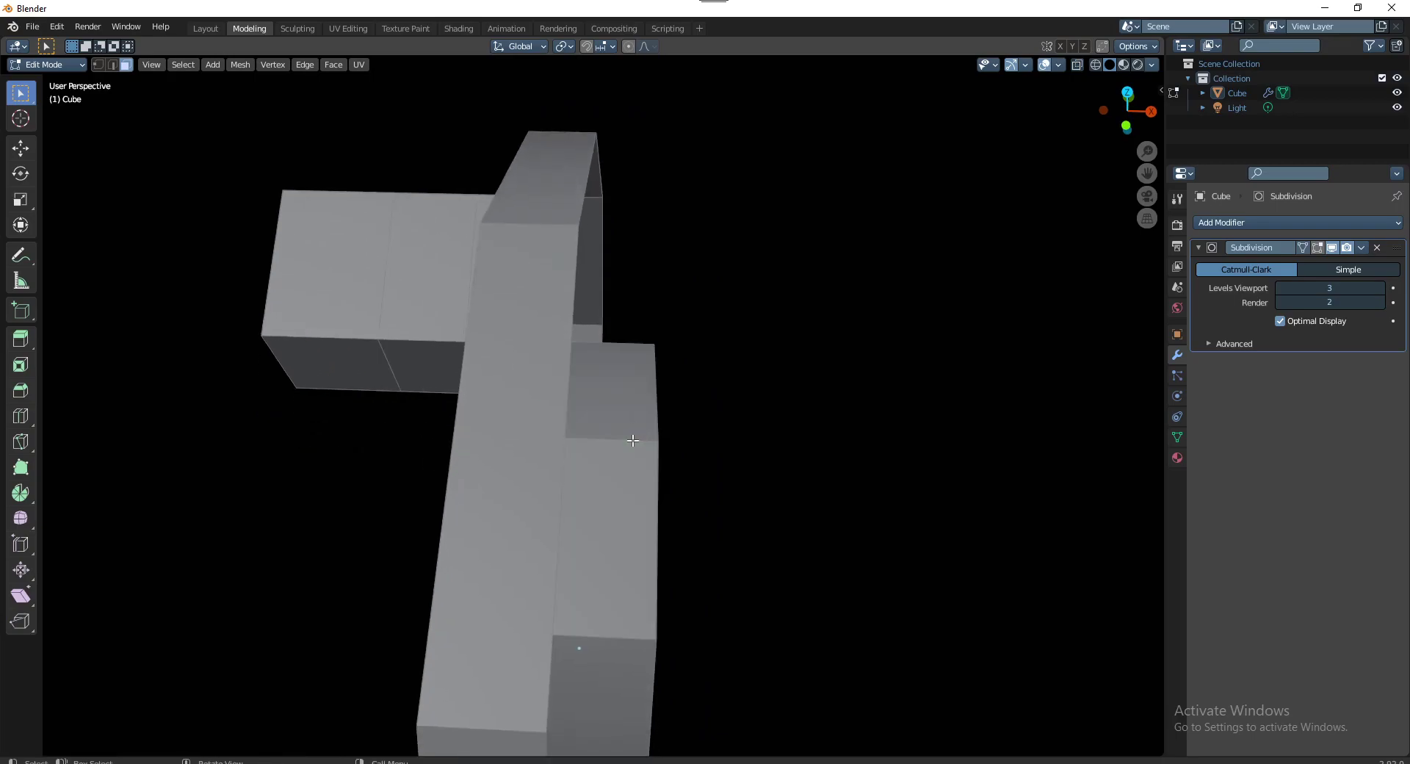
shift+click(633, 444)
click(636, 434)
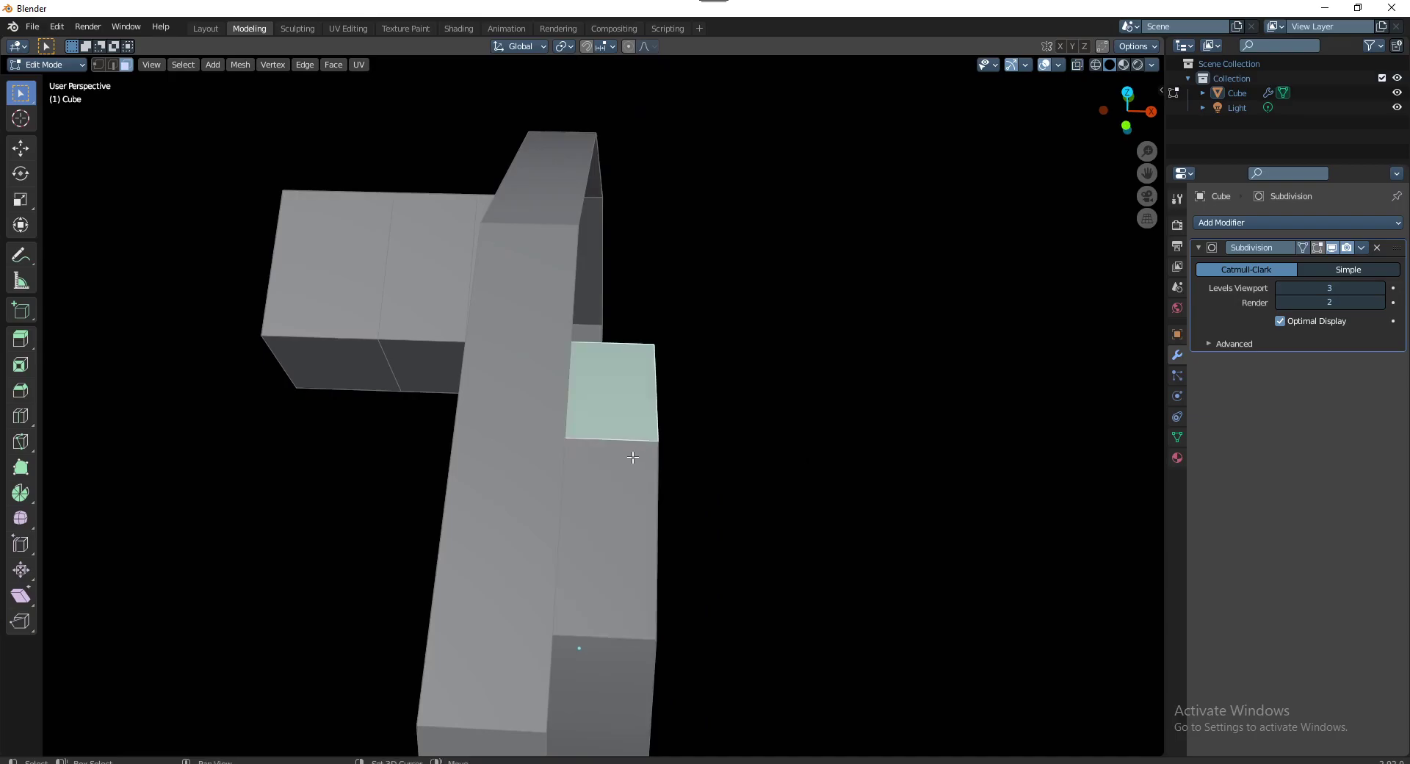
shift+click(632, 457)
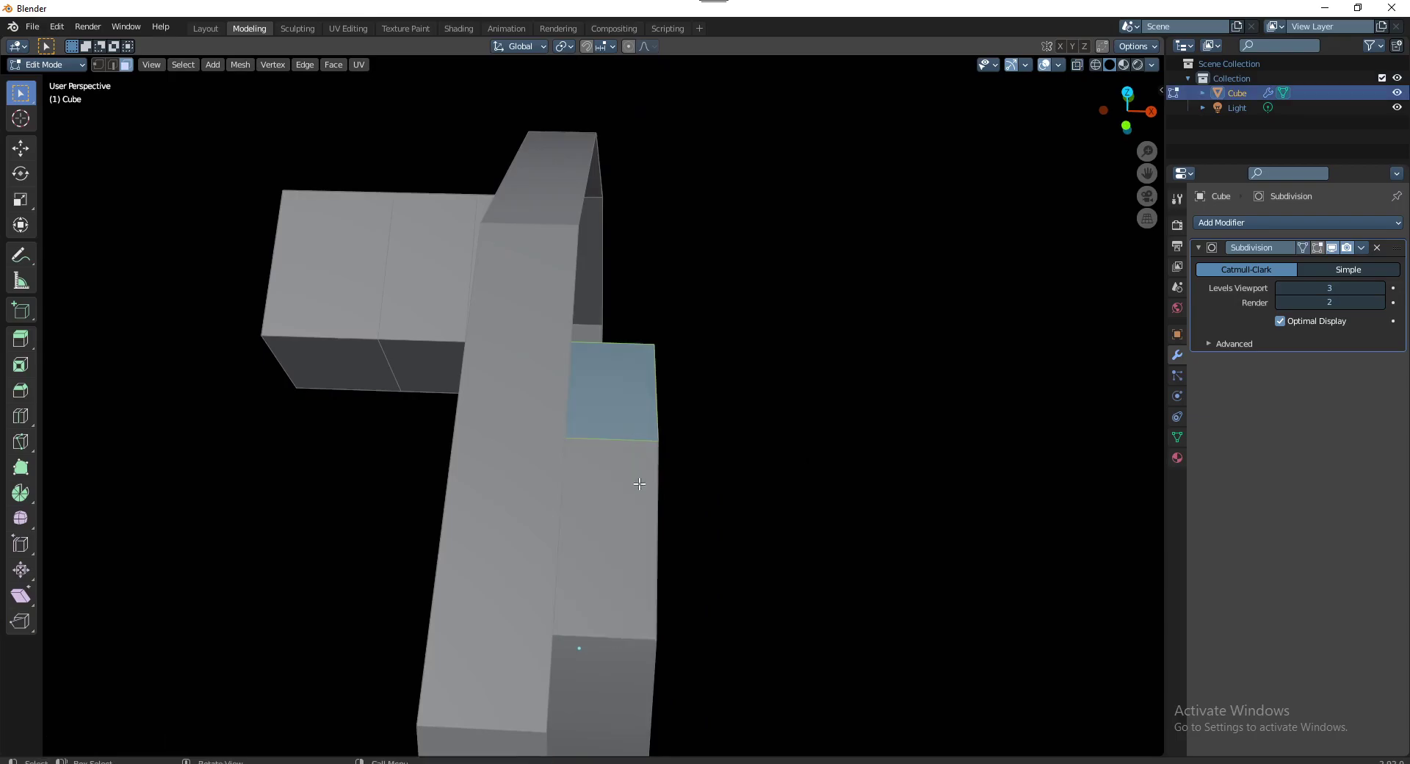
Extend the selection down the side block's column of faces and delete those faces
middle_drag(639, 483, 636, 424)
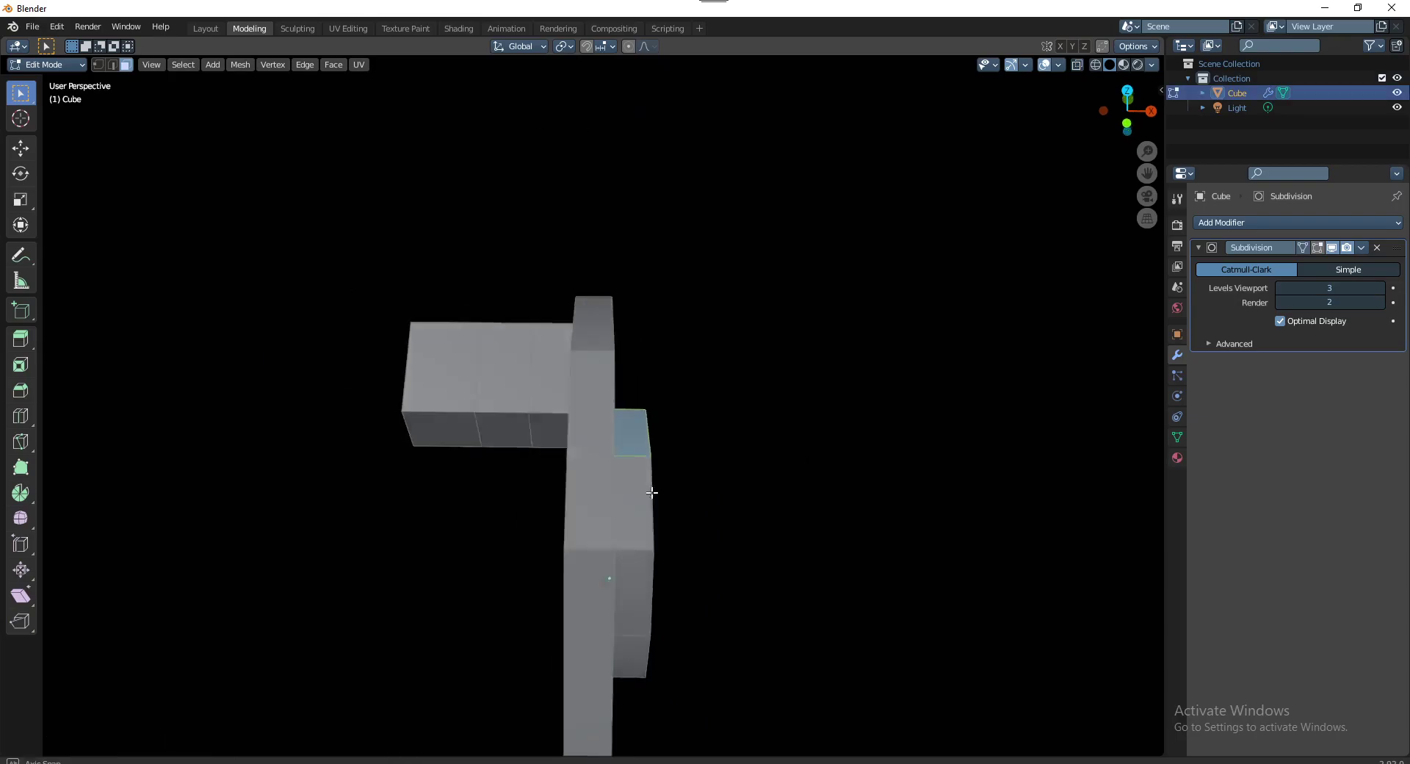
click(636, 424)
shift+click(623, 489)
shift+click(624, 579)
middle_drag(623, 579, 656, 542)
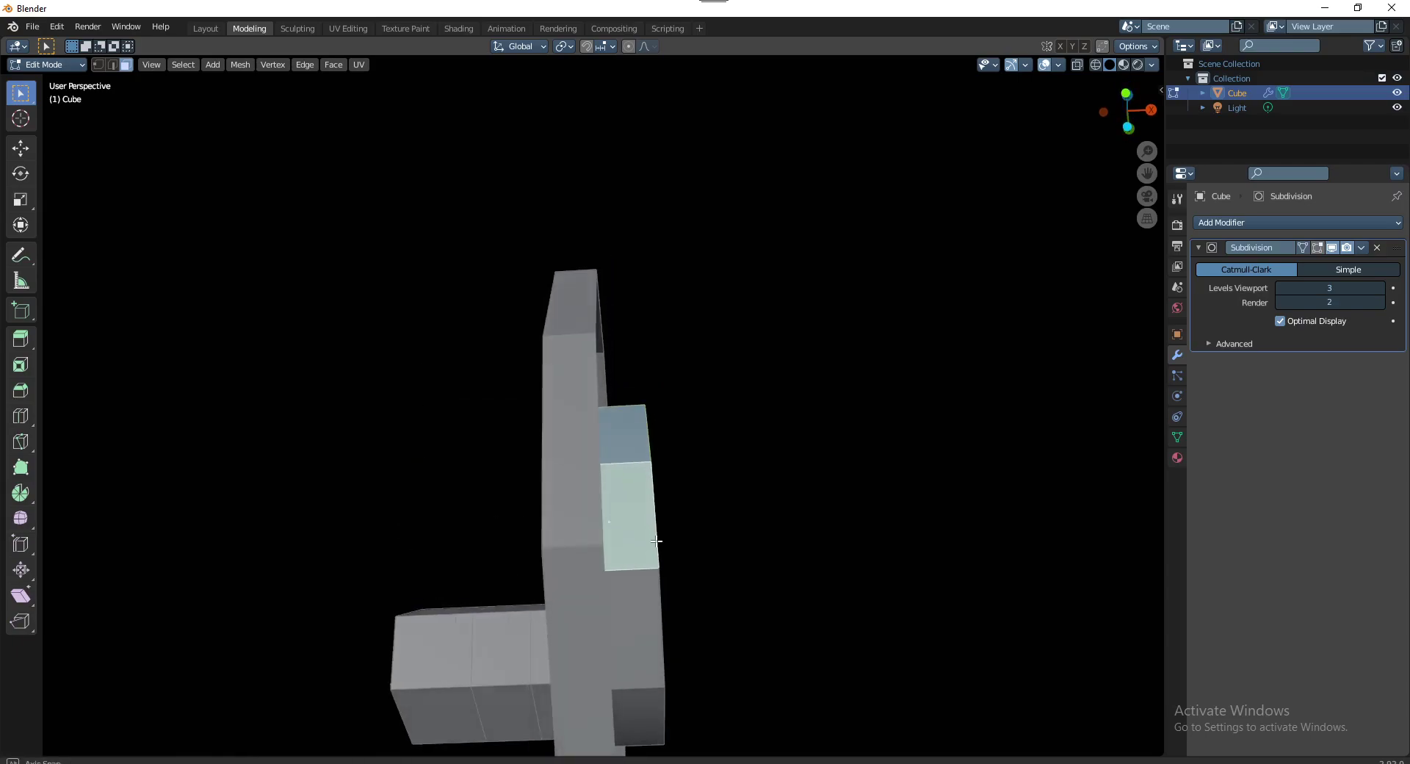
shift+click(636, 625)
middle_drag(635, 624, 661, 575)
shift+click(690, 626)
mouse_move(695, 626)
middle_down()
mouse_move(628, 522)
mouse_move(551, 506)
middle_up()
shift+click(551, 507)
shift+click(547, 595)
middle_drag(547, 595, 601, 578)
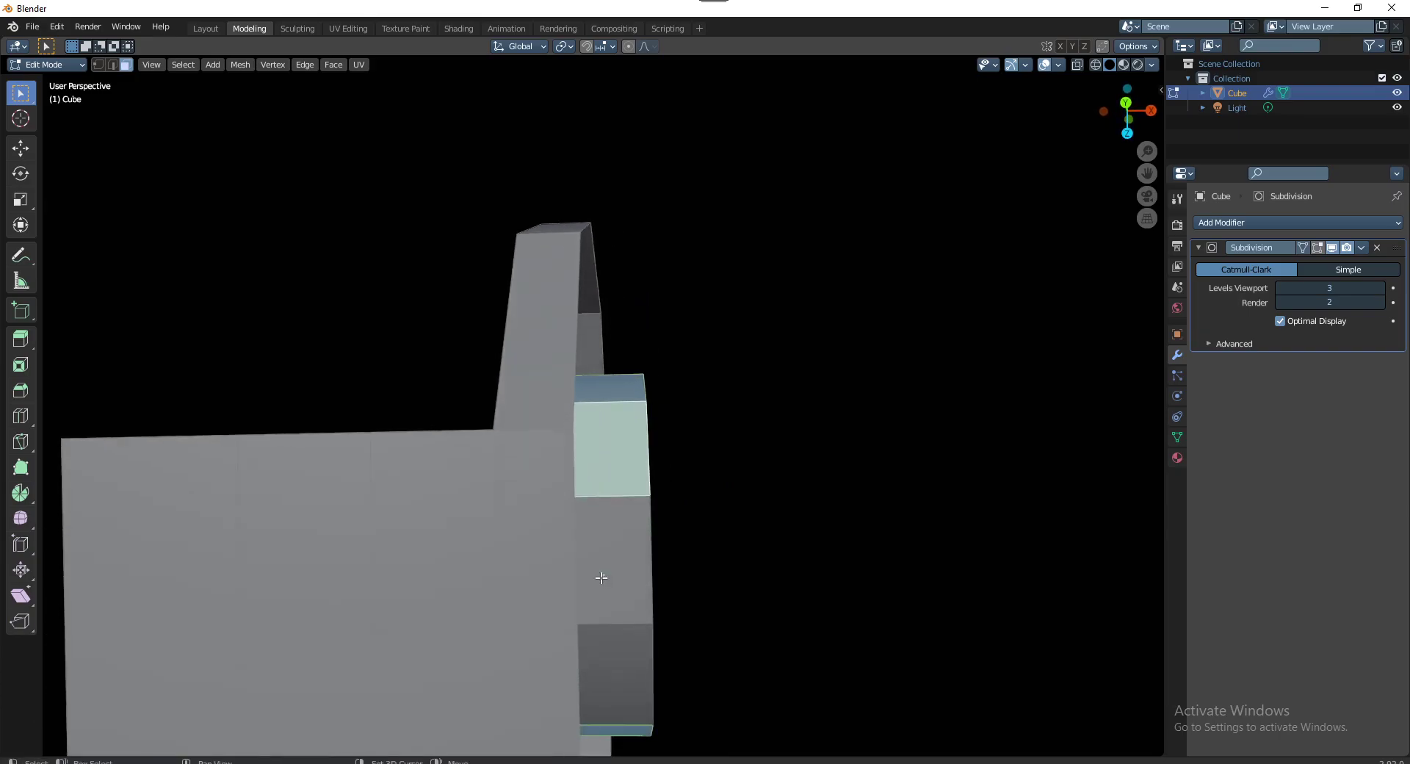
shift+click(619, 566)
shift+click(628, 652)
middle_drag(628, 652, 629, 592)
key(x)
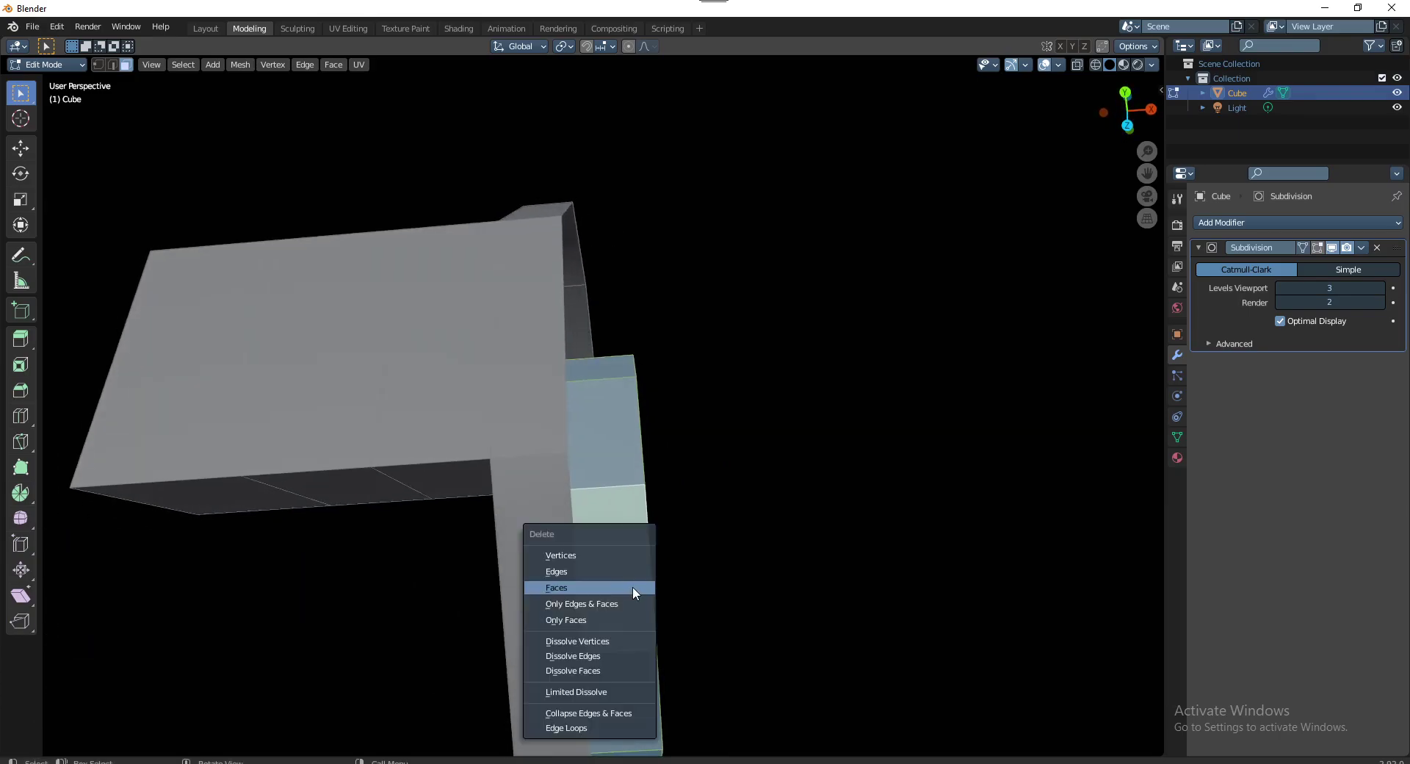
click(633, 585)
From front view, return to Object Mode and add a Mirror modifier on the X axis to the Cube
key(KP_1)
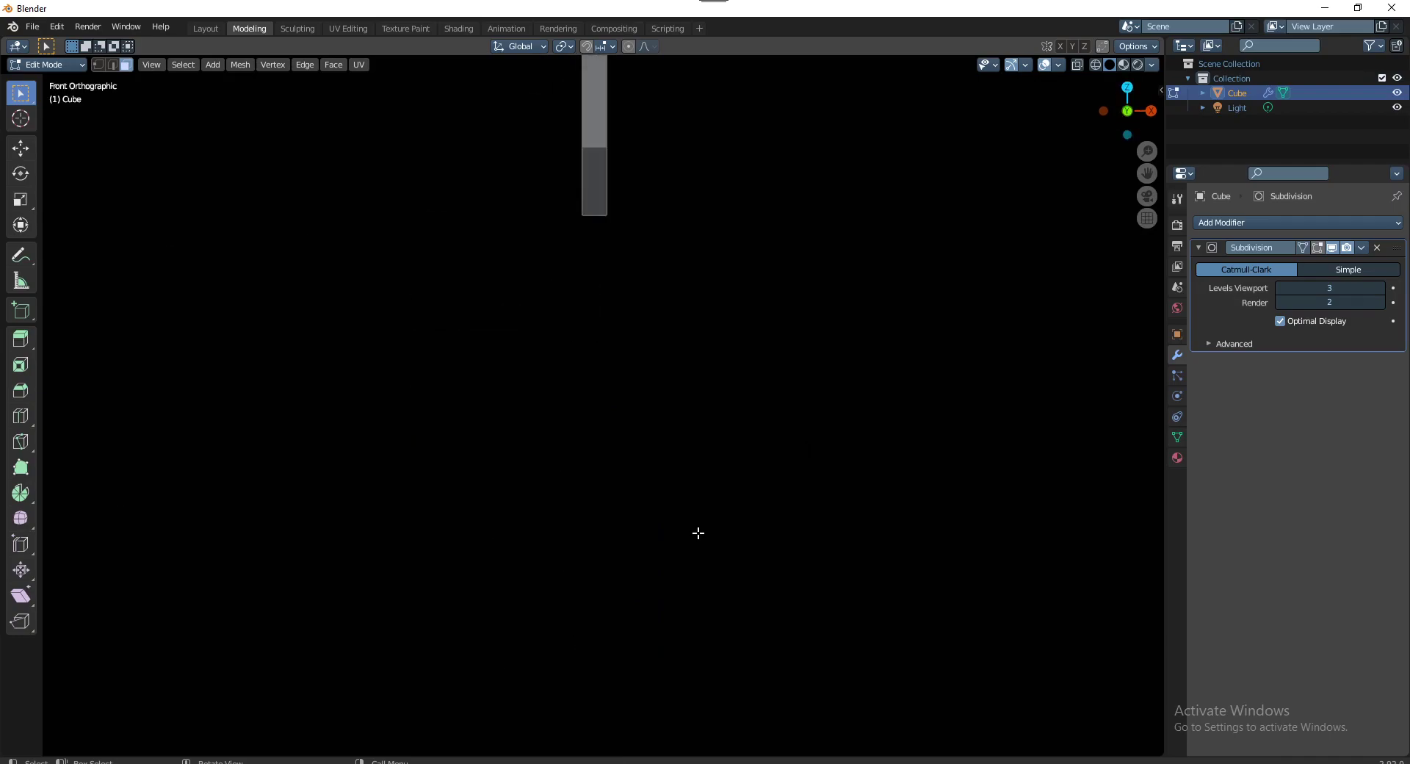
shift+middle_drag(702, 350, 705, 639)
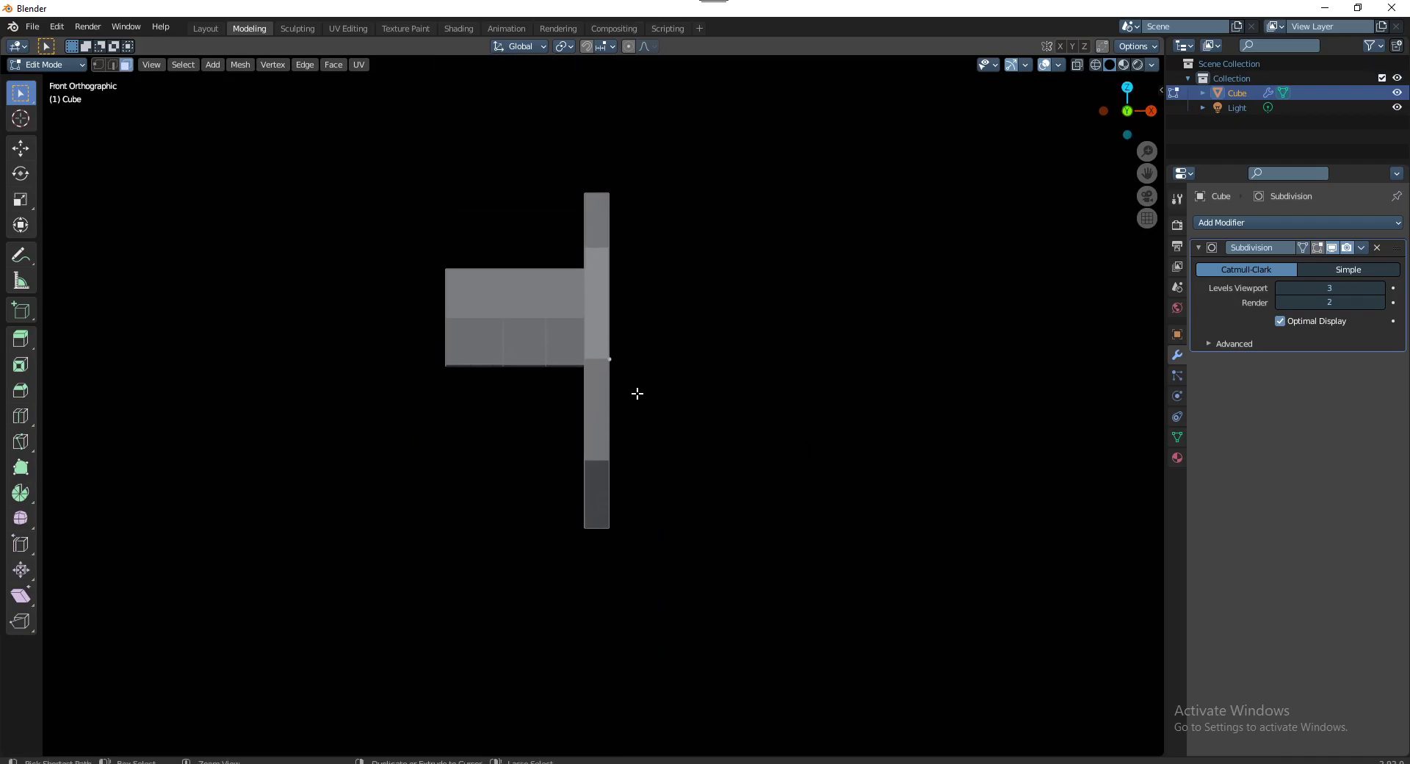
scroll(641, 415, up, 1)
shift+middle_drag(641, 415, 632, 443)
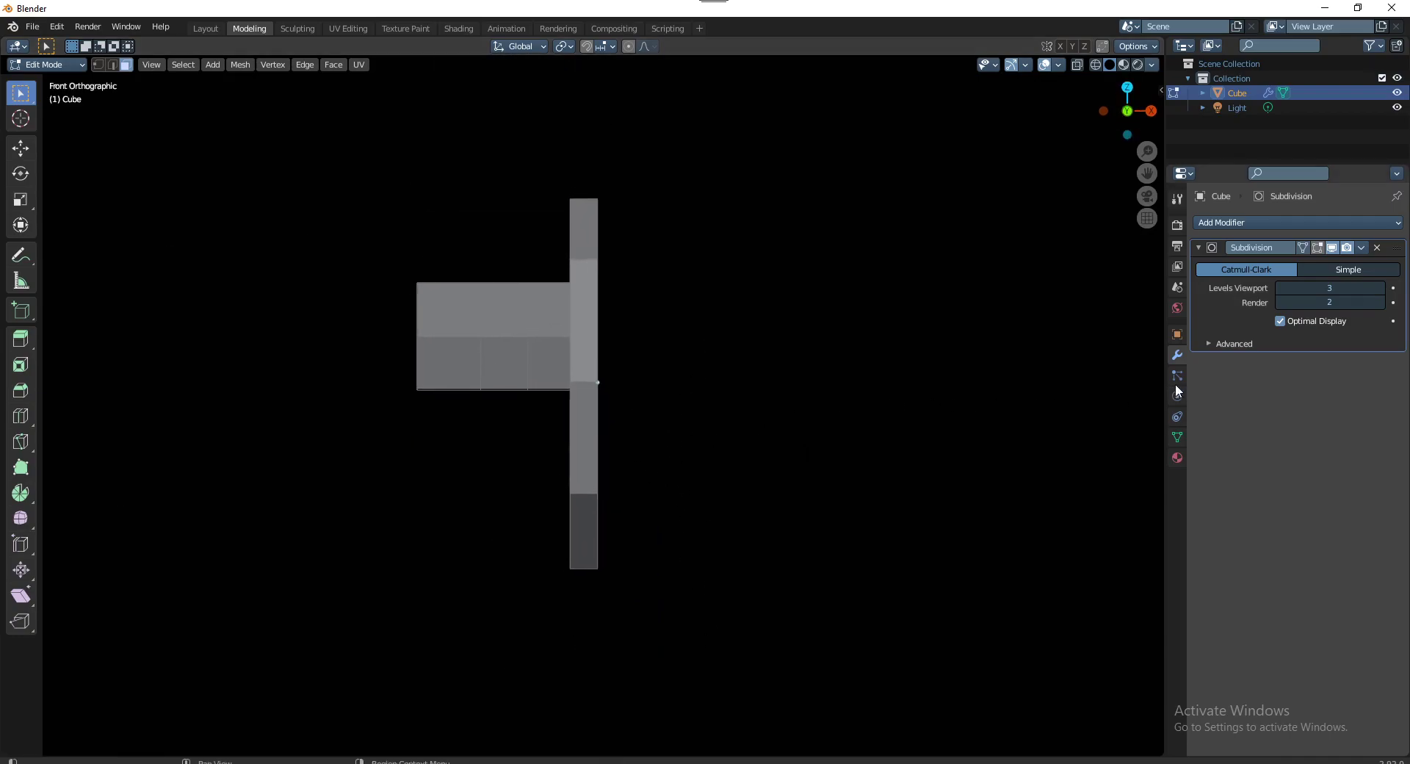
key(Tab)
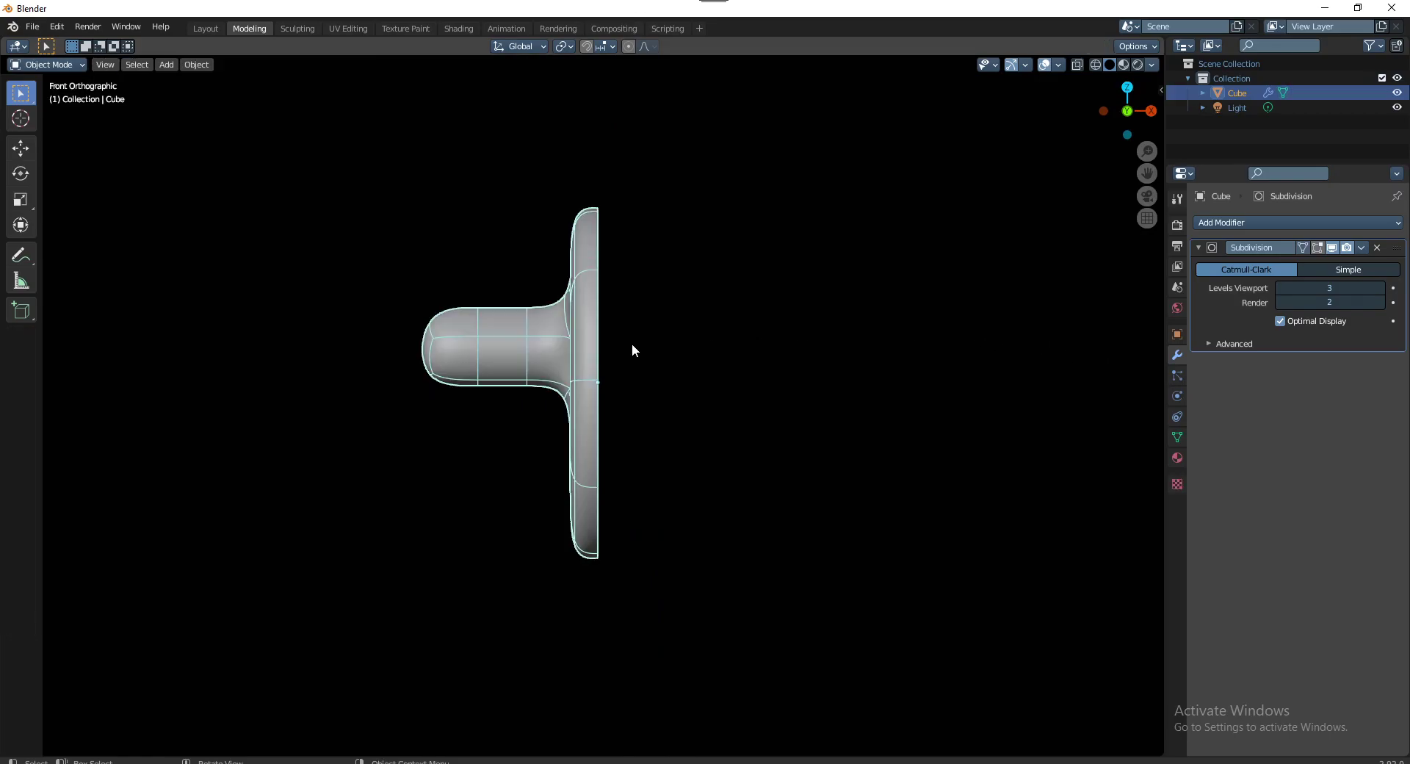
click(1303, 223)
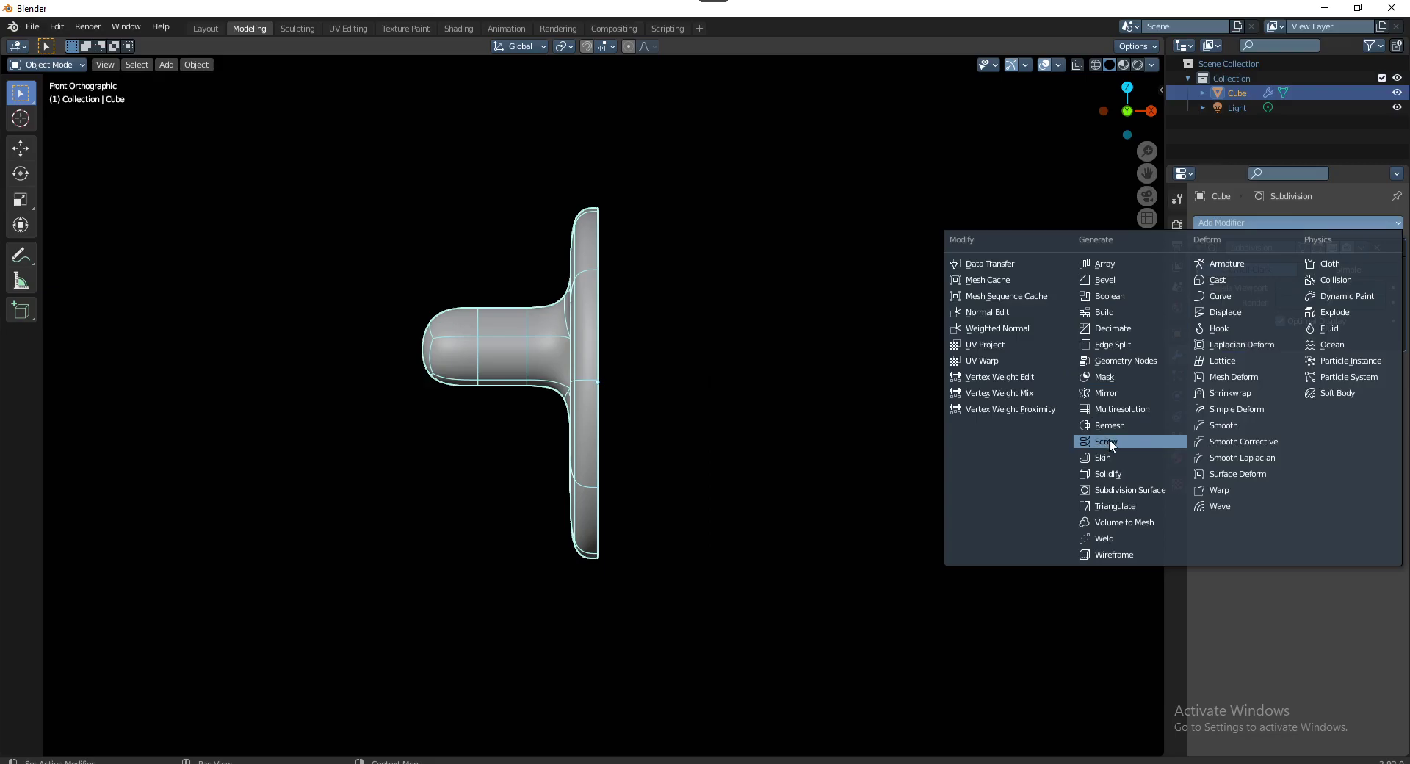
click(1113, 393)
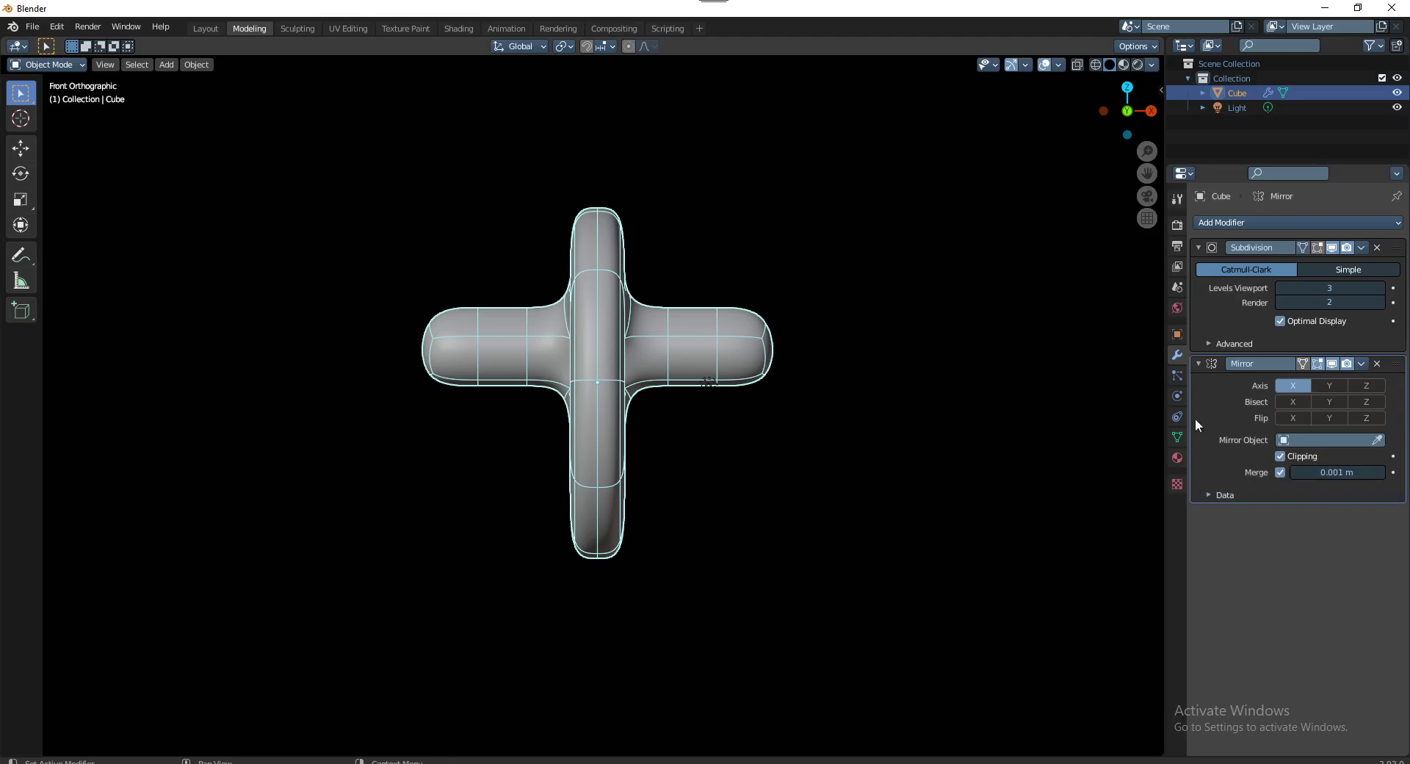
Enter Edit Mode and show the subdivision smoothing while editing
mouse_move(693, 323)
middle_down()
mouse_move(658, 340)
mouse_move(659, 397)
middle_up()
key(Tab)
key(q)
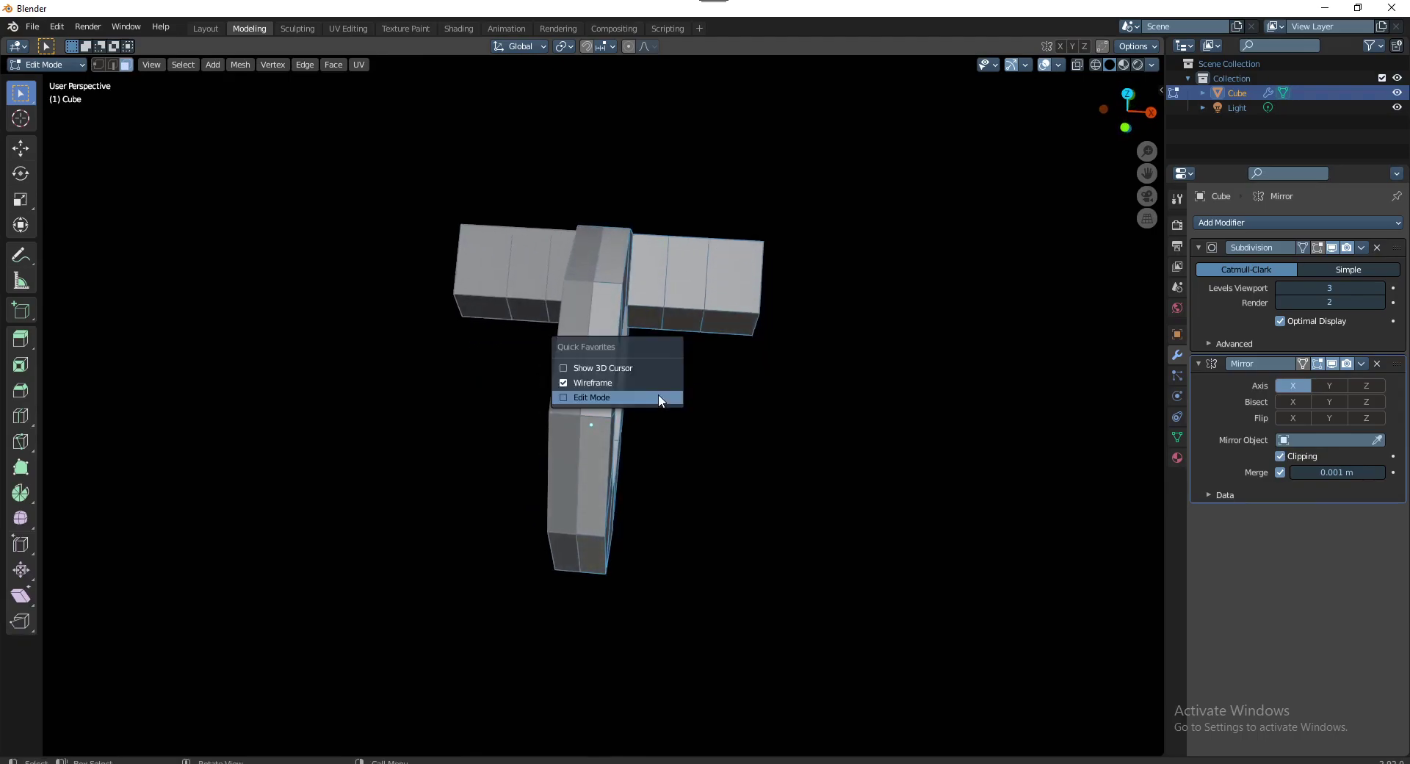
click(655, 397)
Select the upper inner face of the loop and extrude it outward
mouse_move(683, 352)
middle_down()
mouse_move(667, 378)
mouse_move(645, 380)
middle_up()
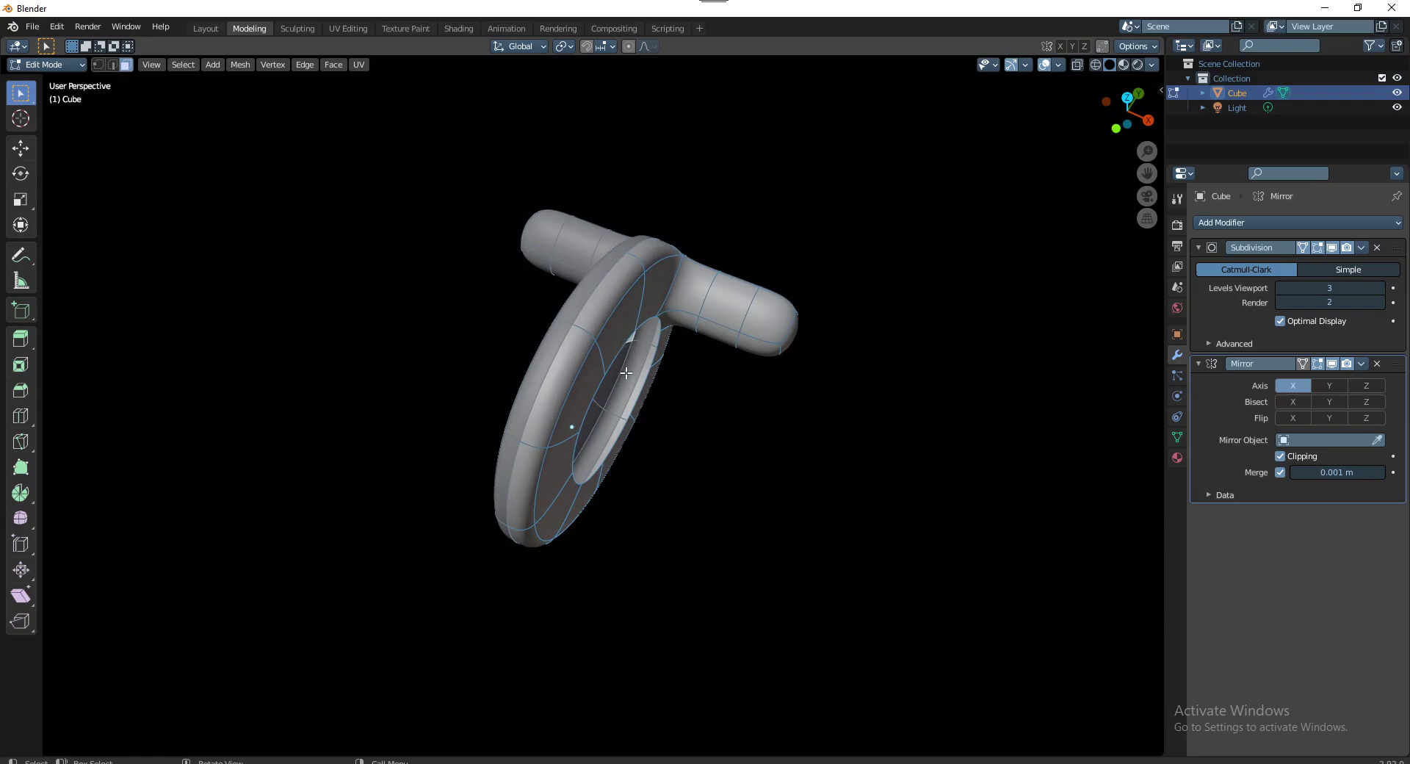
click(625, 372)
middle_drag(626, 373, 749, 355)
click(756, 286)
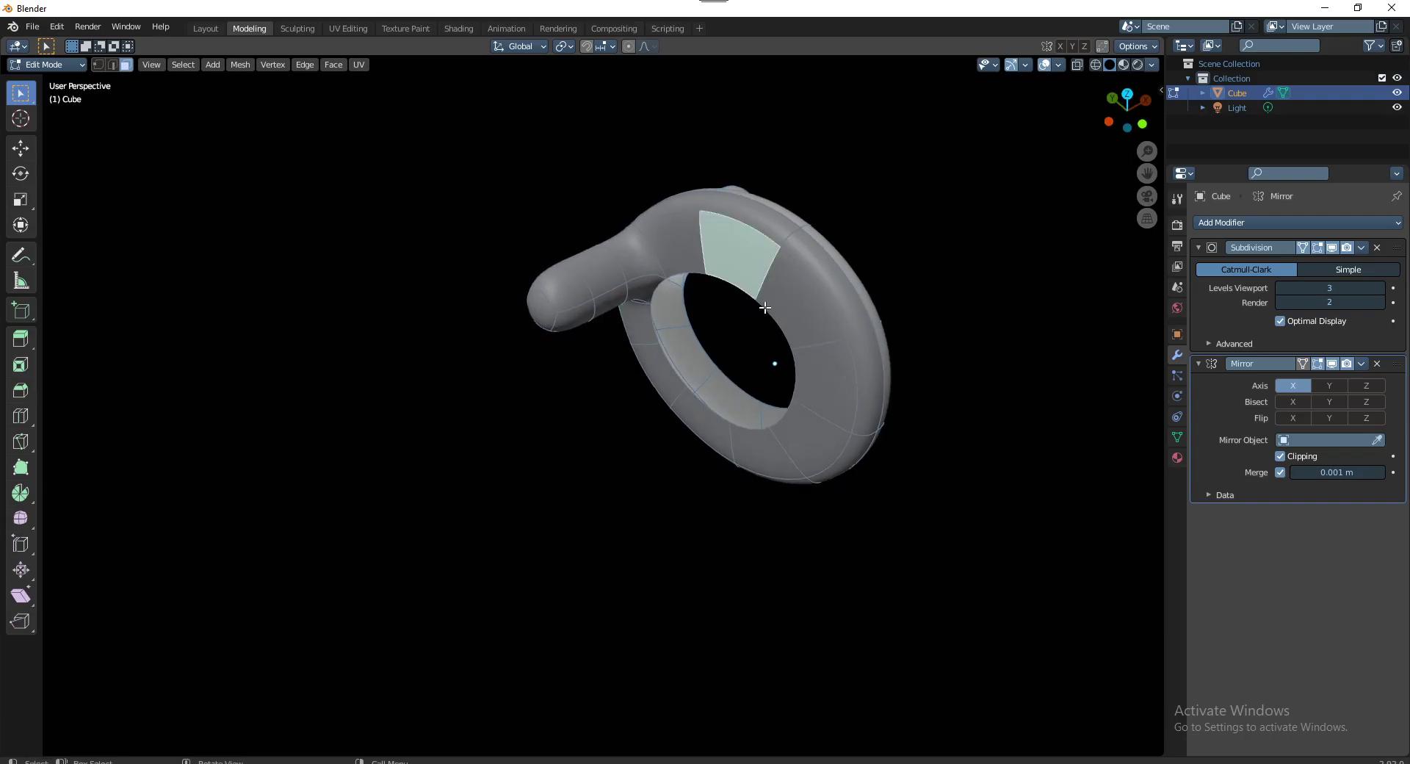
middle_drag(764, 308, 761, 381)
key(e)
click(837, 422)
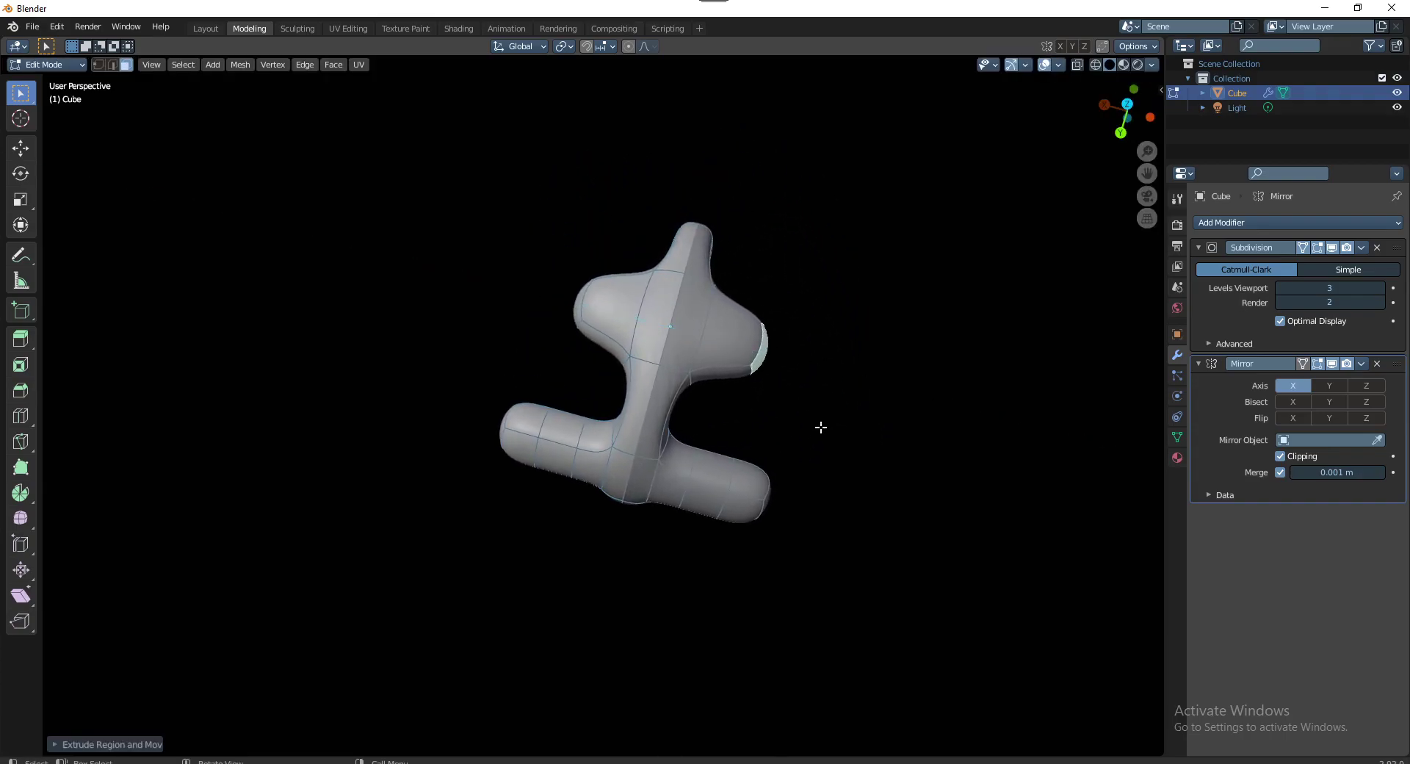
Turn off Mirror Clipping and extrude the arm end twice more to lengthen the crossbar
mouse_move(821, 427)
middle_down()
mouse_move(837, 411)
mouse_move(826, 434)
middle_up()
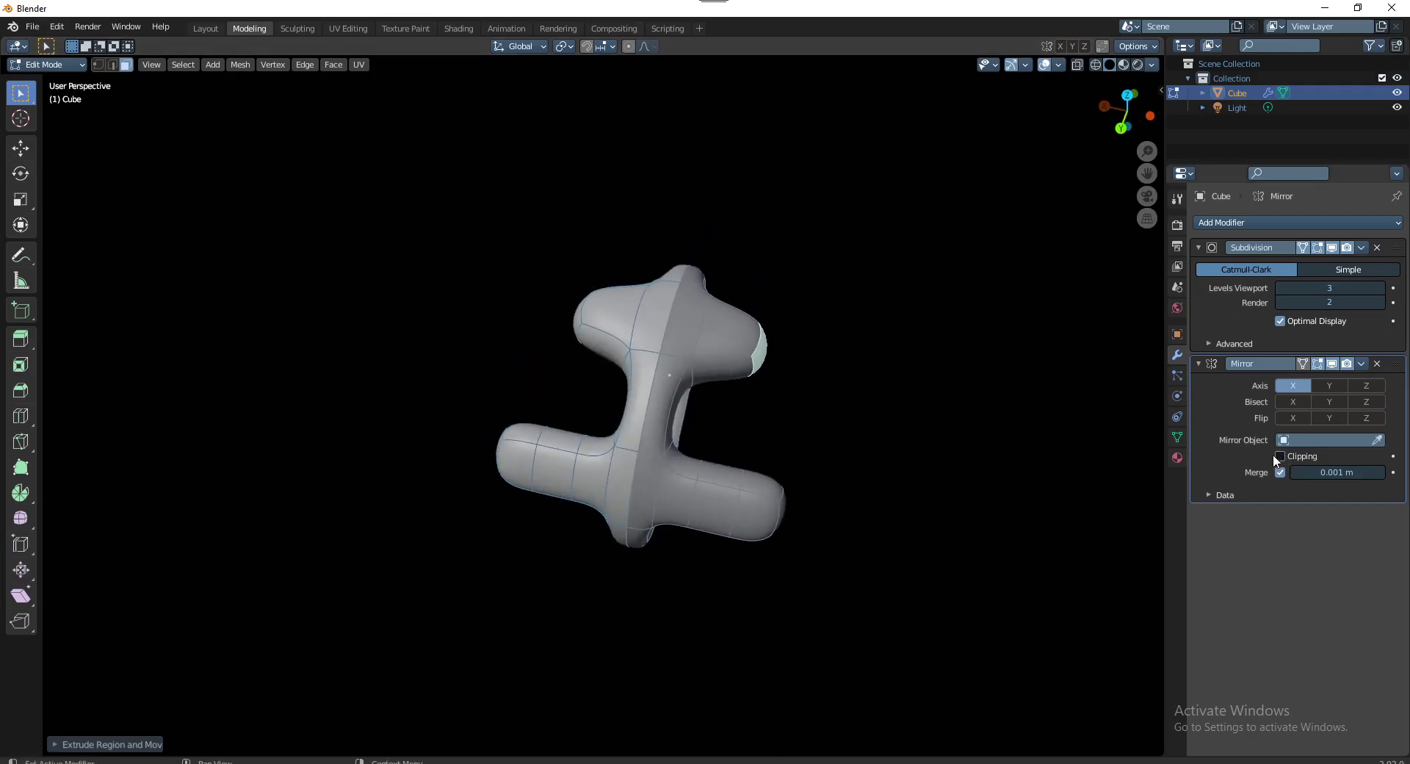
mouse_move(925, 437)
middle_down()
mouse_move(913, 352)
mouse_move(900, 368)
middle_up()
key(e)
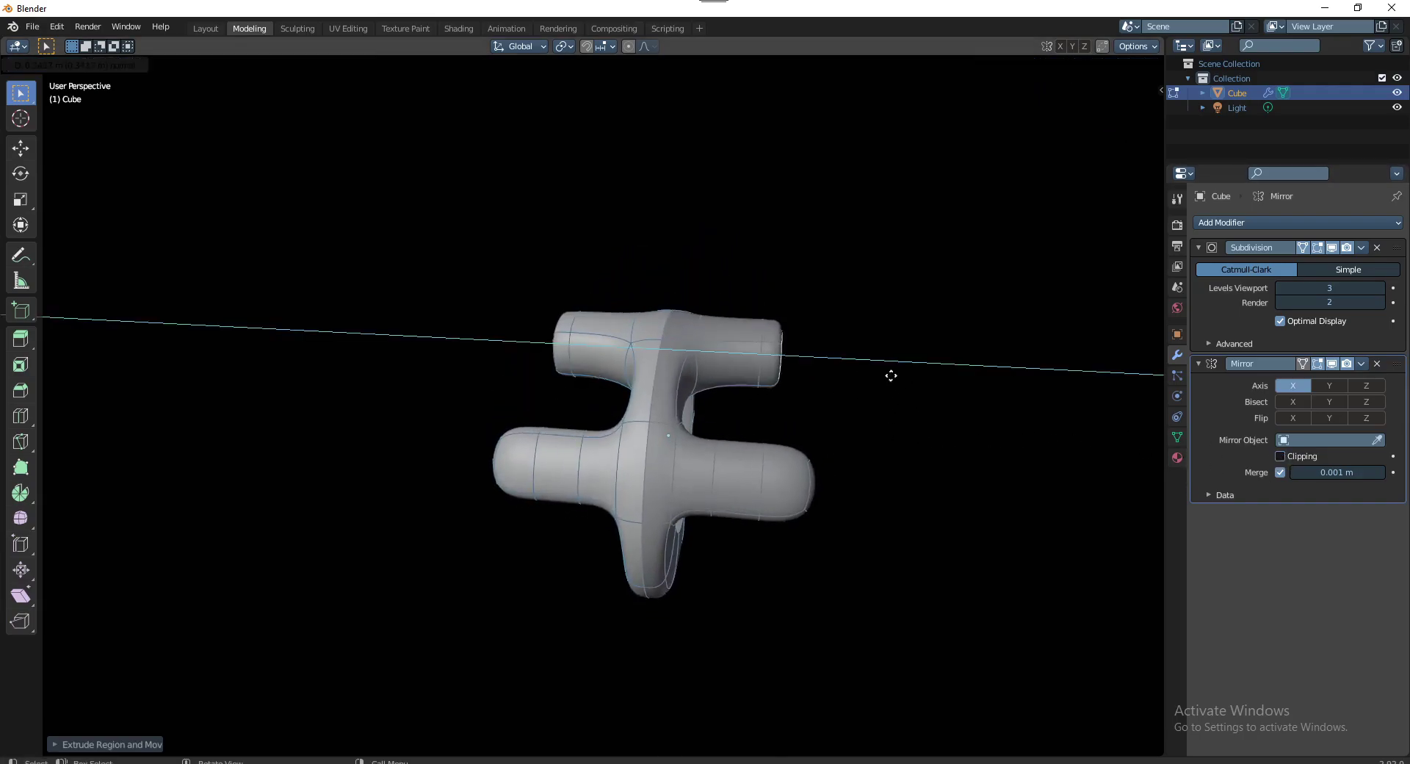
click(936, 382)
key(e)
click(1004, 399)
Switch to front orthographic view and frame the whole mesh
mouse_move(1004, 400)
middle_down()
mouse_move(739, 383)
mouse_move(748, 363)
middle_up()
key(KP_1)
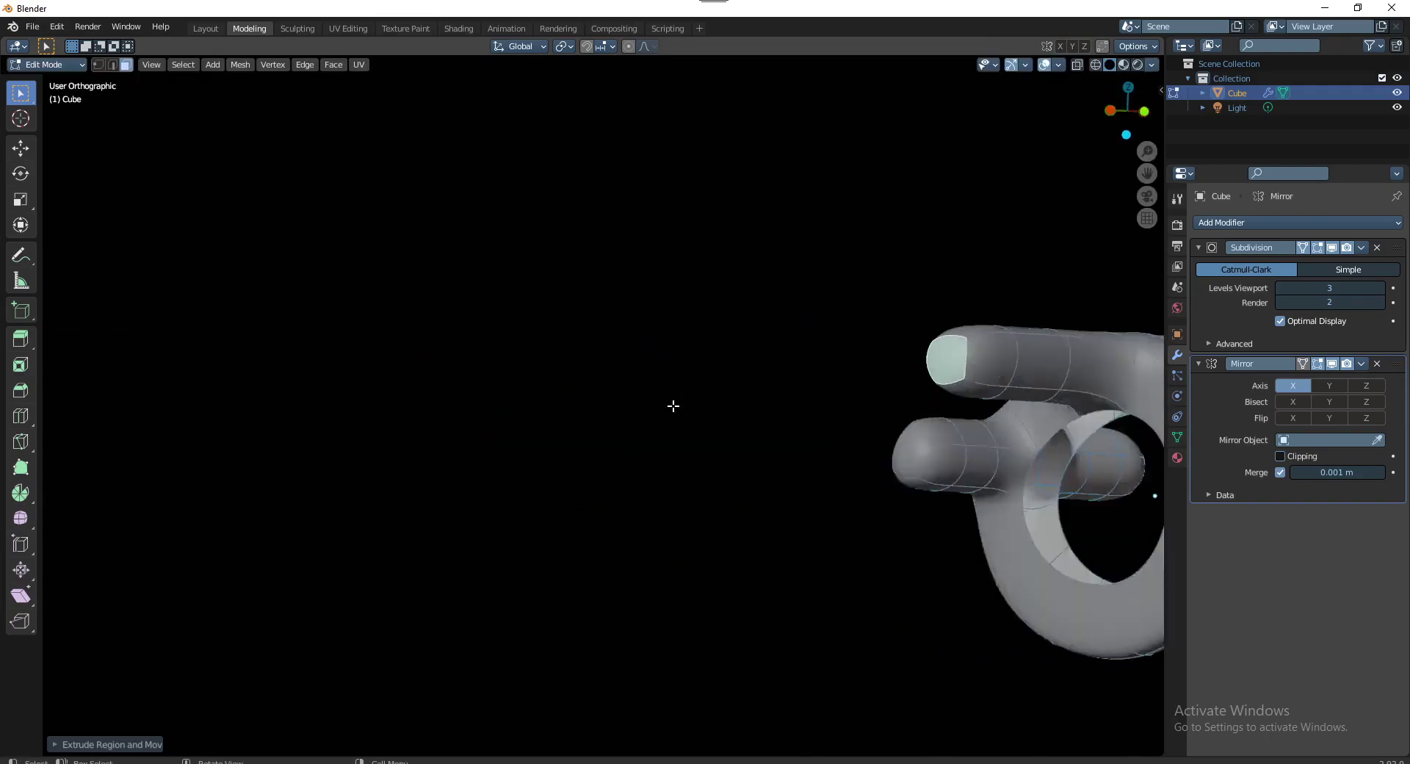
key(Home)
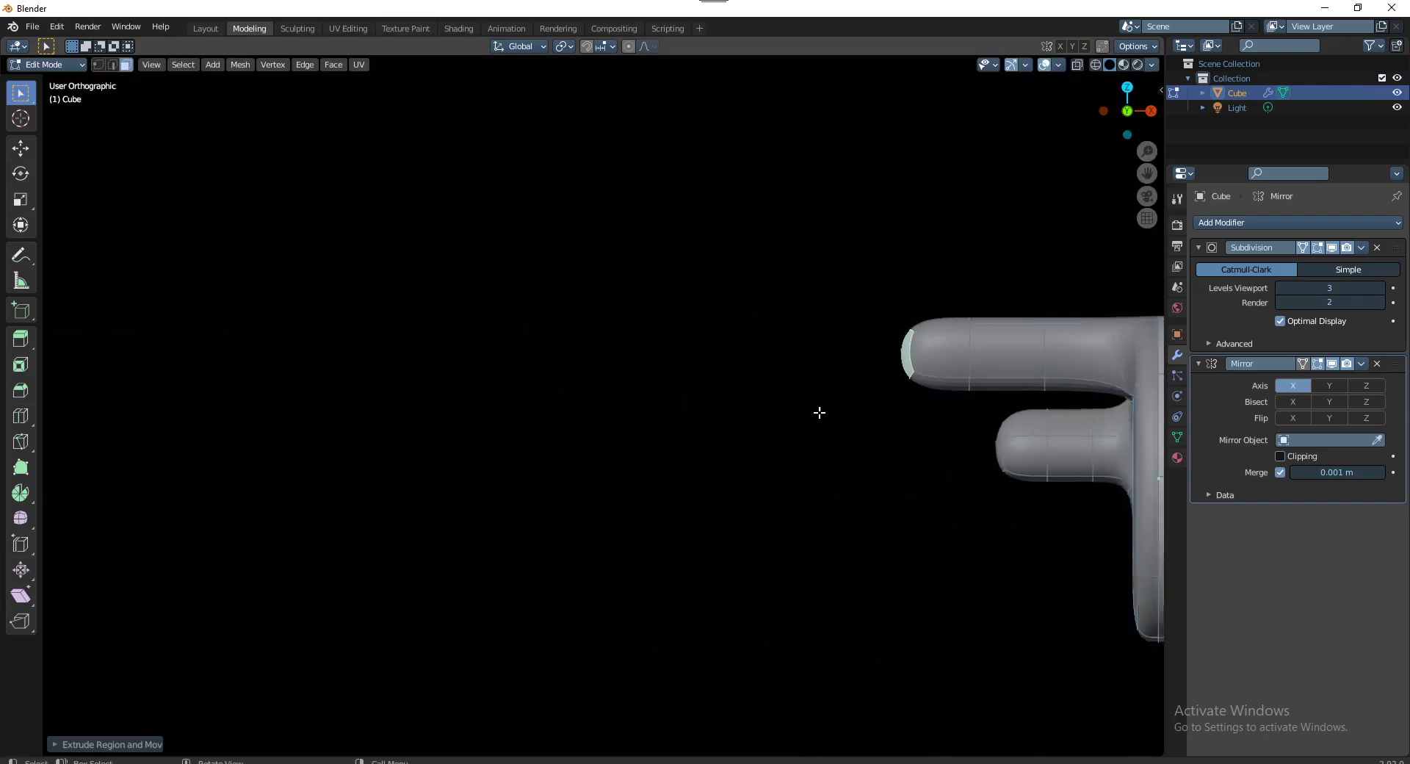
shift+middle_drag(631, 329, 633, 396)
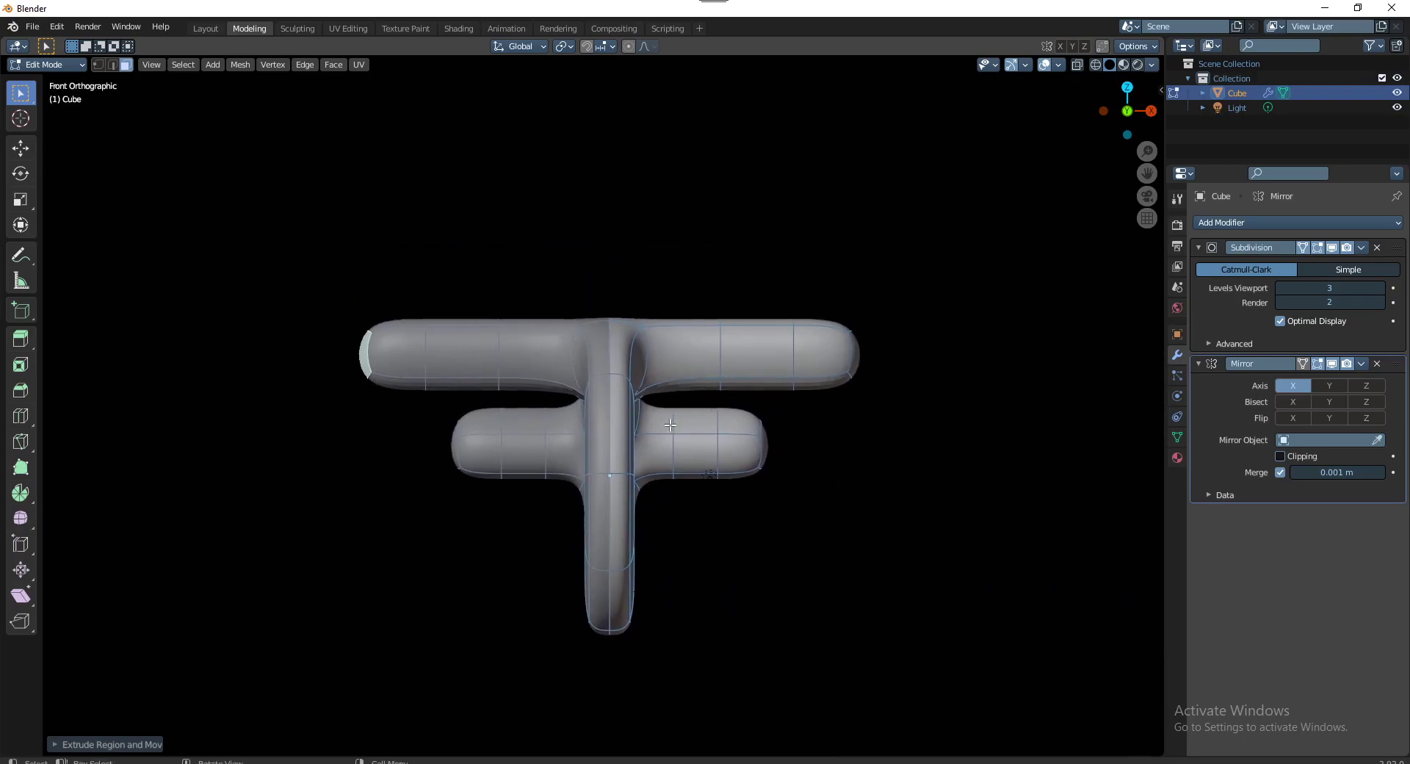
scroll(633, 408, down, 1)
scroll(636, 426, down, 1)
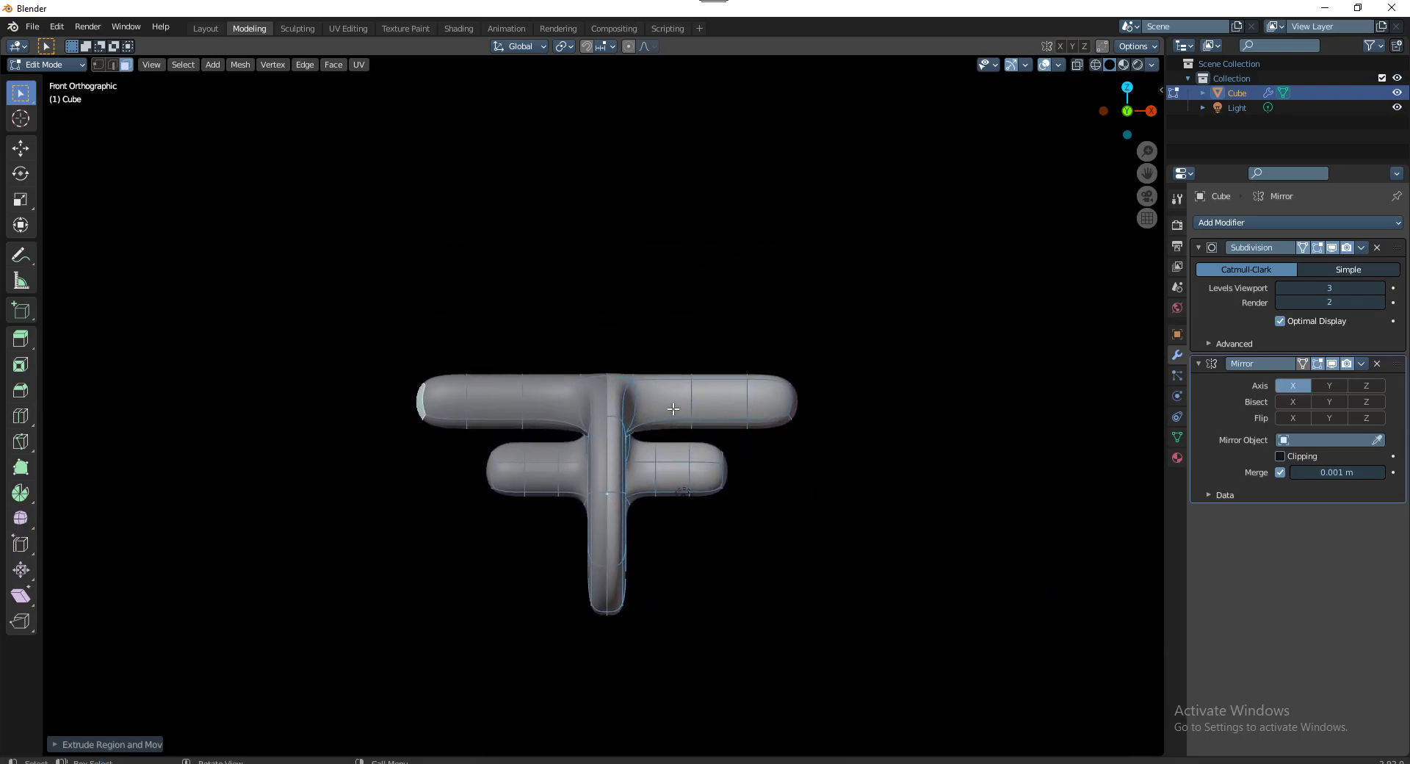
key(shift+space)
Raise the arm-end face to bend the arms up, and hide smoothing while editing
key(g)
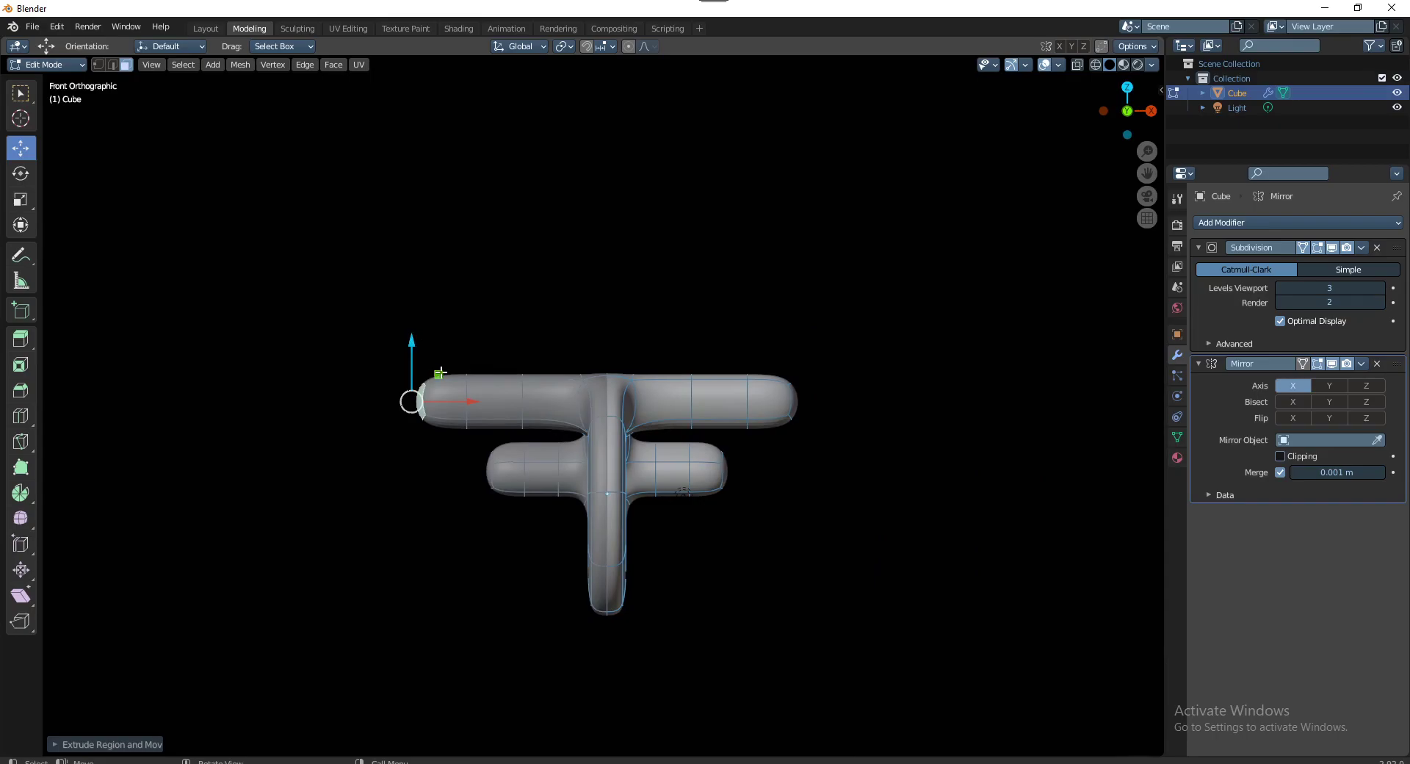
key(g)
click(453, 339)
key(q)
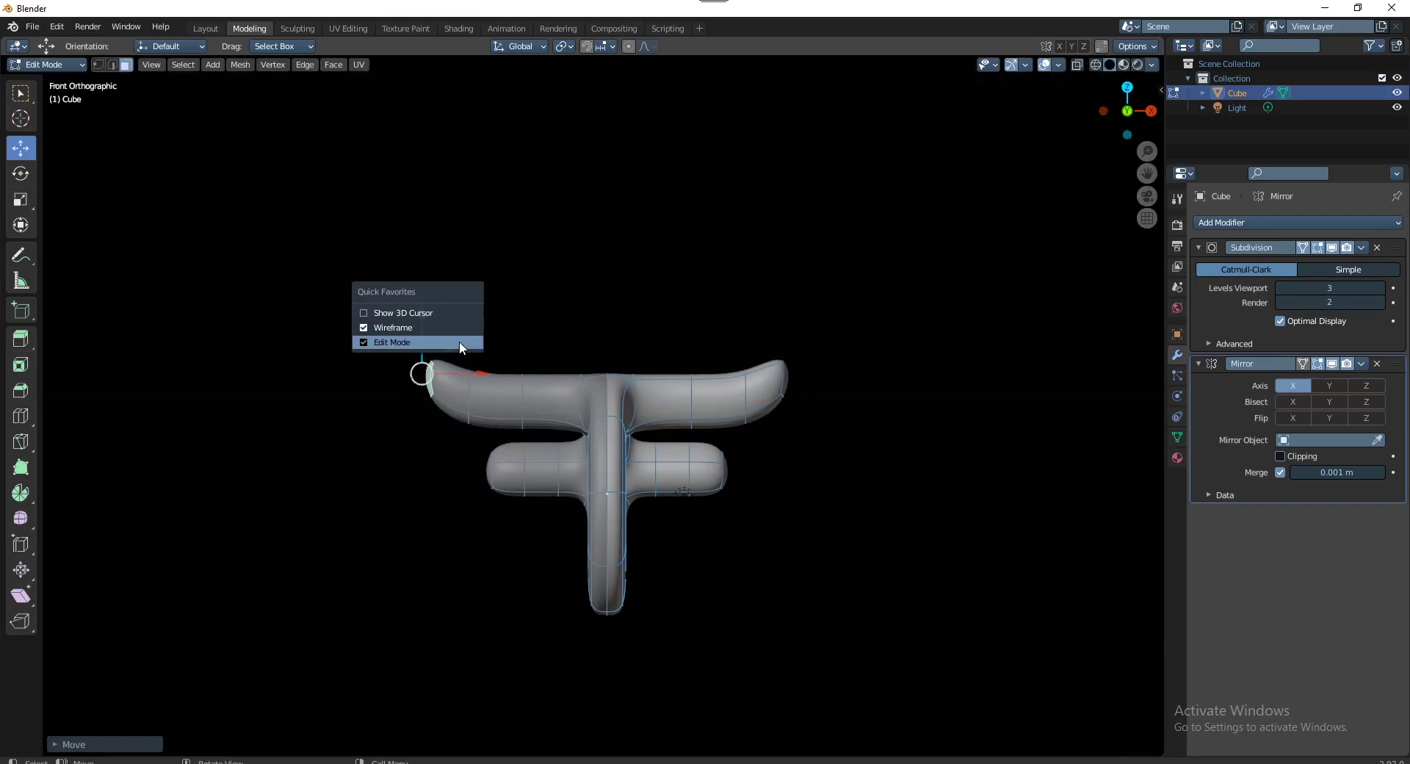
click(448, 342)
scroll(439, 426, up, 3)
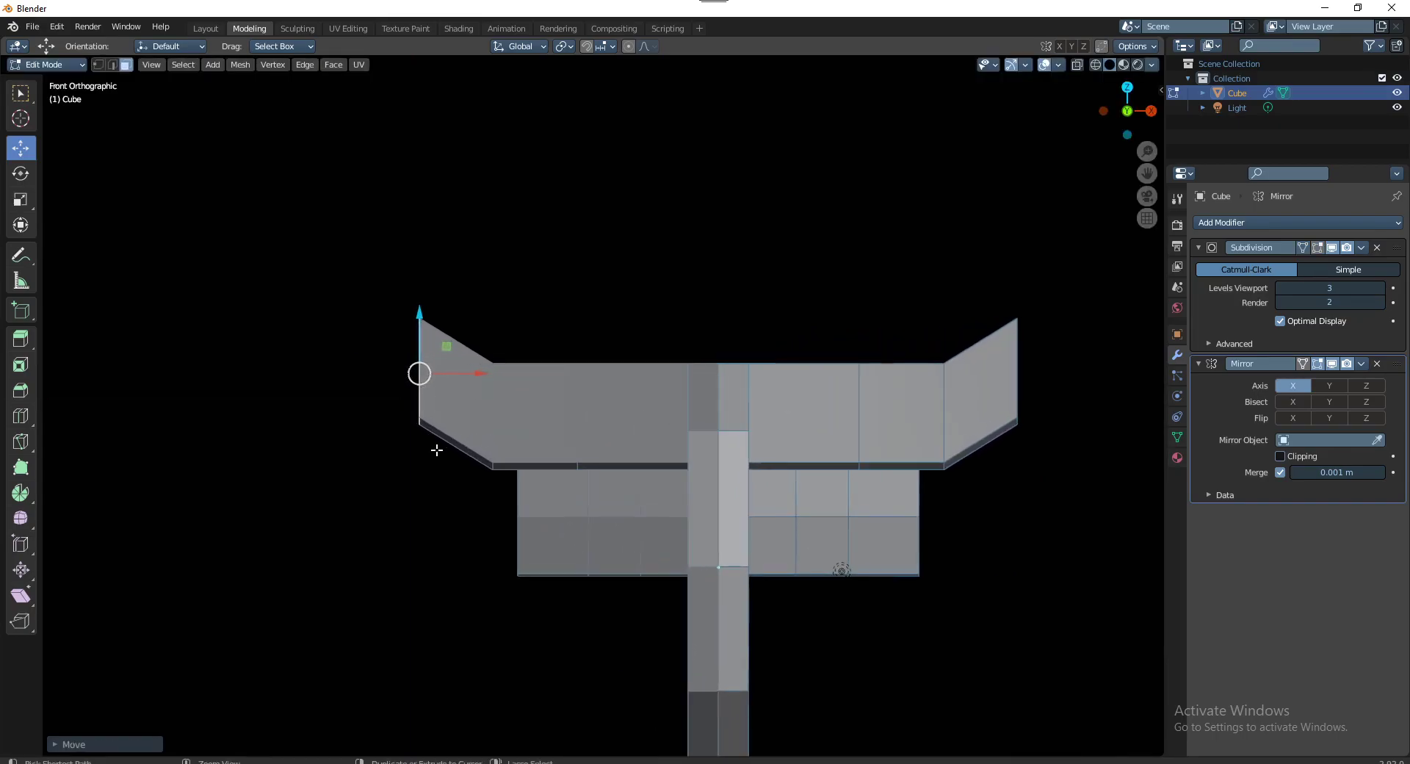
Tilt the arm-end face and extrude a new segment outward
key(shift+space)
key(r)
mouse_move(438, 426)
mouse_down()
mouse_move(475, 373)
mouse_move(434, 310)
mouse_up()
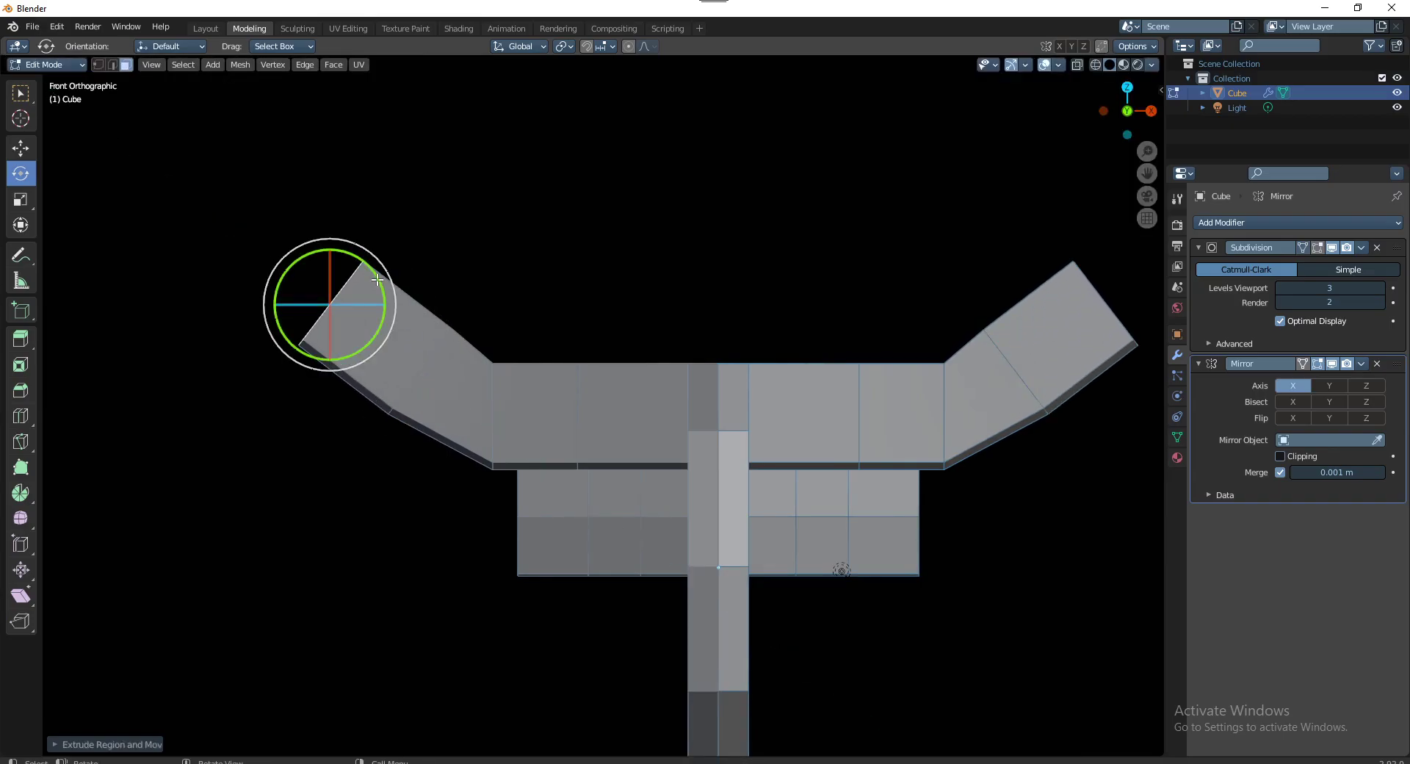
drag(381, 284, 387, 301)
key(e)
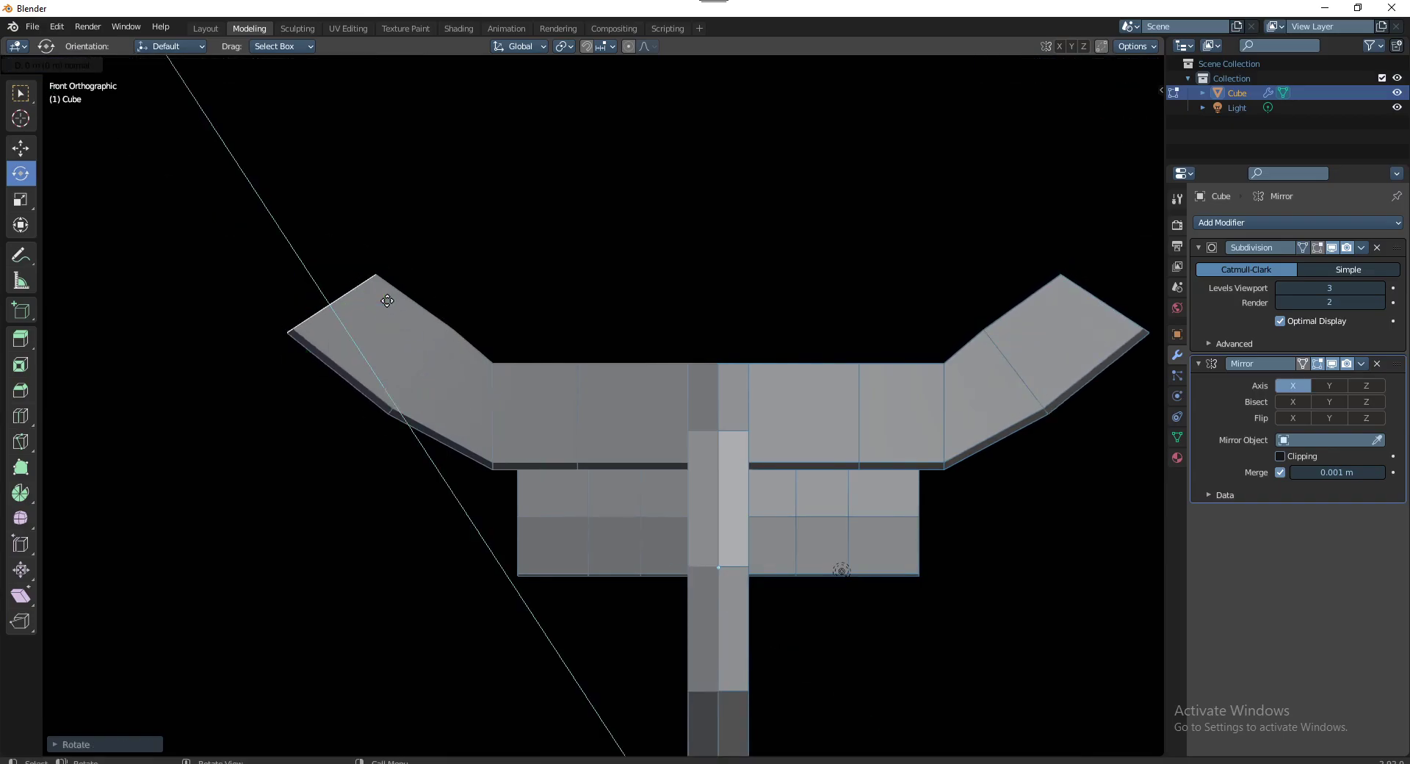
click(357, 196)
Rotate the arm-end face about 13.5 degrees, reposition it, and return to front view
shift+middle_drag(417, 311, 459, 380)
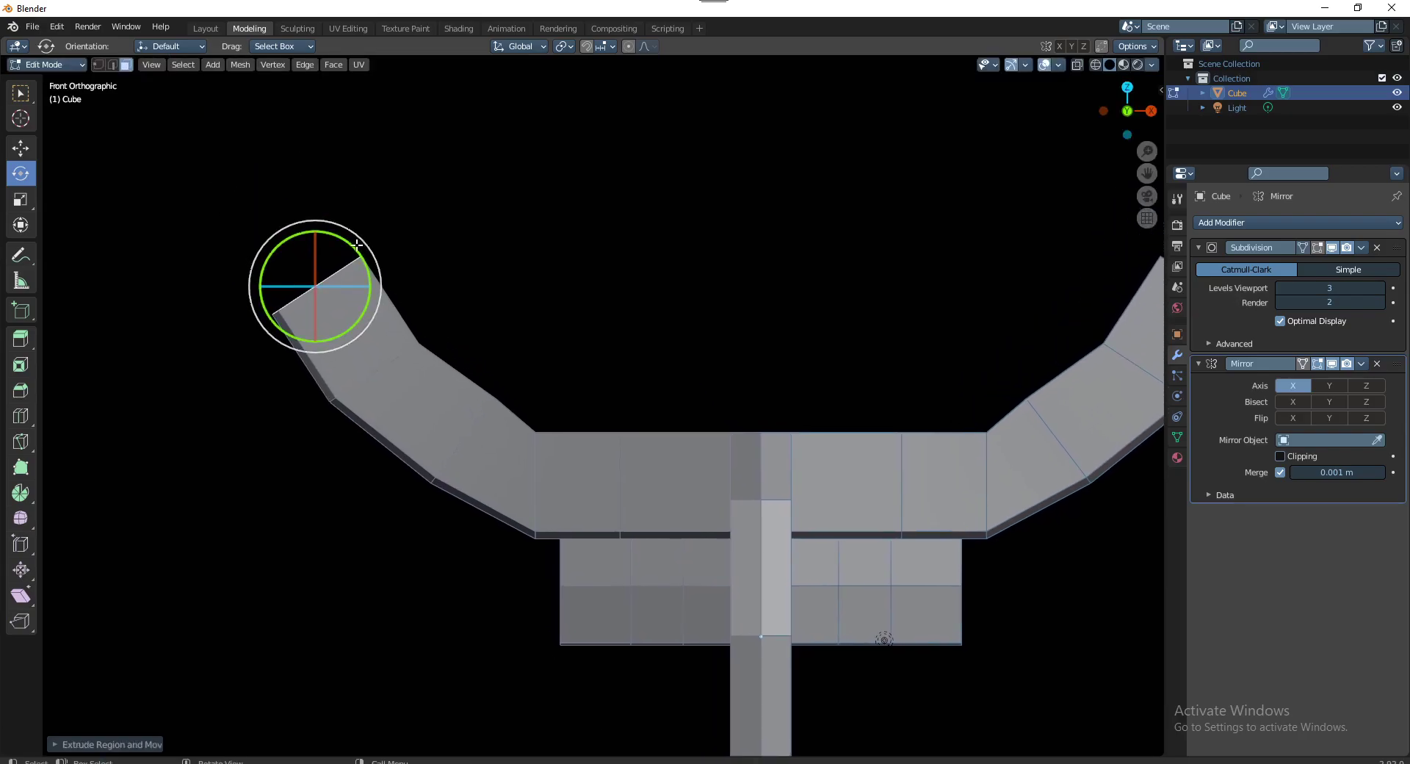
mouse_move(356, 249)
mouse_down()
mouse_move(366, 261)
mouse_move(378, 235)
mouse_up()
key(shift+space)
key(g)
click(387, 227)
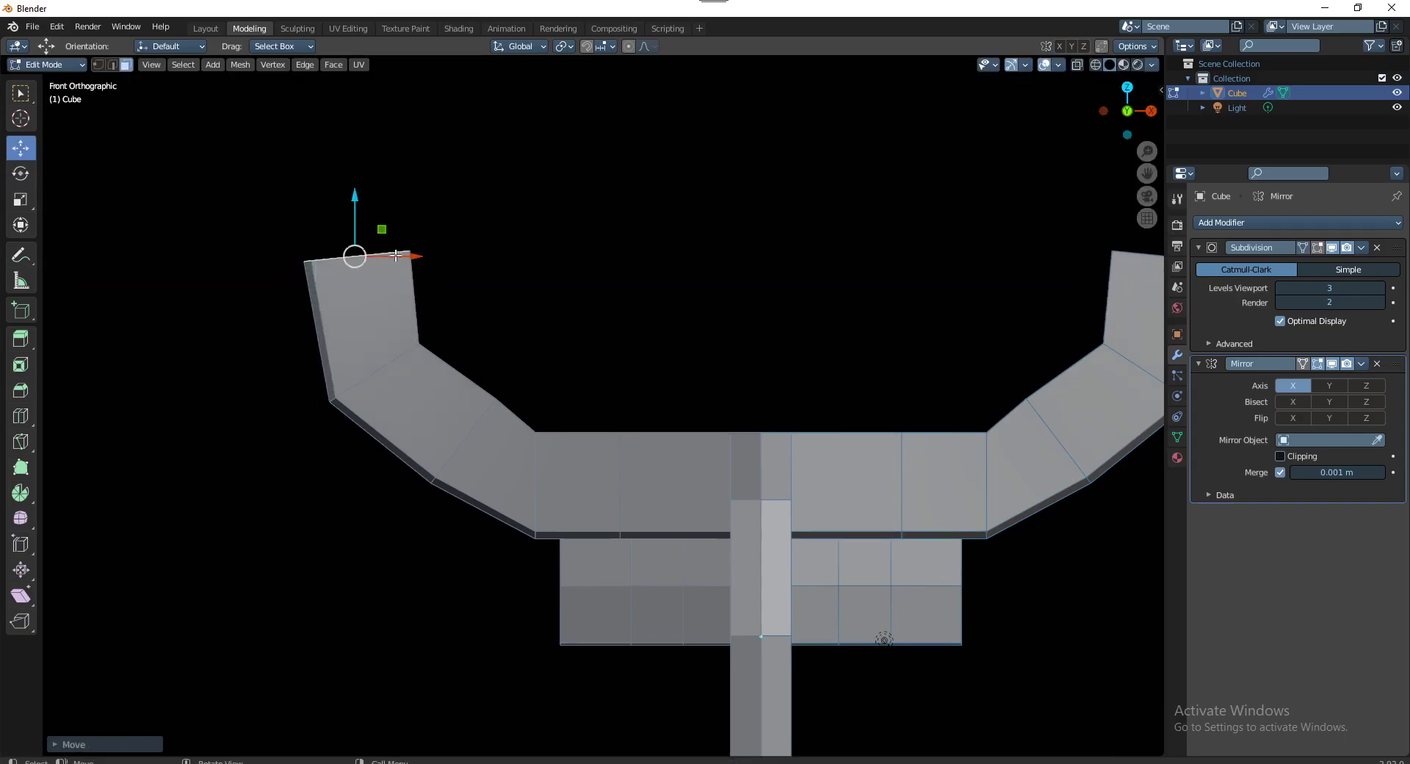
mouse_move(387, 227)
middle_down()
mouse_move(608, 348)
mouse_move(585, 345)
mouse_move(592, 420)
mouse_move(686, 503)
mouse_move(471, 358)
middle_up()
key(KP_1)
scroll(503, 448, down, 2)
scroll(431, 339, up, 1)
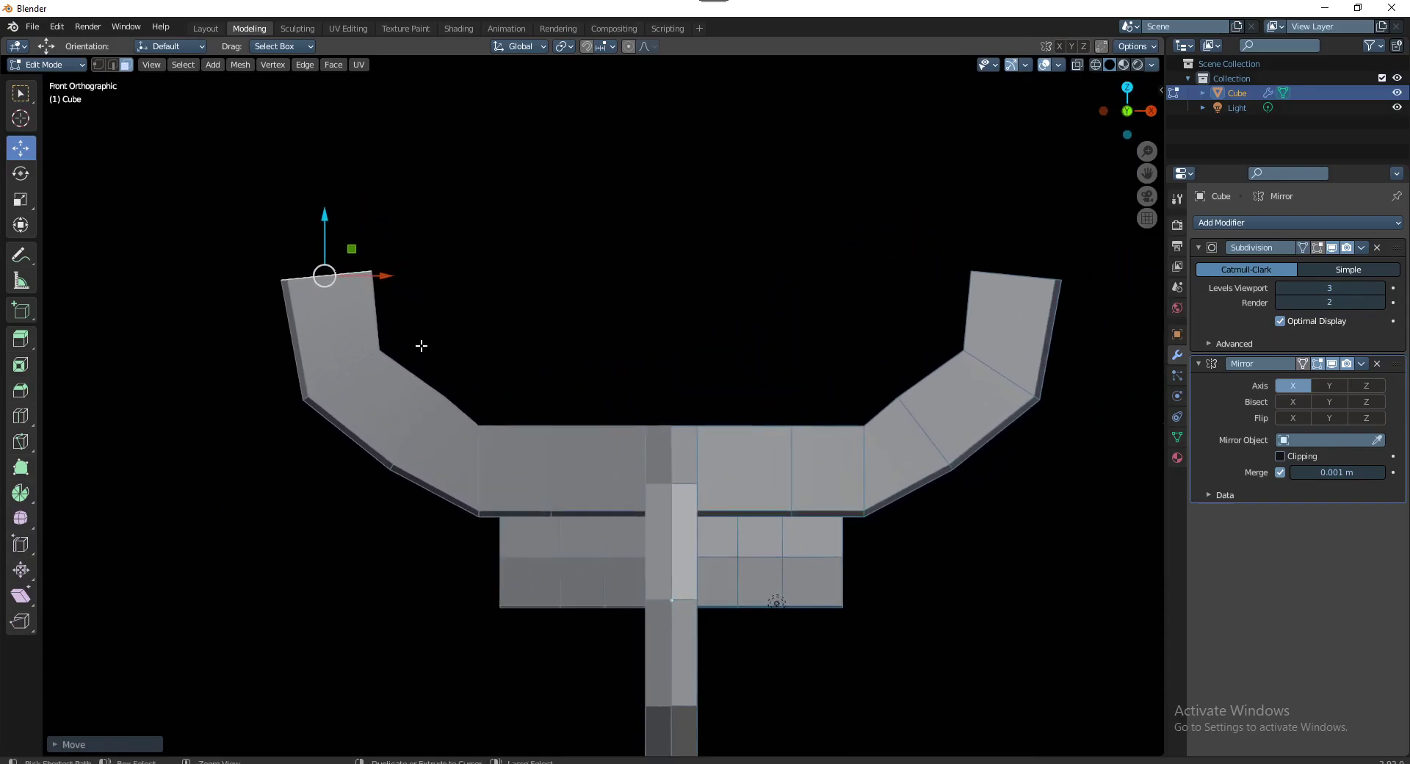
Tilt the top arm face inward and extrude a new segment upward
key(shift+space)
key(r)
mouse_move(371, 266)
mouse_down()
mouse_move(406, 289)
mouse_move(378, 310)
mouse_move(403, 305)
mouse_up()
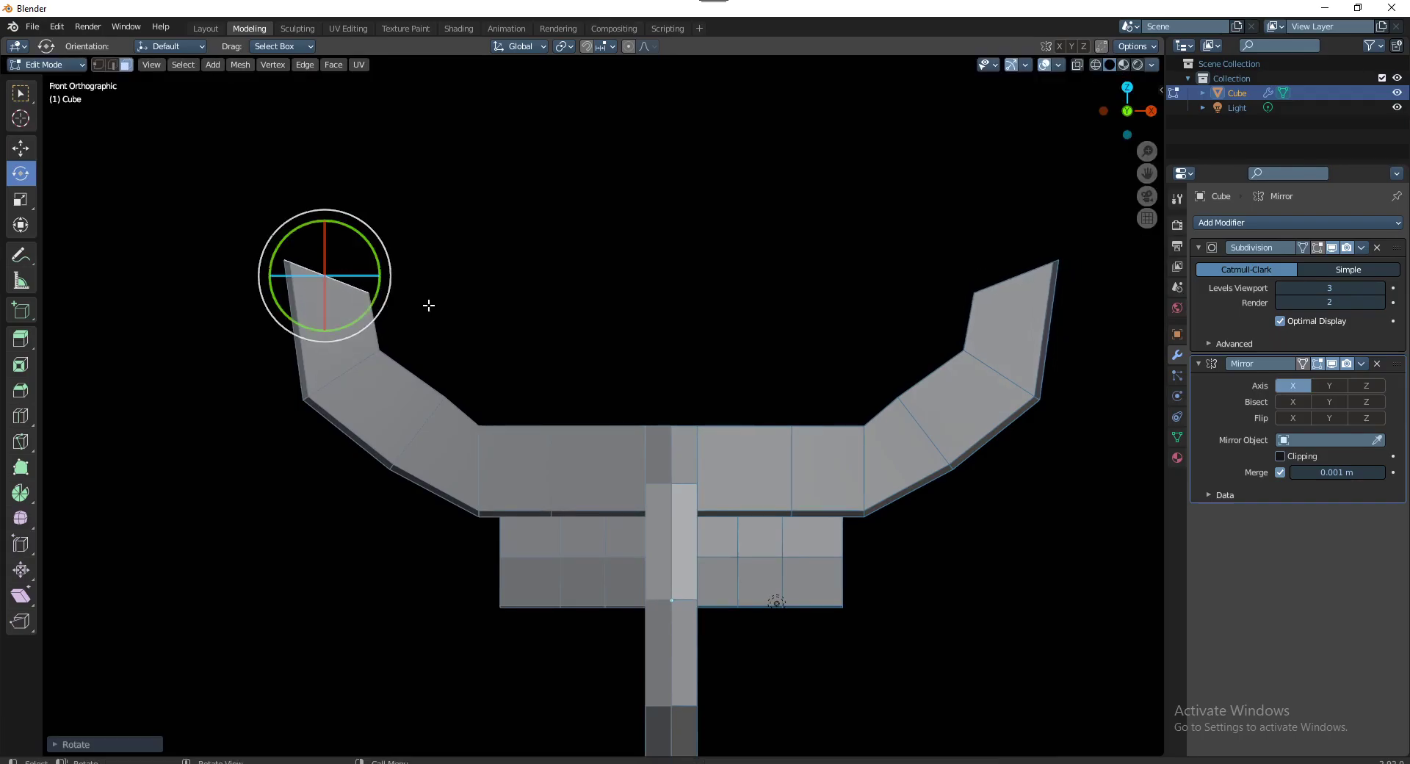
key(r)
click(446, 278)
key(e)
click(523, 210)
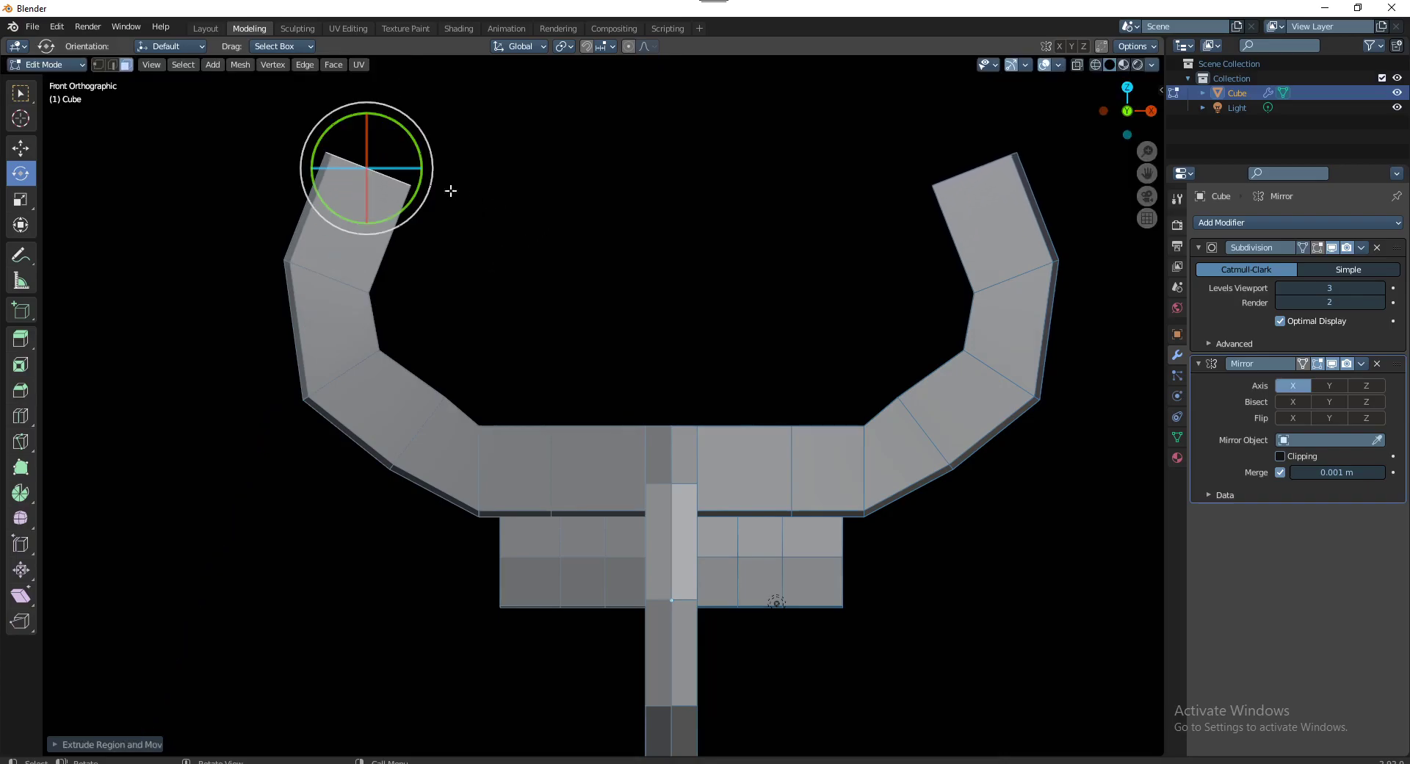
Shift the top face down and right, then rotate it to angle inward
key(shift+space)
key(g)
drag(400, 138, 431, 158)
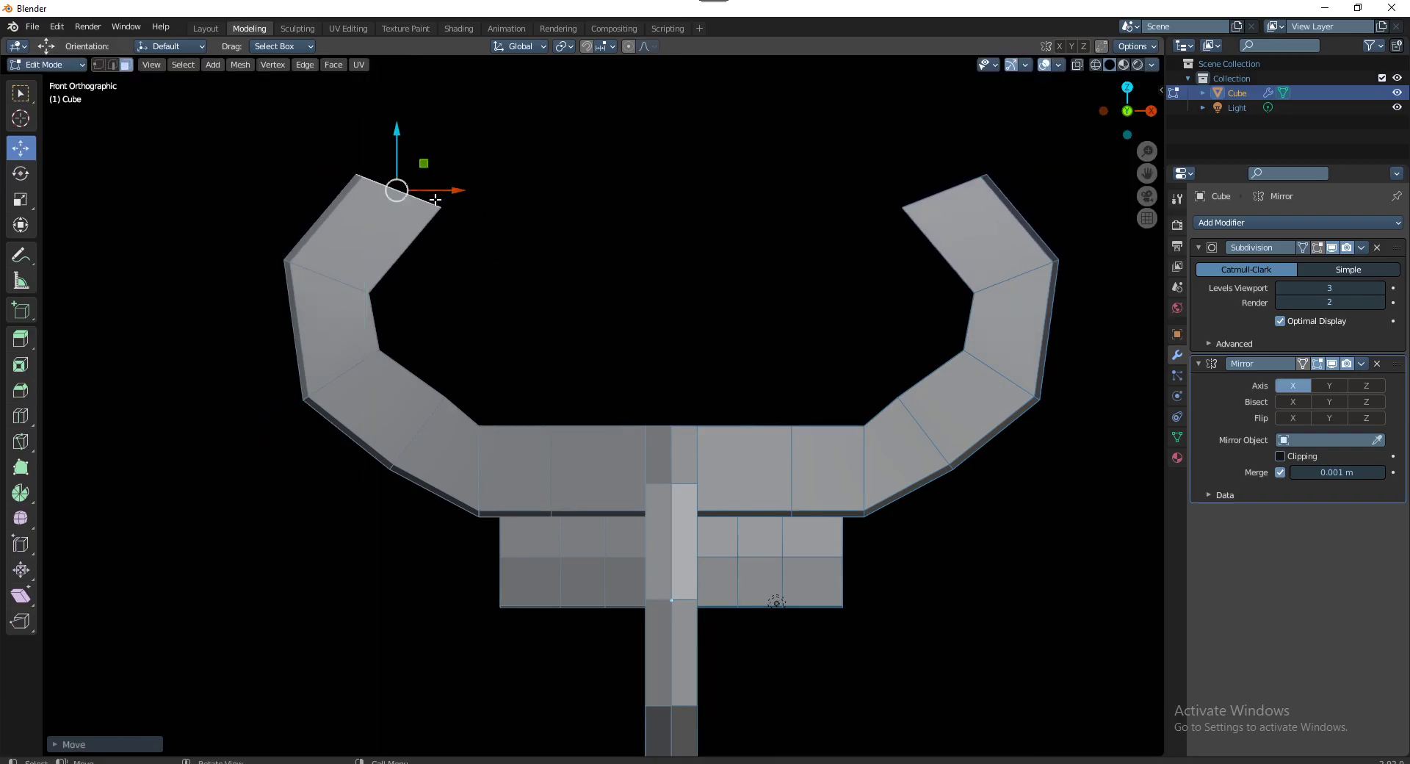
key(shift+space)
key(r)
drag(435, 228, 512, 341)
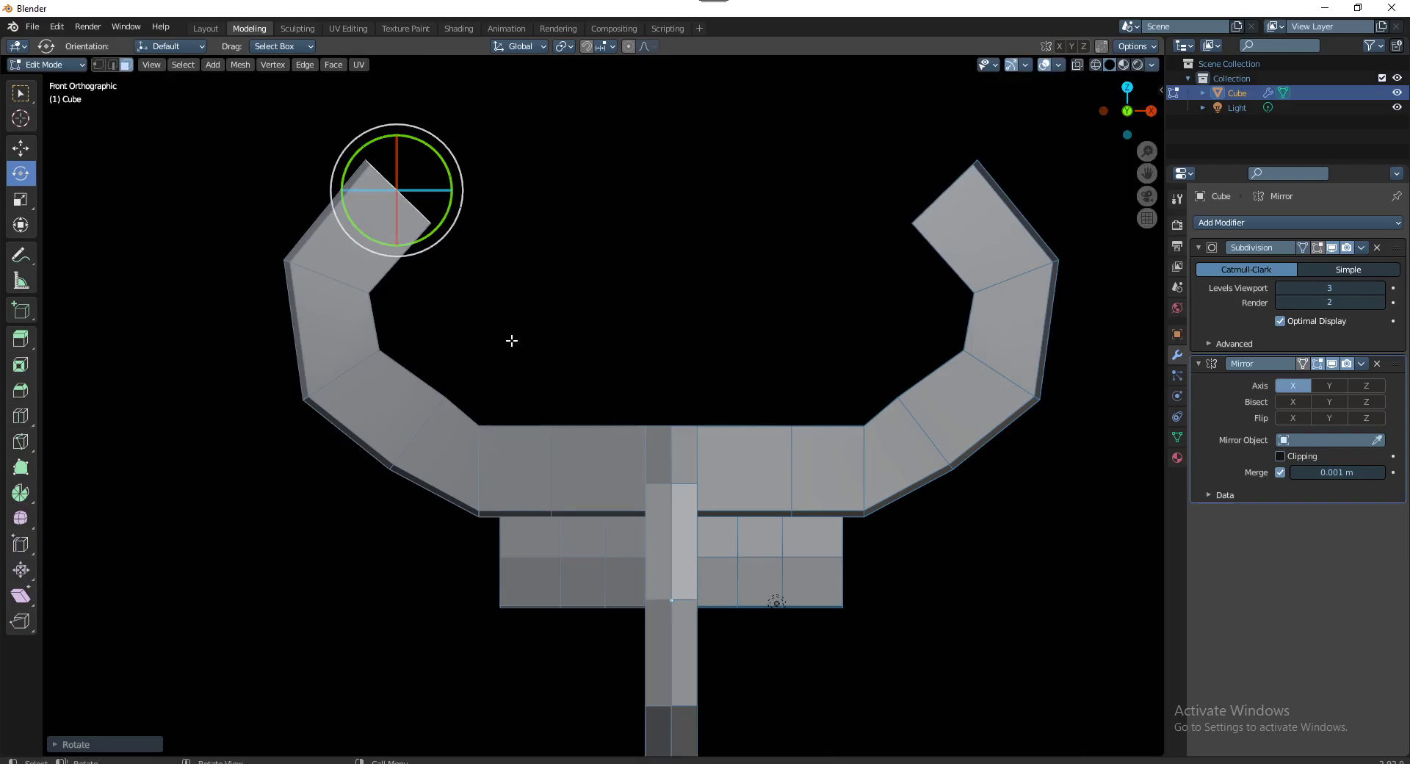
scroll(512, 341, down, 3)
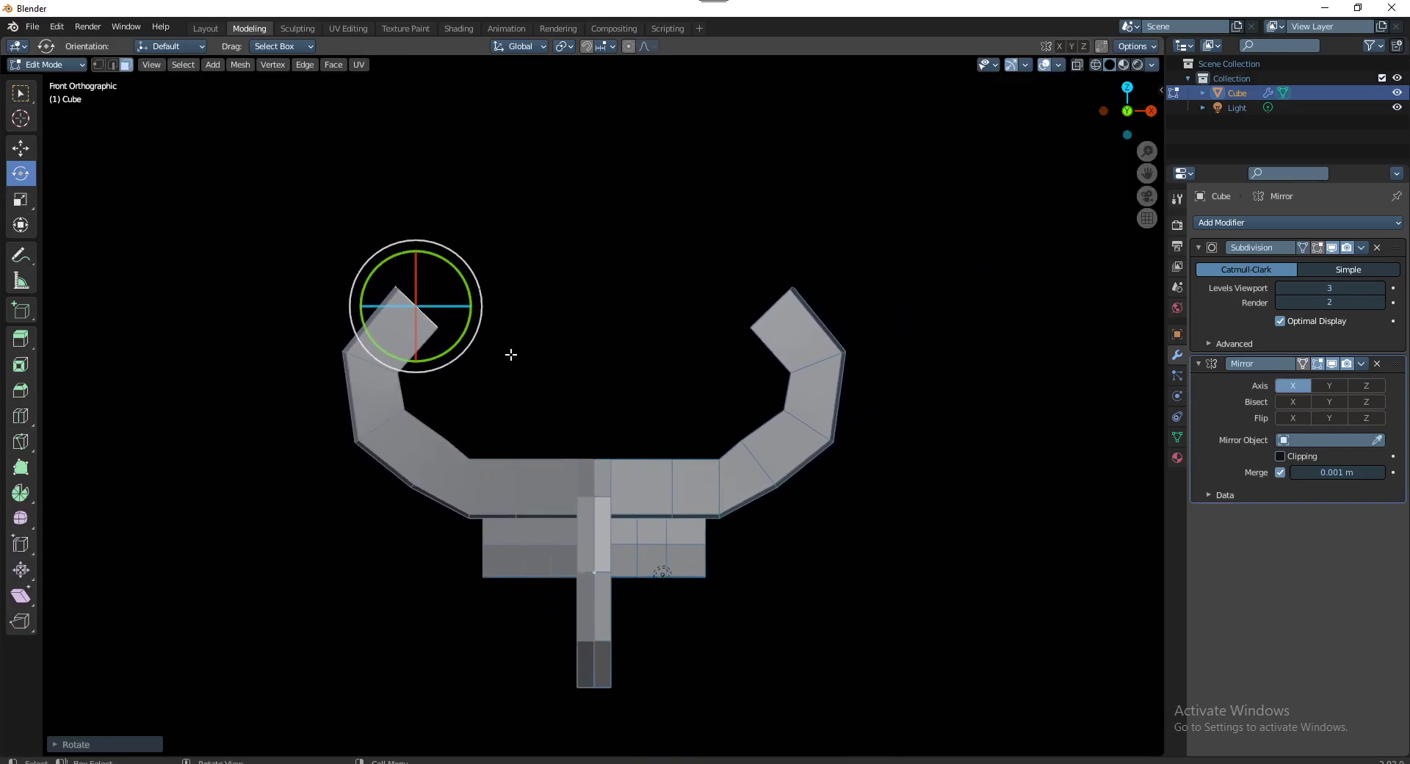
Extrude more segments, rotating about 7.75 degrees toward the centre, until the ends nearly meet
key(e)
click(542, 268)
drag(533, 248, 532, 239)
key(r)
click(624, 267)
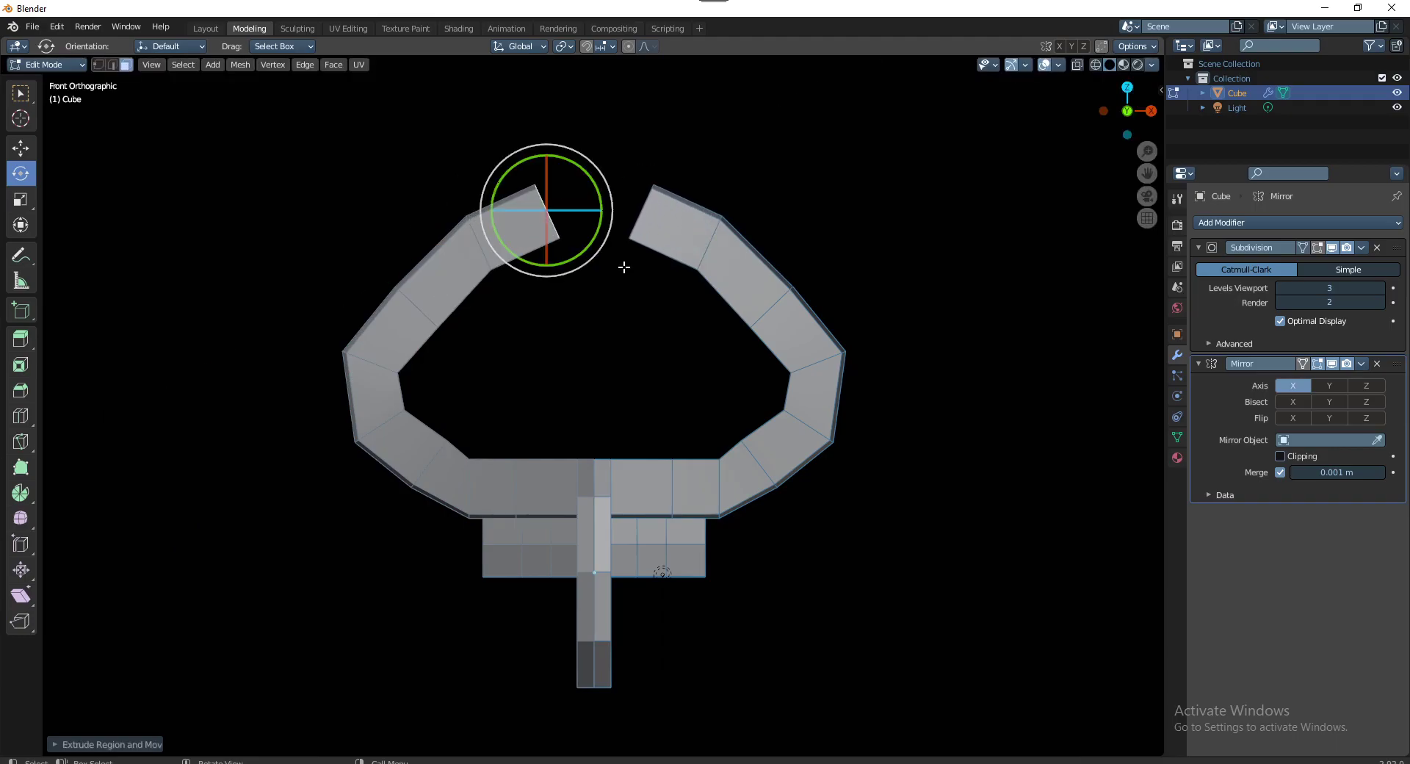
drag(599, 207, 592, 237)
key(e)
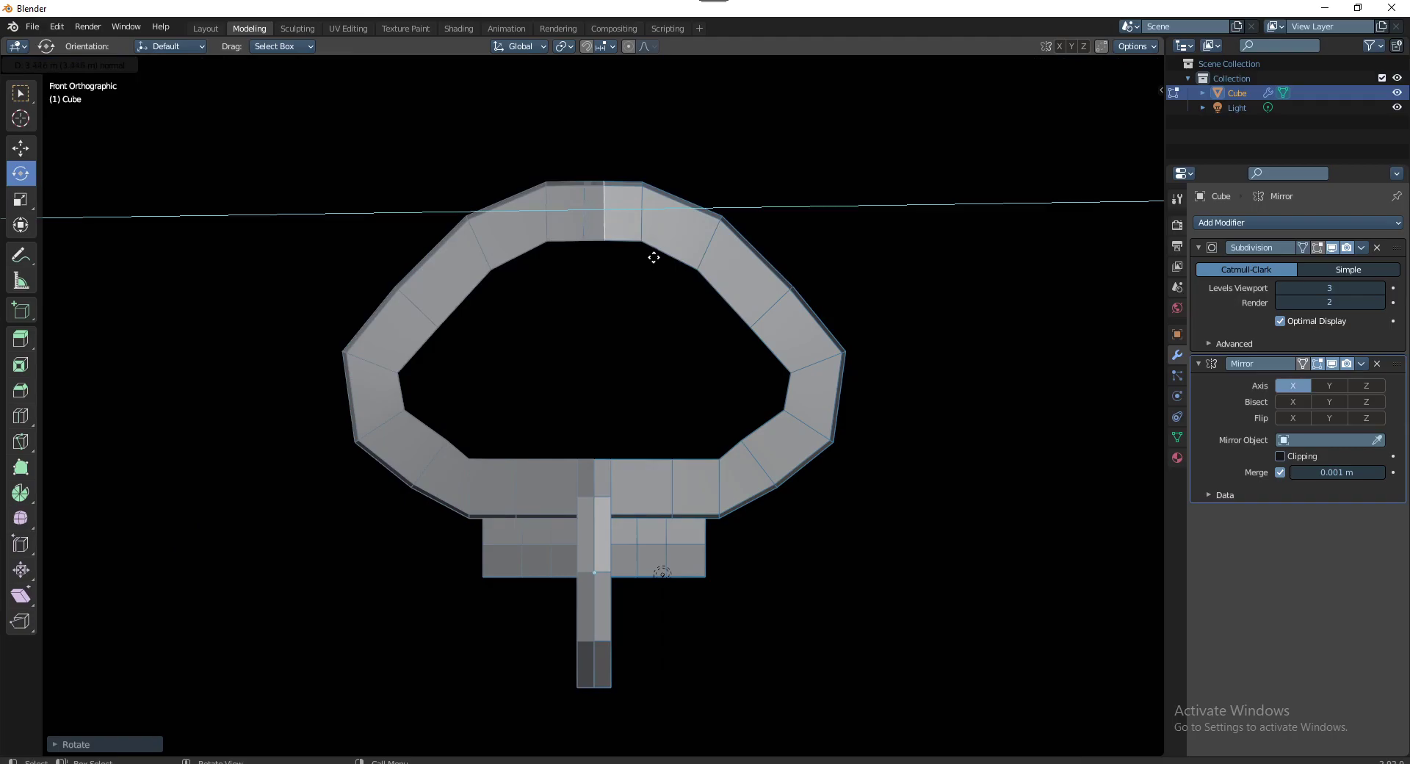
click(635, 255)
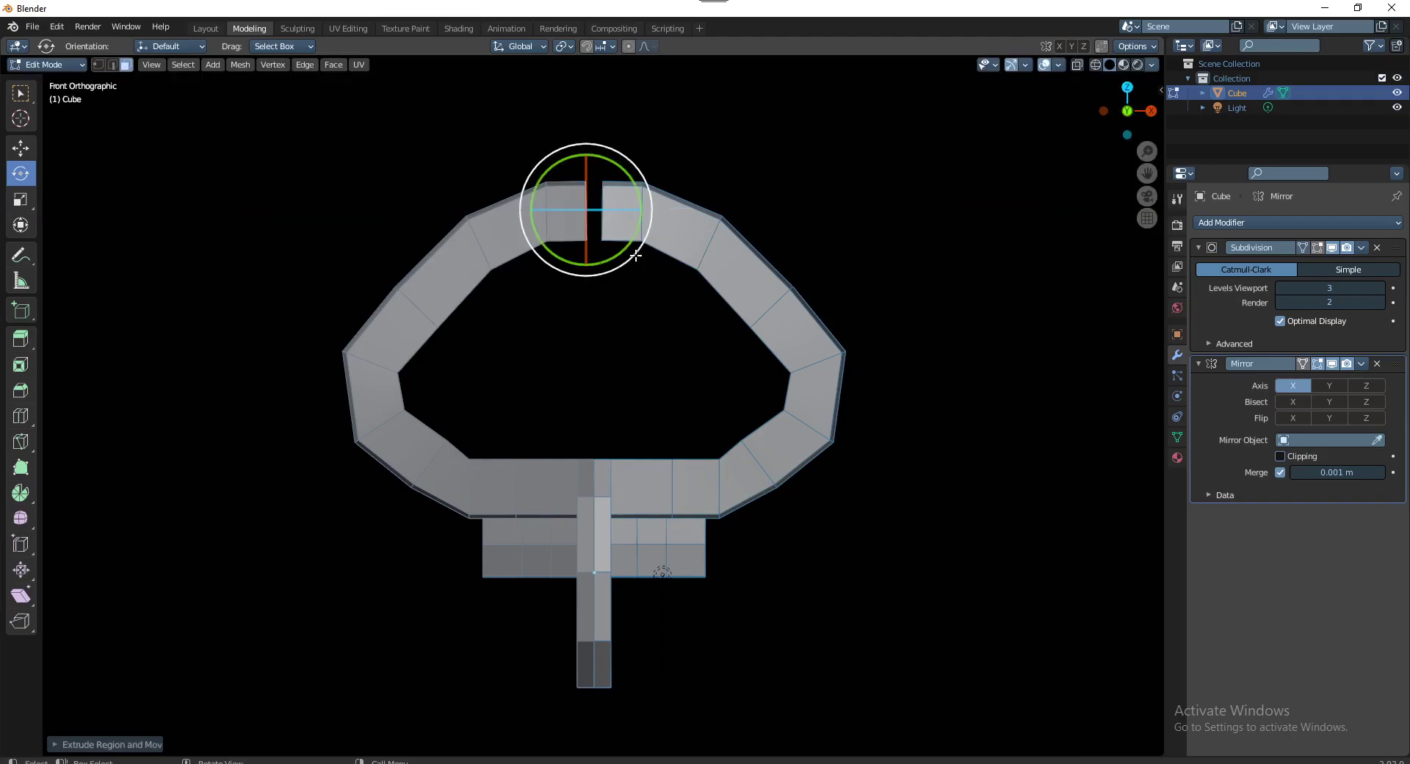
Enable Mirror Clipping and slide the arm-end vertices along X onto the mirror centre
click(1282, 455)
scroll(637, 246, up, 3)
scroll(637, 246, up, 1)
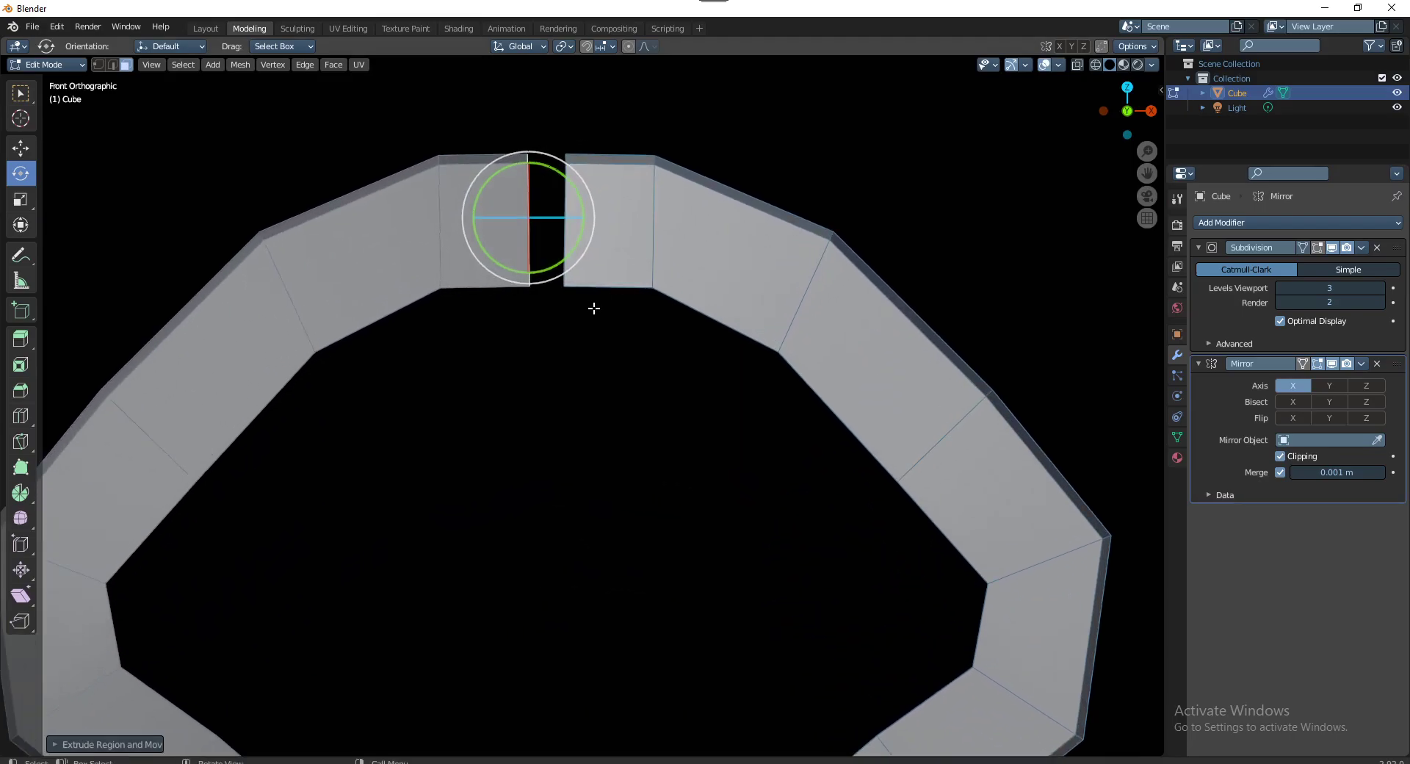
key(shift+space)
key(g)
drag(580, 217, 620, 217)
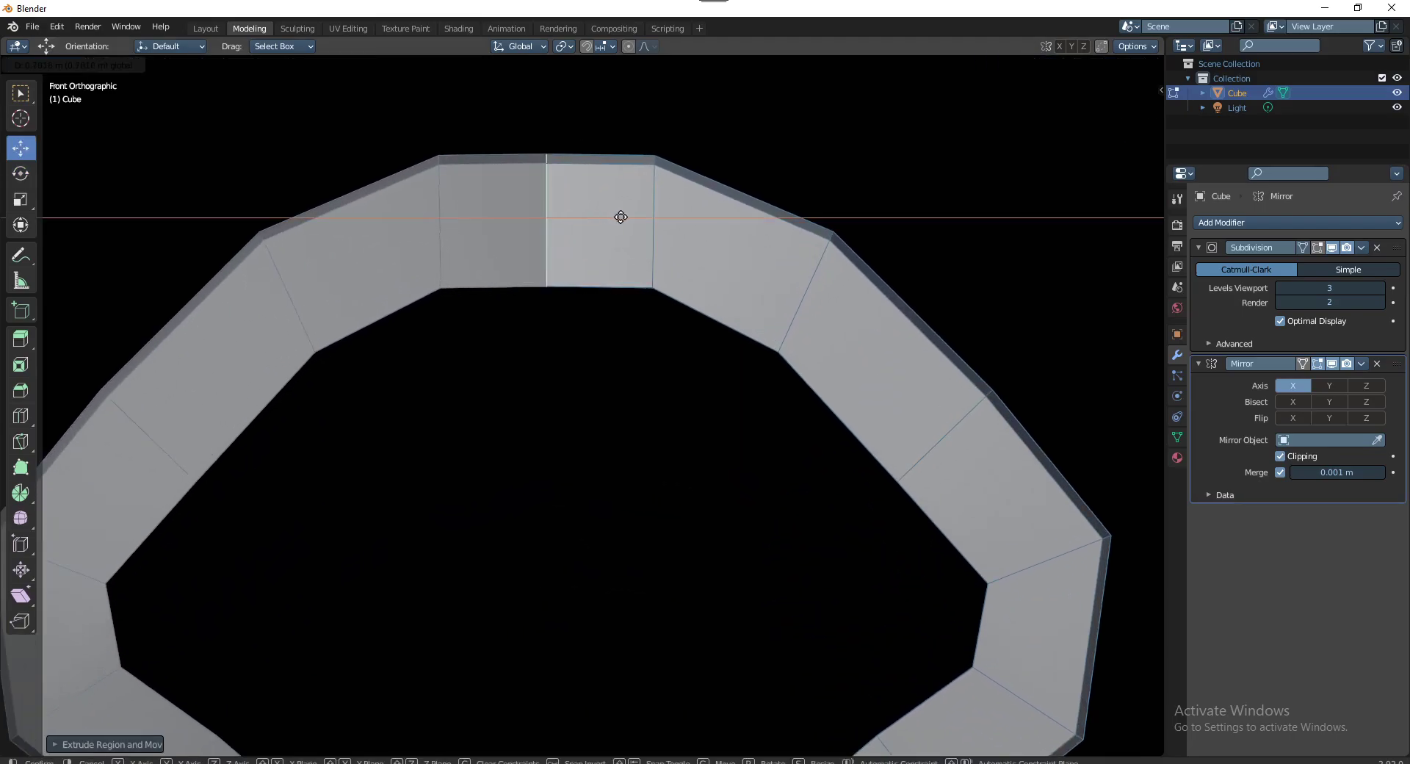
click(621, 217)
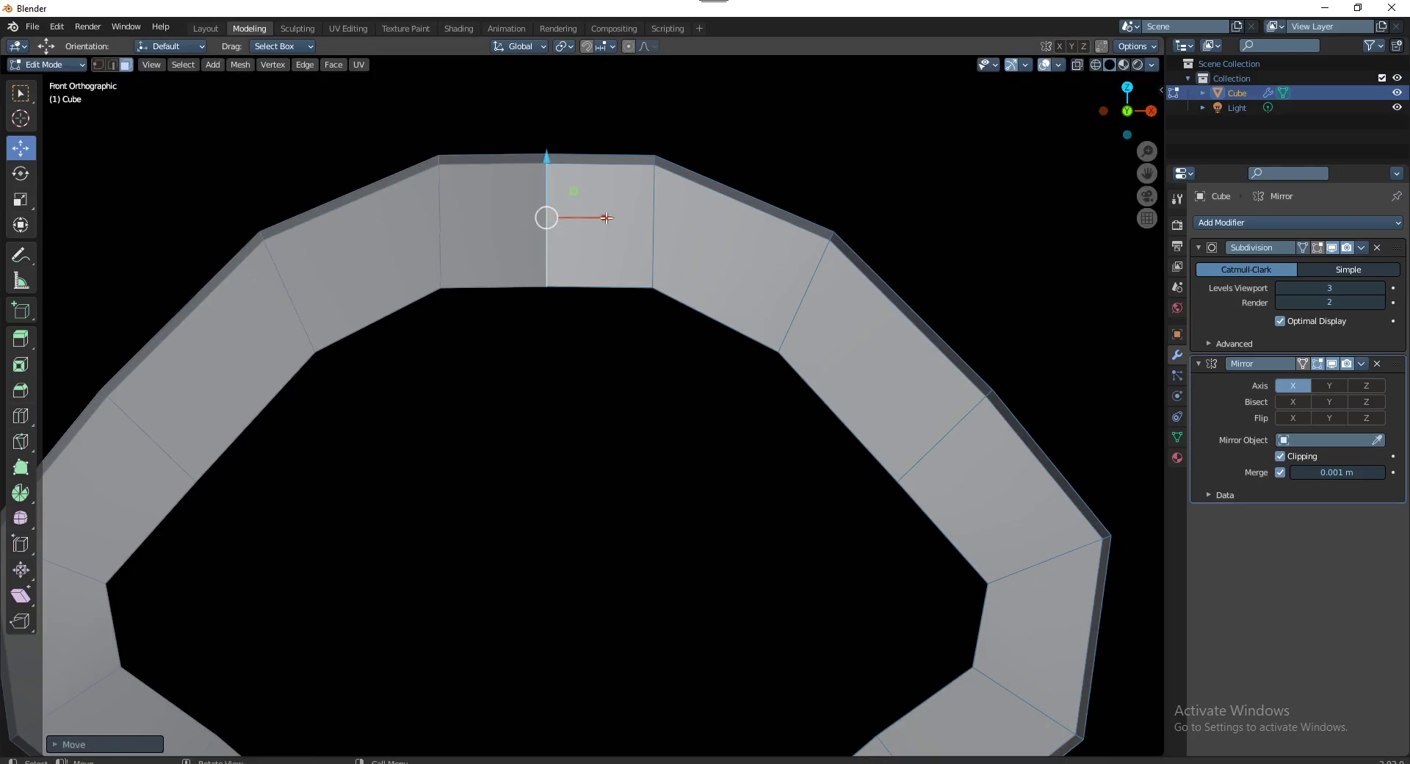
drag(606, 217, 585, 226)
Show the subdivision smoothing while editing and inspect the top join
scroll(611, 407, down, 4)
scroll(611, 396, down, 1)
scroll(612, 346, down, 1)
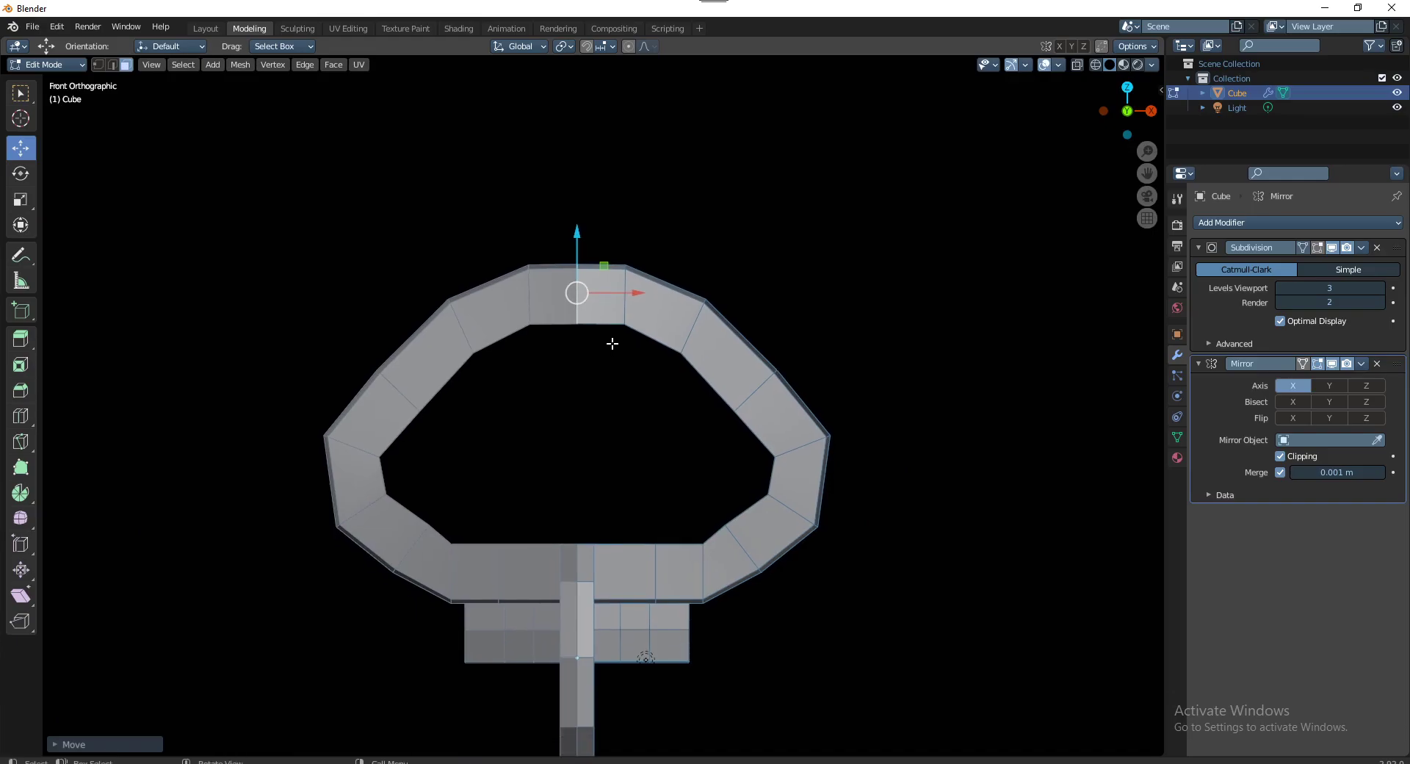
right_click(612, 343)
click(614, 345)
mouse_move(623, 336)
middle_down()
mouse_move(638, 386)
mouse_move(585, 383)
middle_up()
scroll(569, 302, up, 2)
scroll(617, 365, up, 3)
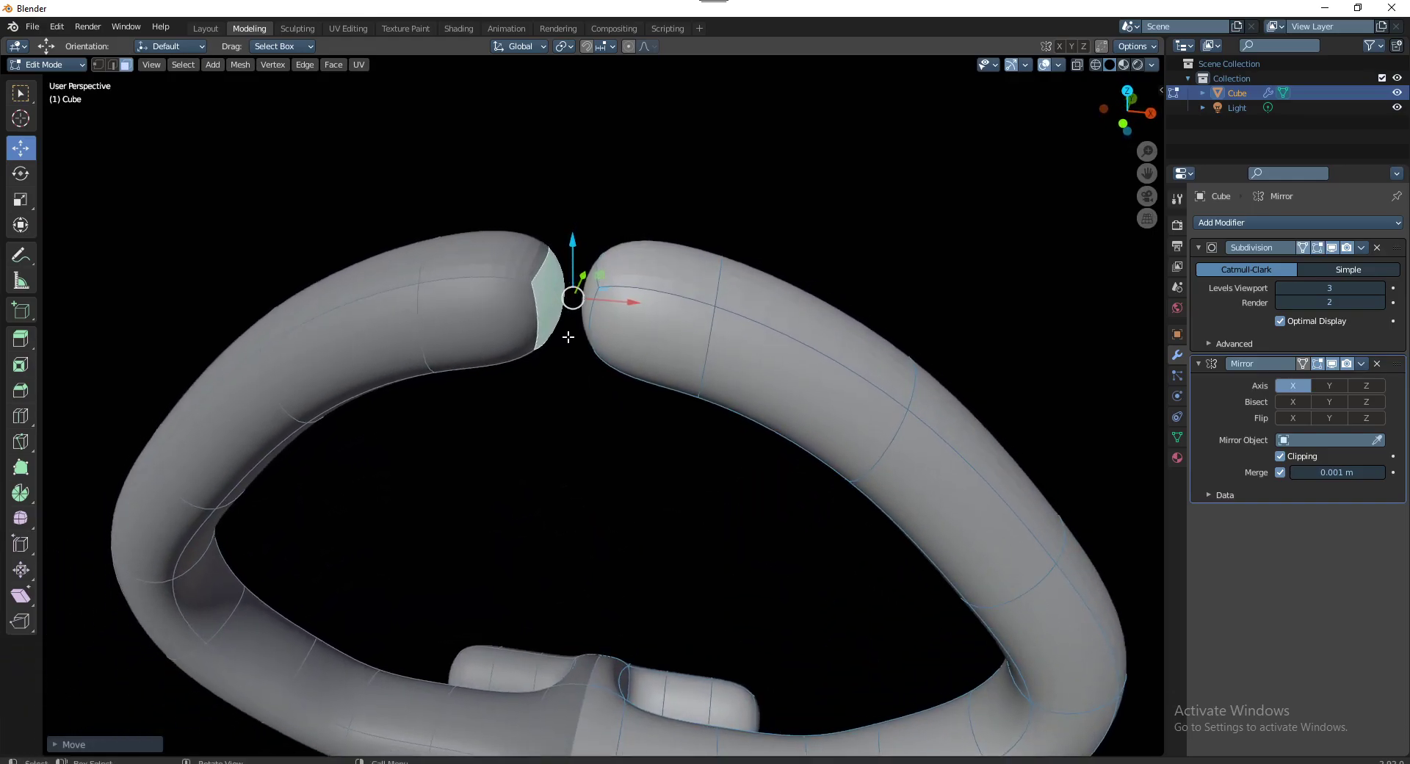
Delete the inner faces at the top join and return to Object Mode
key(x)
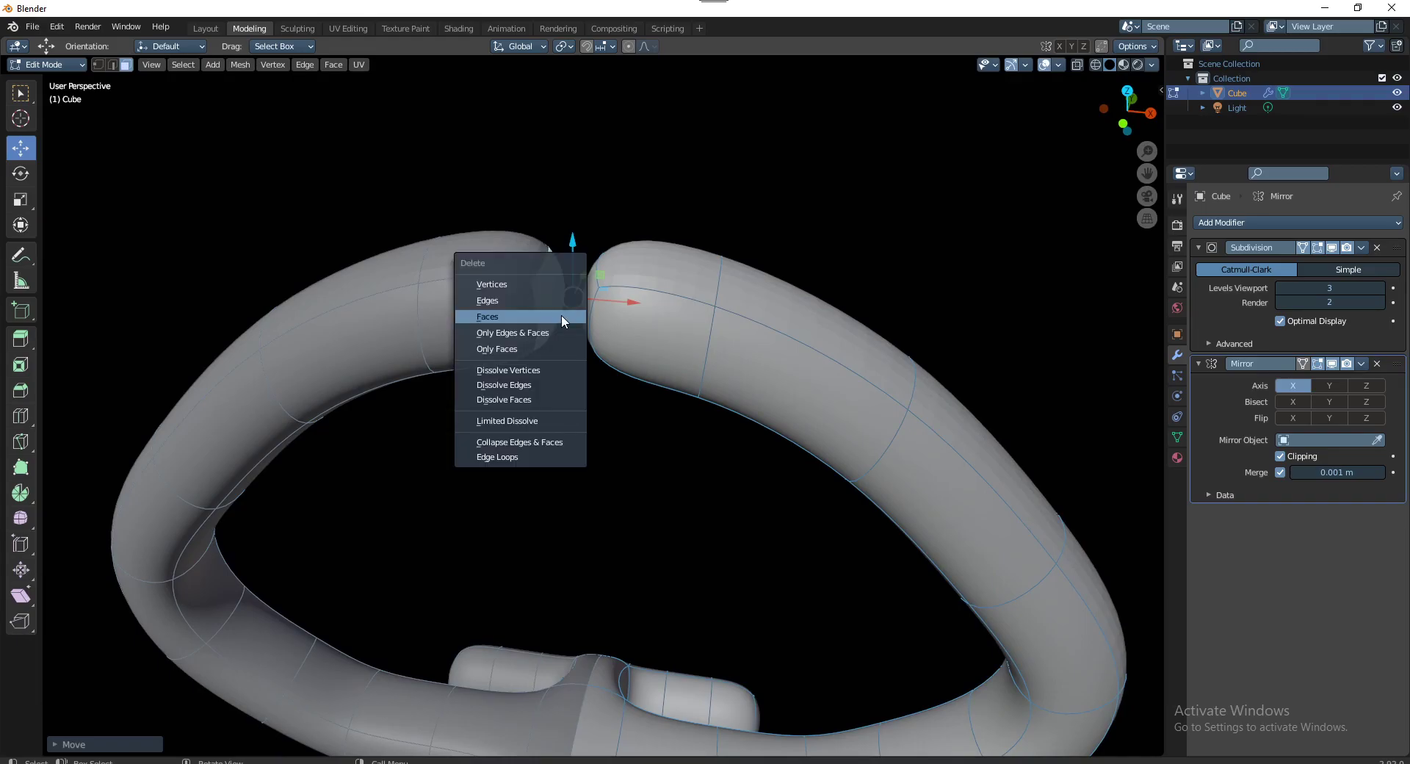
click(527, 314)
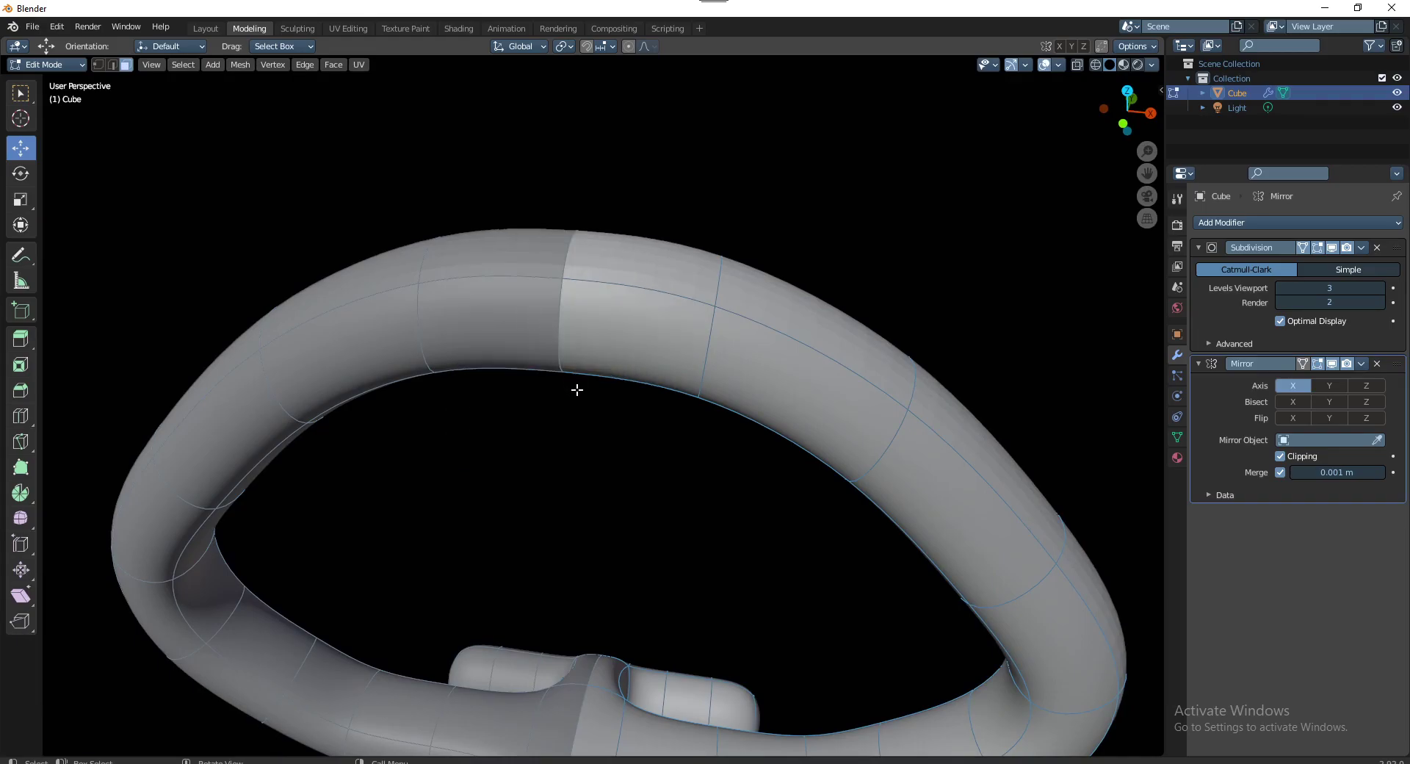
middle_drag(573, 389, 606, 338)
scroll(606, 337, down, 4)
scroll(661, 459, down, 1)
mouse_move(661, 460)
middle_down()
mouse_move(629, 390)
mouse_move(885, 384)
mouse_move(916, 340)
mouse_move(774, 473)
mouse_move(819, 364)
mouse_move(805, 337)
mouse_move(774, 366)
middle_up()
key(Tab)
In front view, re-enter Edit Mode with vertex select and hide smoothing while editing
key(KP_1)
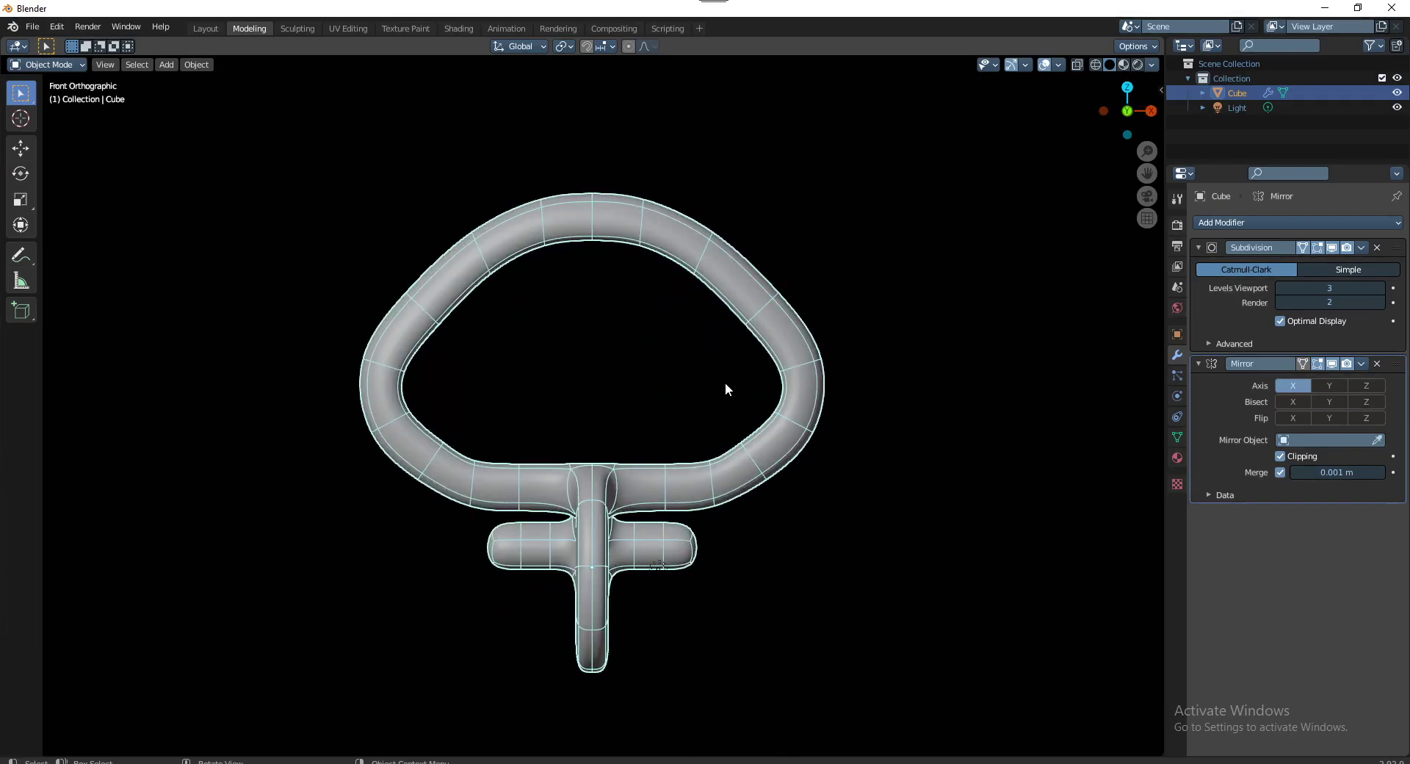
key(Tab)
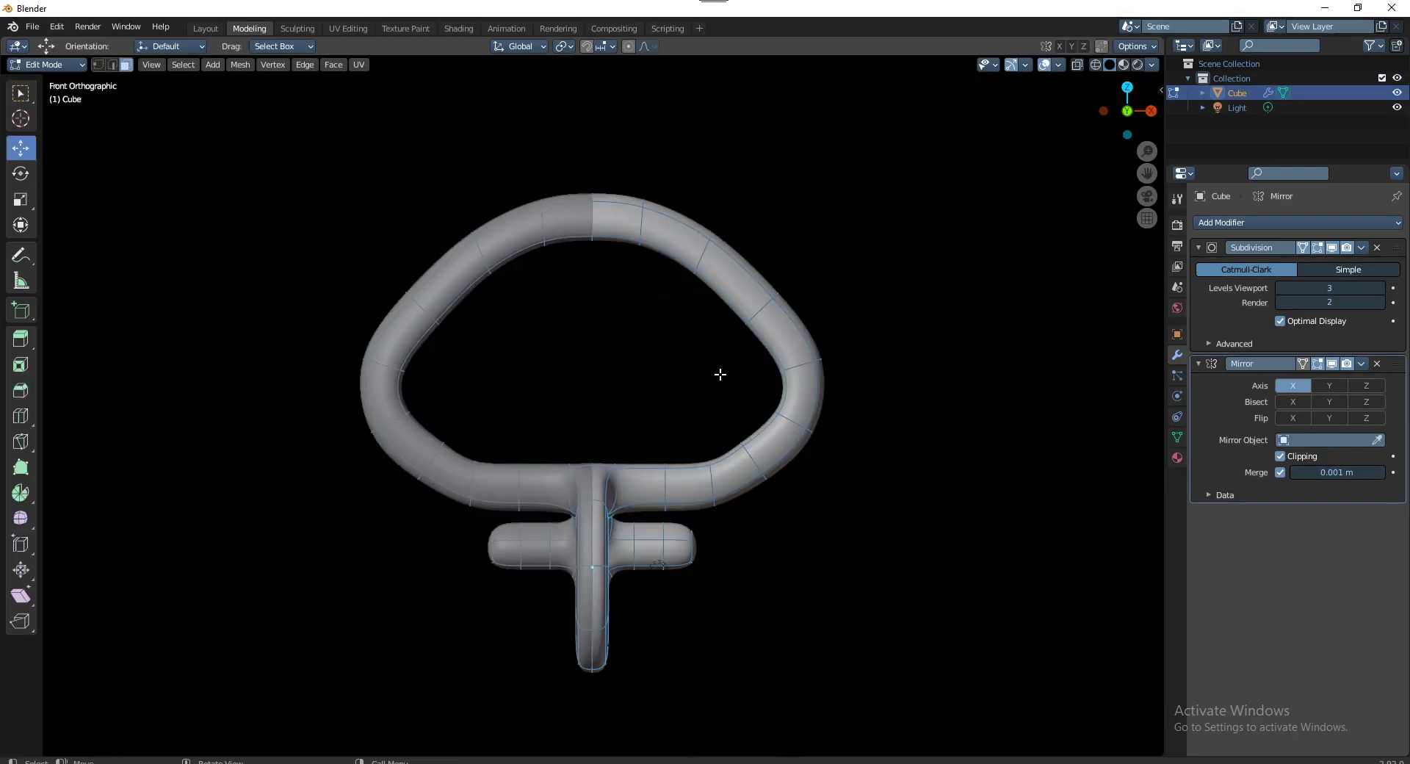
key(Tab)
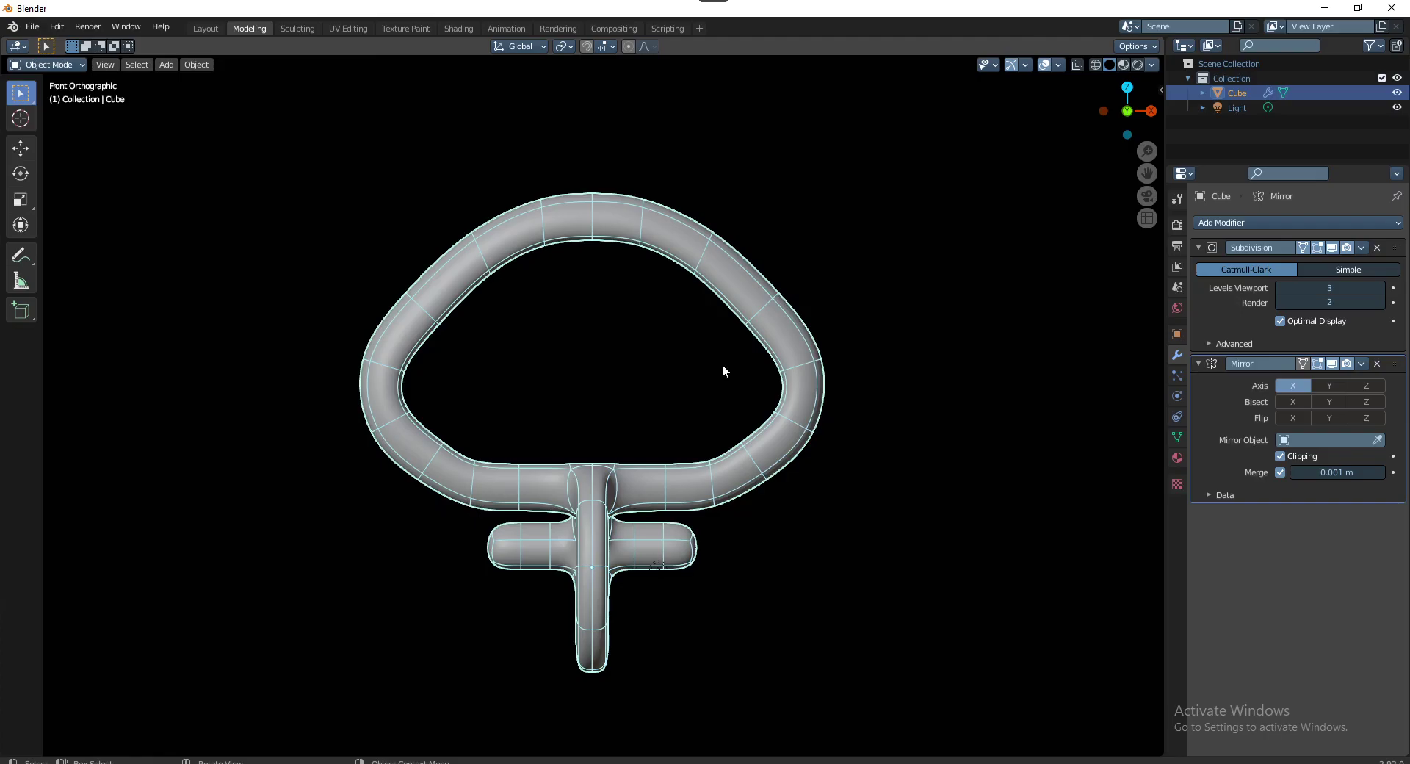
key(Tab)
key(1)
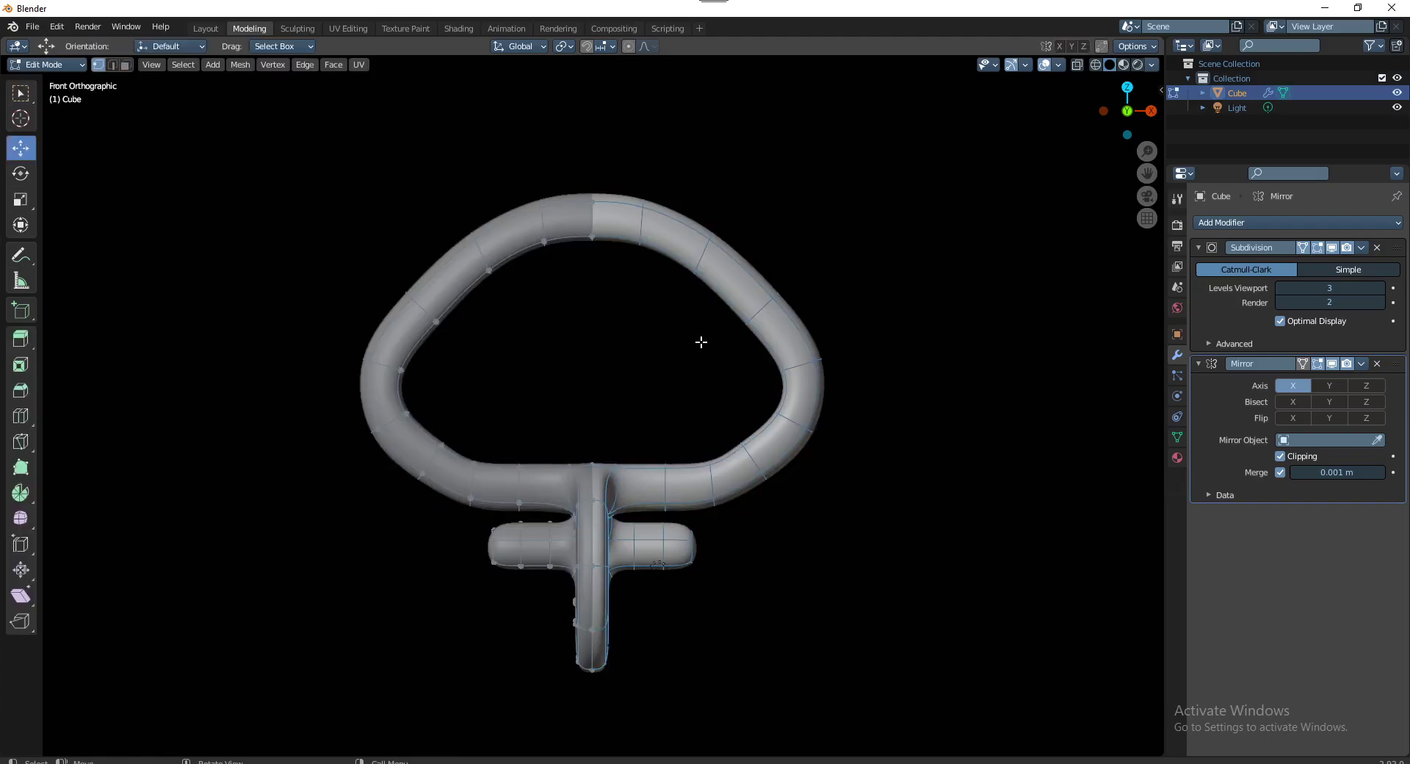
scroll(506, 302, up, 2)
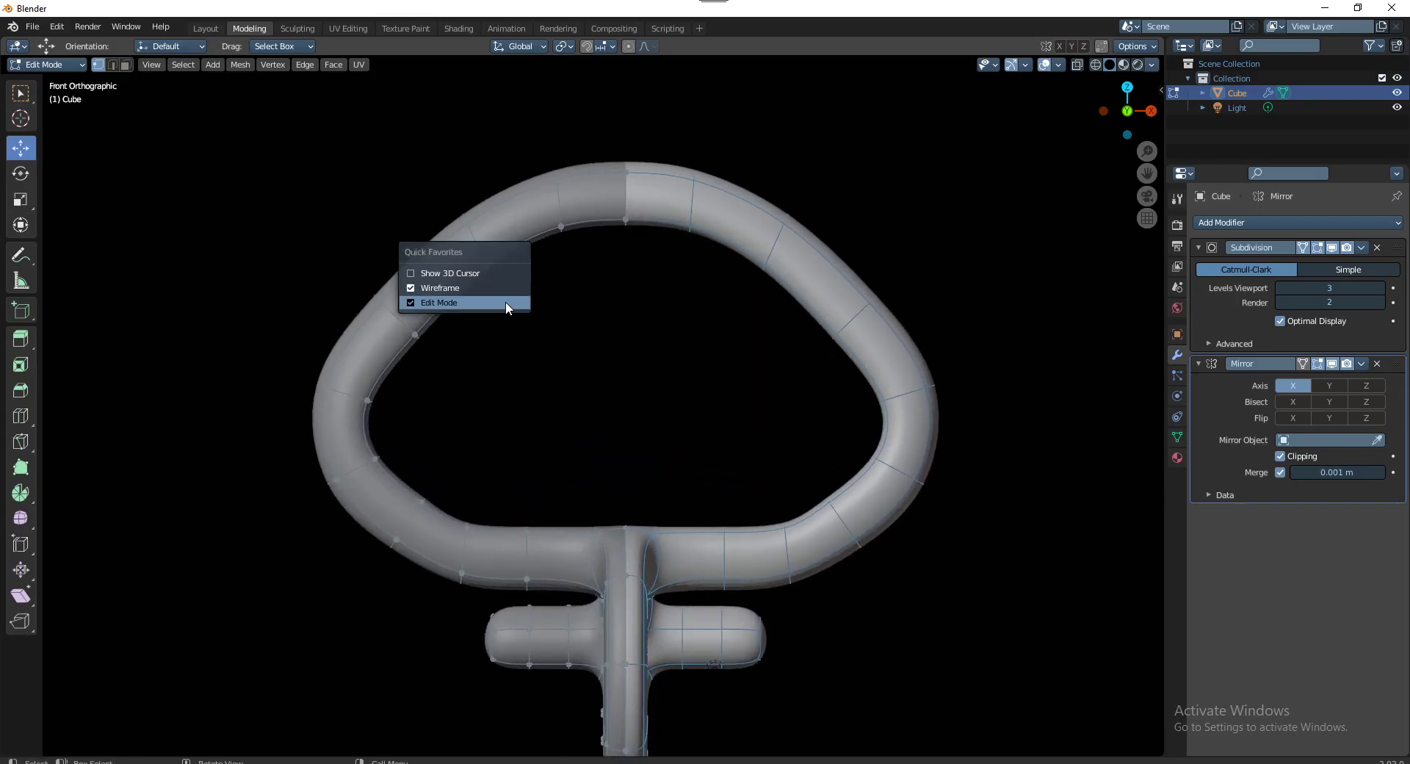
click(505, 302)
Box-select the upper-left ring vertices, turn on X-ray, and open Viewport Overlays
drag(425, 183, 507, 277)
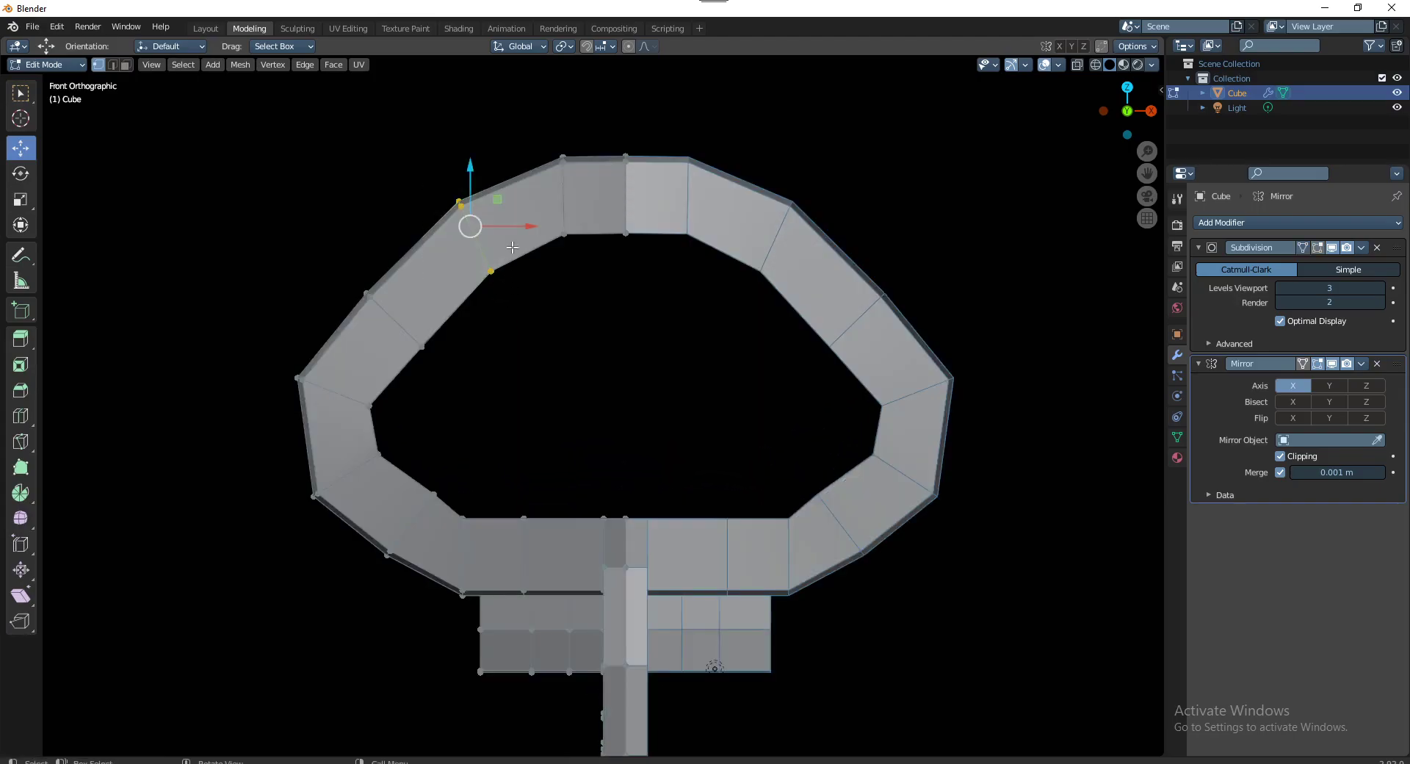
key(g)
key(Escape)
key(alt+z)
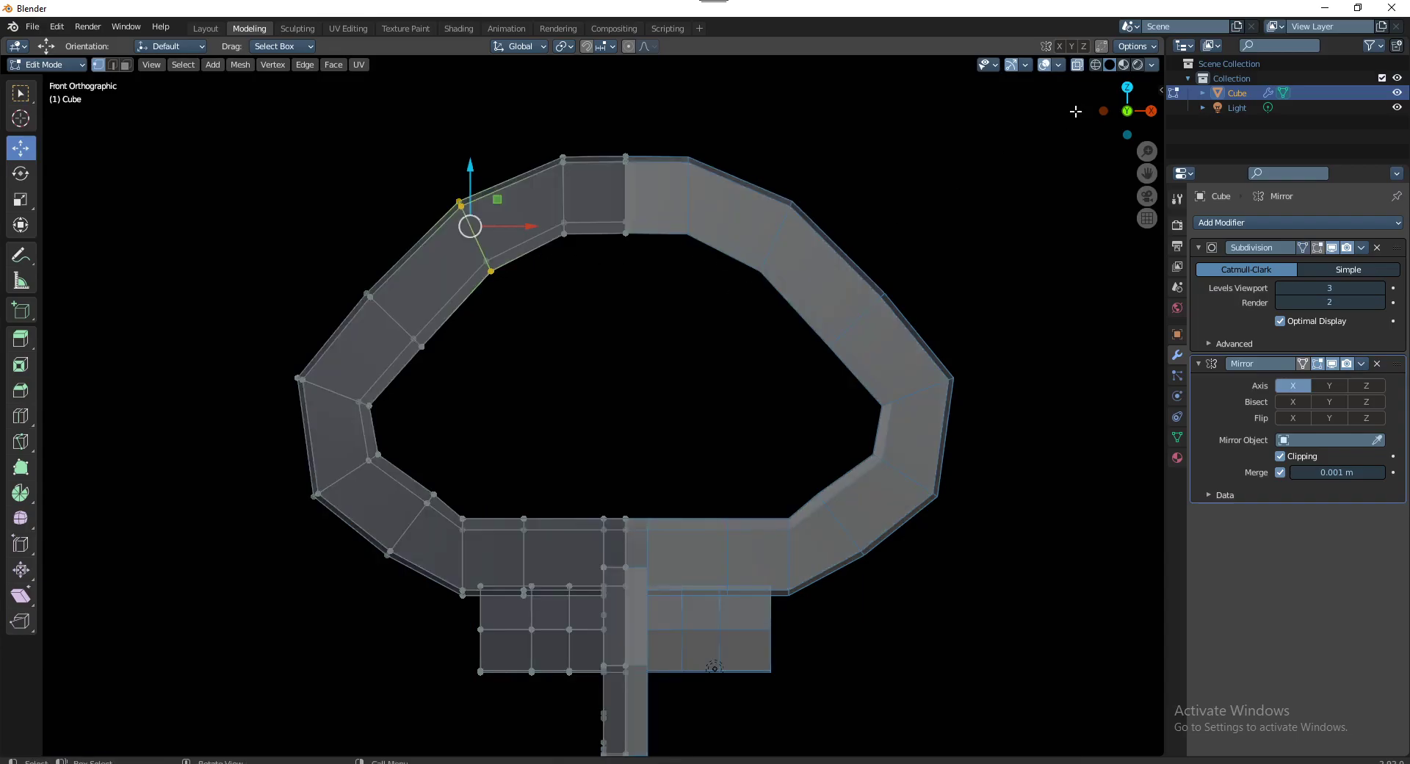
click(1059, 64)
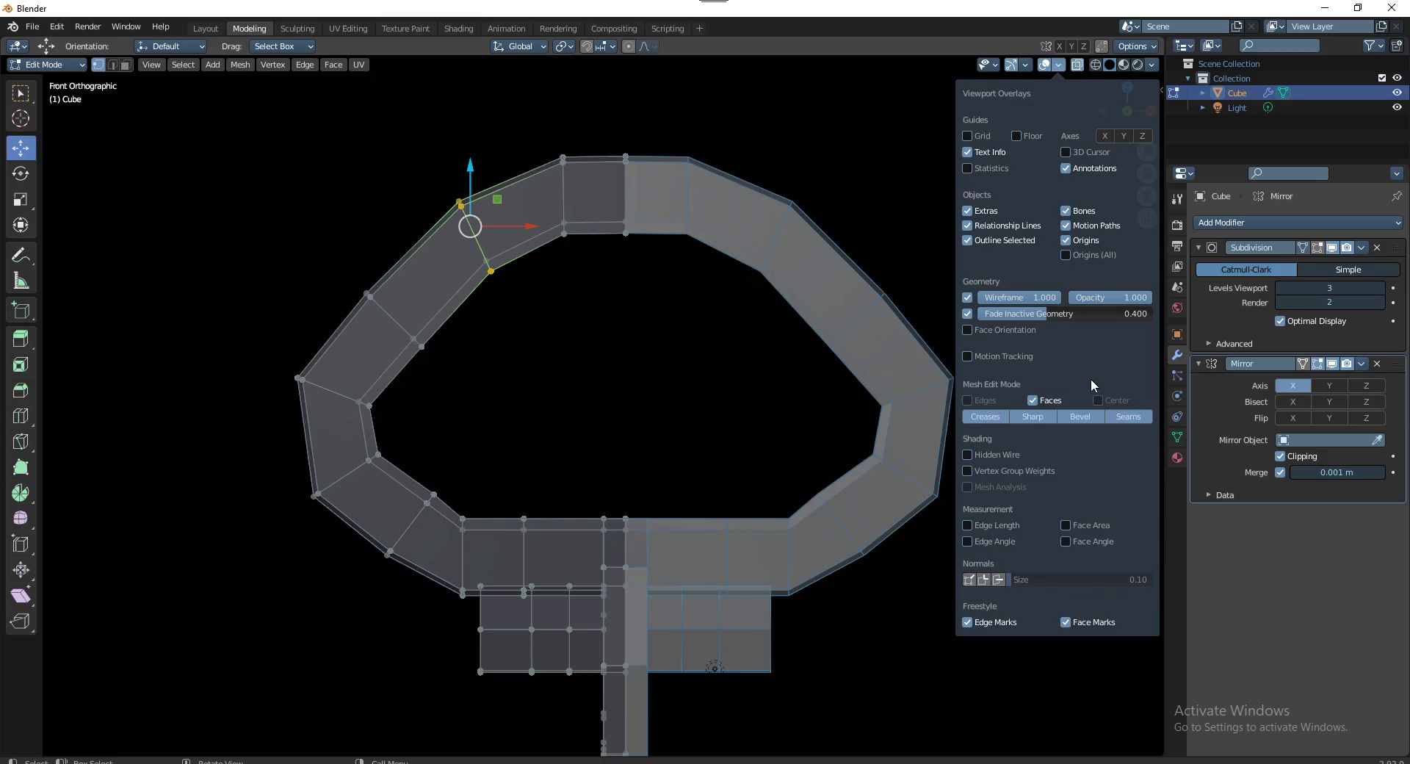
Turn off X-Ray and rotate the ring's upper-left edge to follow the curve
click(1025, 65)
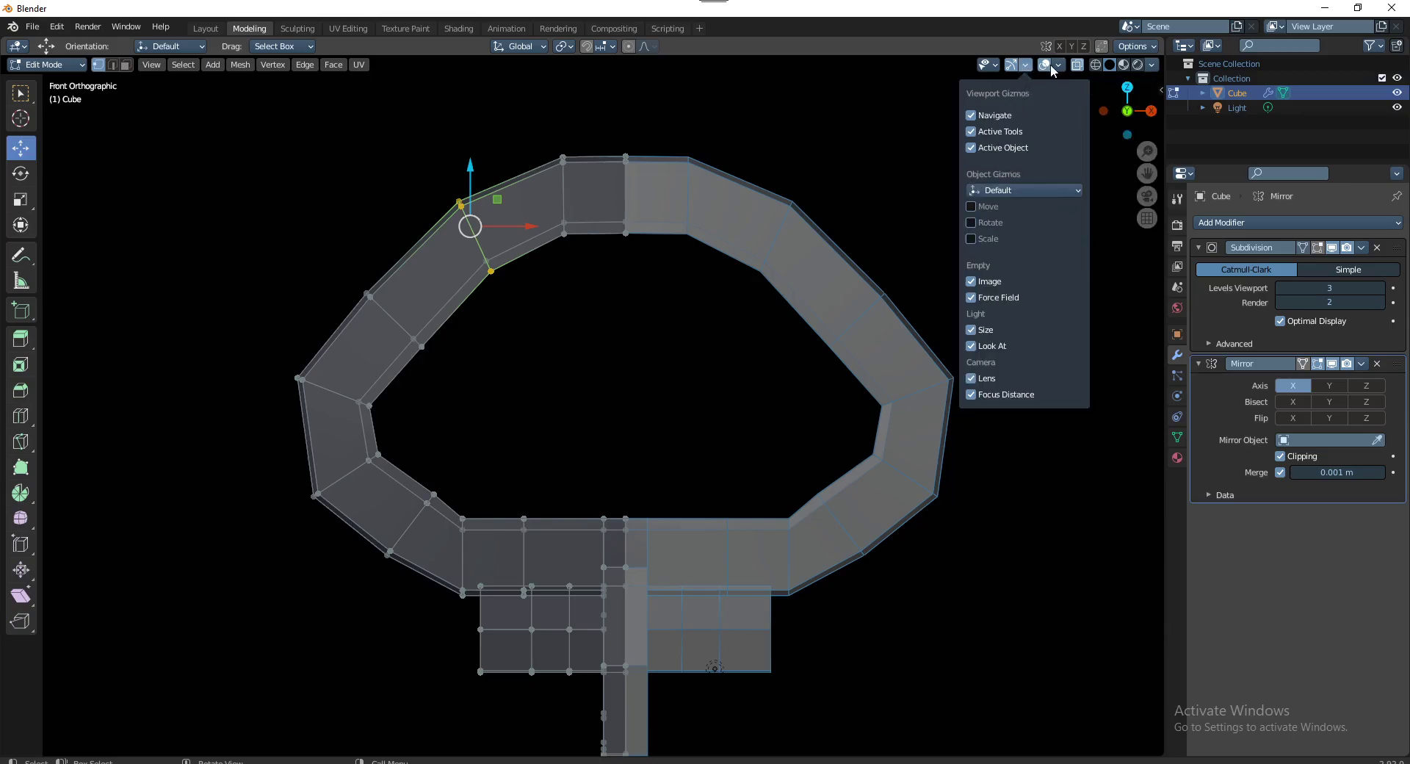
mouse_move(1152, 64)
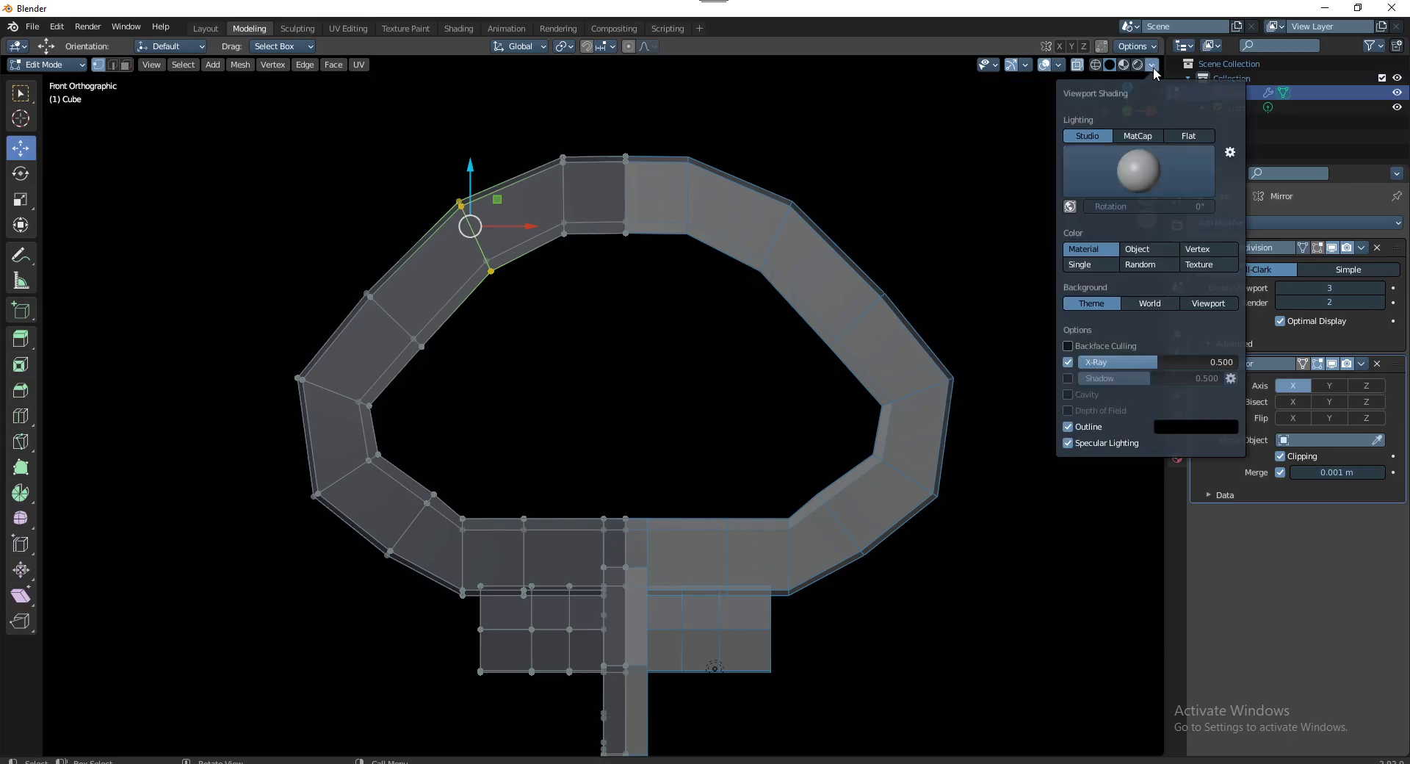
drag(1157, 362, 1238, 362)
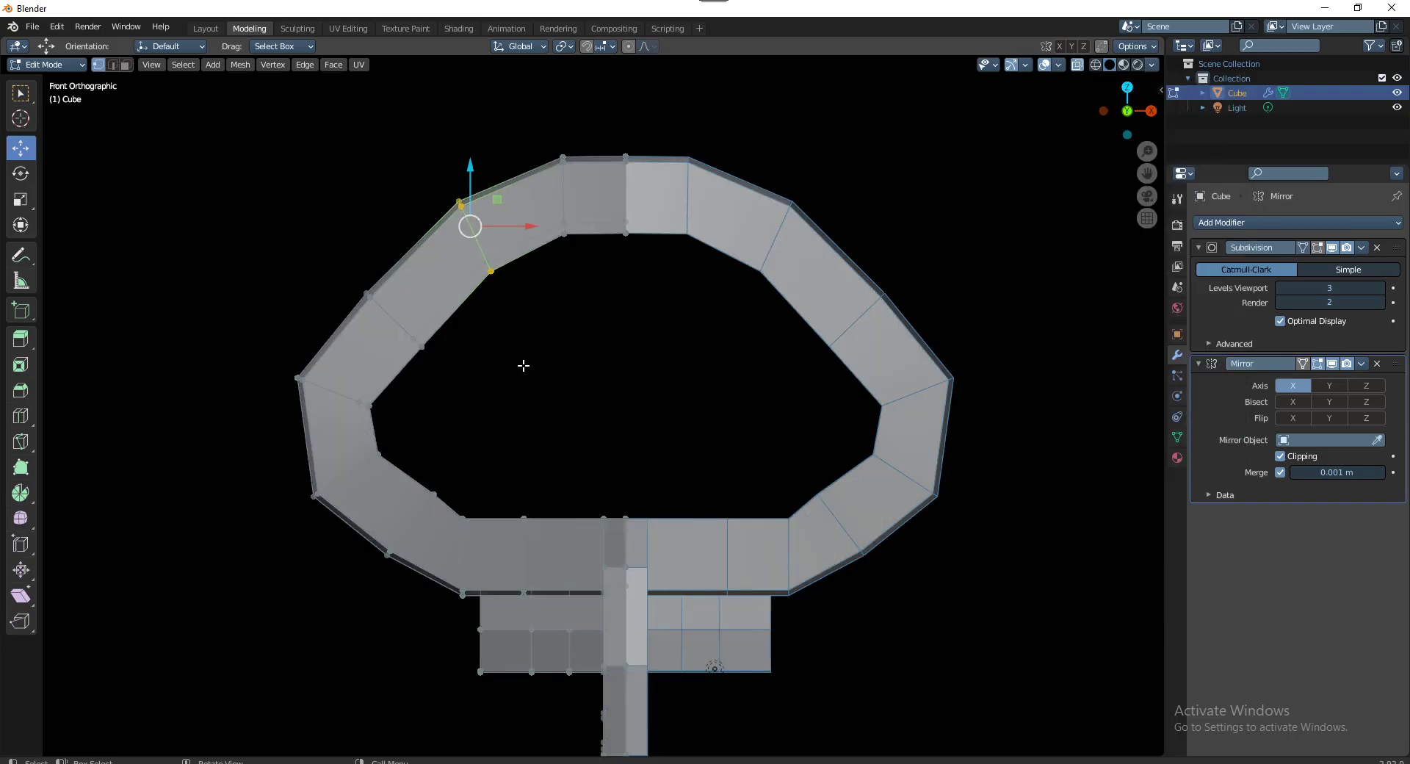
click(557, 303)
drag(377, 152, 510, 301)
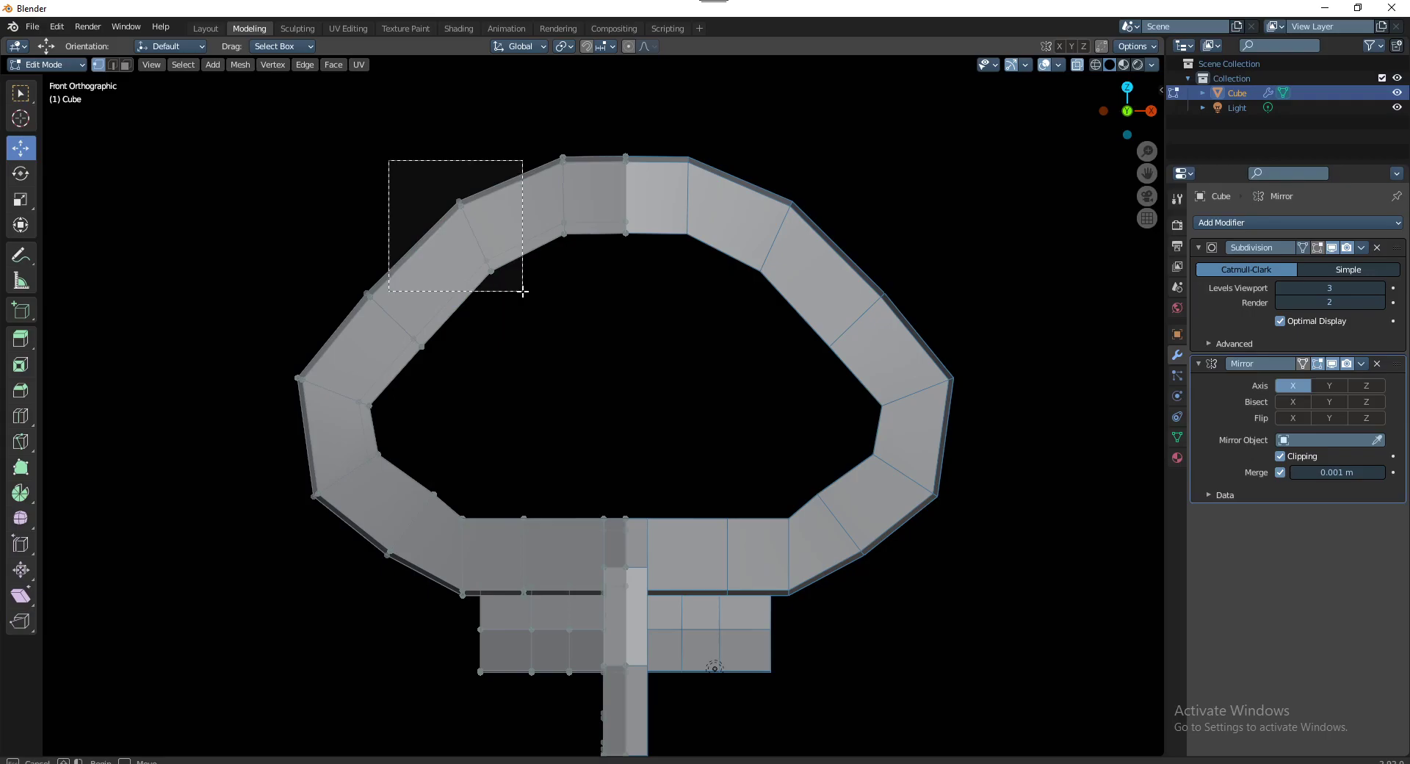
key(shift+space)
key(r)
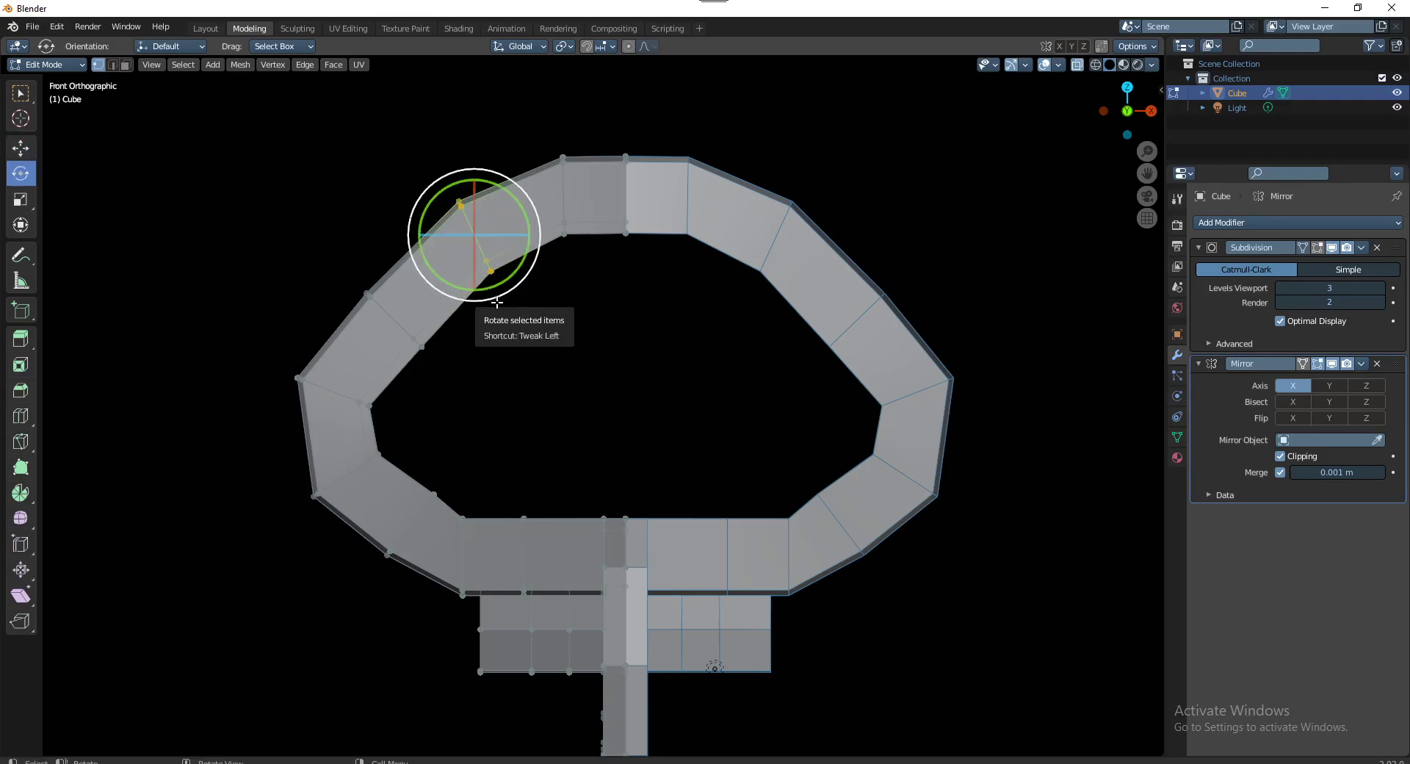
drag(506, 298, 517, 297)
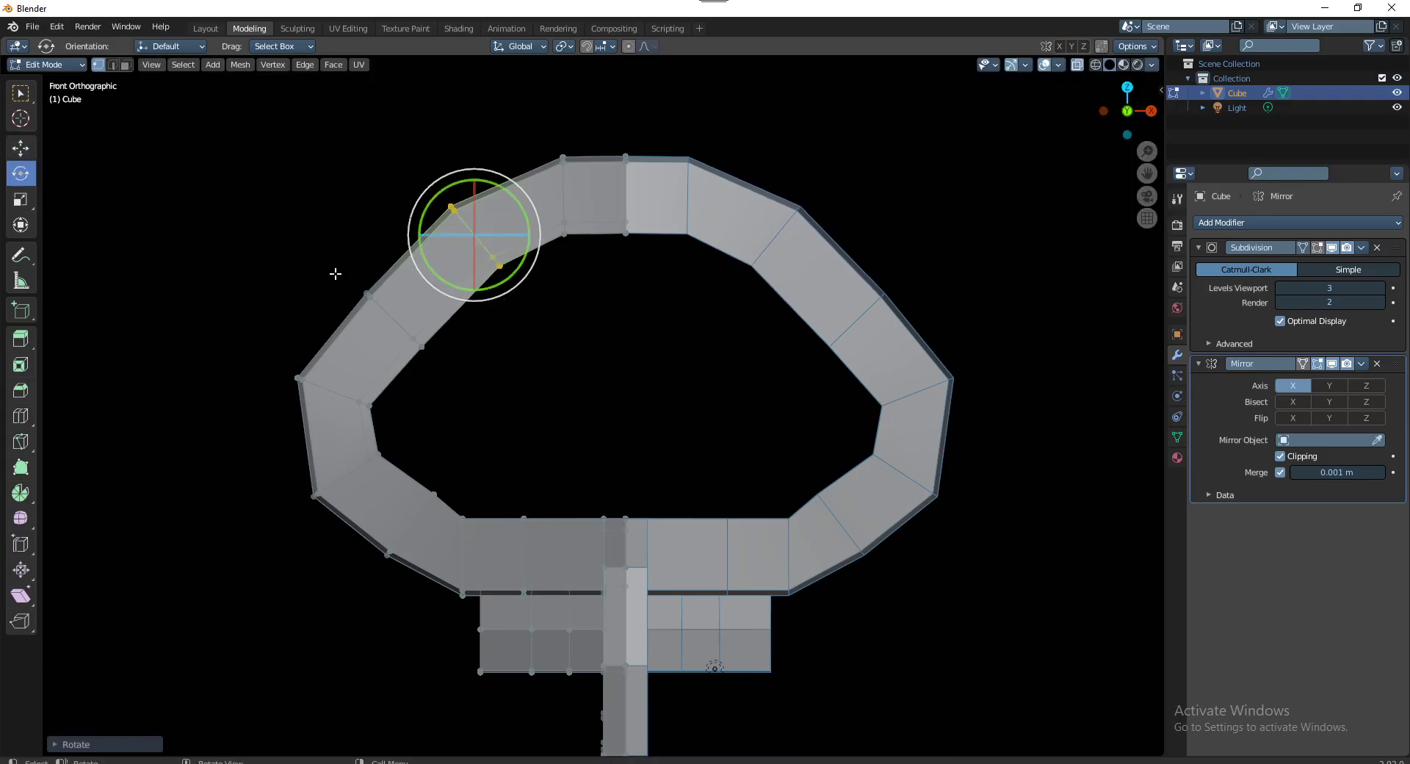
Move the next ring edge outward and lift the ring's upper vertex
drag(335, 273, 455, 376)
key(shift+space)
key(g)
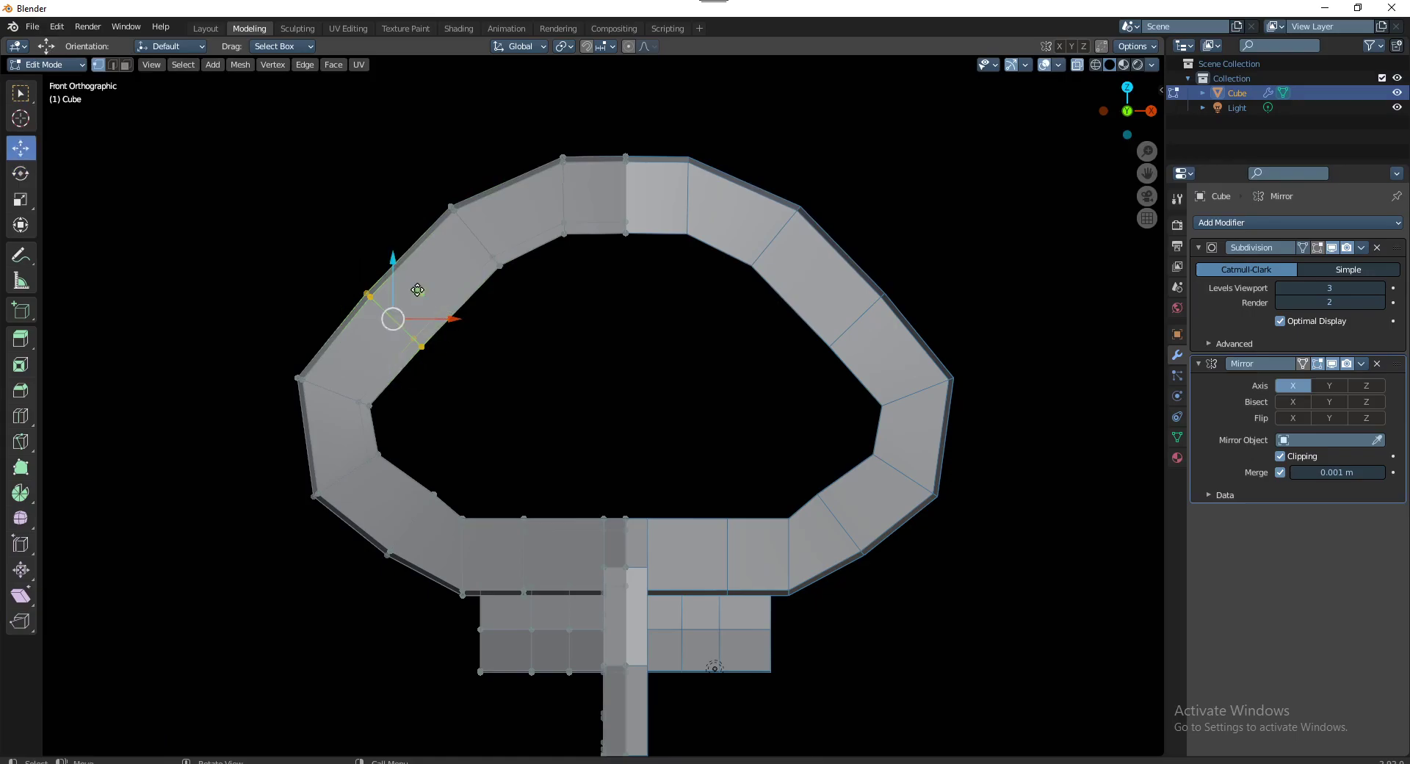
drag(417, 290, 406, 276)
drag(421, 164, 461, 227)
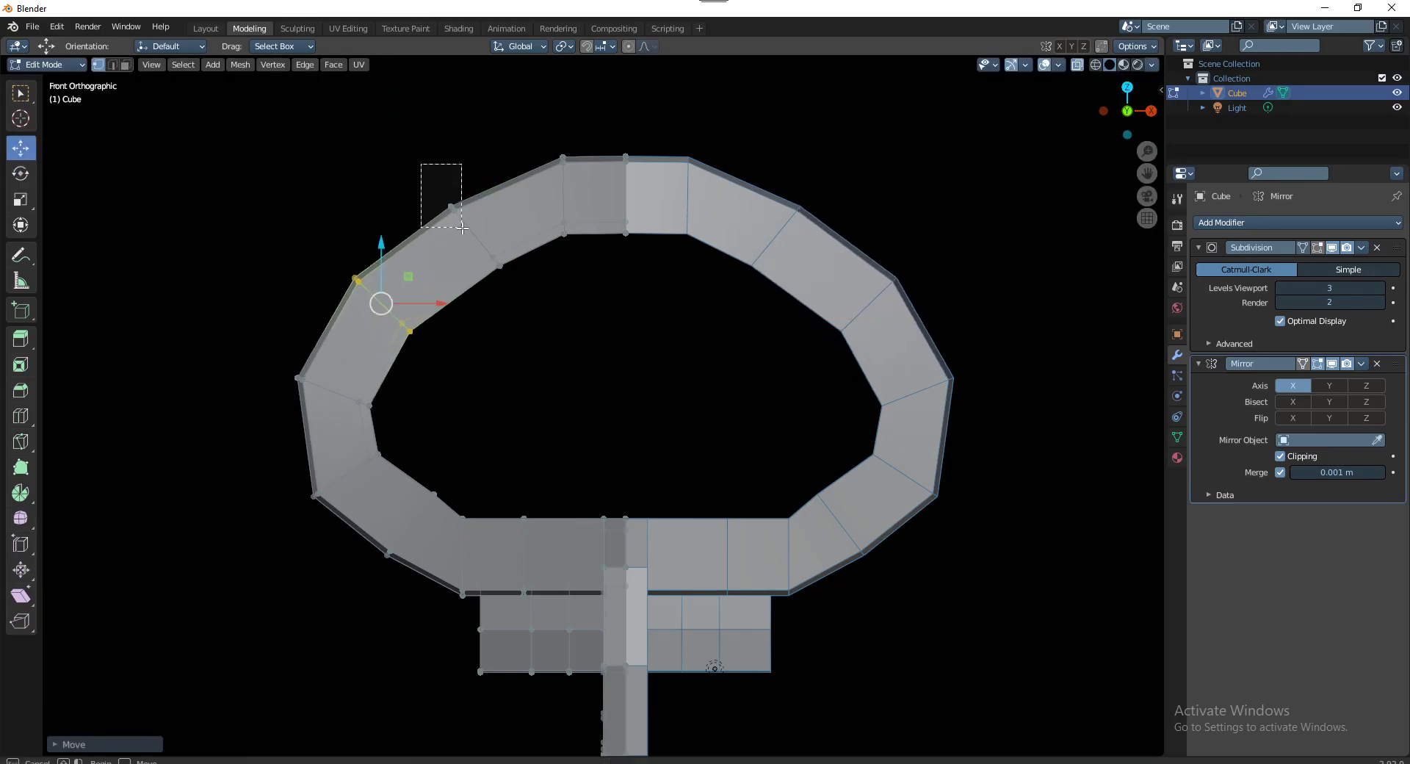
key(b)
key(Escape)
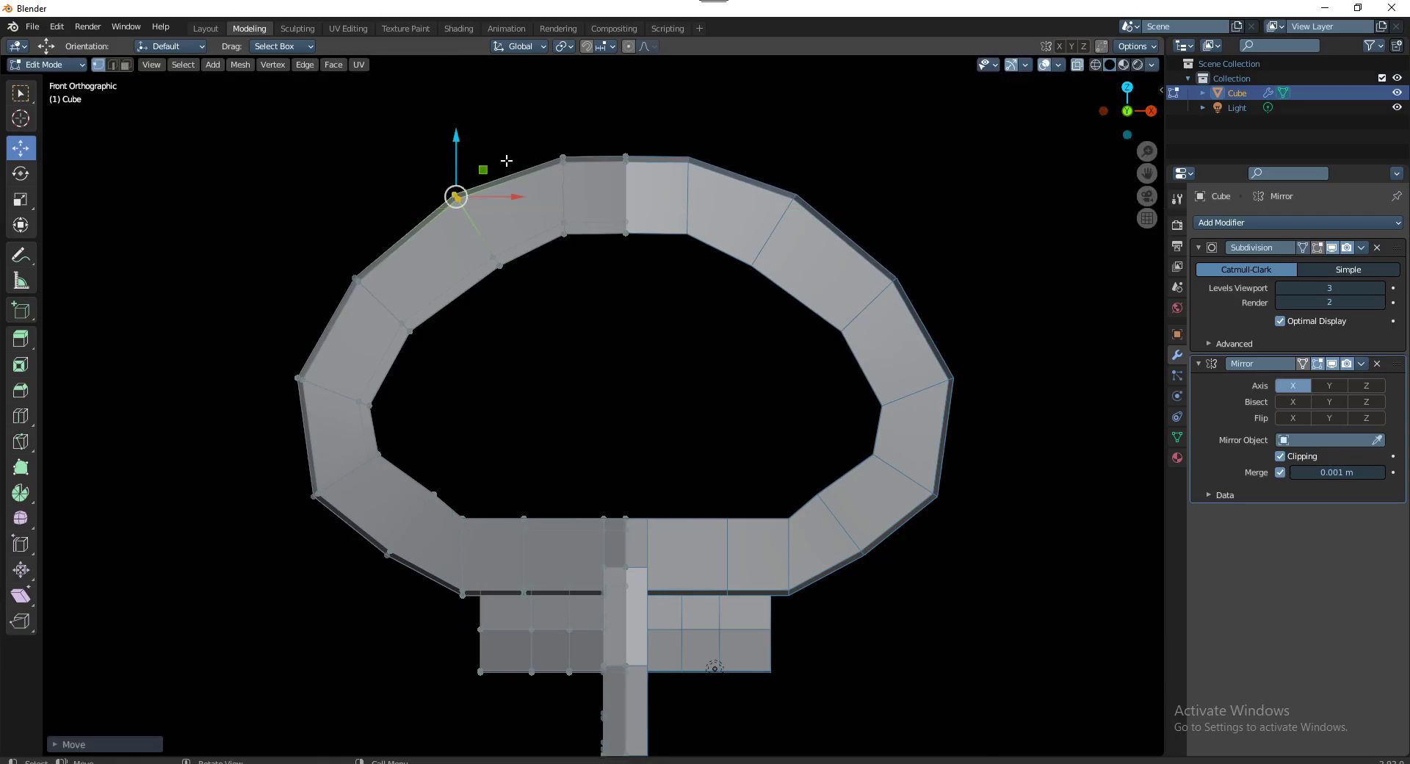
click(570, 150)
key(g)
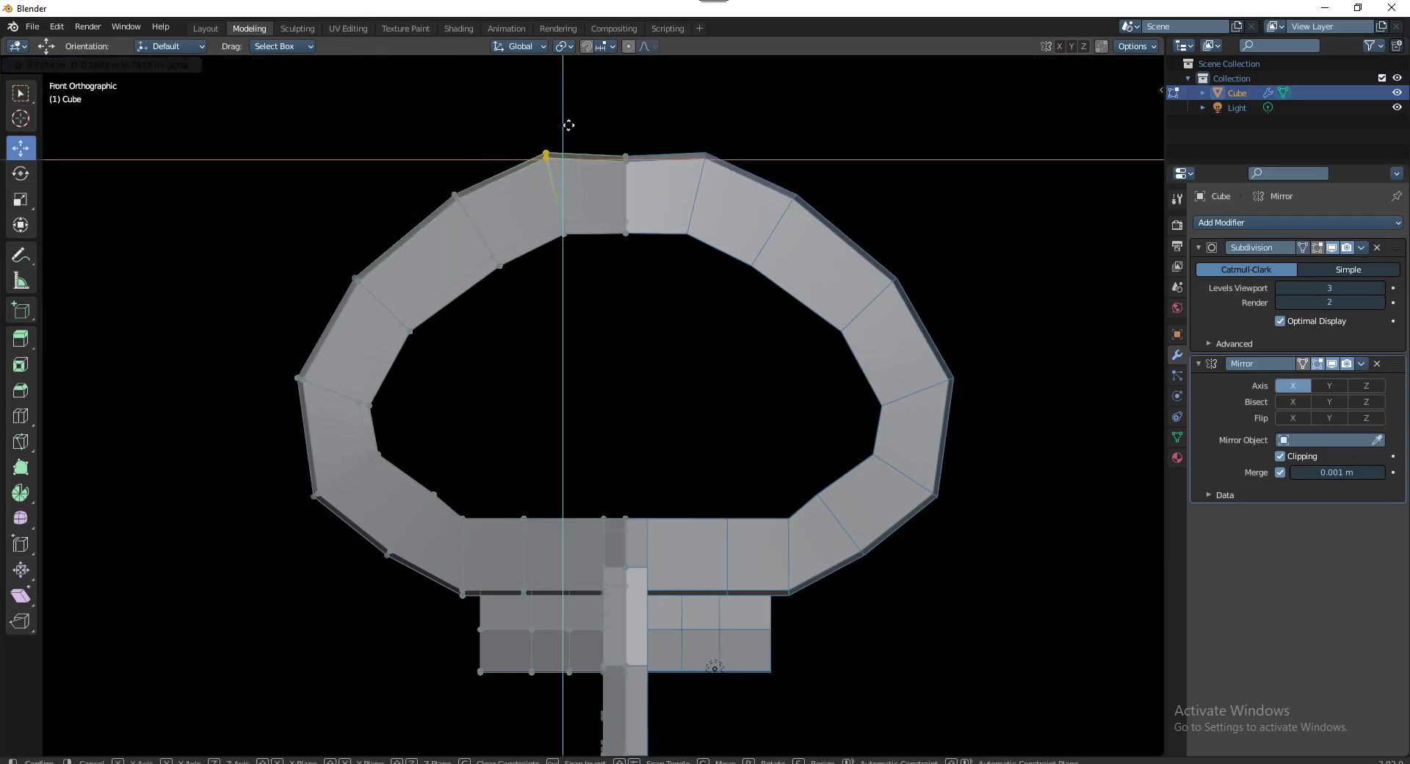
click(569, 125)
Raise the top-centre vertex and the inner vertex below it straight up along Z
click(626, 157)
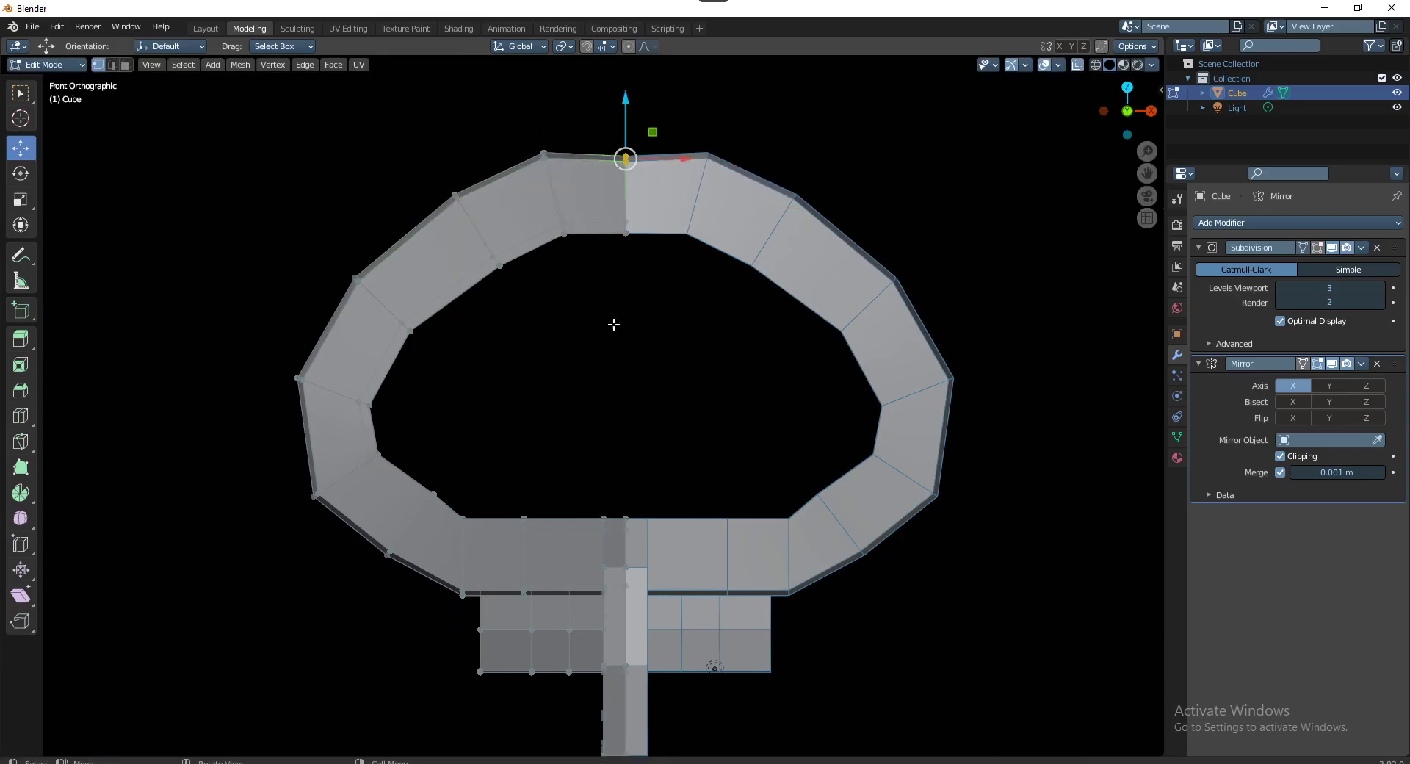
shift+middle_drag(639, 283, 644, 397)
scroll(645, 397, down, 2)
scroll(645, 356, down, 1)
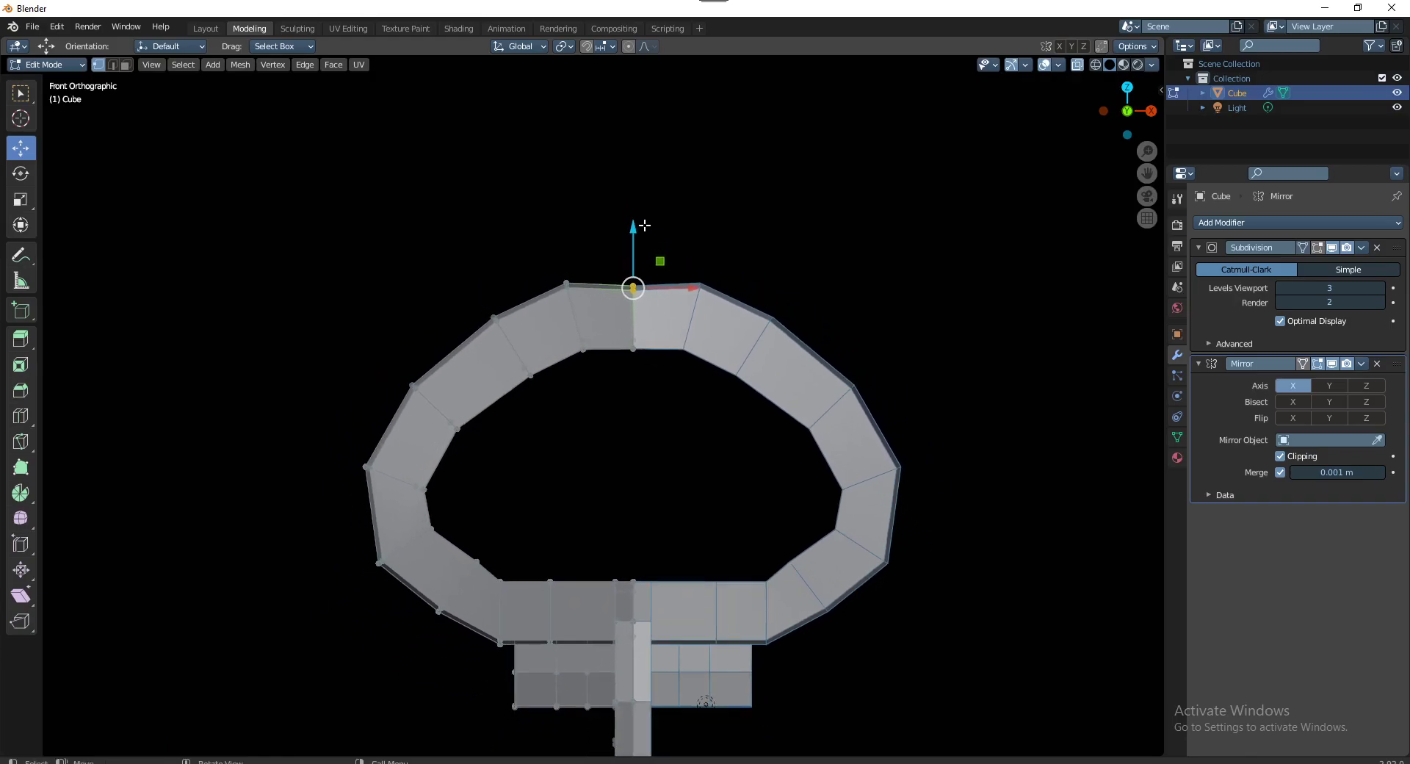
key(g)
key(z)
click(635, 211)
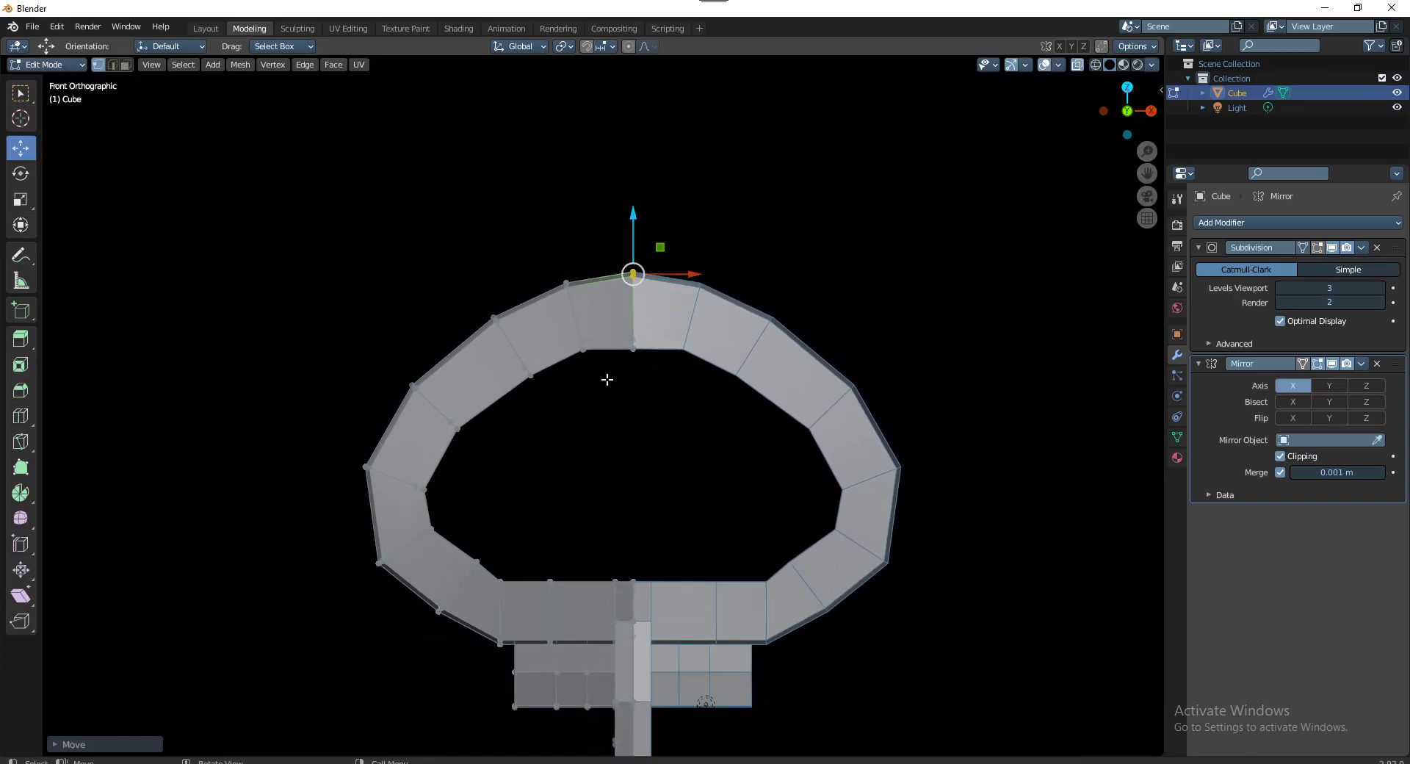
click(631, 348)
key(z)
click(634, 279)
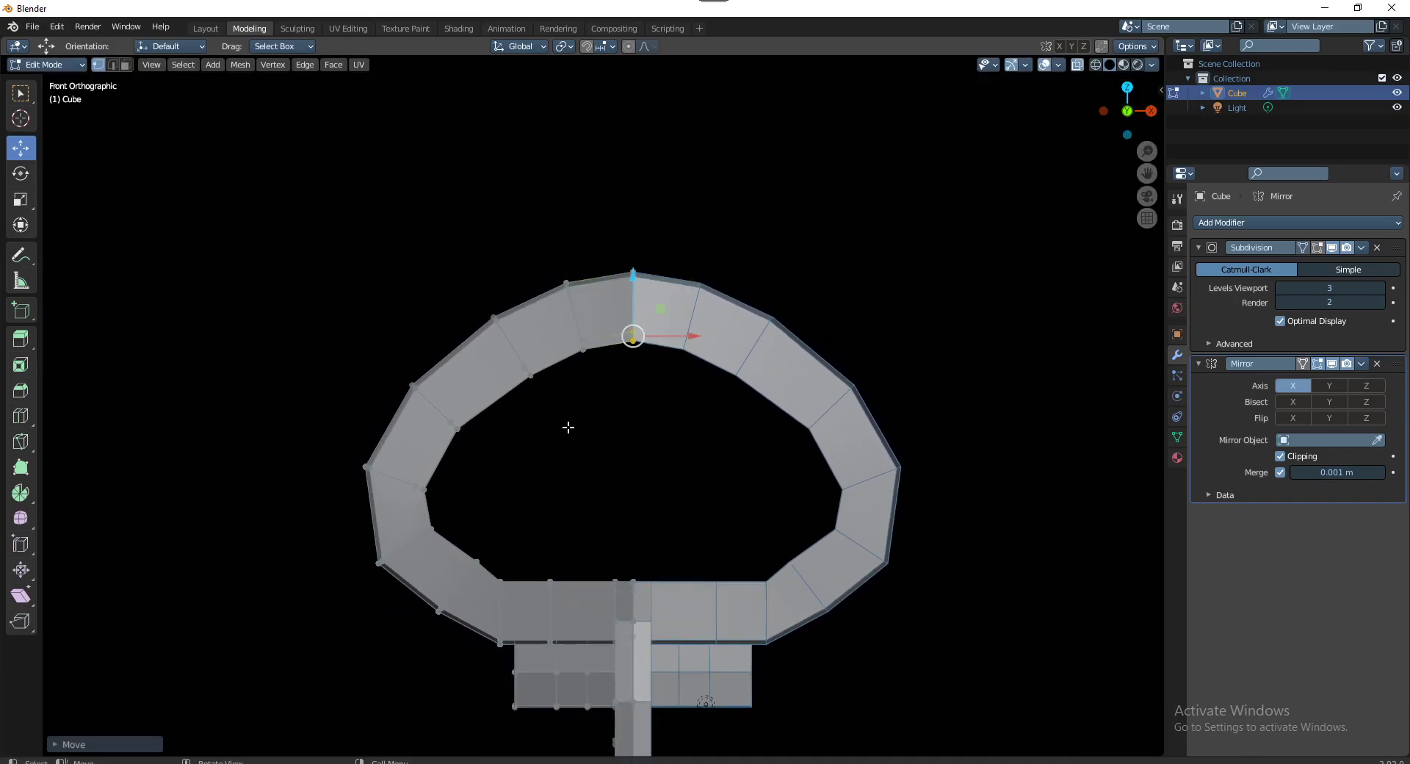
Nudge the left-side ring vertices up and outward to smooth the curve
drag(471, 284, 544, 393)
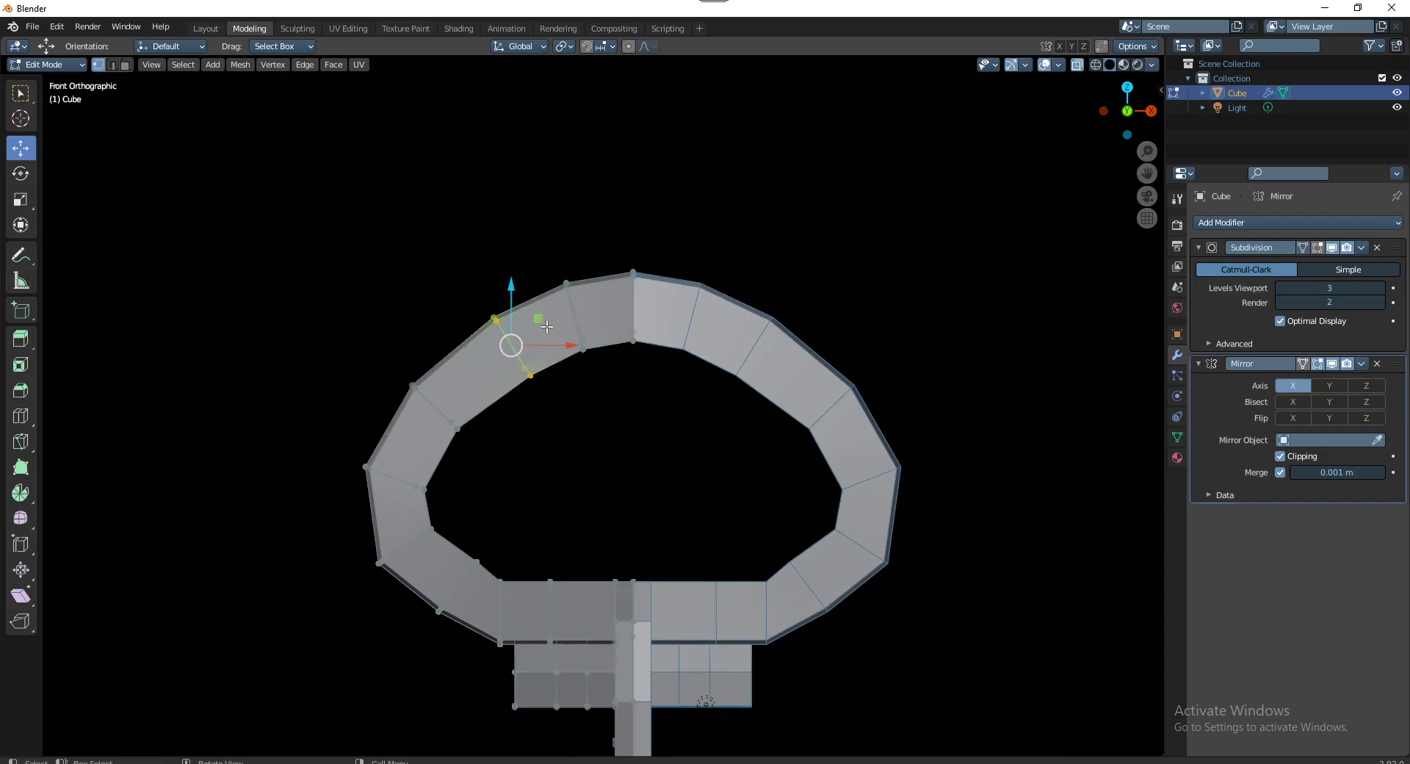
drag(390, 359, 467, 441)
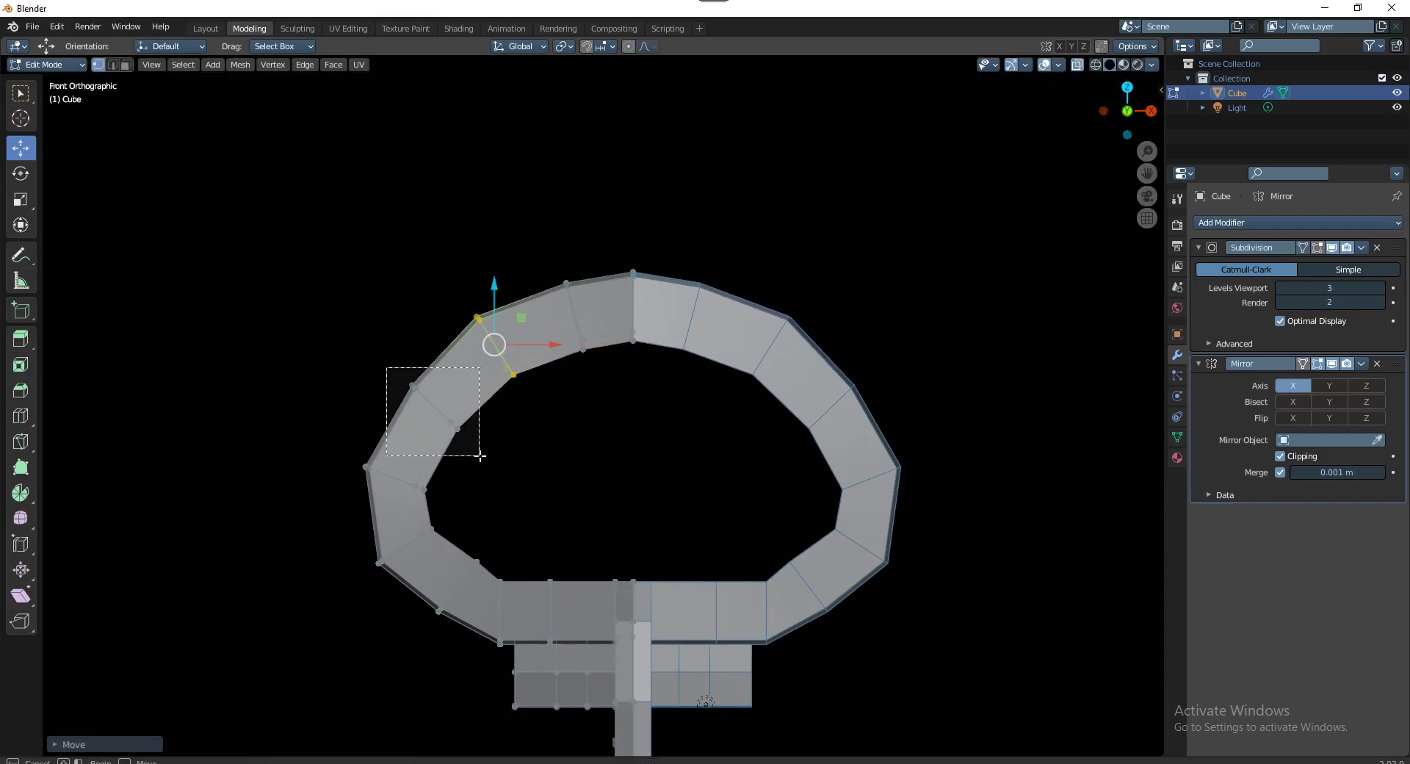
drag(452, 373, 448, 366)
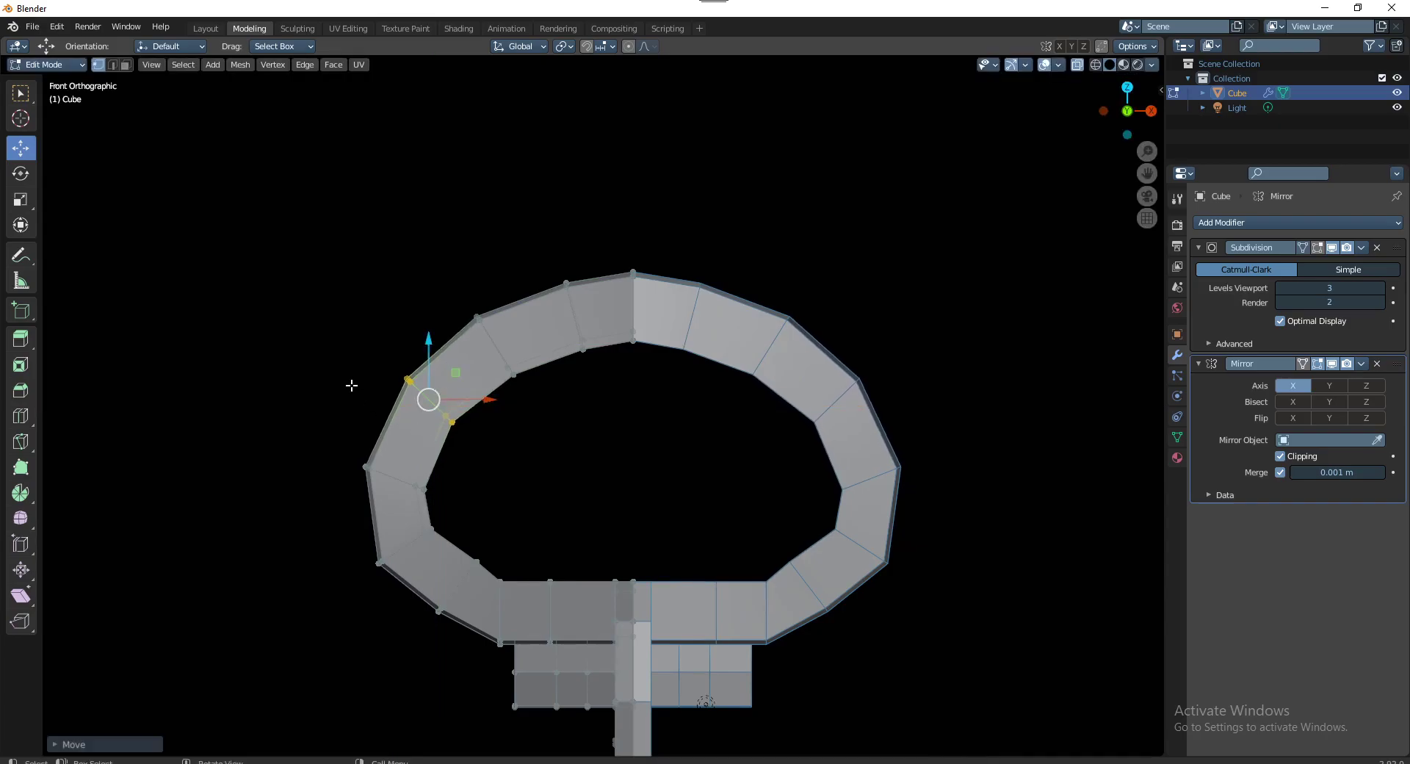
click(465, 454)
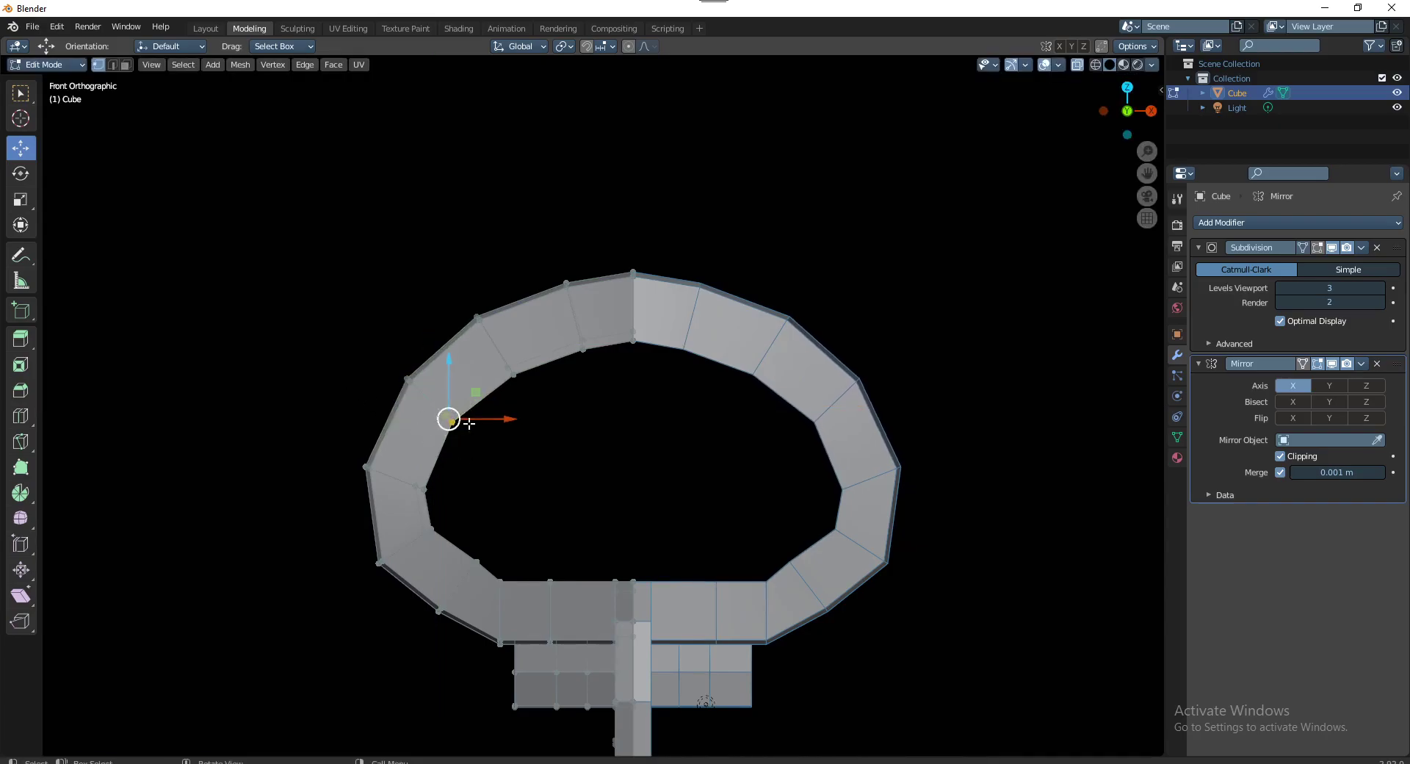
drag(484, 393, 487, 390)
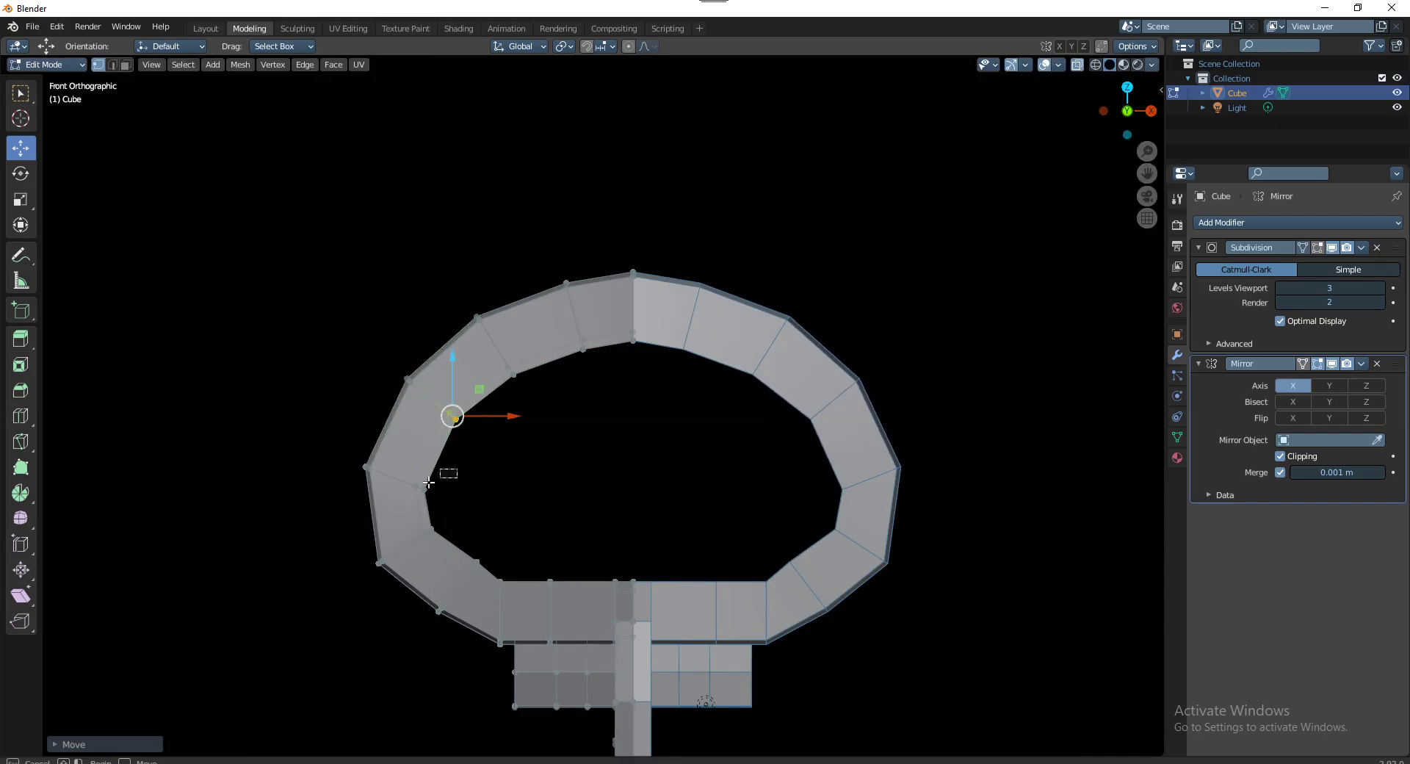
drag(457, 469, 408, 502)
key(g)
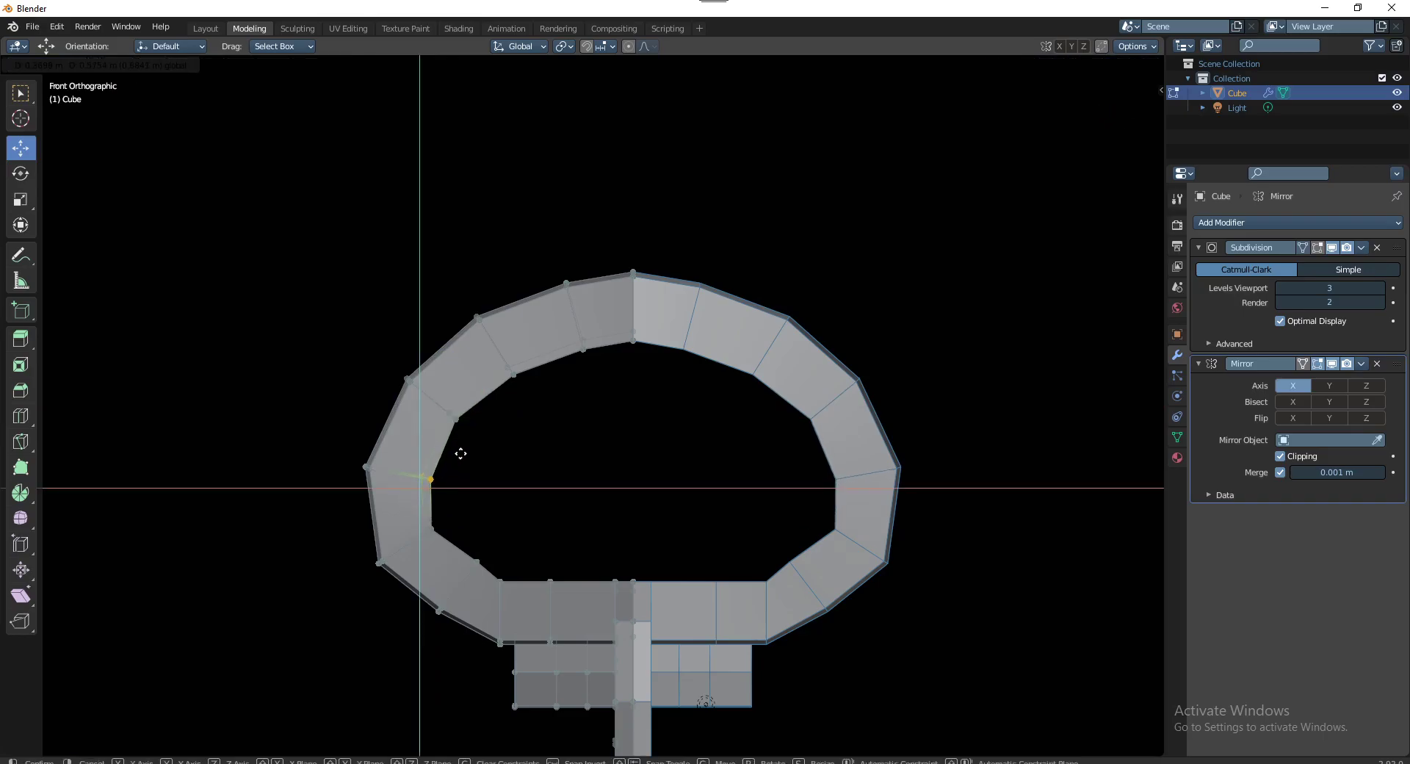
click(460, 453)
Shift the lower-left inner and outer vertices to smooth where the ring meets the stem
click(430, 529)
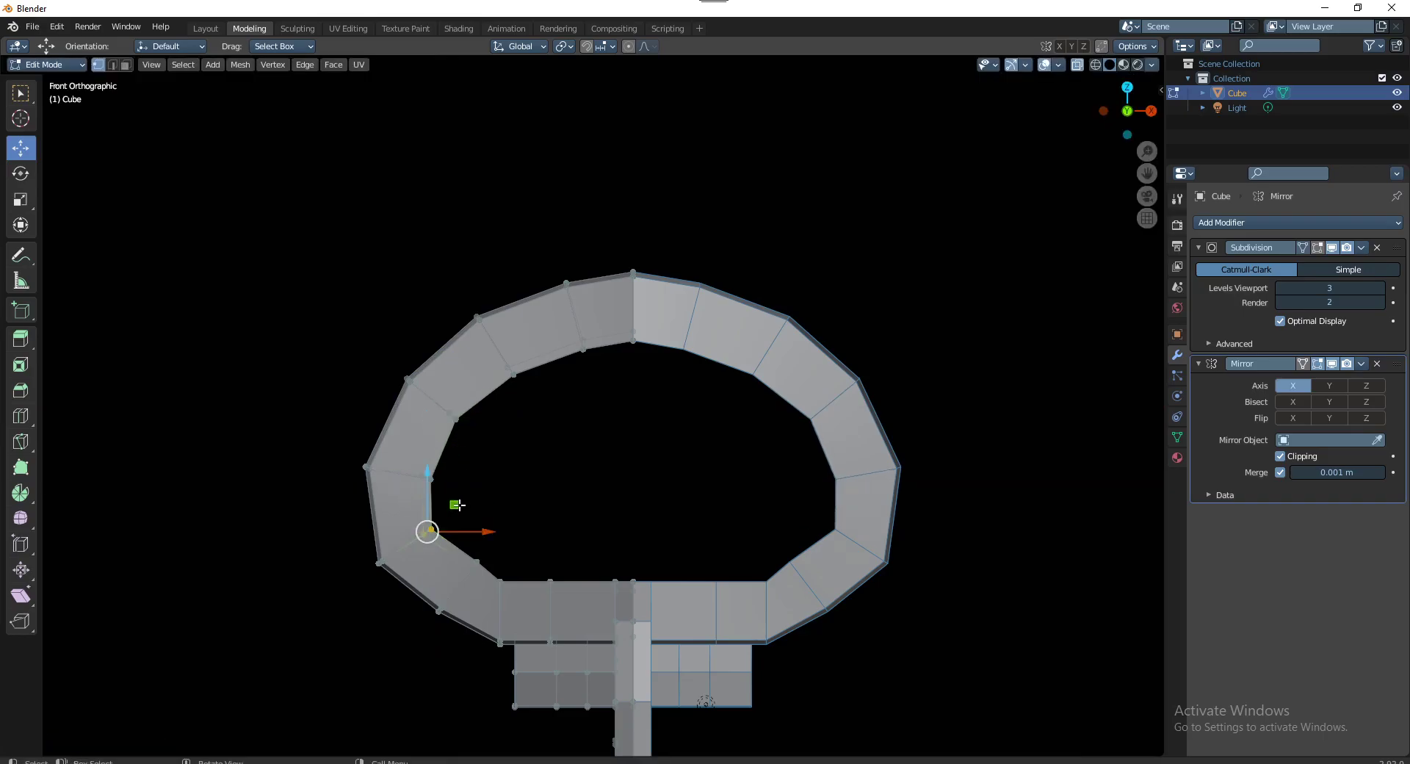
key(g)
click(462, 504)
drag(356, 542, 399, 581)
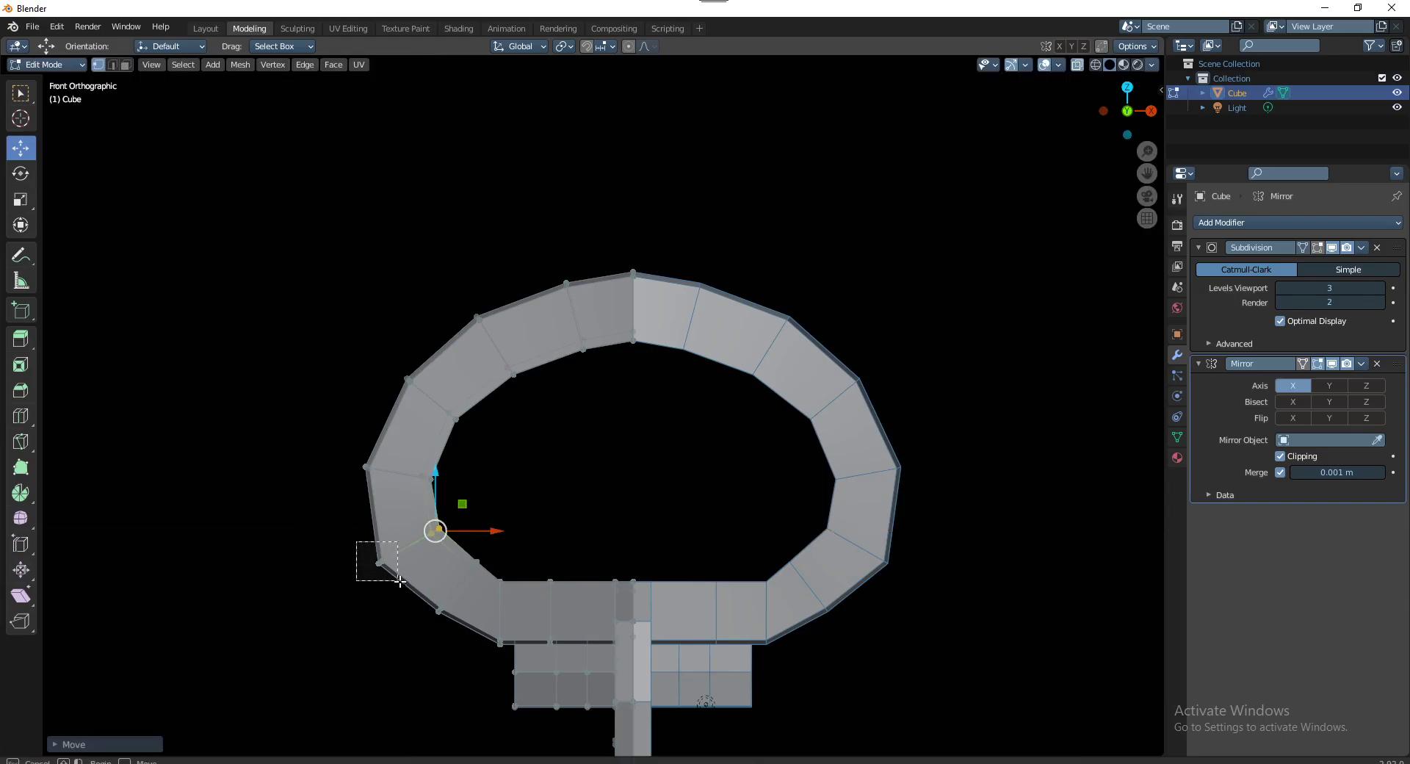
key(g)
click(413, 540)
click(500, 582)
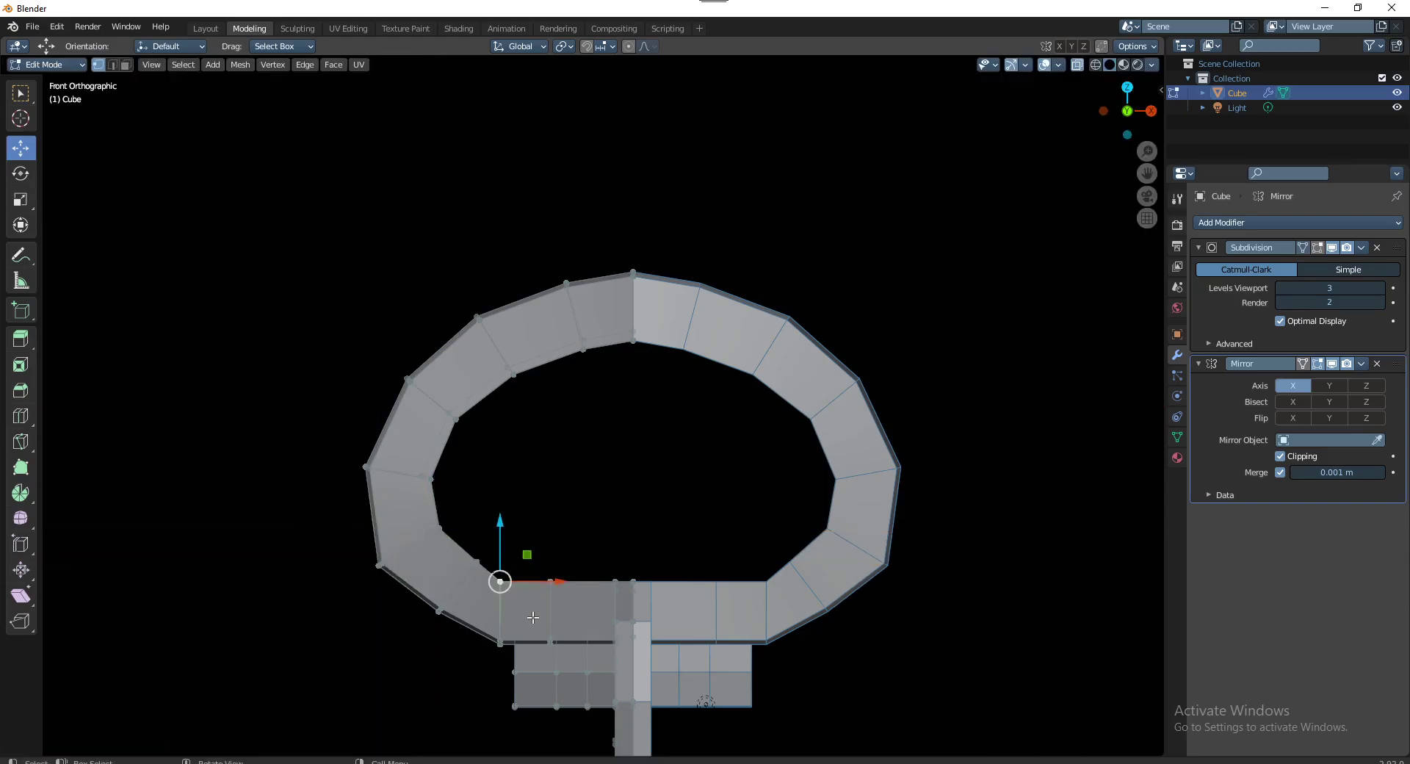
mouse_move(531, 569)
middle_down()
mouse_move(542, 523)
mouse_move(529, 544)
middle_up()
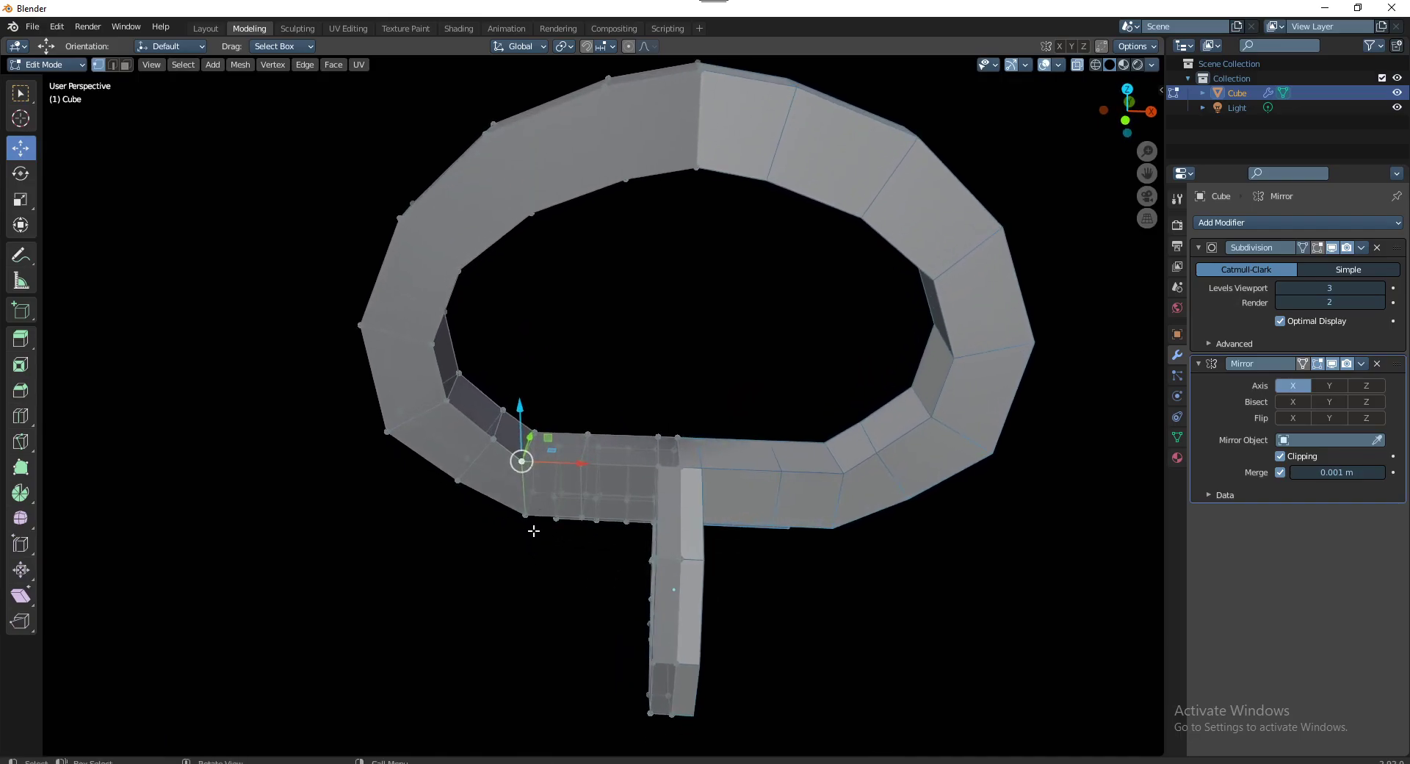
Reposition one ring edge in edge-select mode
key(2)
click(531, 433)
mouse_move(531, 433)
middle_down()
mouse_move(538, 480)
mouse_move(561, 414)
middle_up()
key(g)
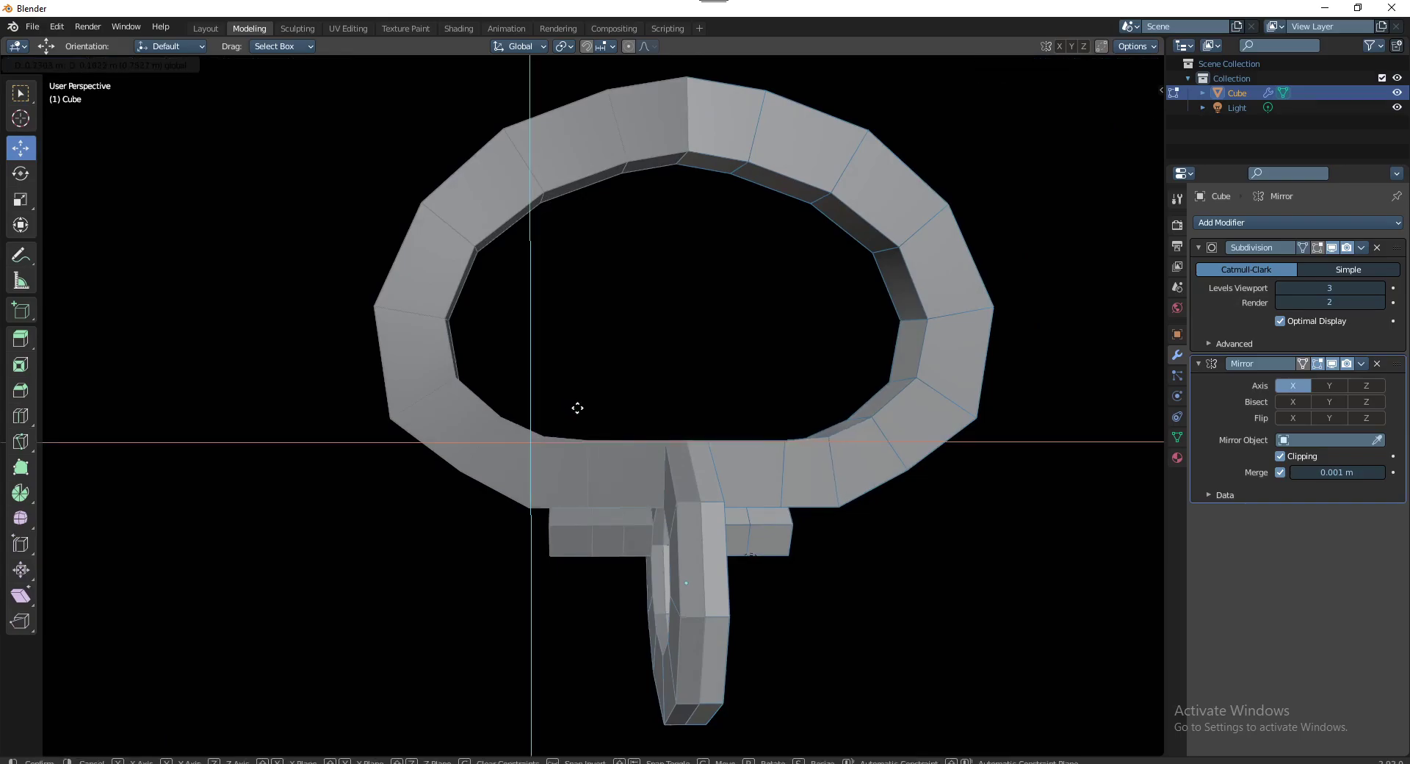
click(575, 430)
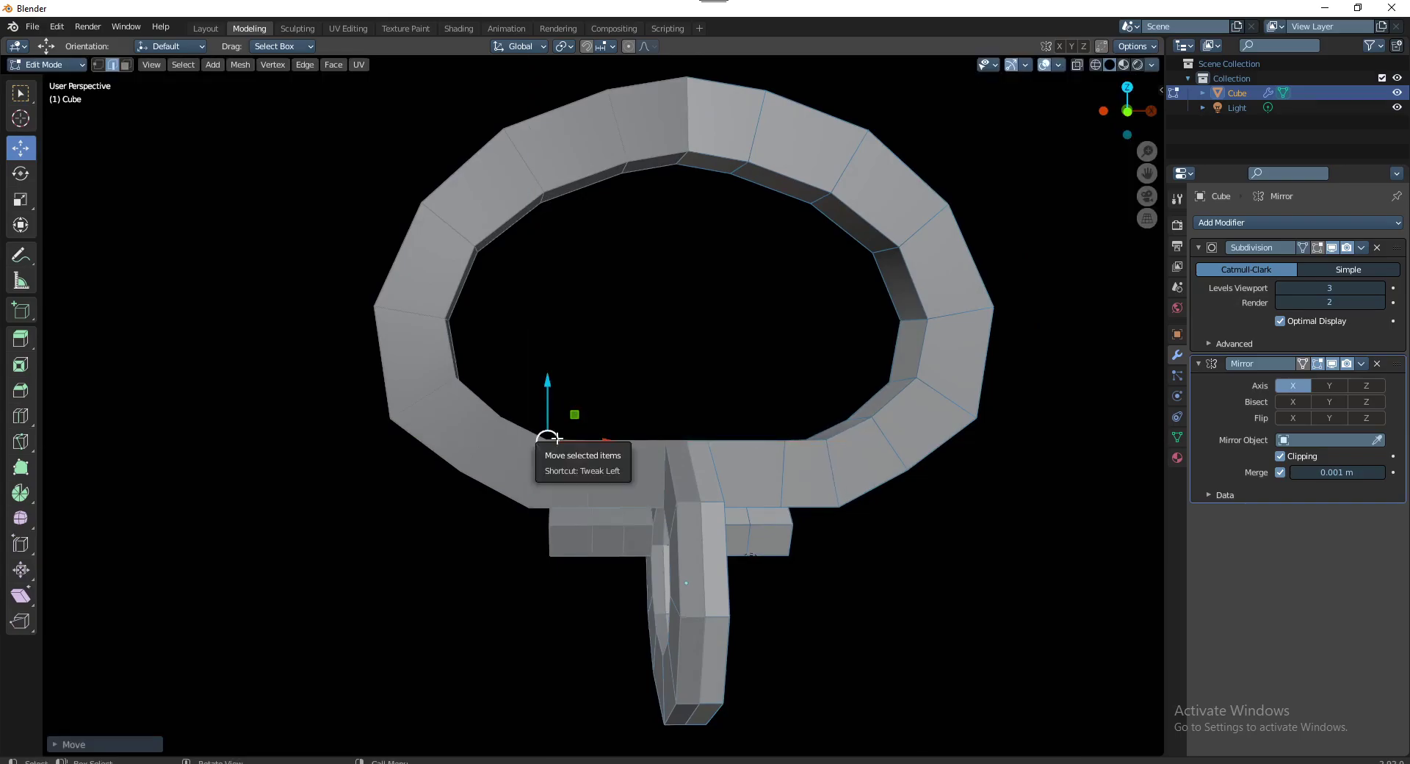
Preview the smooth subdivided shape in Object Mode from a few angles
key(Tab)
scroll(546, 410, down, 2)
scroll(552, 449, down, 2)
scroll(552, 449, up, 1)
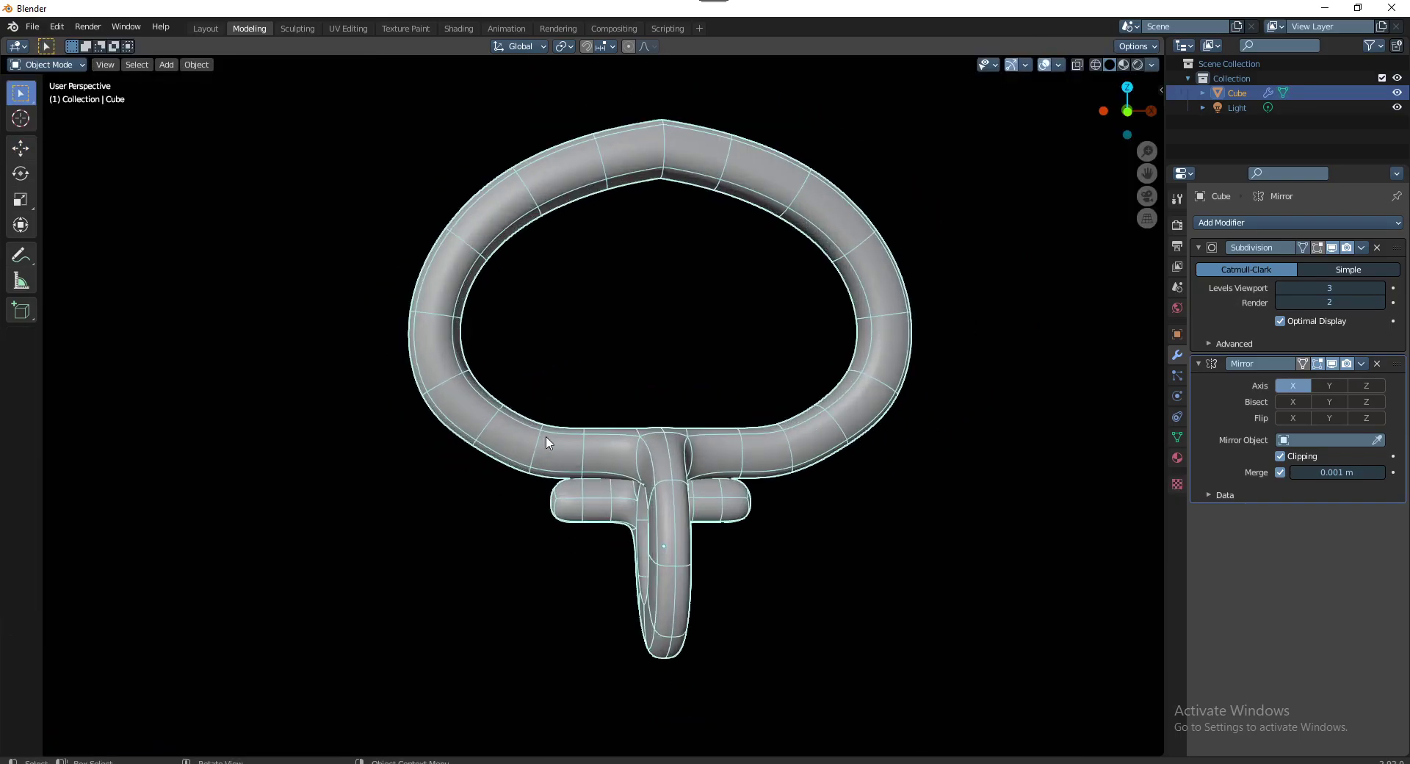
scroll(555, 429, down, 1)
mouse_move(583, 381)
middle_down()
mouse_move(579, 400)
mouse_move(599, 393)
middle_up()
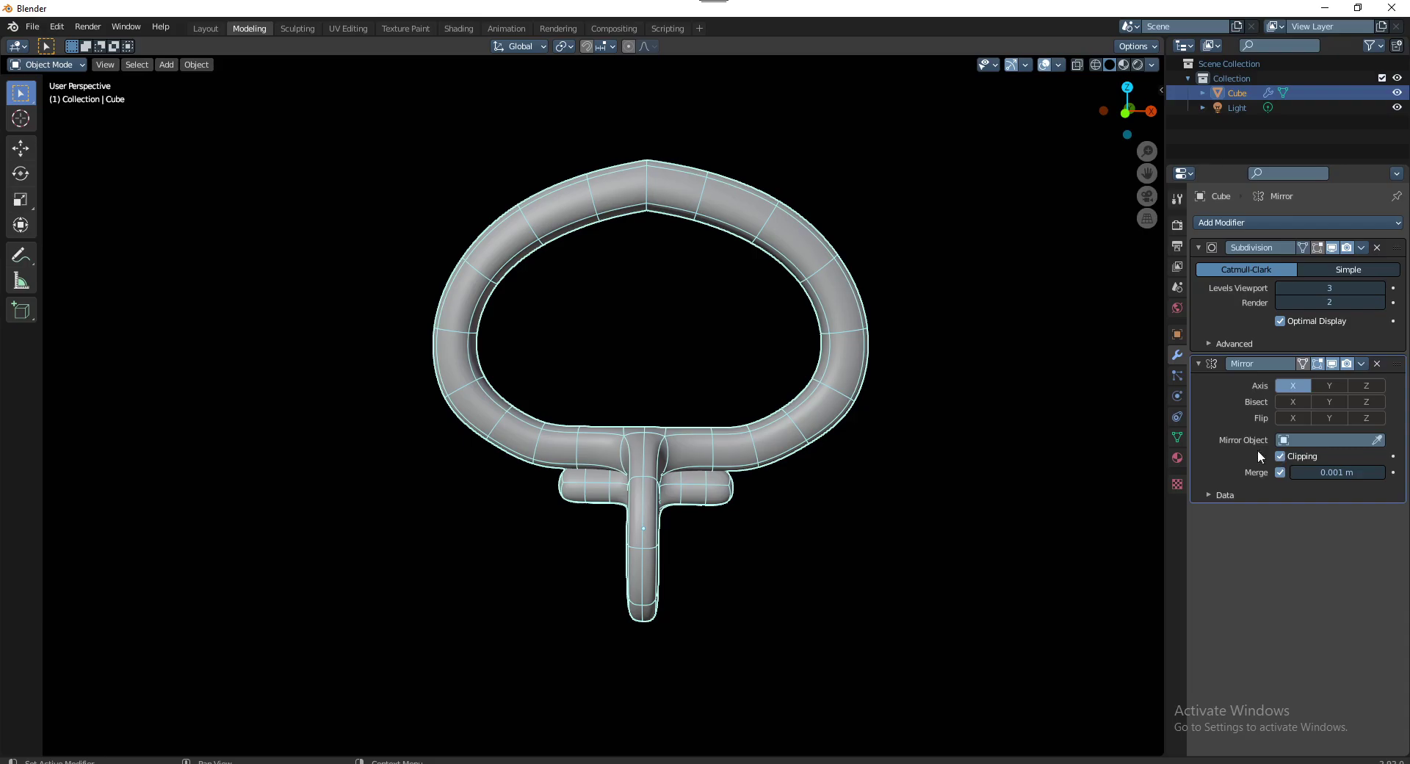
middle_drag(774, 378, 760, 391)
Shade the mesh smooth, open the Mirror modifier options, and return to Object Mode
key(Tab)
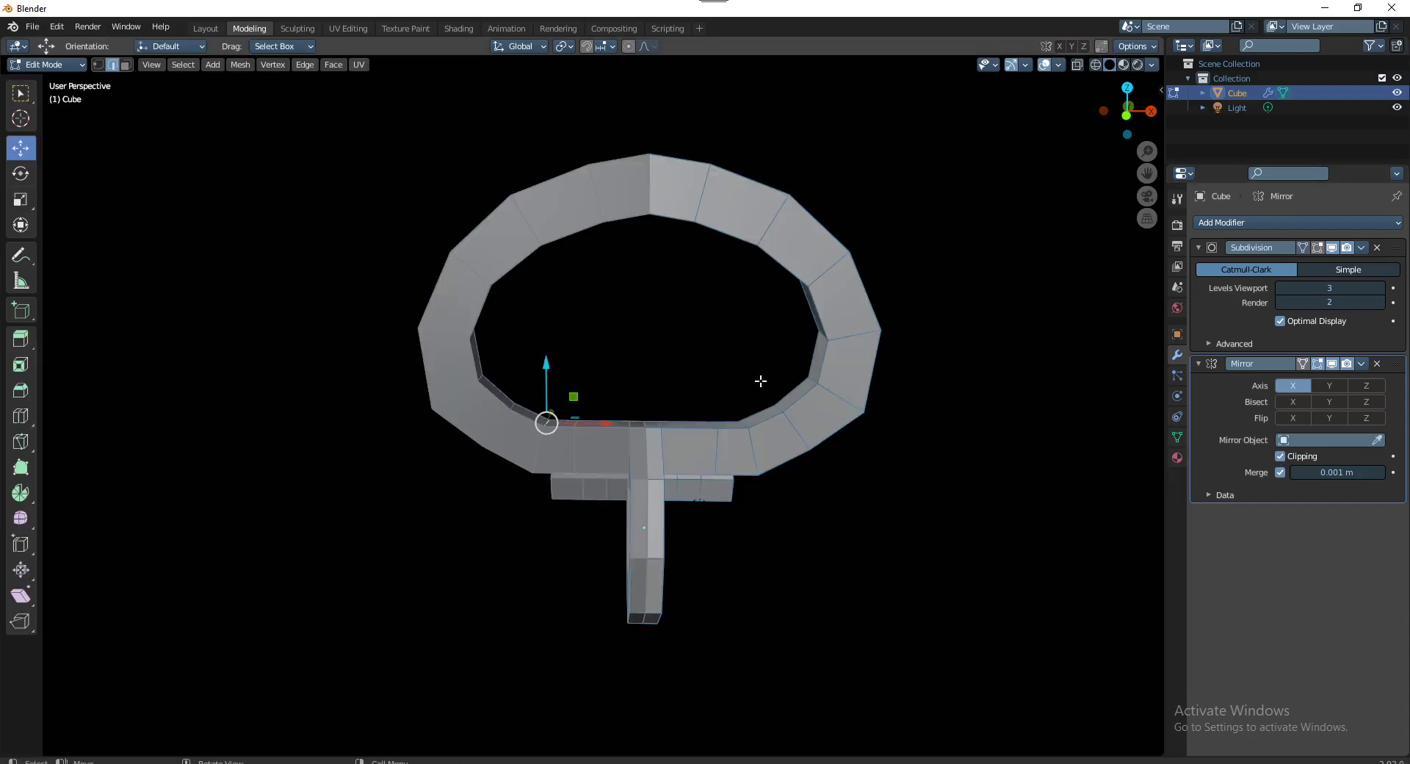
key(q)
click(760, 385)
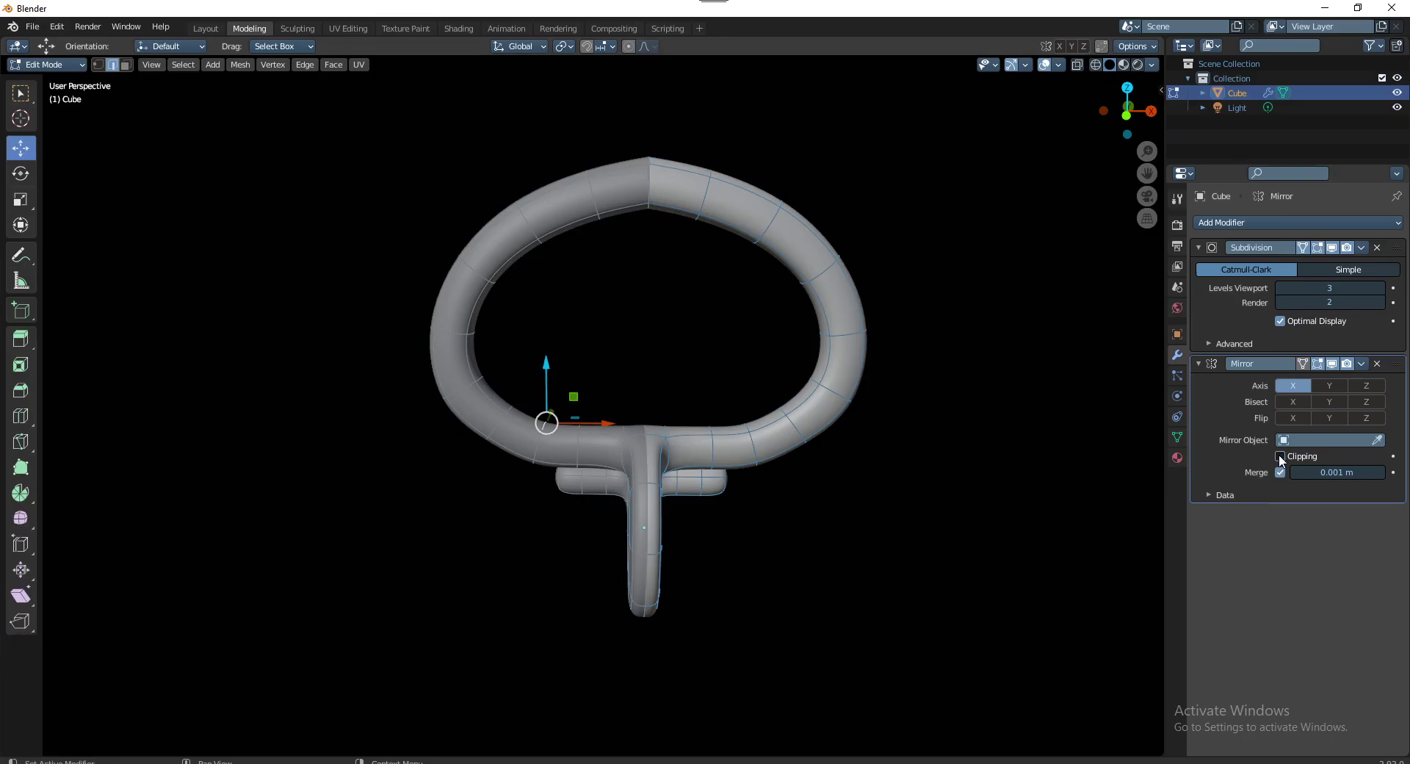
mouse_move(764, 411)
middle_down()
mouse_move(590, 310)
mouse_move(865, 346)
mouse_move(725, 346)
mouse_move(871, 380)
mouse_move(960, 372)
mouse_move(778, 472)
mouse_move(883, 428)
mouse_move(826, 438)
mouse_move(636, 412)
mouse_move(837, 406)
mouse_move(620, 586)
mouse_move(513, 434)
mouse_move(570, 423)
mouse_move(543, 470)
mouse_move(698, 412)
mouse_move(710, 421)
mouse_move(661, 441)
middle_up()
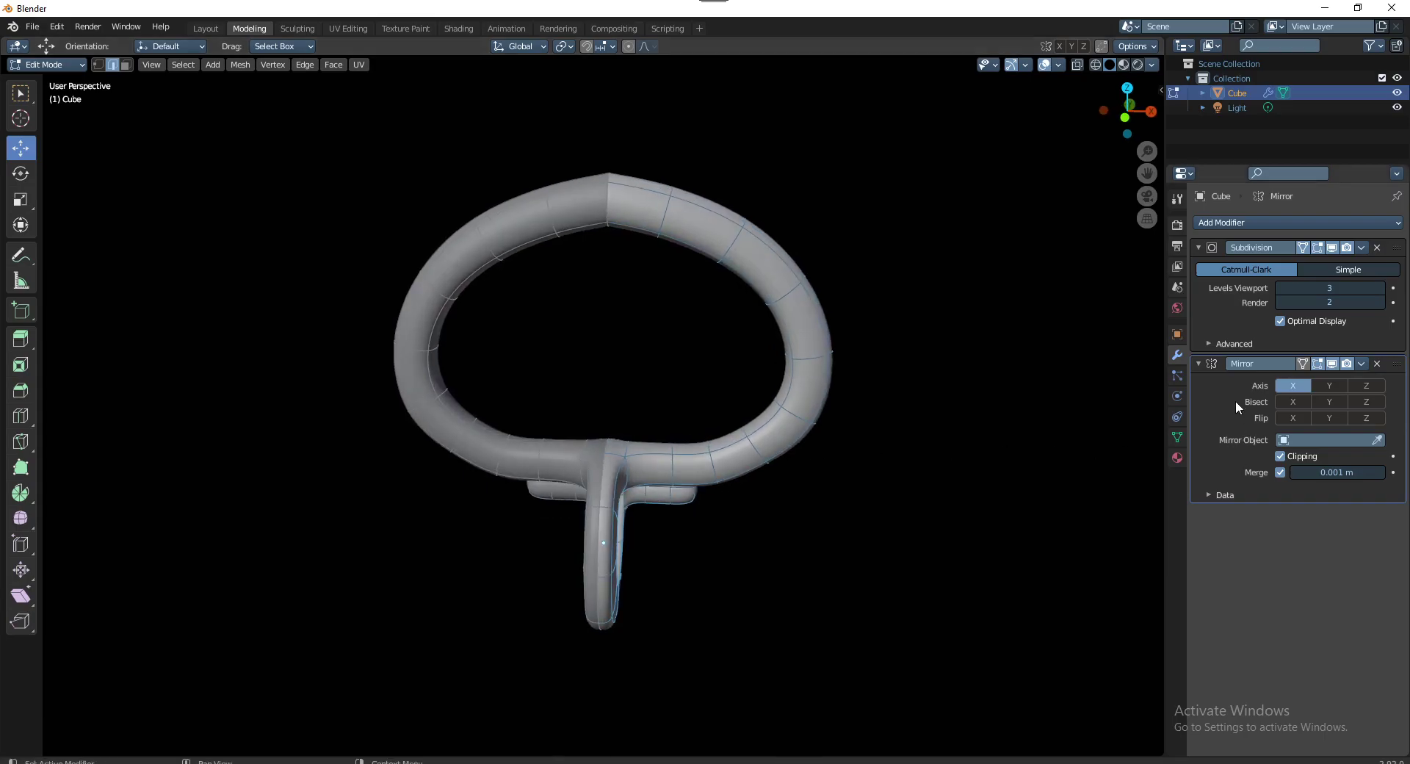
click(1361, 364)
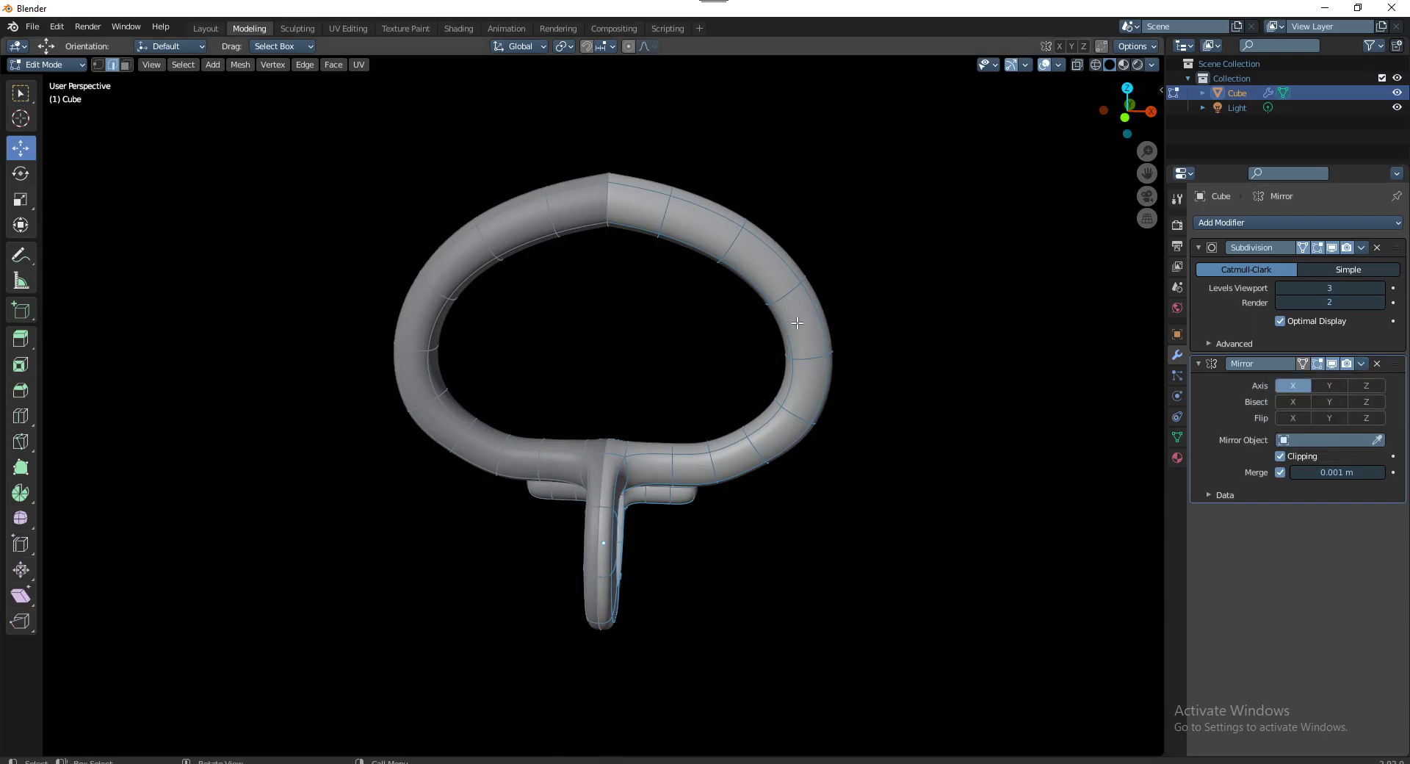
key(Tab)
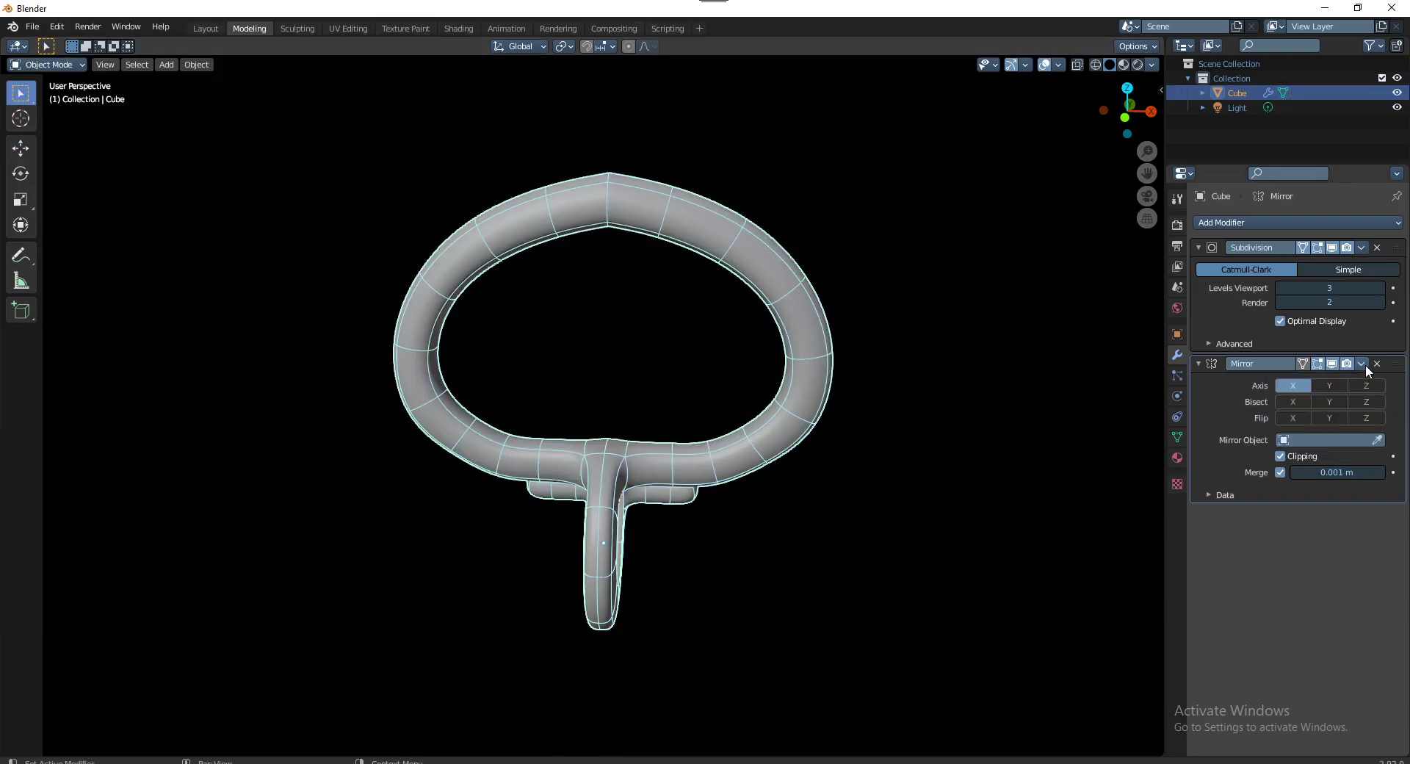
Apply the Mirror modifier permanently
click(1363, 364)
click(1314, 385)
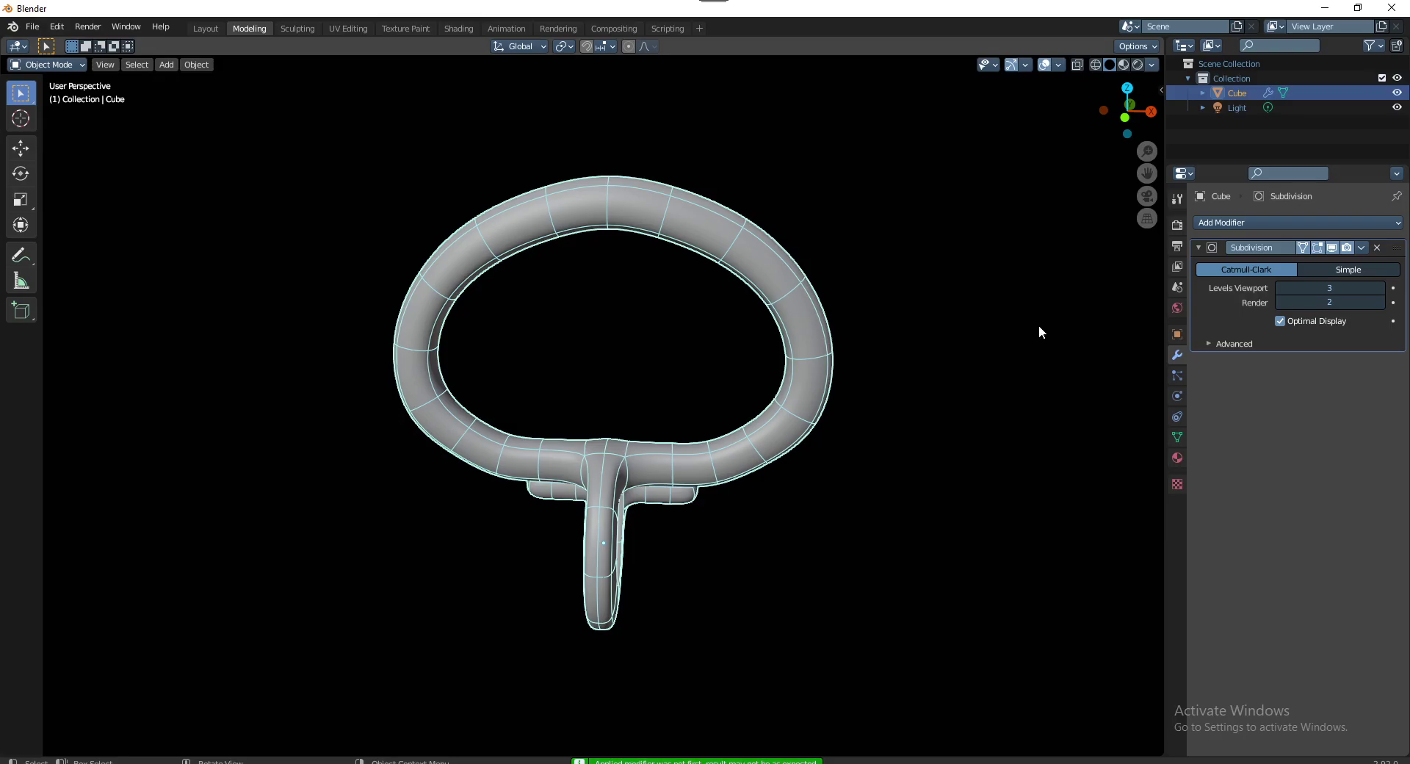
middle_drag(709, 395, 661, 415)
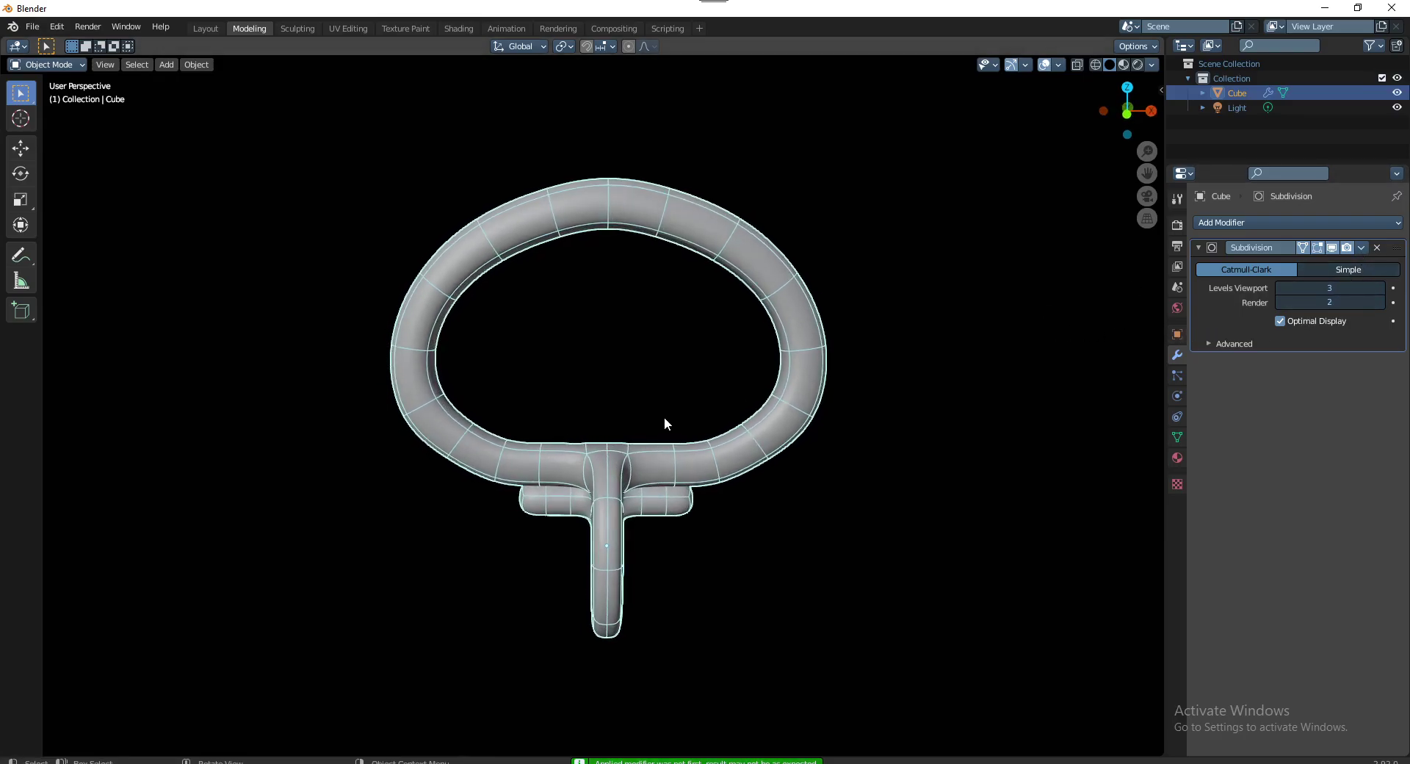
In front view Edit Mode with X-ray on, select the ring's top vertices
key(KP_1)
key(Tab)
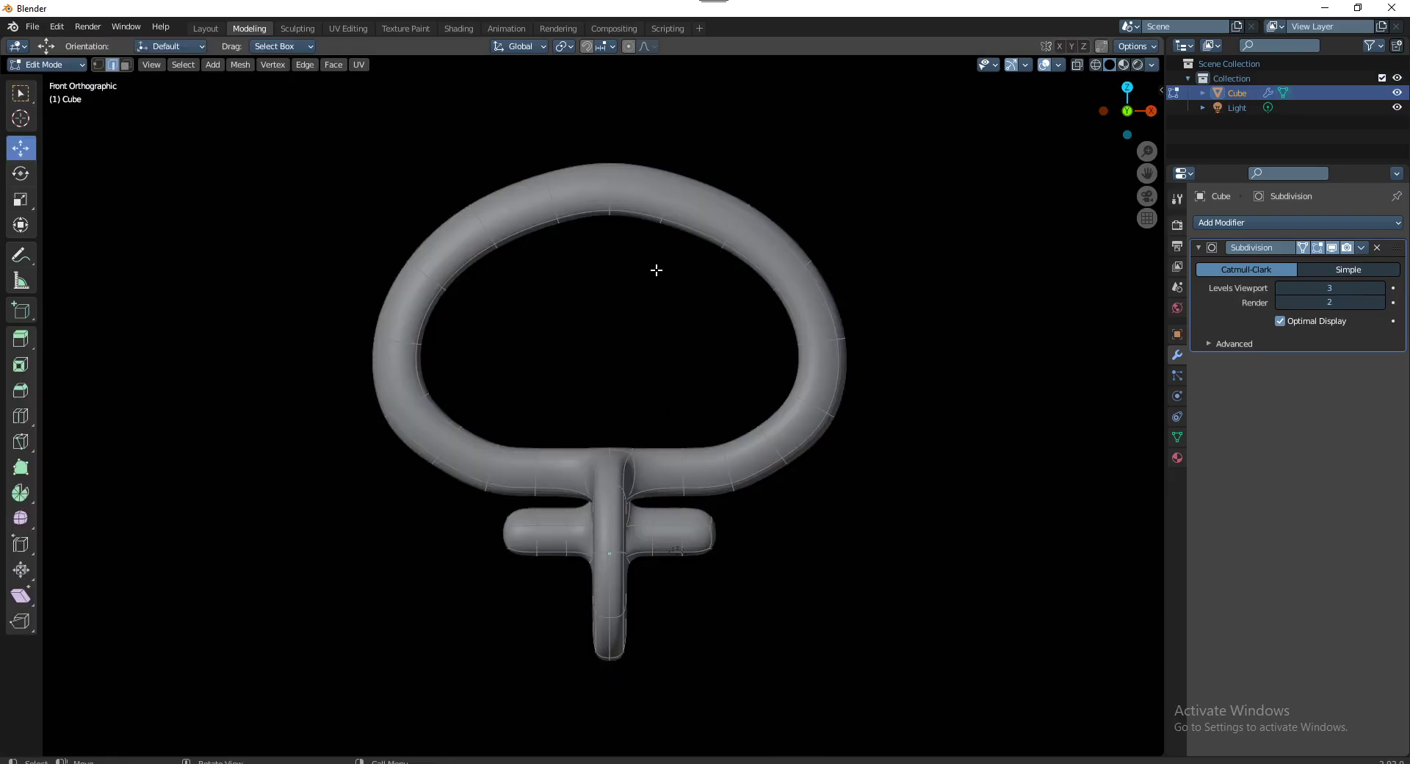
key(1)
key(alt+z)
drag(623, 239, 623, 239)
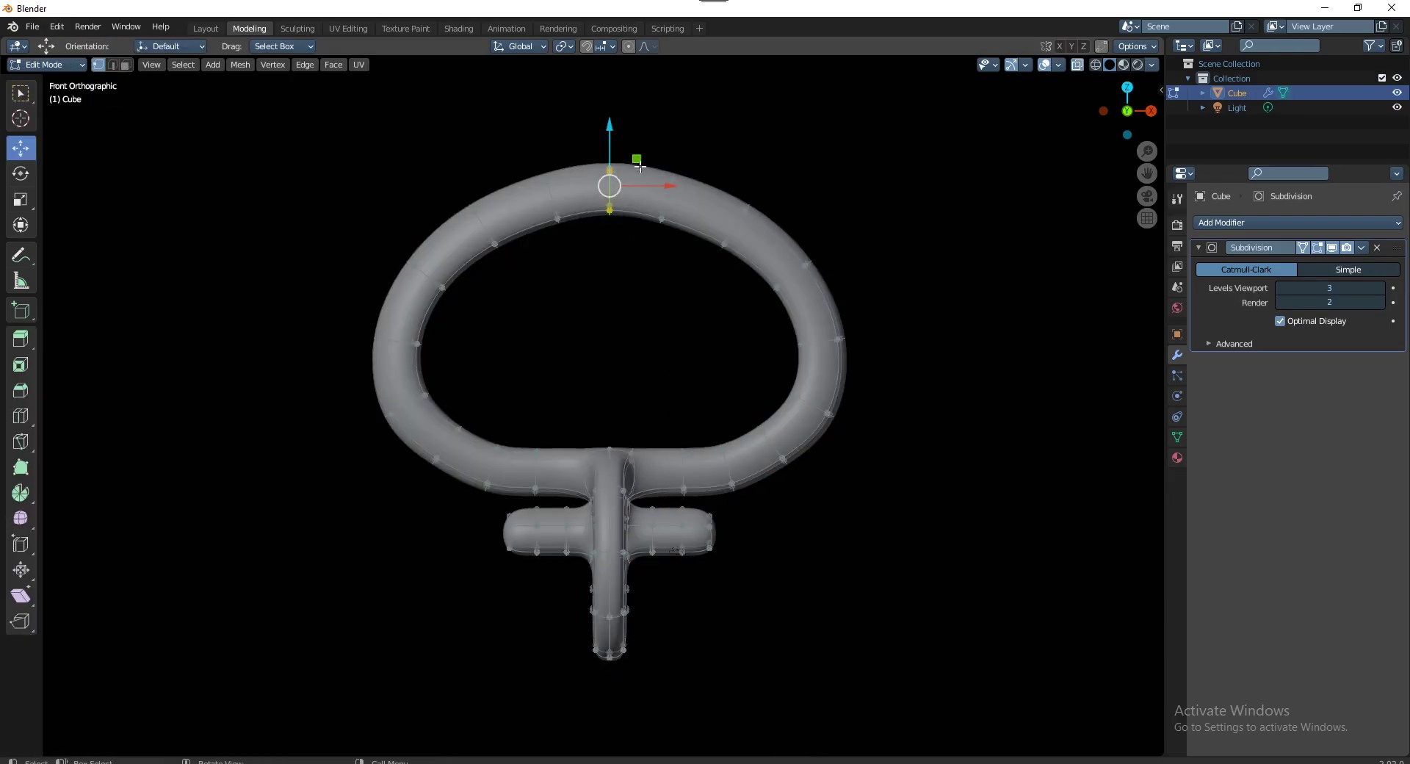
scroll(629, 226, up, 3)
shift+middle_drag(619, 242, 622, 342)
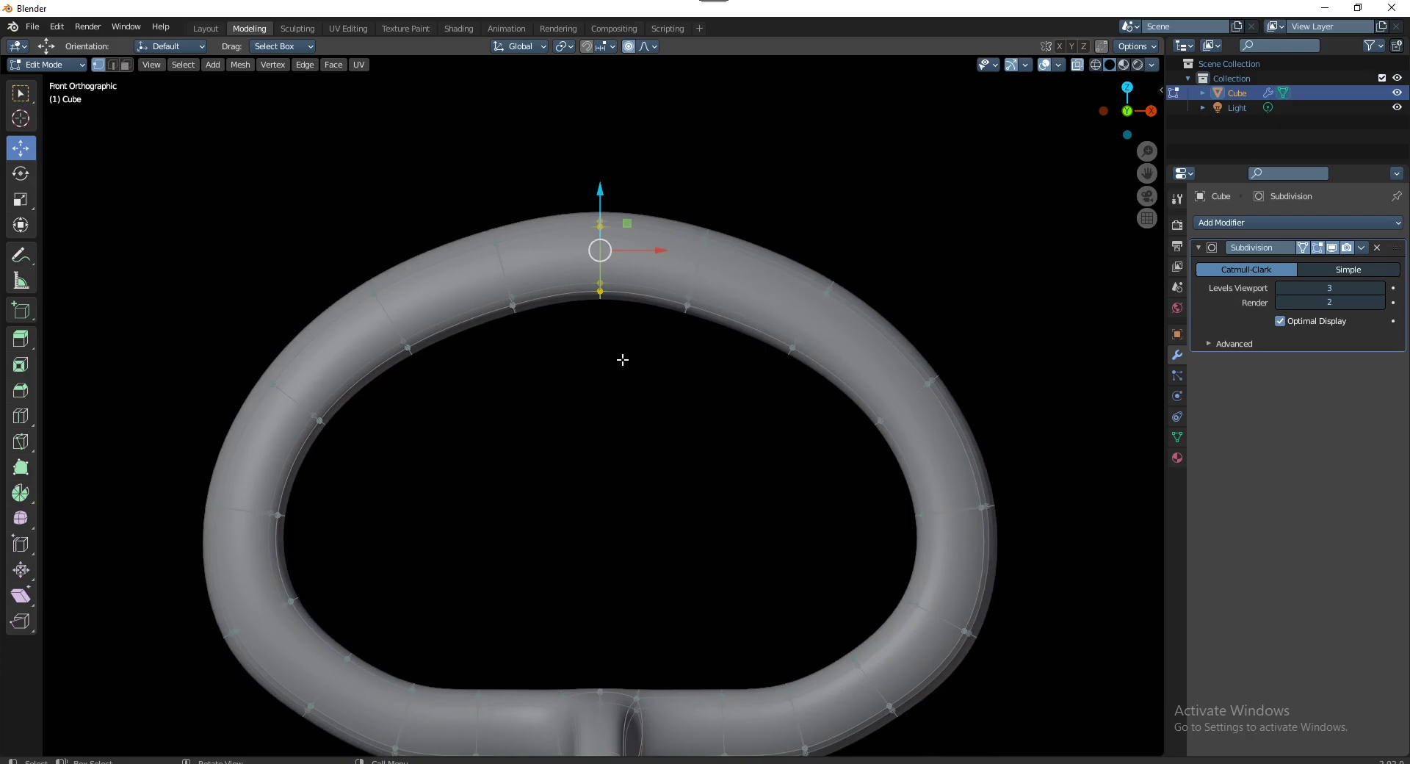
Move the top vertices along Z with an enlarged proportional falloff
key(g)
key(z)
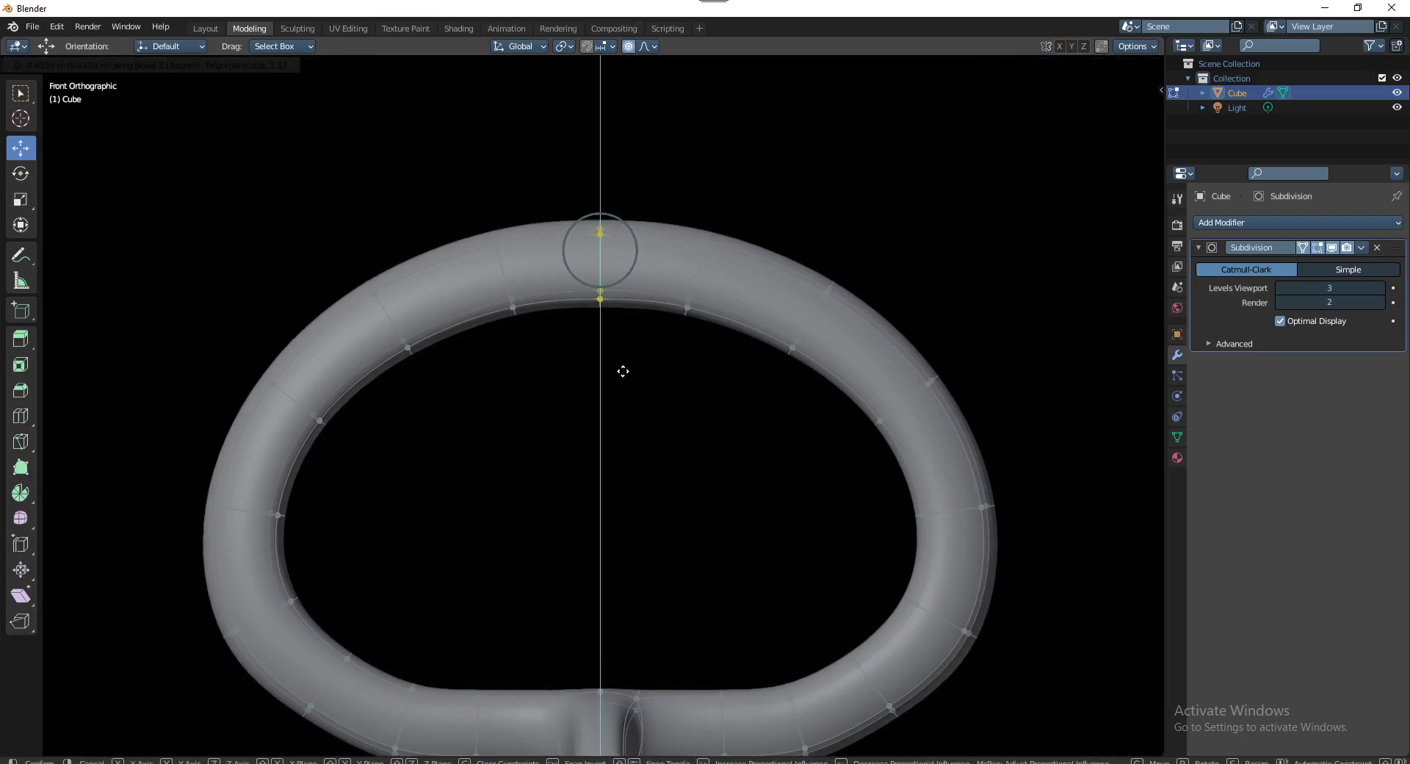
scroll(623, 371, down, 3)
scroll(627, 370, down, 5)
scroll(627, 370, down, 2)
scroll(630, 369, down, 3)
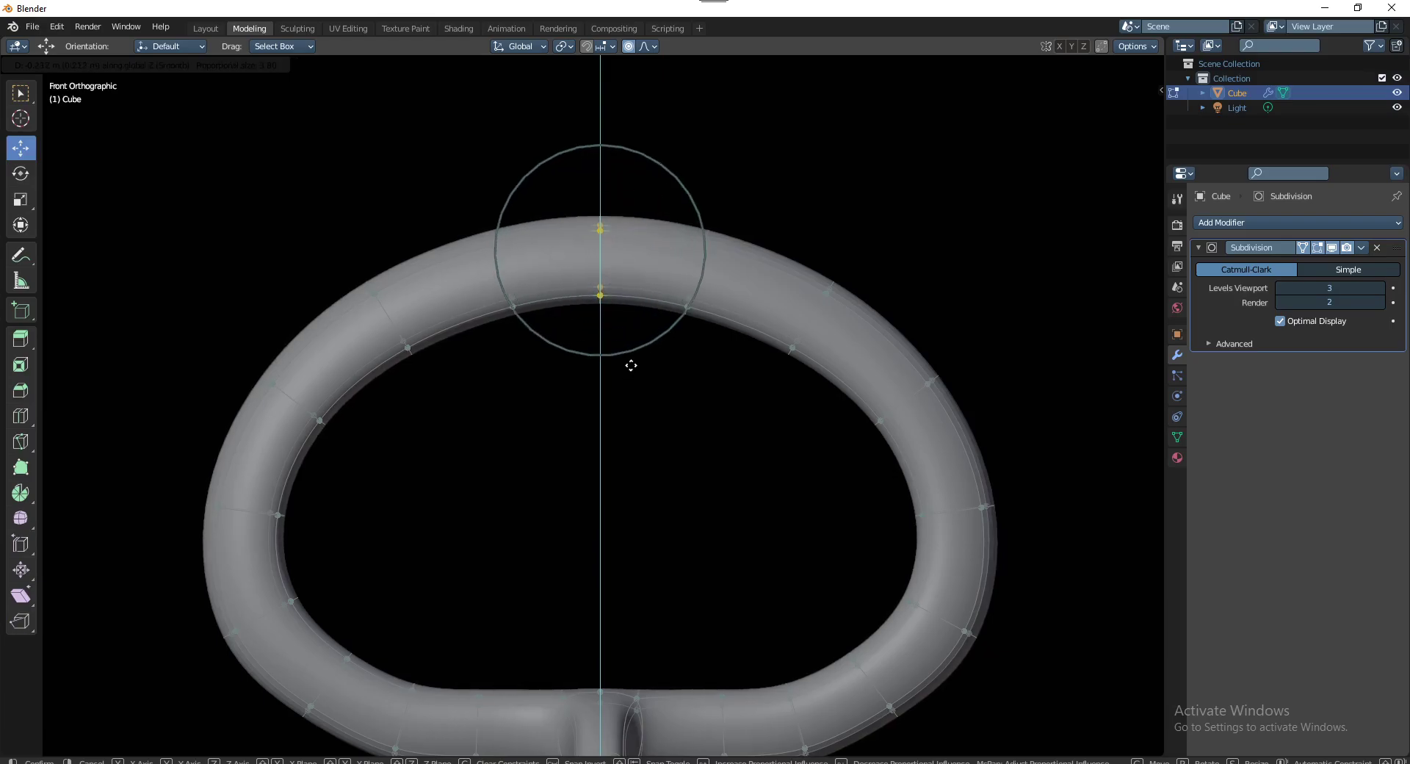
scroll(633, 368, down, 1)
scroll(635, 369, down, 3)
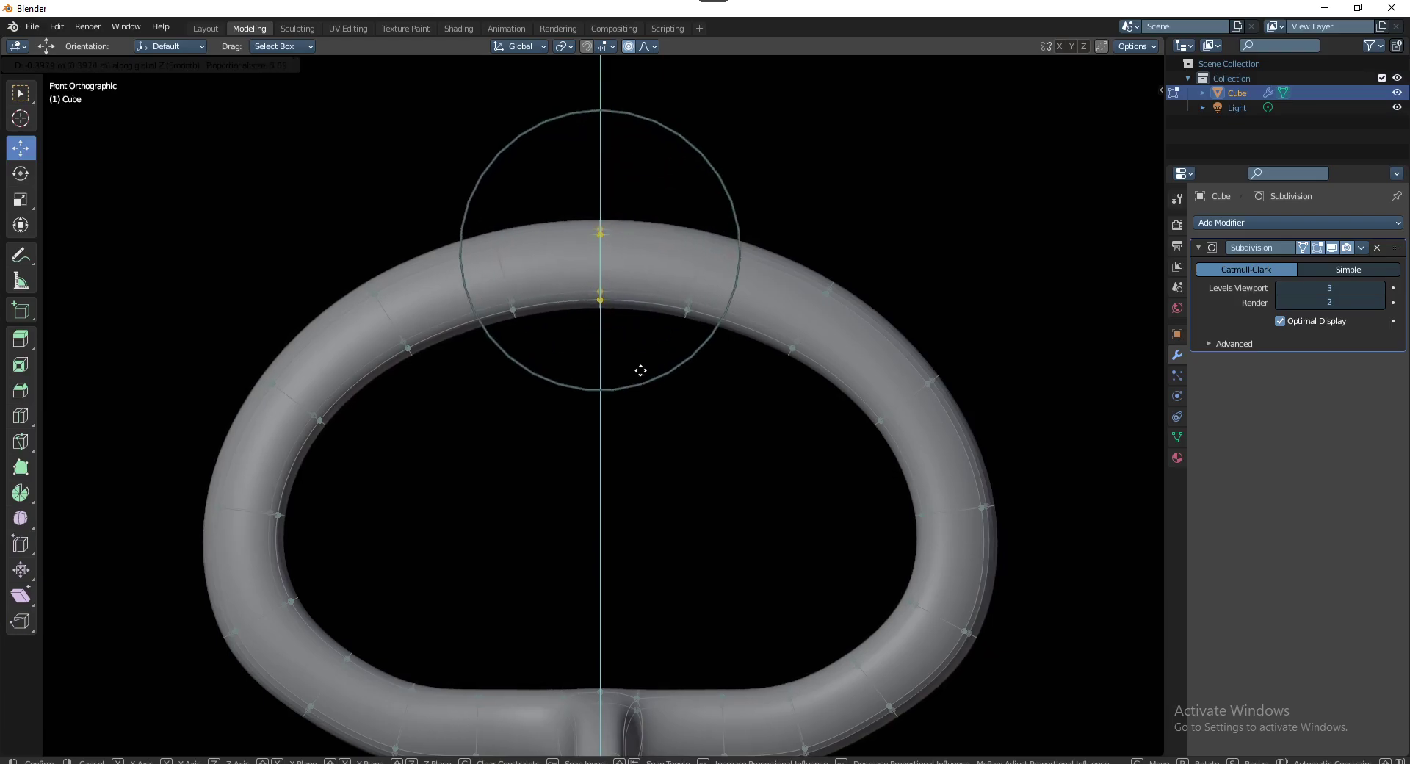
click(641, 370)
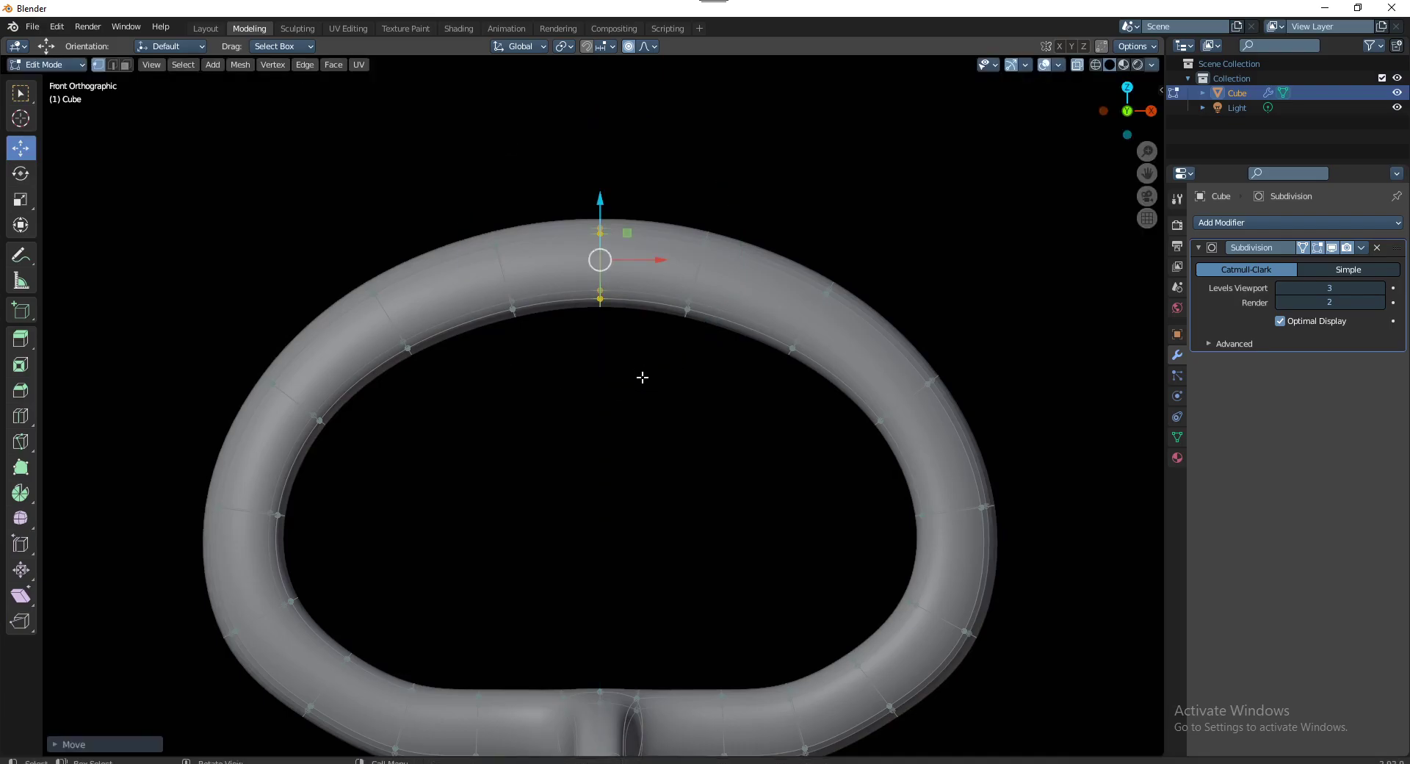
Turn off proportional editing and deselect all vertices
key(o)
scroll(633, 360, down, 2)
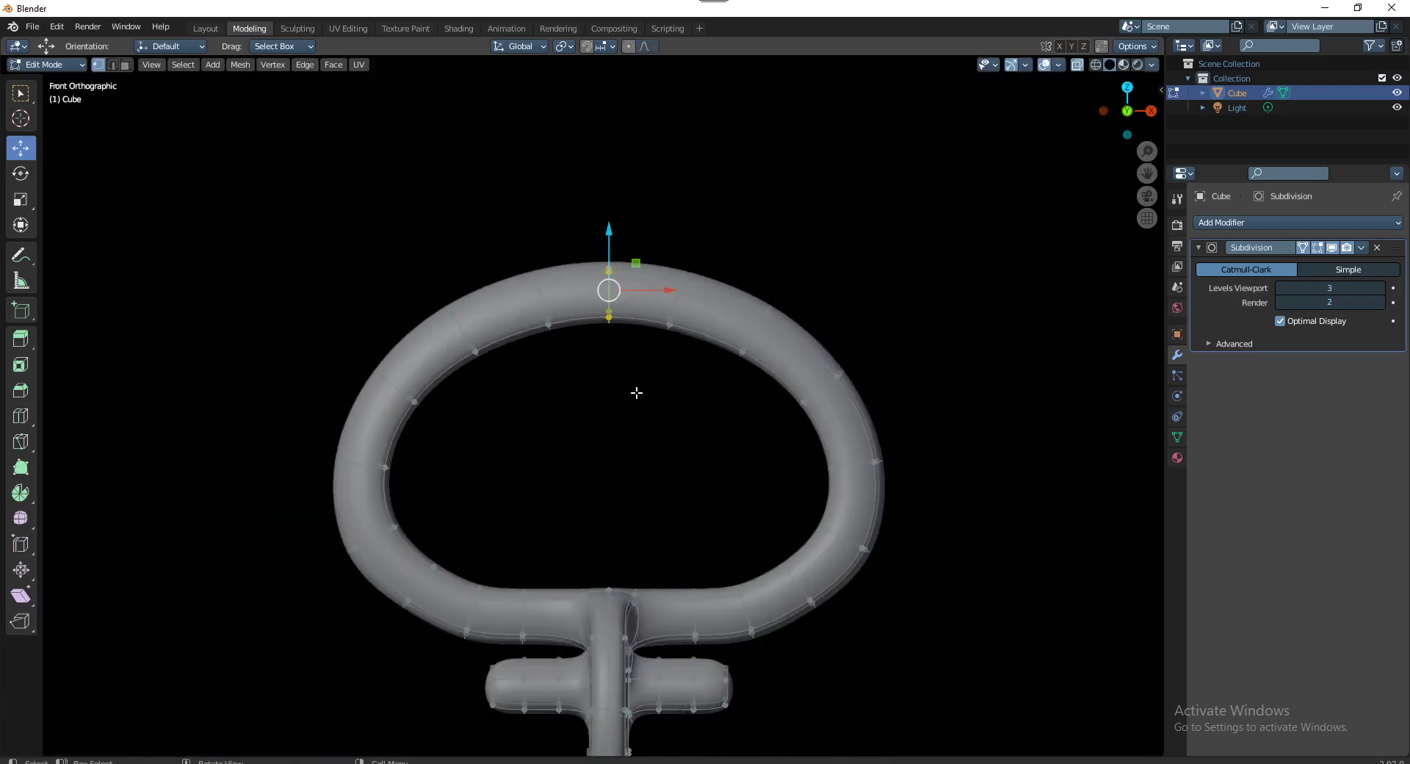
shift+middle_drag(636, 393, 634, 358)
key(alt+a)
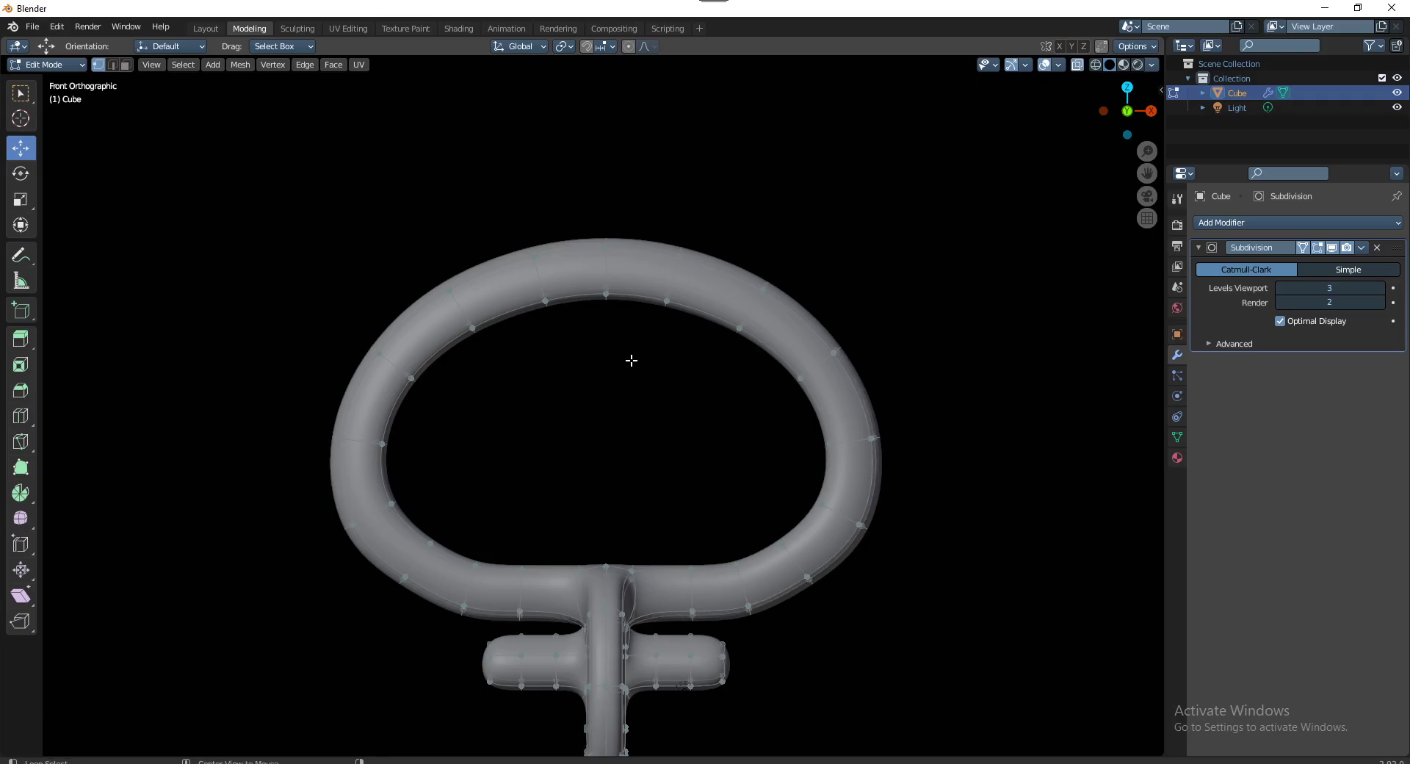
Check the result in Object Mode, then re-enter Edit Mode with X-ray and select the lower-left ring vertices
key(Tab)
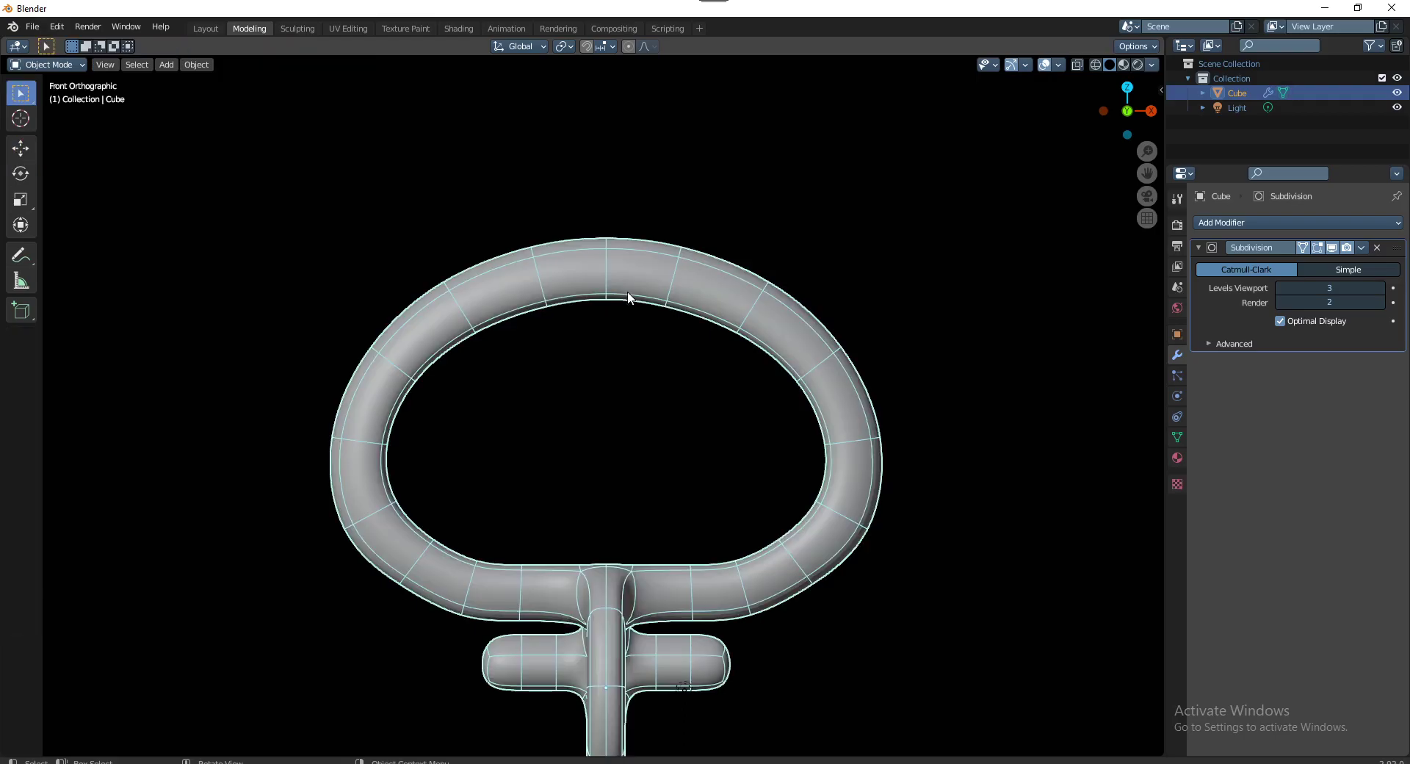
scroll(639, 397, down, 1)
scroll(535, 466, up, 3)
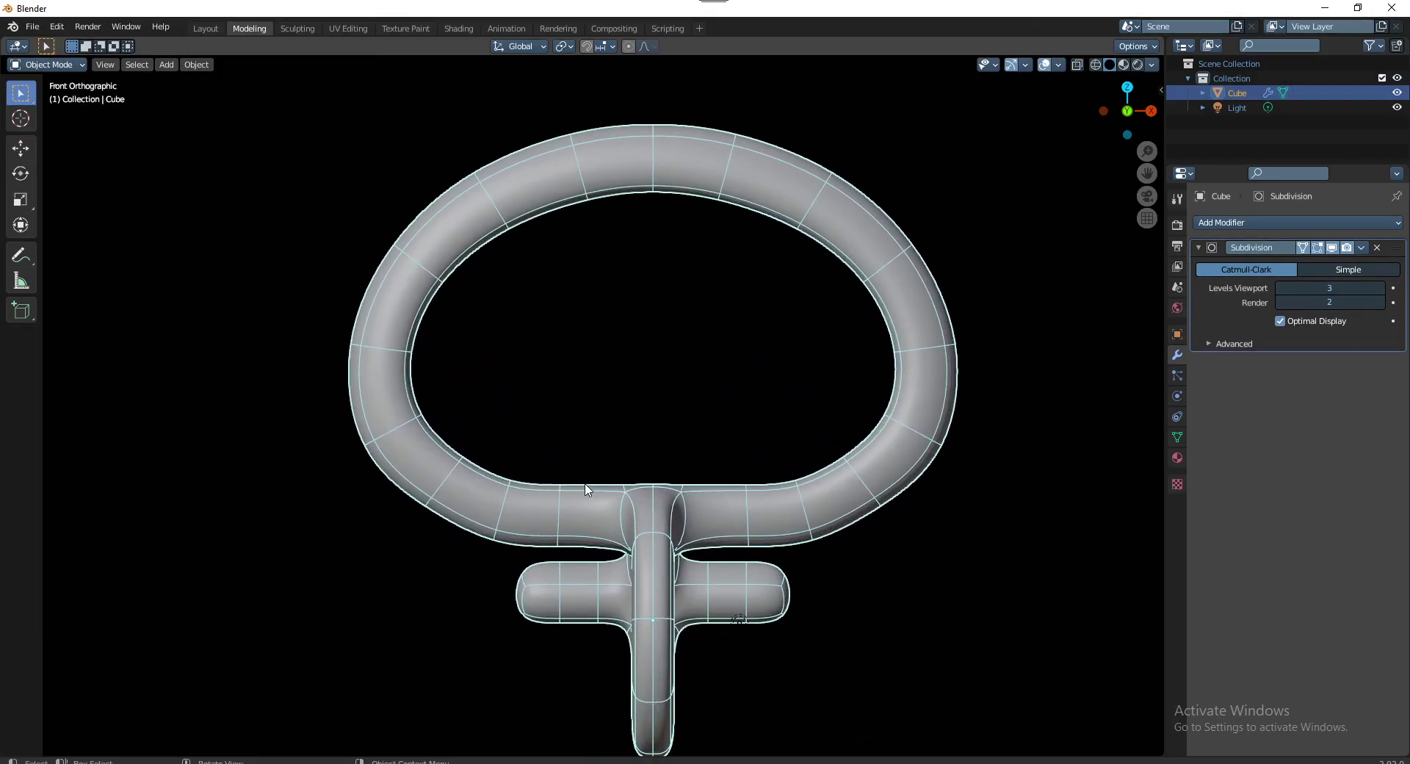
key(Tab)
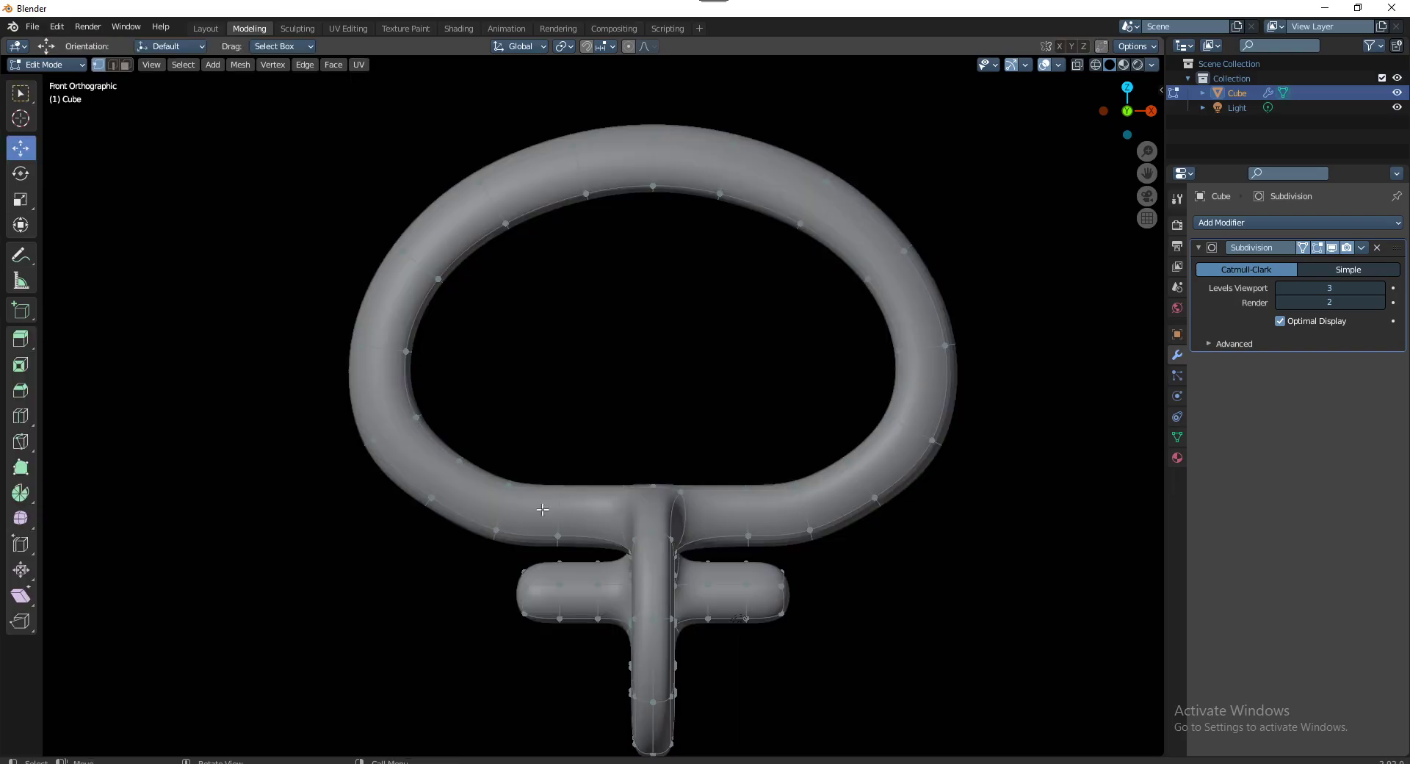
key(alt+z)
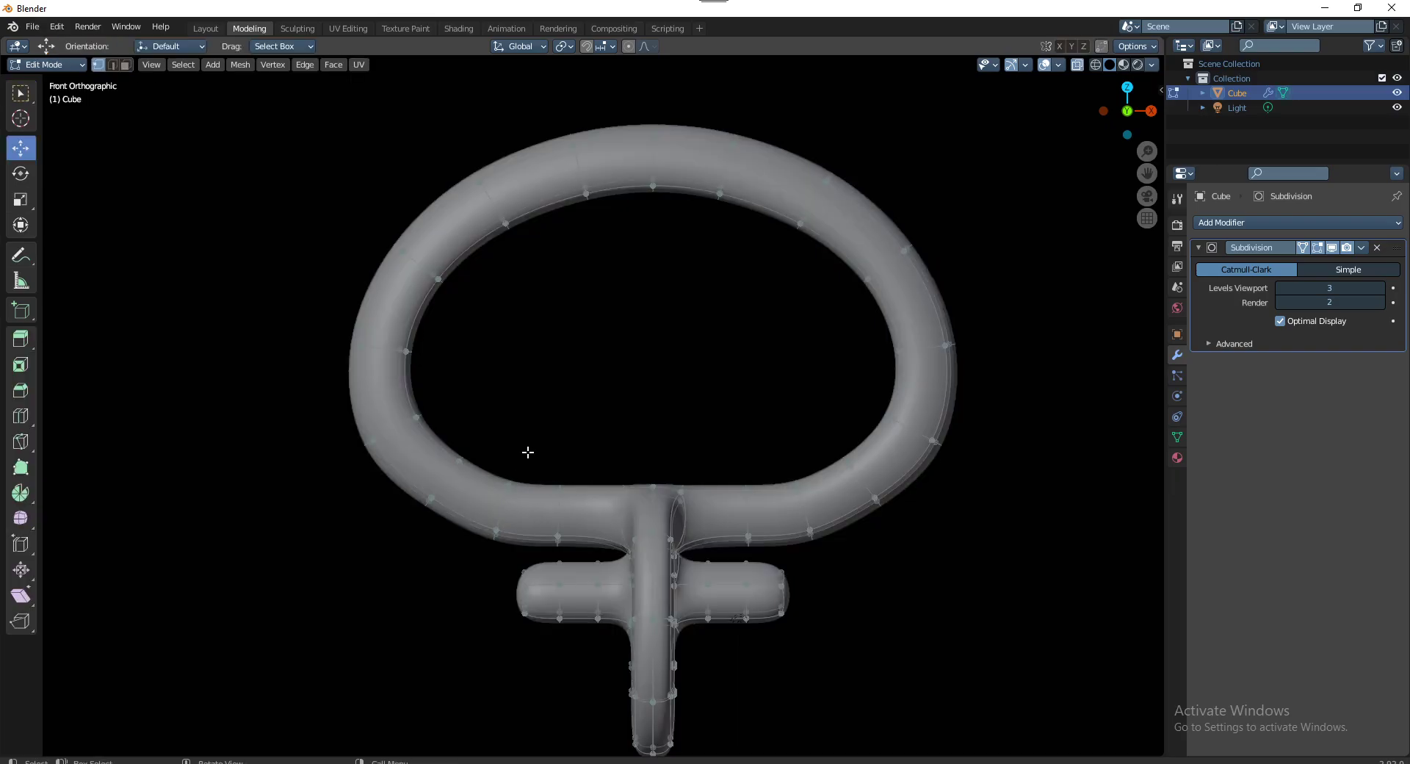
drag(528, 452, 479, 564)
With X mirror enabled, move two lower-left vertex pairs outward to reshape the ring symmetrically
click(1061, 46)
drag(536, 486, 540, 475)
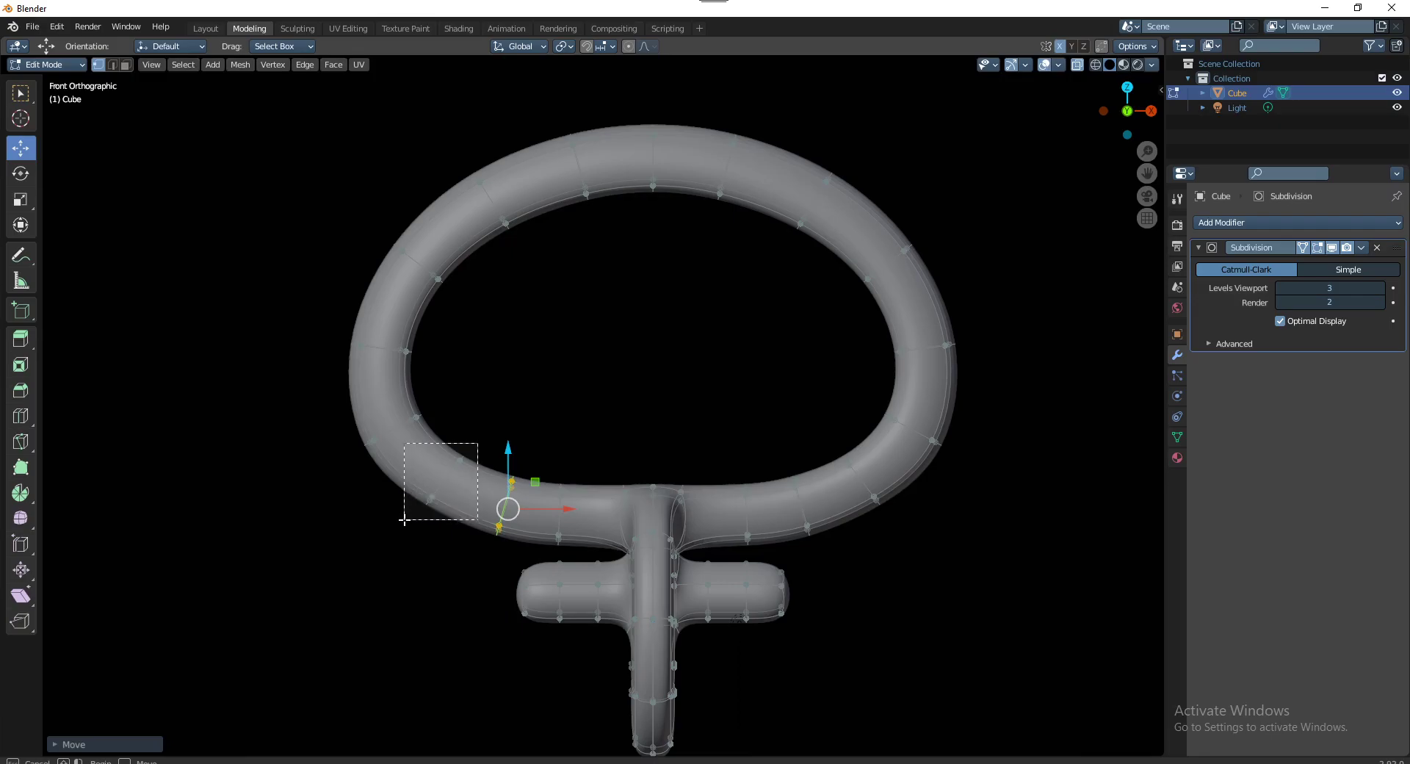
drag(435, 478, 404, 513)
drag(471, 459, 468, 464)
click(601, 396)
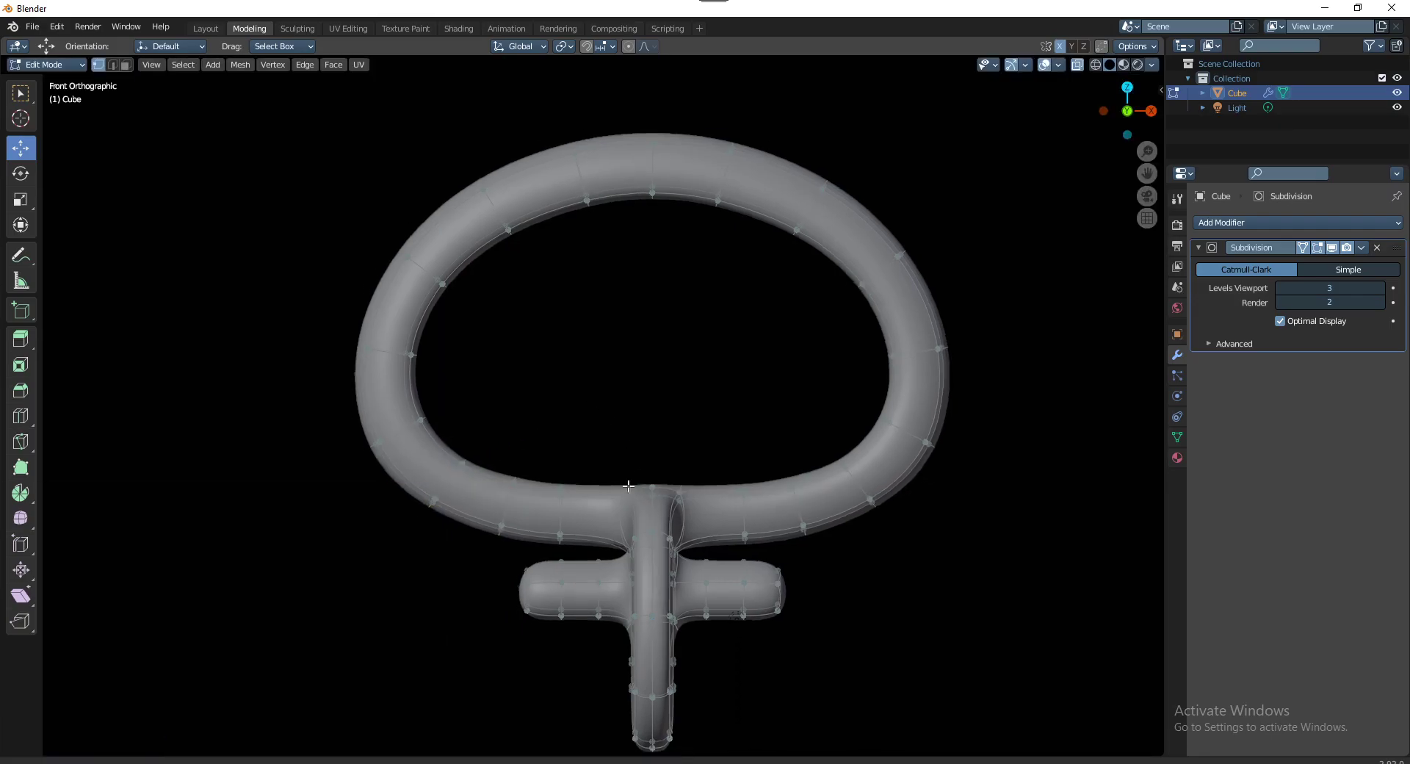
Inspect the reshaped model, return to Object Mode, and reselect the tube
scroll(601, 396, down, 2)
mouse_move(636, 315)
middle_down()
mouse_move(812, 355)
mouse_move(812, 431)
mouse_move(913, 418)
mouse_move(811, 450)
mouse_move(863, 420)
mouse_move(746, 375)
mouse_move(611, 381)
mouse_move(749, 385)
mouse_move(1040, 354)
middle_up()
key(Tab)
click(908, 416)
click(866, 420)
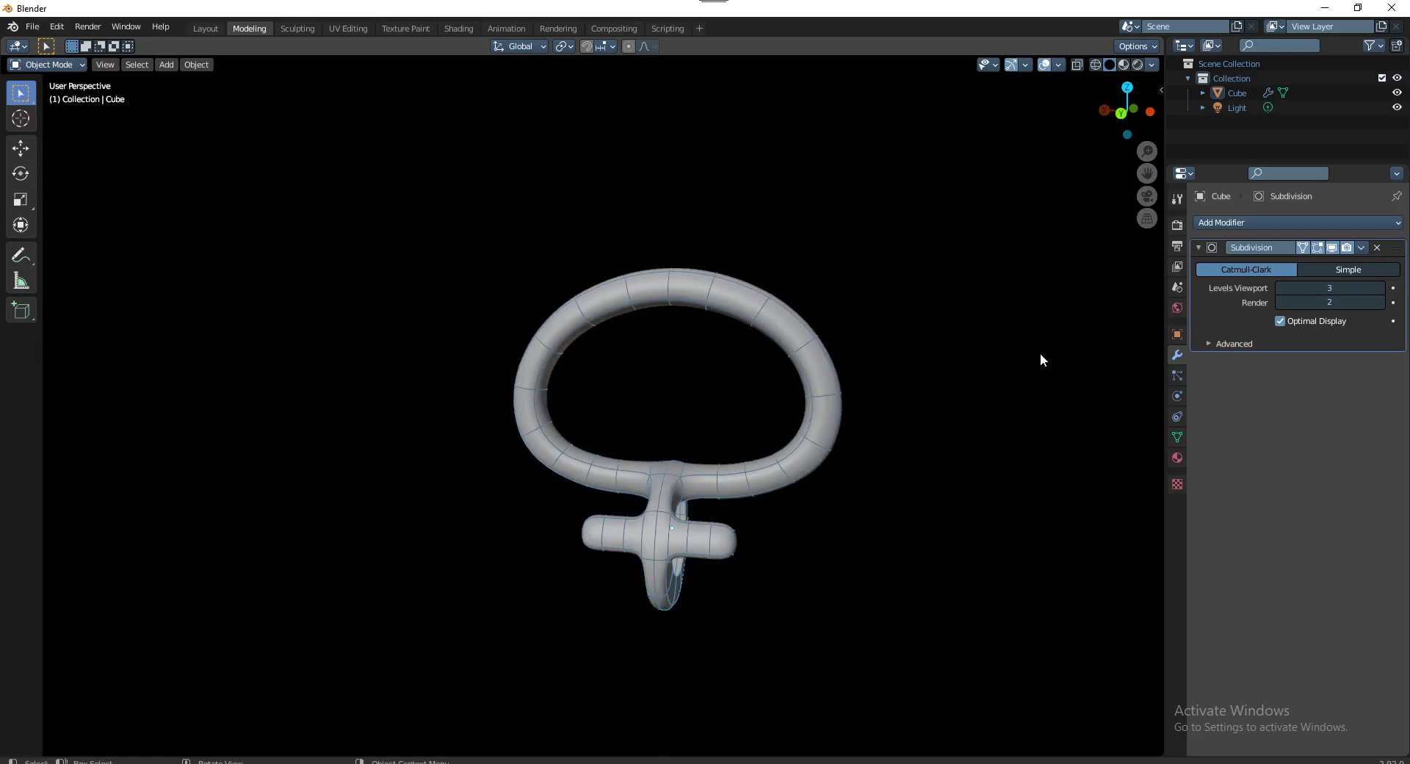
Set the Subdivision render level to 4 and apply the modifier
click(1386, 305)
middle_drag(997, 347, 822, 420)
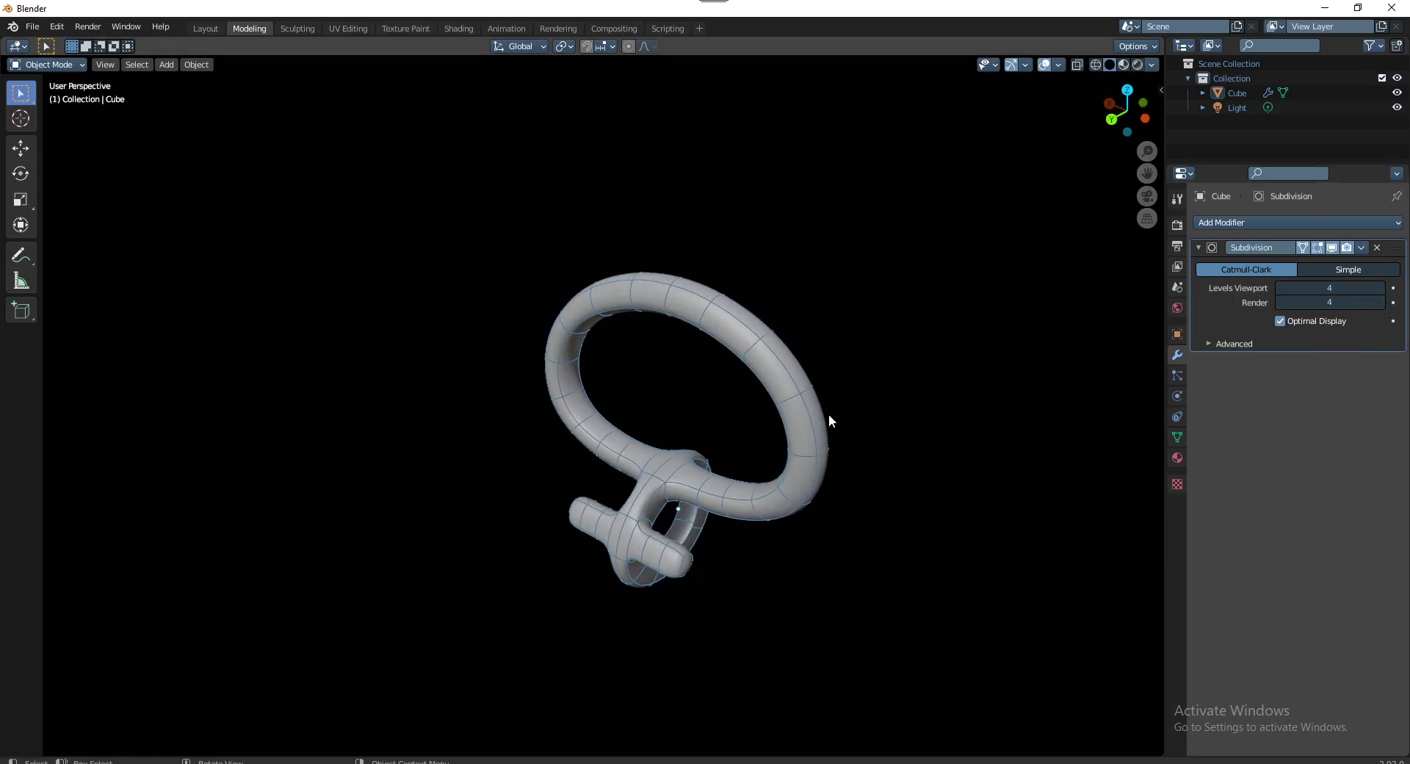
click(1360, 247)
click(1315, 270)
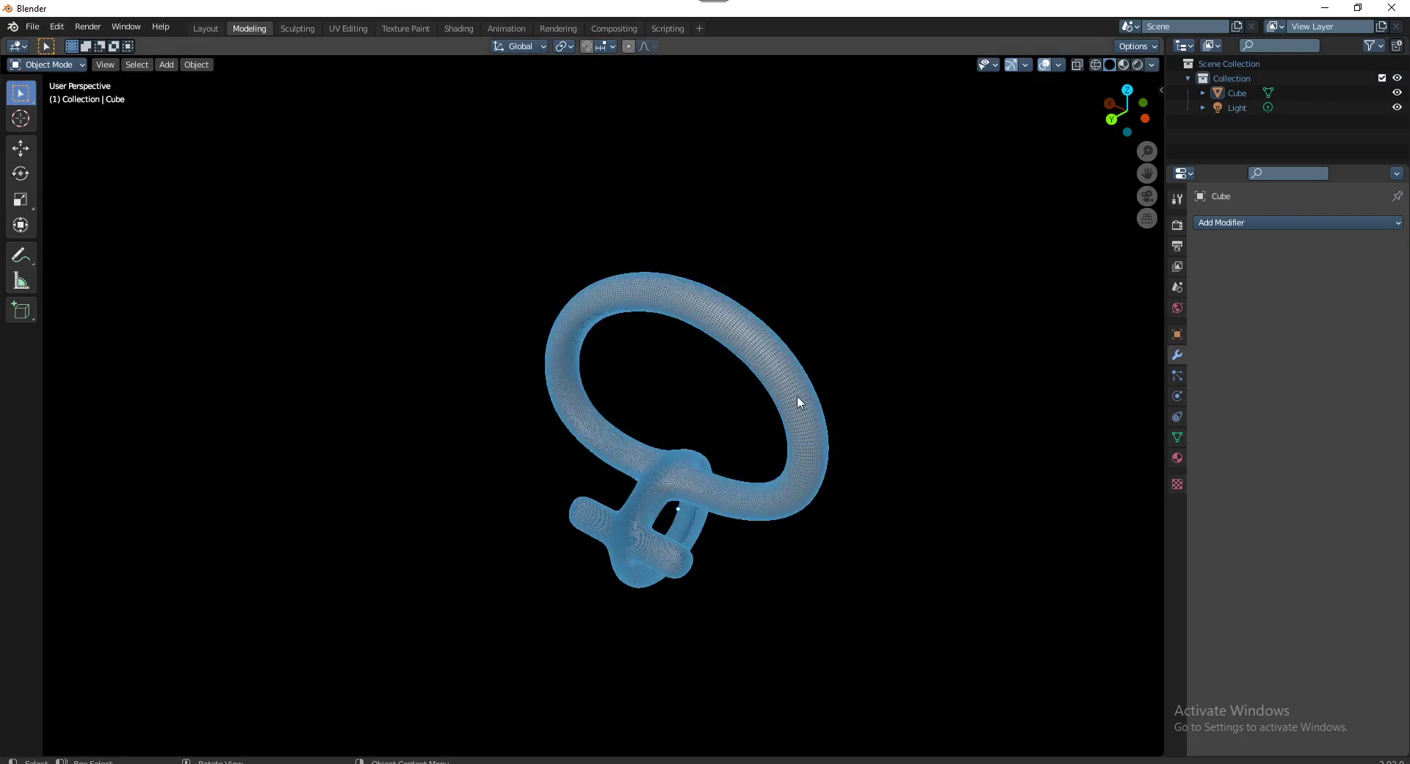
mouse_move(799, 401)
middle_down()
mouse_move(780, 369)
mouse_move(699, 373)
mouse_move(904, 332)
mouse_move(617, 365)
mouse_move(746, 394)
mouse_move(698, 419)
mouse_move(674, 331)
mouse_move(724, 419)
mouse_move(676, 371)
mouse_move(698, 356)
mouse_move(730, 387)
middle_up()
Switch to solid shading and give the tube a non-node material with a blue Base Color
key(q)
click(695, 347)
click(730, 385)
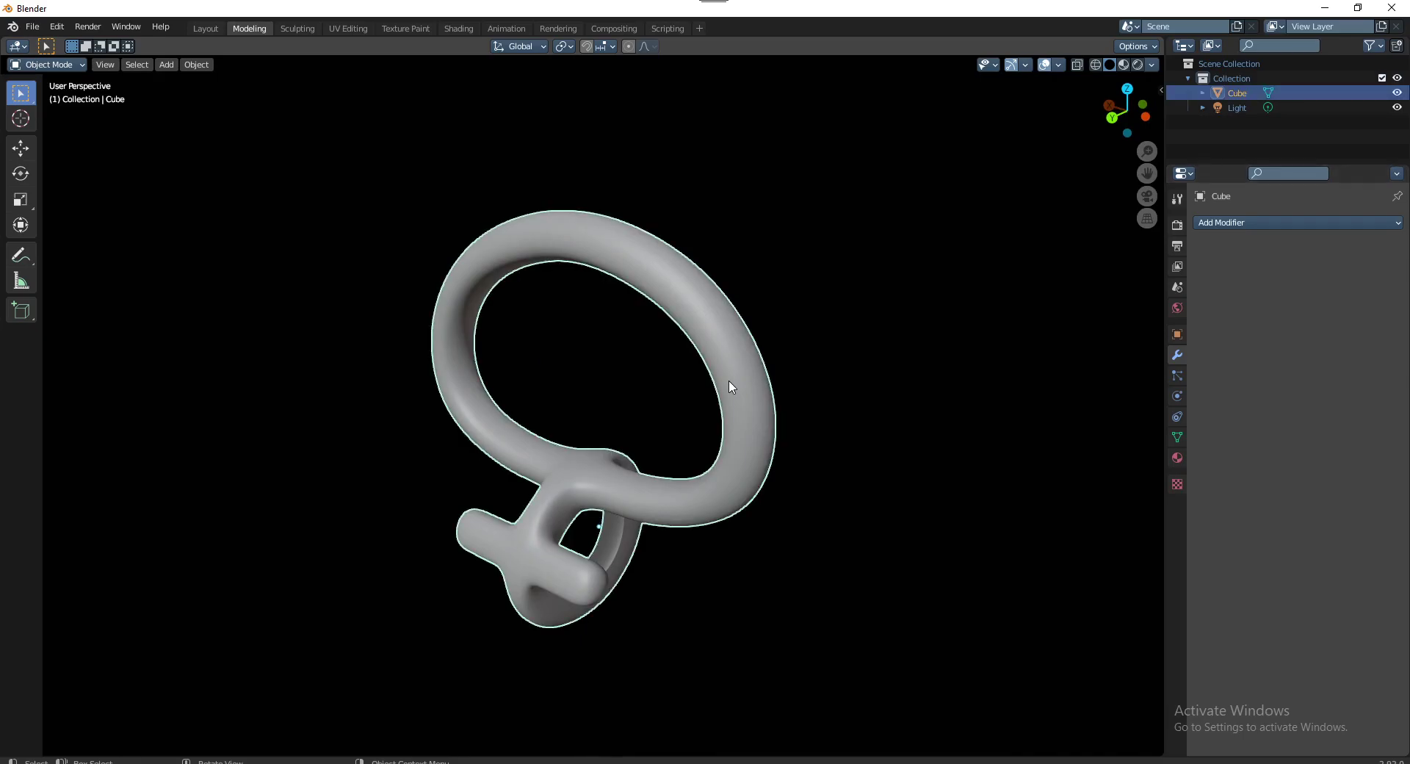
click(1178, 459)
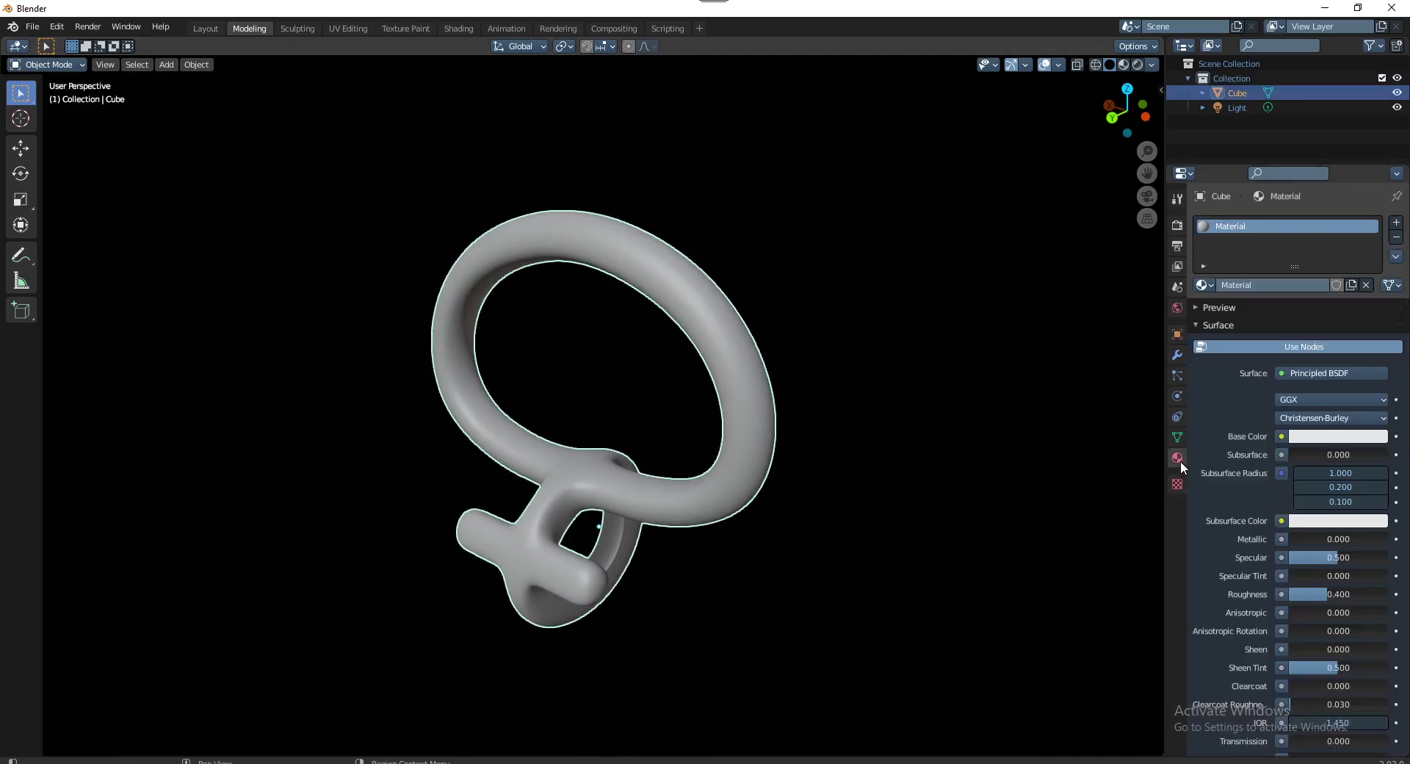
click(1318, 352)
click(1322, 379)
drag(1329, 245, 1334, 183)
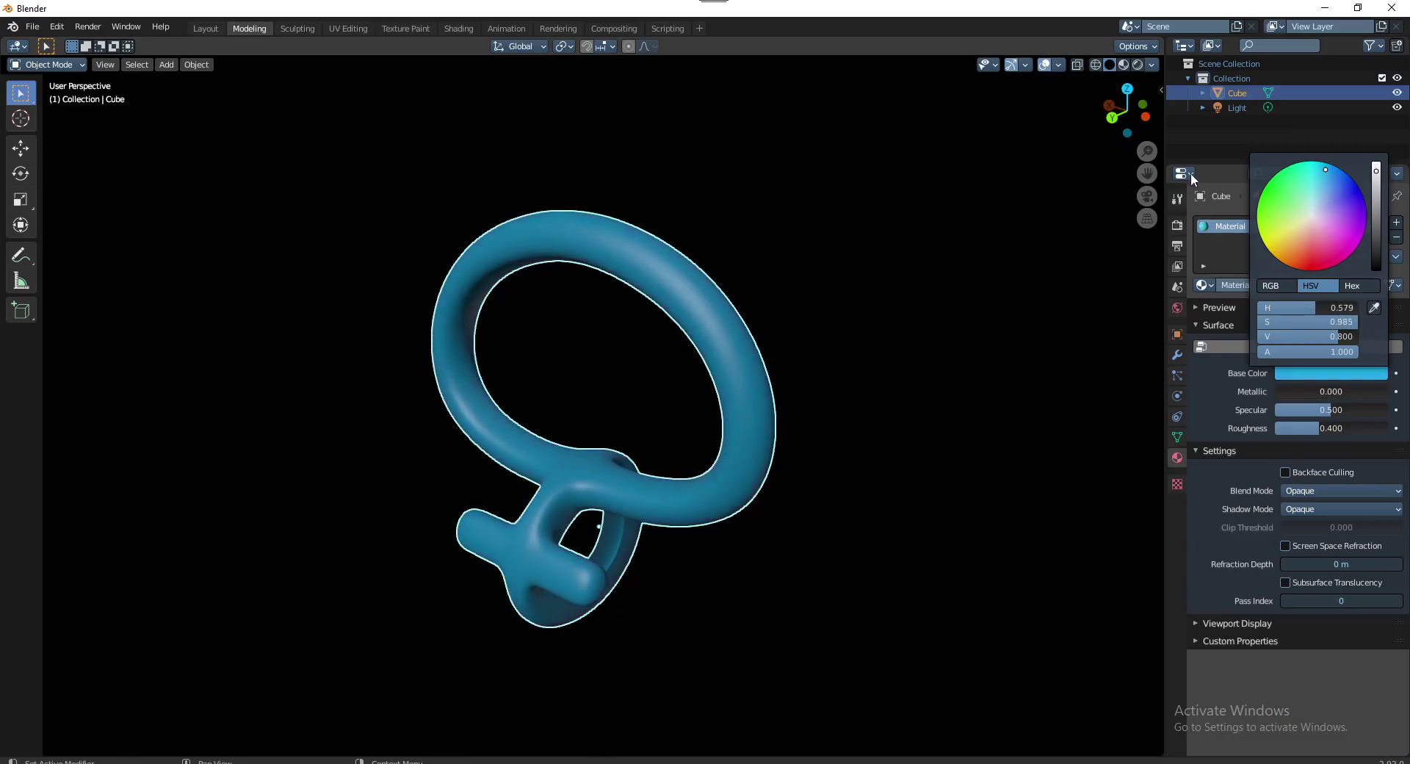
Adjust the viewport shading options and orbit around the blue model
click(1151, 65)
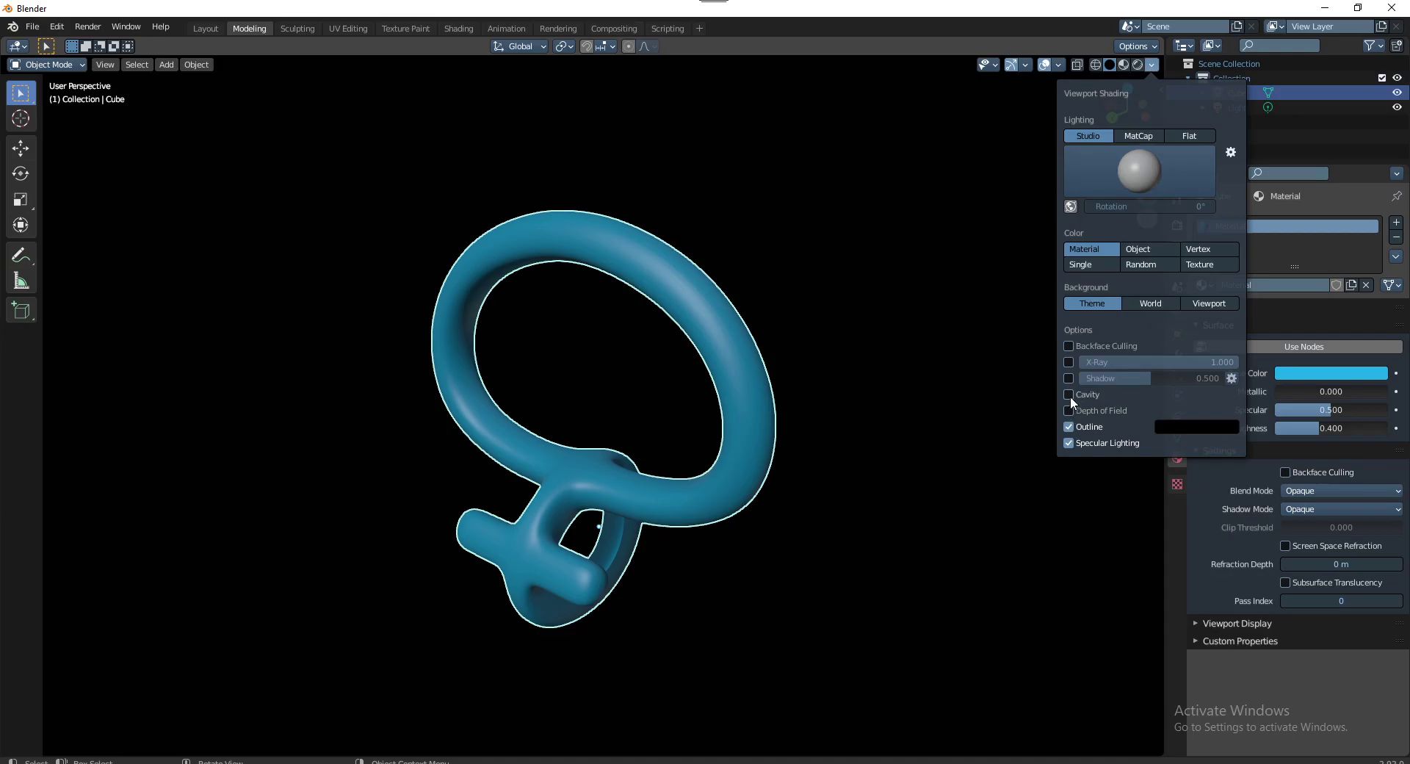
middle_drag(670, 409, 915, 368)
click(780, 403)
mouse_move(780, 404)
middle_down()
mouse_move(853, 514)
mouse_move(772, 306)
middle_up()
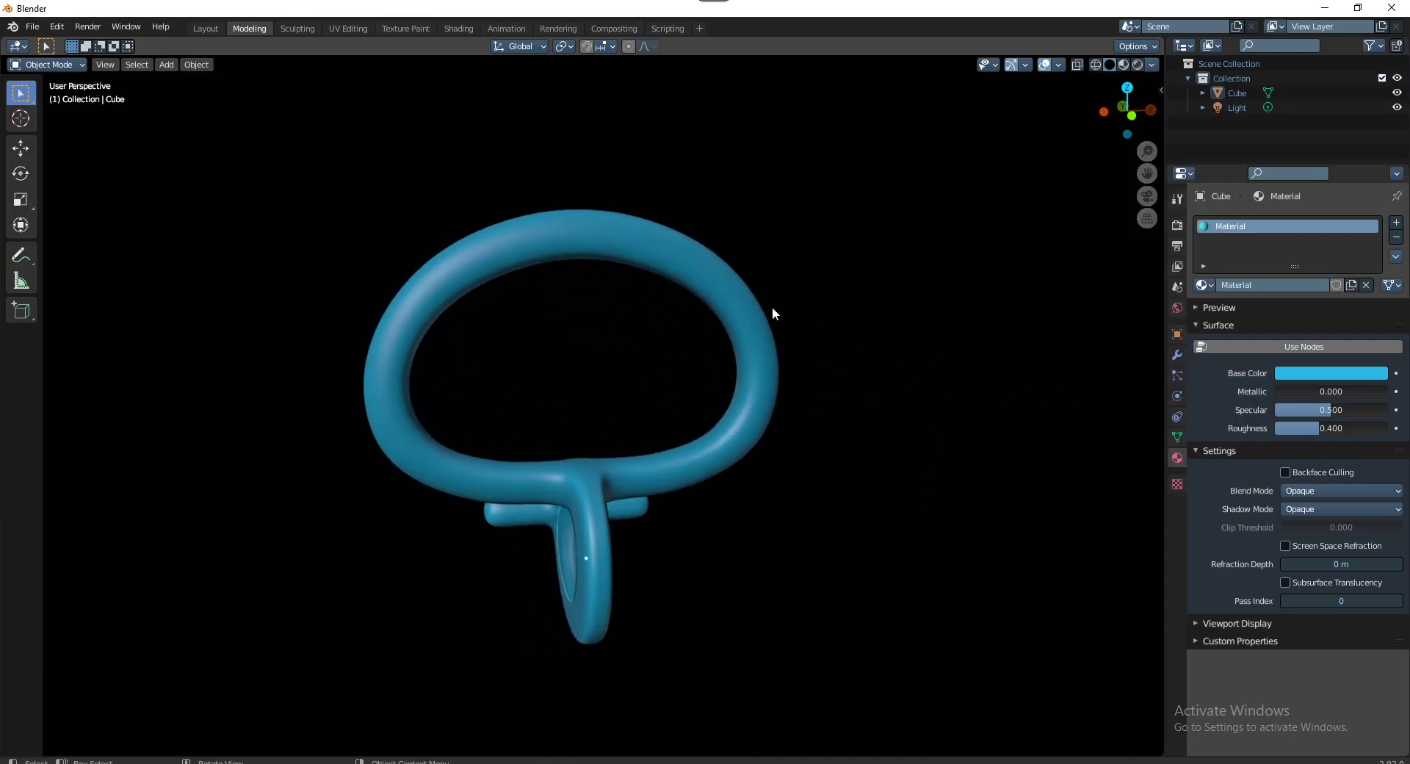
Set the tube's origin to the centre of its mesh
click(752, 306)
right_click(752, 306)
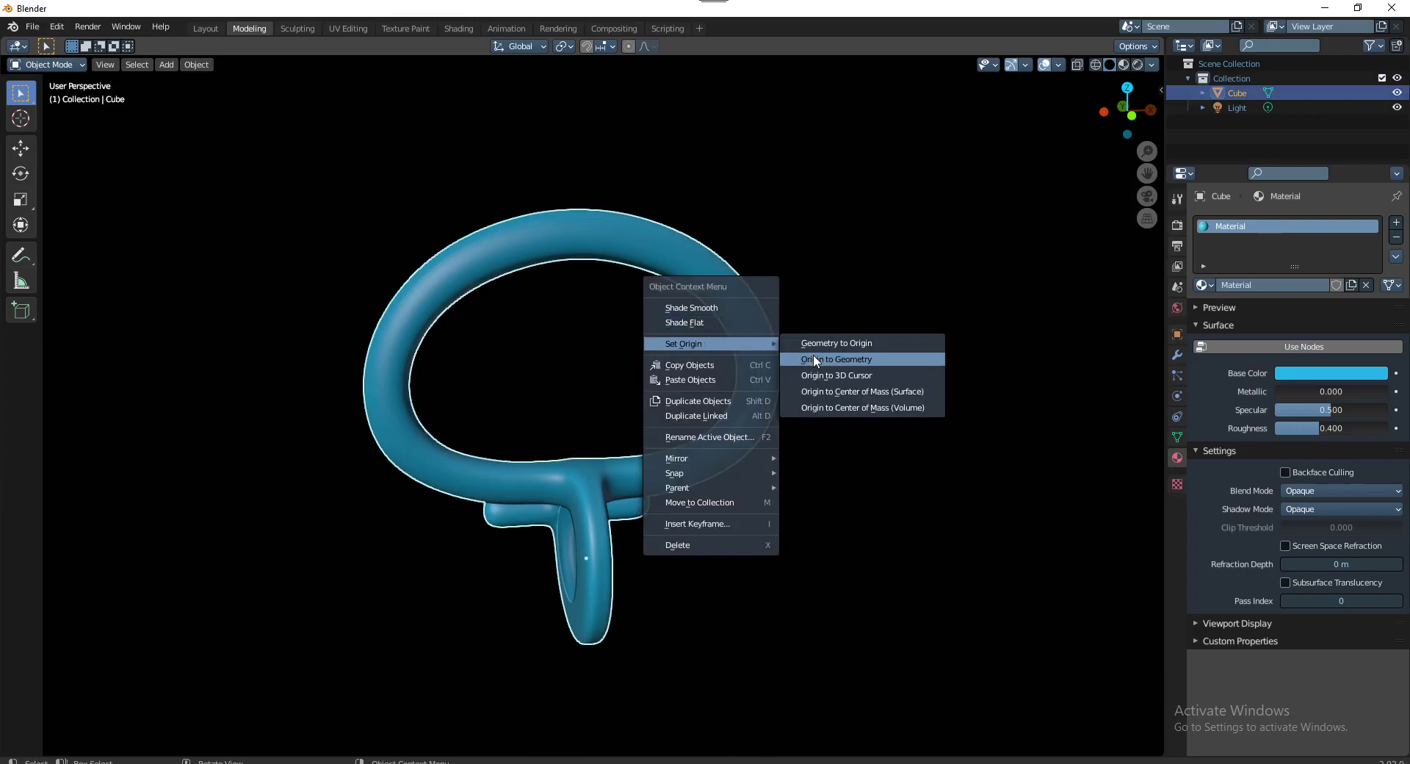
click(813, 359)
click(787, 483)
mouse_move(788, 483)
middle_down()
mouse_move(719, 434)
mouse_move(601, 411)
mouse_move(386, 496)
mouse_move(524, 377)
mouse_move(721, 445)
mouse_move(752, 478)
middle_up()
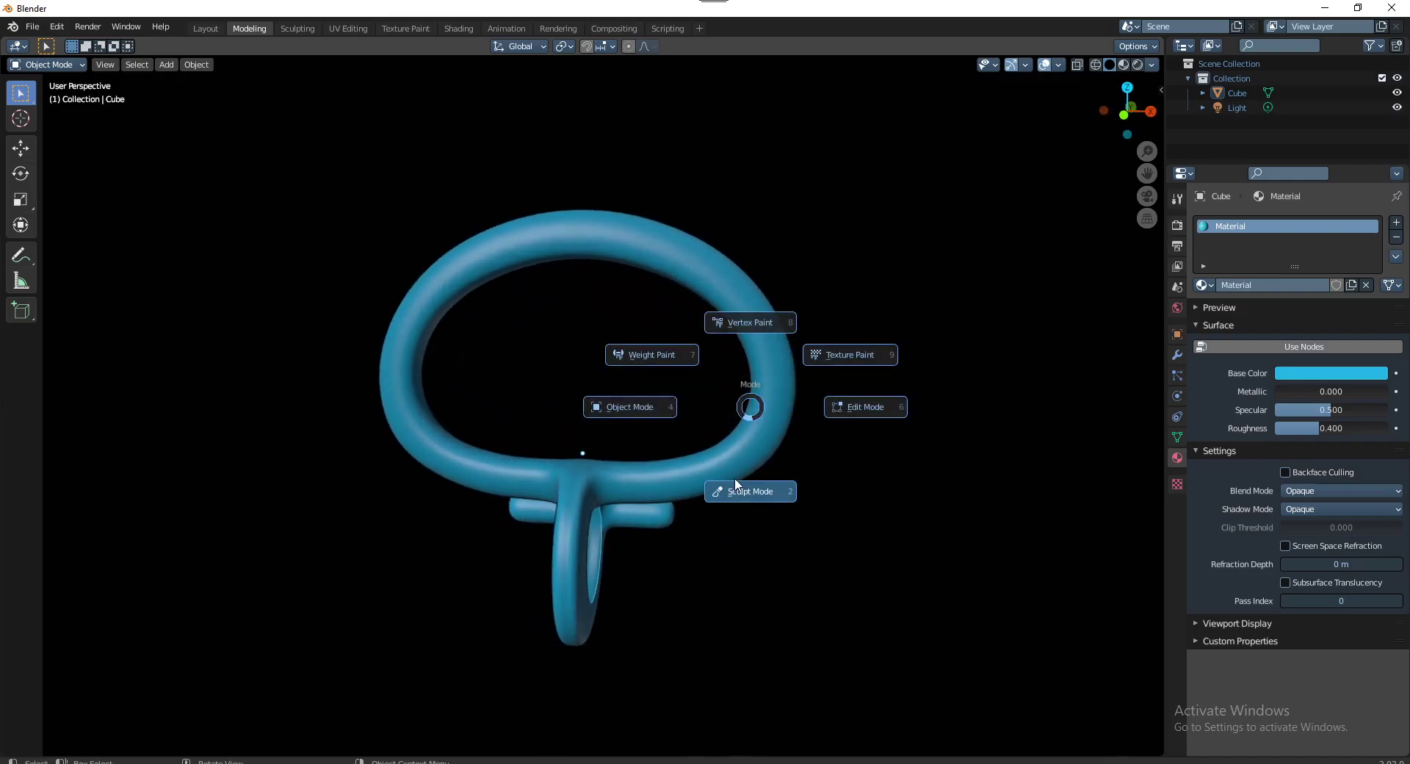
Enter Sculpt Mode, widen the brush toolbar, and frame the model in front view
click(744, 495)
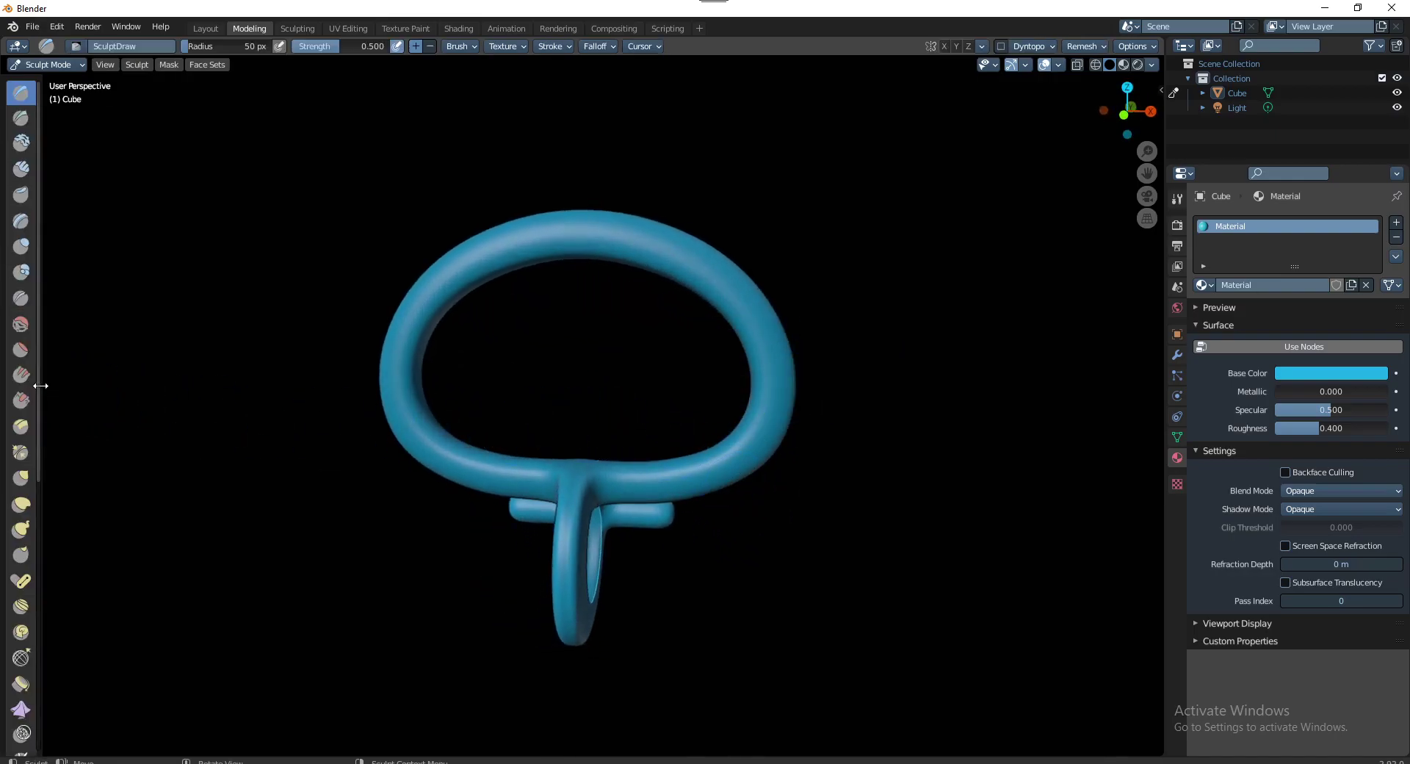
drag(40, 386, 70, 386)
middle_drag(478, 413, 494, 430)
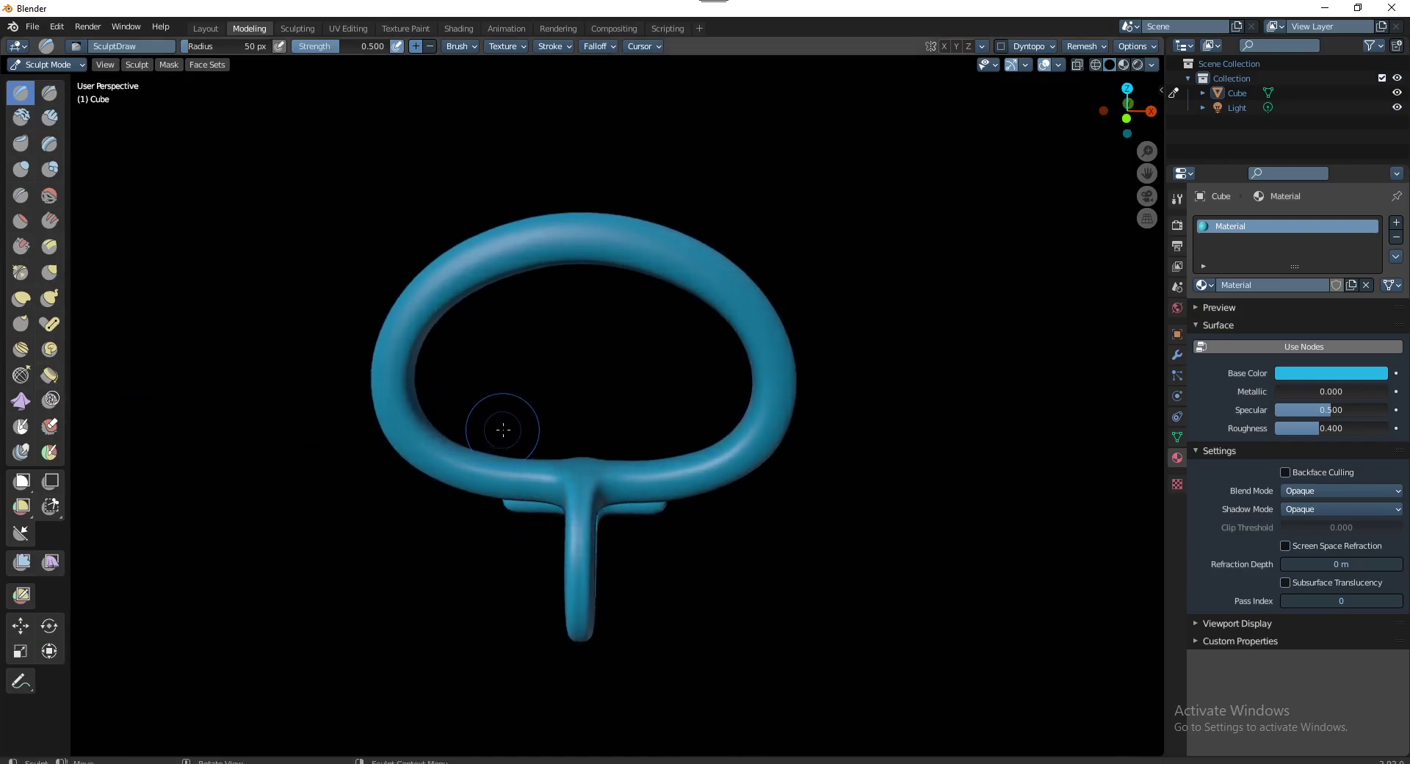
key(KP_1)
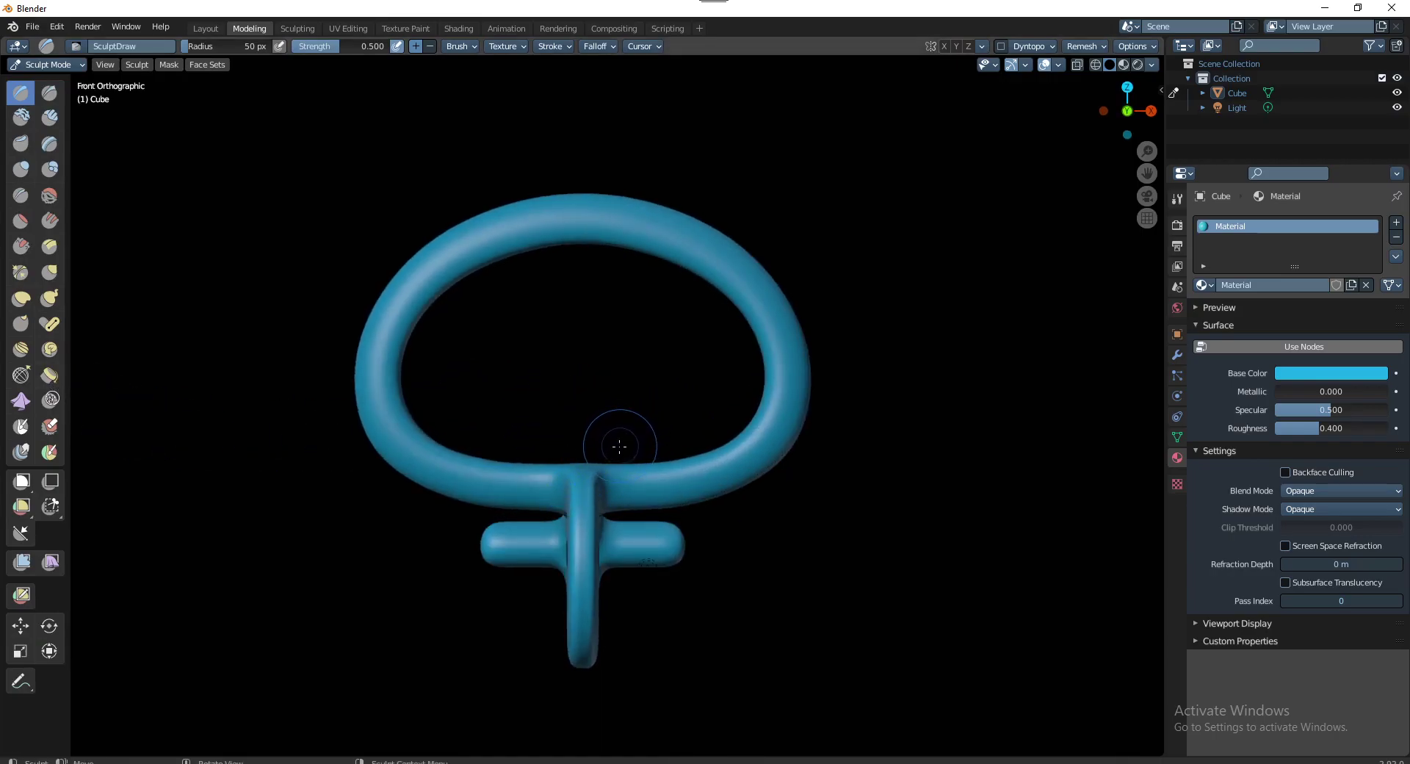
scroll(620, 446, down, 1)
shift+middle_drag(610, 409, 645, 419)
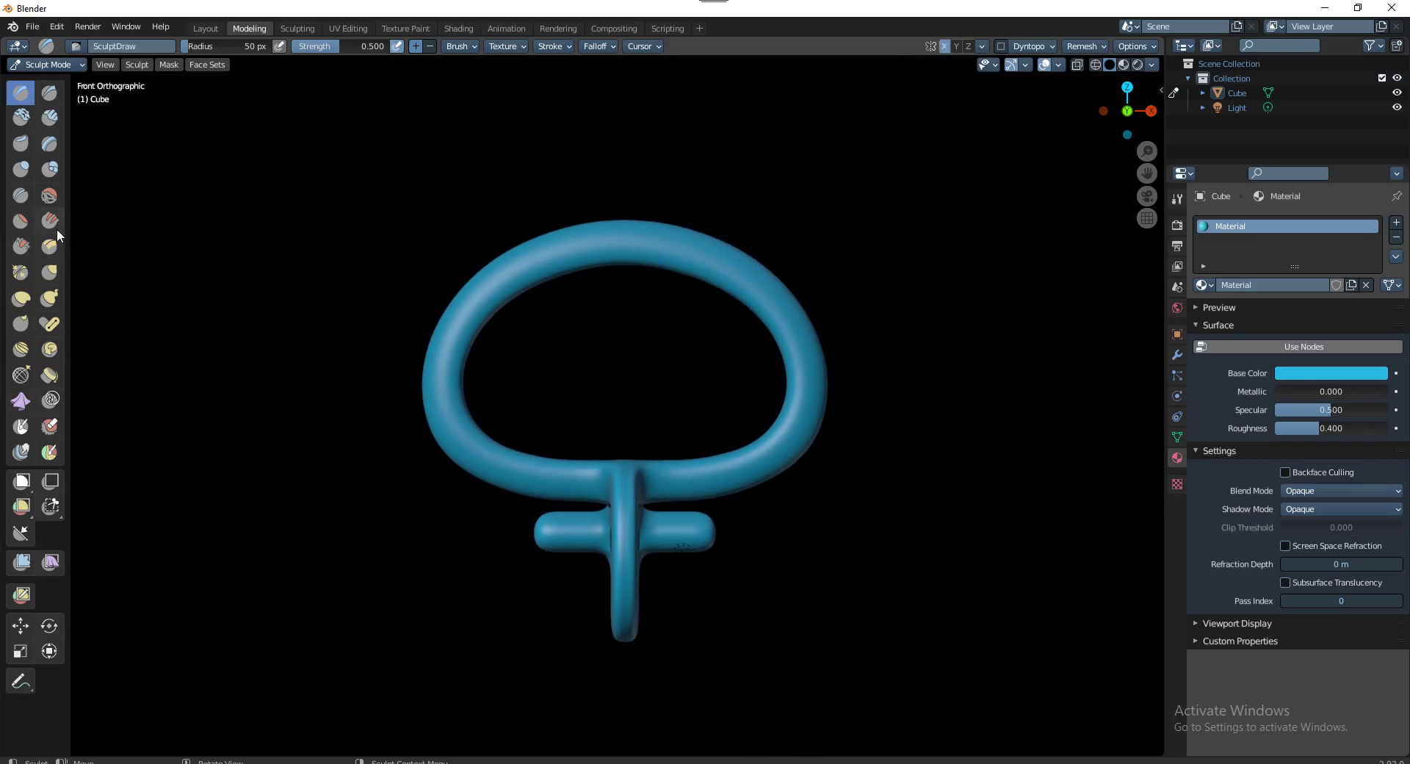
Pull the ring's top and right side with a 137 px Grab brush, then shrink it to 115 px
click(41, 267)
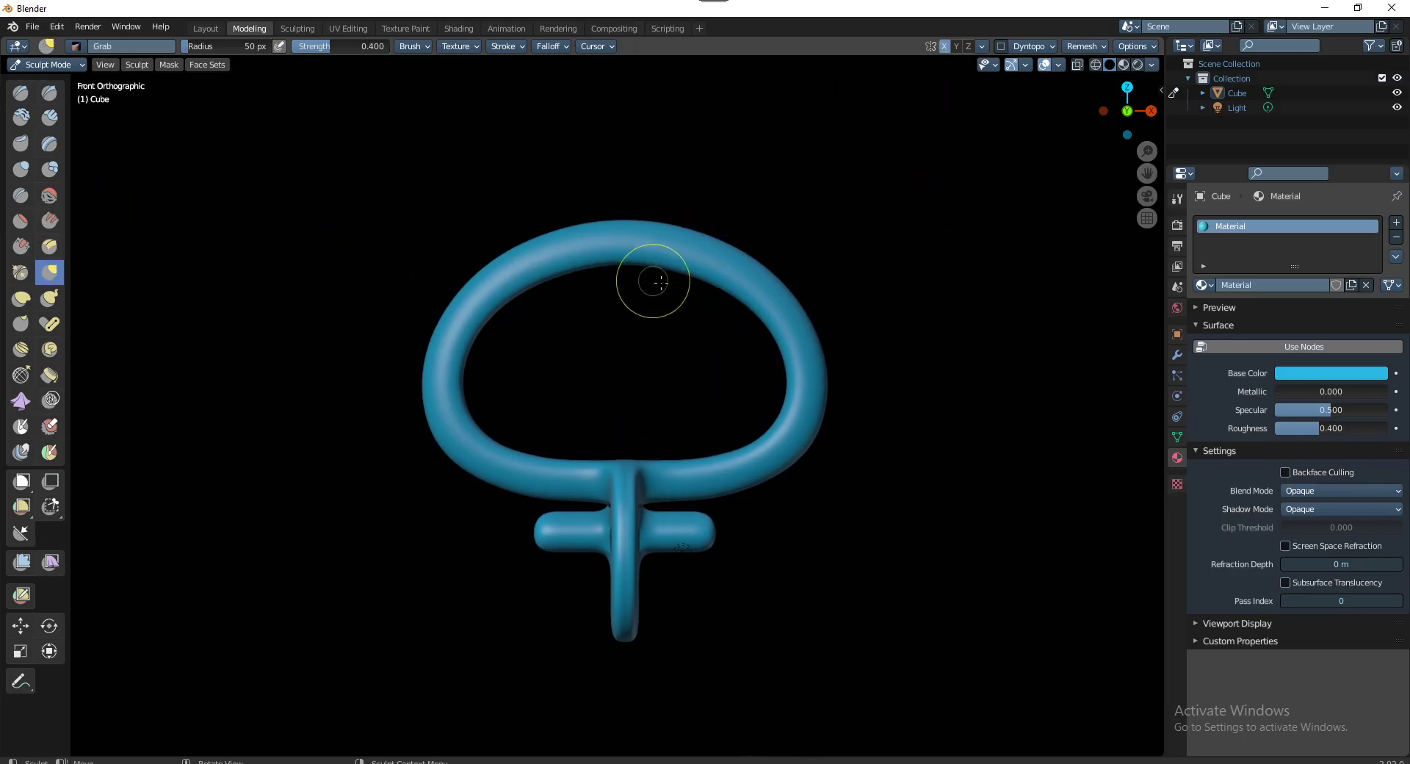
click(768, 290)
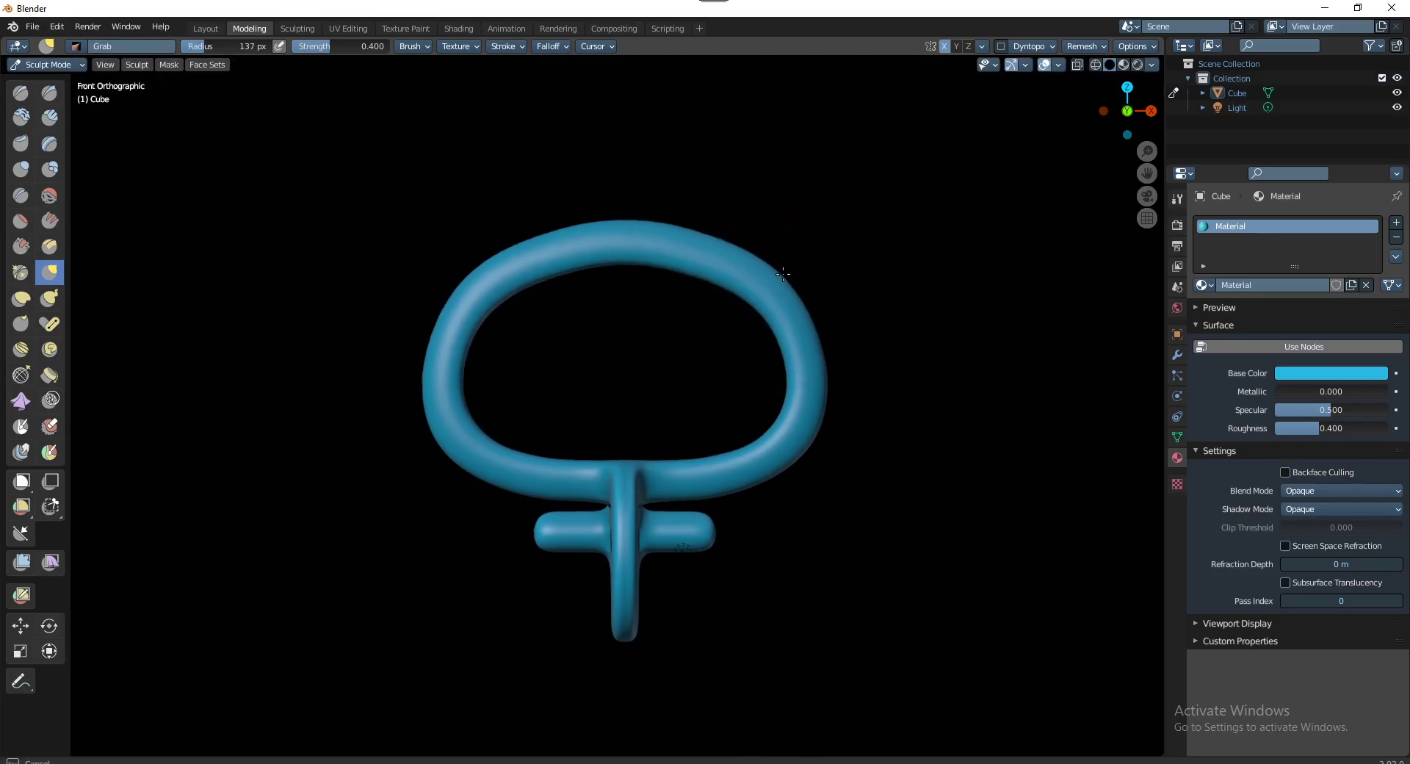
mouse_move(707, 235)
mouse_down()
mouse_move(802, 362)
mouse_move(813, 335)
mouse_up()
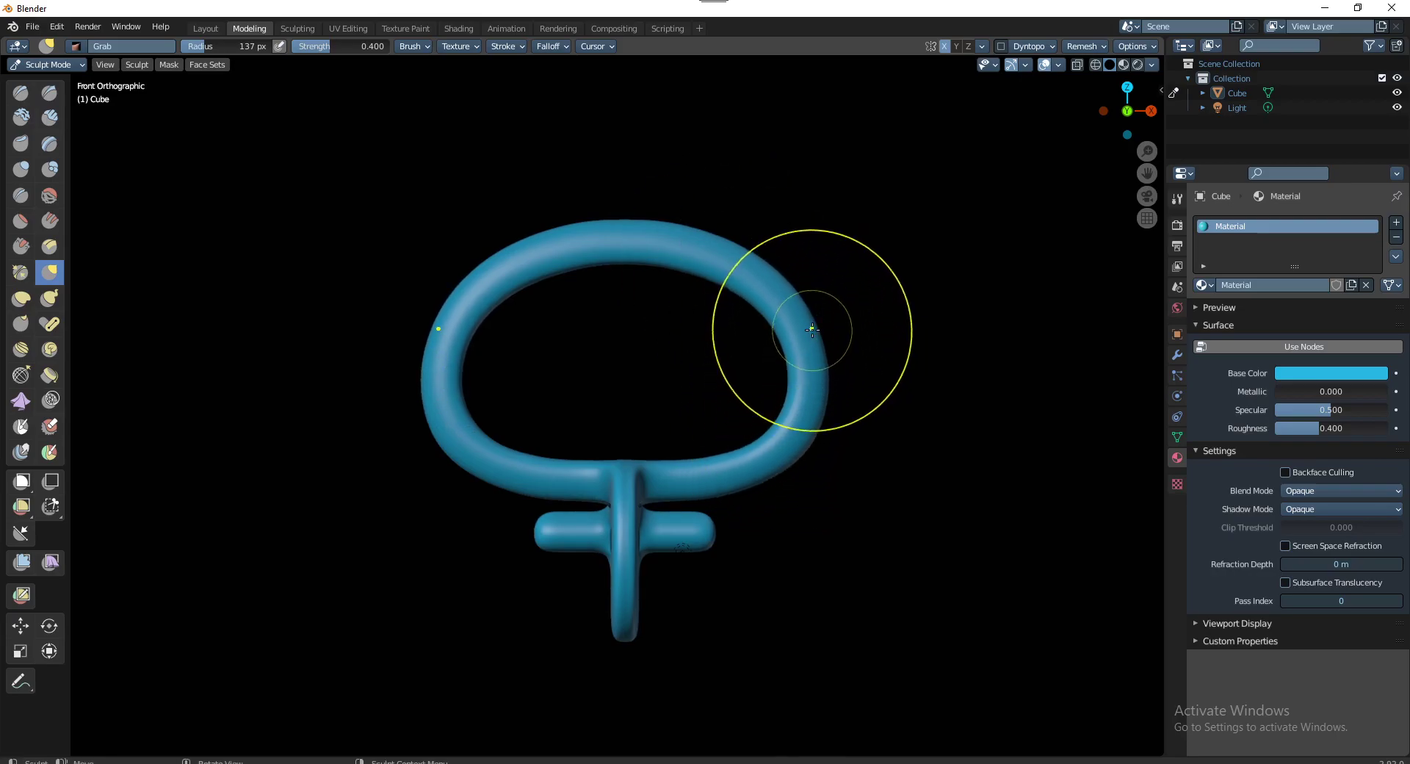
drag(723, 246, 721, 244)
drag(613, 227, 626, 224)
key(f)
click(627, 224)
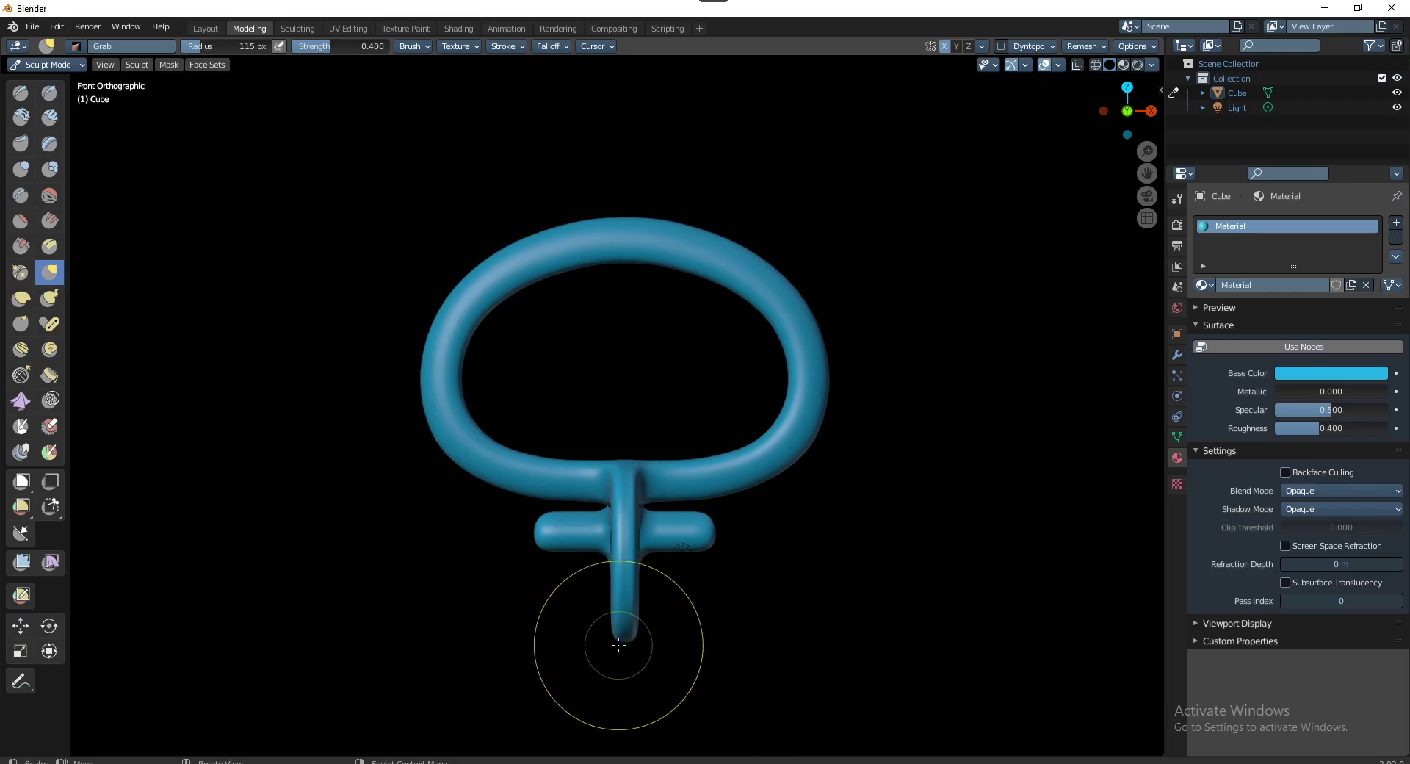
Enlarge the brush to 166 px and pull the ring's top-left edge slightly upward
scroll(632, 294, up, 3)
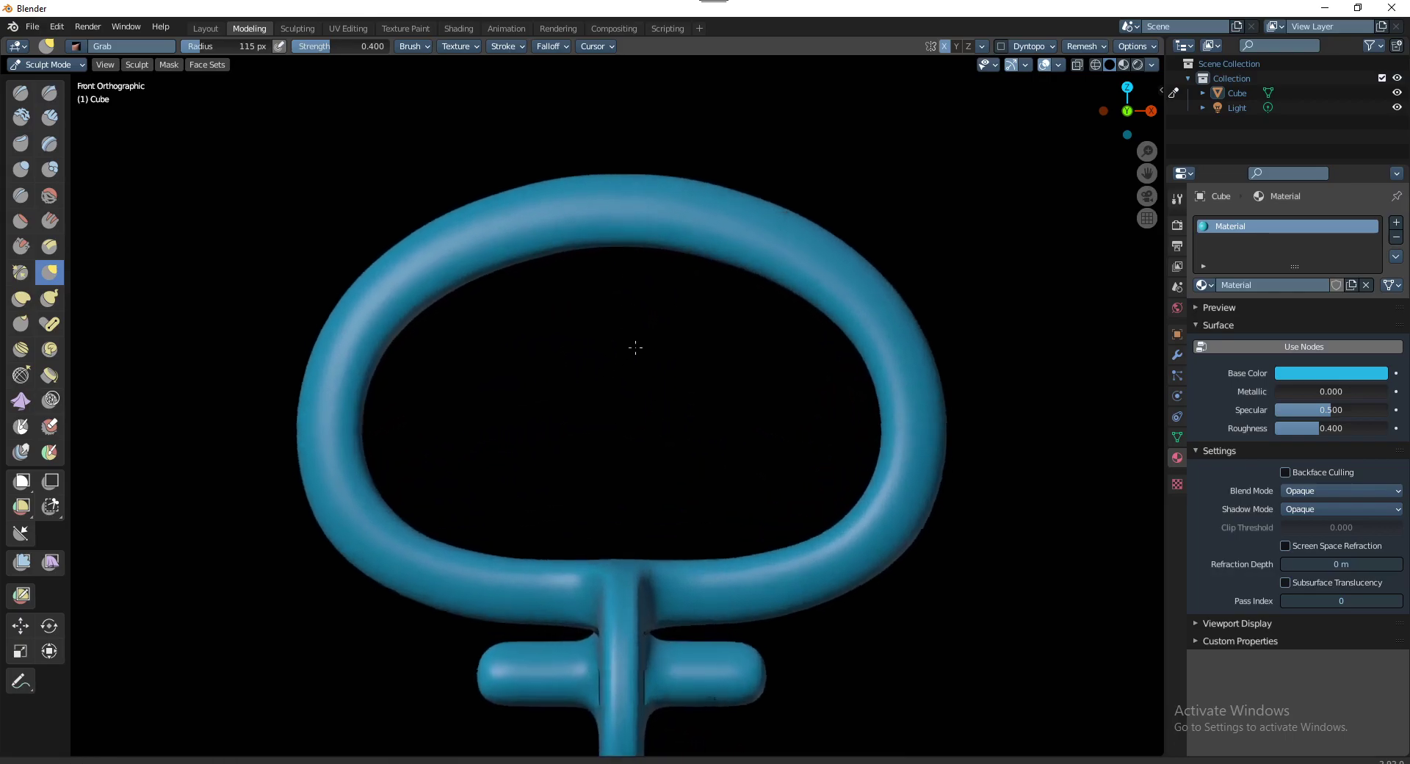
scroll(558, 330, up, 2)
scroll(507, 327, up, 1)
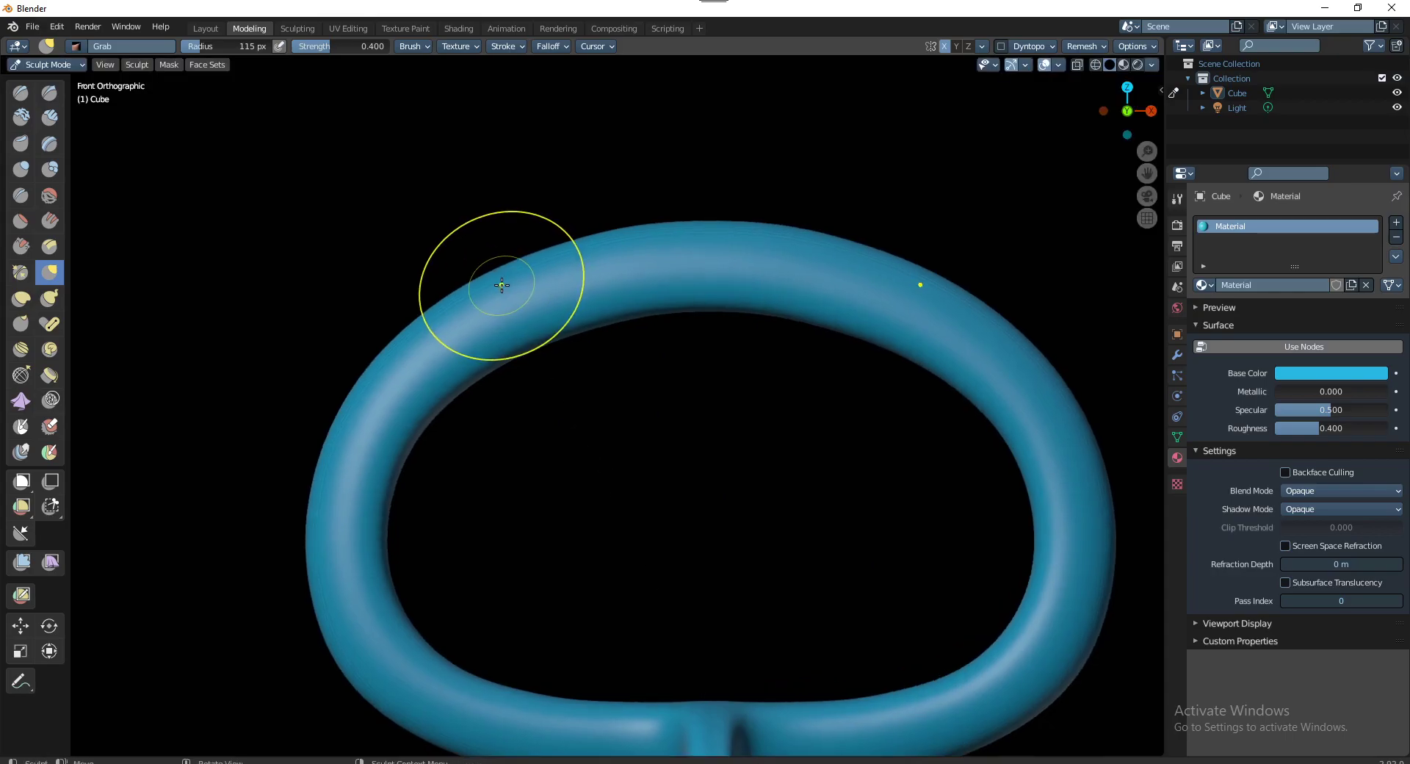
key(f)
click(491, 273)
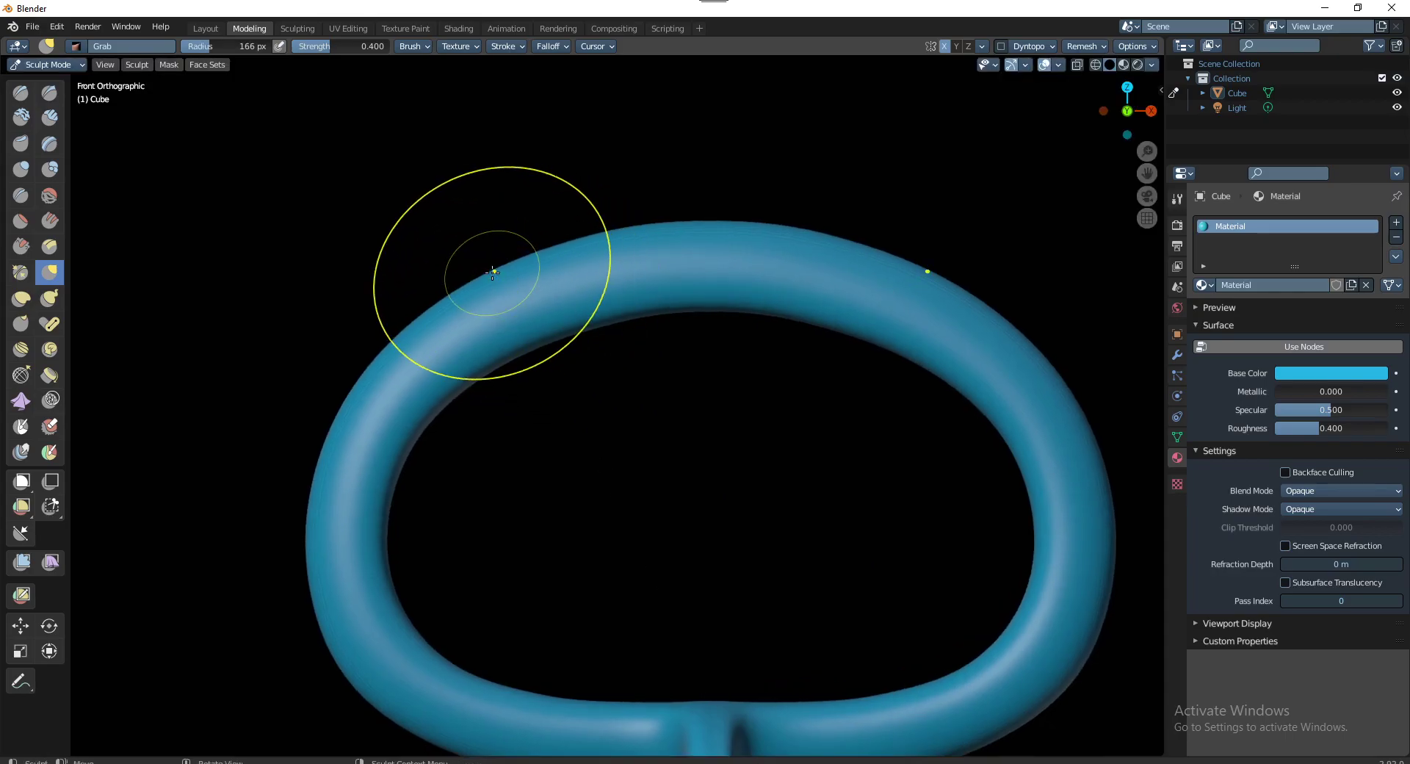
drag(492, 272, 488, 265)
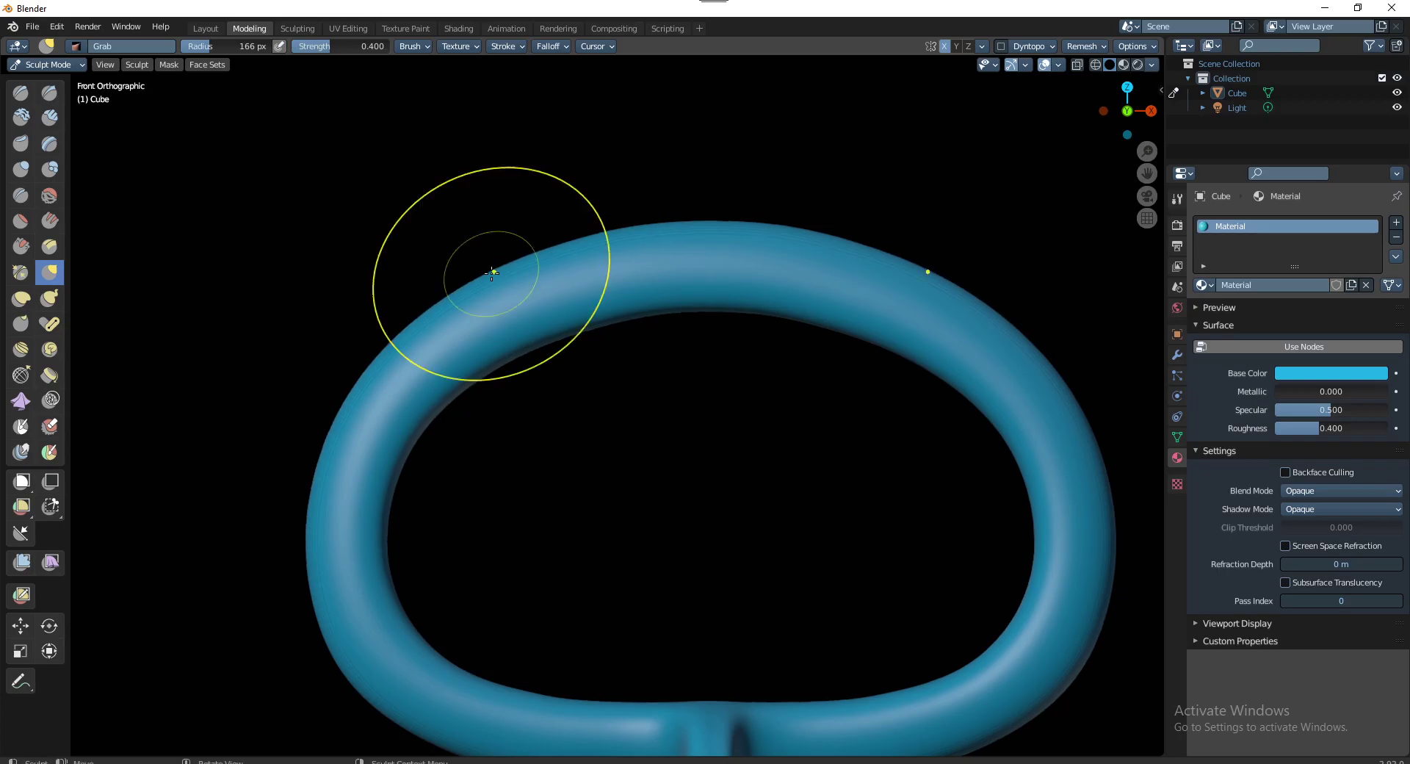
Switch to the Draw brush with a 33 px radius and 0.770 strength
key(x)
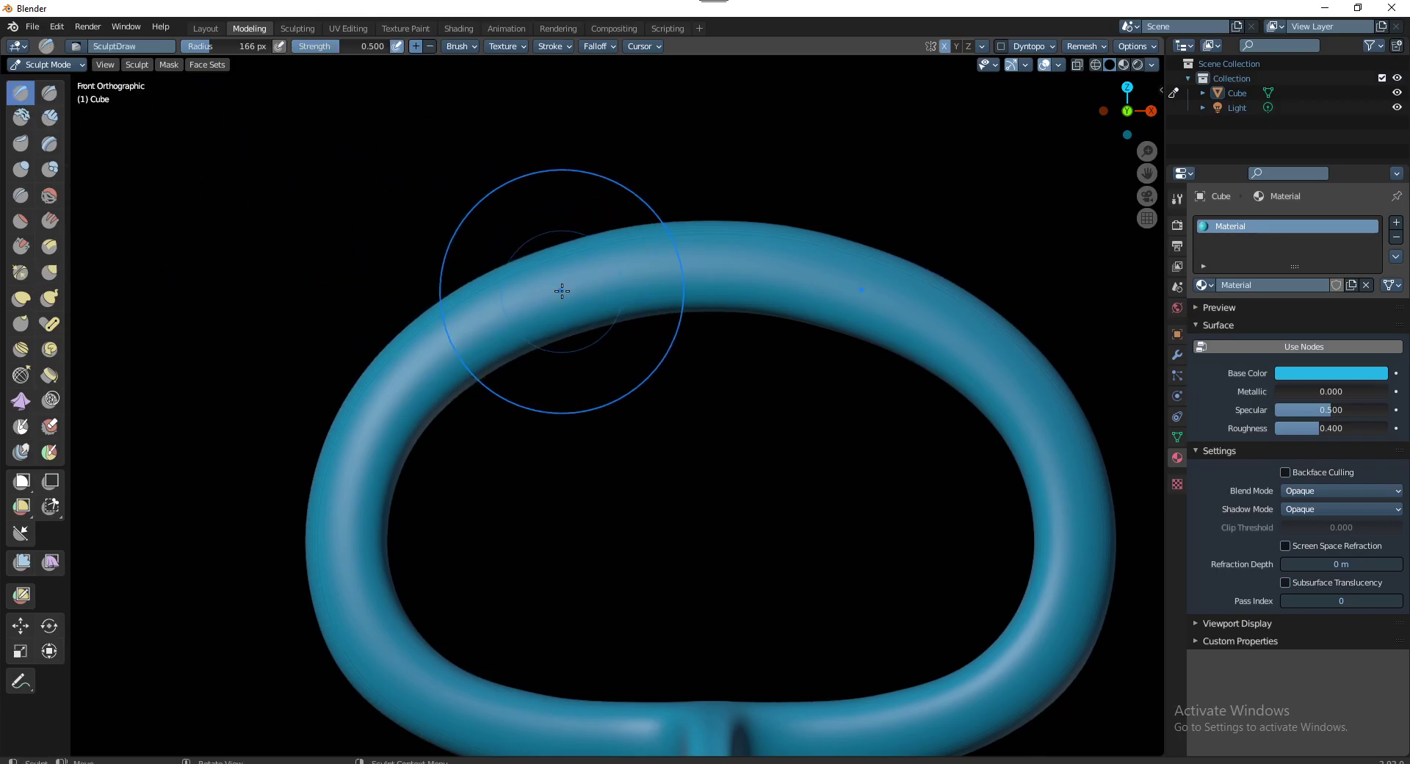
key(f)
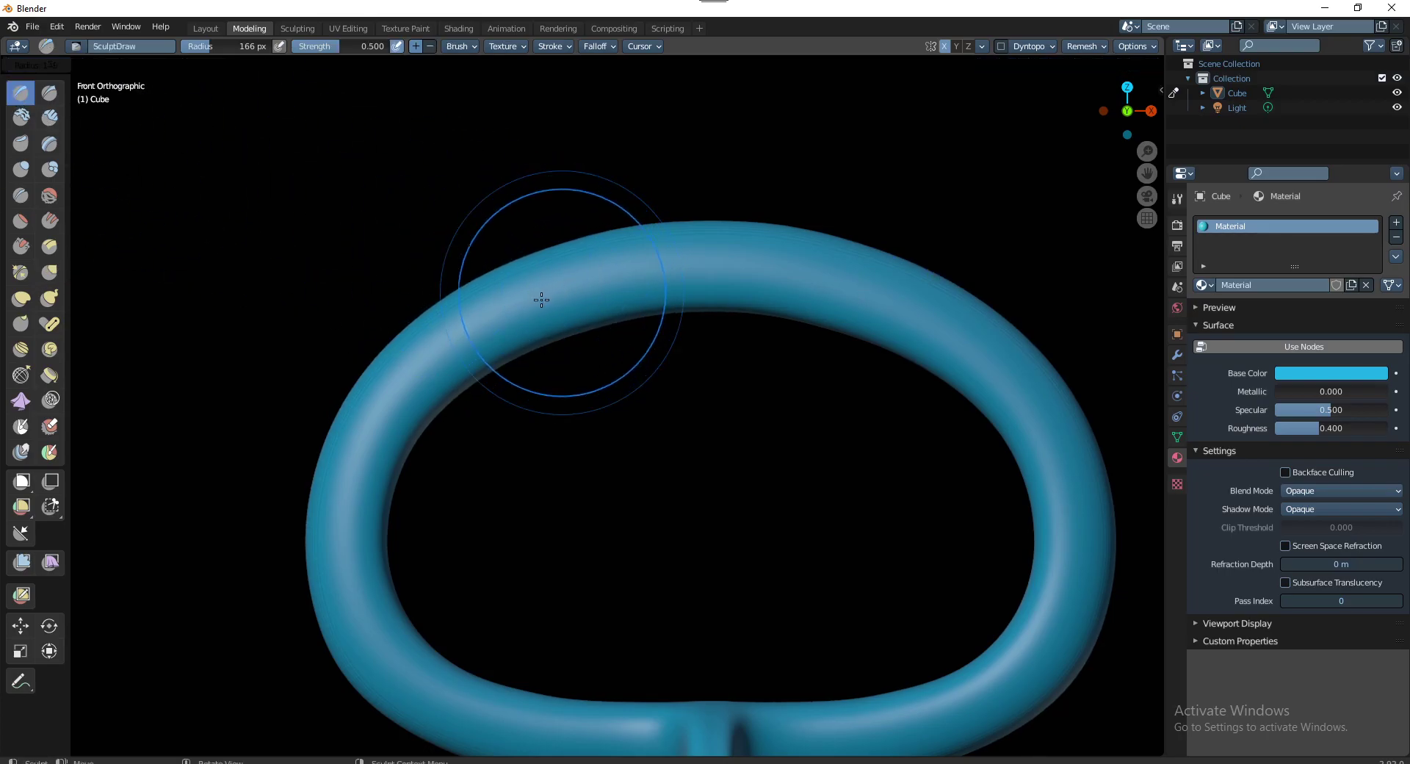
click(578, 300)
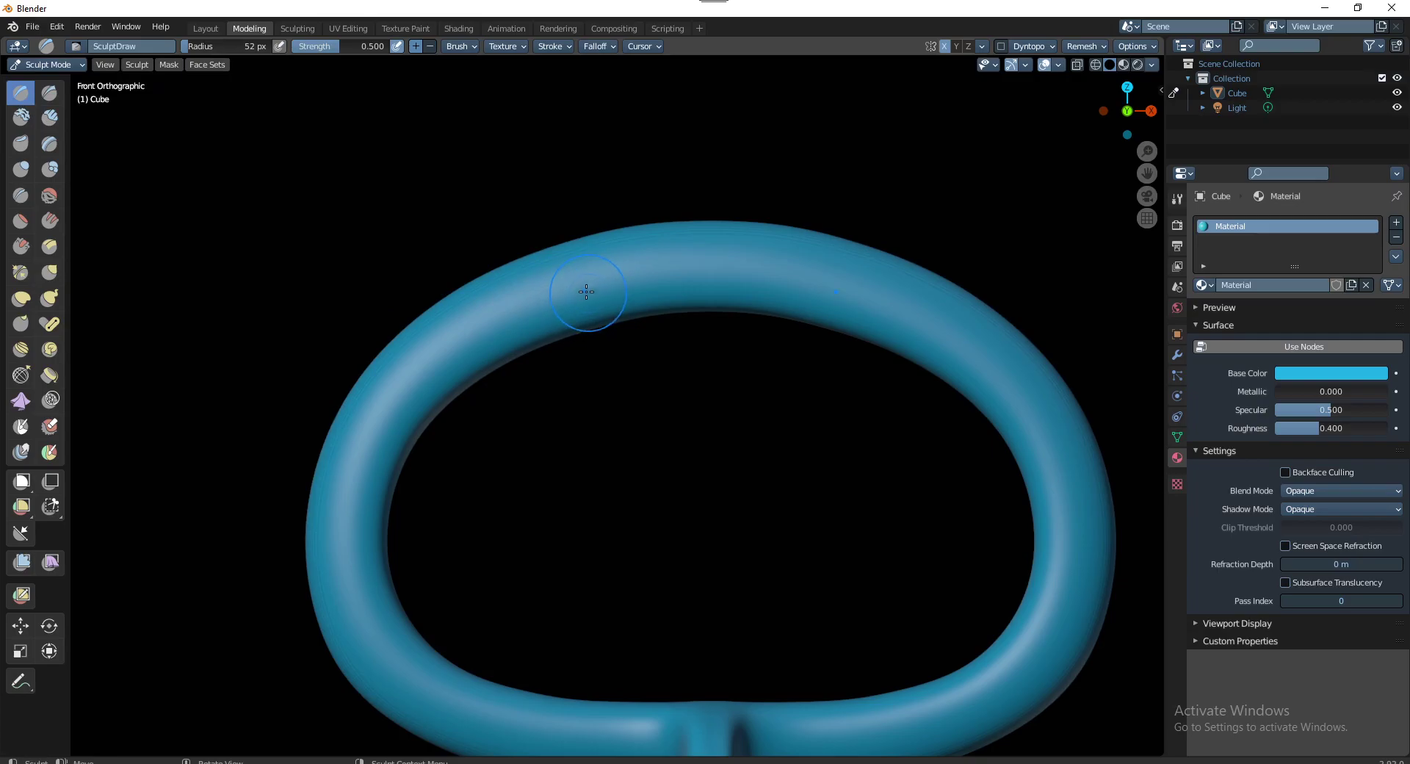
key(f)
click(575, 292)
key(shift+f)
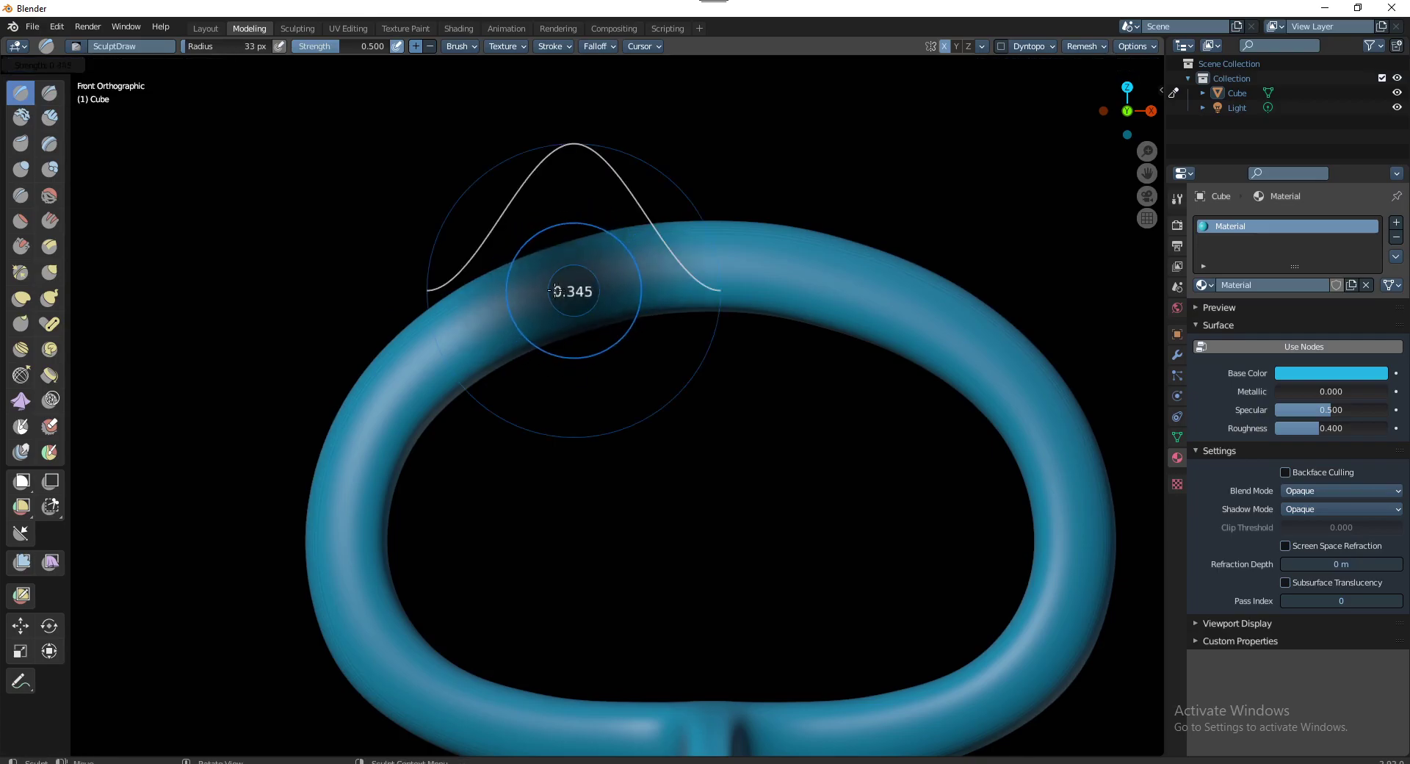
click(558, 281)
Paint mirrored dents down the ring's sides and across its top, plus a ridge down one side
mouse_move(559, 280)
mouse_down()
mouse_move(395, 392)
mouse_move(343, 539)
mouse_move(361, 619)
mouse_up()
mouse_move(558, 636)
shift+middle_down()
mouse_move(551, 566)
mouse_move(515, 545)
shift+middle_up()
scroll(515, 545, down, 1)
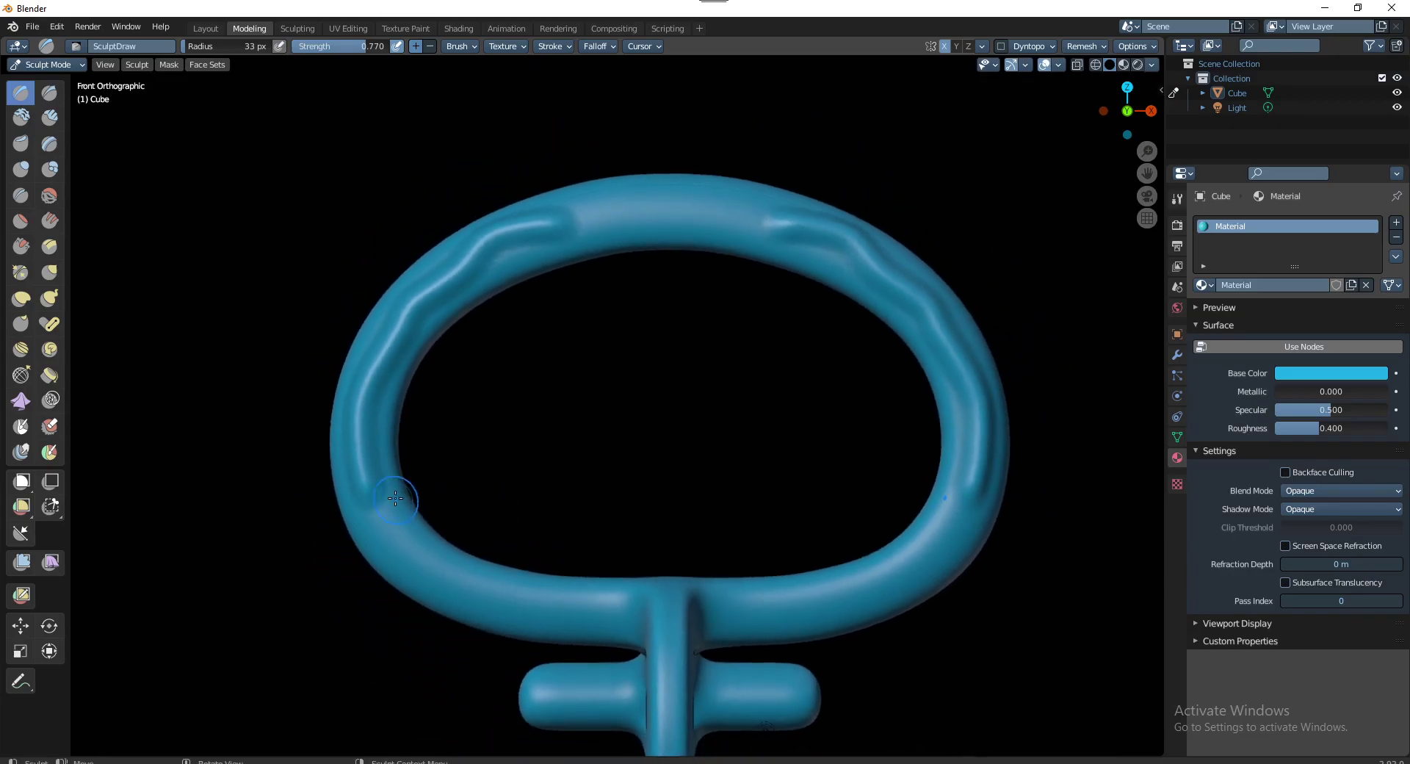
mouse_move(363, 470)
mouse_down()
mouse_move(386, 544)
mouse_move(458, 578)
mouse_move(580, 598)
mouse_move(671, 585)
mouse_up()
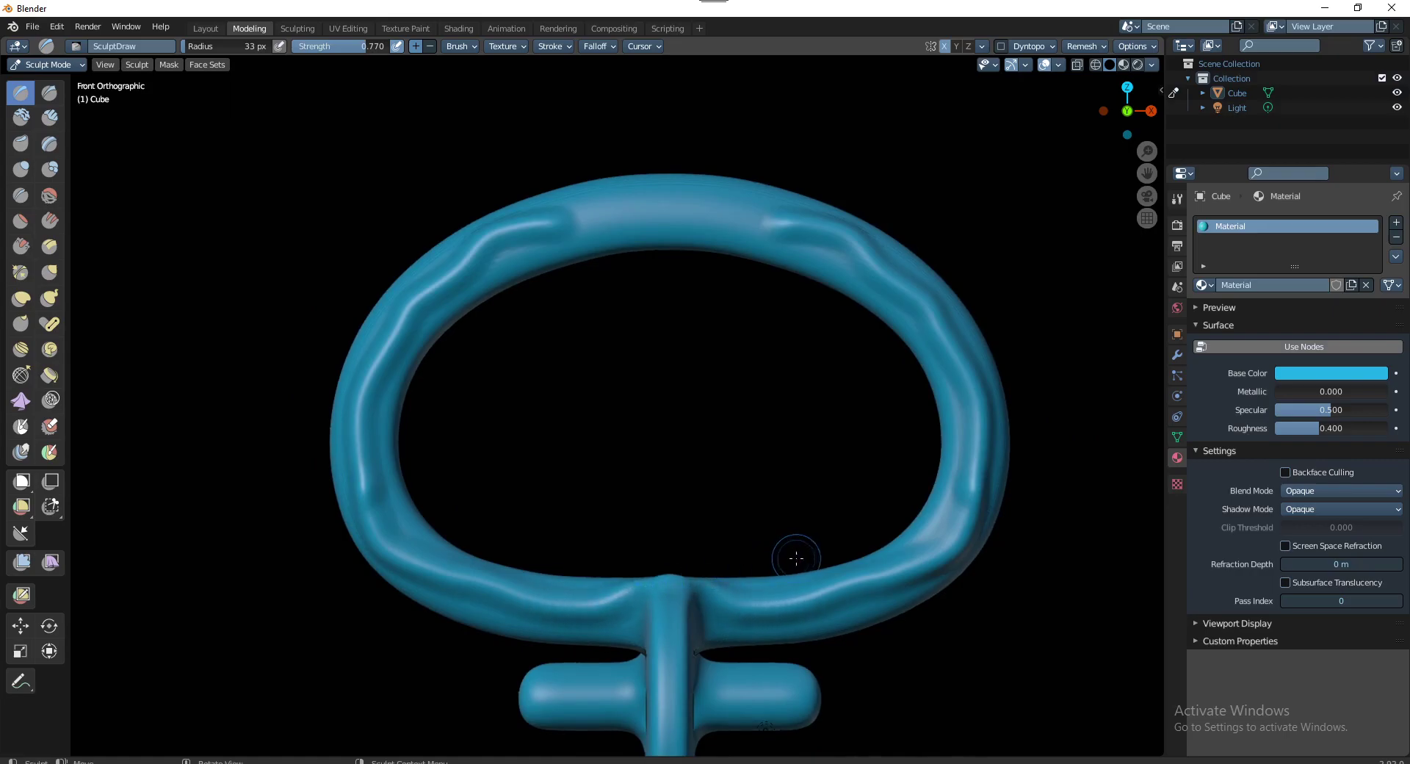
mouse_move(796, 557)
middle_down()
mouse_move(586, 584)
mouse_move(573, 474)
middle_up()
mouse_move(587, 331)
mouse_down()
mouse_move(727, 359)
mouse_move(837, 441)
mouse_move(878, 452)
mouse_up()
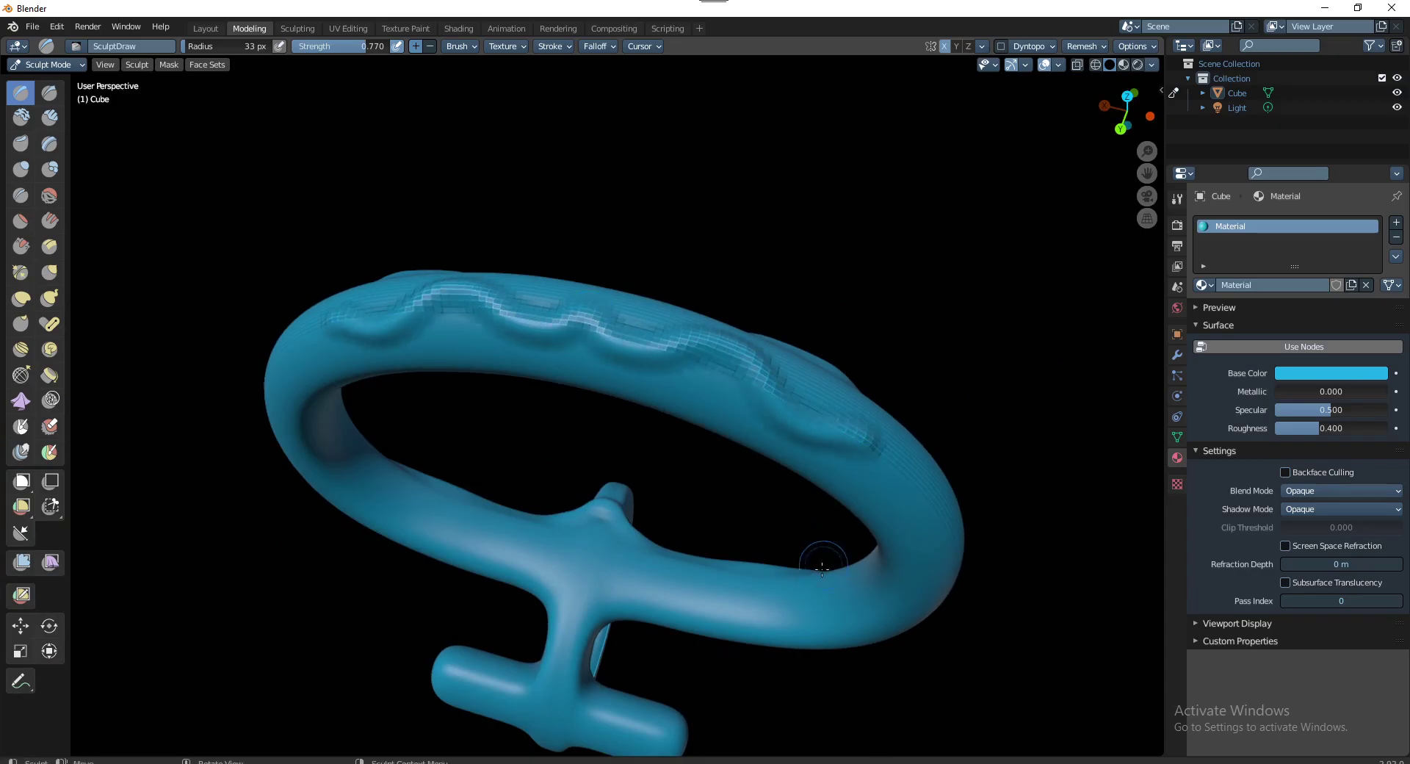
mouse_move(822, 565)
middle_down()
mouse_move(658, 513)
mouse_move(519, 288)
middle_up()
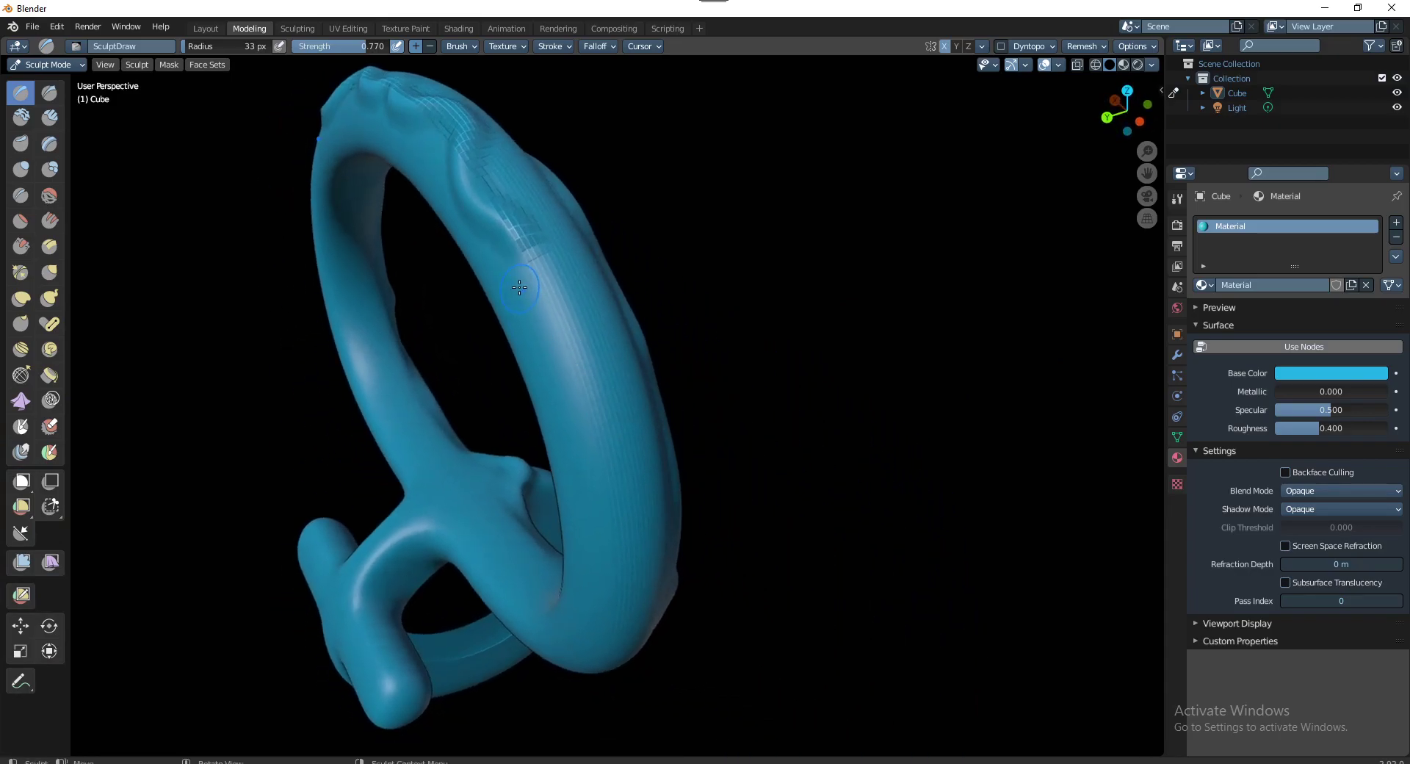
mouse_move(519, 287)
mouse_down()
mouse_move(588, 342)
mouse_move(613, 478)
mouse_move(599, 535)
mouse_up()
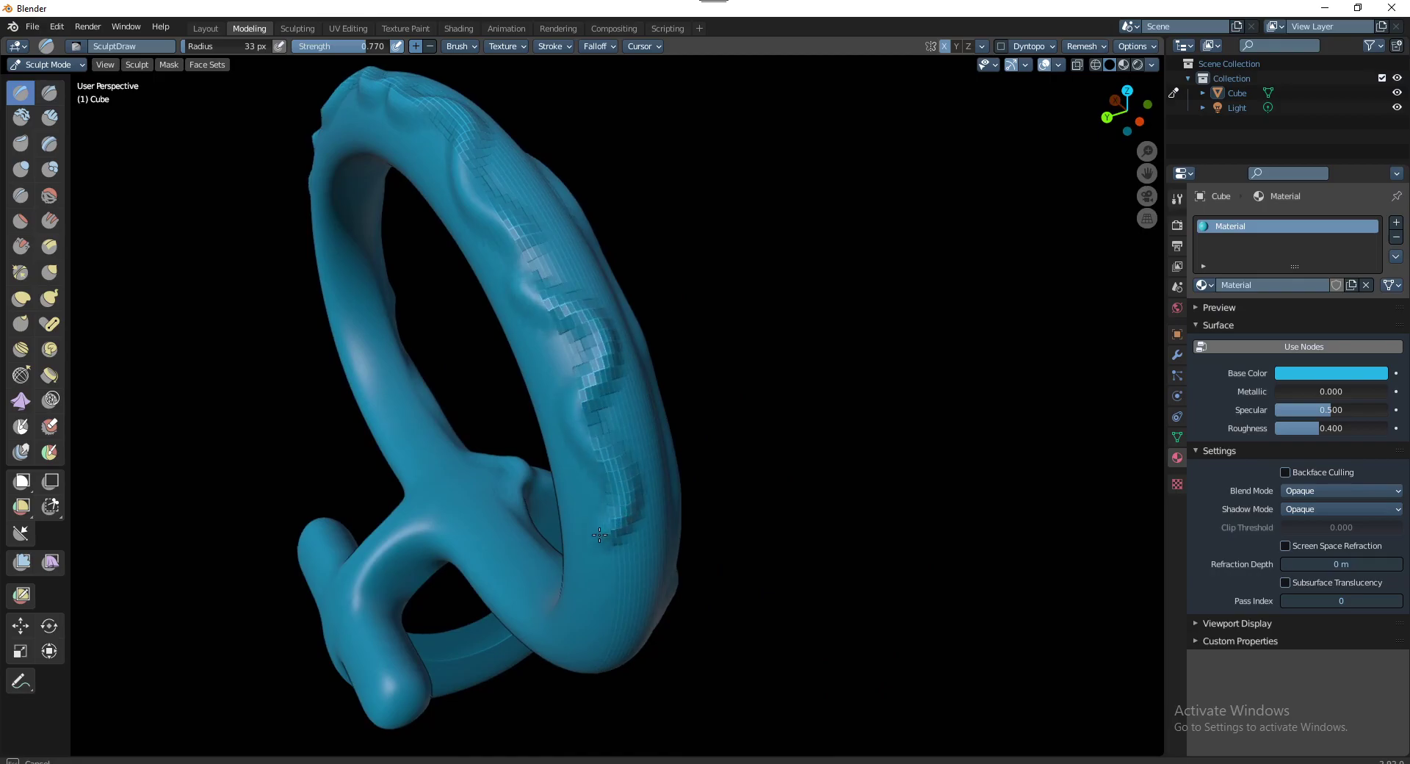
middle_drag(599, 535, 1043, 179)
middle_drag(649, 455, 721, 444)
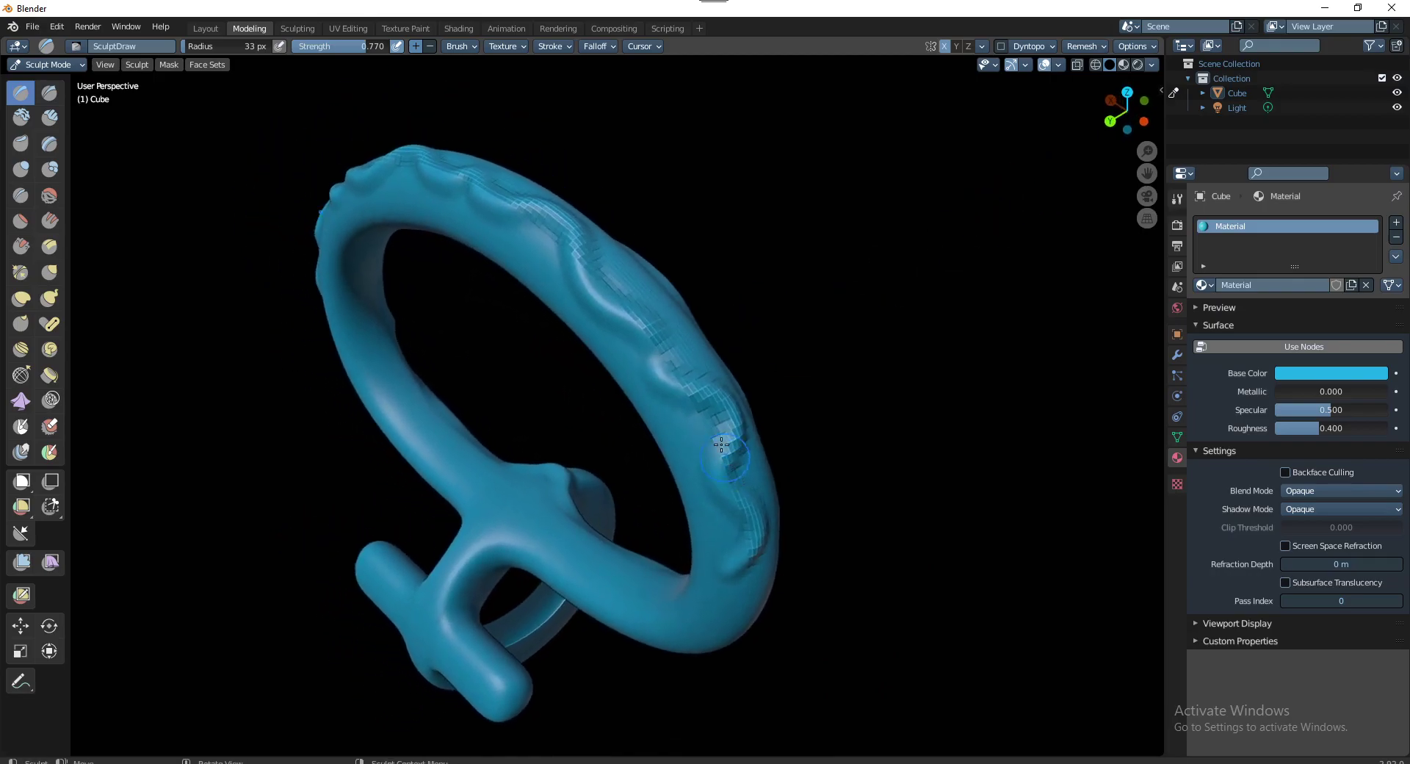
Voxel-remesh the sculpted Venus model twice from the header Remesh dropdown, ending at 0.1 m voxel size
click(1104, 47)
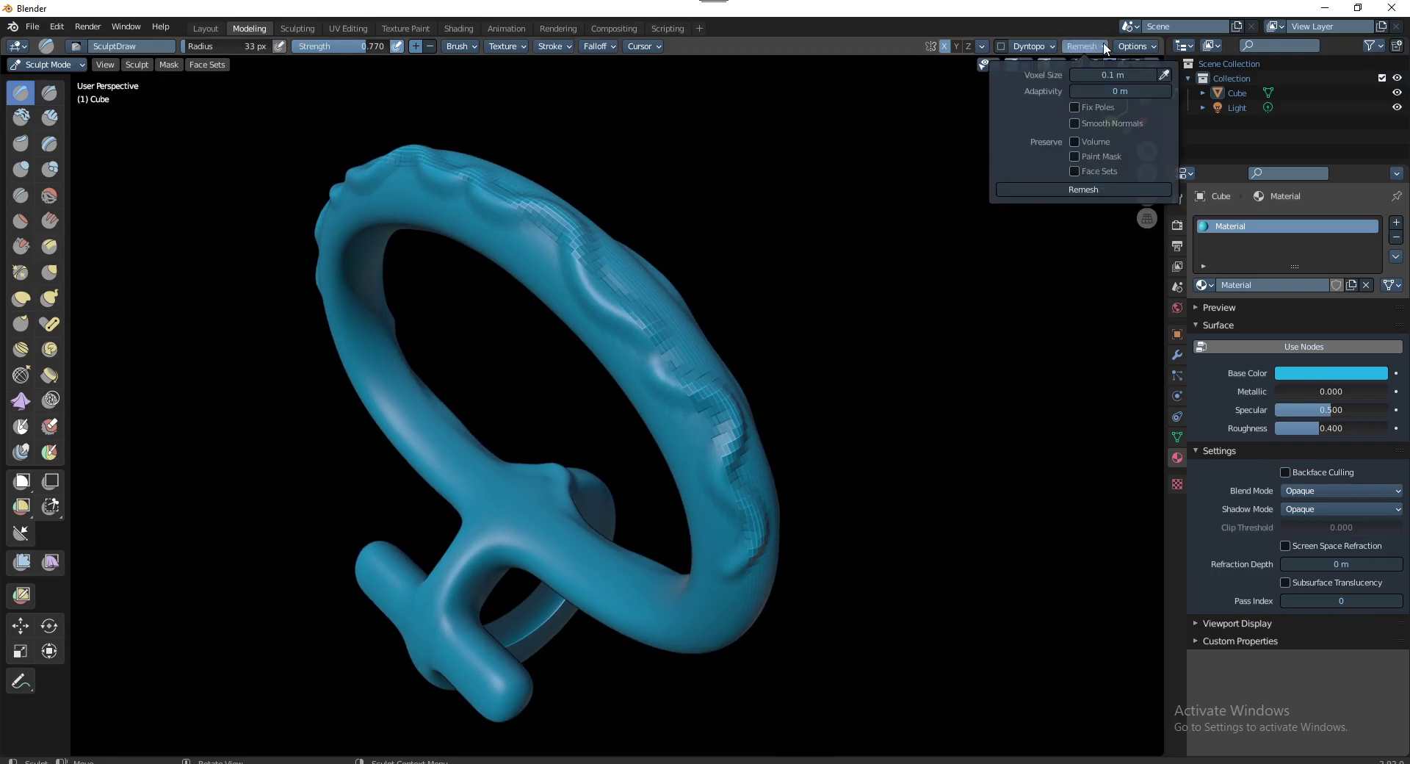
click(1111, 75)
key(Return)
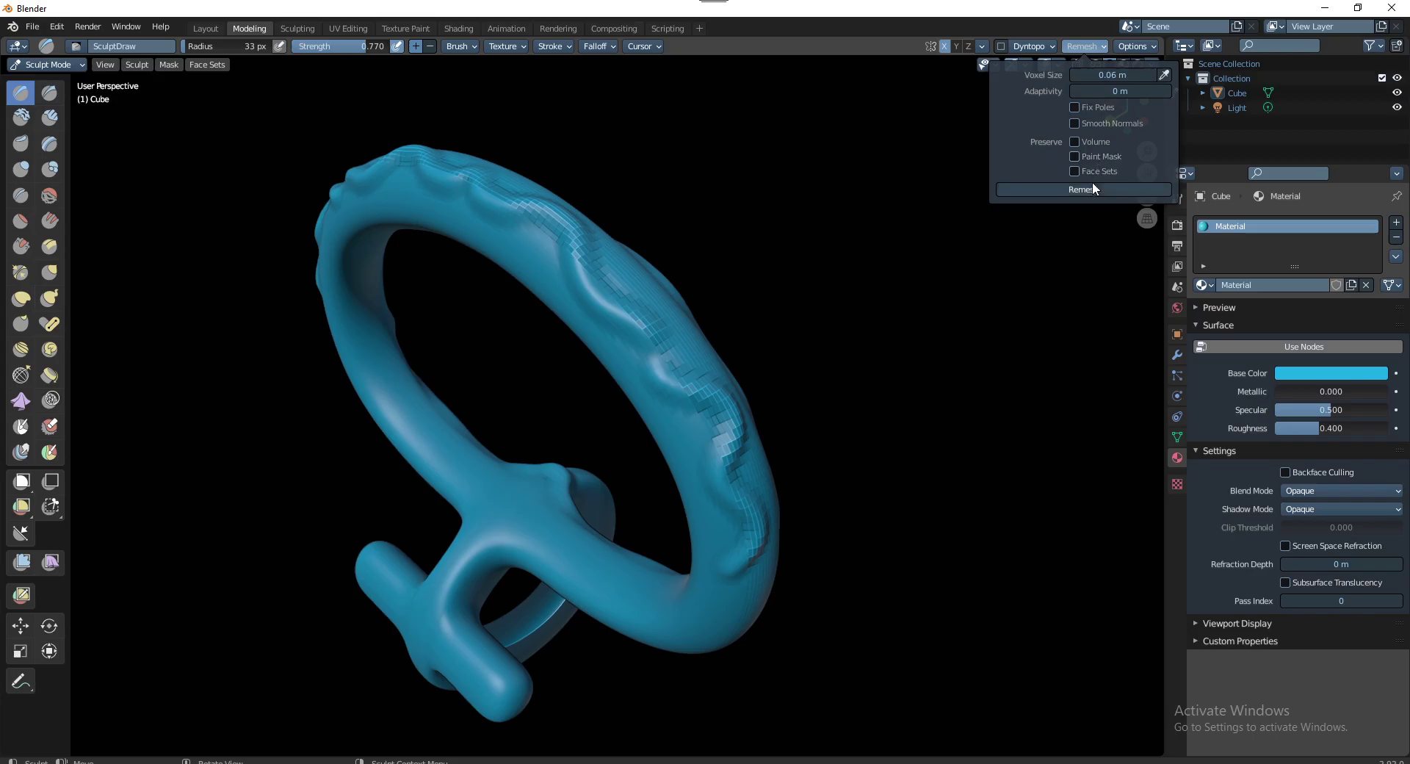
click(1083, 190)
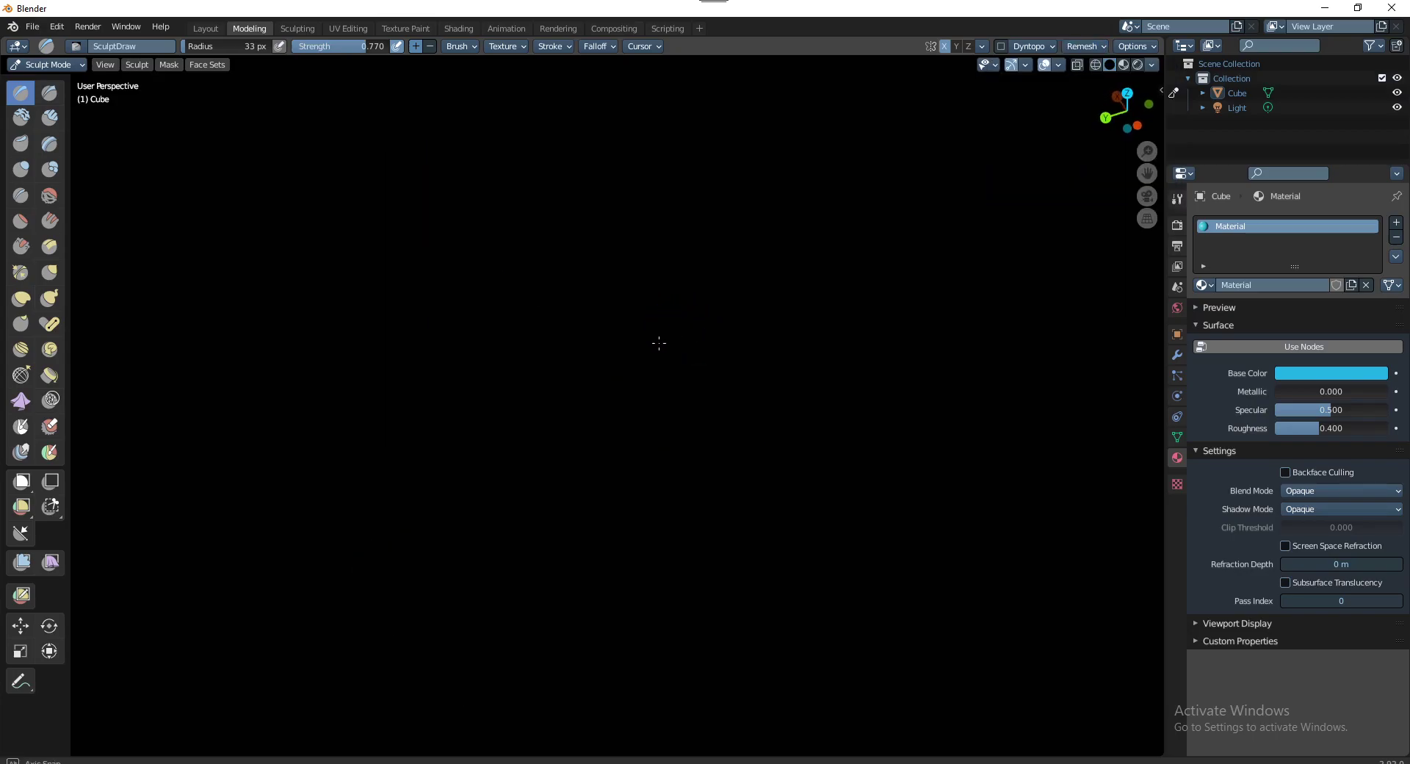
mouse_move(670, 323)
middle_down()
mouse_move(709, 340)
mouse_move(729, 321)
middle_up()
scroll(713, 343, down, 1)
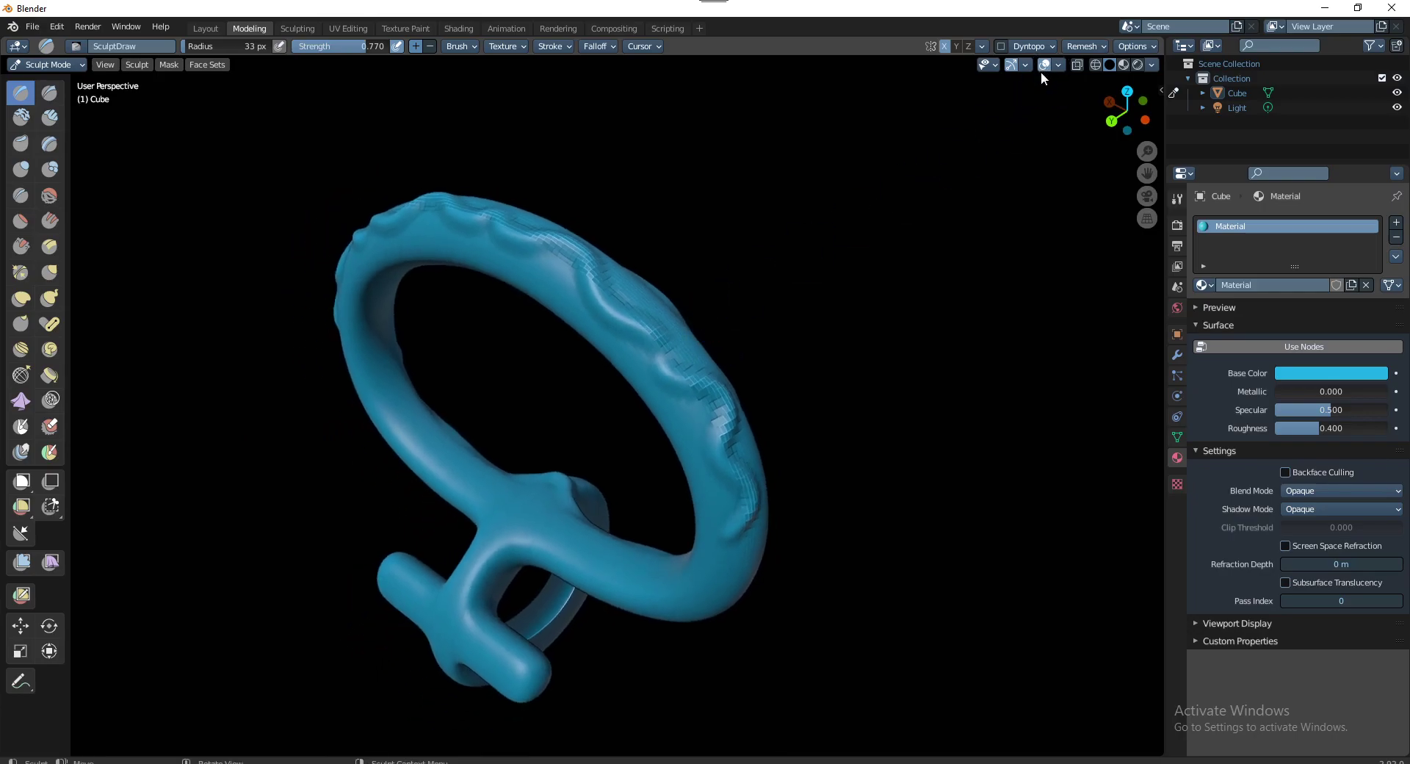
click(1099, 47)
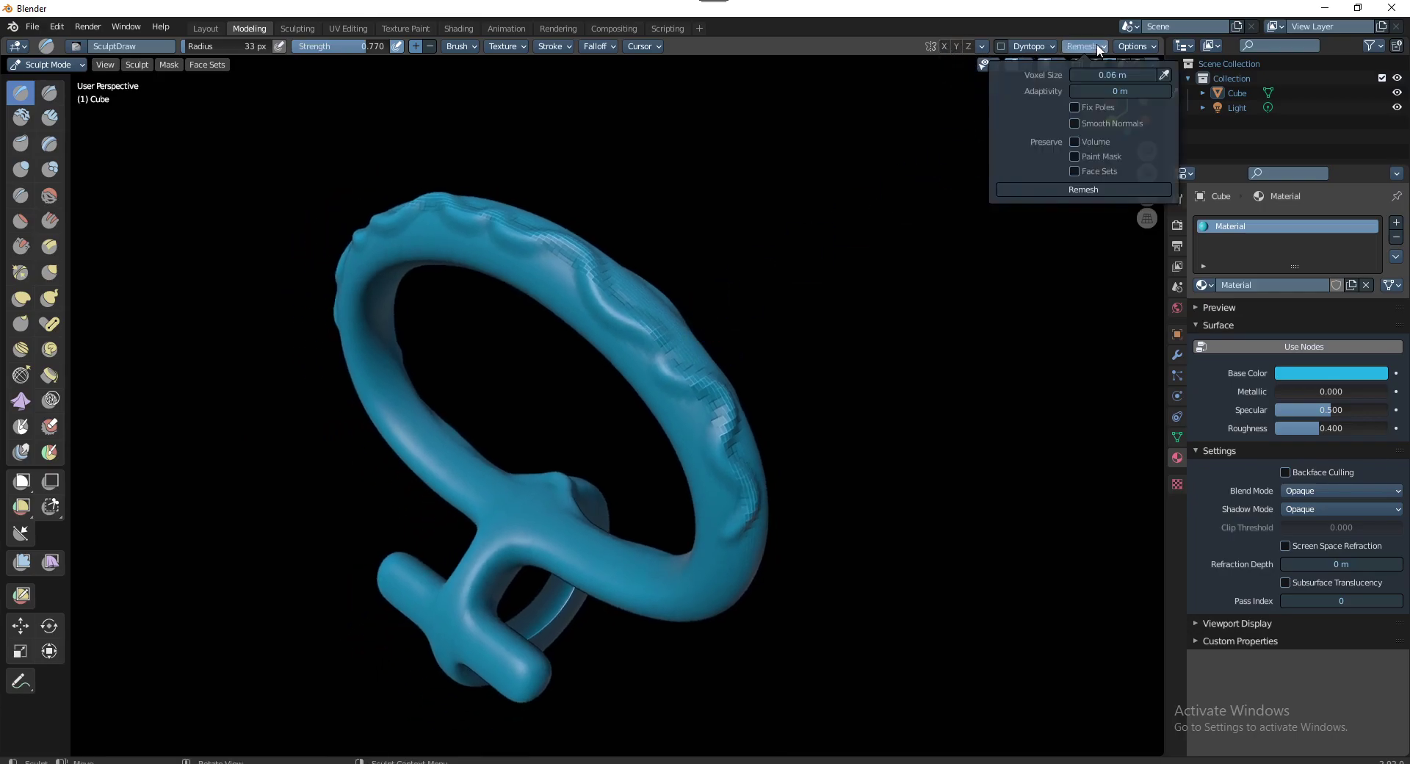
click(1107, 75)
key(Return)
click(1081, 188)
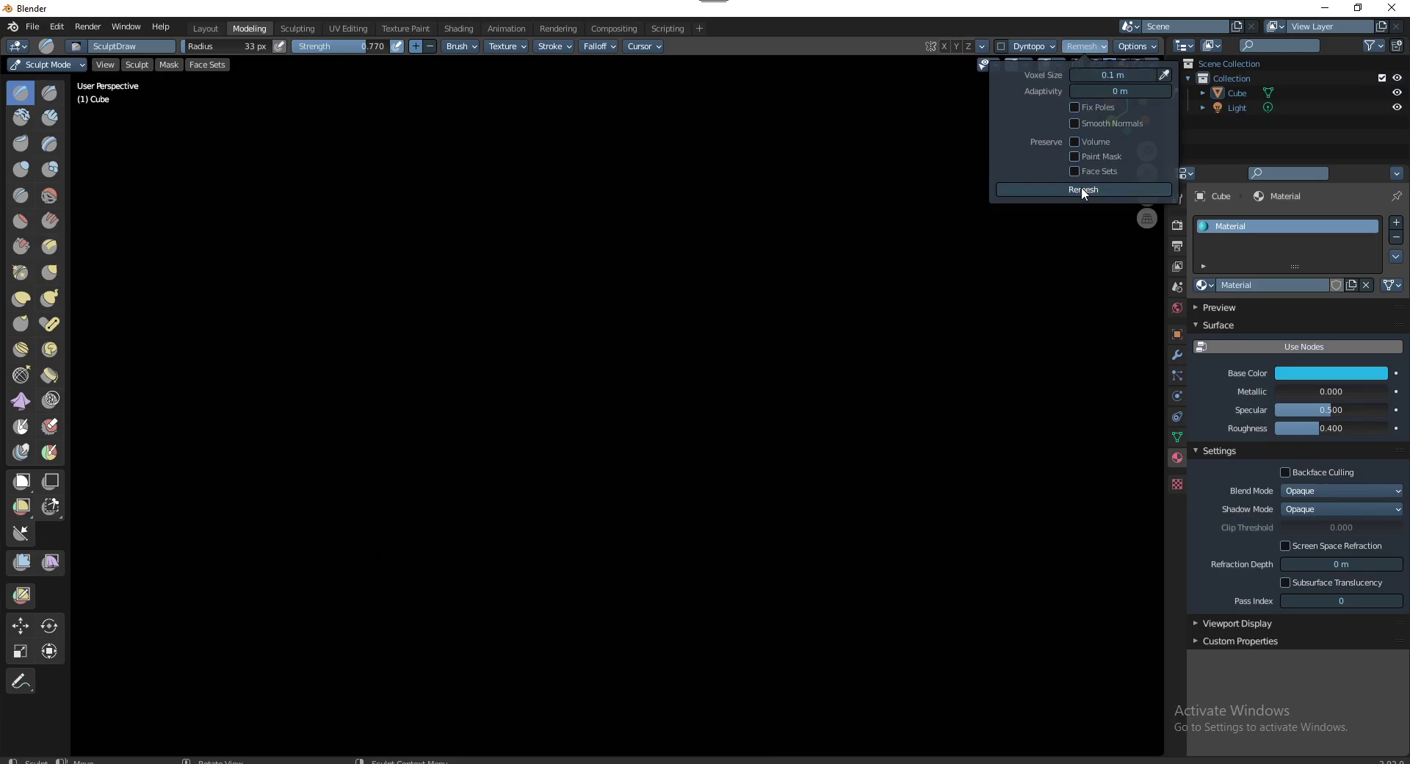
mouse_move(830, 172)
middle_down()
mouse_move(658, 292)
mouse_move(662, 249)
mouse_move(646, 279)
mouse_move(660, 270)
middle_up()
scroll(646, 279, down, 3)
key(ctrl+Tab)
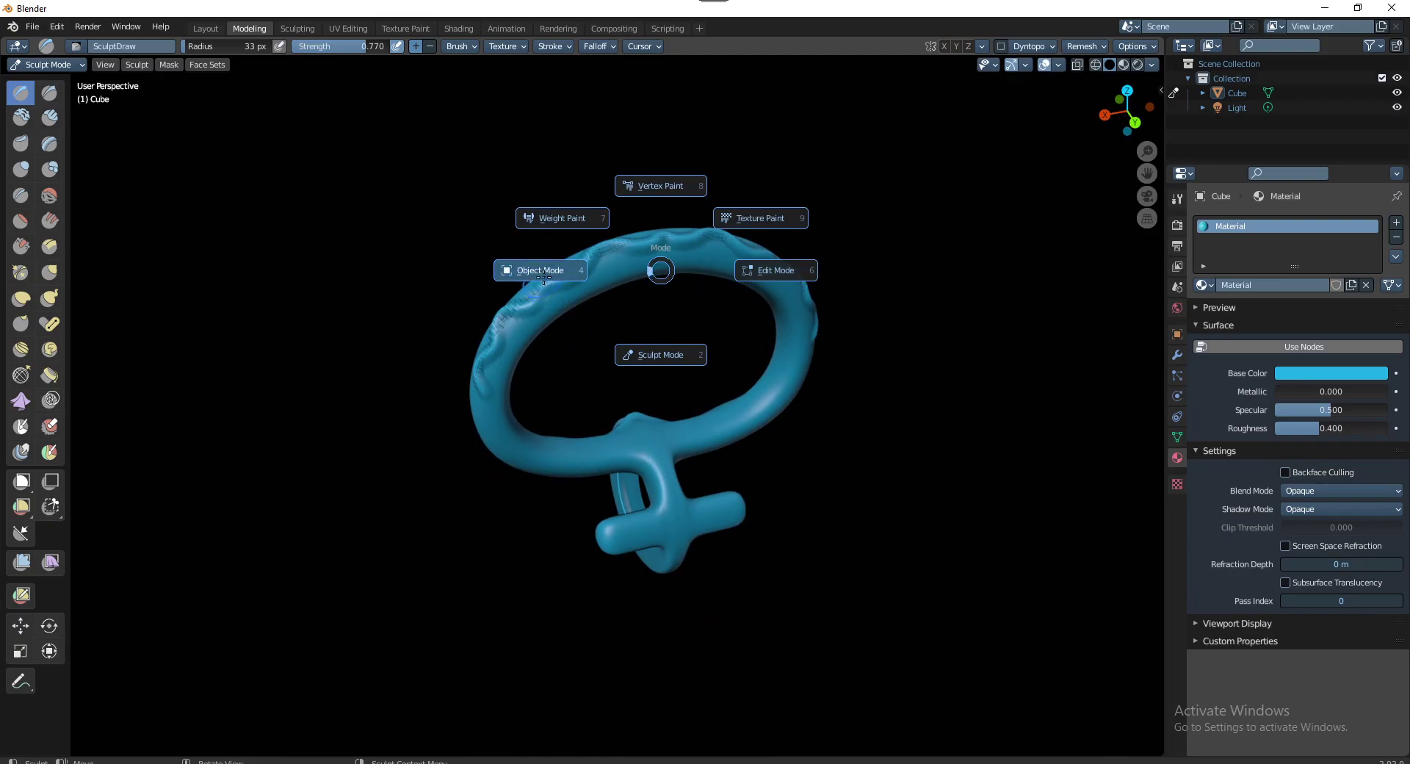
Return to Object Mode and run Check All in the sidebar's 3D-Print tab
click(542, 272)
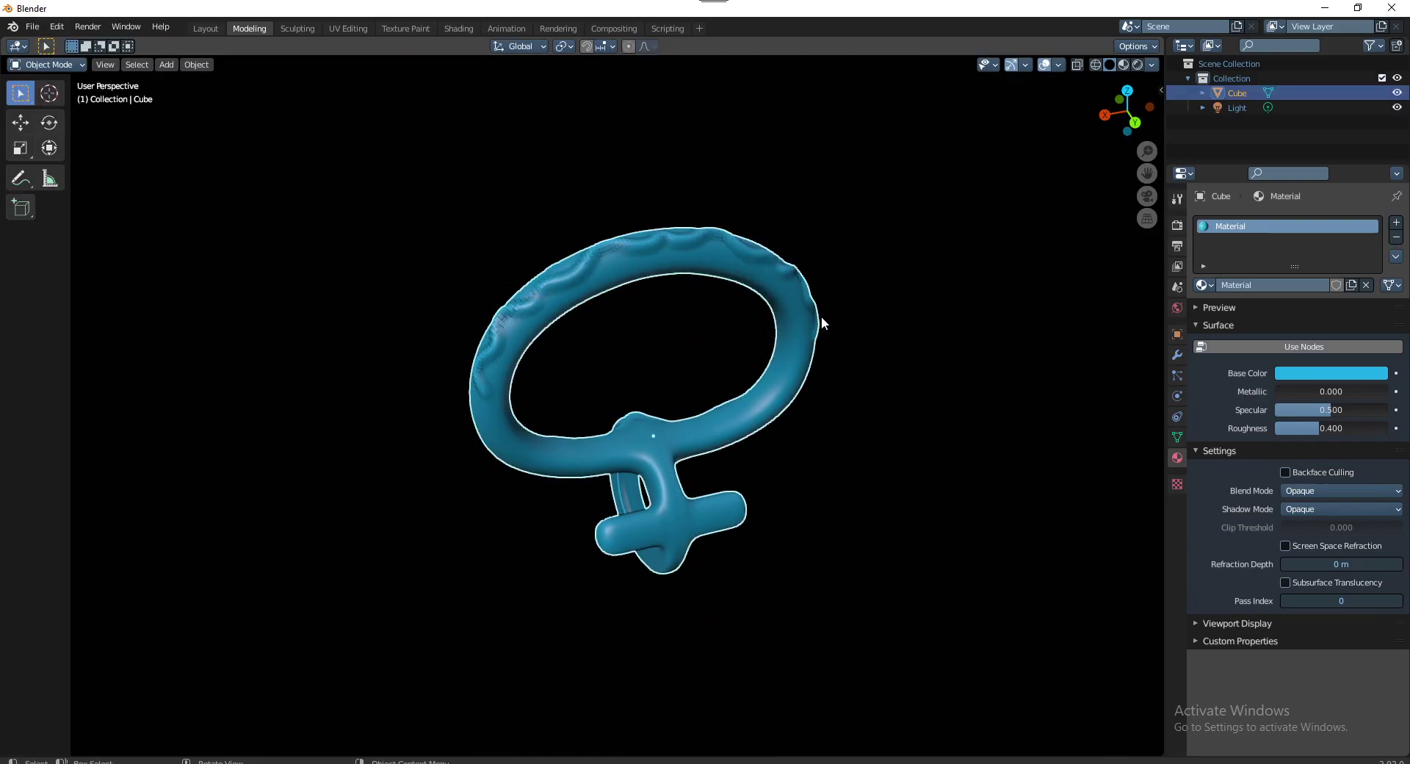
key(n)
middle_drag(931, 364, 977, 323)
click(1153, 290)
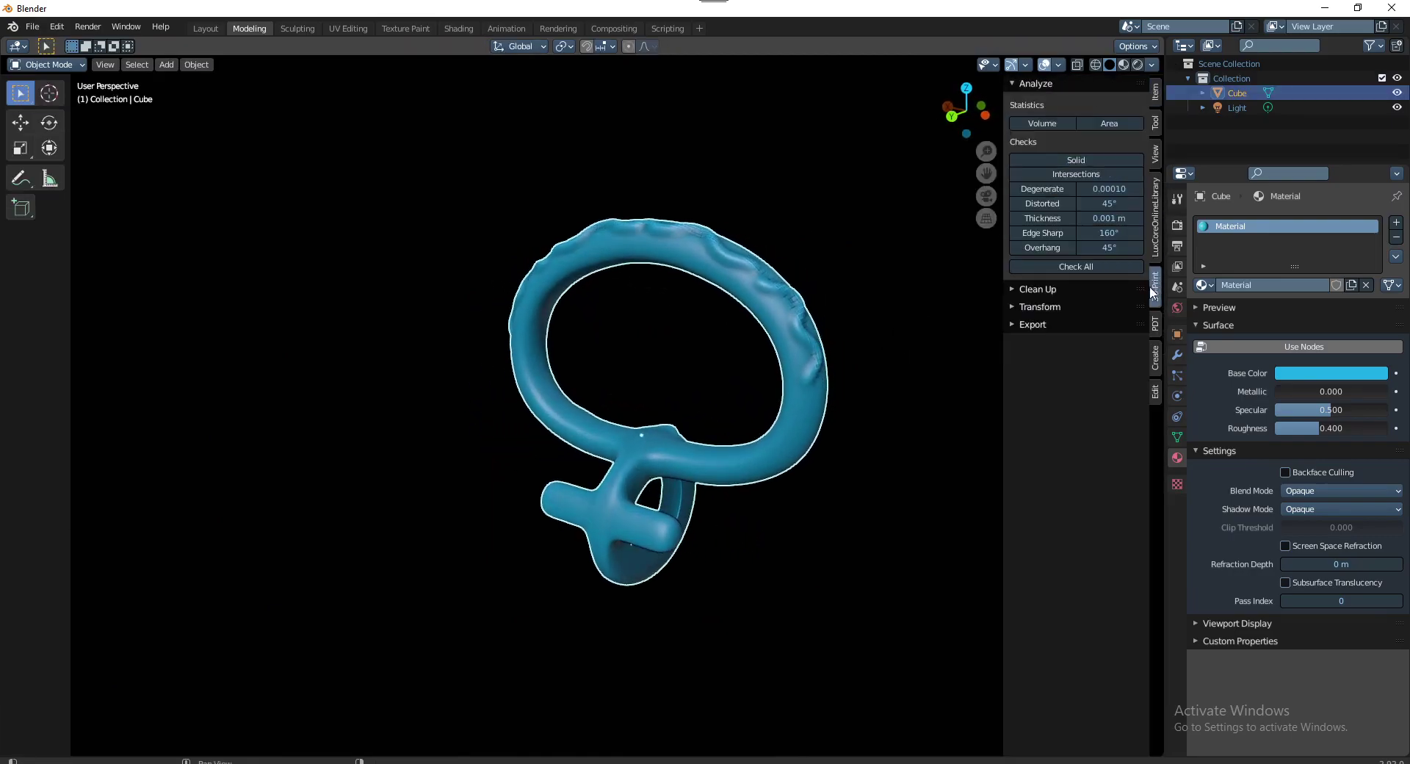
click(1041, 288)
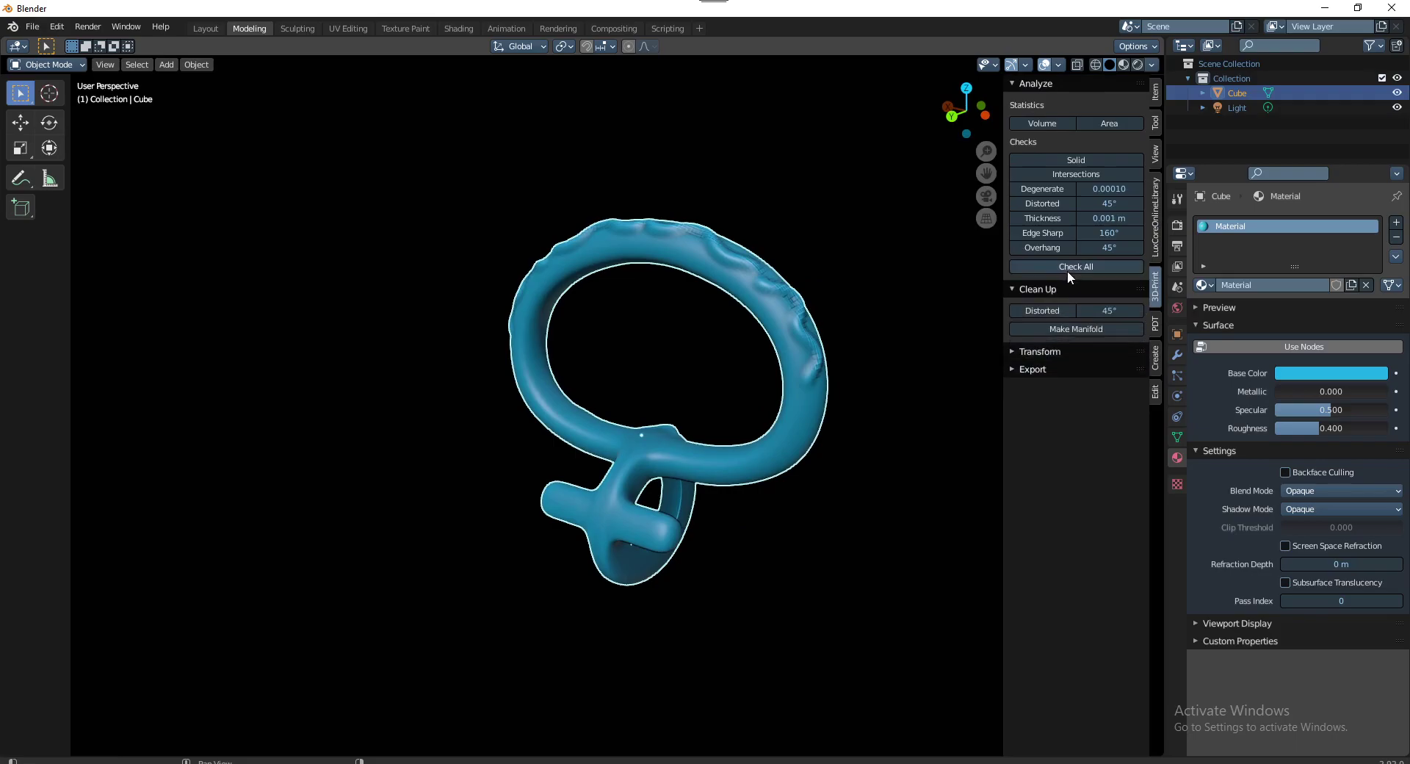
click(1068, 272)
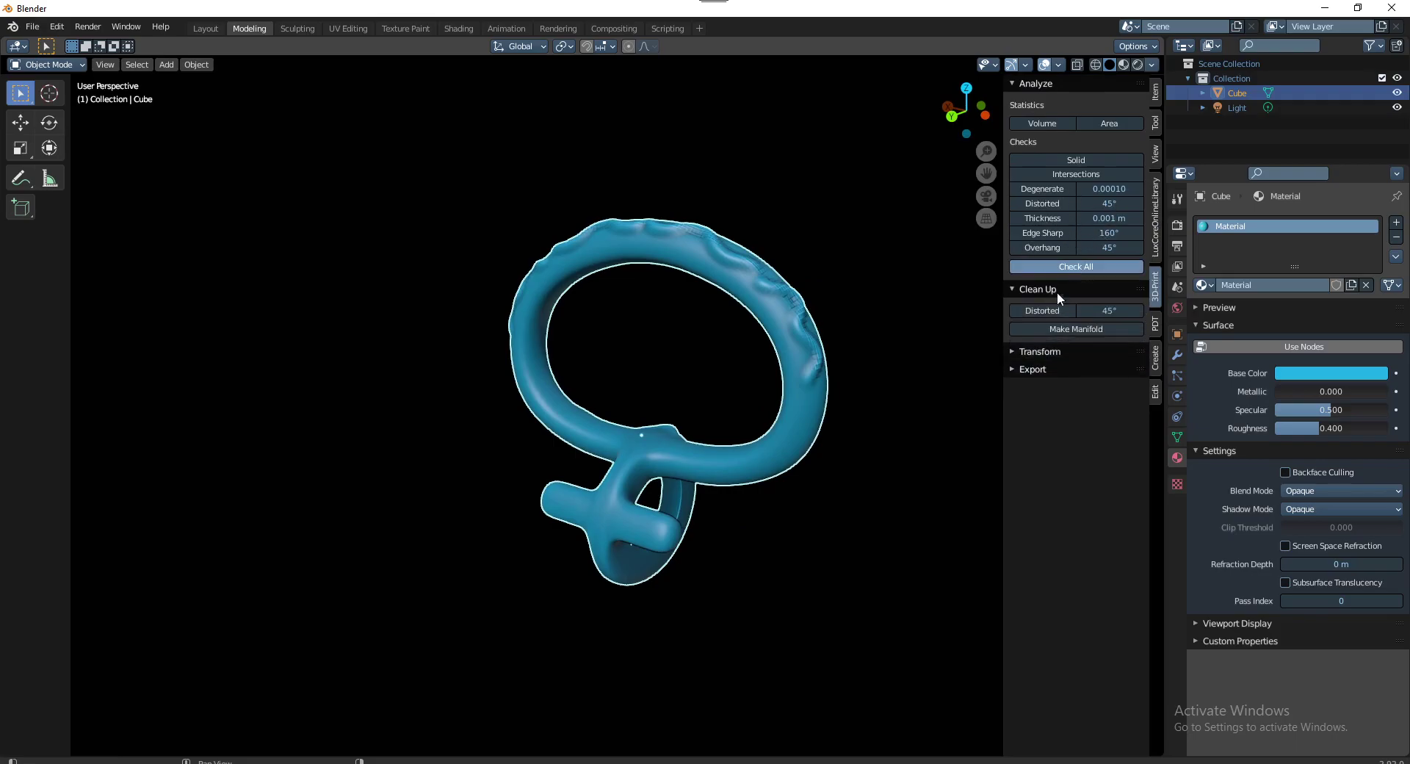
Select the Cube, run Make Manifold, and expand the mesh's Object Data Remesh settings
click(790, 284)
click(1072, 503)
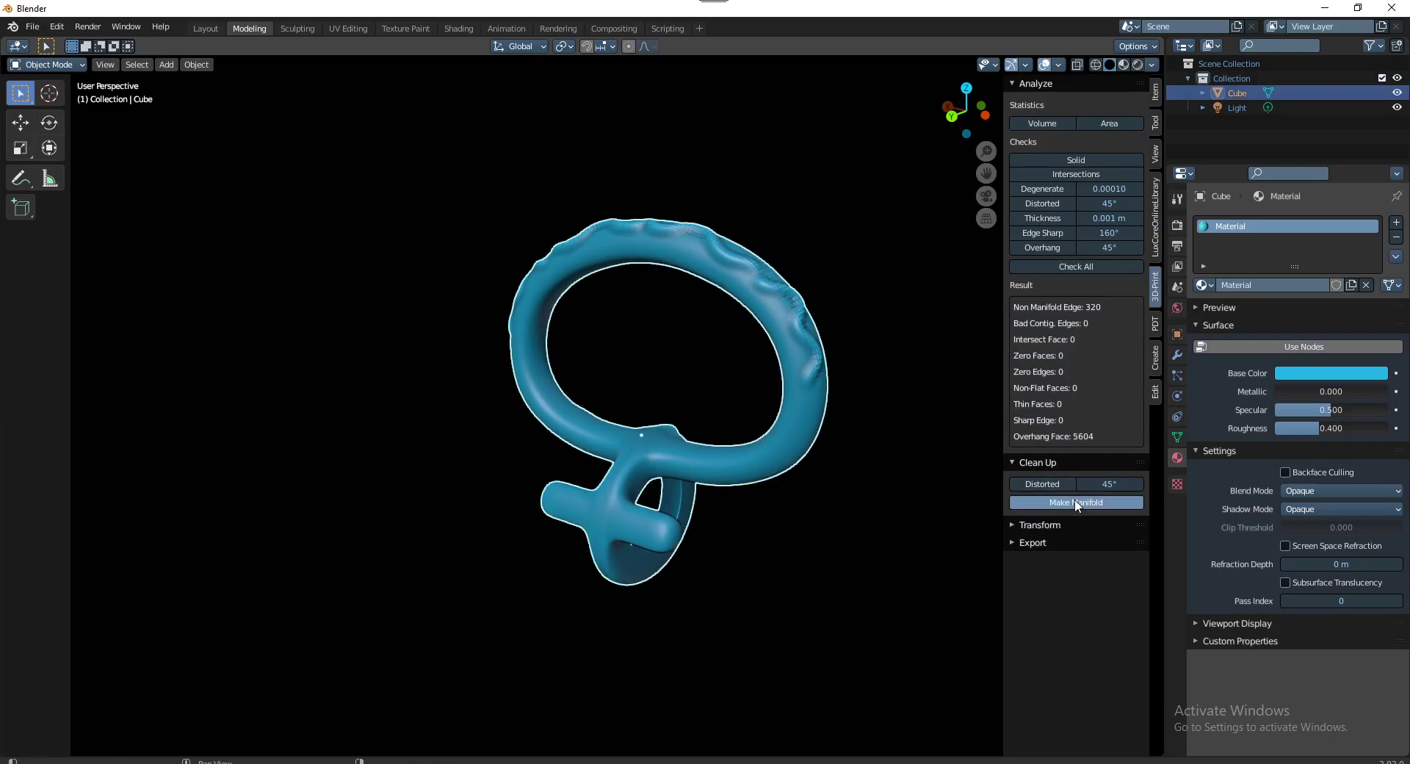
middle_drag(821, 217, 748, 271)
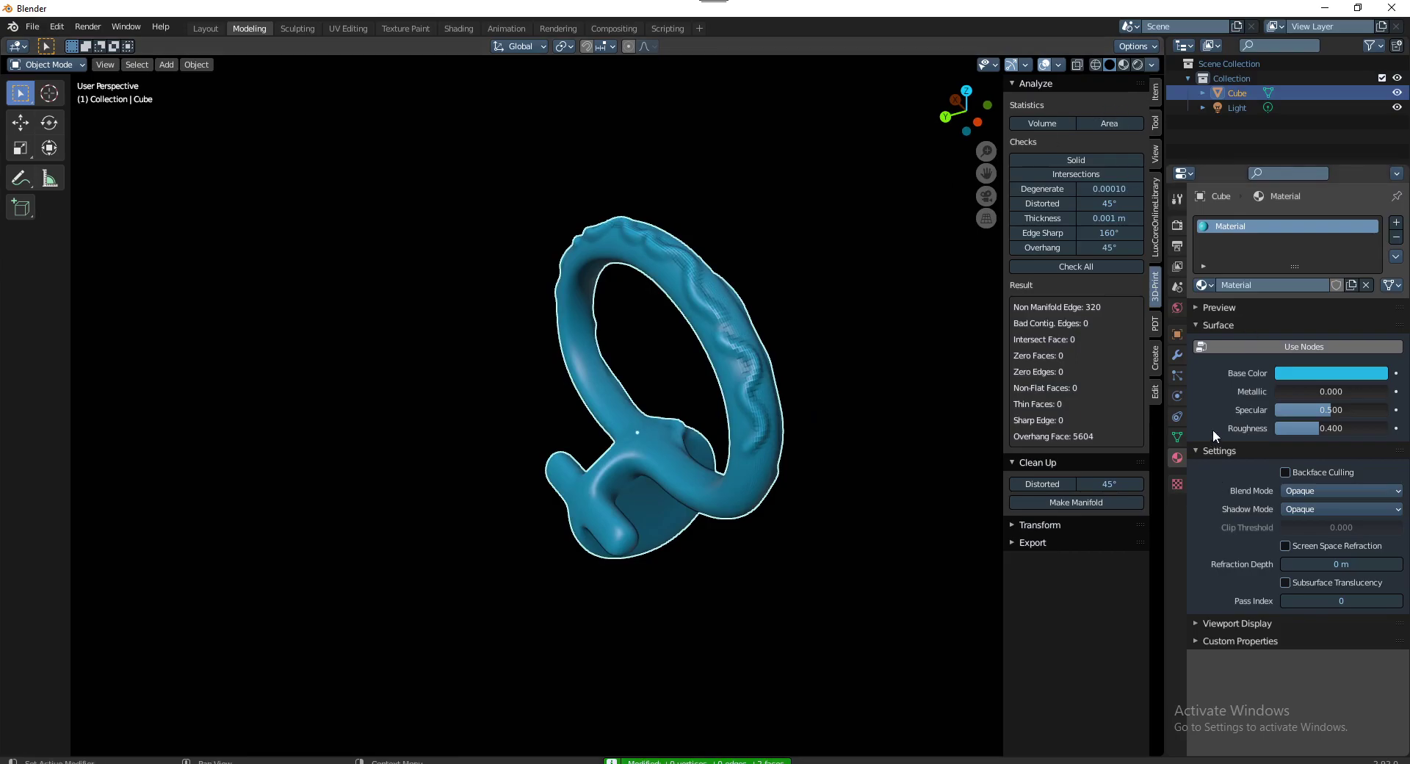
click(1177, 436)
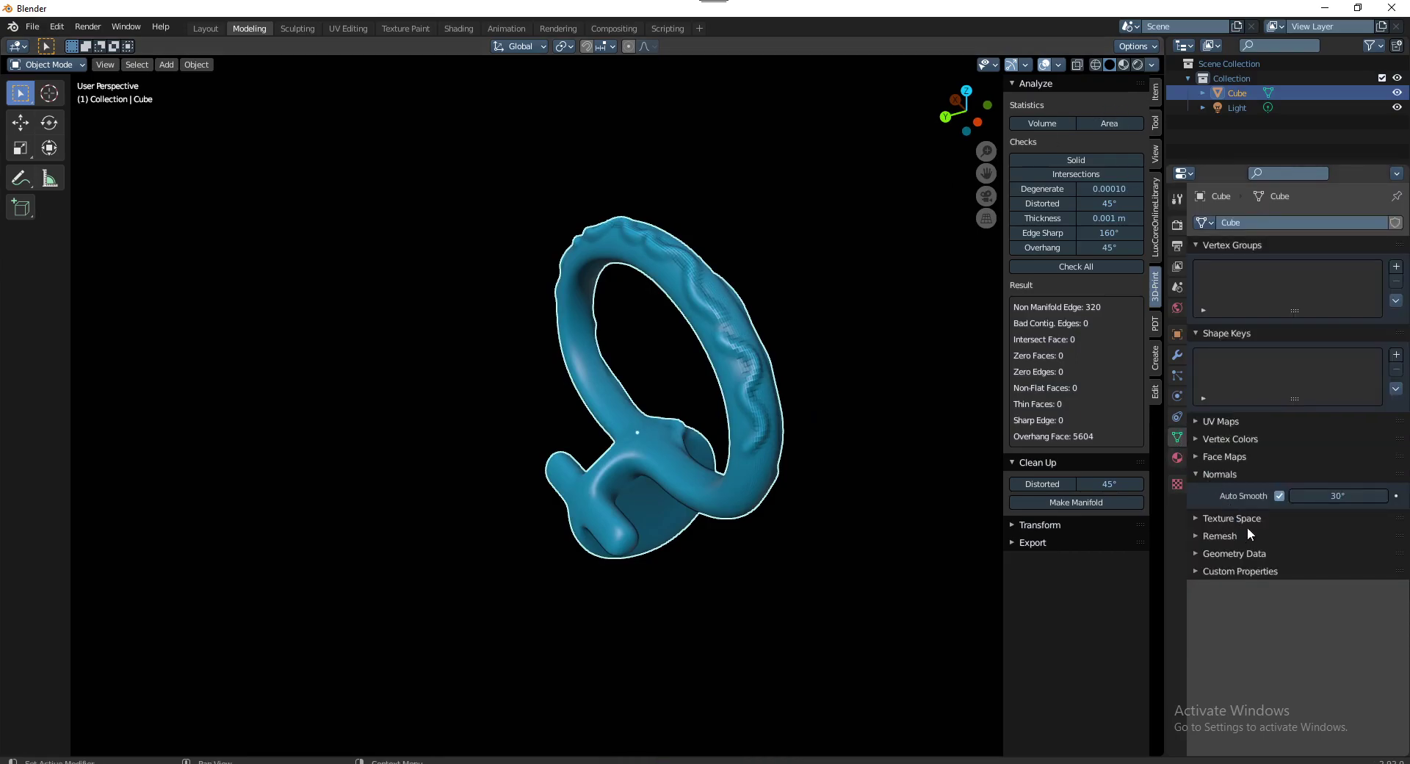
click(1220, 535)
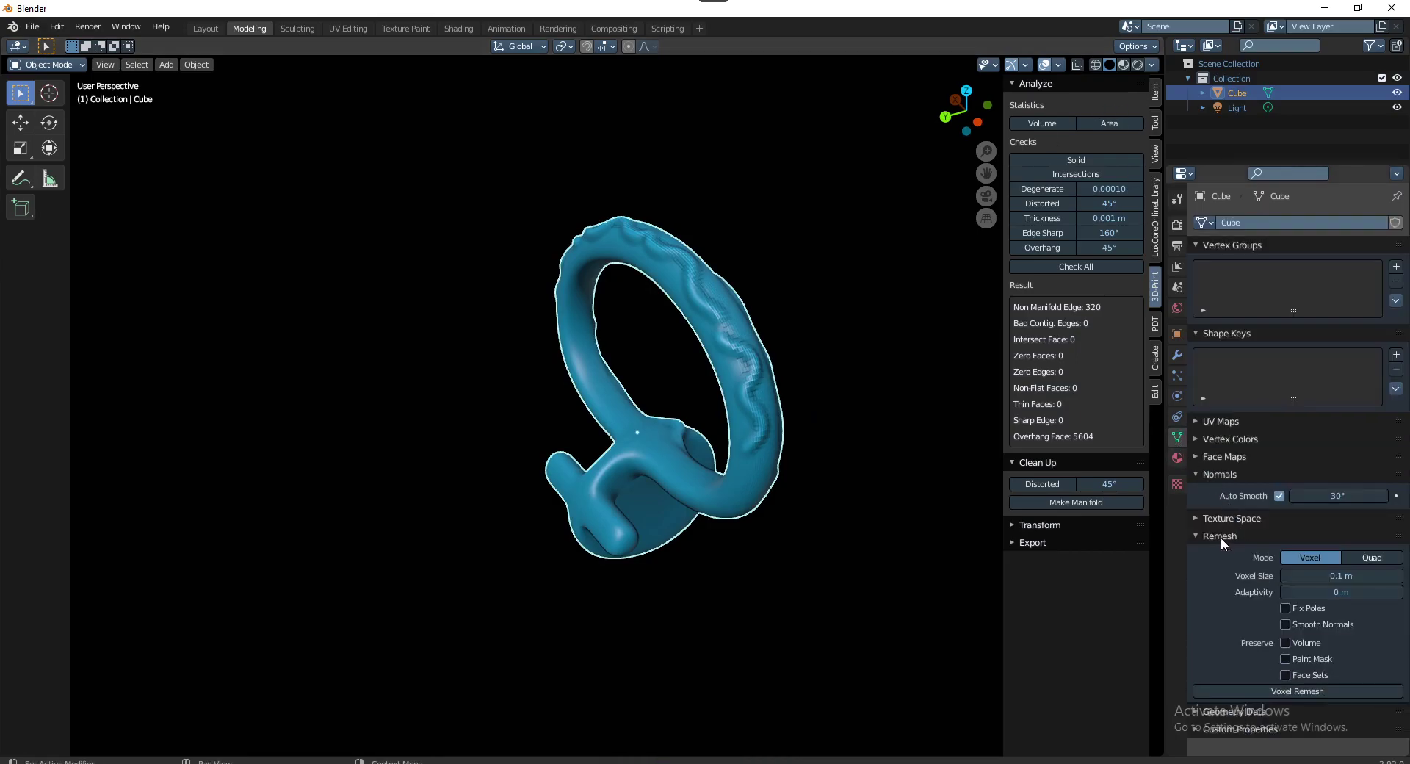
Voxel-remesh the mesh and turn on the wireframe overlay
click(1321, 689)
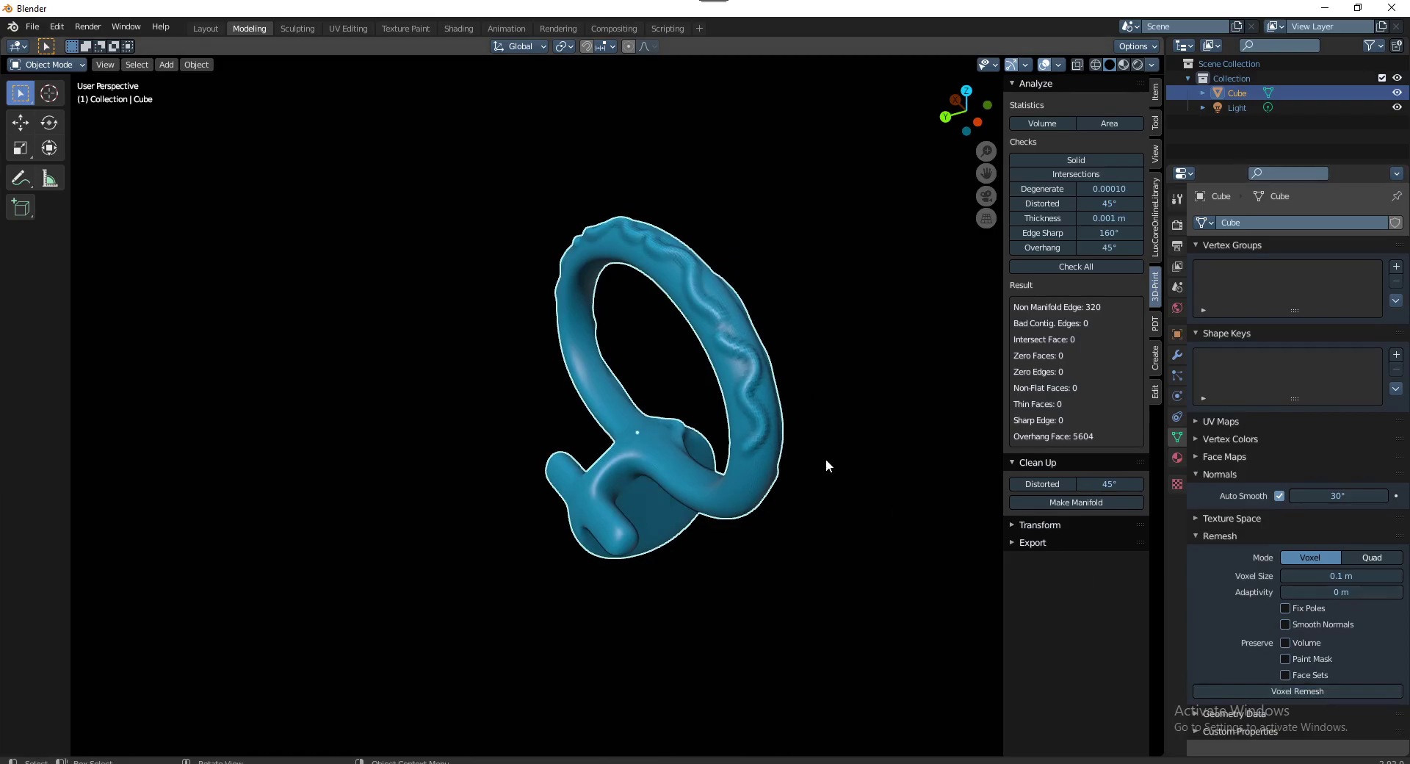
scroll(737, 390, down, 2)
scroll(758, 388, up, 6)
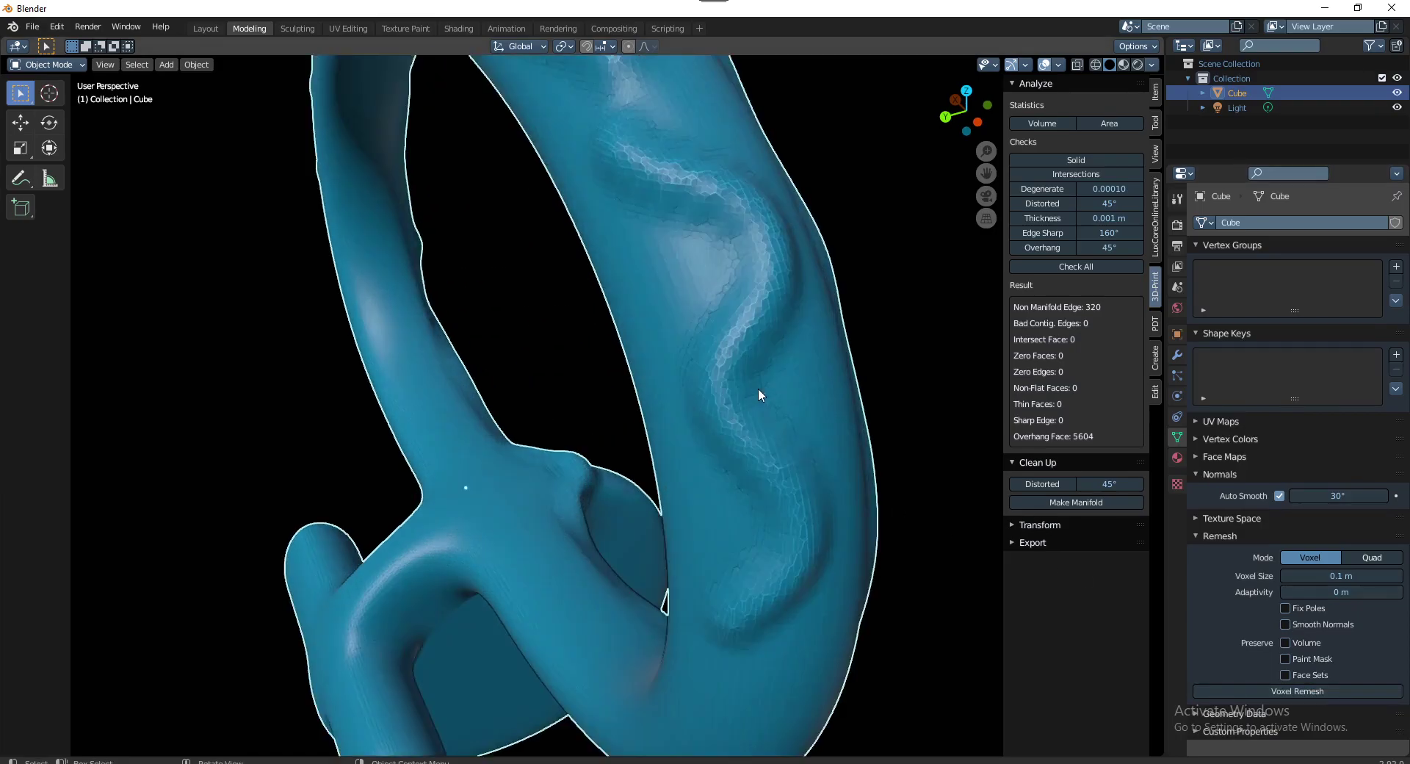
scroll(758, 388, down, 2)
scroll(758, 388, up, 2)
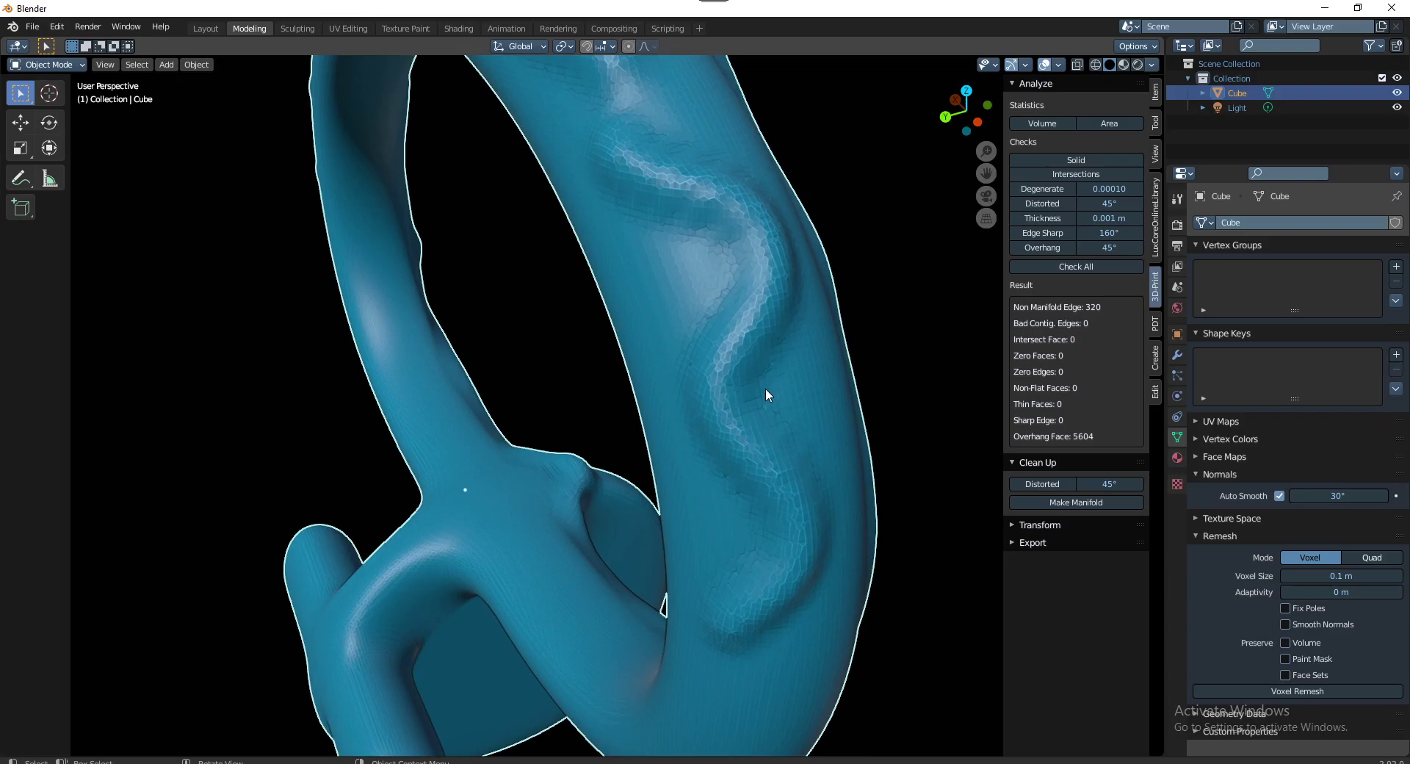
scroll(769, 391, down, 3)
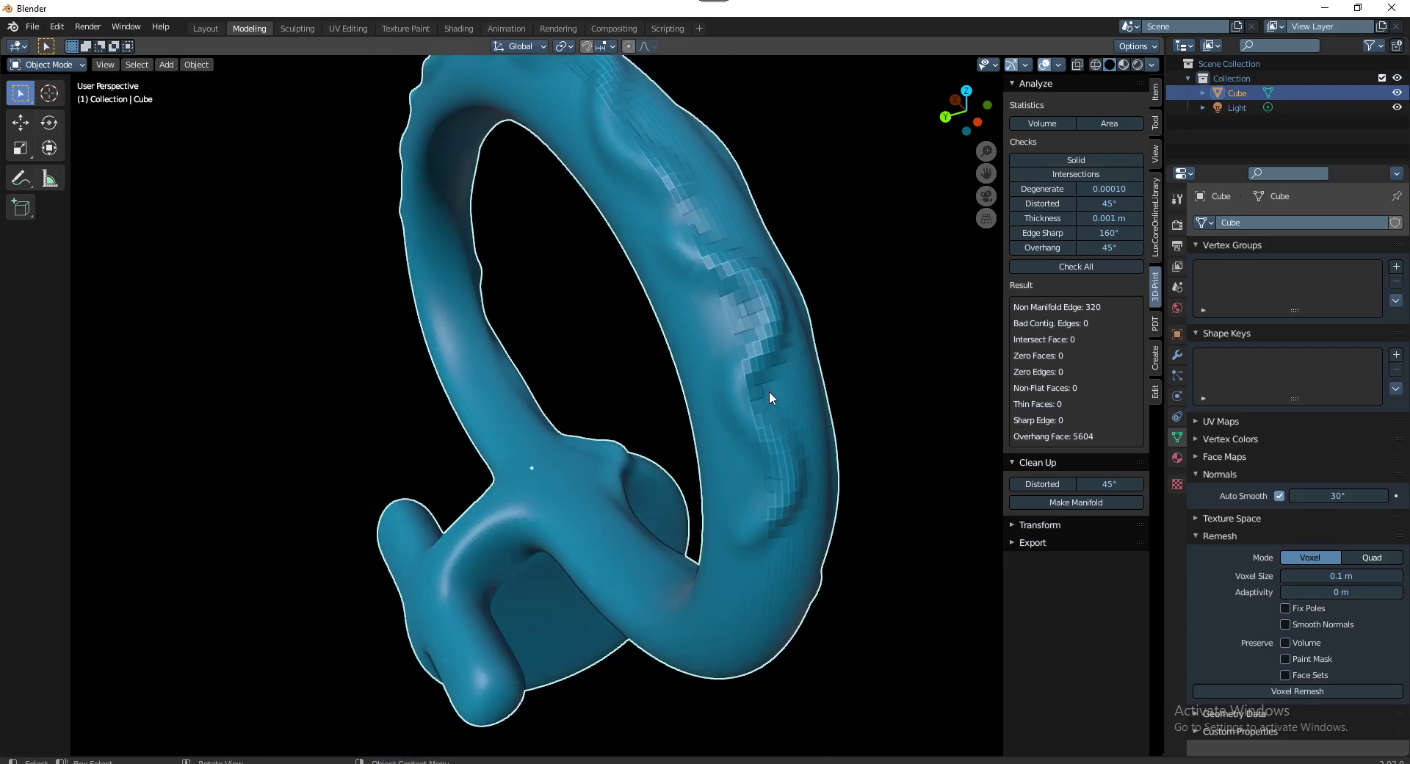
key(ctrl+r)
click(768, 390)
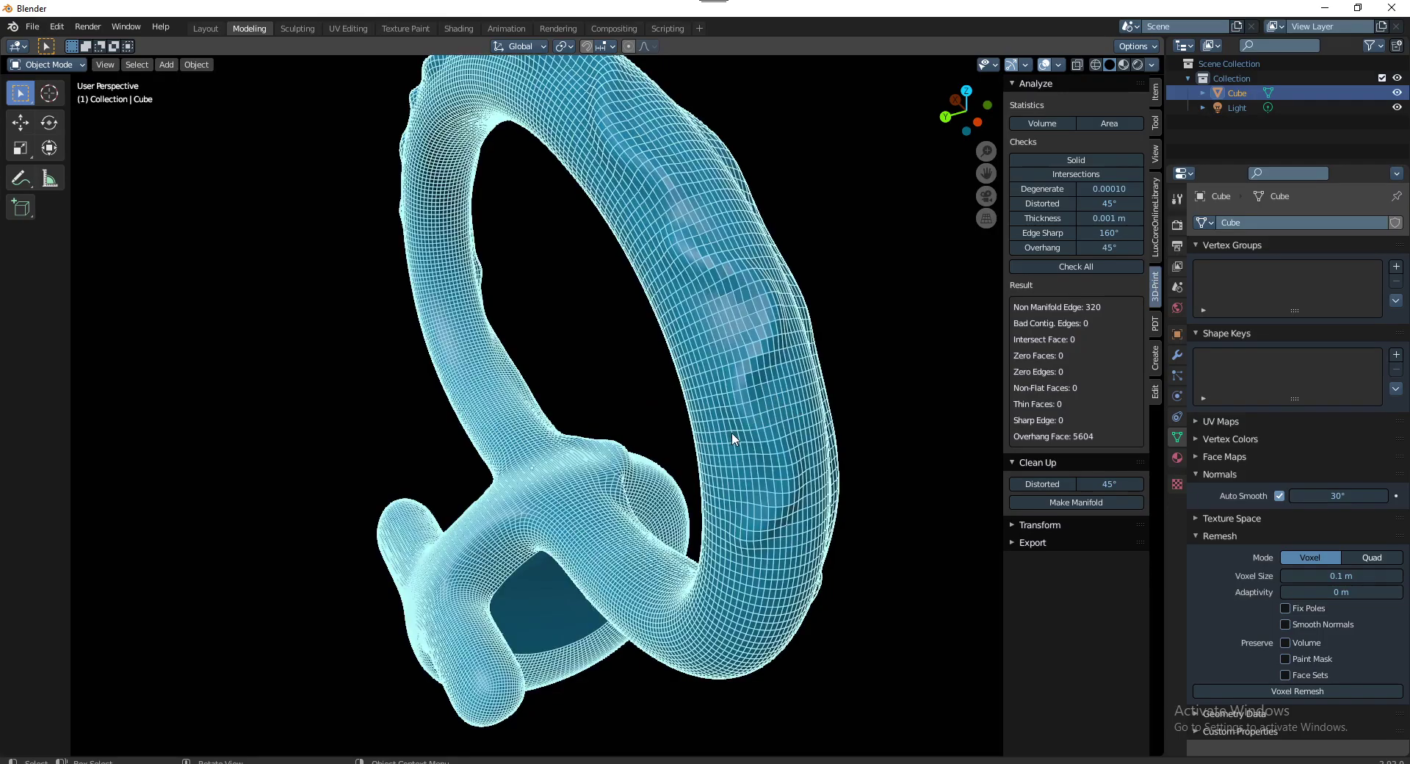
Set Voxel Size to 0.09 m and voxel-remesh the mesh again
click(1334, 576)
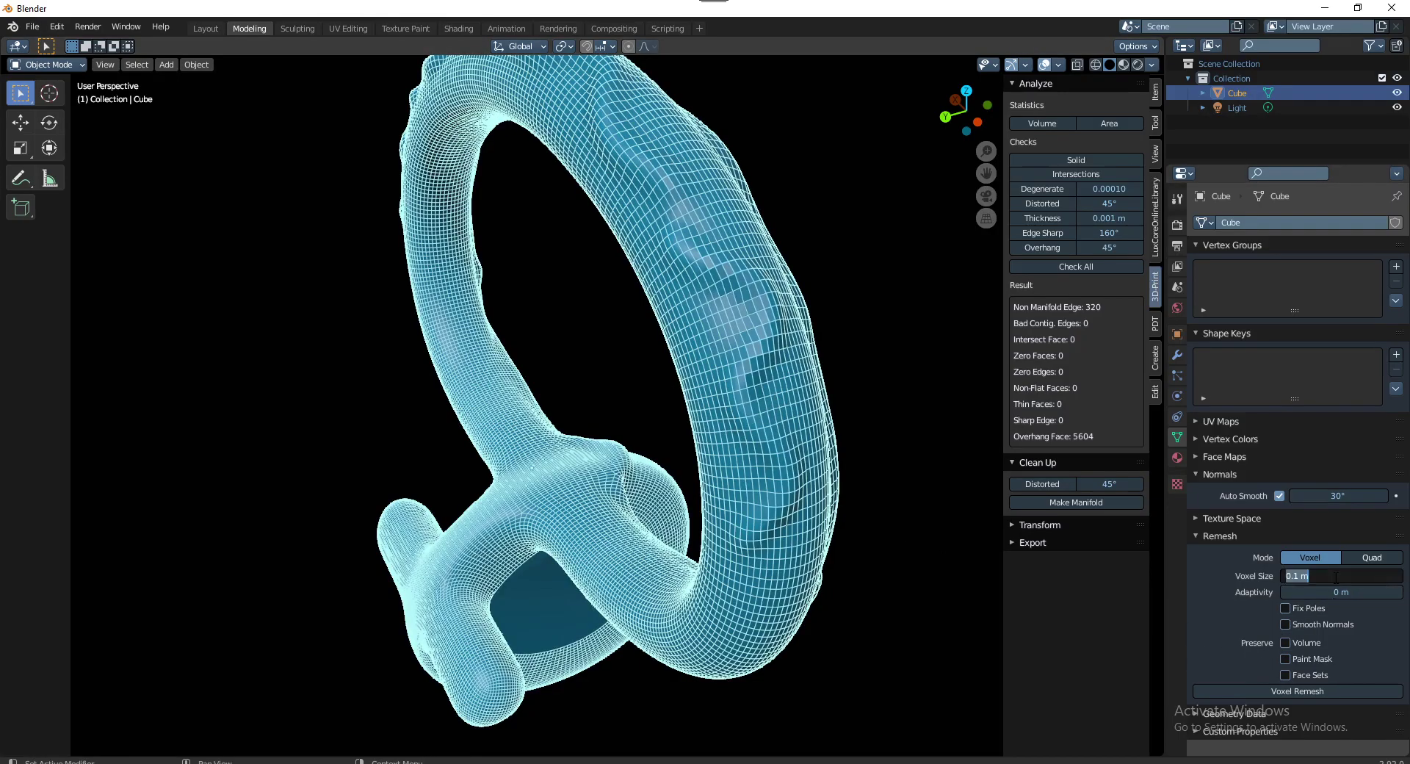
text(.09)
key(Return)
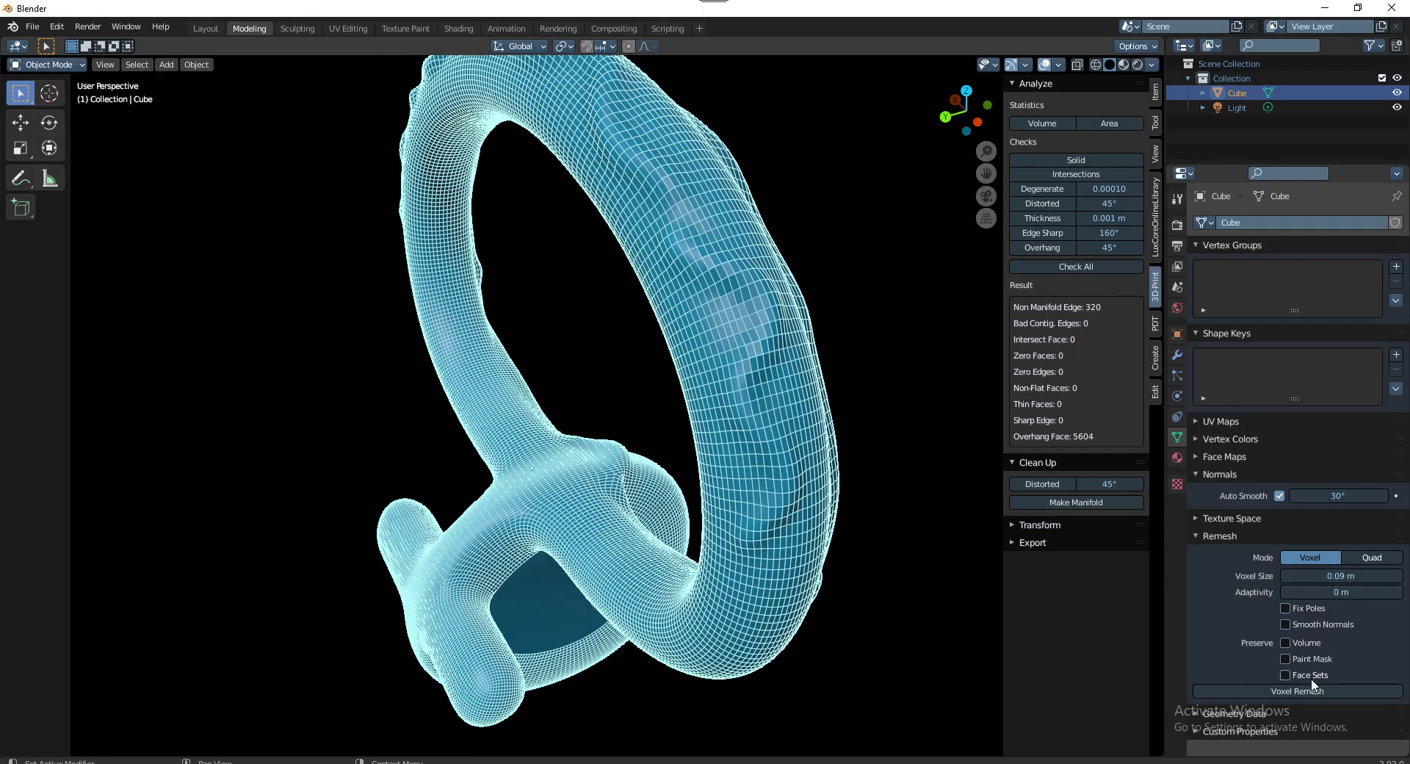
click(1300, 690)
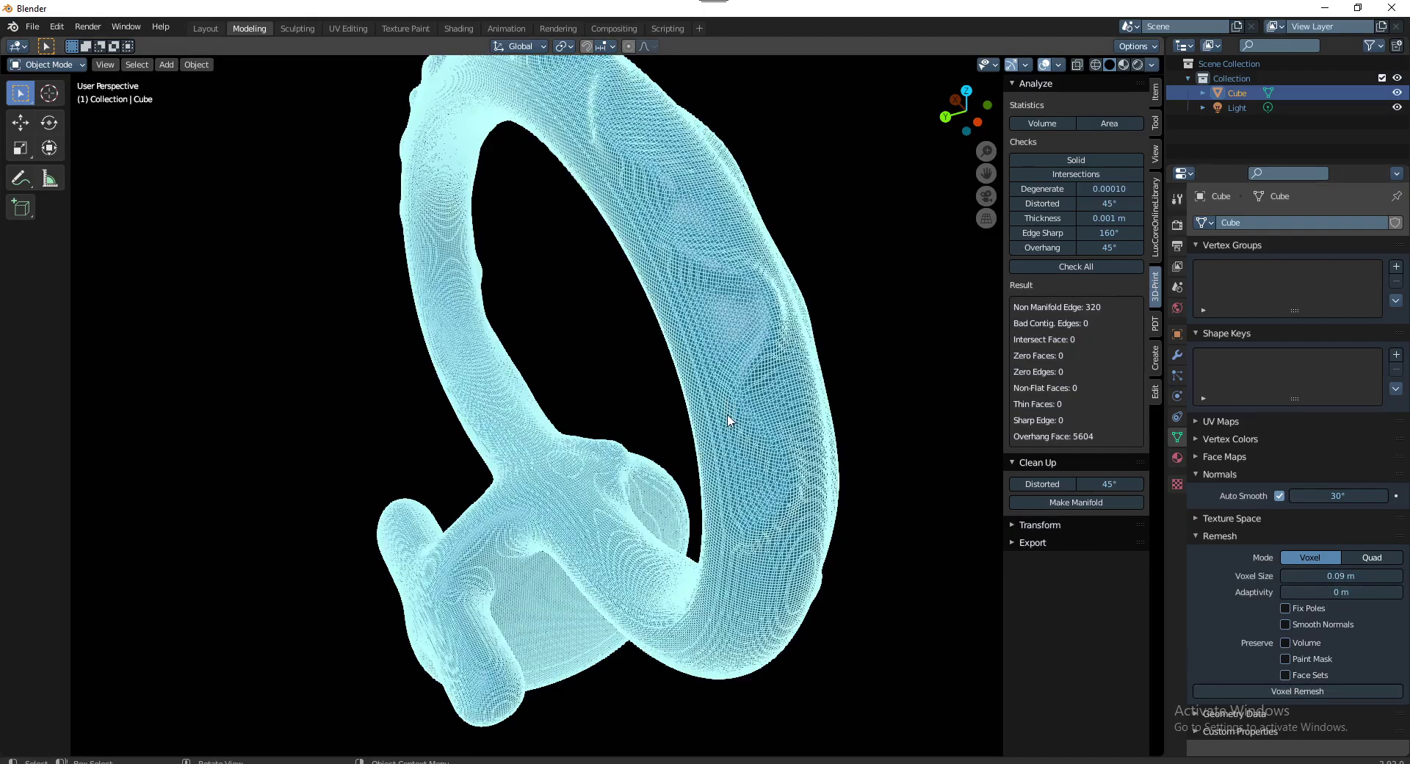
scroll(732, 416, down, 2)
scroll(732, 416, up, 5)
mouse_move(732, 415)
middle_down()
mouse_move(710, 403)
mouse_move(709, 419)
middle_up()
scroll(661, 429, down, 4)
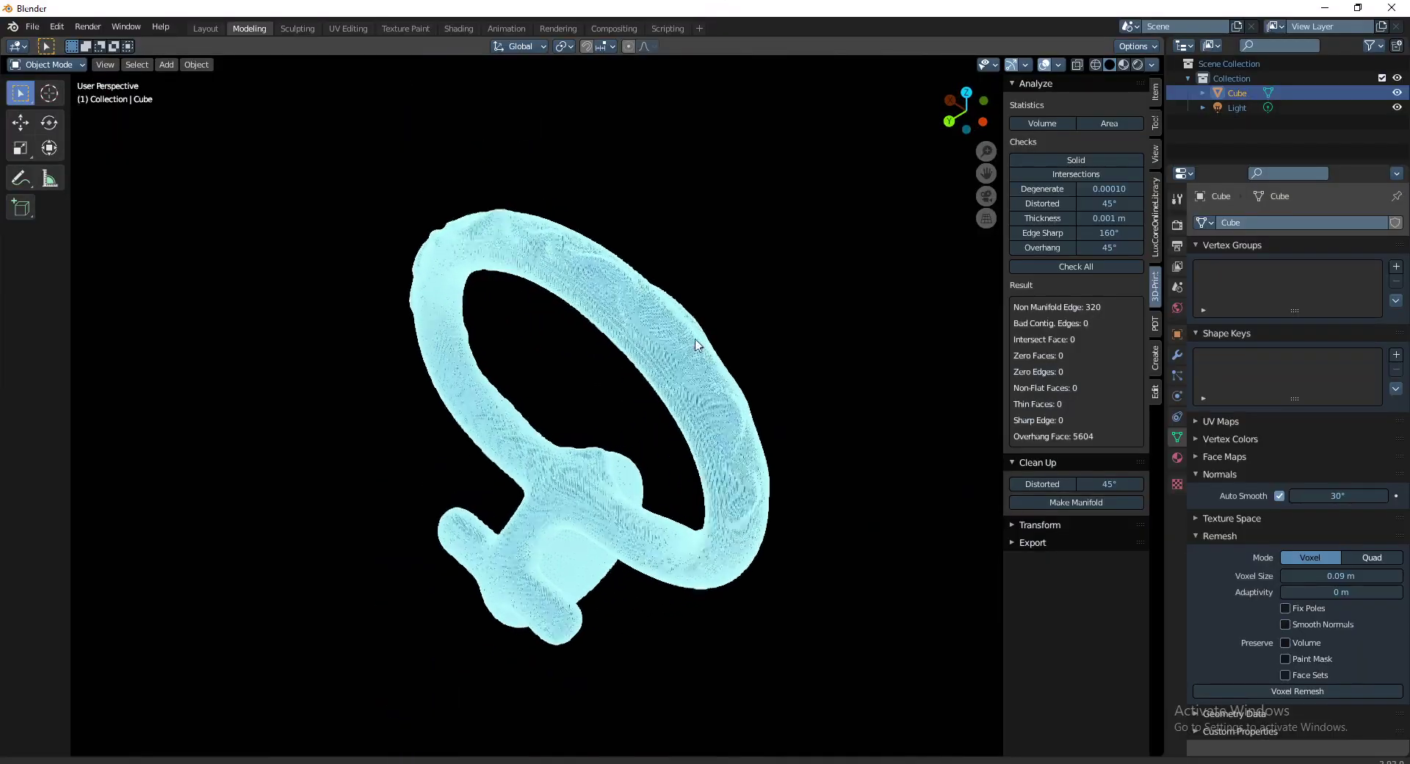
scroll(717, 452, up, 5)
scroll(716, 452, down, 3)
scroll(716, 441, down, 2)
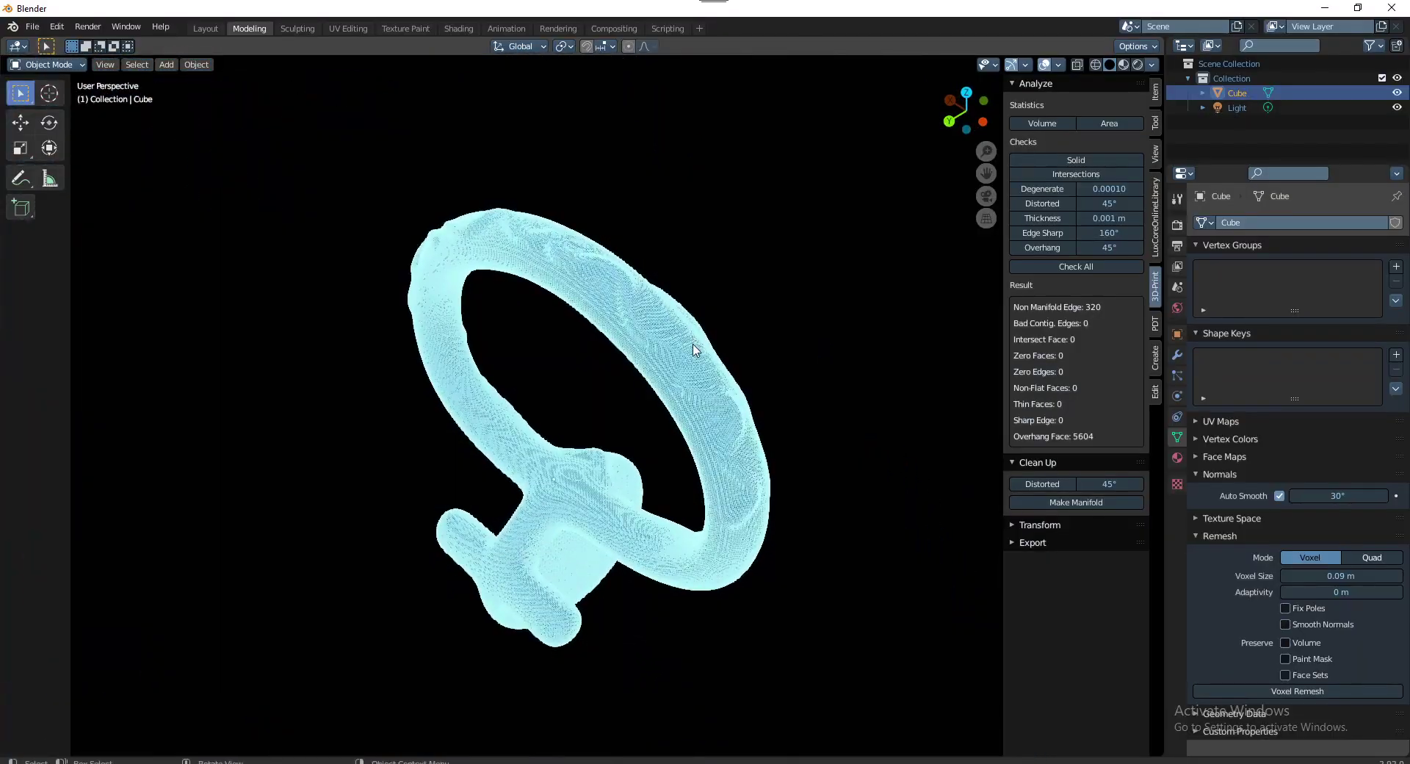
Turn the wireframe overlay off and put the ring into Sculpt Mode
key(q)
click(694, 350)
middle_drag(694, 350, 744, 346)
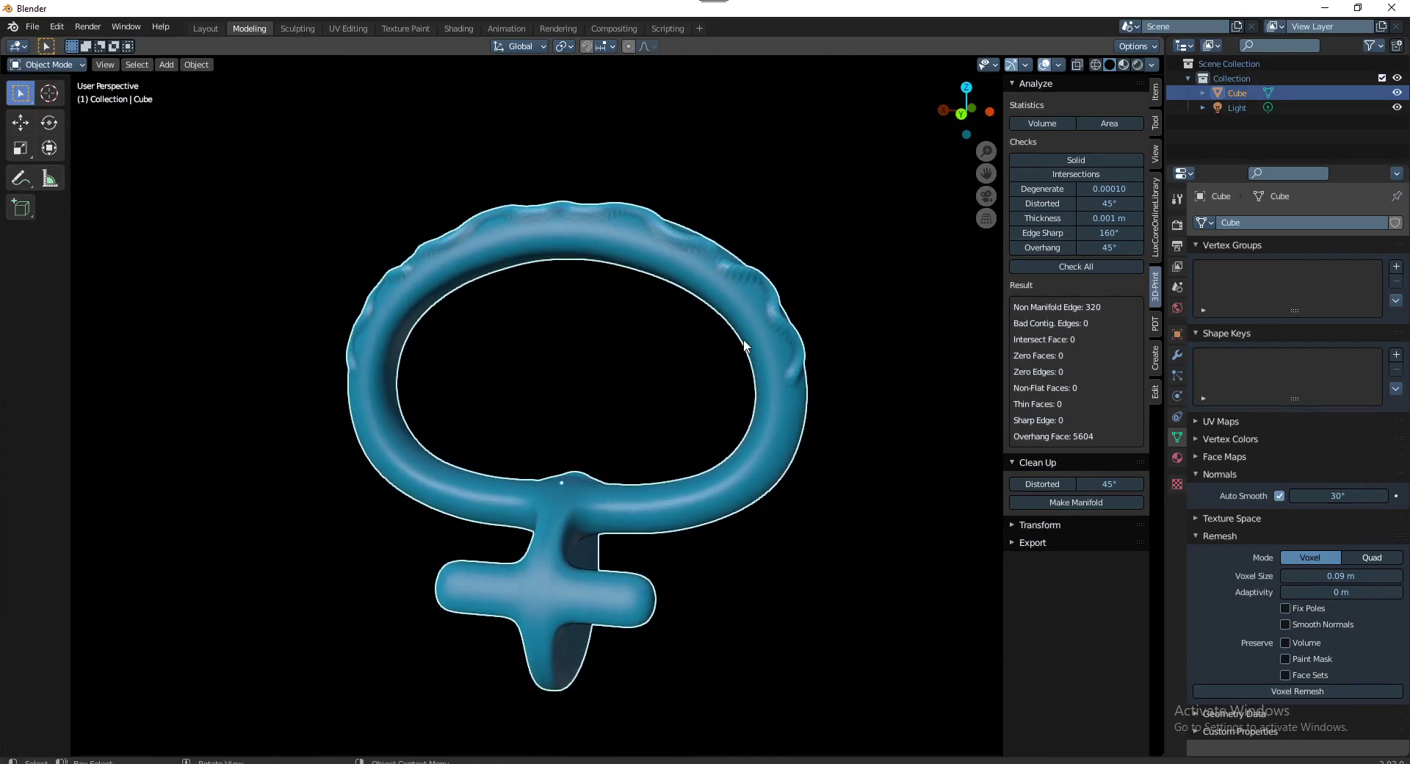
key(ctrl+Tab)
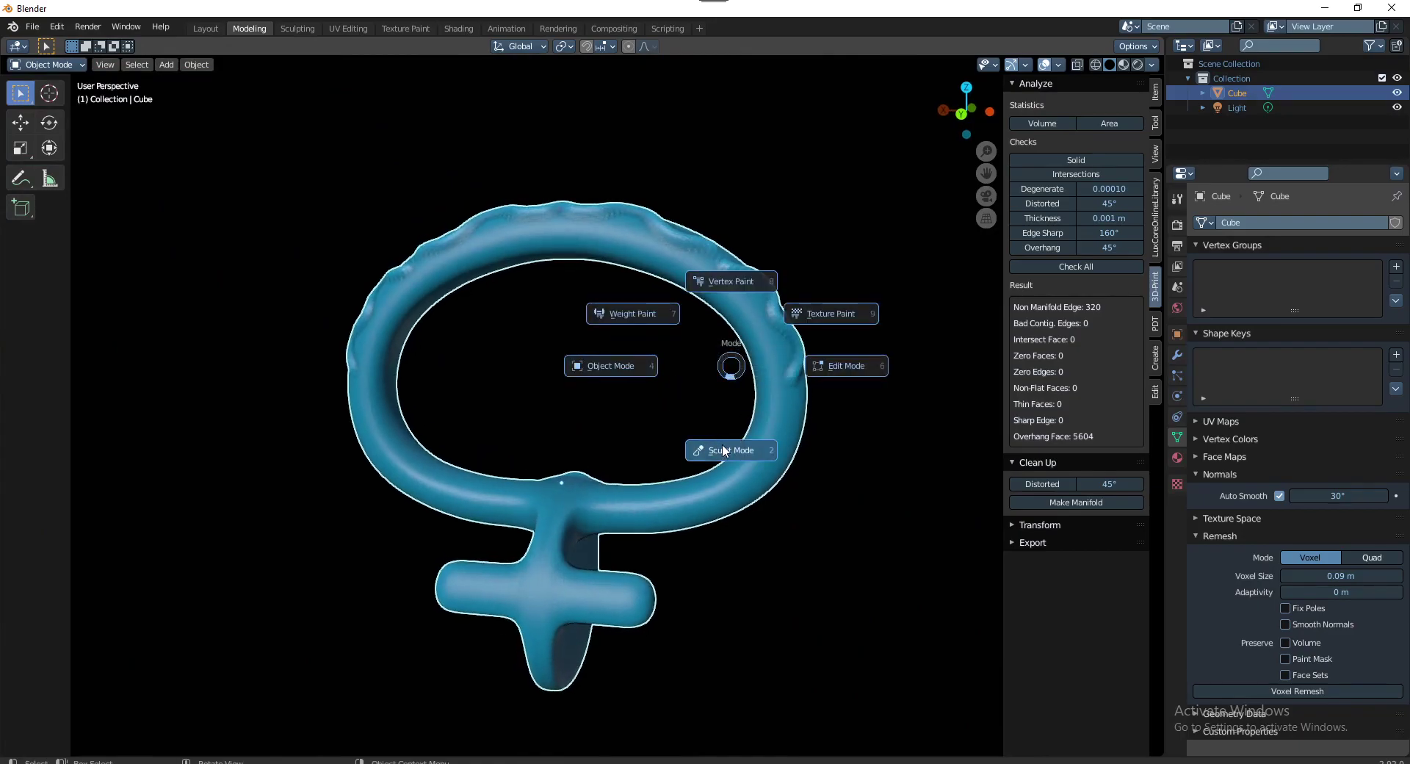
click(724, 440)
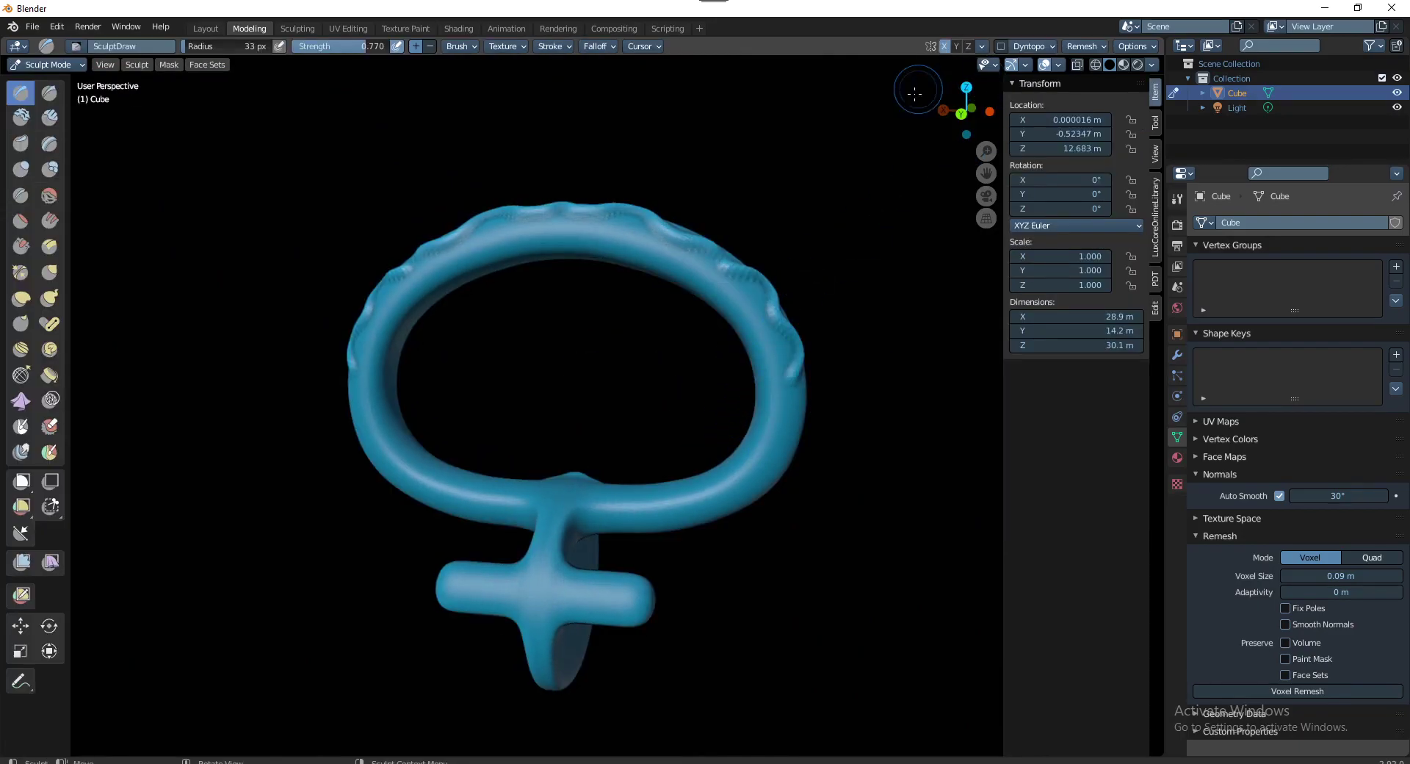
middle_drag(646, 290, 617, 324)
ctrl+middle_drag(670, 276, 667, 344)
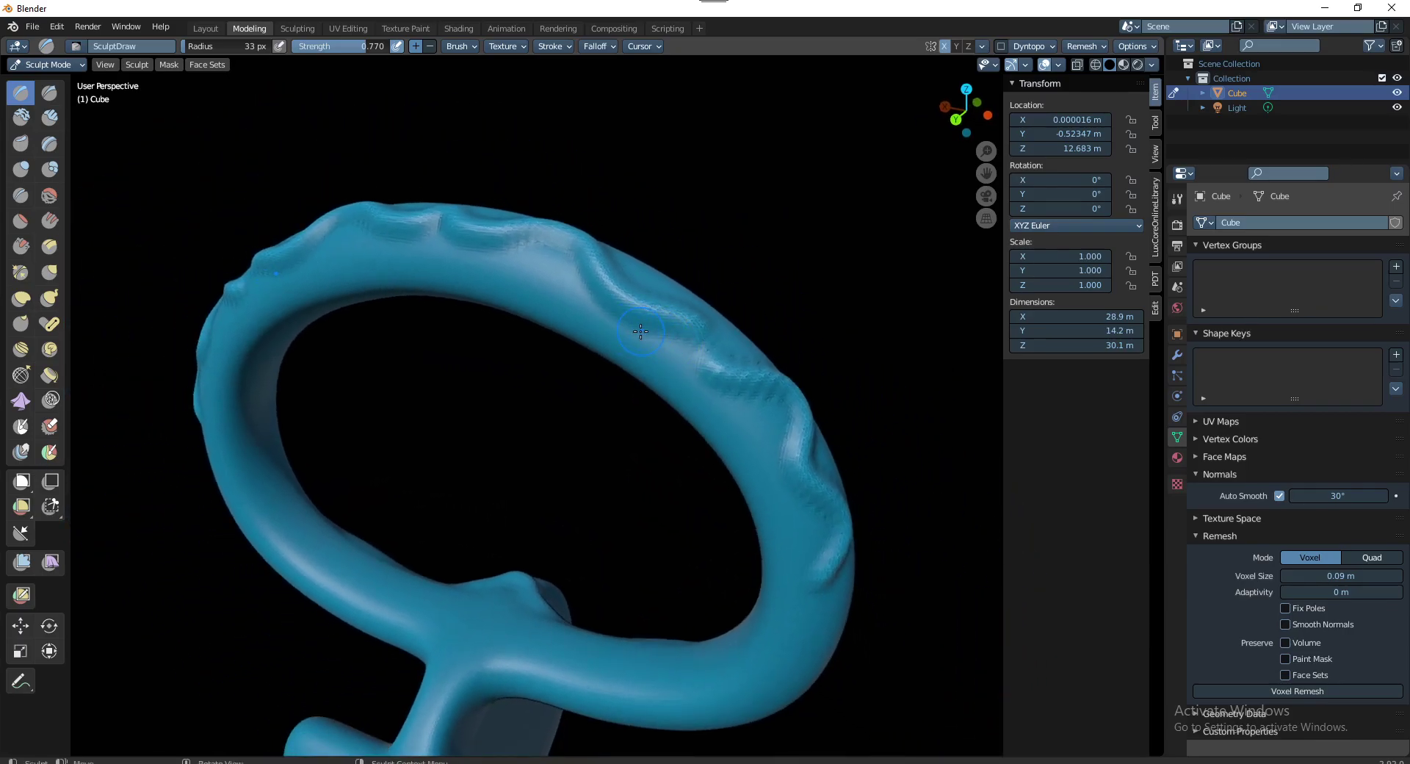
Set the brush radius to 83 px and sculpt bumps along the ring's top
key(f)
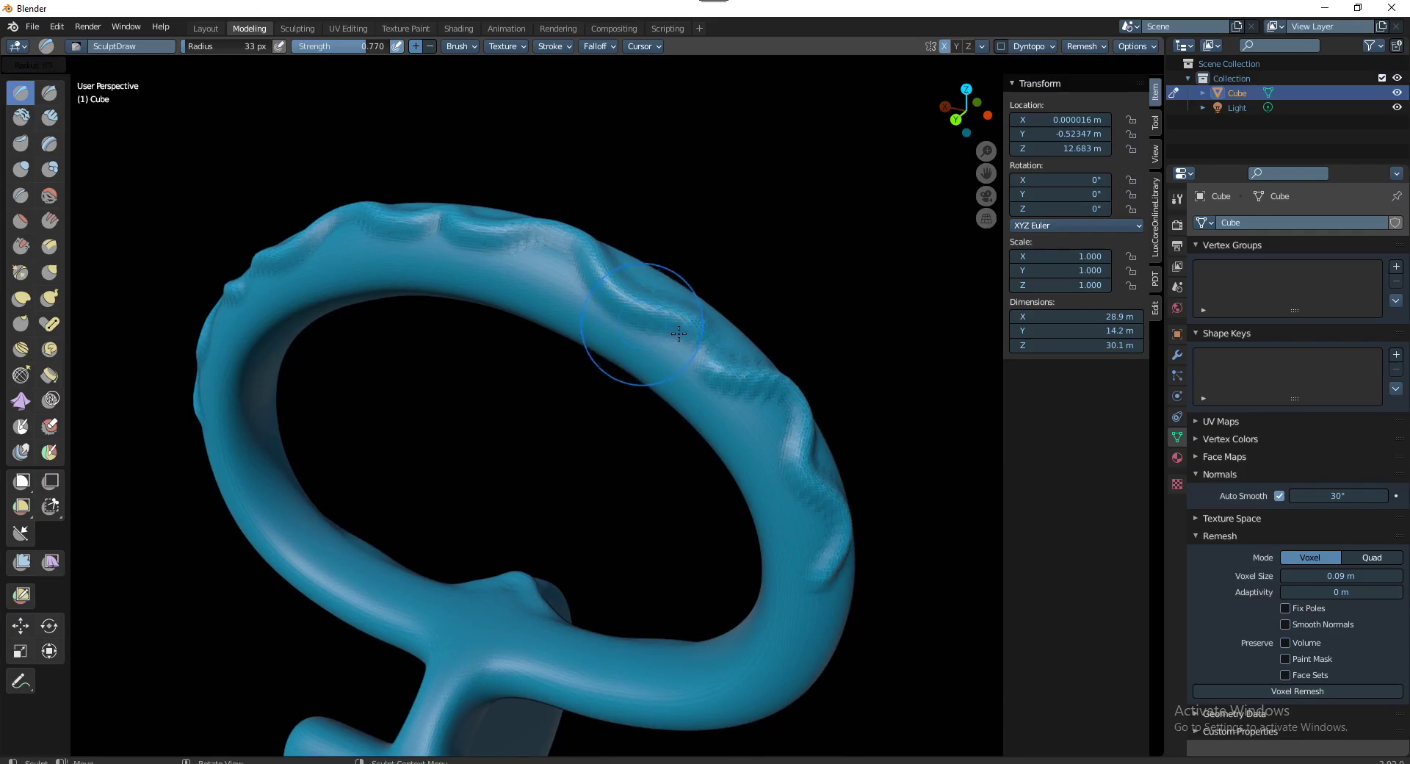
mouse_move(663, 316)
mouse_down()
mouse_move(570, 250)
mouse_move(465, 229)
mouse_up()
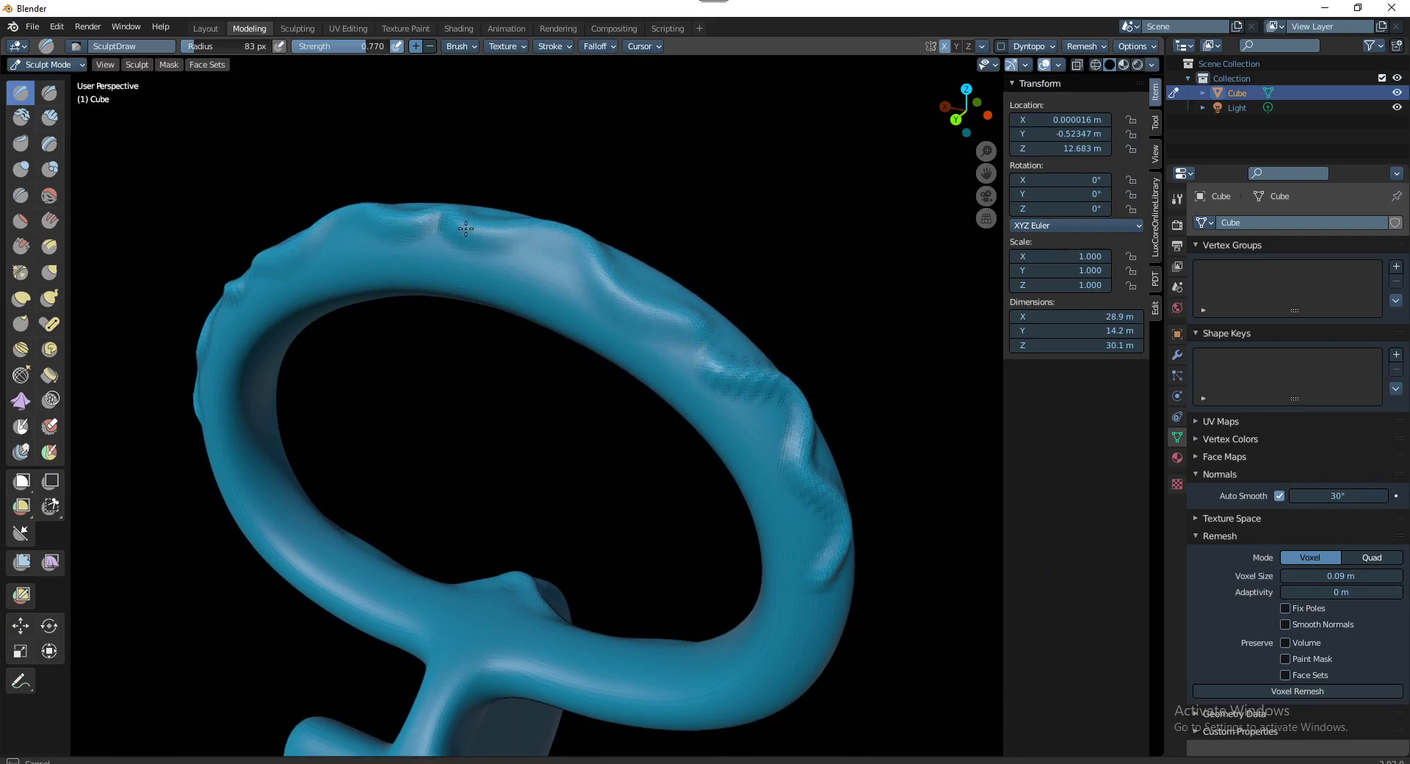
drag(704, 359, 720, 472)
middle_drag(720, 472, 737, 504)
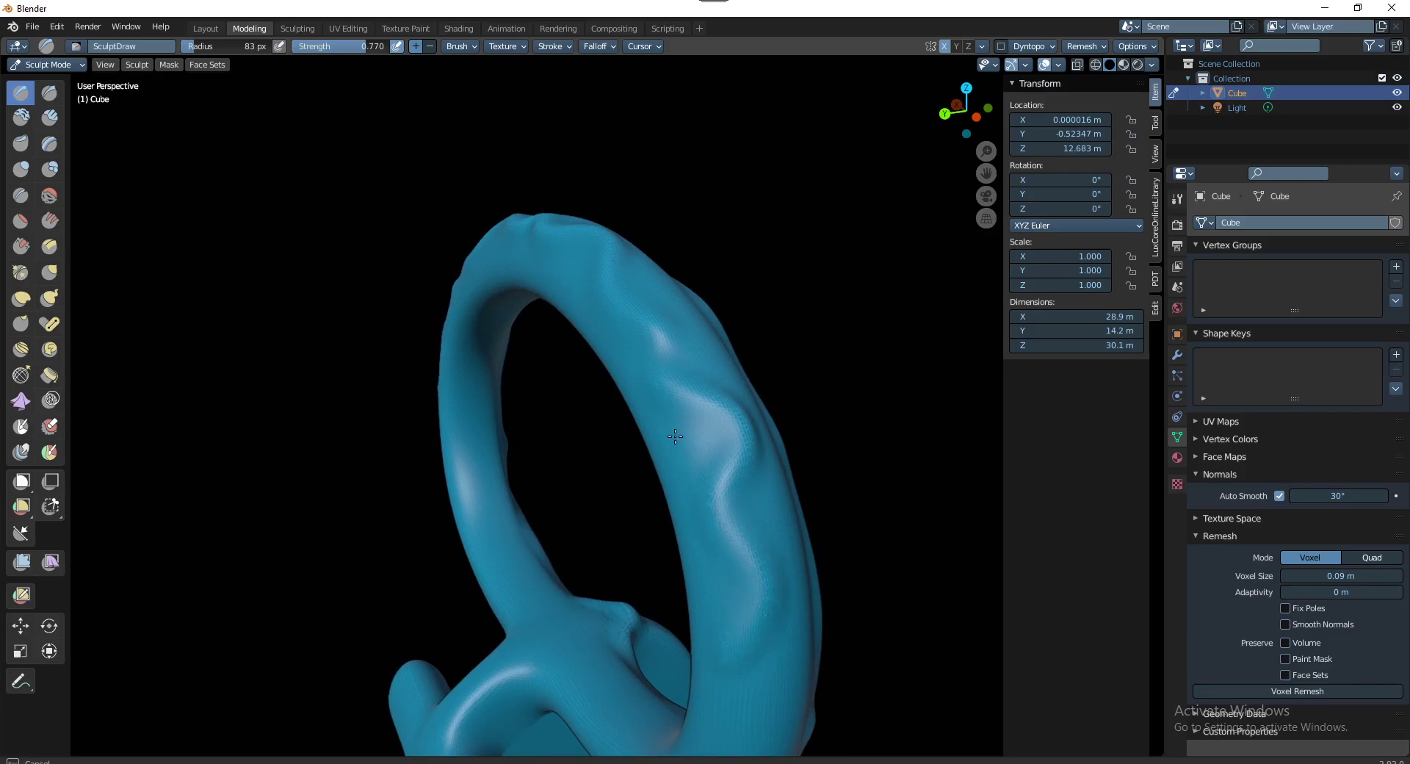
middle_drag(675, 437, 605, 424)
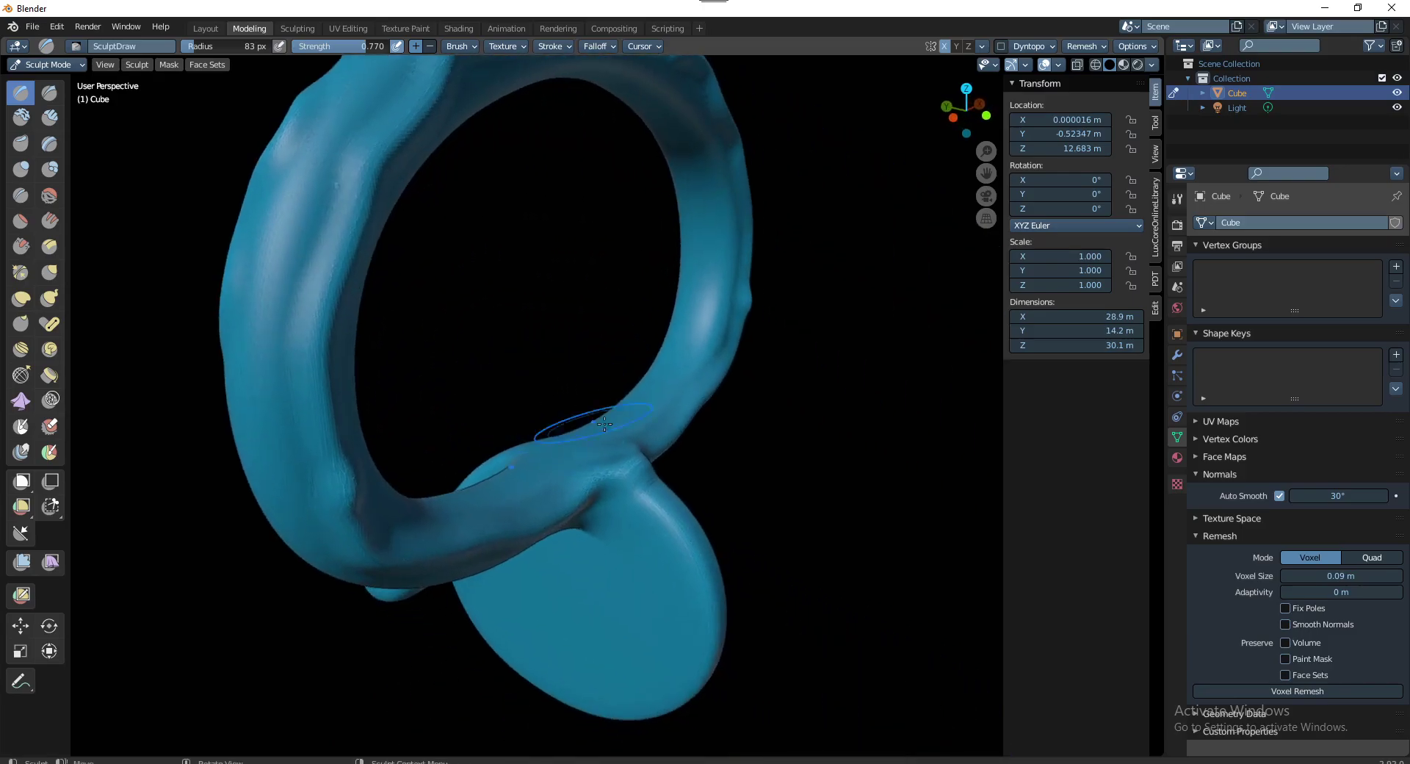
Hide the sidebar and inspect the new bumps from several angles around the ring
key(n)
mouse_move(718, 488)
middle_down()
mouse_move(597, 369)
mouse_move(472, 441)
middle_up()
scroll(597, 369, up, 2)
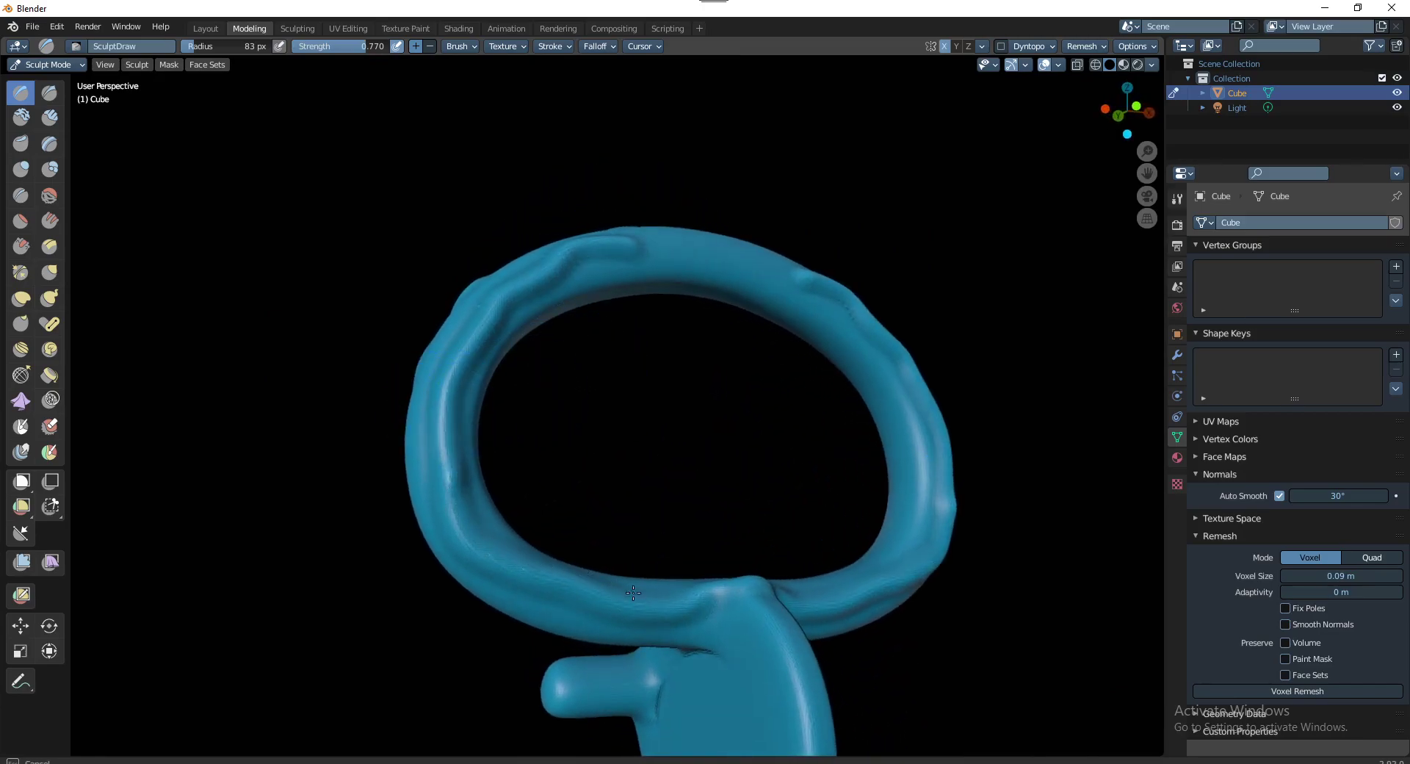
mouse_move(760, 598)
middle_down()
mouse_move(609, 550)
mouse_move(572, 496)
middle_up()
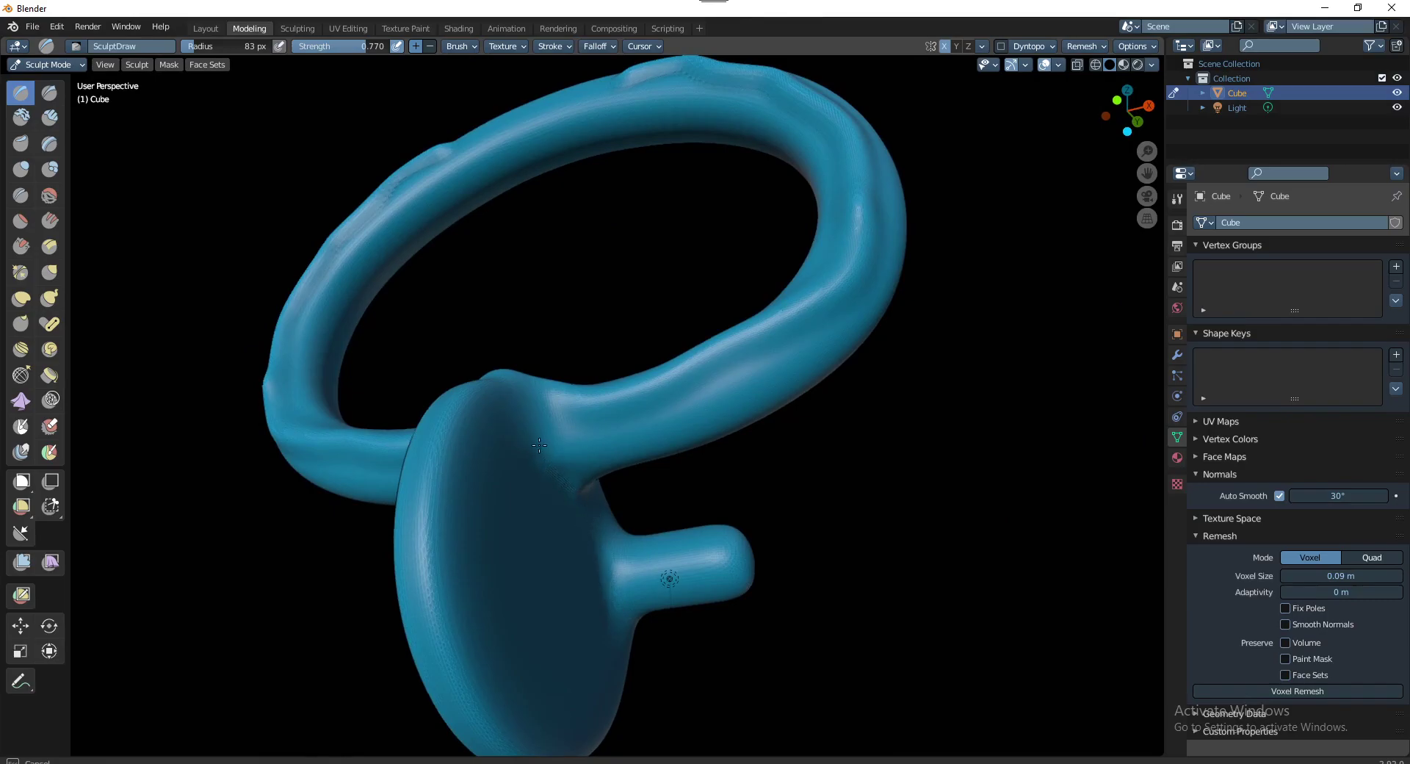
middle_drag(539, 445, 572, 486)
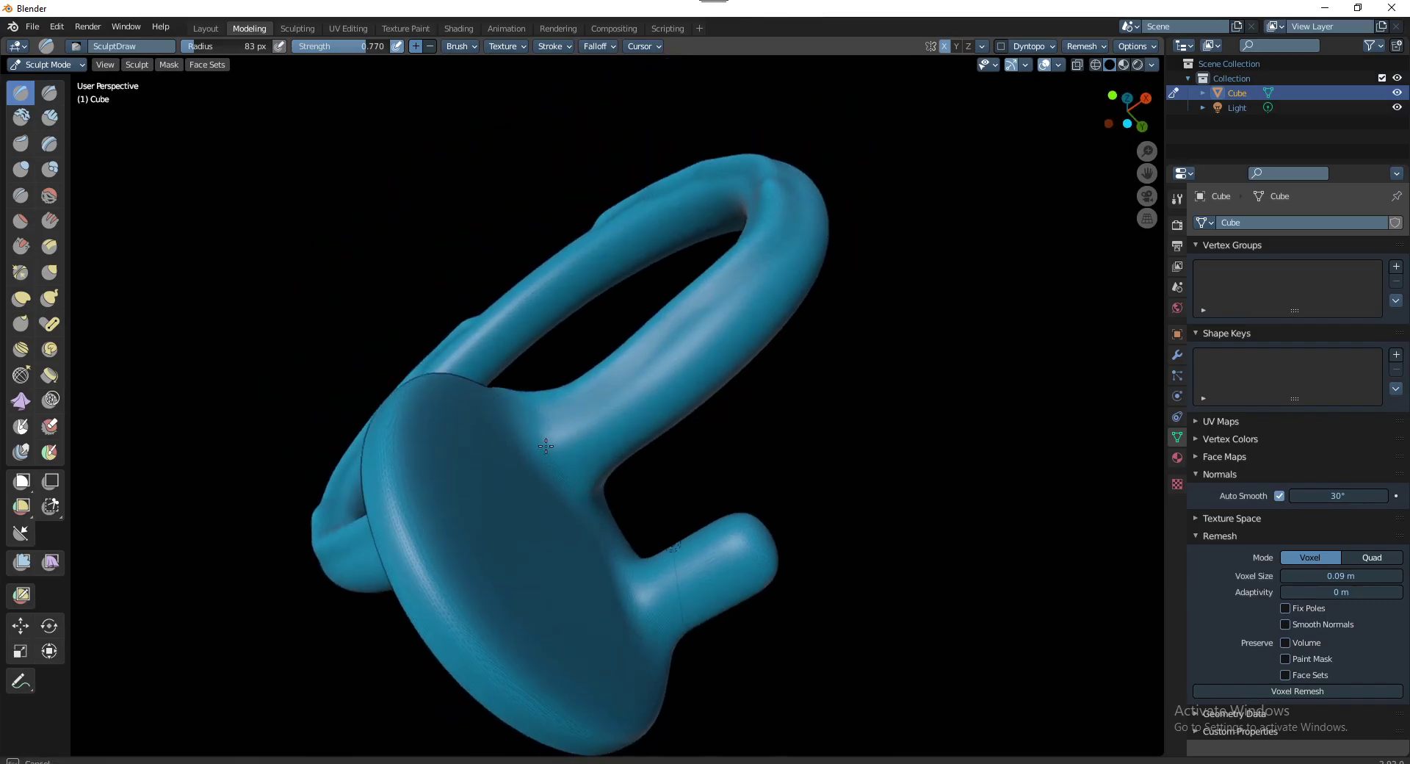
middle_drag(765, 541, 600, 558)
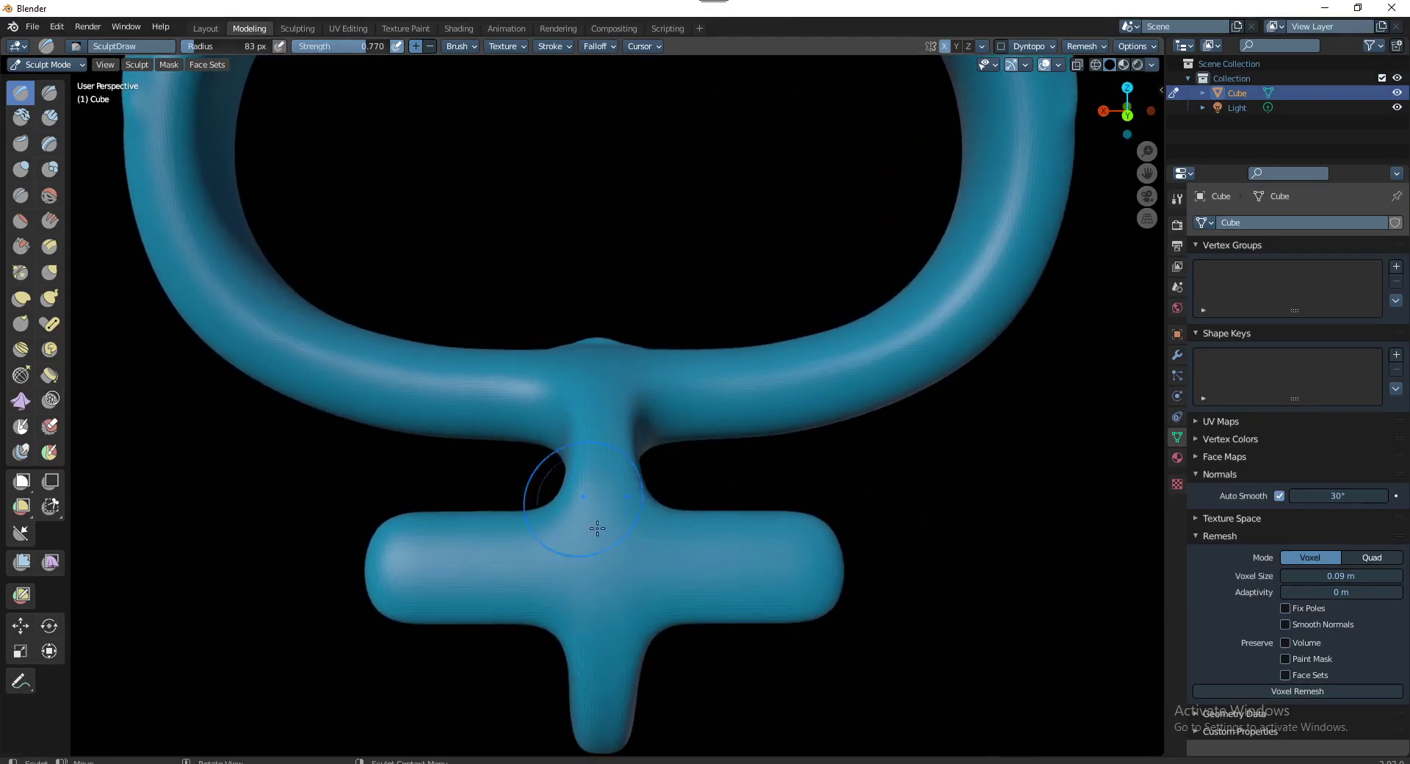
scroll(591, 499, down, 5)
middle_drag(583, 440, 598, 472)
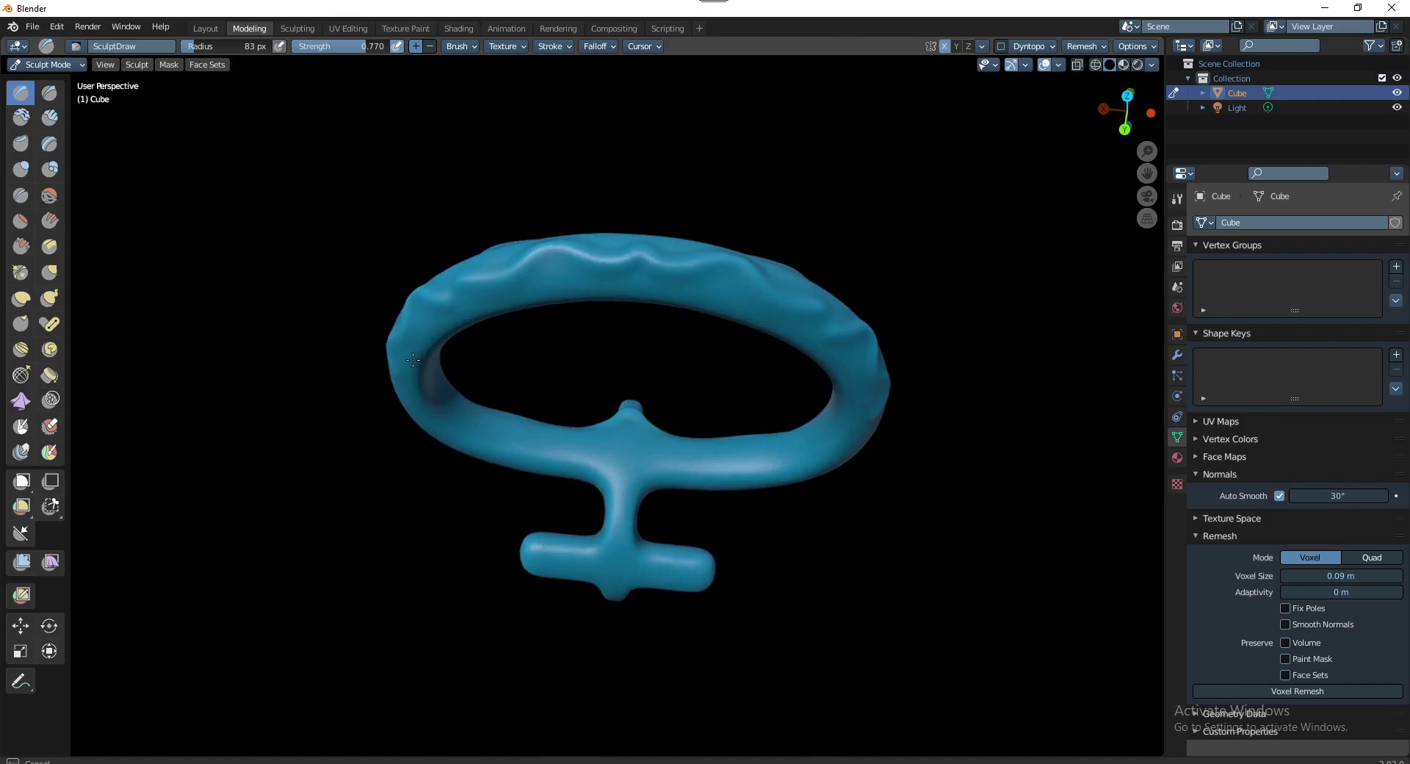
middle_drag(413, 359, 473, 346)
mouse_move(455, 259)
middle_down()
mouse_move(478, 424)
mouse_move(686, 456)
mouse_move(687, 378)
mouse_move(771, 455)
middle_up()
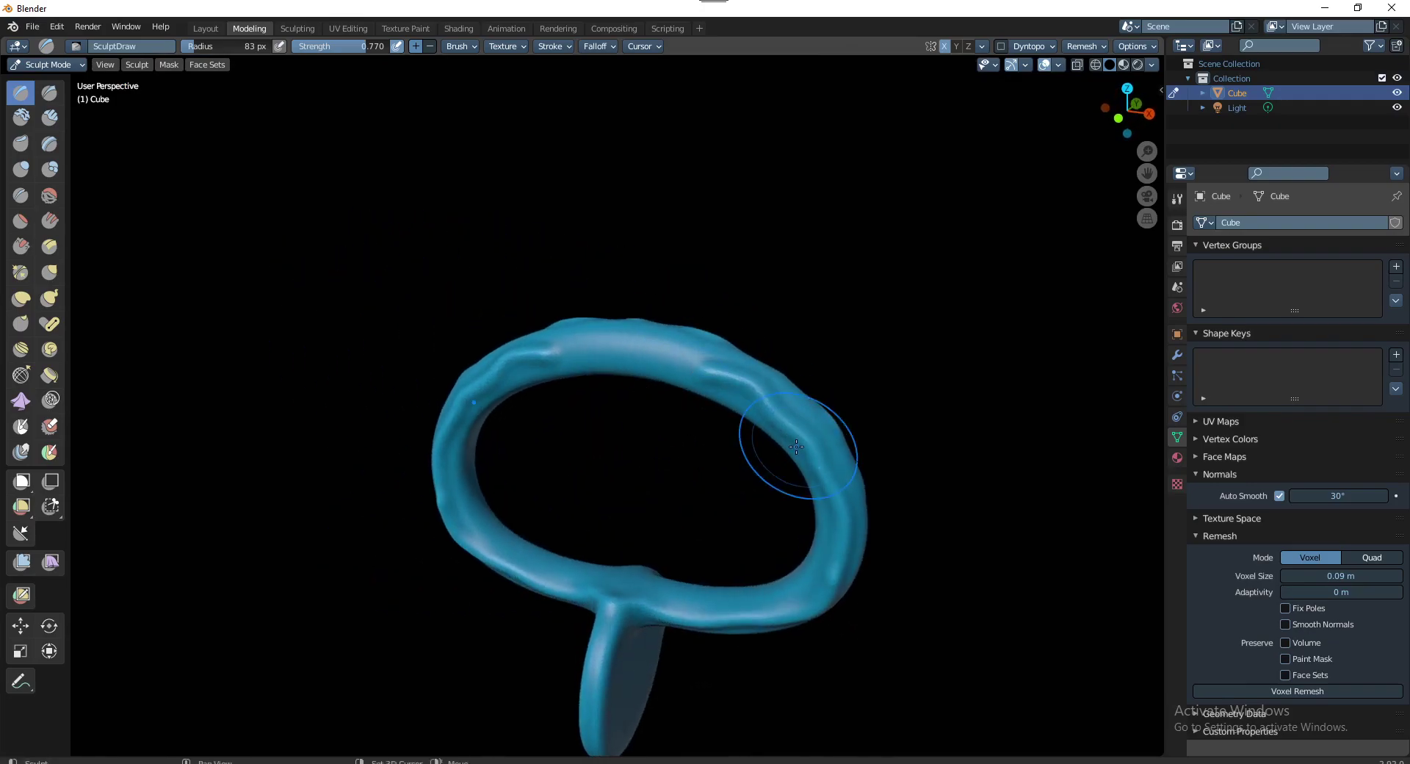
Switch to Quad View and frame the ring in the perspective and orthographic views
key(ctrl+alt+q)
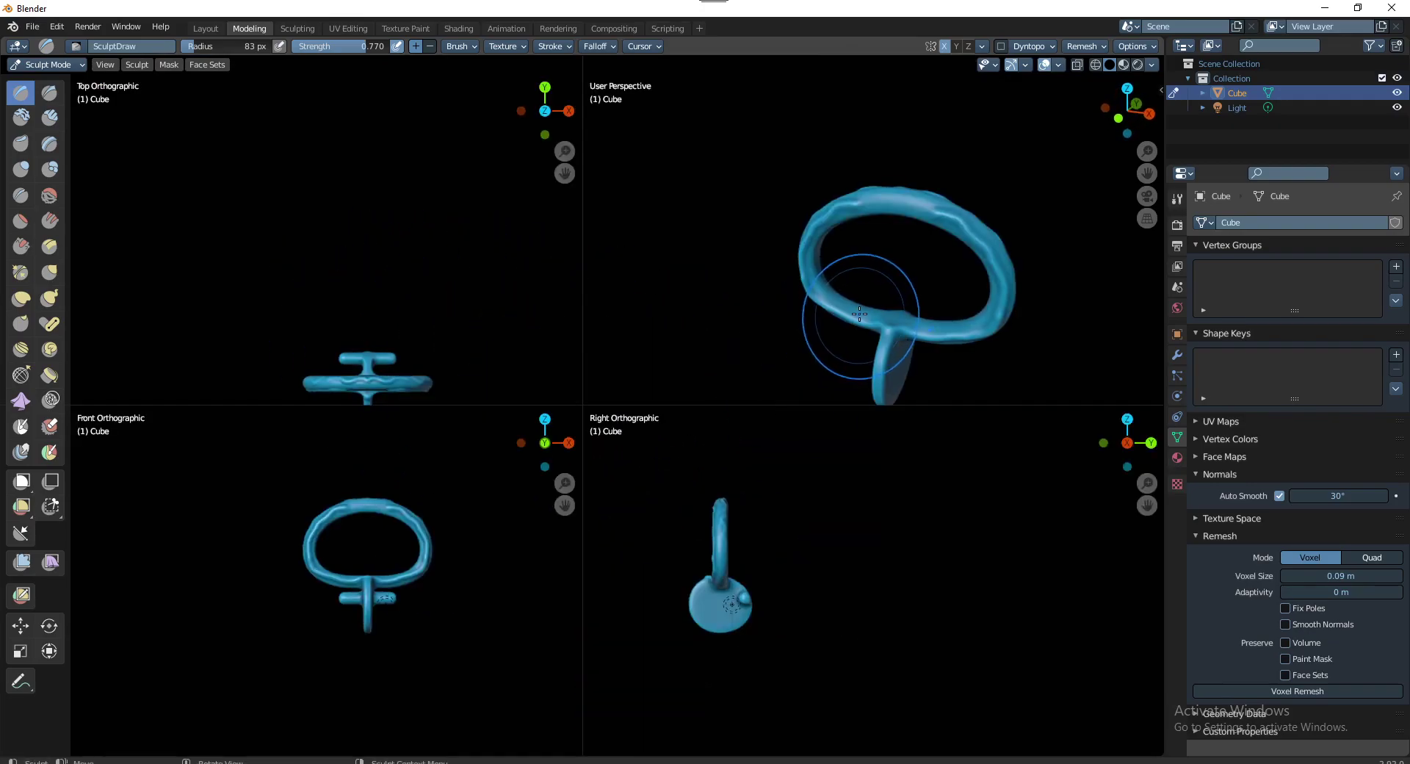
key(KP_Decimal)
key(KP_Decimal)
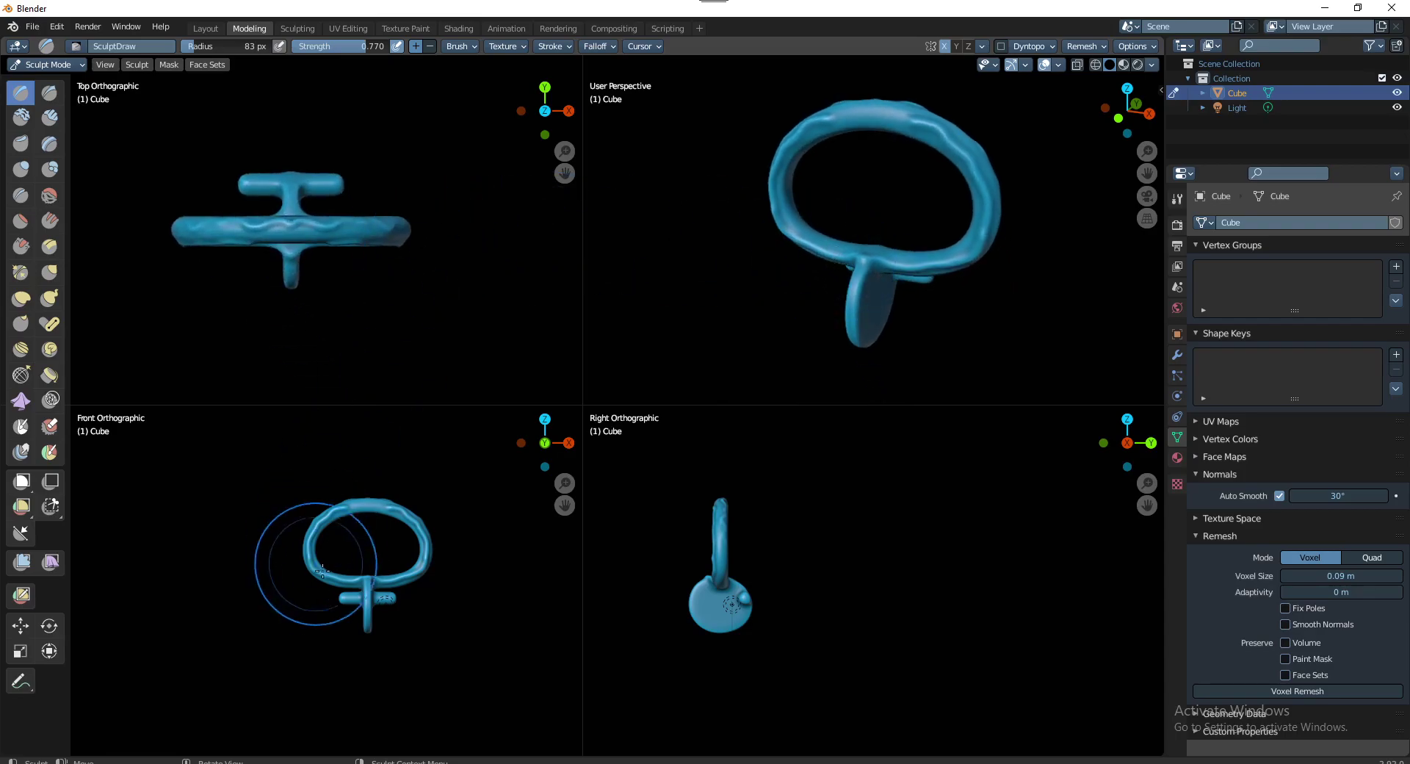
key(KP_Decimal)
key(KP_Decimal)
key(alt+Tab)
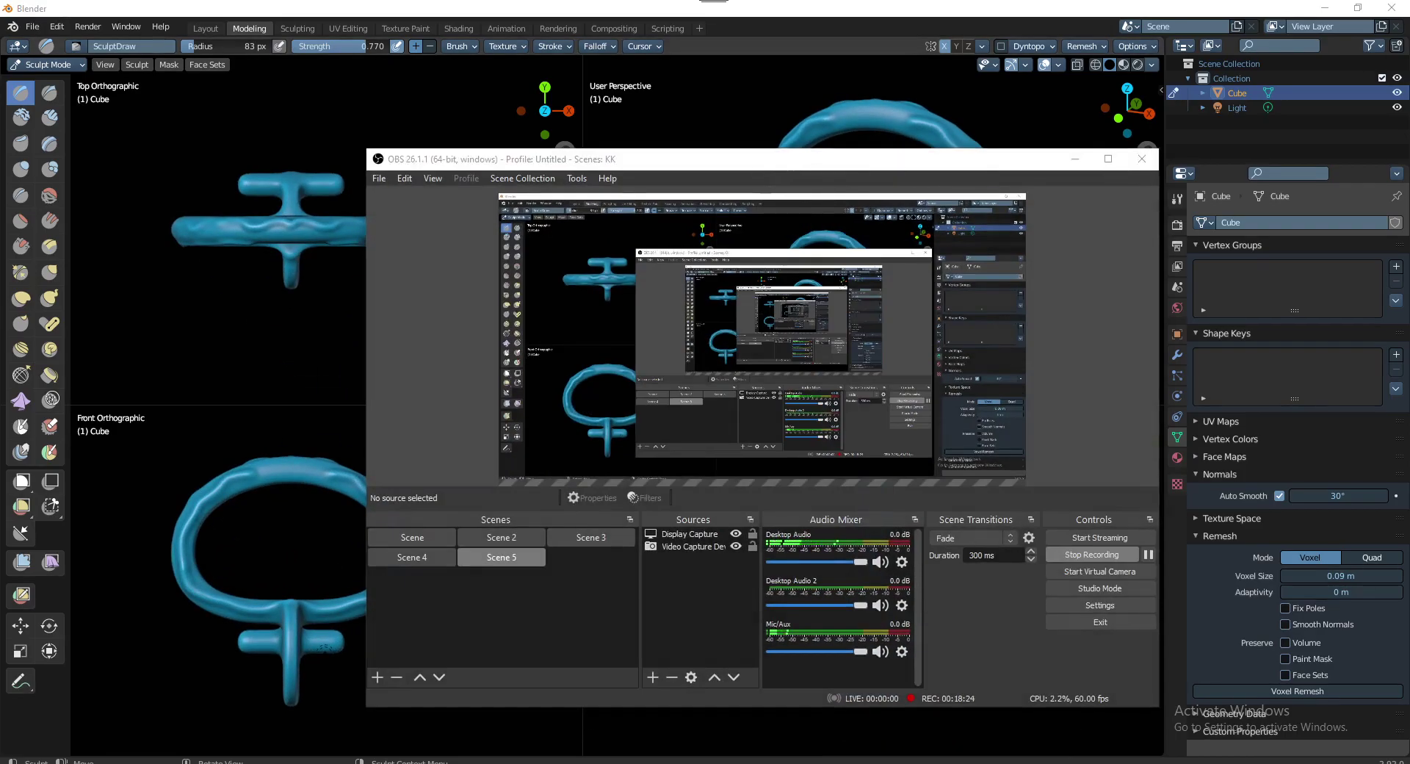
key(alt+Tab)
mouse_move(911, 293)
middle_down()
mouse_move(948, 276)
mouse_move(922, 221)
middle_up()
scroll(922, 221, up, 3)
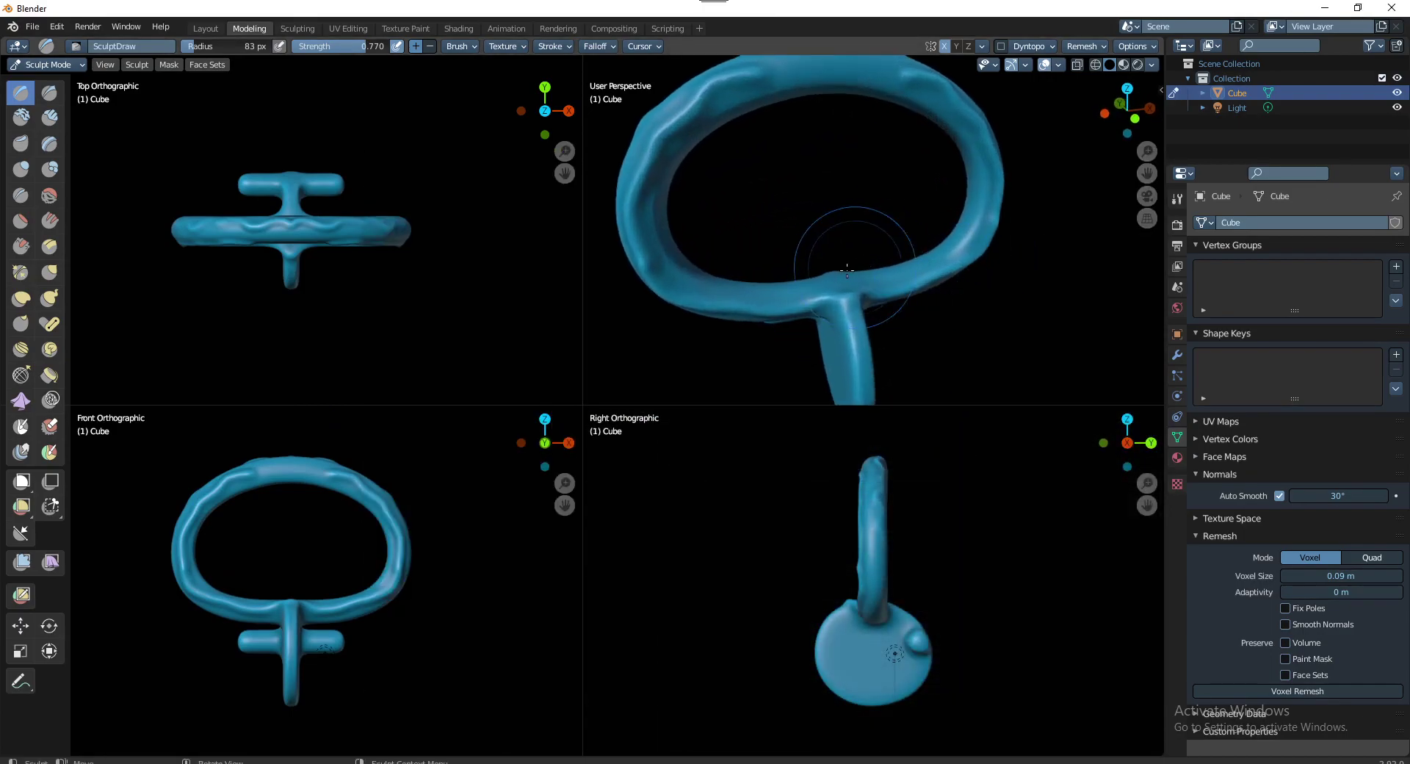
scroll(844, 251, up, 3)
scroll(913, 289, down, 8)
scroll(872, 214, up, 2)
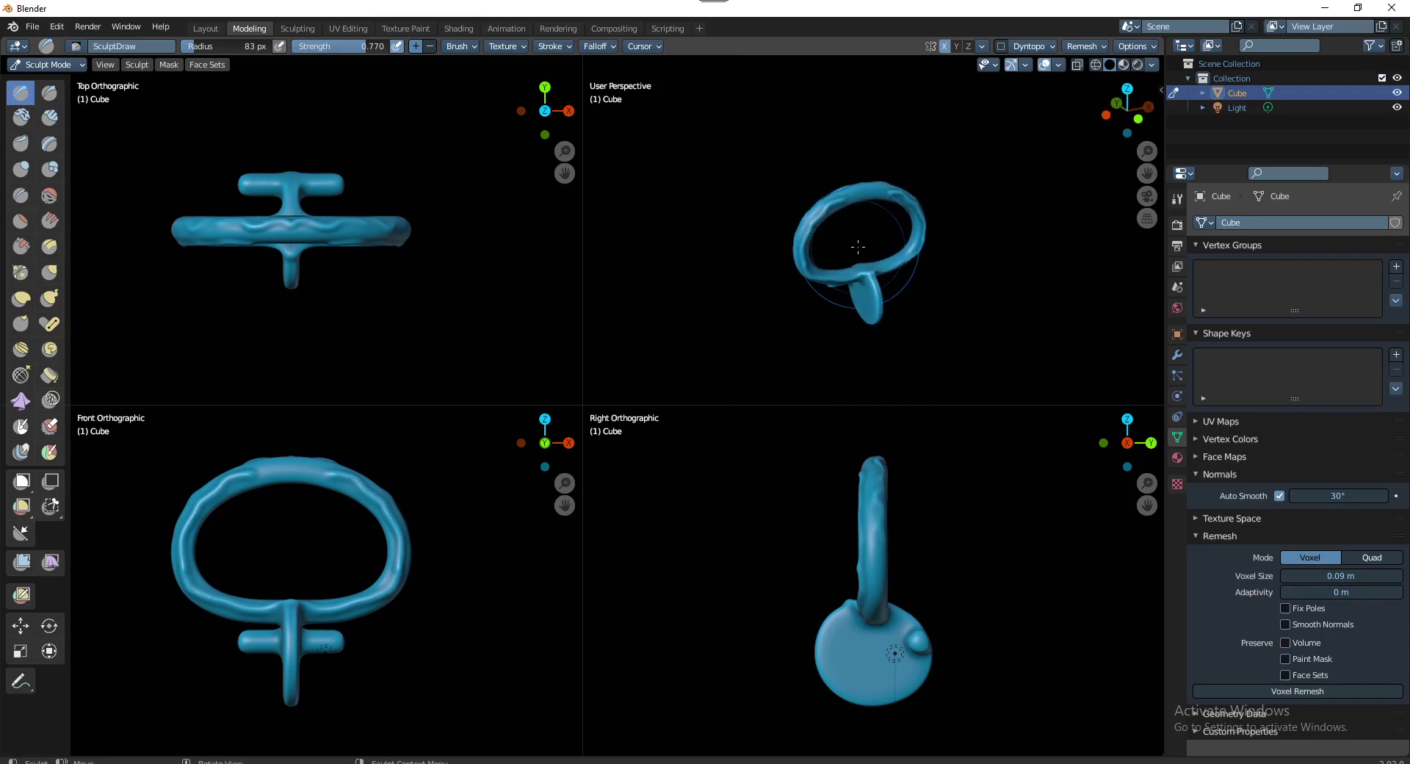
Return to a single enlarged perspective view and bring up the mode pie
key(ctrl+space)
mouse_move(835, 284)
middle_down()
mouse_move(709, 277)
mouse_move(664, 344)
mouse_move(680, 345)
mouse_move(654, 334)
middle_up()
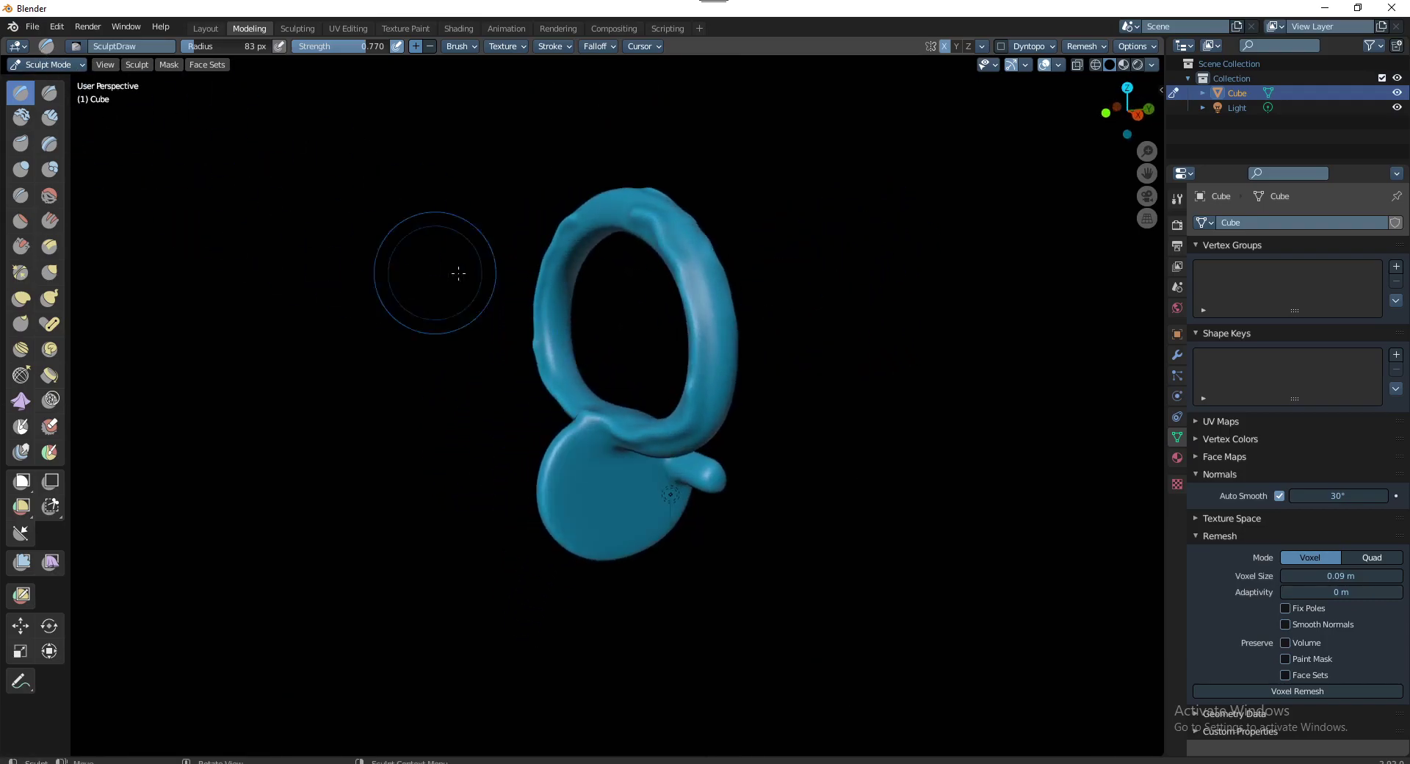
key(ctrl+Tab)
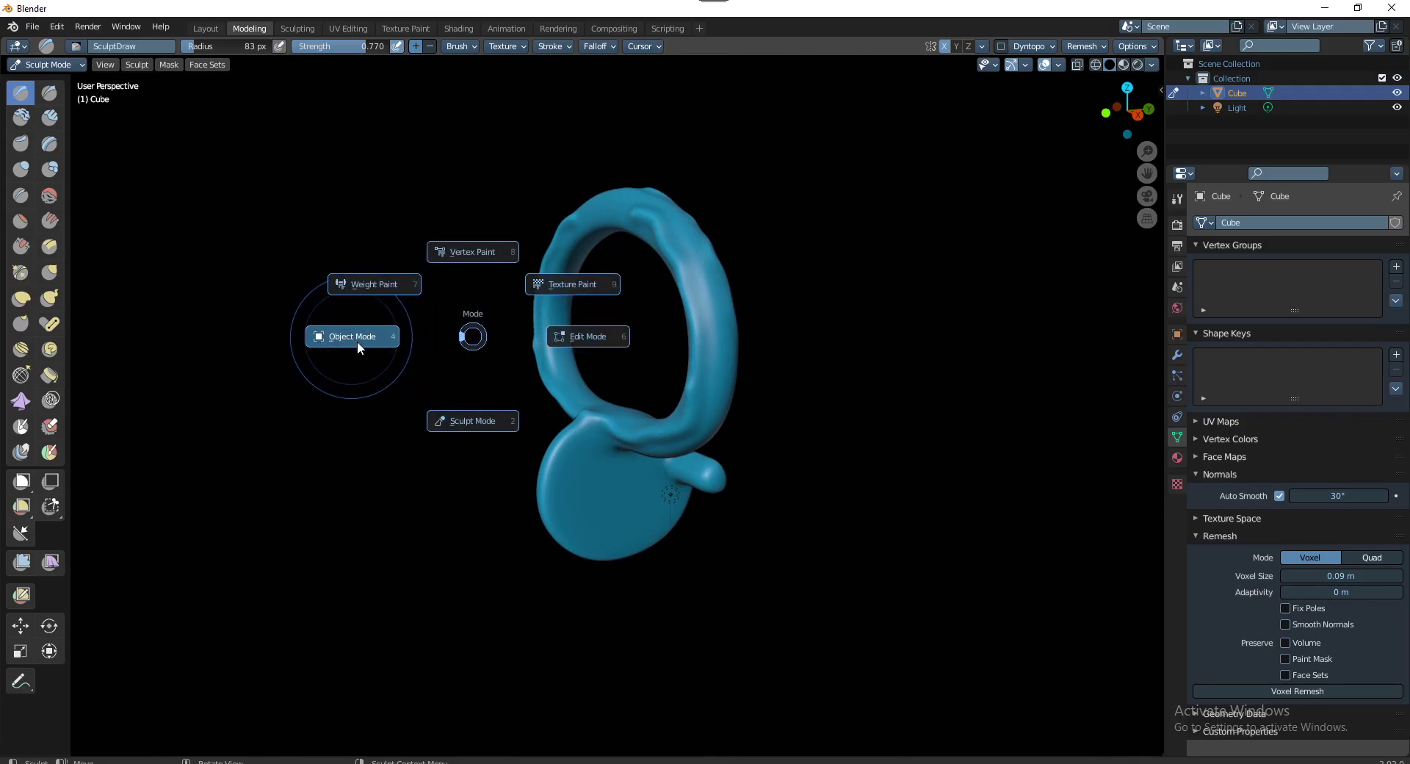
Return to Object Mode and set the sculpt's origin to its geometry at the ring's centre
click(356, 340)
middle_drag(490, 377, 614, 220)
right_click(614, 220)
mouse_move(570, 220)
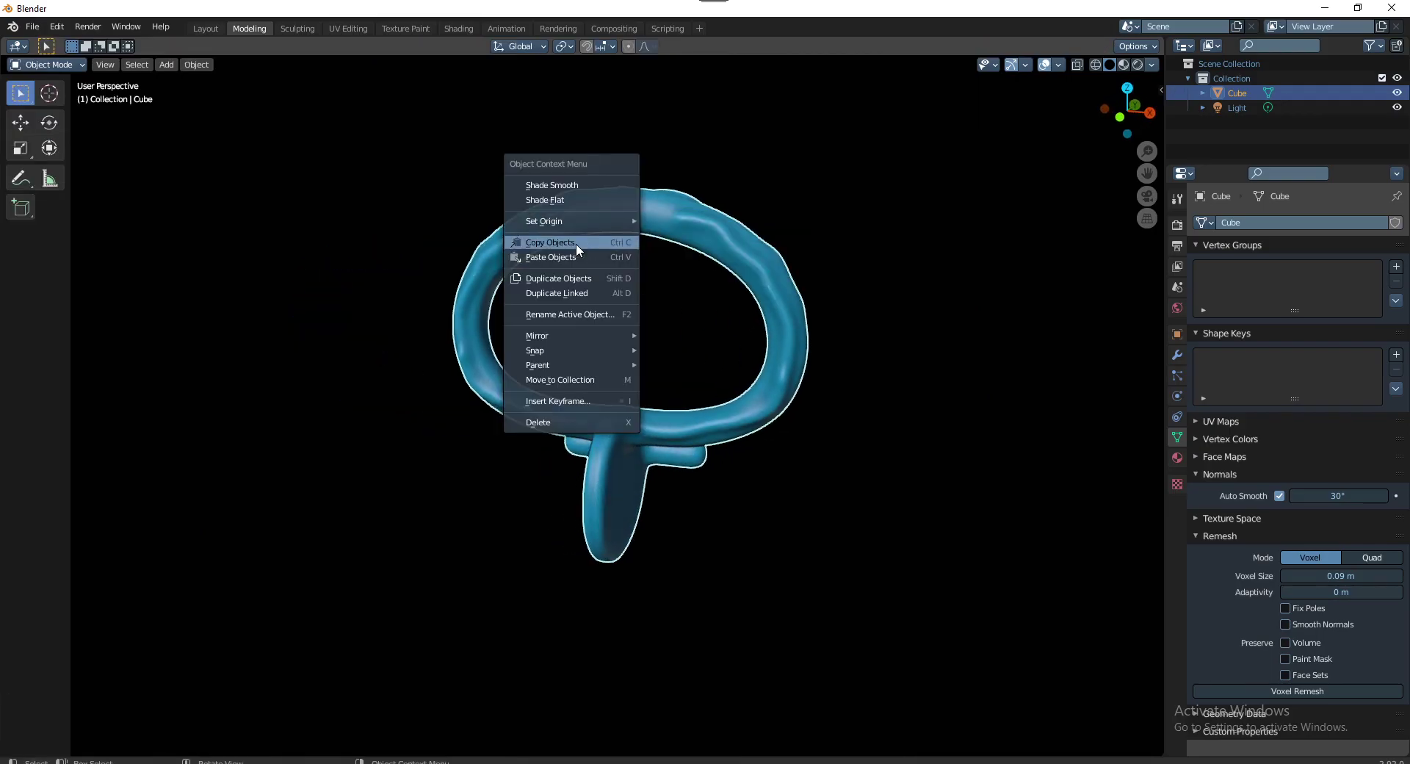
click(698, 236)
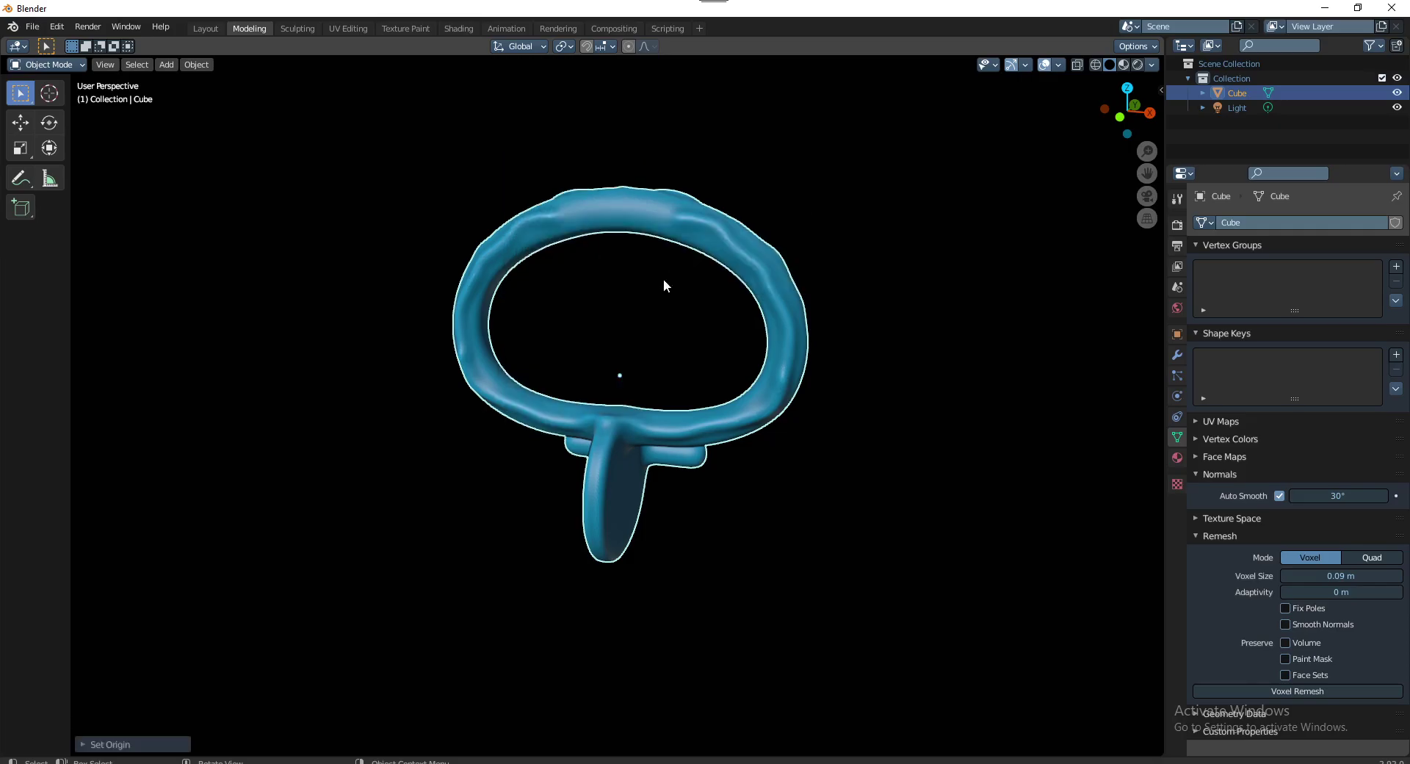
click(626, 337)
middle_drag(626, 337, 683, 319)
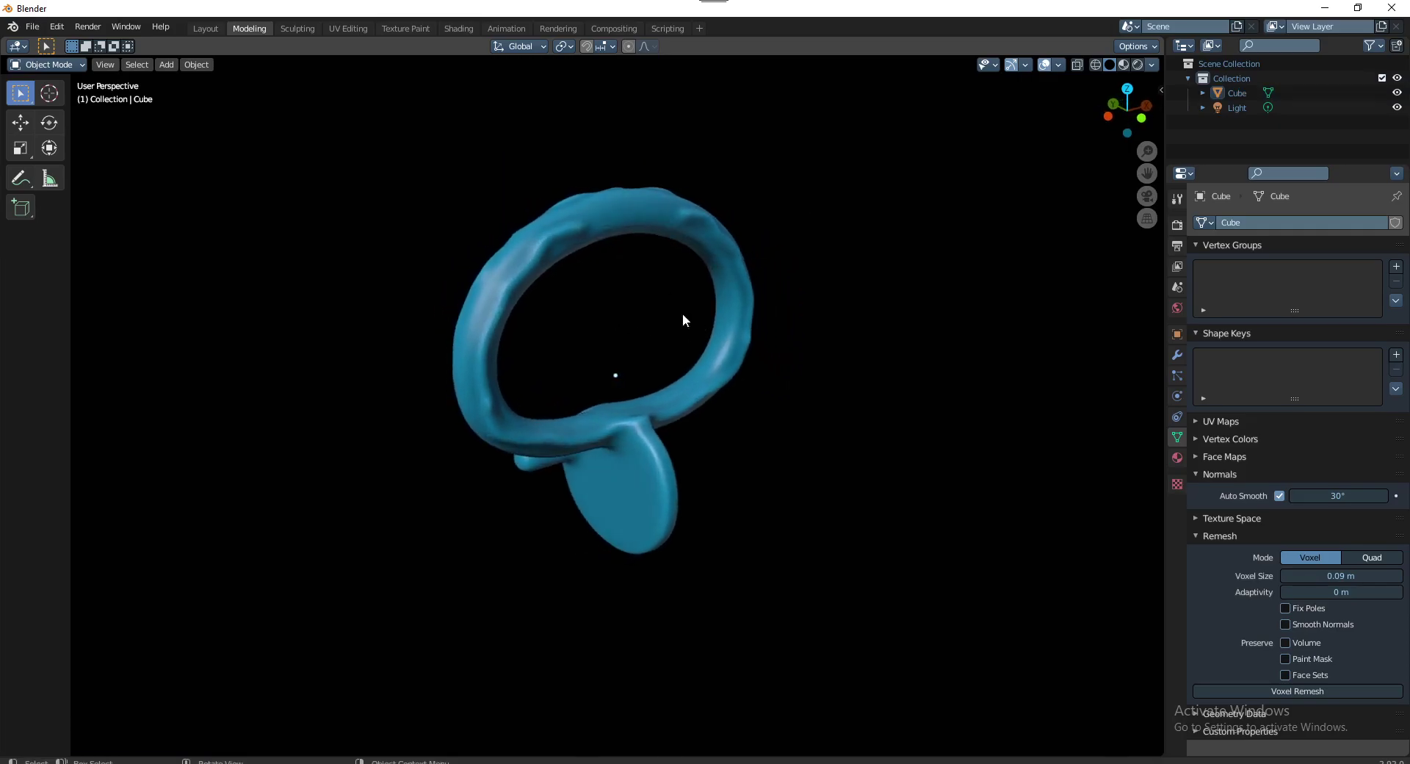
click(170, 64)
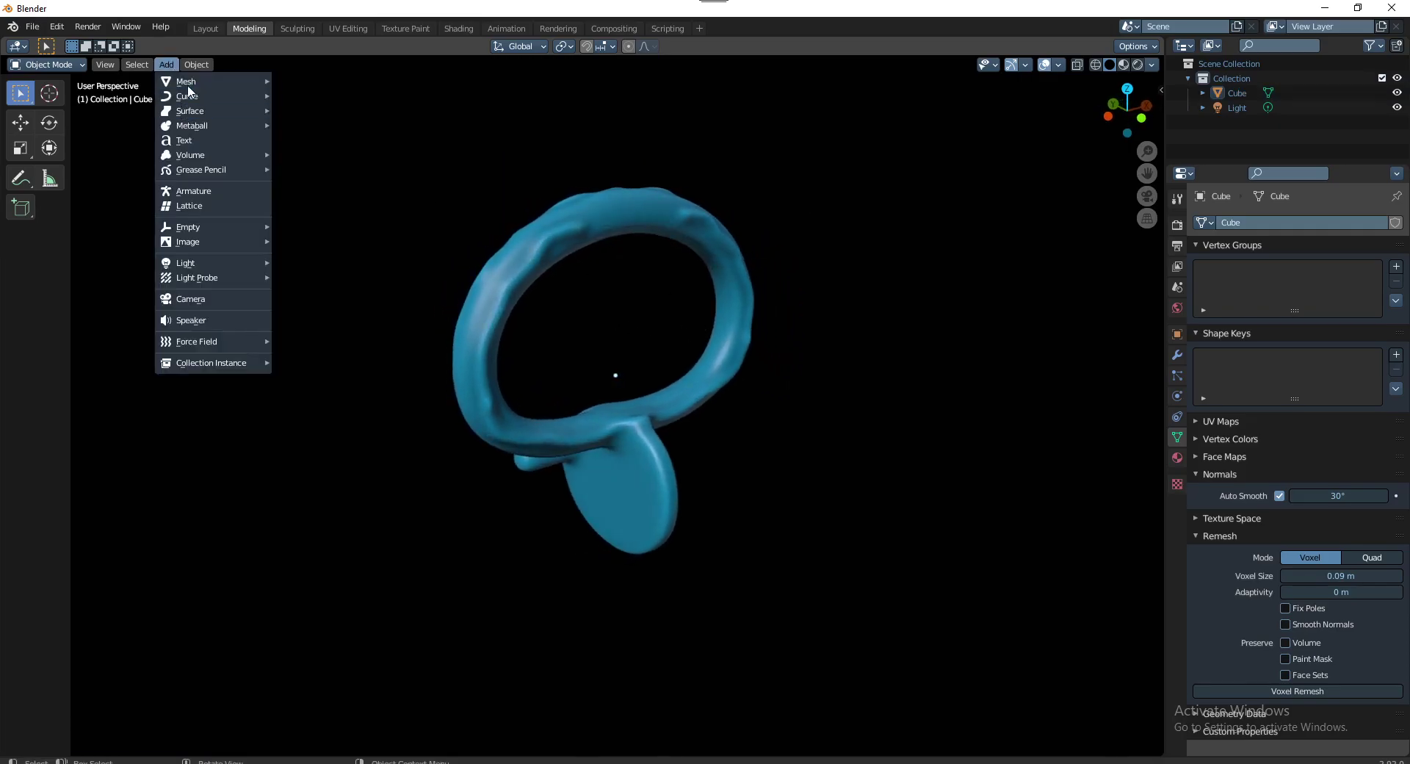
mouse_move(185, 82)
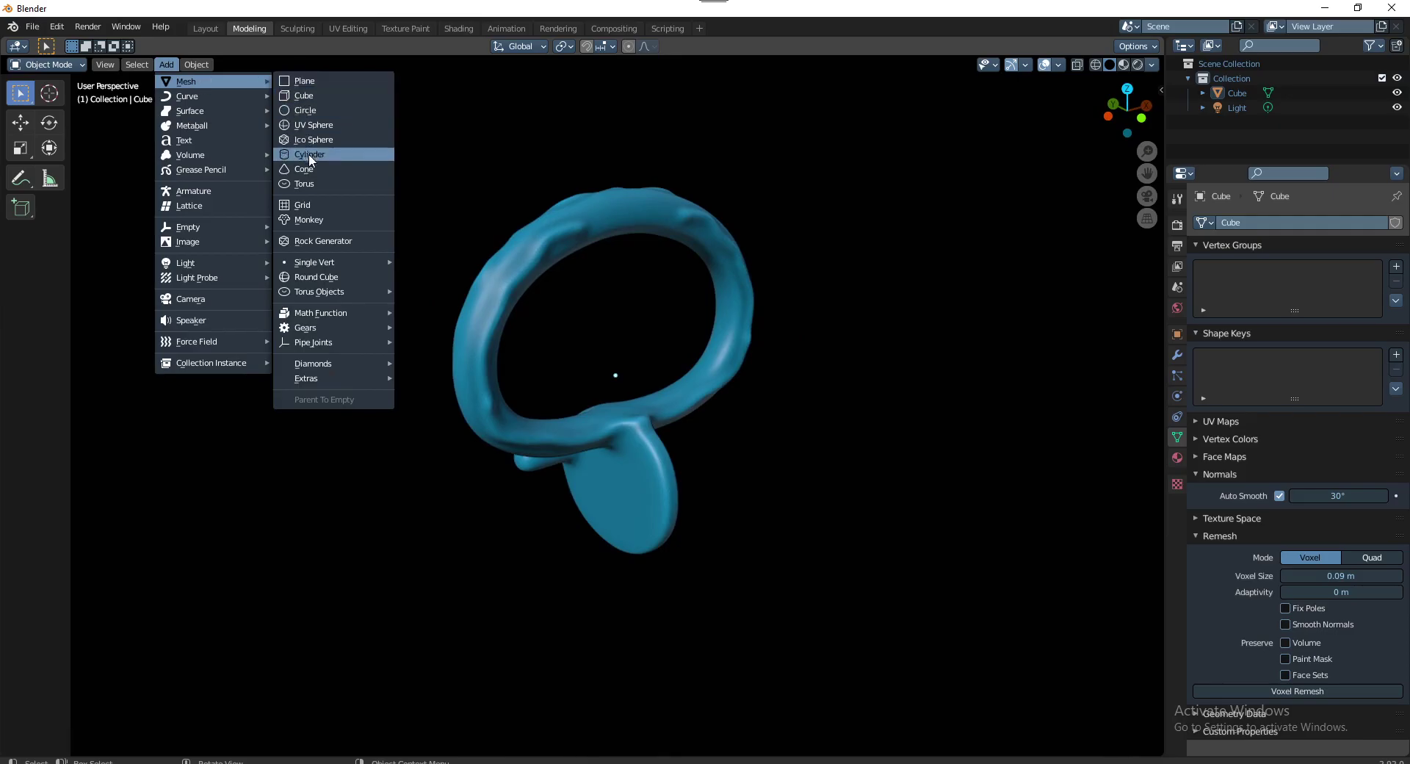
Add a cylinder, zoom in on it in front orthographic view, and expand its Add Cylinder panel
click(309, 152)
mouse_move(667, 452)
middle_down()
mouse_move(660, 491)
mouse_move(636, 470)
middle_up()
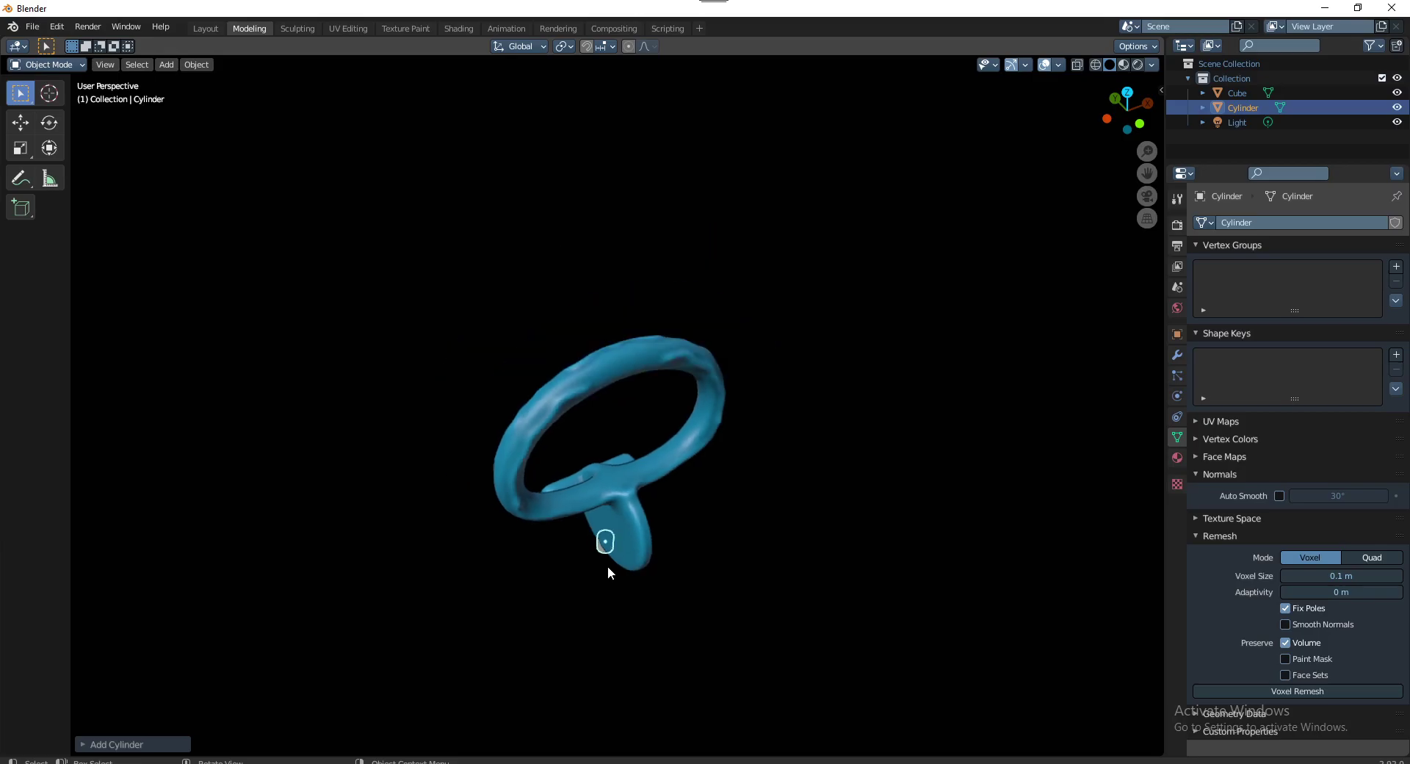
middle_drag(606, 574, 645, 669)
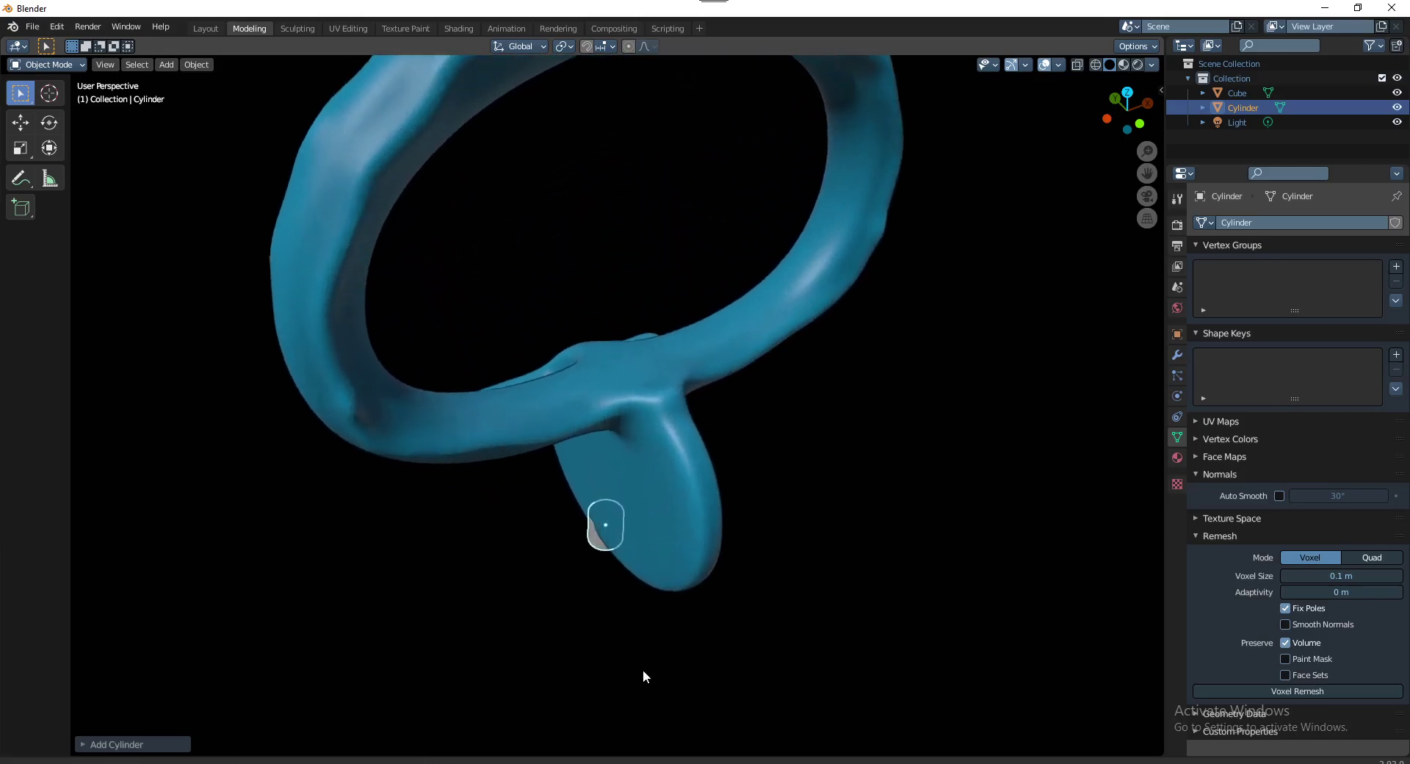
scroll(639, 629, up, 2)
scroll(639, 598, up, 2)
scroll(640, 574, up, 2)
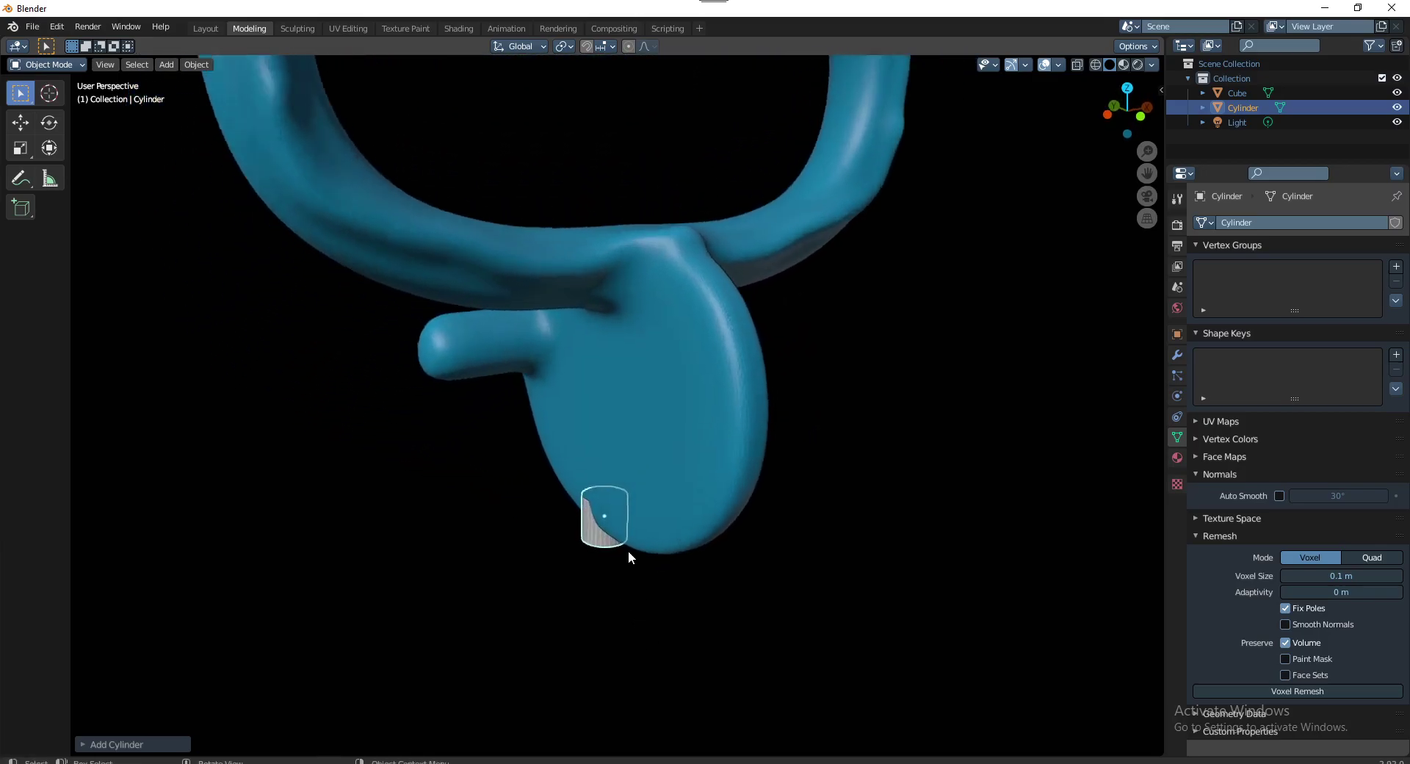
scroll(629, 557, up, 5)
middle_drag(624, 419, 624, 390)
scroll(650, 558, down, 4)
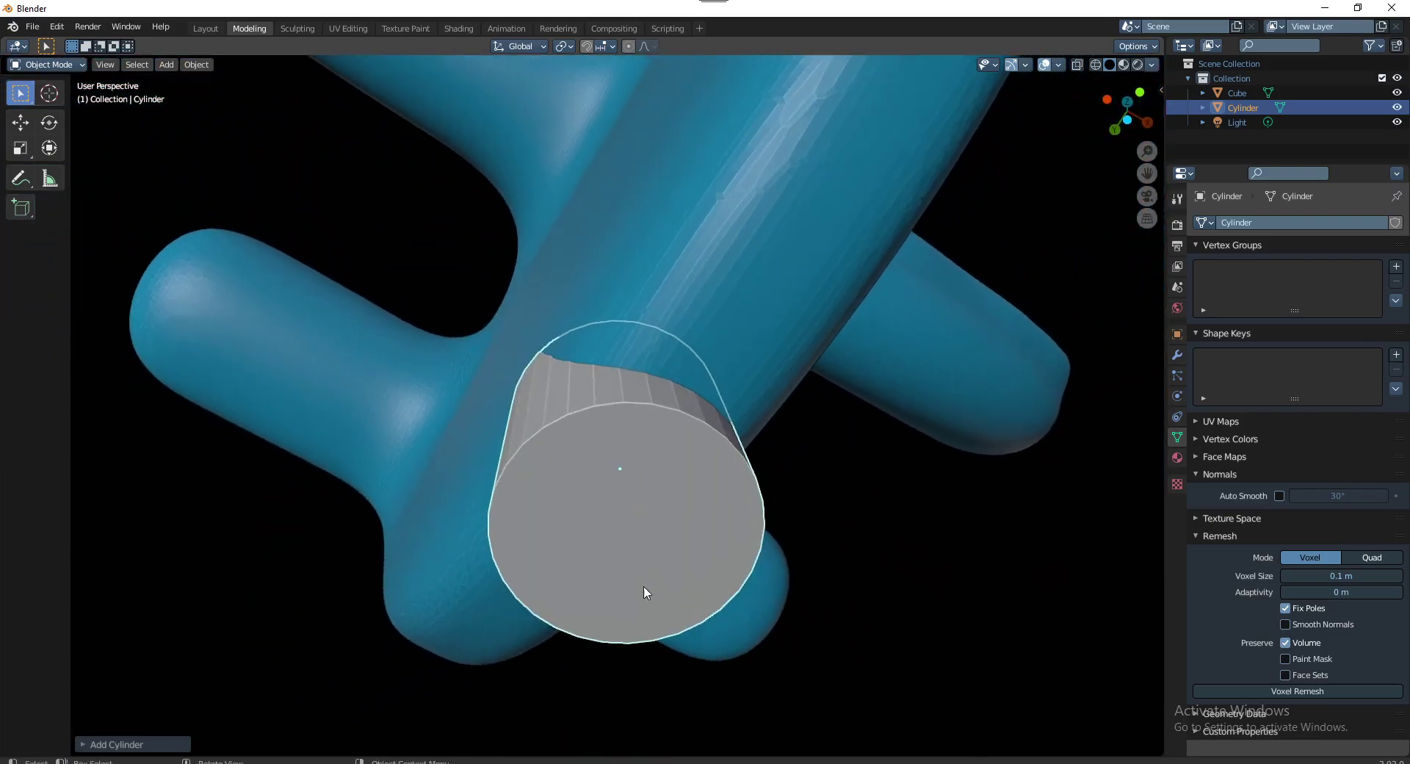
mouse_move(645, 592)
middle_down()
mouse_move(639, 403)
mouse_move(578, 560)
mouse_move(576, 450)
mouse_move(602, 505)
mouse_move(565, 479)
mouse_move(680, 474)
middle_up()
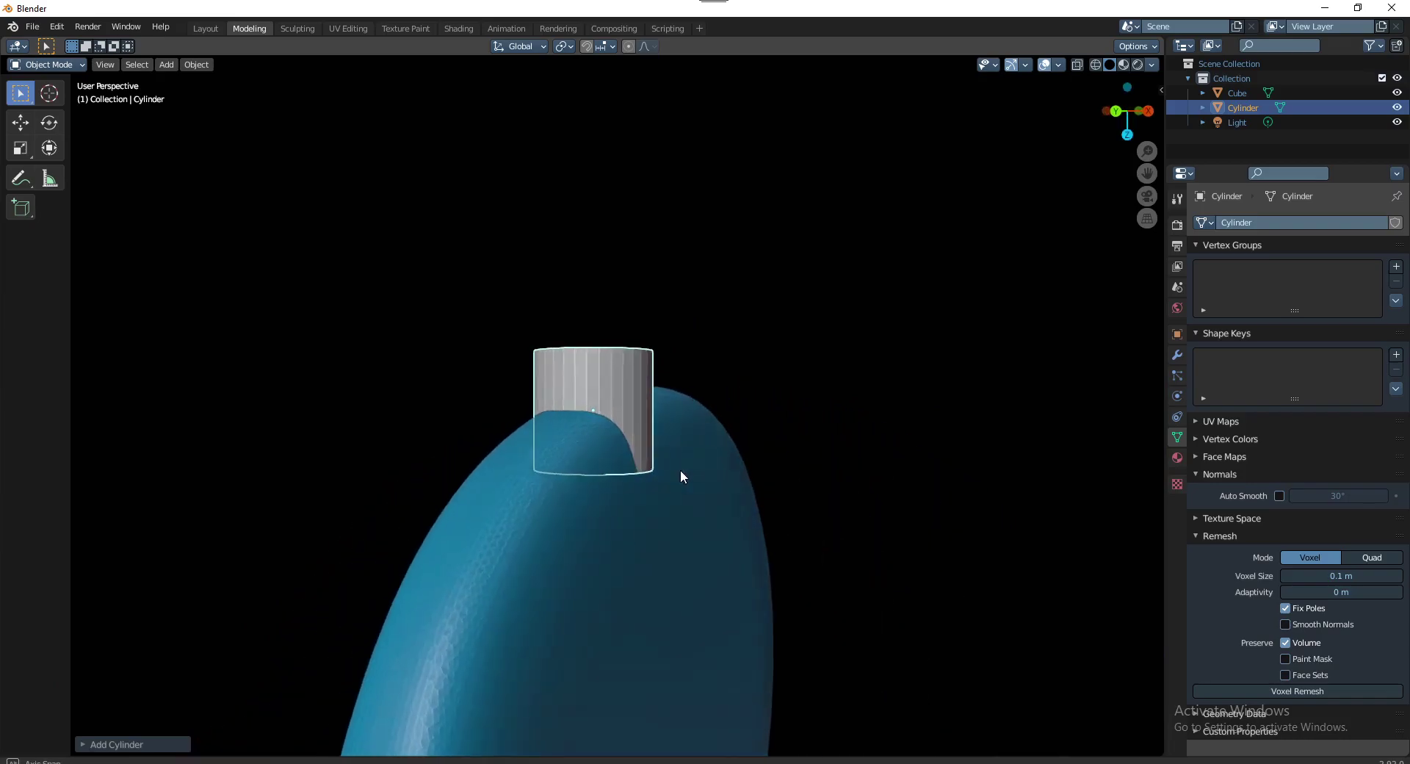
scroll(677, 474, up, 4)
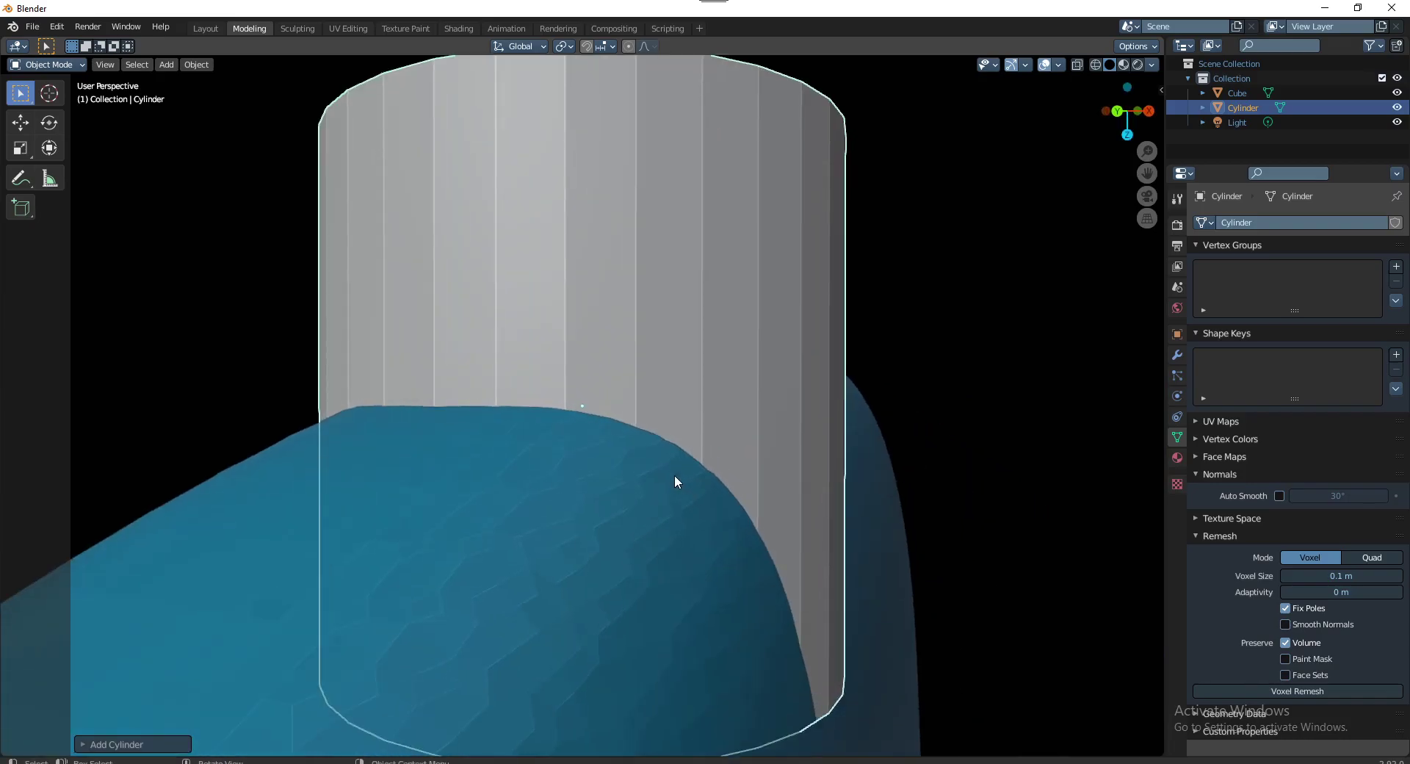
key(KP_1)
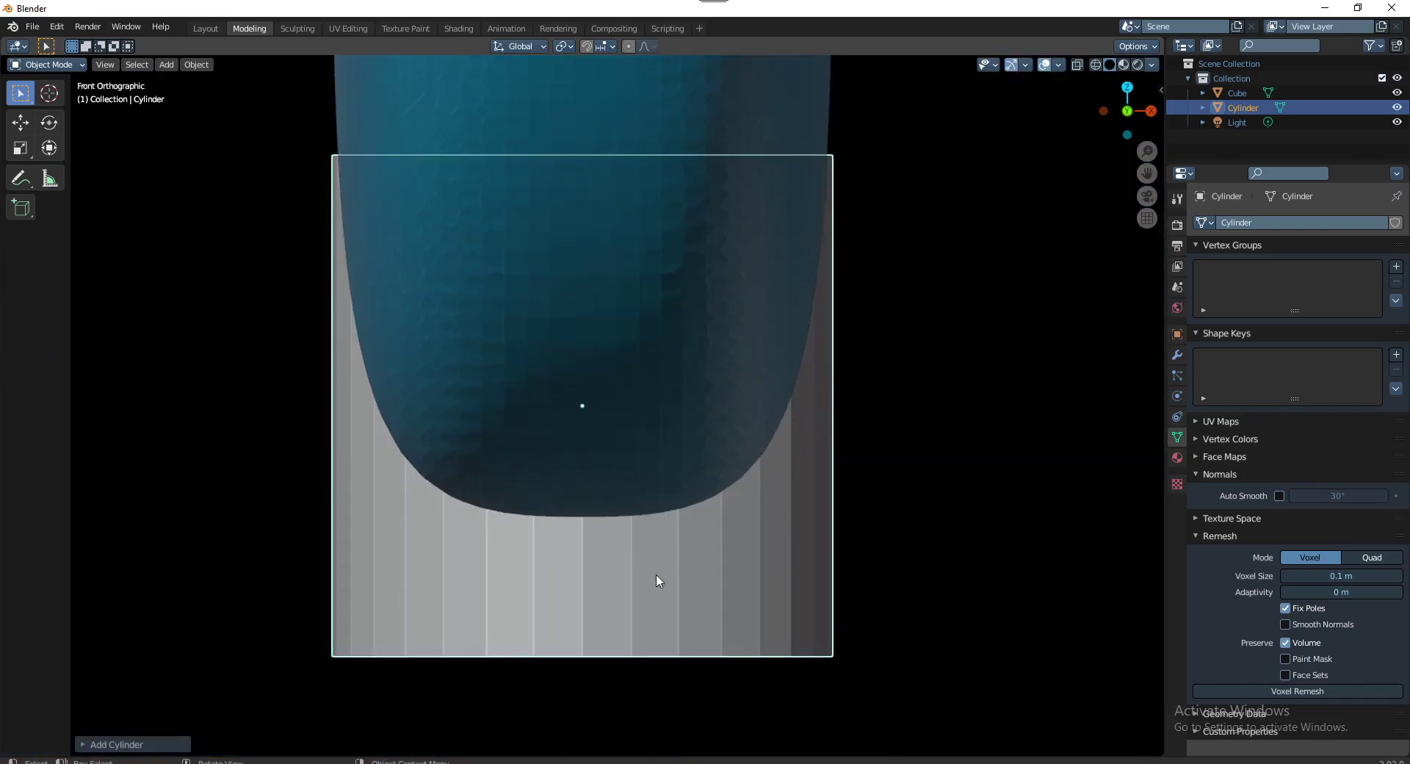
click(117, 744)
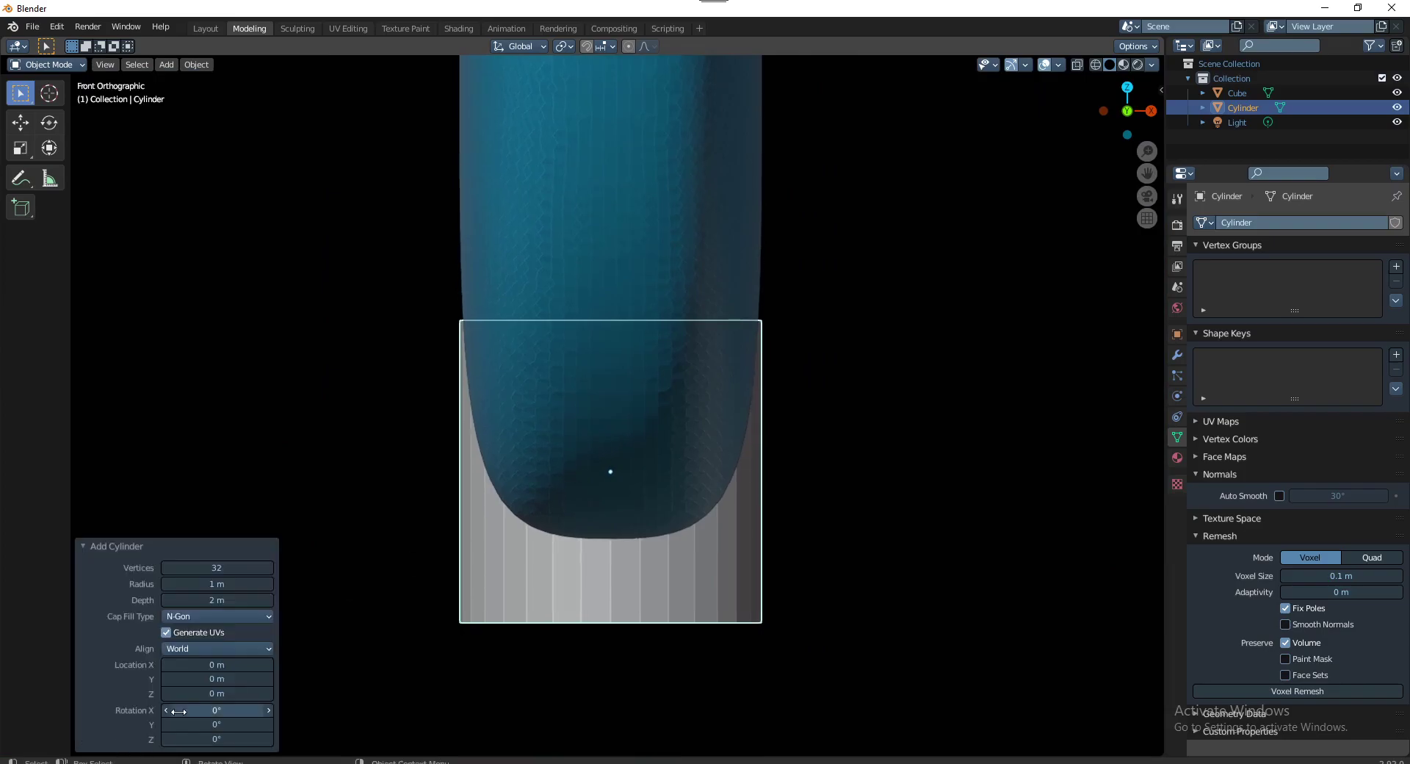
Give the cylinder 37 vertices, a 2.25 m radius and 3.86 m depth
click(268, 569)
click(269, 568)
click(269, 567)
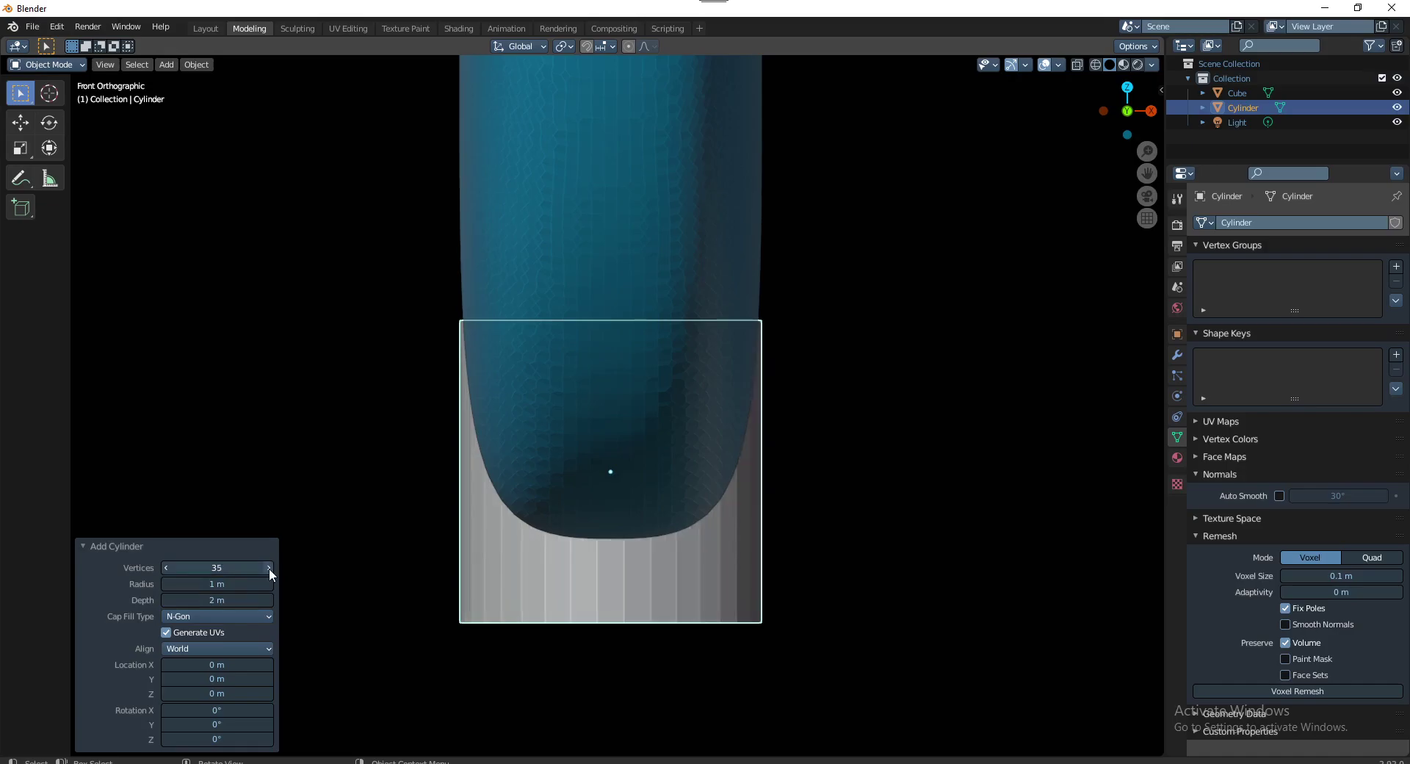
click(269, 566)
click(269, 567)
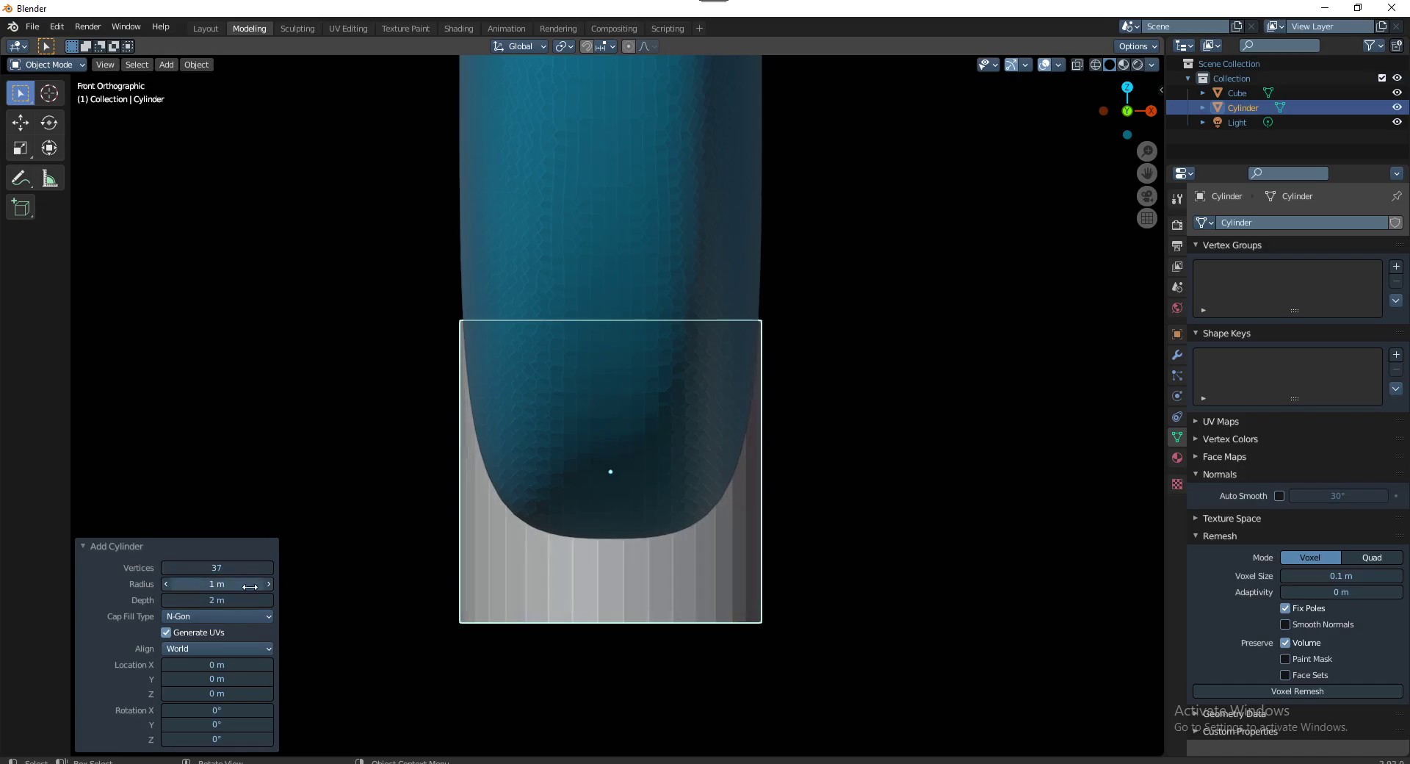
drag(251, 586, 277, 584)
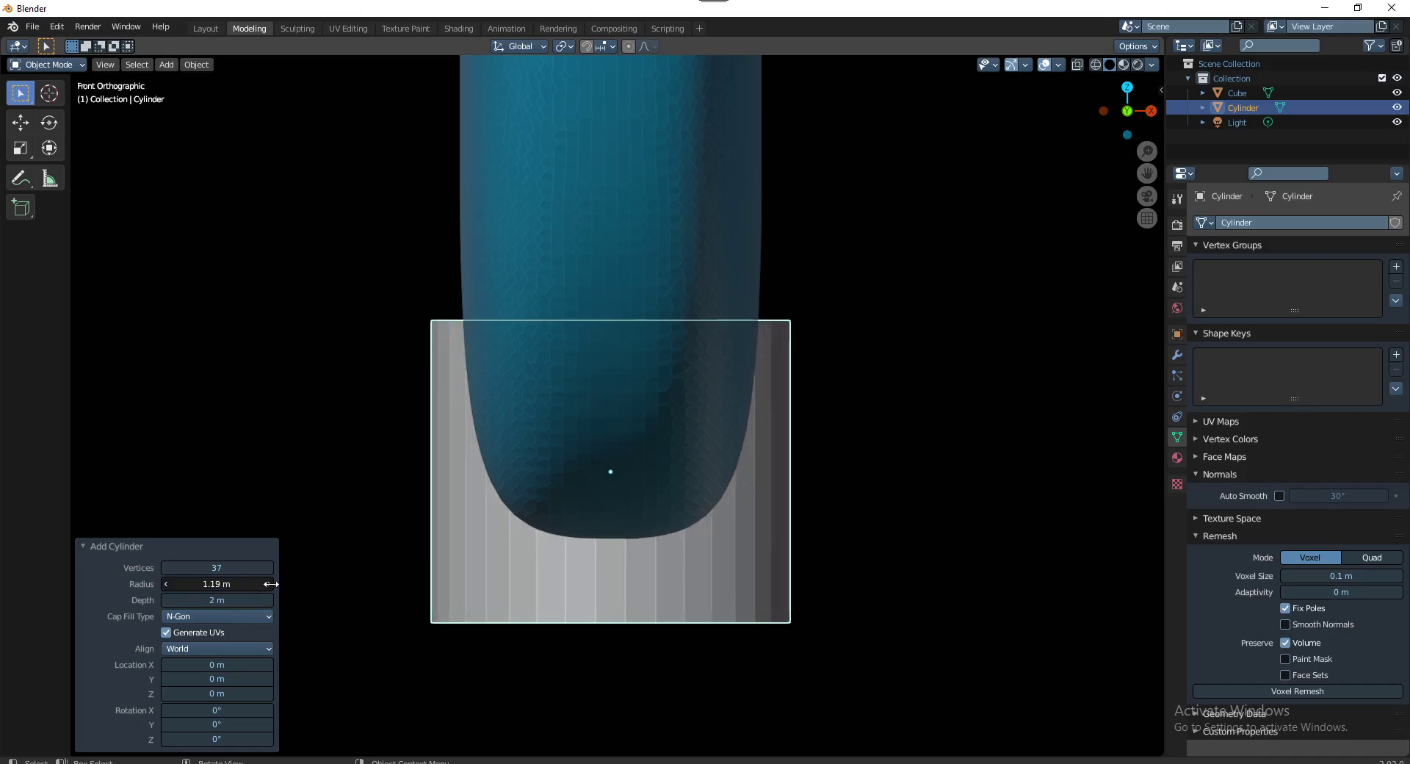
drag(276, 584, 346, 607)
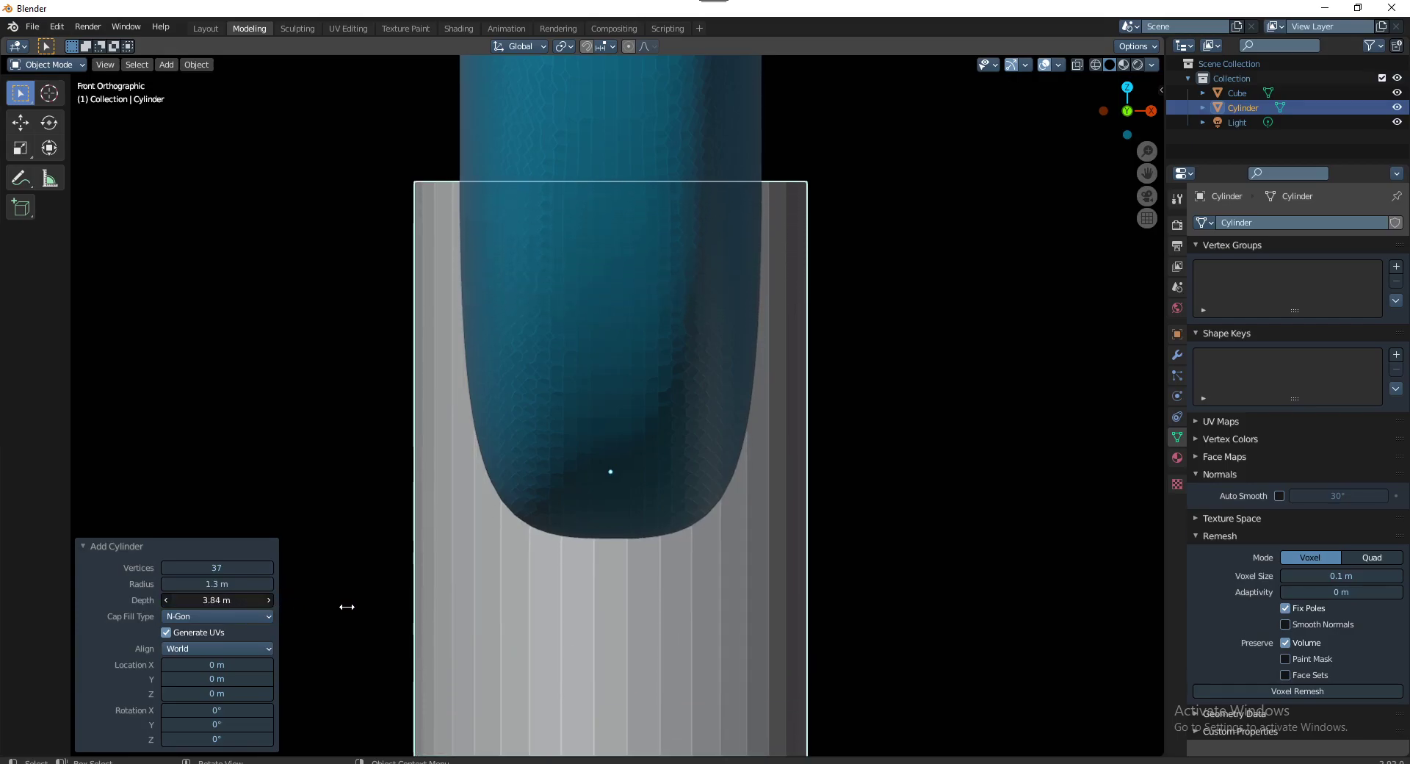
drag(217, 584, 280, 590)
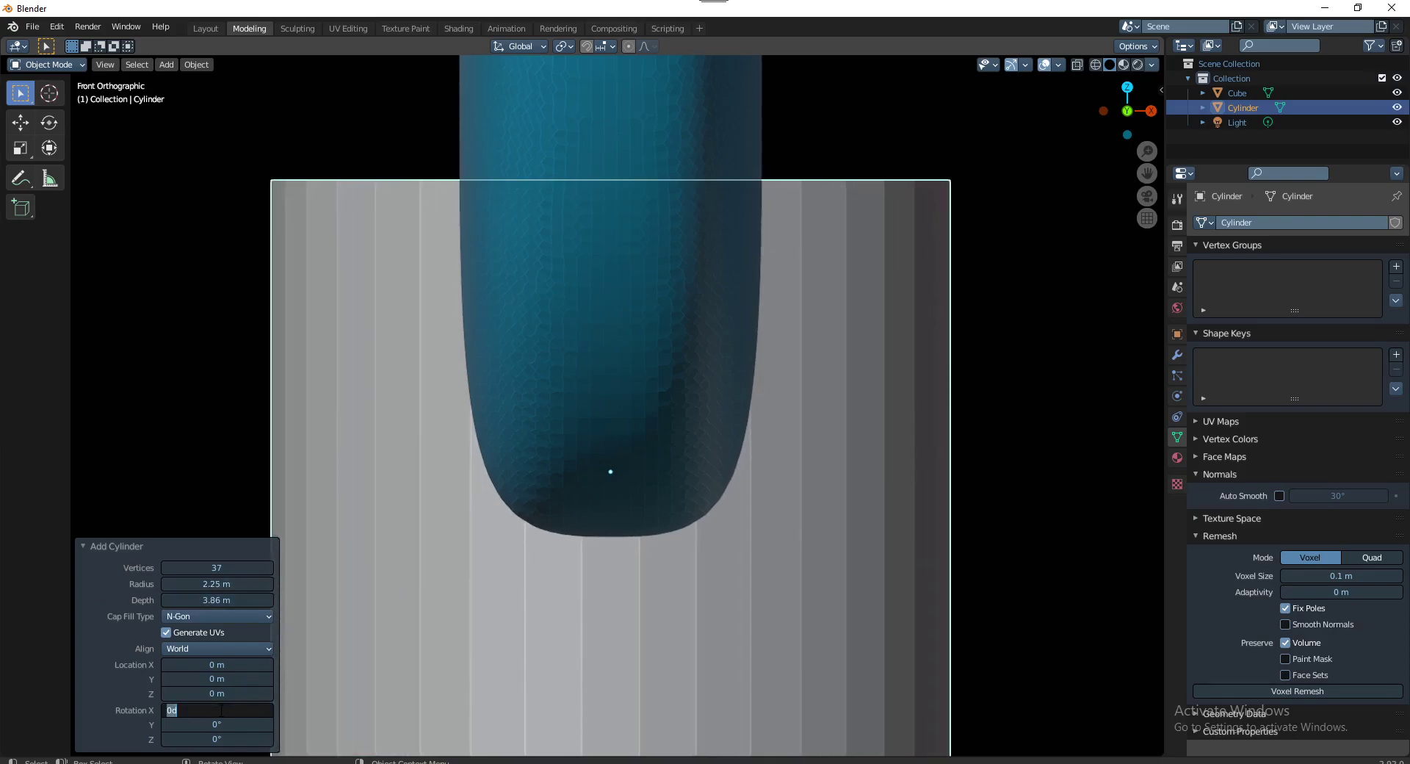
Rotate the cylinder 90° on X, then undo and redo to keep it lying crosswise
key(Return)
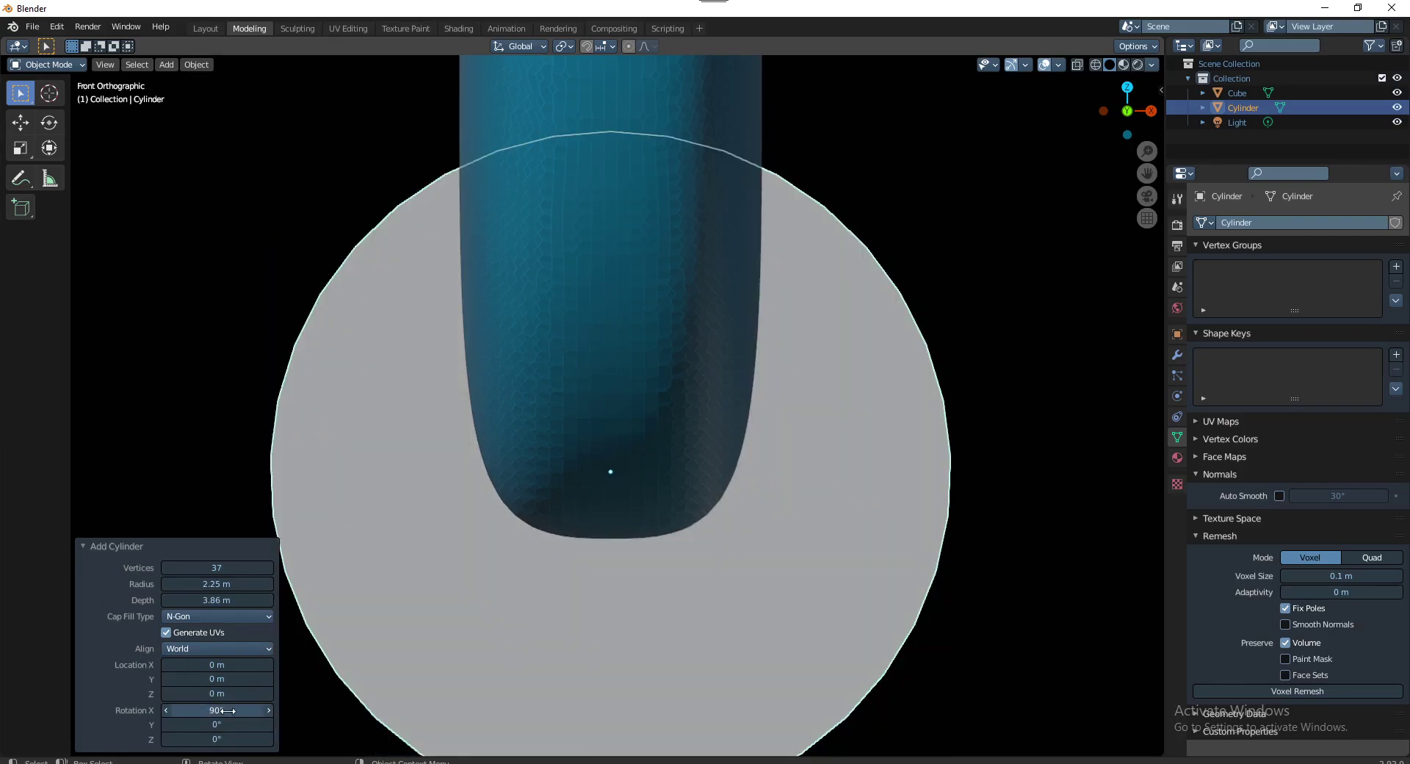
key(ctrl+z)
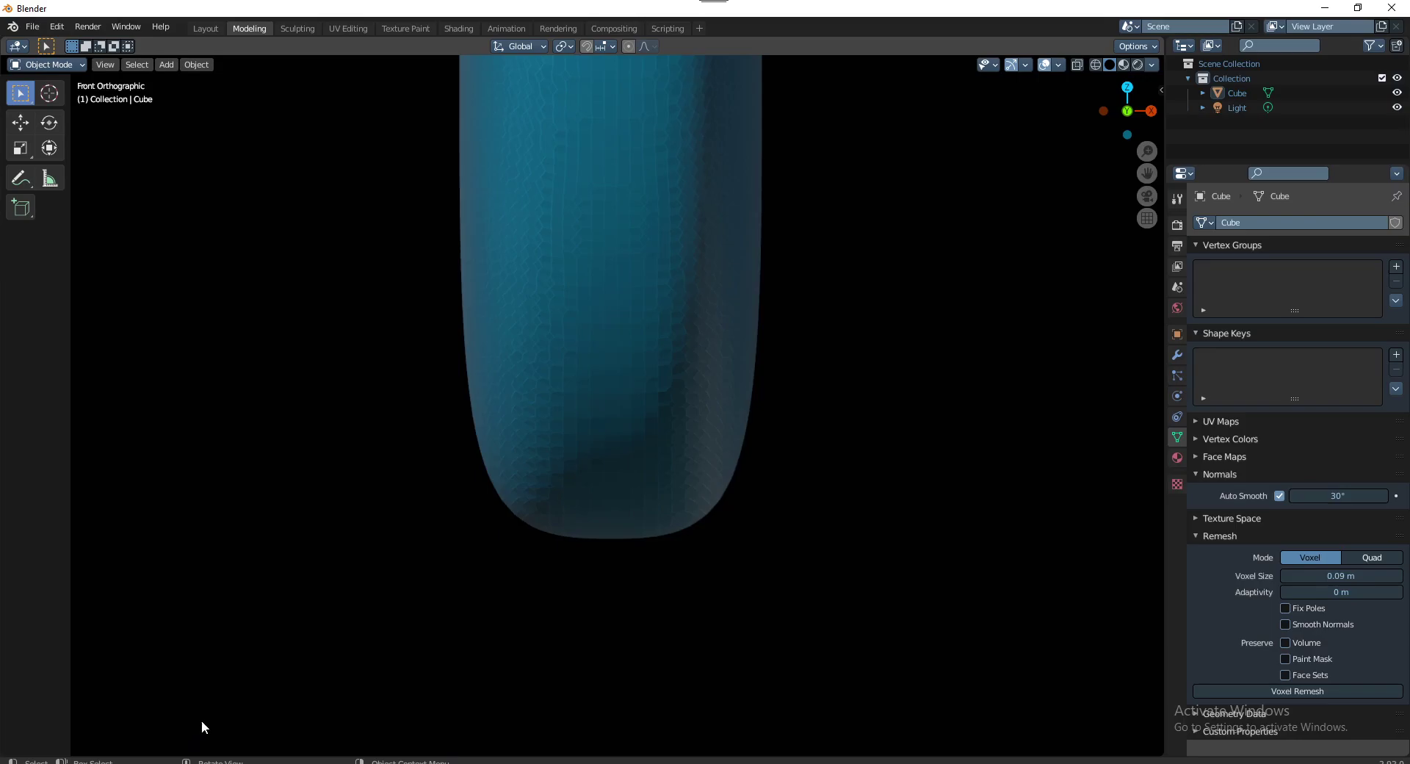
key(ctrl+z)
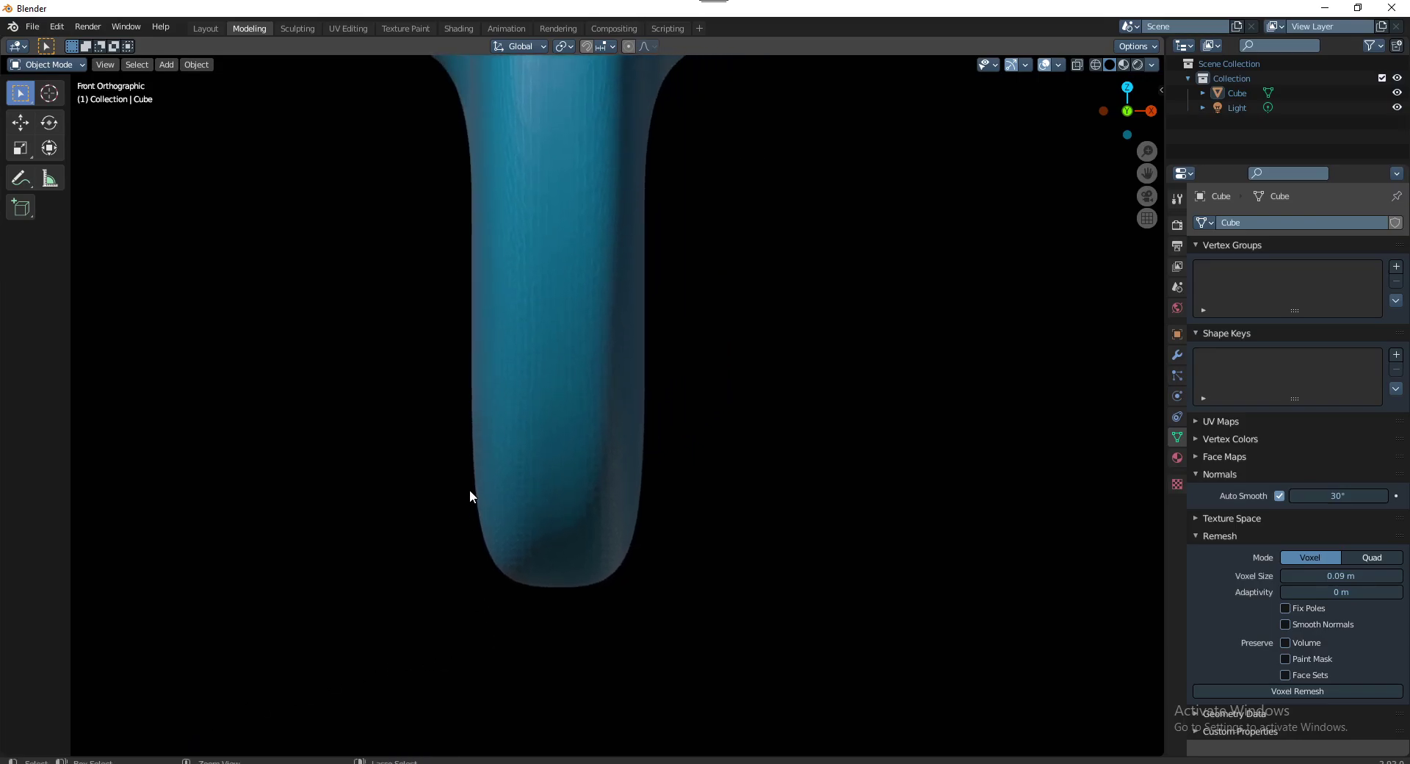
key(ctrl+shift+z)
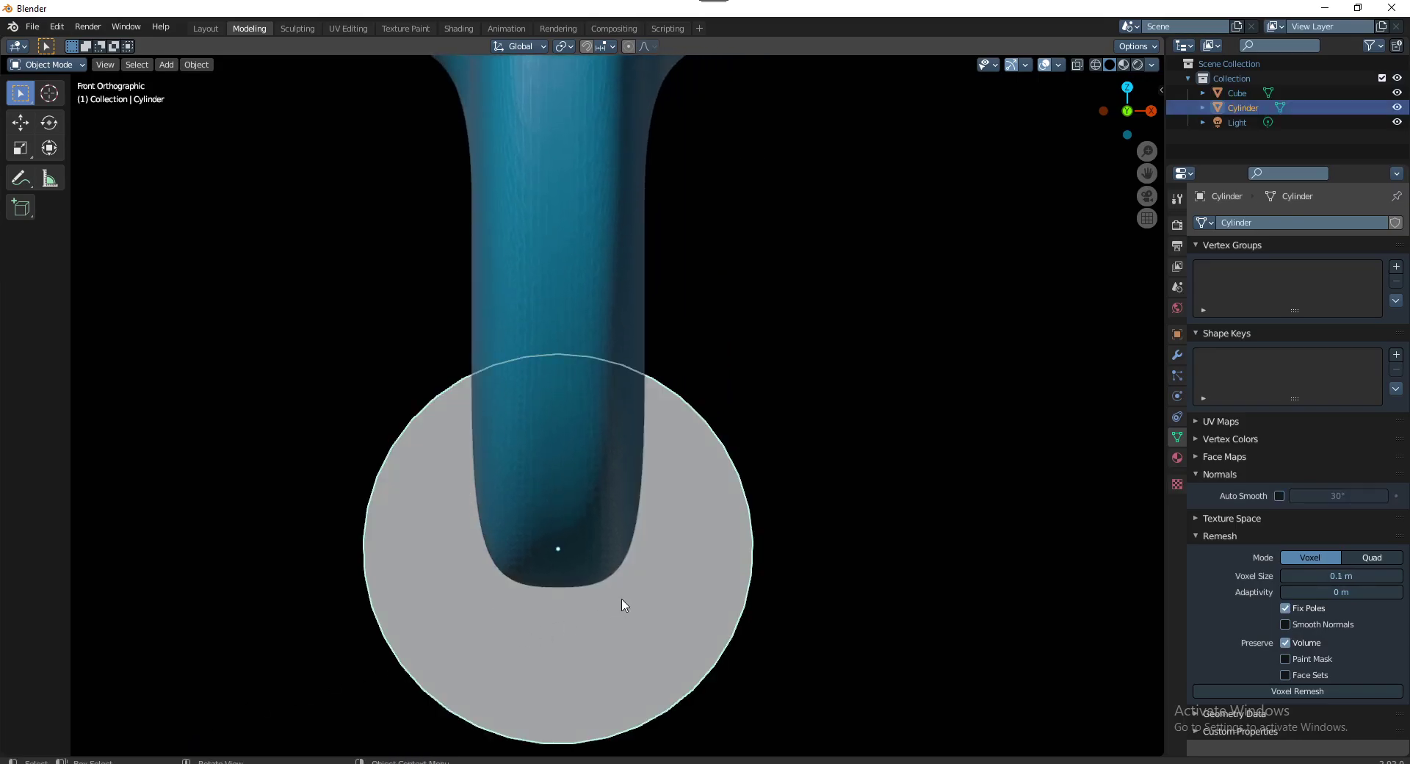
mouse_move(623, 604)
middle_down()
mouse_move(485, 478)
mouse_move(526, 541)
mouse_move(524, 695)
mouse_move(513, 651)
mouse_move(556, 701)
mouse_move(573, 559)
mouse_move(637, 556)
middle_up()
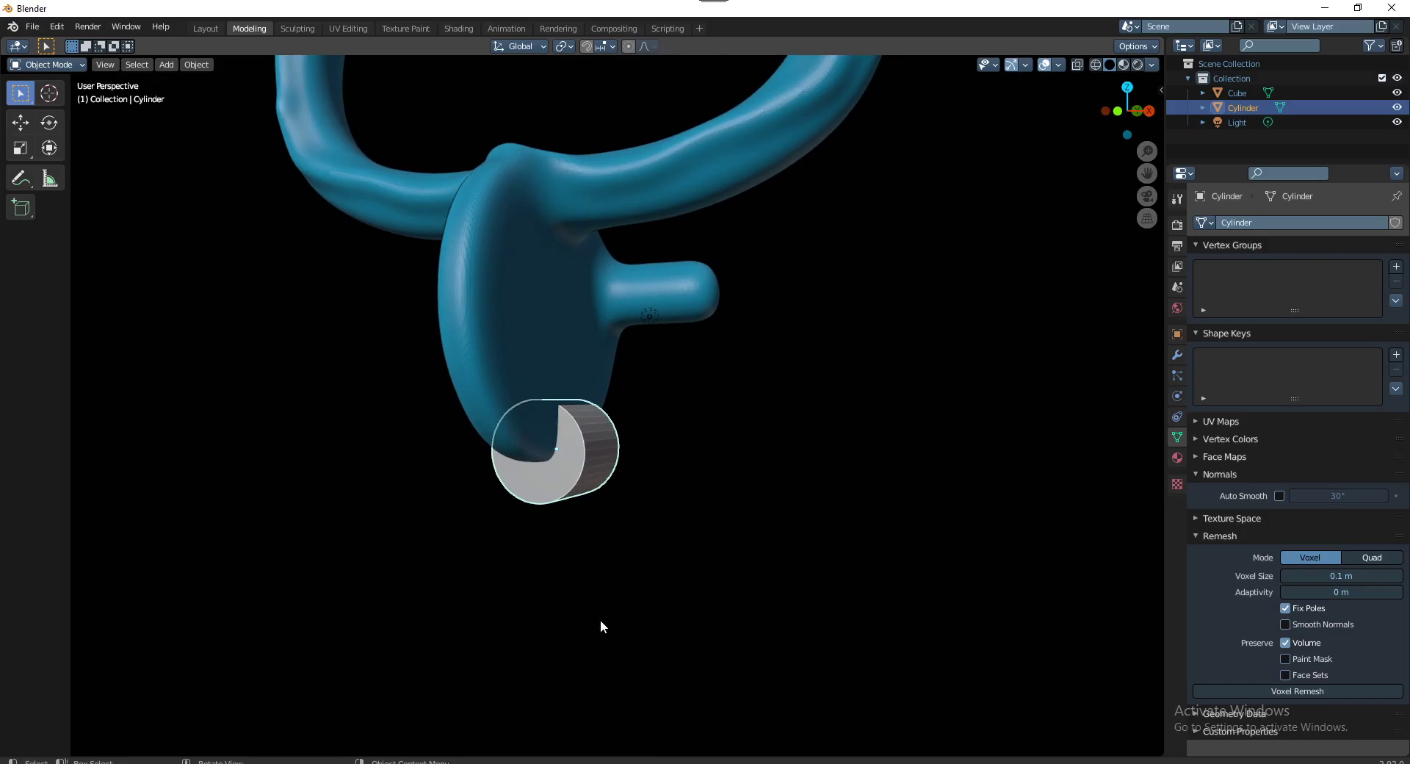
Enlarge the cylinder slightly, then stretch it along Y to 3.52
middle_drag(600, 624, 601, 489)
key(KP_7)
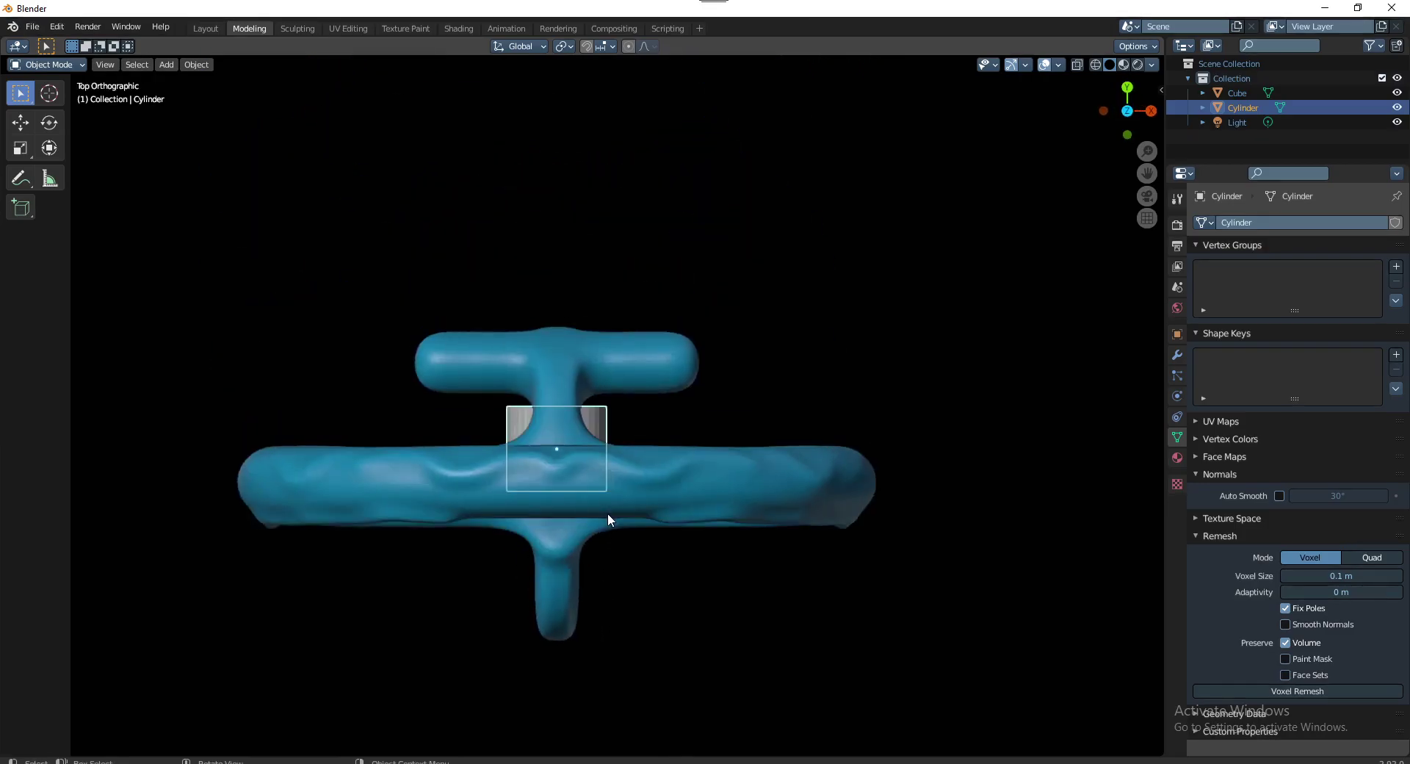
key(ctrl+KP_7)
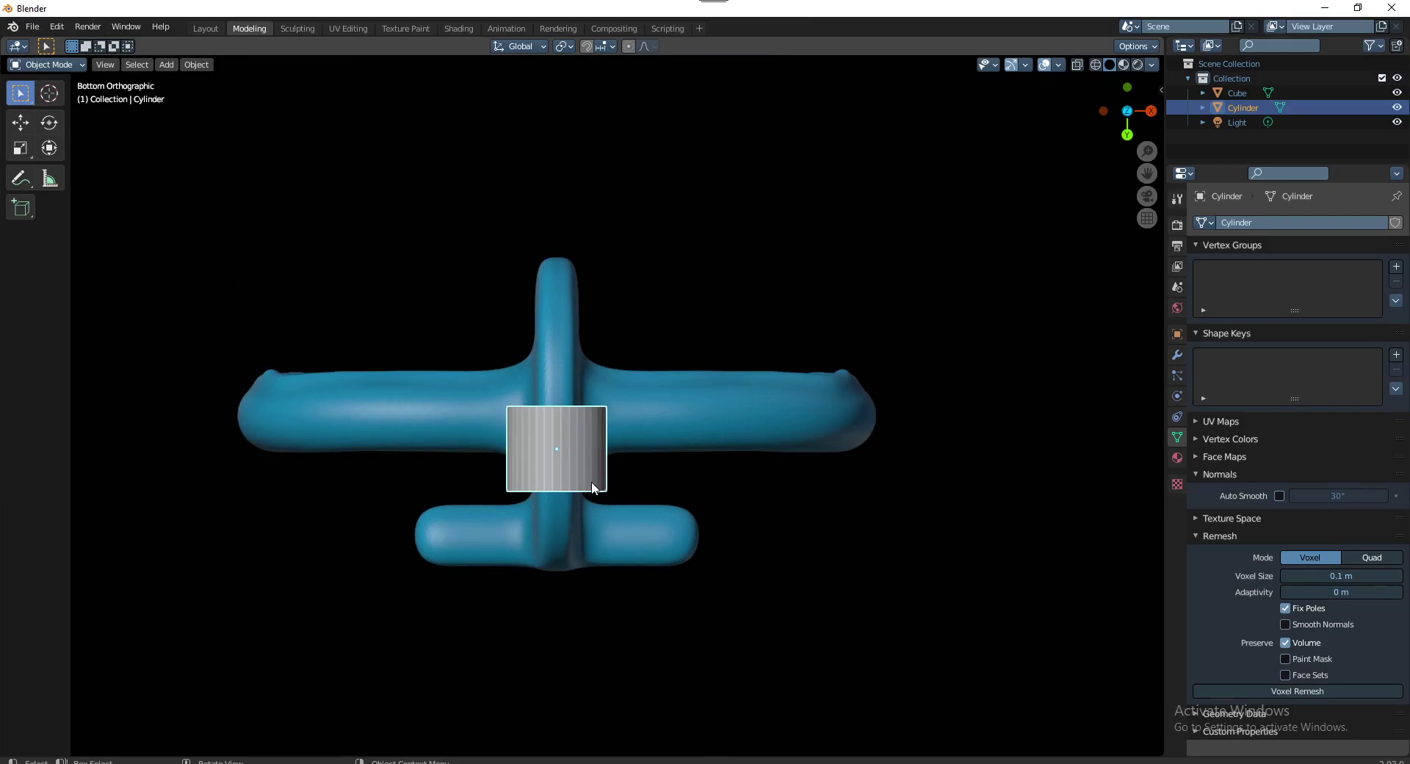
key(s)
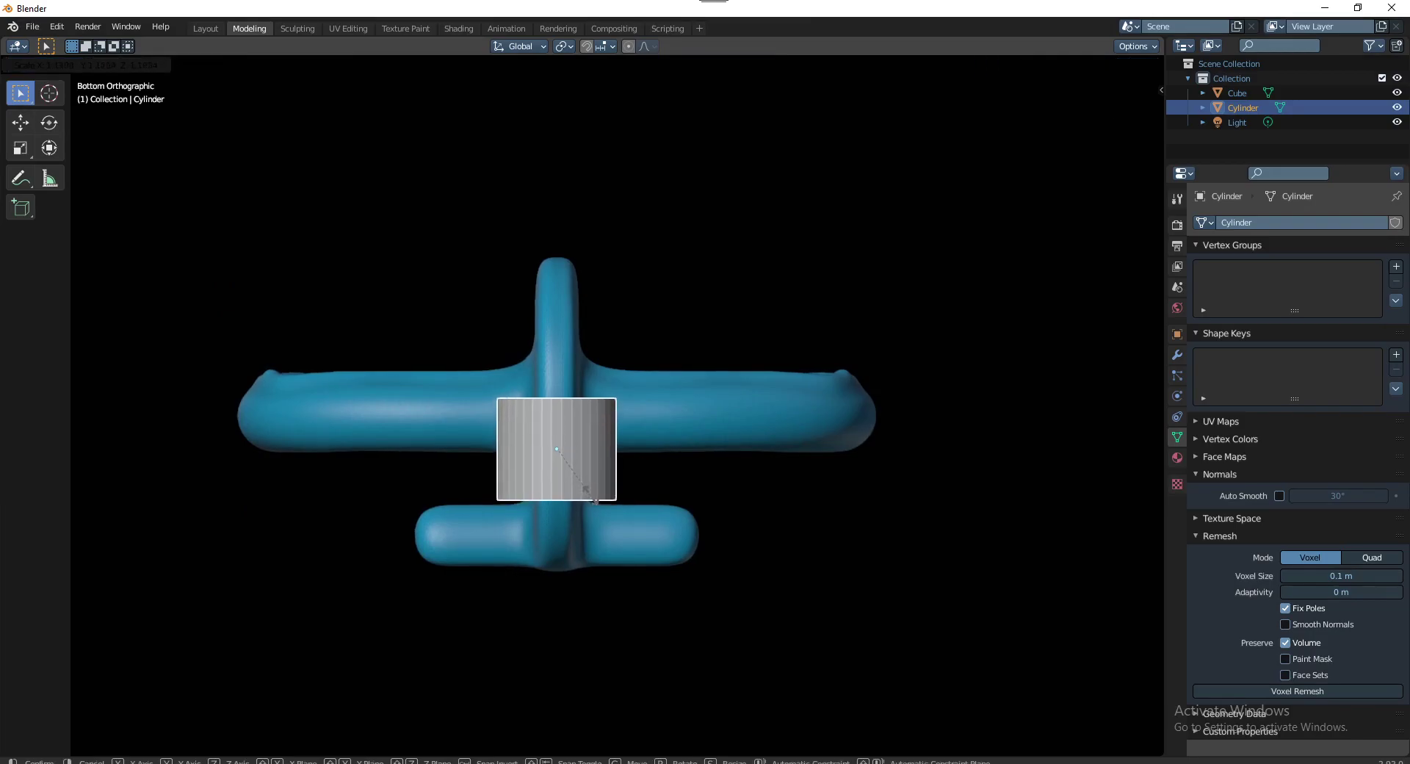
click(596, 497)
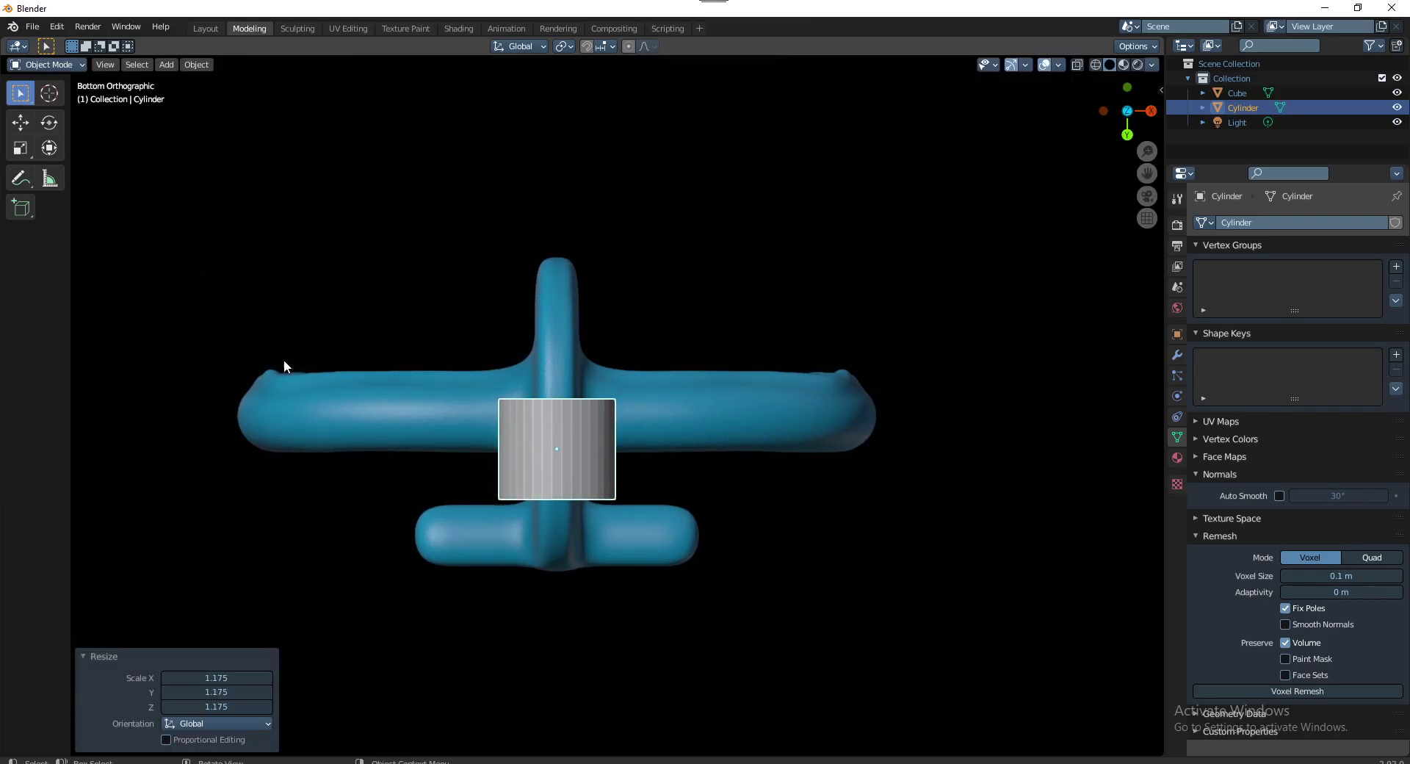
key(shift+space)
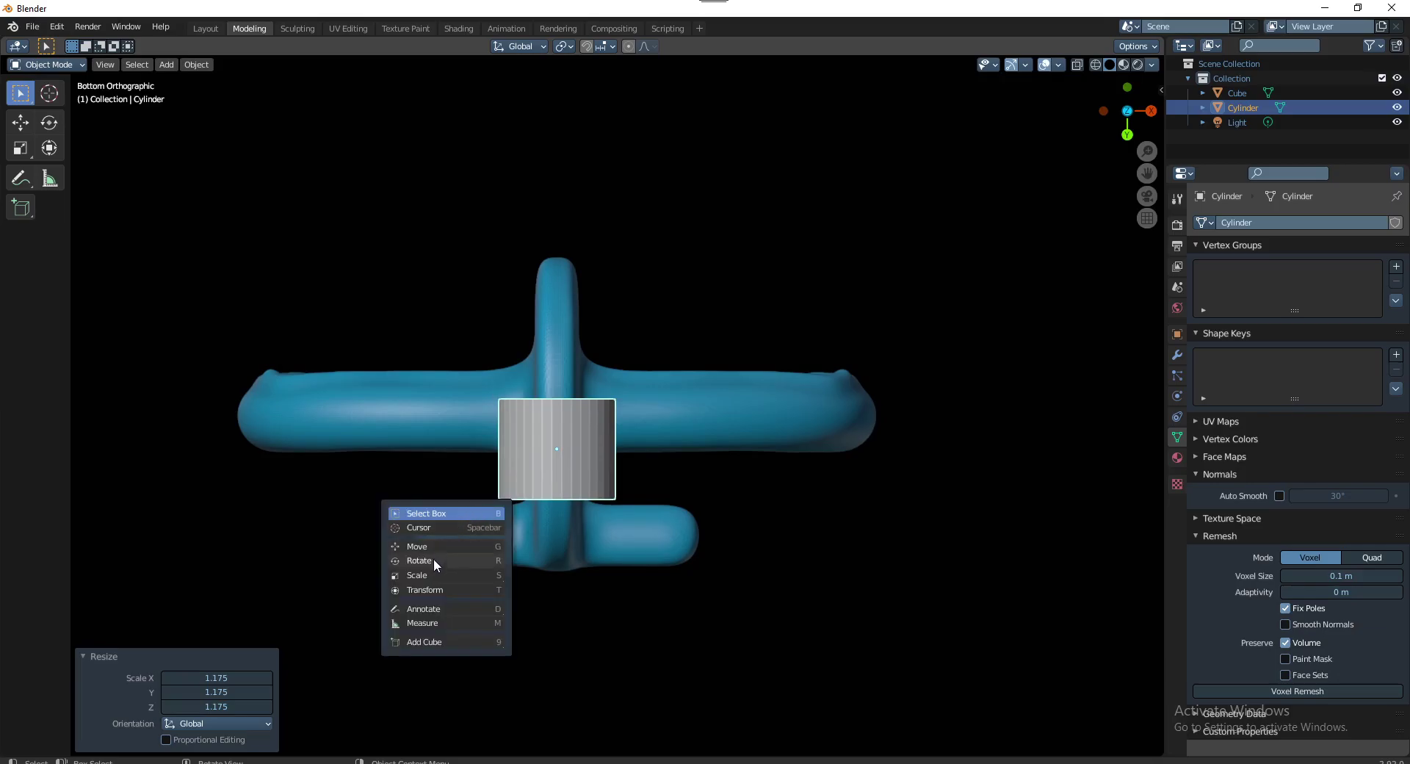
click(433, 576)
drag(558, 511, 566, 667)
Rotate the cylinder exactly 90° about the Z axis
key(shift+space)
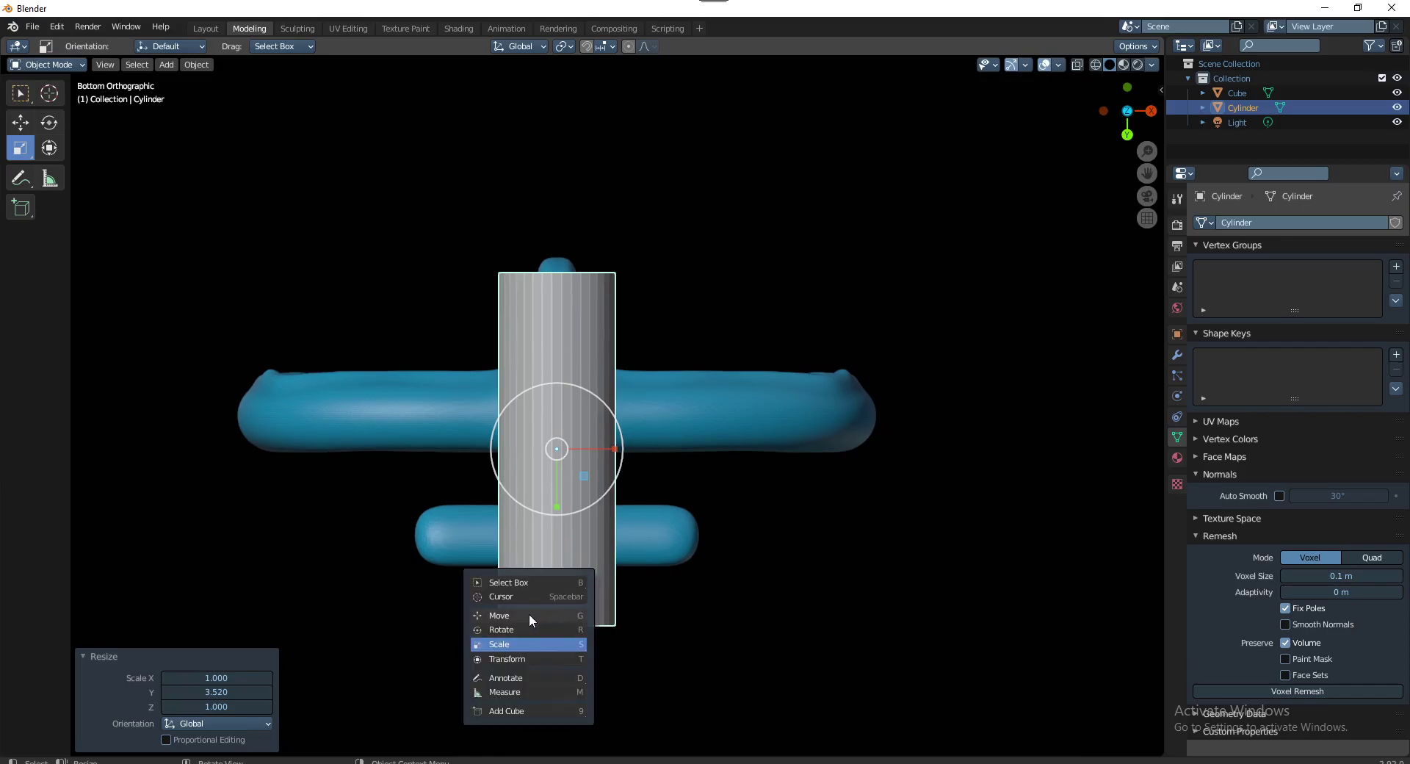
click(522, 626)
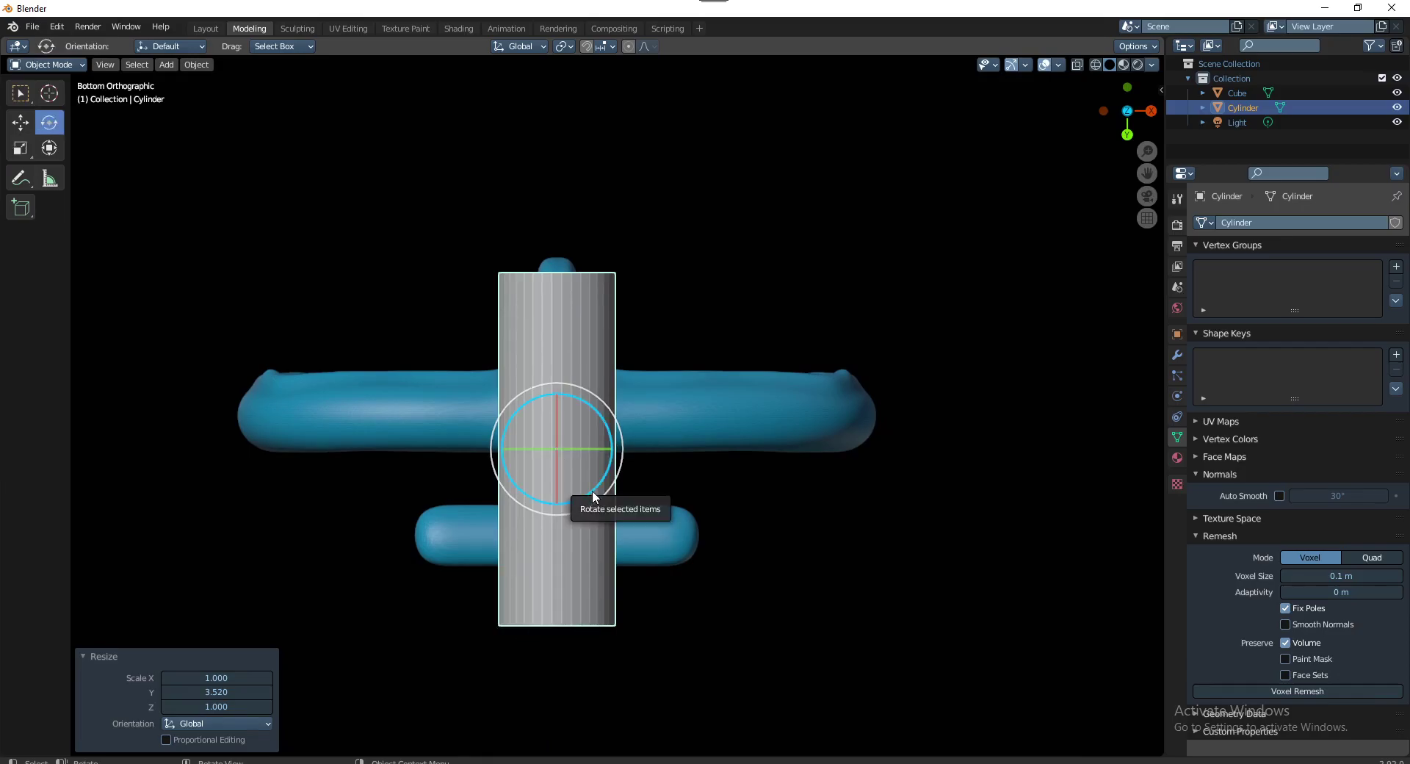
drag(592, 491, 592, 487)
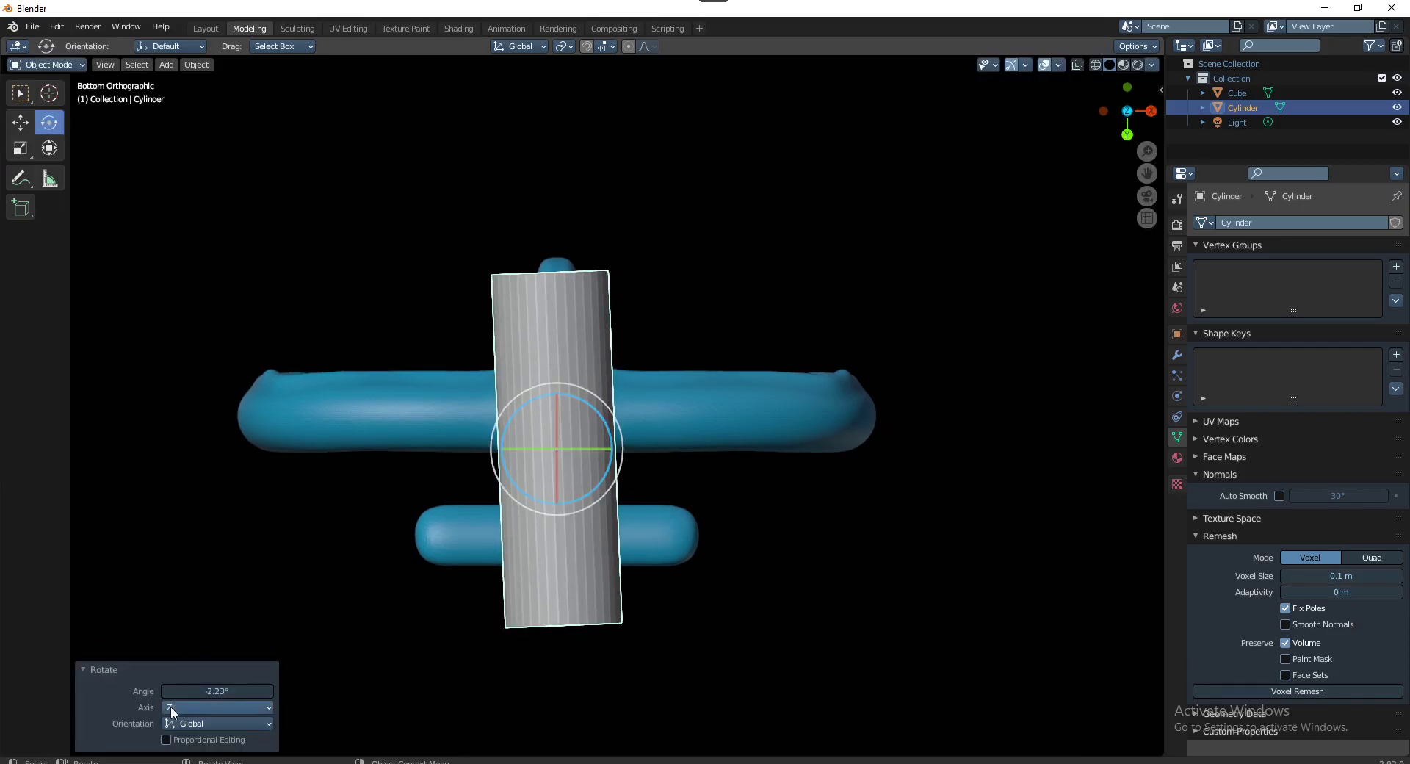
click(213, 691)
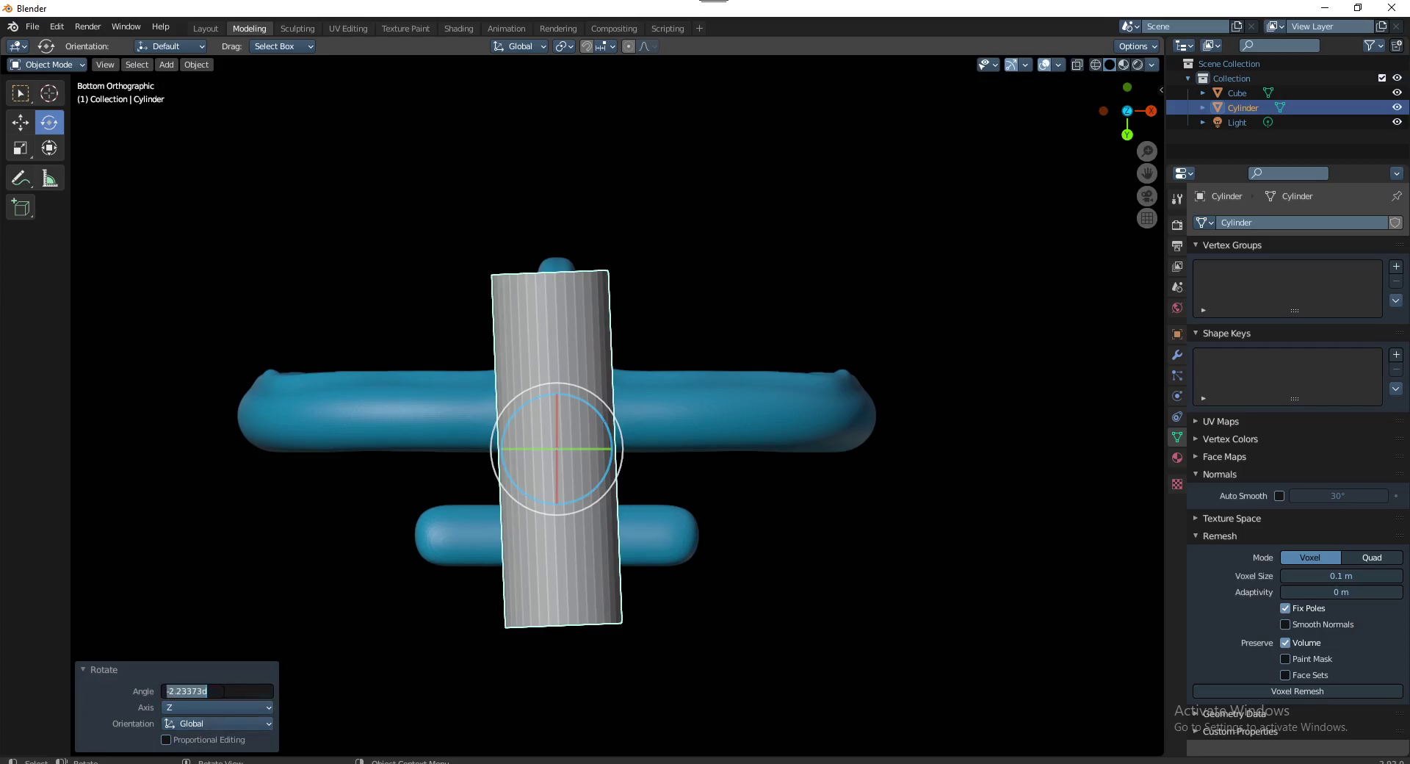
text(90)
key(Return)
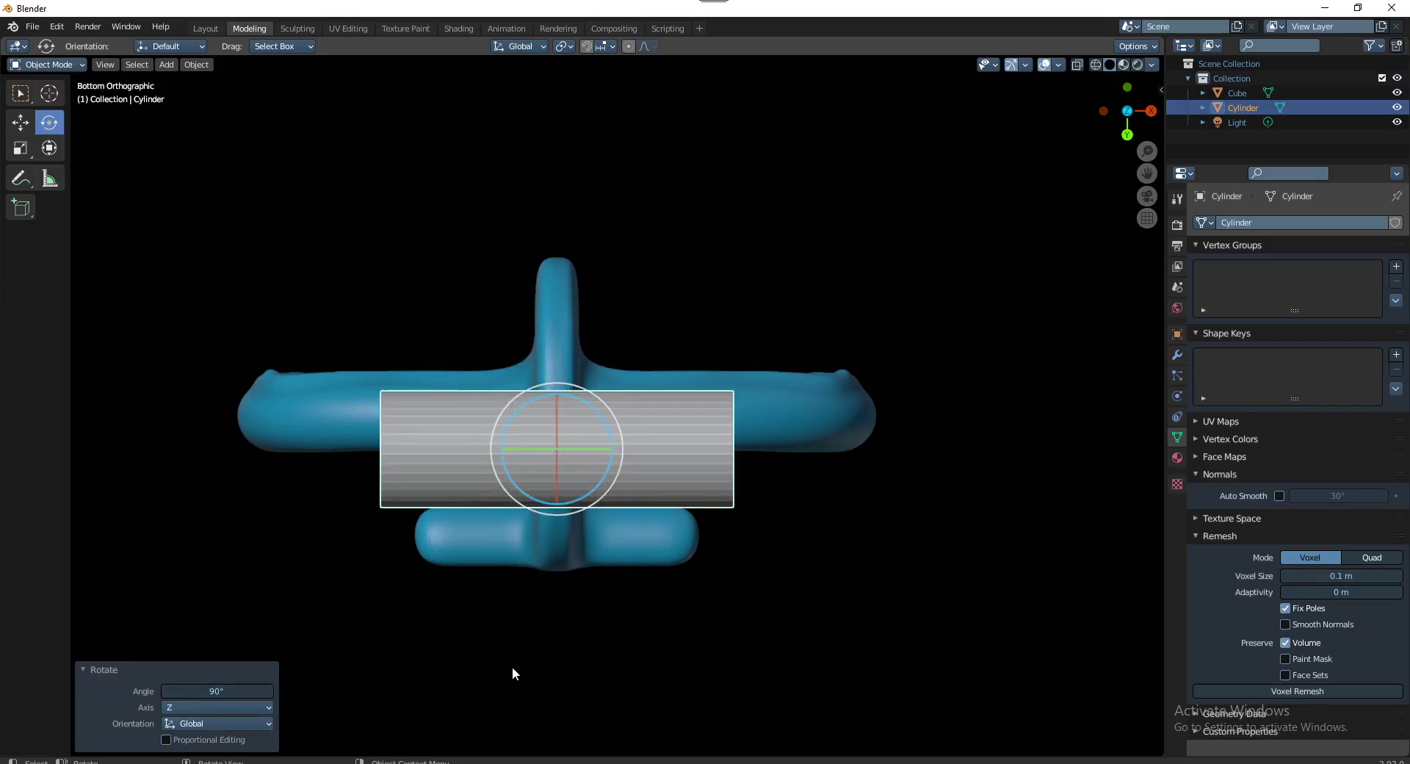
Switch back to Select Box and orbit to see the cylinder end-on from the side
key(shift+space)
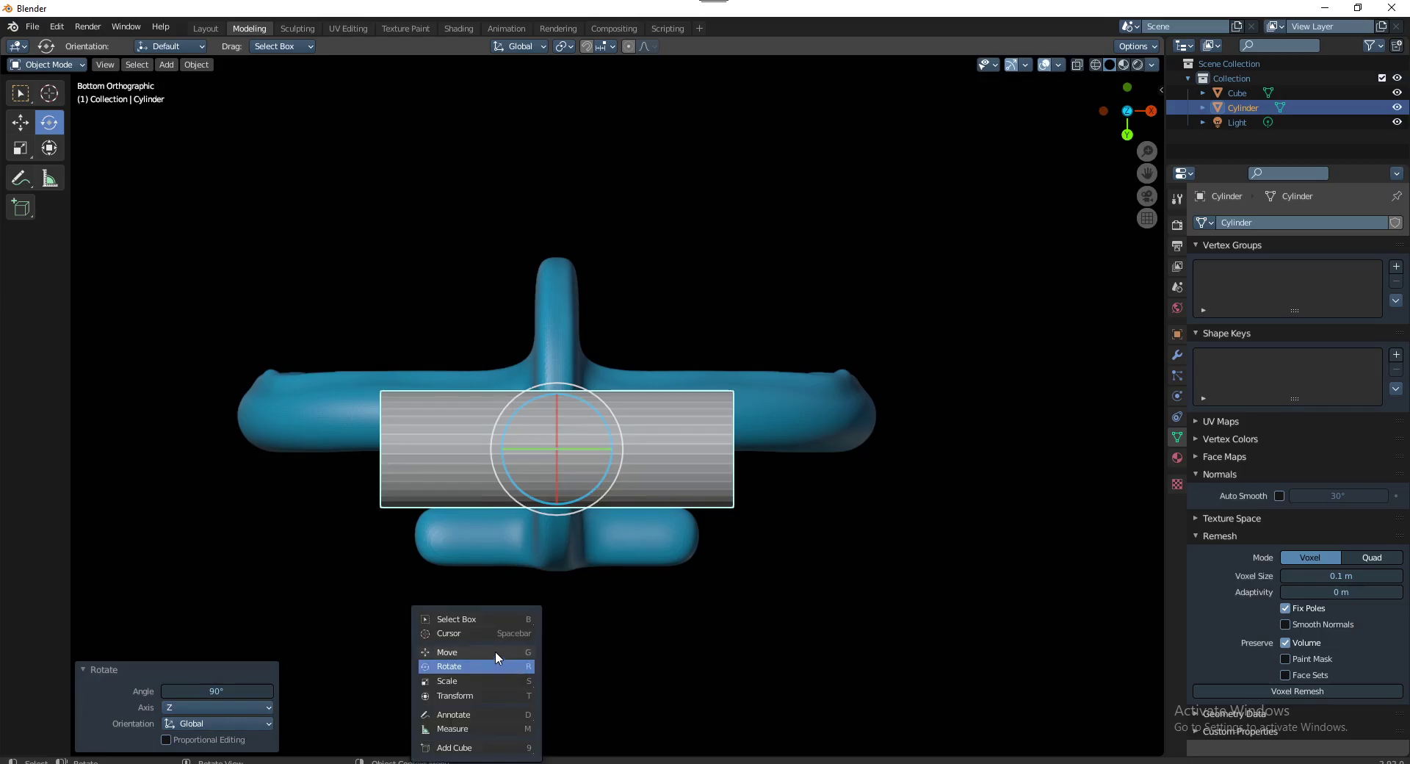
click(479, 618)
mouse_move(605, 594)
middle_down()
mouse_move(428, 445)
mouse_move(526, 493)
middle_up()
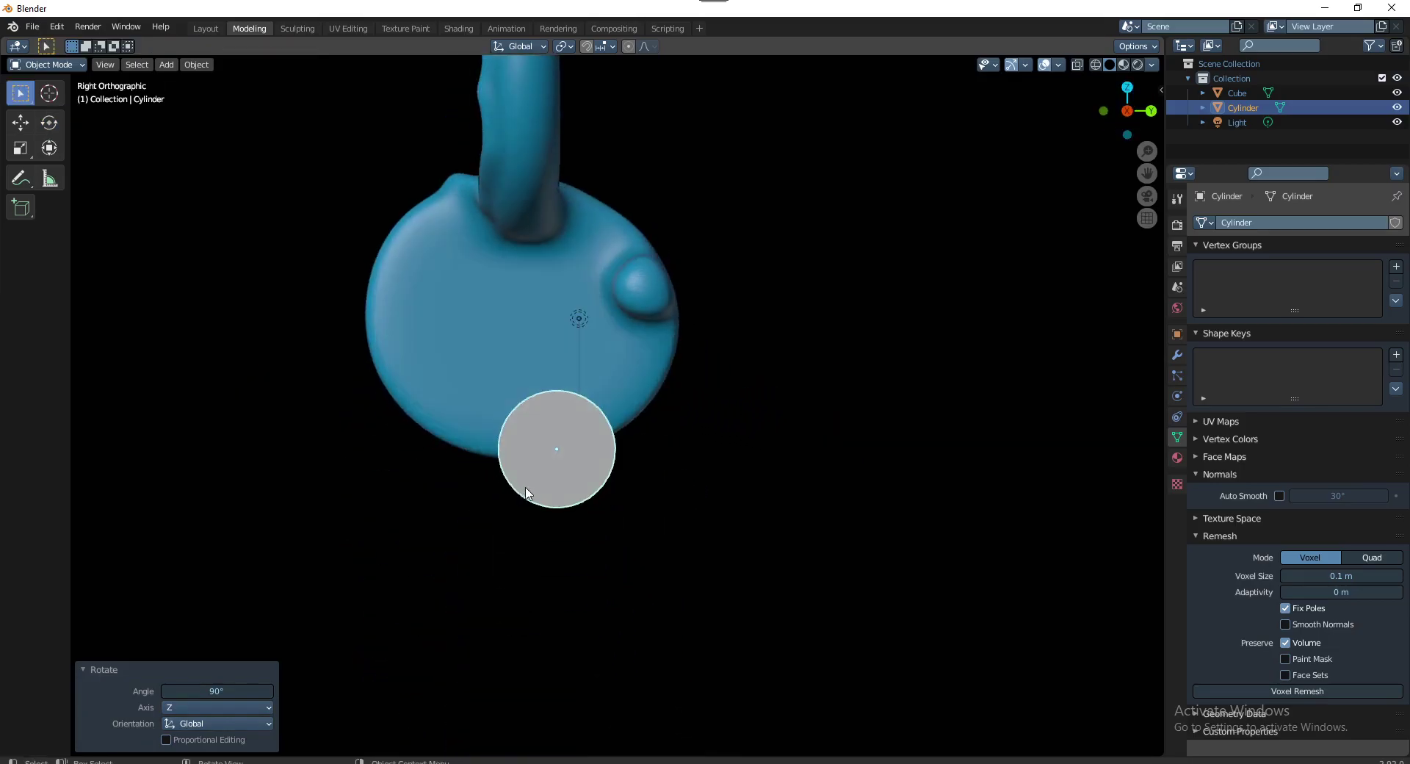
Move the cylinder up into the tube's lower loop (Y −1.7673 m, Z 5.67 m), checking in Front view
scroll(595, 570, down, 1)
shift+middle_drag(592, 557, 694, 595)
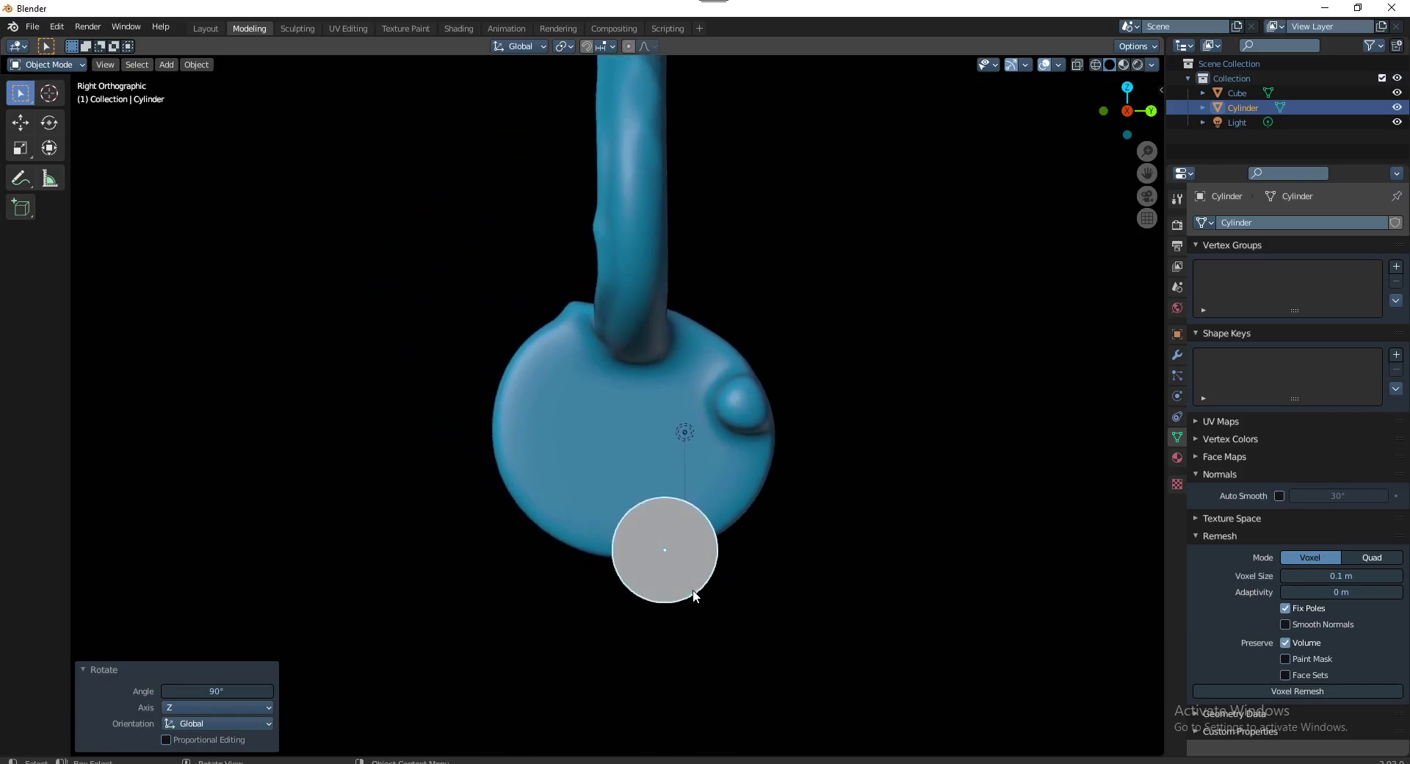
key(shift+space)
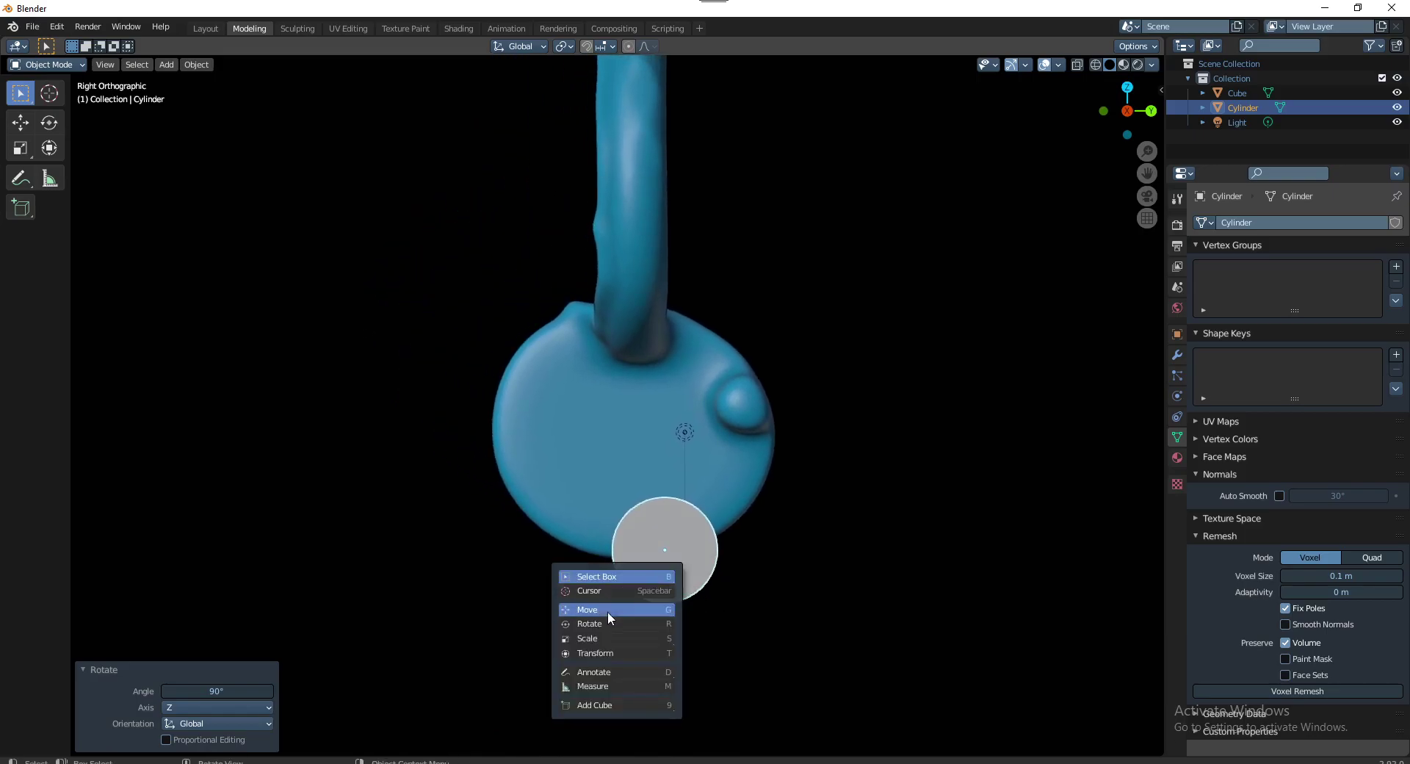
click(607, 611)
drag(693, 513, 659, 401)
key(KP_1)
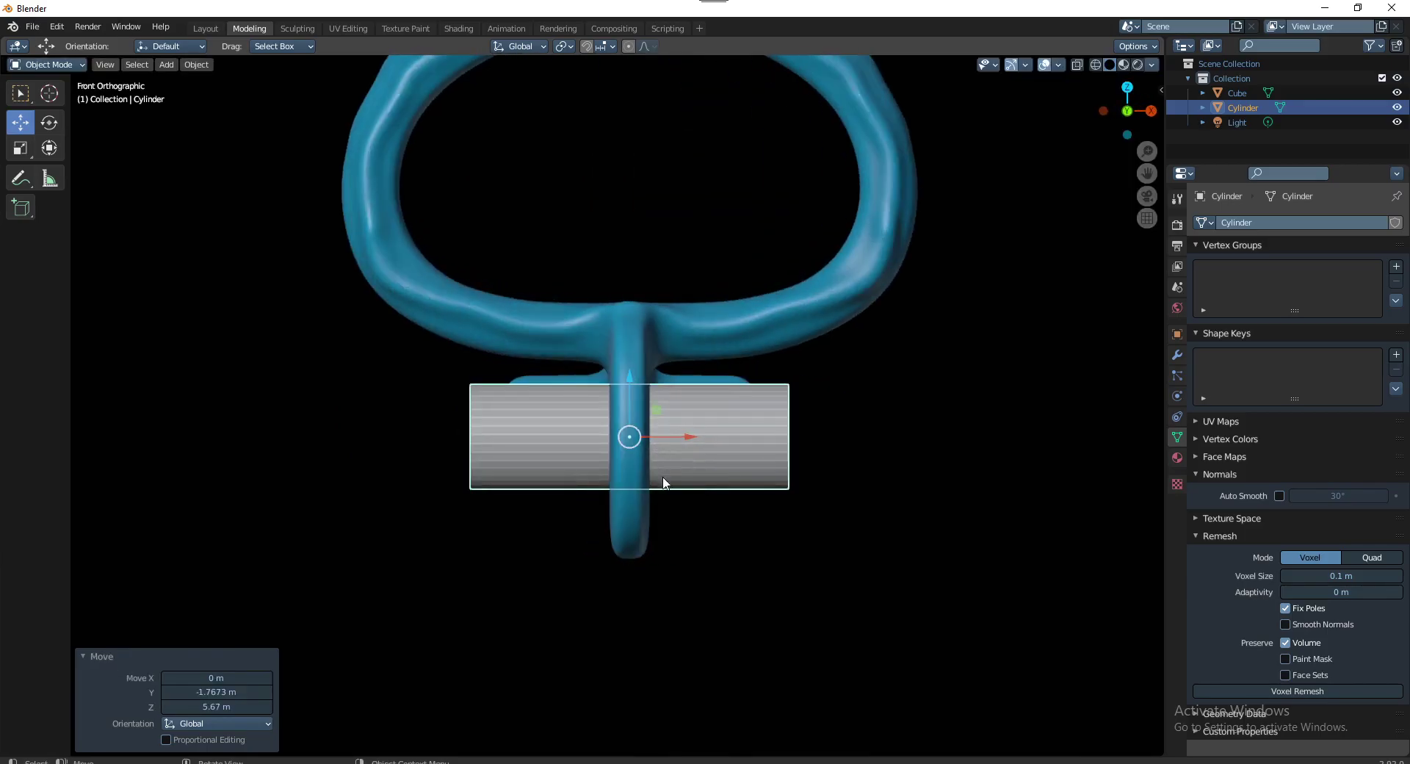
Deselect the cylinder, orbit to a perspective angle, and show the N sidebar
click(716, 584)
mouse_move(716, 585)
middle_down()
mouse_move(699, 597)
mouse_move(566, 558)
mouse_move(539, 627)
mouse_move(713, 611)
middle_up()
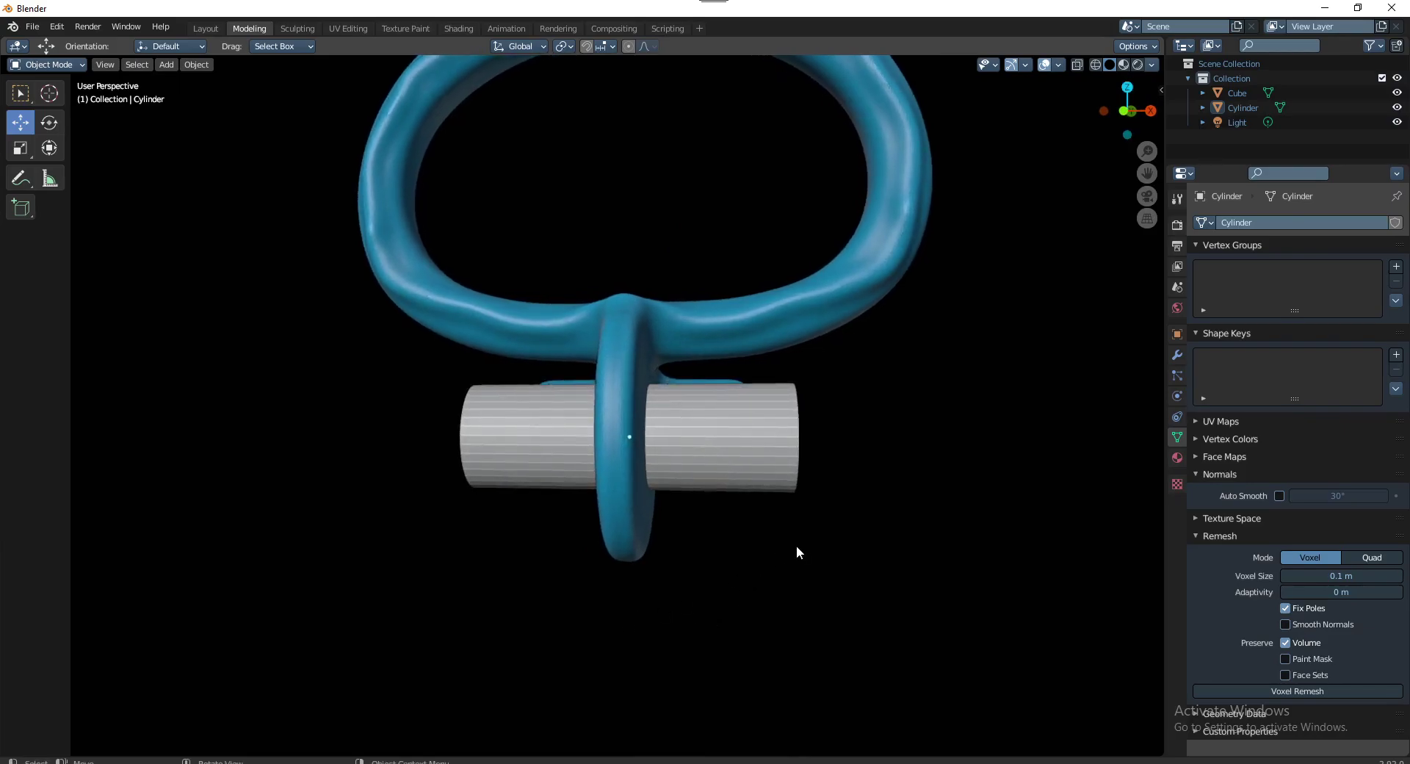
key(n)
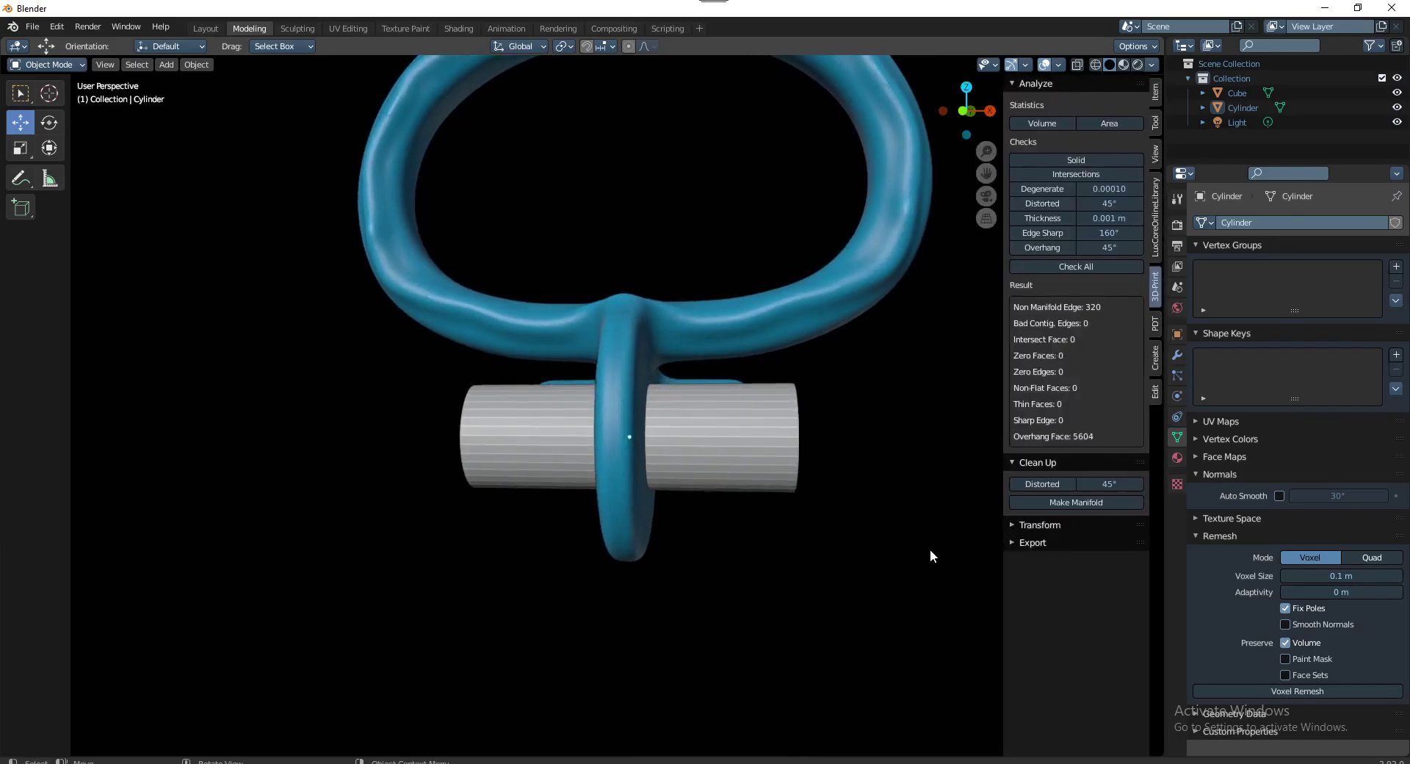
Select the grey cylinder, then Shift-add the blue tube to the selection
click(734, 480)
mouse_move(723, 528)
middle_down()
mouse_move(660, 549)
mouse_move(729, 545)
middle_up()
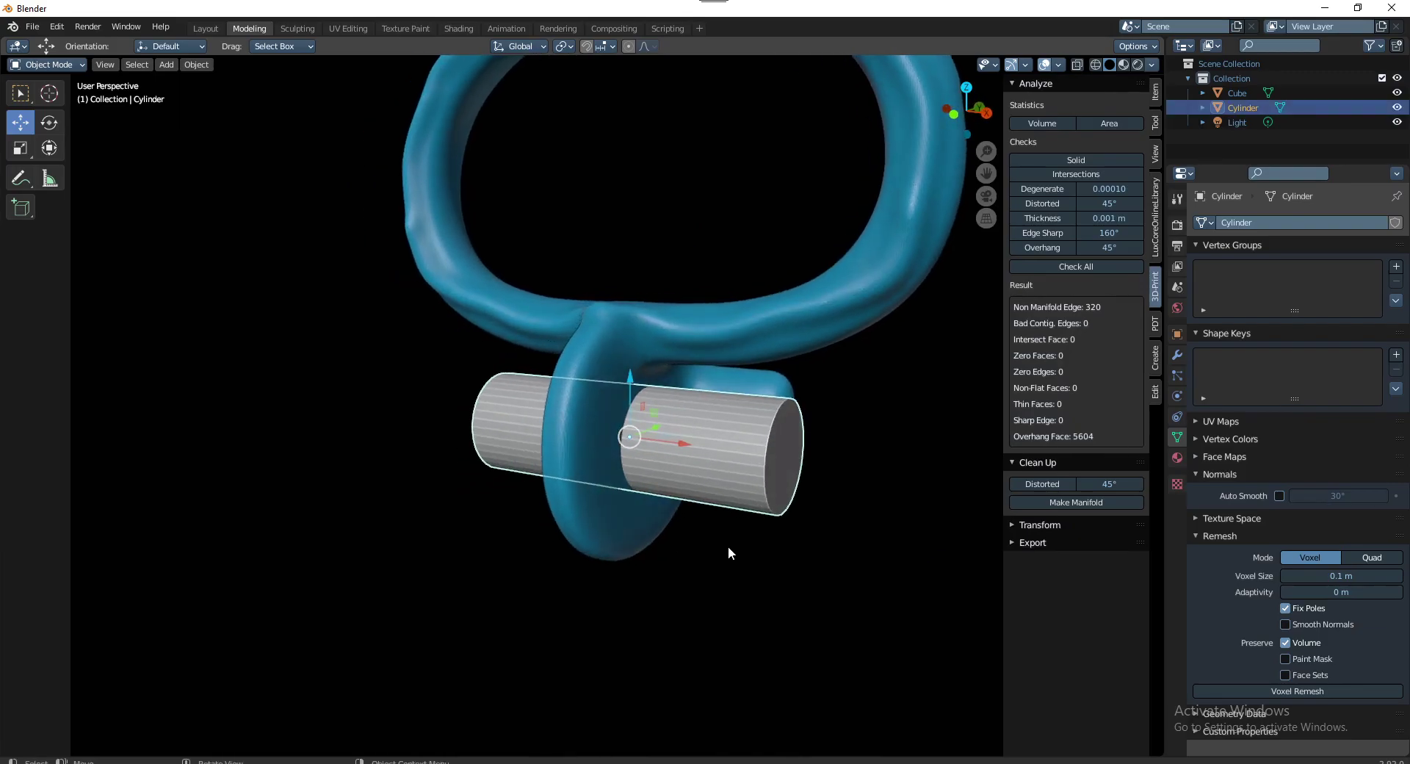
shift+click(631, 539)
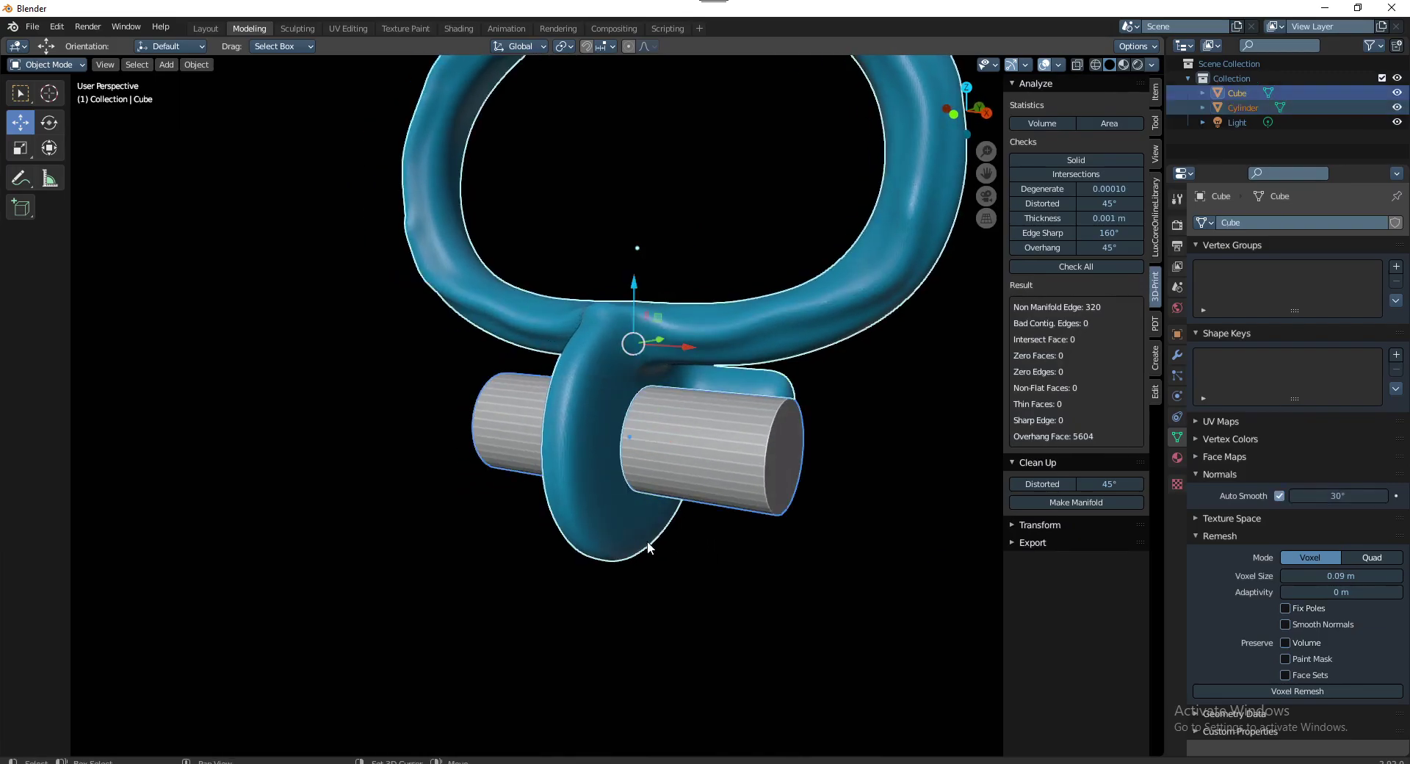
Browse the 3D-Print, PDT and Edit sidebar tabs, expanding the curve tool panels, then view Tool settings
click(1050, 525)
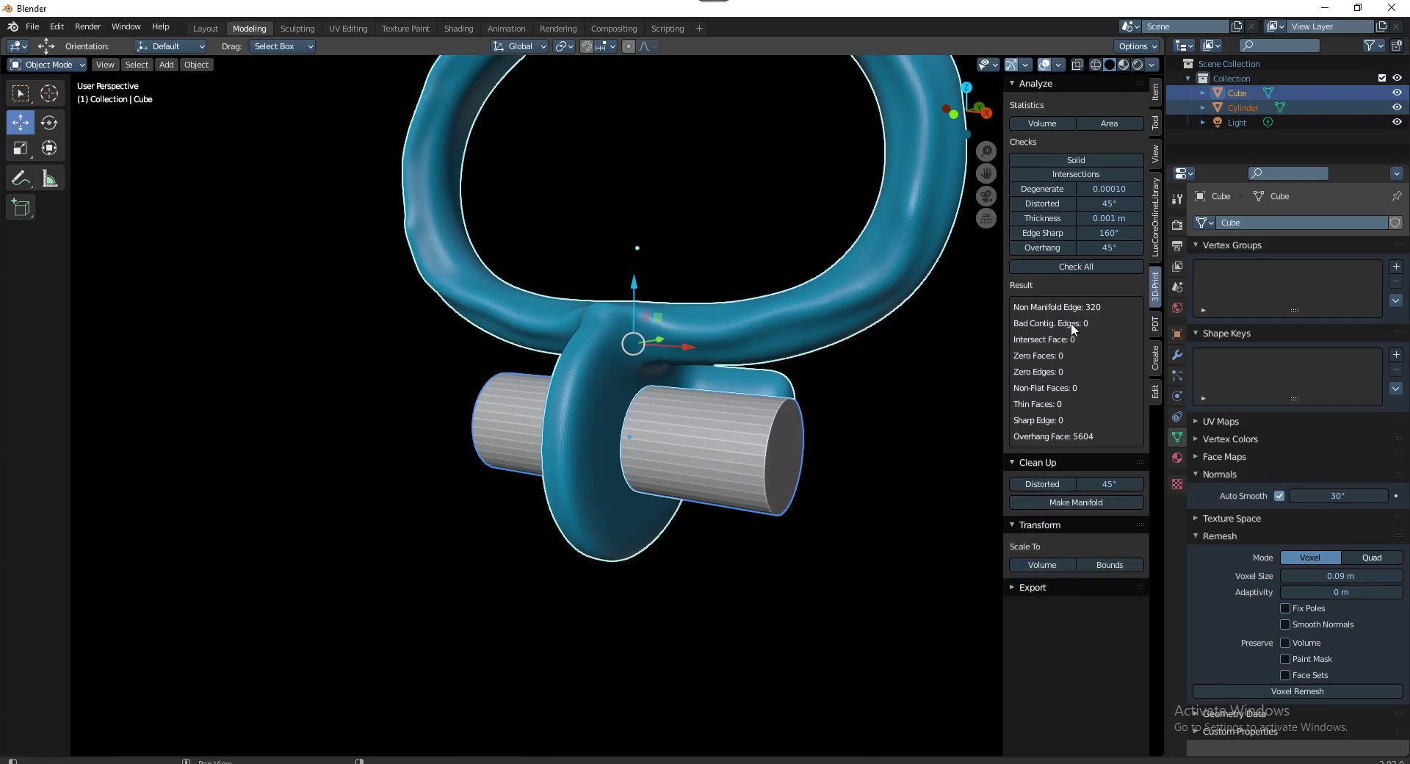
click(1155, 324)
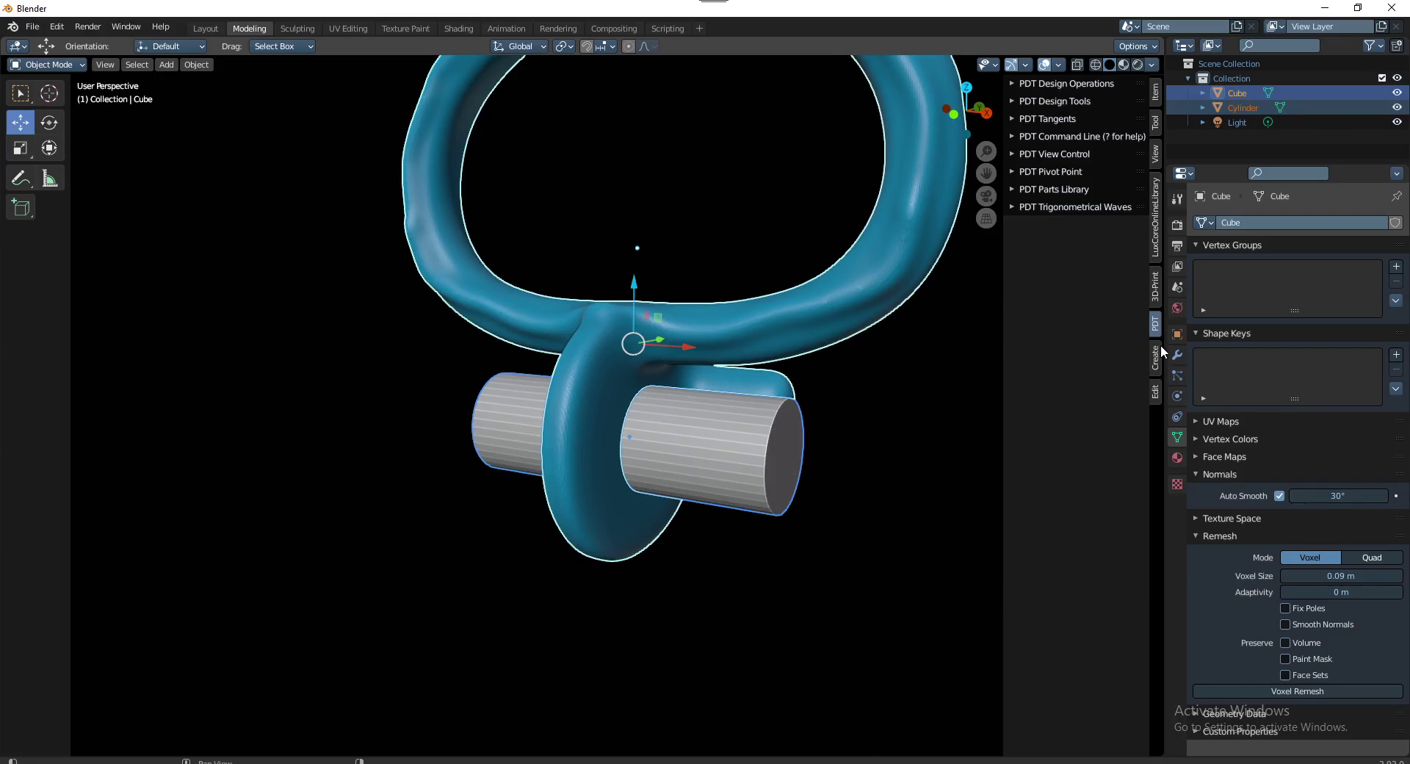
click(1156, 384)
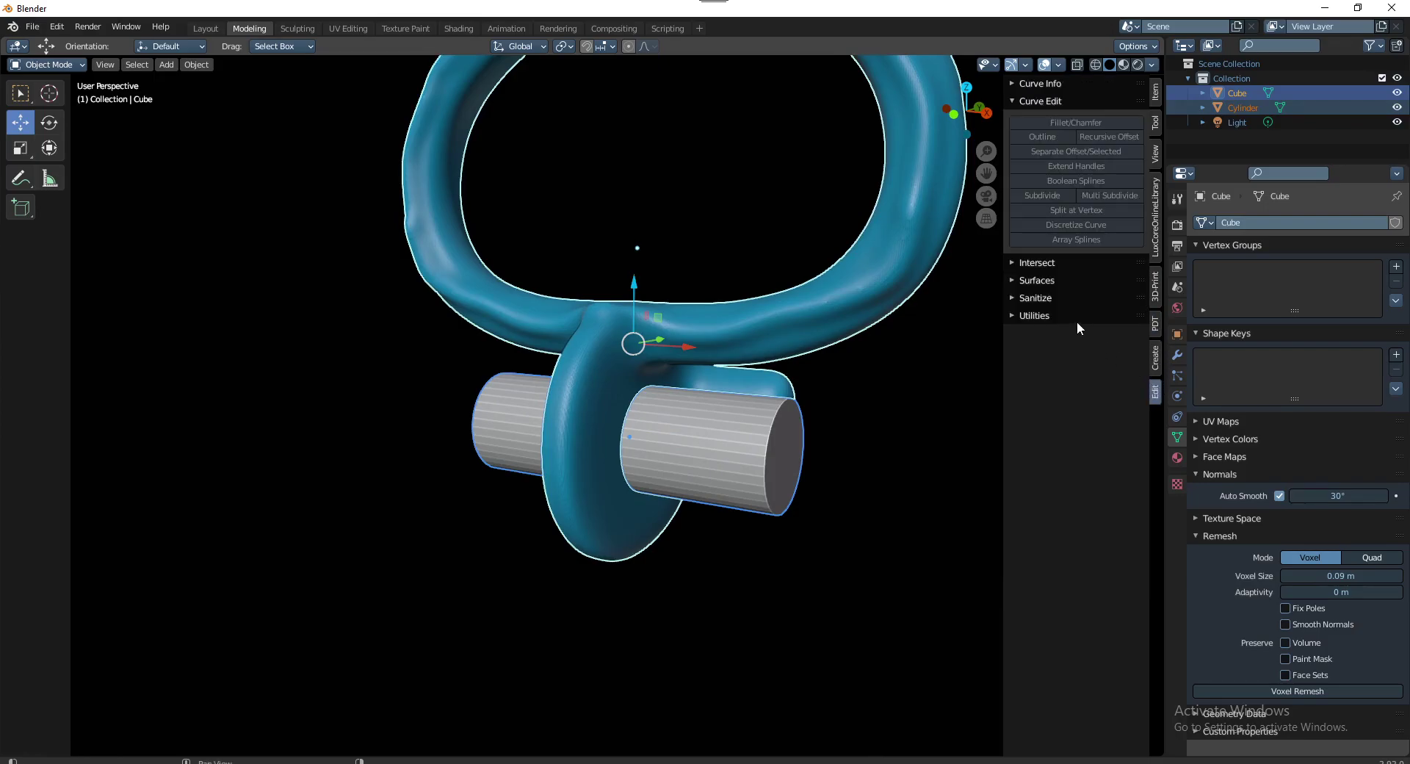
click(1051, 265)
click(1037, 379)
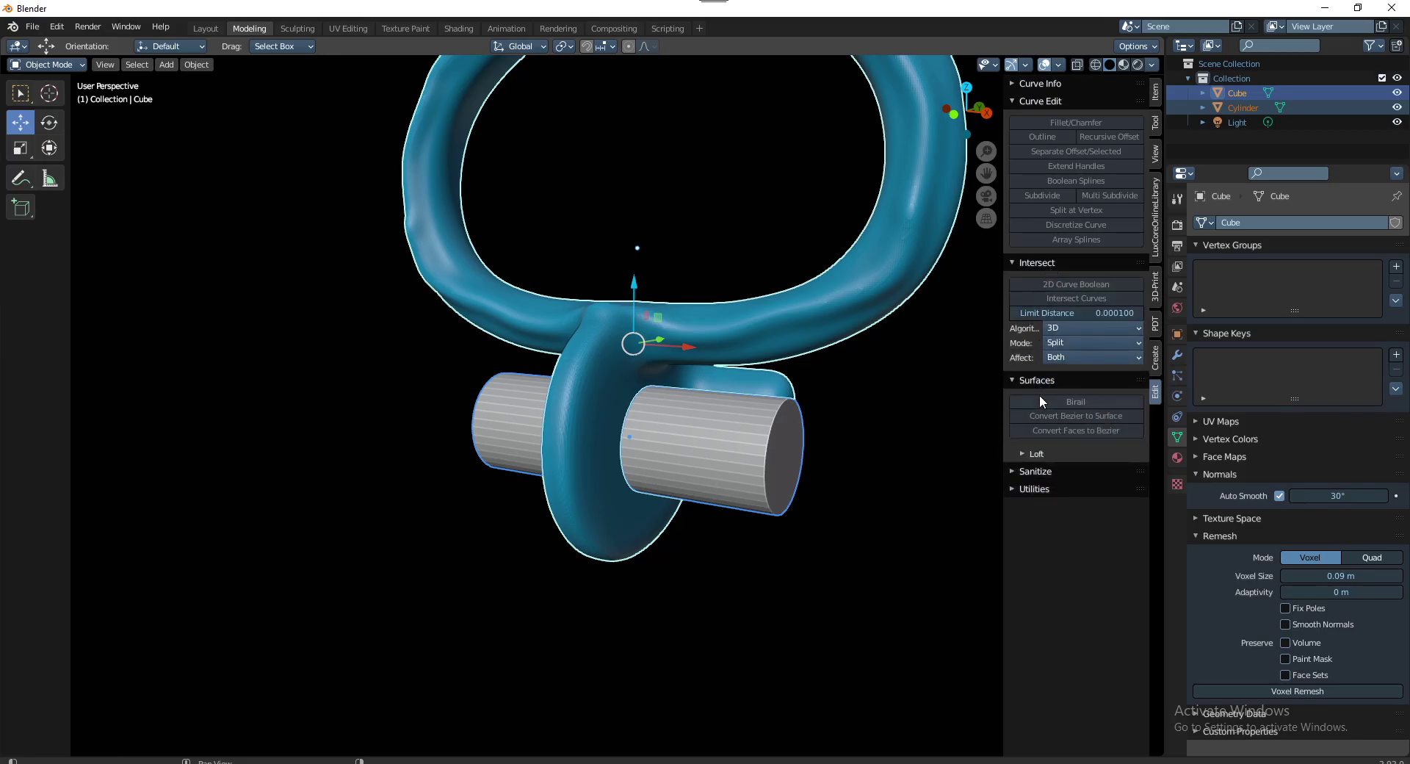
click(1046, 470)
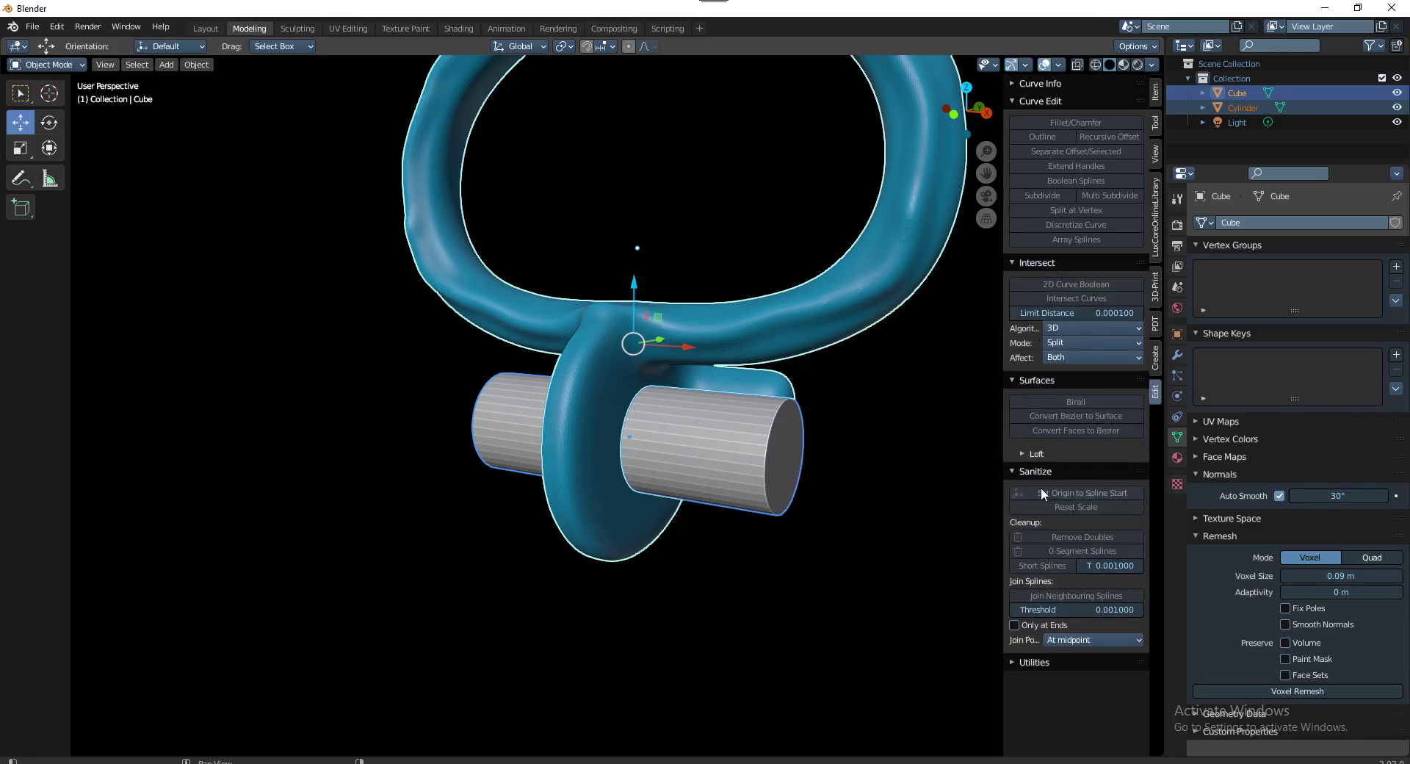
click(1051, 663)
scroll(1059, 617, down, 2)
scroll(1059, 617, up, 2)
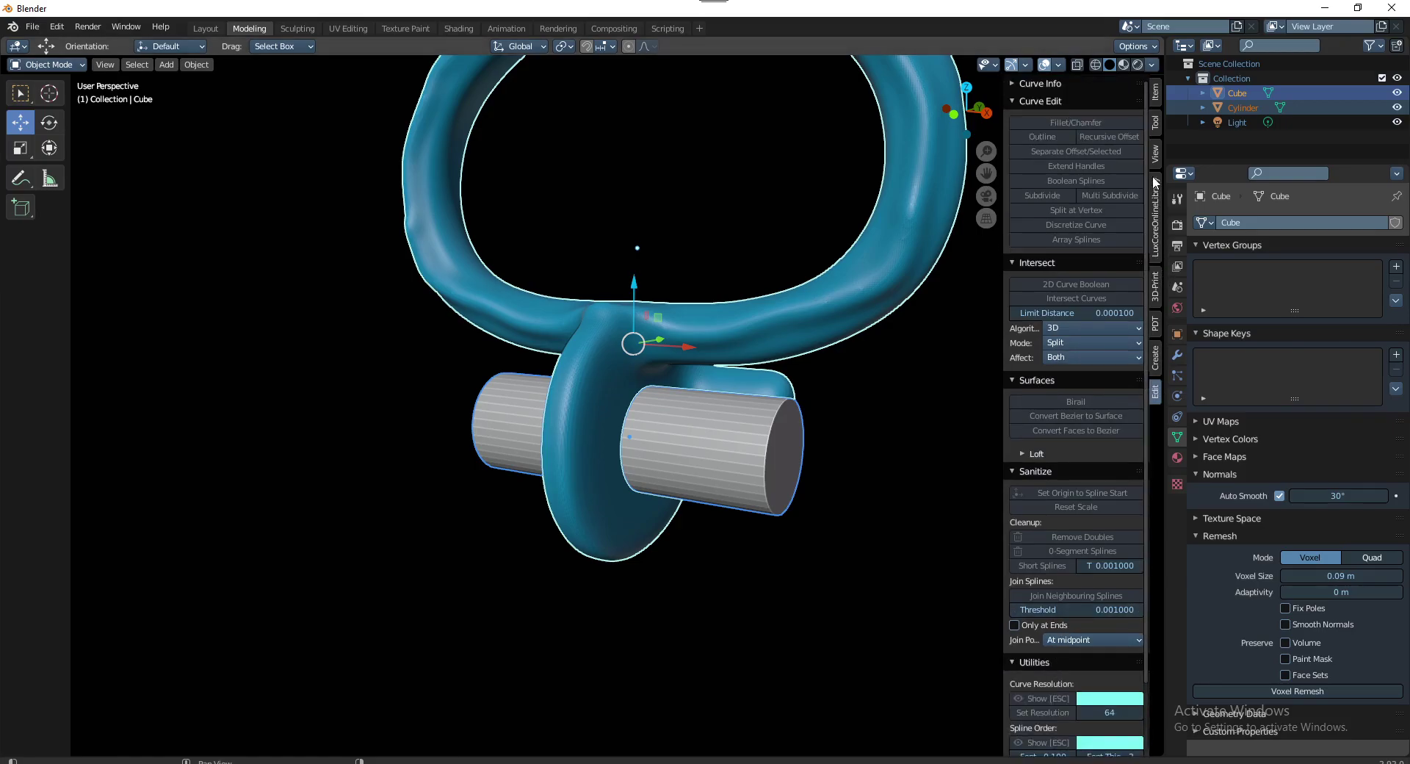
click(1156, 133)
Expand the workspace filter and flip through the Item, Tool and View sidebar tabs
click(1055, 259)
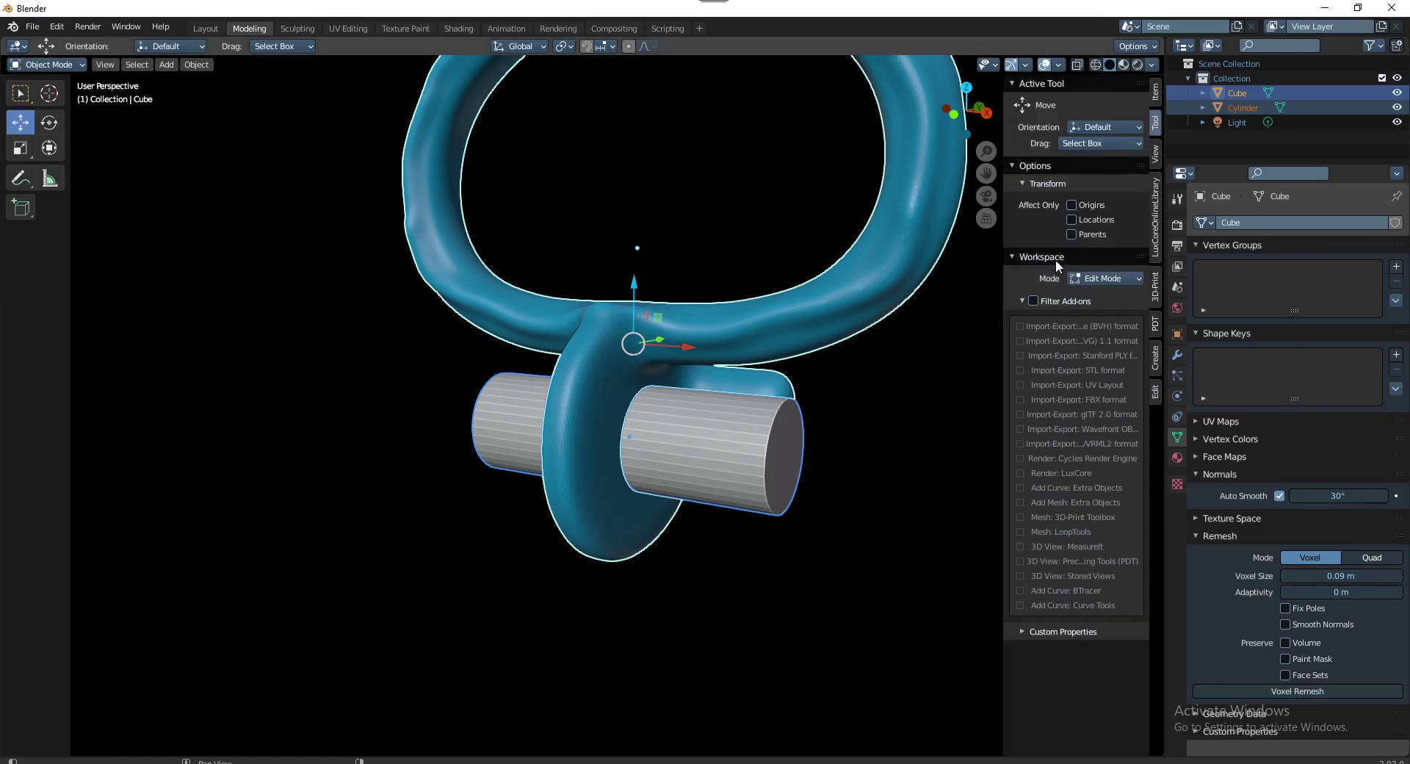
click(1155, 92)
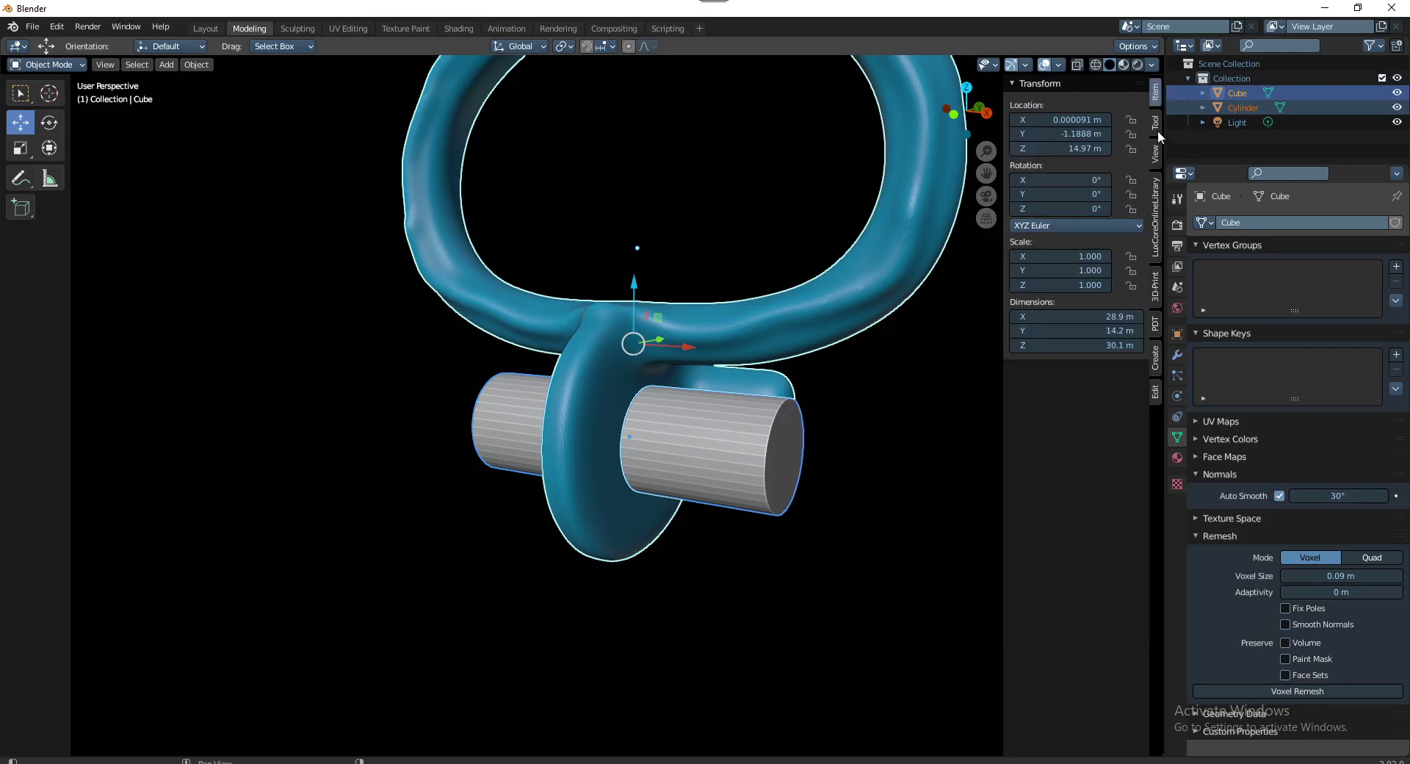
click(1156, 130)
click(1156, 155)
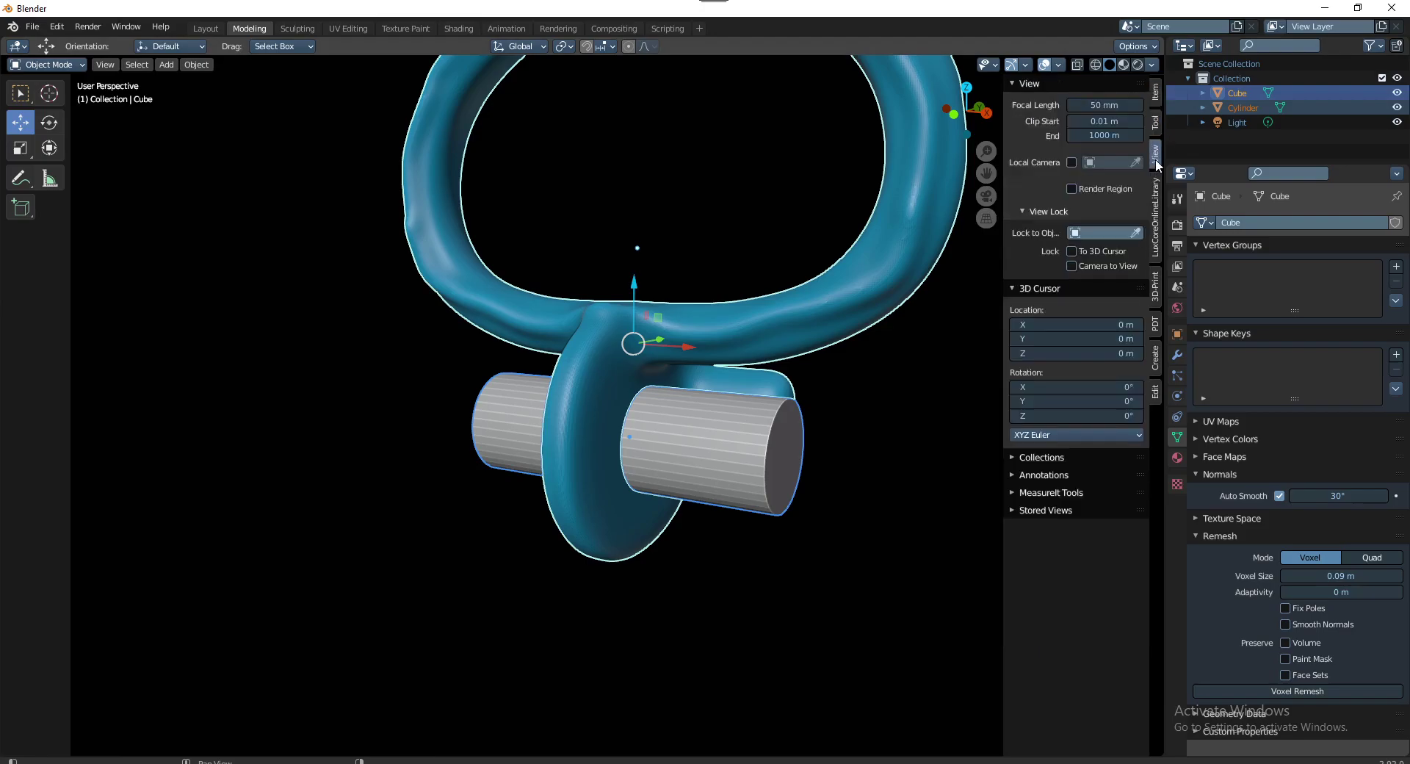
Expand the View tab's annotation, MeasureIt, collections and stored views panels
click(1034, 471)
click(1036, 521)
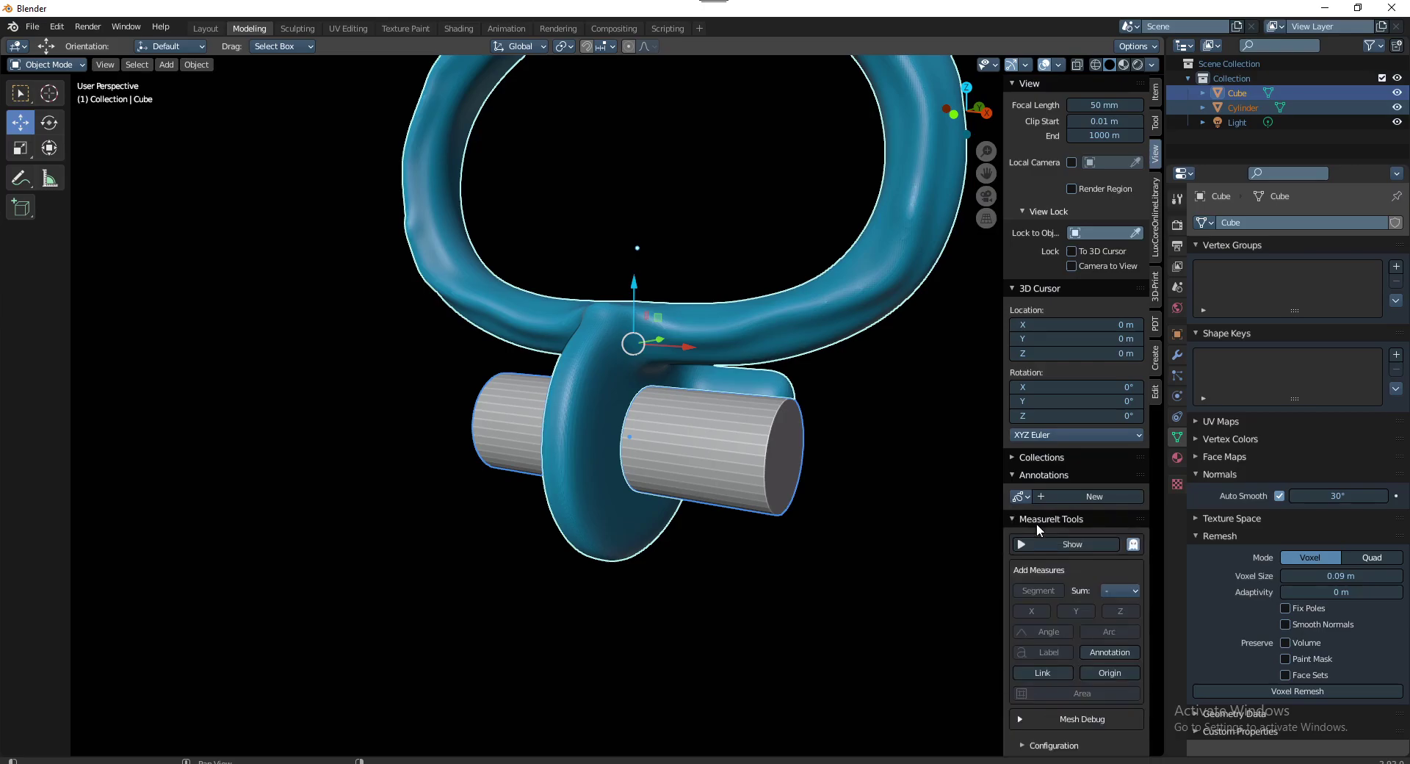
click(1038, 458)
scroll(1042, 531, down, 3)
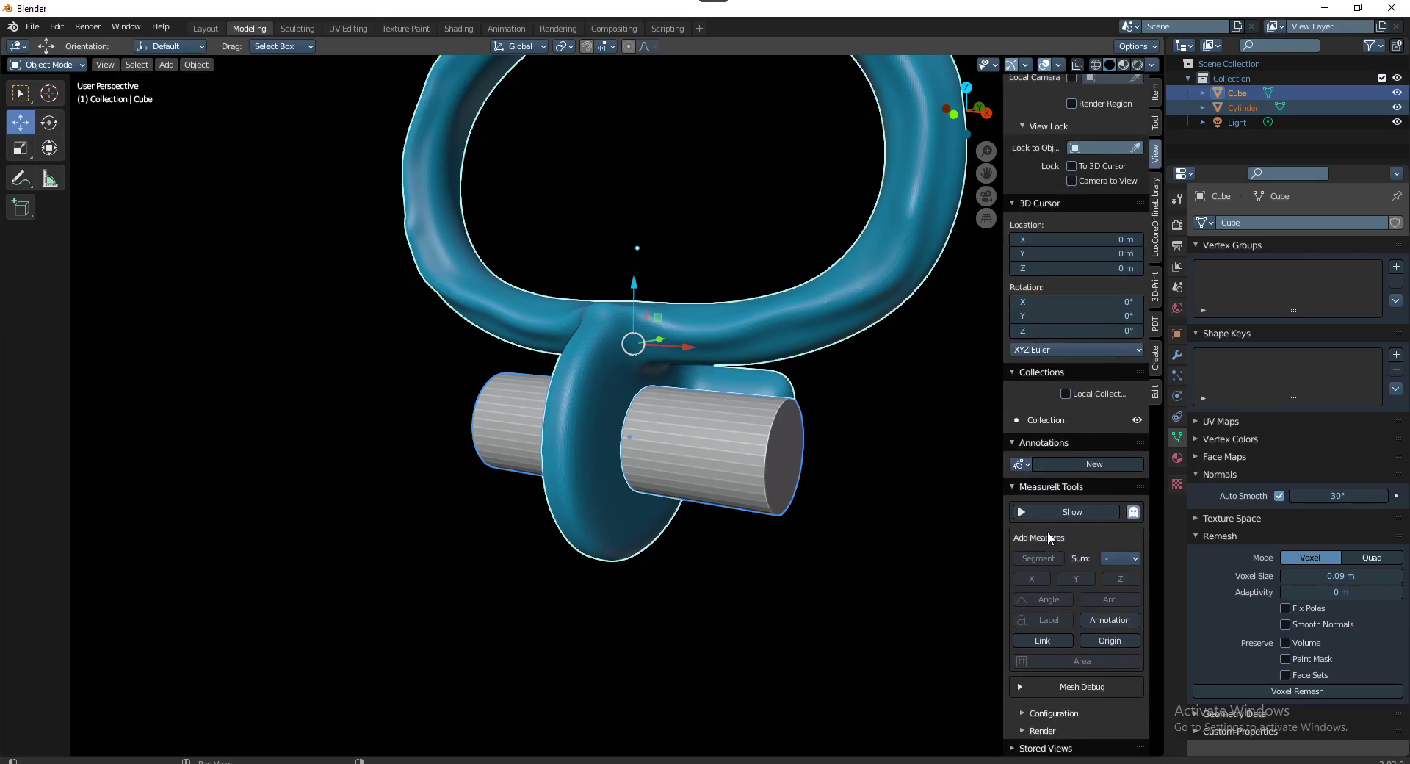
click(1056, 712)
scroll(1056, 711, down, 2)
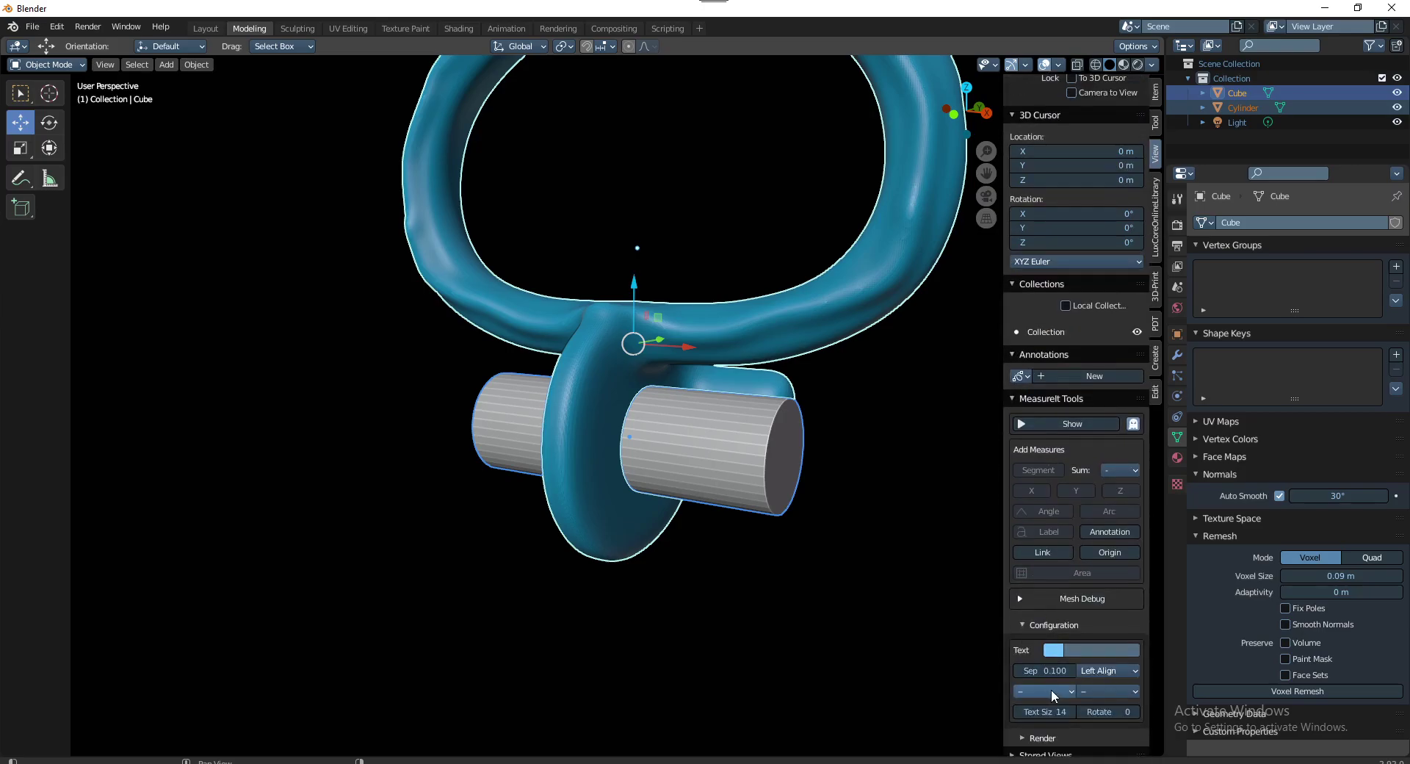
scroll(1051, 689, down, 2)
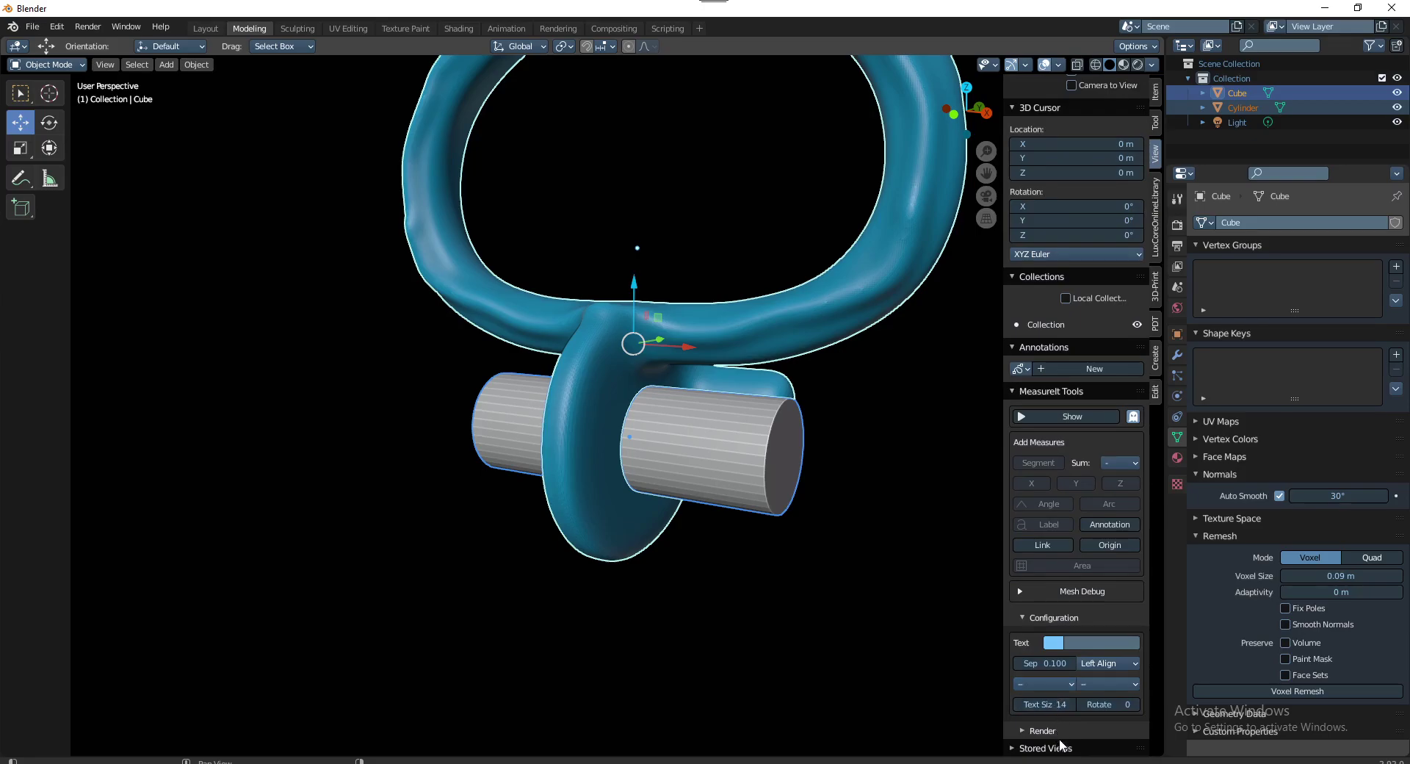
click(1061, 750)
click(1042, 731)
scroll(1047, 690, down, 3)
scroll(1047, 687, down, 1)
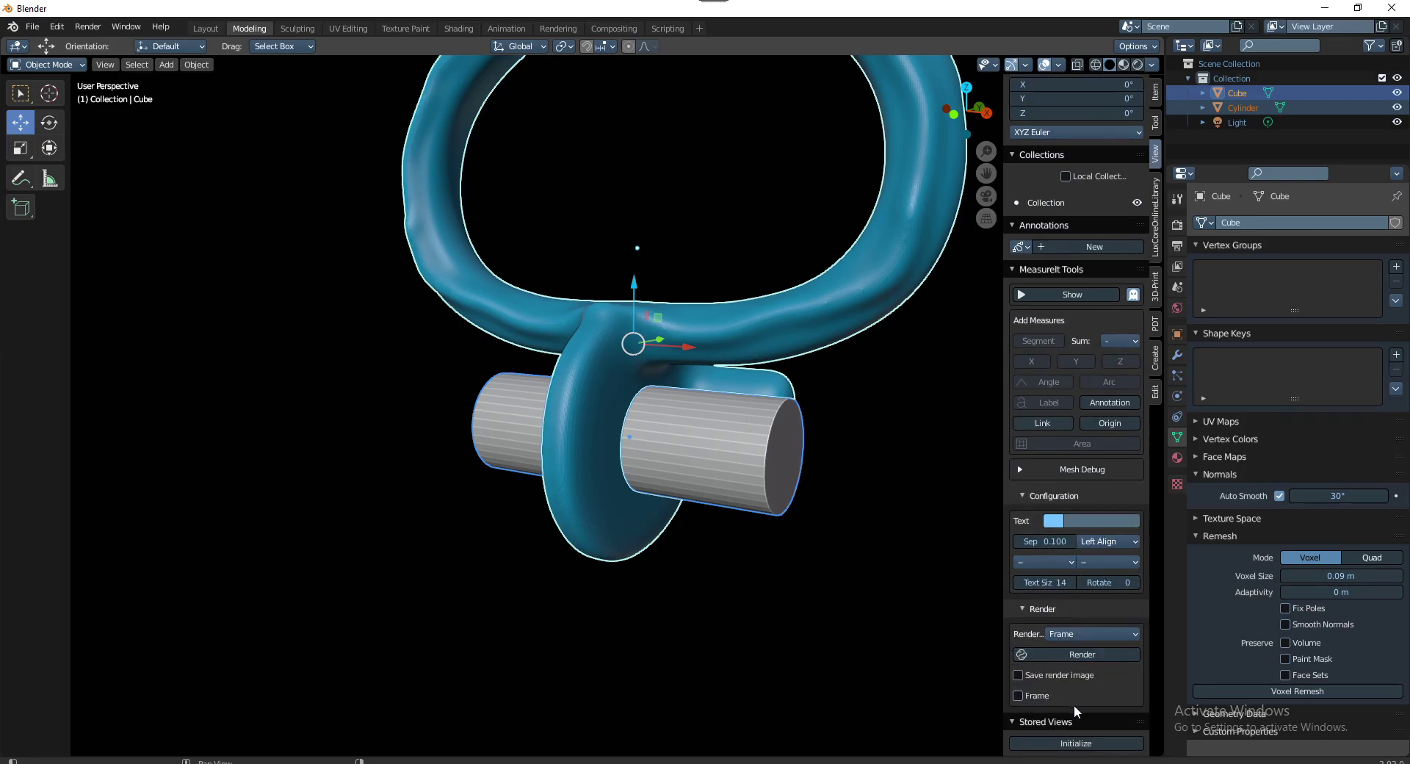
Browse the LuxCore, 3D-Print, PDT, Create and Edit tabs, then open Edit > Preferences
click(1159, 200)
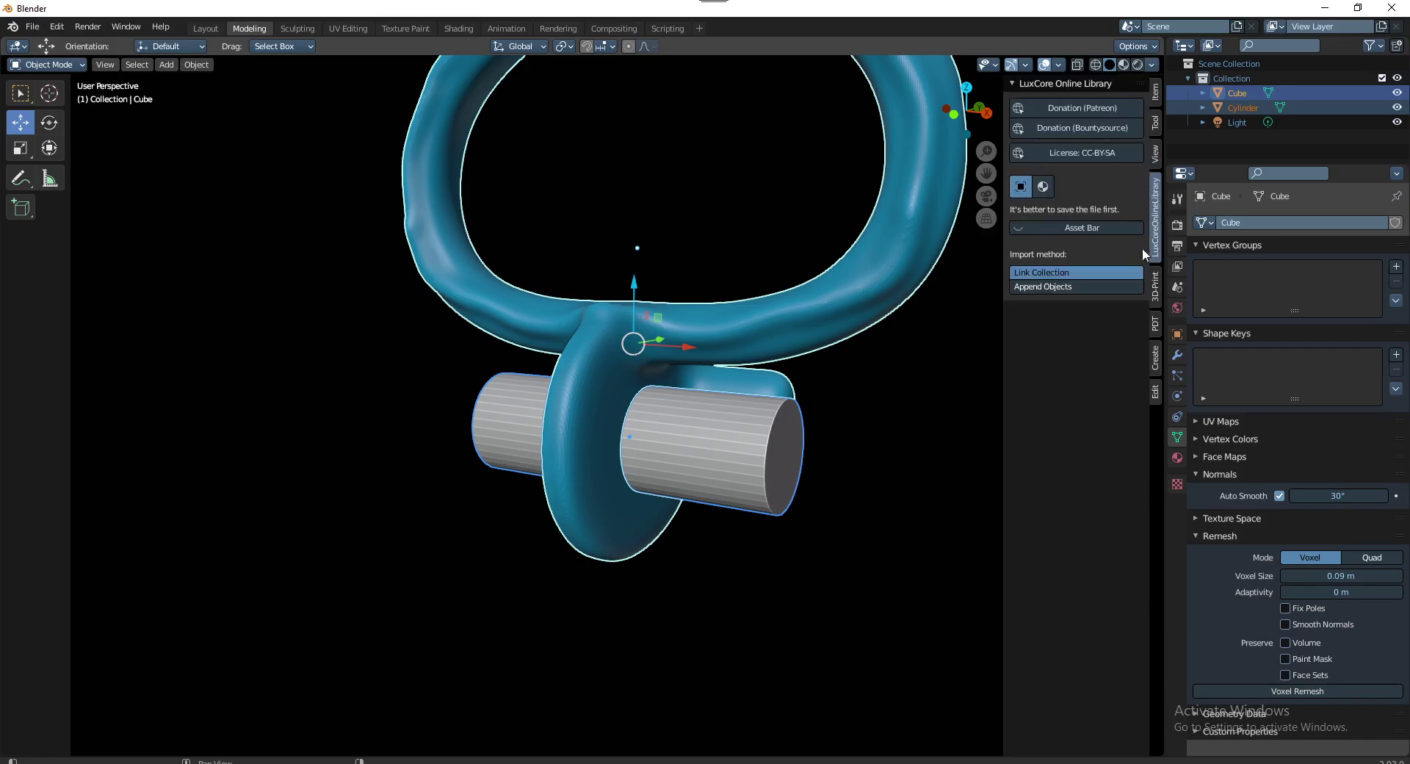
click(1153, 287)
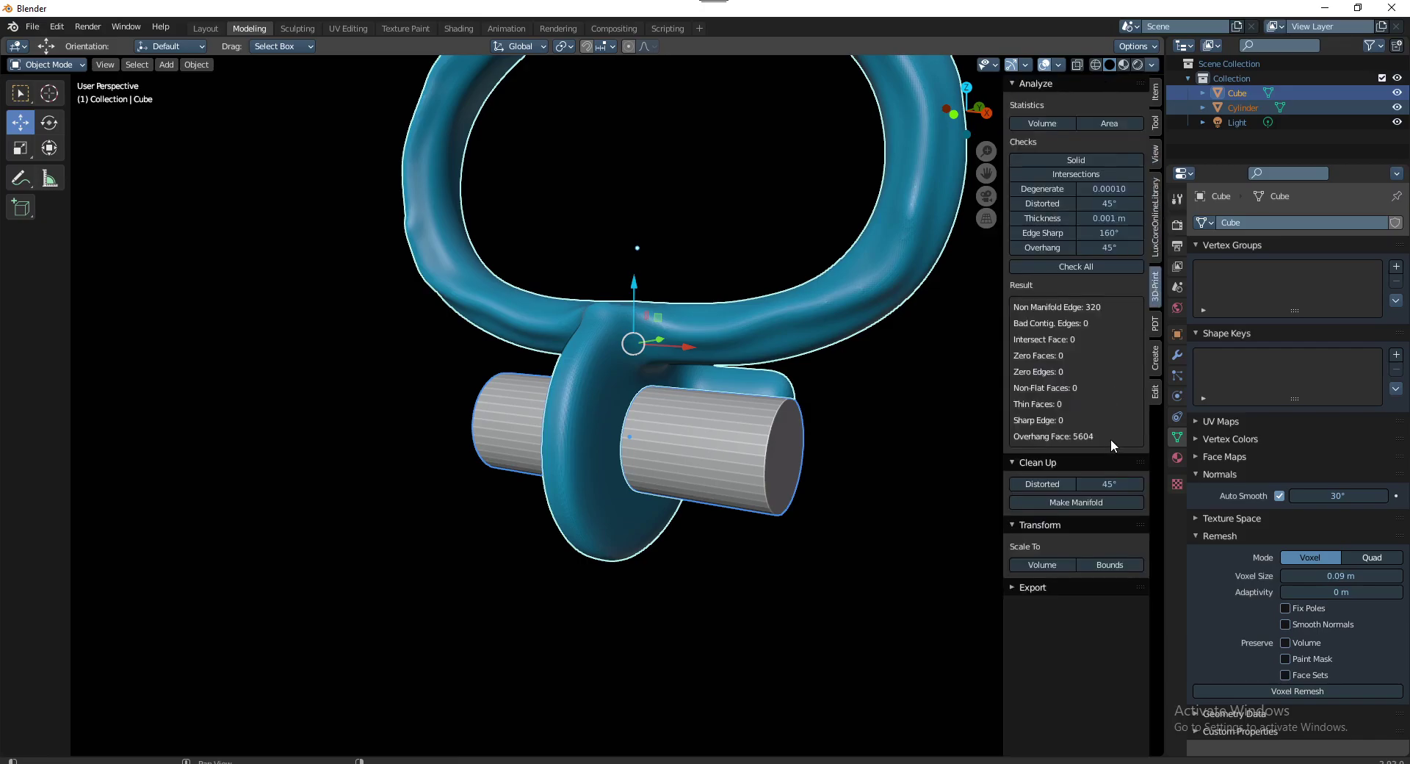
click(1155, 323)
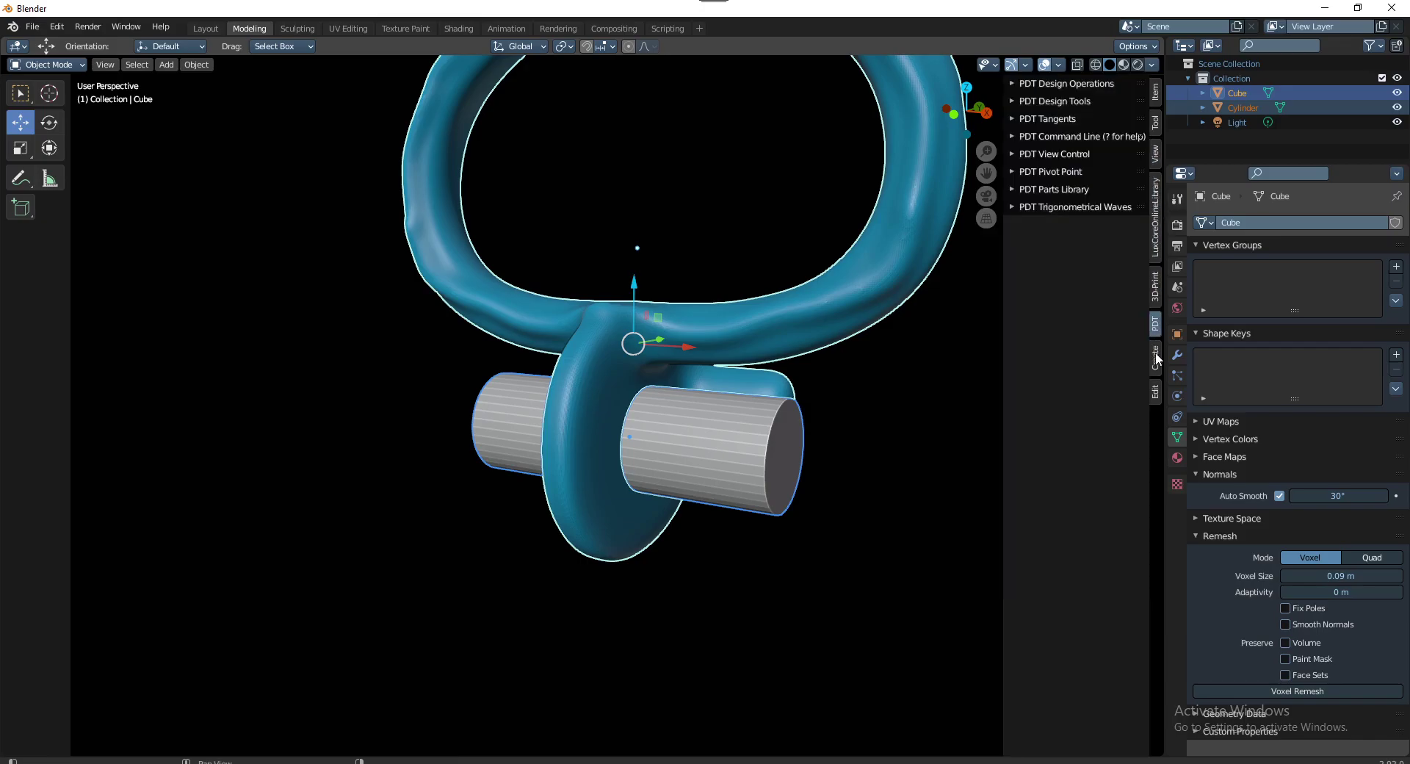
click(1156, 357)
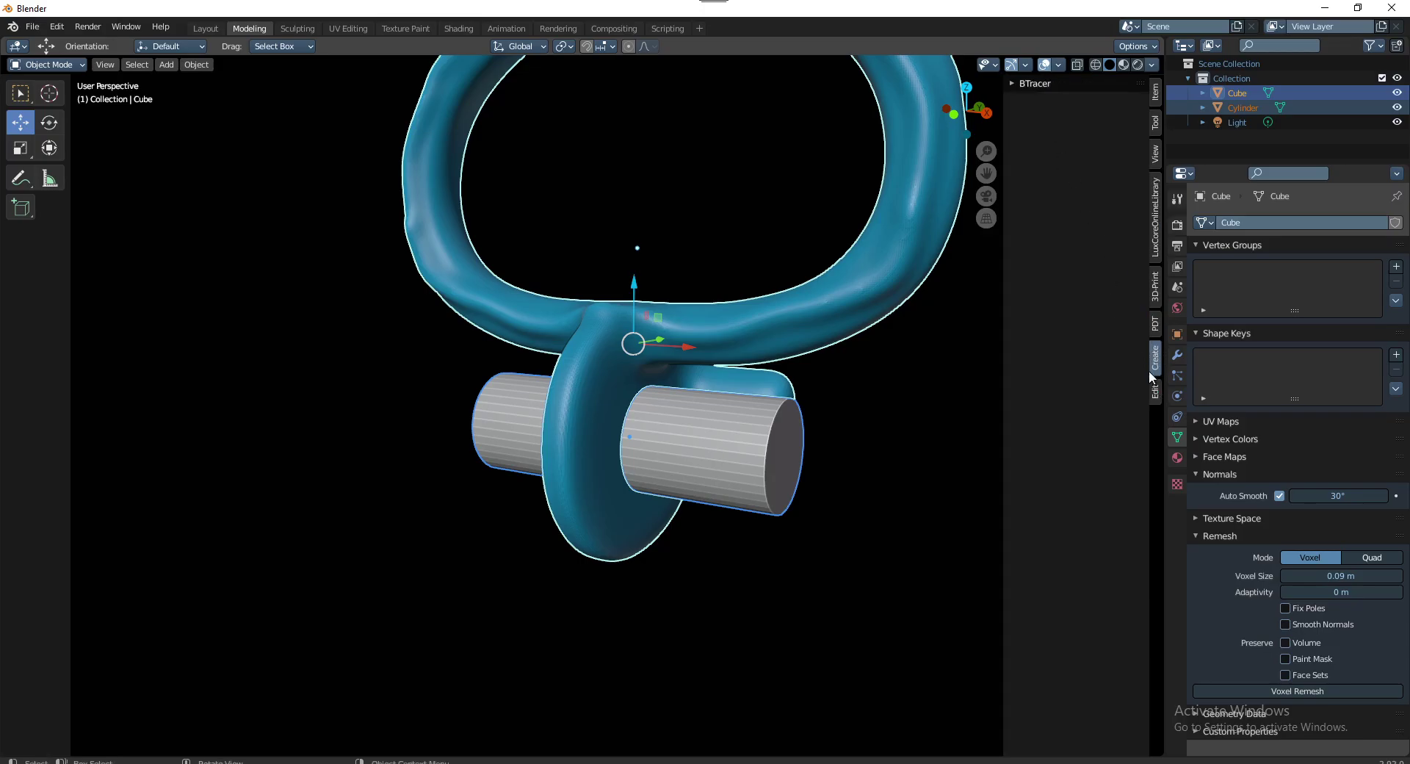
click(1156, 390)
scroll(1079, 478, down, 2)
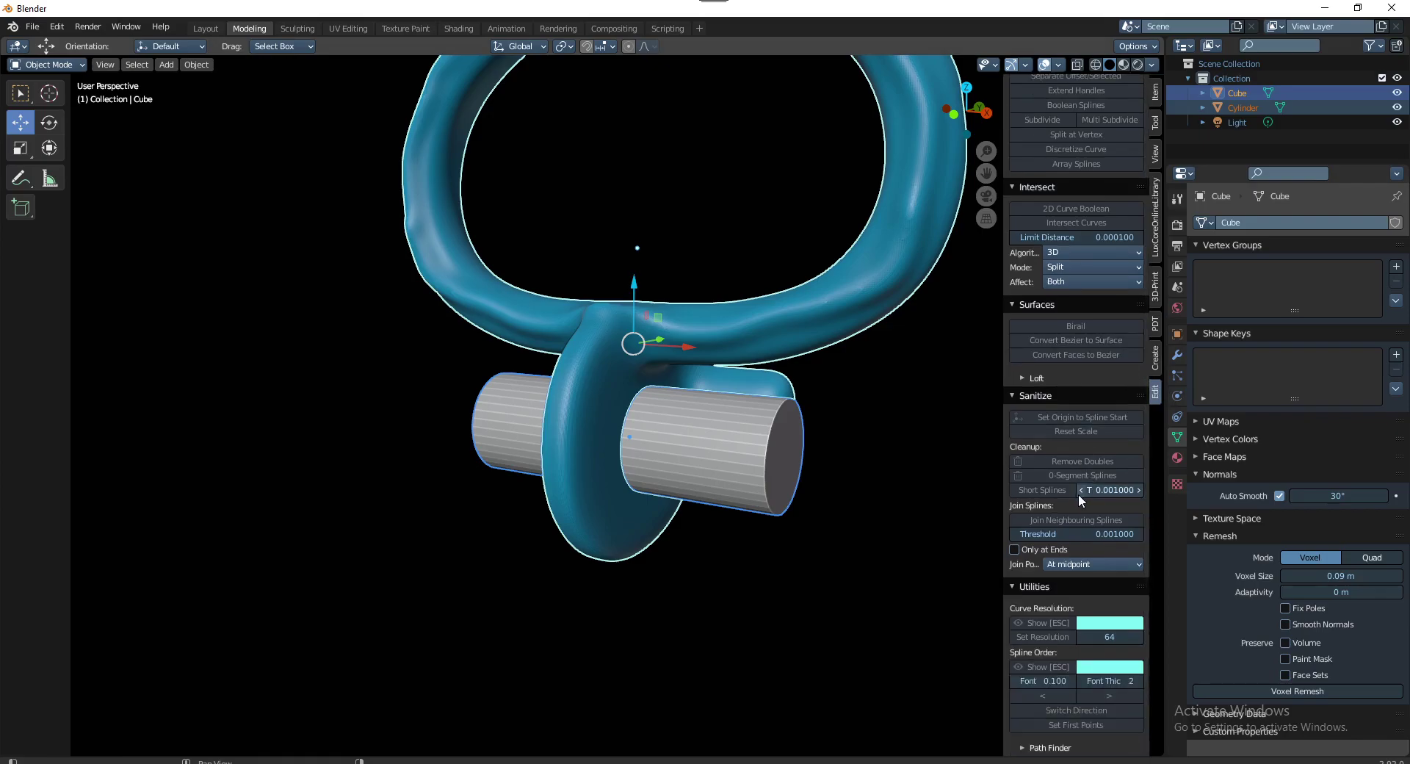
scroll(1090, 499, up, 3)
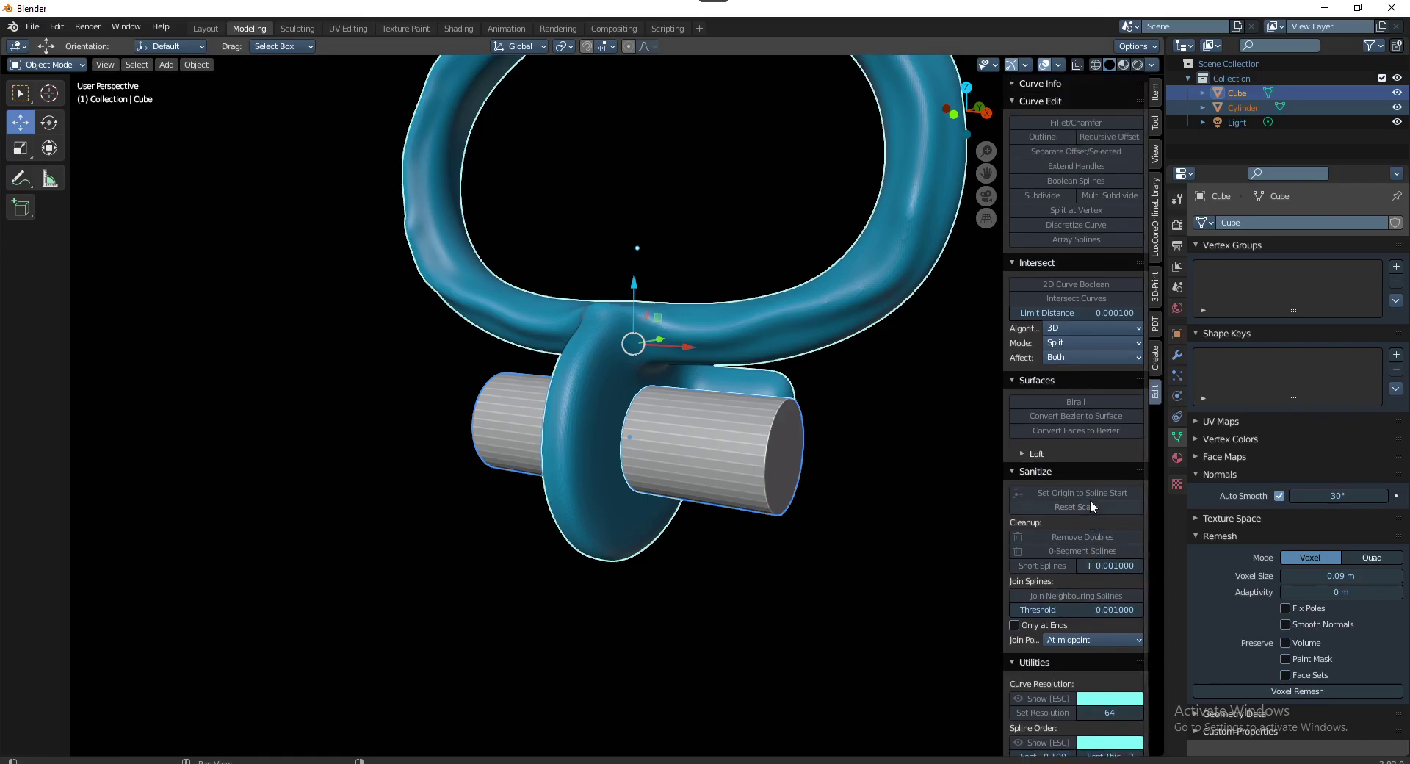
scroll(1089, 500, down, 3)
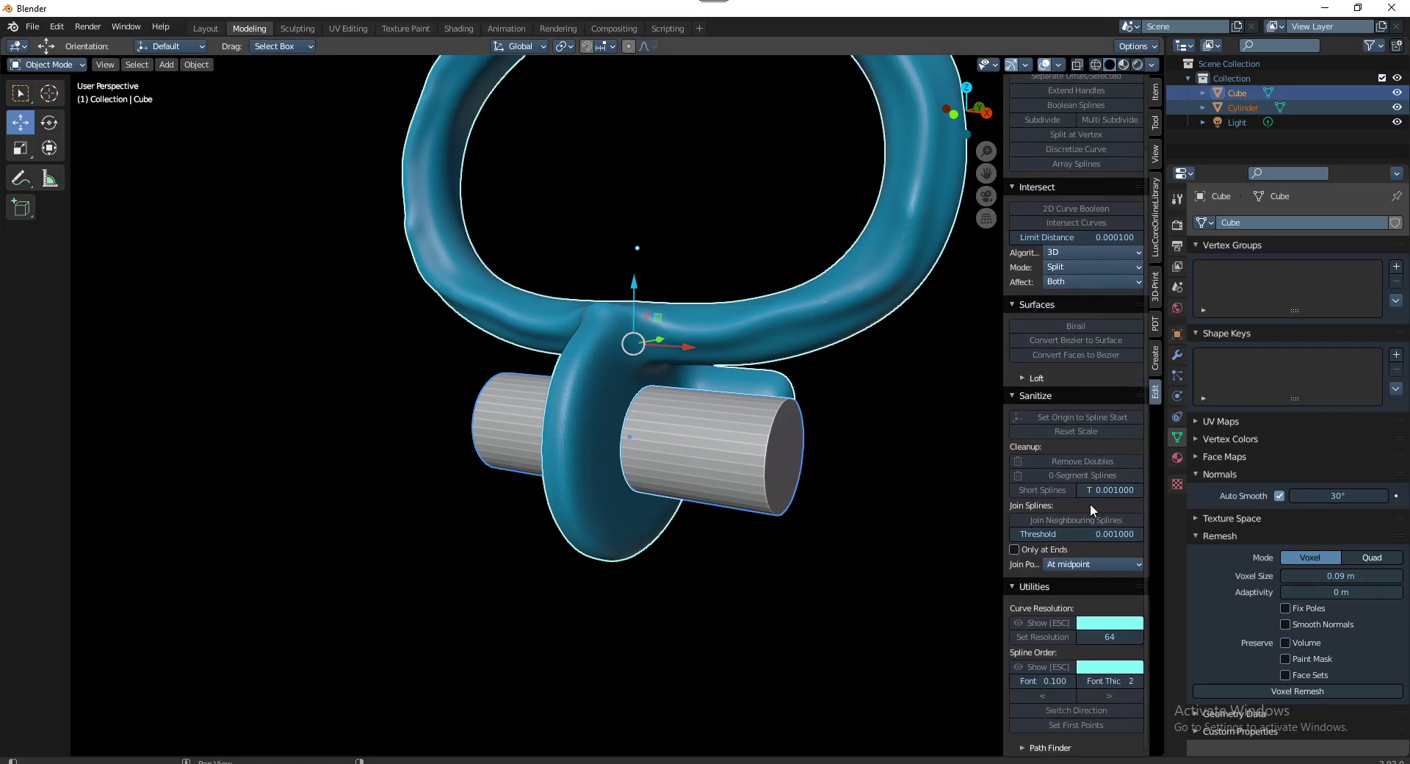
scroll(1089, 505, up, 3)
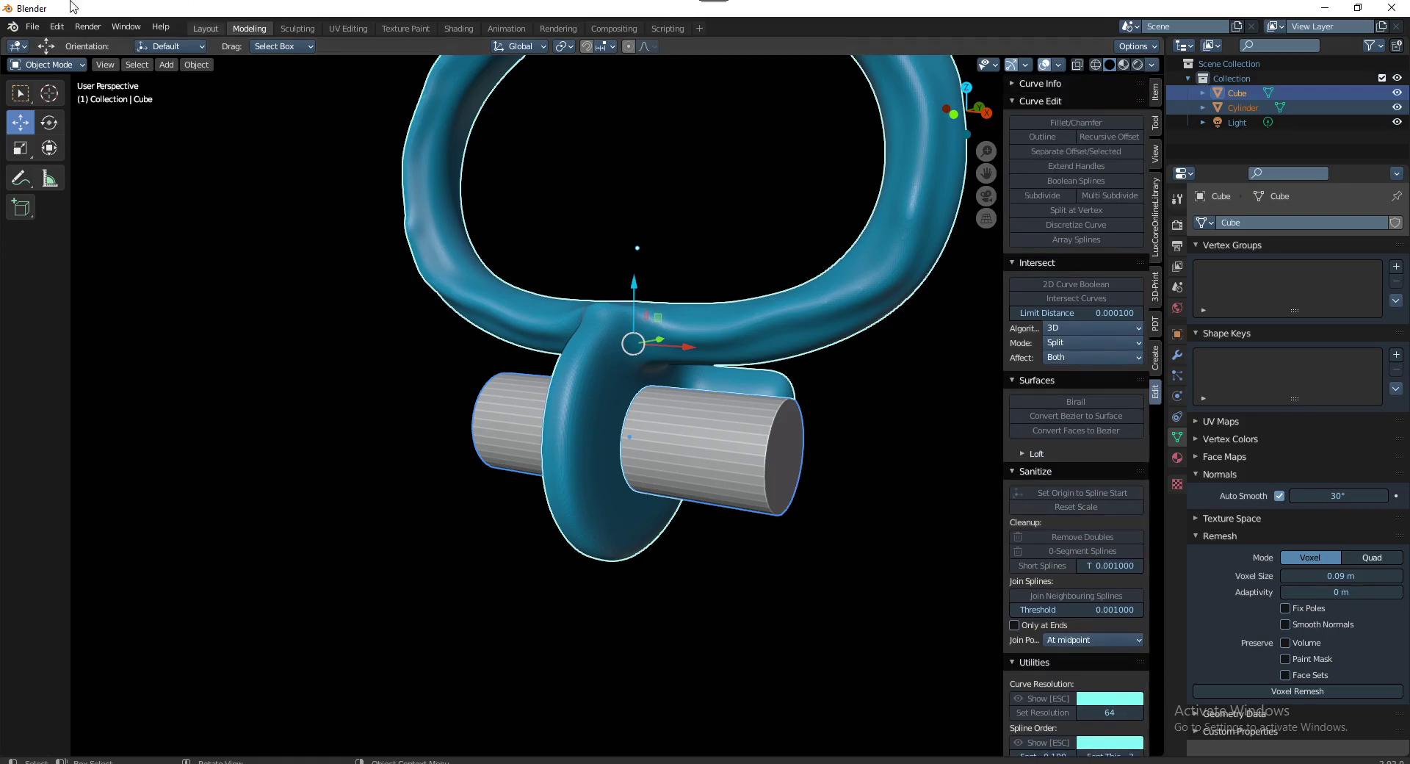
click(62, 29)
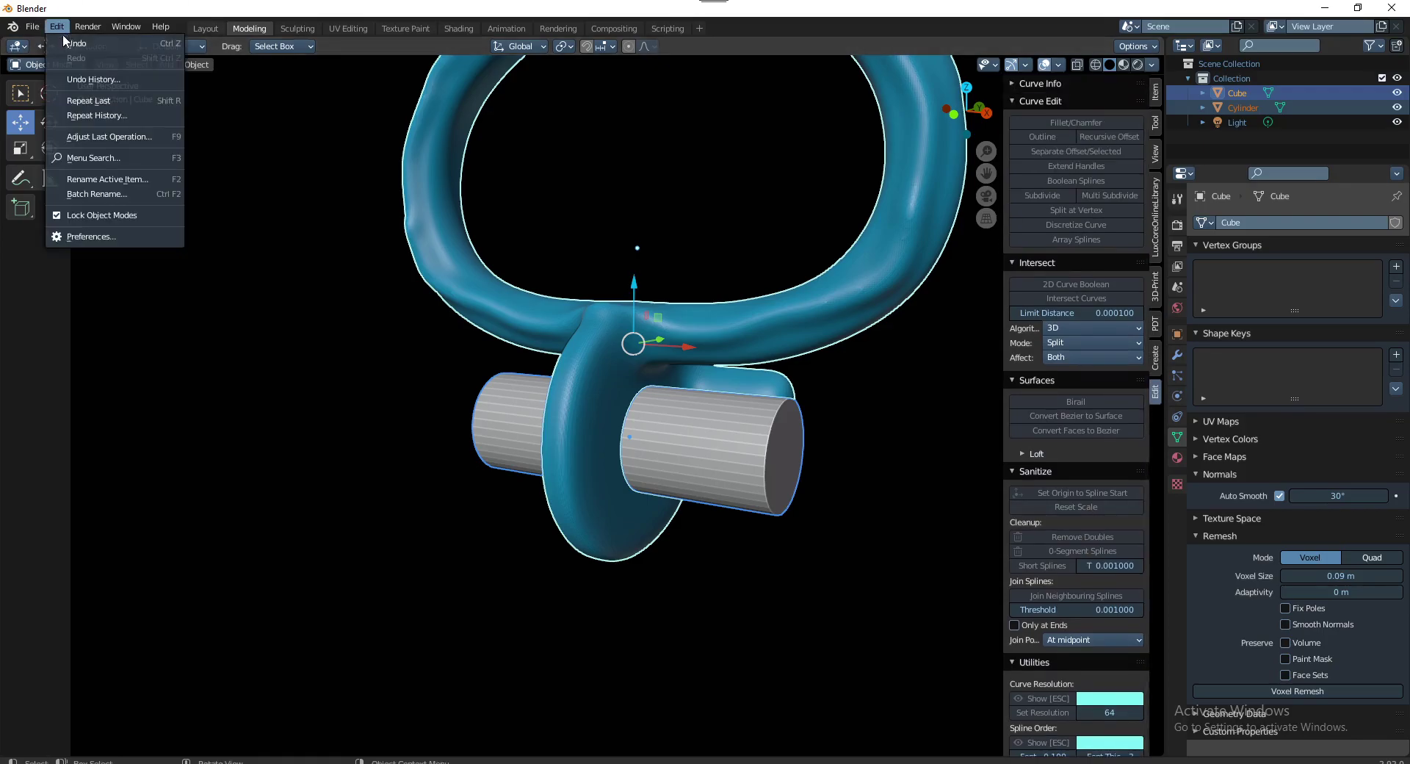
click(86, 232)
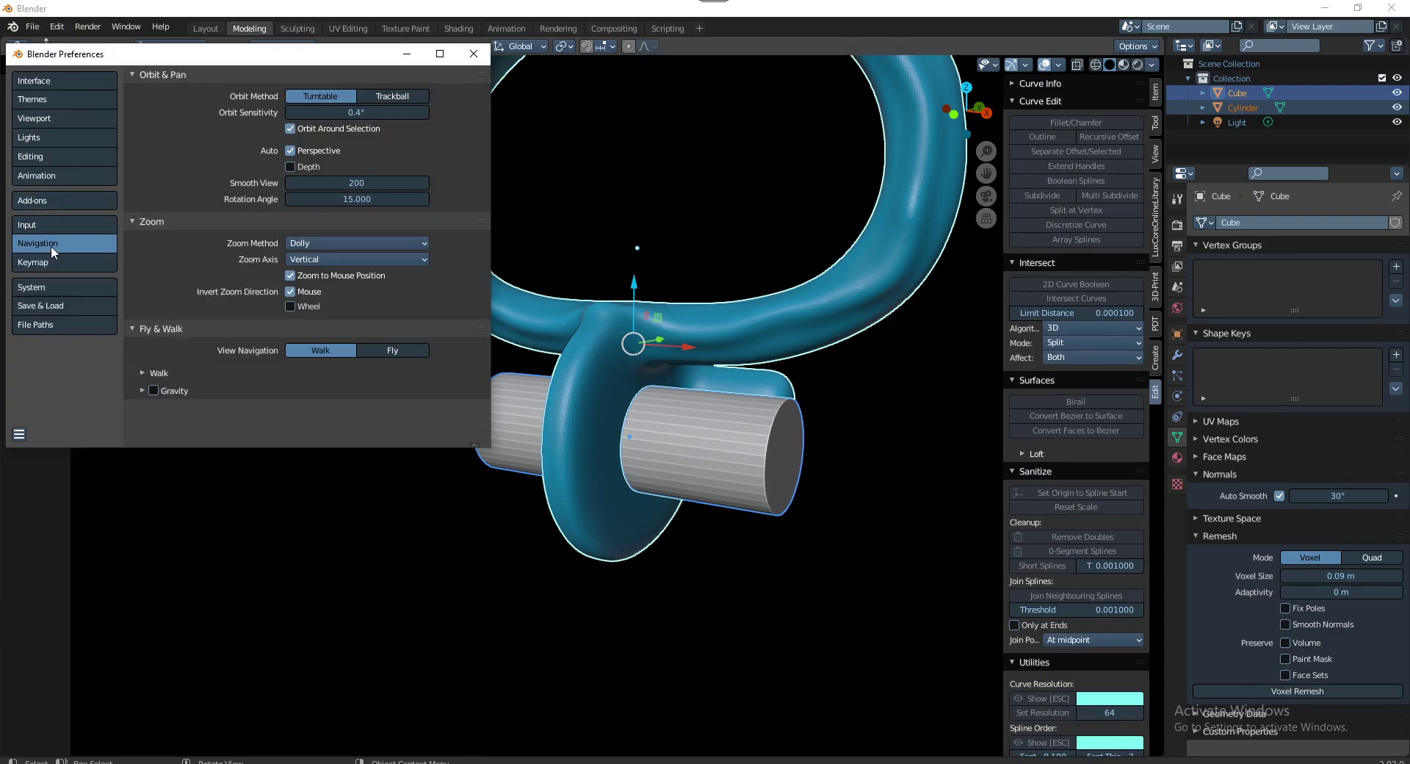
Search the add-ons for 'boo', enable Object: Bool Tool, and close Preferences
click(44, 203)
click(404, 99)
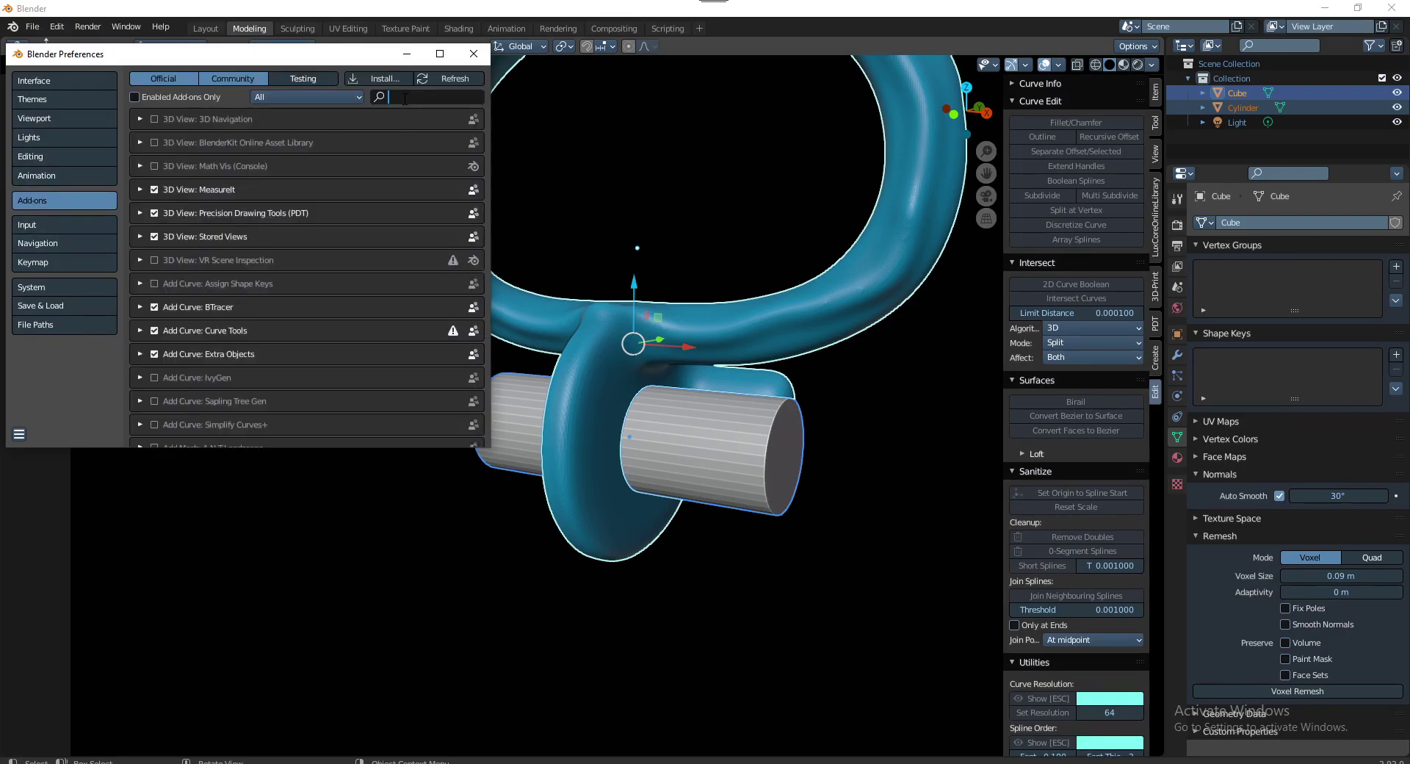
text(boo)
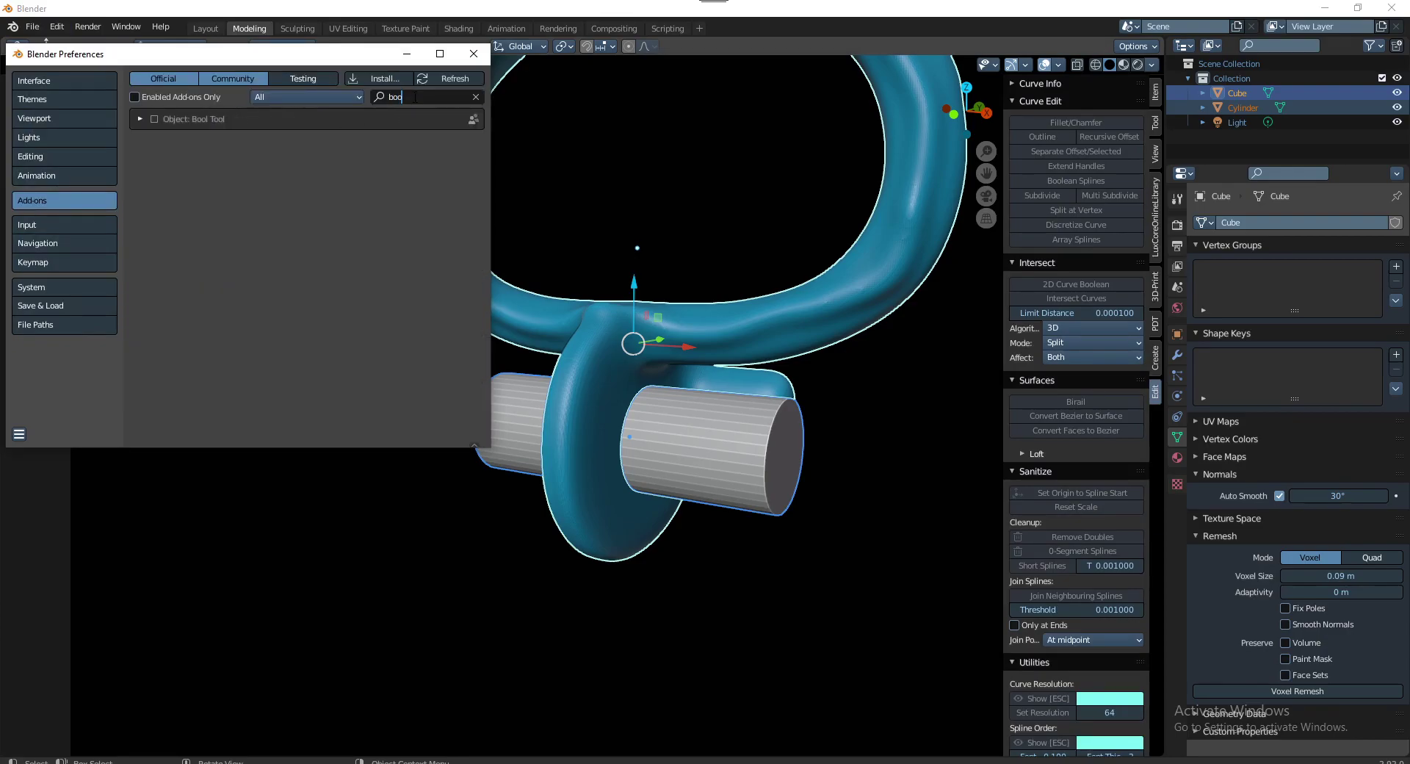
key(Return)
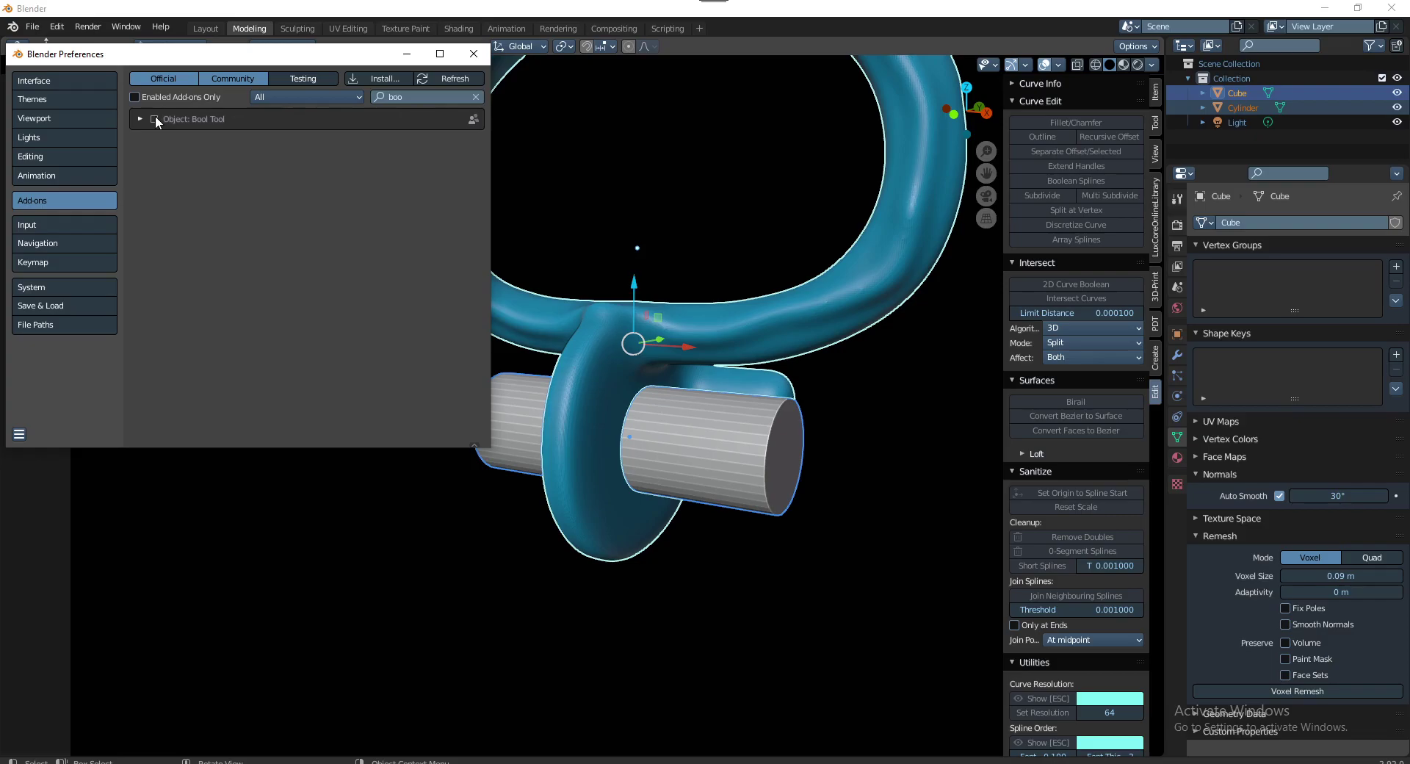
click(154, 119)
click(19, 434)
click(473, 54)
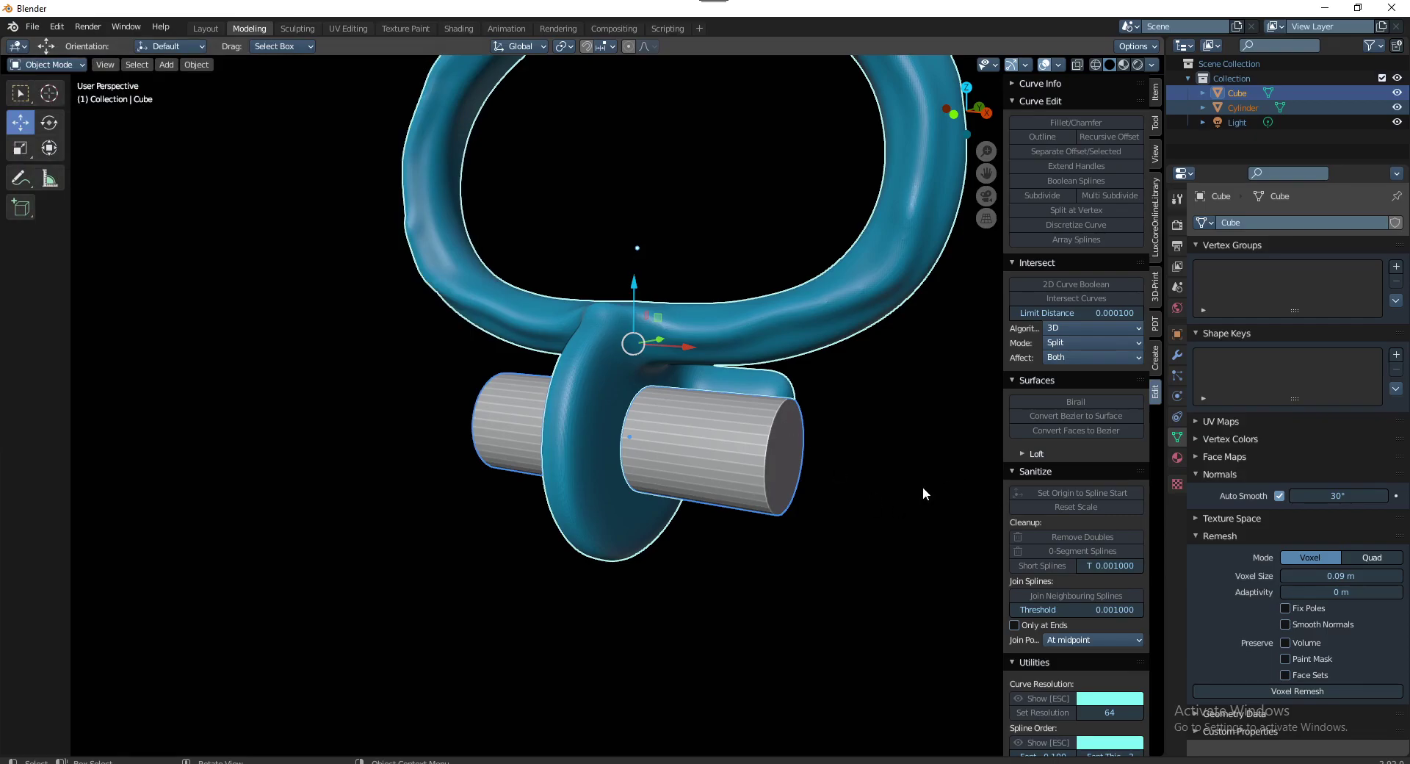
Reopen the sidebar and expand the Bool Tool panel
key(n)
key(n)
scroll(1052, 516, down, 3)
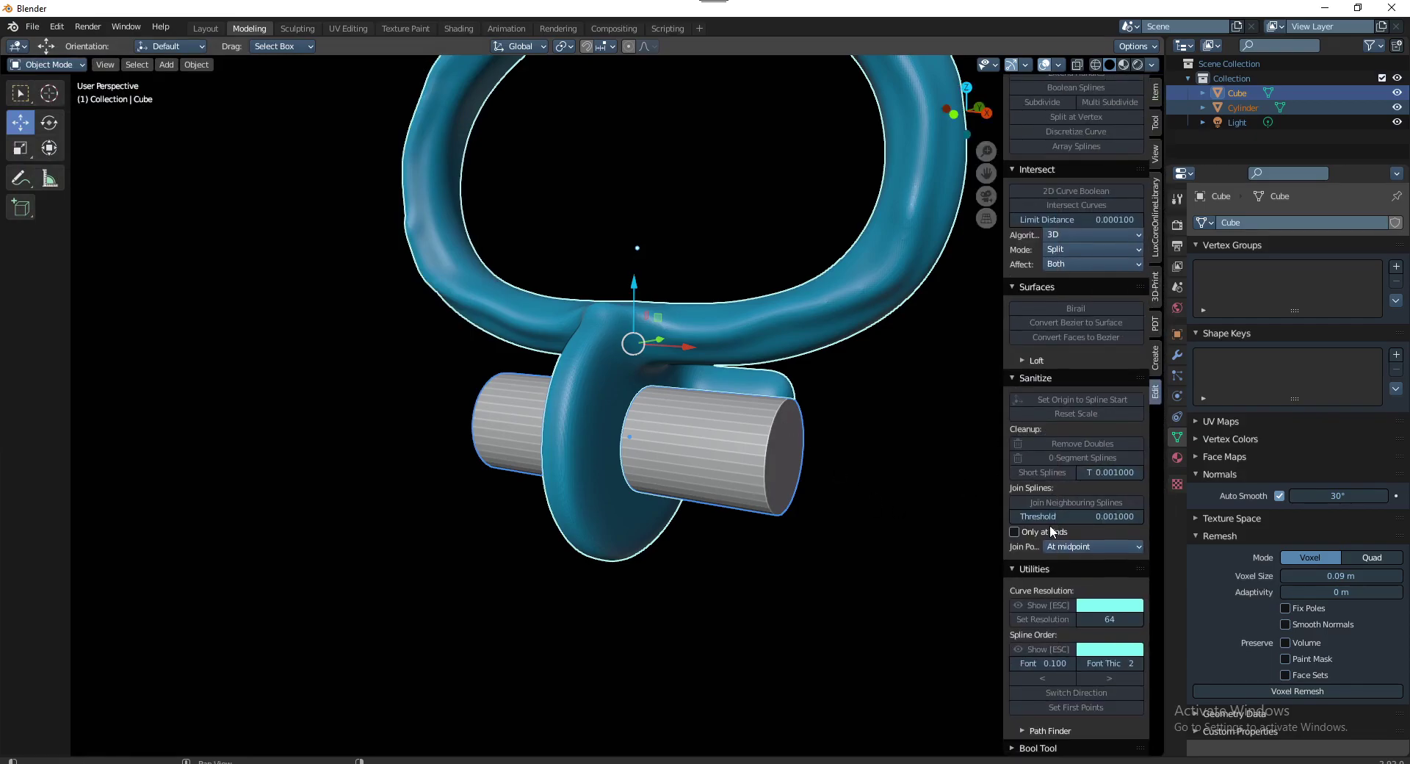
click(1019, 749)
scroll(1062, 666, down, 2)
scroll(1062, 683, down, 3)
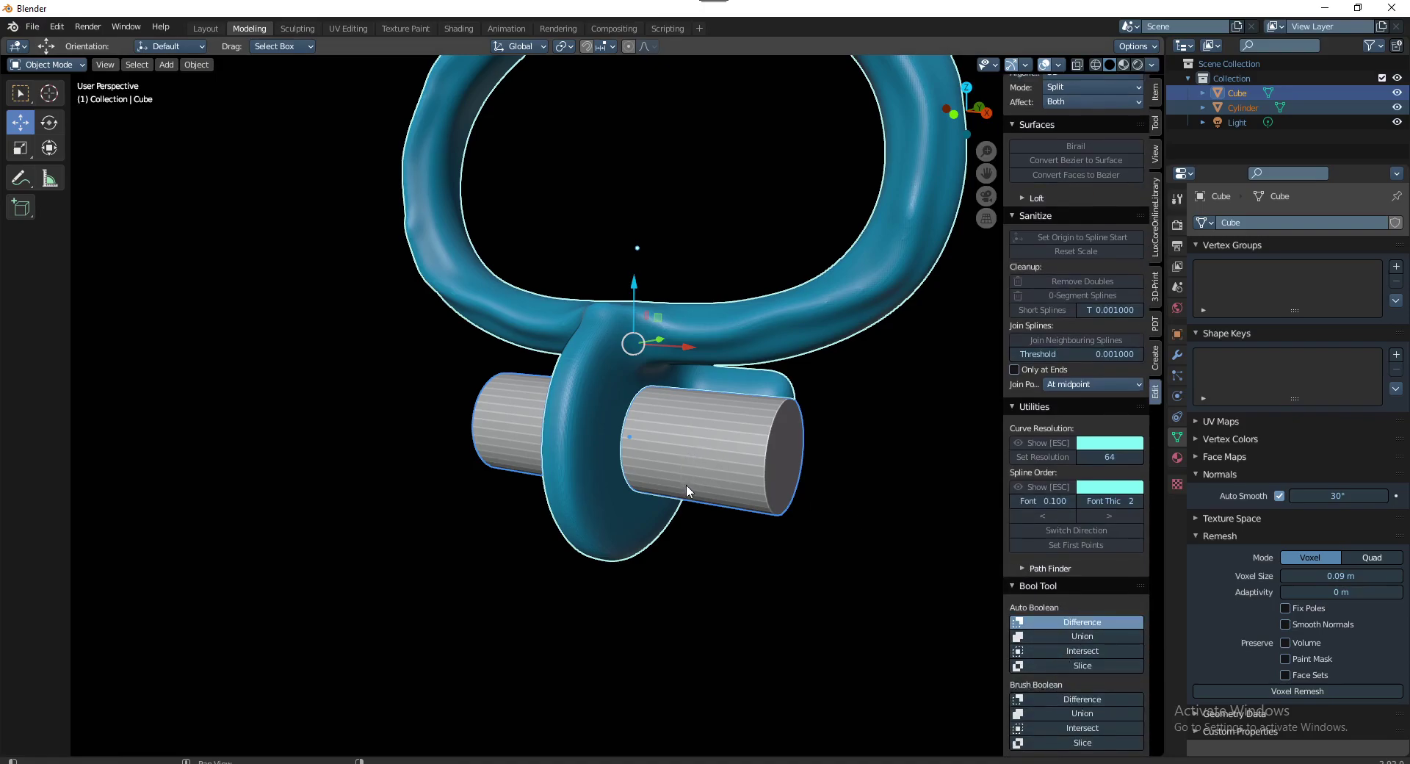
Cut the cylinder out of the tube with Auto Difference, then voxel-remesh the tube
key(ctrl+KP_Subtract)
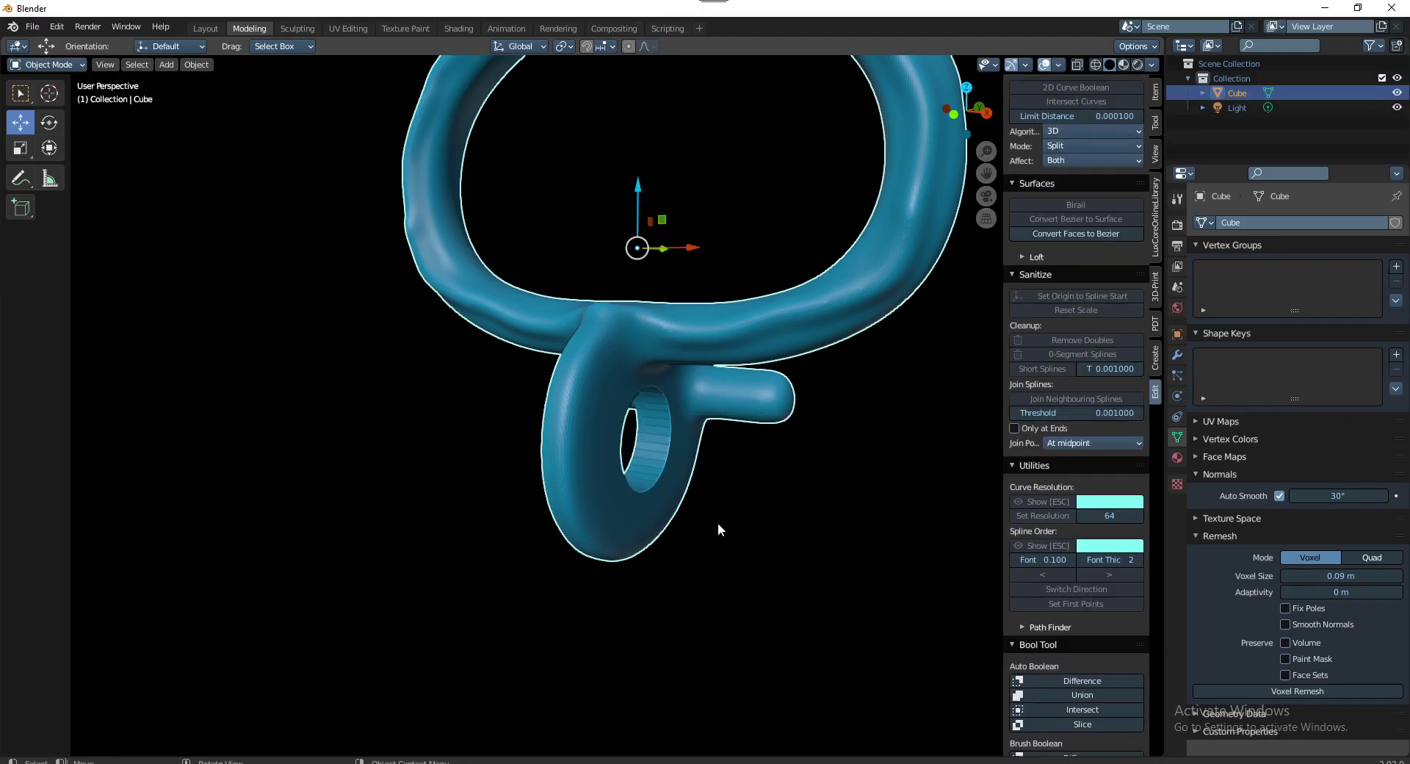
mouse_move(693, 504)
middle_down()
mouse_move(574, 475)
mouse_move(522, 492)
mouse_move(649, 443)
middle_up()
scroll(689, 486, up, 2)
mouse_move(688, 486)
middle_down()
mouse_move(716, 514)
mouse_move(633, 470)
mouse_move(627, 428)
mouse_move(580, 461)
mouse_move(649, 479)
middle_up()
scroll(651, 500, up, 2)
key(ctrl+r)
click(651, 500)
Hide the sidebar and put the holed tube into Sculpt Mode
key(n)
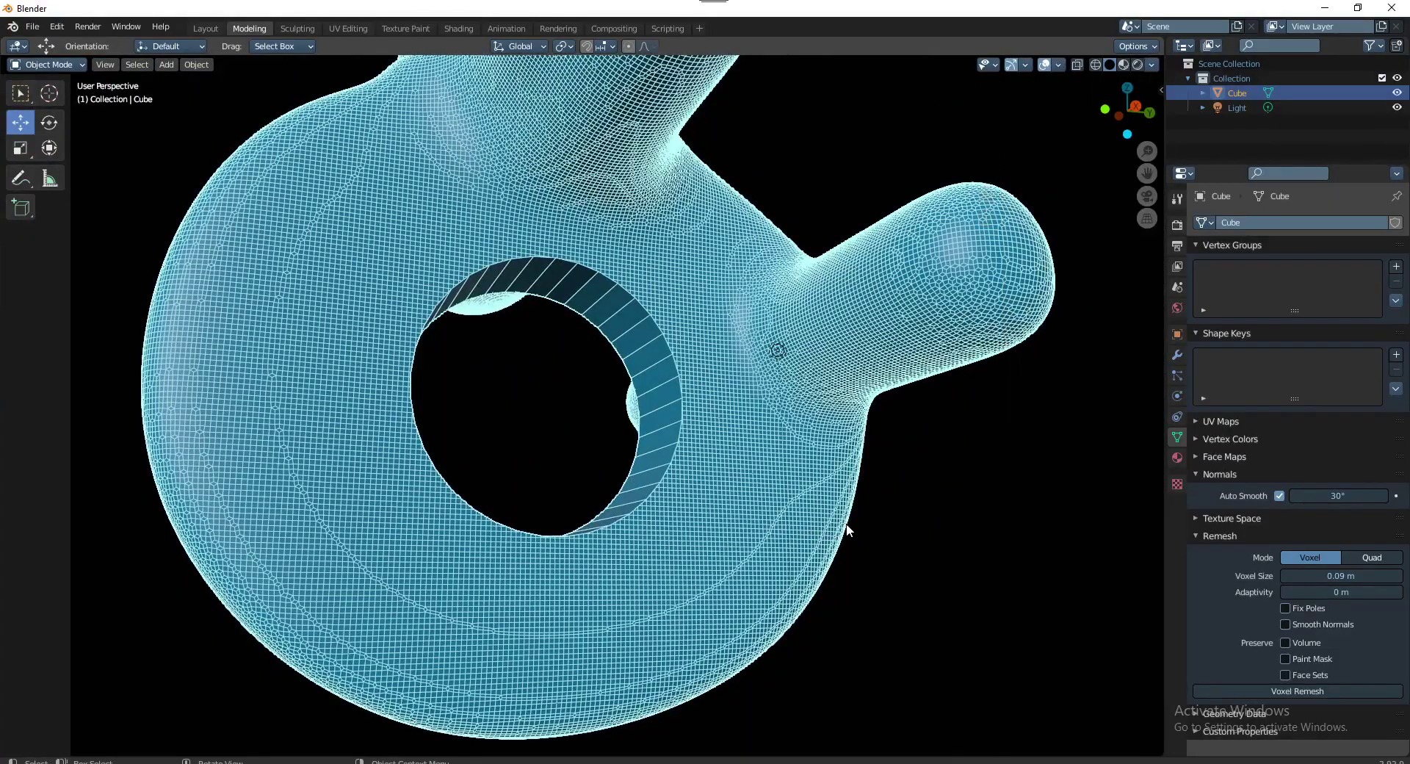
mouse_move(753, 507)
middle_down()
mouse_move(711, 521)
mouse_move(675, 467)
mouse_move(630, 494)
mouse_move(519, 487)
mouse_move(547, 529)
middle_up()
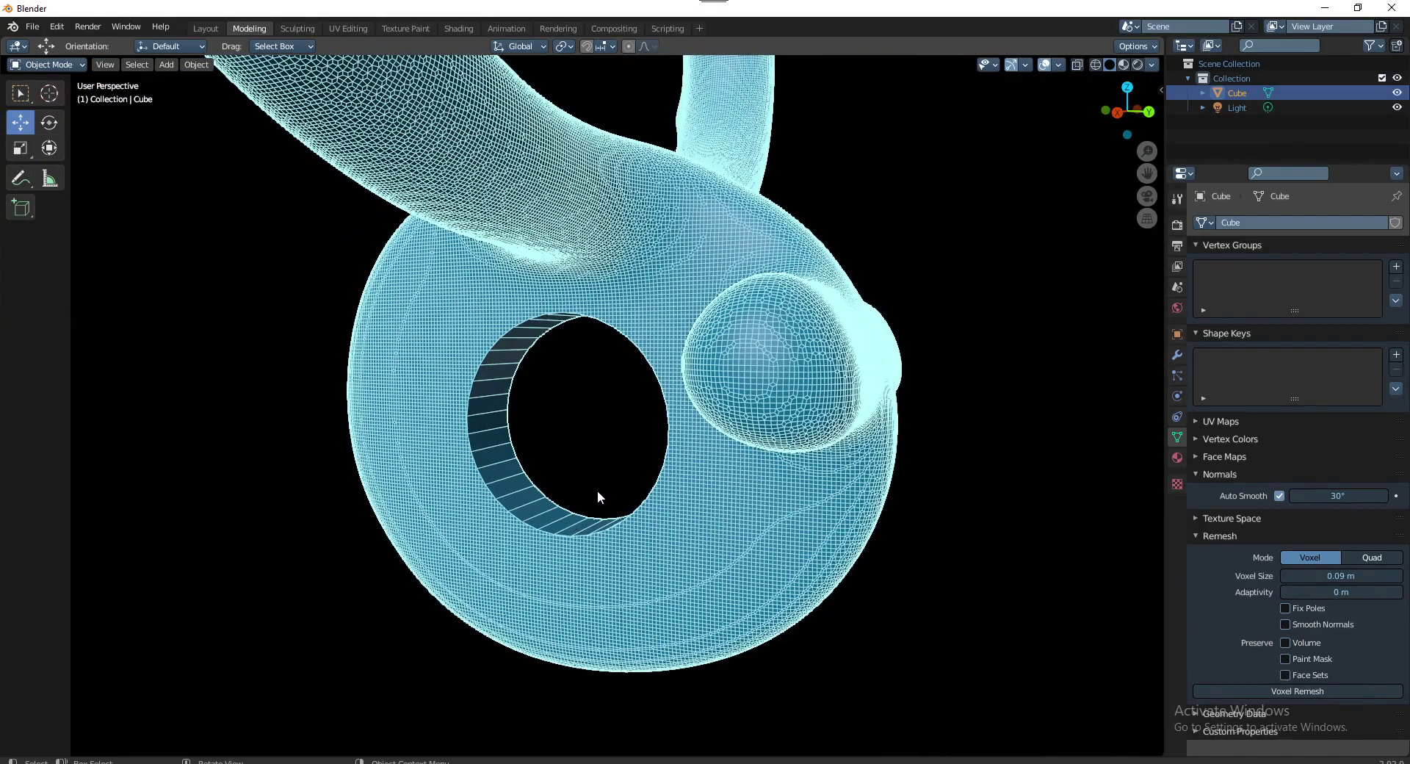
key(ctrl+Tab)
click(589, 577)
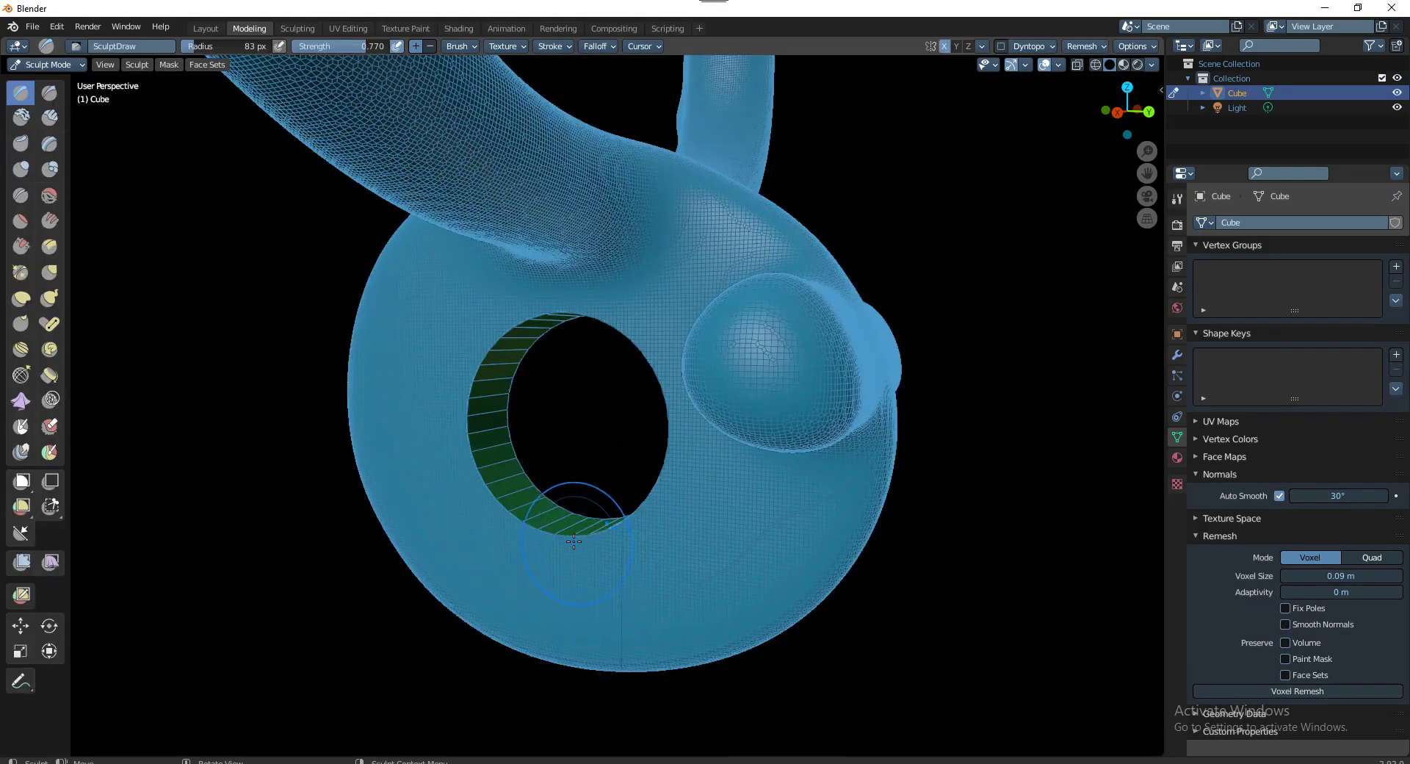
mouse_move(582, 488)
middle_down()
mouse_move(669, 542)
mouse_move(676, 514)
middle_up()
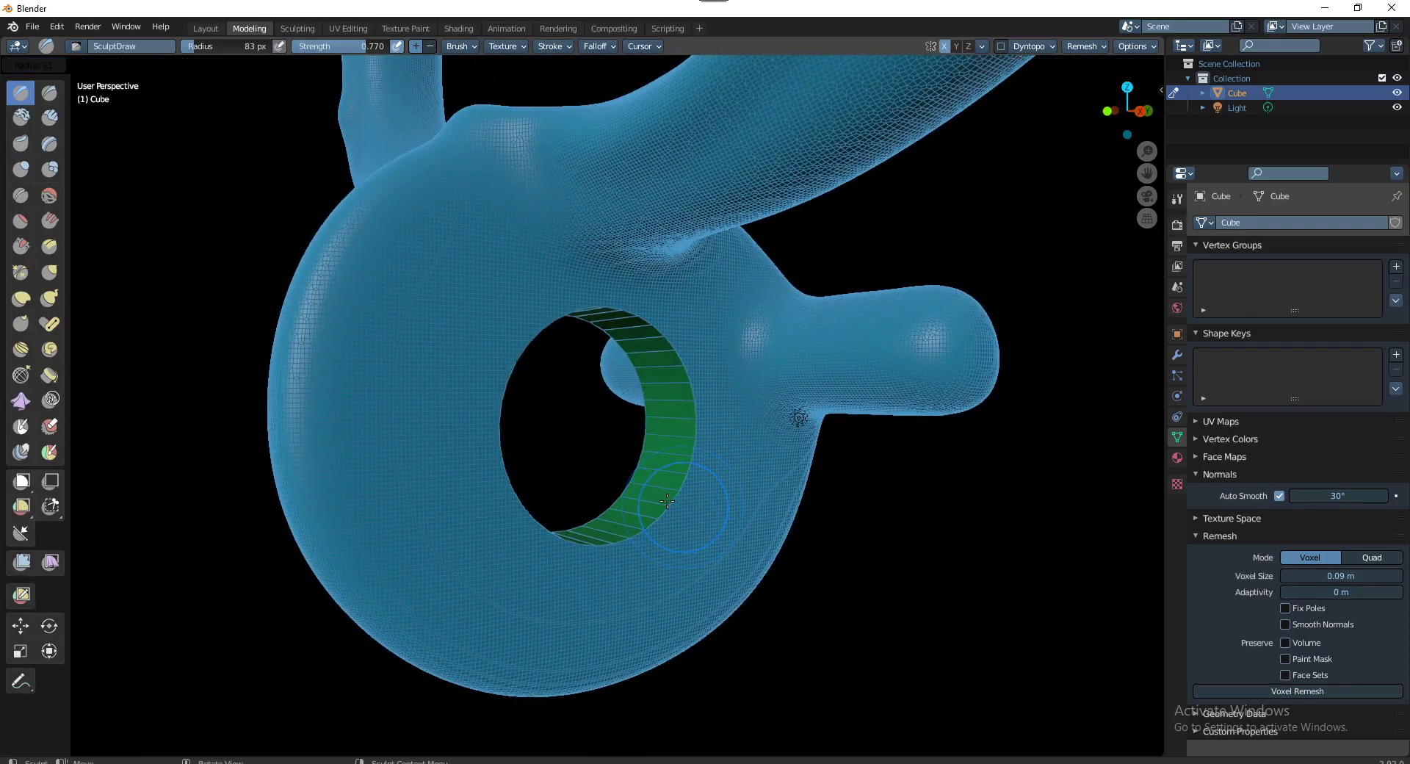
mouse_move(676, 514)
middle_down()
mouse_move(664, 583)
mouse_move(626, 523)
mouse_move(659, 619)
mouse_move(708, 667)
mouse_move(691, 590)
middle_up()
scroll(627, 523, down, 3)
scroll(659, 620, up, 2)
scroll(659, 619, down, 2)
scroll(691, 589, up, 2)
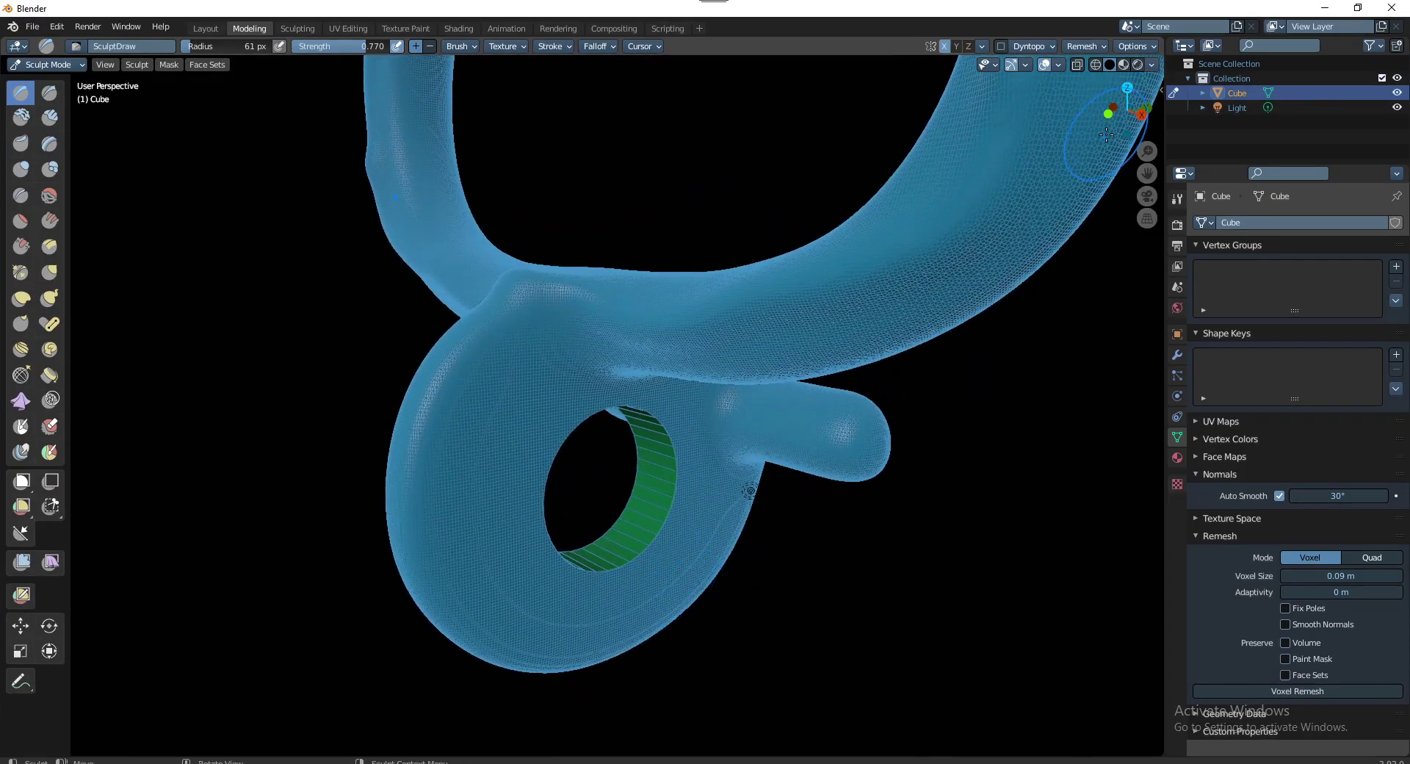
Remesh the tube again at 0.09 m voxel size
click(1099, 47)
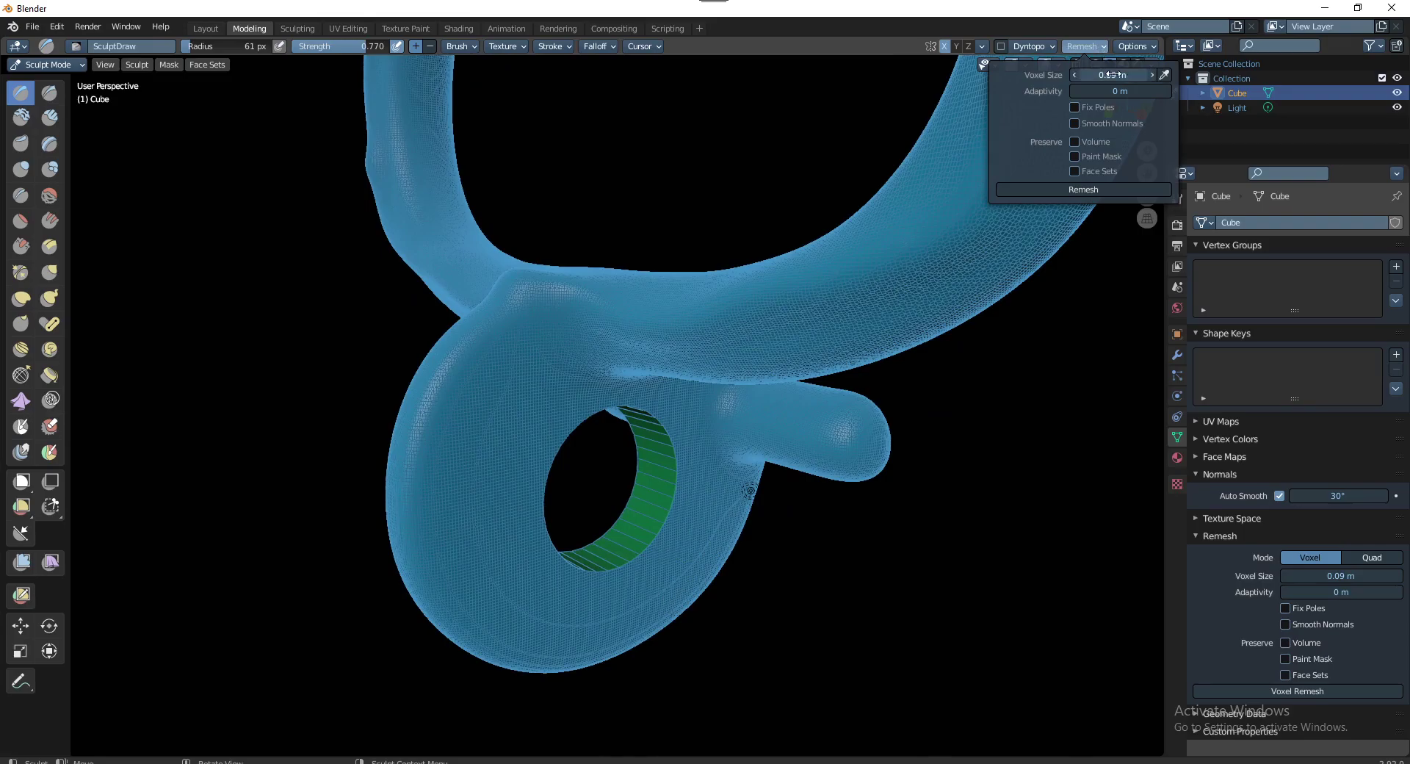
click(1086, 190)
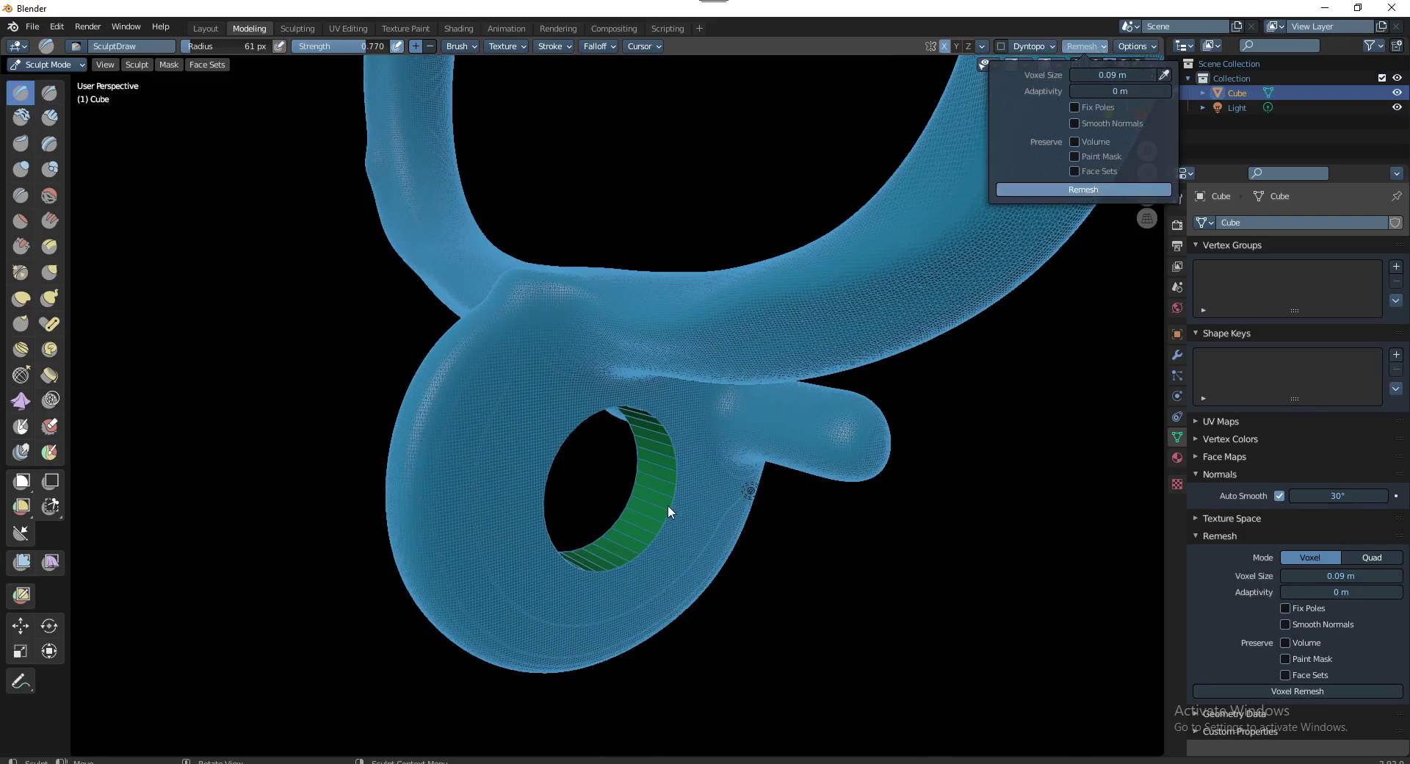
mouse_move(668, 504)
middle_down()
mouse_move(705, 474)
mouse_move(634, 467)
mouse_move(691, 368)
middle_up()
Turn off the wireframe overlay through Quick Favorites
key(q)
click(634, 467)
scroll(691, 367, up, 2)
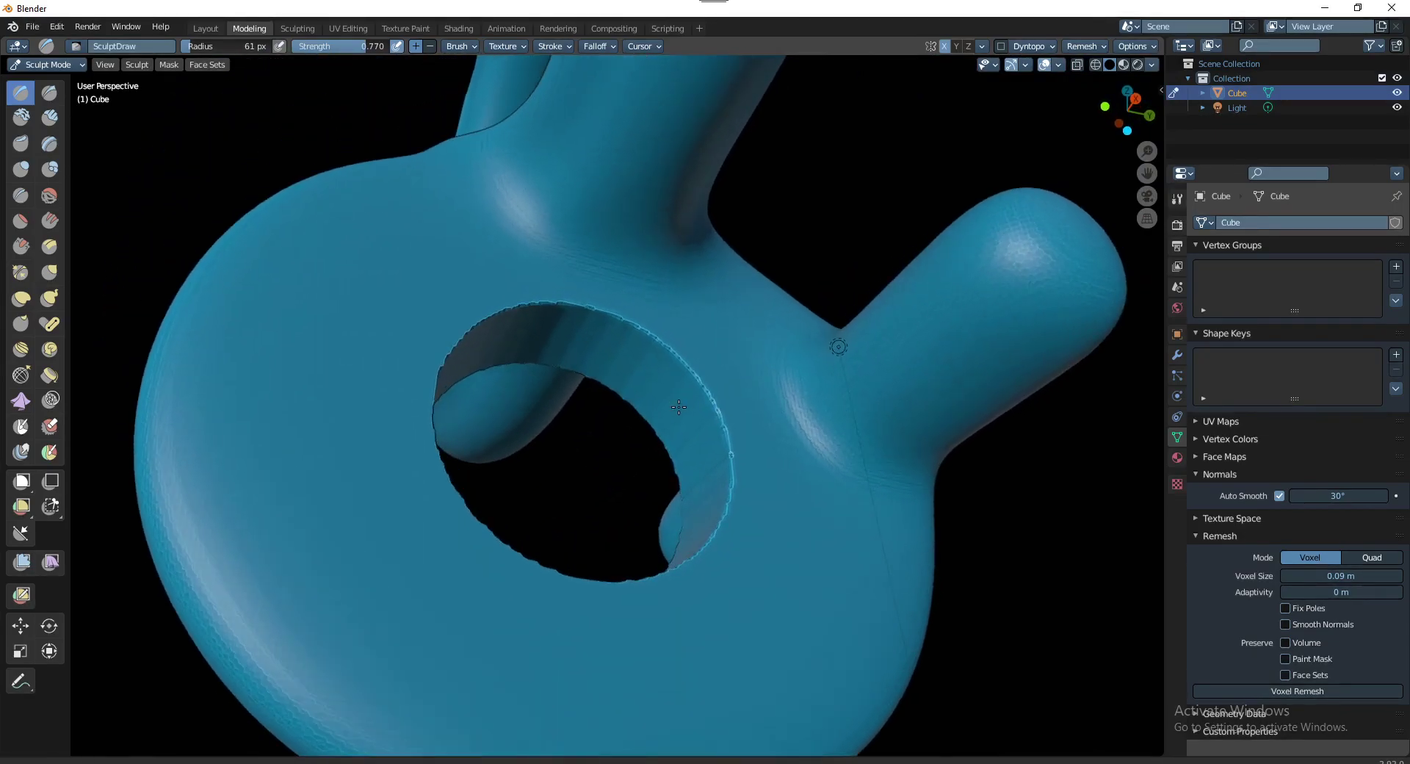
Switch to the Smooth brush with 0.436 strength and a 52 px radius
key(f)
click(707, 353)
mouse_move(680, 356)
mouse_down()
mouse_move(635, 328)
mouse_move(645, 331)
mouse_up()
click(50, 198)
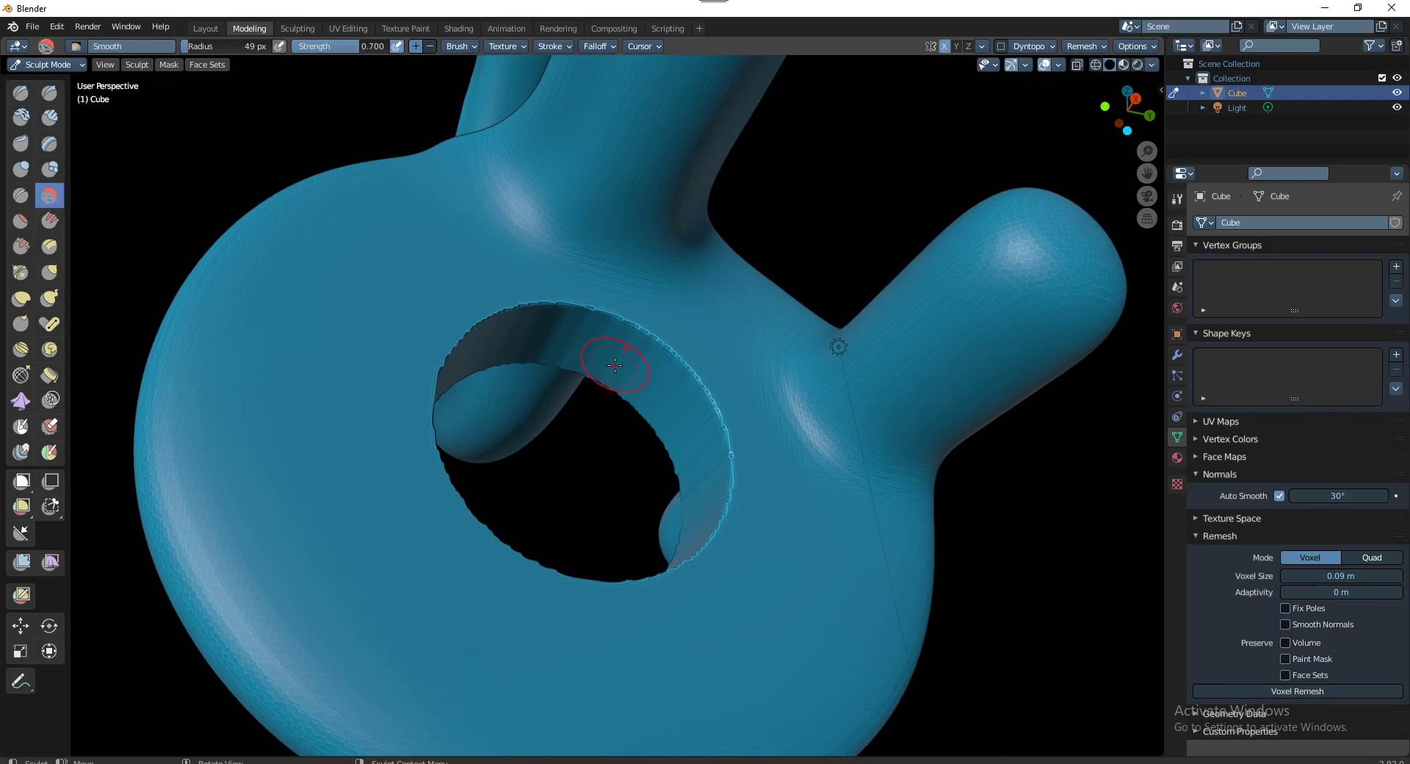
key(shift+f)
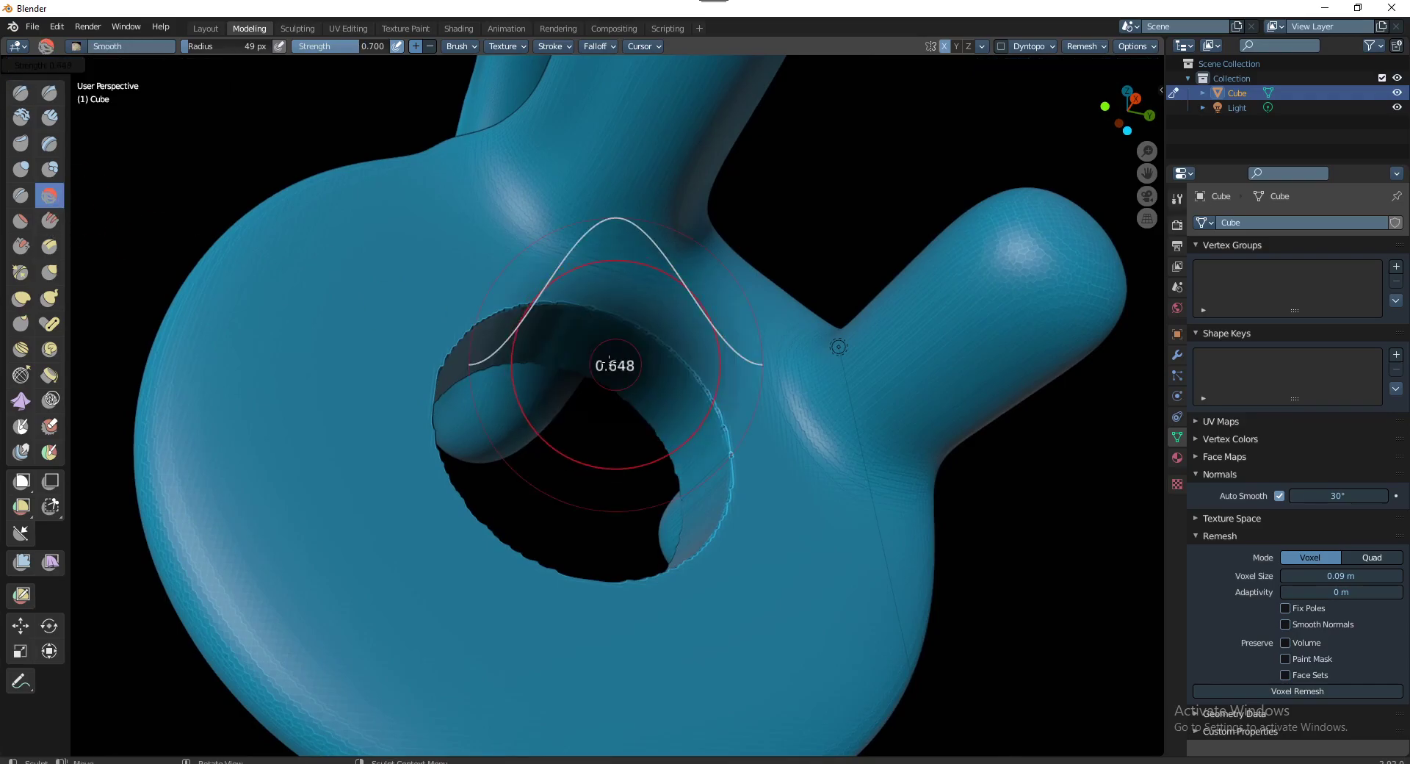
click(584, 358)
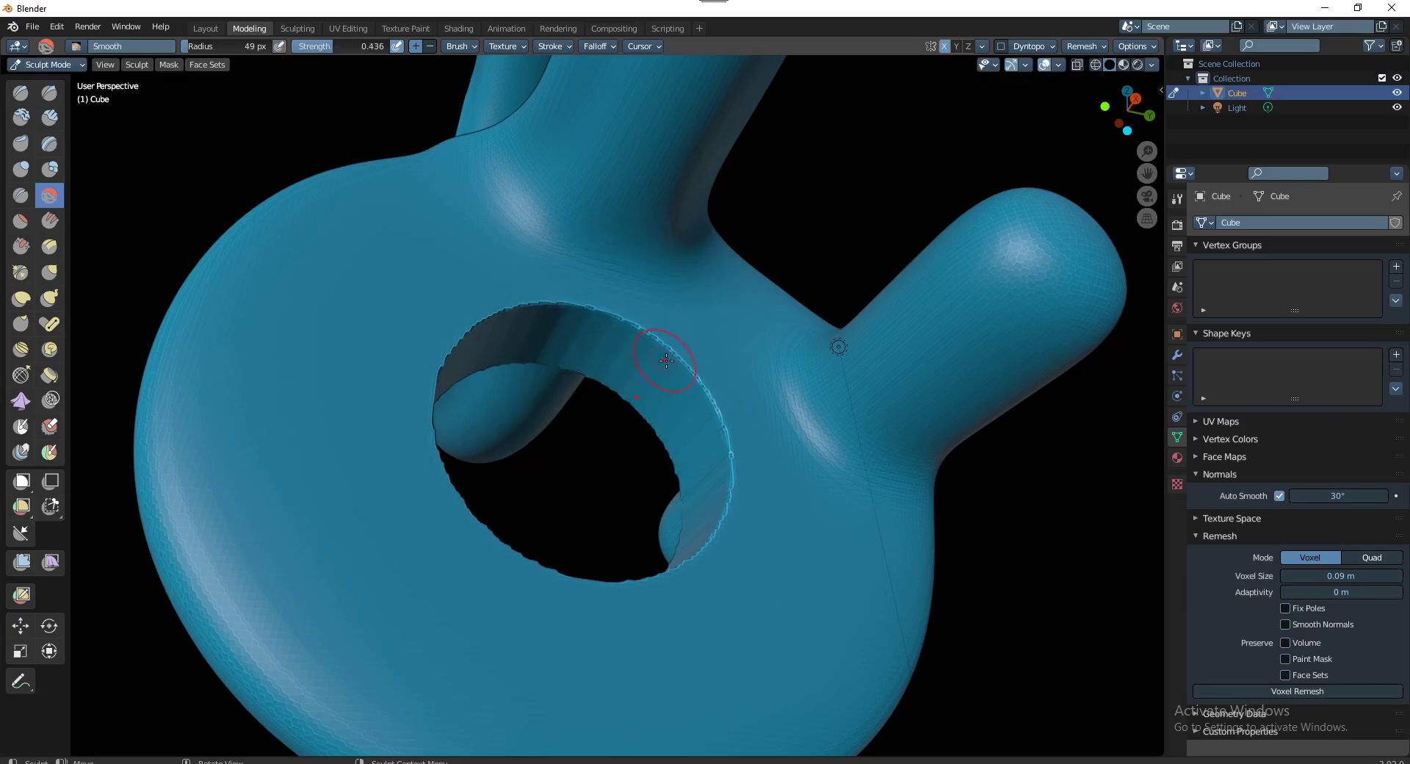
key(f)
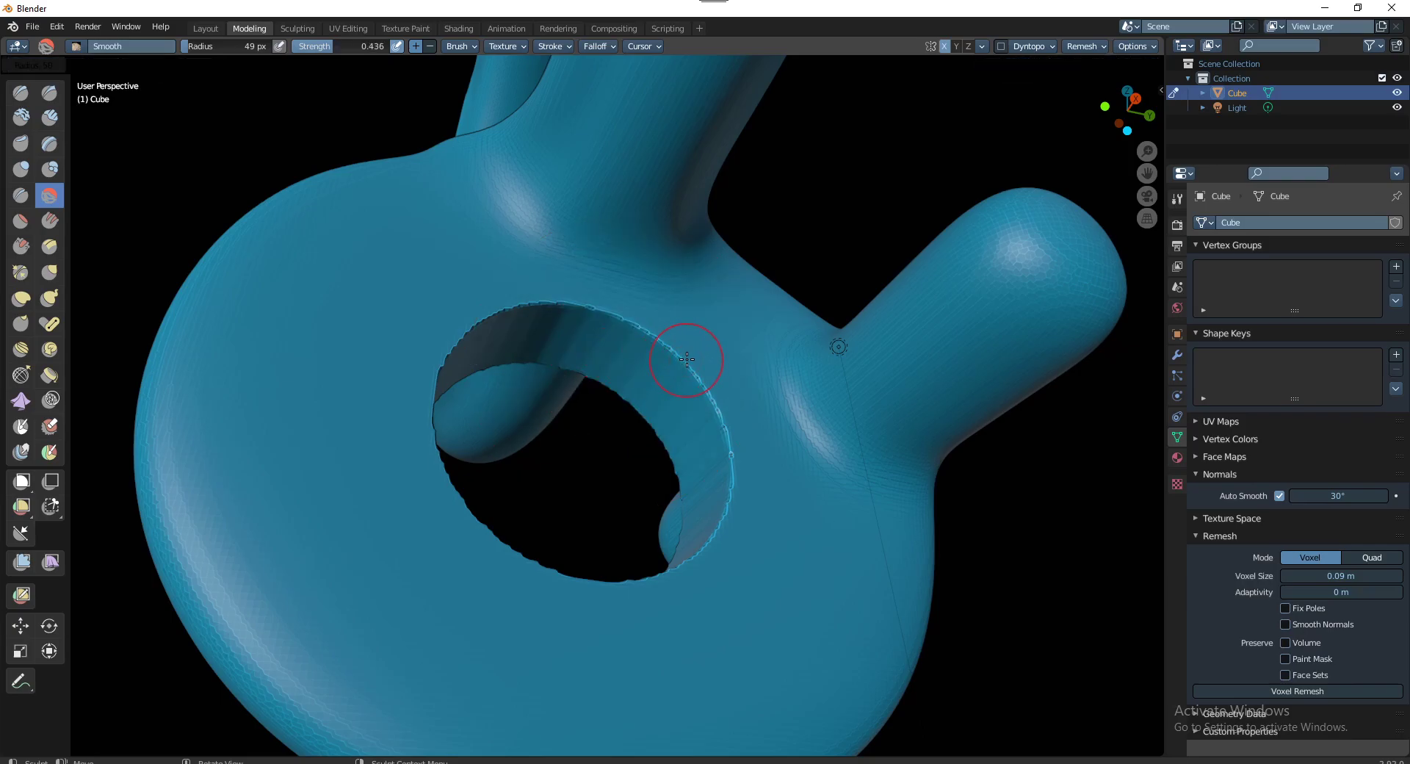
click(689, 358)
Smooth the hole's upper, lower-left and right rim
drag(688, 359, 535, 302)
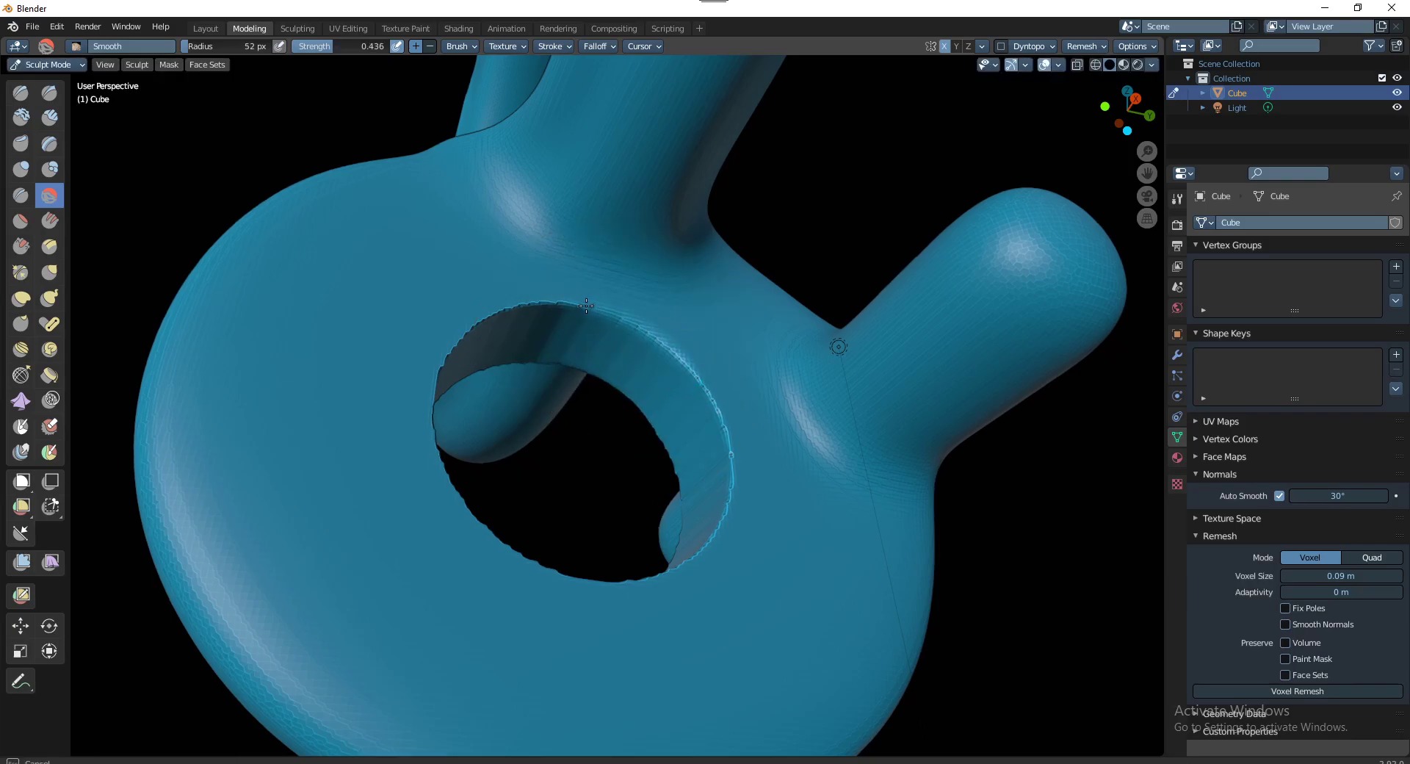
middle_drag(534, 302, 491, 360)
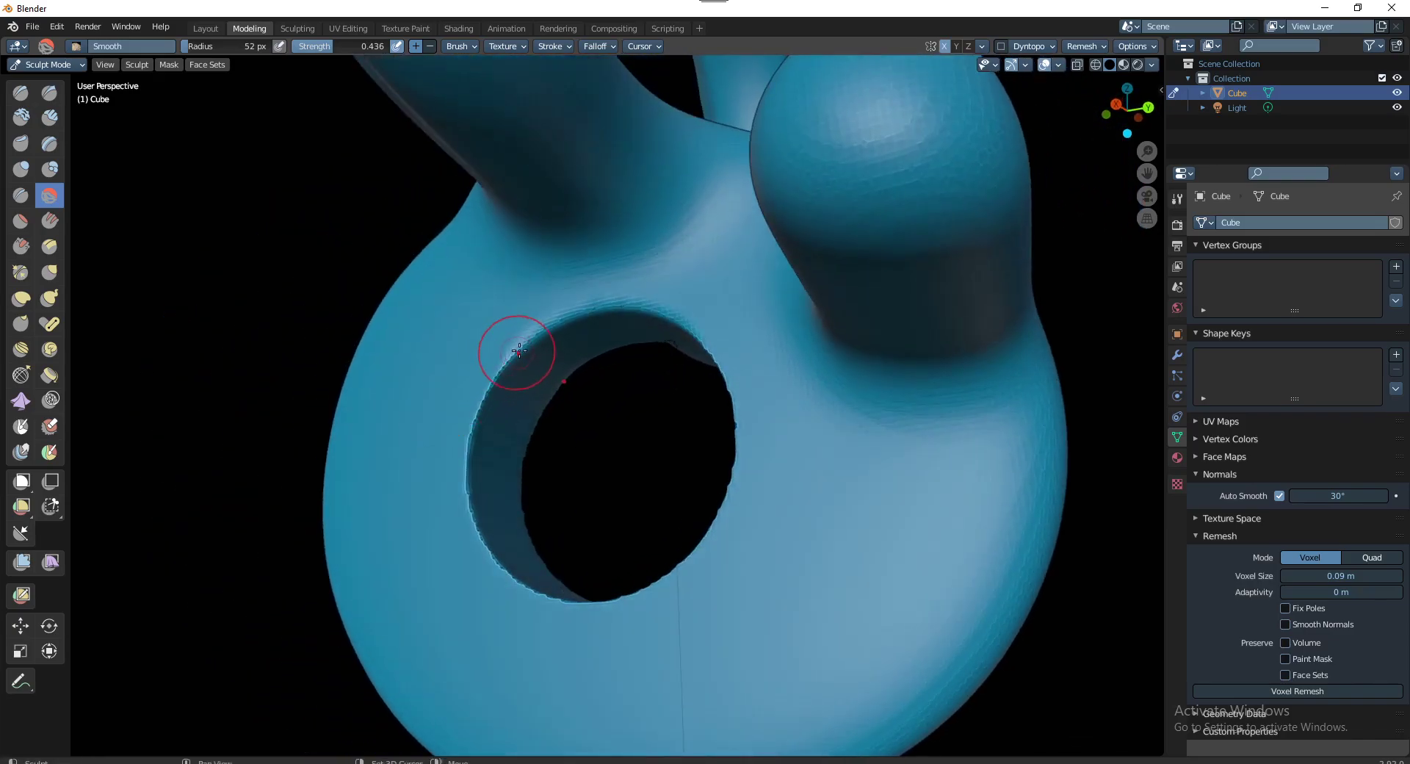
drag(491, 361, 487, 548)
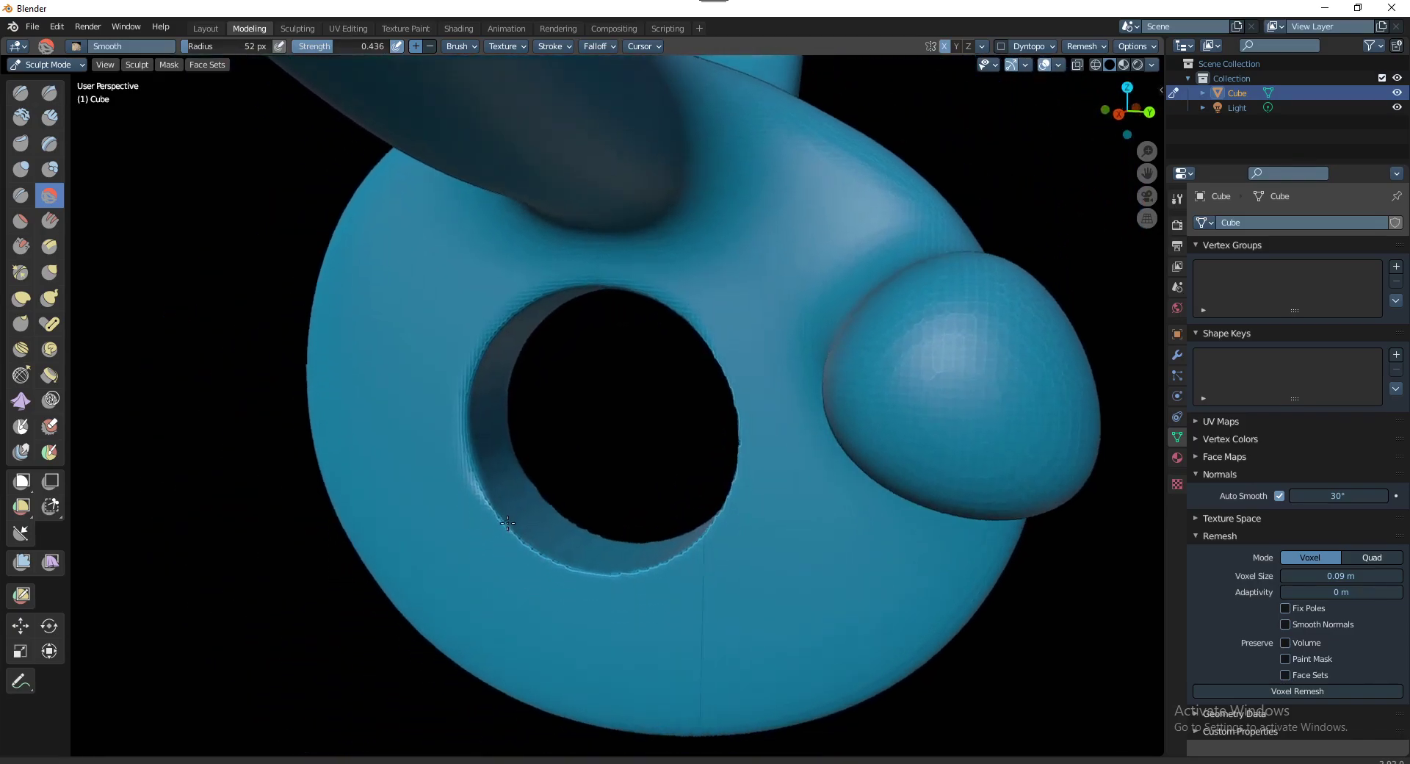
middle_drag(488, 548, 464, 520)
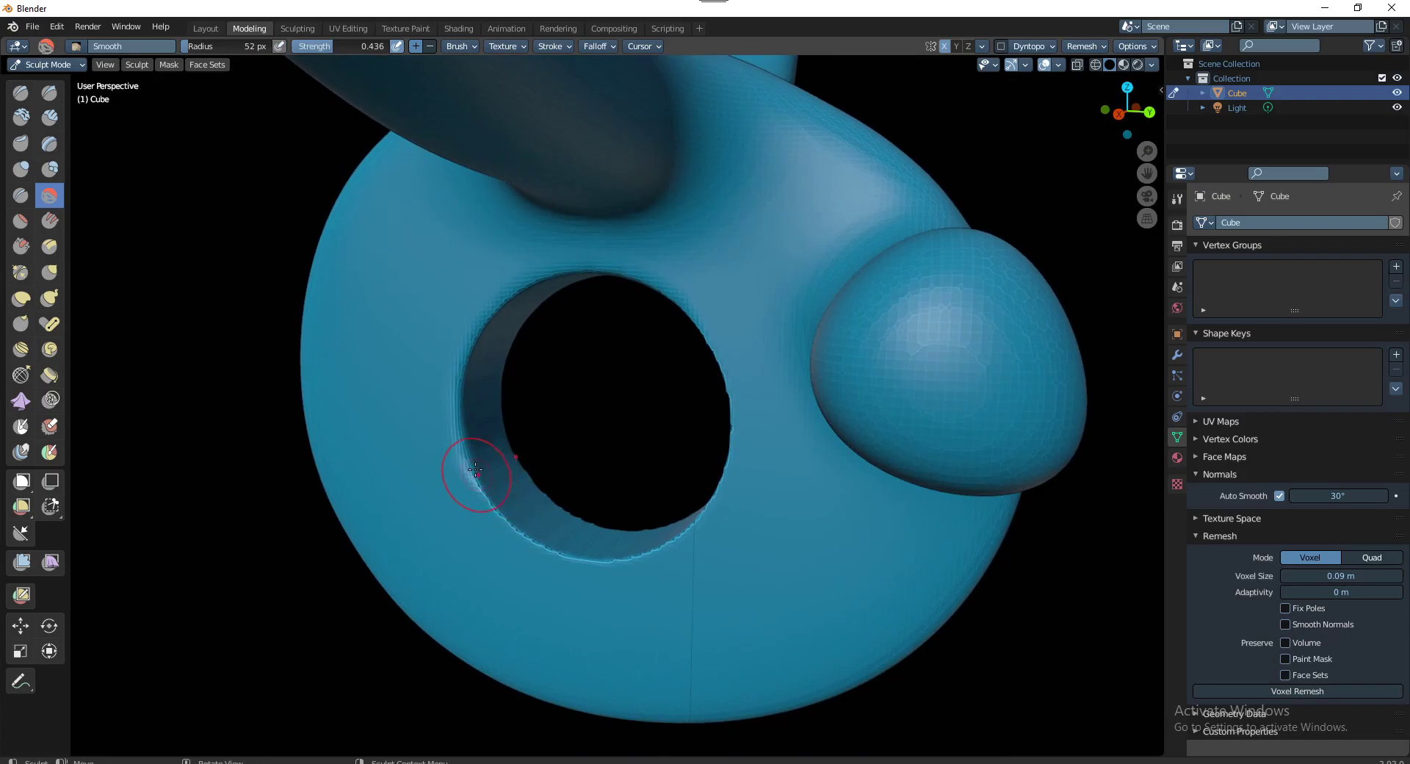
mouse_move(465, 520)
mouse_down()
mouse_move(498, 516)
mouse_move(576, 564)
mouse_up()
middle_drag(576, 564, 566, 558)
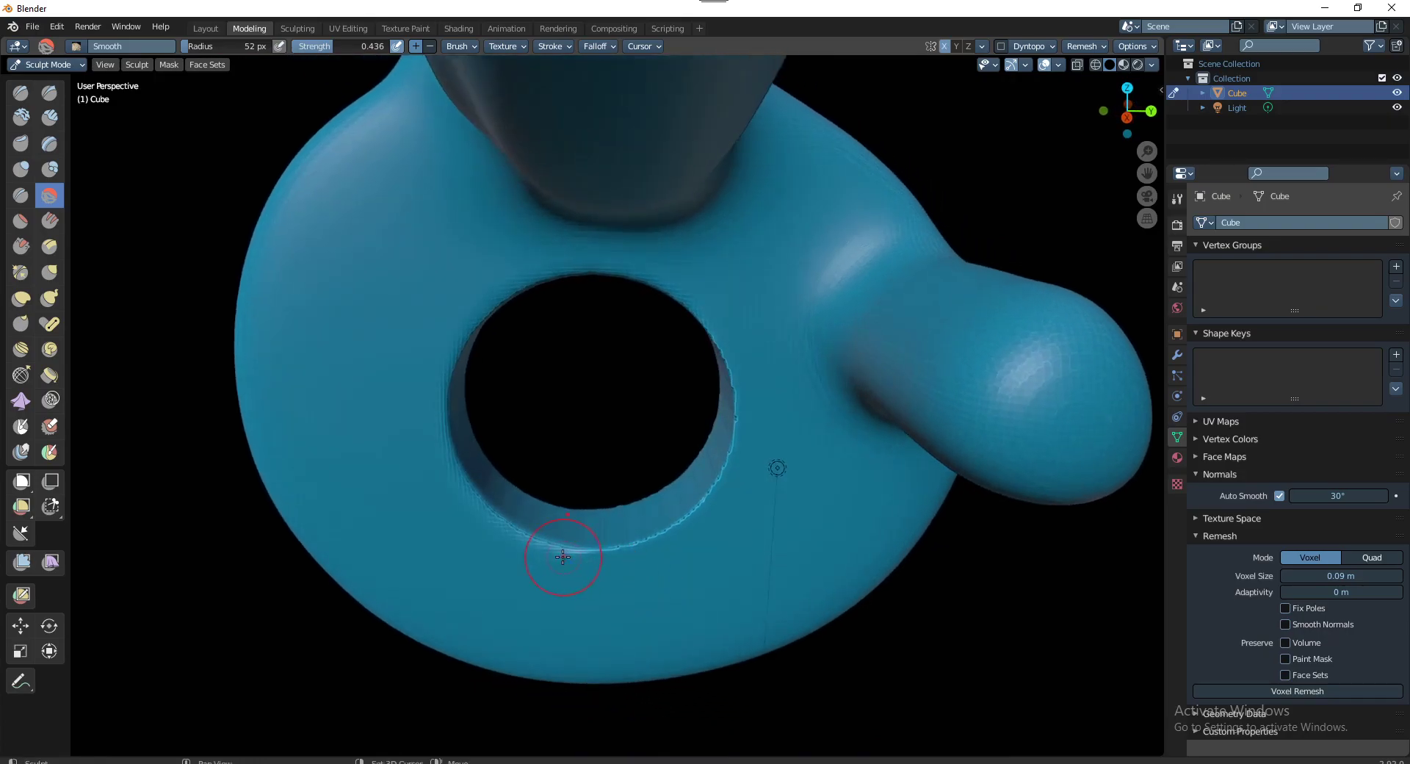
mouse_move(566, 558)
mouse_down()
mouse_move(619, 547)
mouse_move(731, 393)
mouse_up()
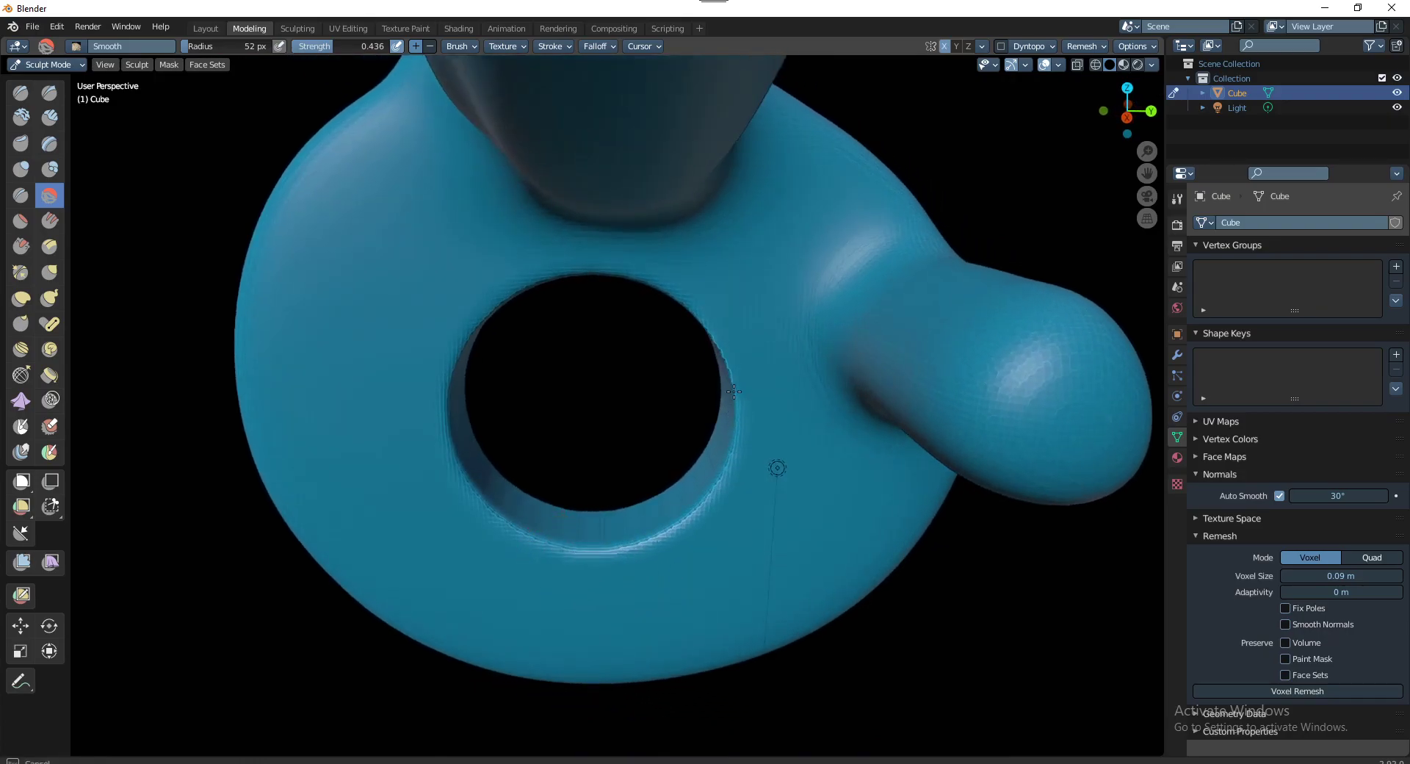
middle_drag(731, 393, 742, 403)
mouse_move(742, 403)
mouse_down()
mouse_move(696, 344)
mouse_move(724, 441)
mouse_up()
mouse_move(723, 441)
middle_down()
mouse_move(718, 306)
mouse_move(676, 456)
mouse_move(721, 442)
mouse_move(730, 418)
middle_up()
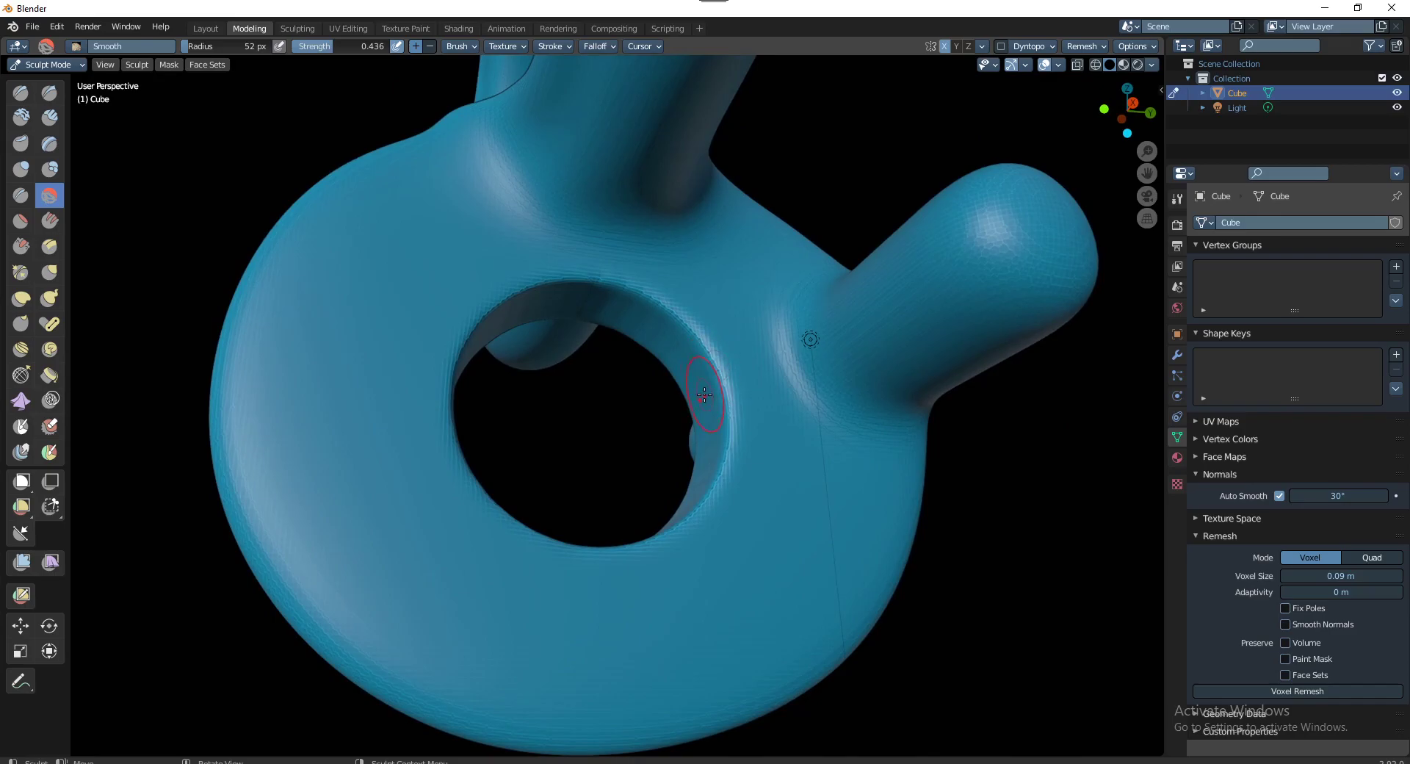
Smooth the hole's inner rim on the right, left and top sides
middle_drag(718, 362, 694, 375)
mouse_move(694, 376)
mouse_down()
mouse_move(722, 379)
mouse_move(727, 442)
mouse_up()
mouse_move(727, 443)
middle_down()
mouse_move(732, 489)
mouse_move(740, 446)
middle_up()
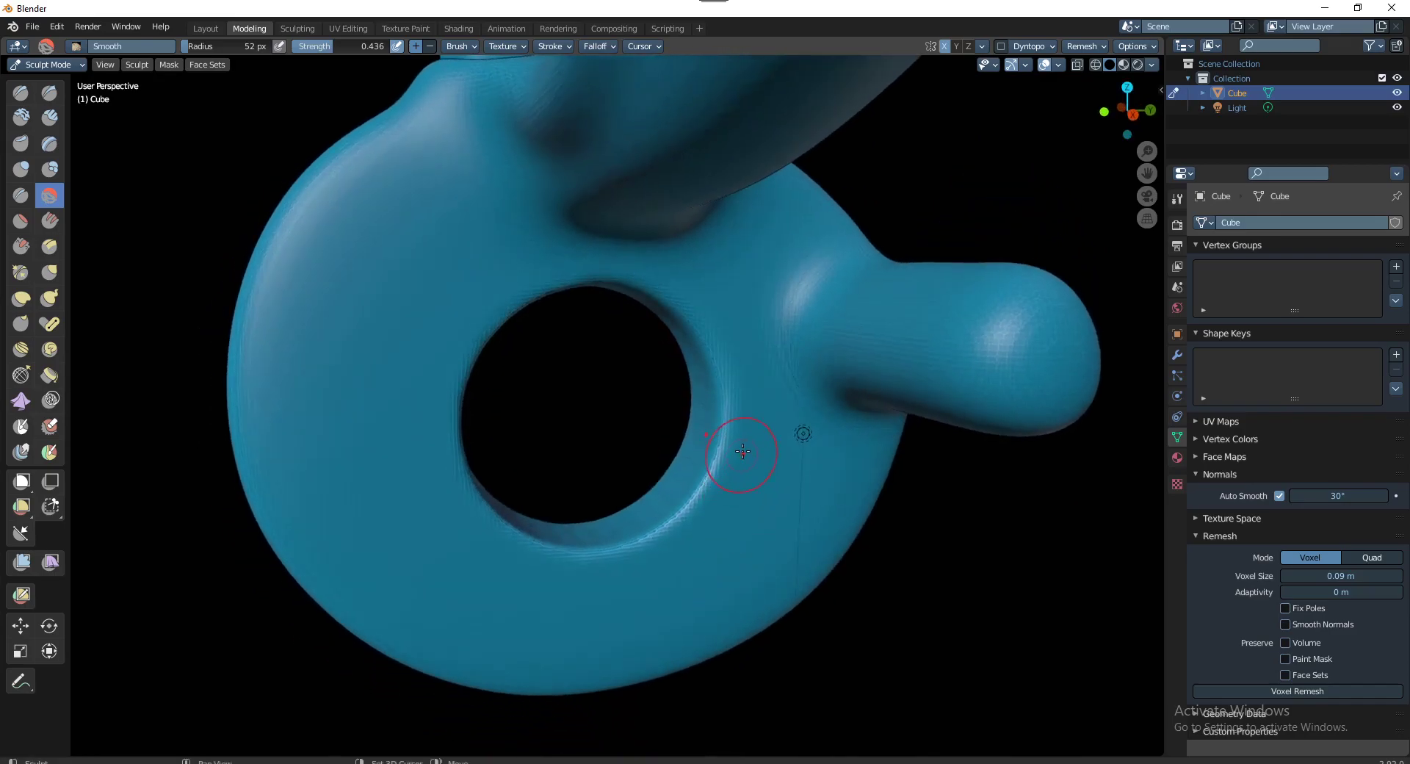
drag(741, 447, 694, 507)
drag(588, 558, 584, 560)
middle_drag(583, 560, 532, 570)
drag(606, 535, 528, 509)
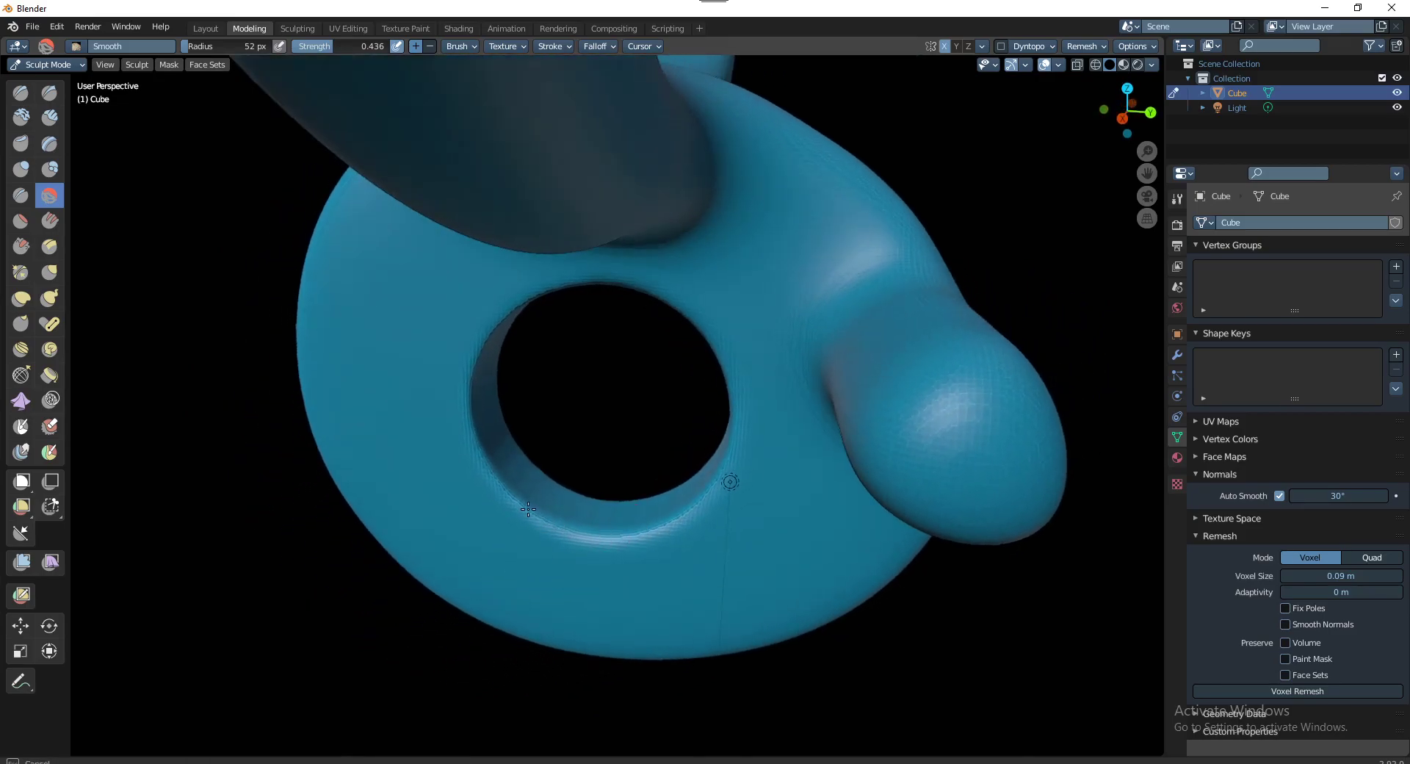
middle_drag(486, 478, 472, 426)
drag(472, 425, 554, 309)
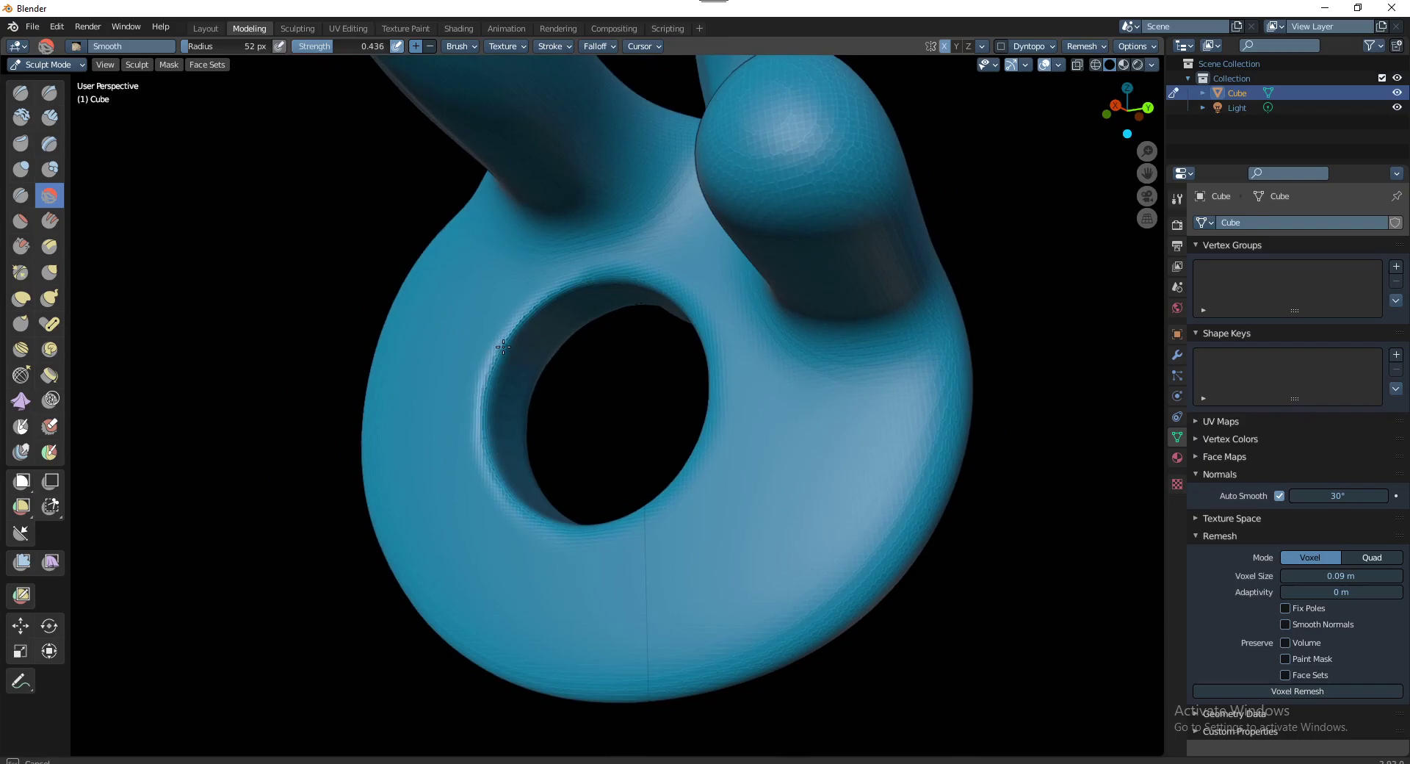
middle_drag(554, 308, 588, 306)
drag(538, 312, 599, 284)
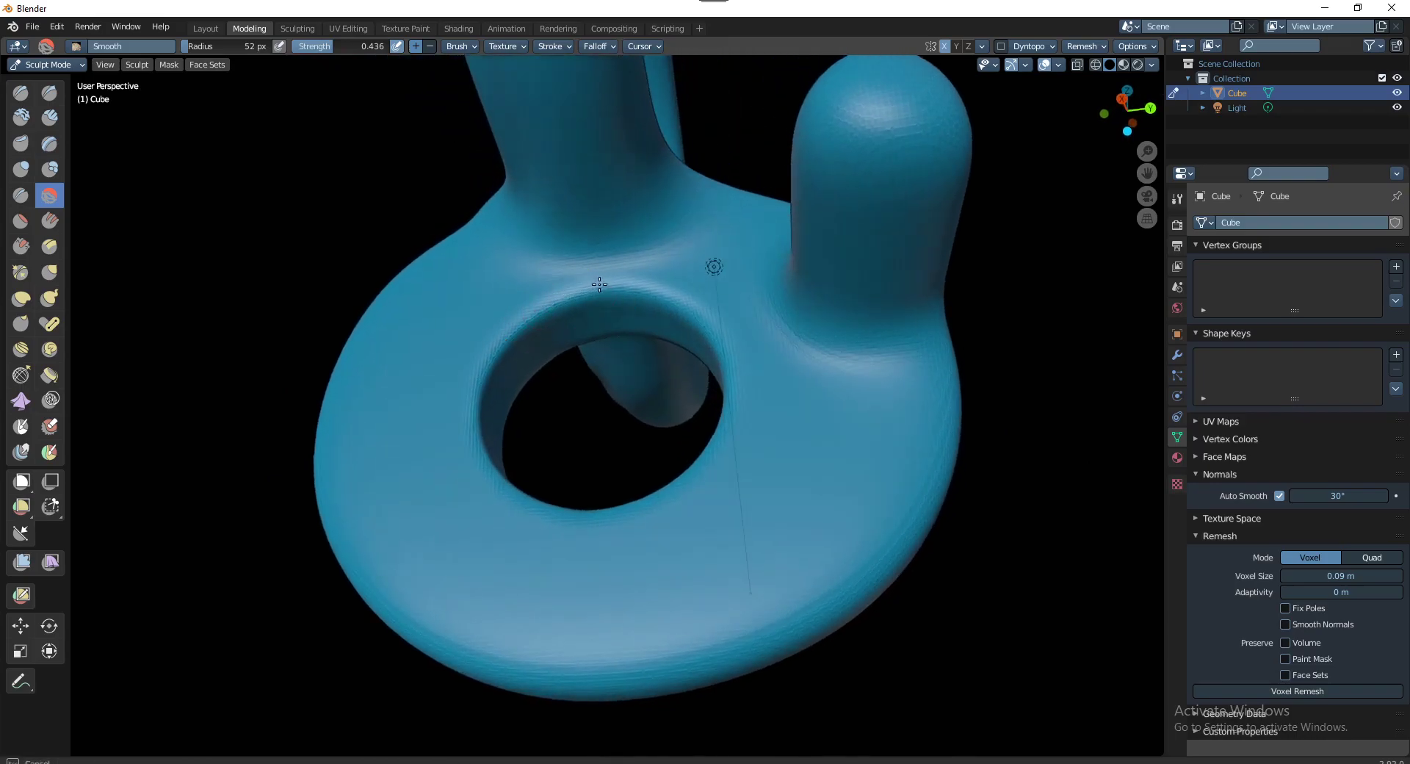
middle_drag(472, 535, 457, 535)
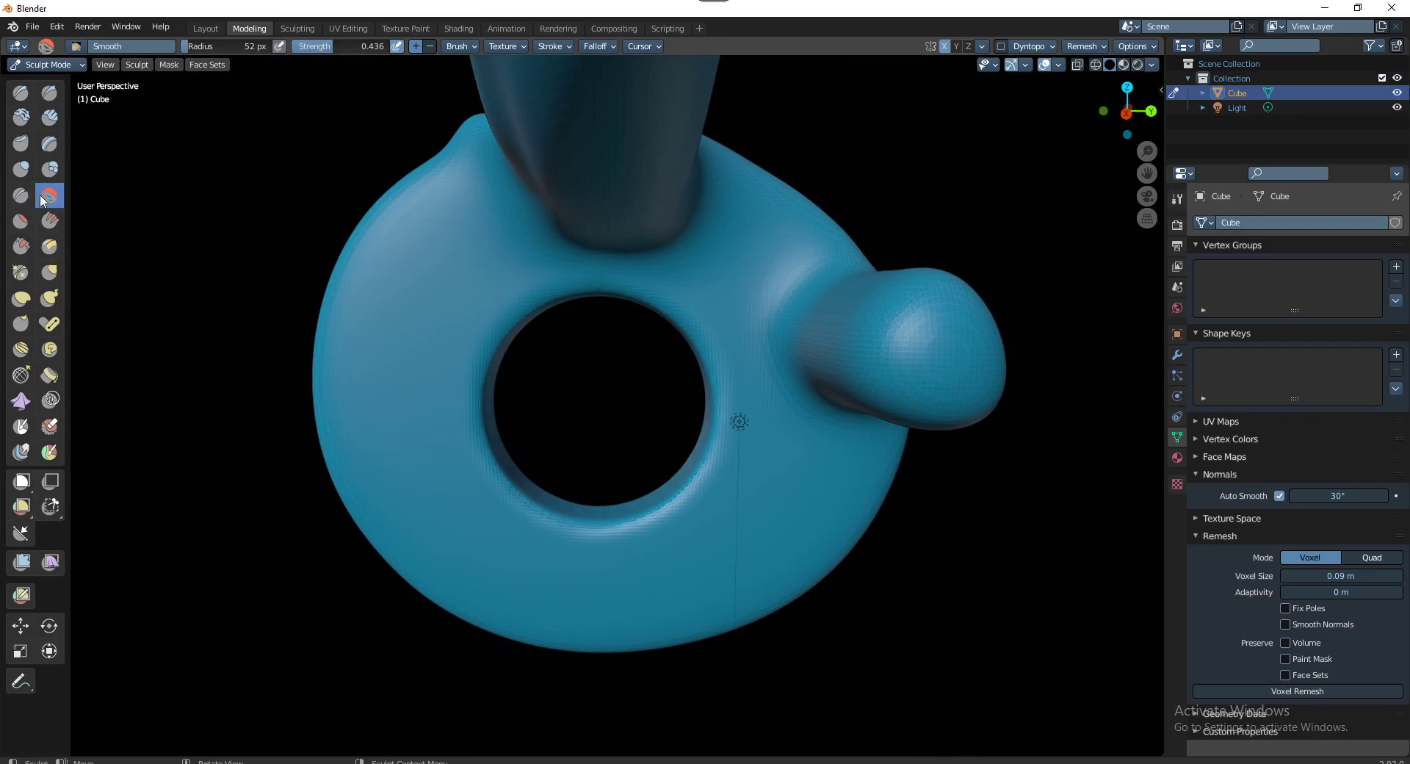
Scrape the hole's inner rim flat along its upper and left edges with the Scrape/Peaks brush
click(22, 244)
mouse_move(306, 371)
middle_down()
mouse_move(516, 487)
mouse_move(525, 478)
middle_up()
mouse_move(531, 481)
mouse_down()
mouse_move(573, 505)
mouse_move(708, 480)
mouse_up()
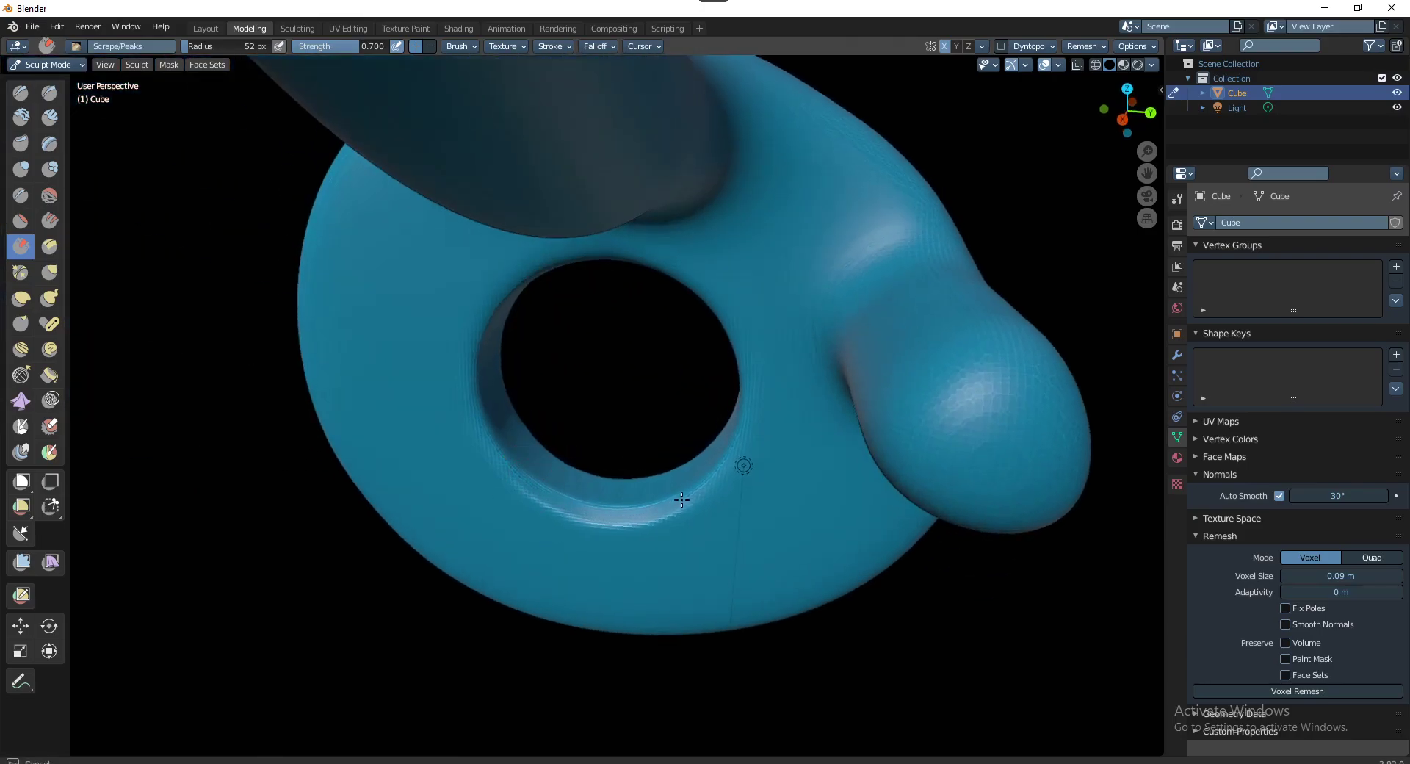
middle_drag(708, 480, 705, 456)
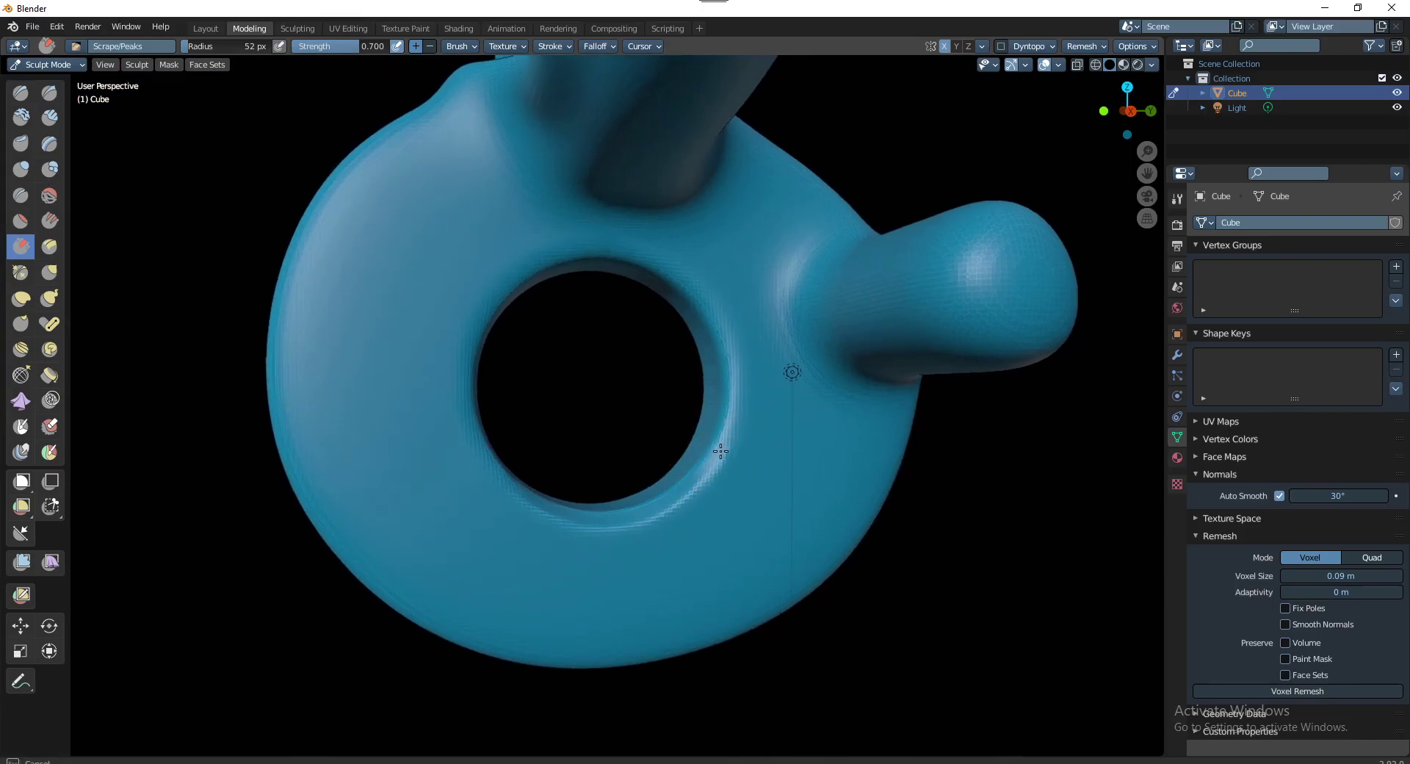
mouse_move(708, 448)
mouse_down()
mouse_move(732, 403)
mouse_move(727, 360)
mouse_up()
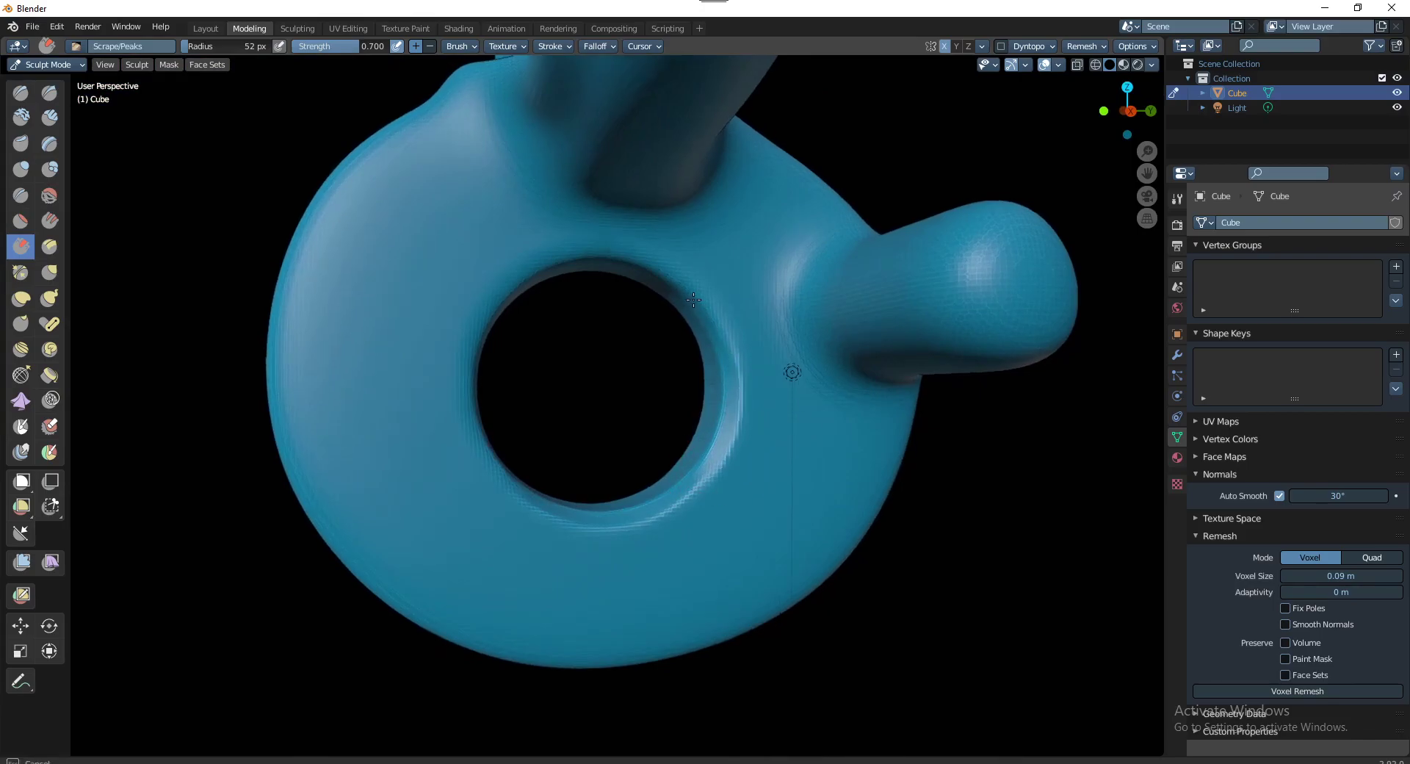
middle_drag(724, 407, 736, 374)
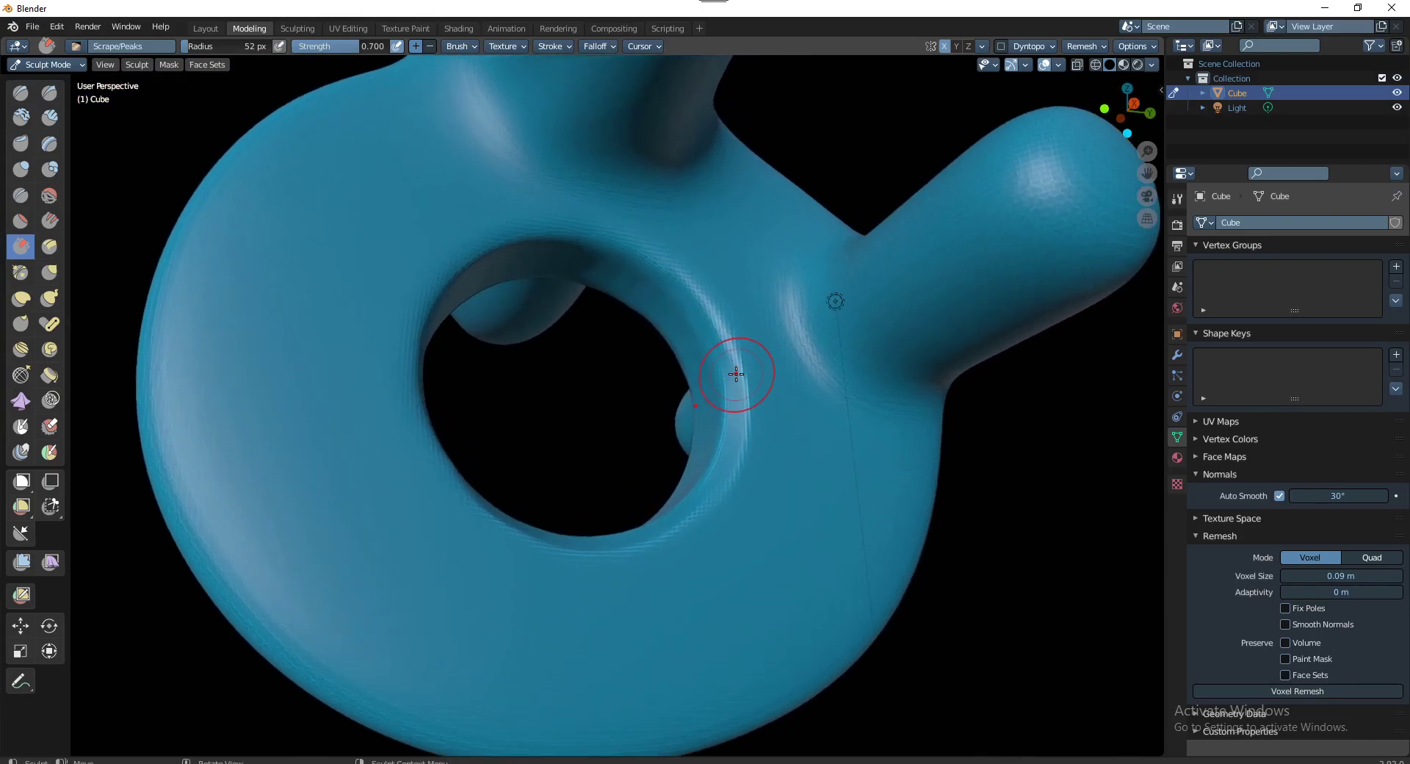
drag(735, 374, 652, 268)
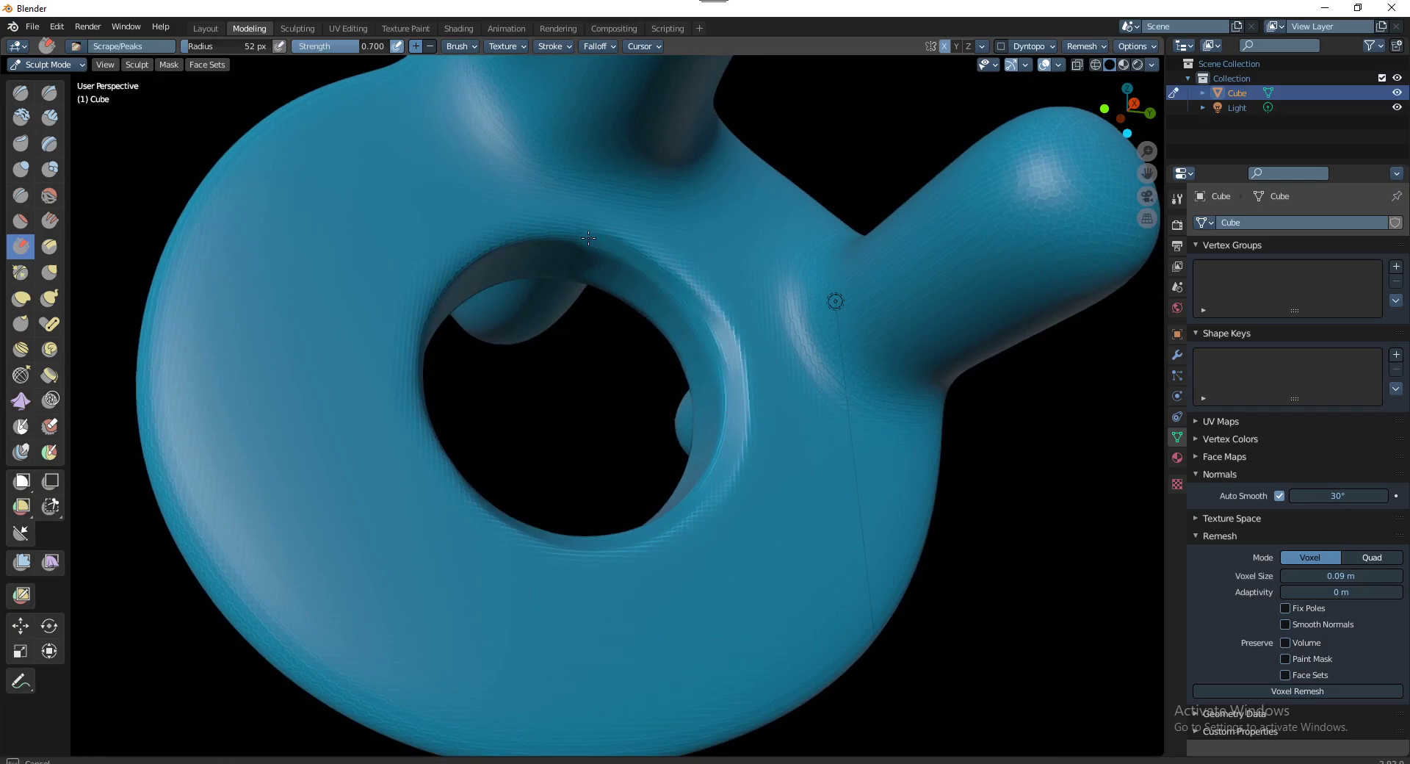
drag(589, 237, 459, 266)
middle_drag(438, 332, 438, 309)
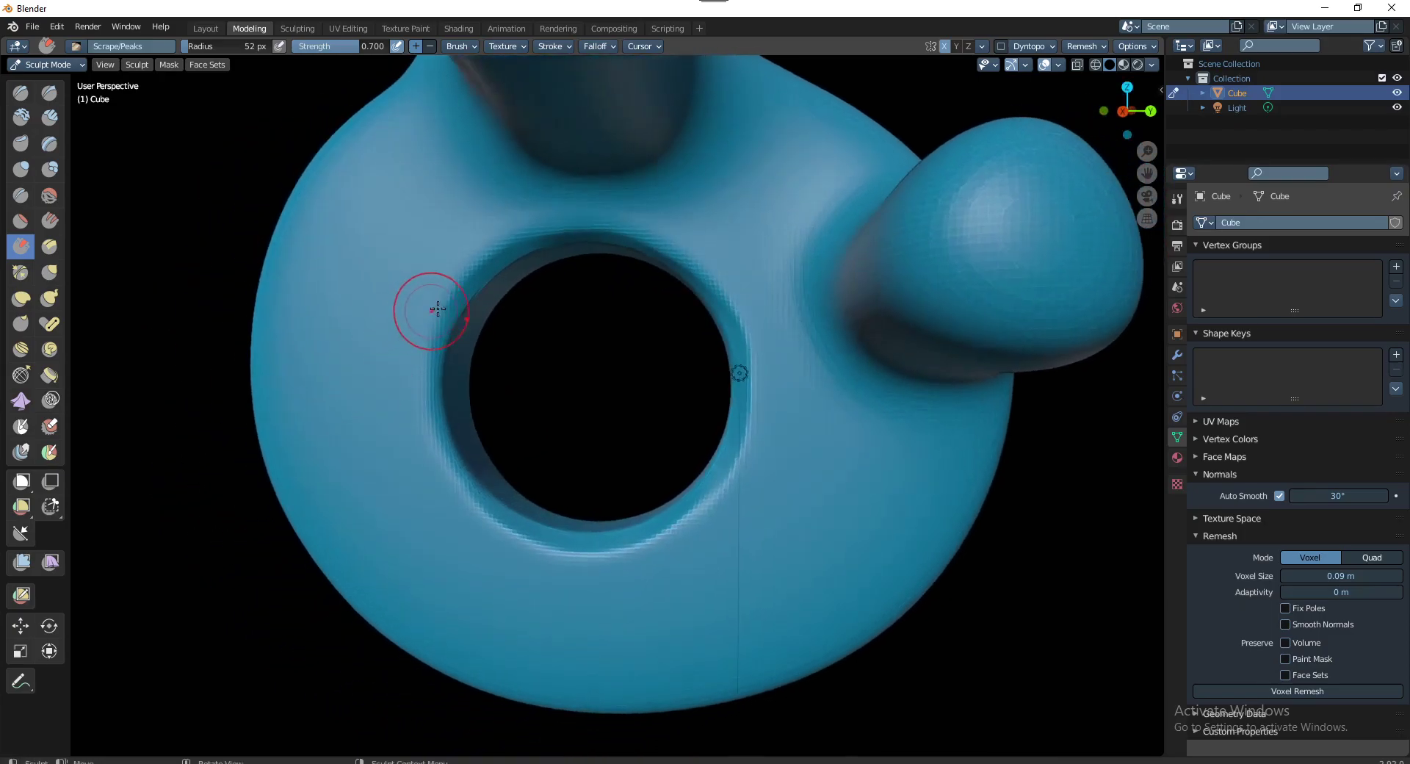
mouse_move(438, 310)
mouse_down()
mouse_move(455, 477)
mouse_move(625, 566)
mouse_move(587, 549)
mouse_up()
Switch to the Smooth brush with strength 0.861 and radius 79 px
click(50, 196)
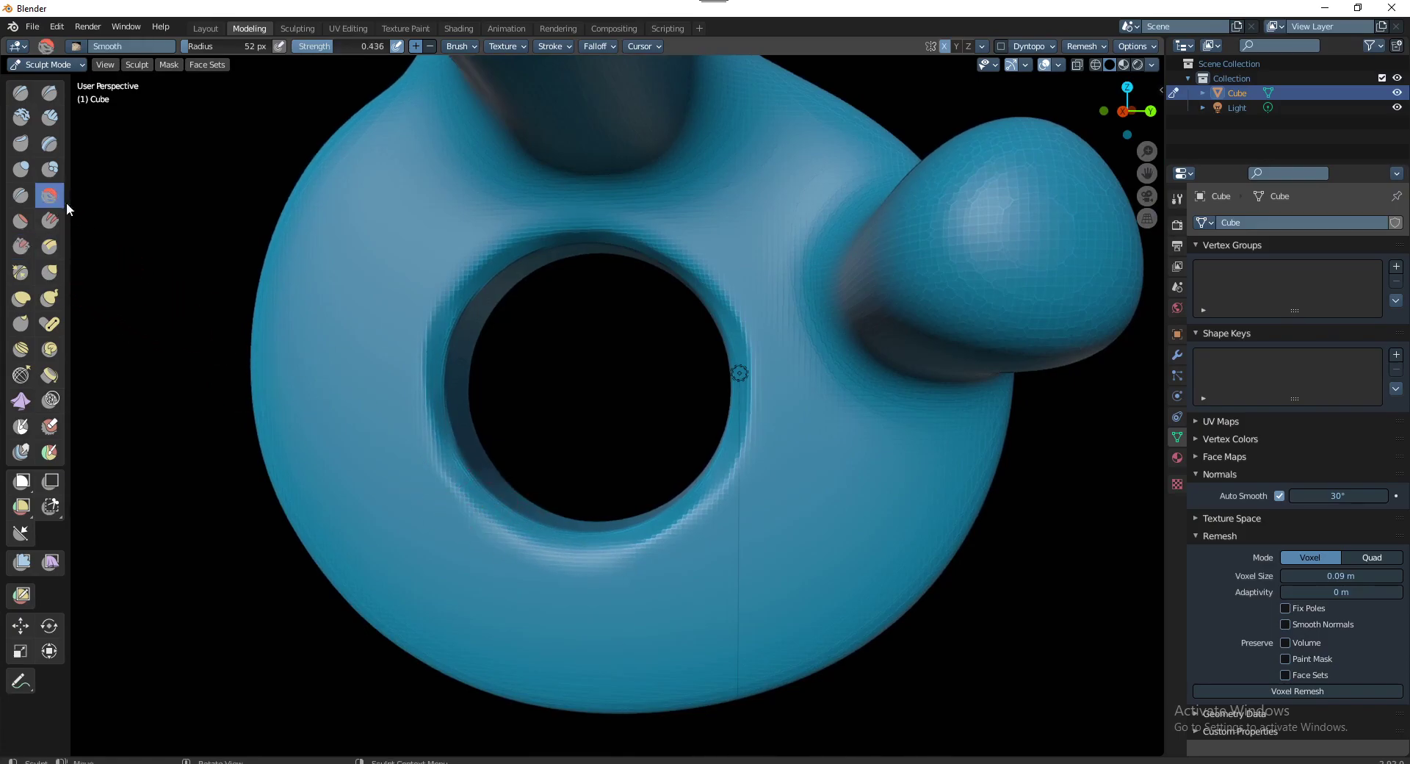
key(shift+f)
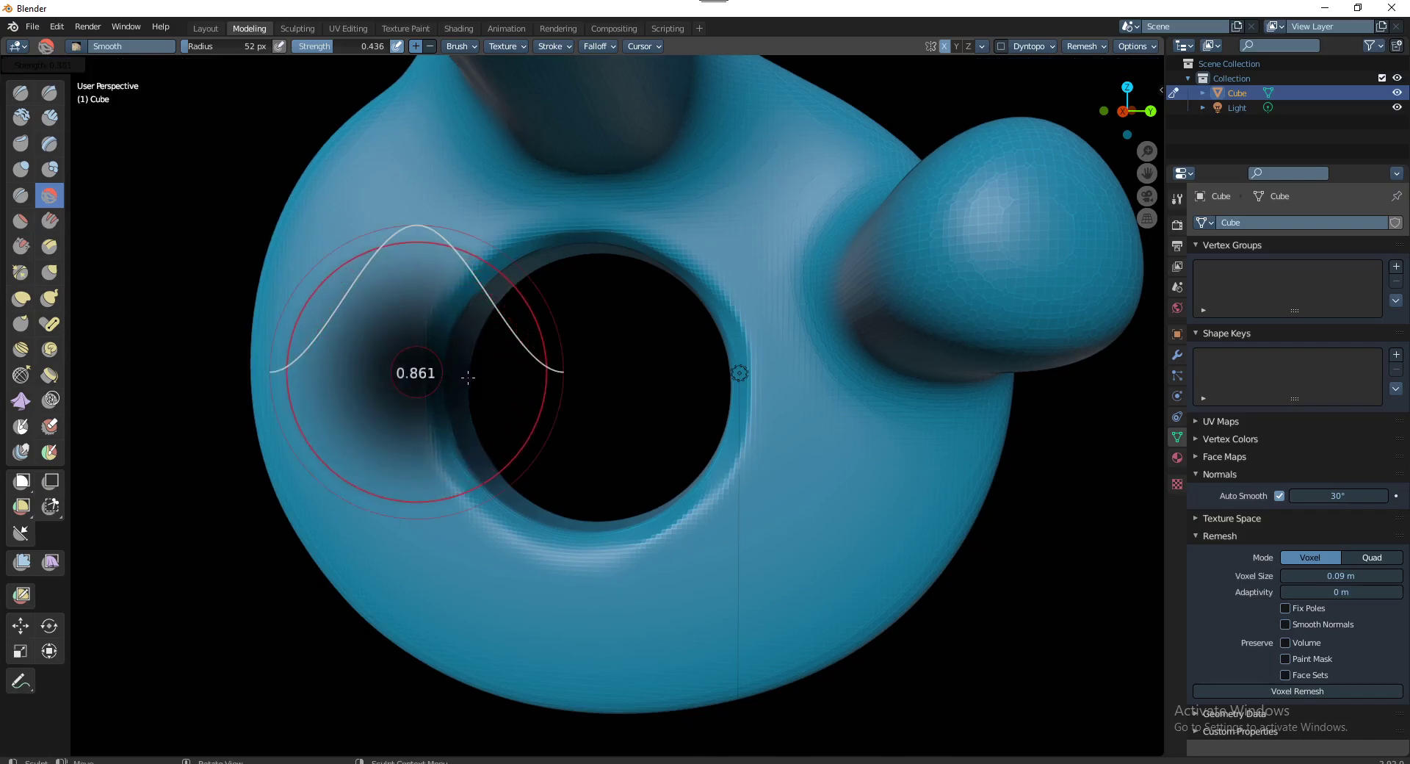
click(455, 375)
middle_drag(456, 375, 488, 504)
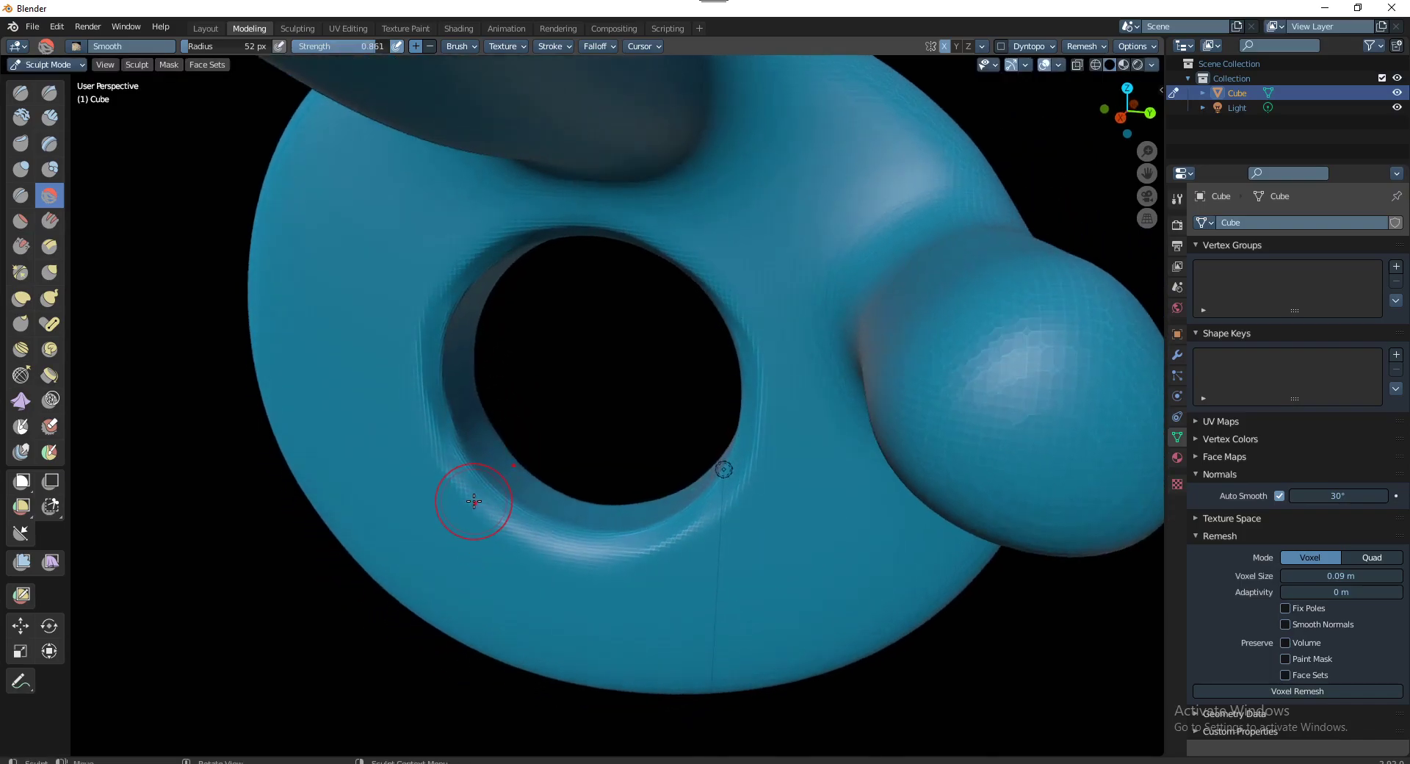
key(f)
click(493, 518)
Smooth along the hole's lower rim, then orbit around the ring to check the softened edge
mouse_move(470, 422)
mouse_down()
mouse_move(500, 516)
mouse_move(698, 534)
mouse_up()
mouse_move(698, 534)
middle_down()
mouse_move(681, 529)
mouse_move(724, 408)
mouse_move(686, 302)
middle_up()
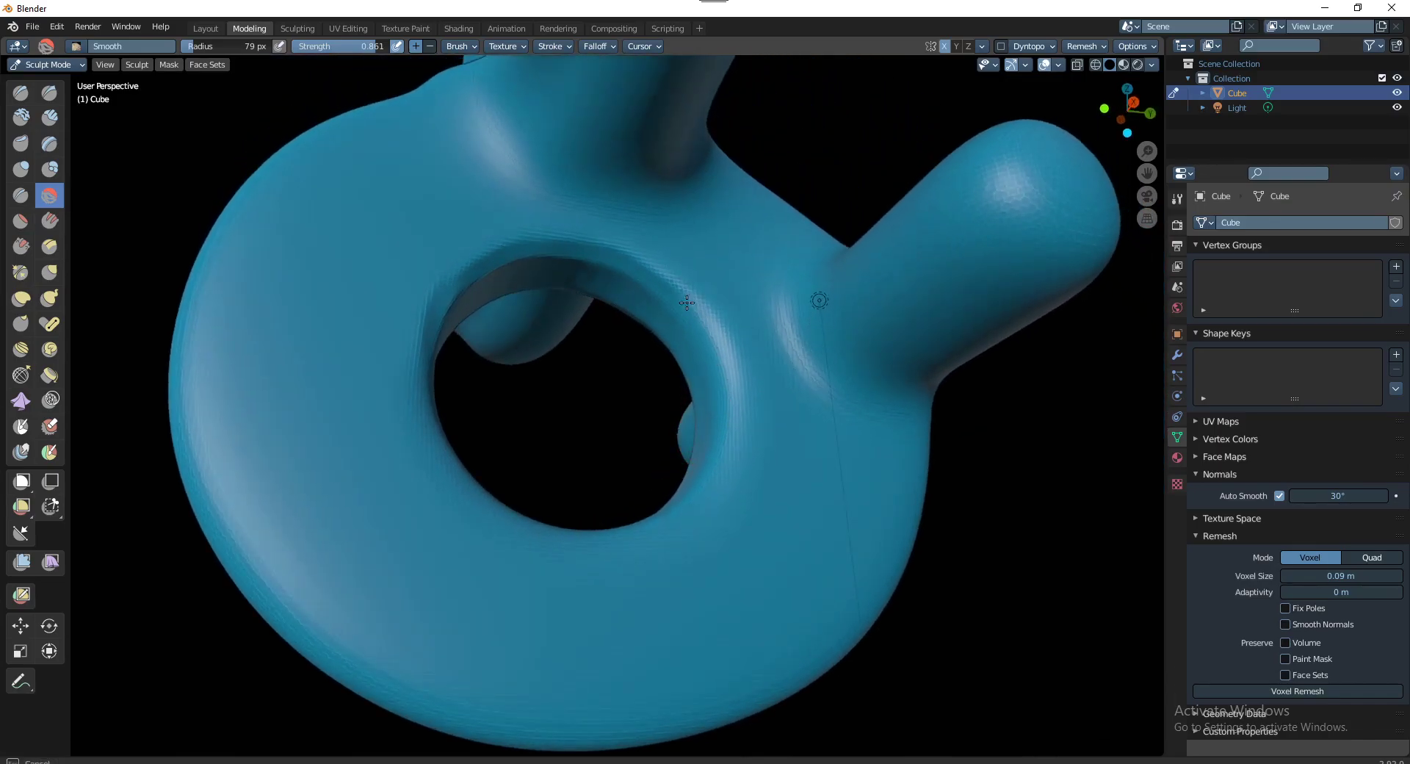
middle_drag(470, 345, 474, 286)
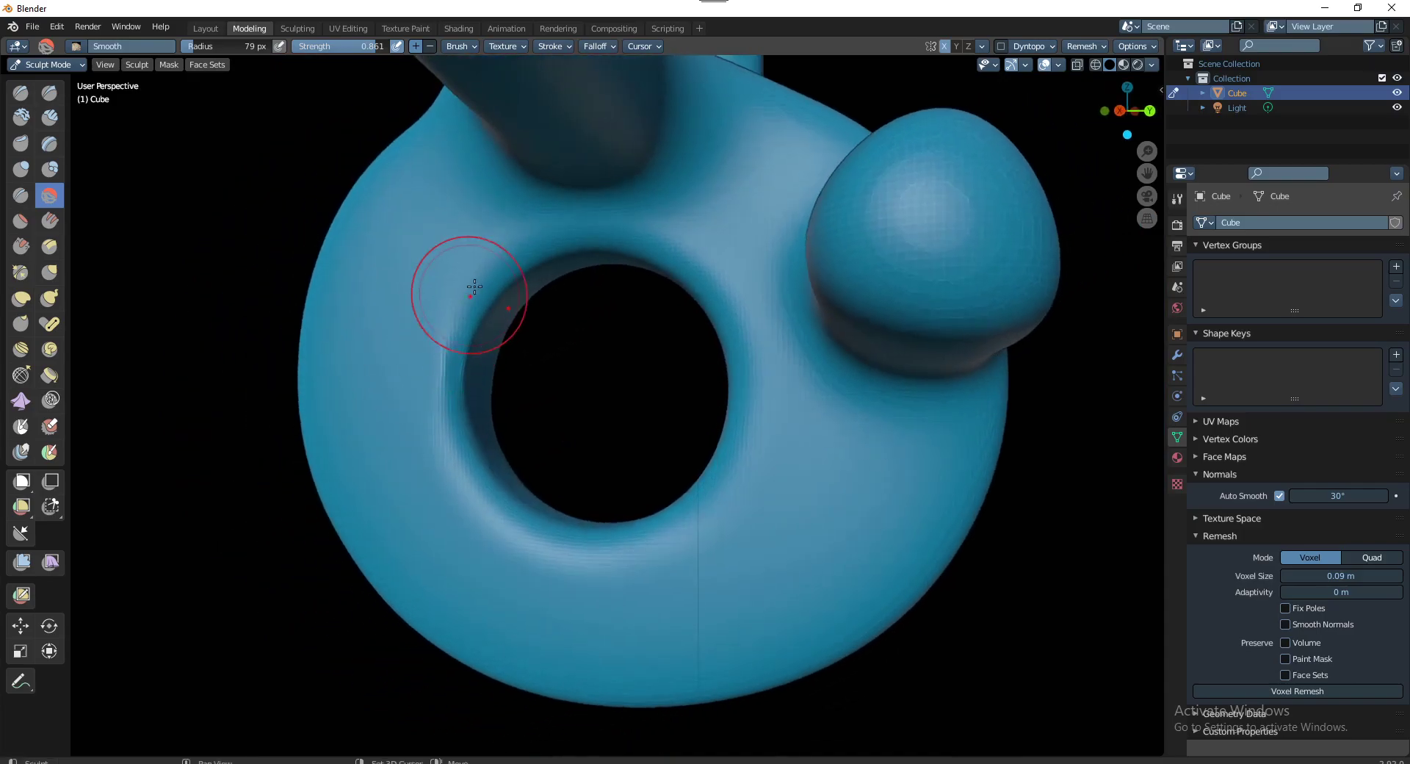
mouse_move(687, 555)
middle_down()
mouse_move(731, 561)
mouse_move(645, 529)
mouse_move(661, 535)
mouse_move(706, 329)
mouse_move(452, 382)
middle_up()
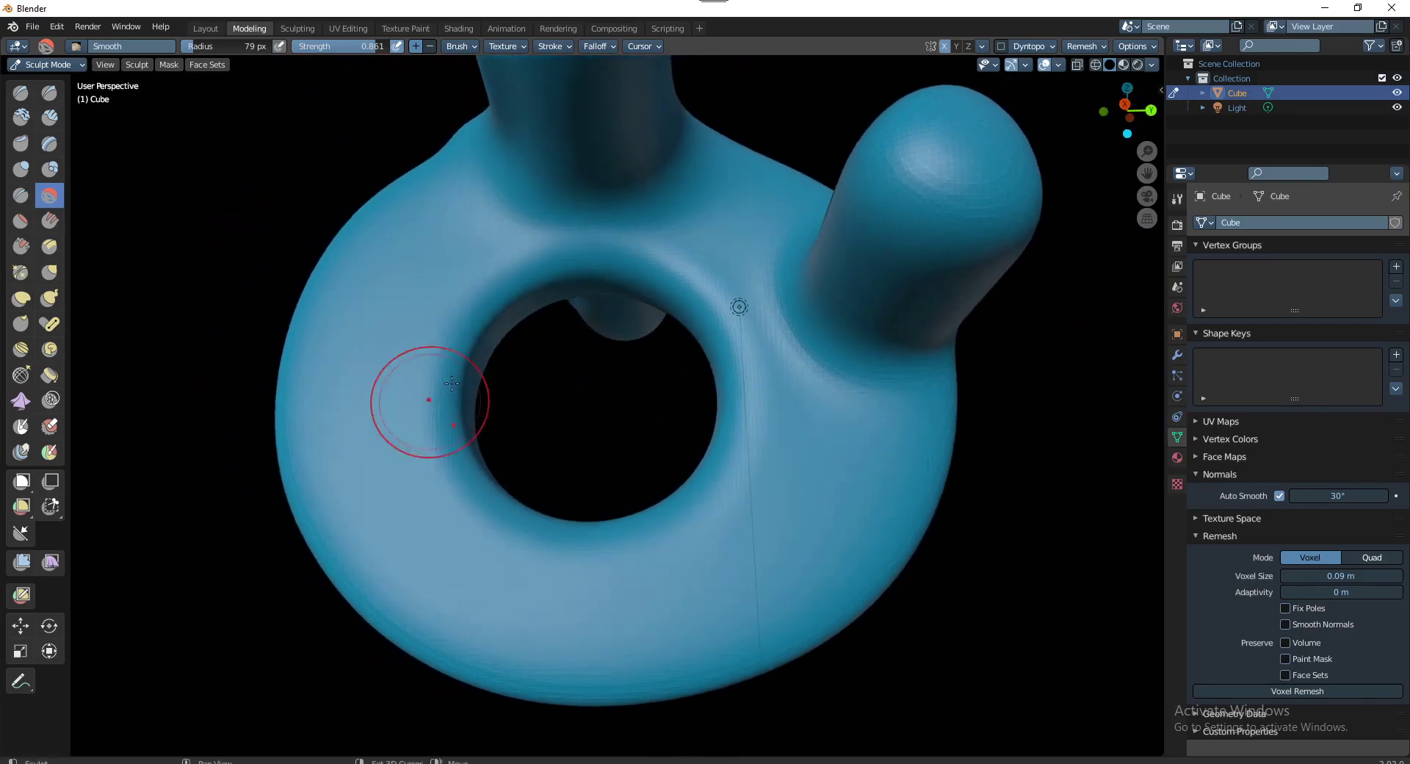
mouse_move(628, 609)
middle_down()
mouse_move(582, 487)
mouse_move(650, 542)
mouse_move(622, 513)
mouse_move(844, 465)
mouse_move(621, 491)
middle_up()
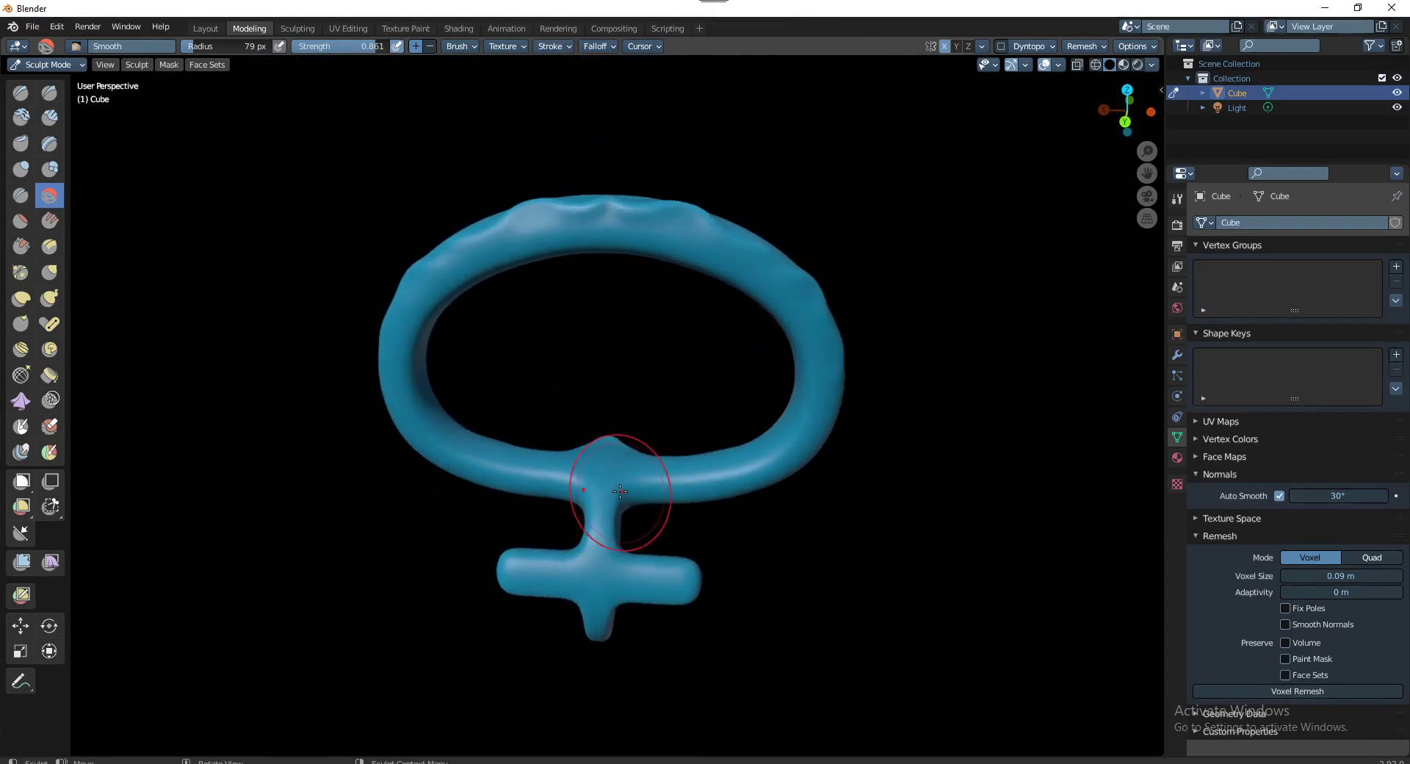
Return the ring to Object Mode, deselect it, split into quad view, and open the Add menu
key(ctrl+Tab)
click(524, 507)
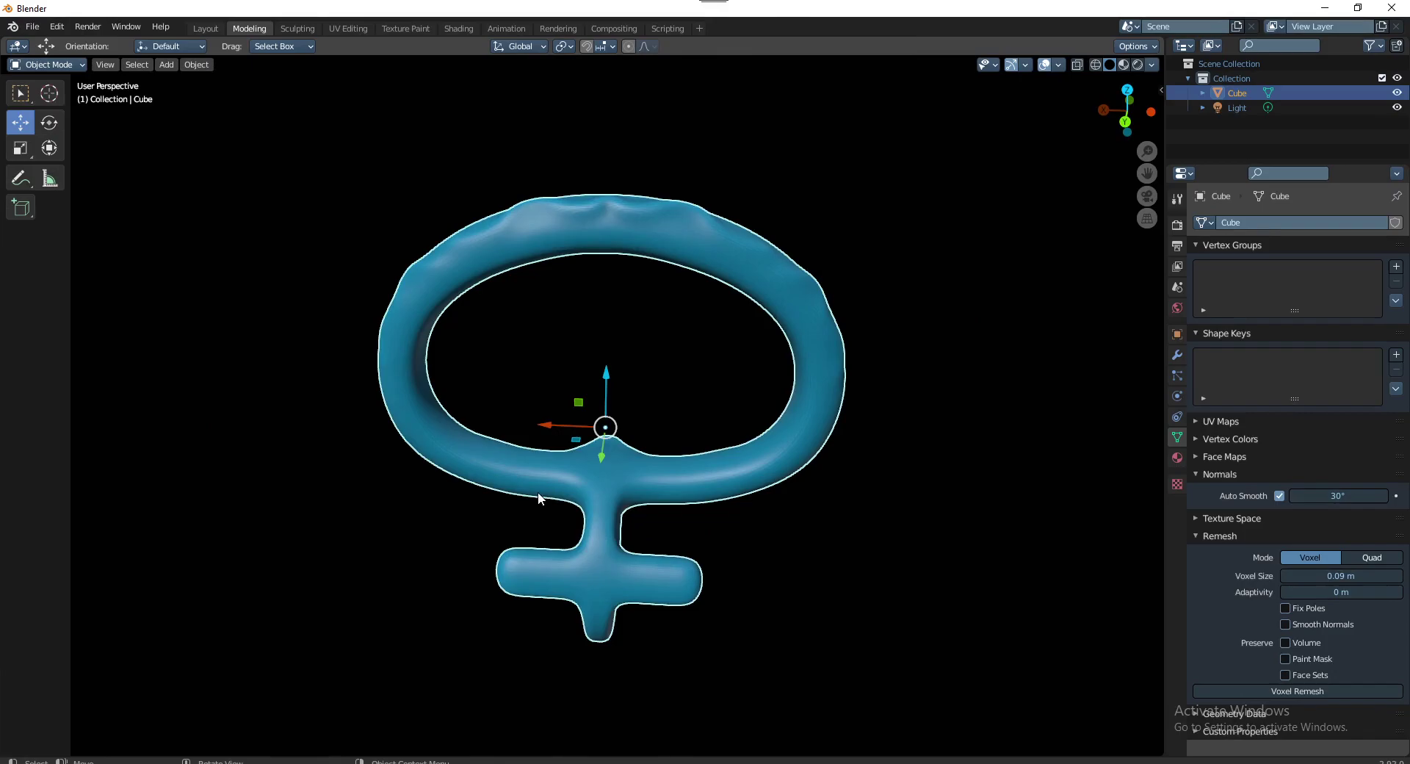
mouse_move(538, 491)
middle_down()
mouse_move(755, 460)
mouse_move(636, 595)
mouse_move(592, 564)
mouse_move(626, 540)
middle_up()
click(755, 460)
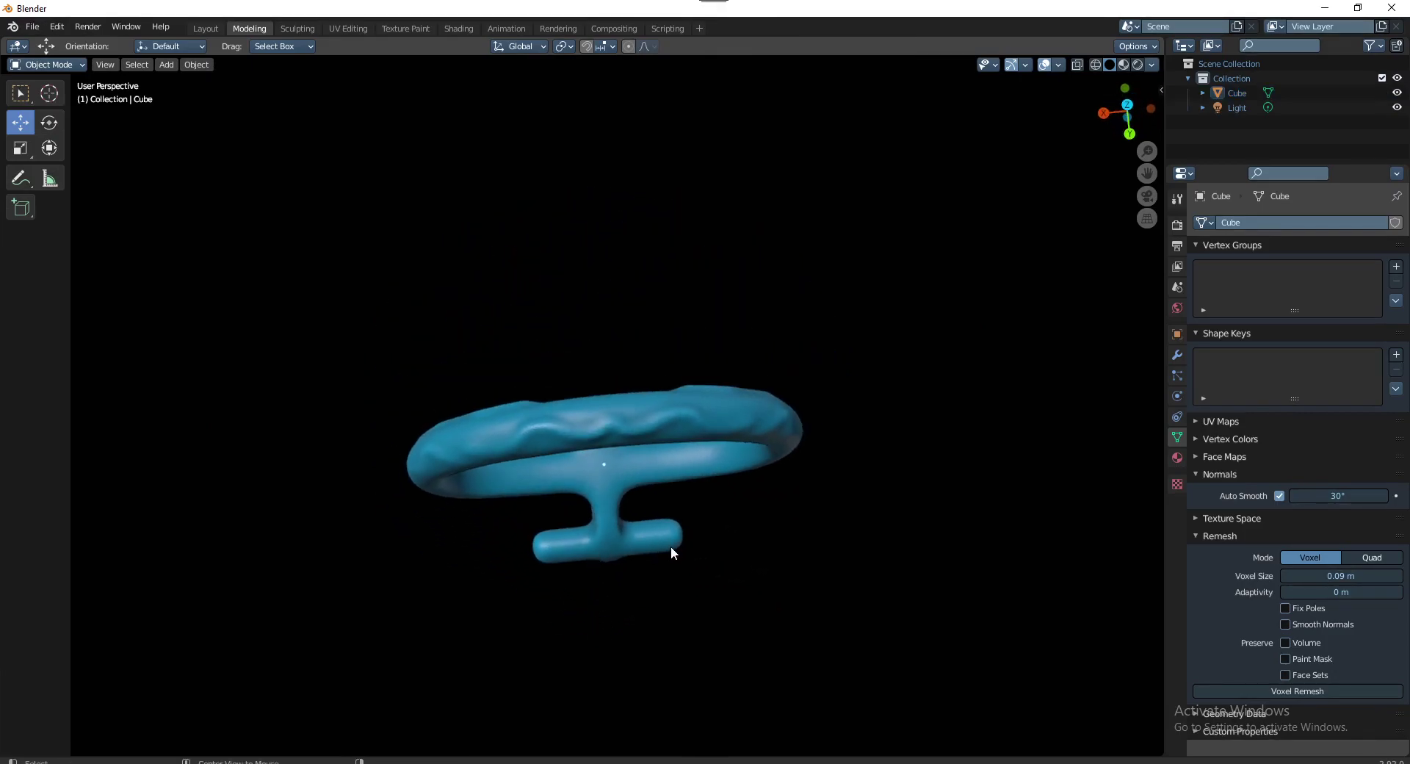
key(ctrl+alt+q)
mouse_move(888, 312)
middle_down()
mouse_move(878, 332)
mouse_move(883, 237)
mouse_move(825, 260)
middle_up()
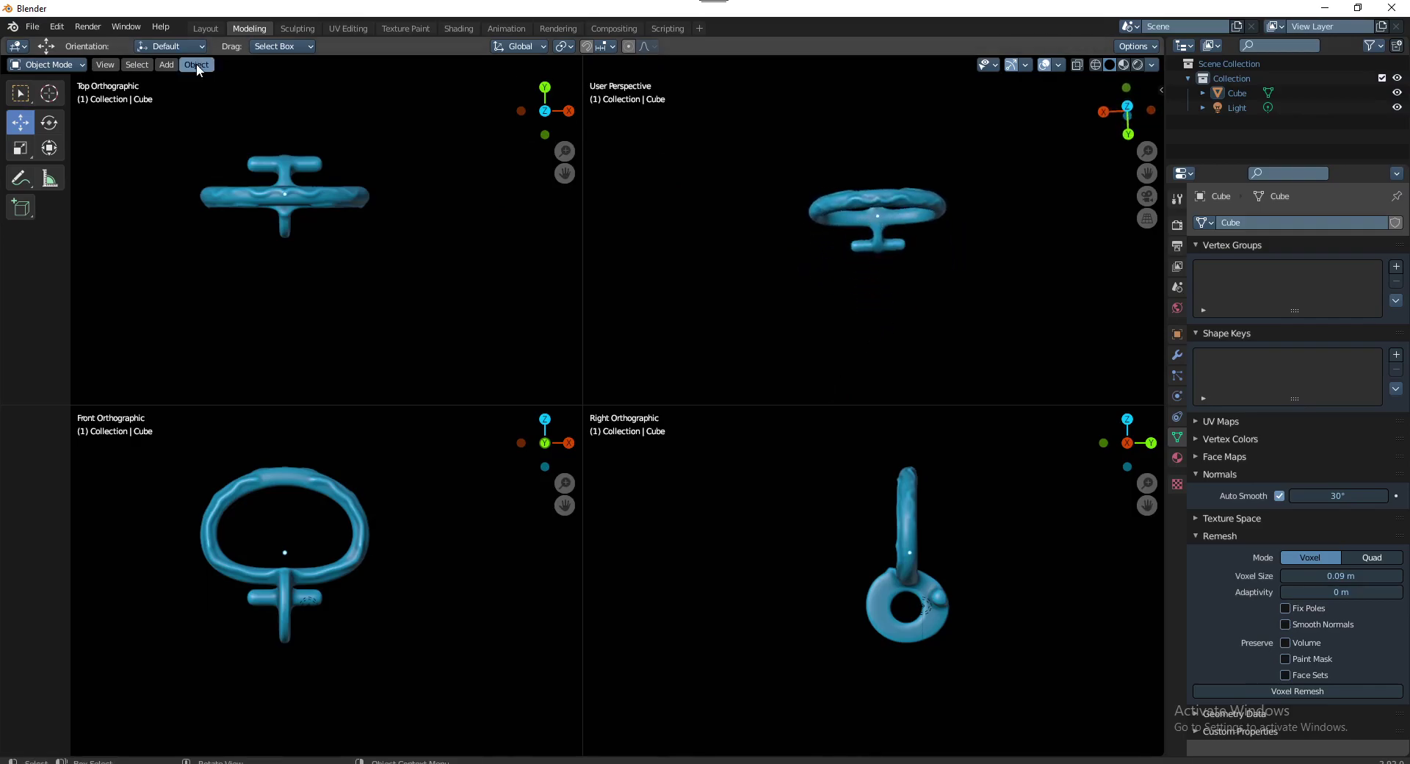
click(166, 65)
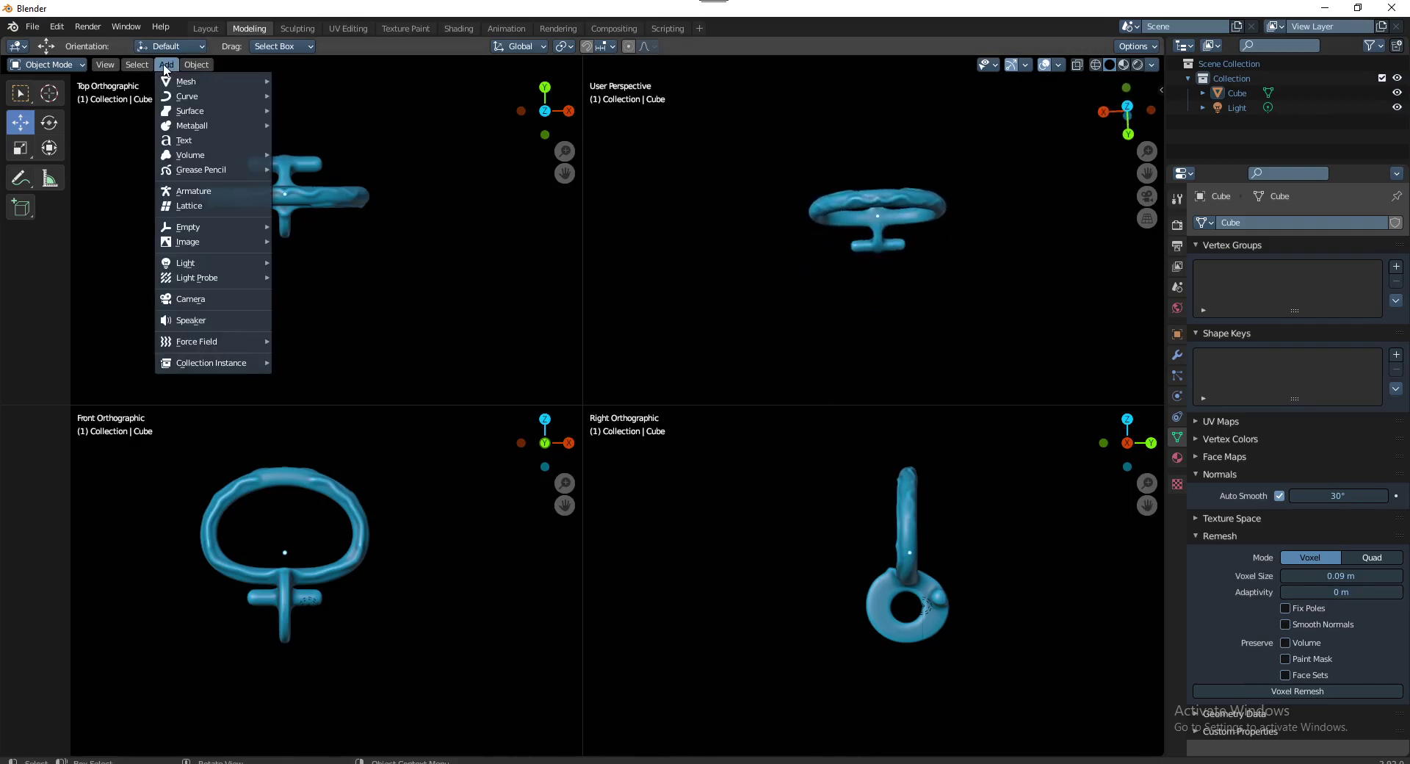
Add a camera, move it to Y 4.5059 m, Z 0.75099 m facing the ring, and look through it
click(196, 297)
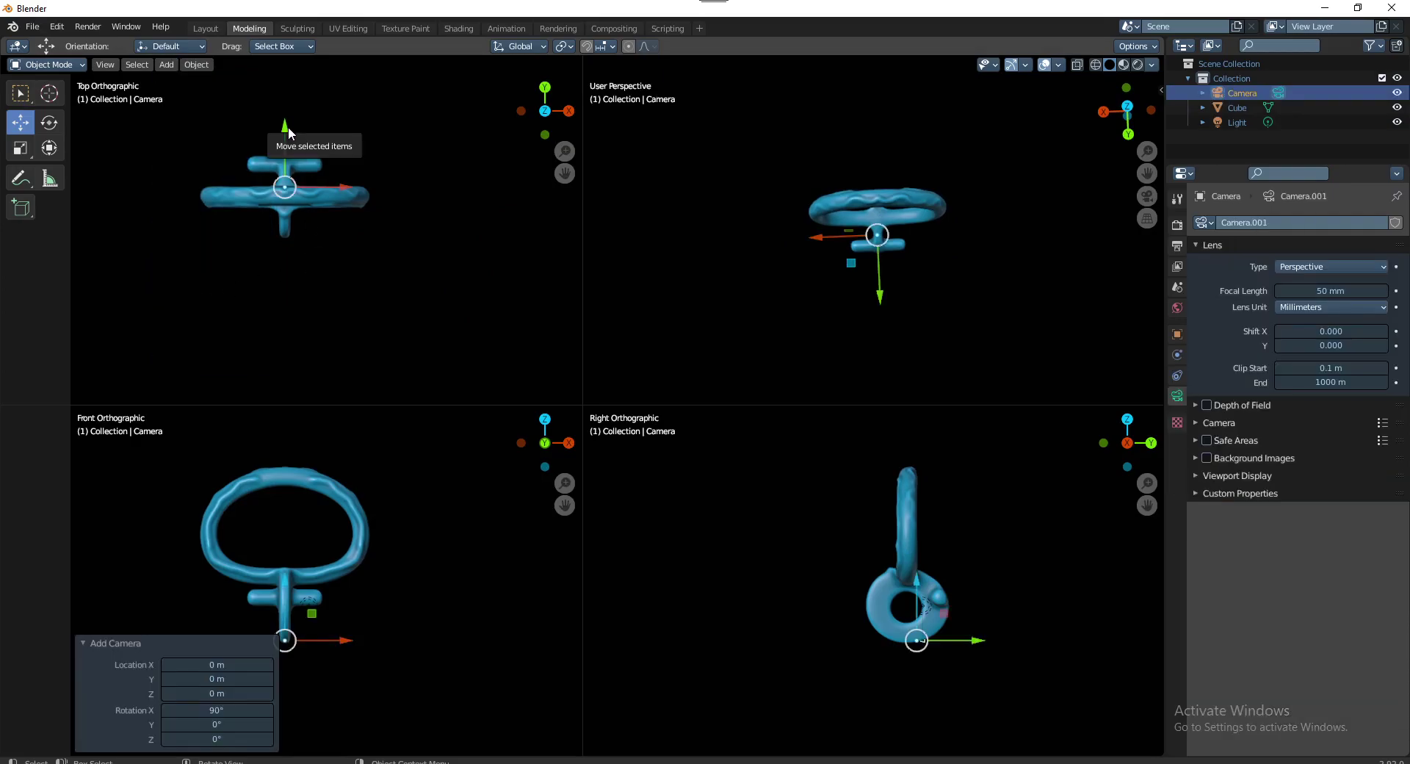
mouse_move(288, 136)
mouse_down()
mouse_move(297, 82)
mouse_move(282, 269)
mouse_up()
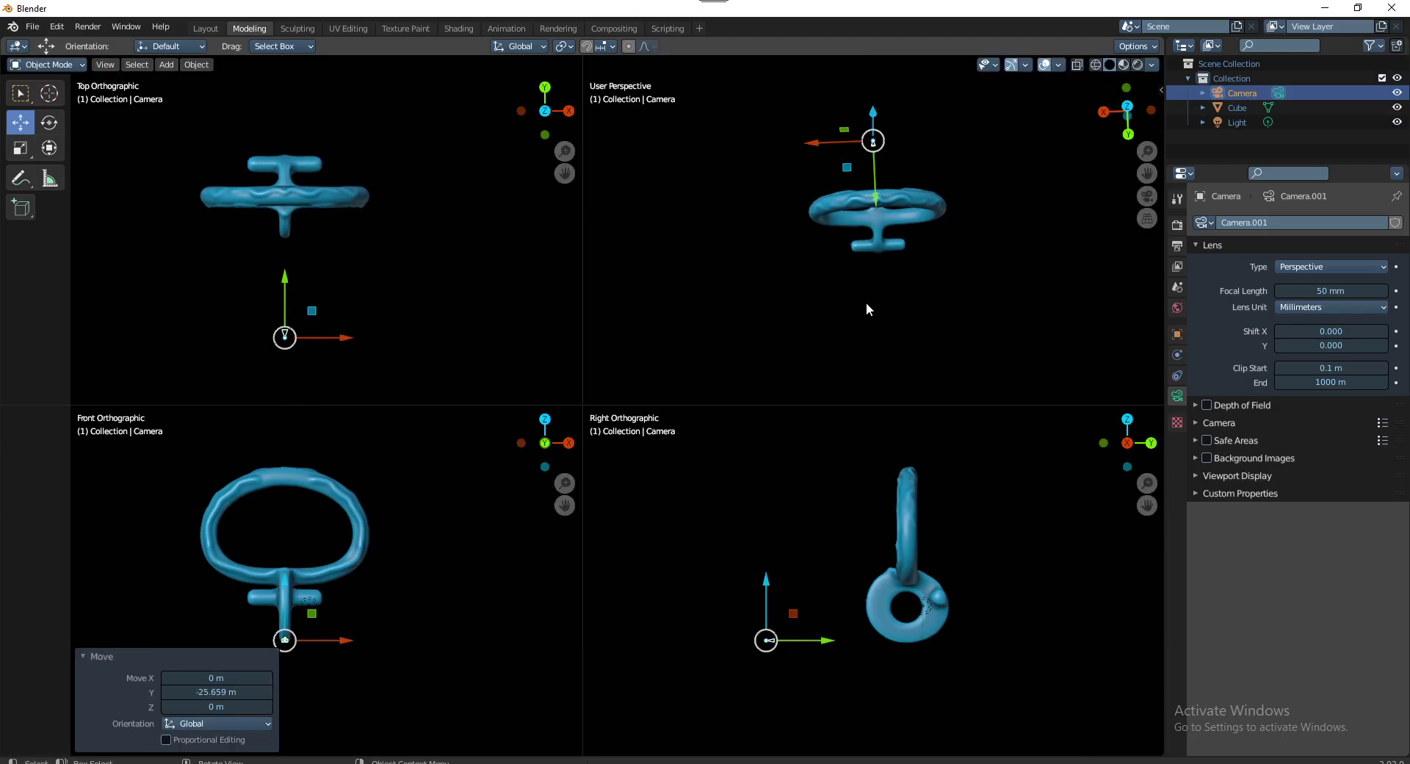
mouse_move(866, 302)
middle_down()
mouse_move(717, 208)
mouse_move(834, 341)
mouse_move(846, 315)
mouse_move(959, 276)
middle_up()
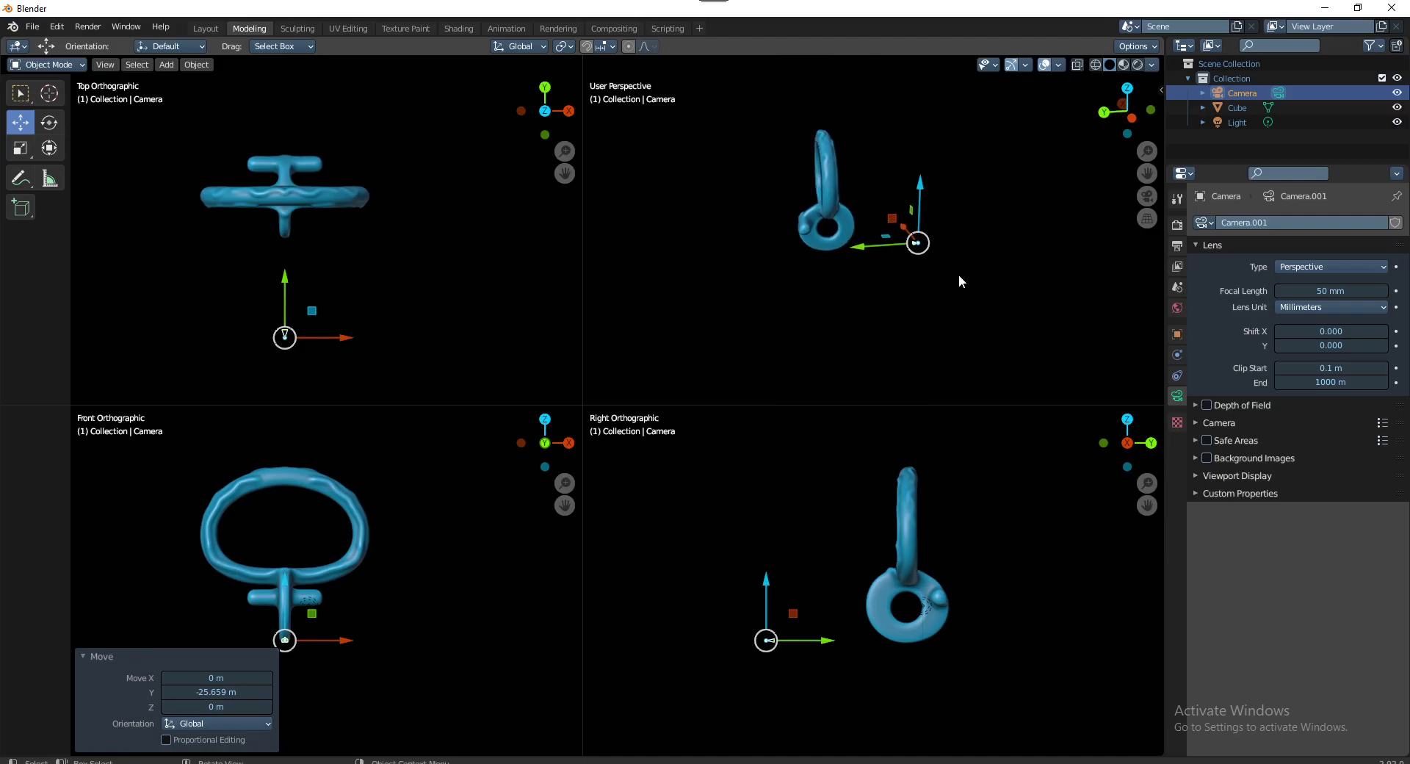
drag(921, 189, 924, 134)
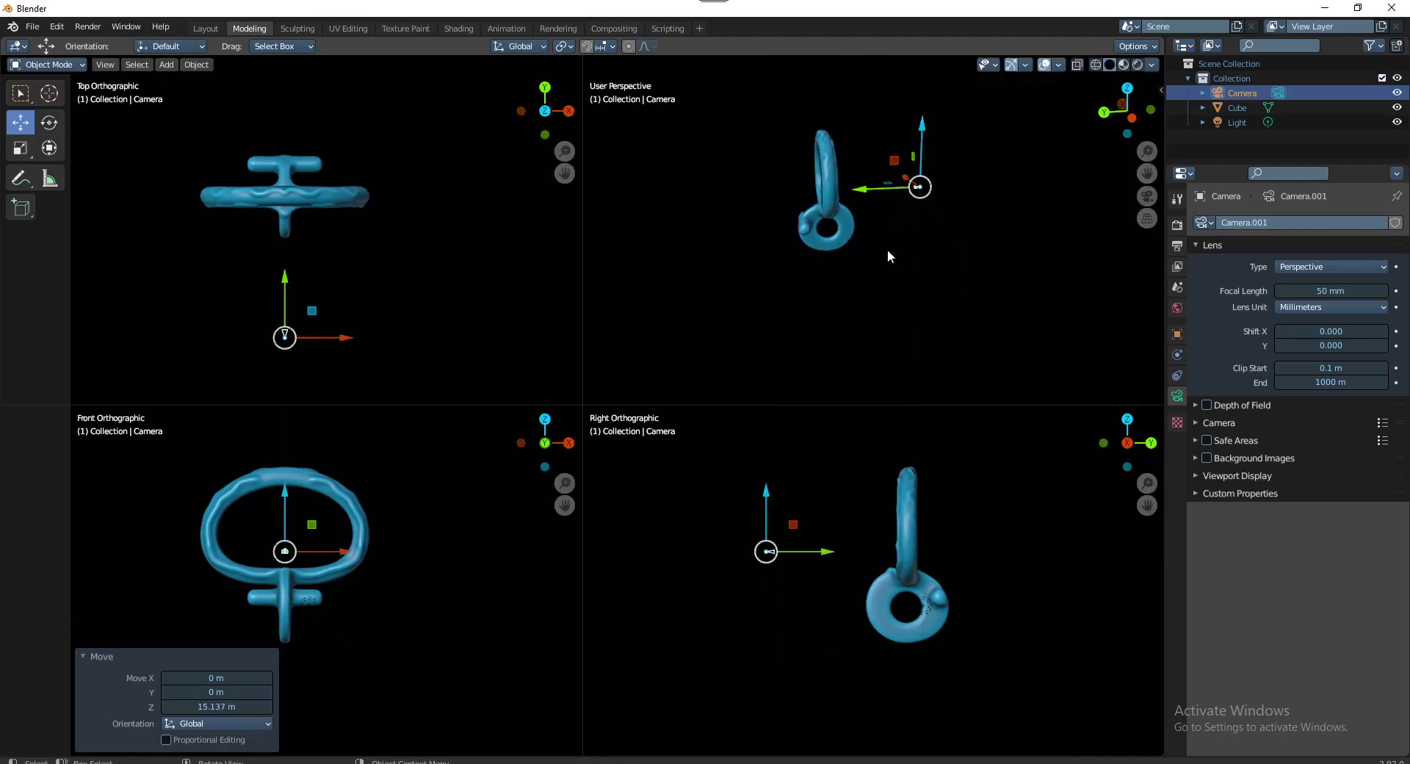
mouse_move(840, 551)
mouse_down()
mouse_move(790, 552)
mouse_move(734, 526)
mouse_up()
mouse_move(890, 276)
middle_down()
mouse_move(843, 295)
mouse_move(882, 291)
middle_up()
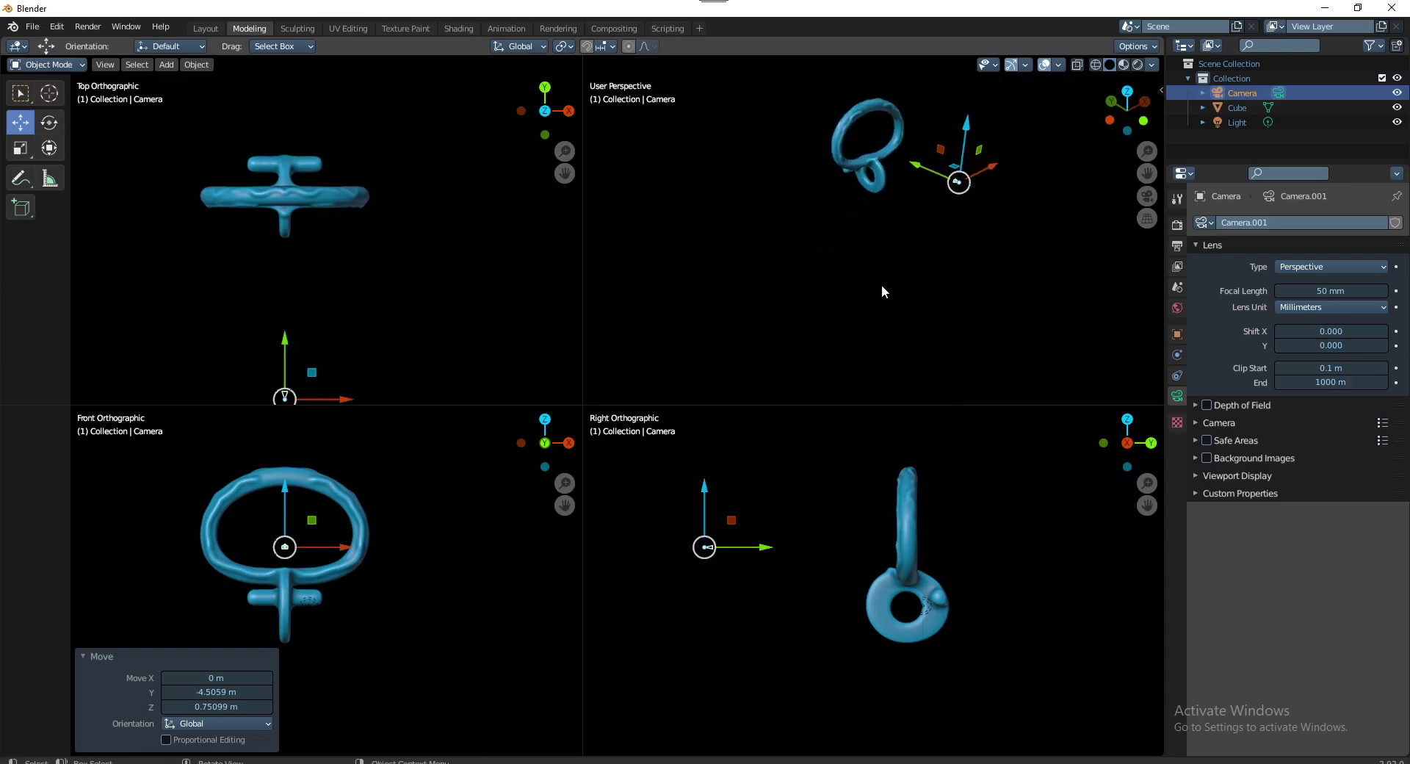
key(KP_0)
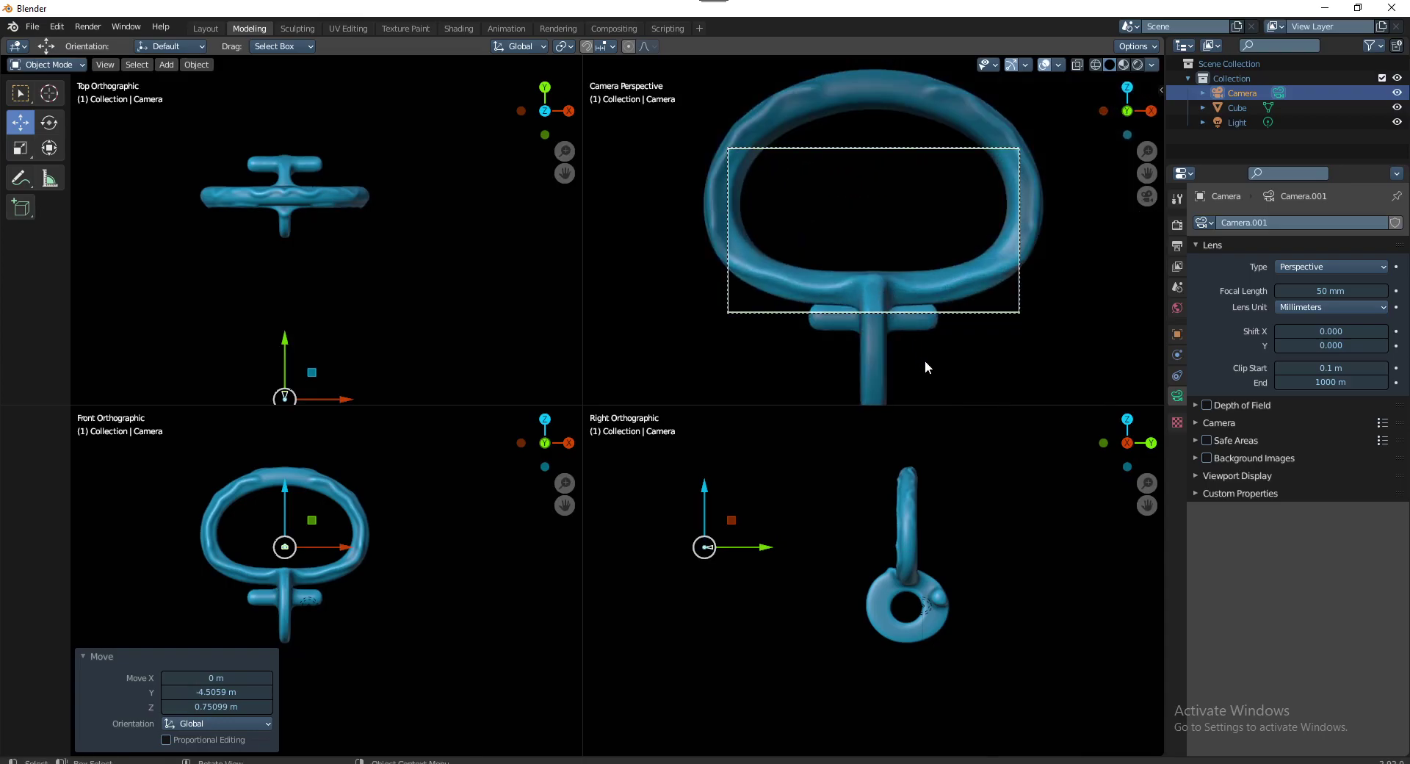
Increase the viewport's clip end distance in the View side panel and reposition the camera
scroll(922, 334, down, 2)
key(n)
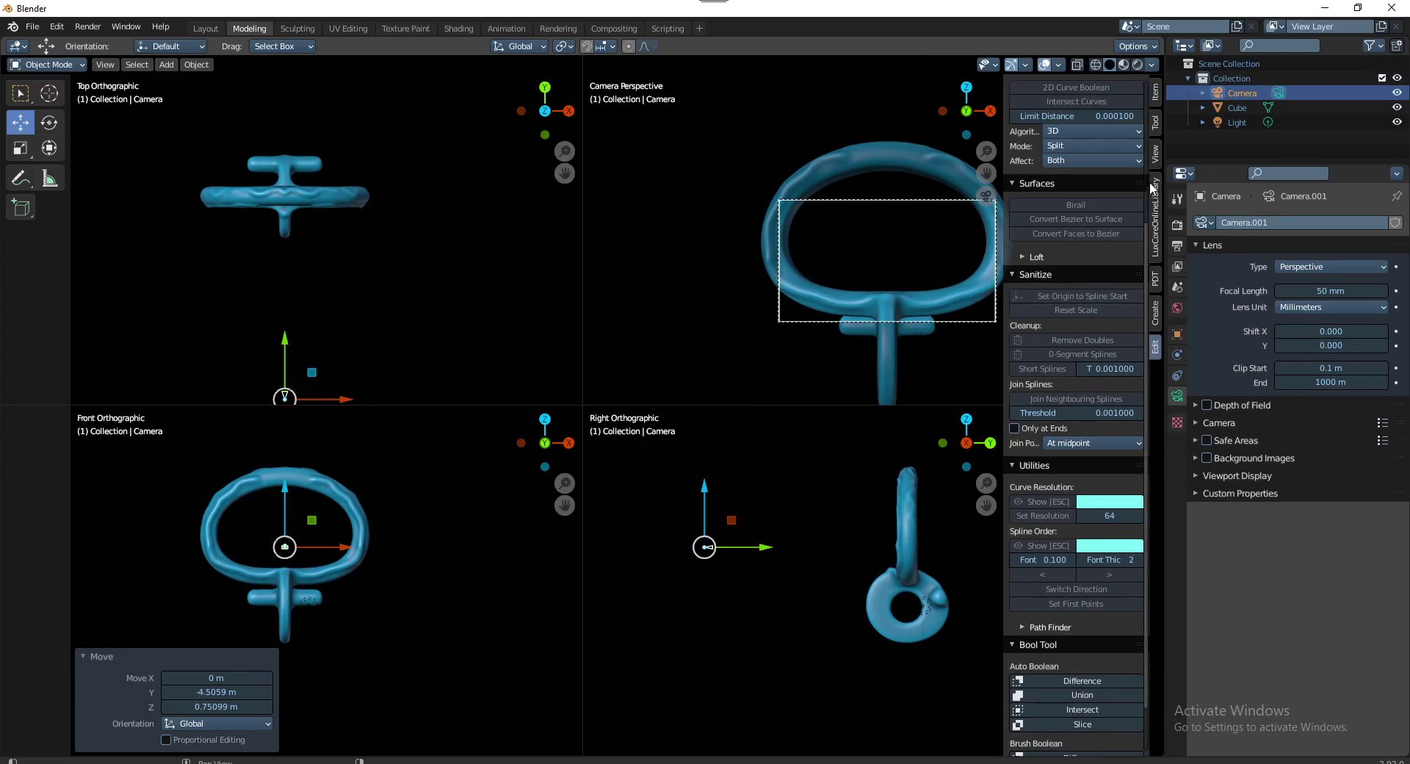
click(1155, 155)
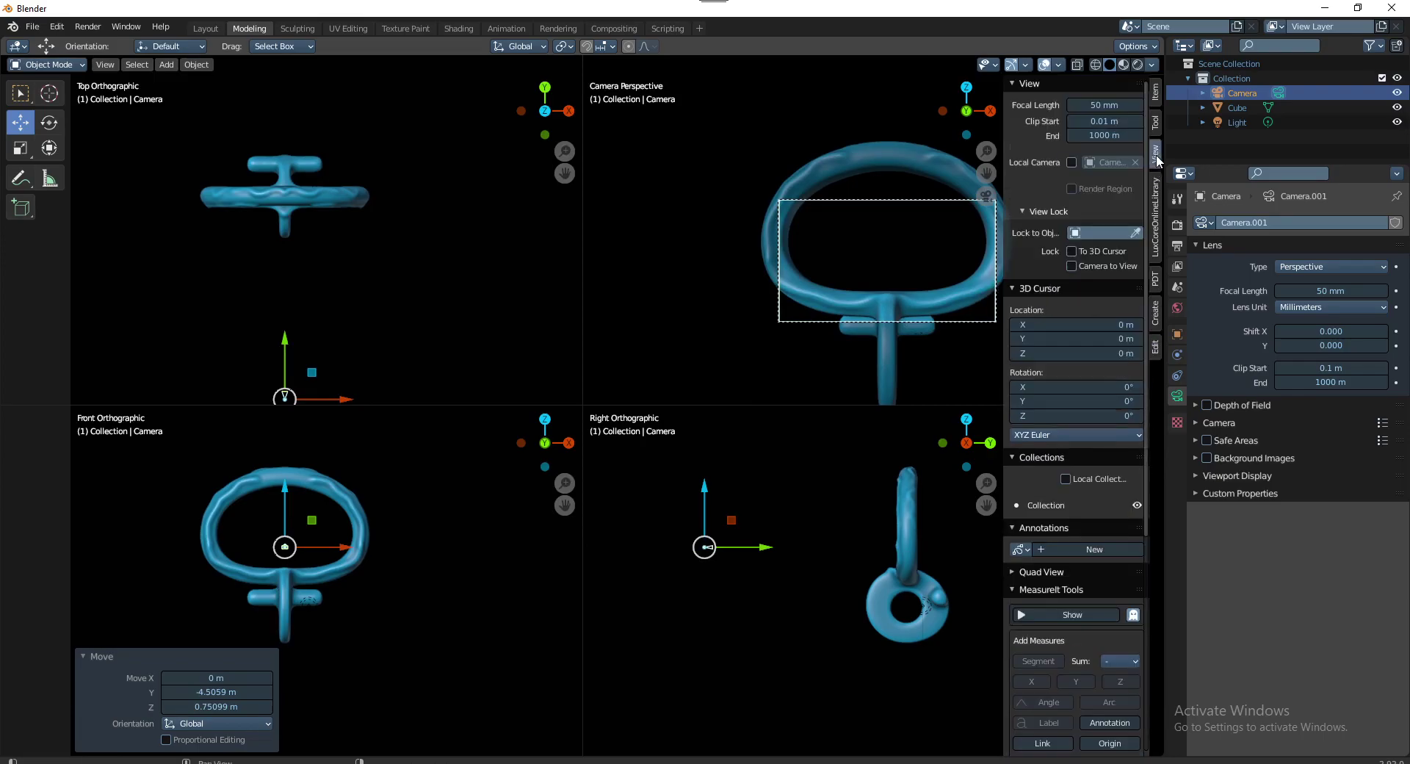
click(1099, 136)
text(1)
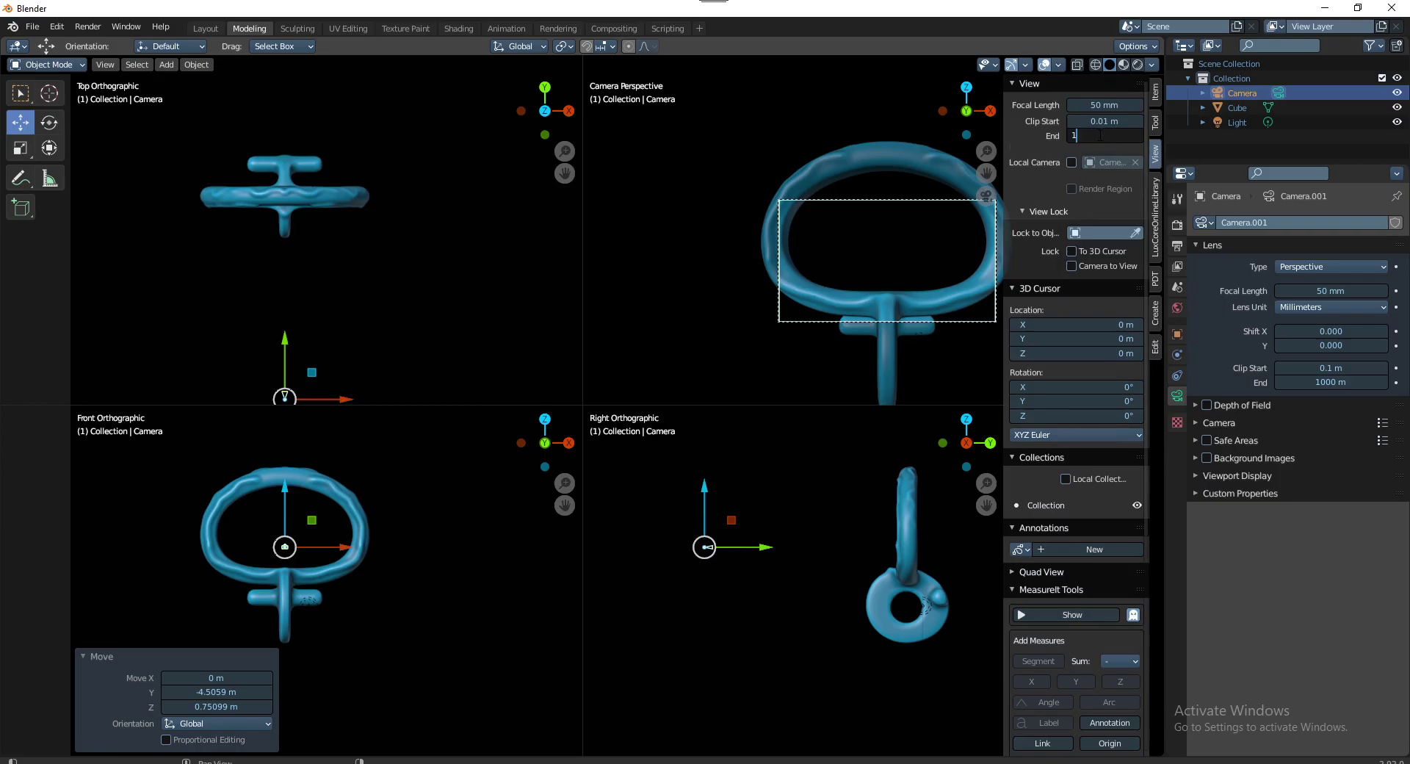
key(Return)
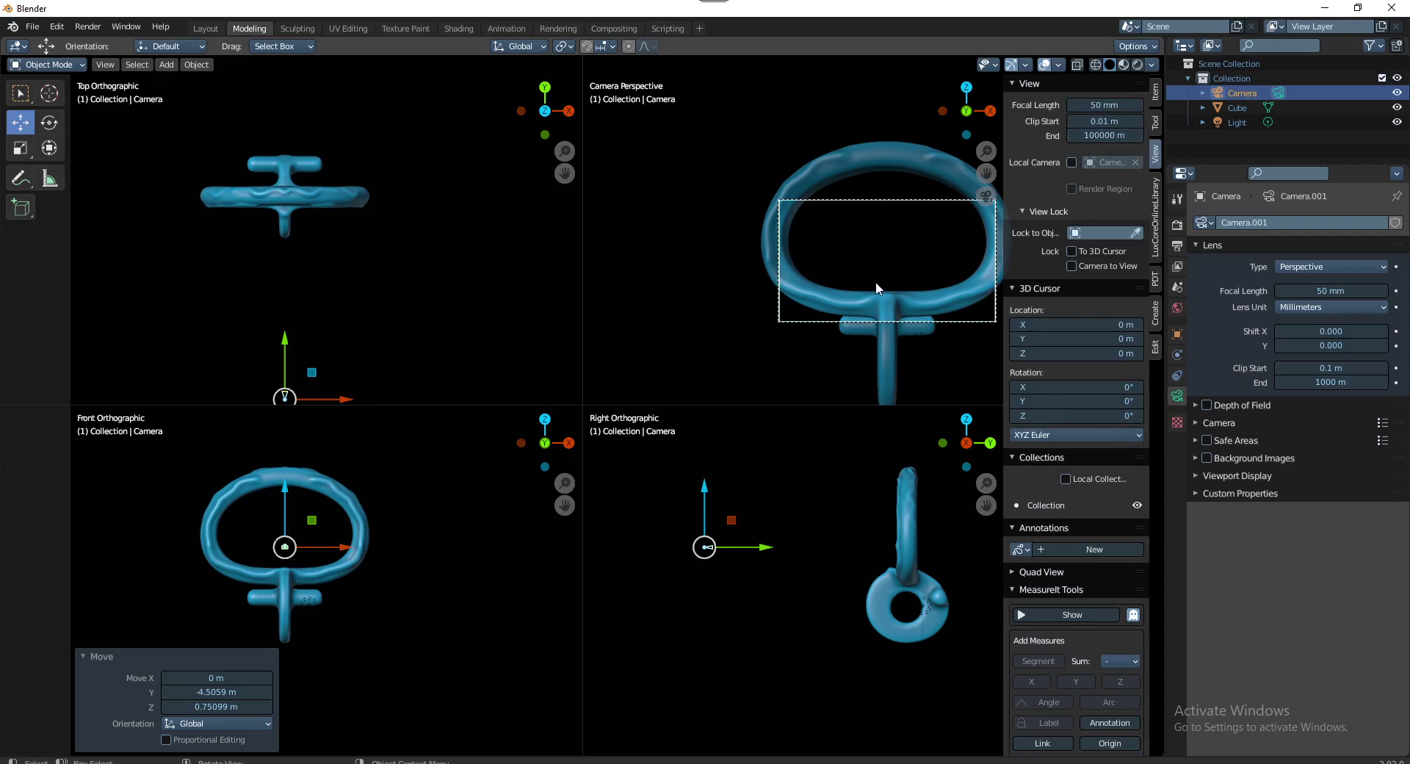
key(n)
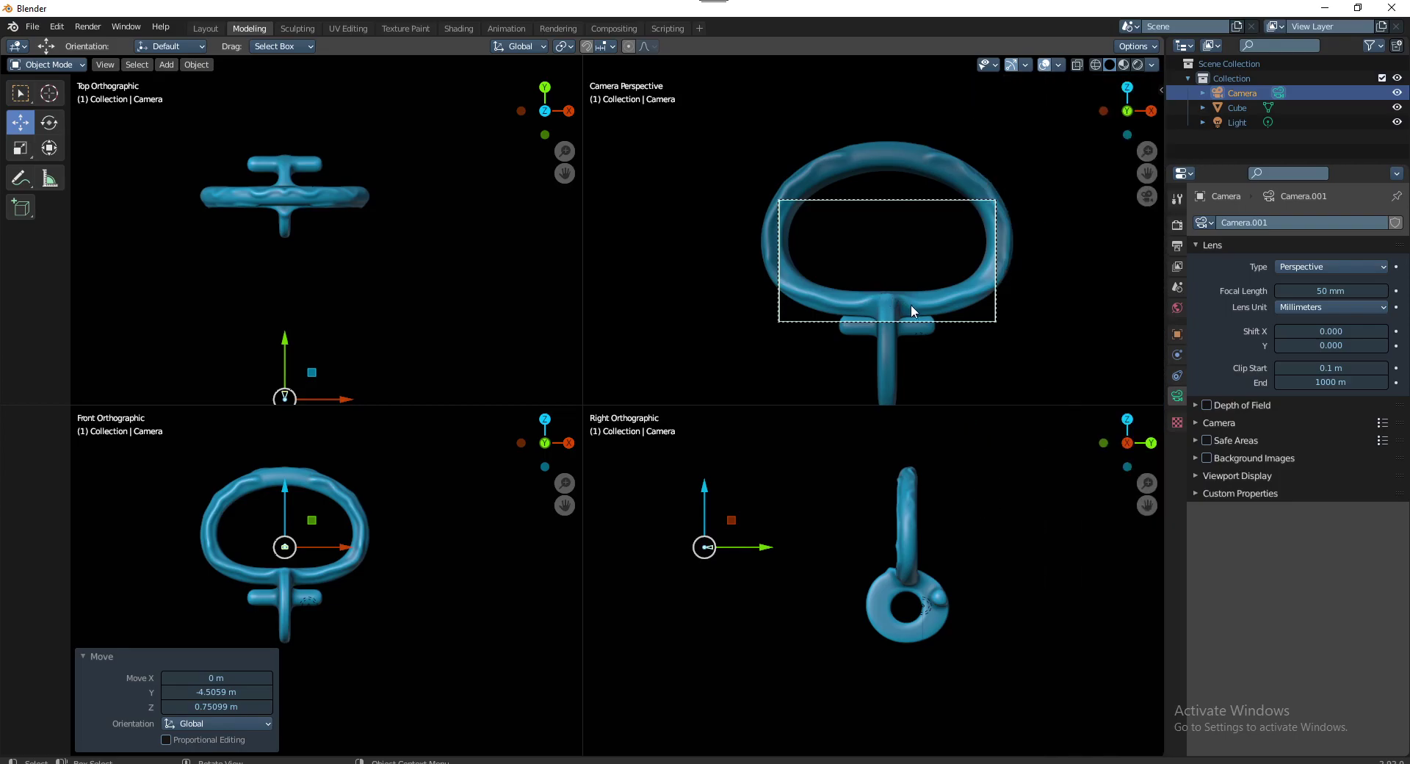
shift+middle_drag(938, 402, 921, 299)
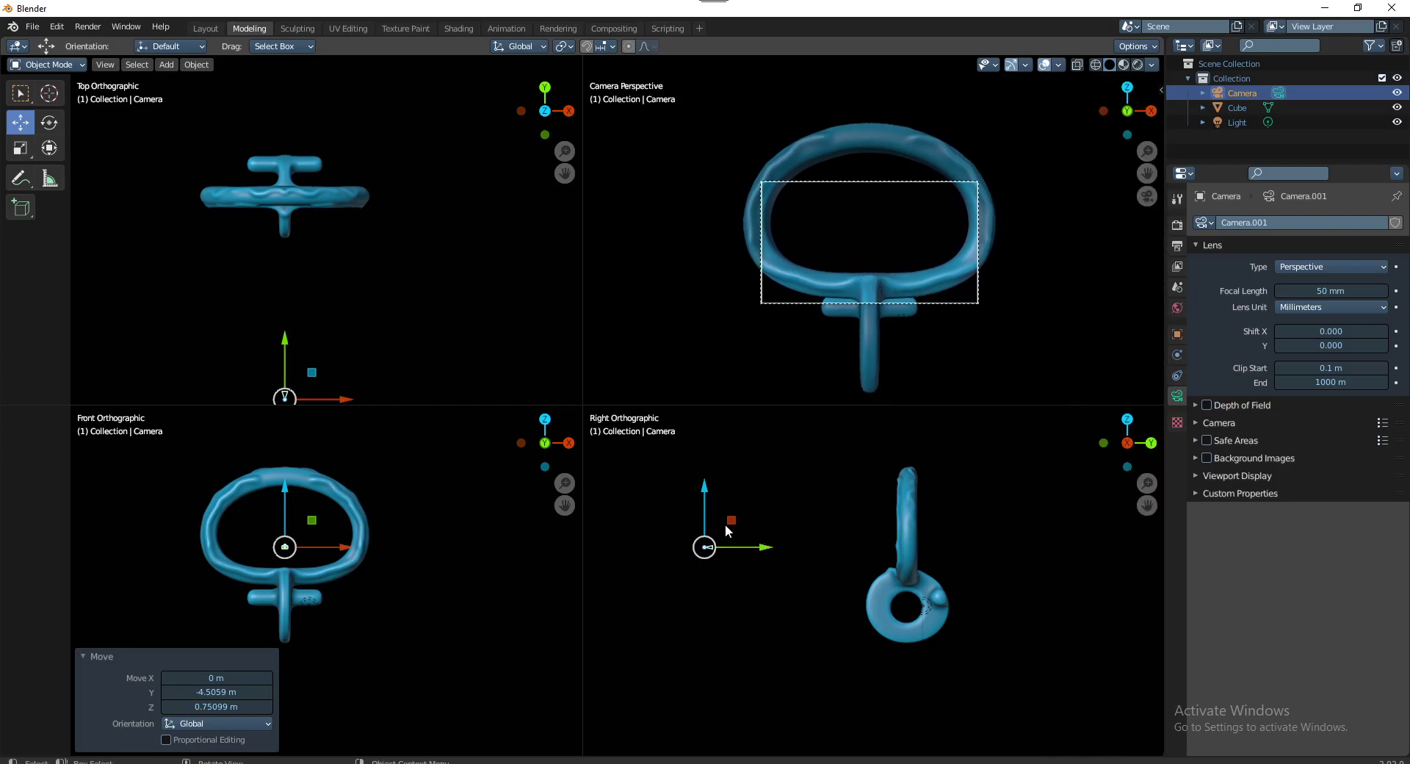
key(g)
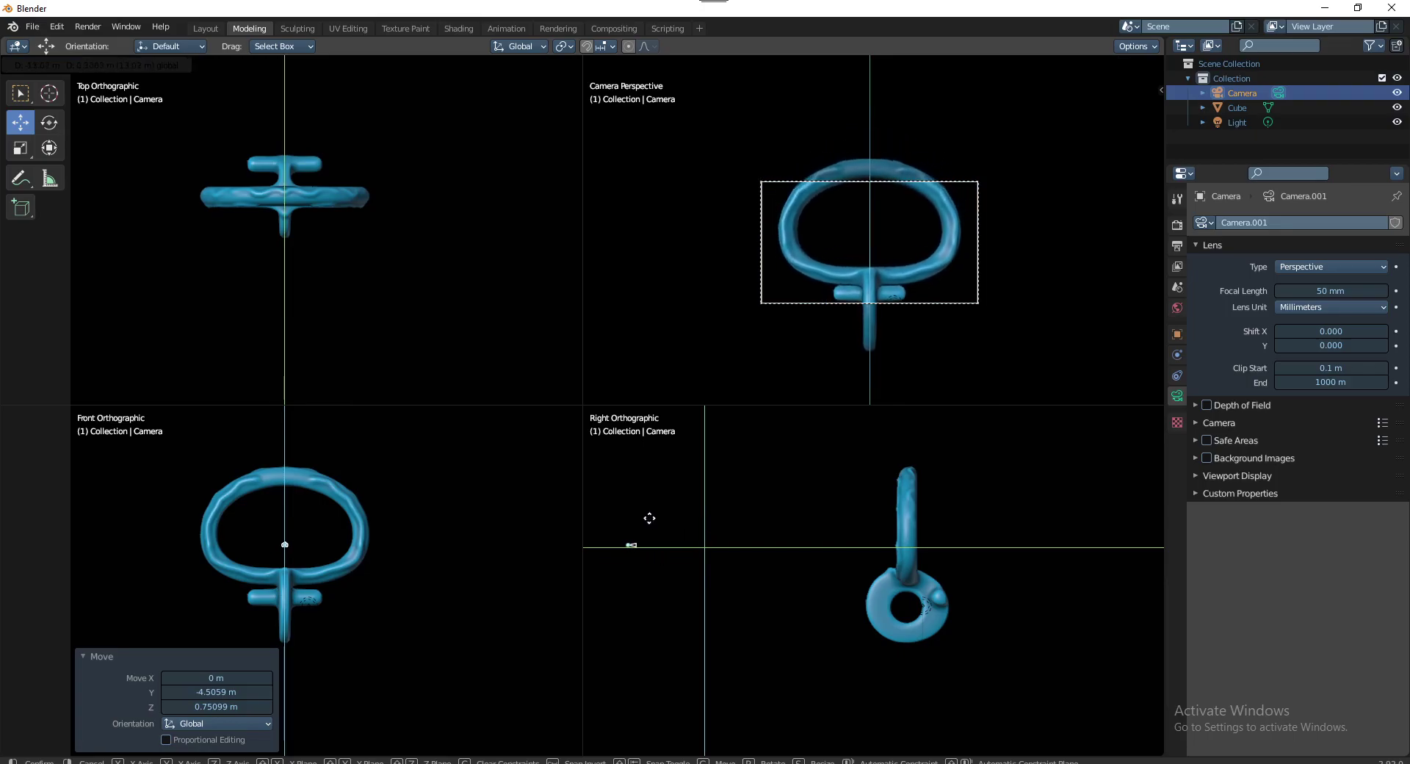
click(640, 512)
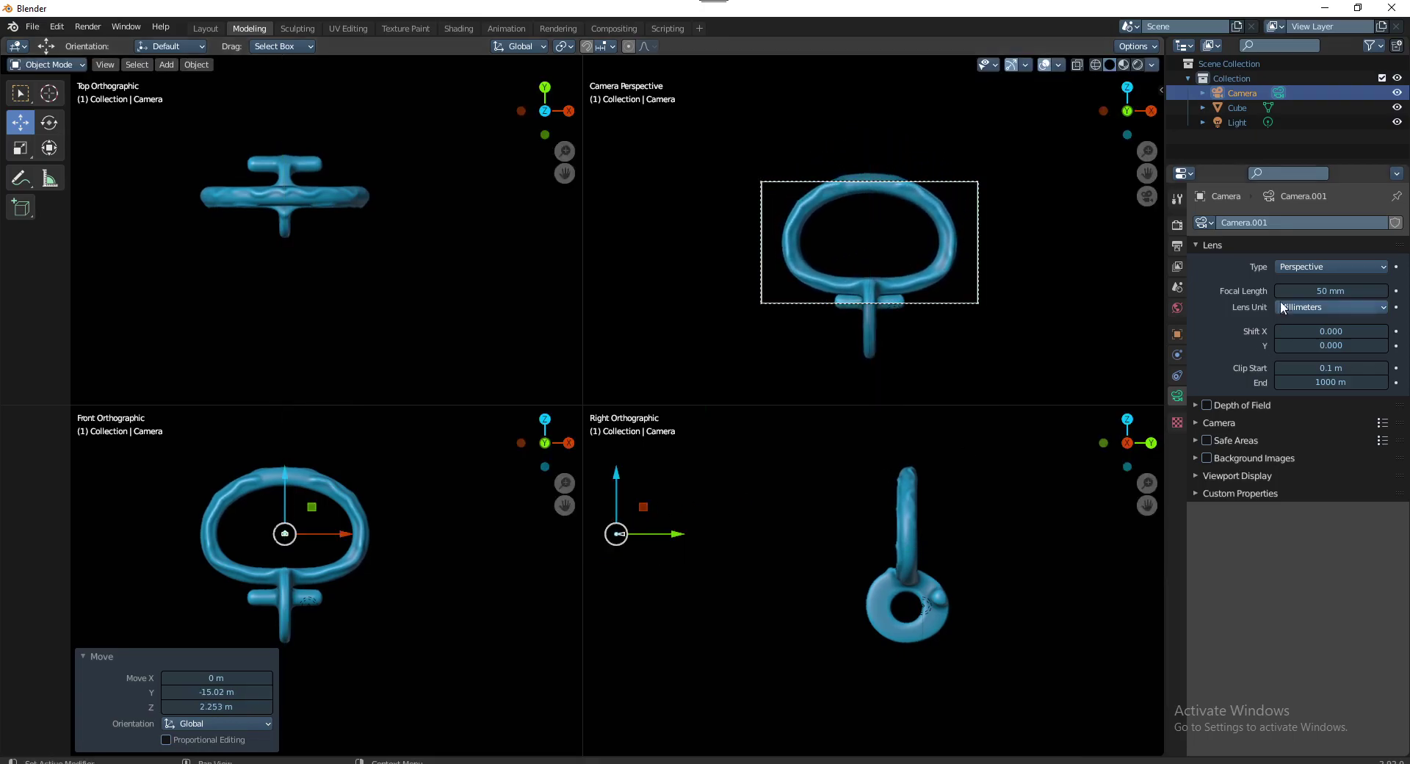
Set the render resolution X and Y to 1000 px in Output Properties
click(1177, 247)
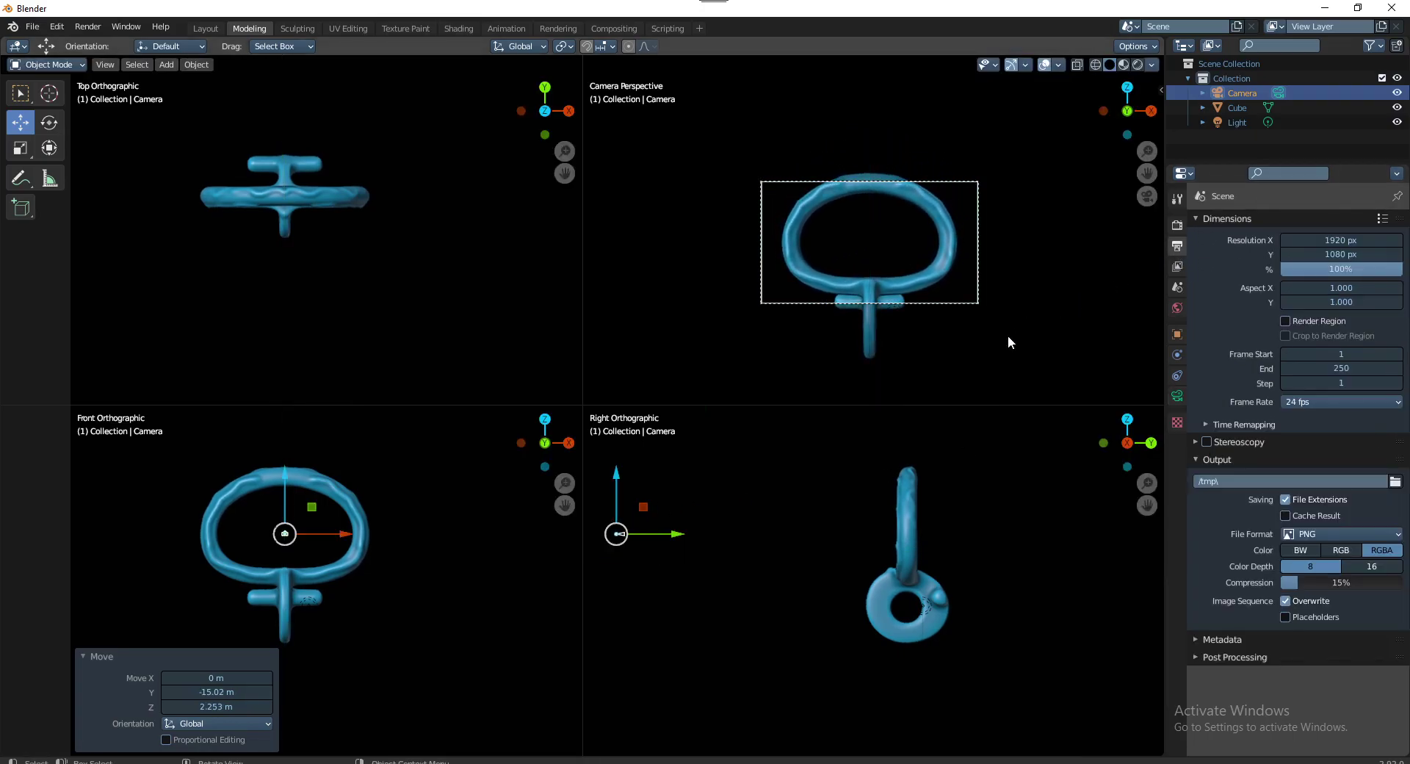
double_click(1337, 239)
text(1000)
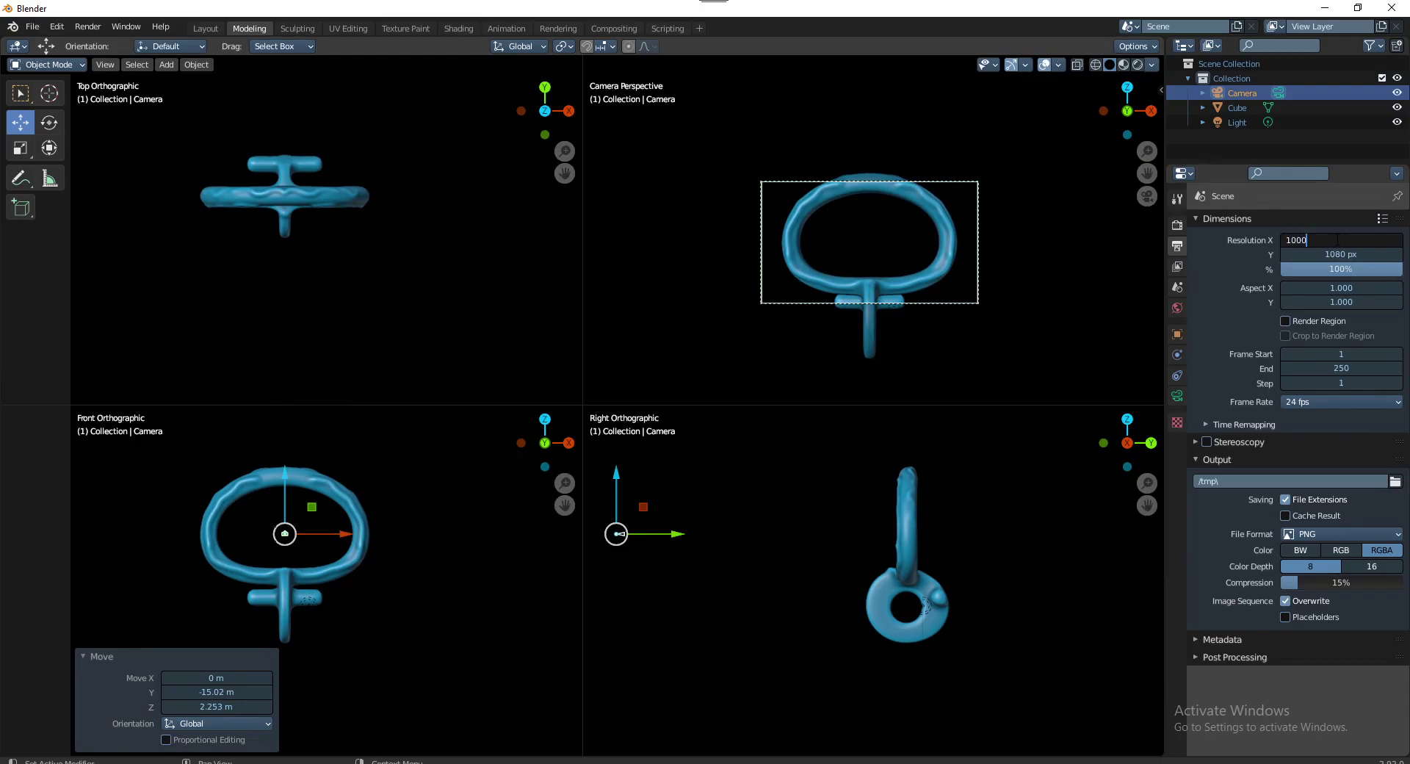
key(Return)
double_click(1341, 254)
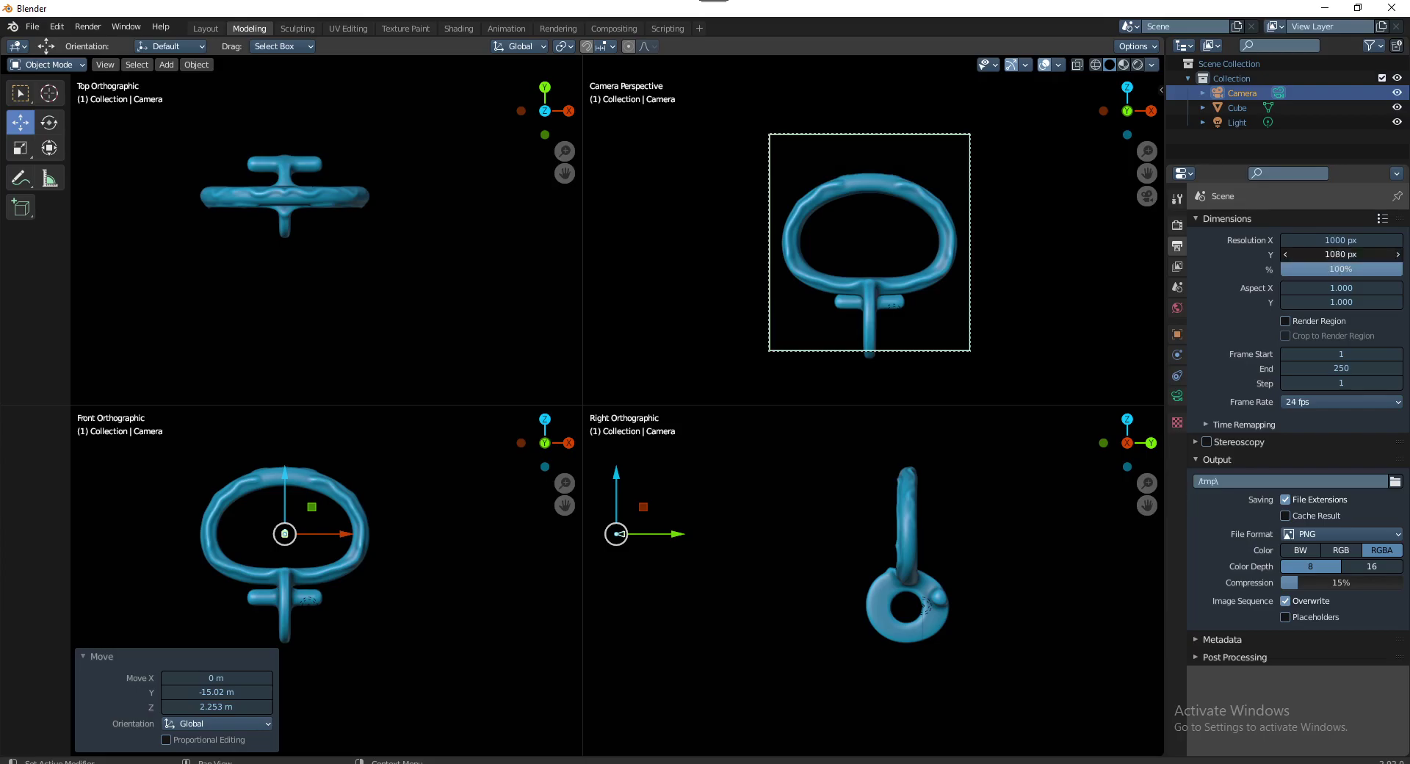
text(1000)
key(Return)
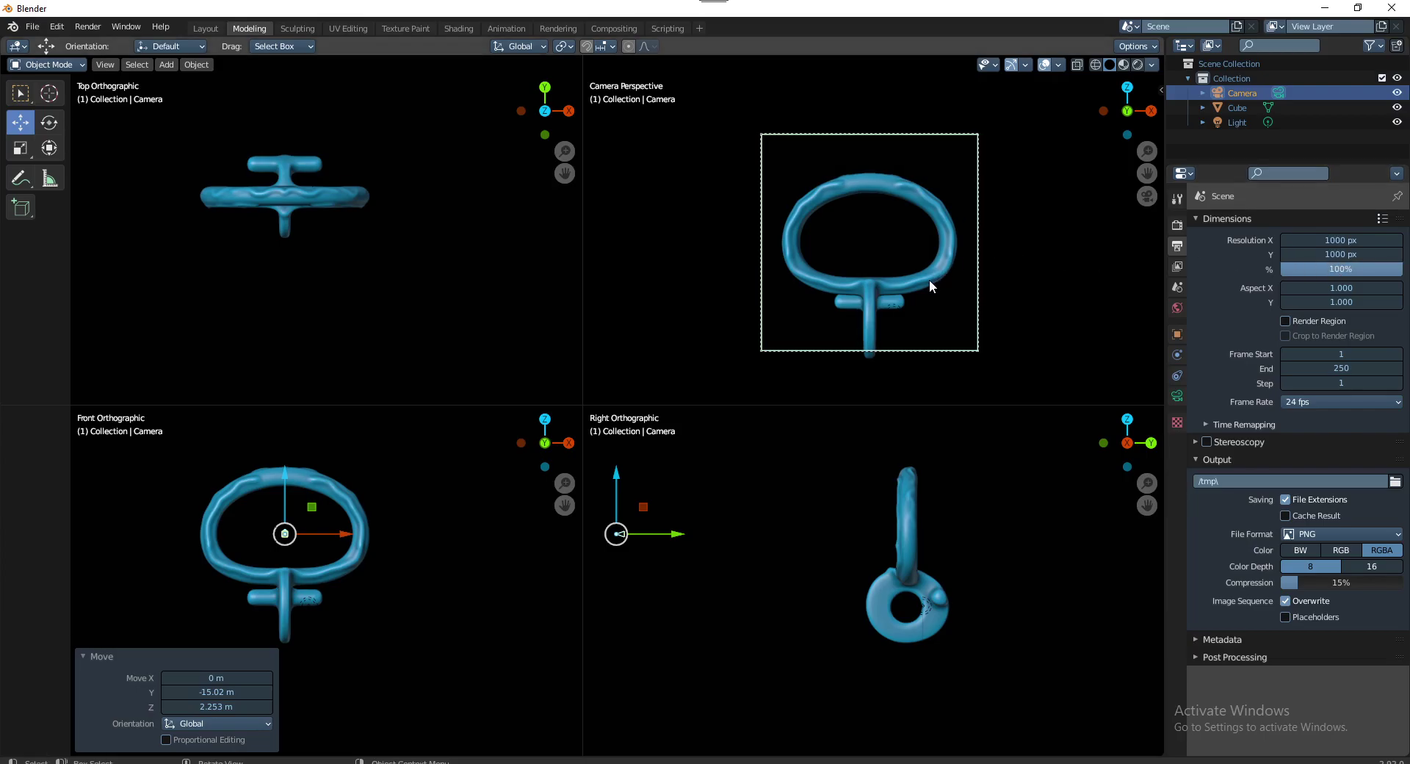
key(g)
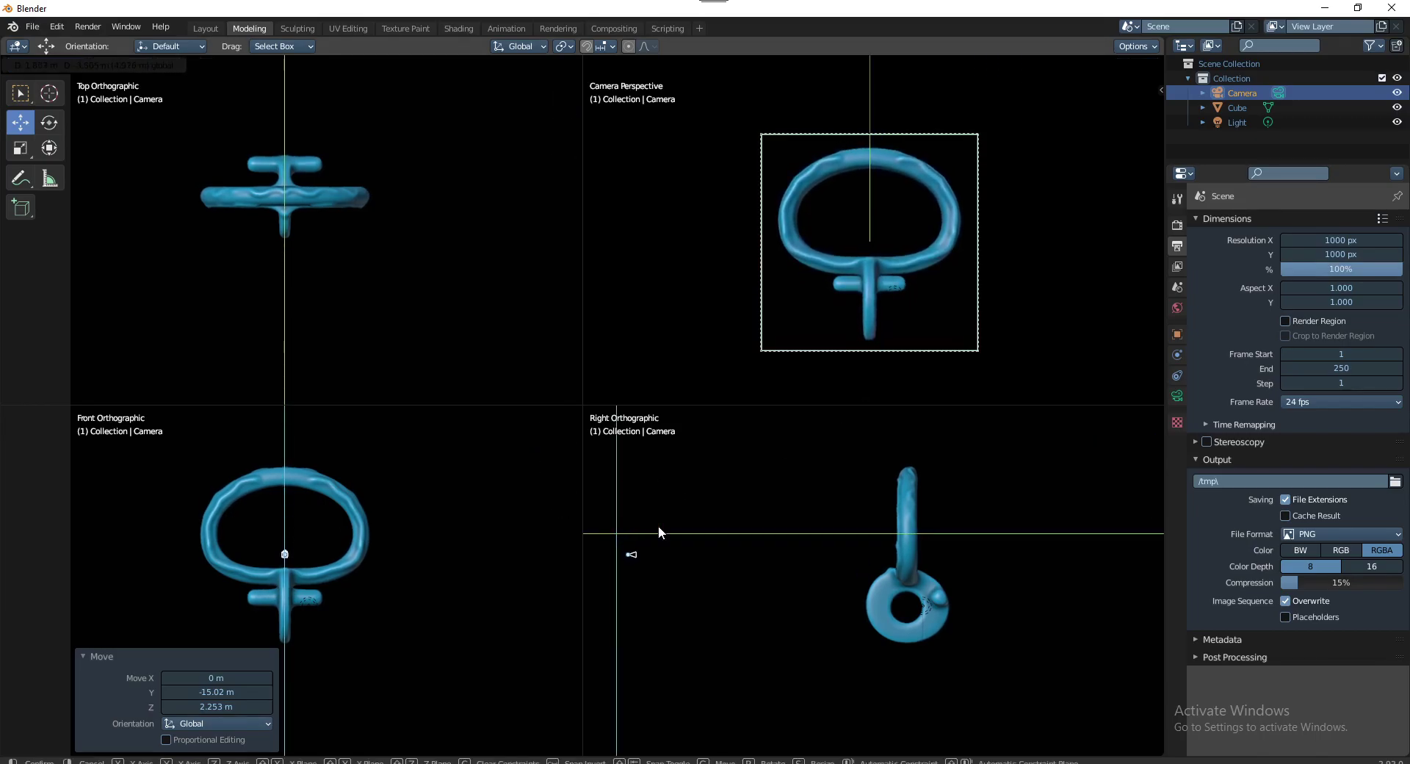
Drop the camera at its new position and bring it into view in the top pane
click(657, 526)
scroll(409, 303, down, 3)
scroll(417, 314, down, 1)
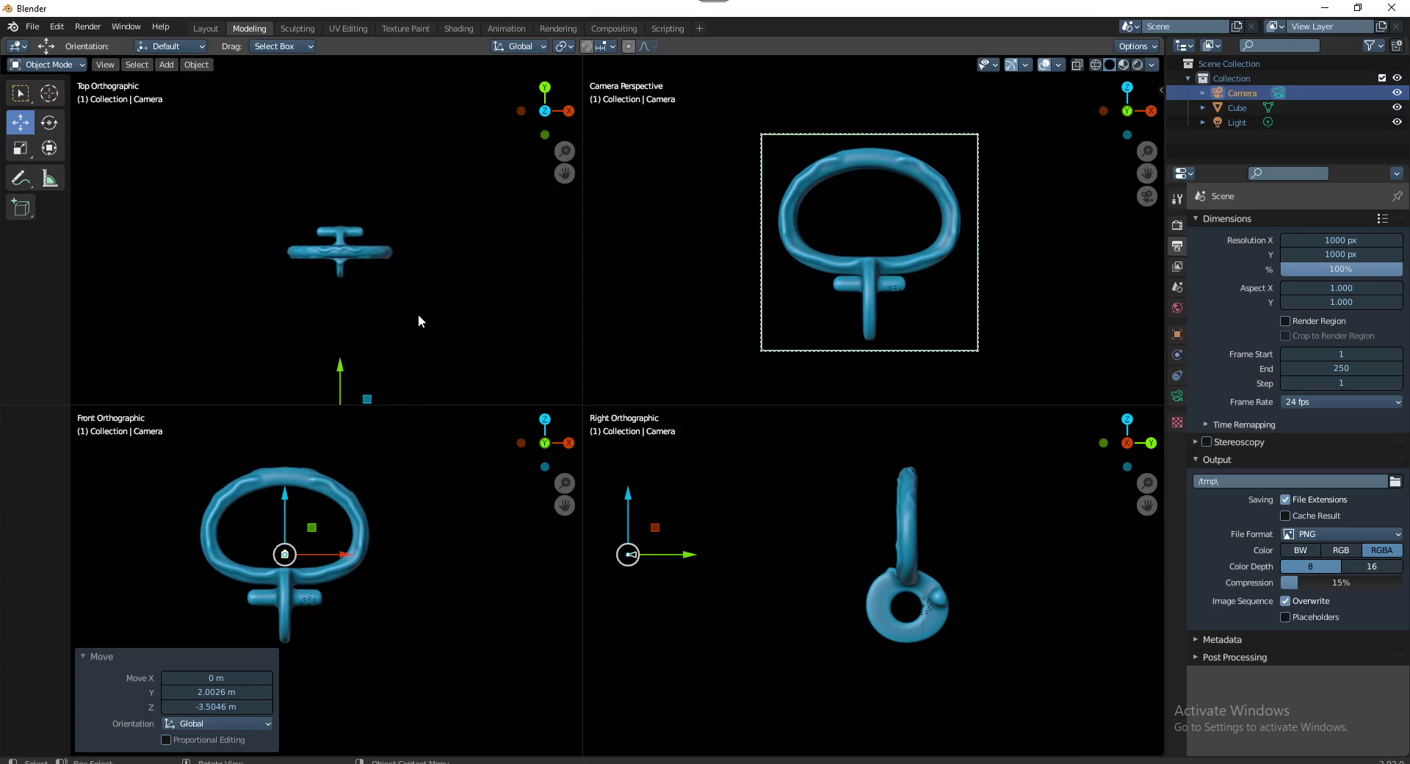
mouse_move(417, 314)
shift+middle_down()
mouse_move(394, 253)
mouse_move(408, 276)
shift+middle_up()
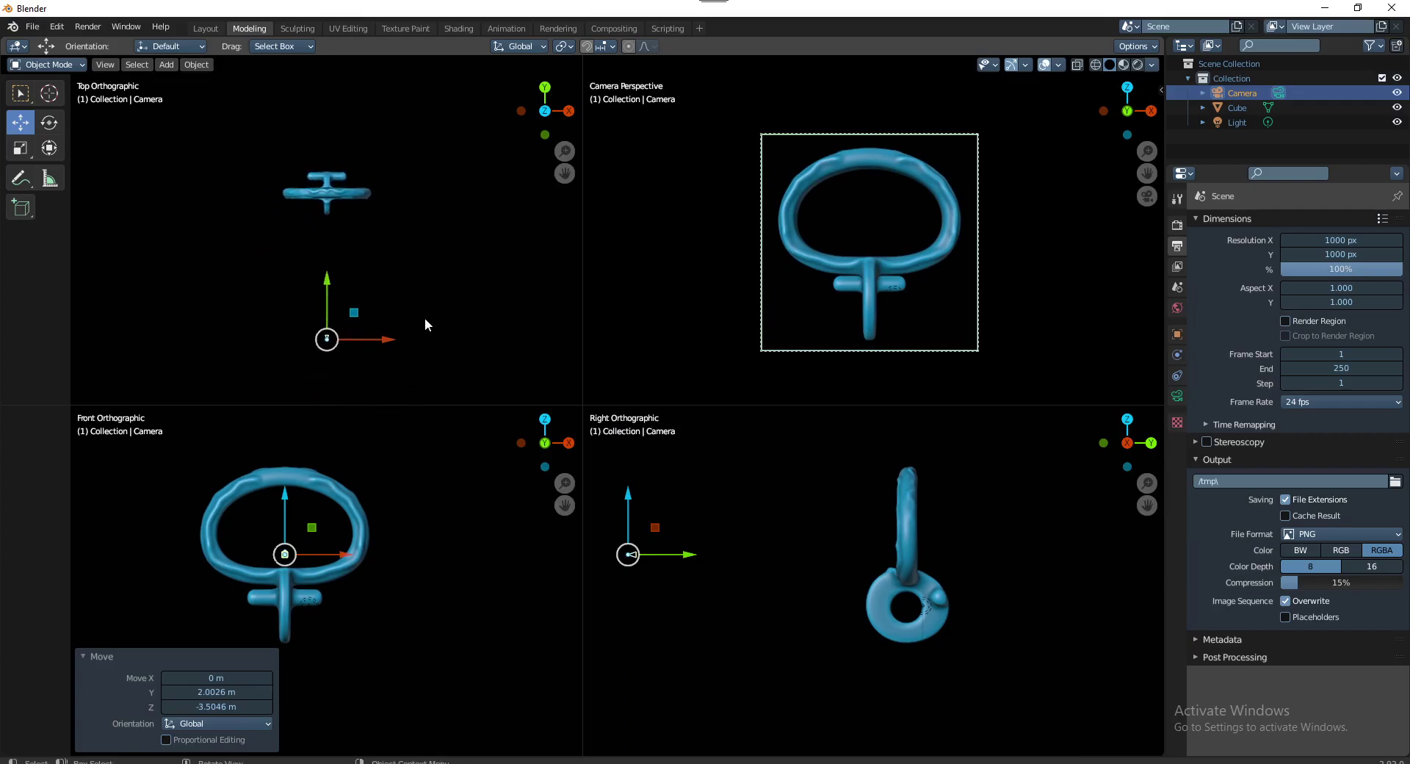
key(x)
Show the 3D cursor overlay, add it to Quick Favorites, and snap the camera to the cursor
click(1058, 65)
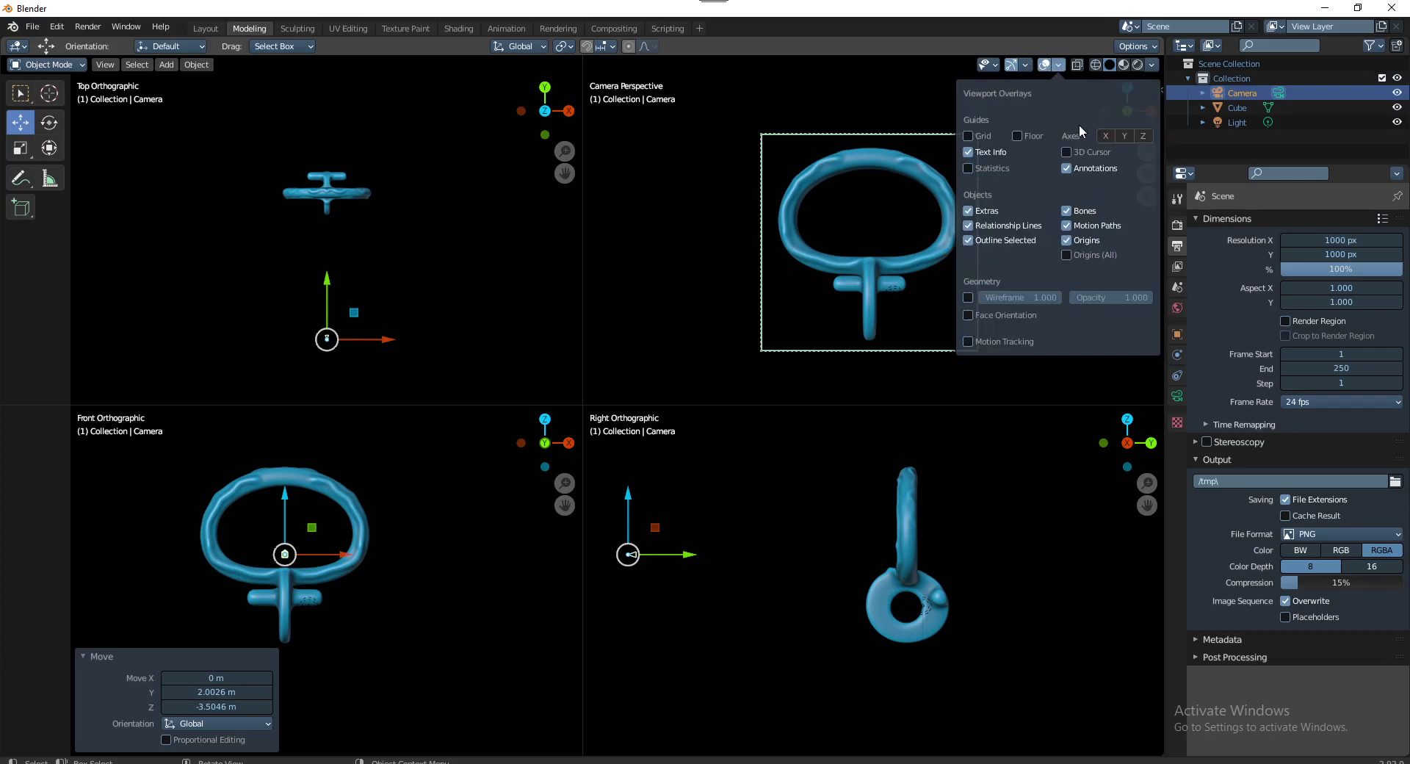
click(1067, 153)
right_click(1069, 155)
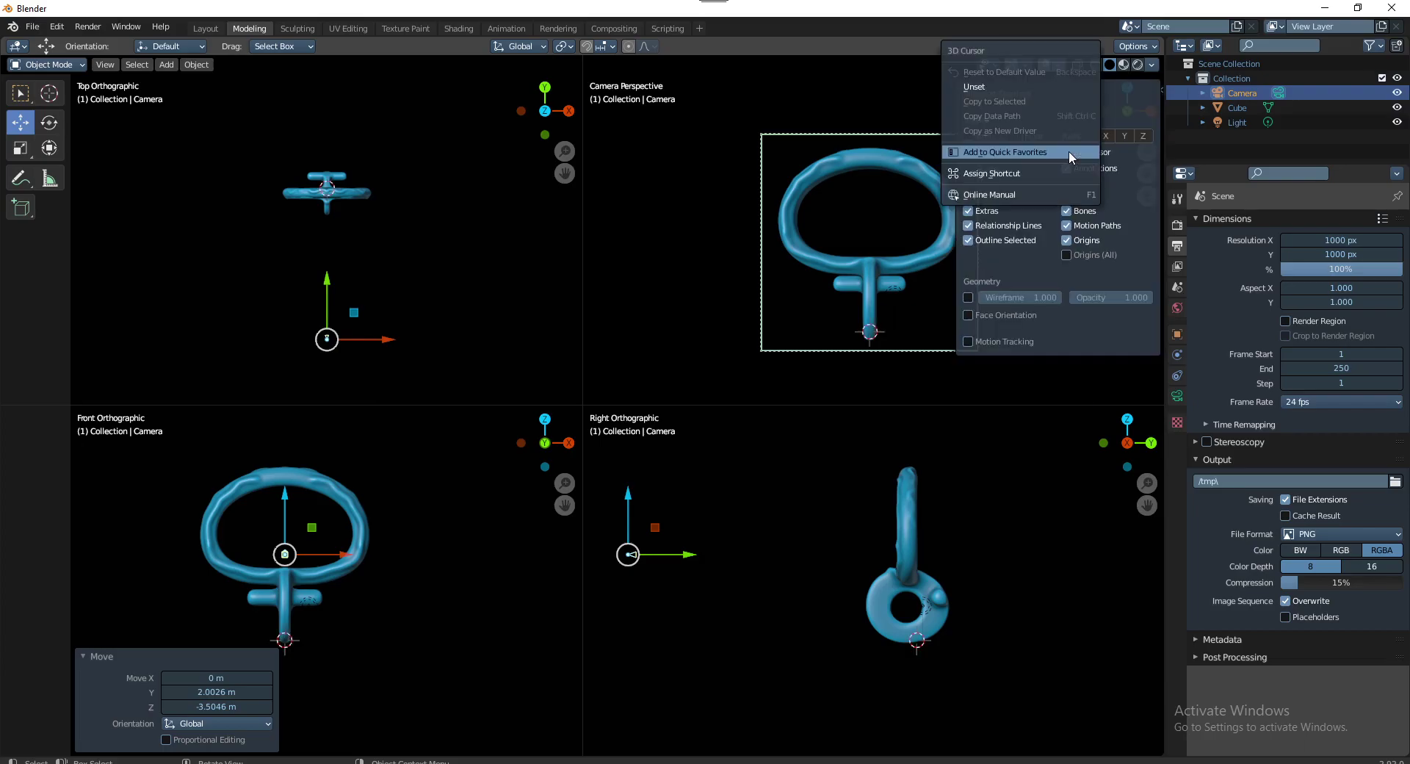
click(1019, 156)
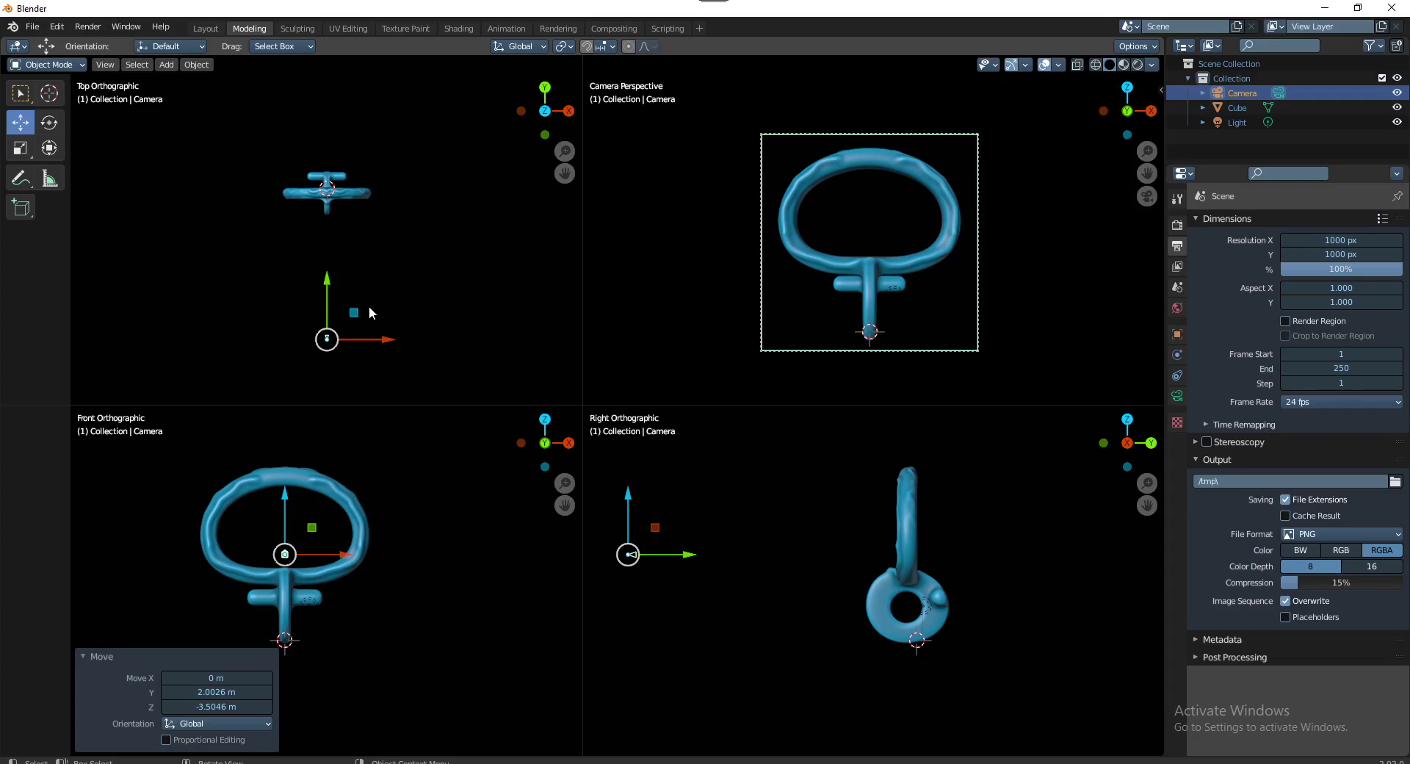
key(shift+s)
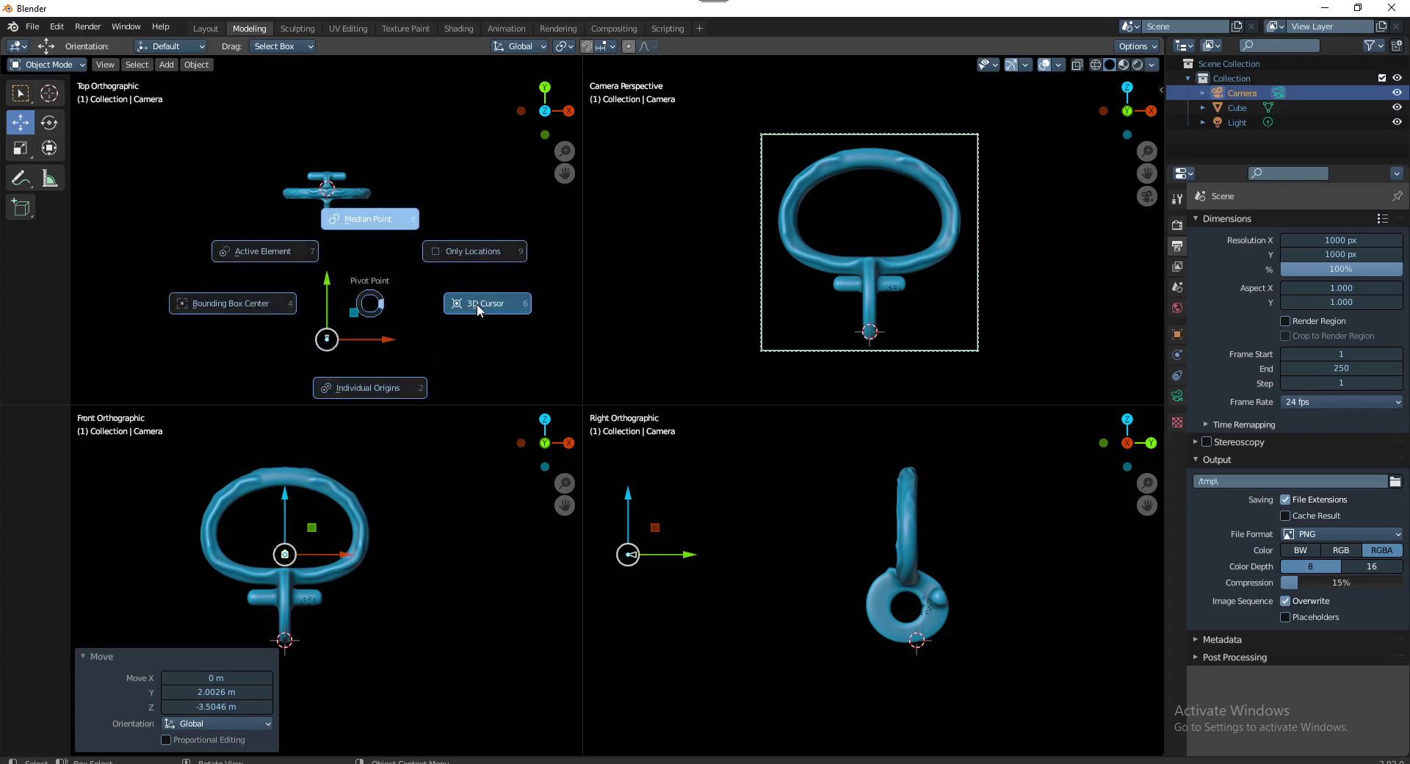
click(481, 303)
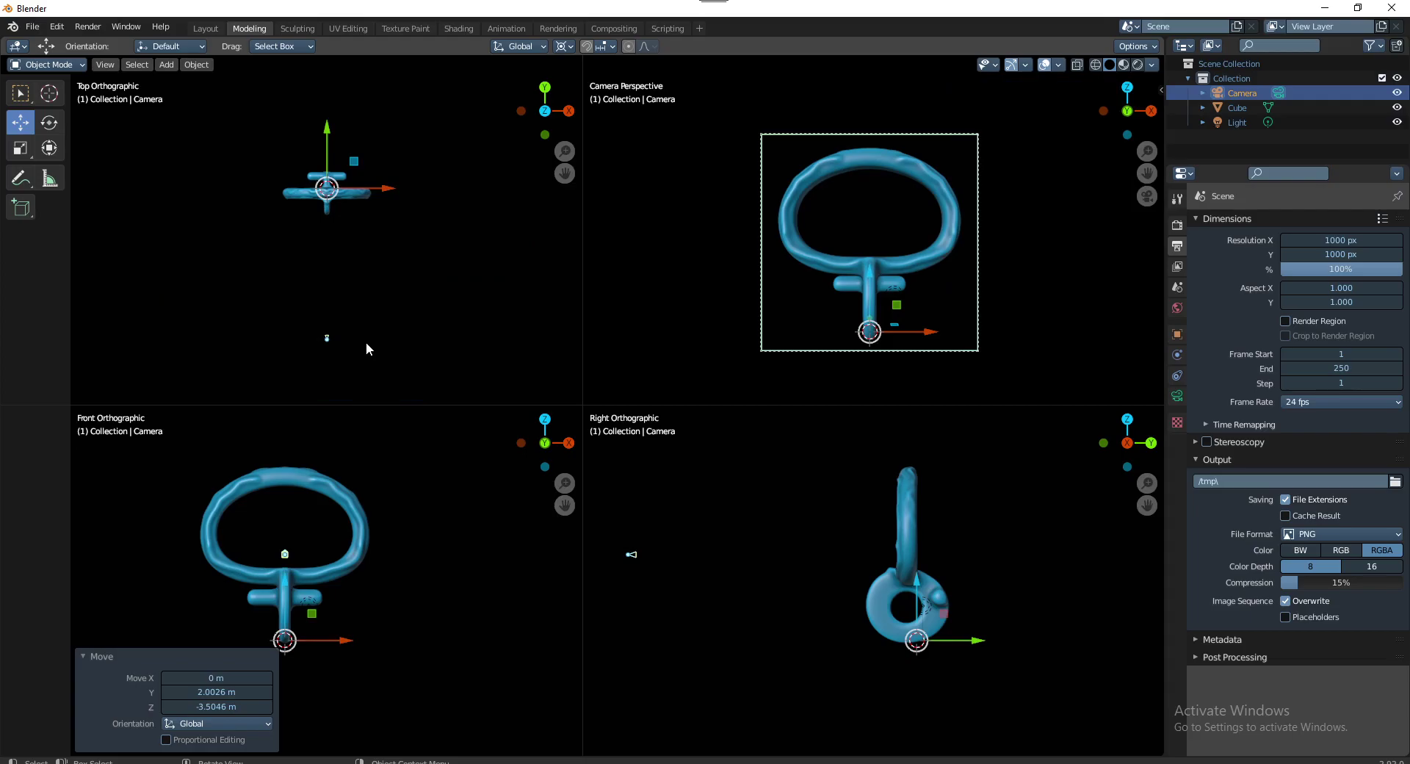
Rotate the camera by -40.4°, 12.3° and 1.13°, then set the pivot back to Median Point
key(r)
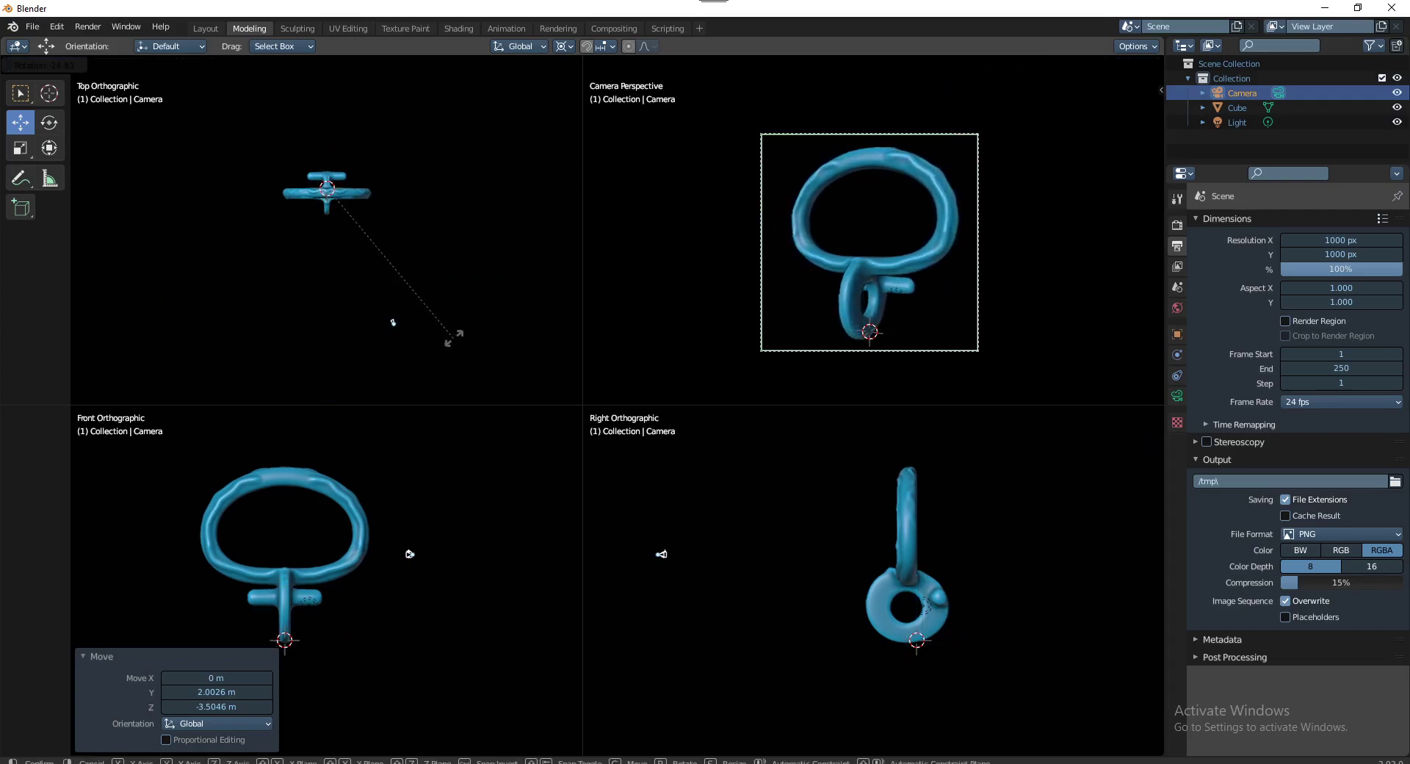
click(513, 321)
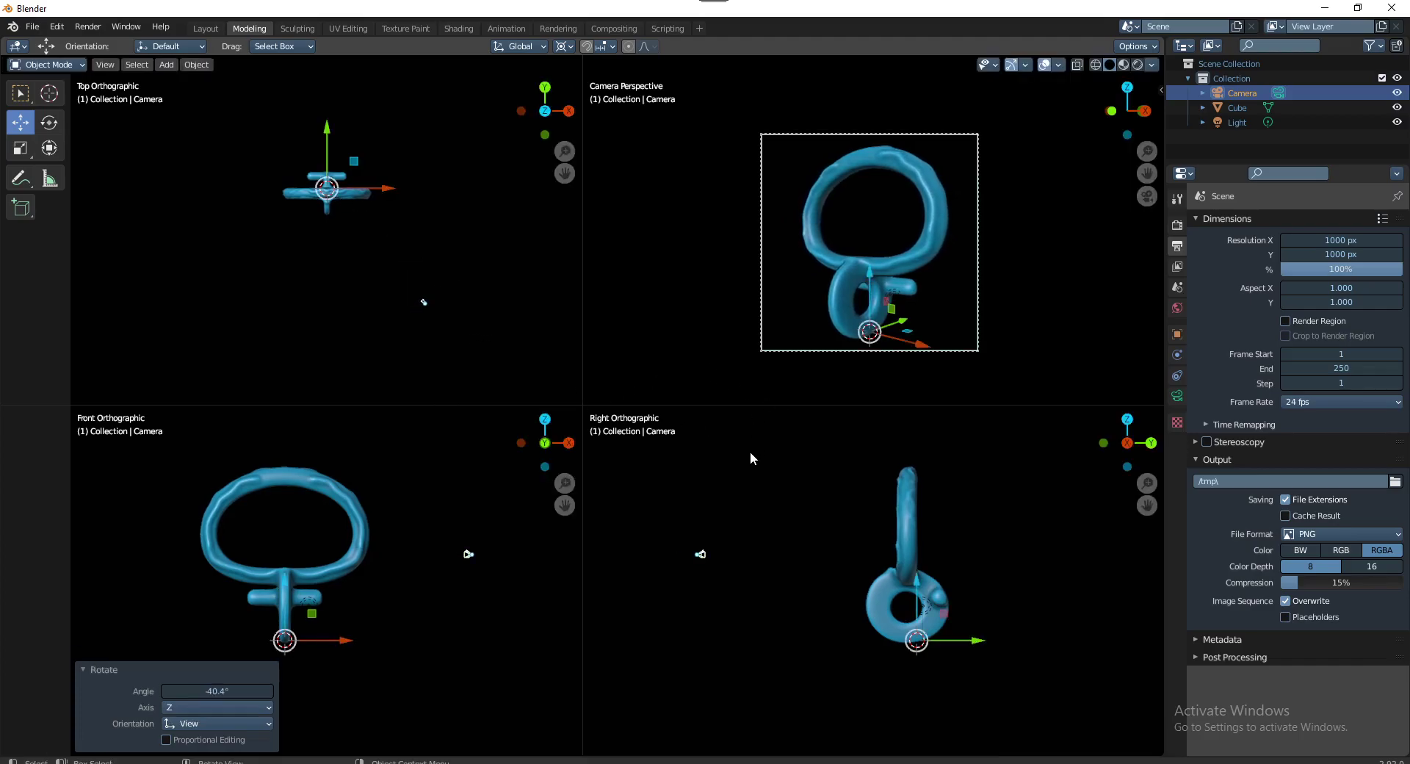
key(r)
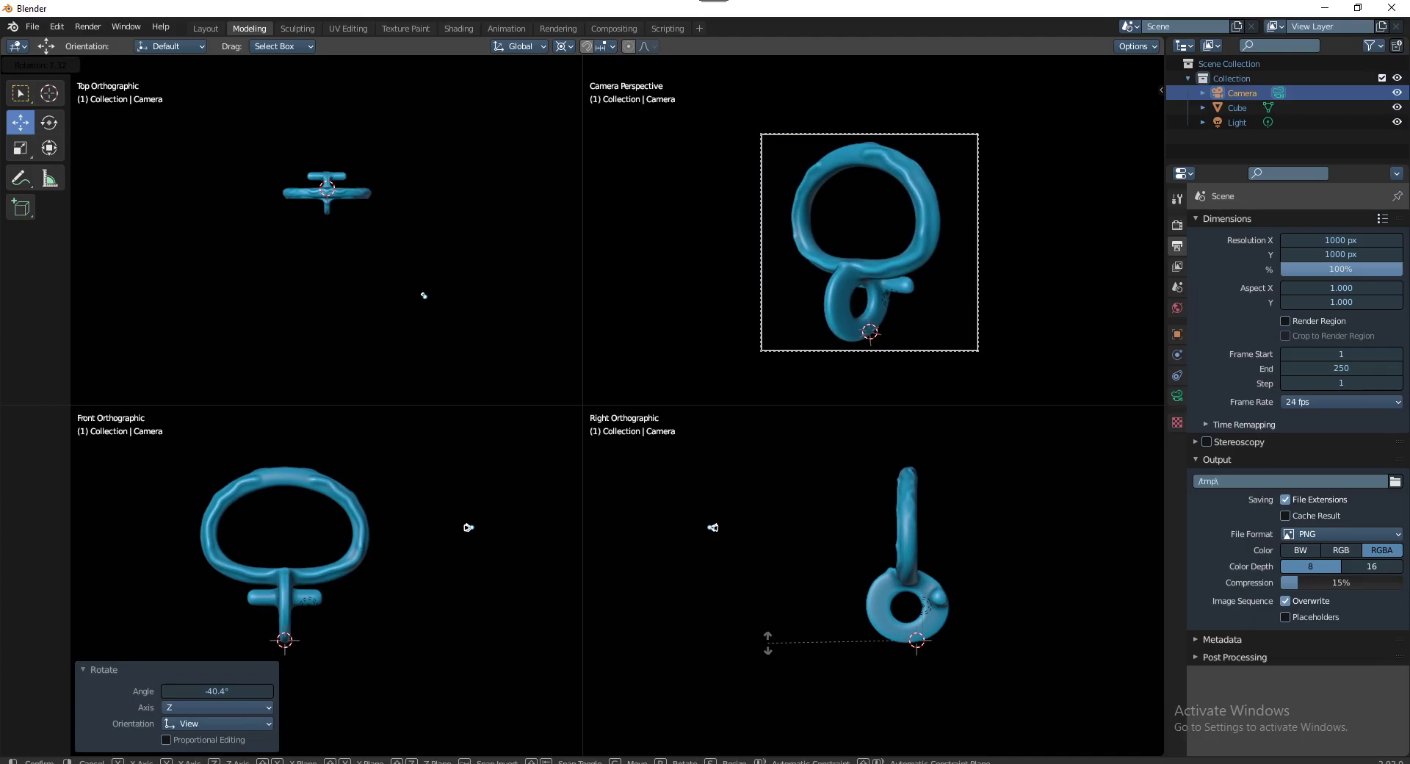
click(764, 636)
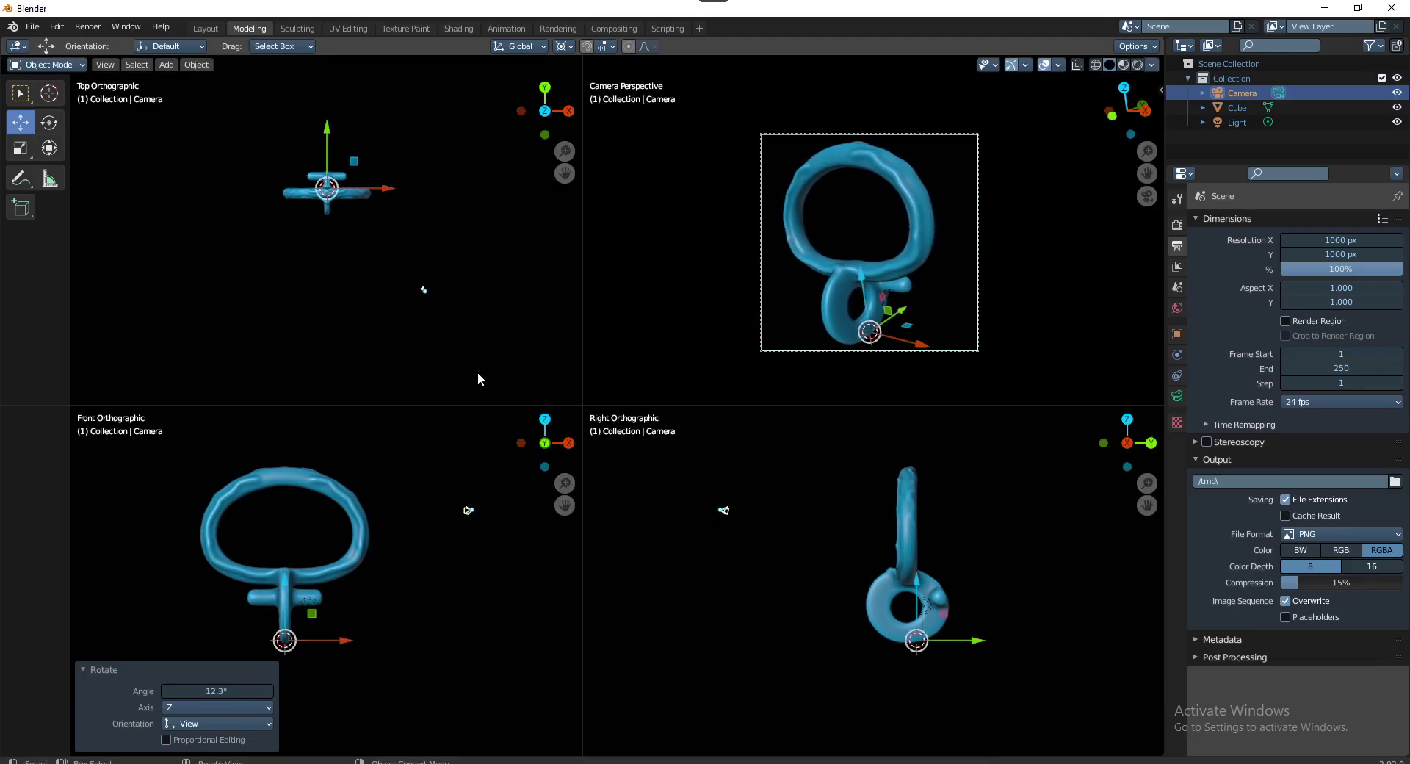
key(r)
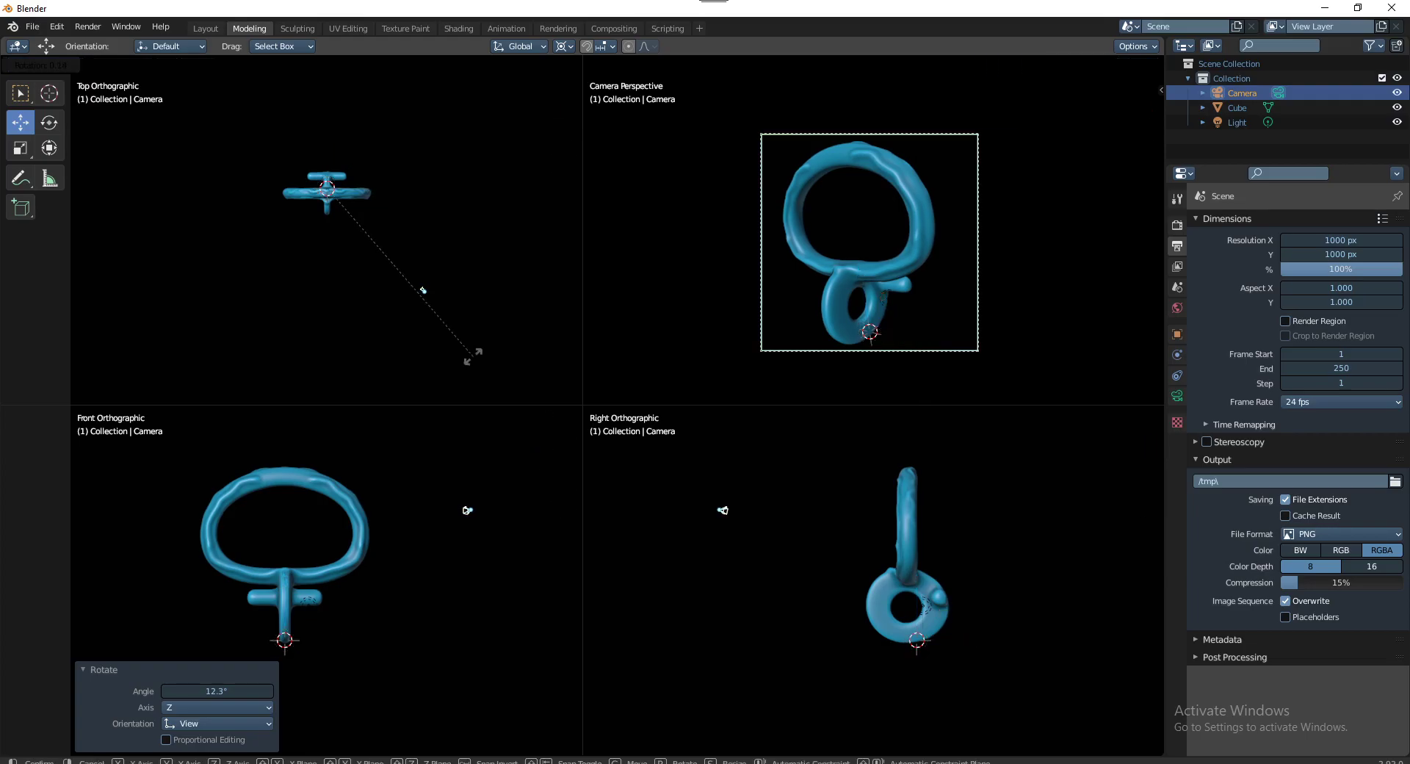
click(467, 357)
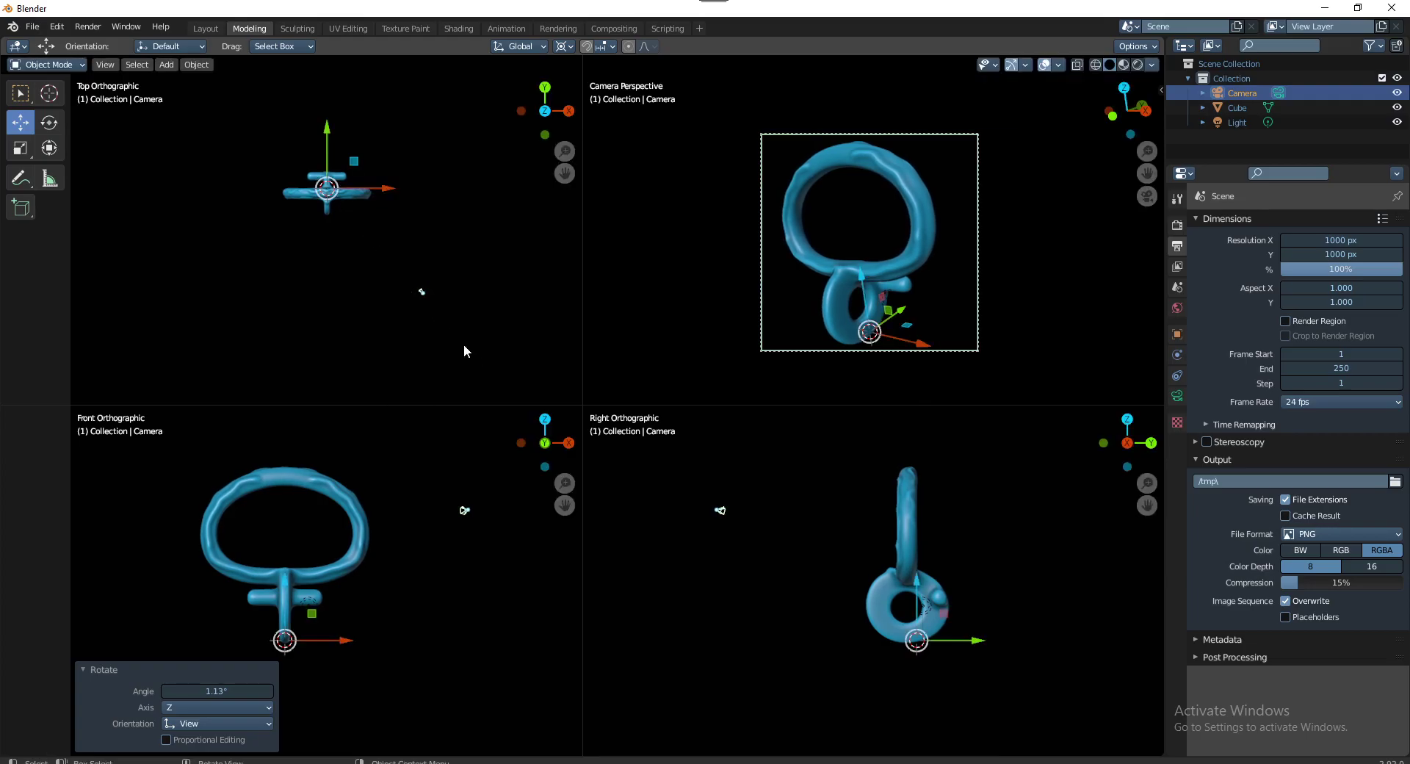
key(period)
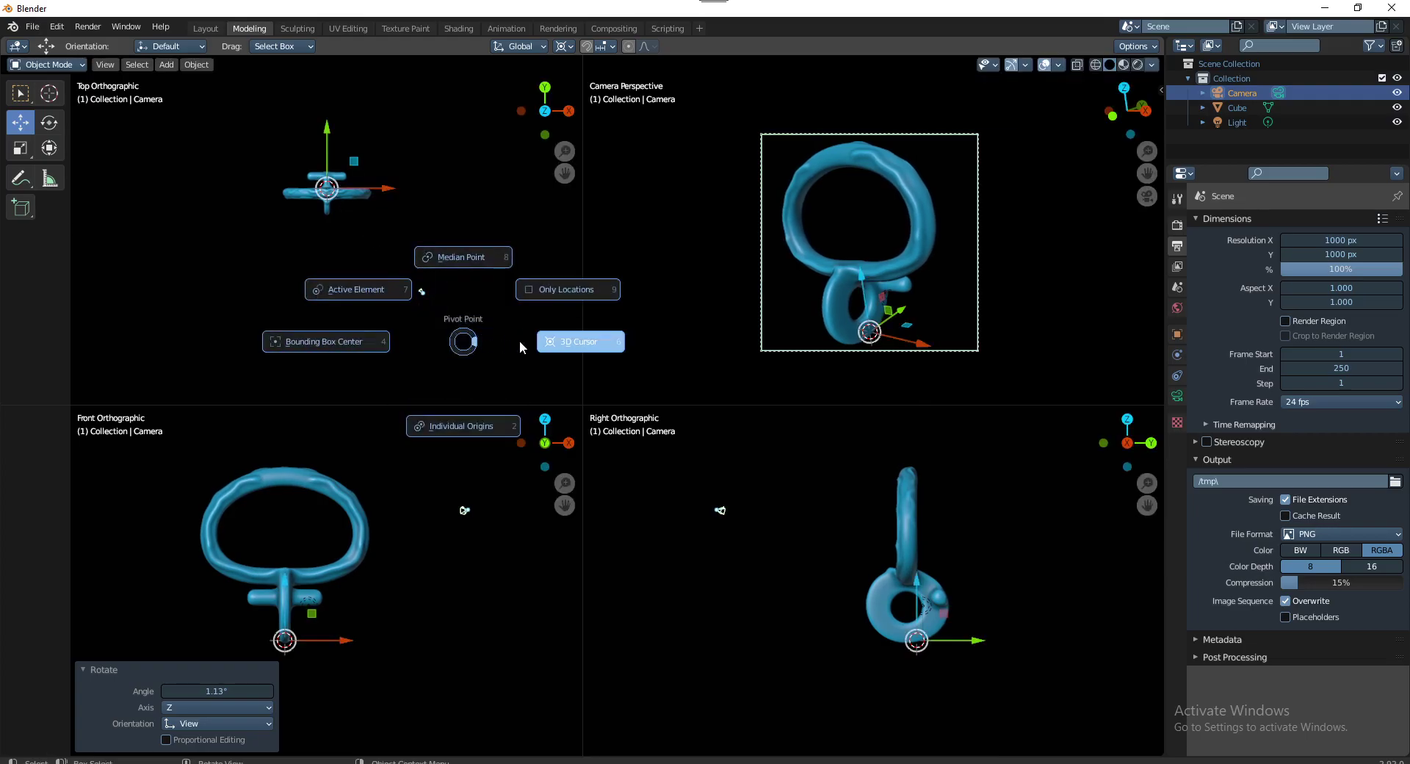
click(481, 263)
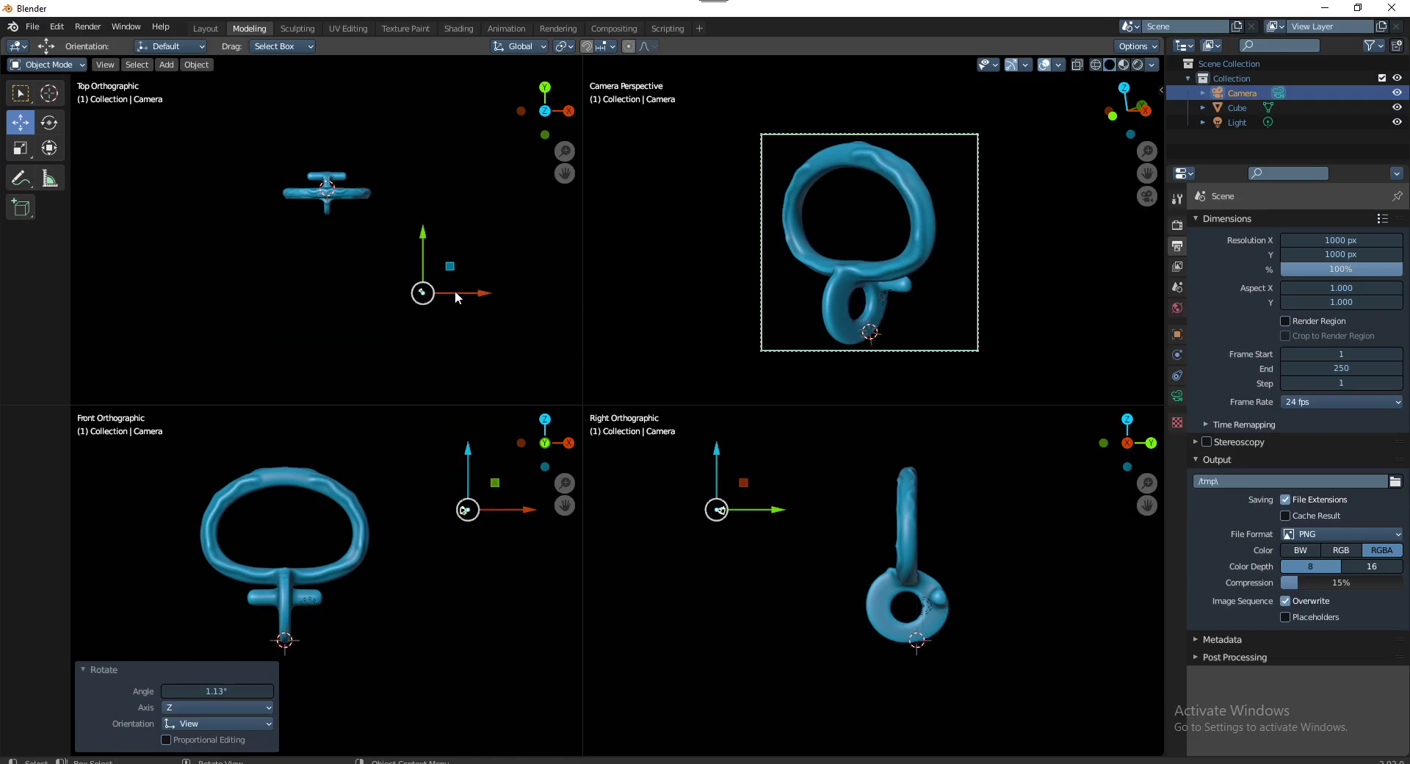
Move the camera to X −1.6718 m, Y −0.47767 m and maximize a single camera viewport
key(g)
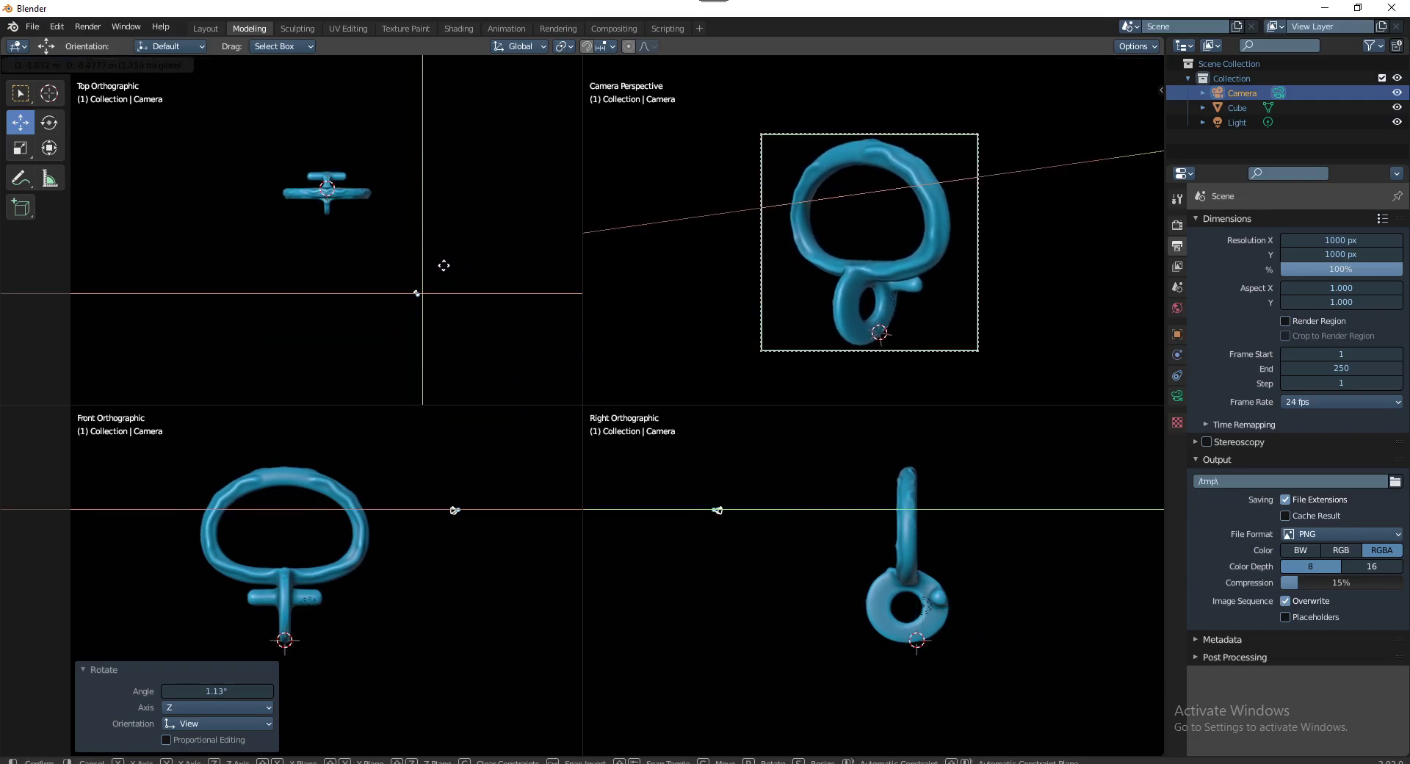
click(444, 266)
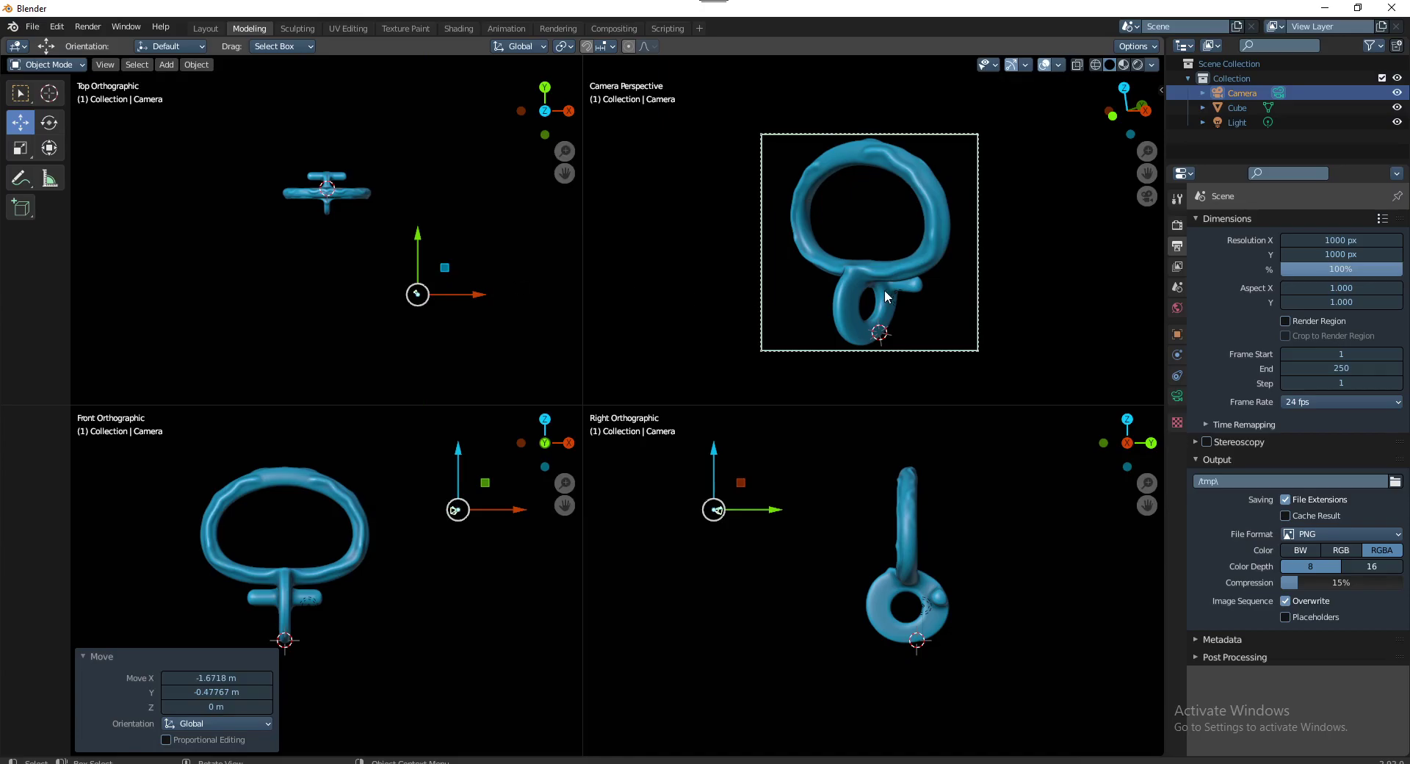
key(ctrl+alt+q)
Hide the 3D cursor via Quick Favorites and orbit around the scene
key(shift+s)
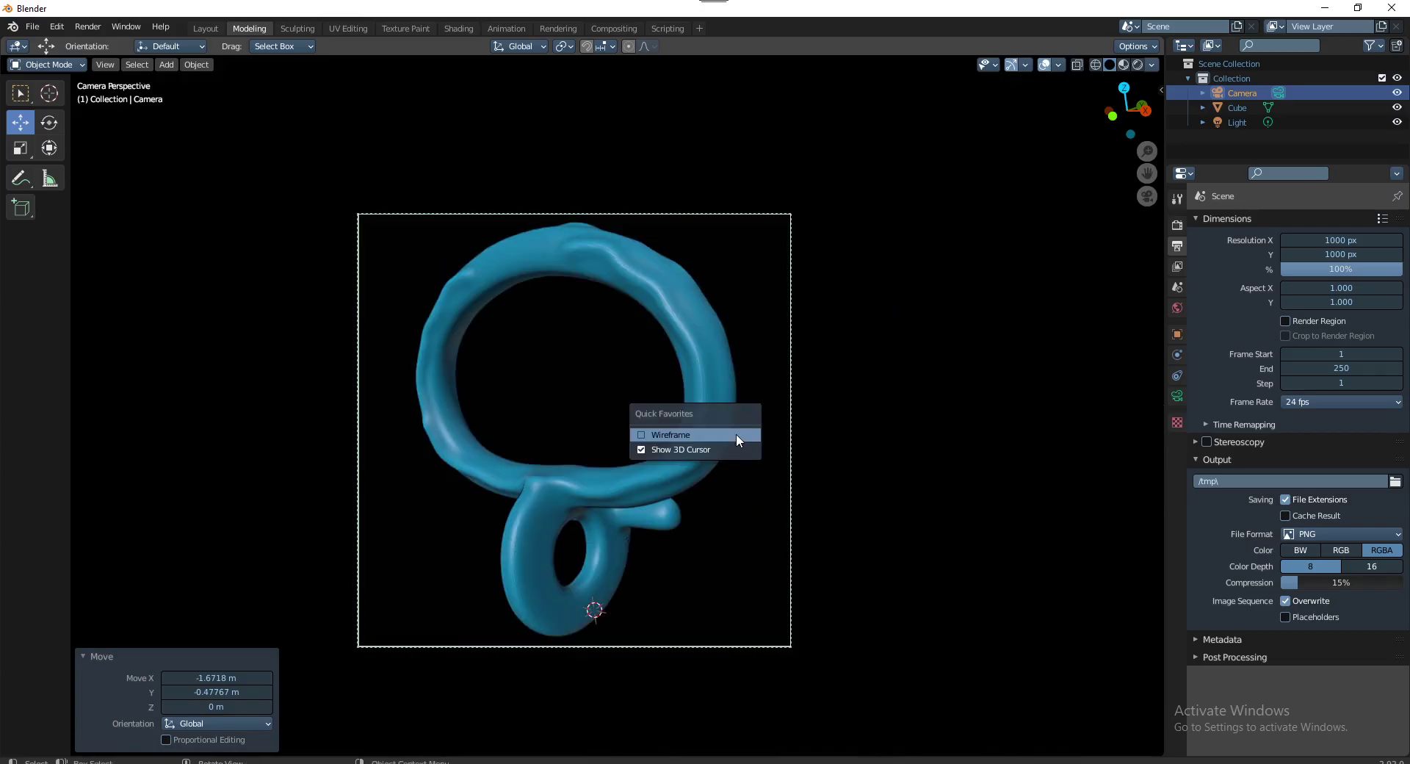
click(719, 449)
middle_drag(755, 479, 794, 547)
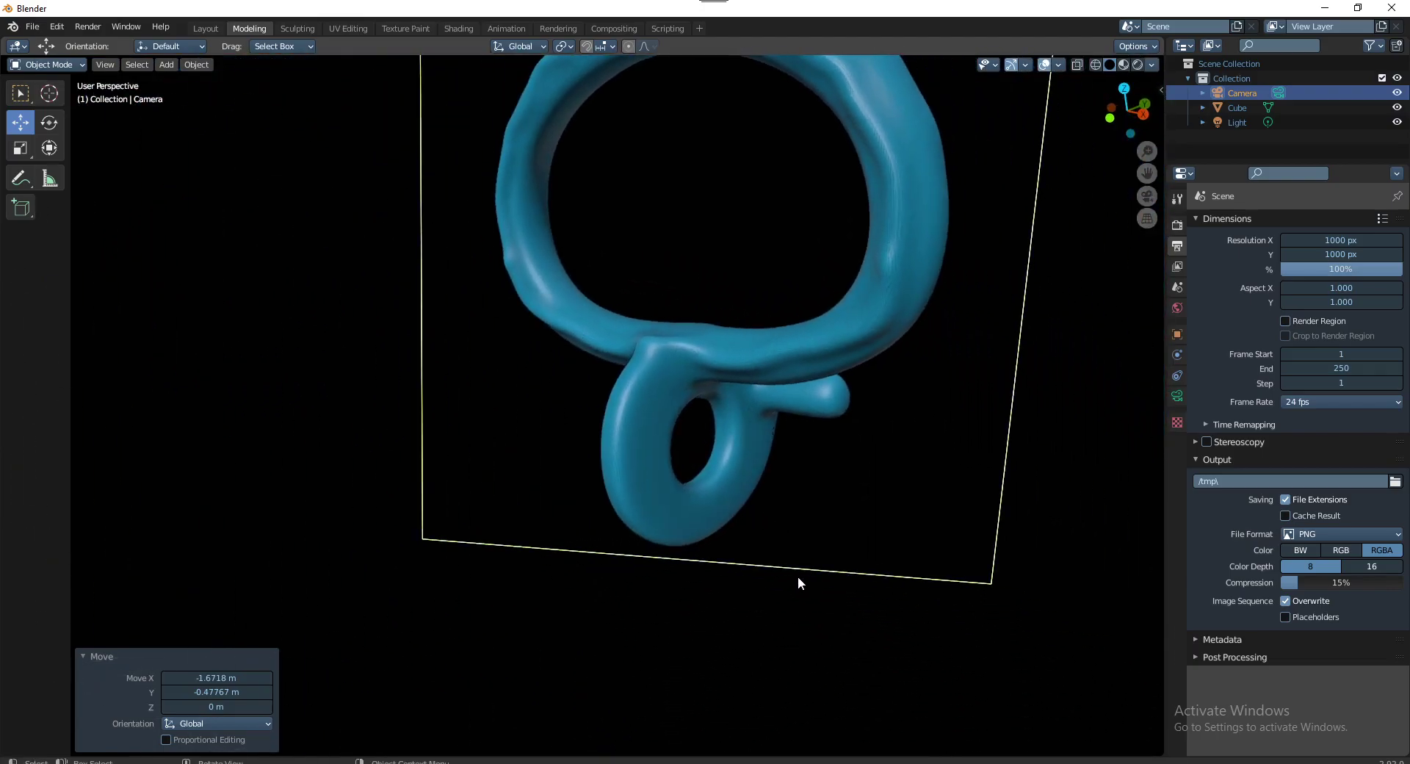
scroll(797, 576, down, 4)
mouse_move(757, 466)
middle_down()
mouse_move(855, 482)
mouse_move(792, 478)
middle_up()
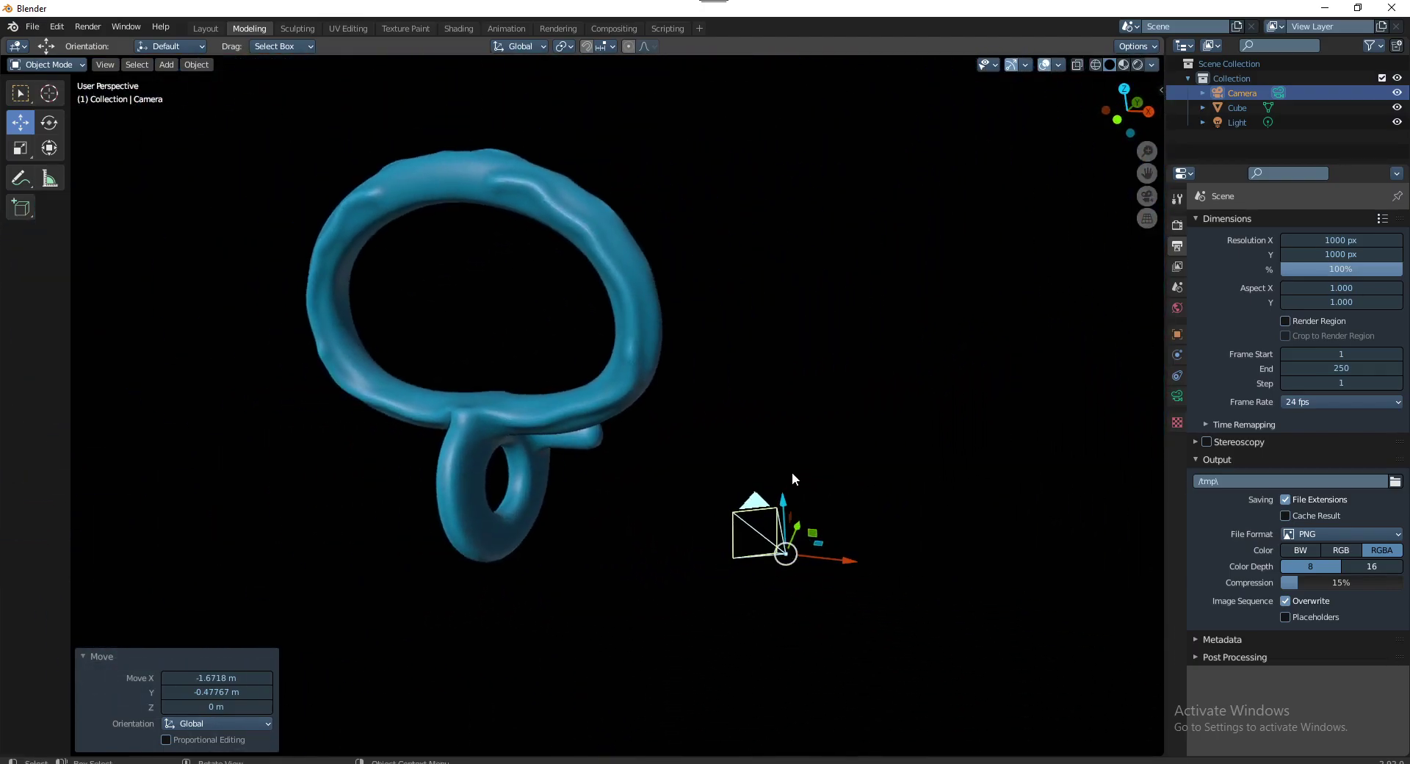
Return to the camera view, center the frame, deselect the camera, and render with F12
key(KP_0)
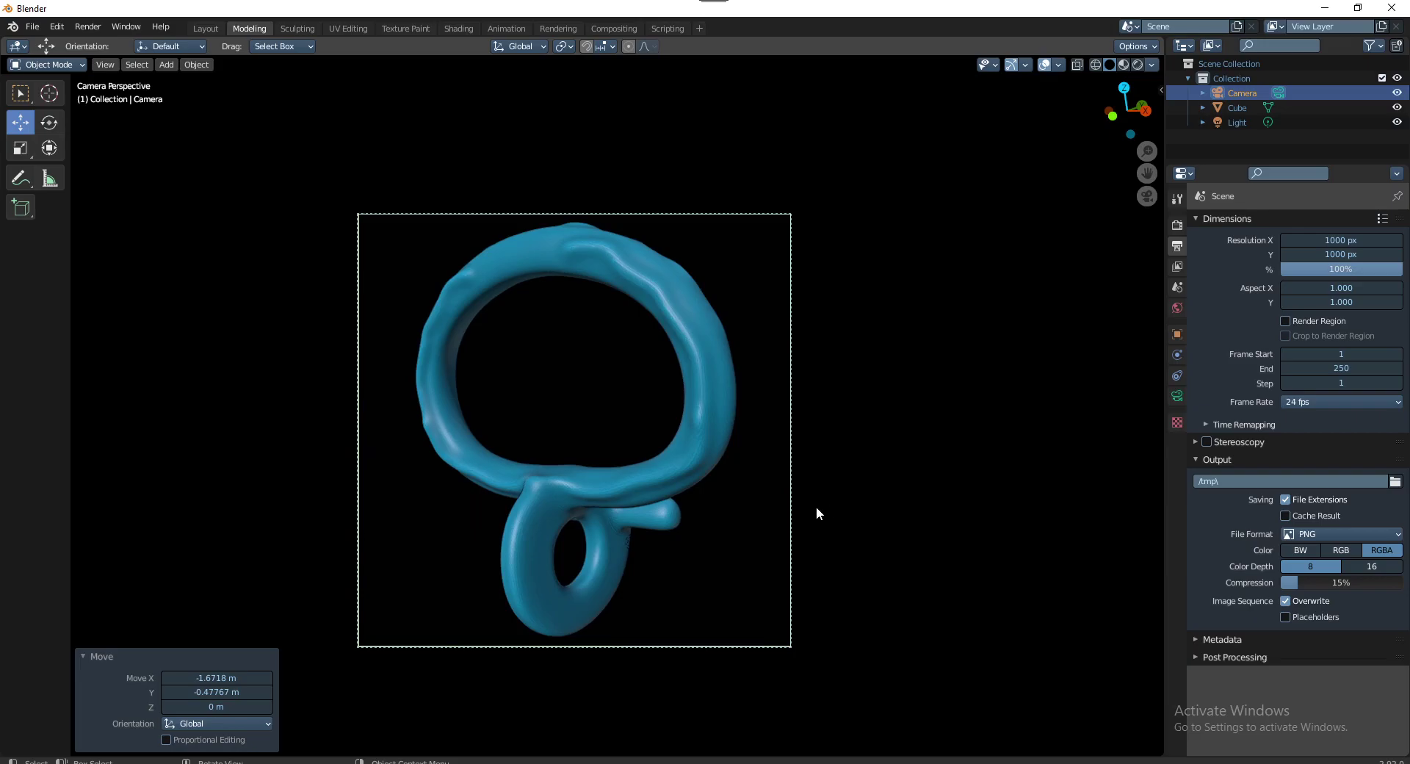
scroll(743, 508, up, 1)
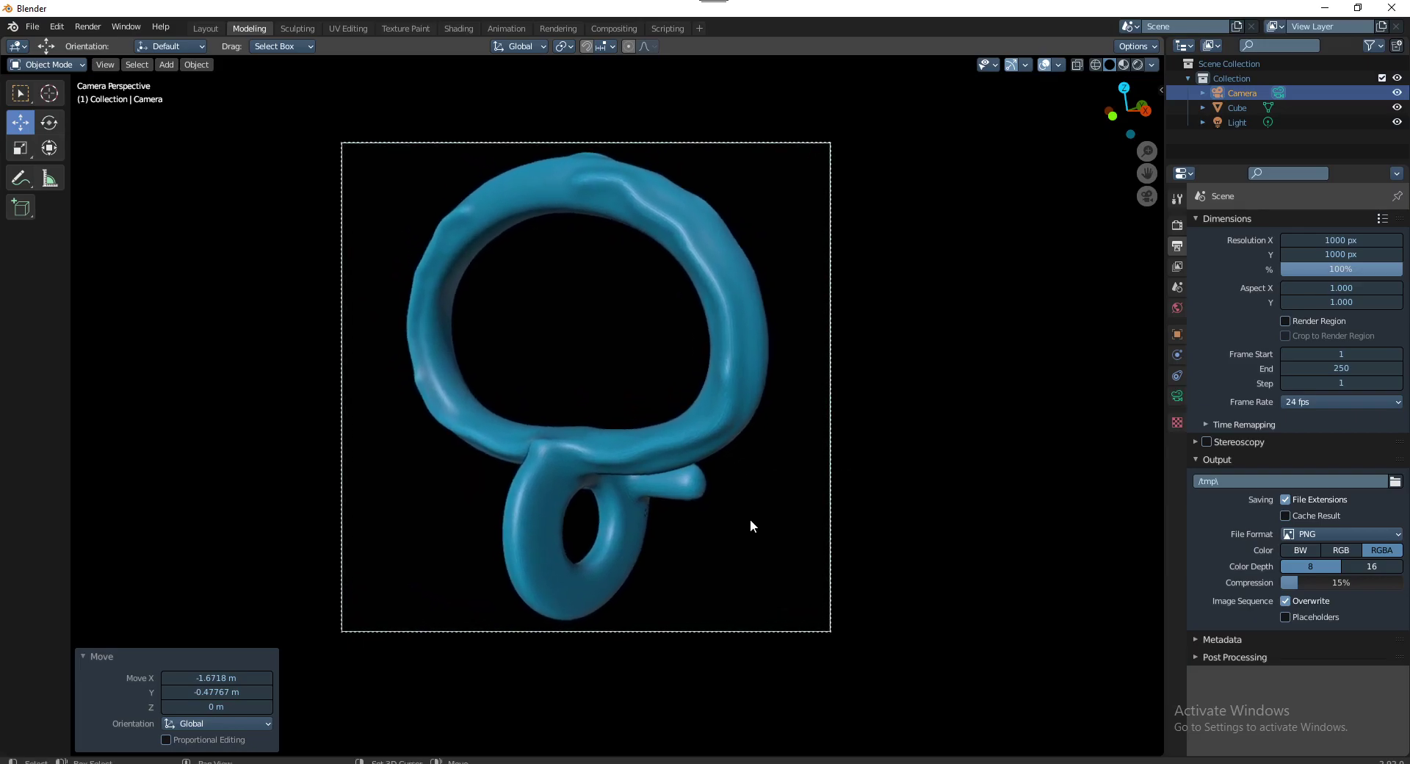
shift+middle_drag(751, 519, 789, 516)
click(943, 499)
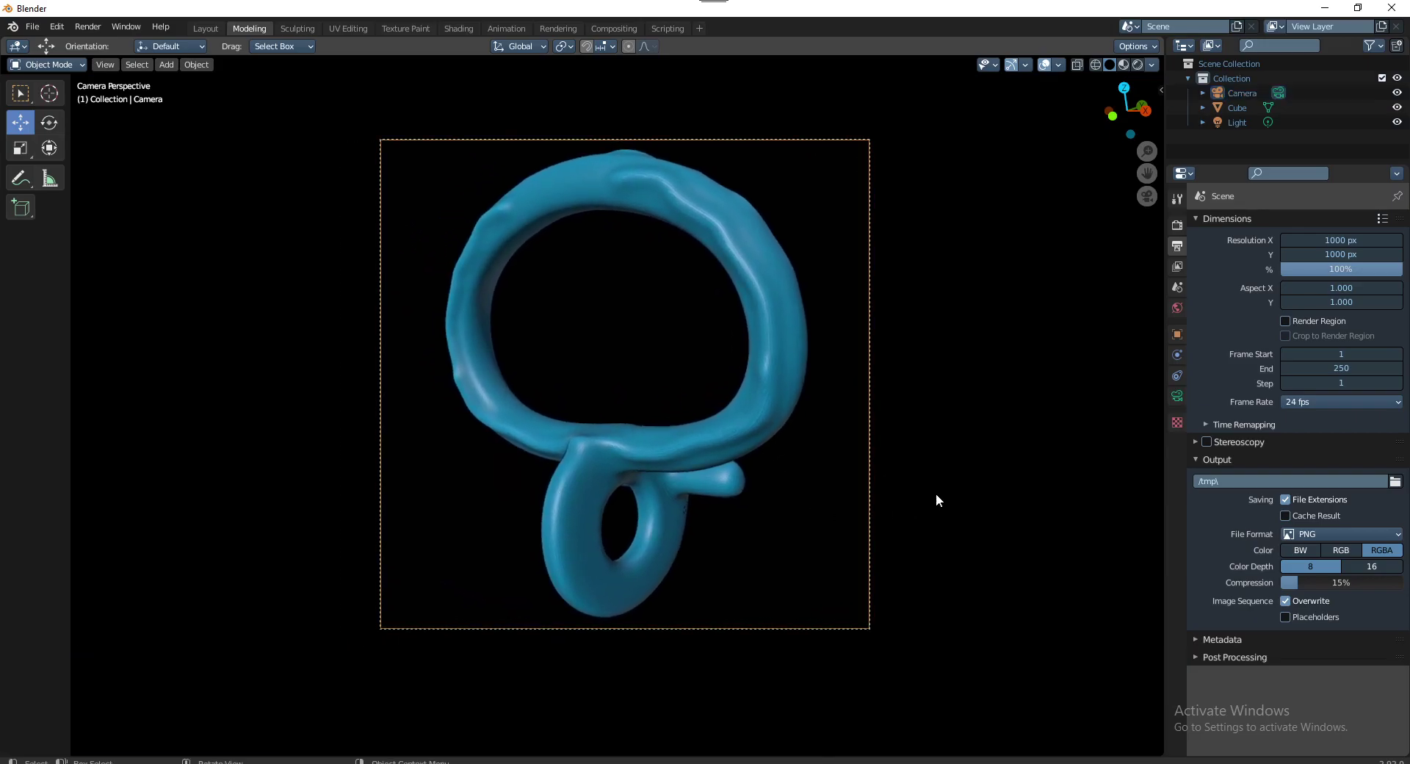
key(F12)
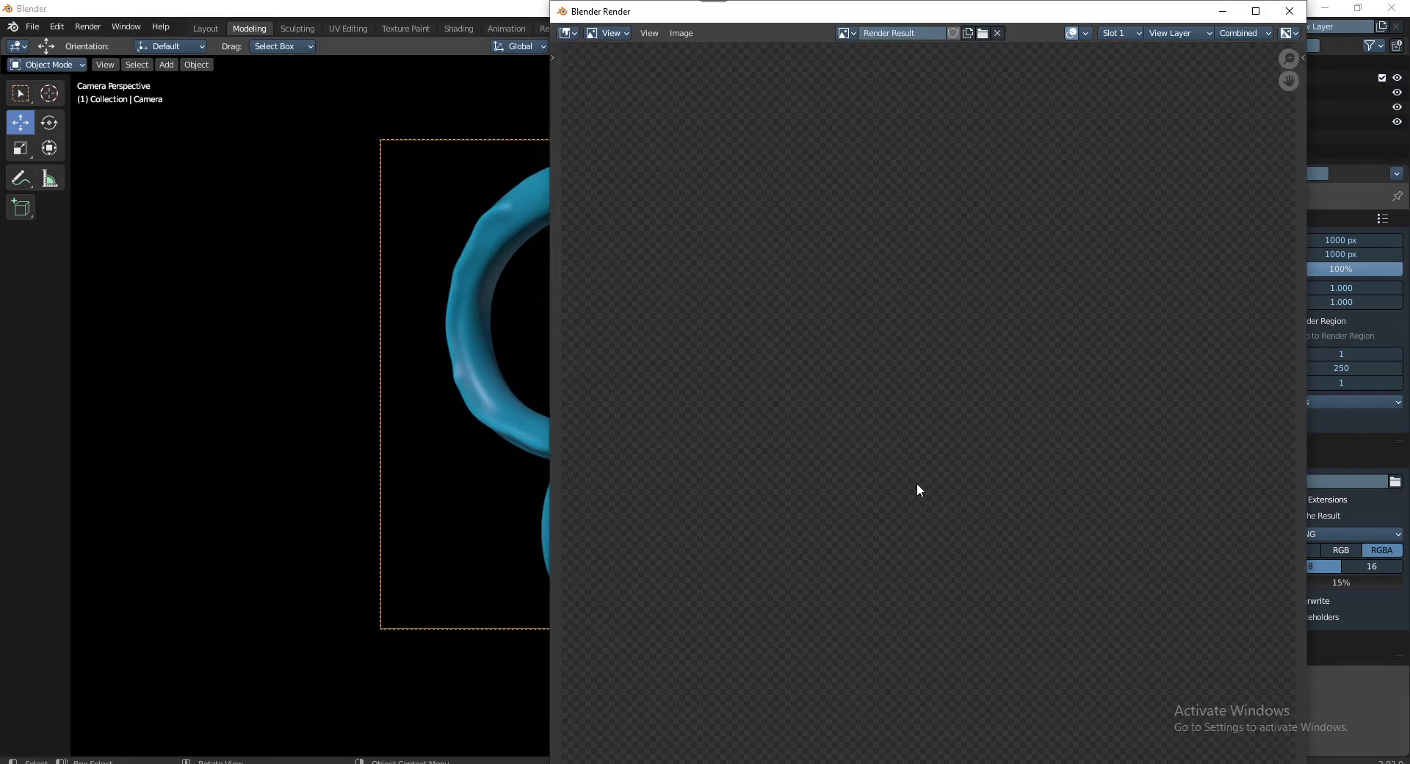
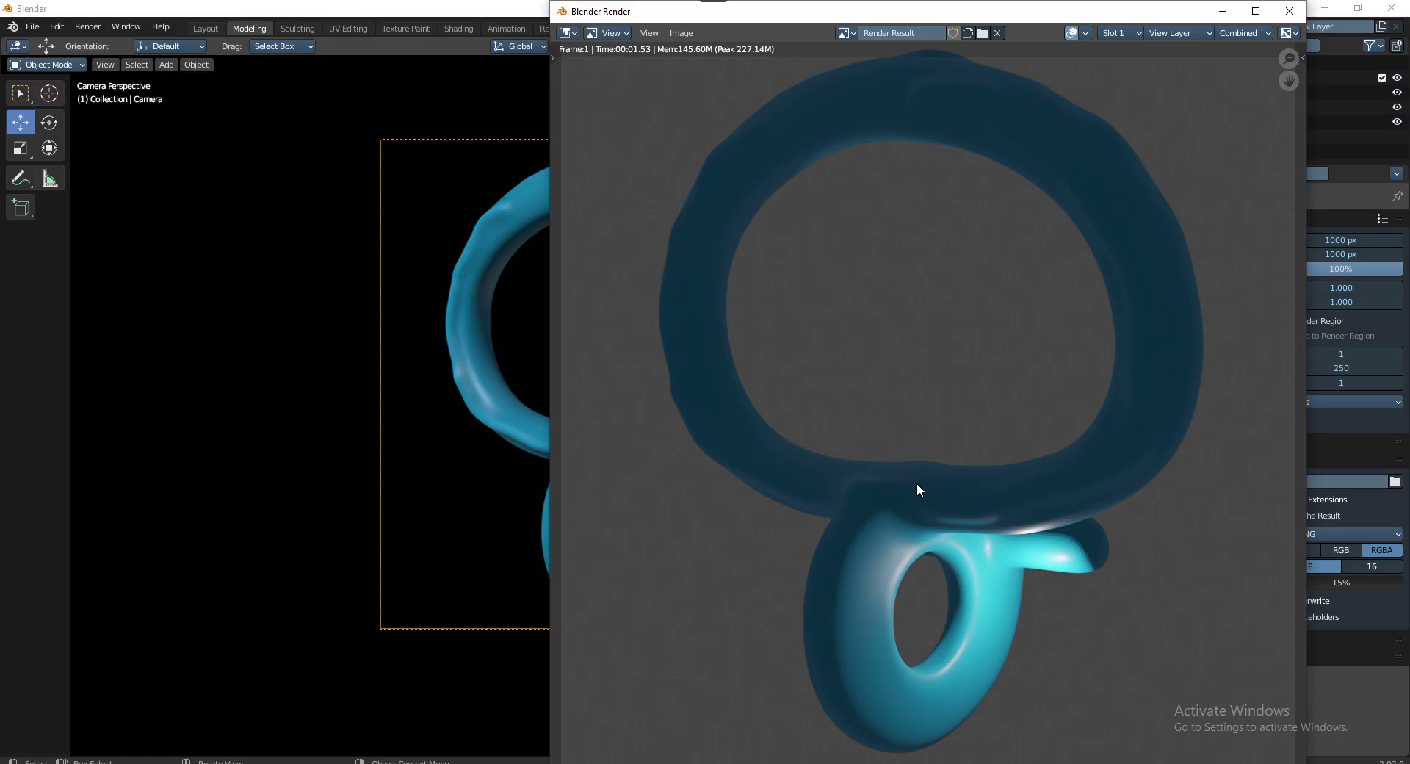
Close the Blender Render preview window
click(1289, 12)
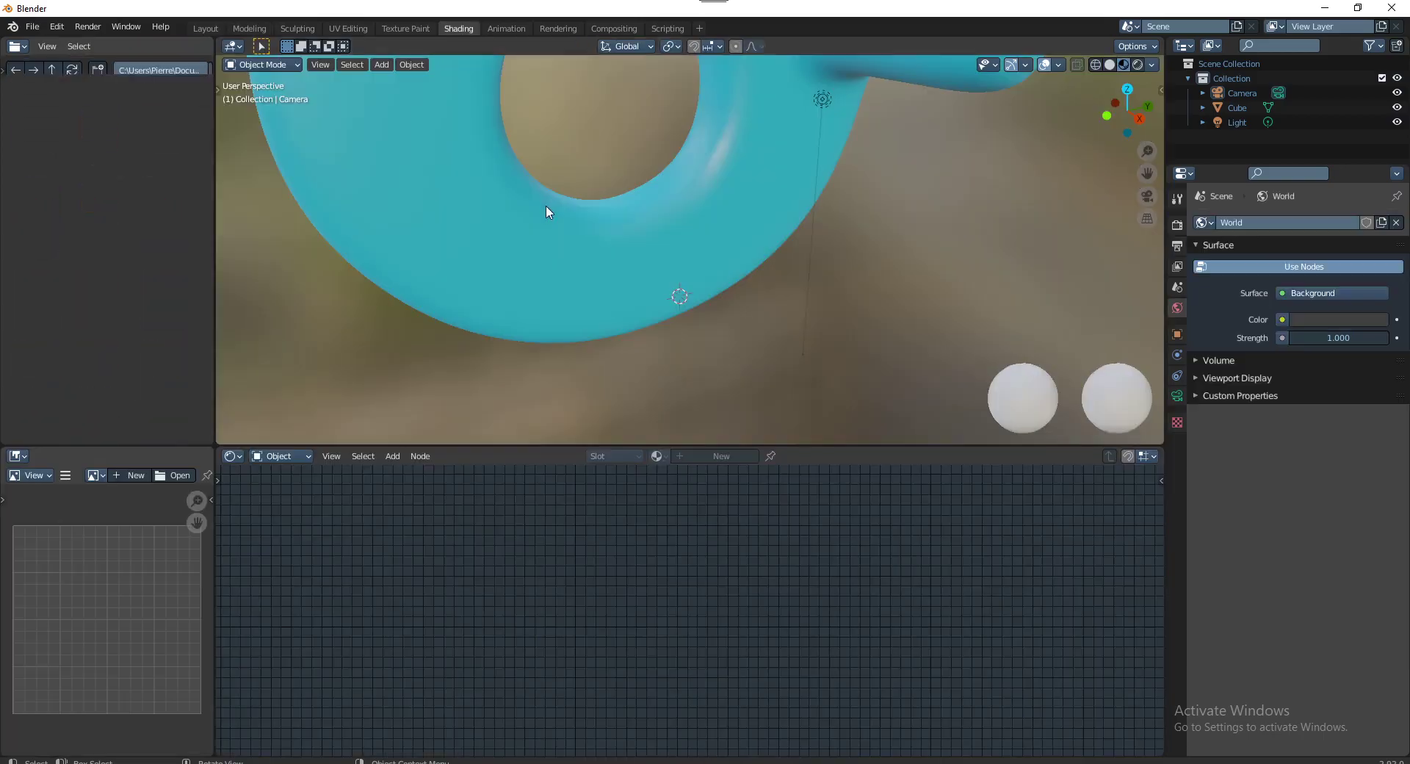
Select the pendant and set its material's base colour to blue
mouse_move(769, 364)
middle_down()
mouse_move(717, 264)
mouse_move(690, 268)
mouse_move(733, 279)
middle_up()
click(798, 272)
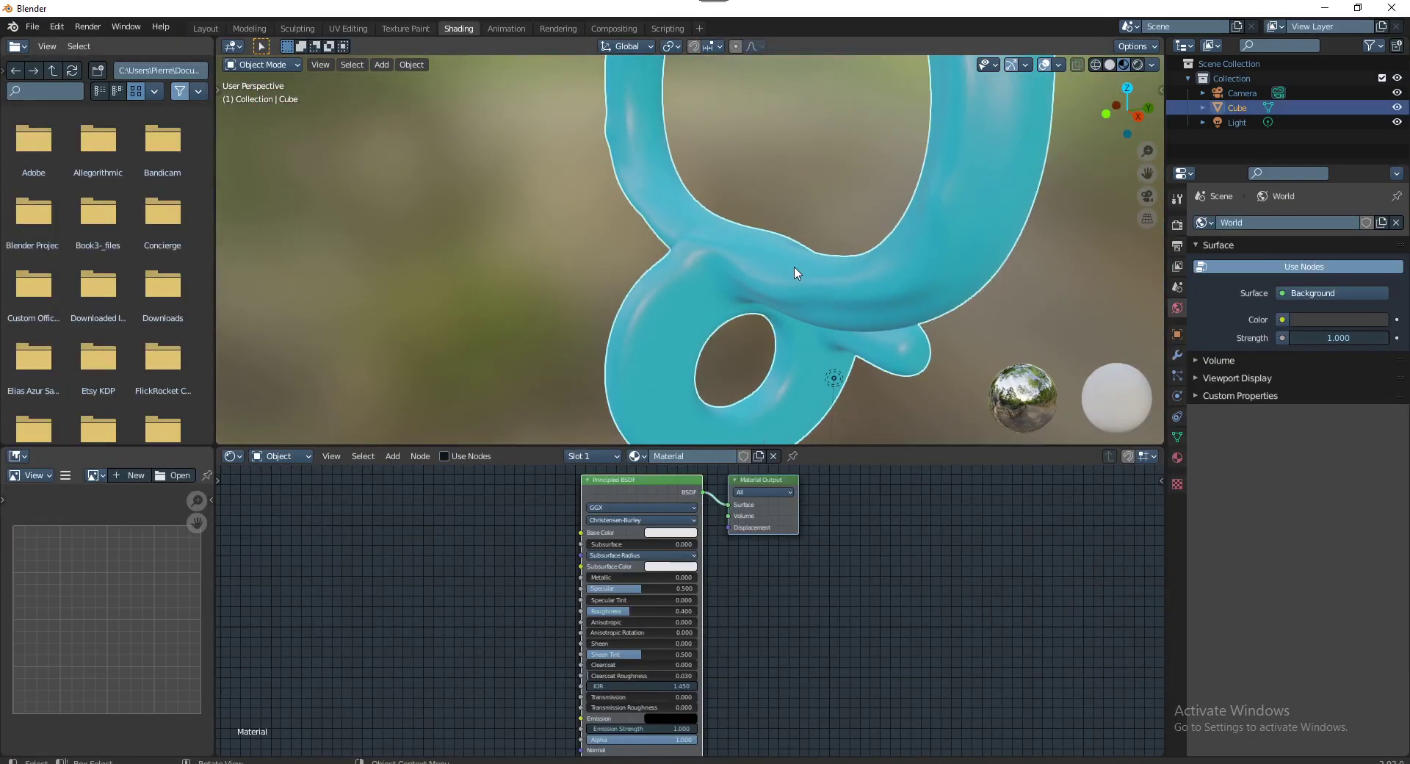
scroll(787, 281, down, 4)
mouse_move(787, 281)
middle_down()
mouse_move(705, 249)
mouse_move(670, 280)
middle_up()
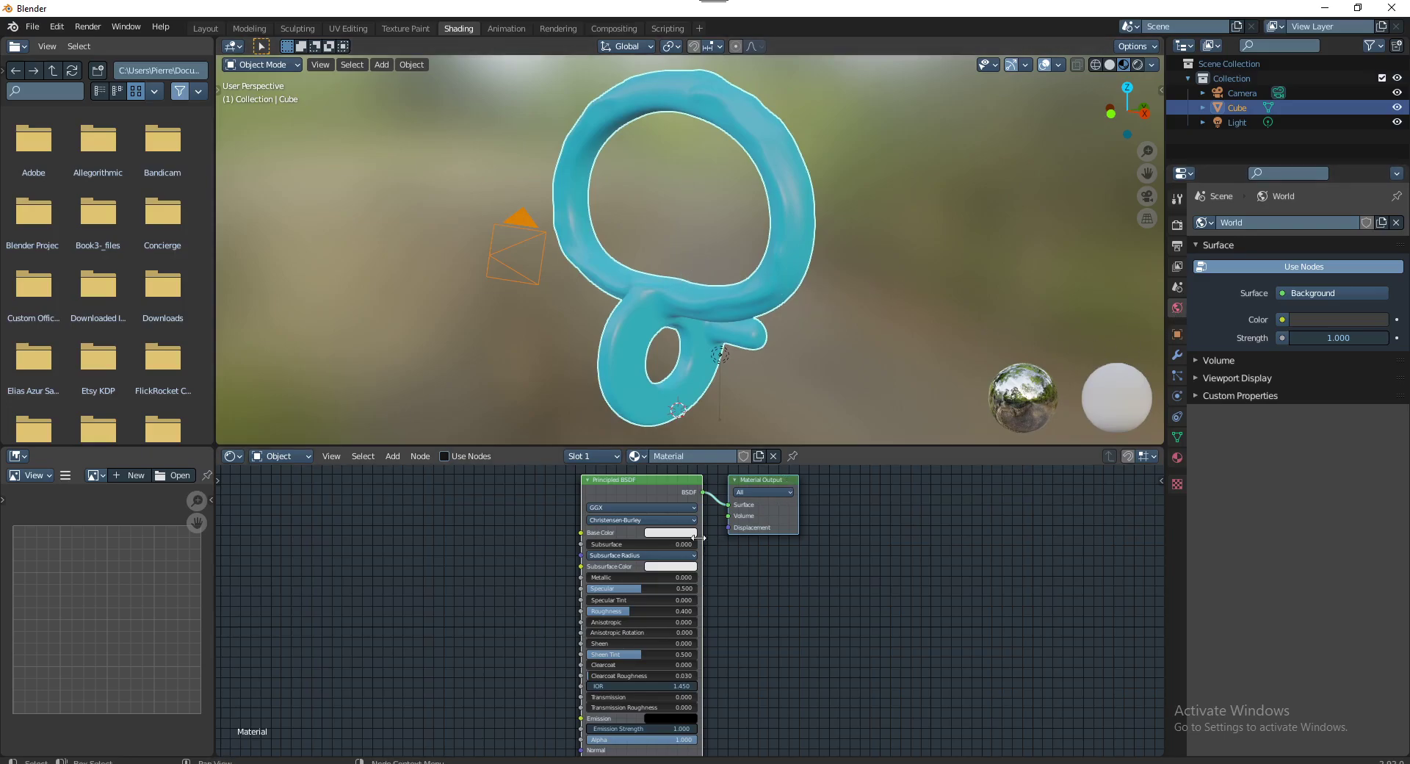
click(670, 533)
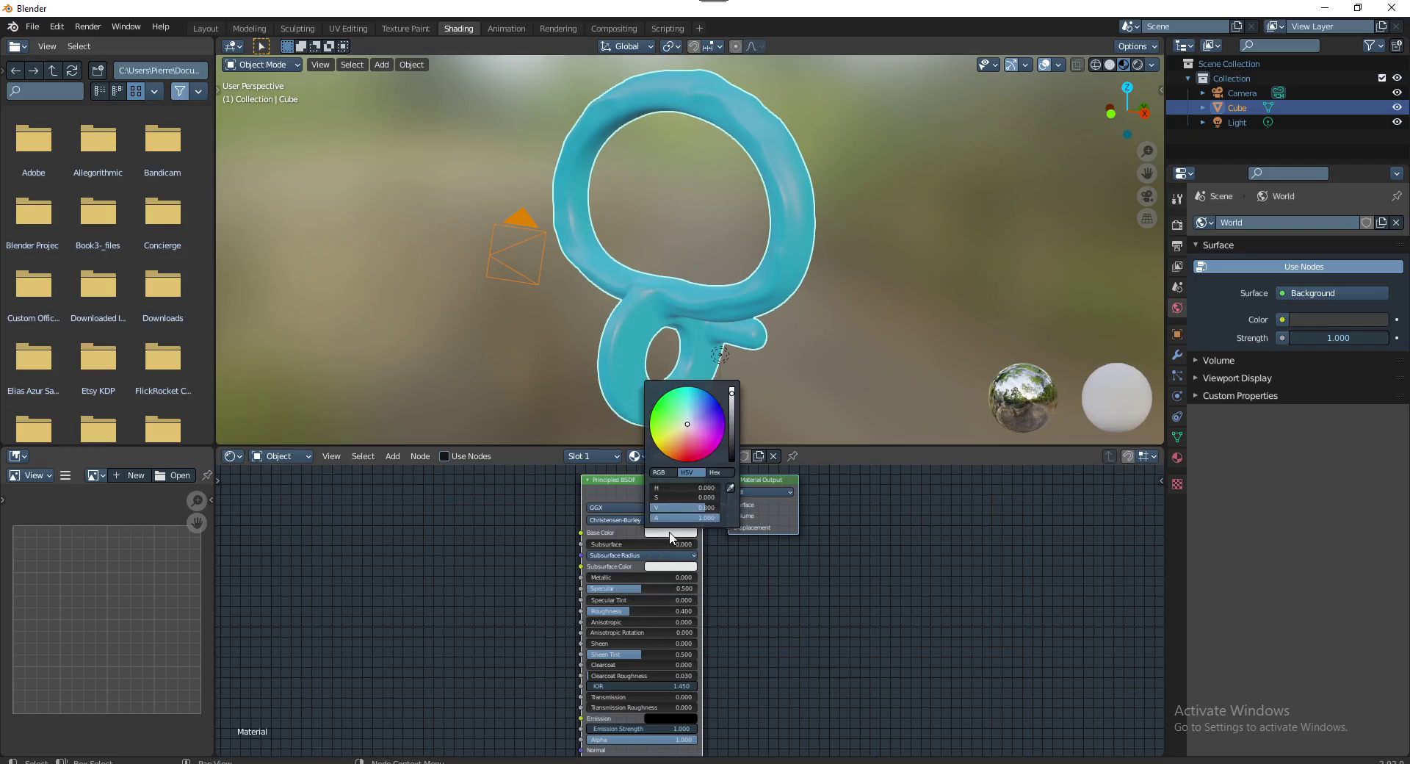
click(699, 406)
drag(699, 406, 699, 404)
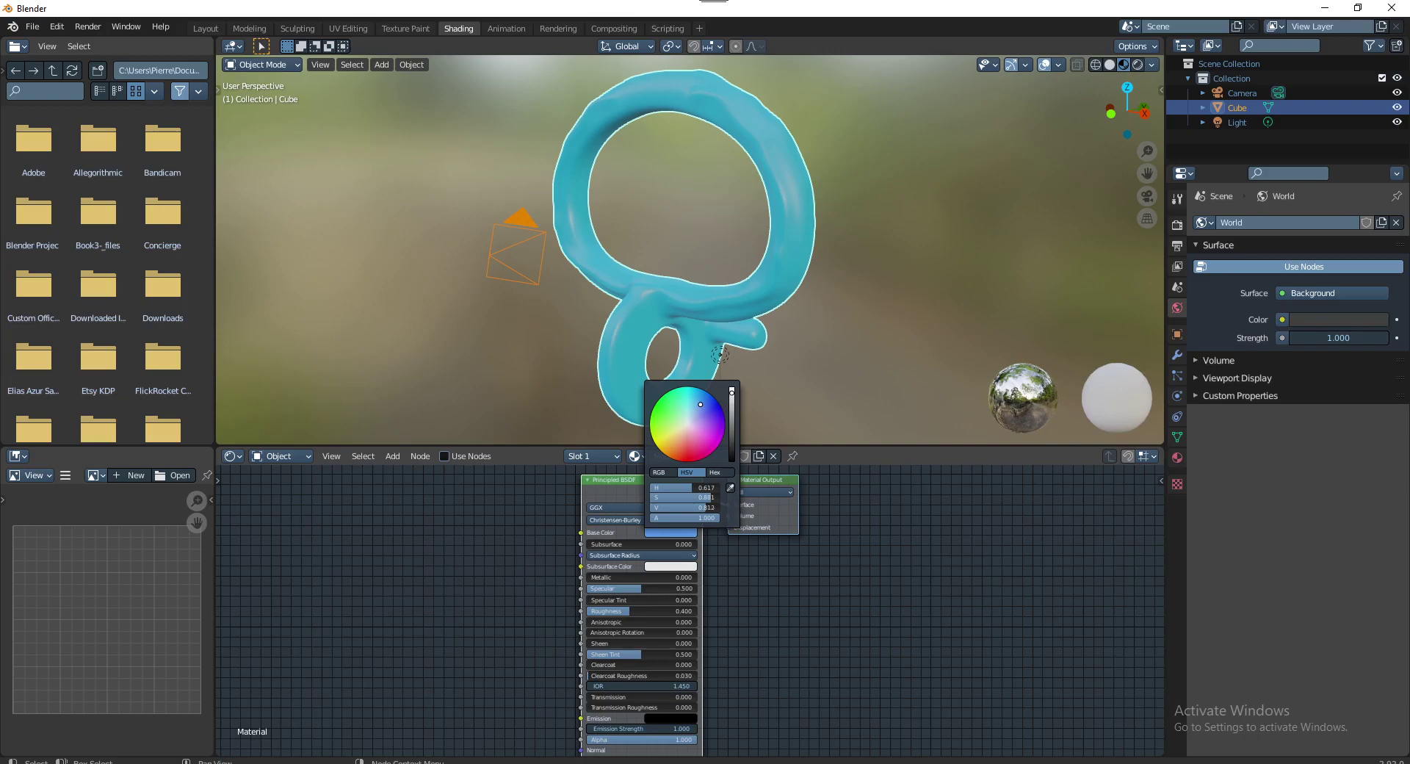
Set the pendant material to Metallic 1.000, Roughness 0.145 and IOR 3.250
scroll(632, 583, down, 1)
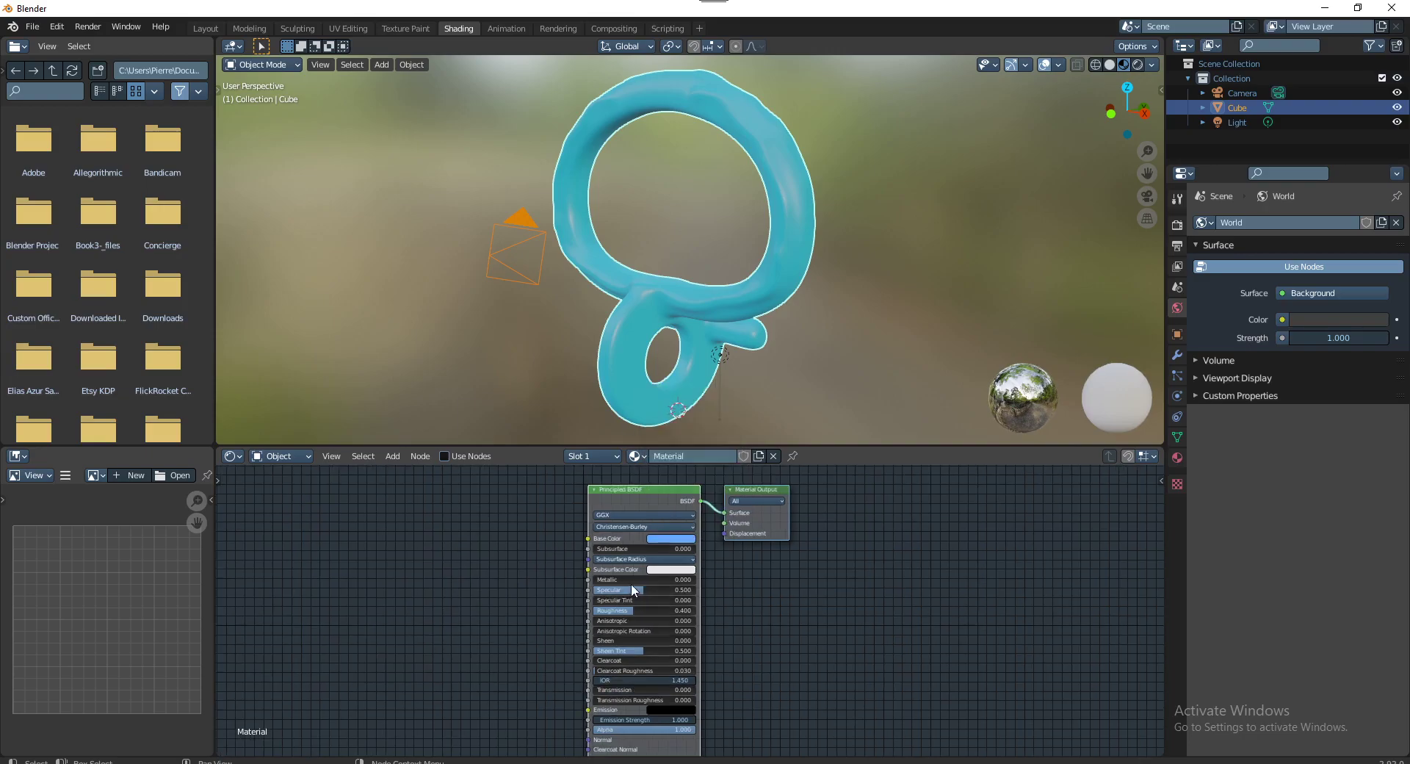
scroll(632, 583, up, 2)
scroll(623, 592, up, 3)
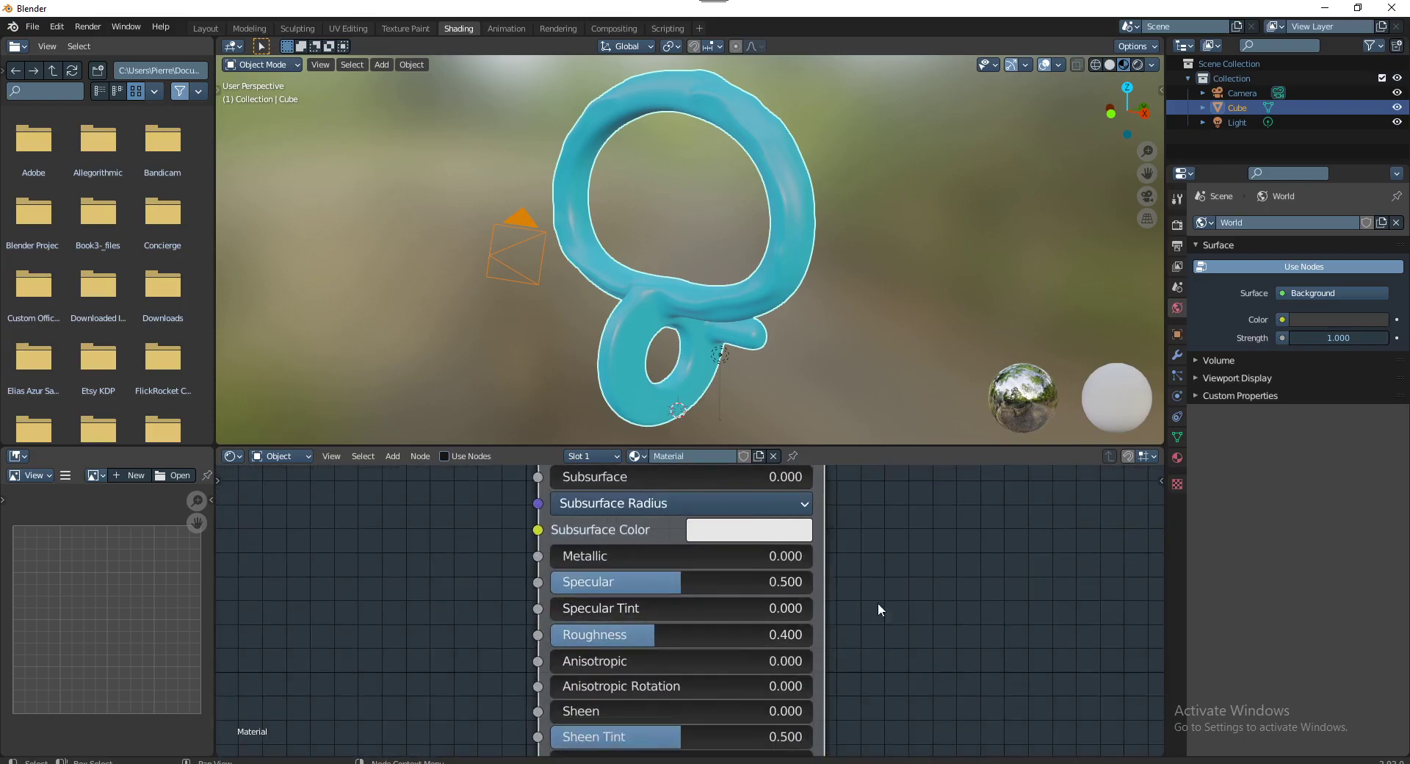
middle_drag(837, 582, 766, 592)
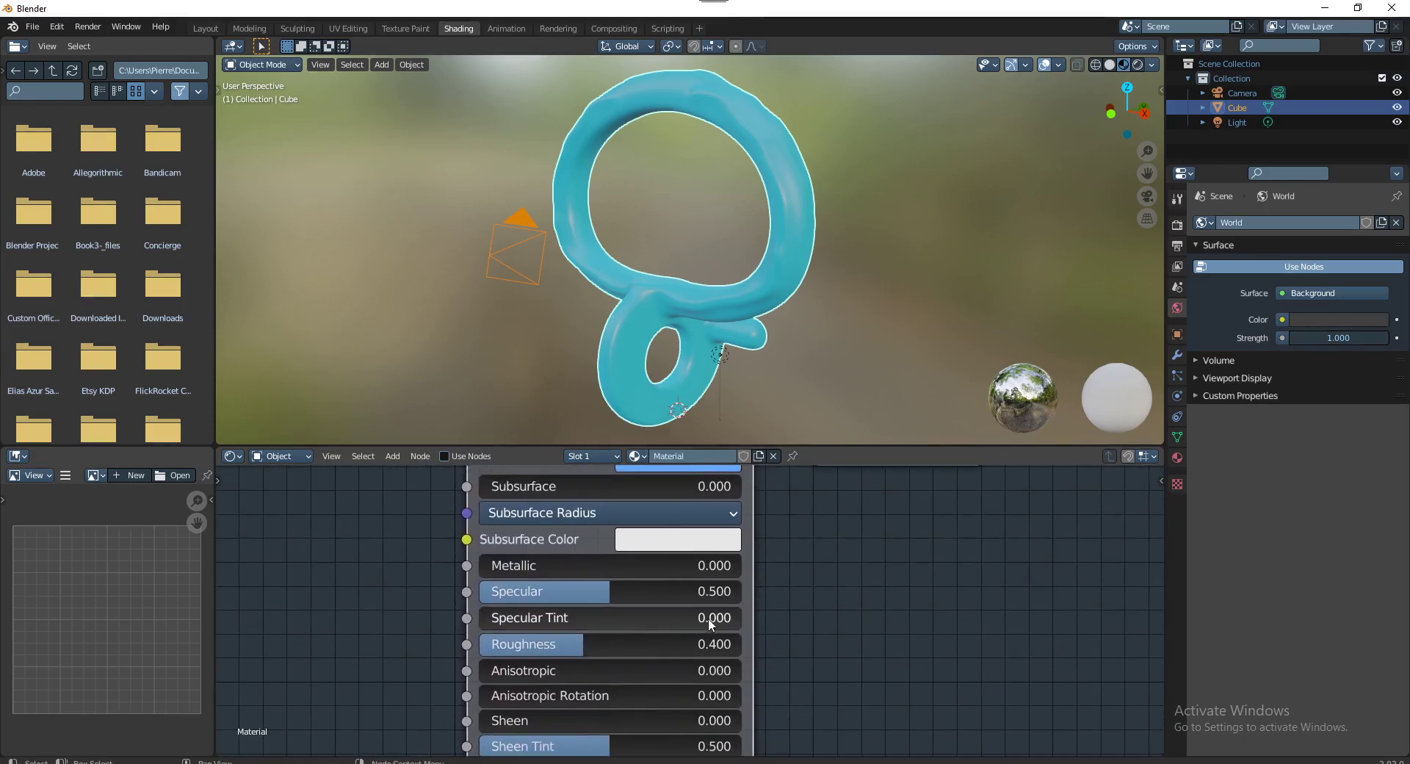
drag(535, 567, 738, 567)
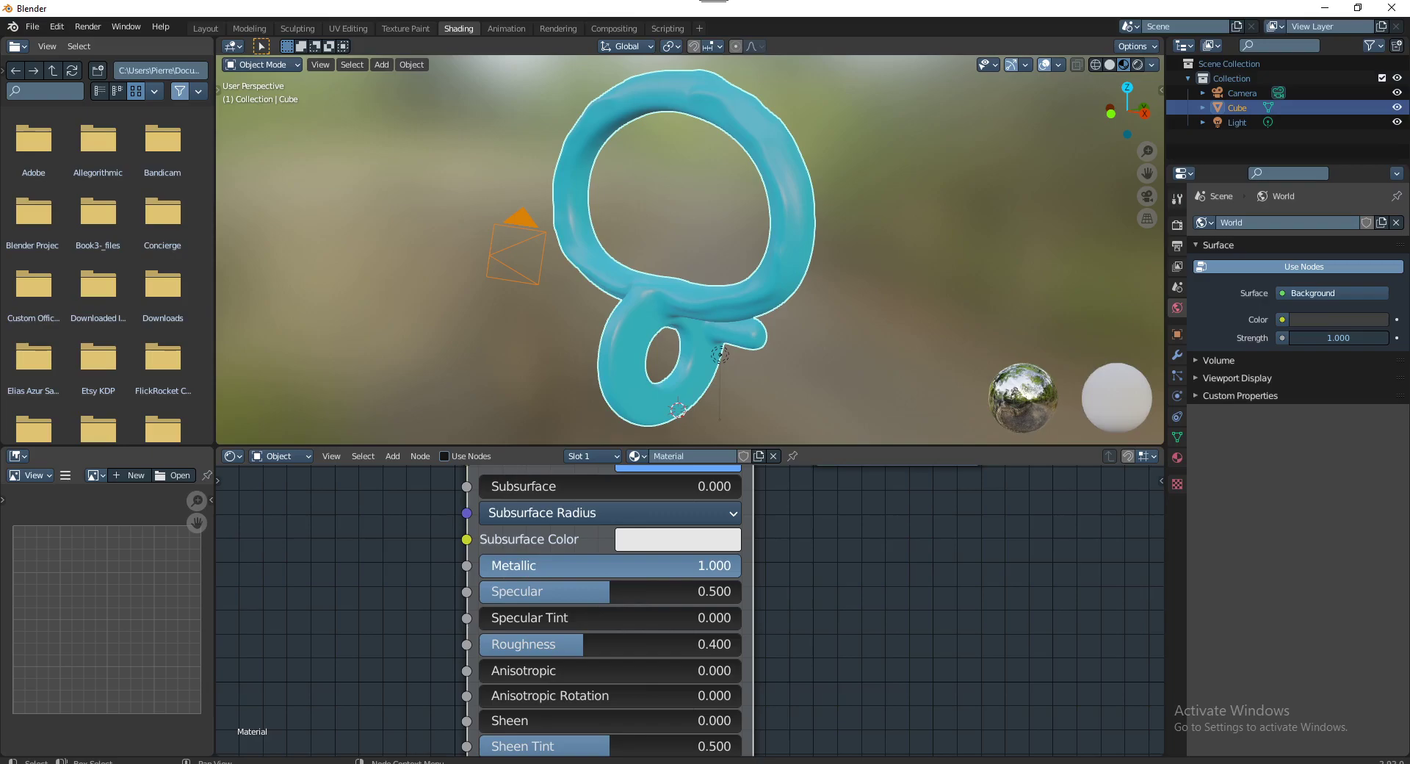
drag(584, 646, 518, 646)
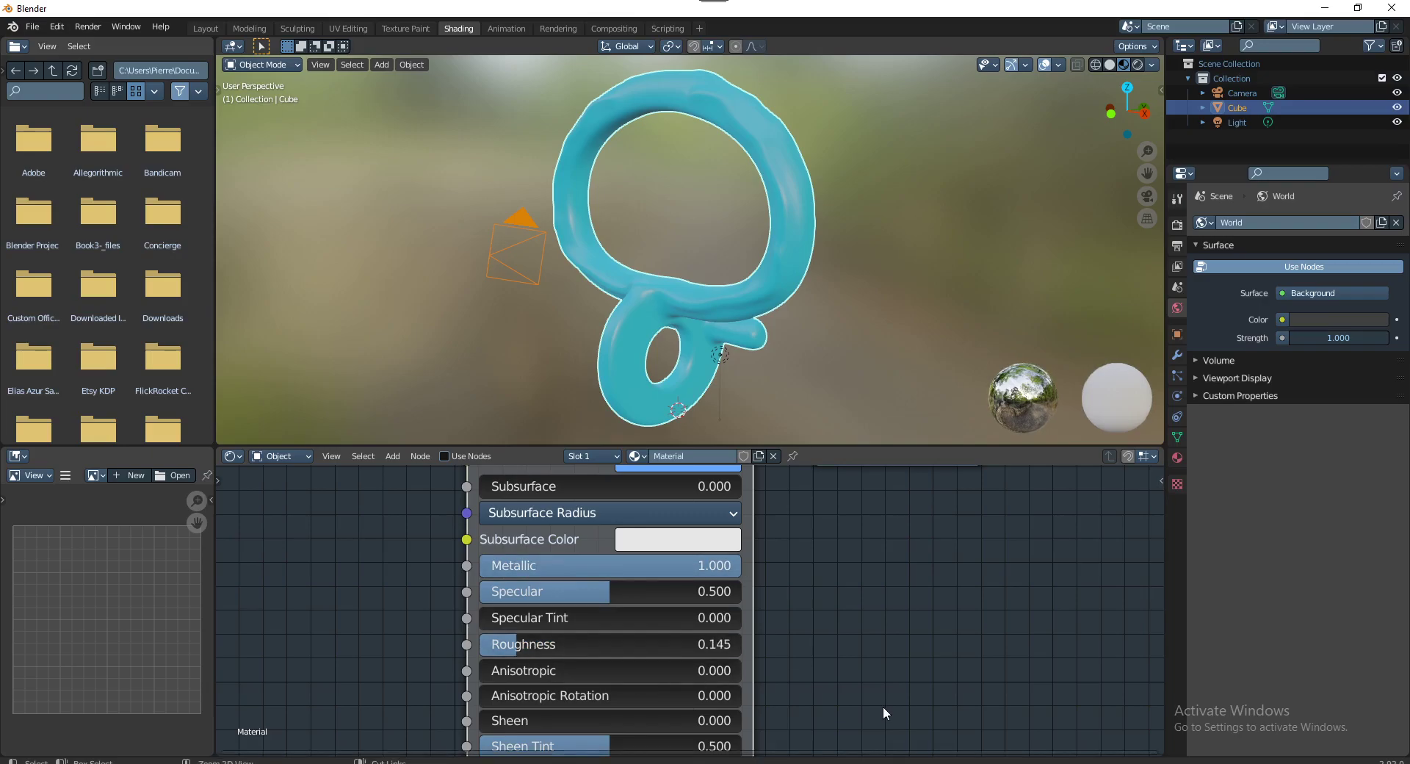
scroll(856, 622, down, 3)
scroll(853, 615, up, 1)
shift+scroll(730, 624, down, 5)
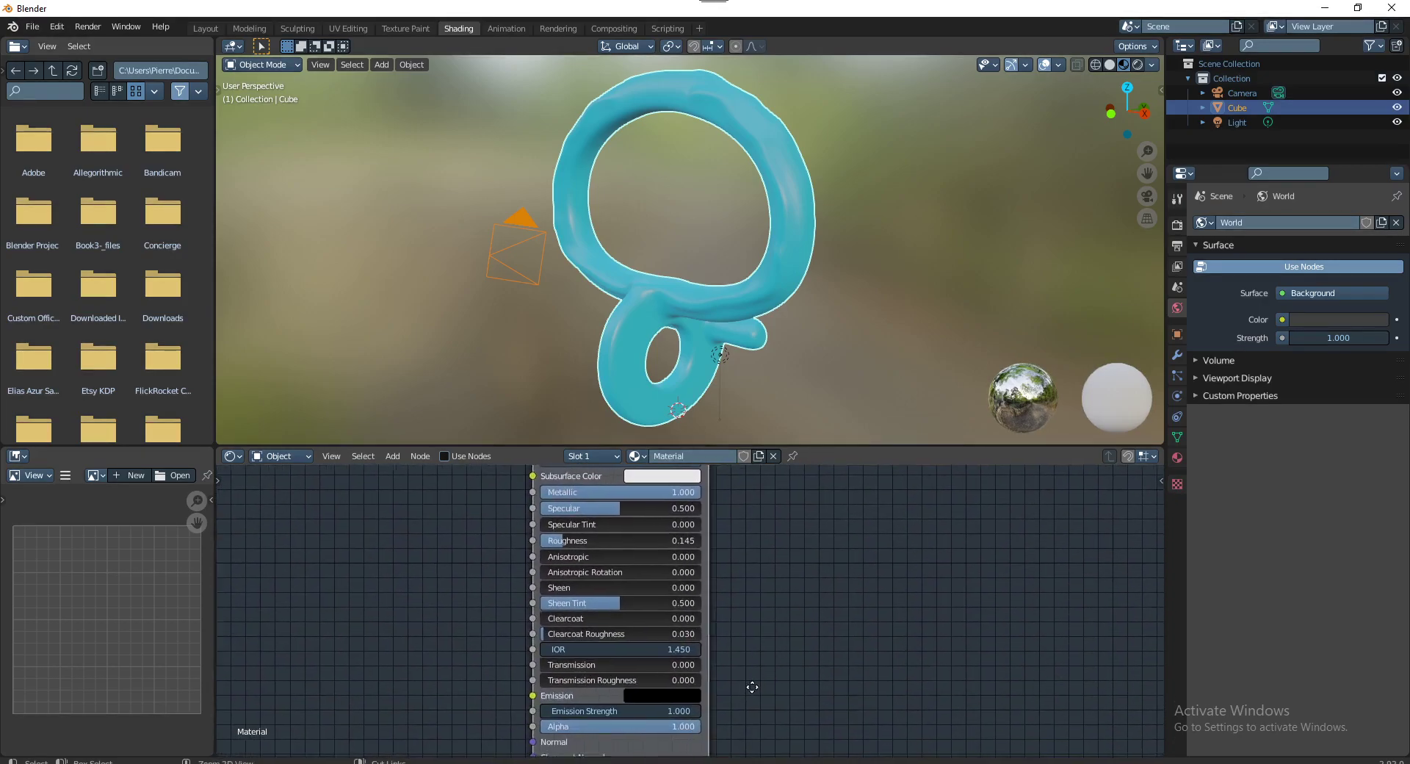
drag(661, 646, 760, 646)
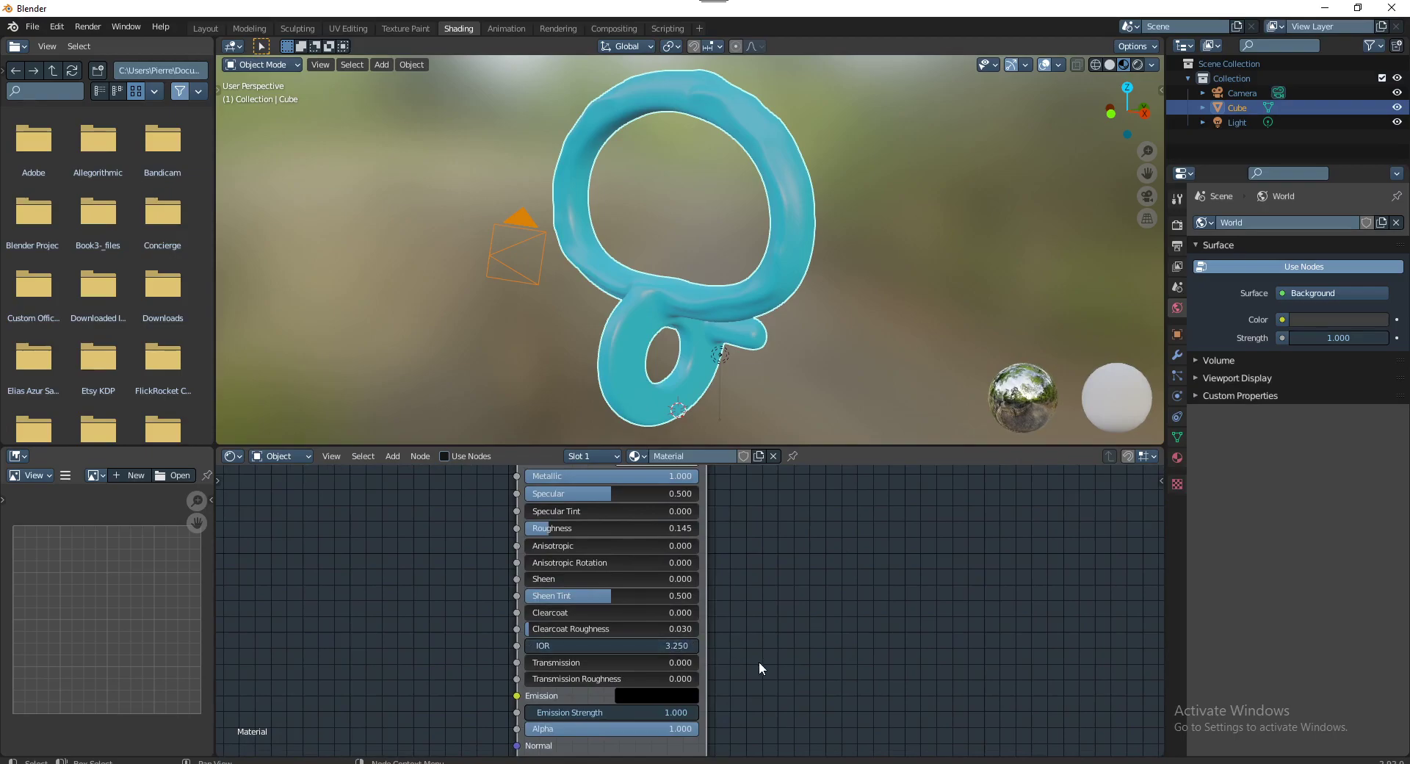
ctrl+middle_drag(759, 661, 763, 665)
middle_drag(805, 382, 822, 319)
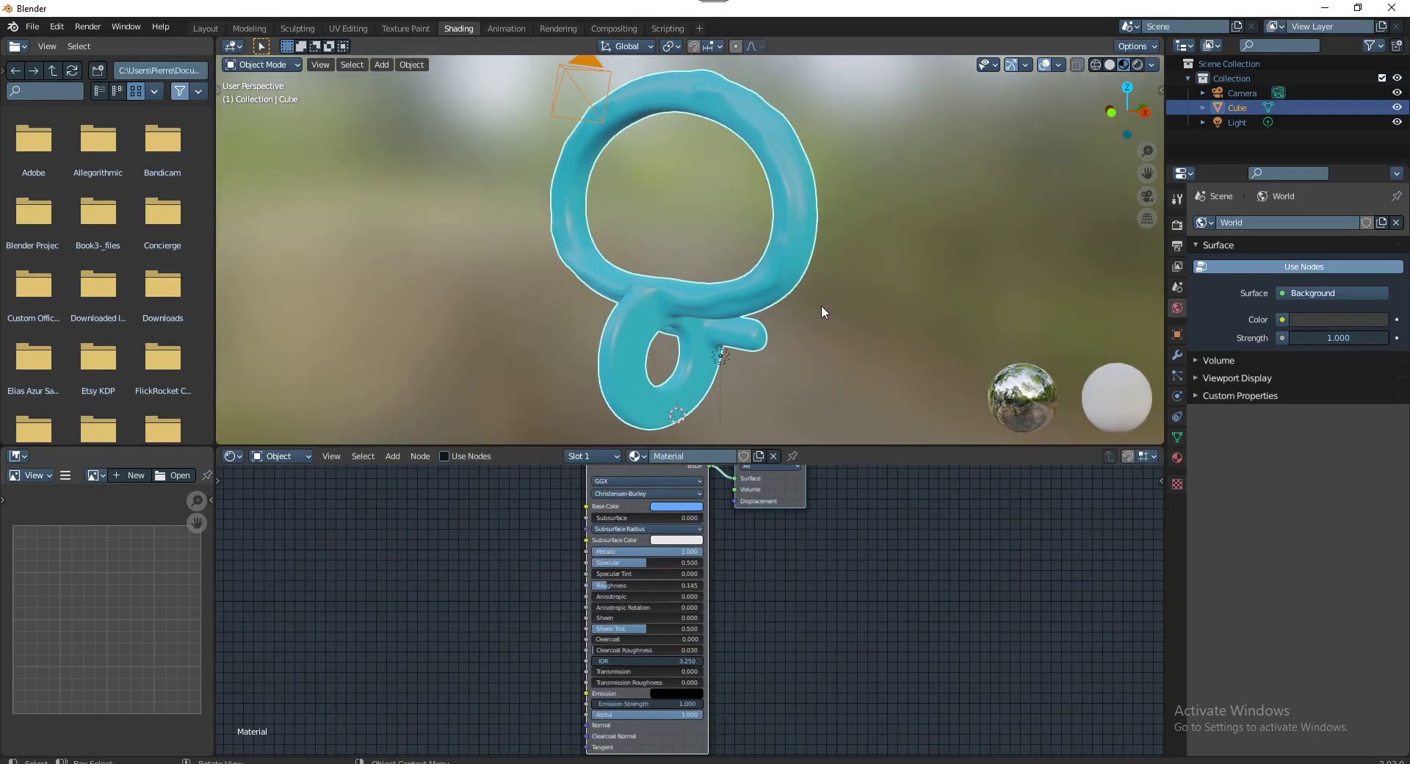
Render a test frame with F12, close the render, and deselect the pendant
key(F12)
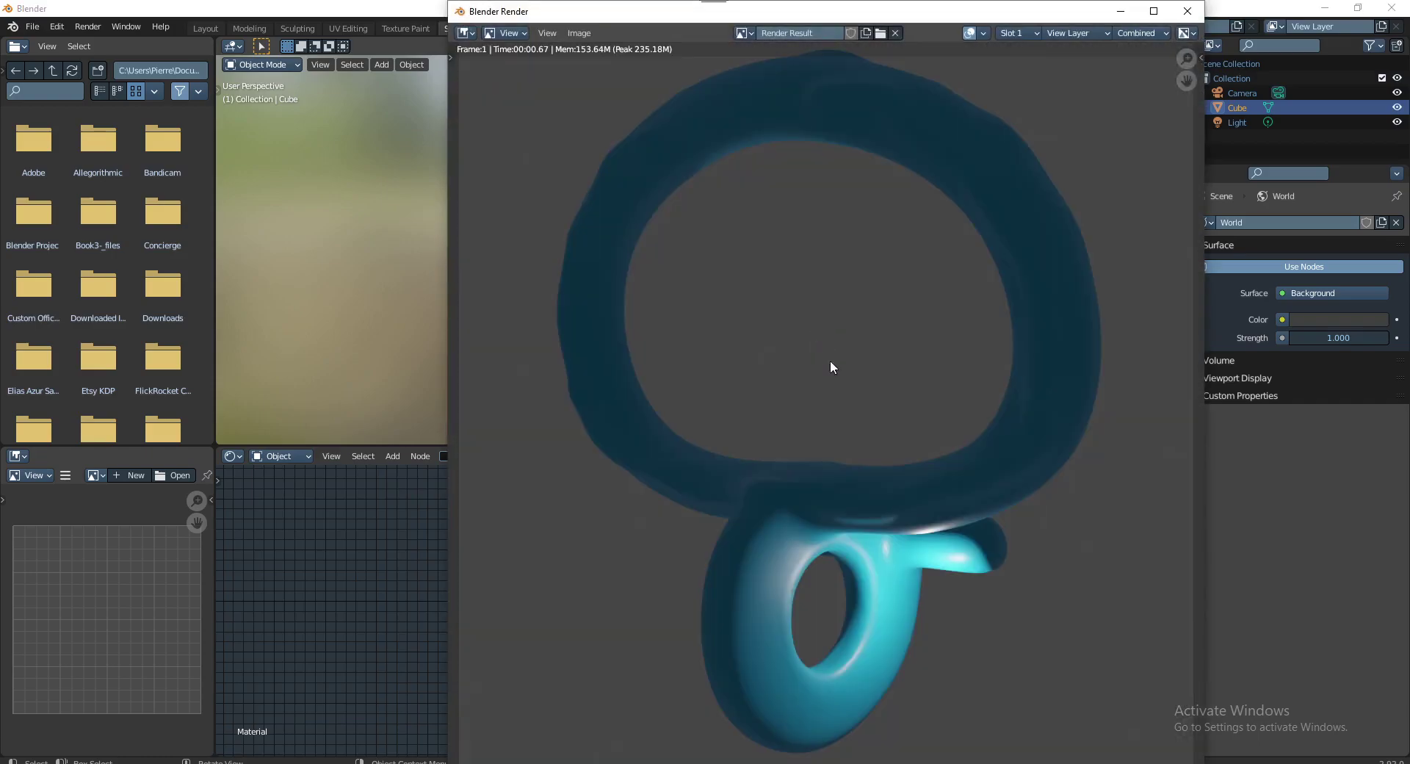
click(1188, 13)
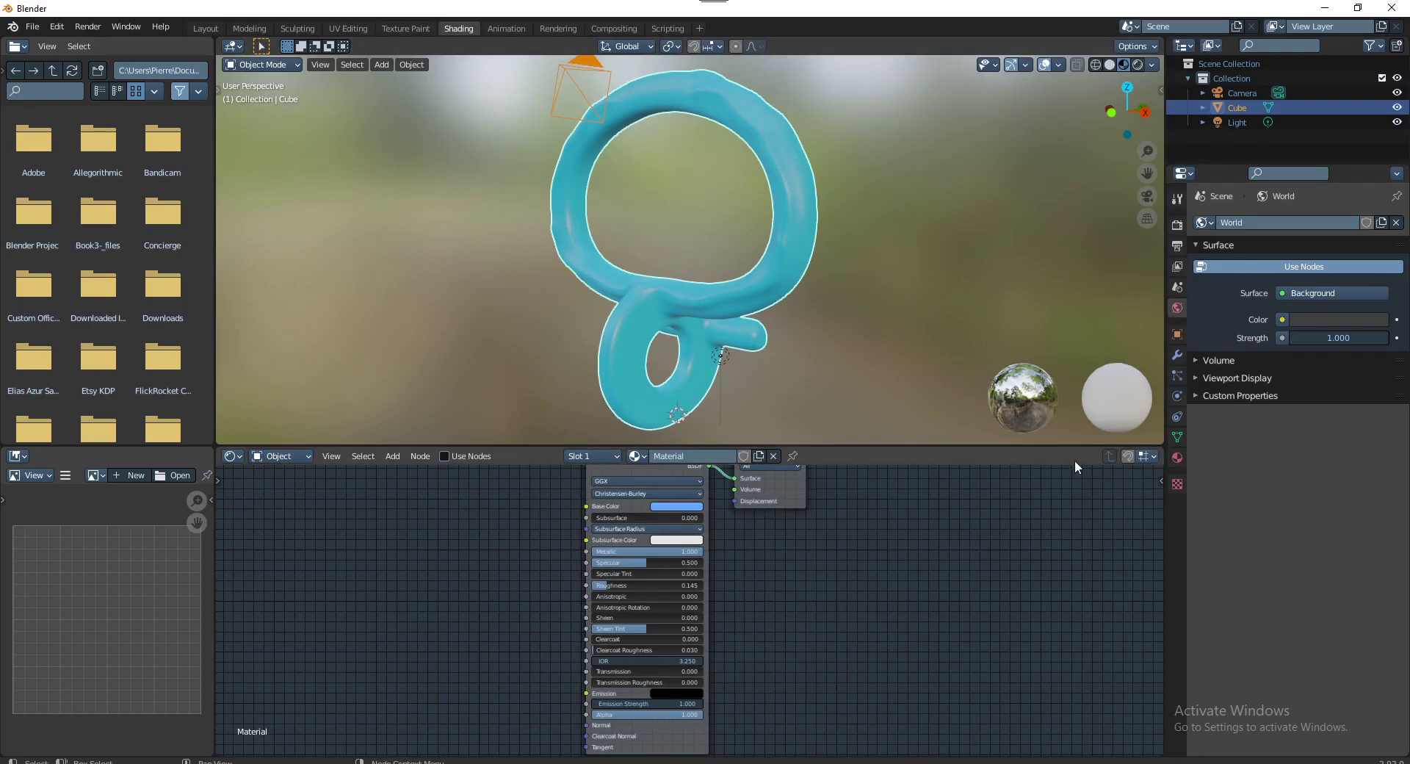
click(830, 346)
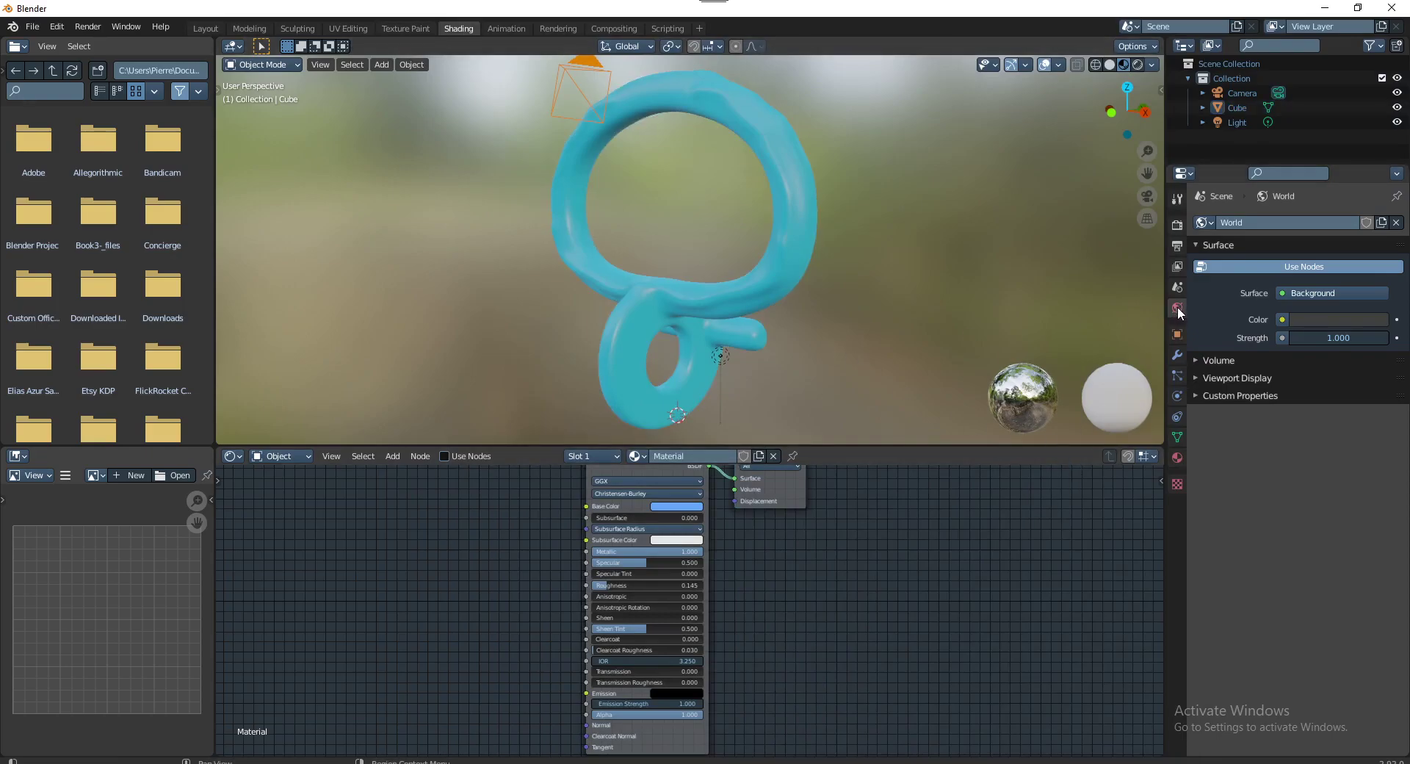
Drive the World colour with an Environment Texture loading okkkk.hdr from the Desktop
click(1303, 316)
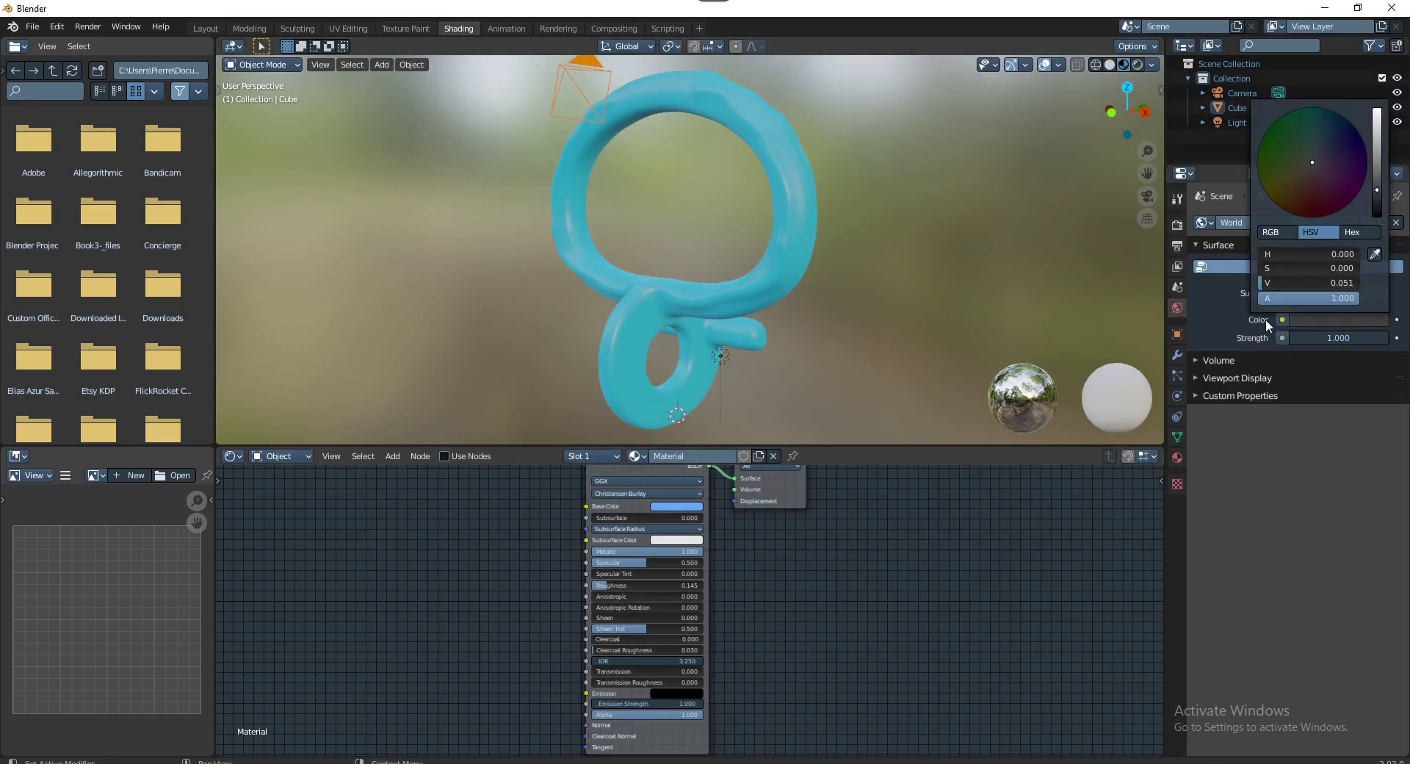
click(1283, 325)
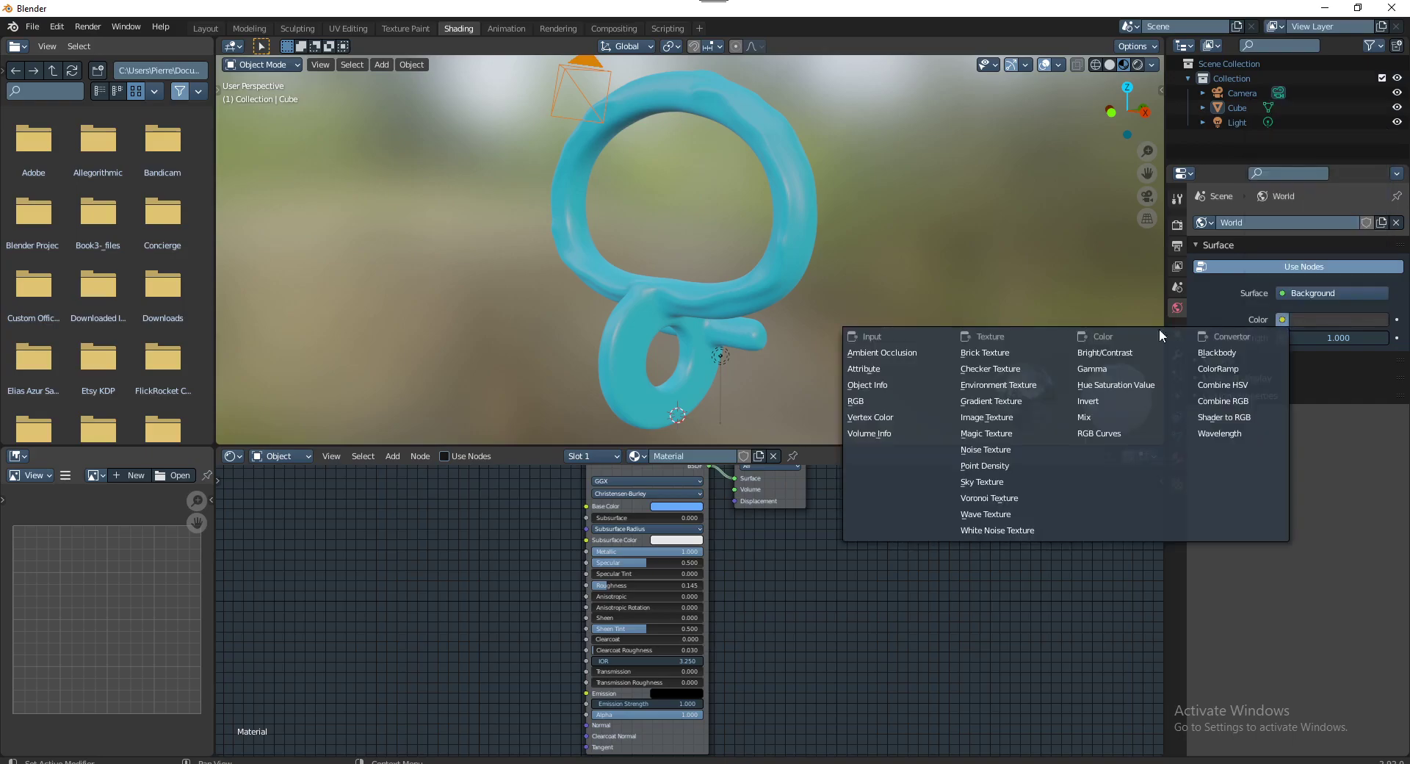
click(1001, 378)
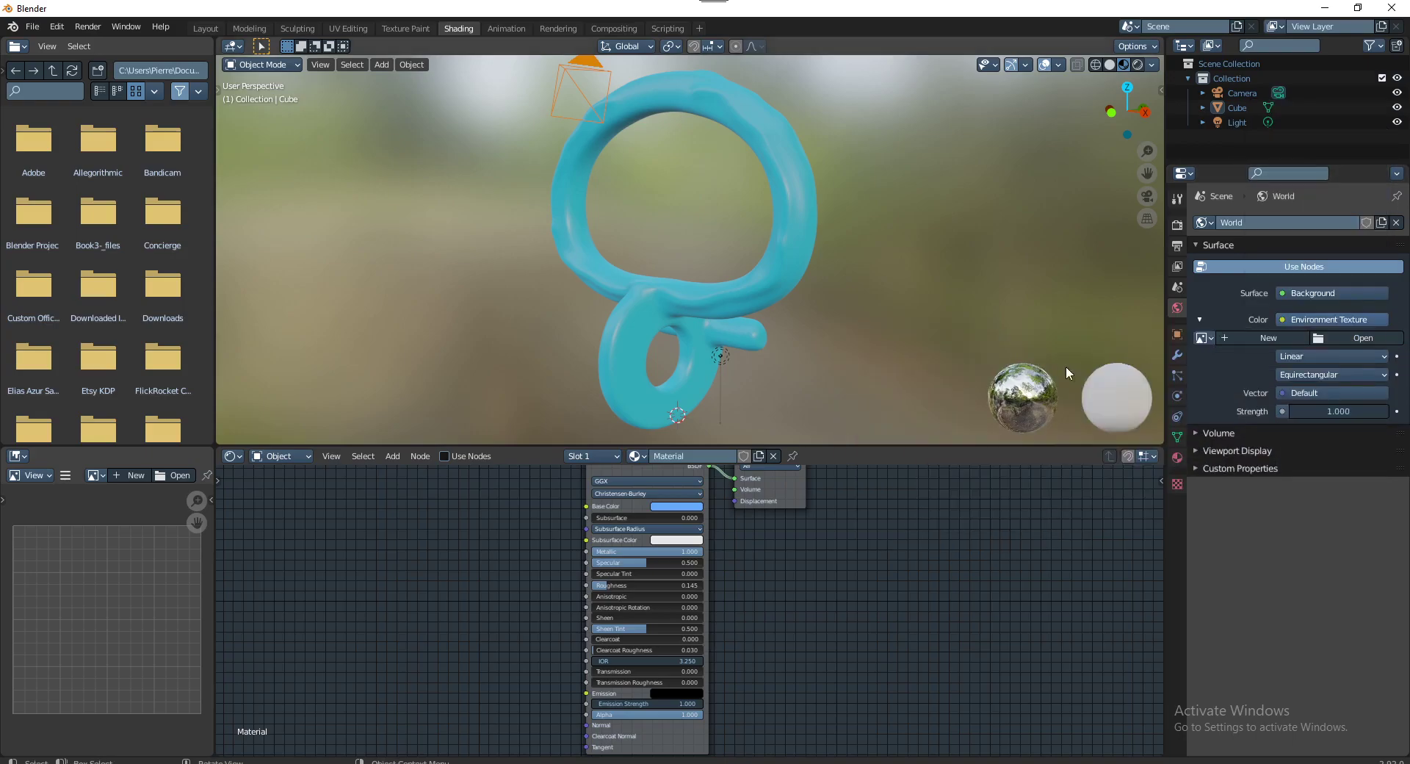
click(1369, 338)
click(371, 362)
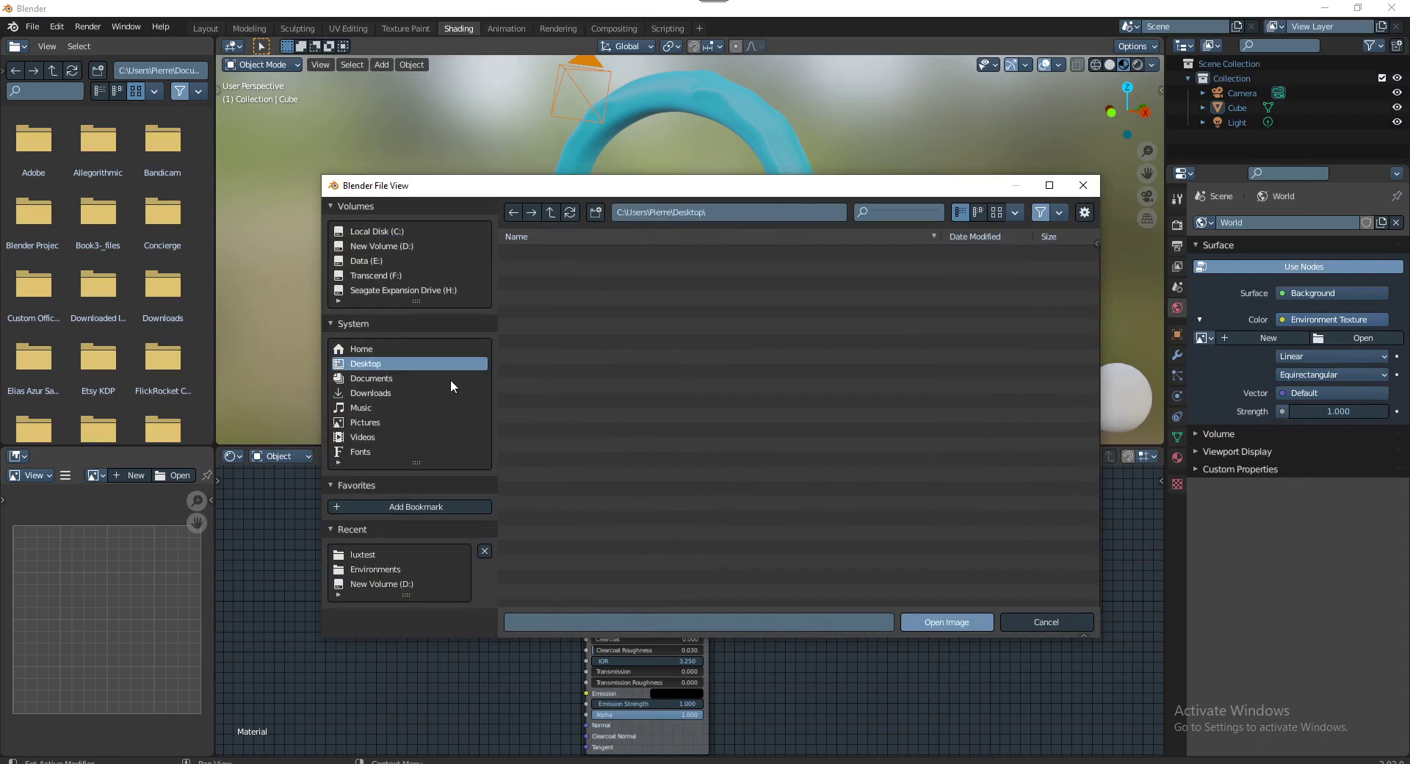
click(558, 443)
click(962, 622)
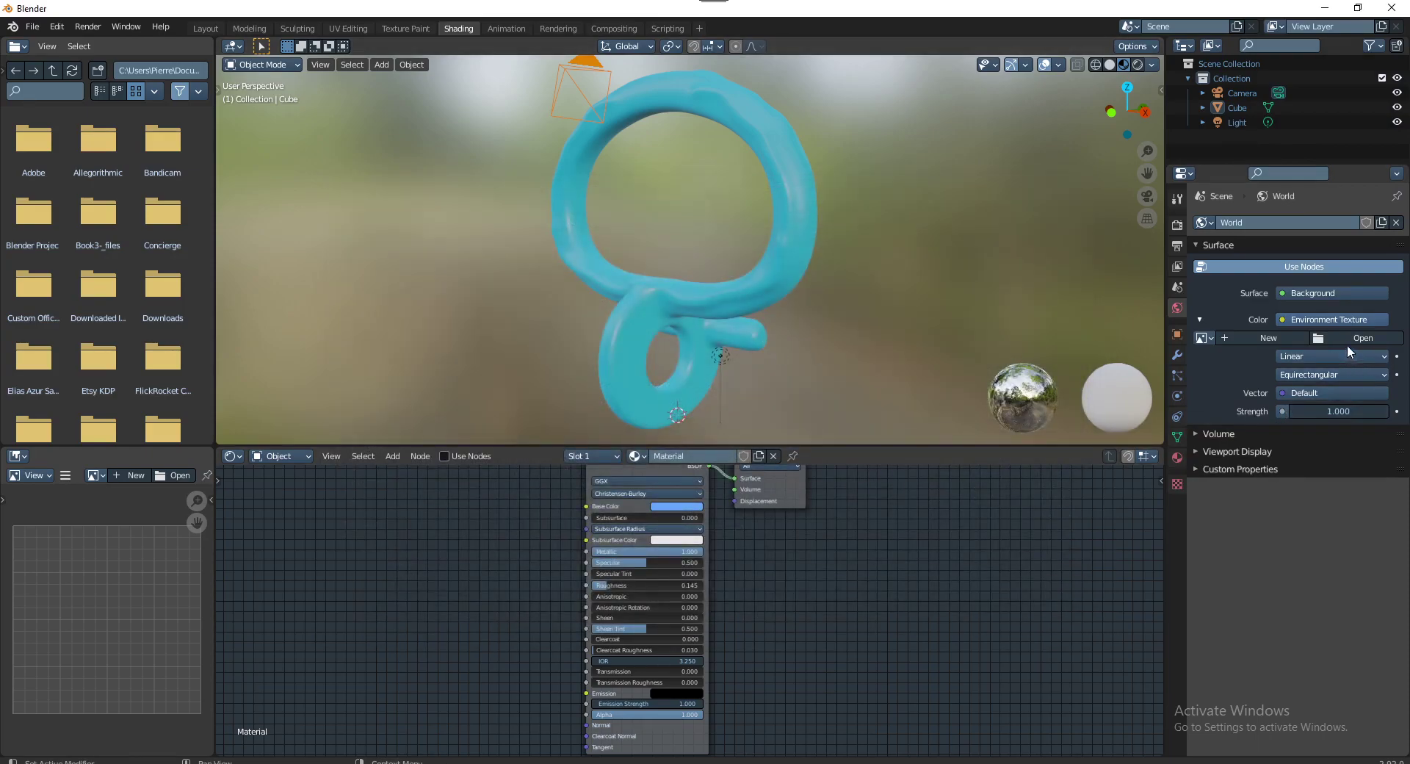
click(1350, 339)
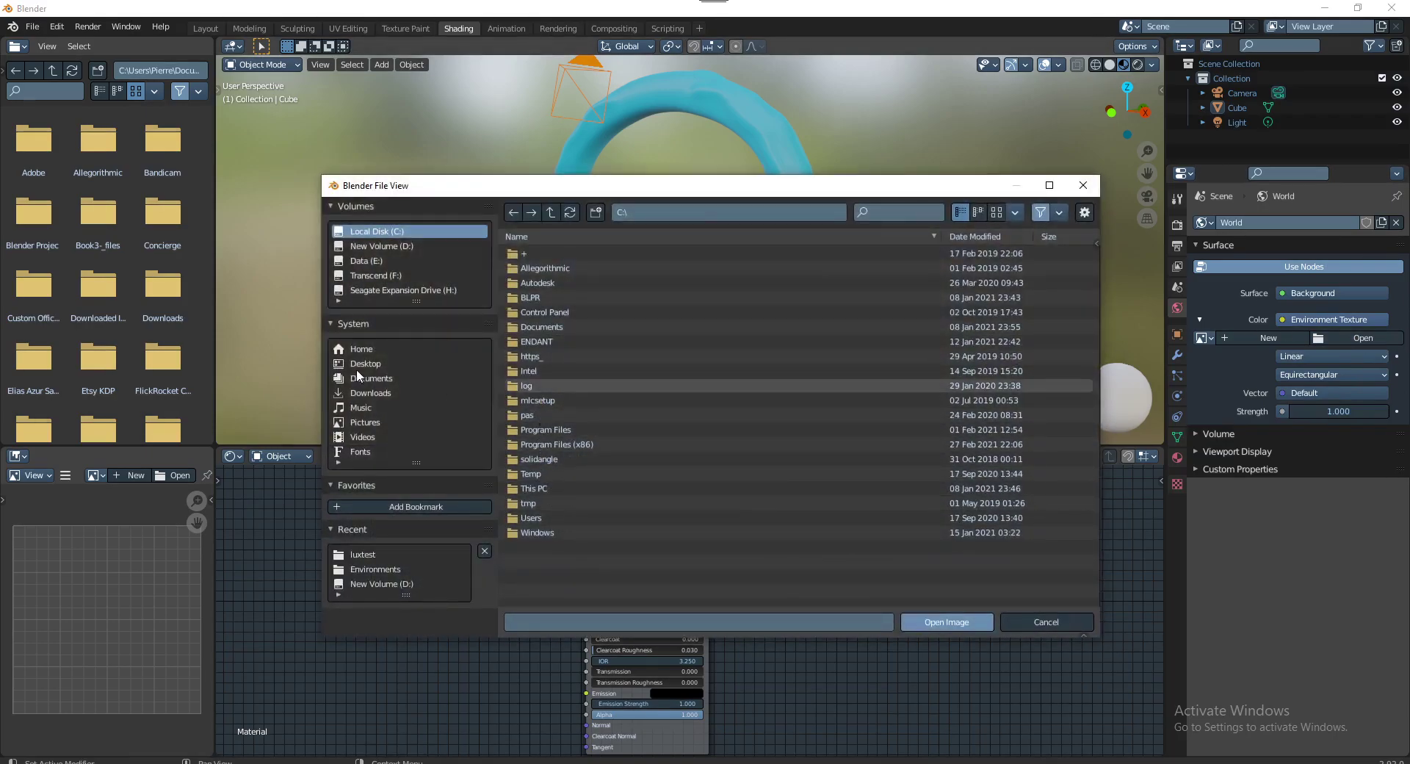
click(358, 364)
click(530, 445)
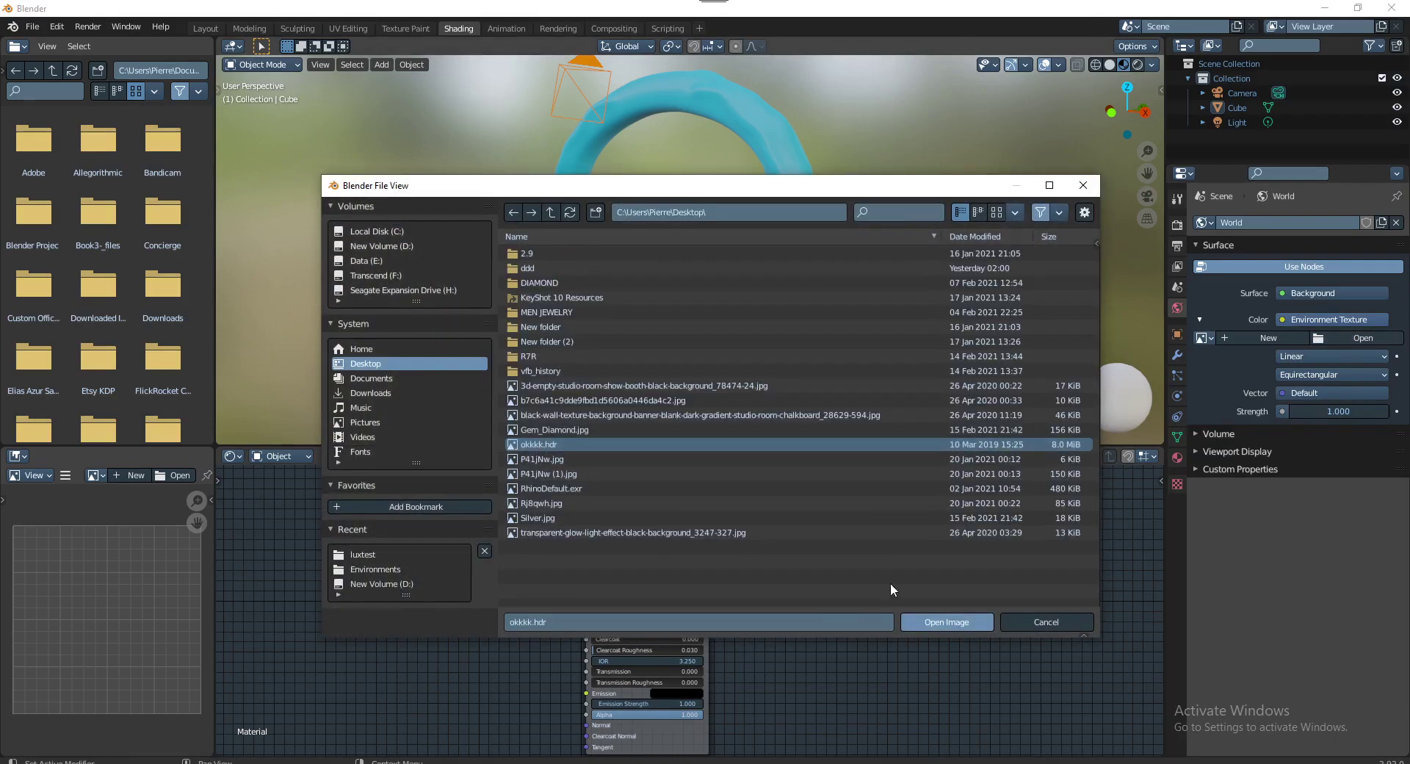
click(947, 622)
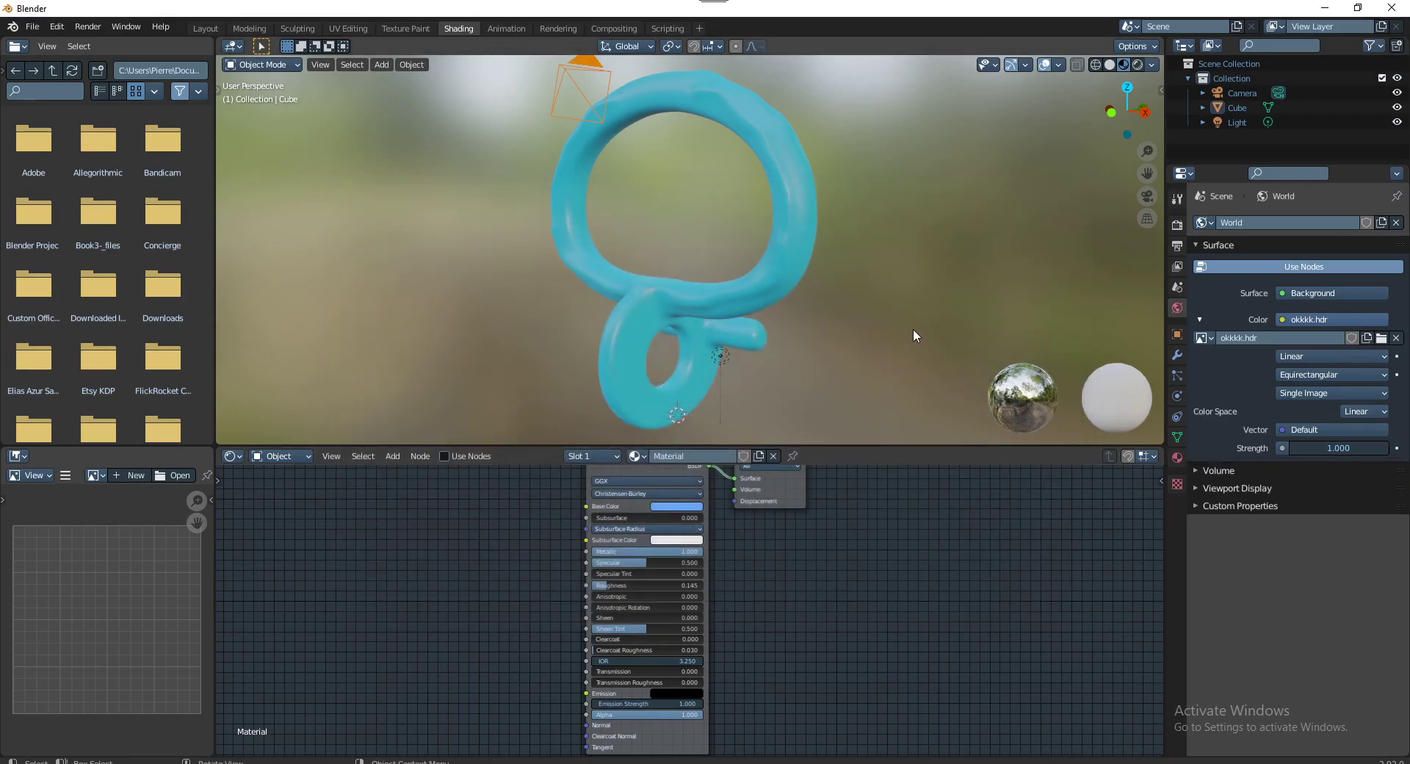
key(F12)
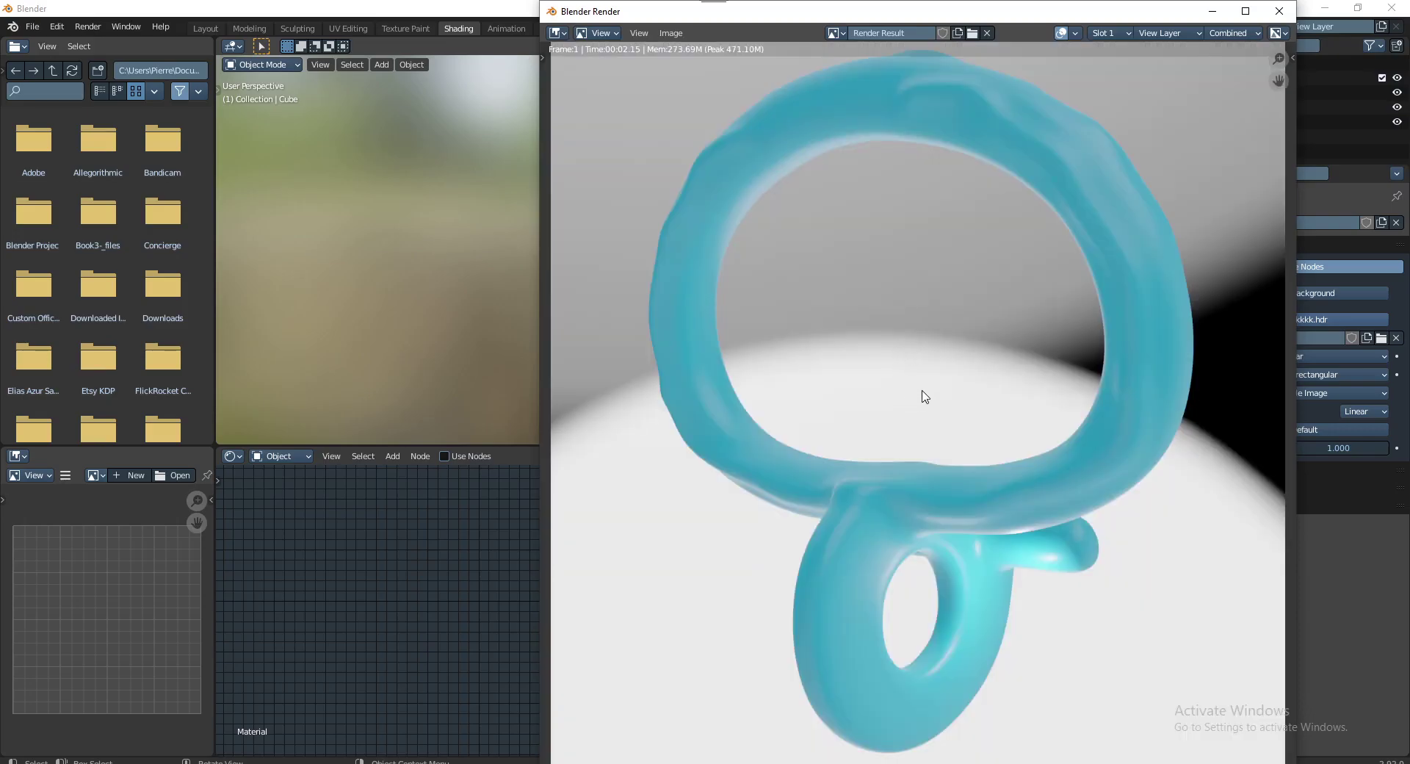
scroll(931, 398, down, 1)
scroll(931, 398, up, 1)
click(1279, 12)
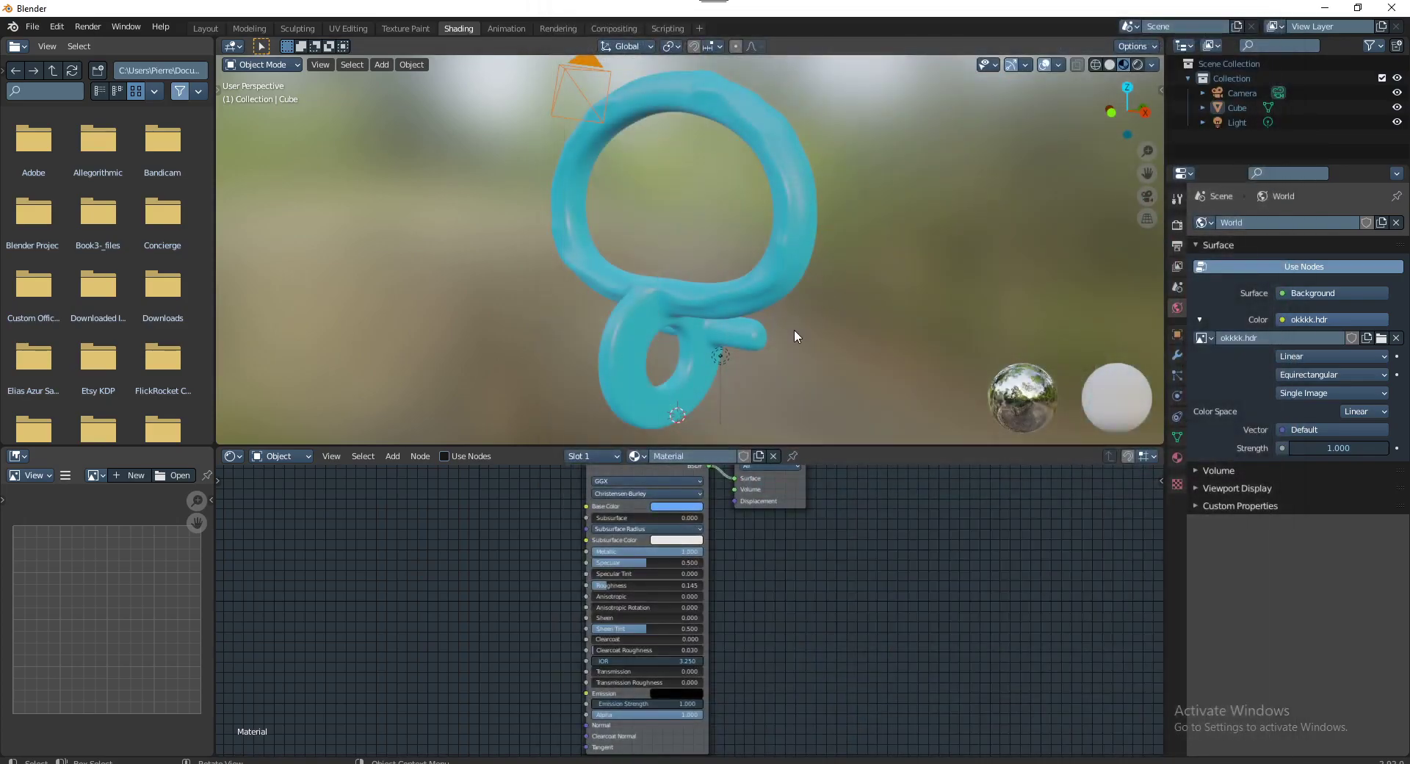
mouse_move(819, 279)
middle_down()
mouse_move(834, 376)
mouse_move(826, 310)
mouse_move(742, 243)
mouse_move(794, 288)
middle_up()
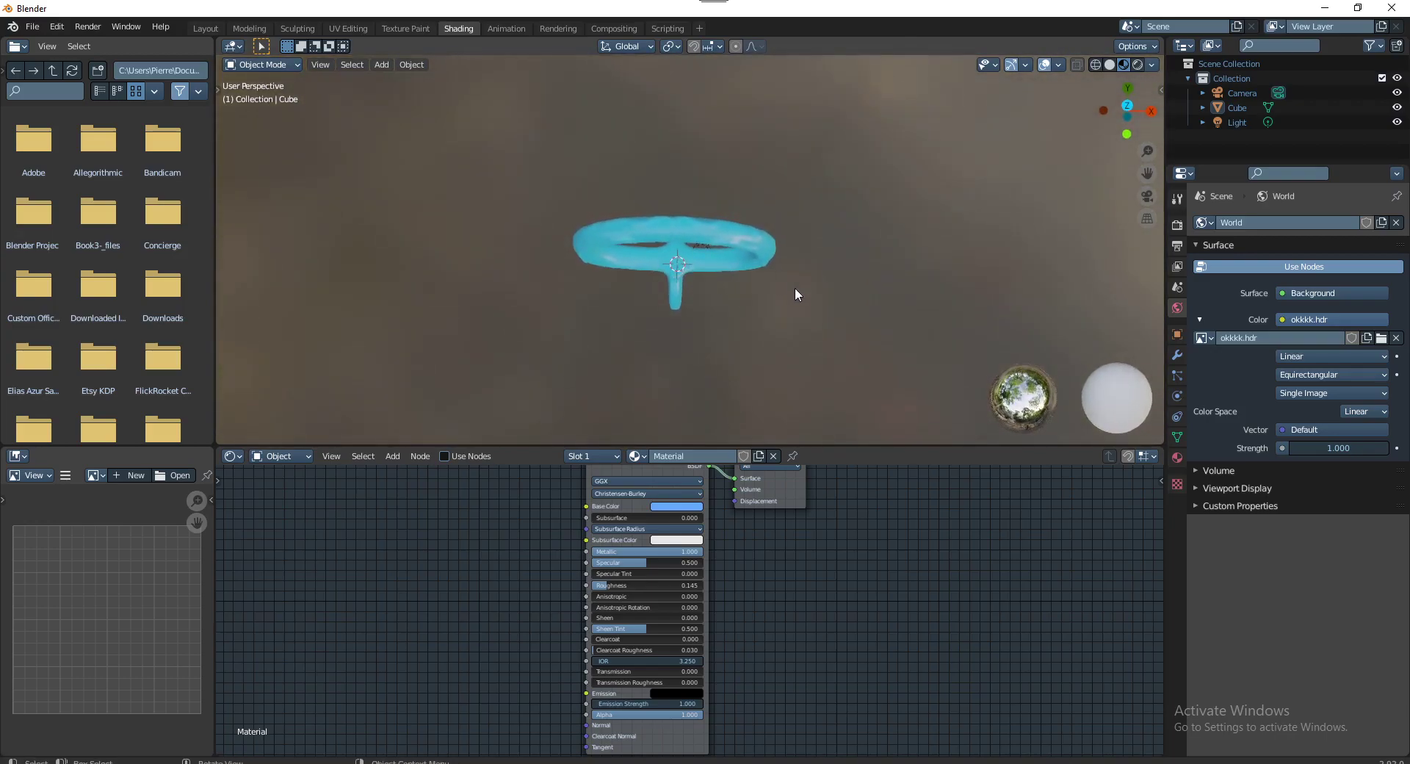
Add a plane and scale it up to fill much of the view
click(384, 65)
mouse_move(413, 82)
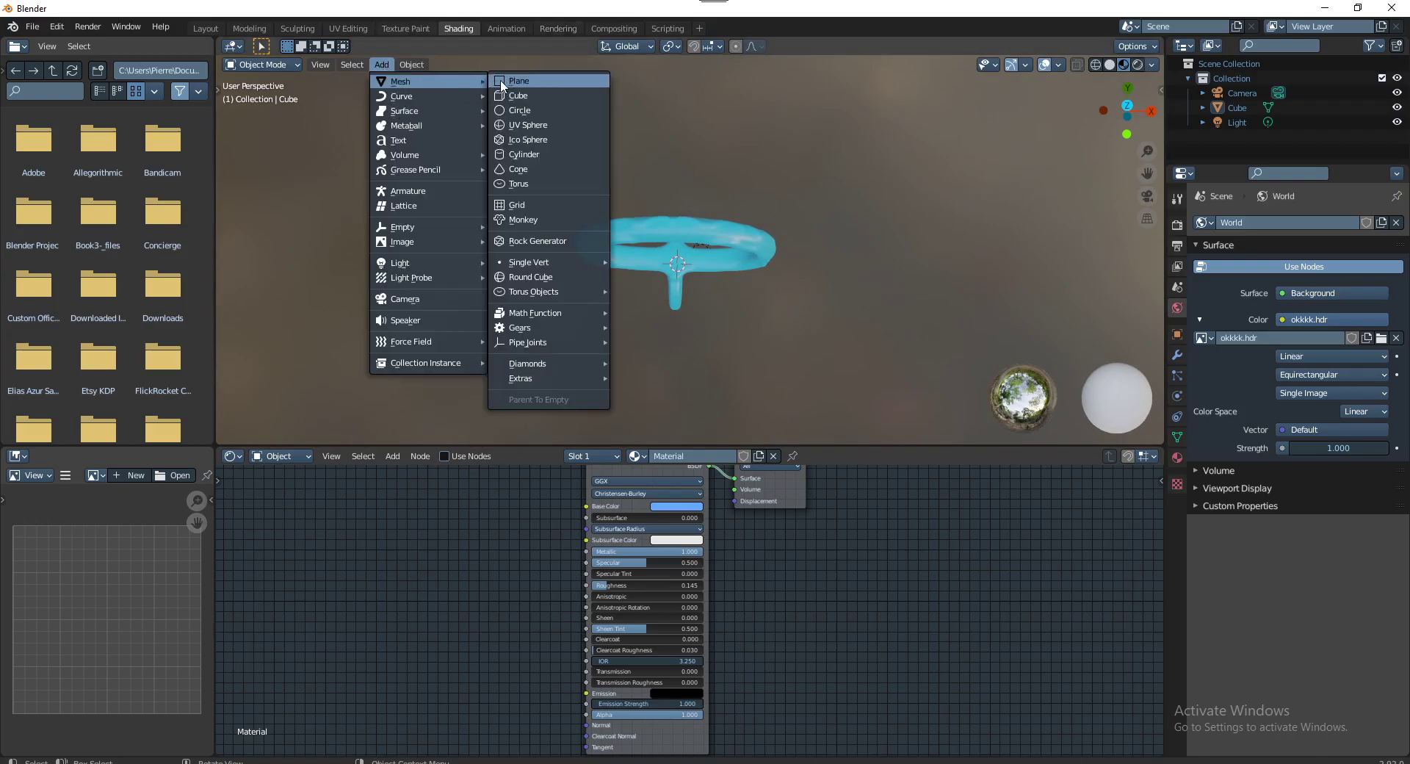
click(502, 81)
key(s)
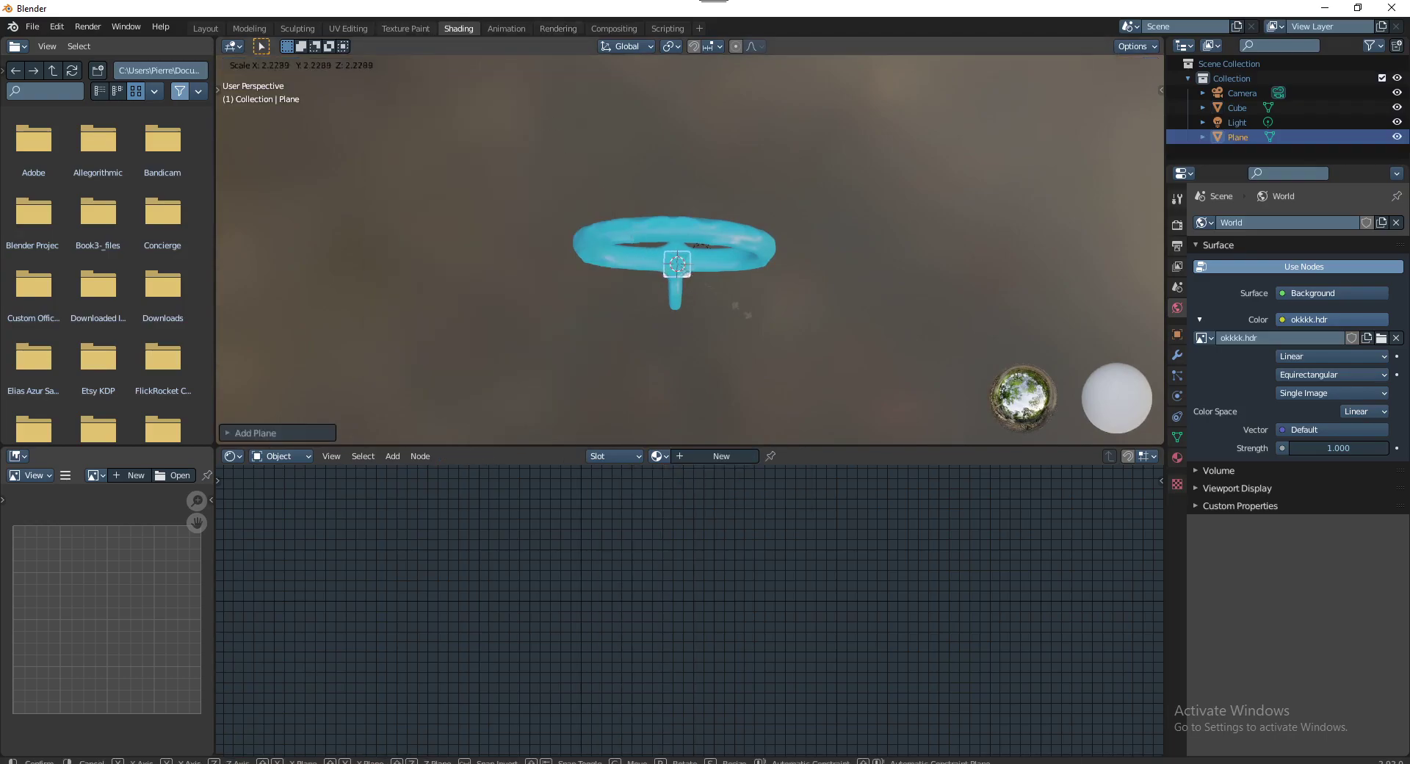
click(988, 309)
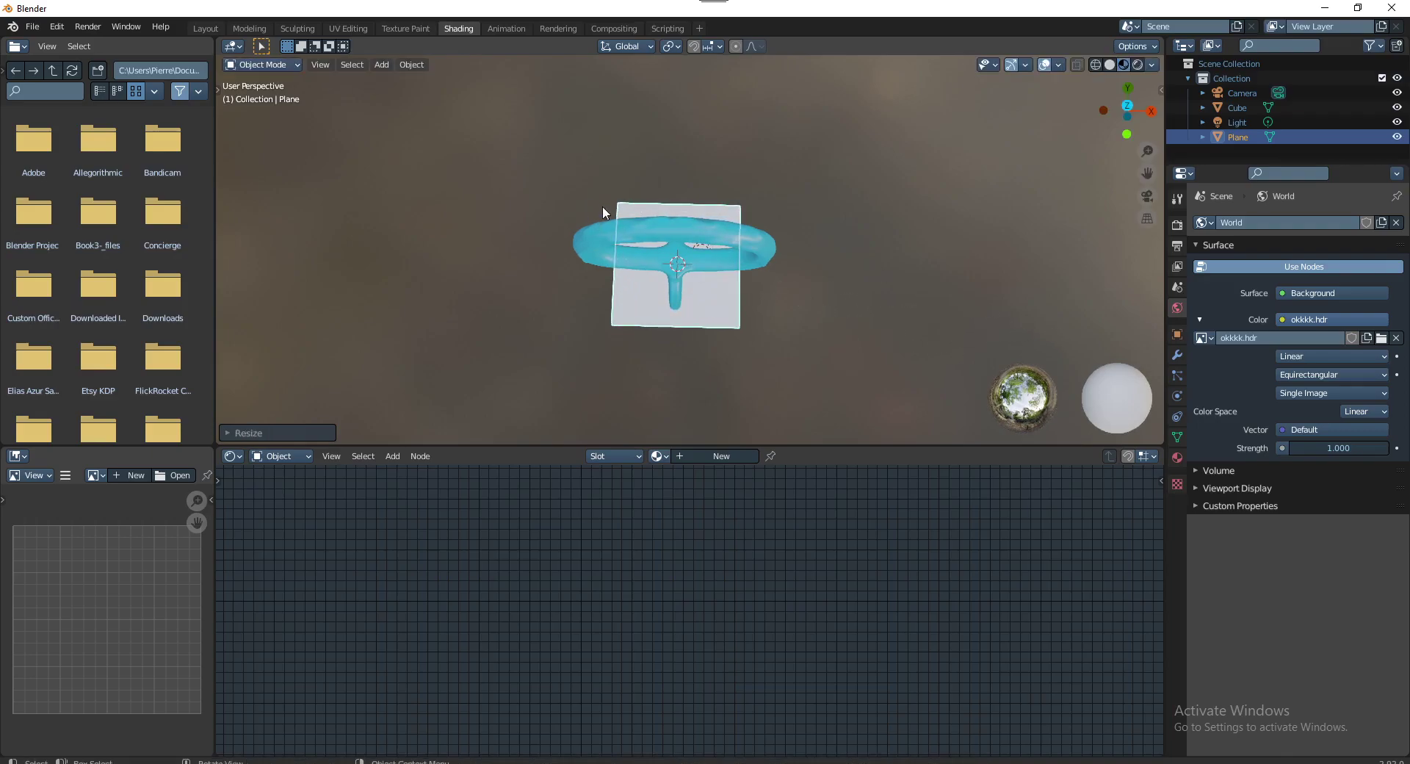
key(s)
click(729, 274)
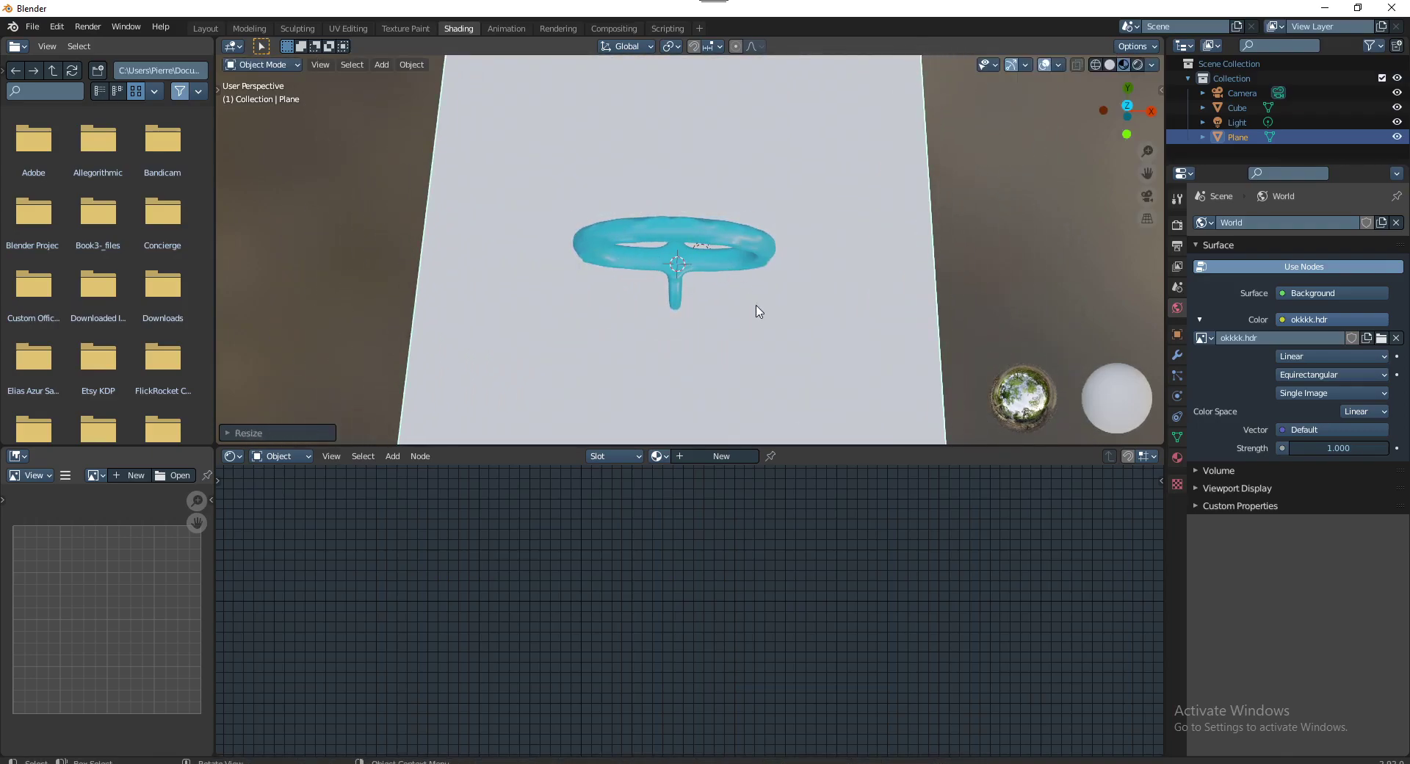
Lower the plane just beneath the pendant in side view, then look through the camera
key(KP_3)
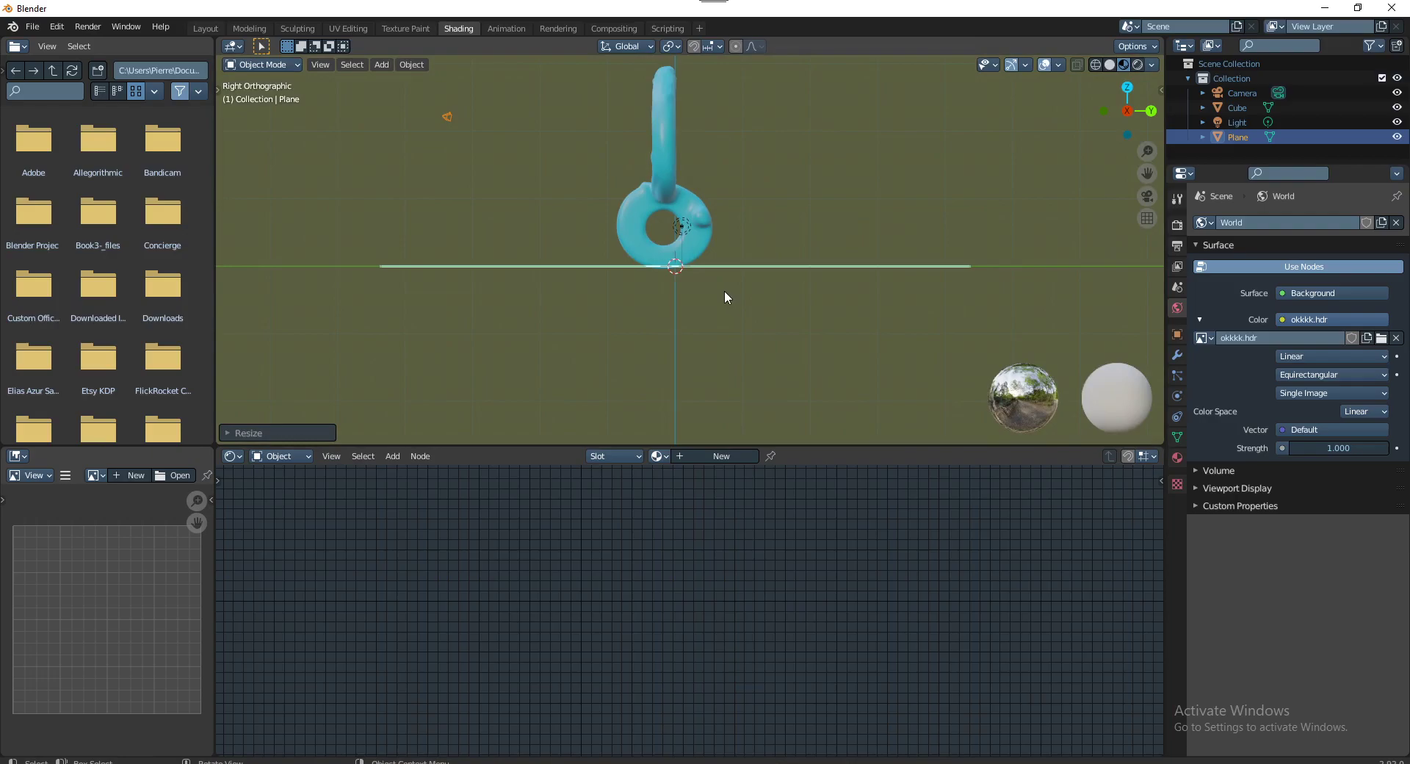
key(g)
click(686, 282)
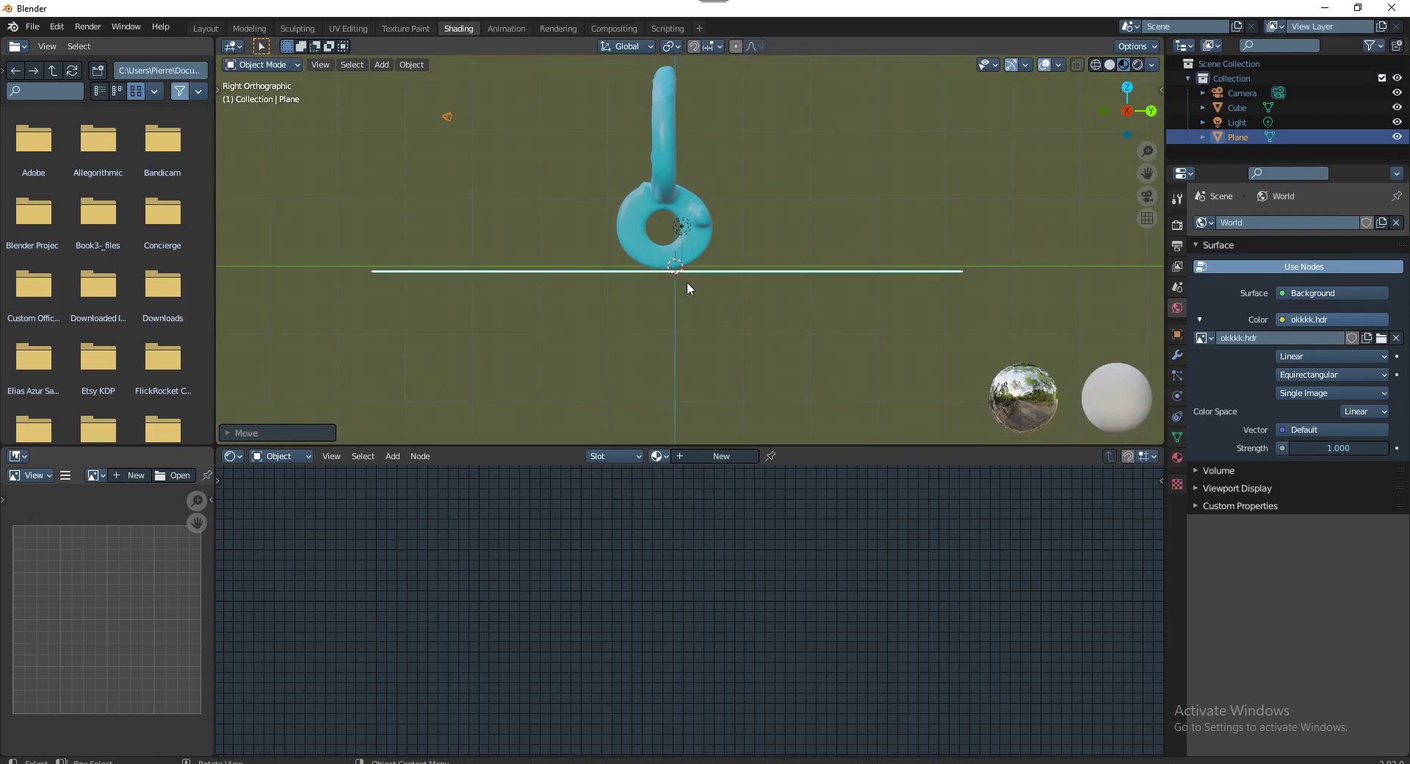
middle_drag(686, 281, 783, 307)
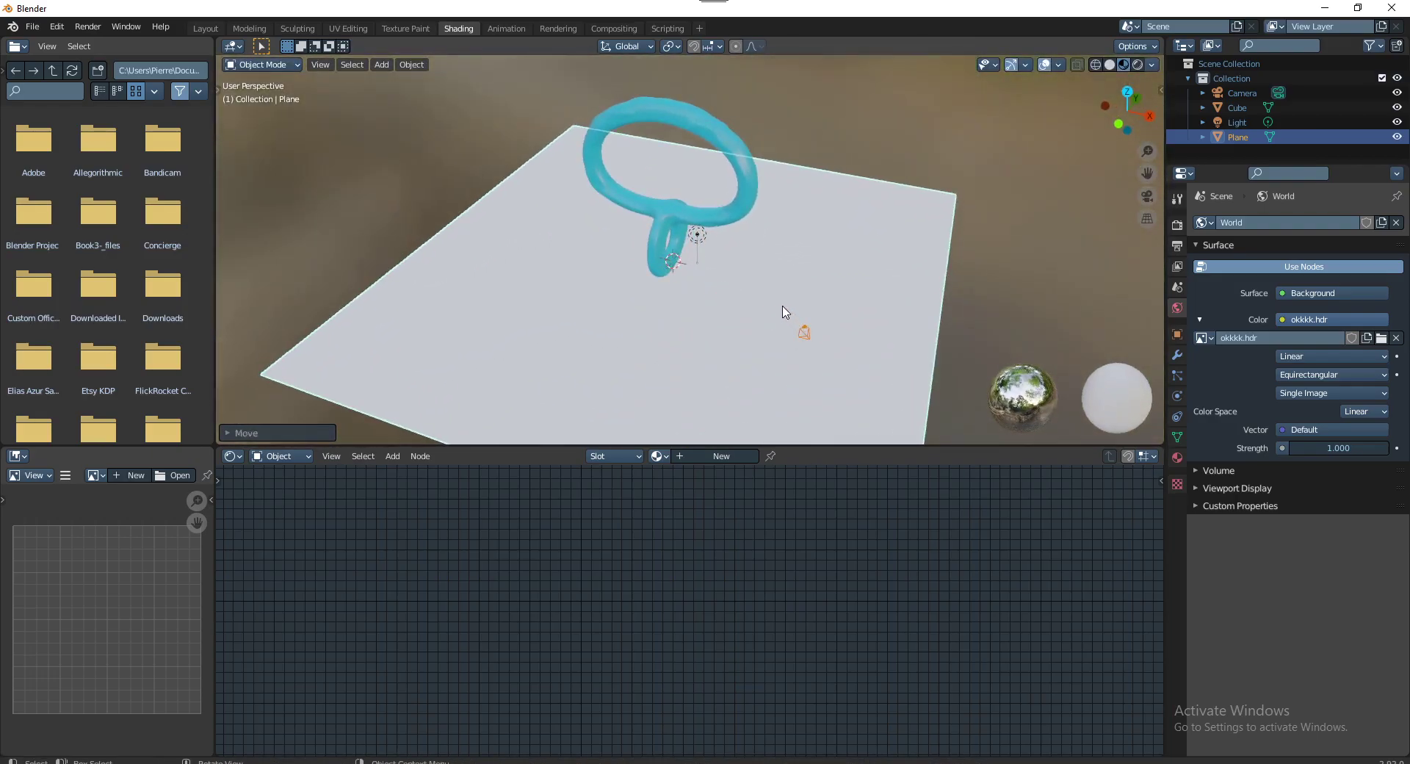
key(KP_0)
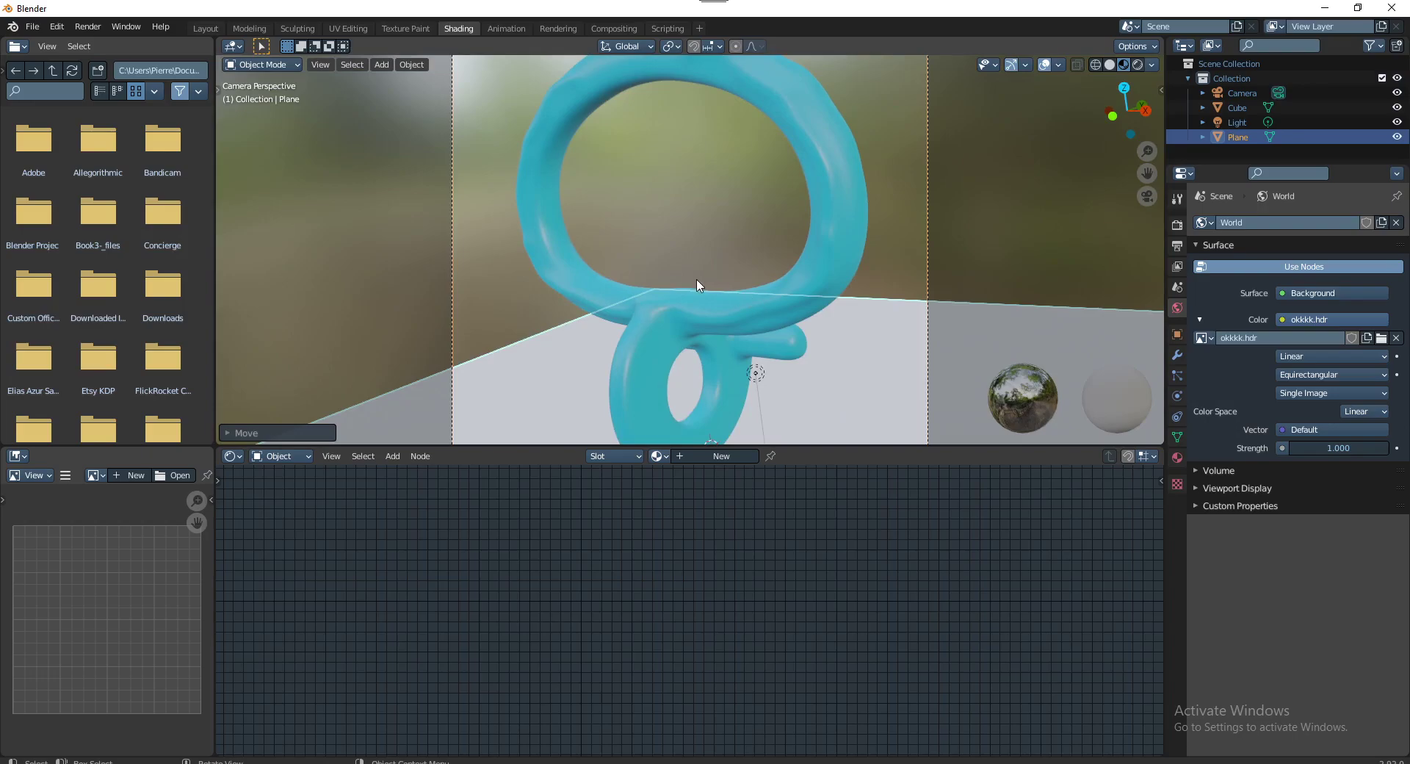
Select the camera and set its Clip End to 1000000 m
scroll(704, 266, down, 2)
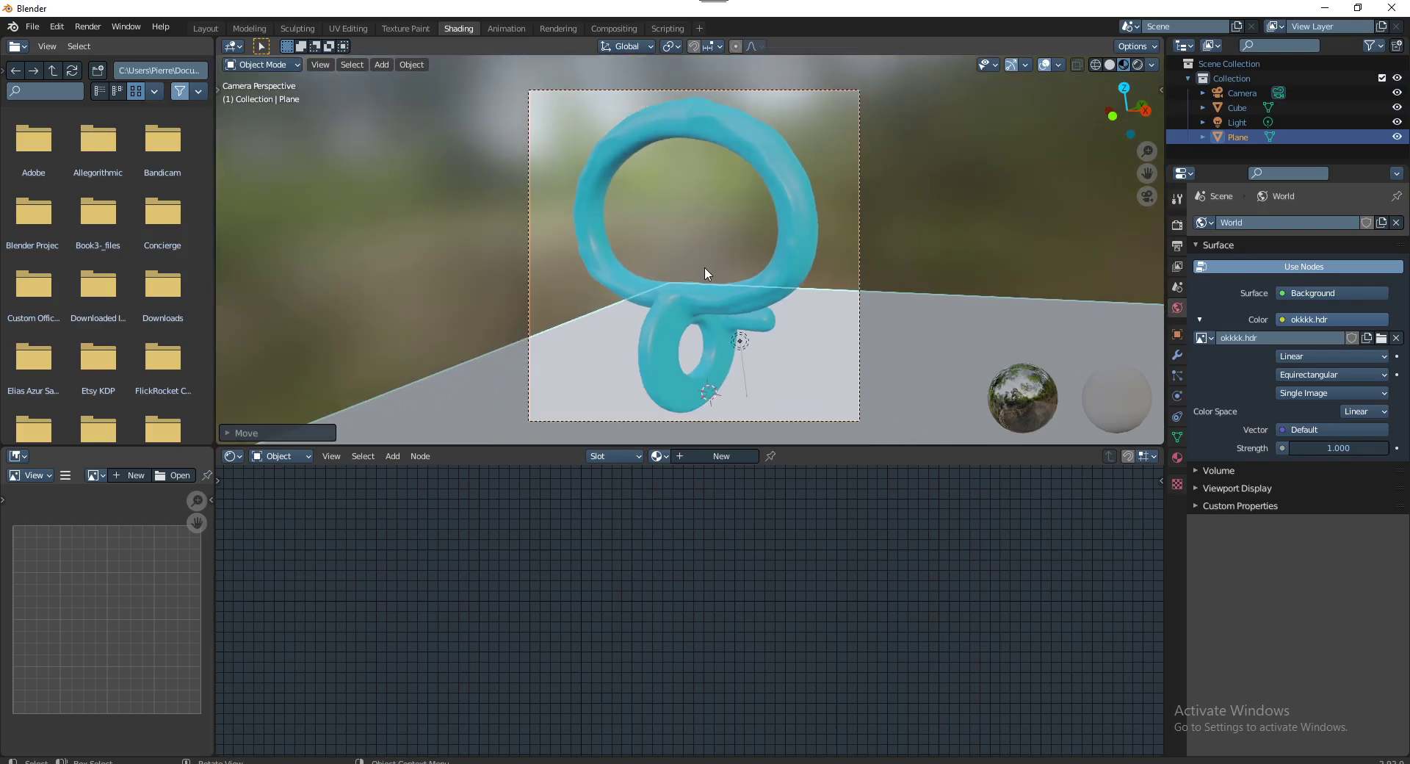
scroll(704, 267, down, 2)
scroll(705, 271, down, 2)
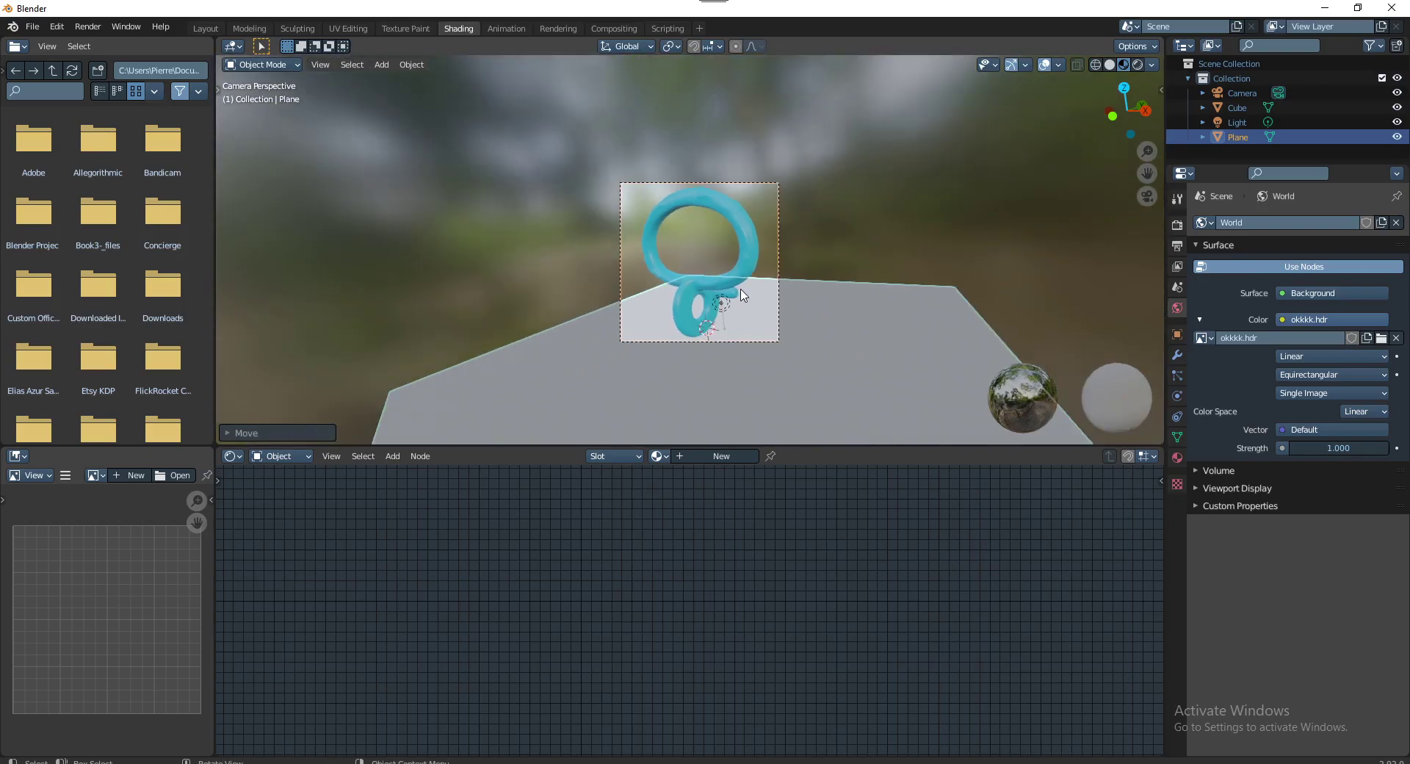
middle_drag(705, 273, 666, 275)
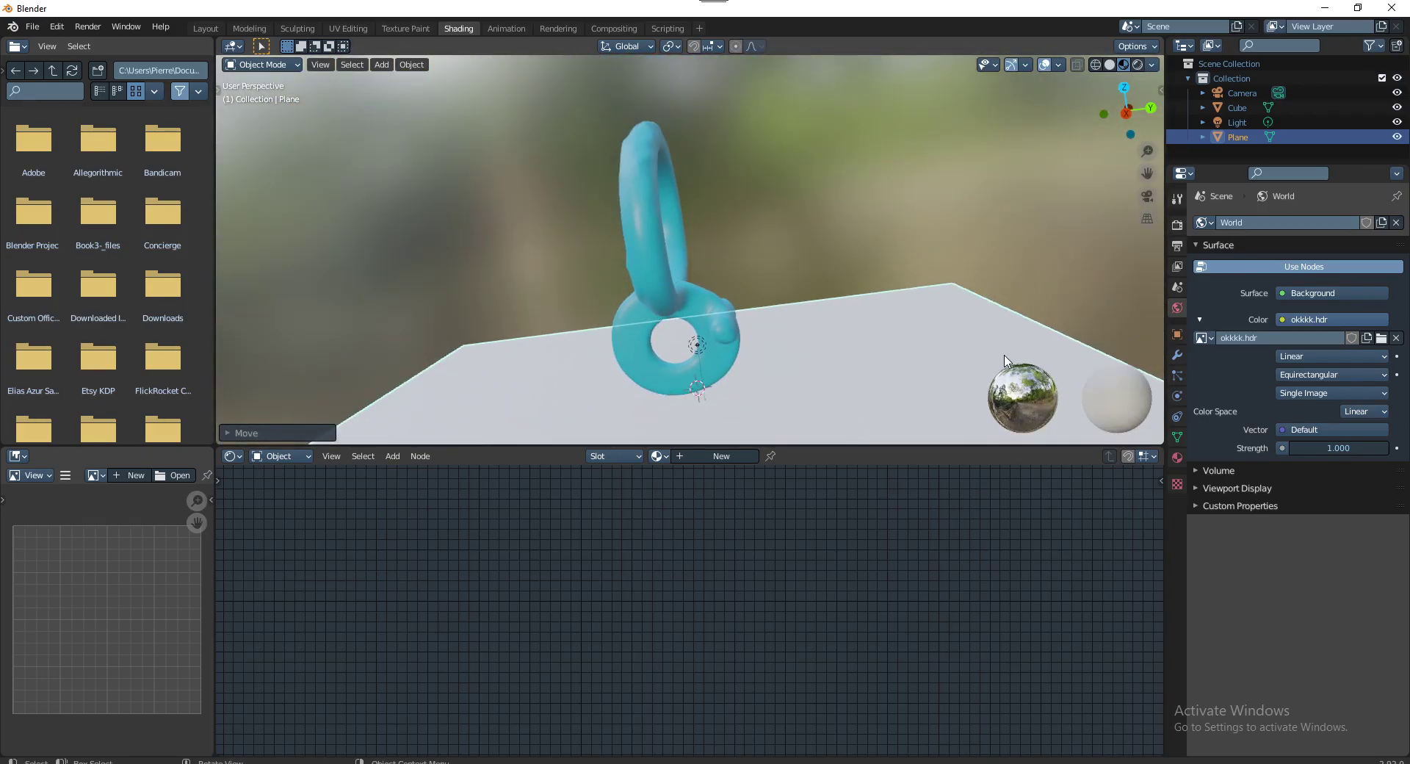
mouse_move(855, 308)
middle_down()
mouse_move(903, 323)
mouse_move(865, 302)
middle_up()
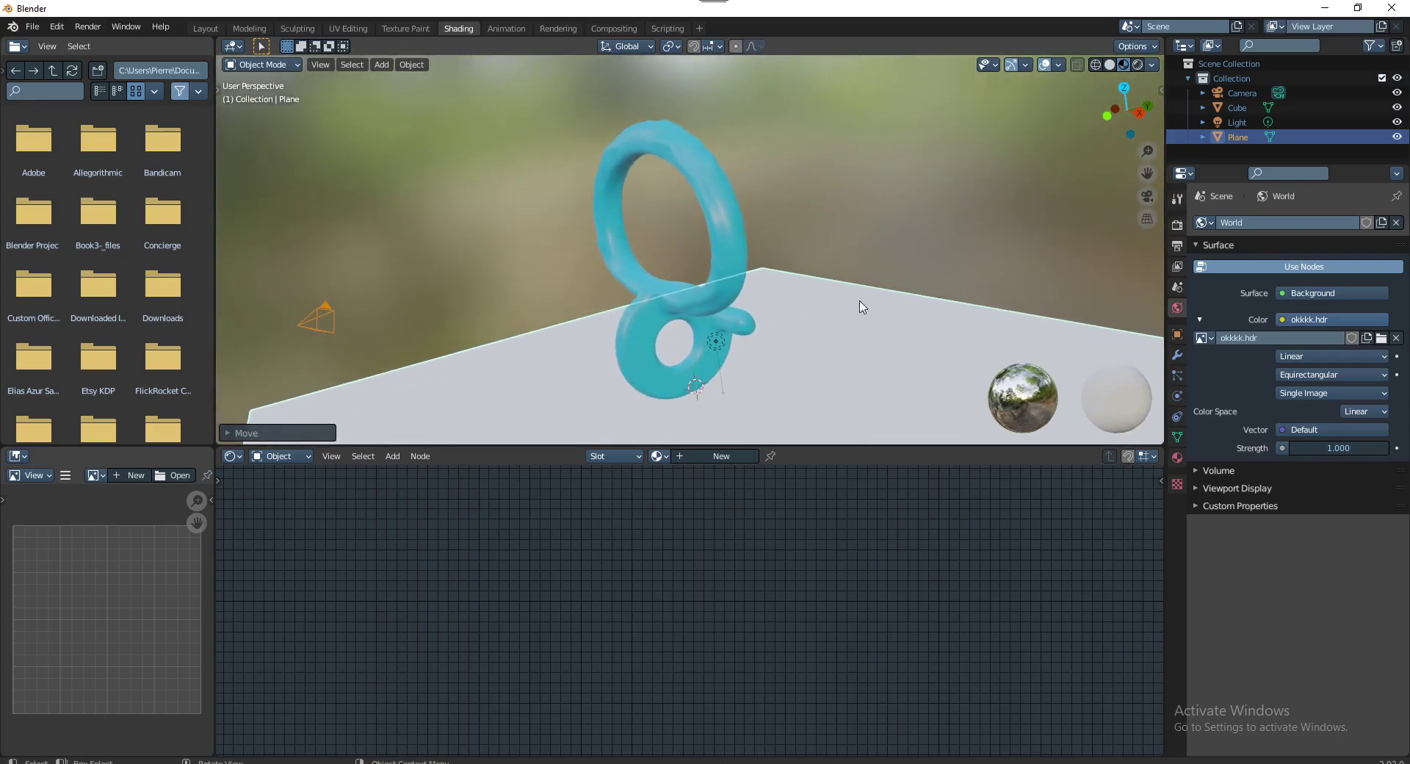
click(327, 304)
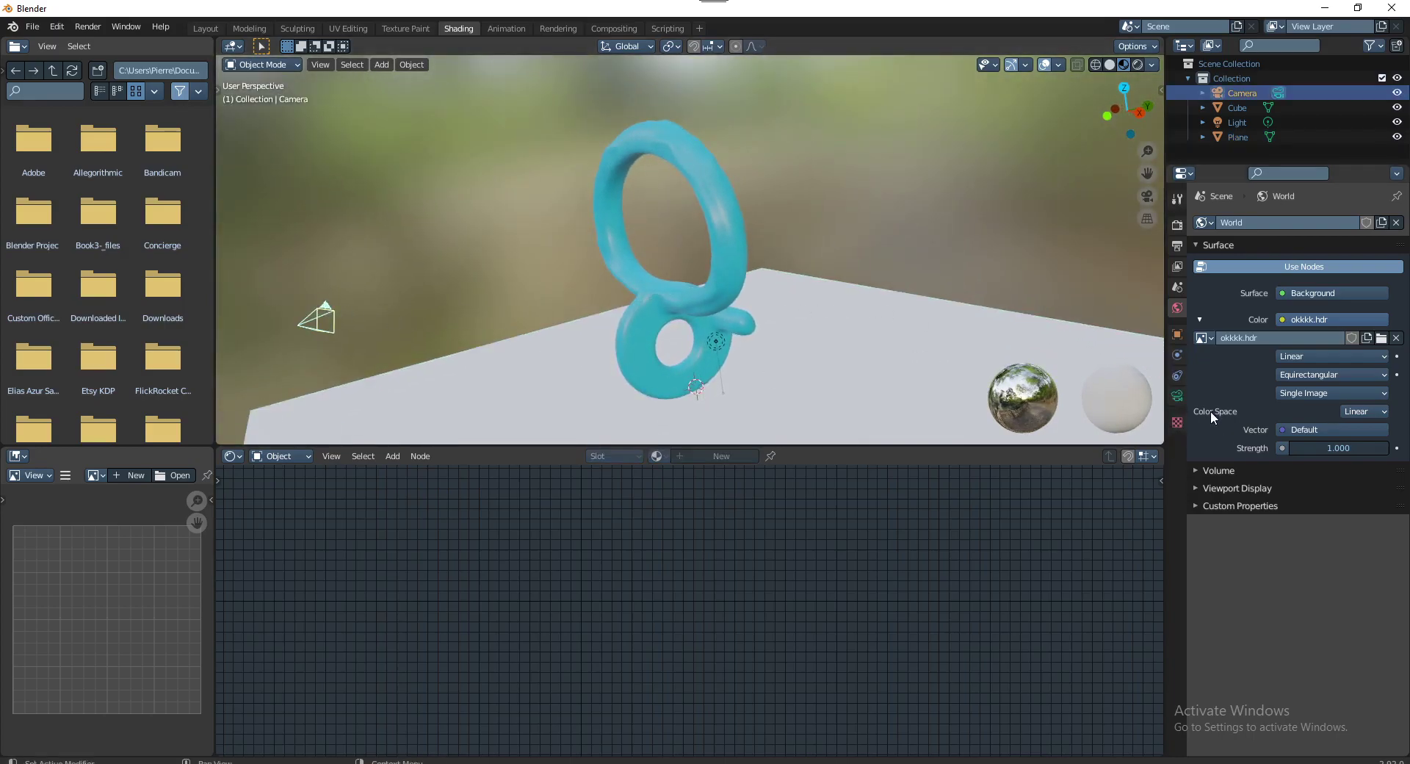
click(1181, 395)
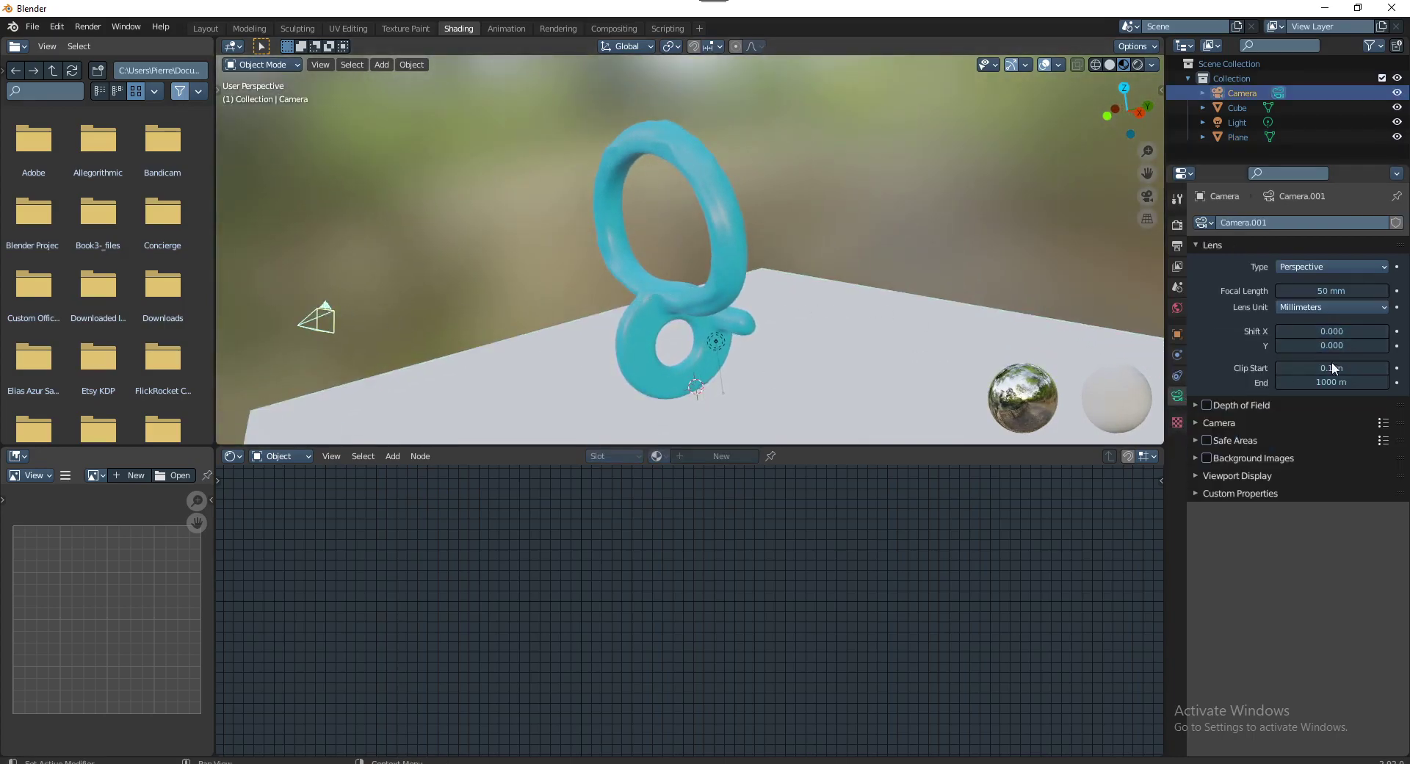
click(1326, 382)
text(1)
key(Return)
Switch the viewport to Solid shading, view through the camera and select the plane
scroll(804, 271, up, 1)
scroll(803, 270, up, 2)
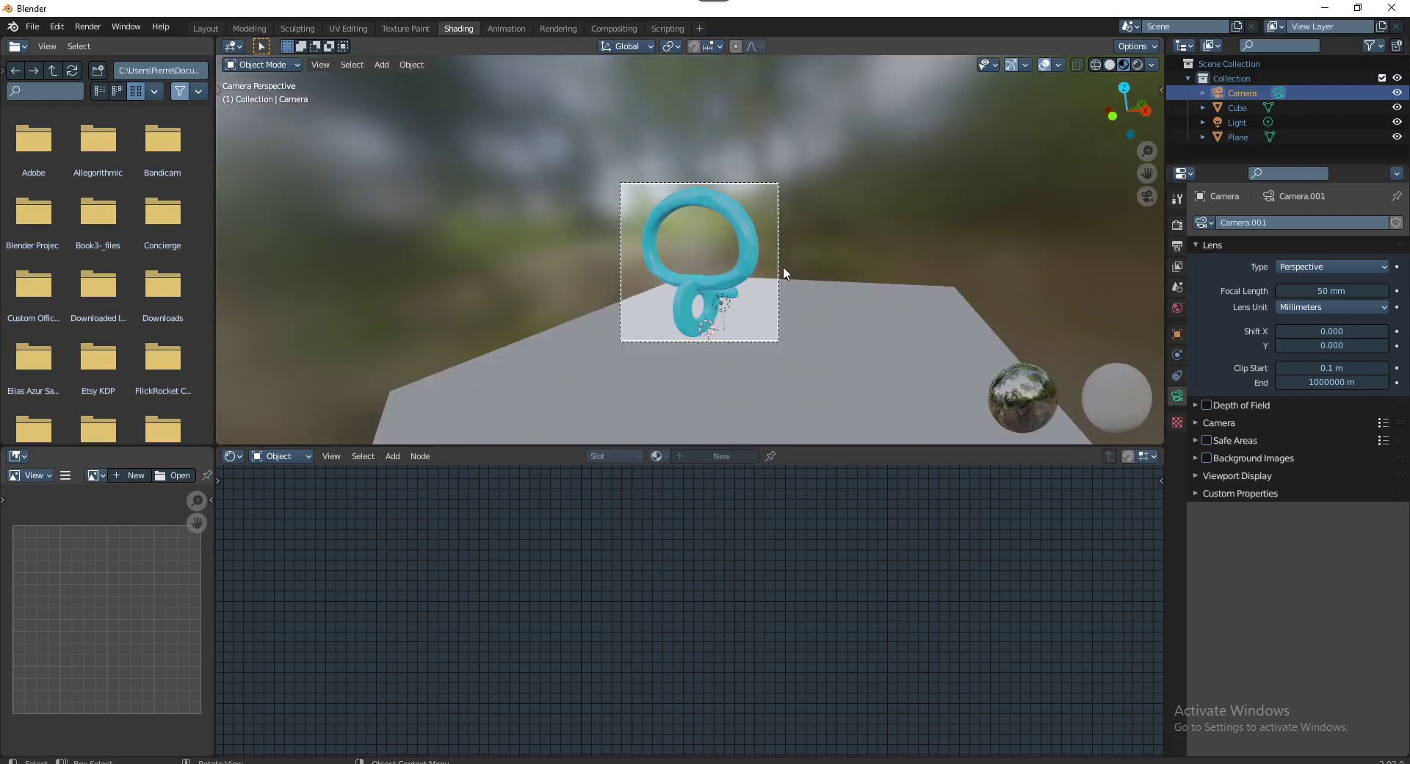
scroll(797, 275, up, 2)
scroll(793, 279, up, 2)
scroll(791, 284, up, 1)
scroll(791, 284, down, 3)
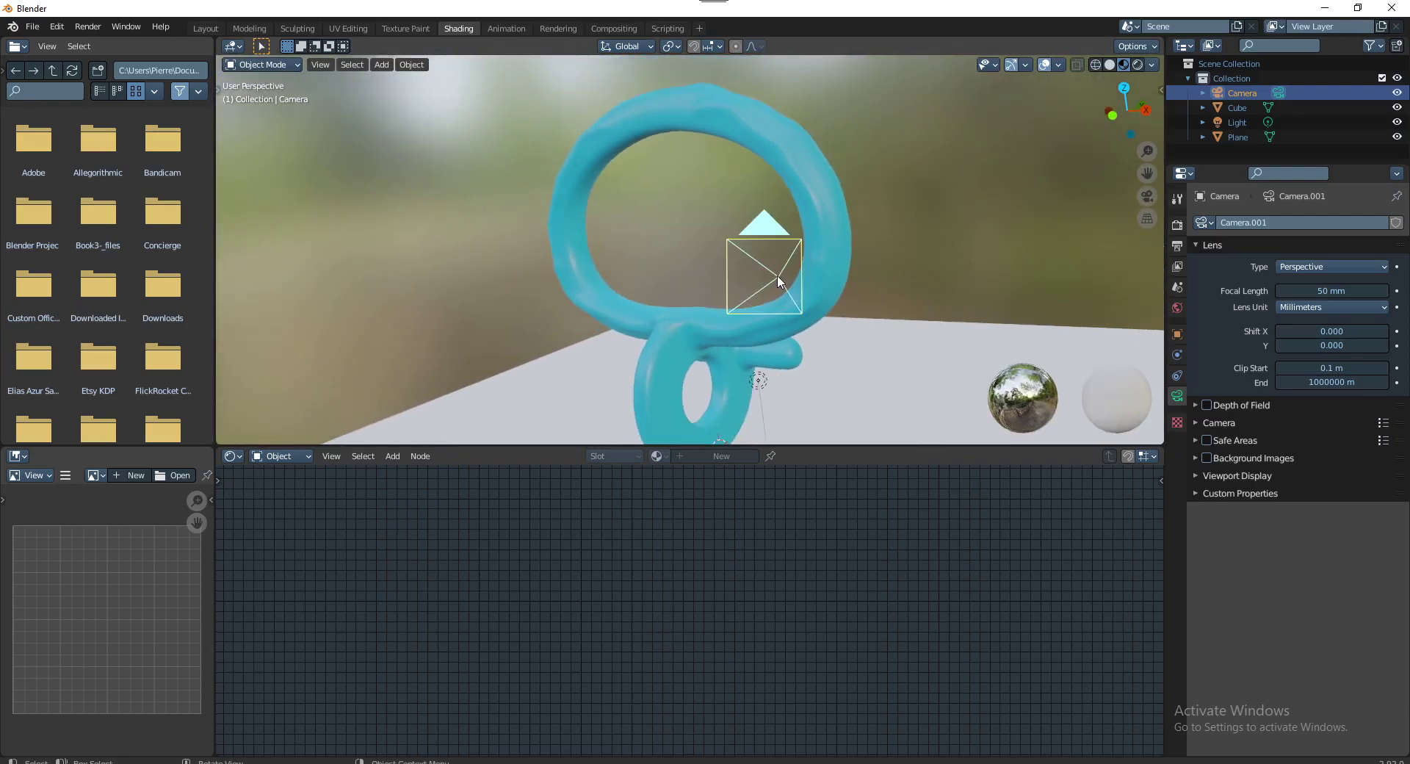
scroll(777, 274, down, 2)
scroll(767, 279, down, 2)
scroll(801, 312, down, 1)
middle_drag(805, 316, 811, 313)
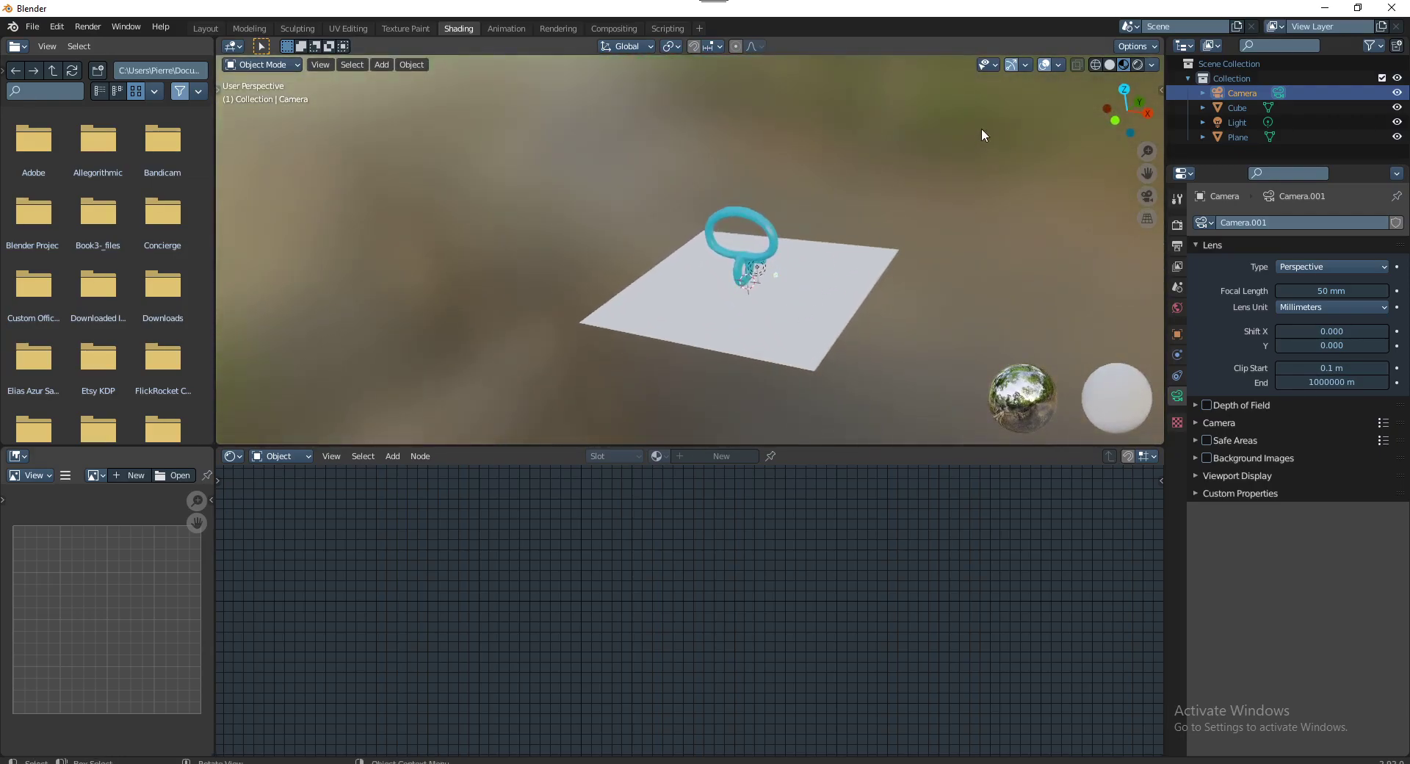
click(1109, 65)
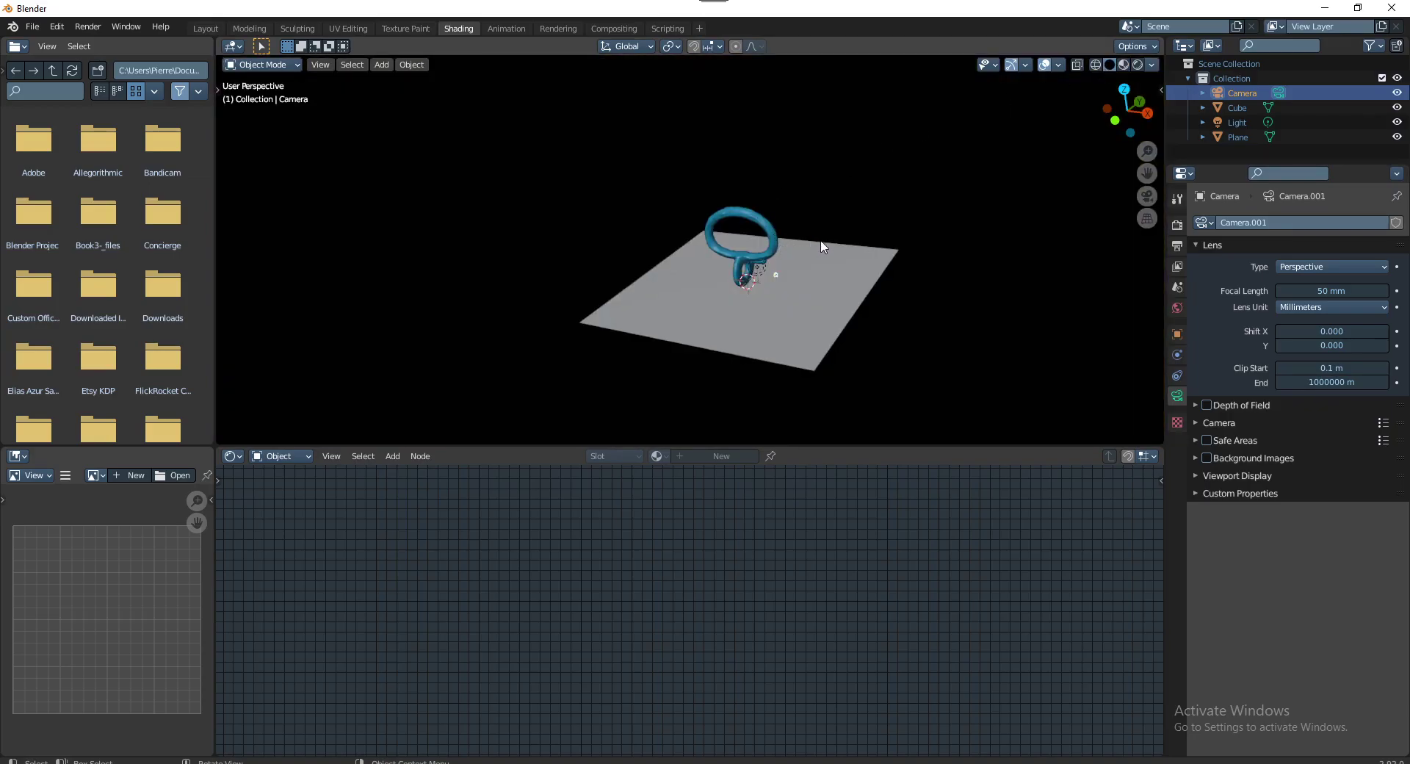
key(KP_0)
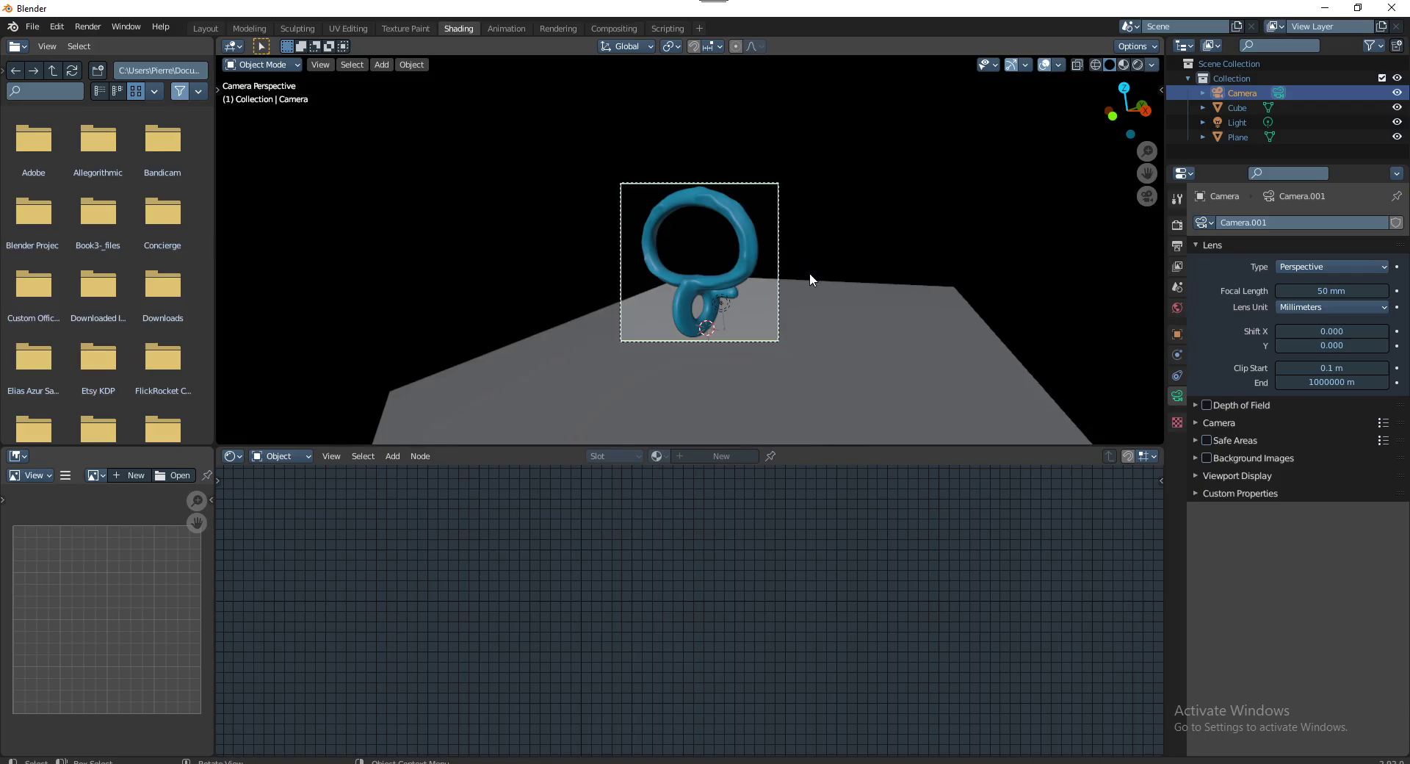
click(816, 295)
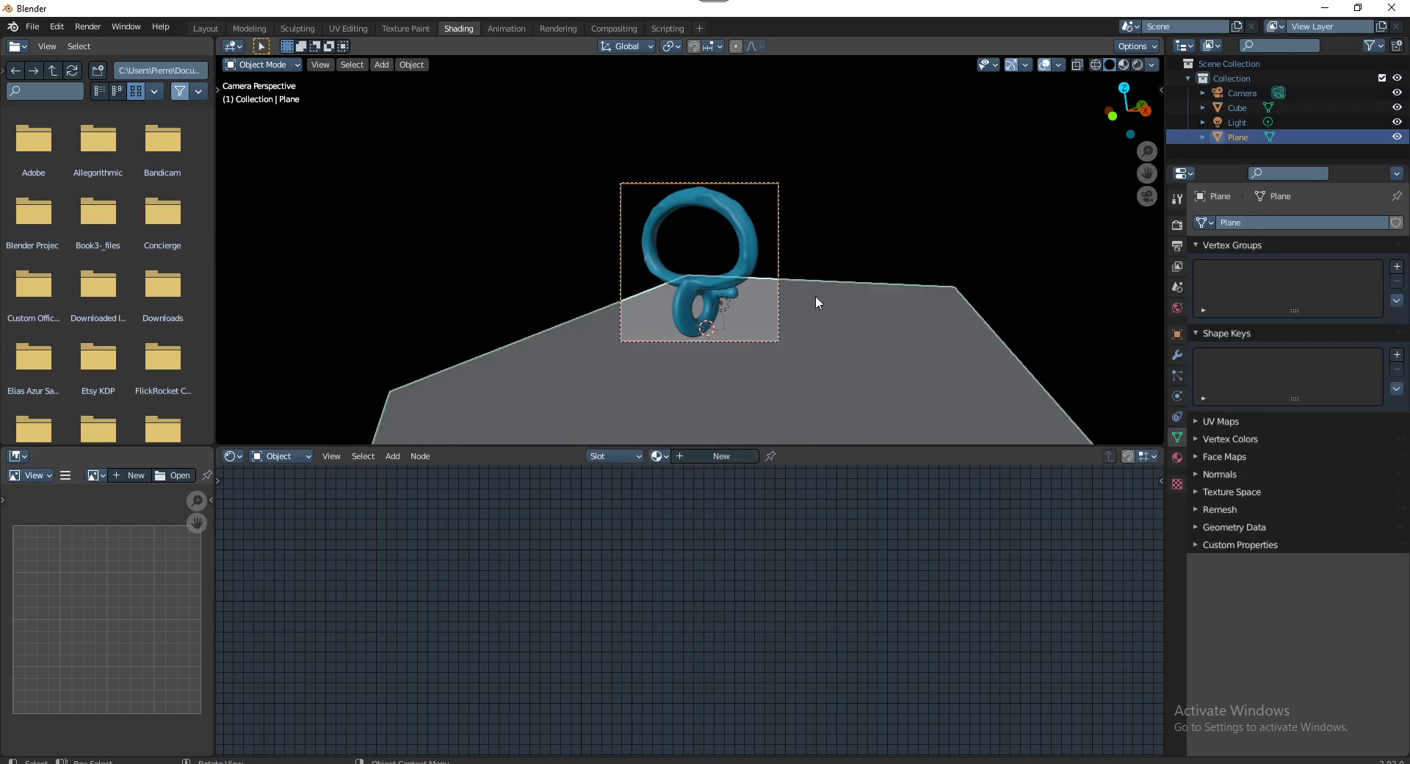
In Edit Mode, select the plane's back and left edges and extrude them upward into walls
key(Tab)
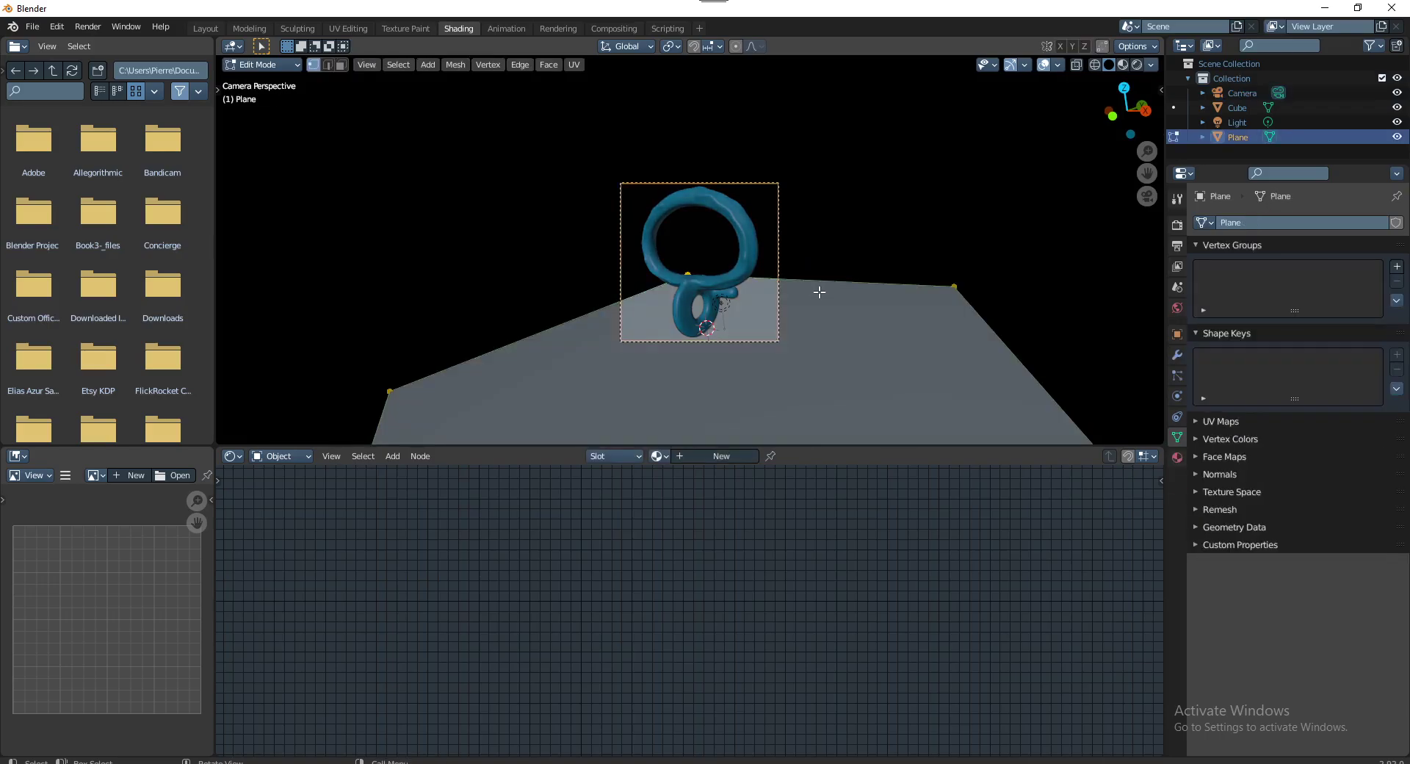
key(2)
click(820, 292)
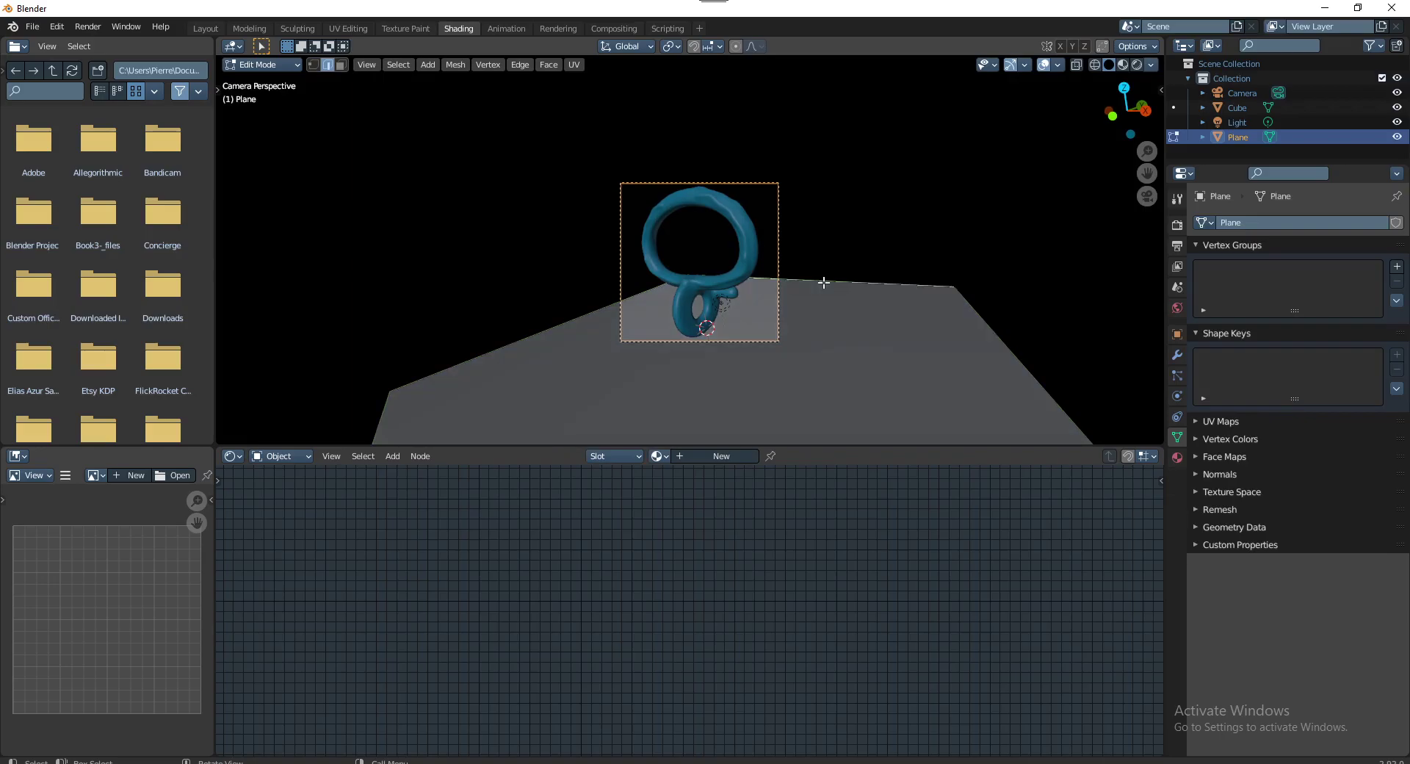
shift+click(592, 313)
scroll(791, 317, up, 3)
scroll(797, 312, down, 3)
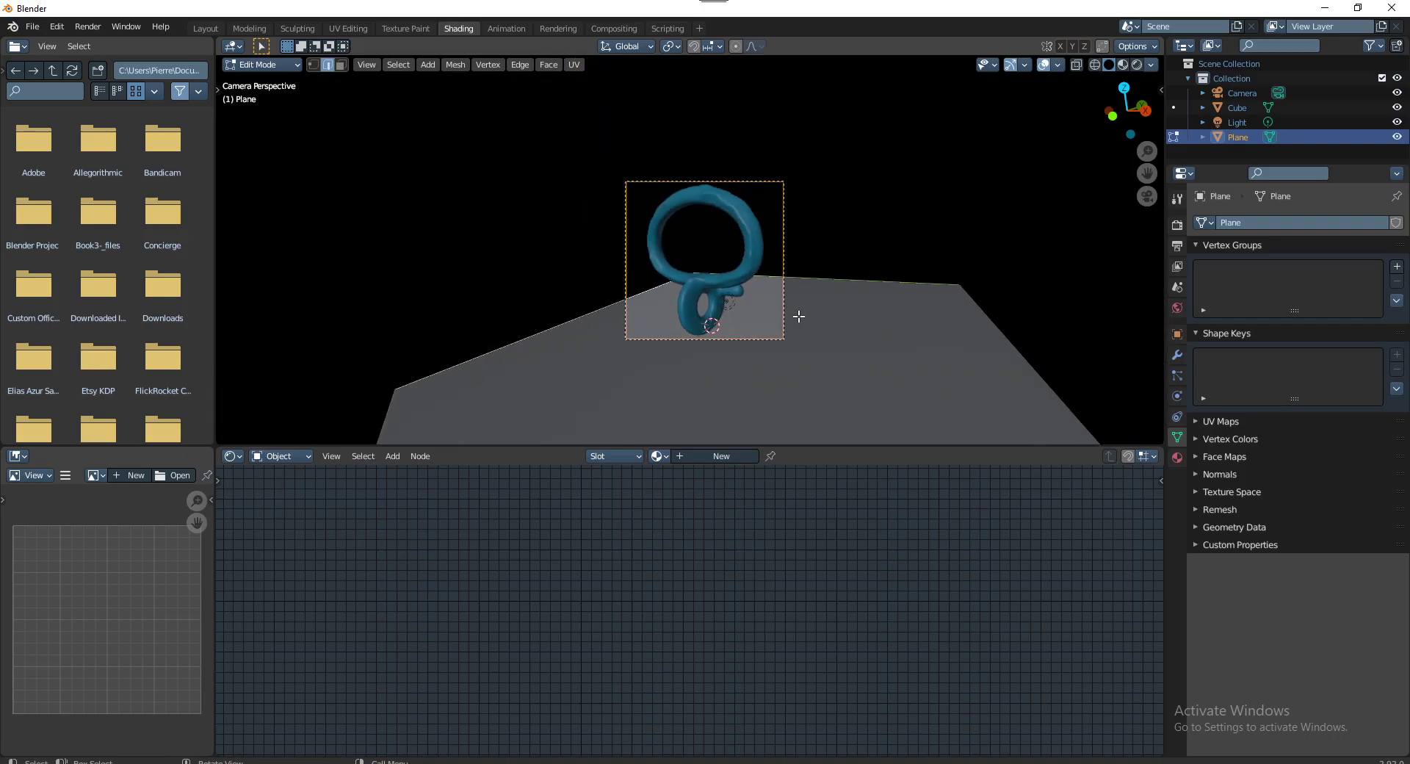
mouse_move(812, 322)
middle_down()
mouse_move(818, 305)
mouse_move(796, 337)
mouse_move(743, 214)
mouse_move(792, 340)
mouse_move(780, 328)
middle_up()
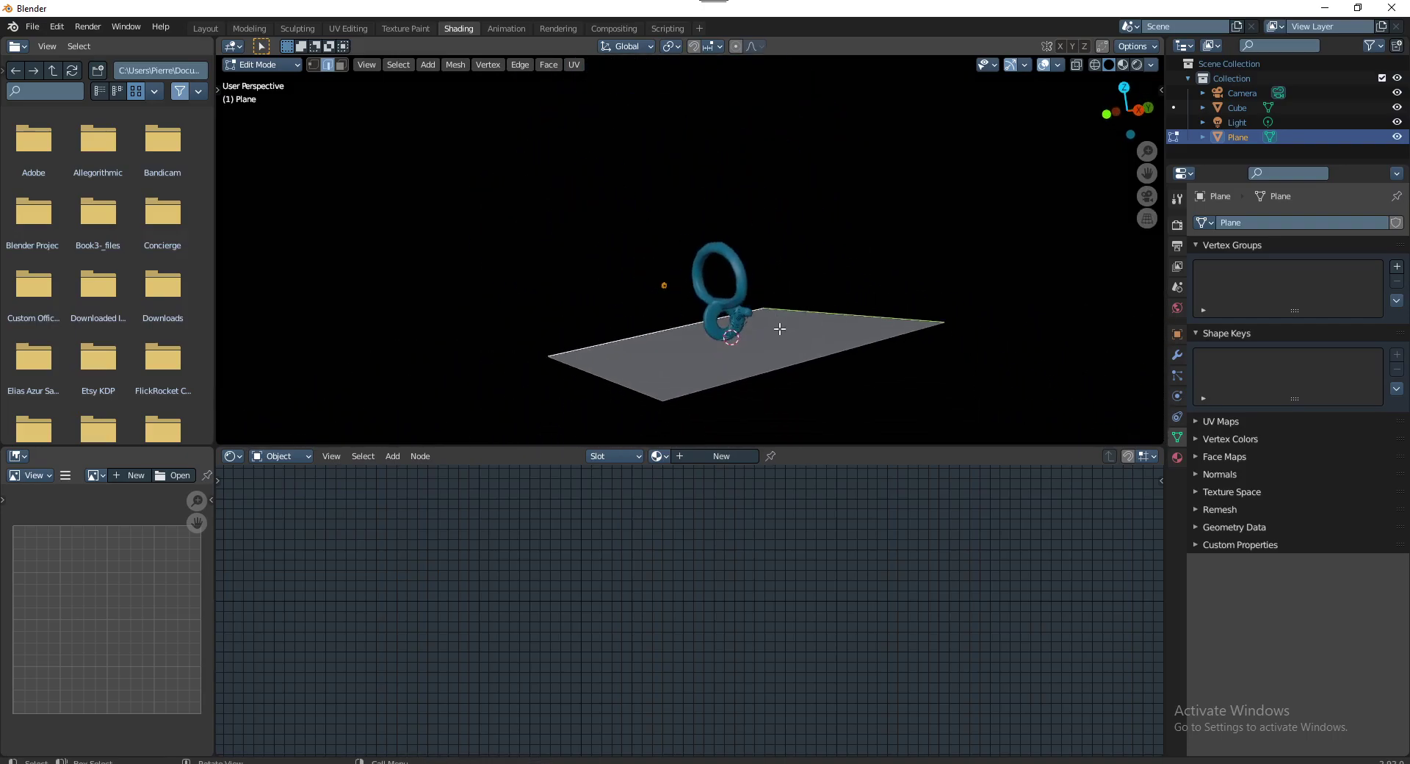
key(e)
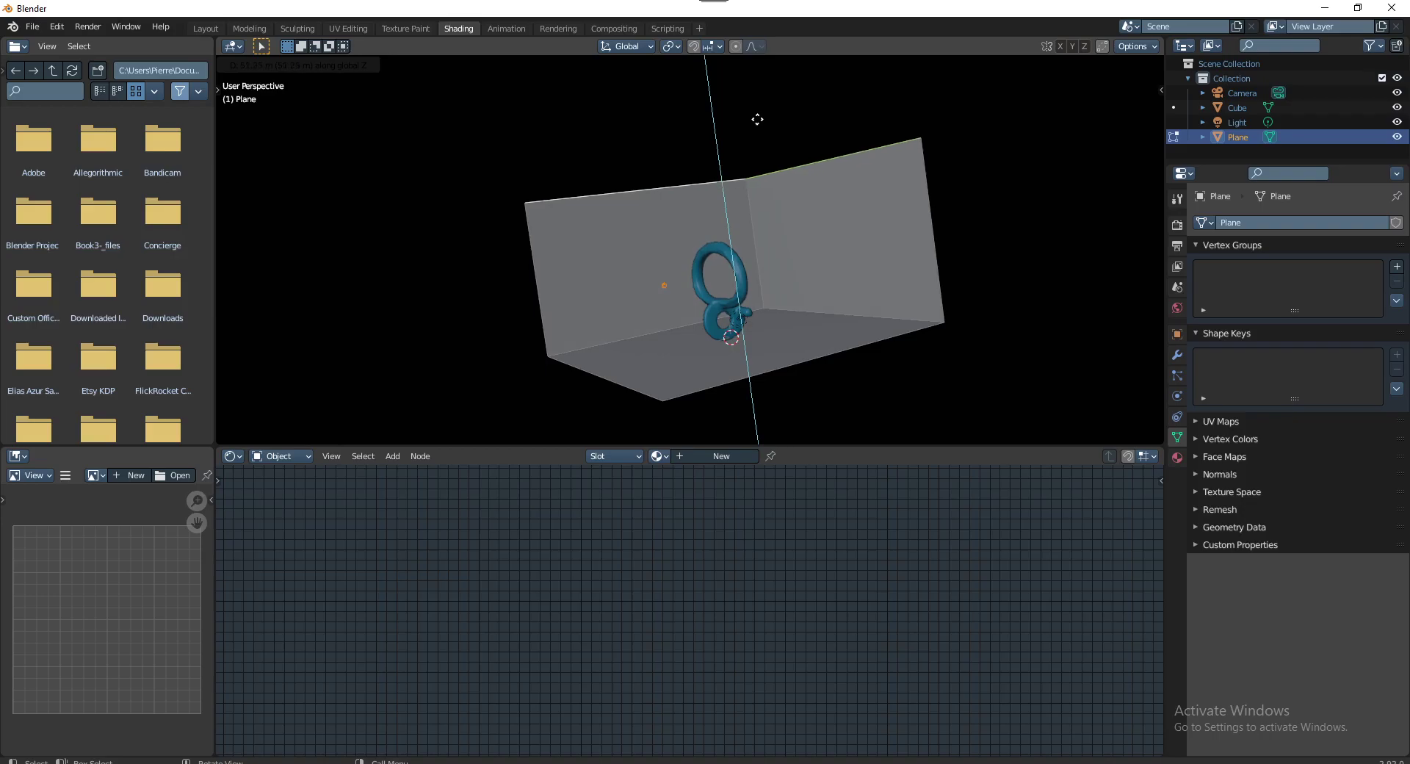
click(755, 133)
Select the inner floor-to-wall and corner edges and start a Ctrl+B bevel on them
key(KP_0)
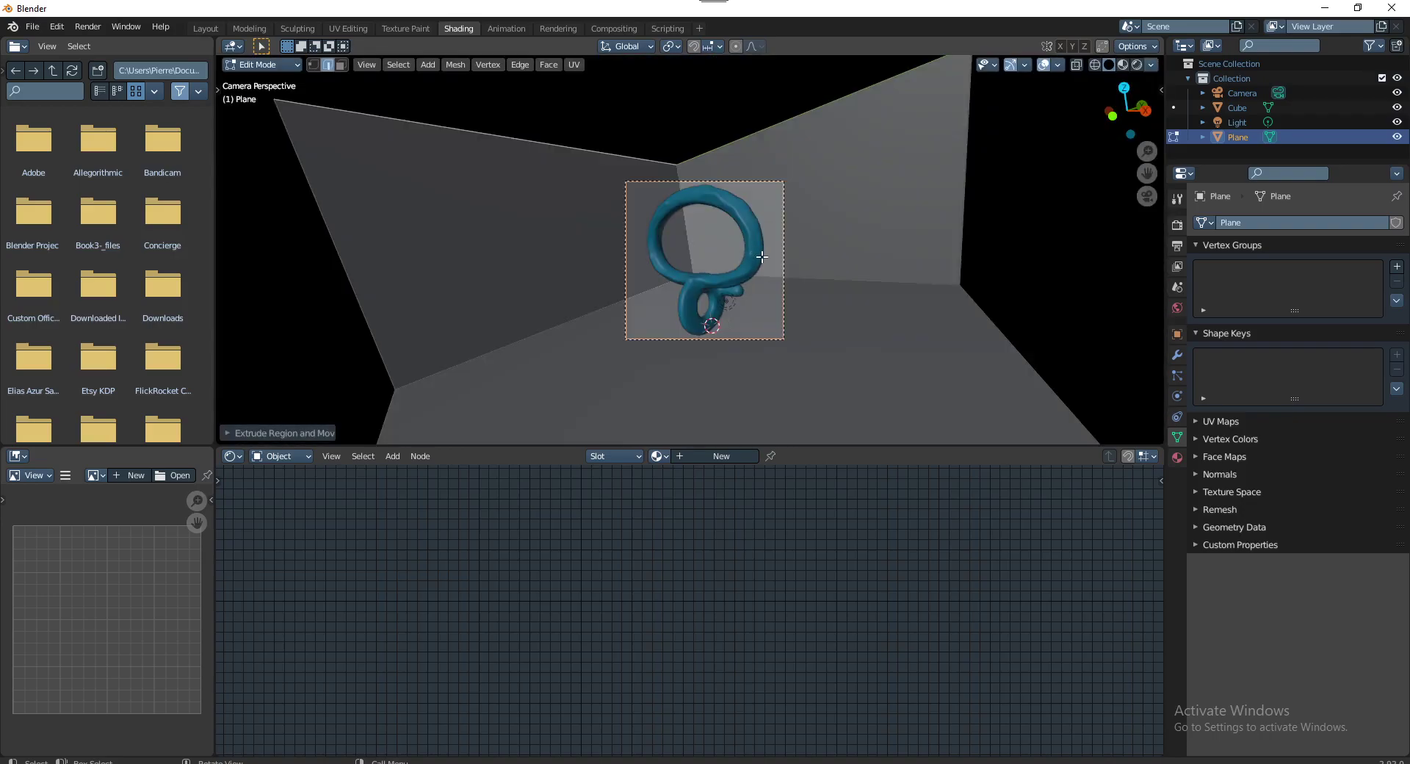
key(KP_0)
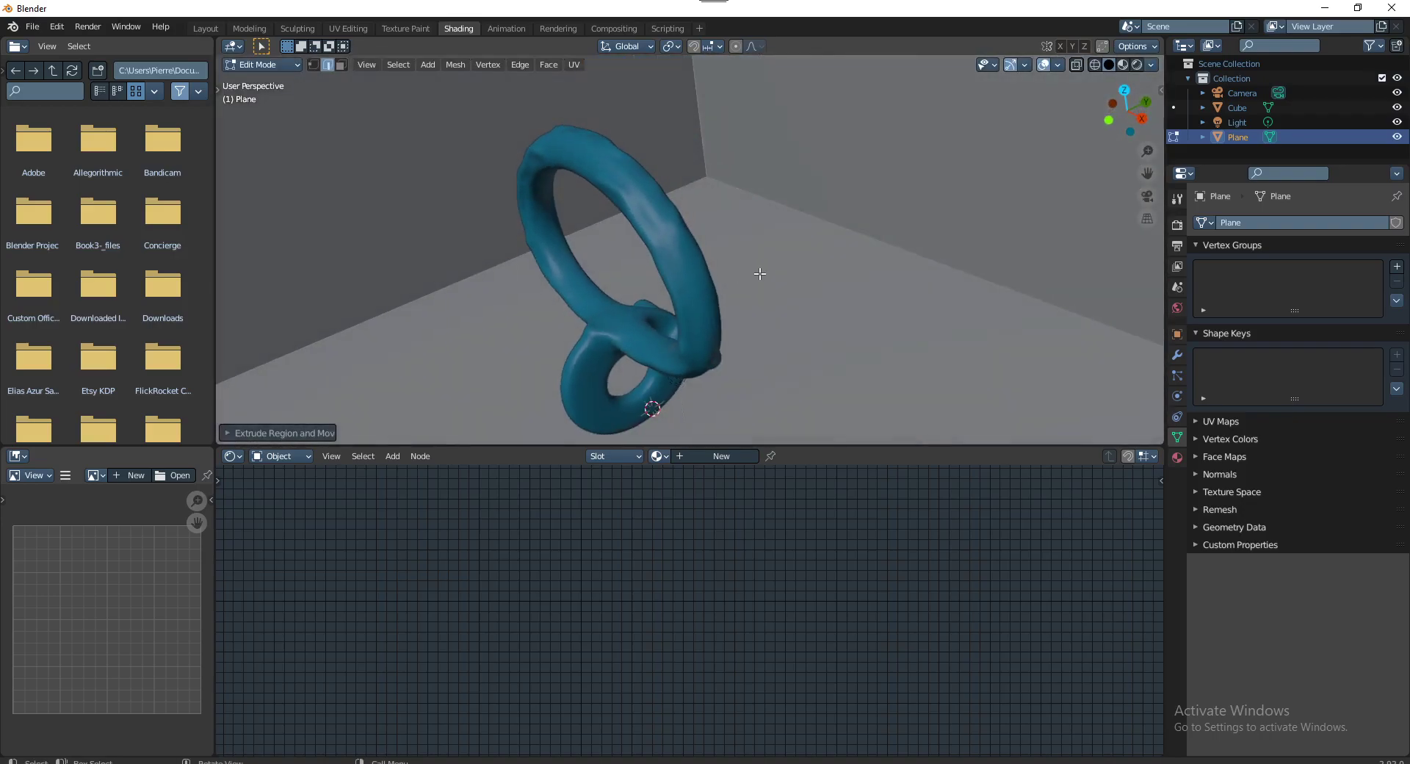
scroll(831, 329, down, 3)
scroll(831, 329, down, 2)
mouse_move(830, 329)
middle_down()
mouse_move(805, 360)
mouse_move(793, 347)
middle_up()
click(808, 327)
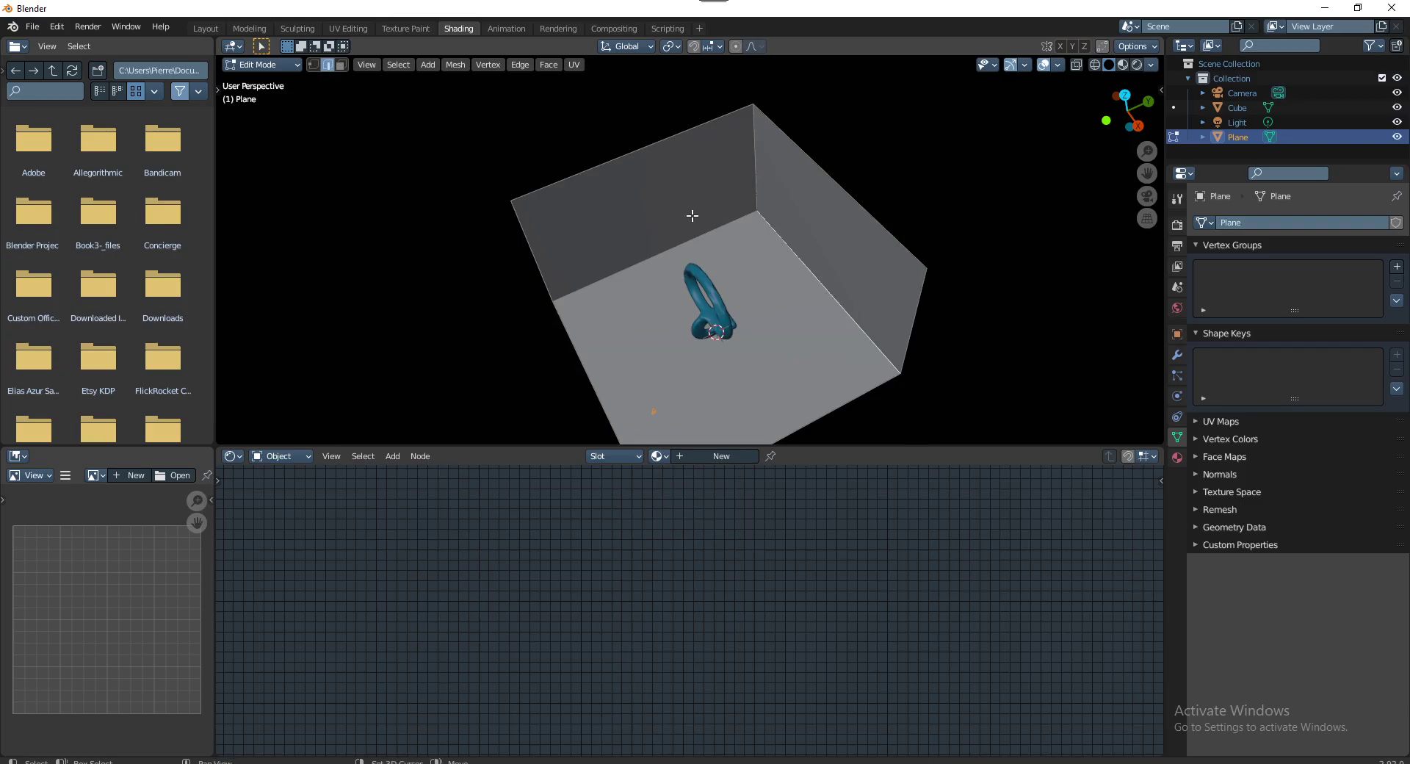
click(746, 213)
shift+click(757, 195)
key(ctrl+b)
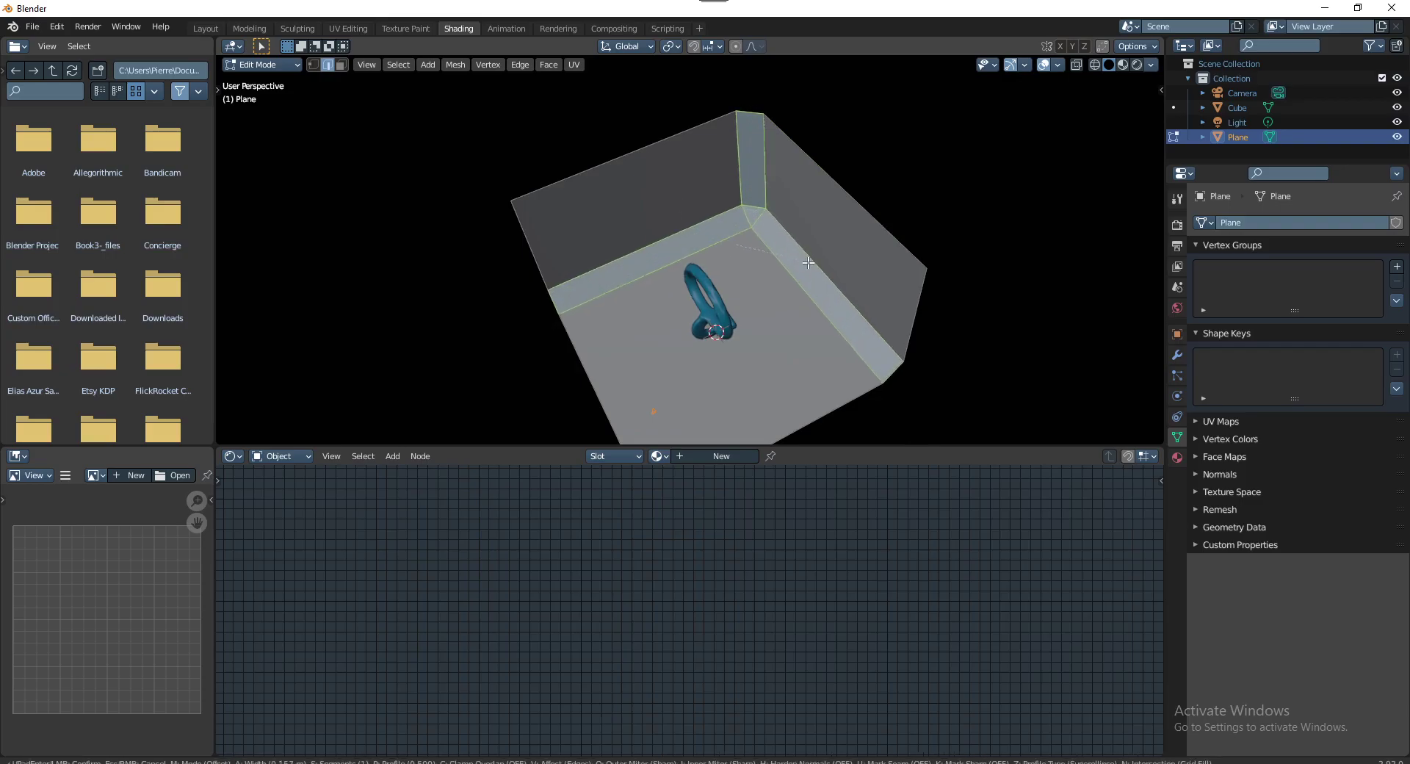
Confirm the corner bevel and give it 6 segments
click(812, 269)
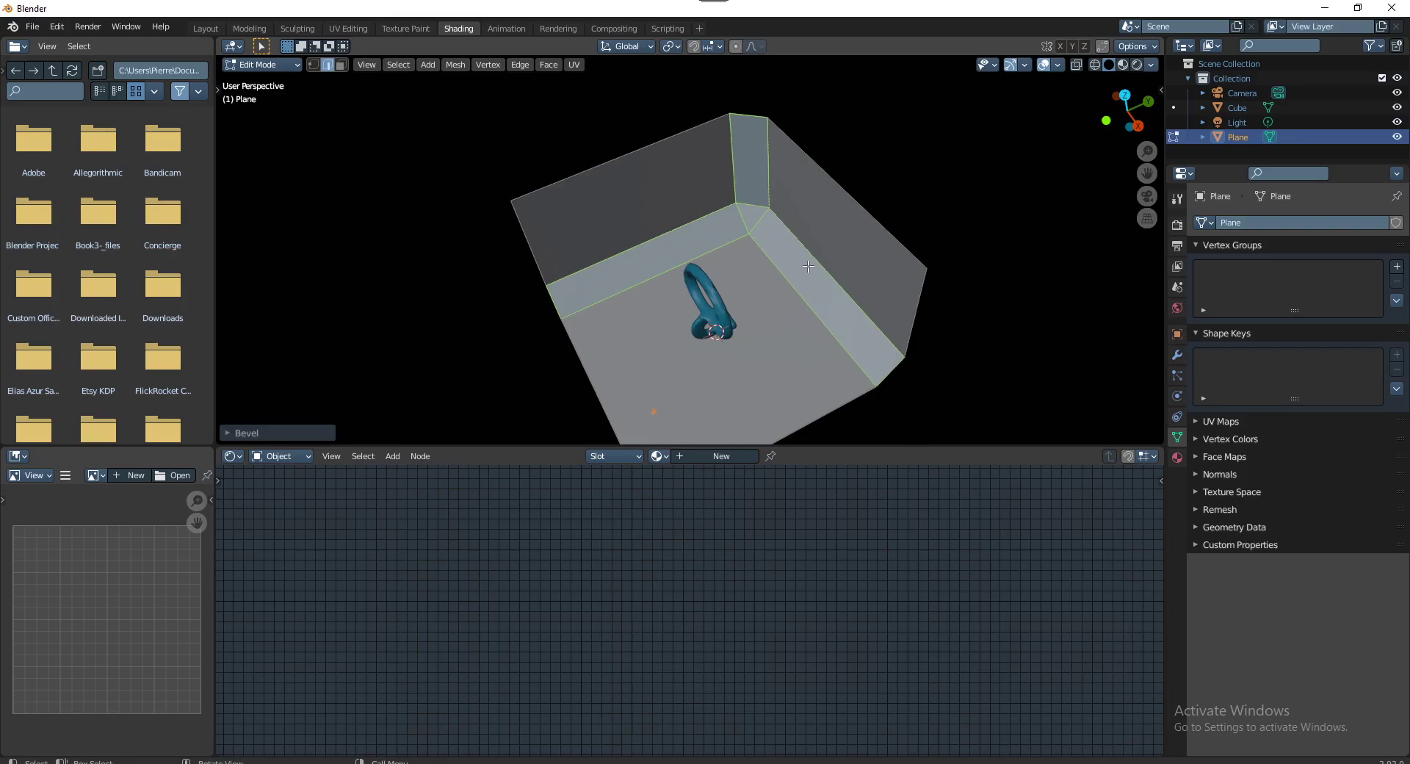
key(F9)
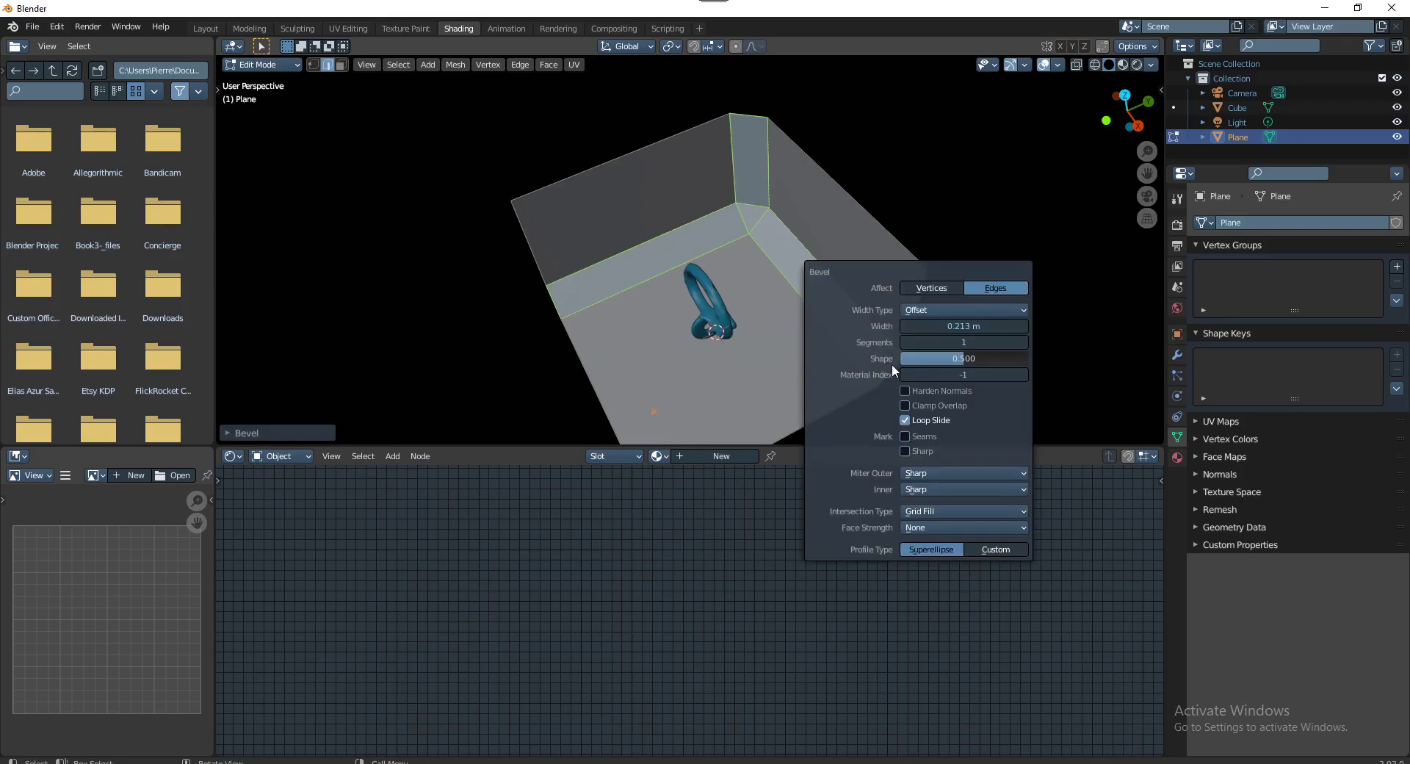
drag(910, 344, 955, 344)
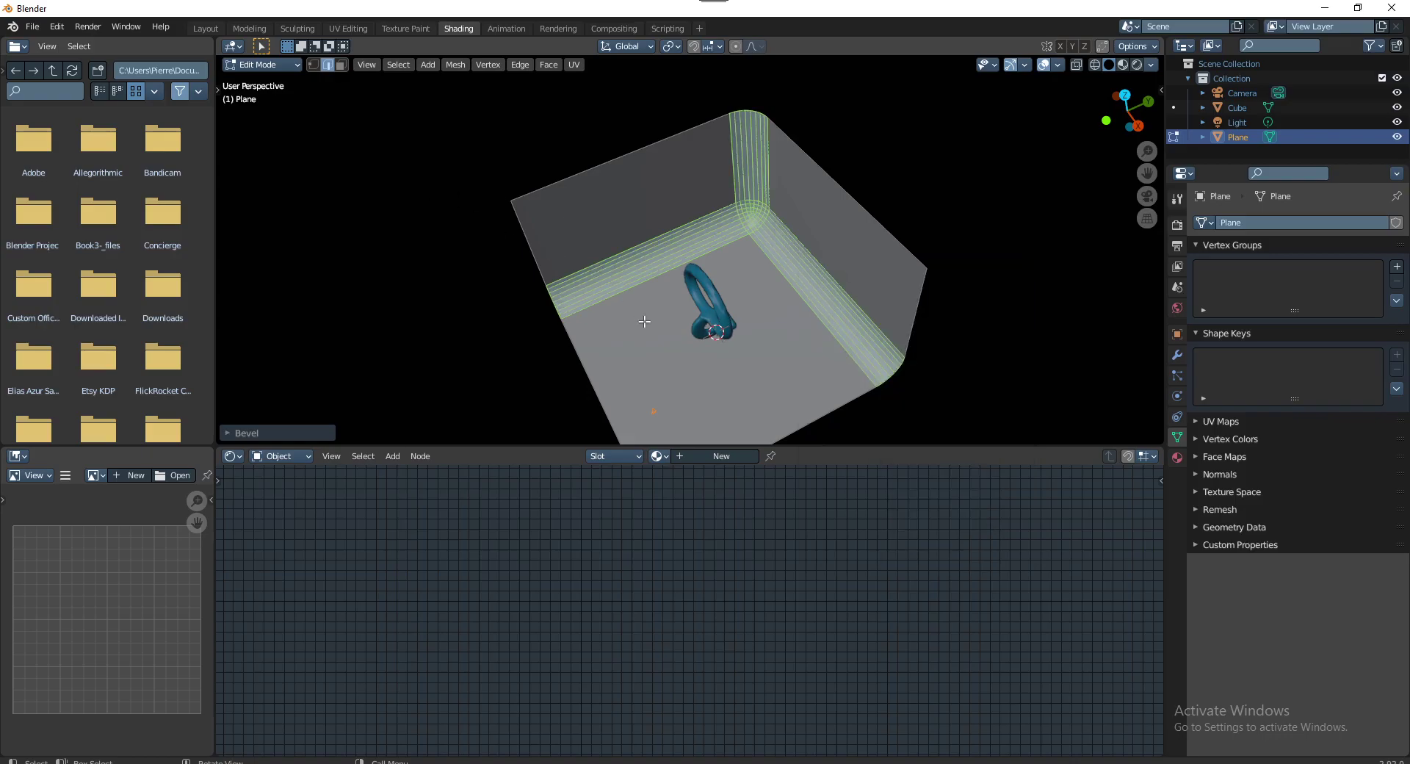
middle_drag(644, 321, 670, 300)
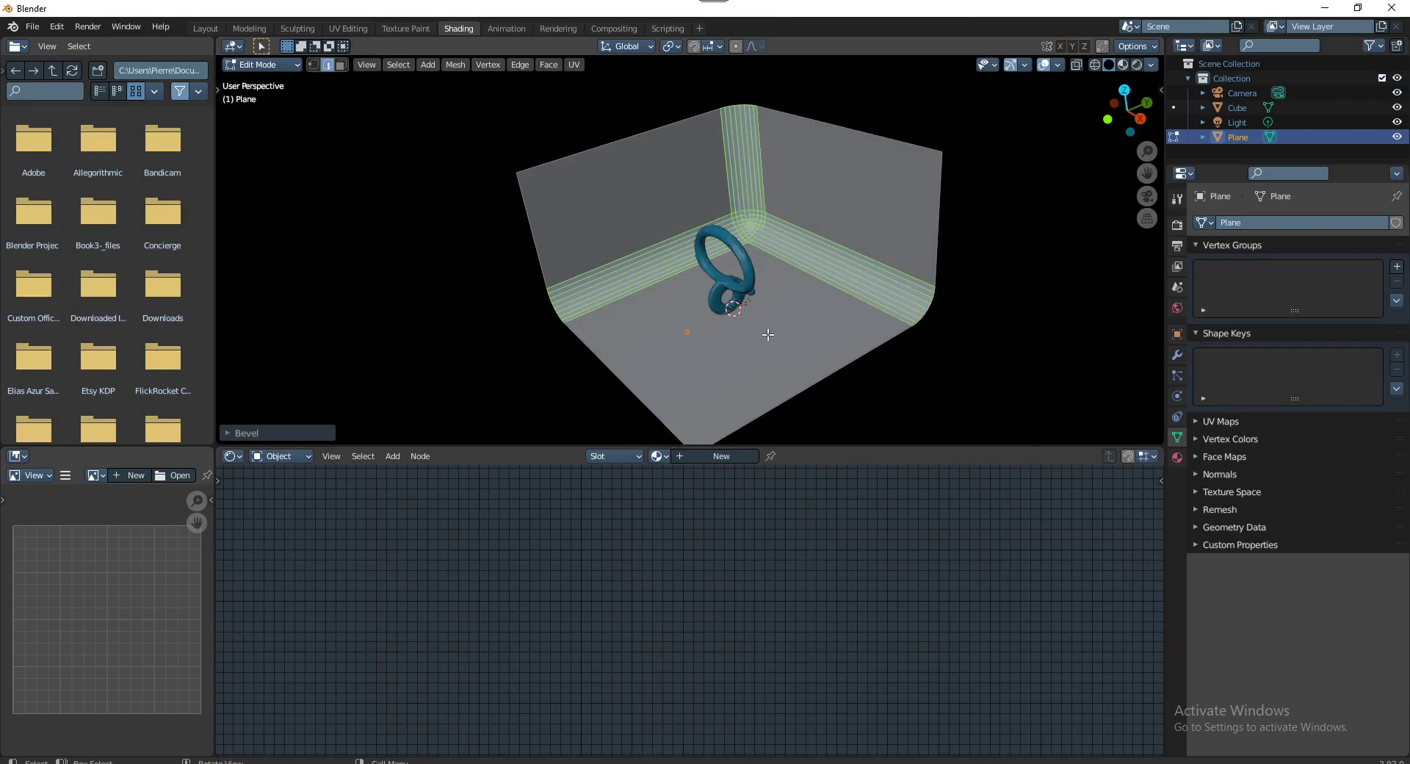
In Object Mode, smooth-shade the plane with Auto Smooth at 30°, viewed in Material Preview through the camera
key(Tab)
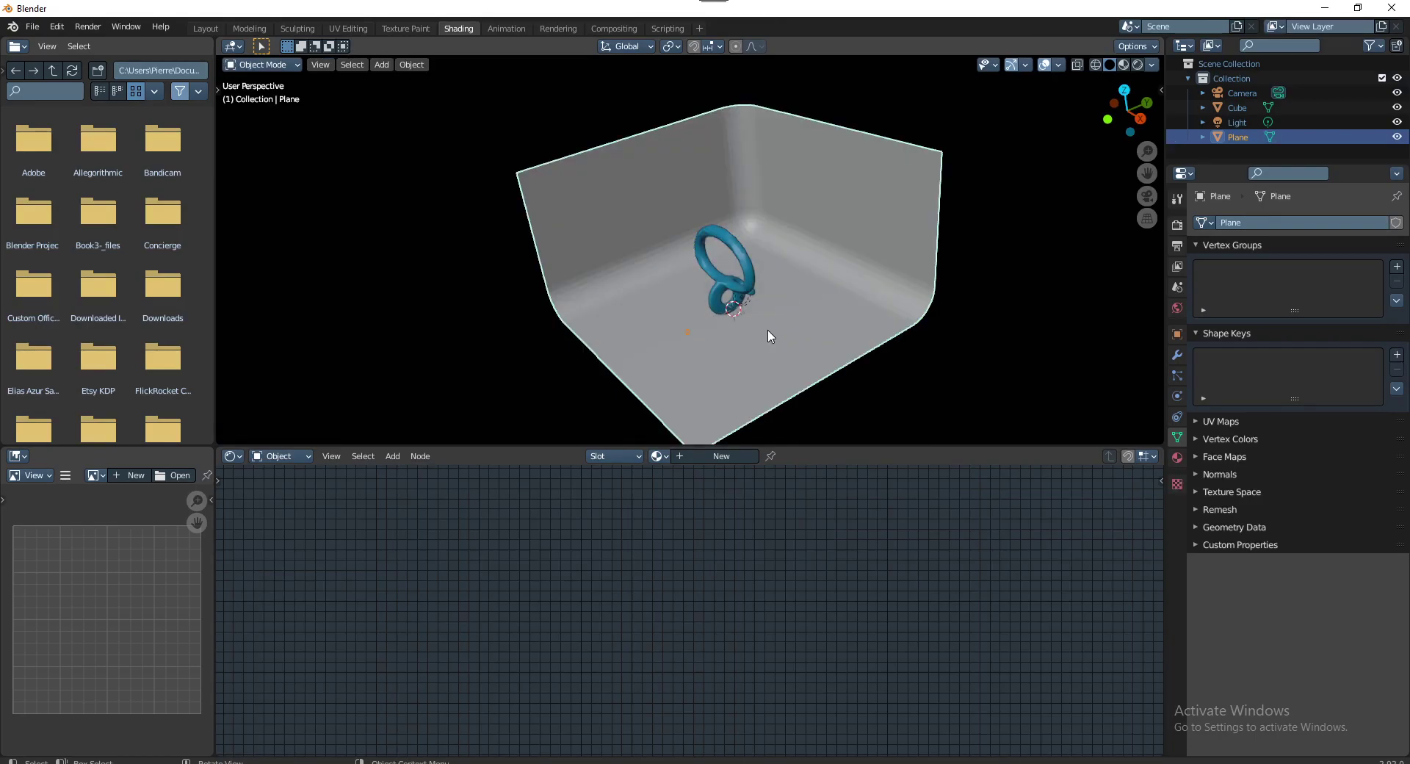
right_click(768, 331)
click(1223, 474)
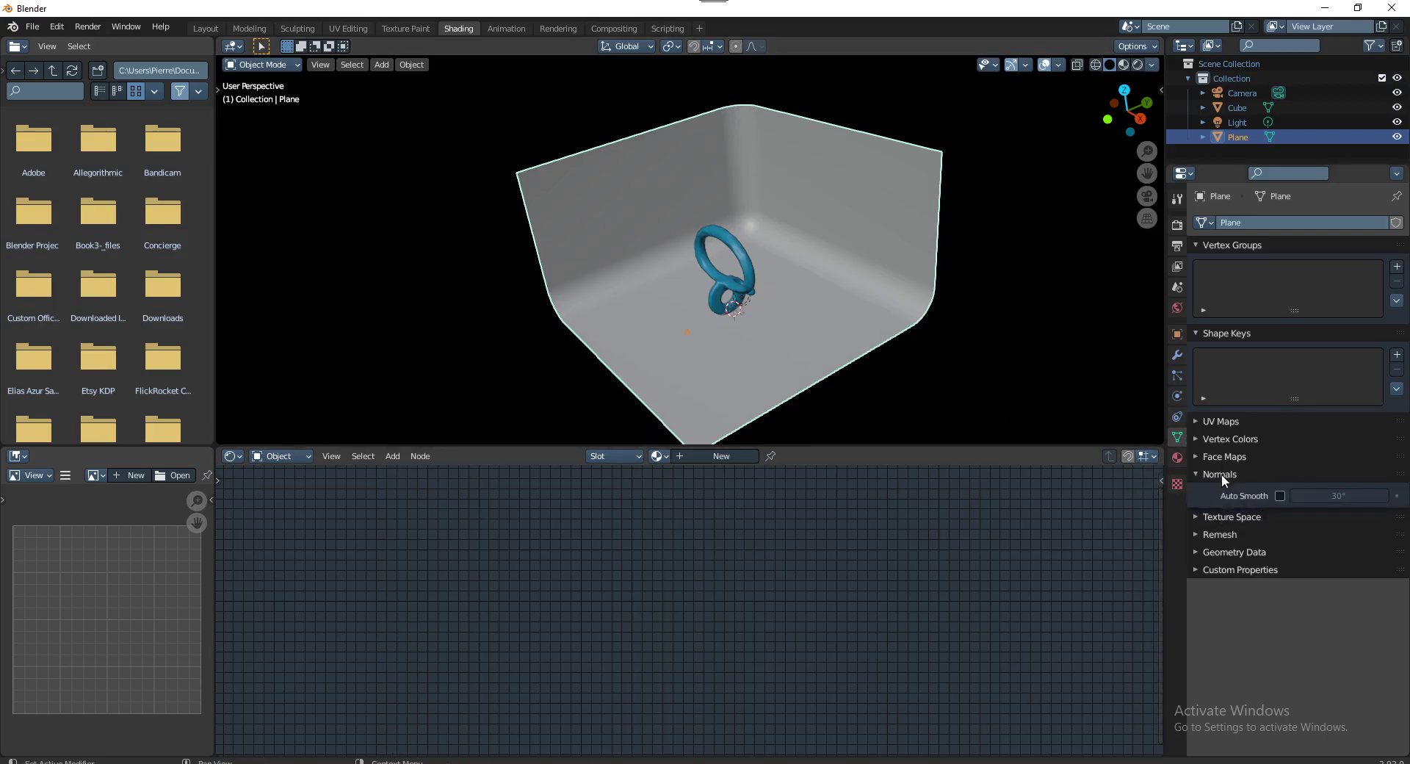
click(1280, 496)
mouse_move(771, 340)
middle_down()
mouse_move(838, 309)
mouse_move(786, 332)
middle_up()
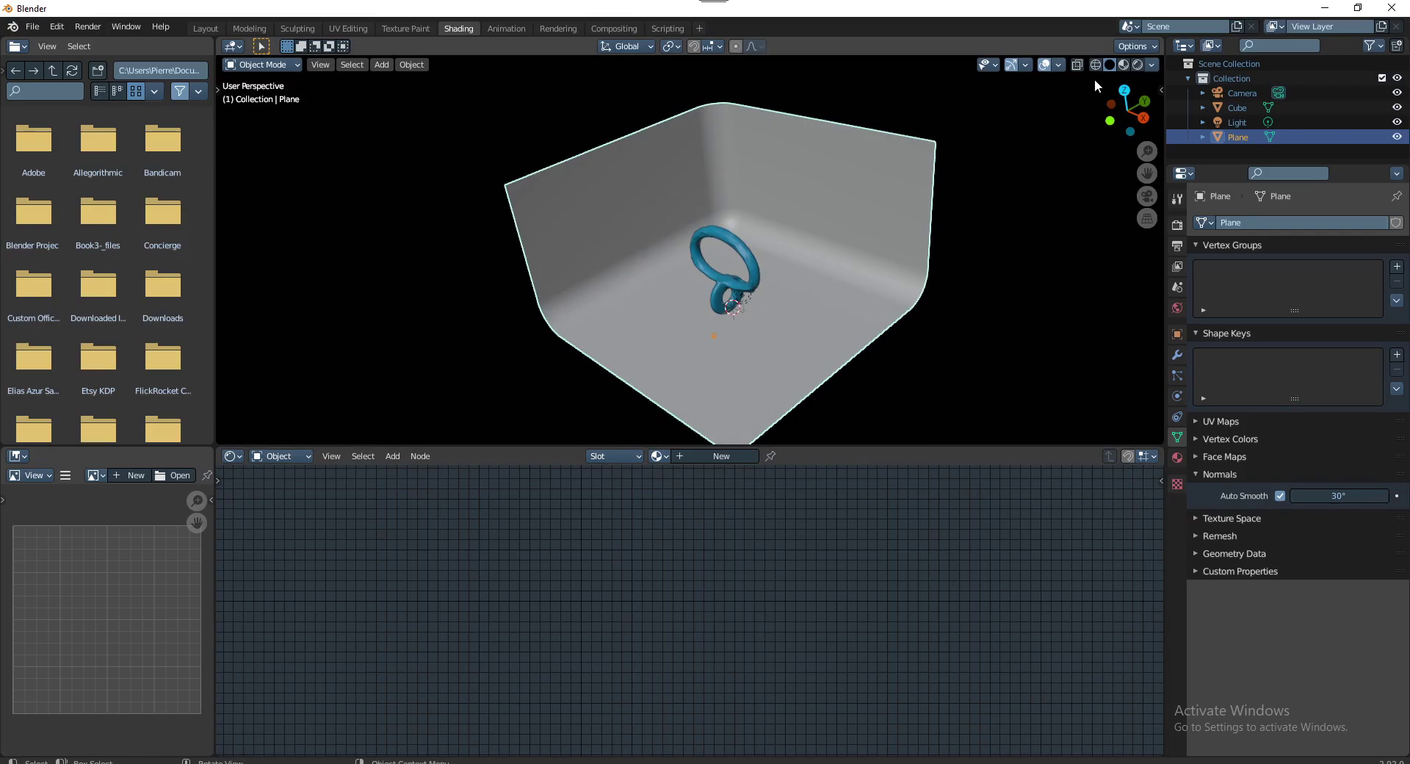
click(1123, 66)
key(KP_0)
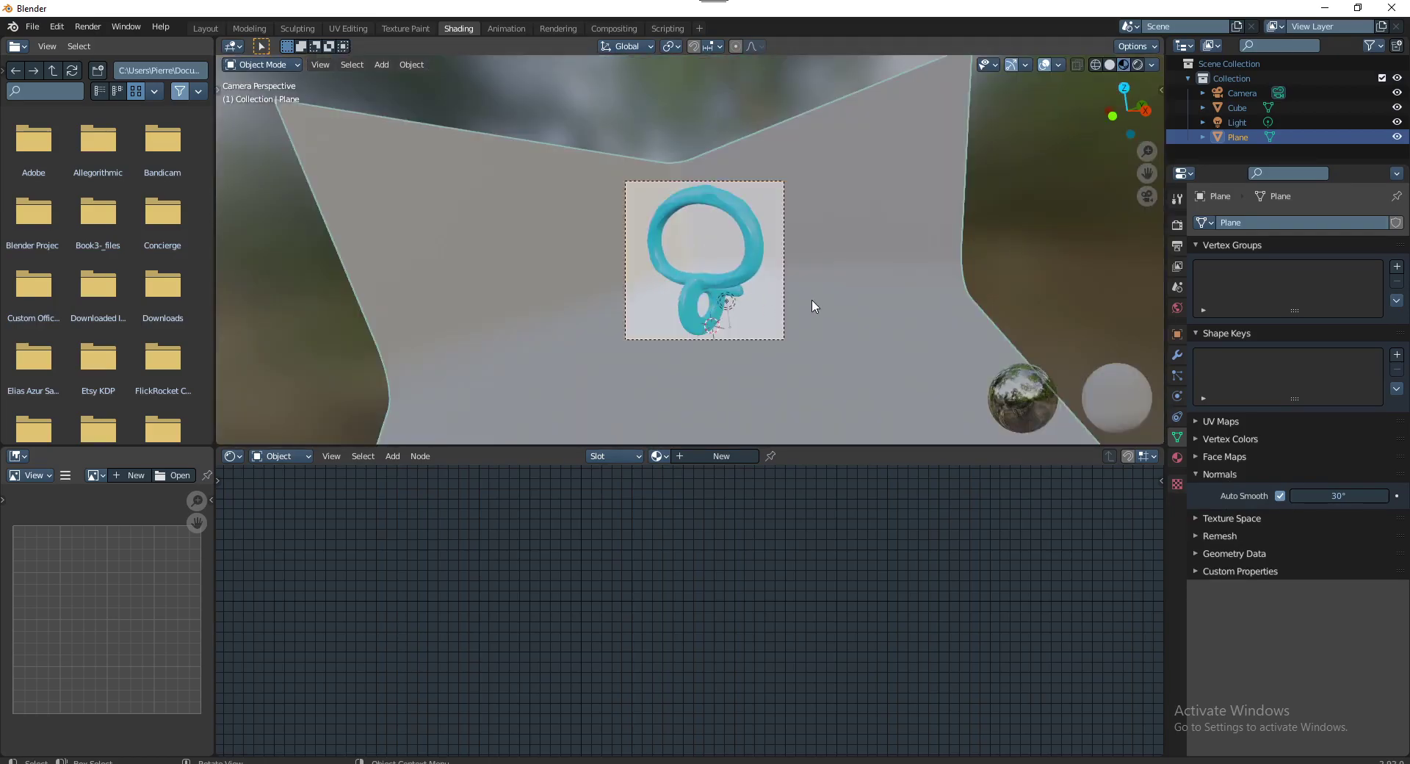
Create Material.001 for the plane with Metallic 0.868 and Roughness 0.173
click(1176, 458)
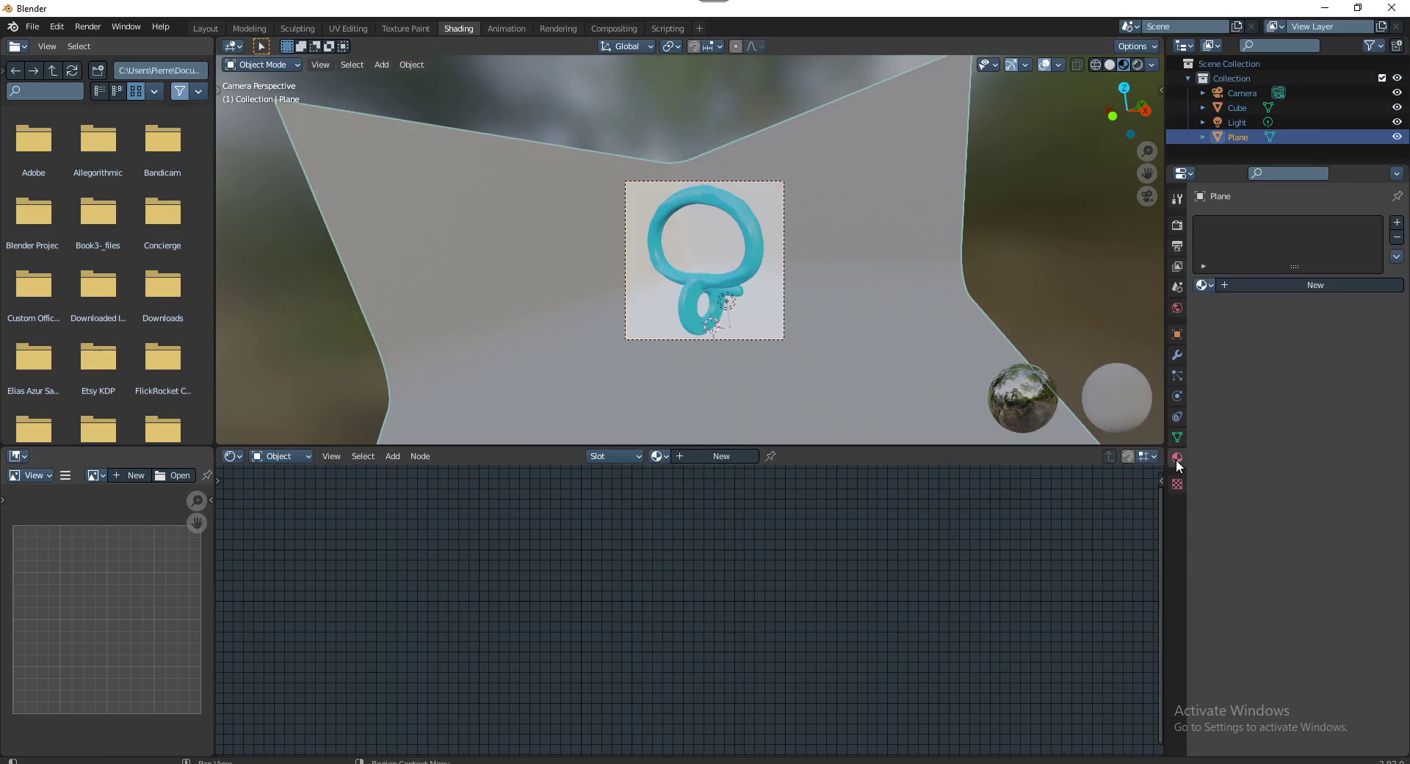
click(1315, 285)
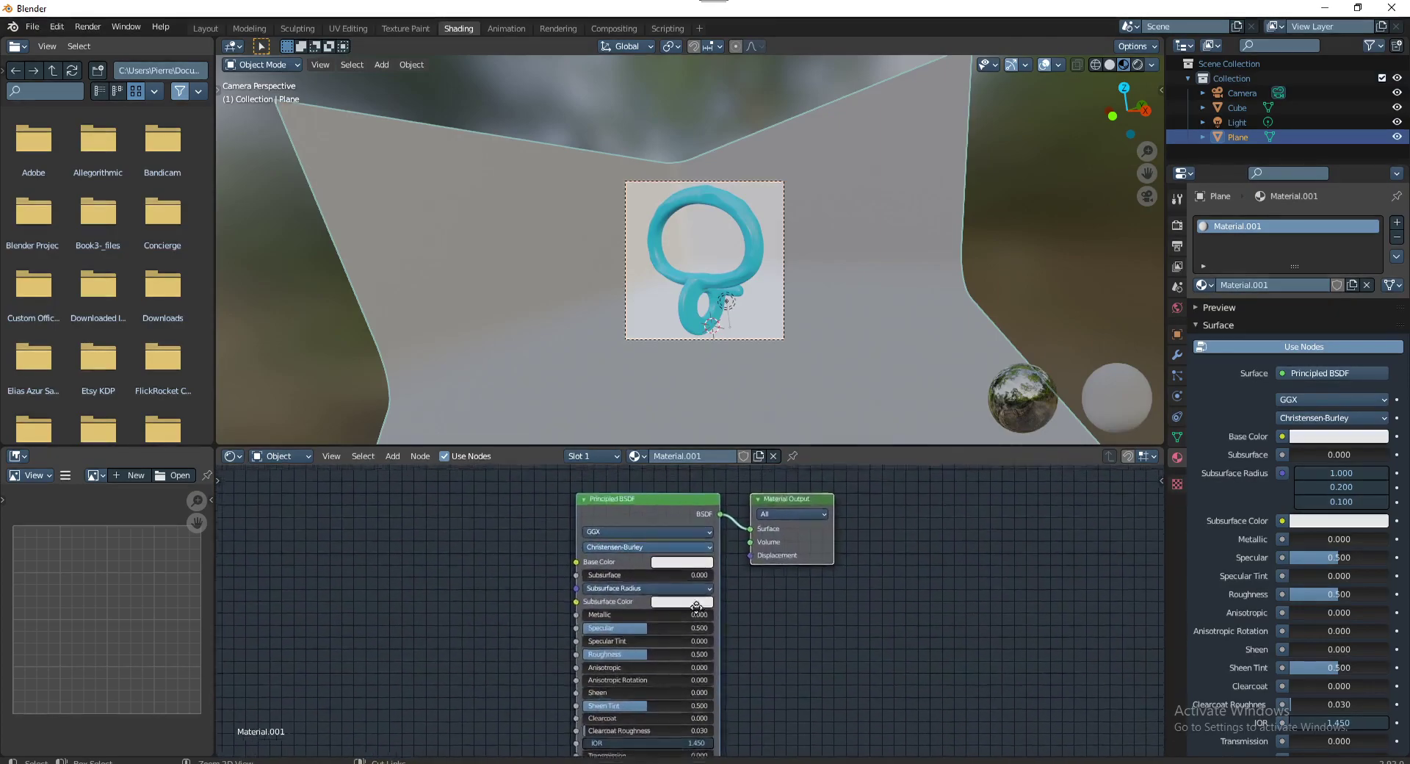
scroll(723, 512, up, 2)
middle_drag(764, 558, 798, 600)
scroll(798, 600, up, 1)
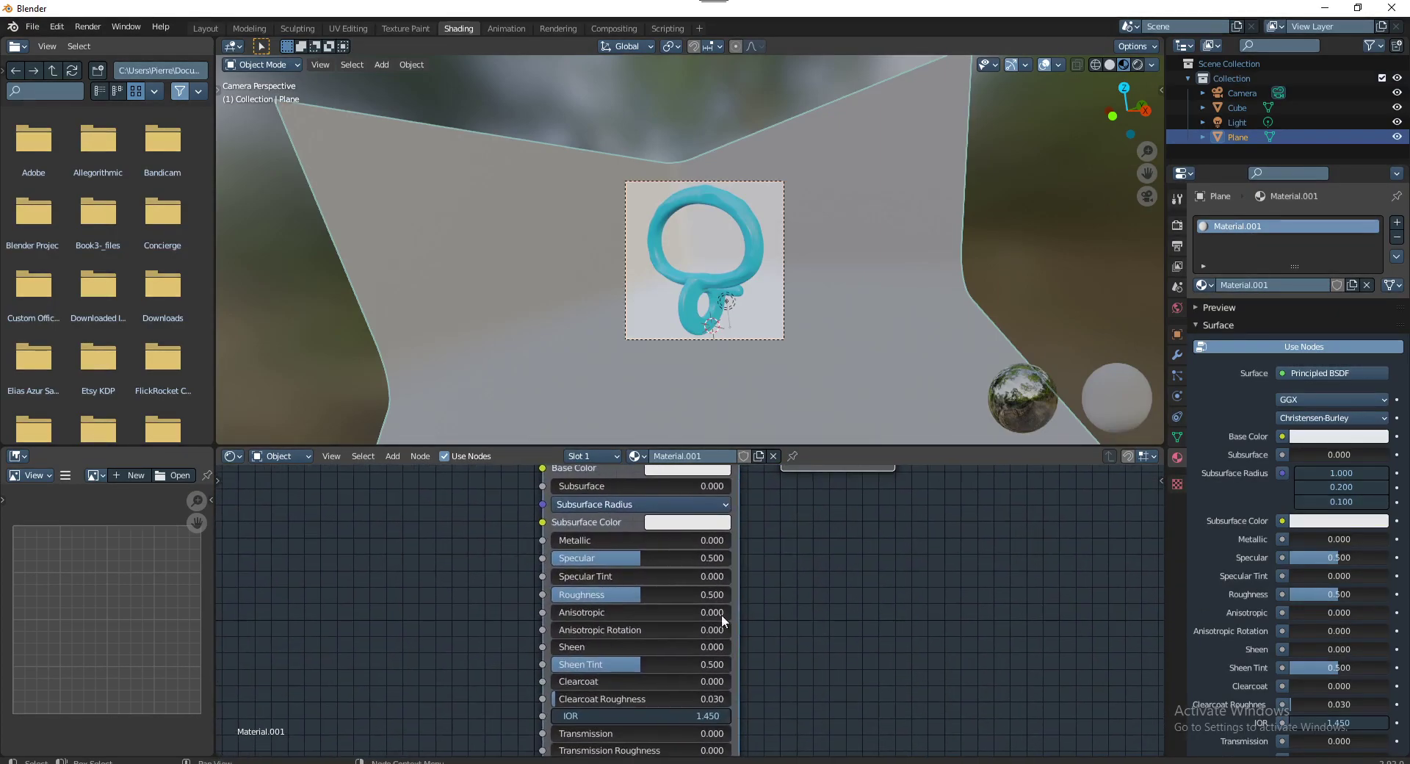
drag(580, 540, 727, 540)
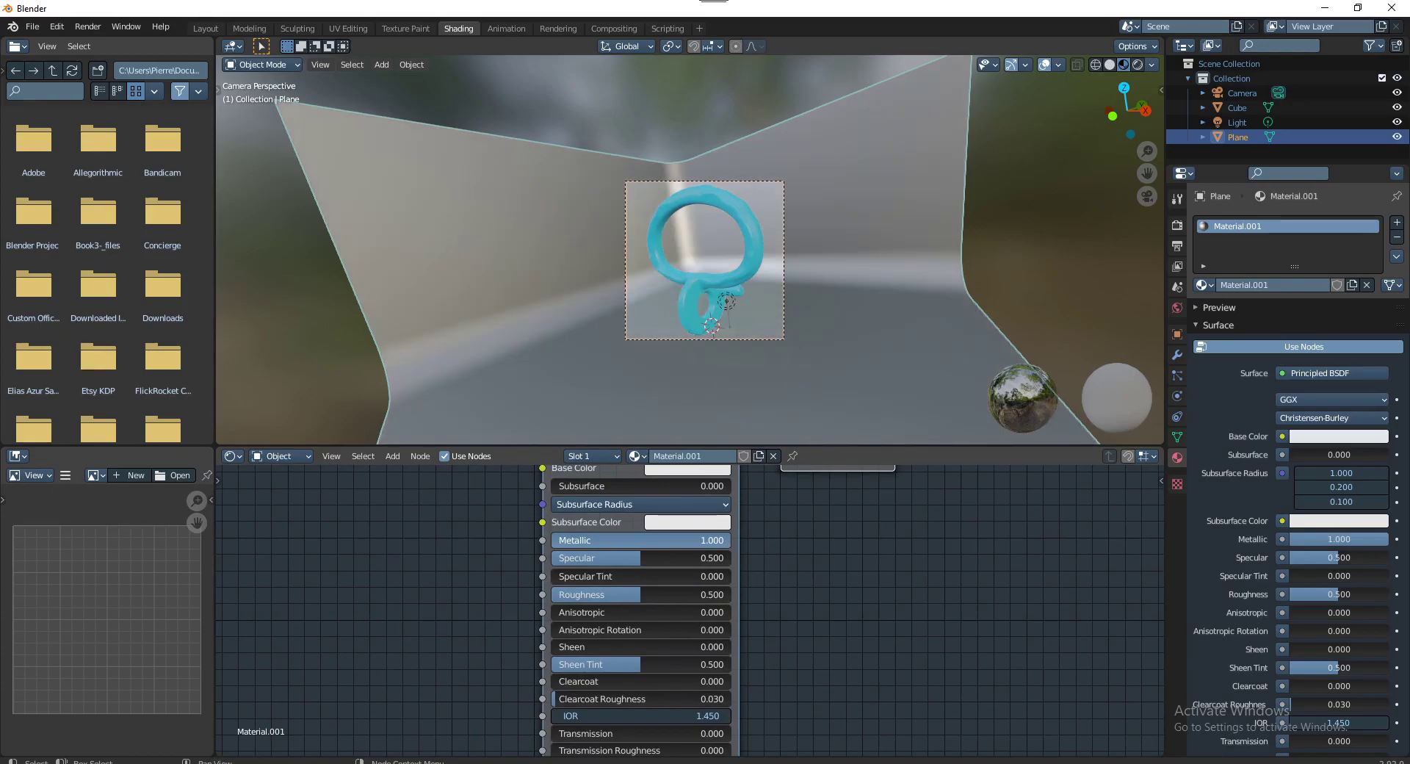
drag(661, 539, 647, 540)
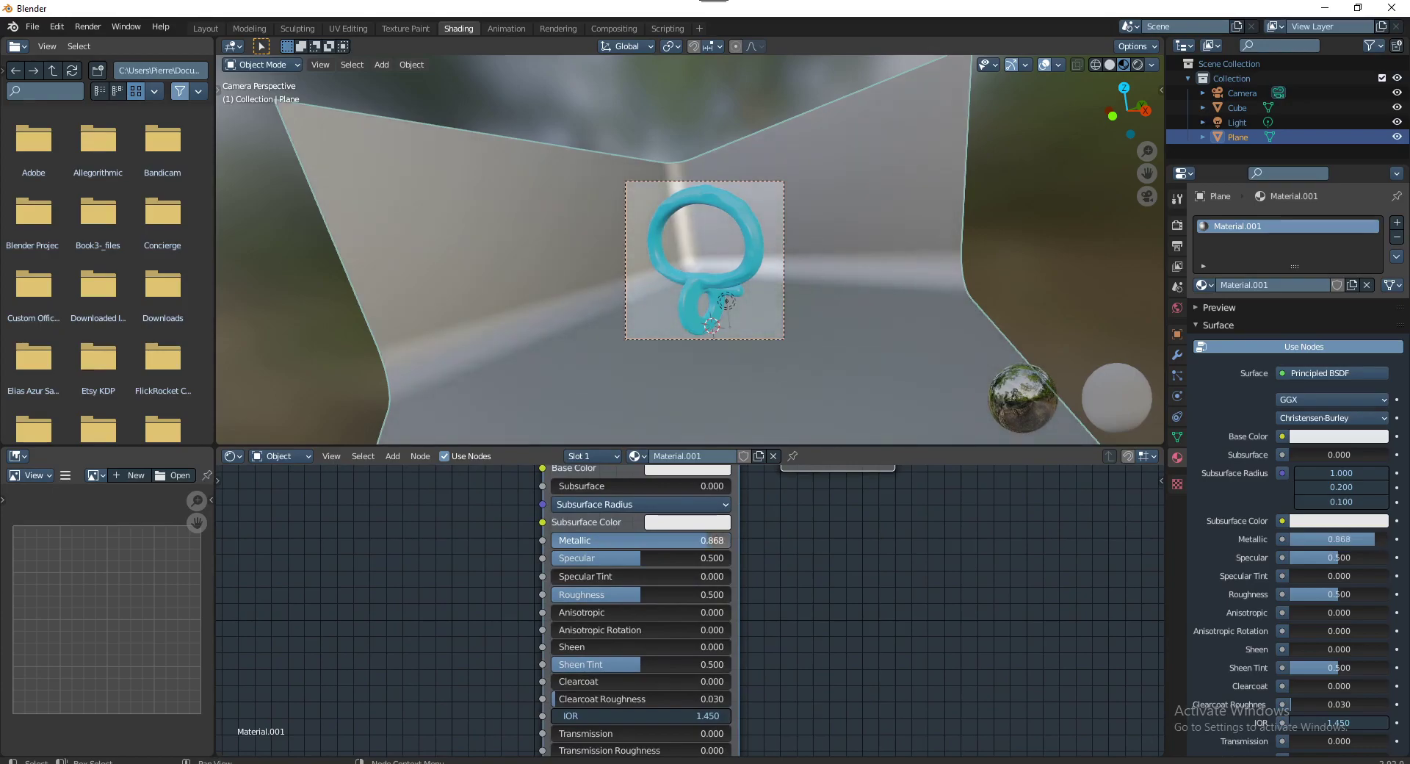
drag(587, 594, 527, 594)
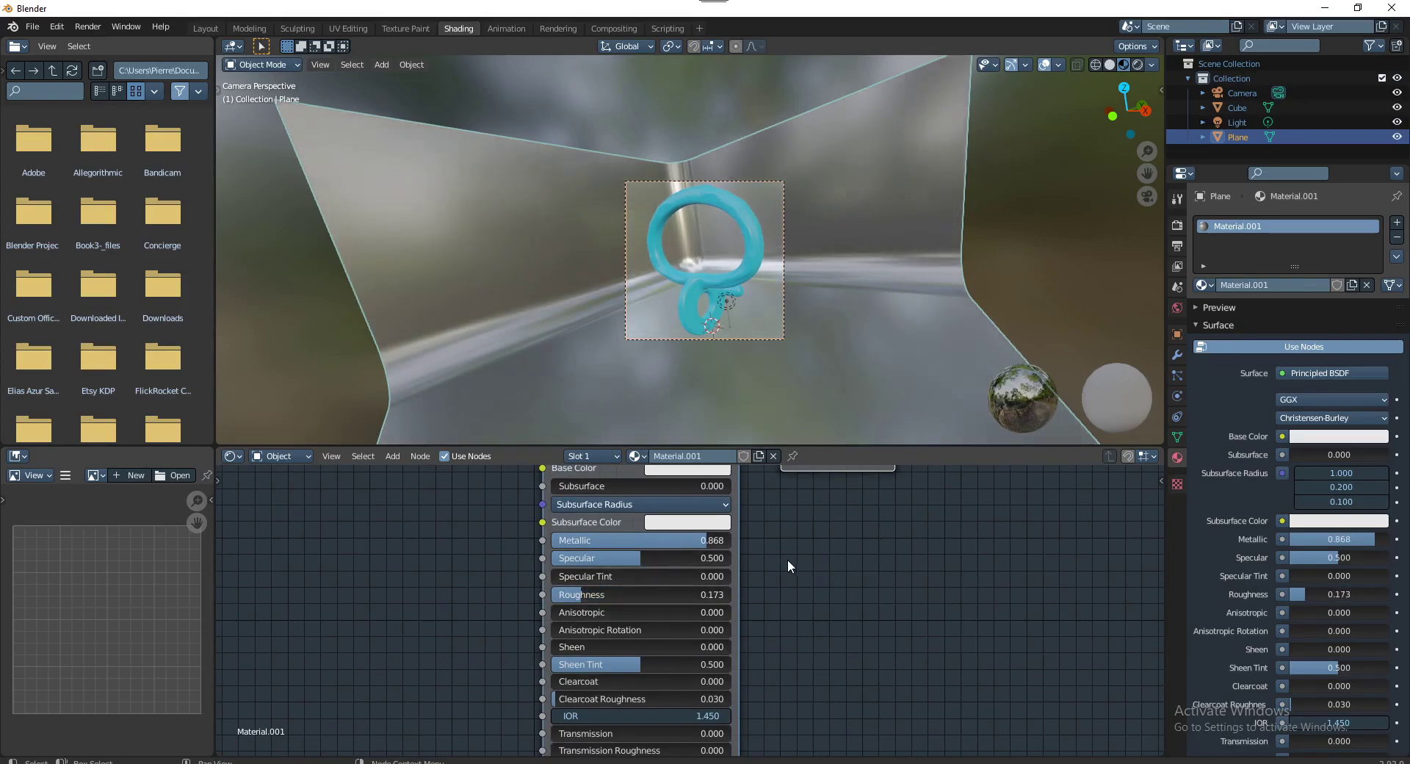
Set the backdrop's base colour to lime green, then select the light
middle_drag(787, 558, 789, 631)
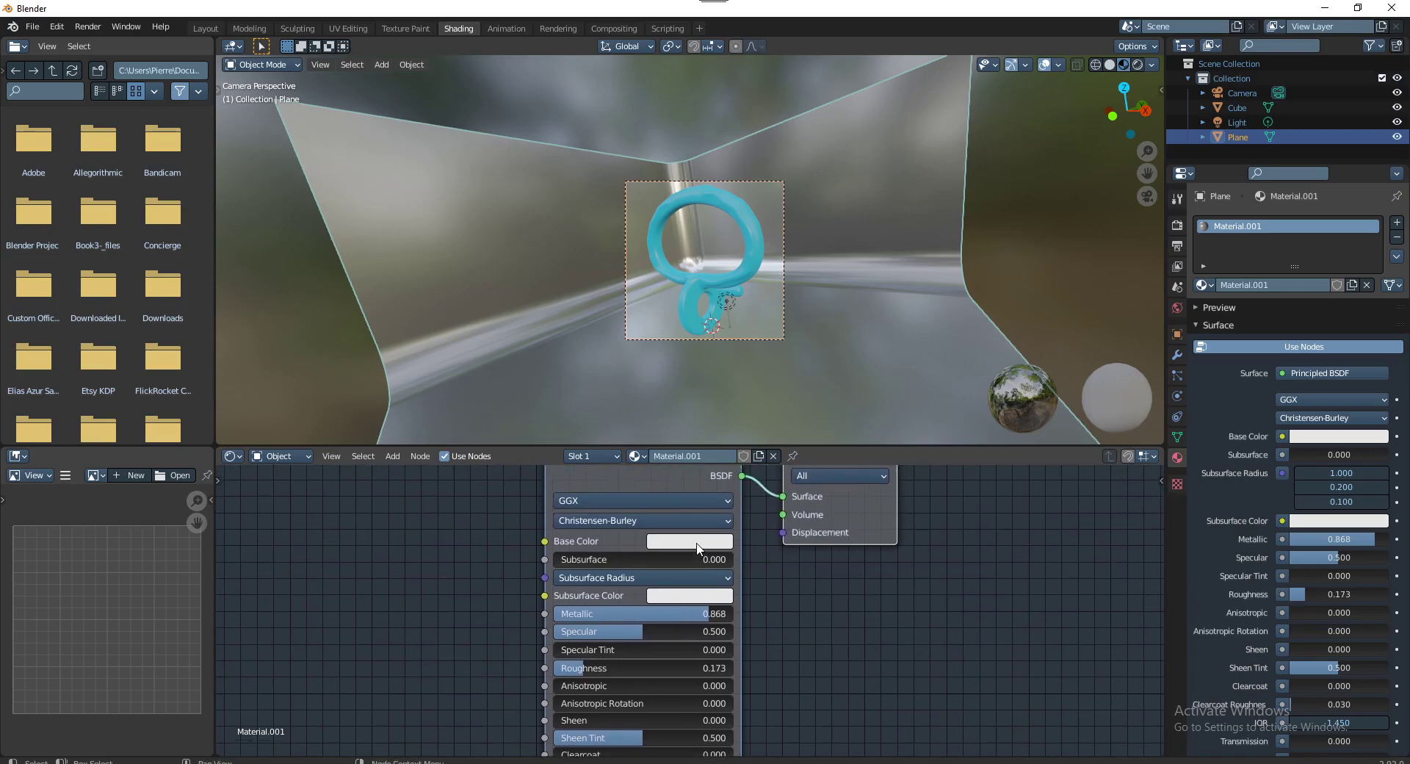
click(698, 547)
drag(709, 371, 674, 356)
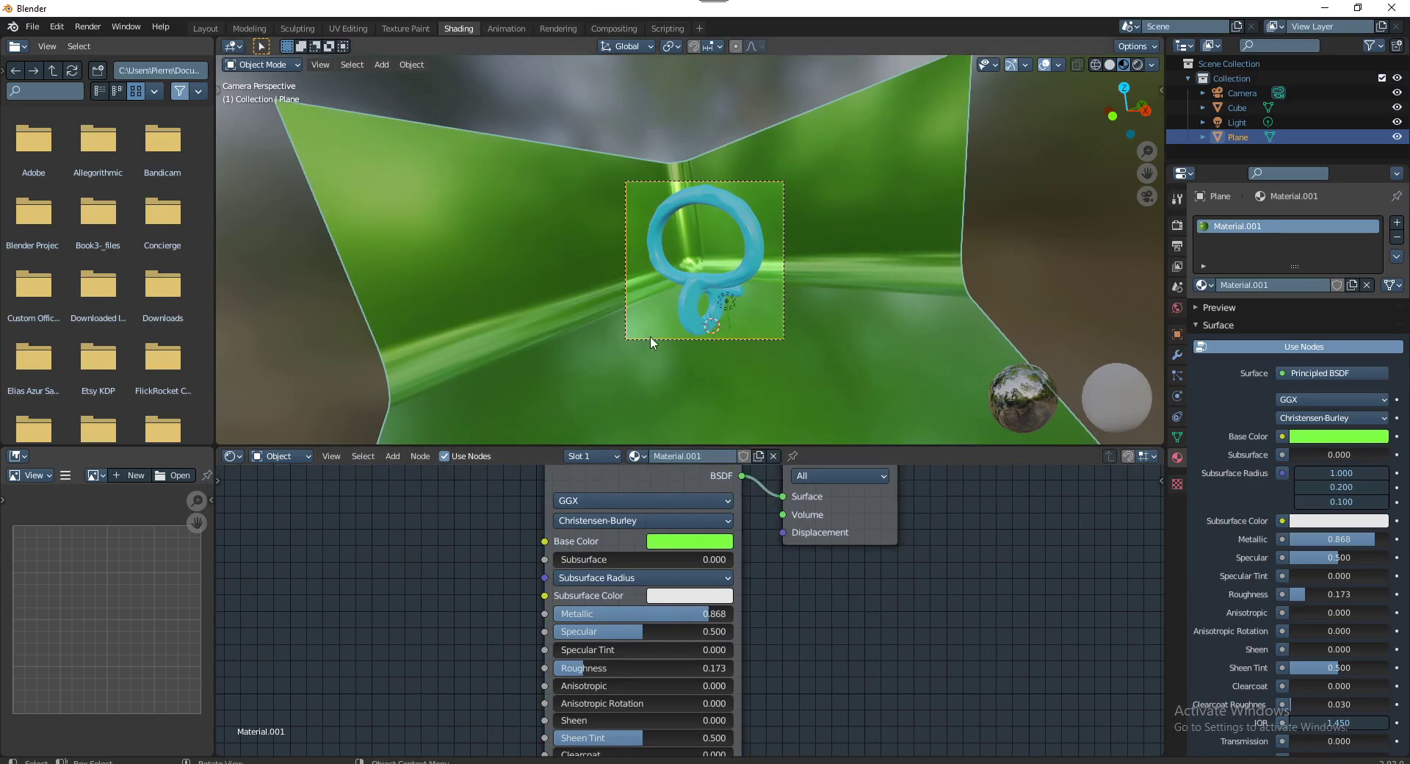
mouse_move(713, 288)
middle_down()
mouse_move(751, 308)
mouse_move(670, 336)
mouse_move(767, 324)
middle_up()
key(KP_0)
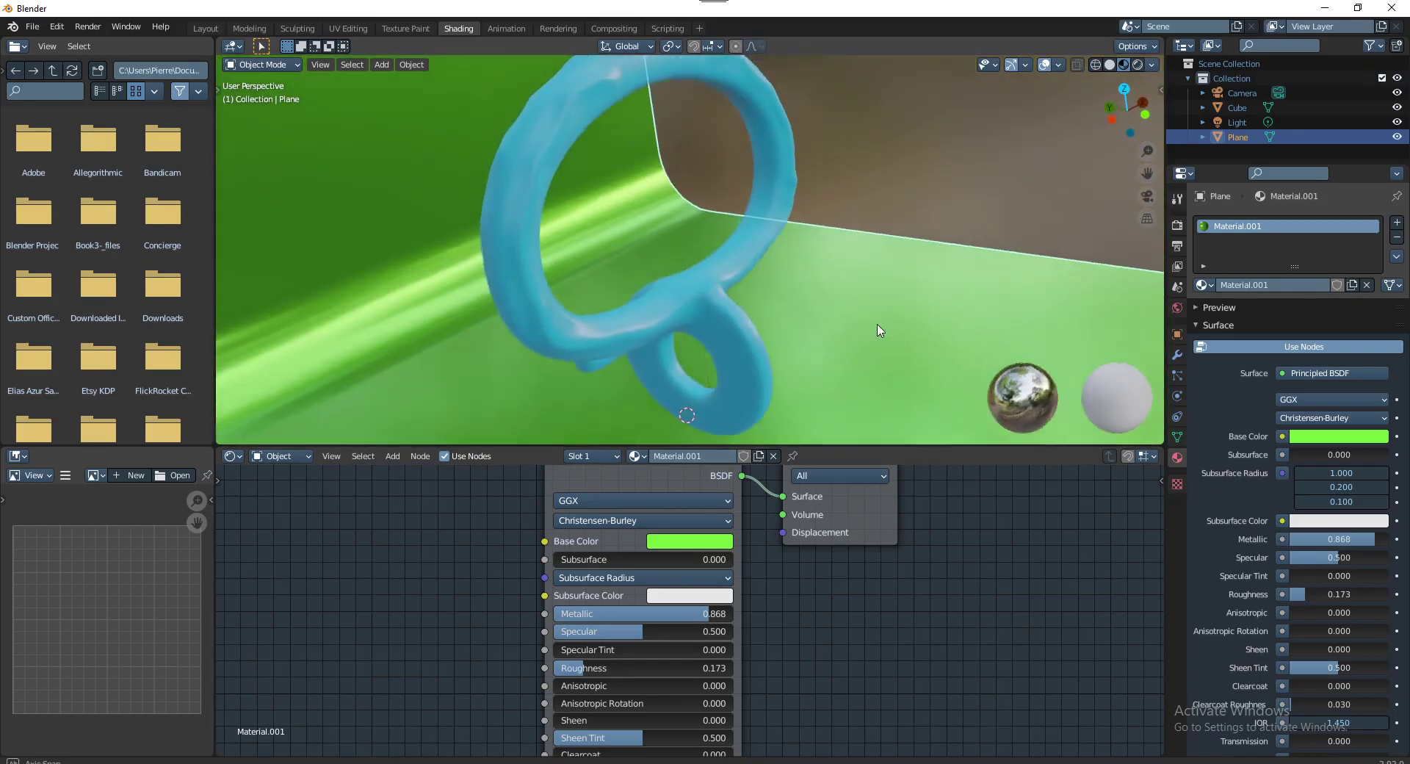
click(744, 344)
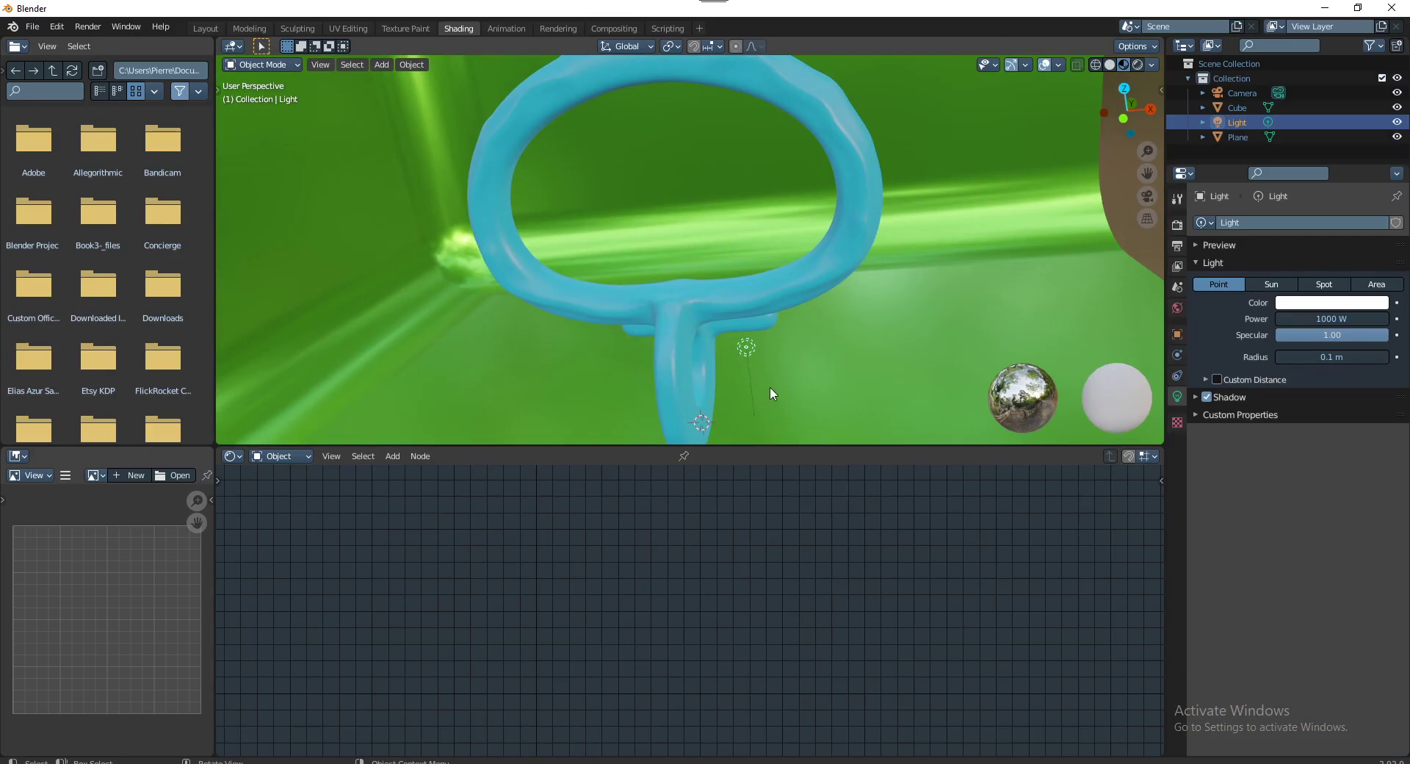
Raise the point light above the cyan ring with the Move tool and a Shift+X-constrained move
middle_drag(769, 386, 763, 367)
key(shift+space)
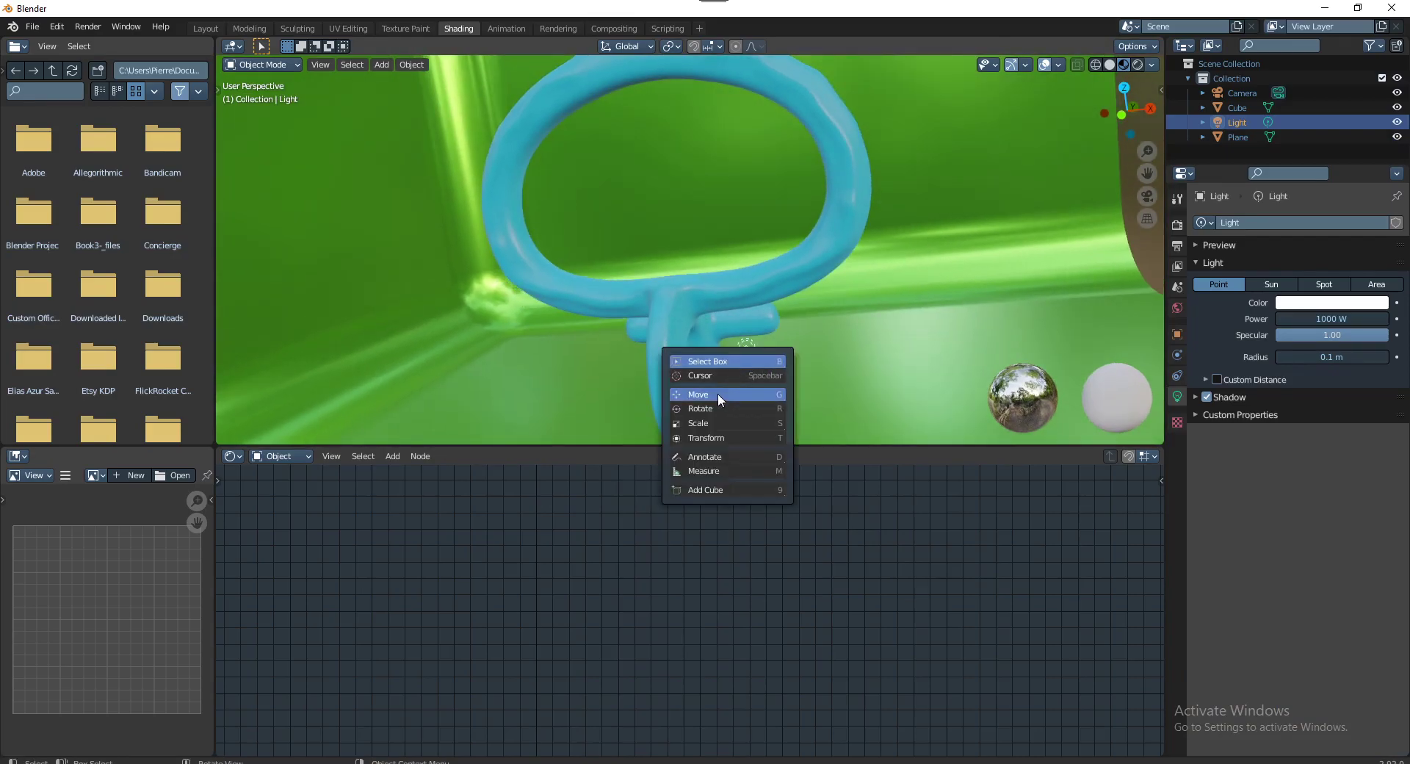
click(717, 393)
middle_drag(788, 400, 718, 331)
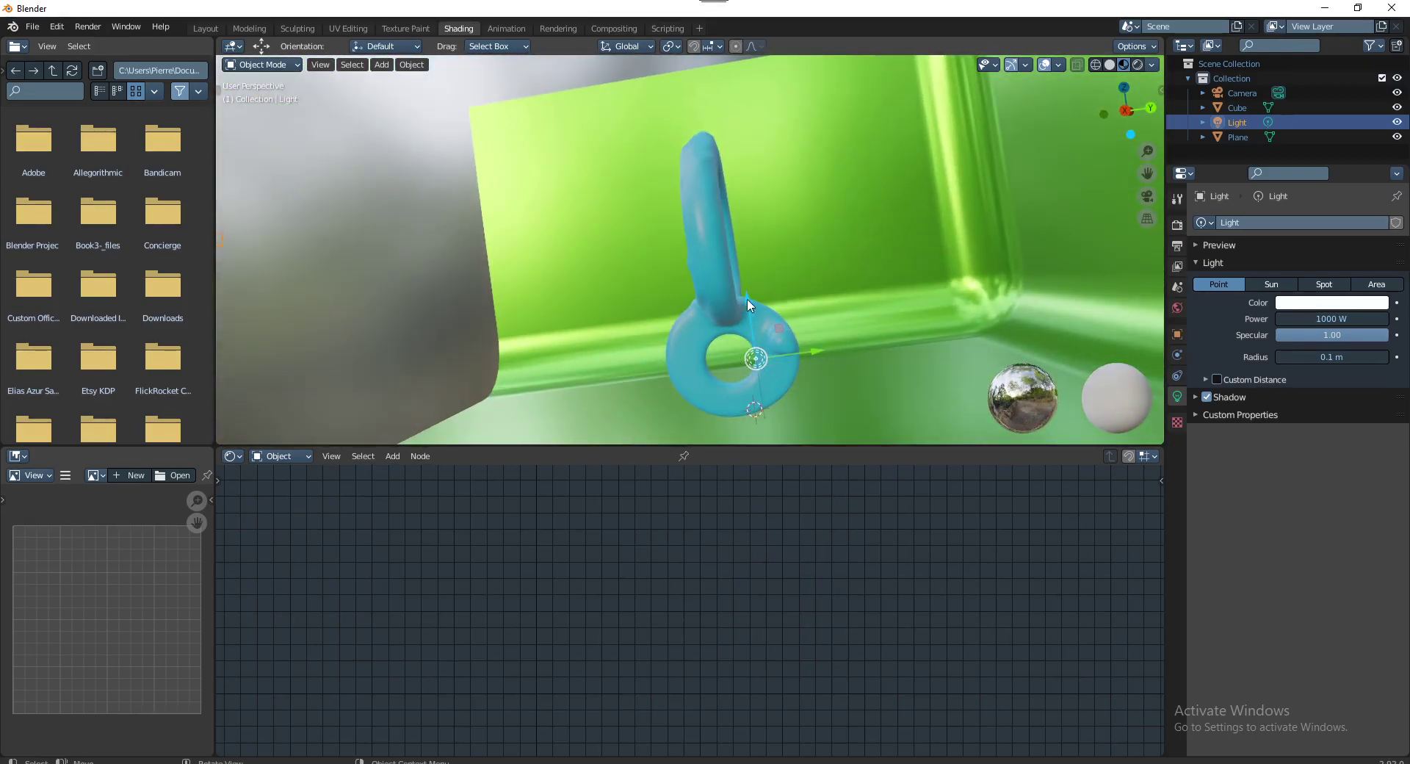
drag(747, 298, 738, 151)
mouse_move(695, 275)
middle_down()
mouse_move(812, 277)
mouse_move(748, 183)
mouse_move(843, 288)
mouse_move(756, 209)
mouse_move(793, 251)
mouse_move(686, 231)
mouse_move(494, 241)
mouse_move(733, 214)
middle_up()
key(g)
key(shift+x)
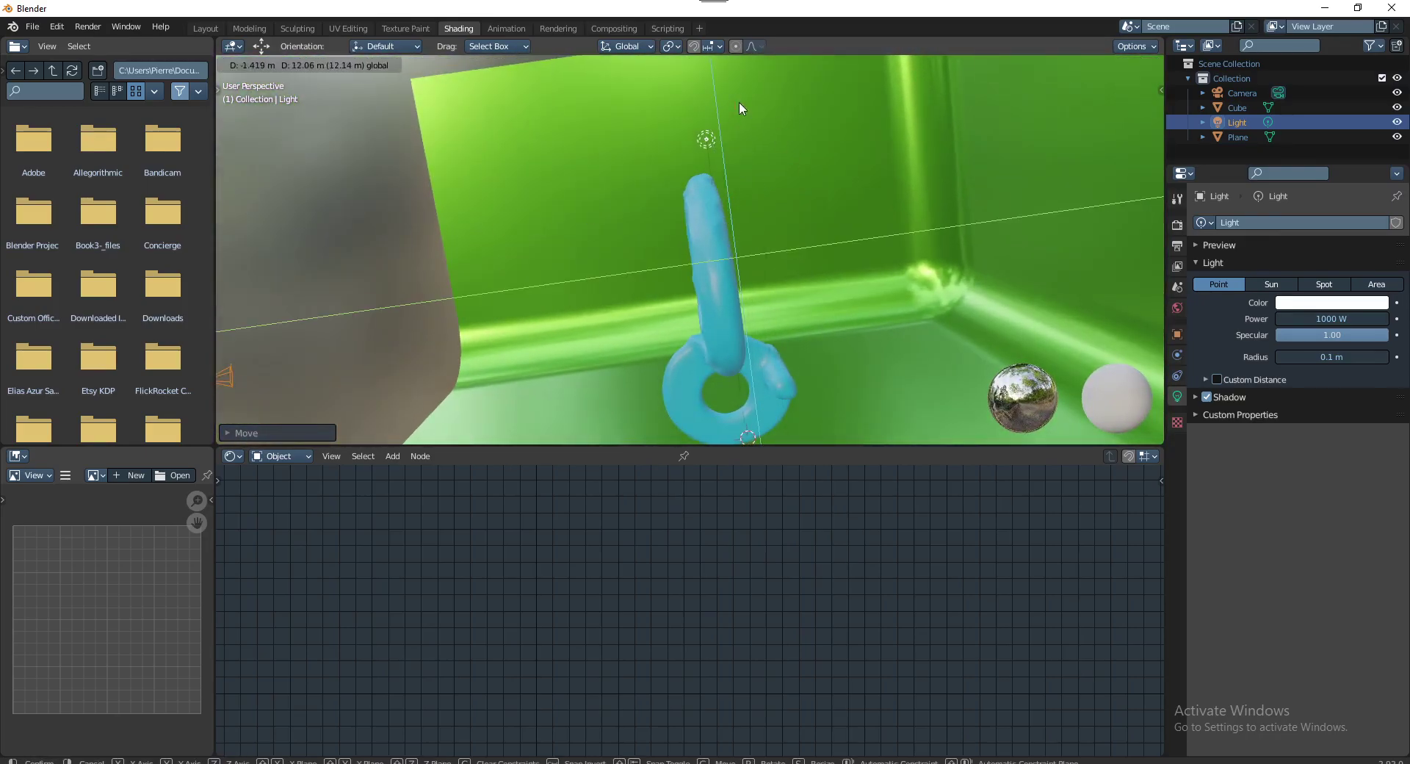
click(739, 109)
Refine the light's position over the ring with axis-constrained moves, checking from the camera view
key(KP_0)
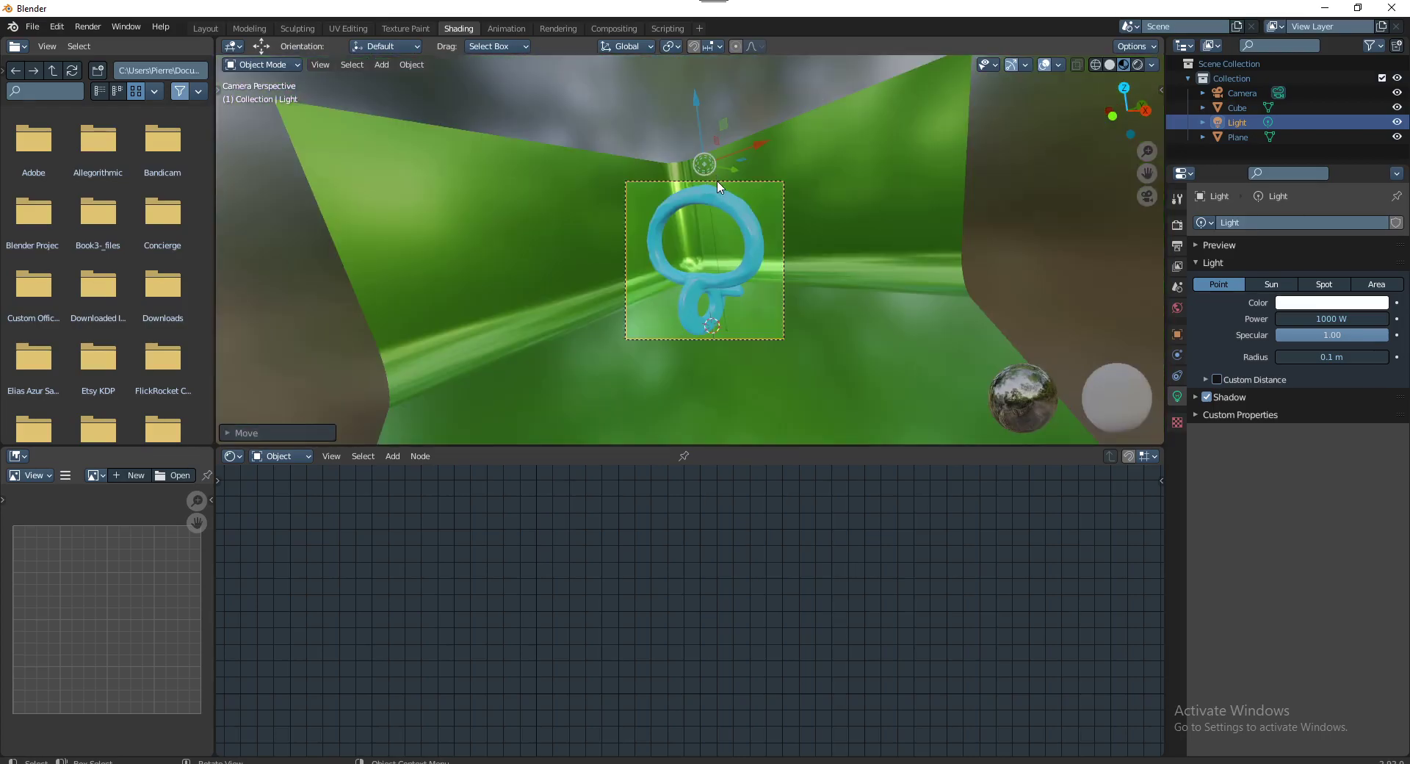
scroll(726, 221, up, 3)
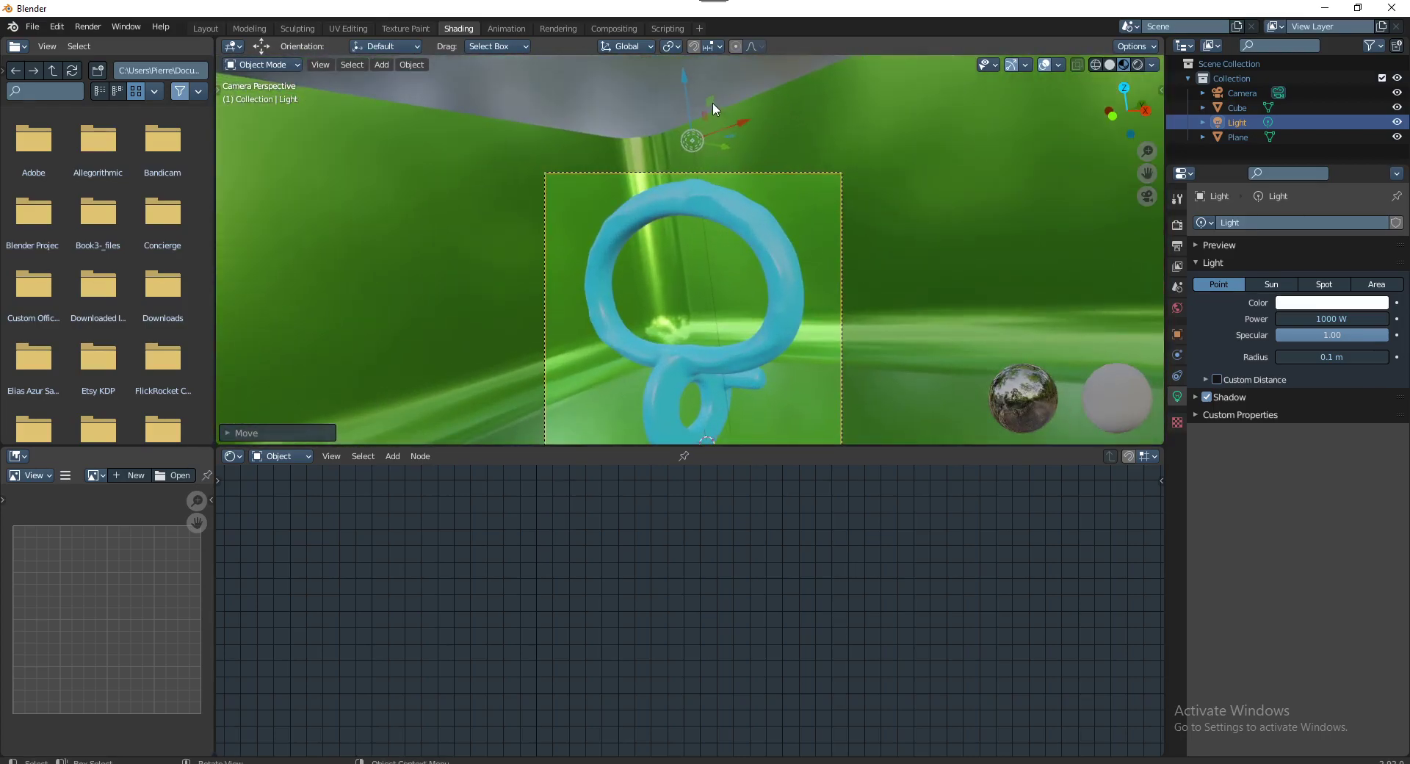
key(g)
key(shift+y)
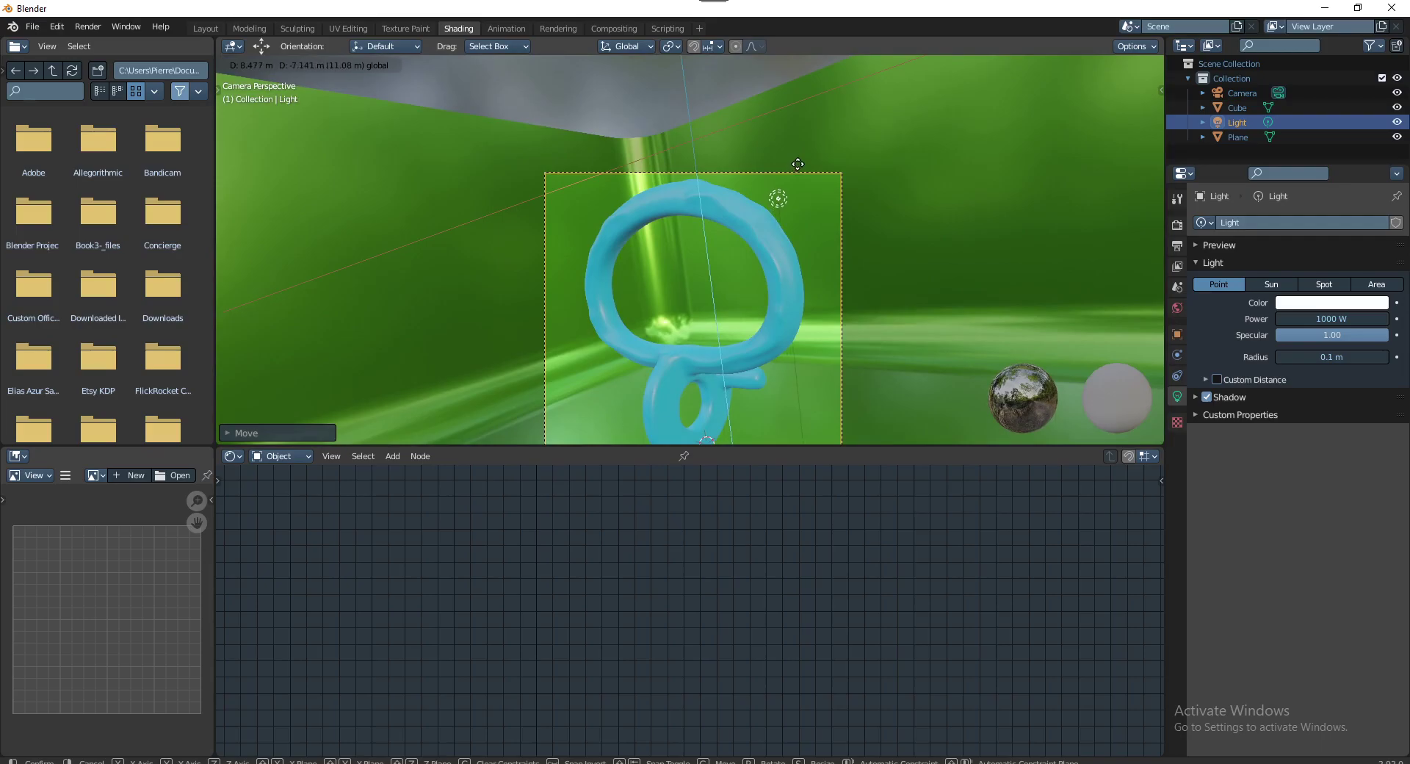
click(798, 164)
mouse_move(798, 164)
middle_down()
mouse_move(836, 145)
mouse_move(800, 307)
middle_up()
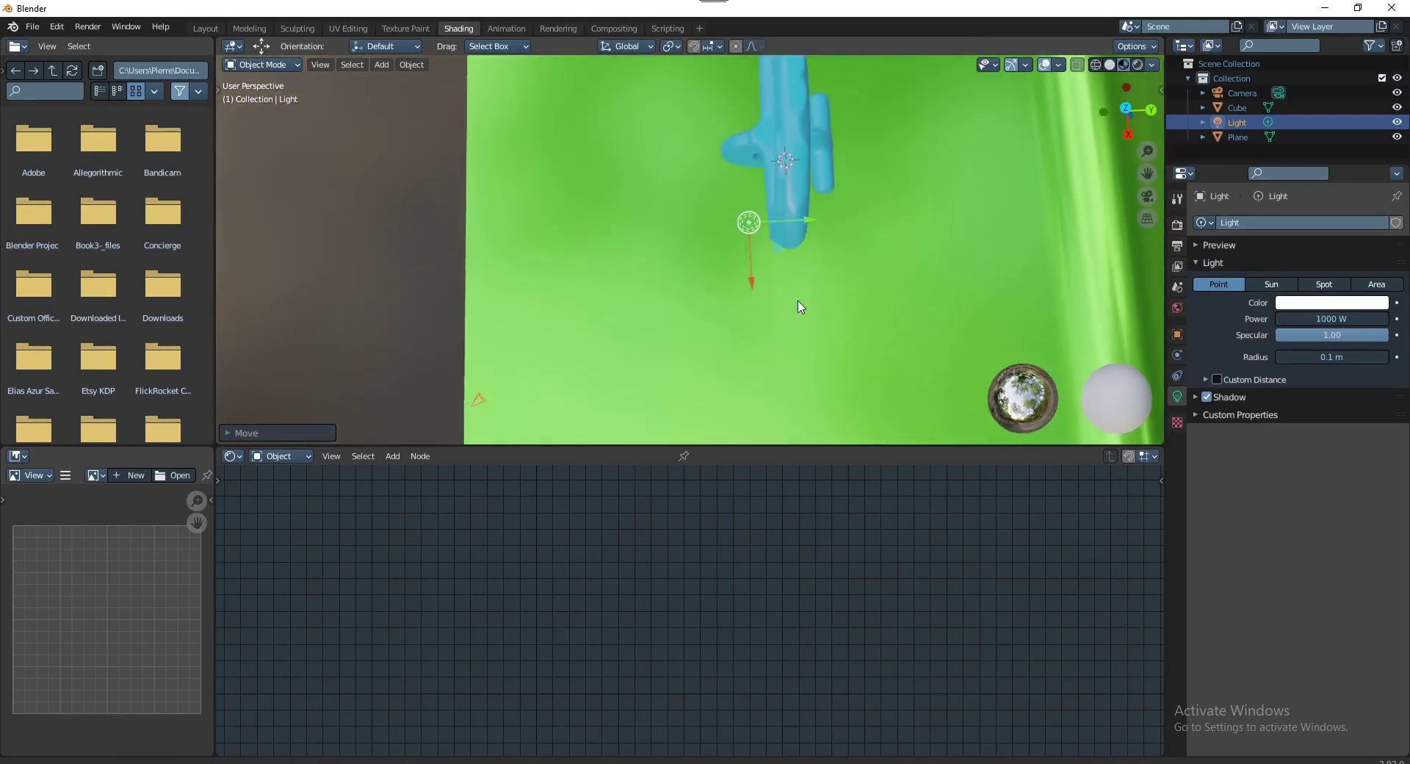
key(g)
key(y)
click(712, 313)
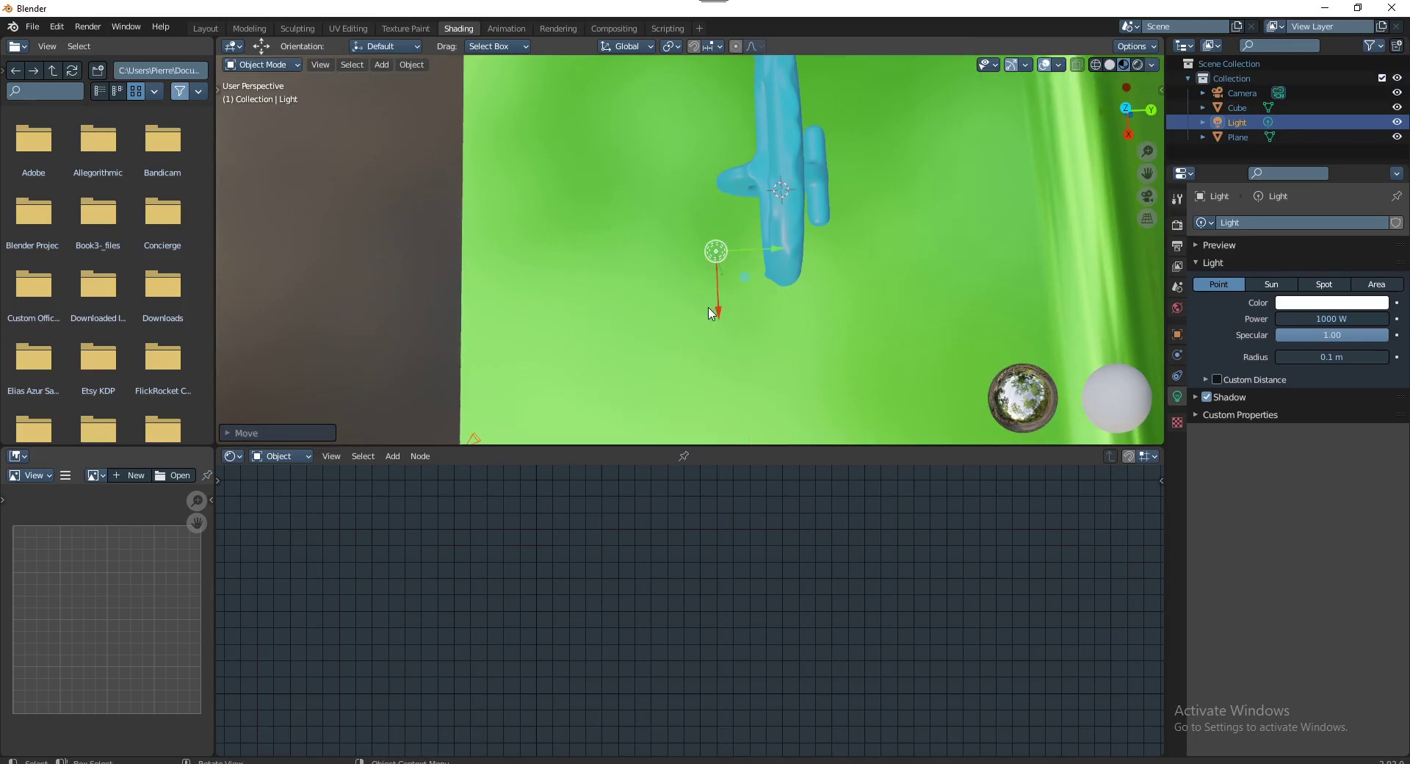
Reselect the light in camera view and make the 3D viewport taller
mouse_move(711, 314)
middle_down()
mouse_move(839, 212)
mouse_move(837, 307)
middle_up()
key(KP_0)
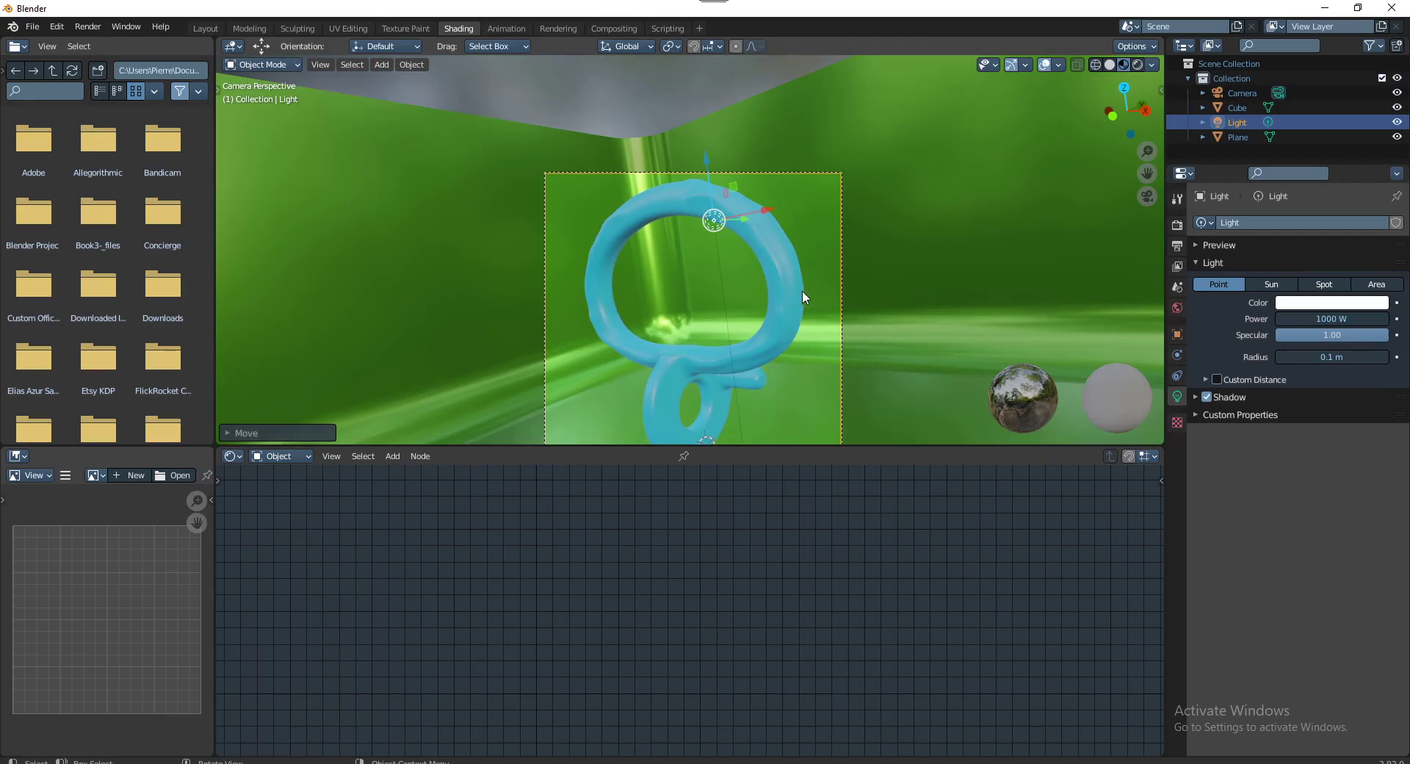
click(905, 443)
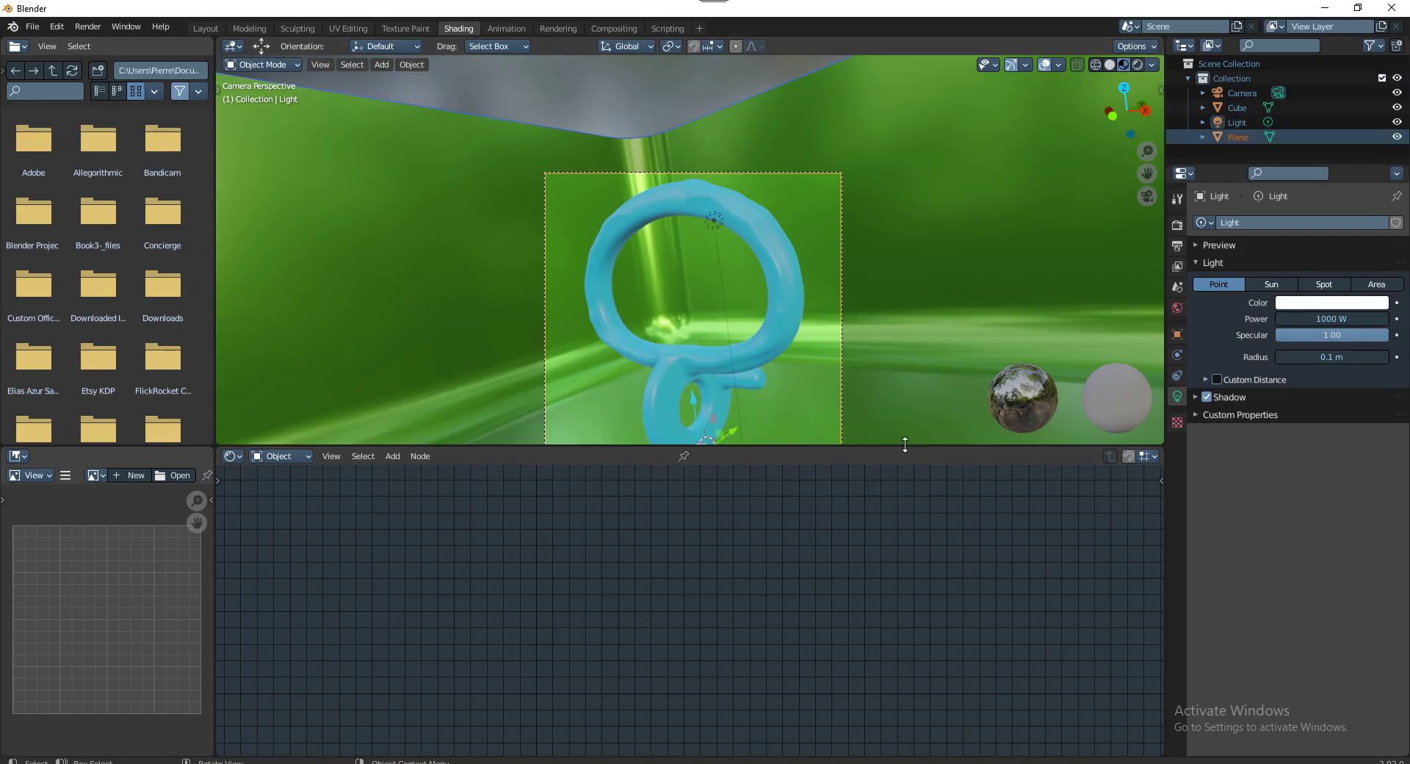
click(712, 217)
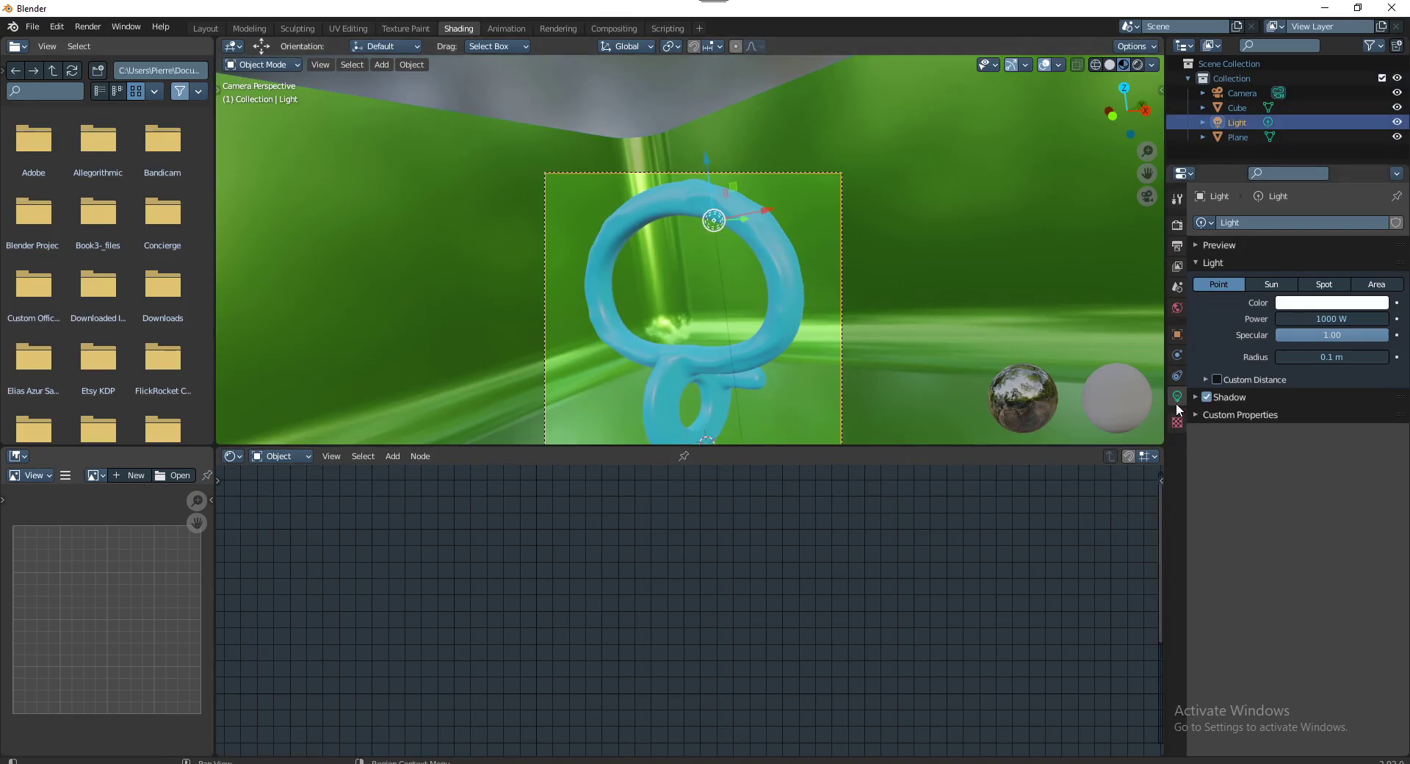
drag(865, 445, 859, 494)
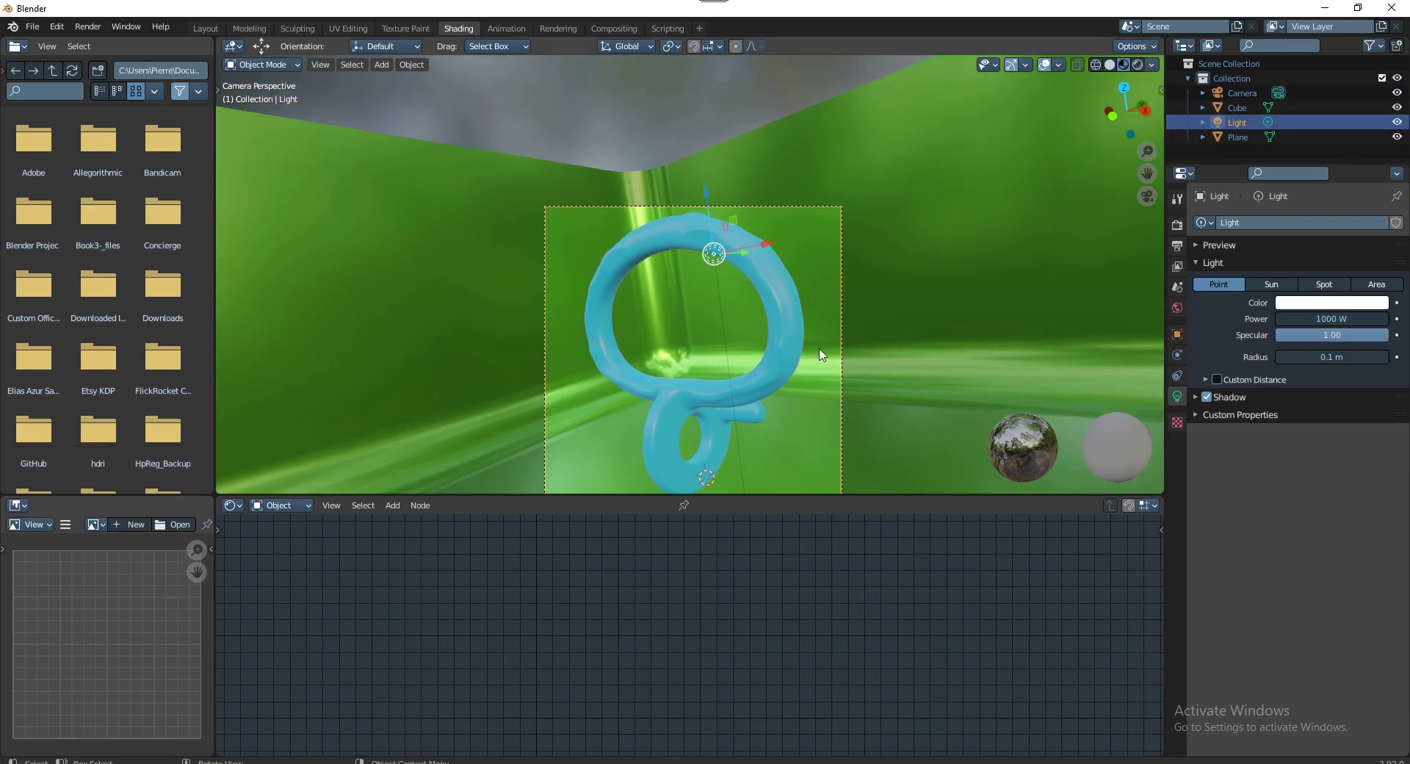
Give the point light Specular 2.00 and Radius about 2.09 m, then view through the camera
scroll(752, 228, up, 2)
middle_drag(752, 227, 734, 243)
click(1178, 401)
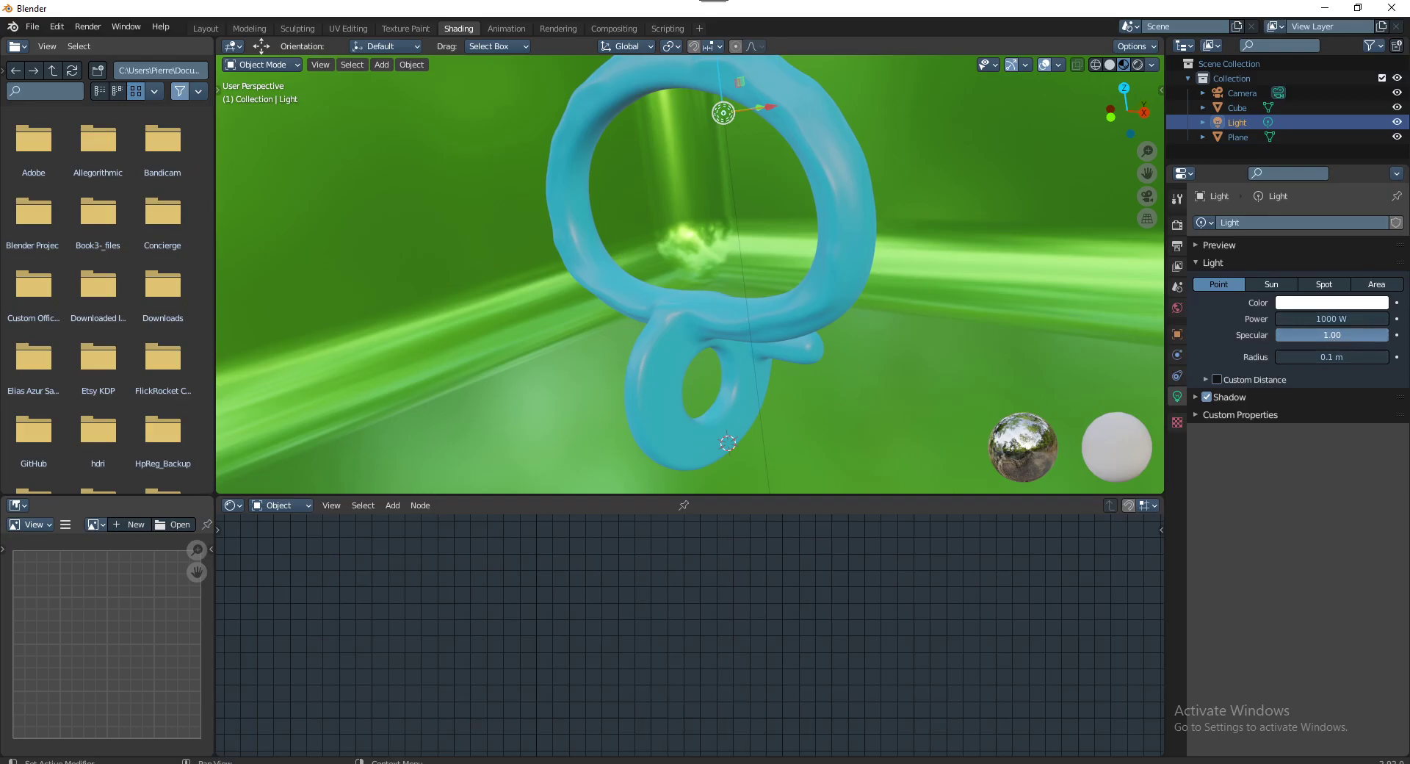
click(1314, 335)
click(1309, 334)
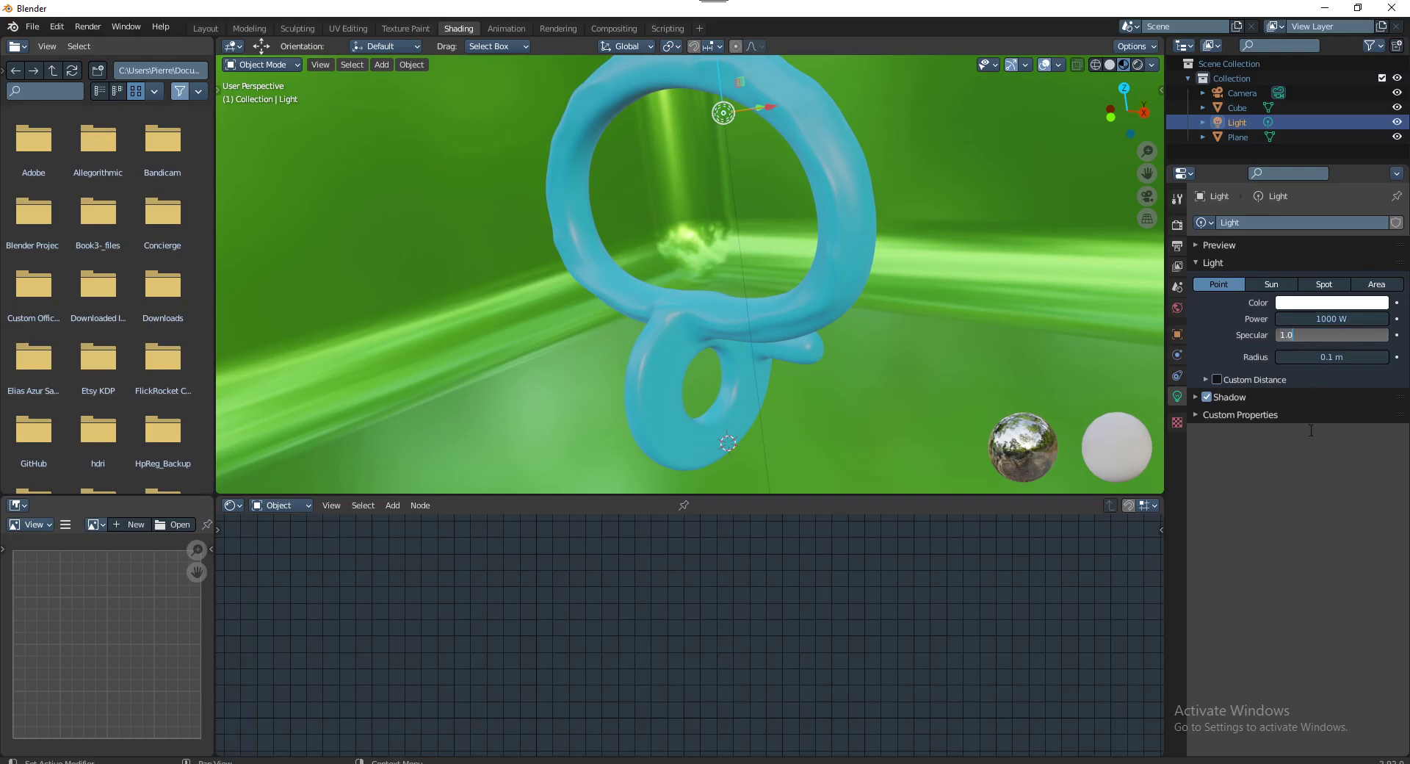
key(Return)
click(1340, 336)
text(2)
key(Return)
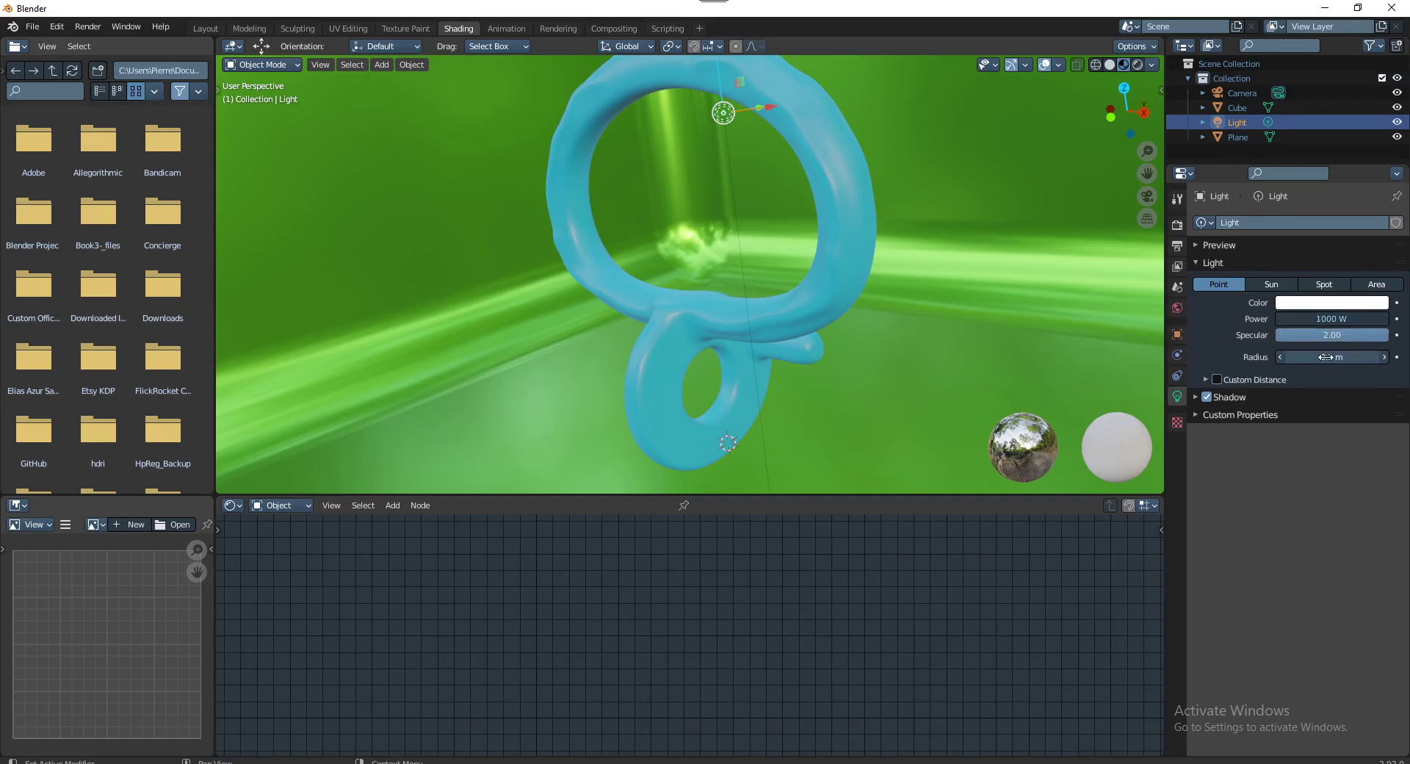
mouse_move(1327, 348)
mouse_down()
mouse_move(1381, 348)
mouse_move(1352, 357)
mouse_move(1336, 319)
mouse_move(1355, 319)
mouse_up()
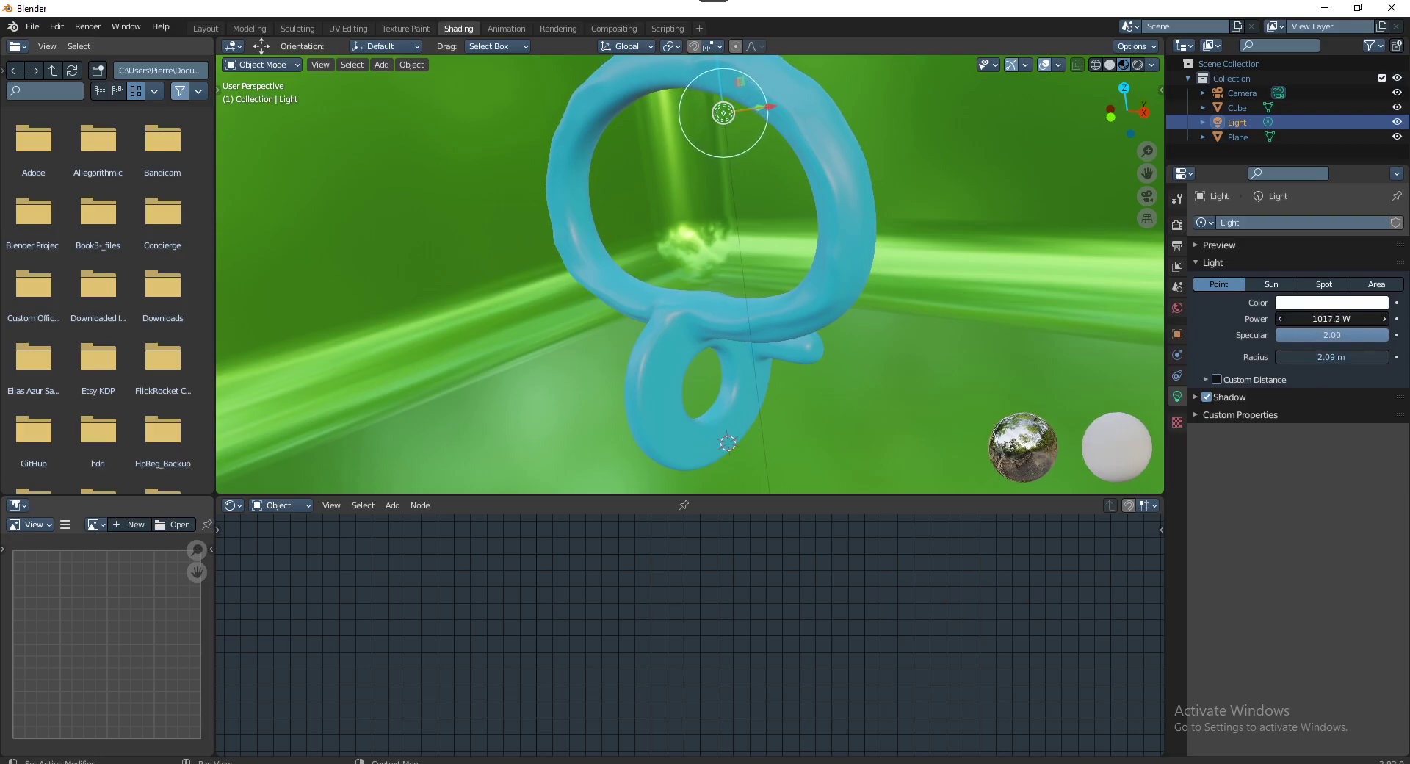
key(KP_0)
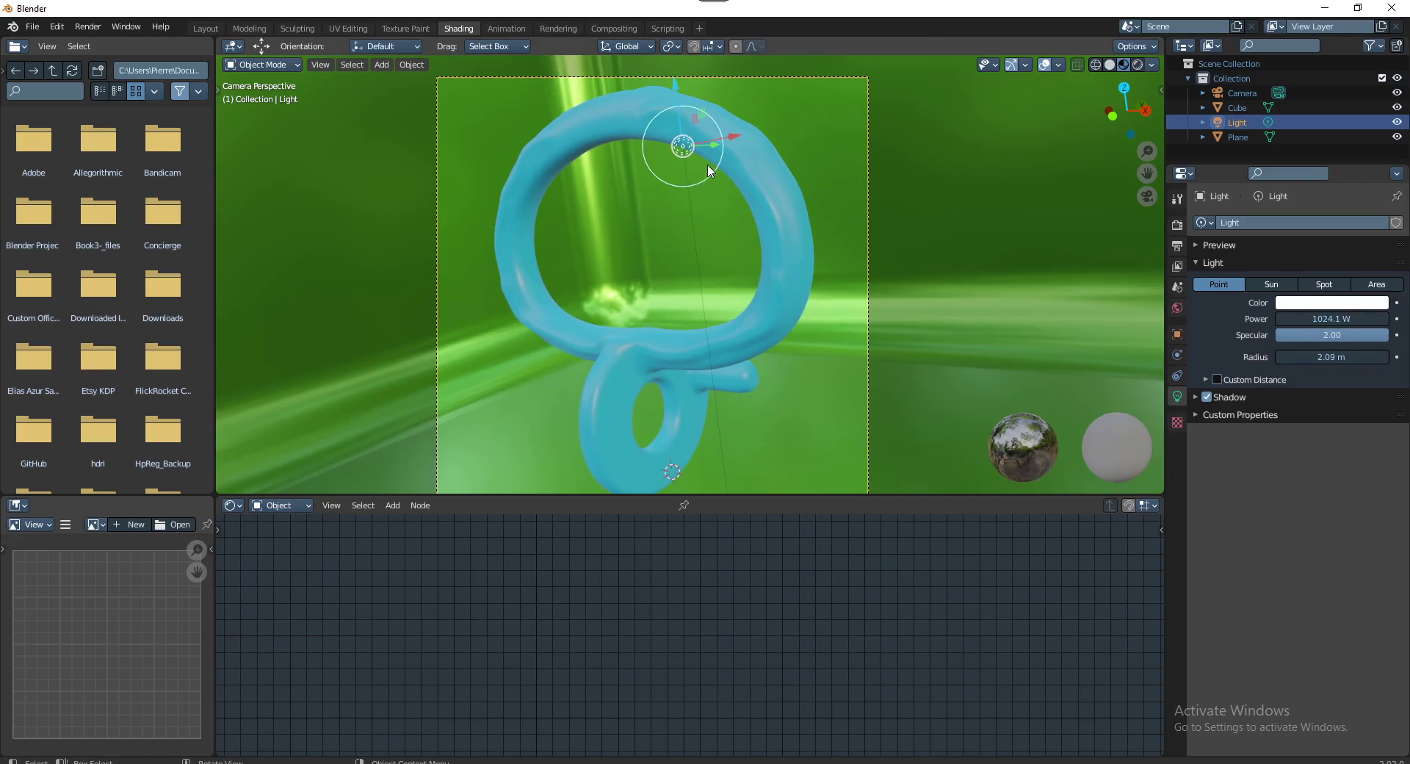
Tint the point light hot pink, checking the pendant with test renders before and after
key(F12)
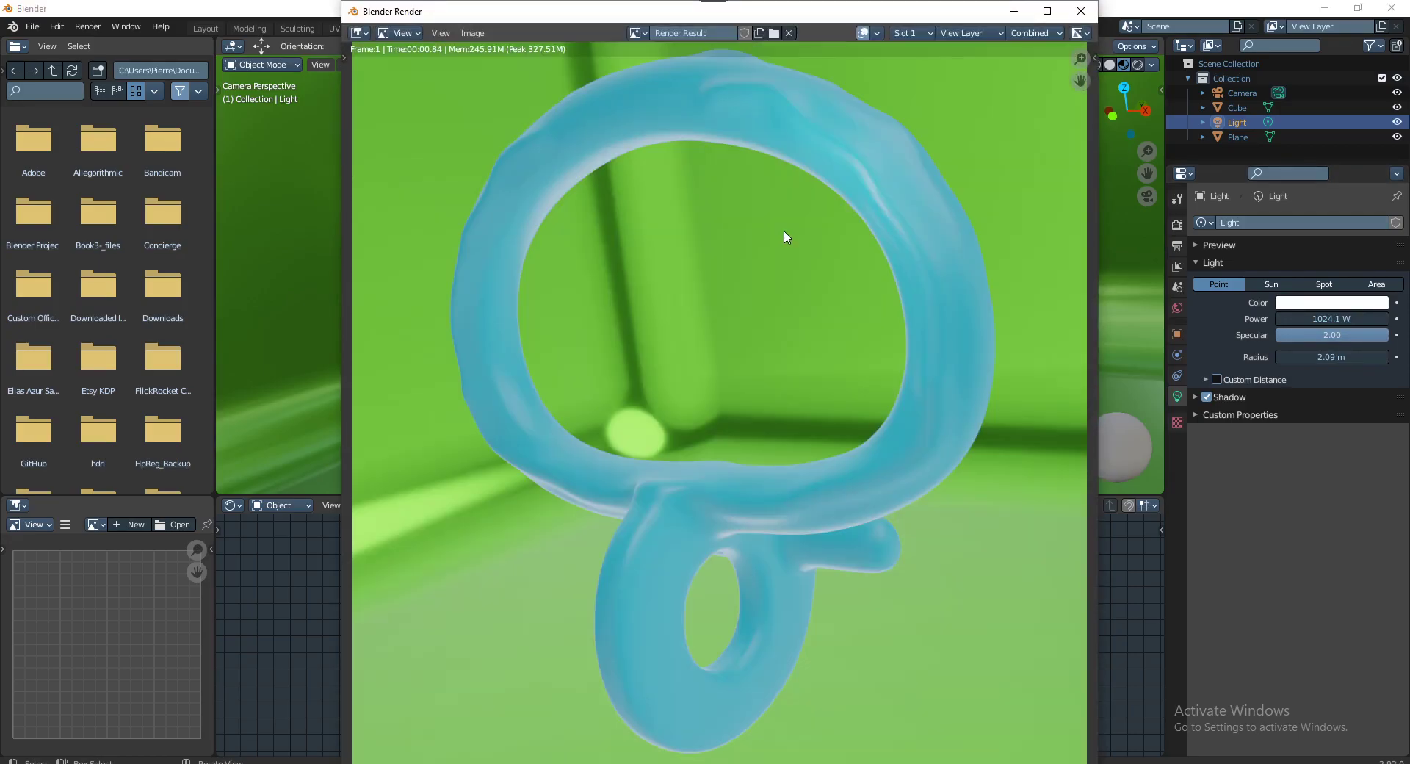
click(1081, 12)
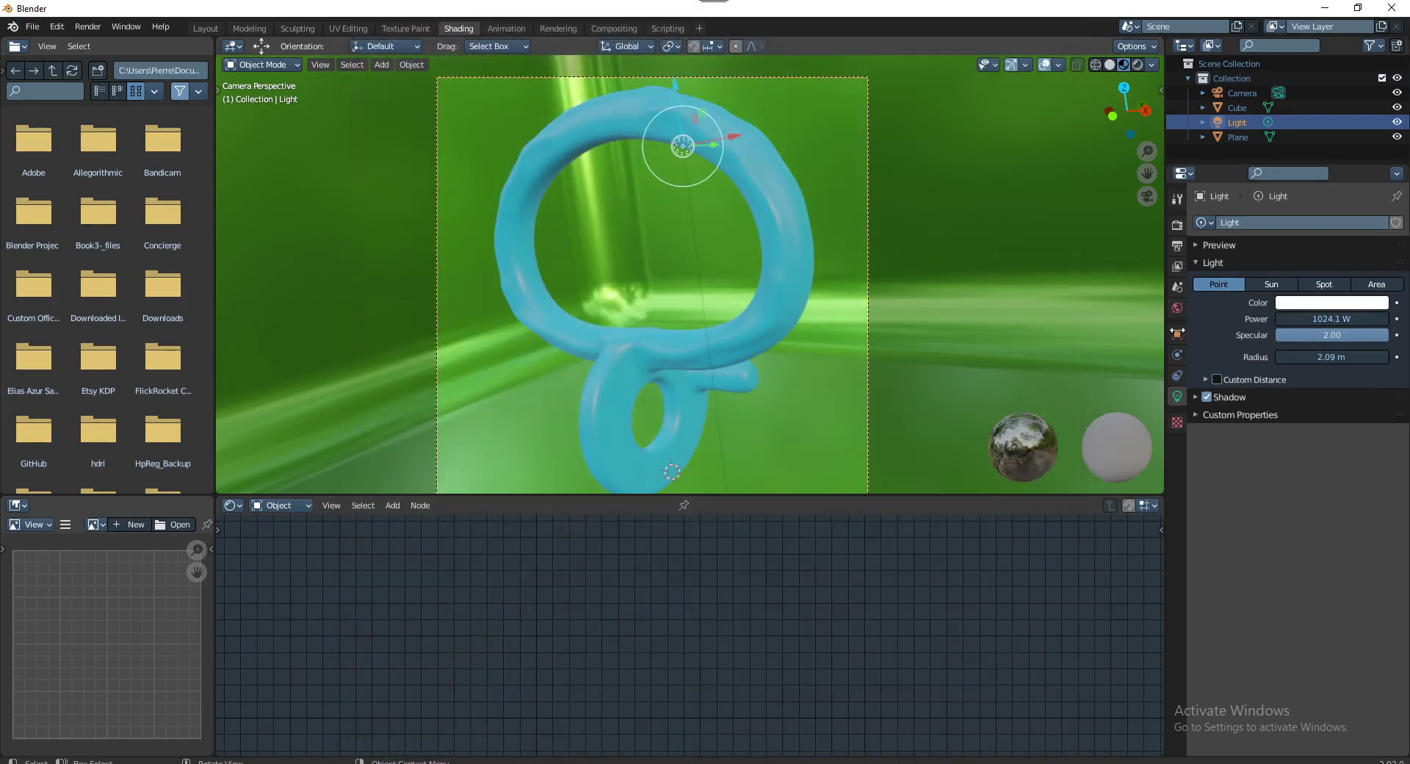
click(1332, 302)
drag(1295, 174, 1330, 197)
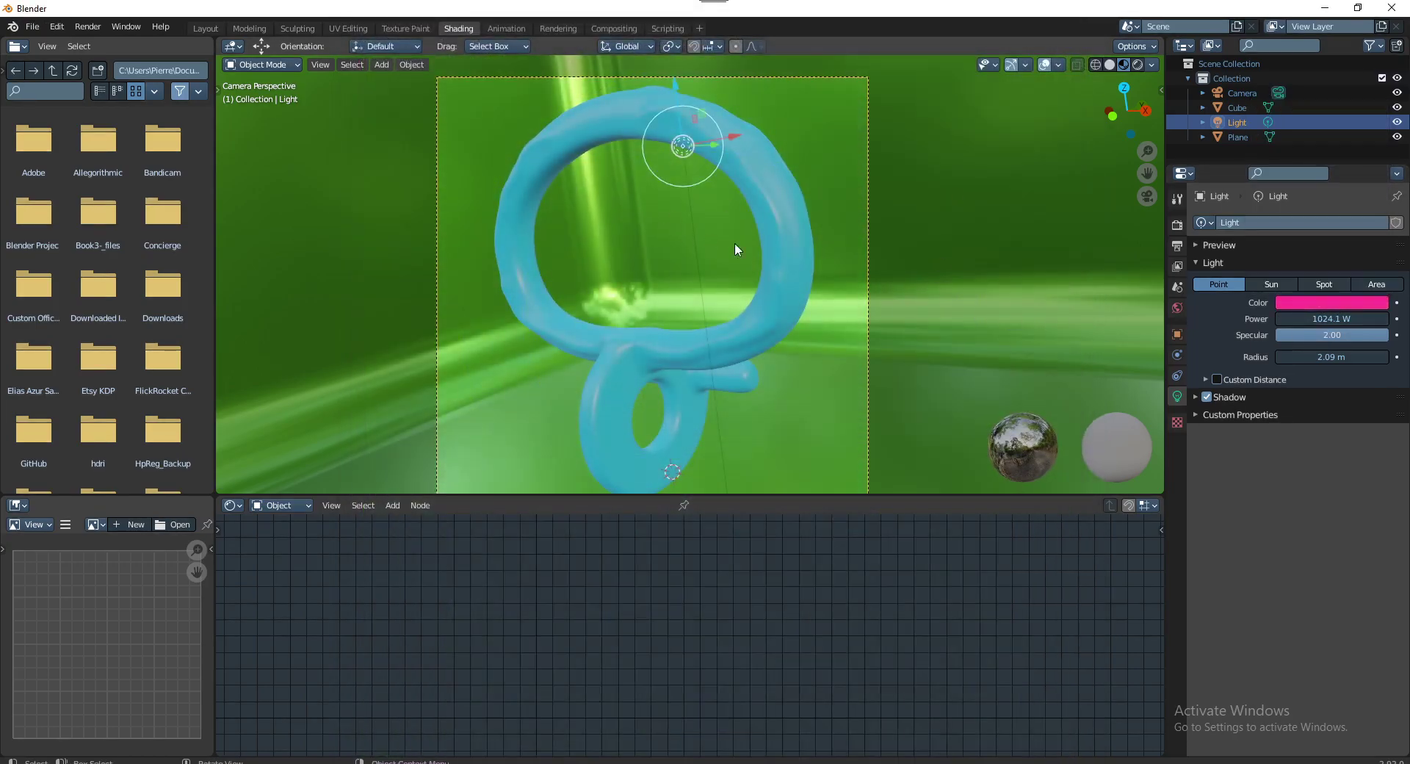
key(F12)
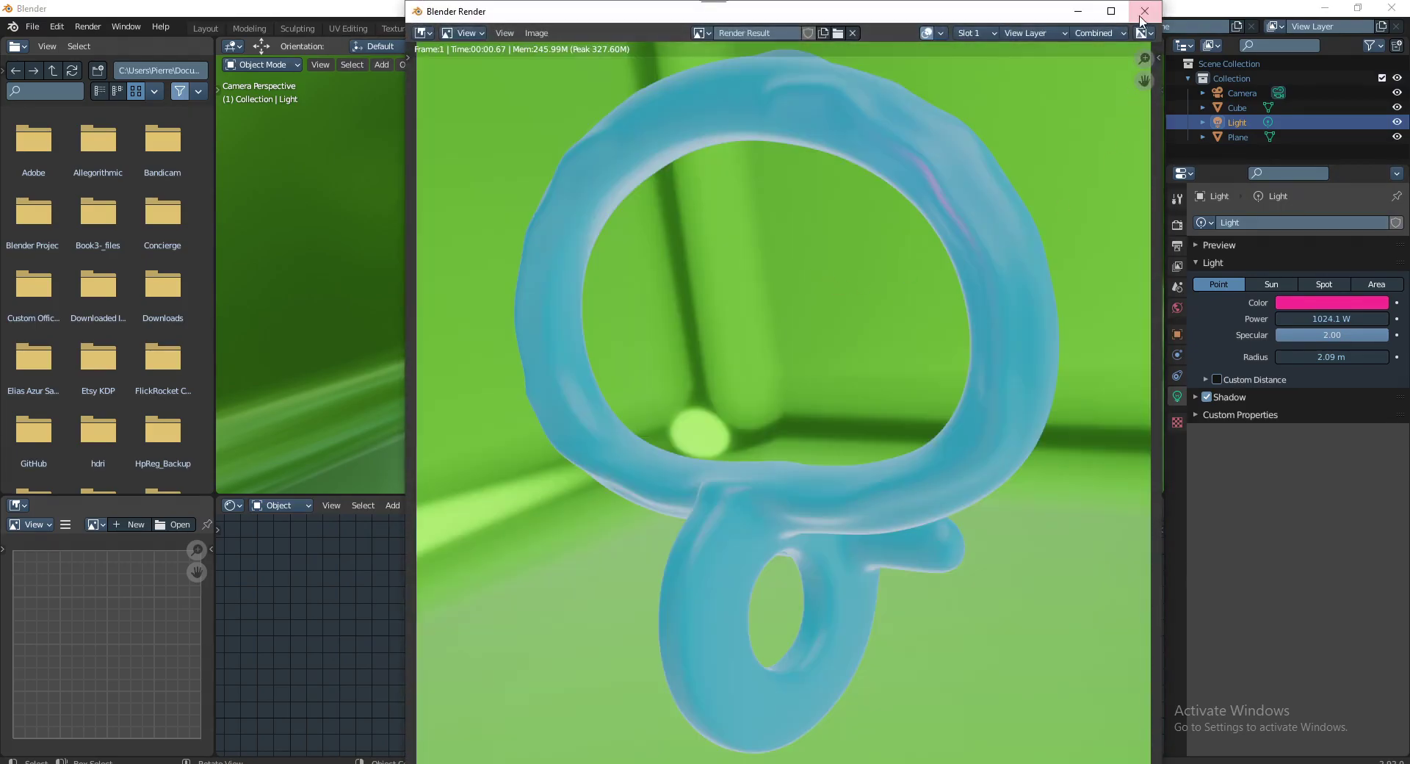
click(1144, 11)
Switch the render engine to Cycles with GPU Compute and the Experimental feature set
click(1177, 225)
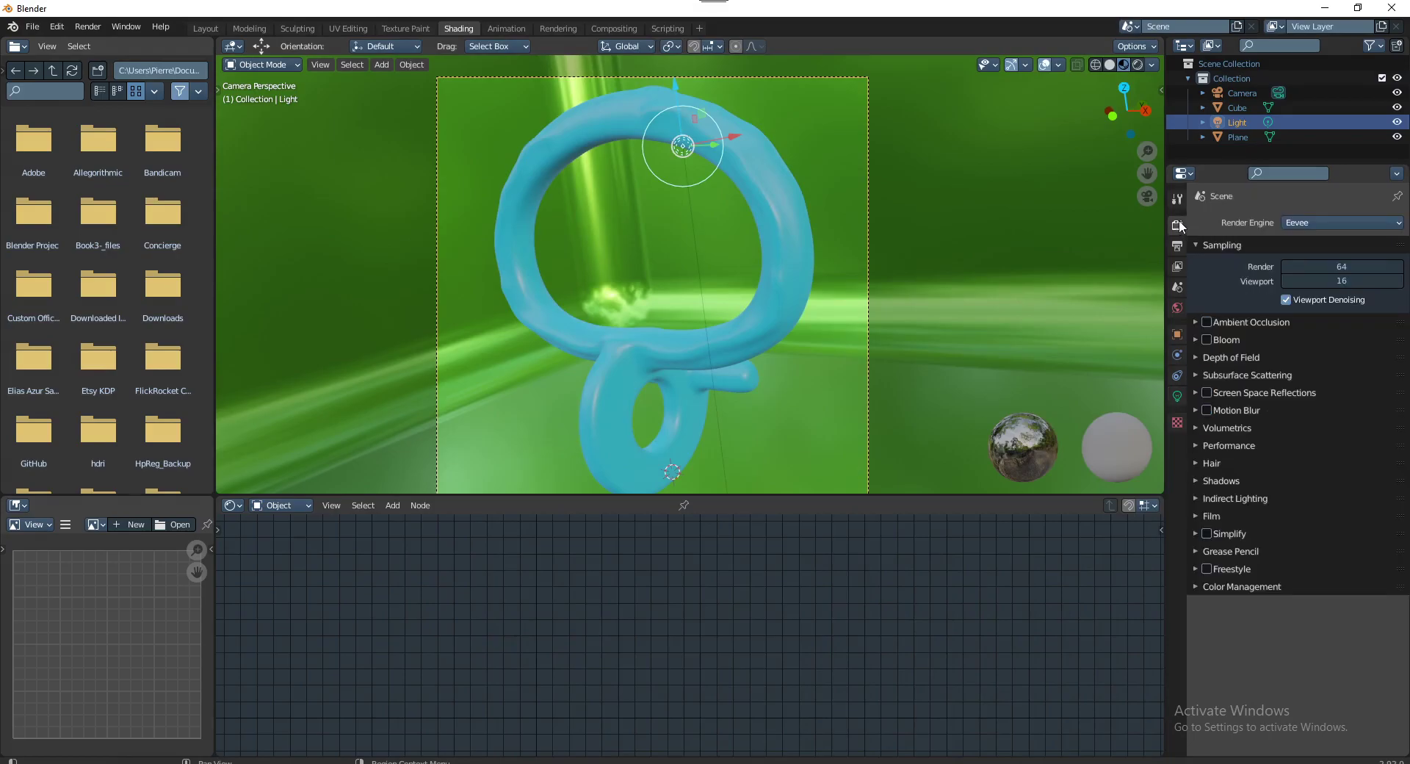
click(1319, 224)
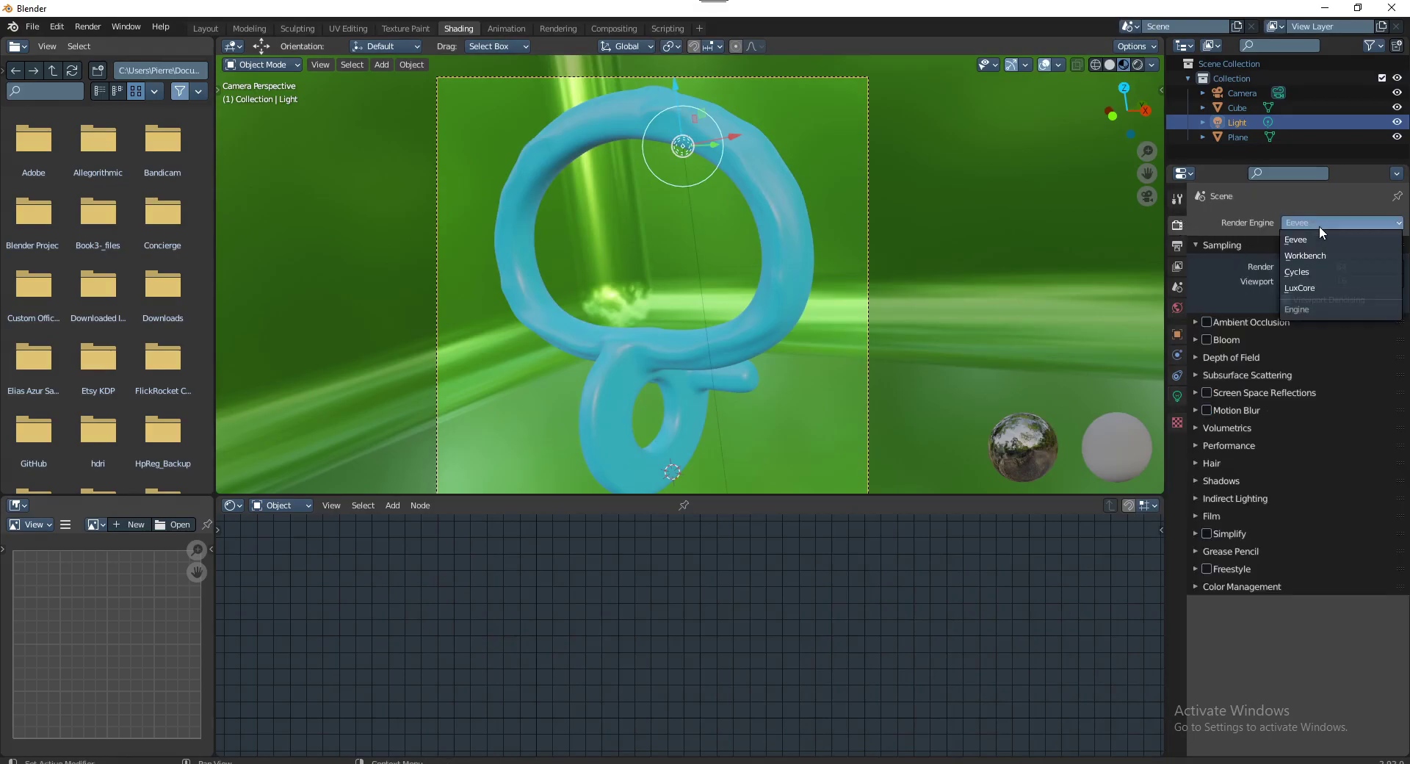
click(1308, 268)
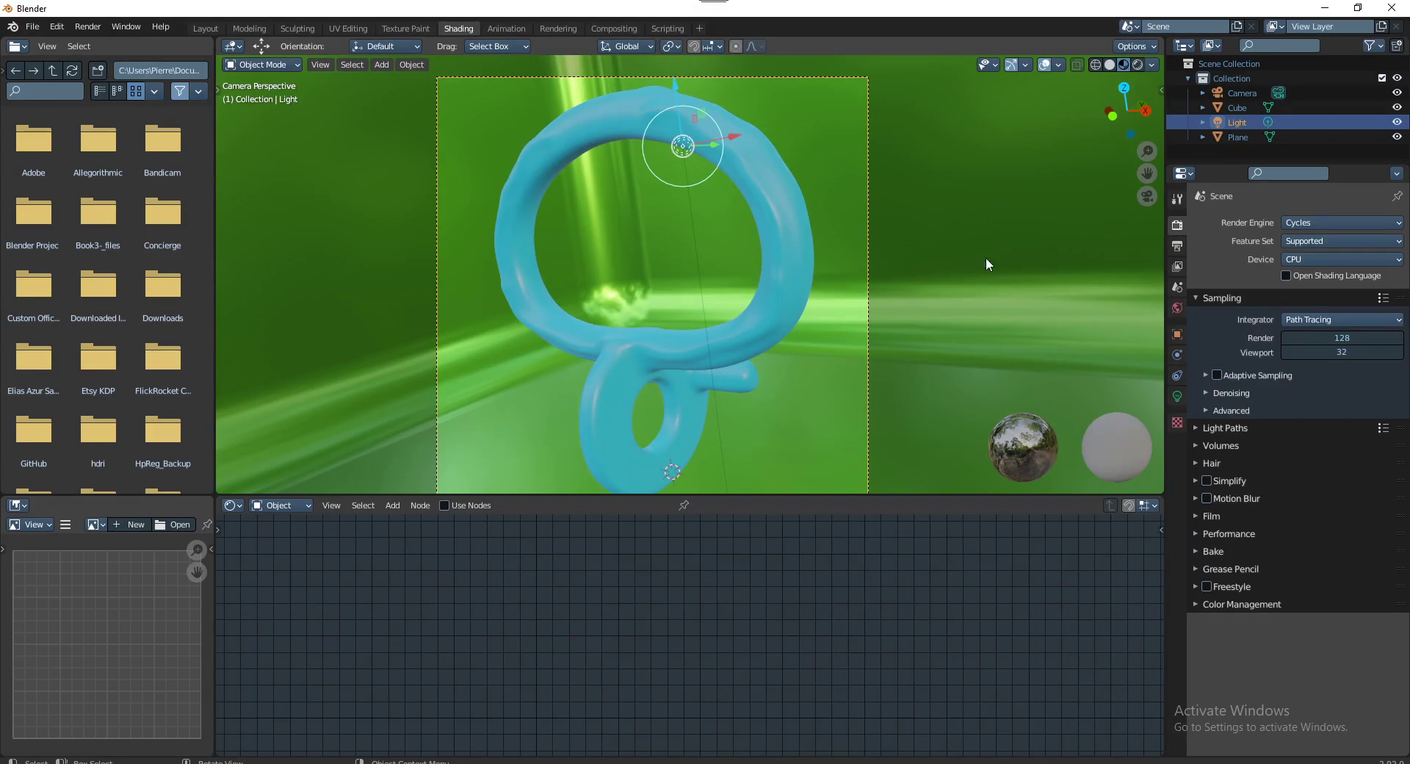
click(1361, 261)
click(1303, 241)
click(1300, 275)
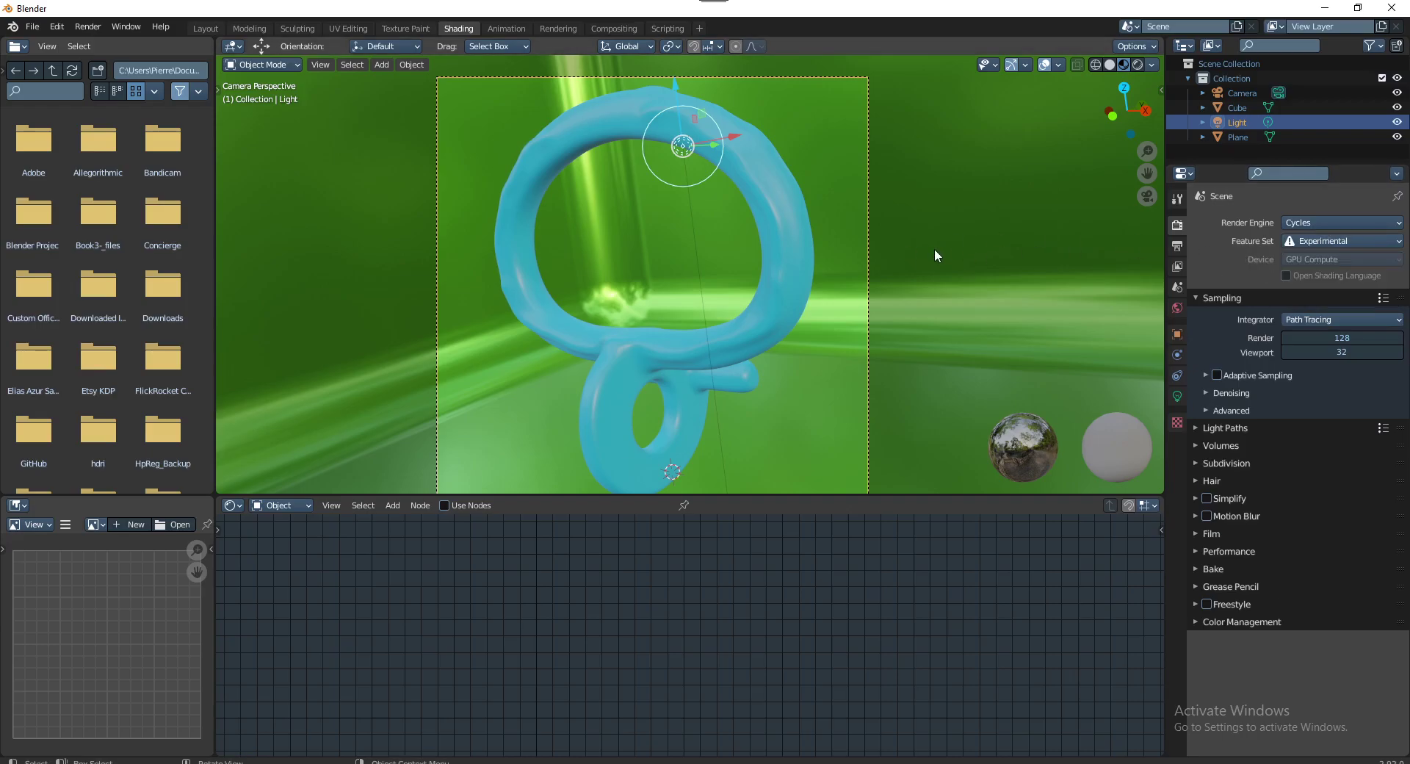
Set render samples to 200 and start an F12 render
click(1359, 338)
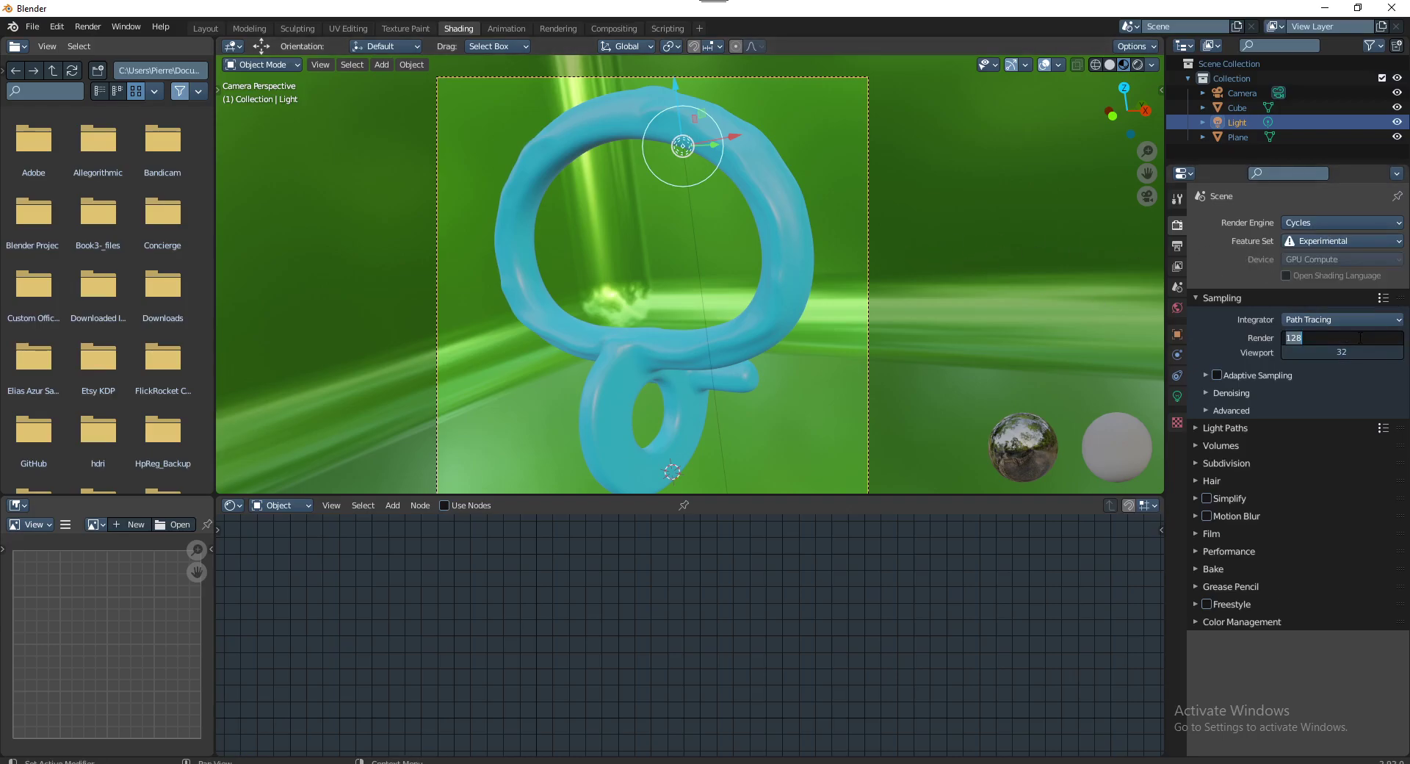
text(200)
key(Return)
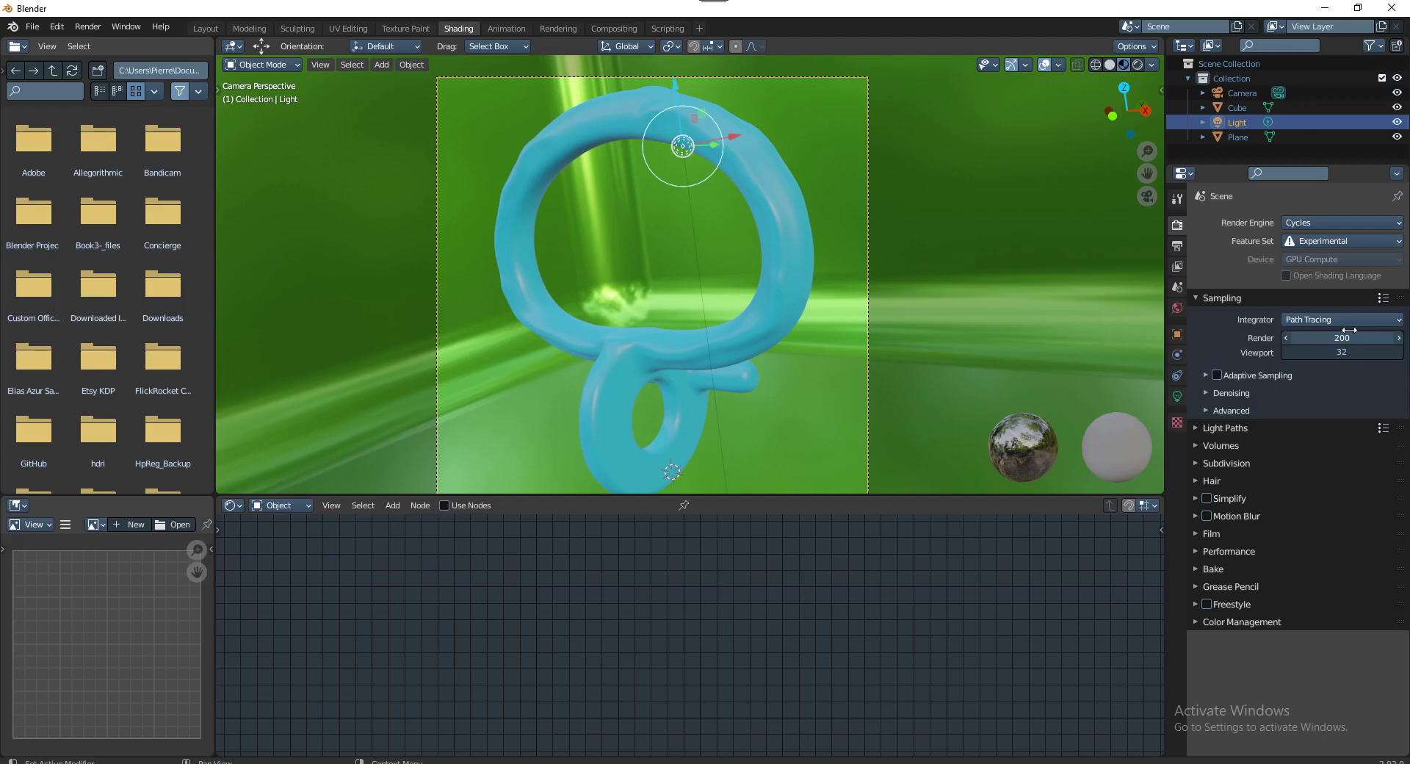
key(F12)
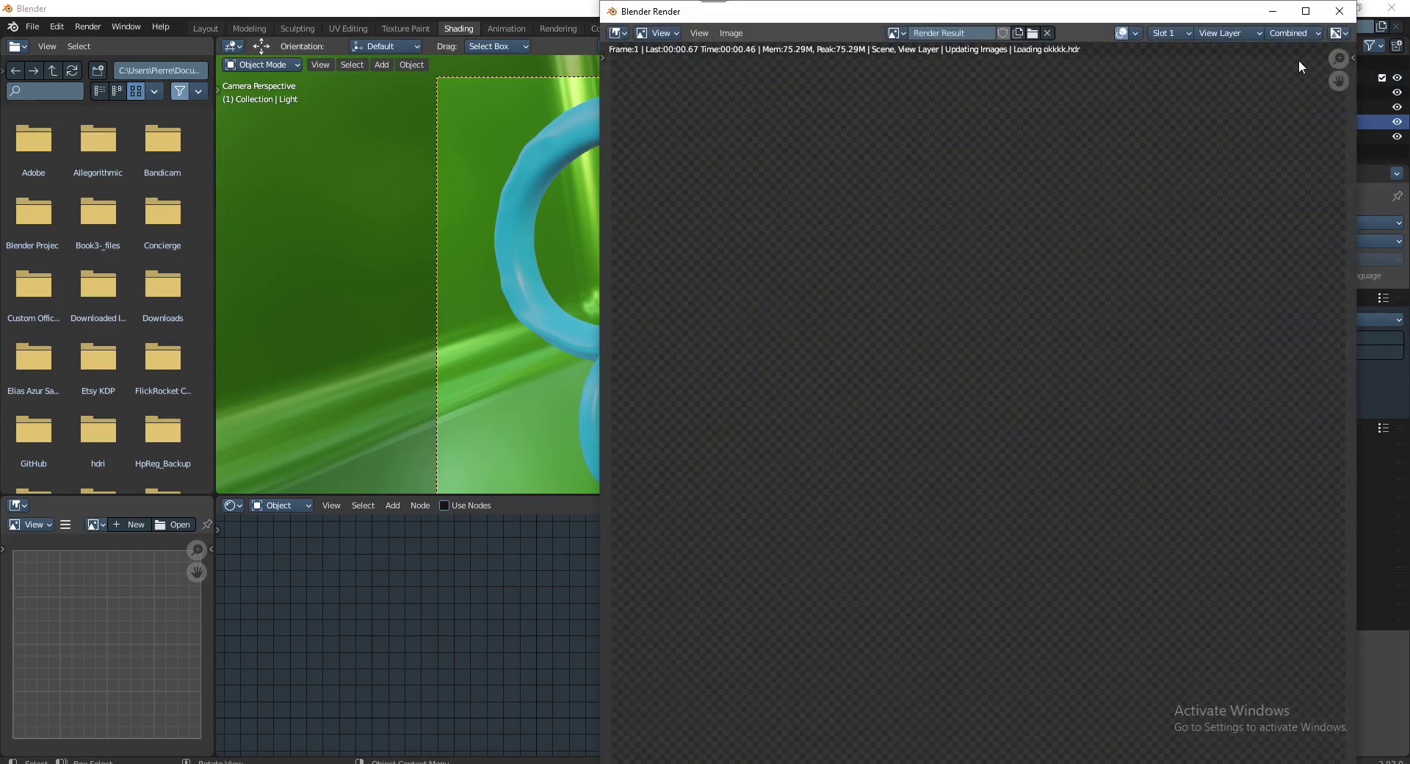
Maximize and inspect the Cycles render until it finishes, check the Image menu, then close the window
click(1308, 17)
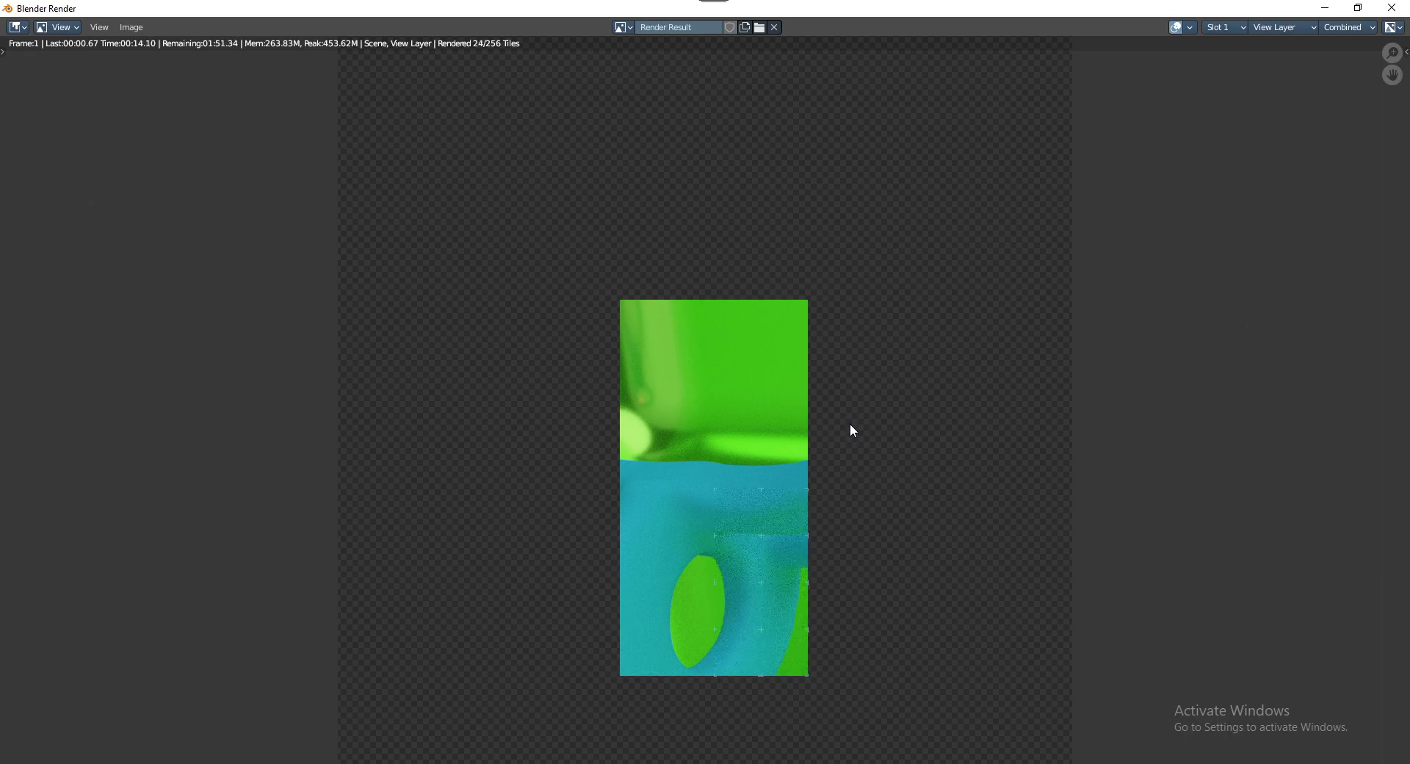
scroll(809, 458, down, 1)
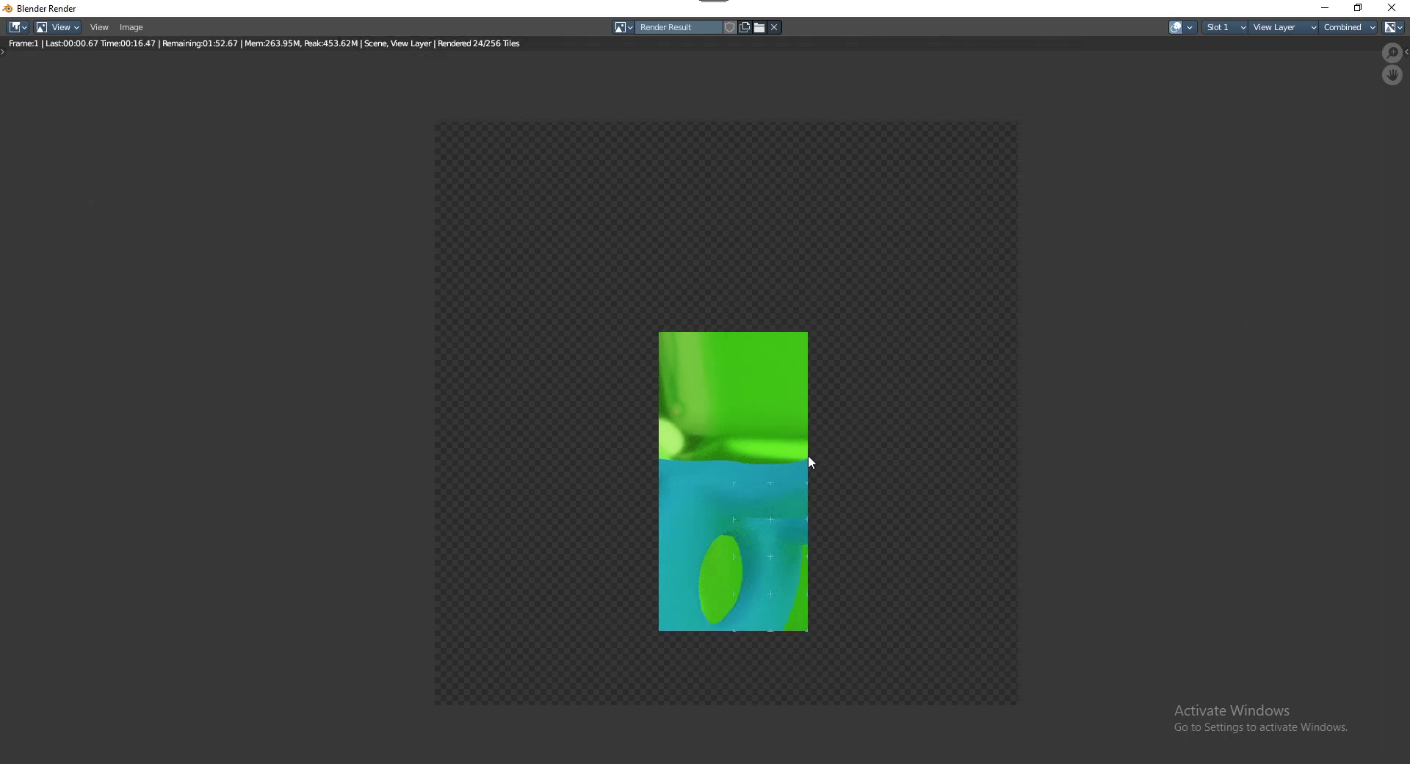
scroll(809, 459, up, 1)
scroll(813, 459, down, 1)
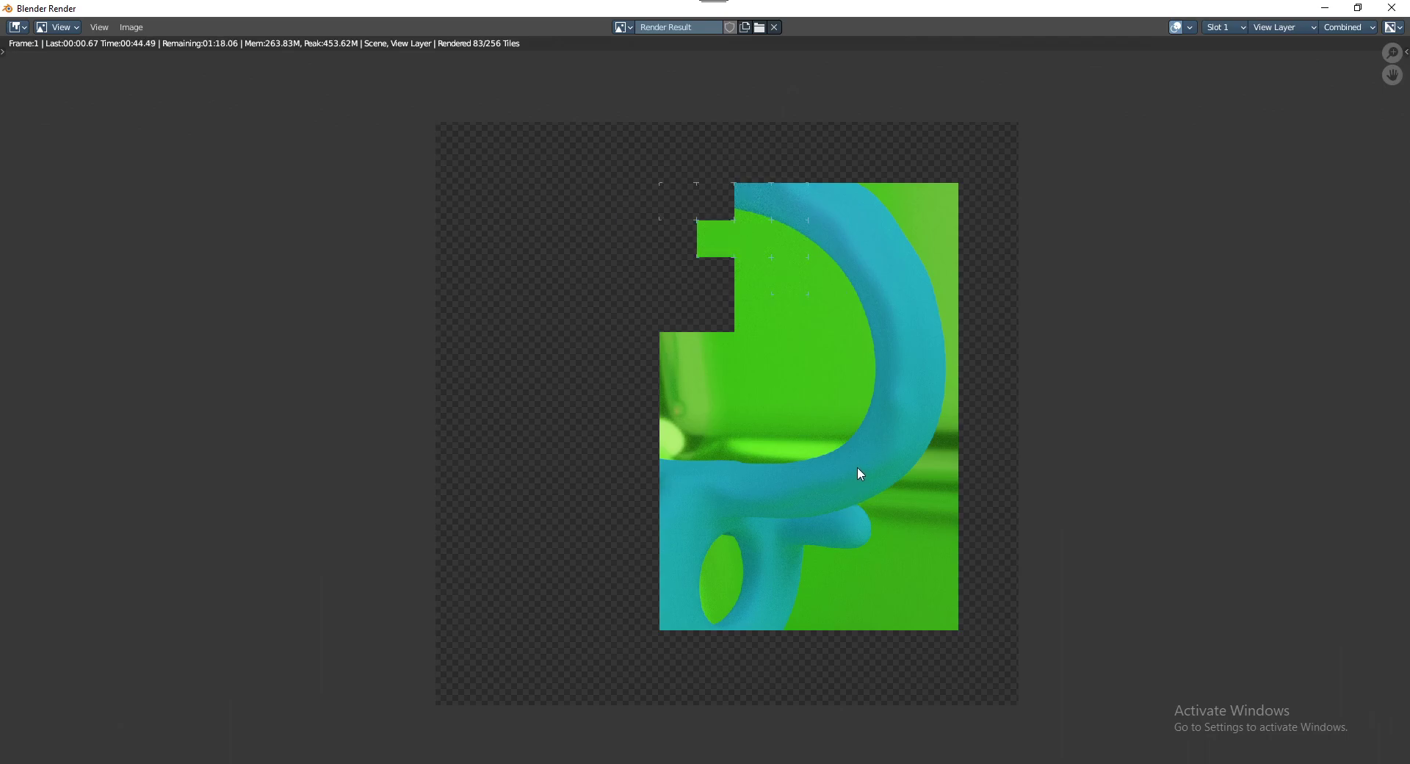
scroll(851, 469, down, 1)
scroll(847, 470, up, 2)
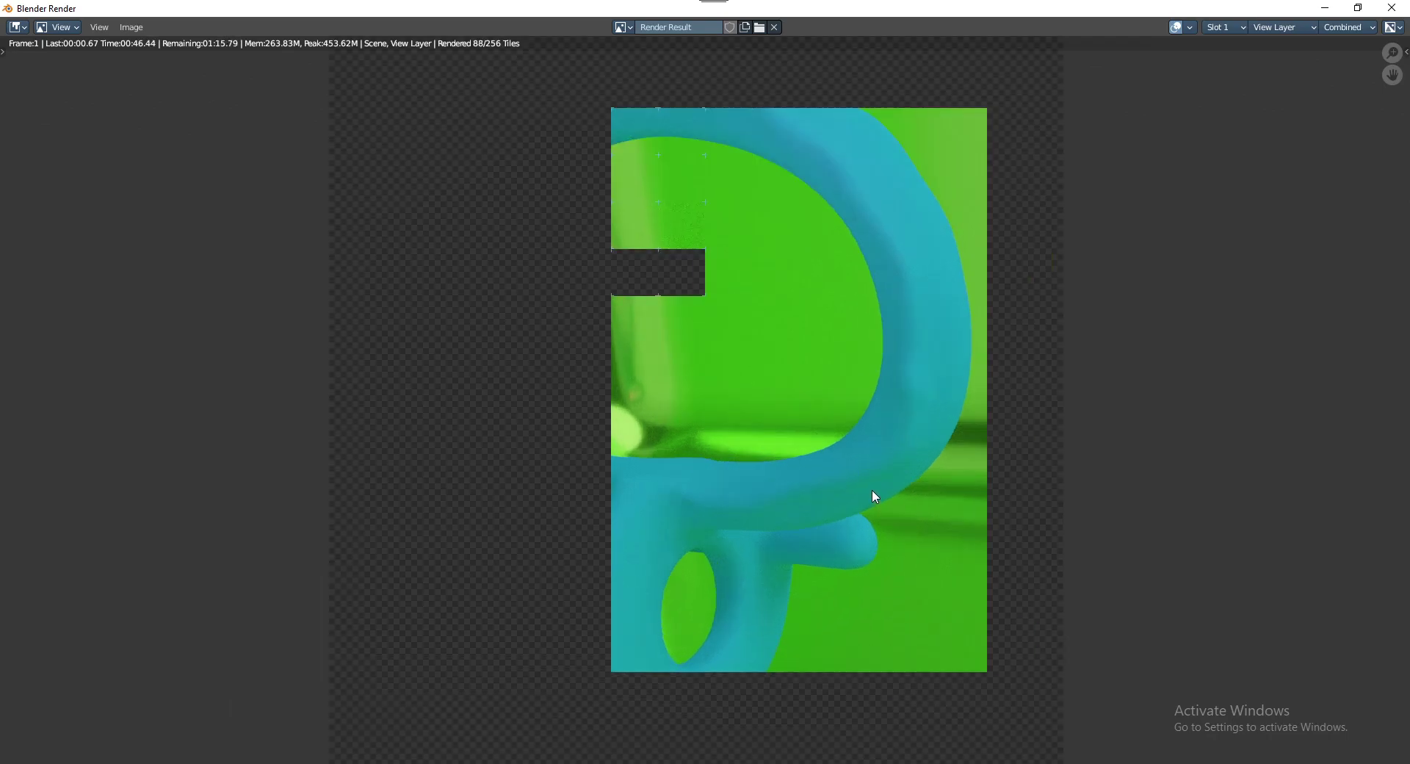
scroll(872, 491, down, 1)
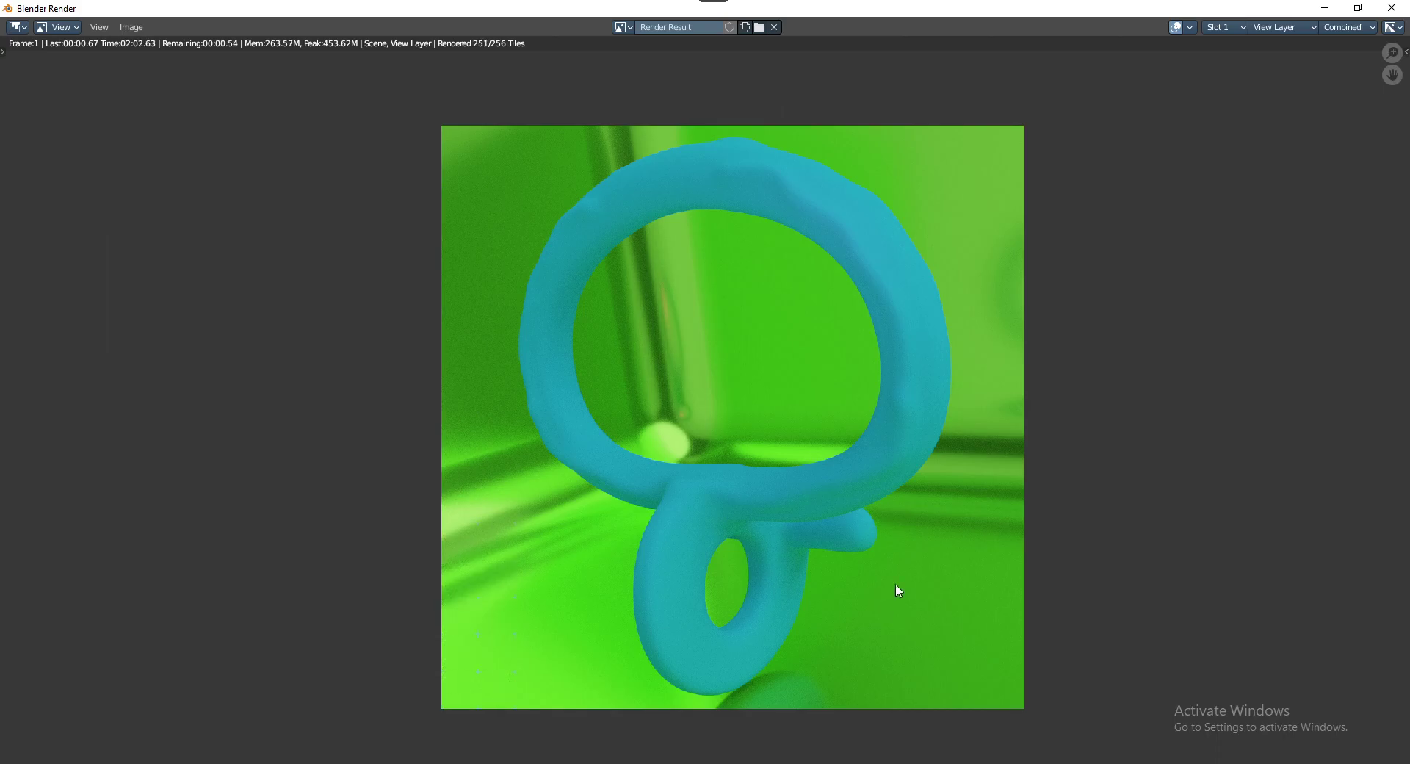
click(130, 31)
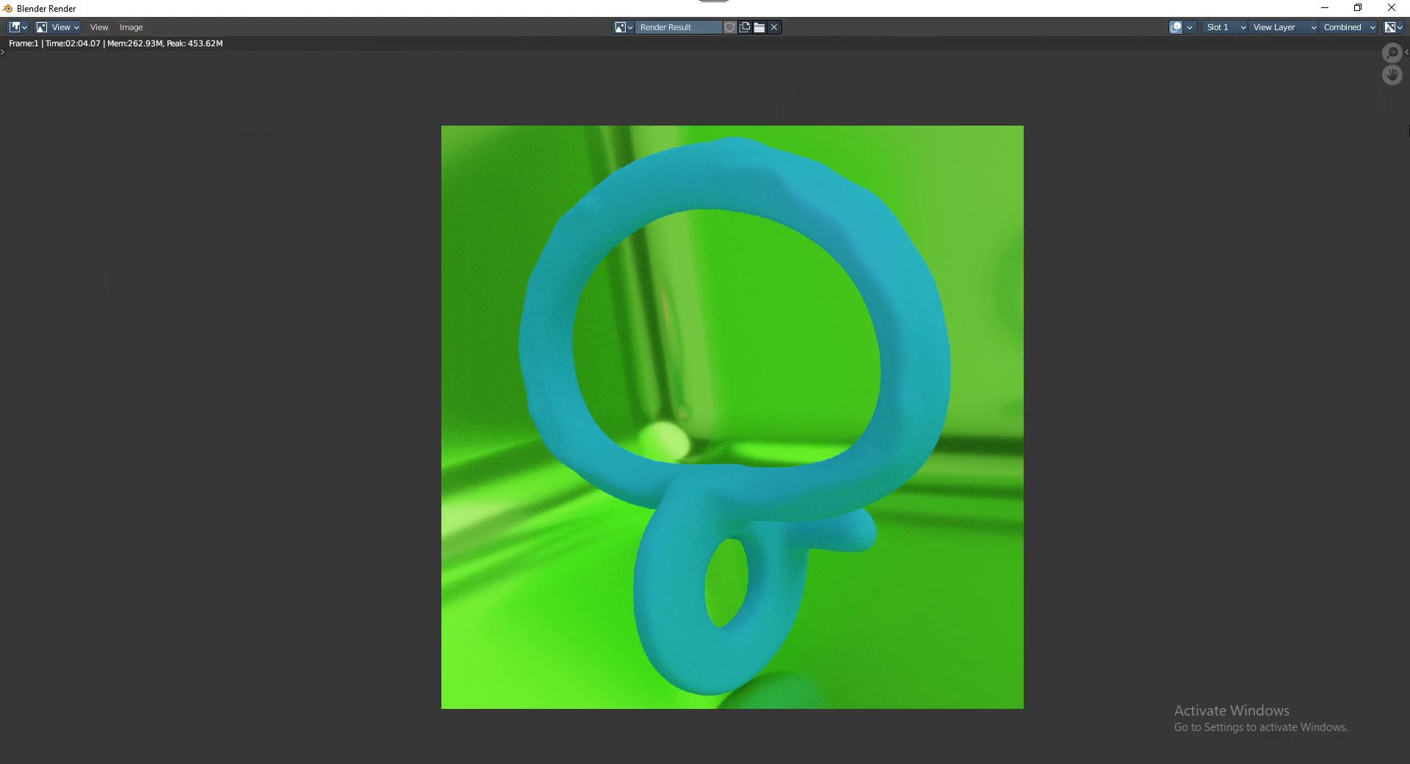
click(1392, 8)
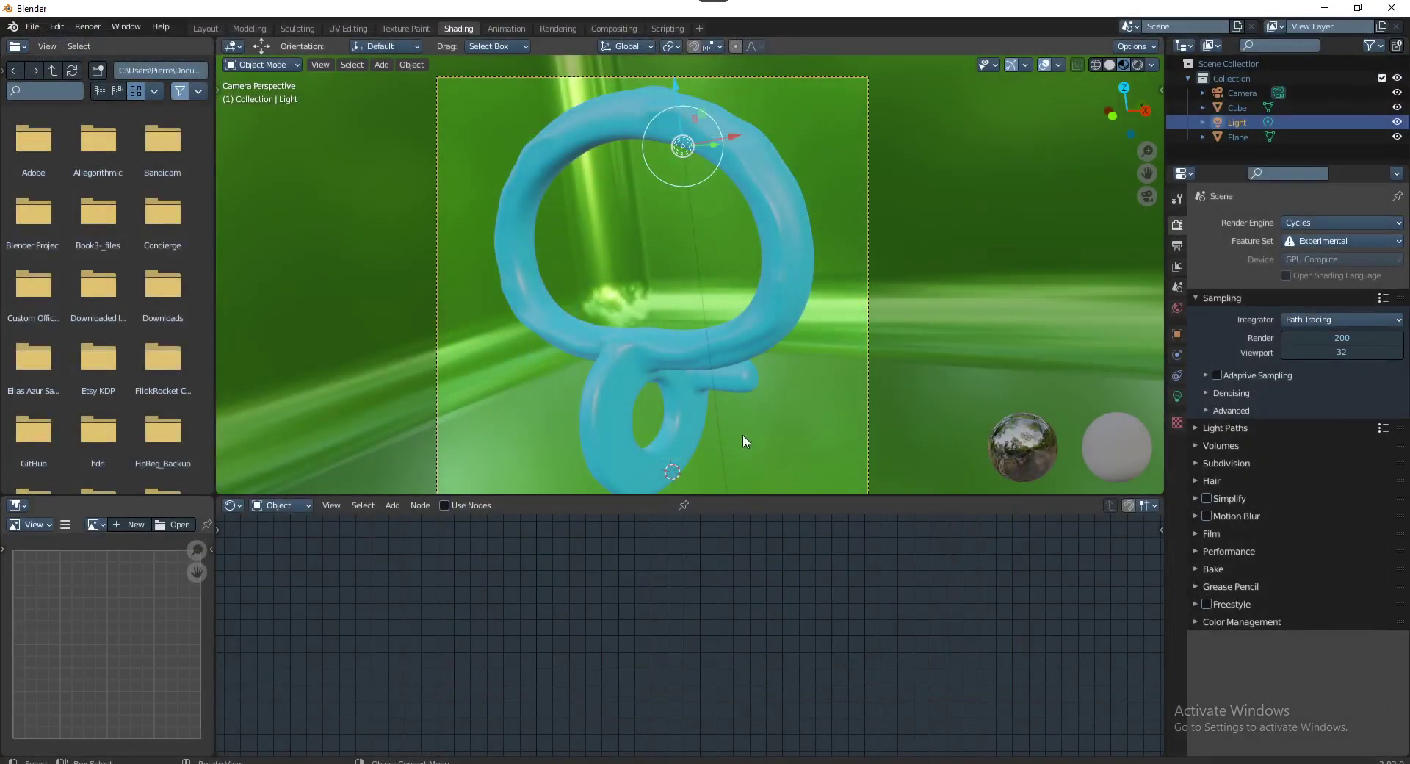
Lower the pendant's roughness to 0.000 and the backdrop Material.001 roughness to 0.055
click(761, 341)
shift+scroll(585, 650, down, 3)
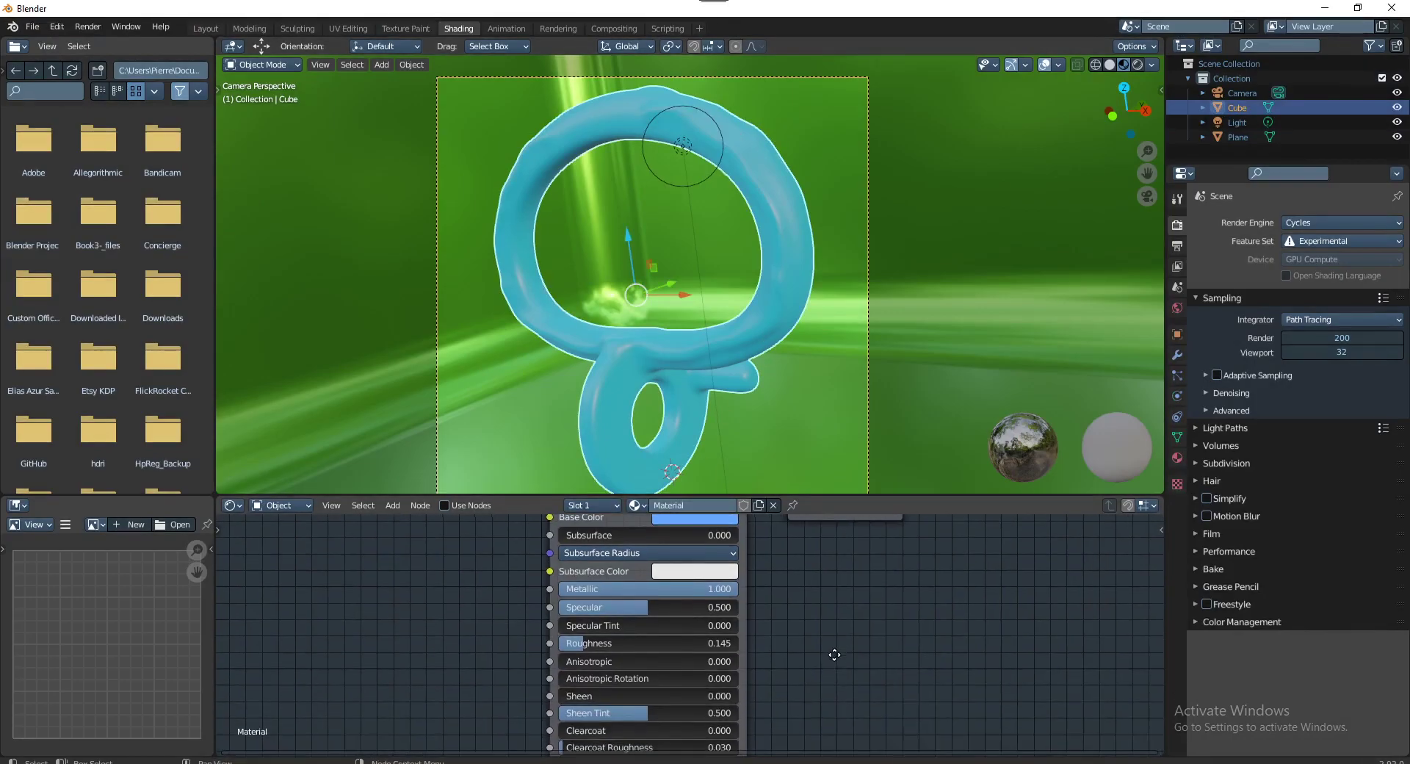
drag(585, 650, 560, 650)
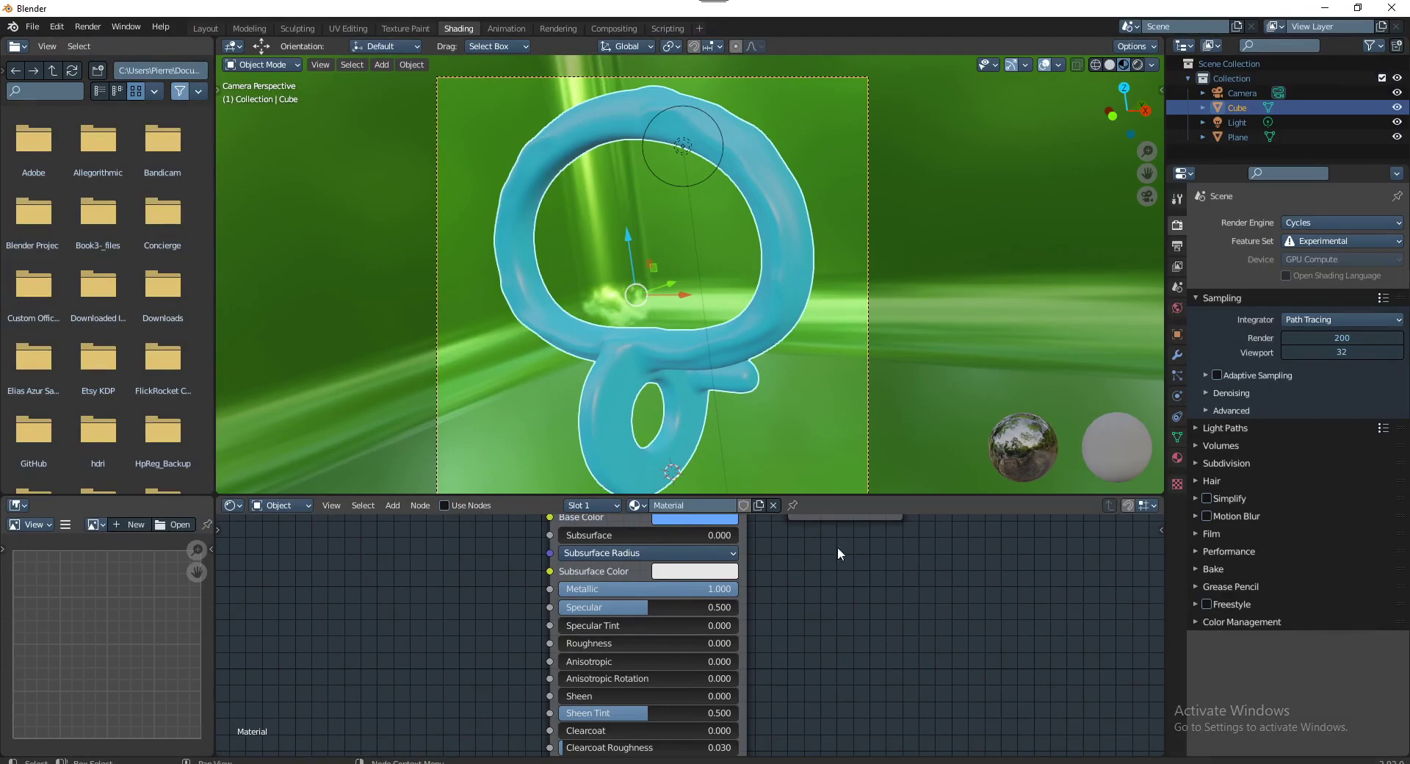
click(911, 438)
drag(598, 649, 579, 649)
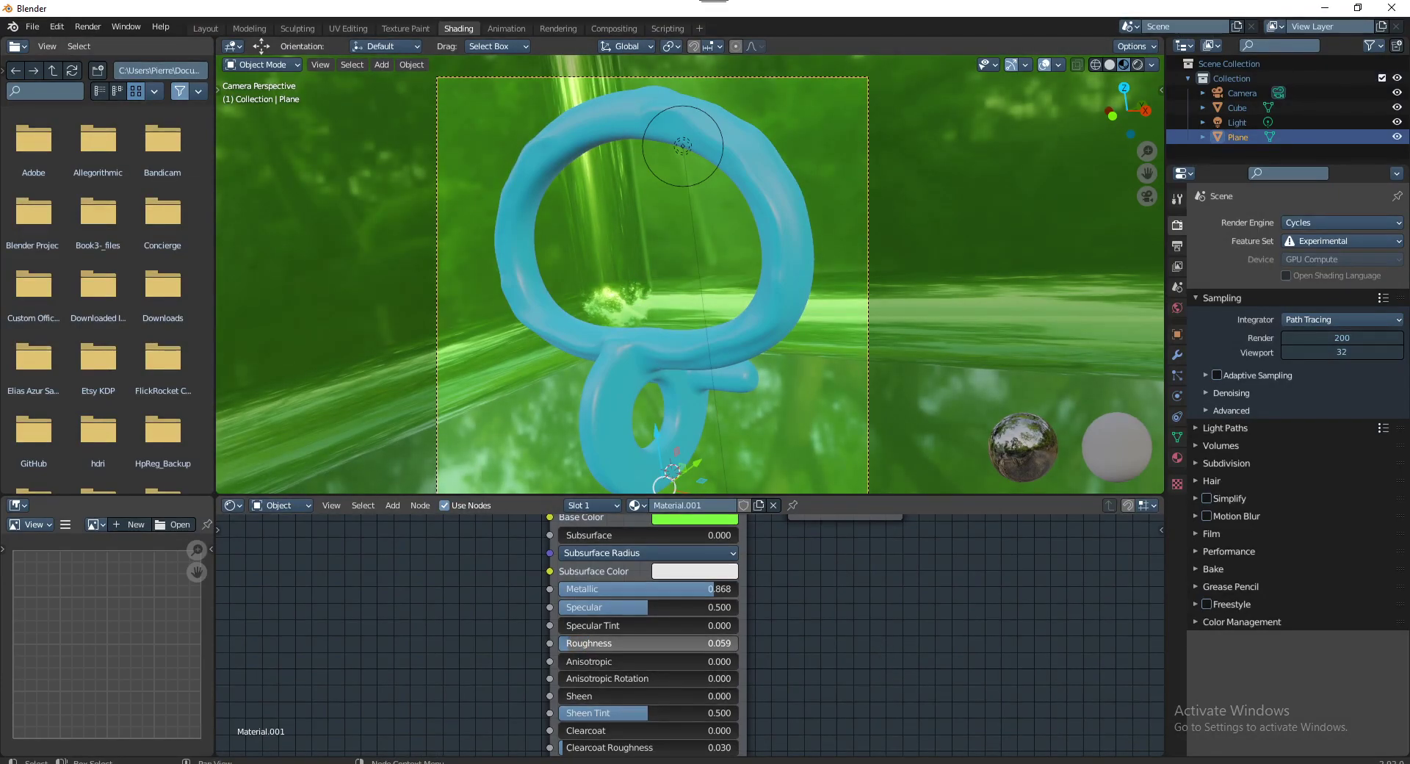
drag(566, 649, 566, 650)
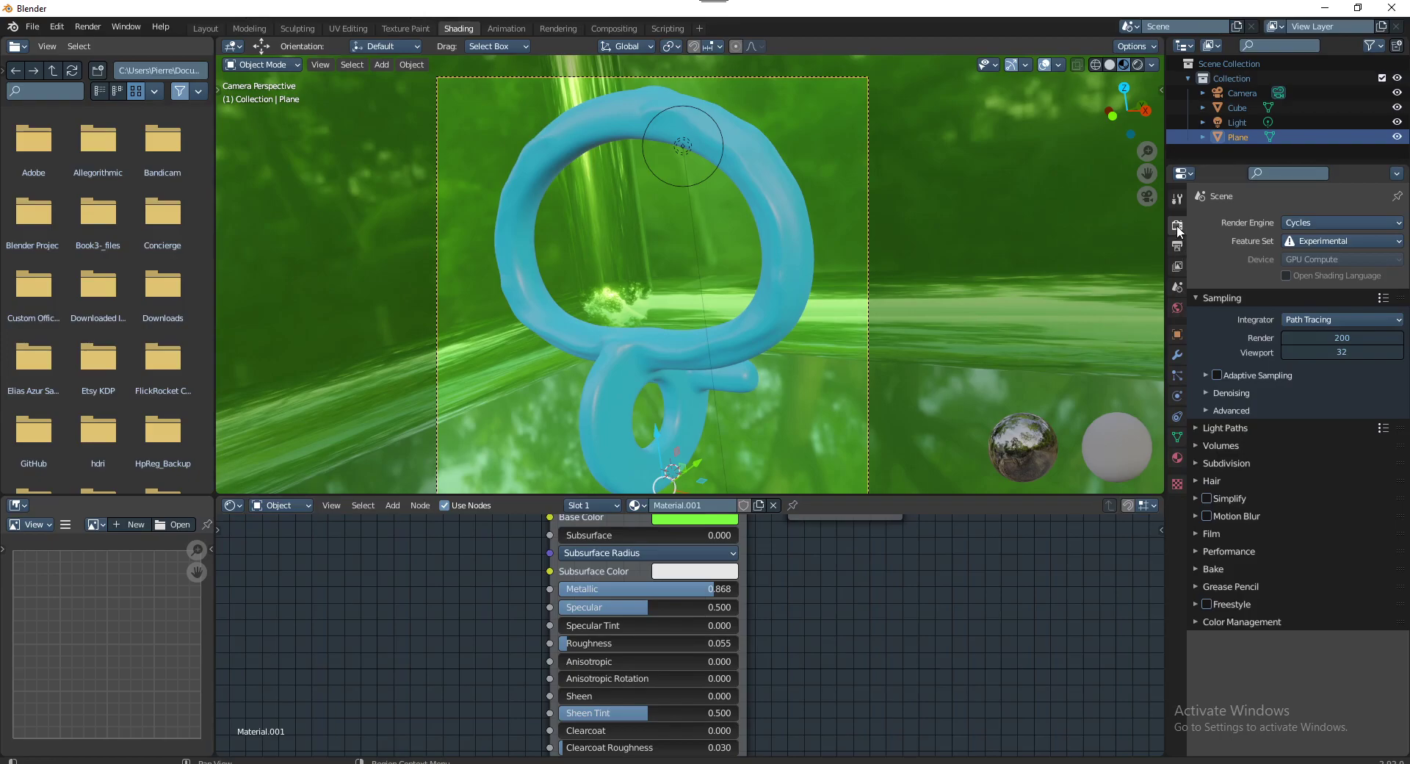
In Render properties, set Glossy and Volume light-path bounces to 12
click(1178, 246)
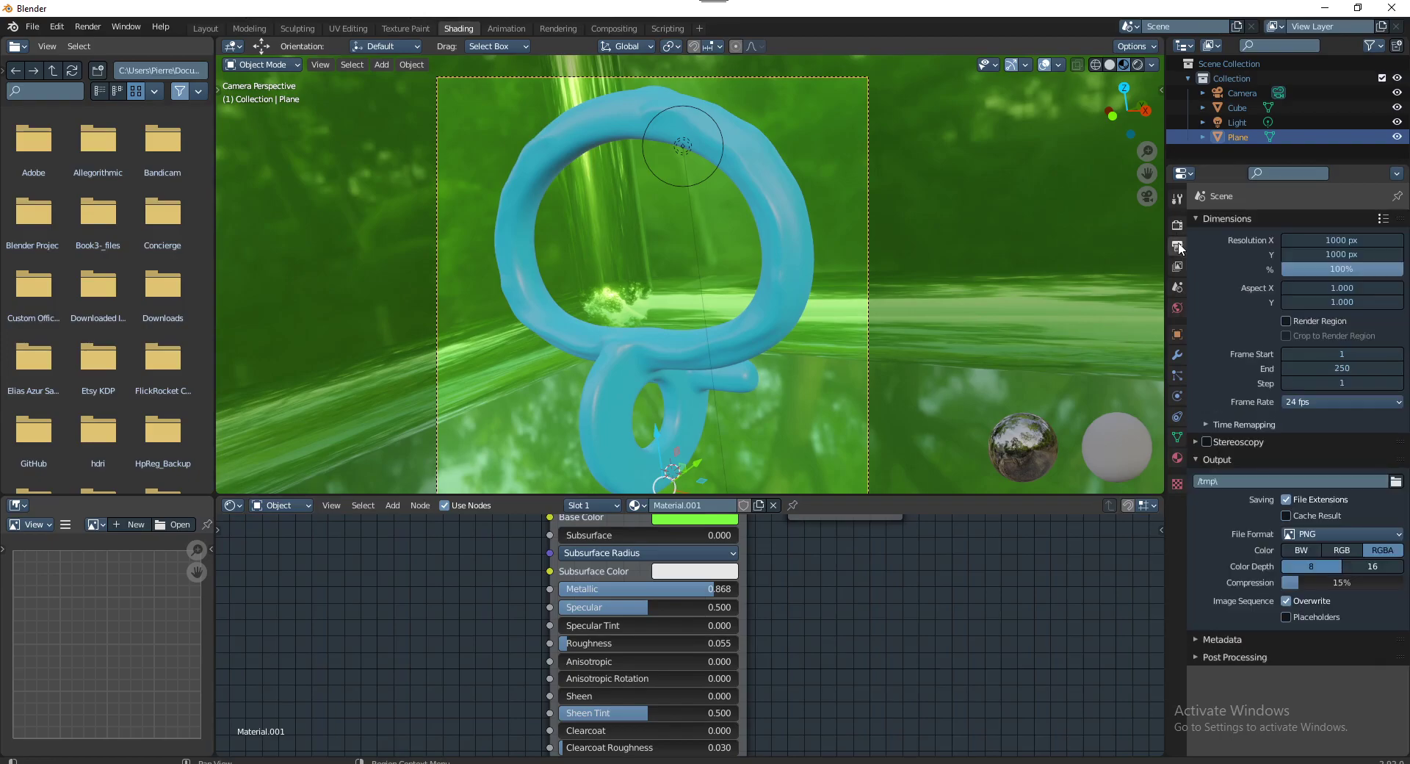
click(1178, 267)
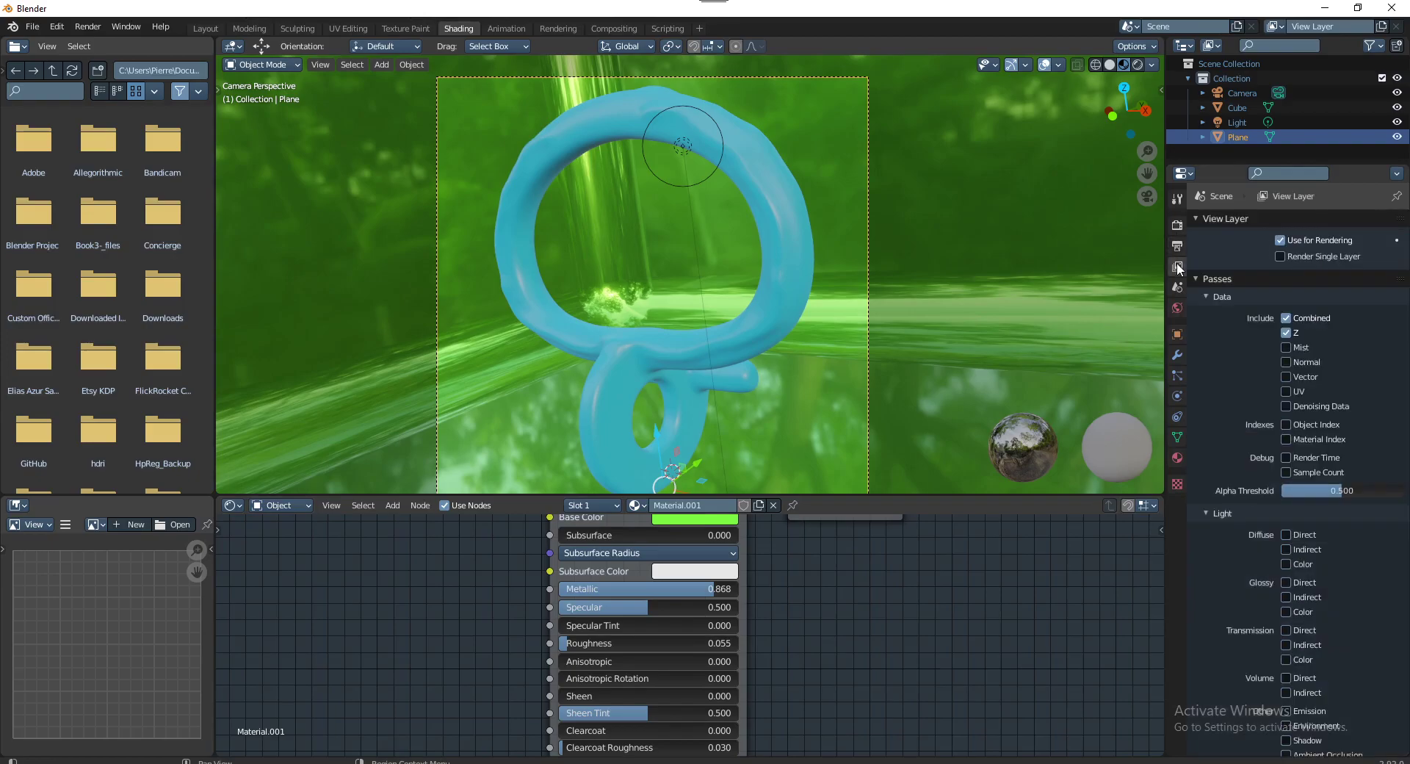
click(1178, 203)
click(1176, 223)
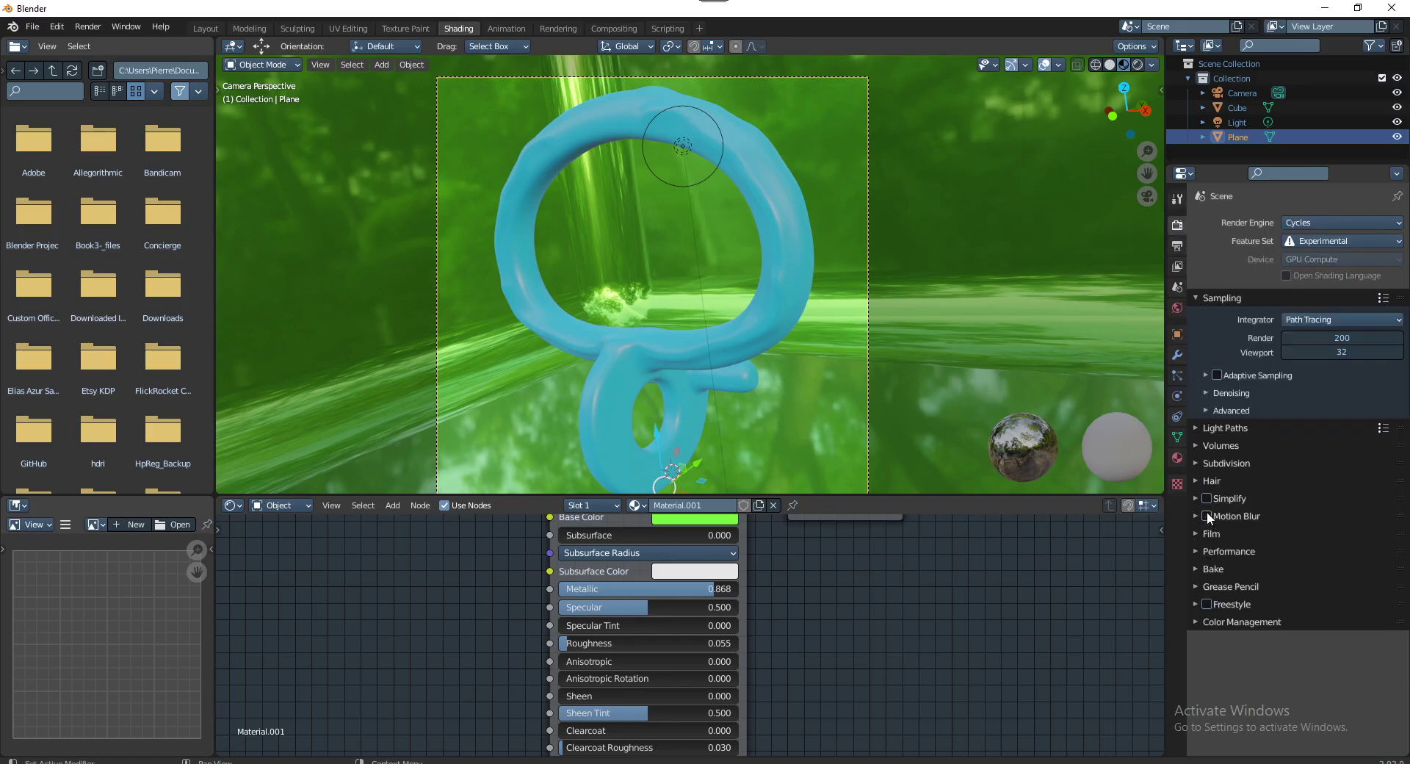
click(1213, 429)
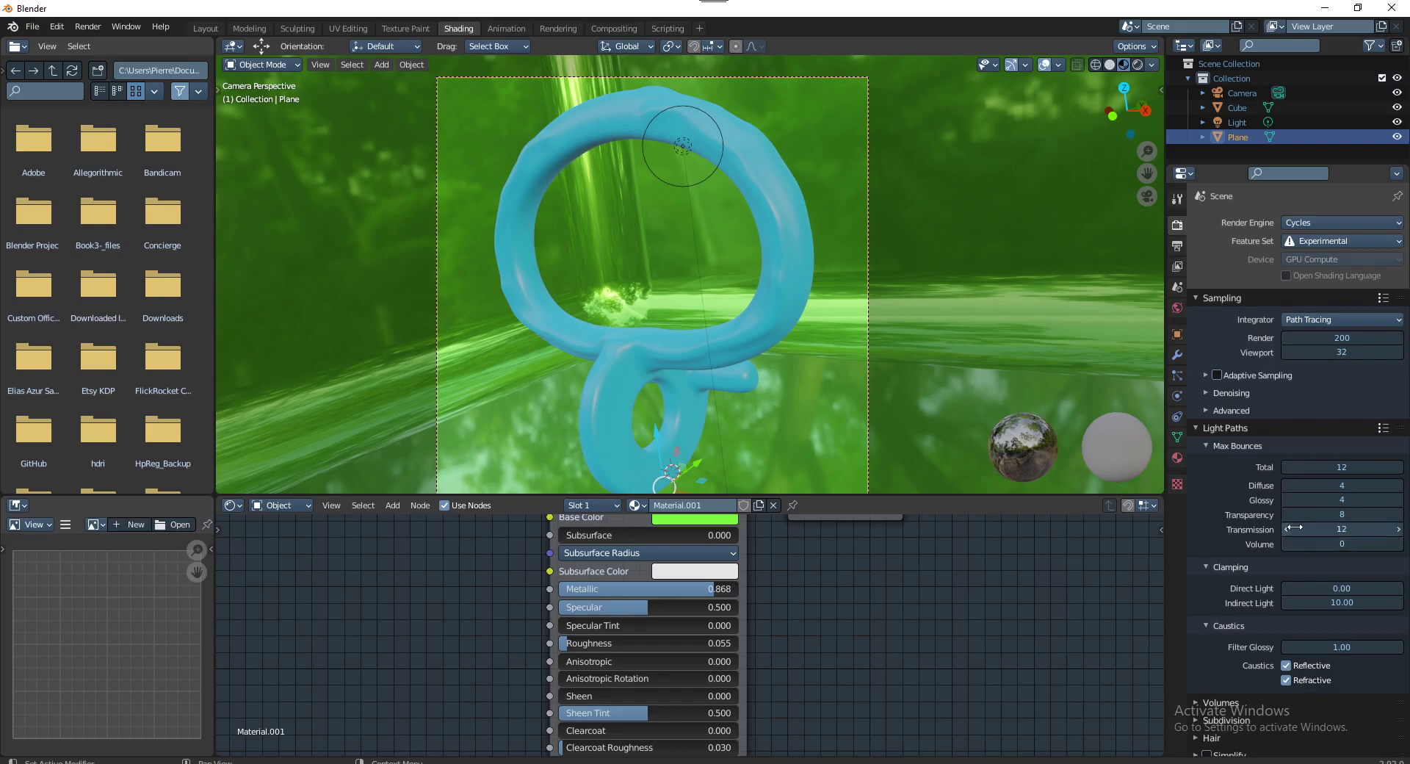
click(1343, 501)
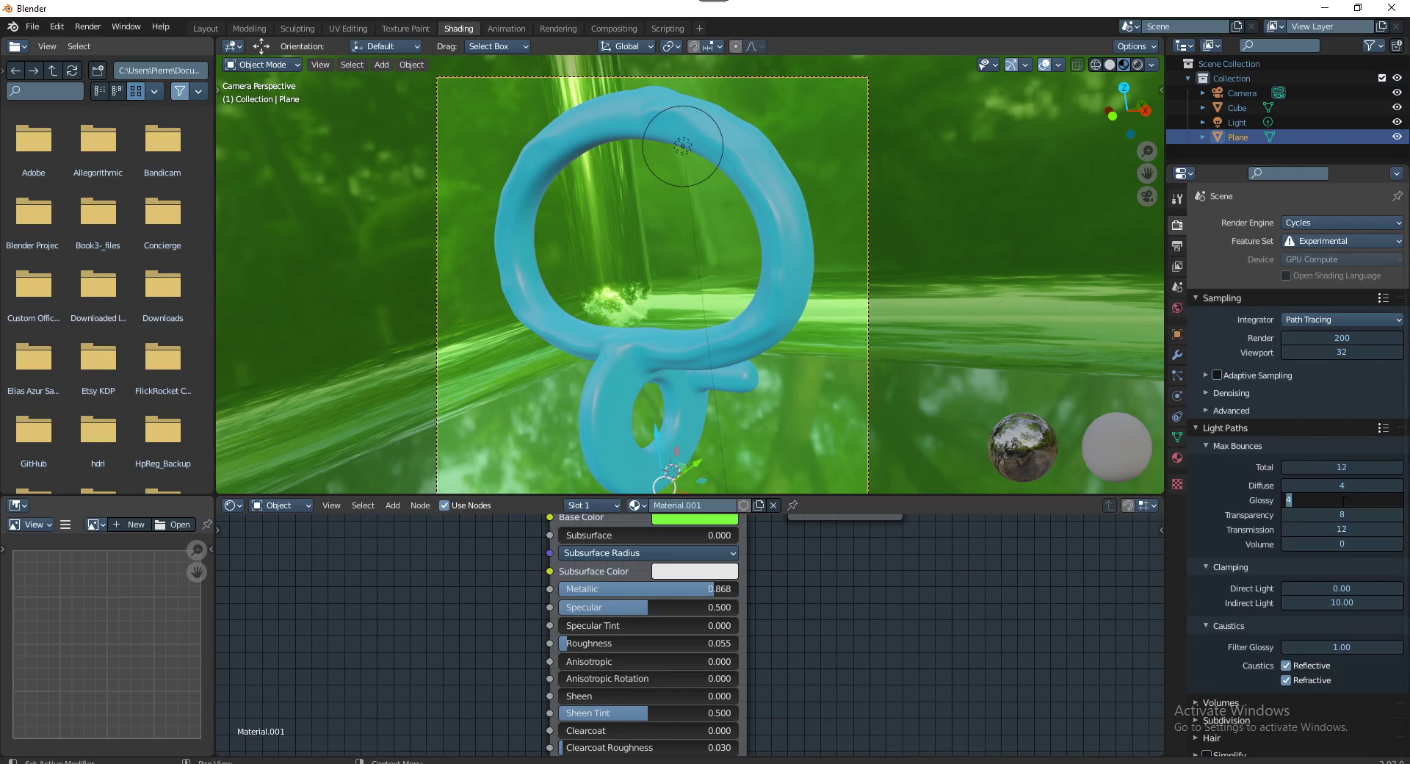
text(12)
key(Return)
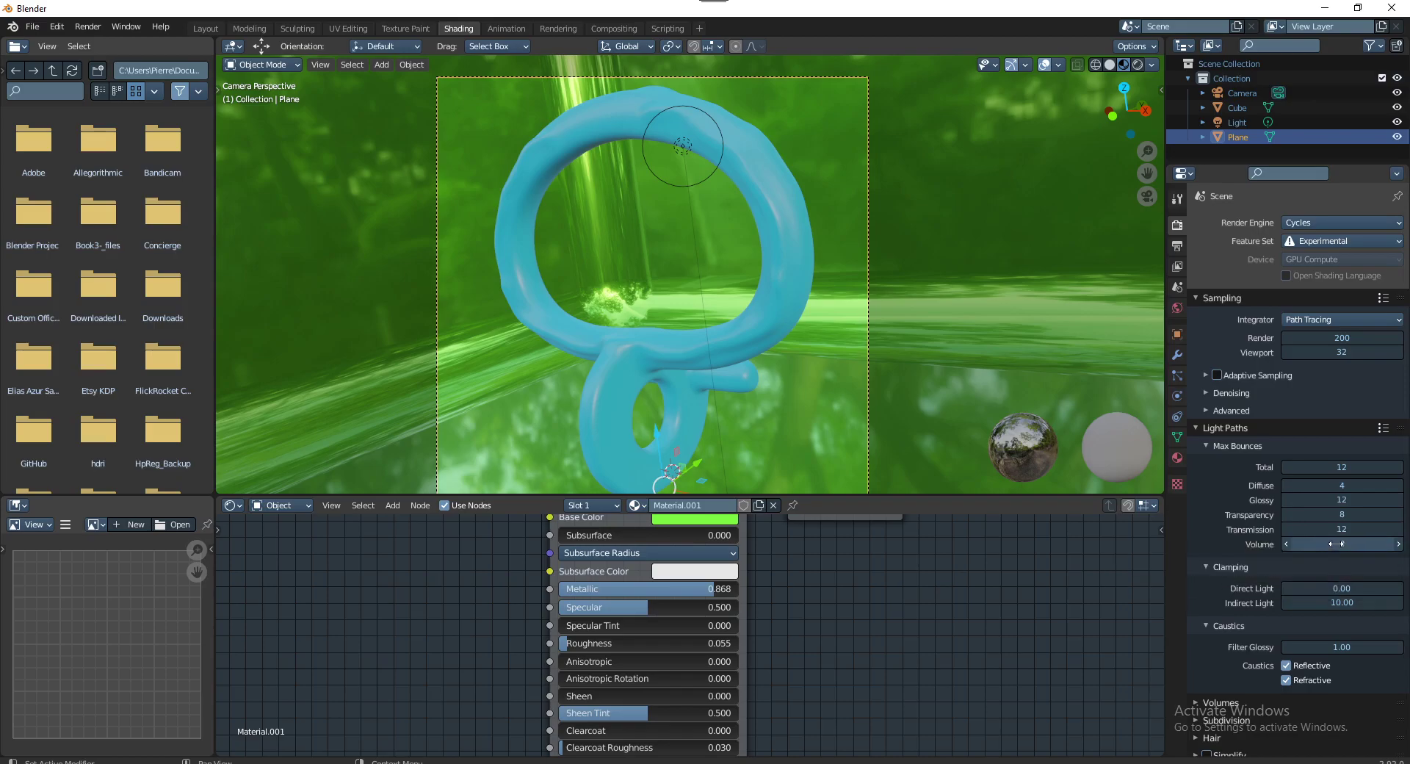
click(1337, 545)
text(12)
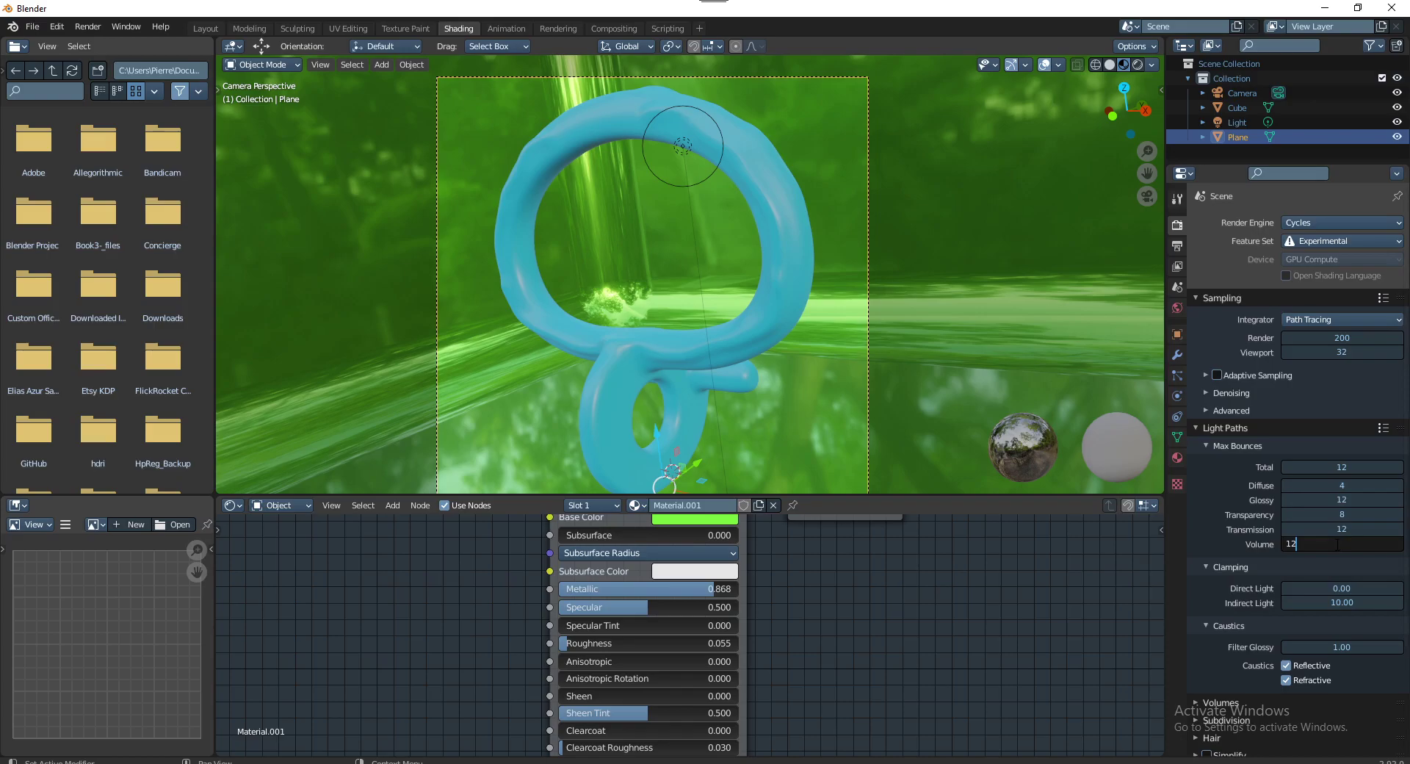
key(Return)
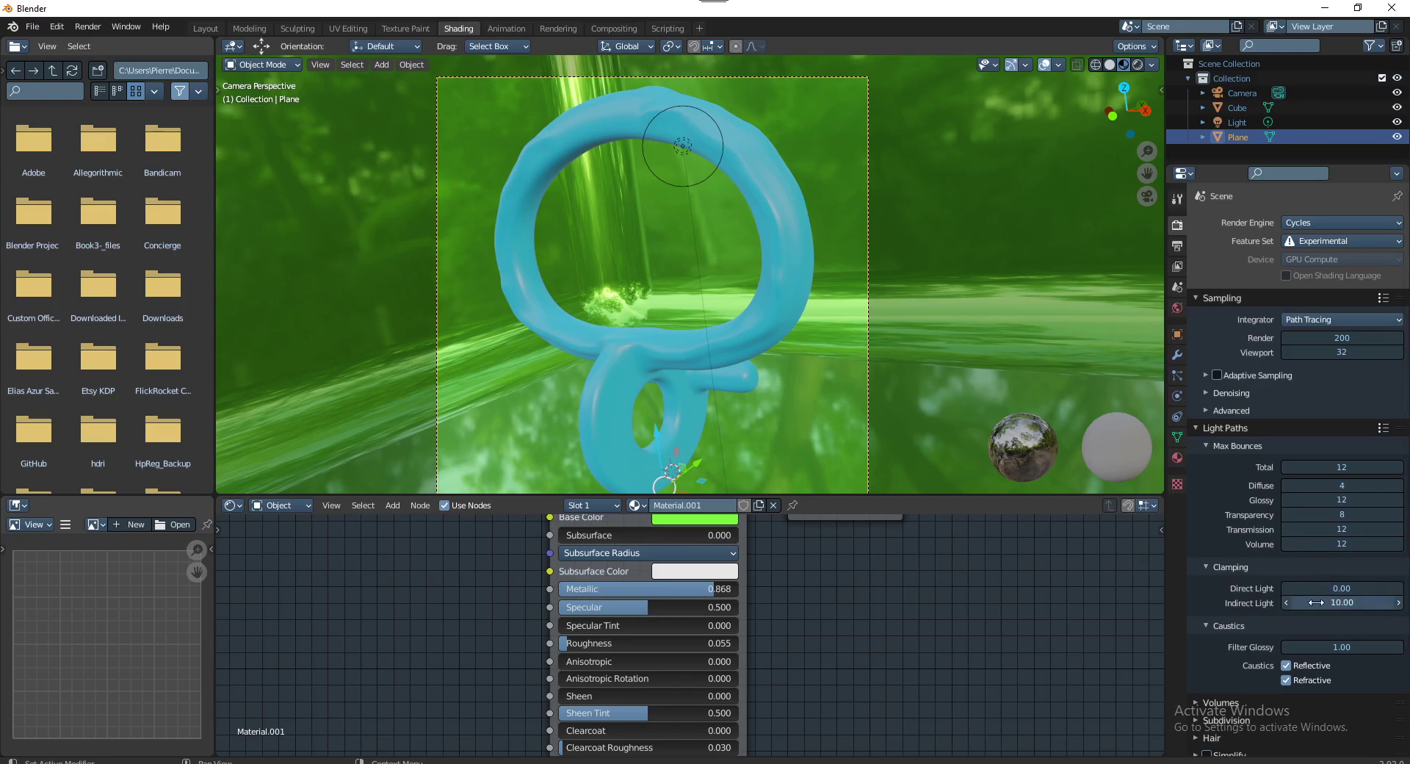
Set Filter Glossy to 2.00 and viewport samples to 50
click(1339, 646)
text(2)
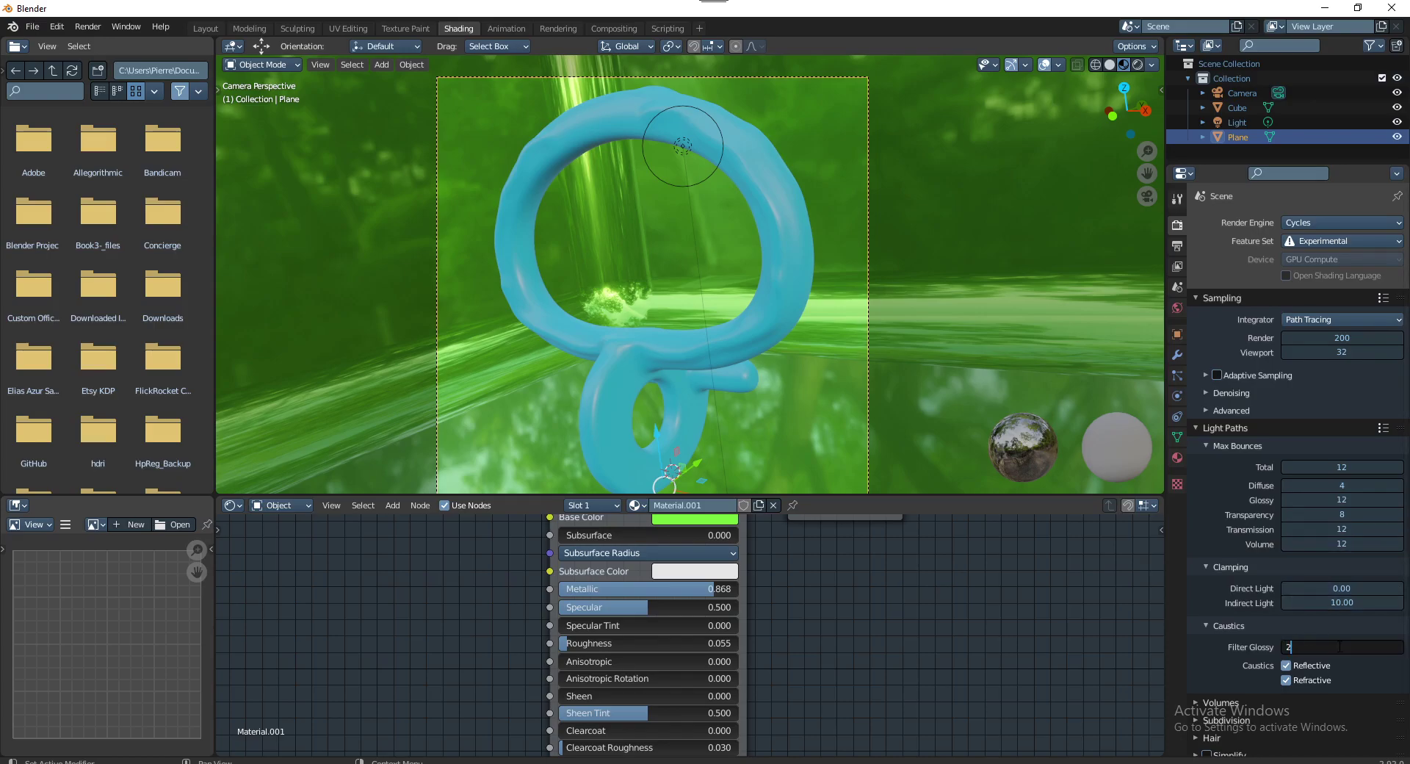
key(Return)
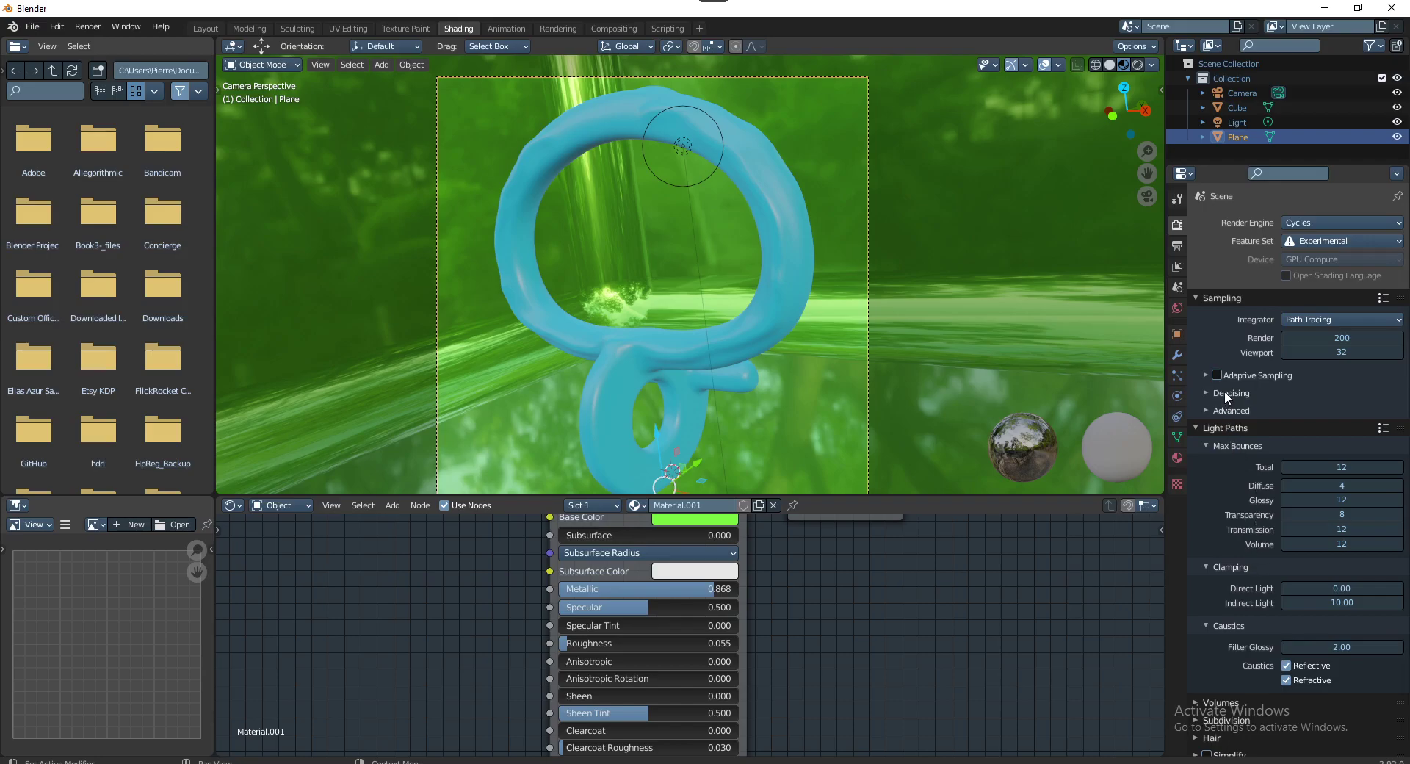
click(1224, 395)
scroll(1267, 595, down, 1)
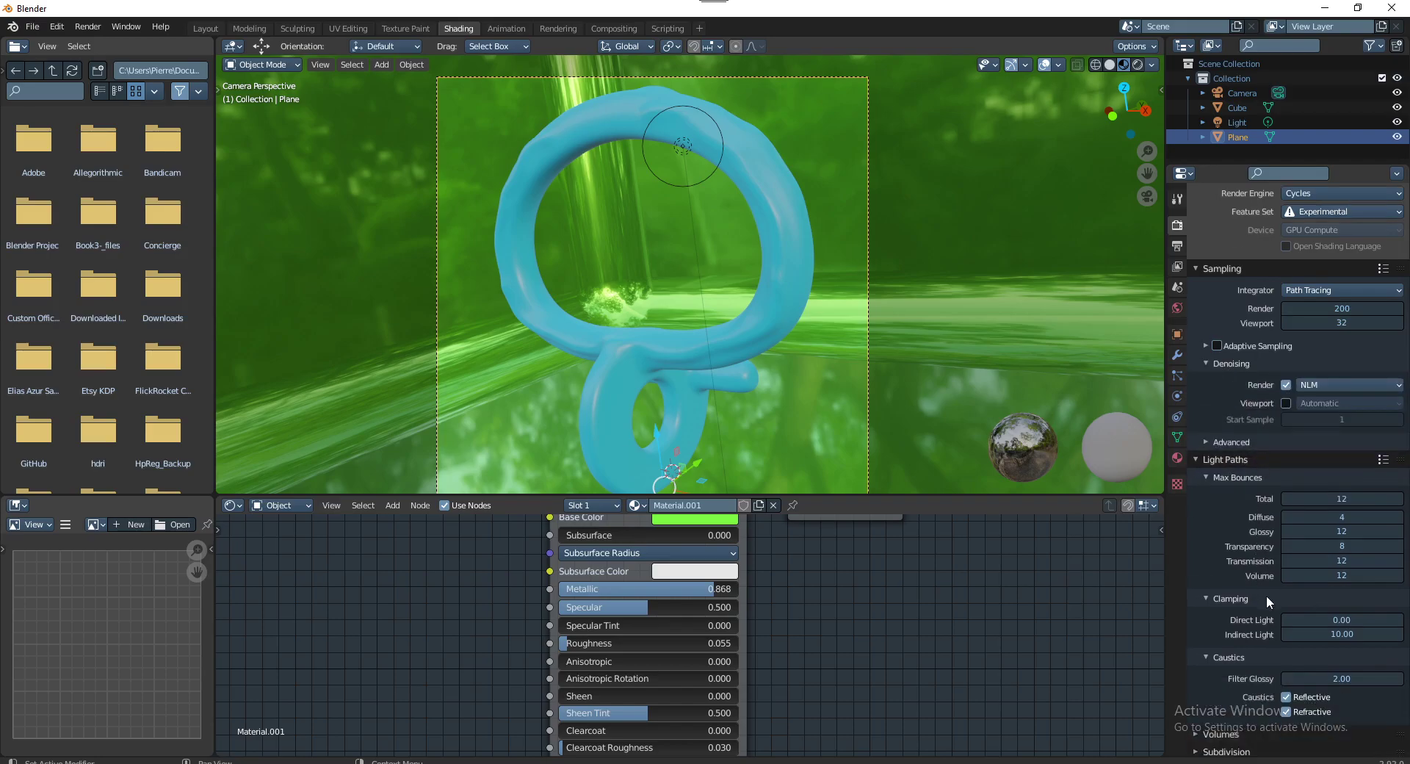
scroll(1268, 617, down, 5)
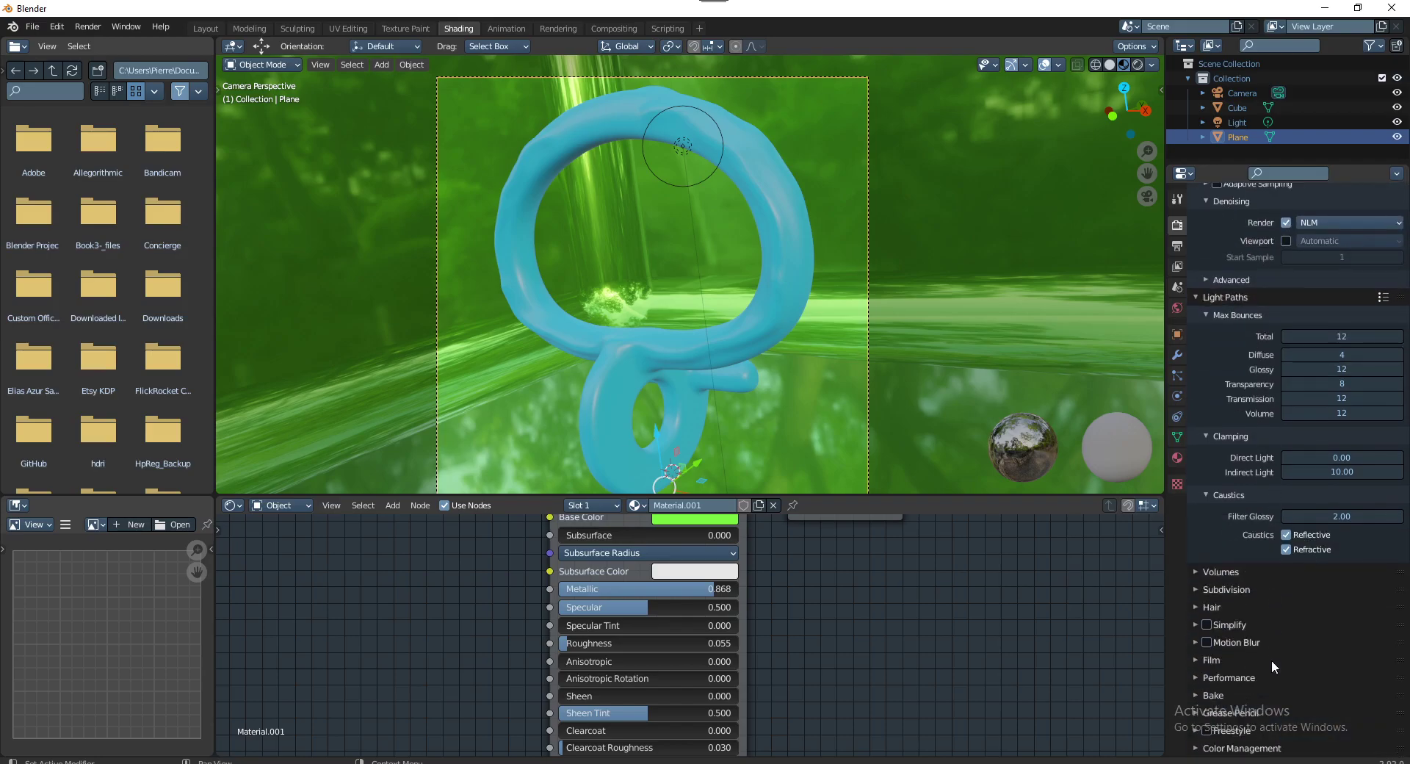
scroll(1271, 660, up, 6)
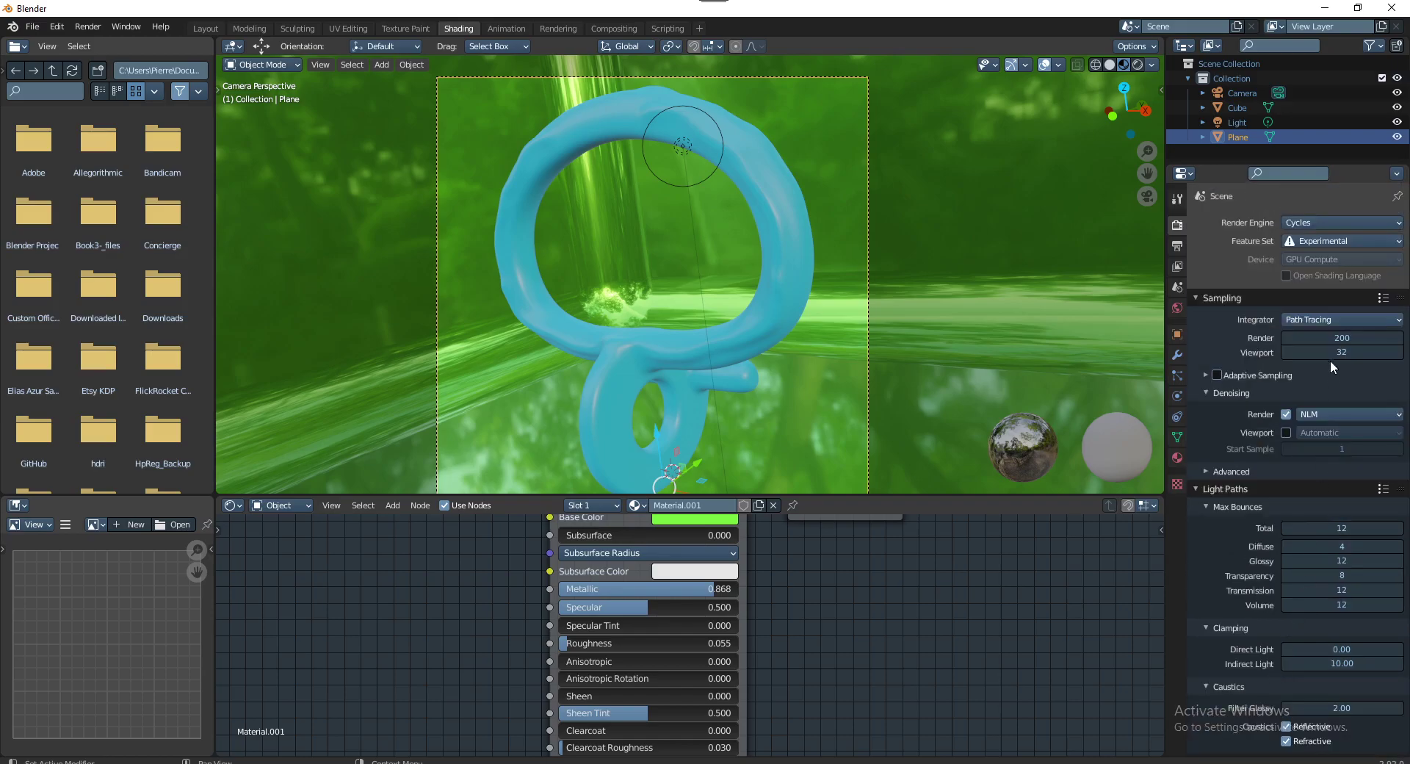
click(1337, 353)
text(50)
key(Return)
Expand the Film panel and begin editing its exposure value
scroll(1233, 584, down, 2)
scroll(1232, 628, down, 4)
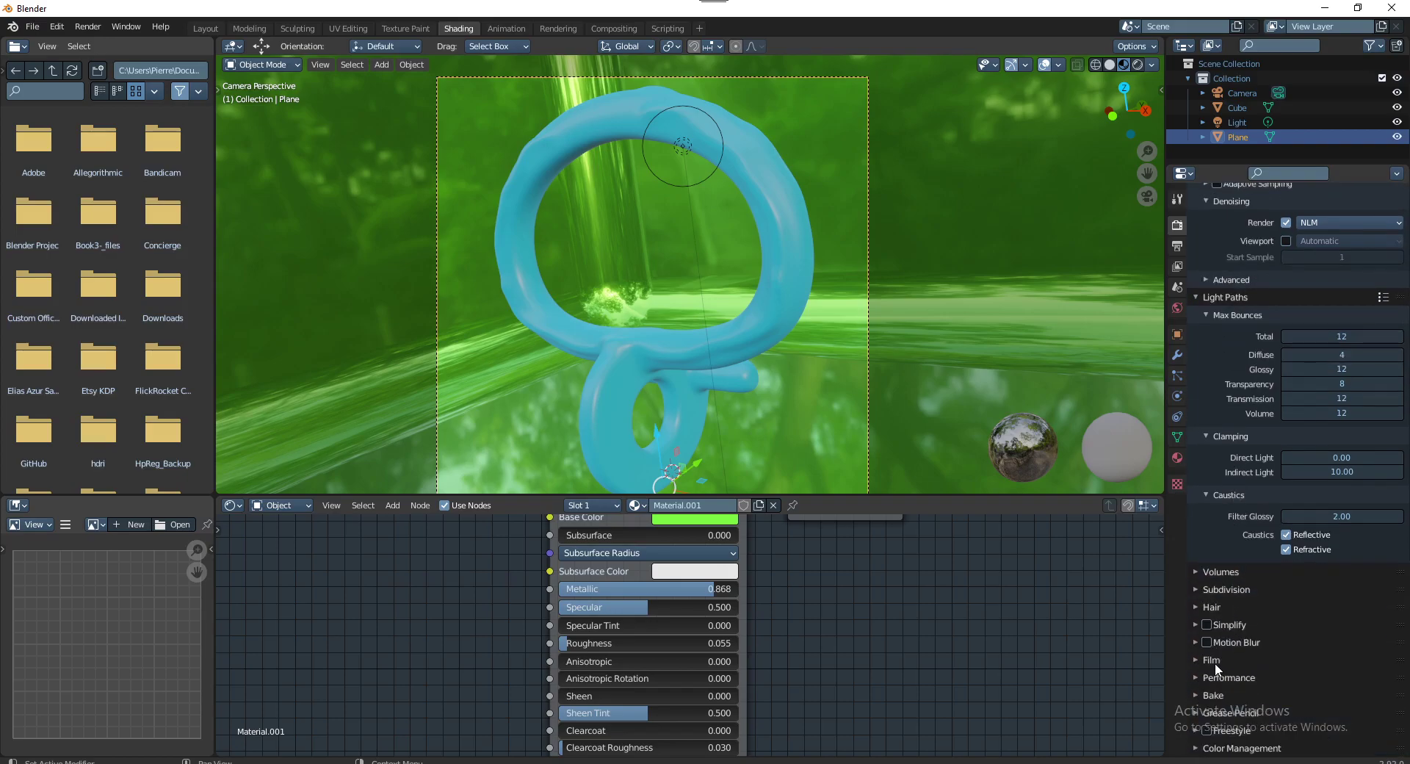
click(1216, 665)
scroll(1249, 668, down, 3)
scroll(1268, 672, down, 2)
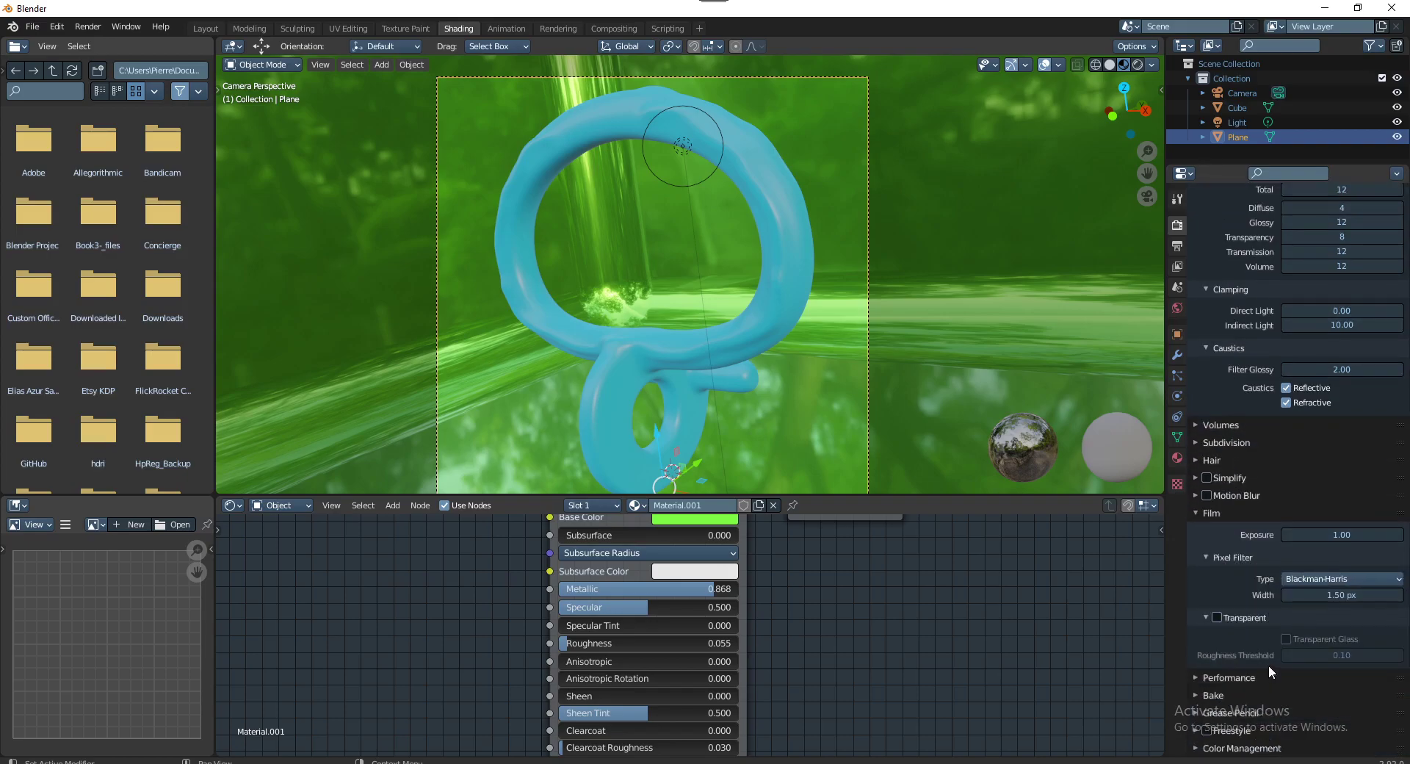
click(1335, 535)
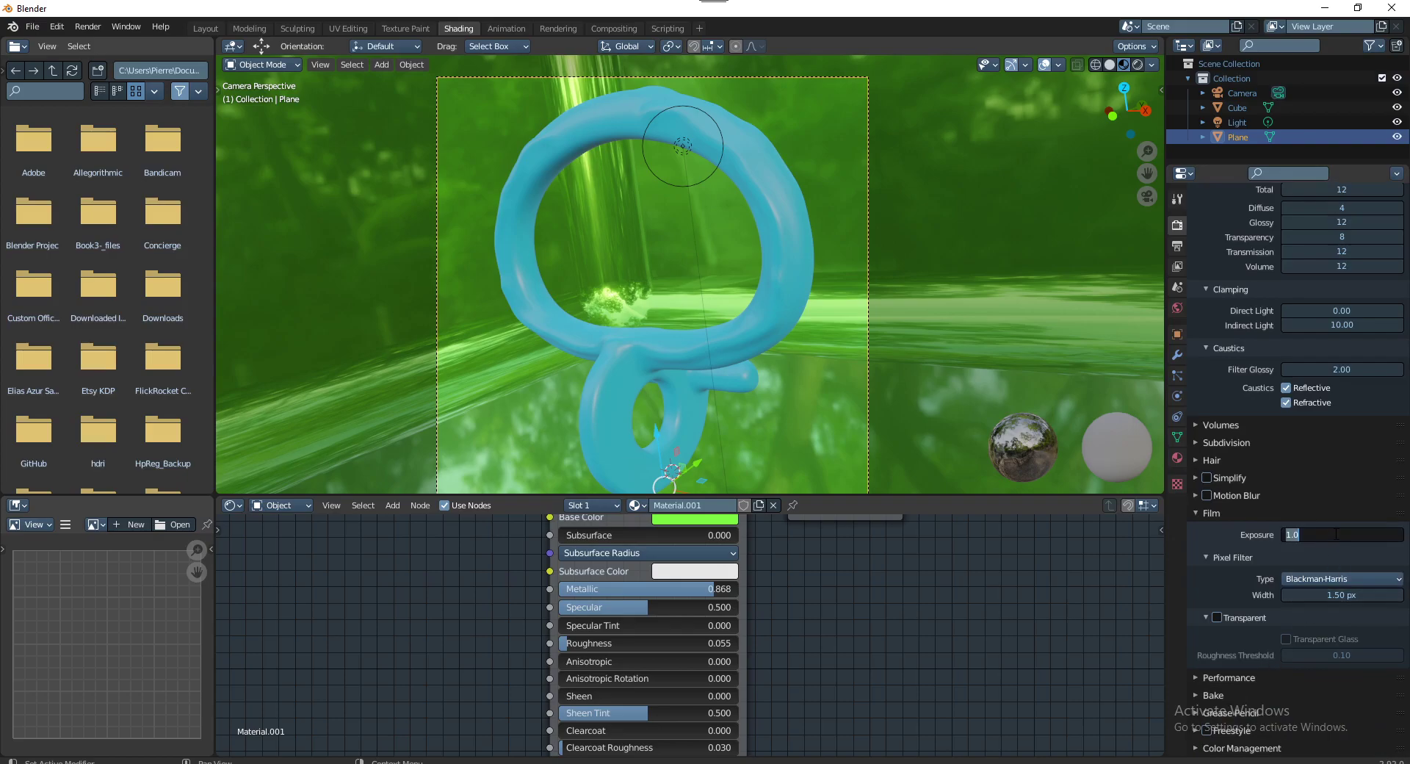
Set film exposure to 1.20 and the view transform to Standard
text(1.2)
key(Return)
click(1248, 747)
scroll(1275, 693, down, 4)
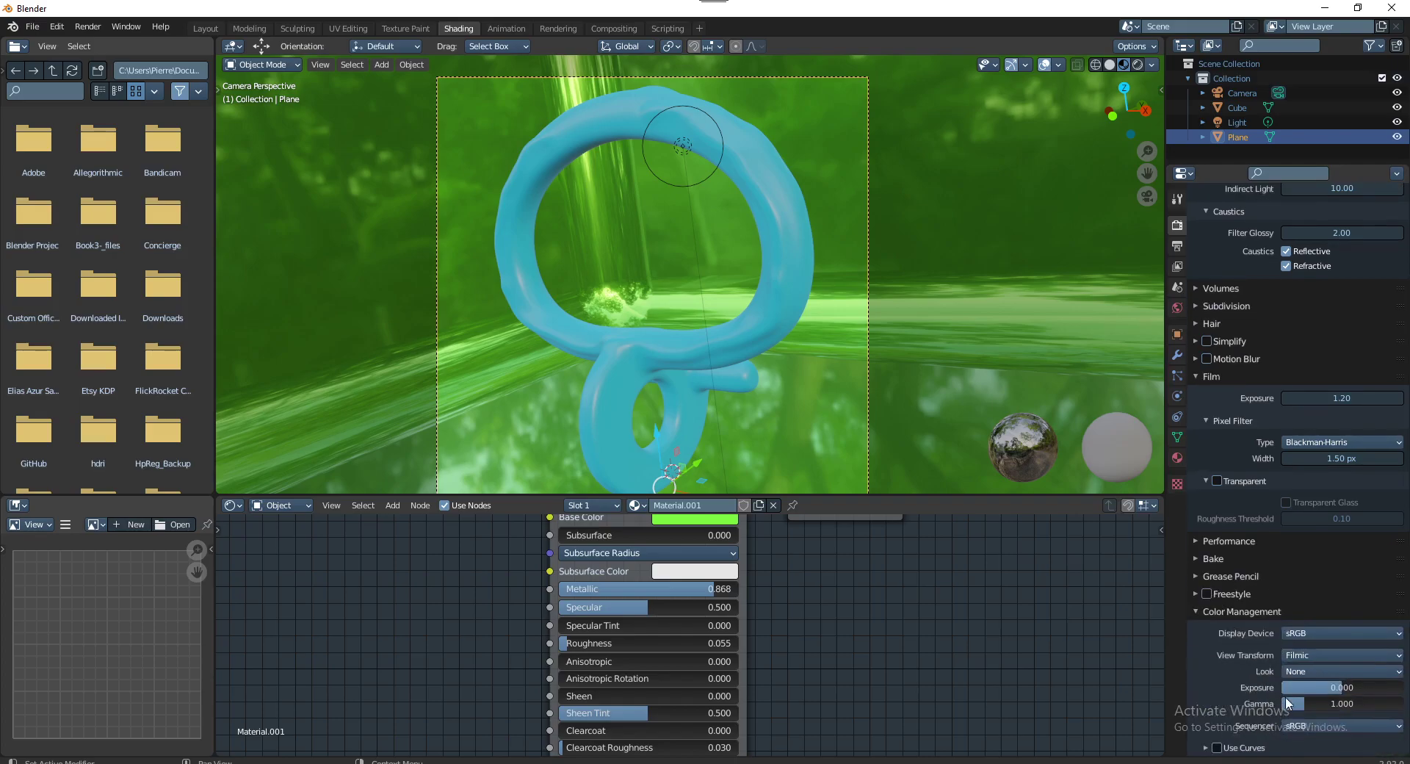
click(1306, 656)
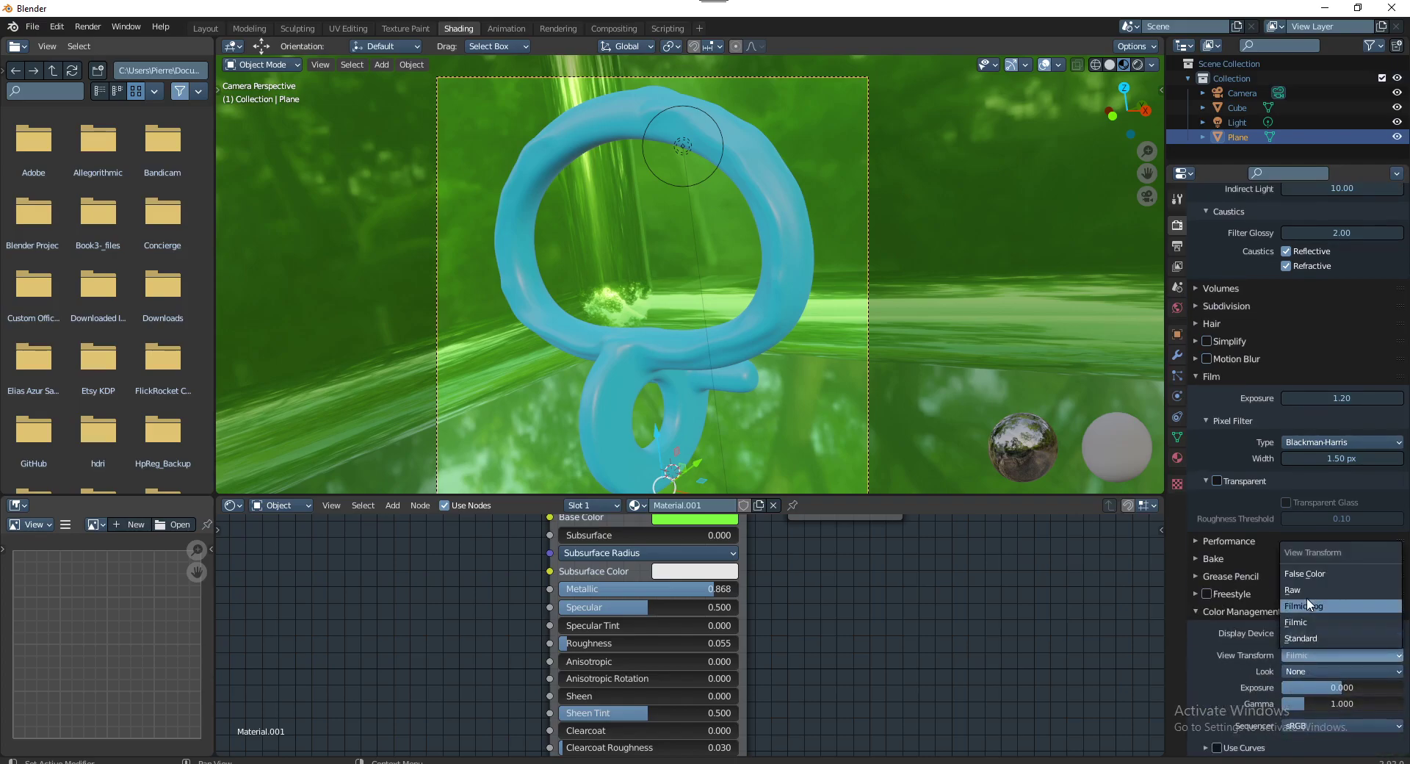
click(1305, 637)
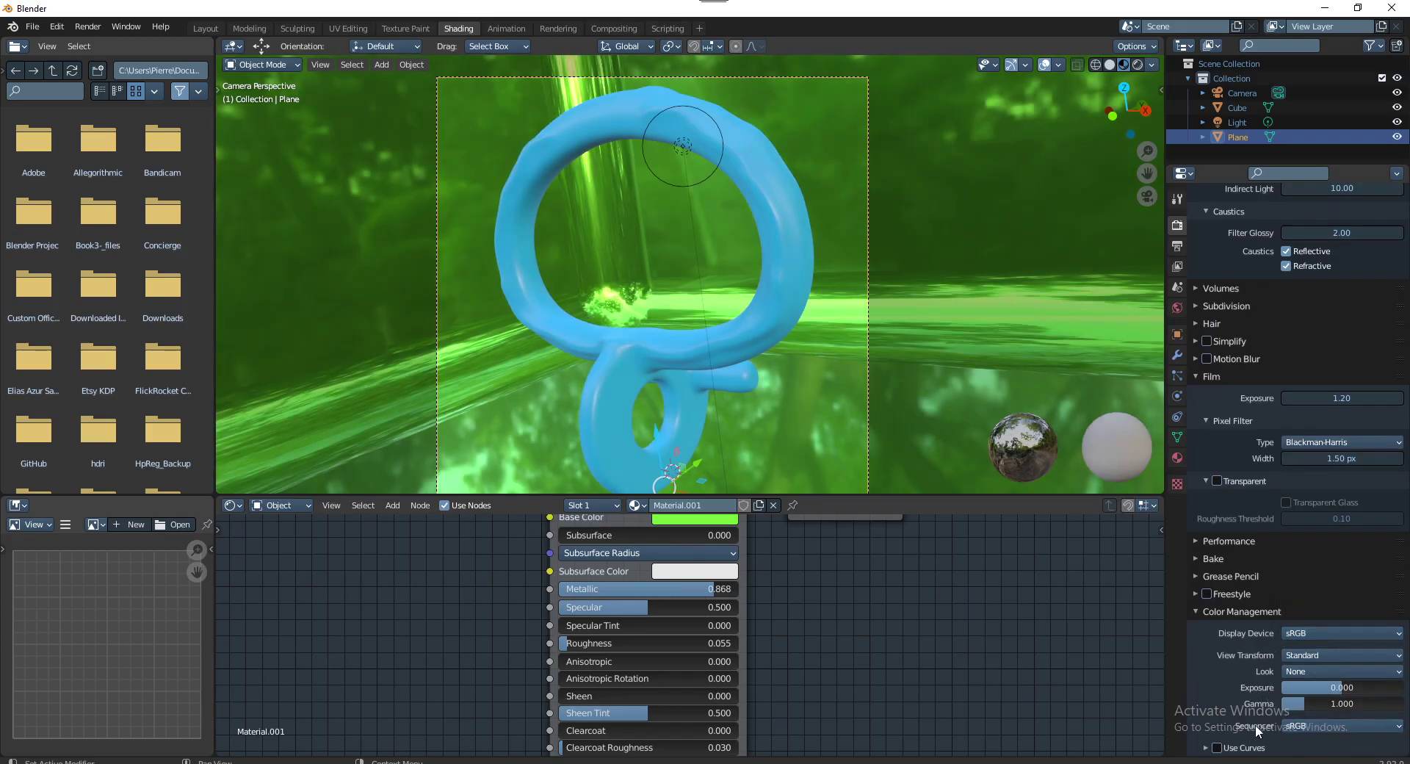
Set colour-management exposure to 0.200 and gamma to 1.200
click(1333, 689)
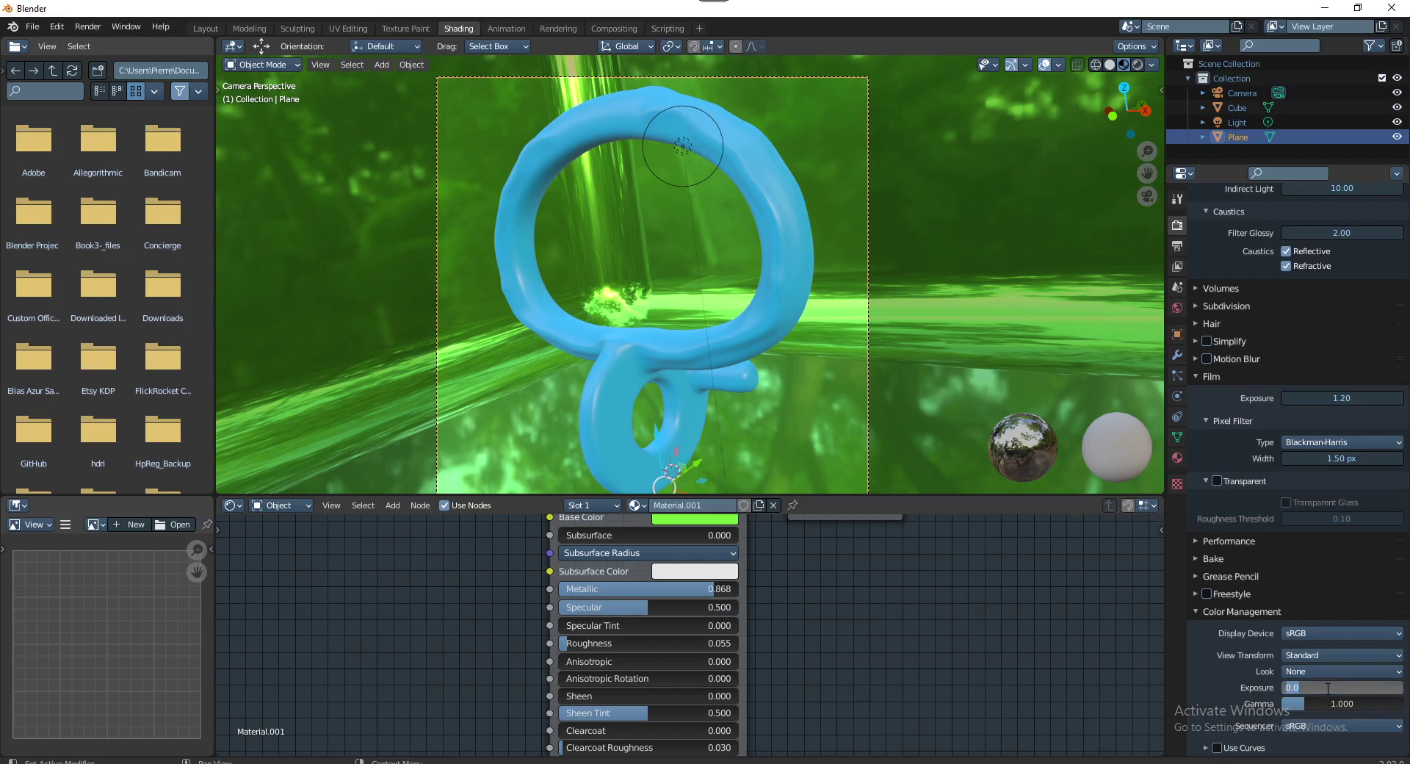
text(0.2)
key(Return)
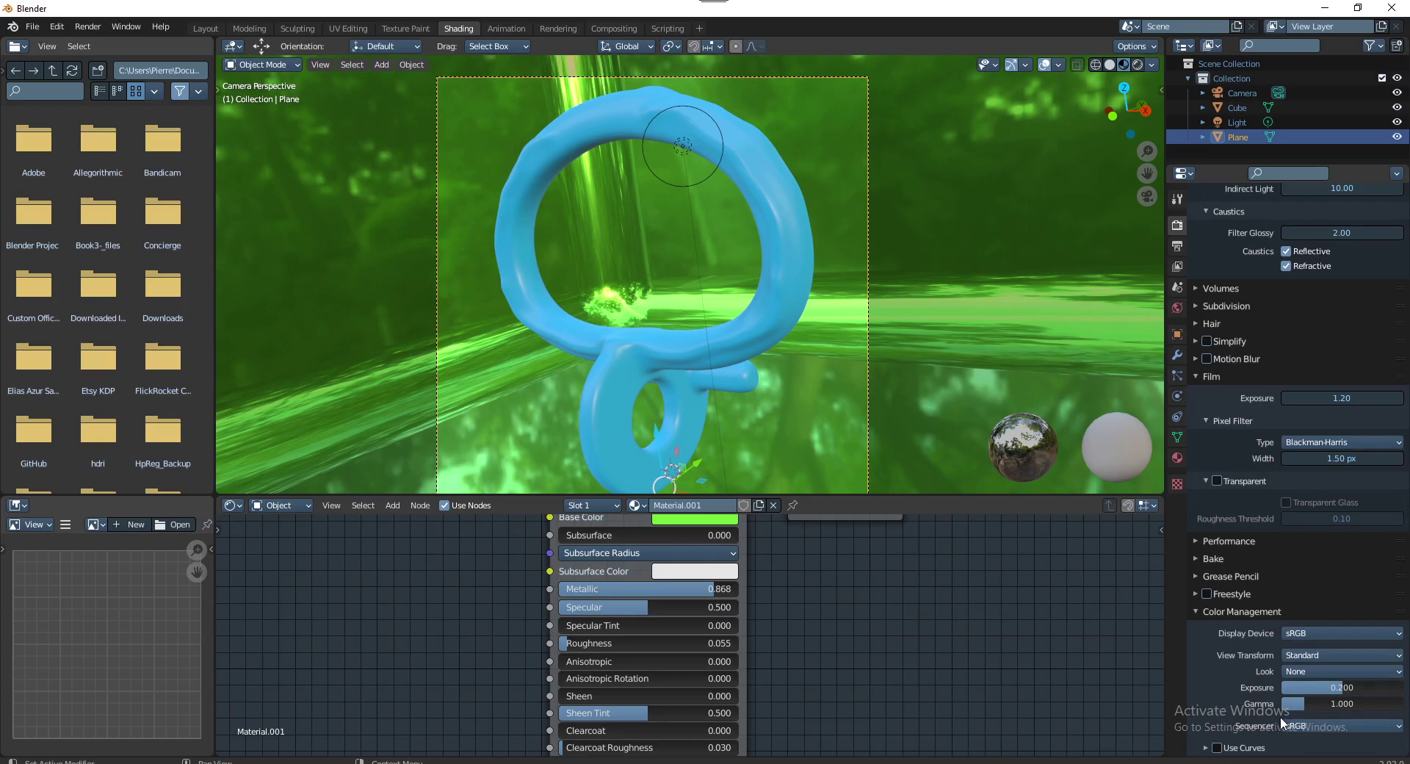
click(1303, 703)
text(1)
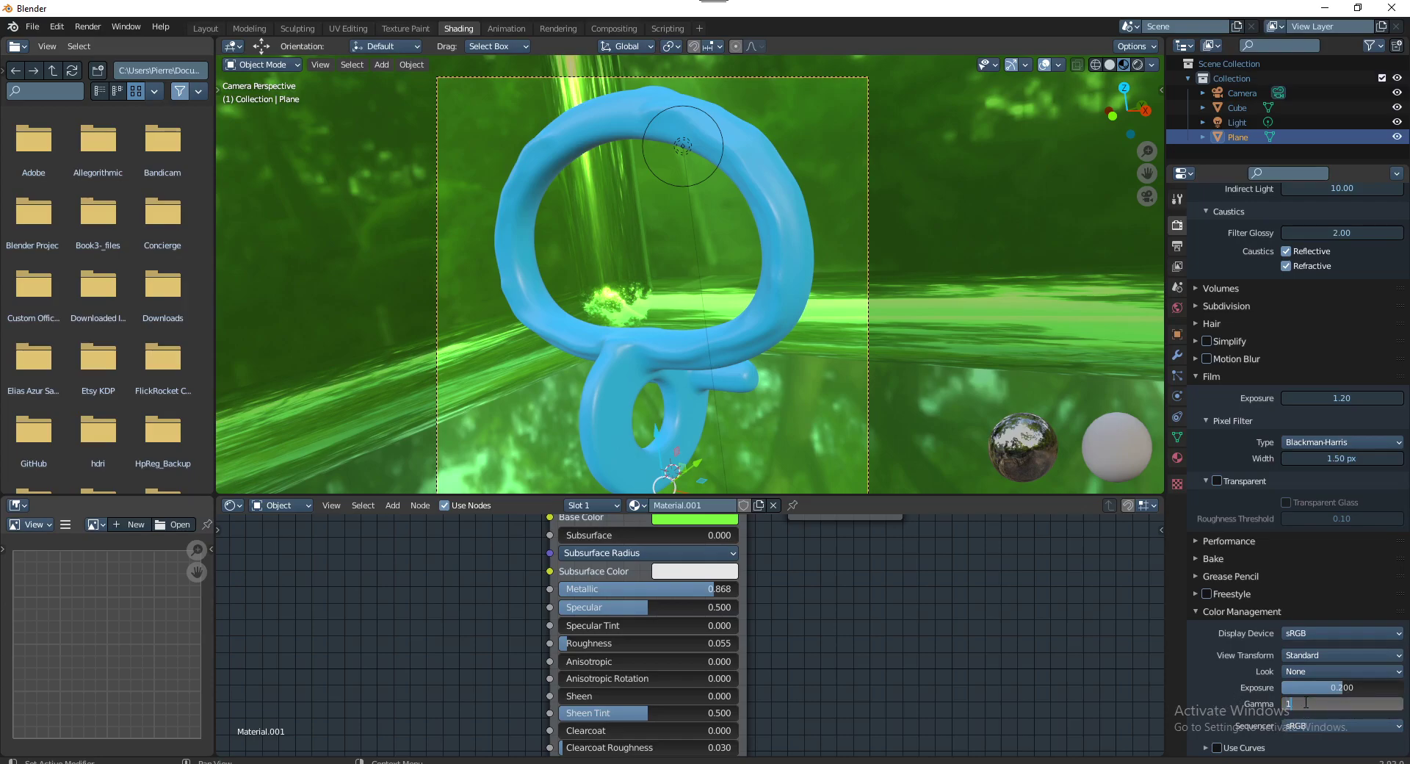
text(.2)
key(Return)
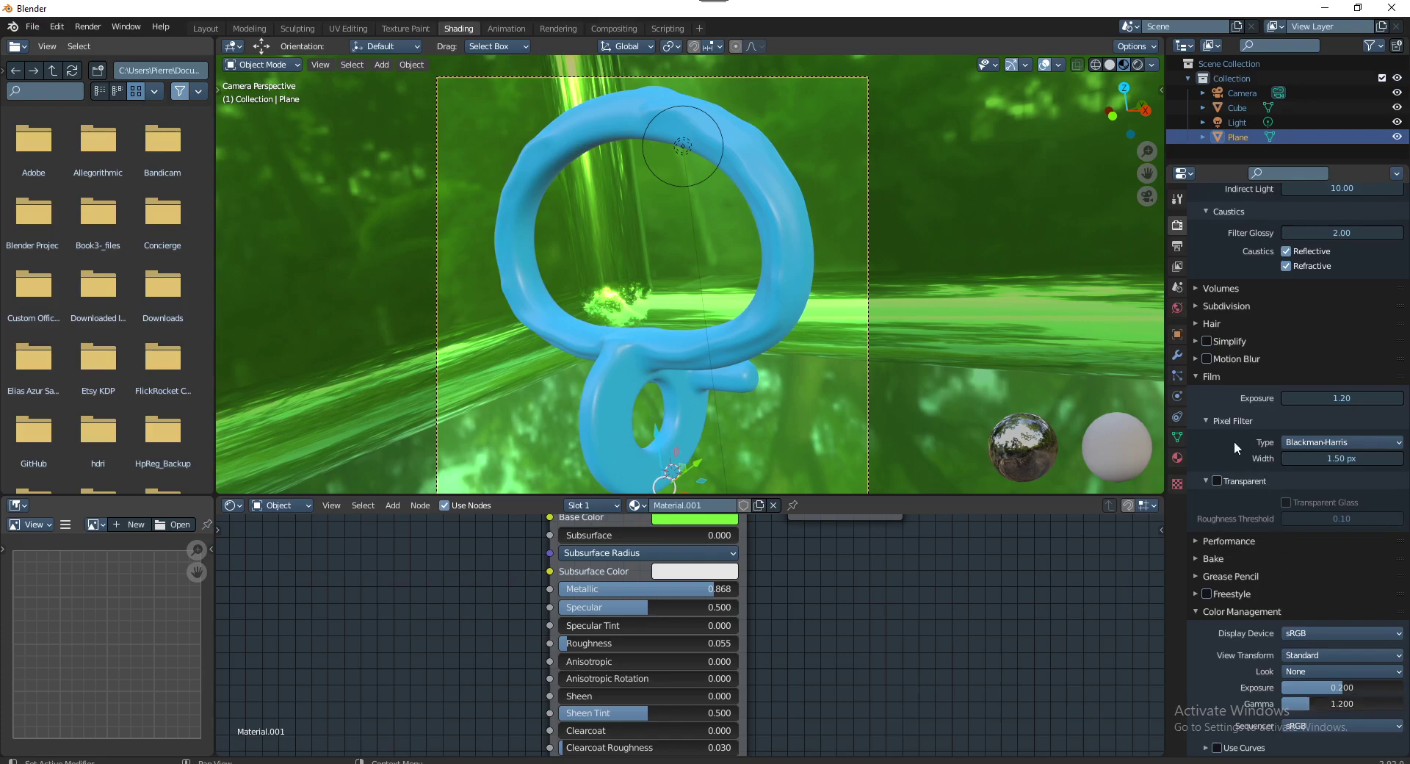
Set the World strength to 1.200 and start an F12 render
click(1176, 307)
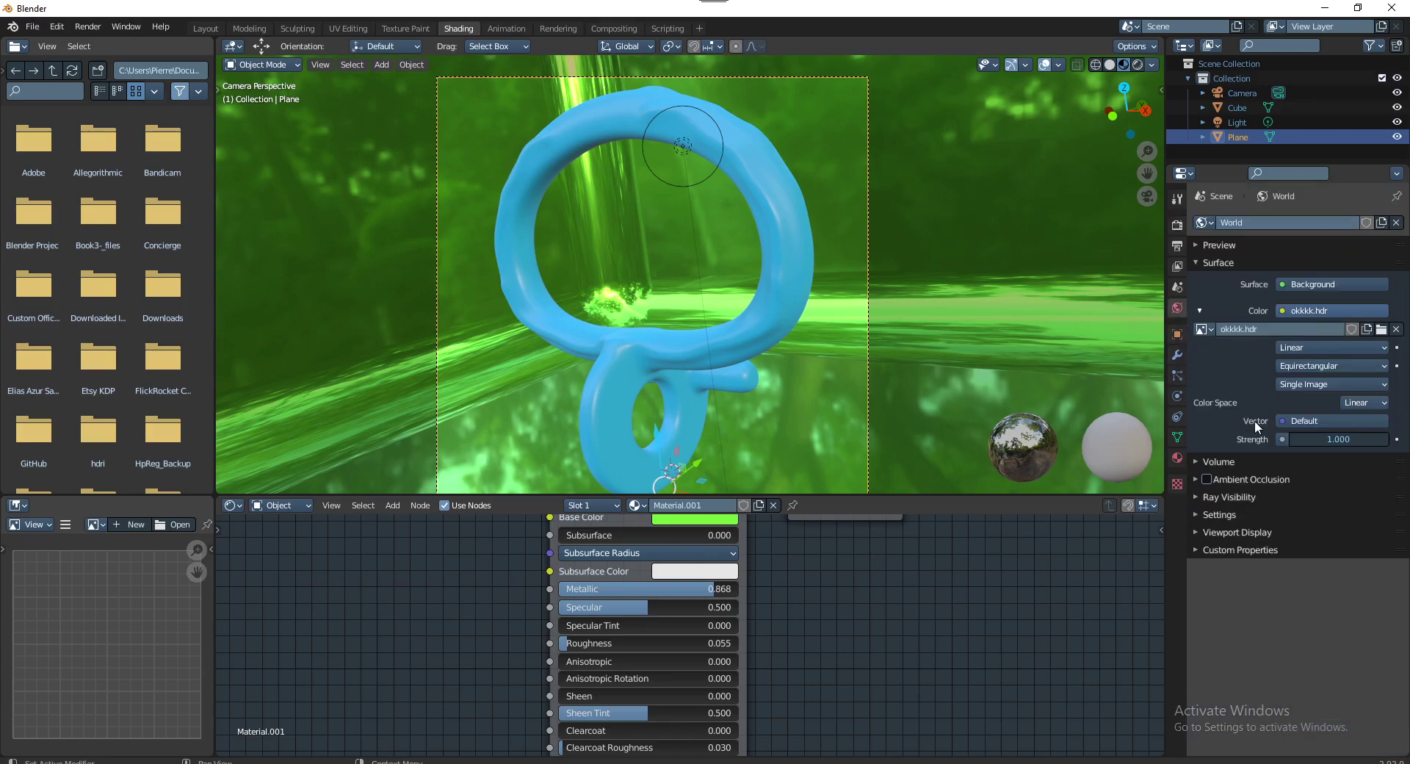
click(1347, 439)
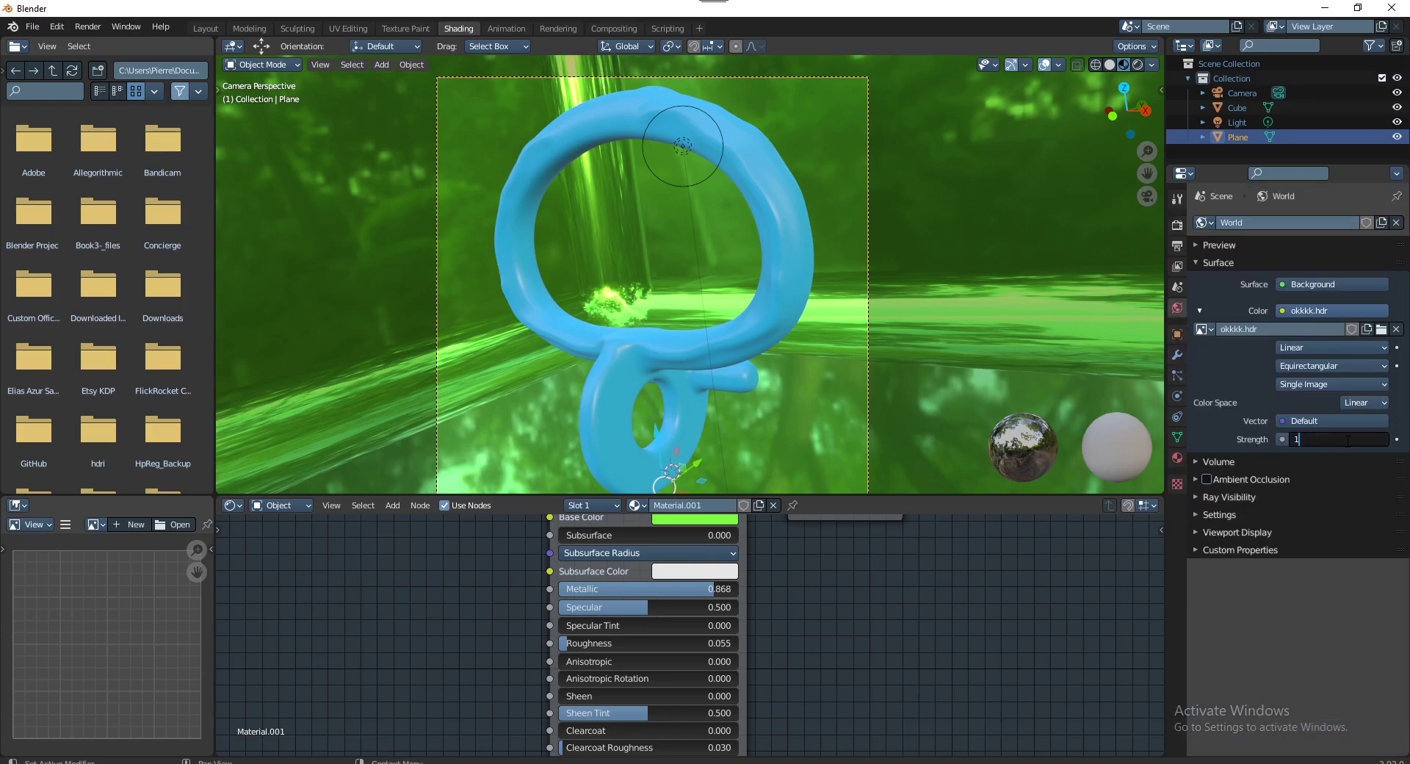
text(1..2)
key(Return)
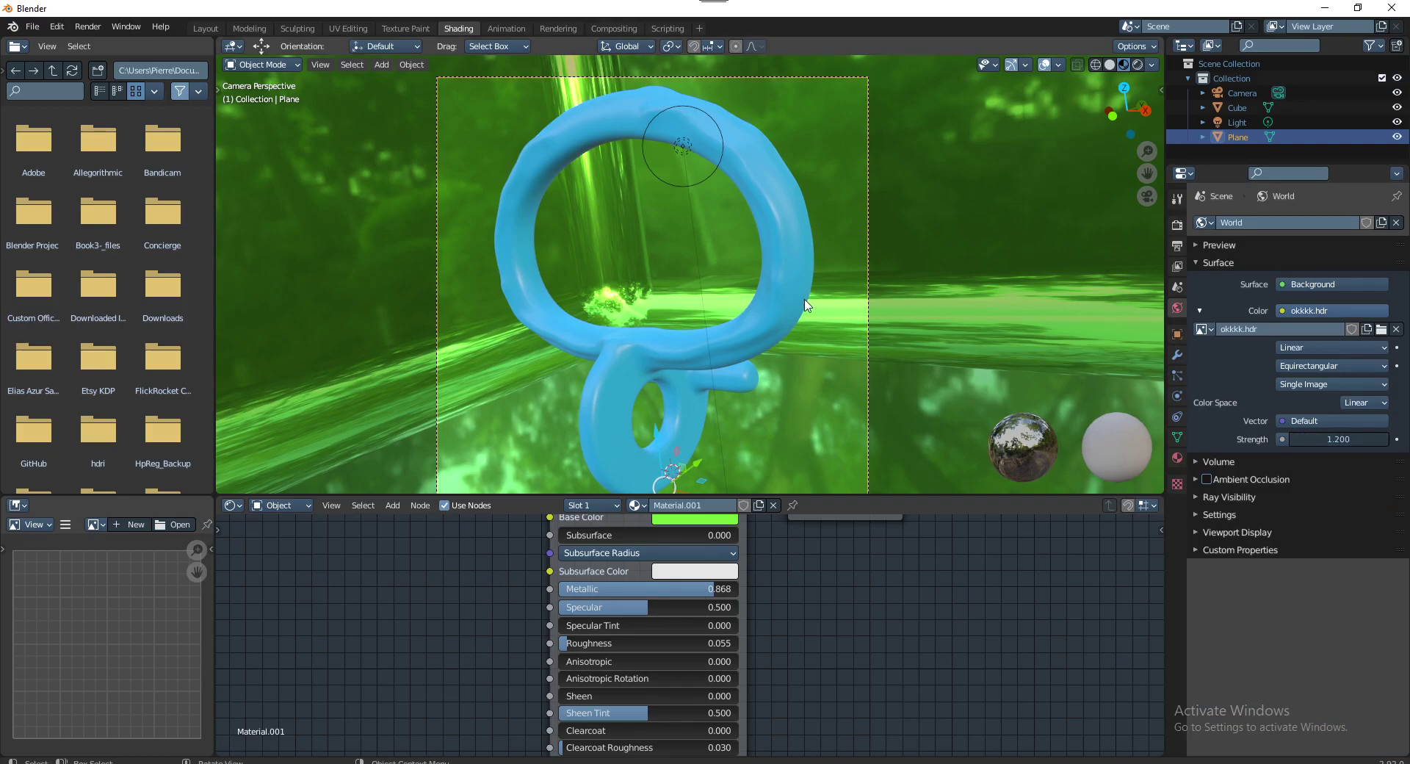
key(F12)
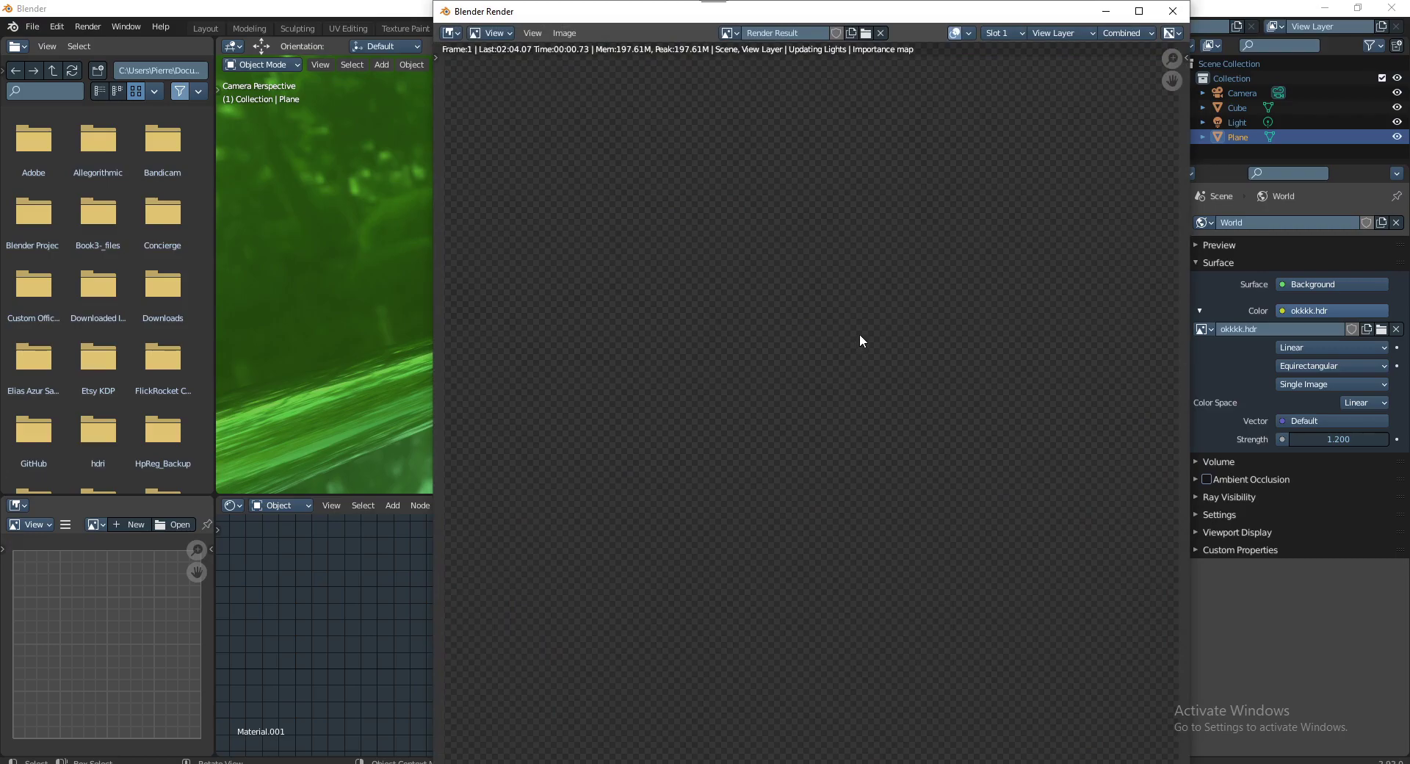
Maximize the render window to watch the Cycles render progress
click(1141, 12)
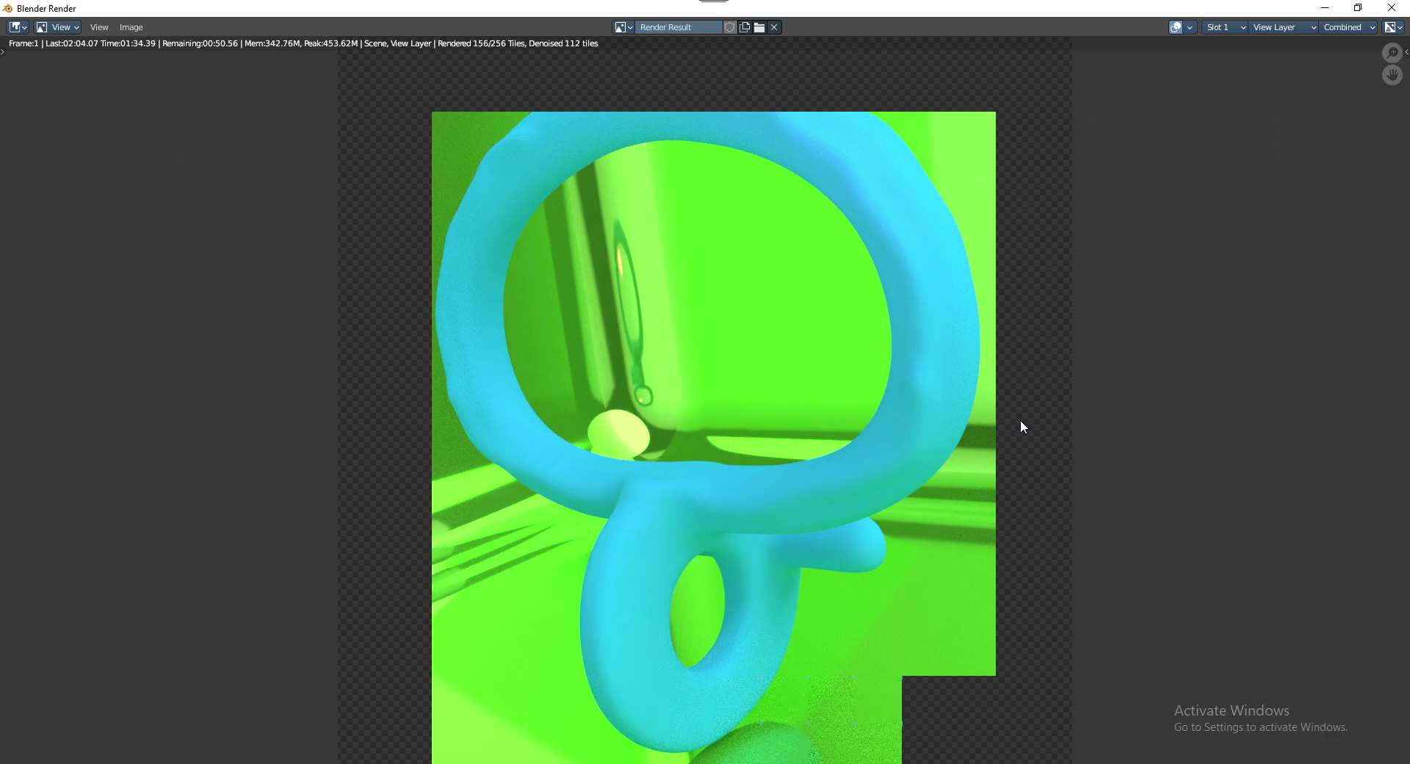
Inspect the Cycles render as it completes all 256 tiles, glance at the Image menu, then close it
scroll(1020, 427, down, 1)
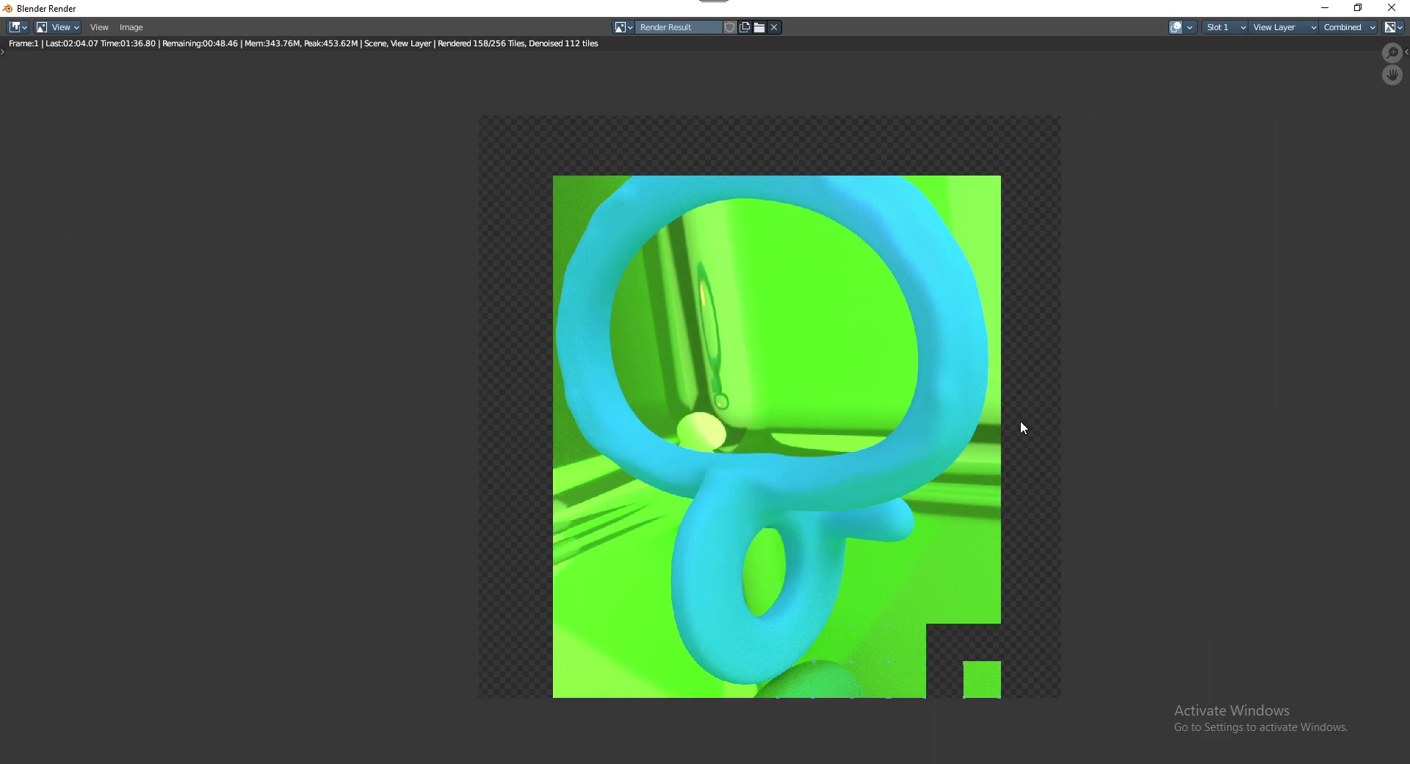
scroll(1020, 427, up, 1)
scroll(1020, 427, down, 1)
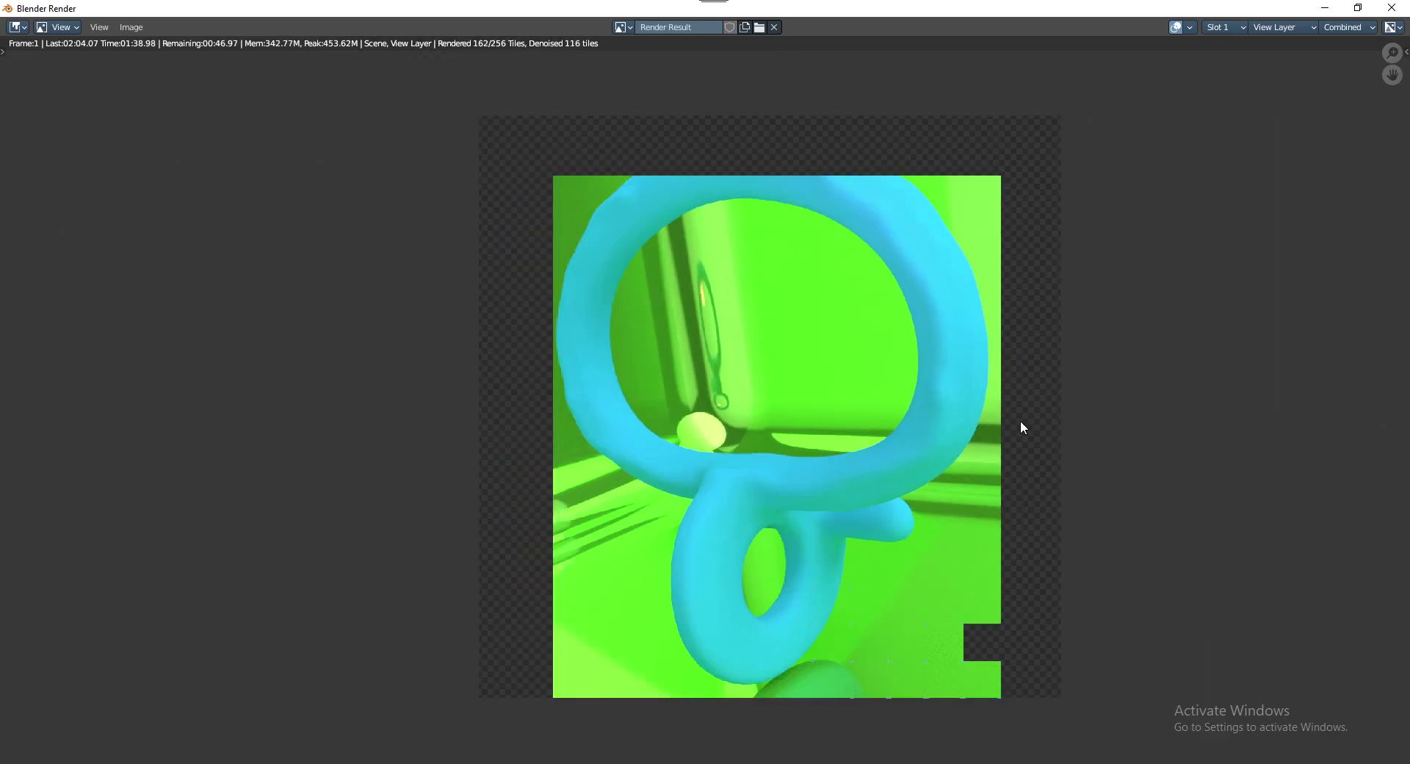
scroll(1022, 426, up, 1)
scroll(1022, 426, down, 1)
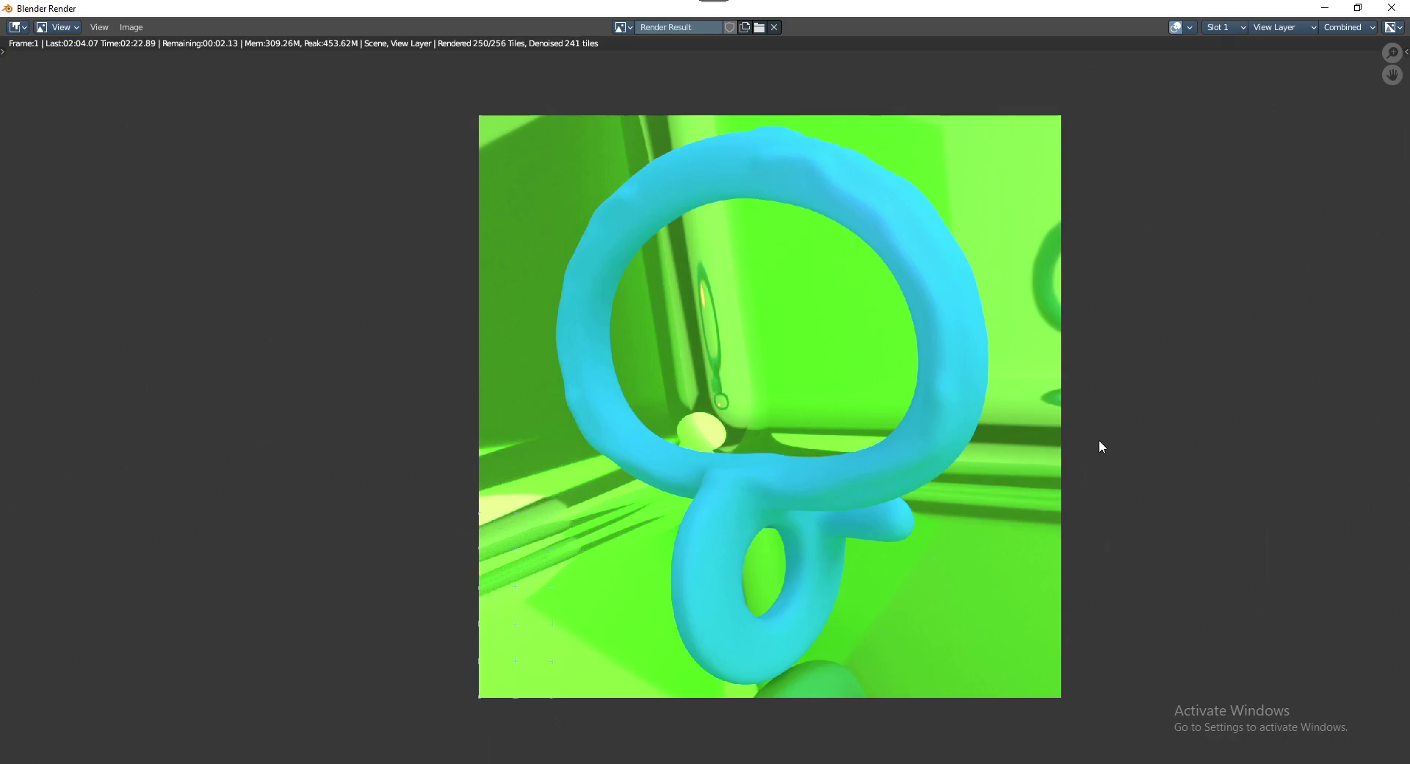
click(131, 28)
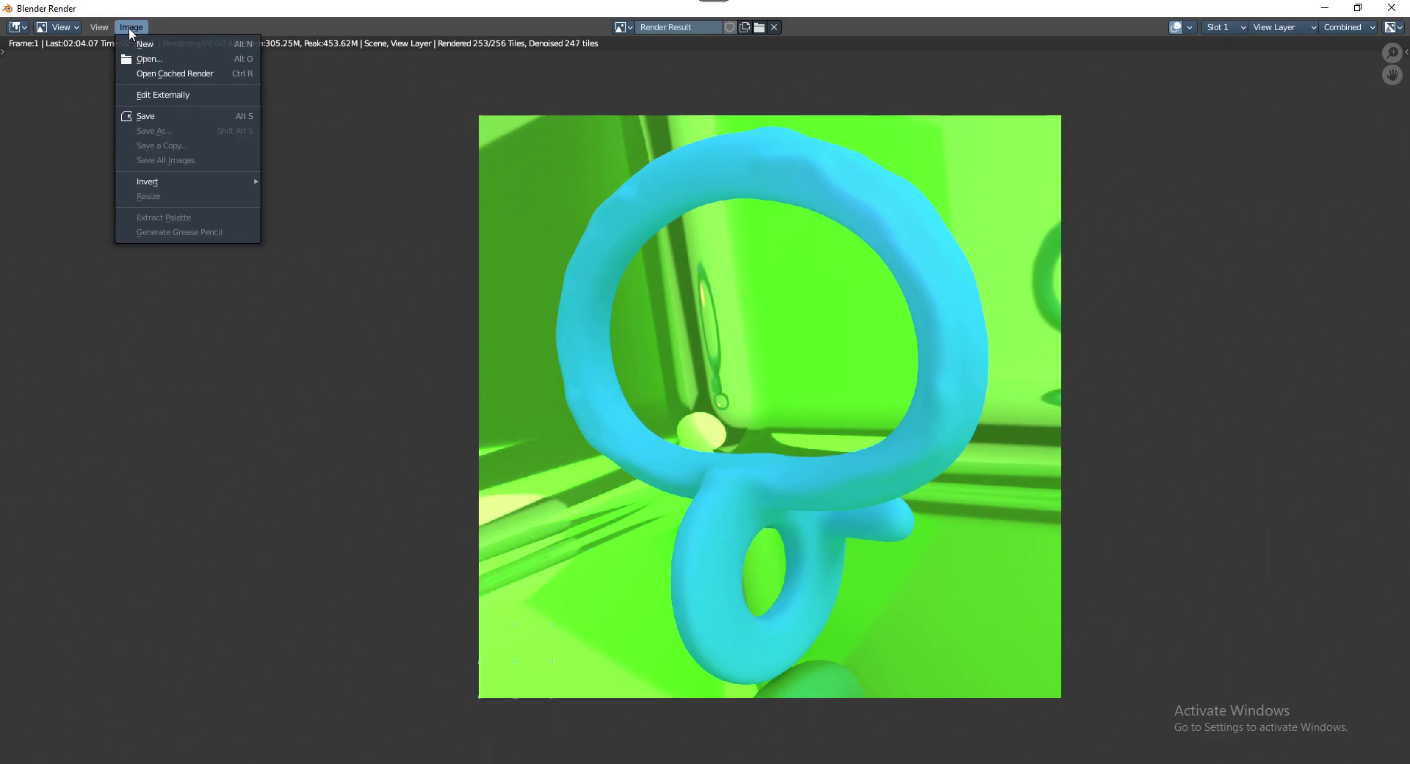
click(1392, 8)
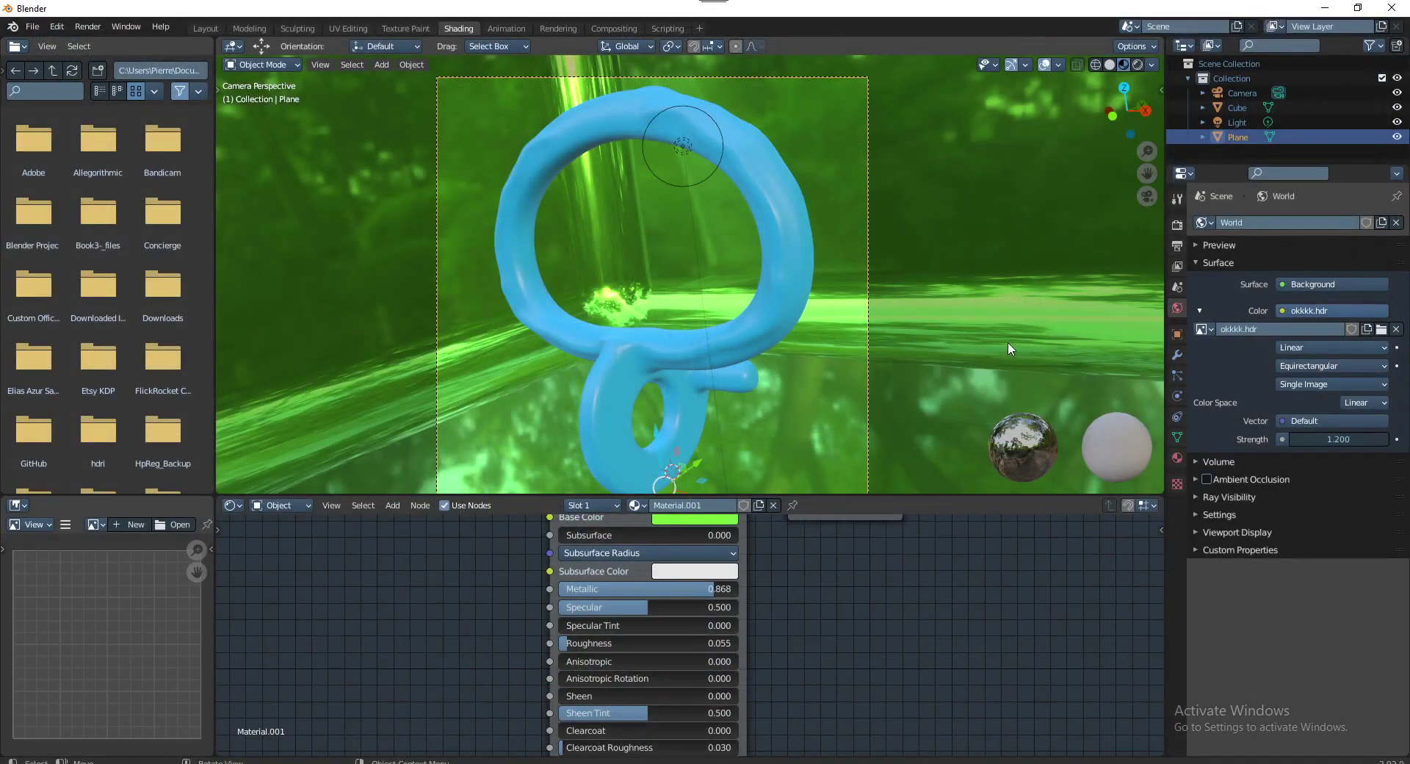
Set the pendant material's Principled BSDF IOR to 2.3
click(786, 306)
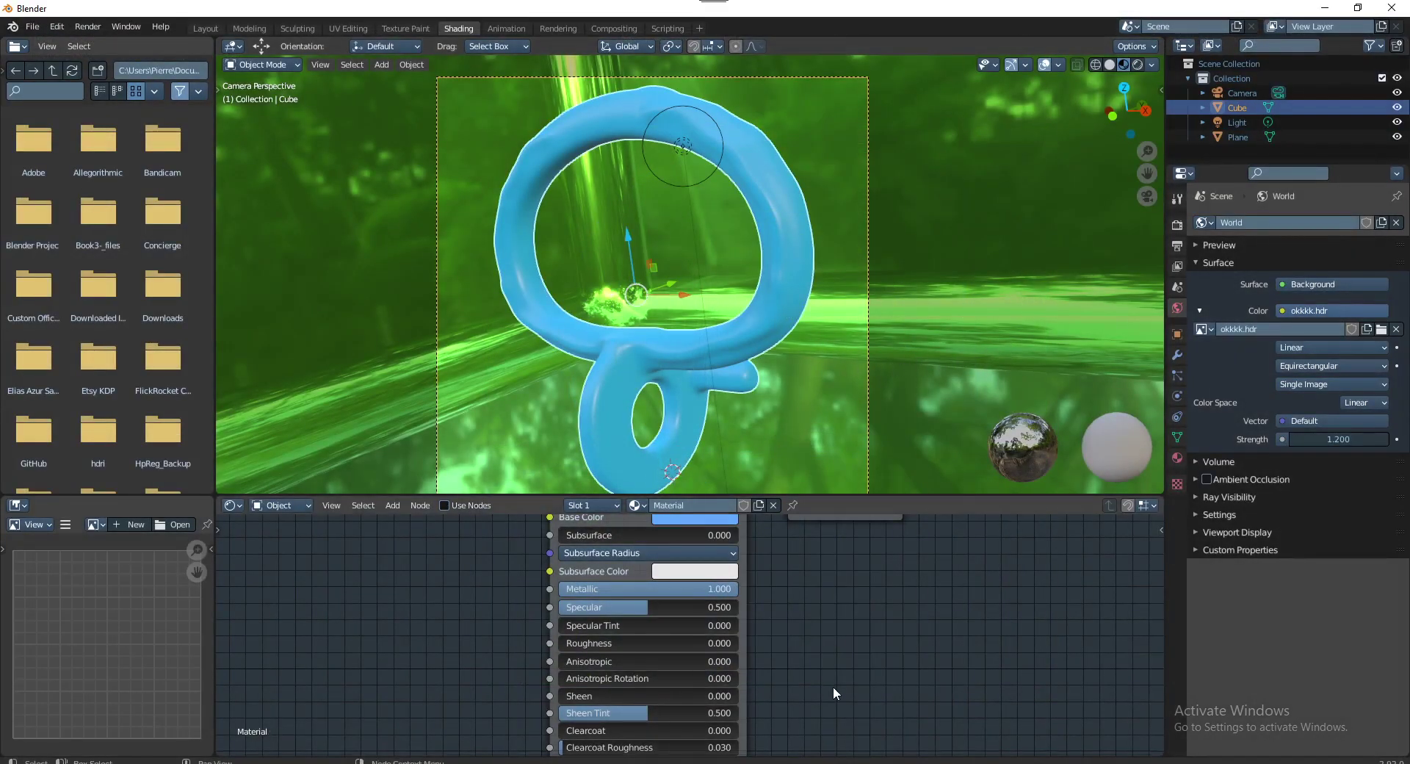
shift+scroll(808, 668, down, 4)
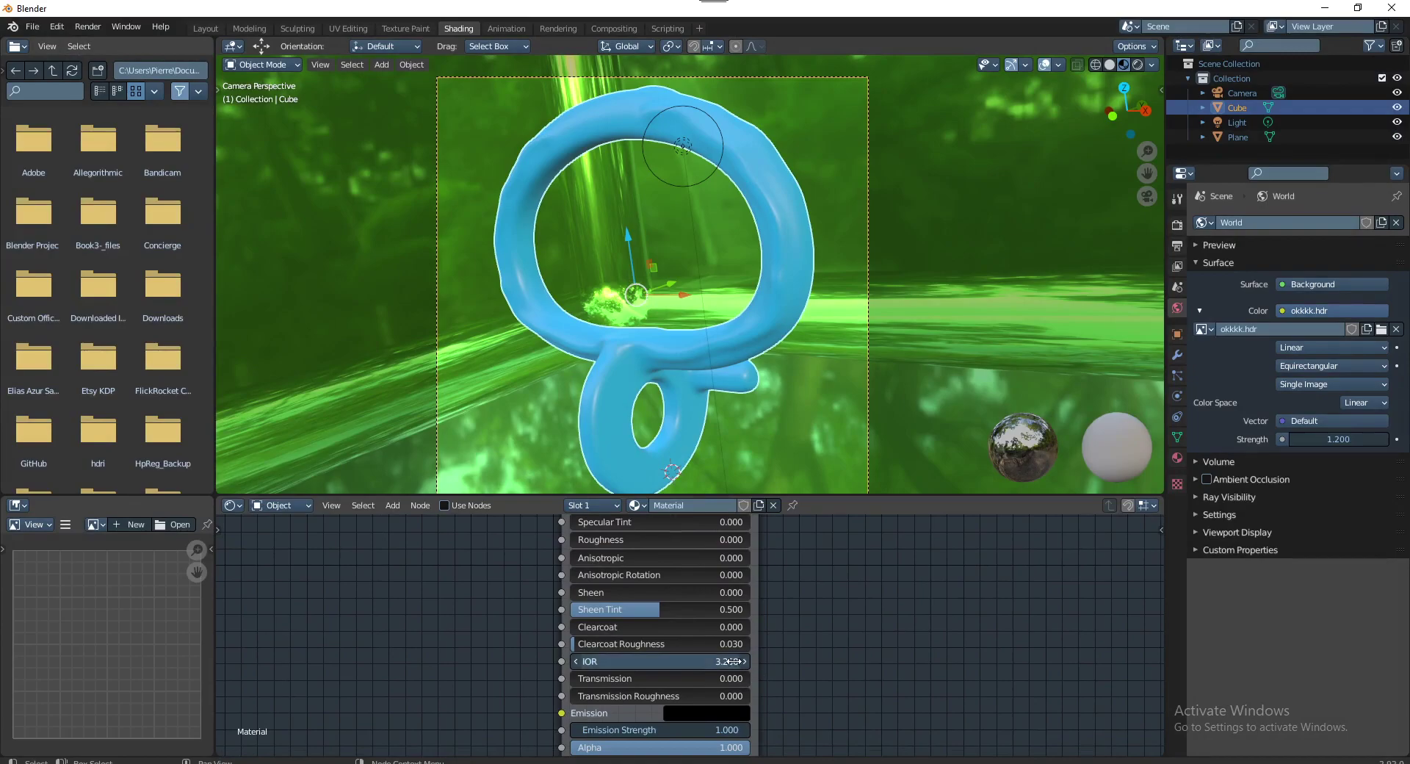
click(733, 661)
text(2)
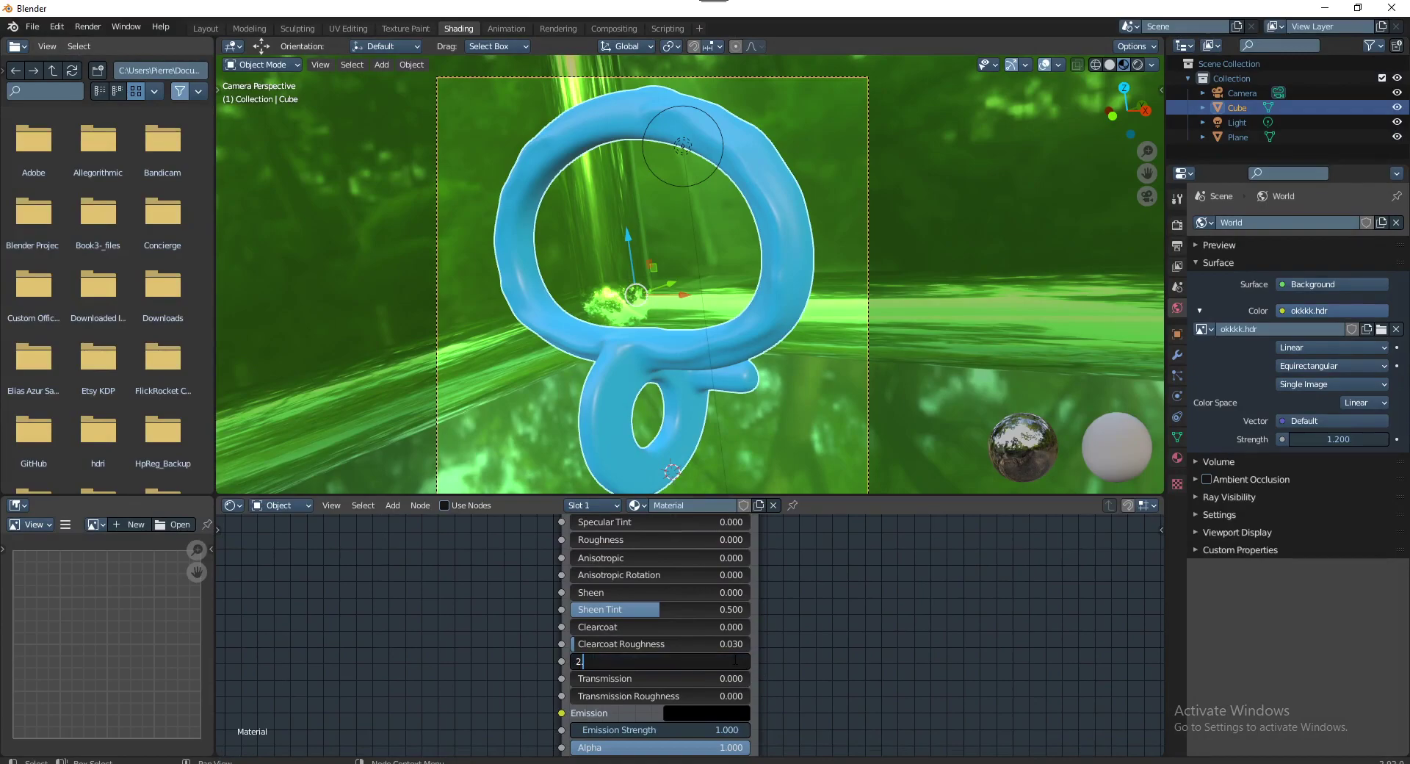
text(.3)
key(Return)
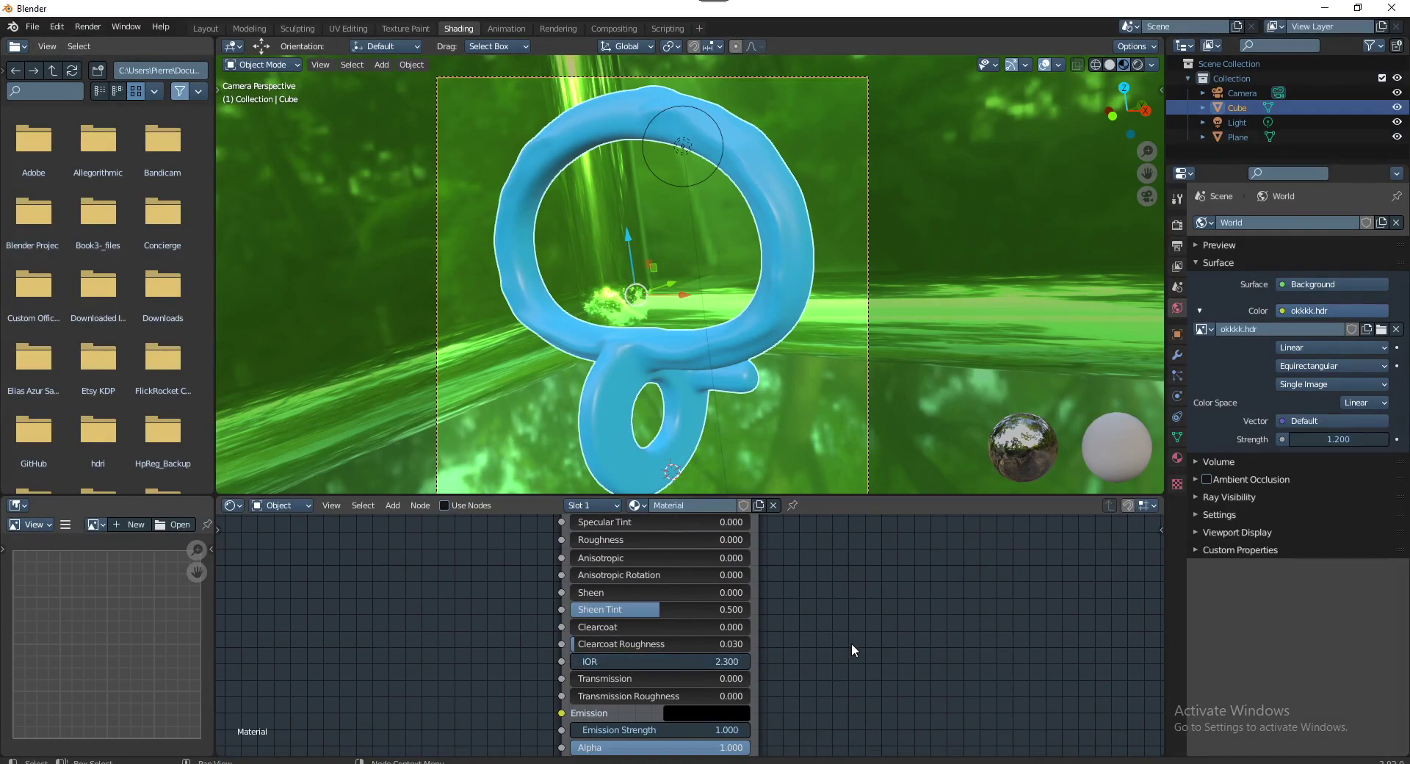
Switch the render engine to Eevee and render the frame in a full-screen window
click(1178, 200)
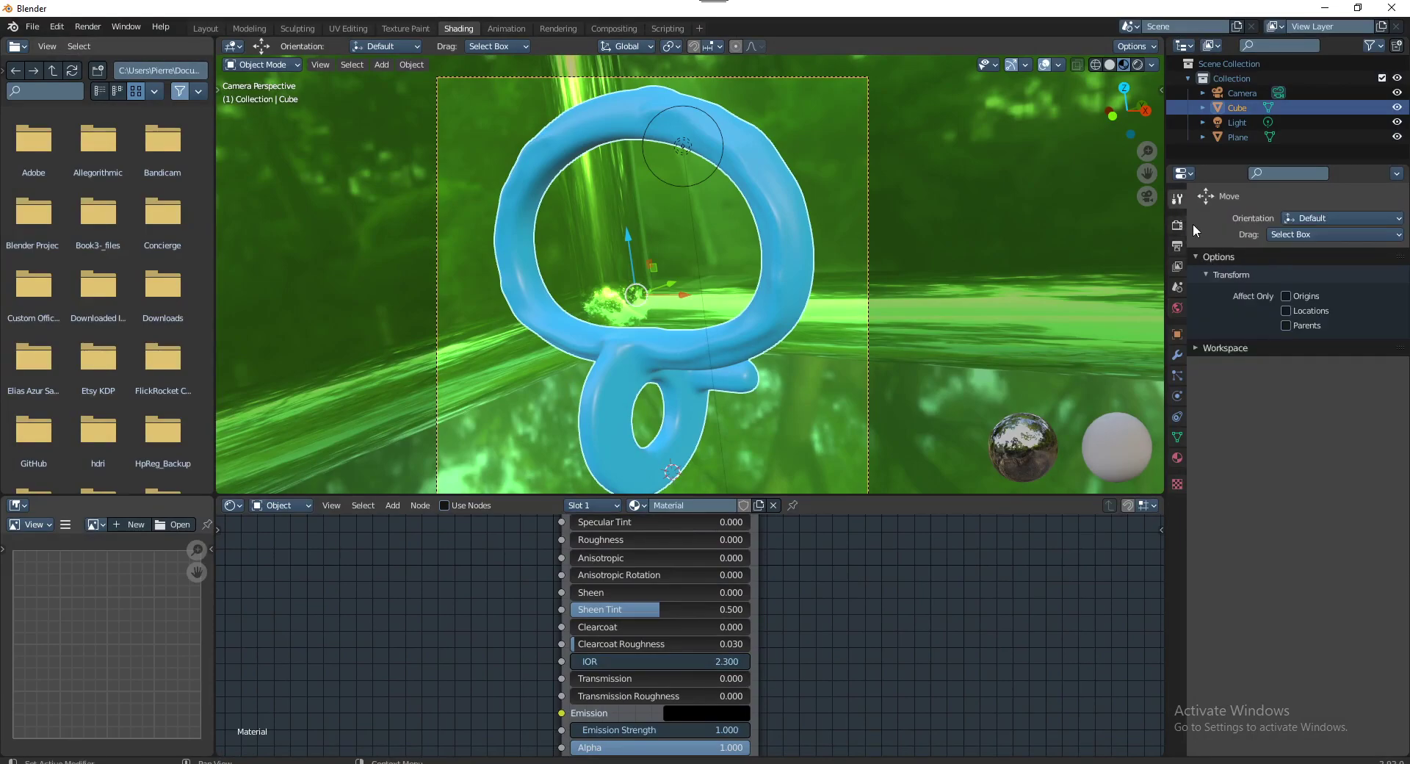
click(1179, 224)
click(1290, 224)
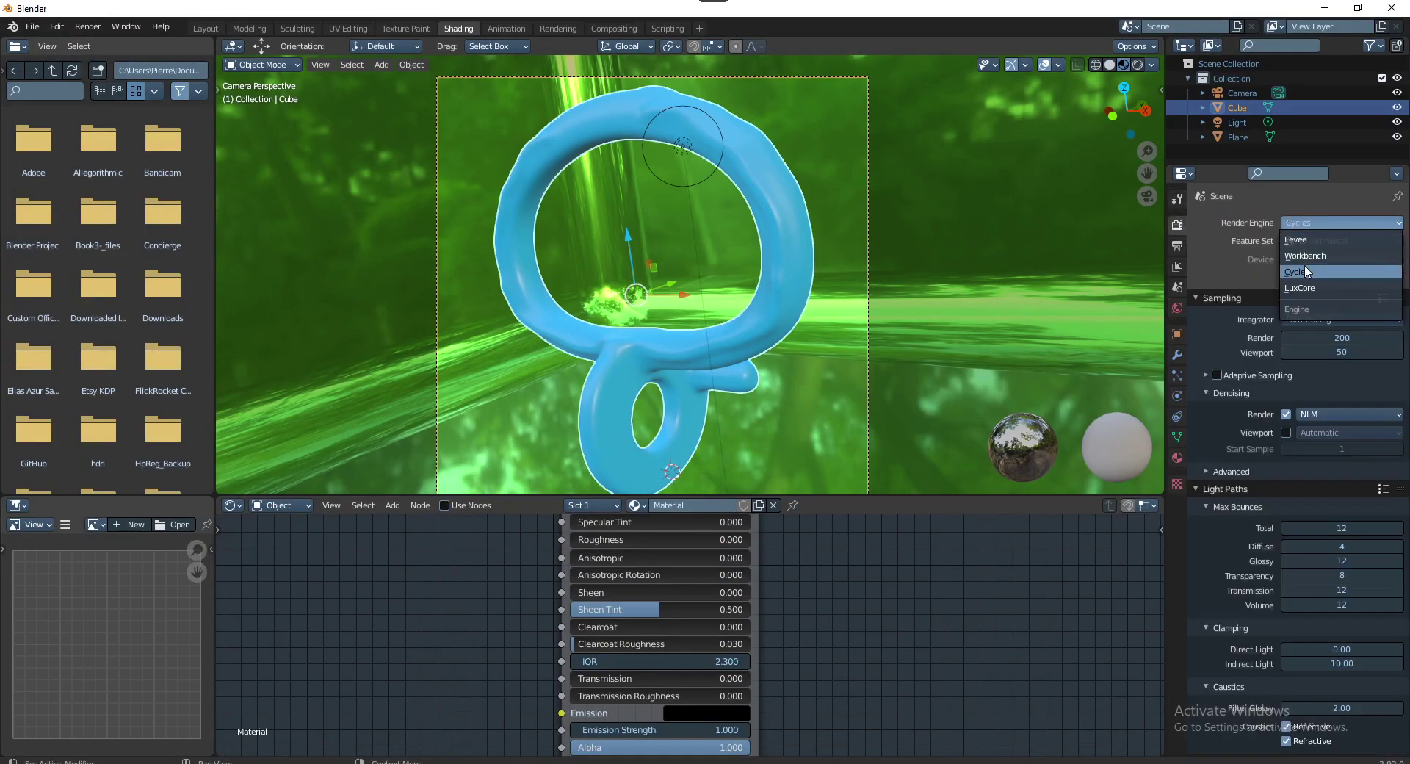
click(1292, 239)
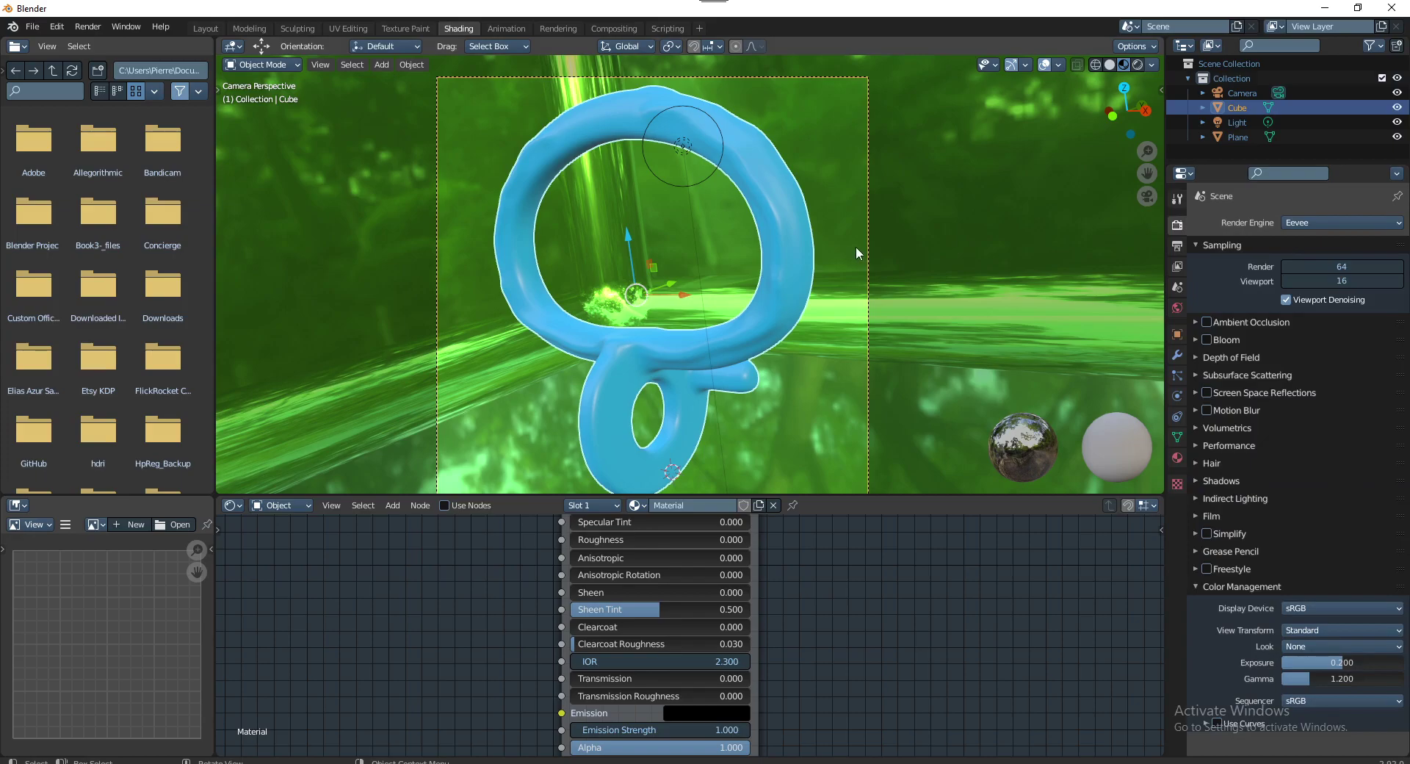
key(F12)
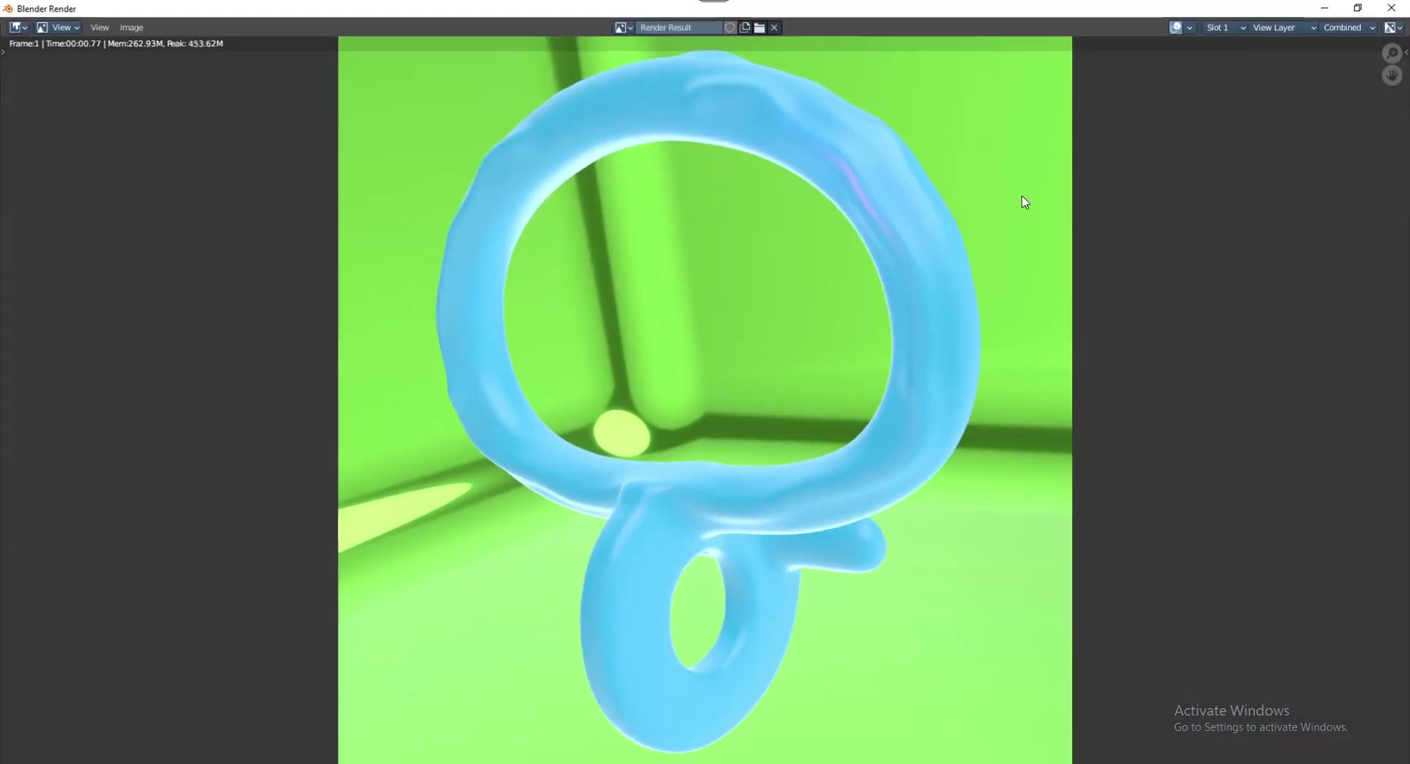
click(1180, 11)
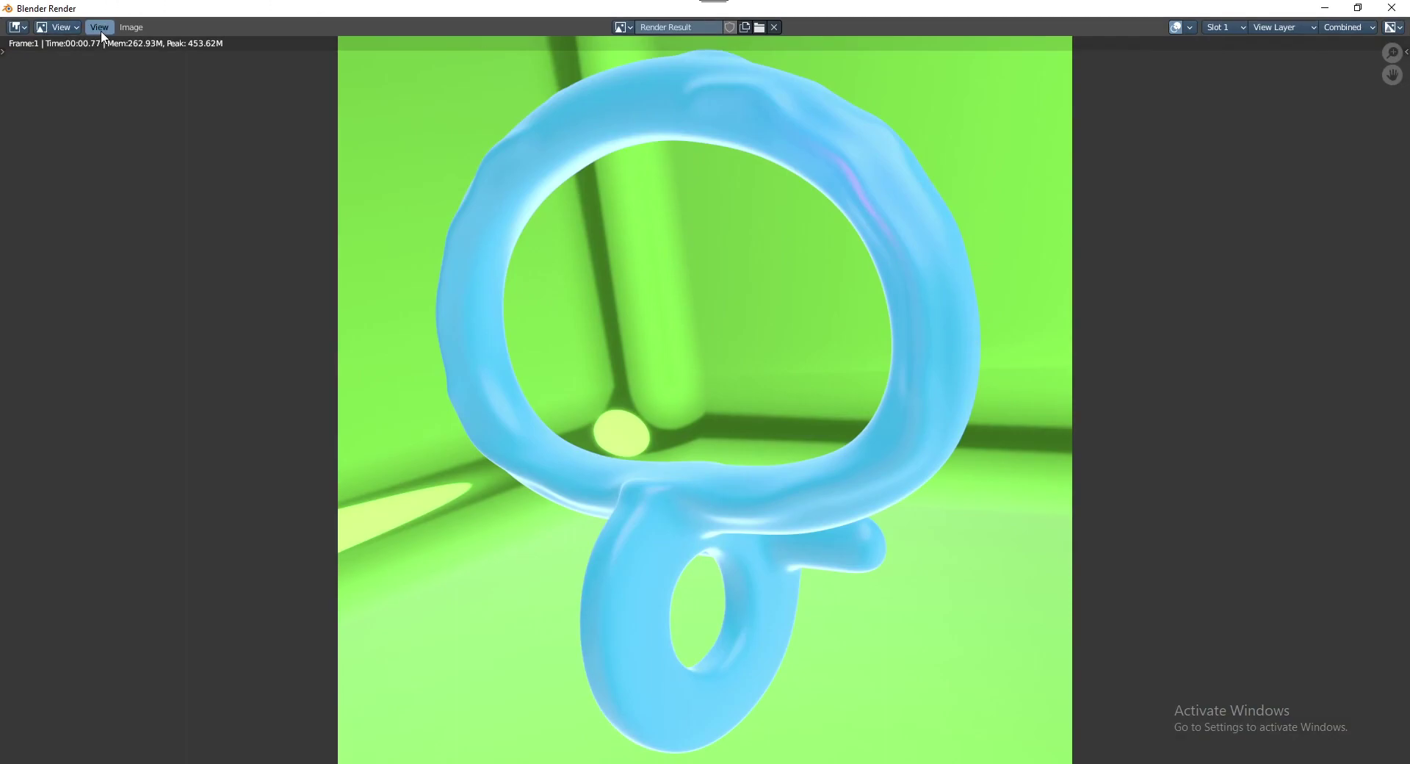
click(129, 27)
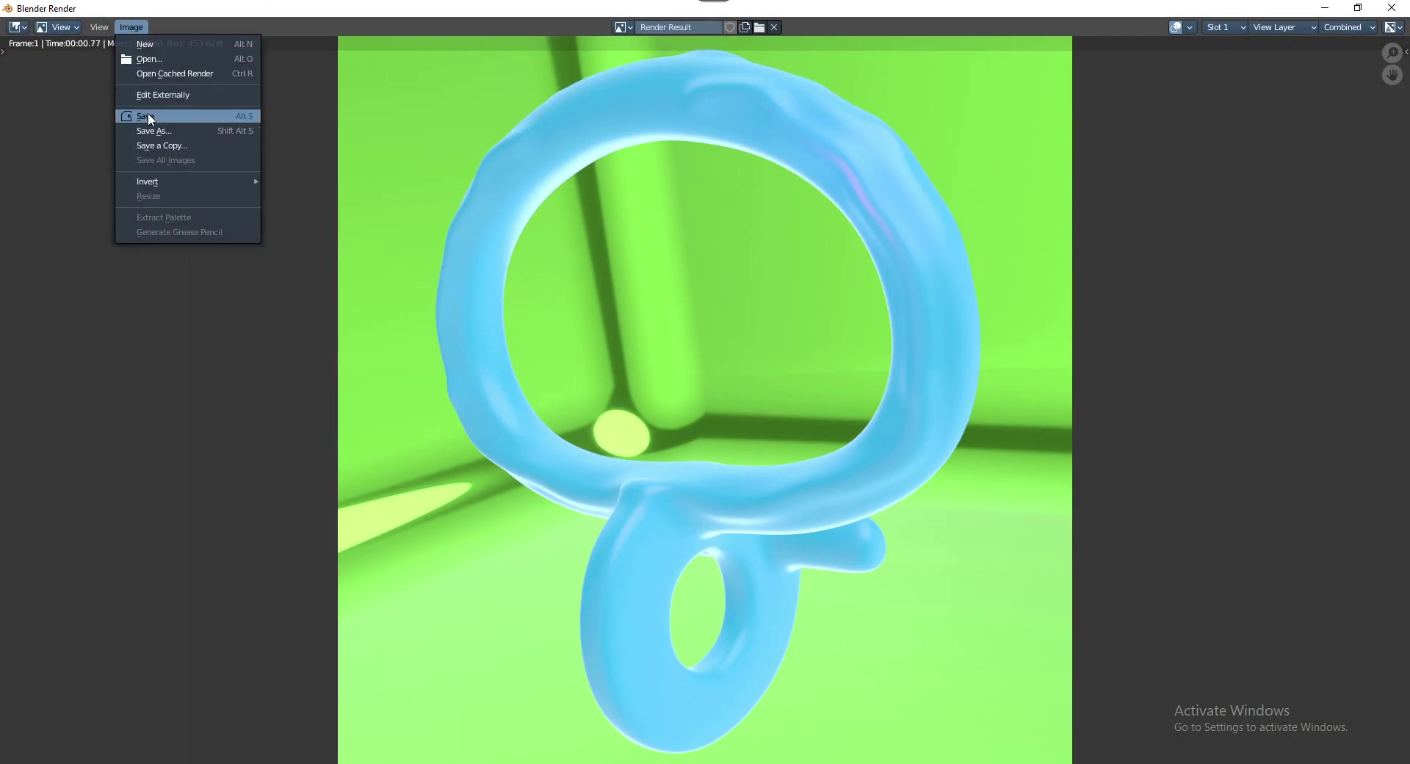
click(11, 756)
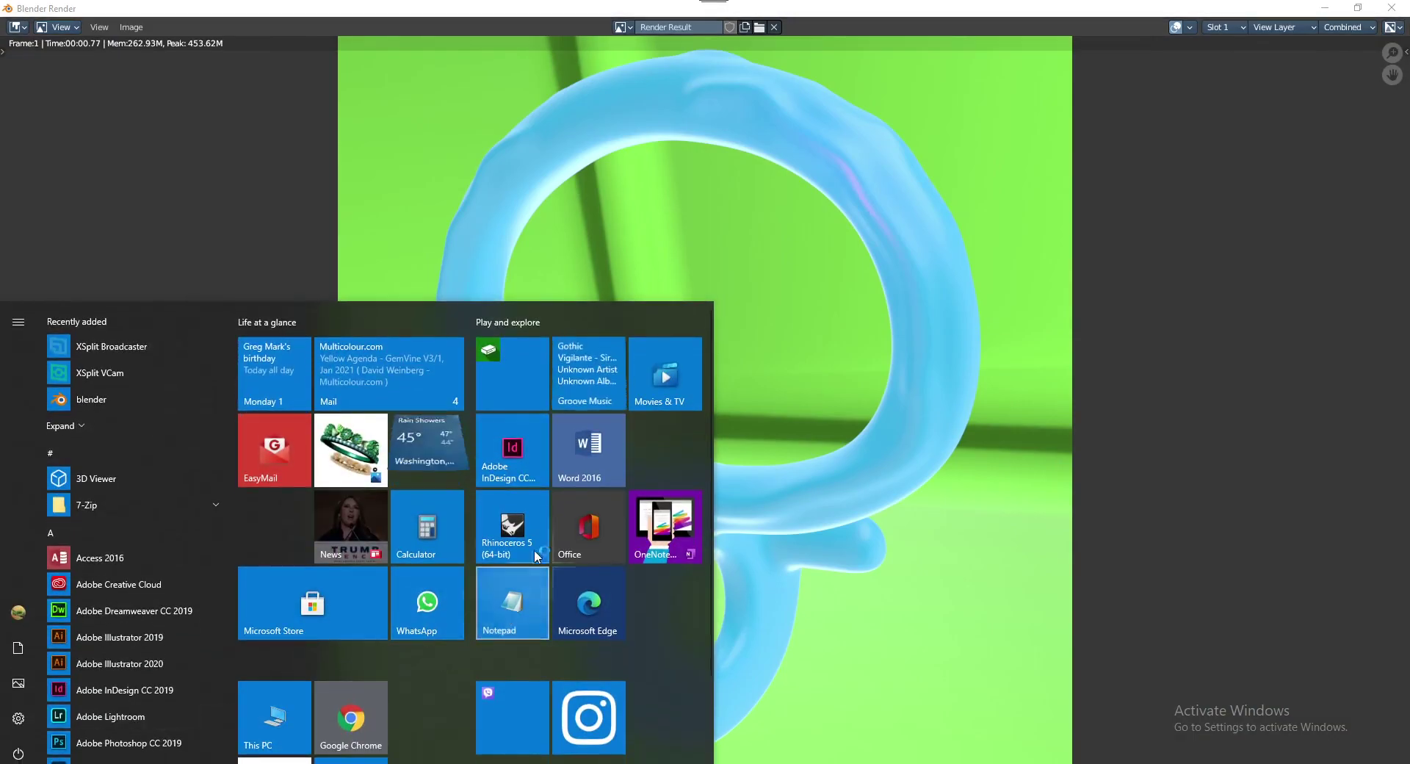
In a new Notepad note, type the heading POWER OF BLENDER 3D, then TUTORIALS and RENDERING lines
click(512, 599)
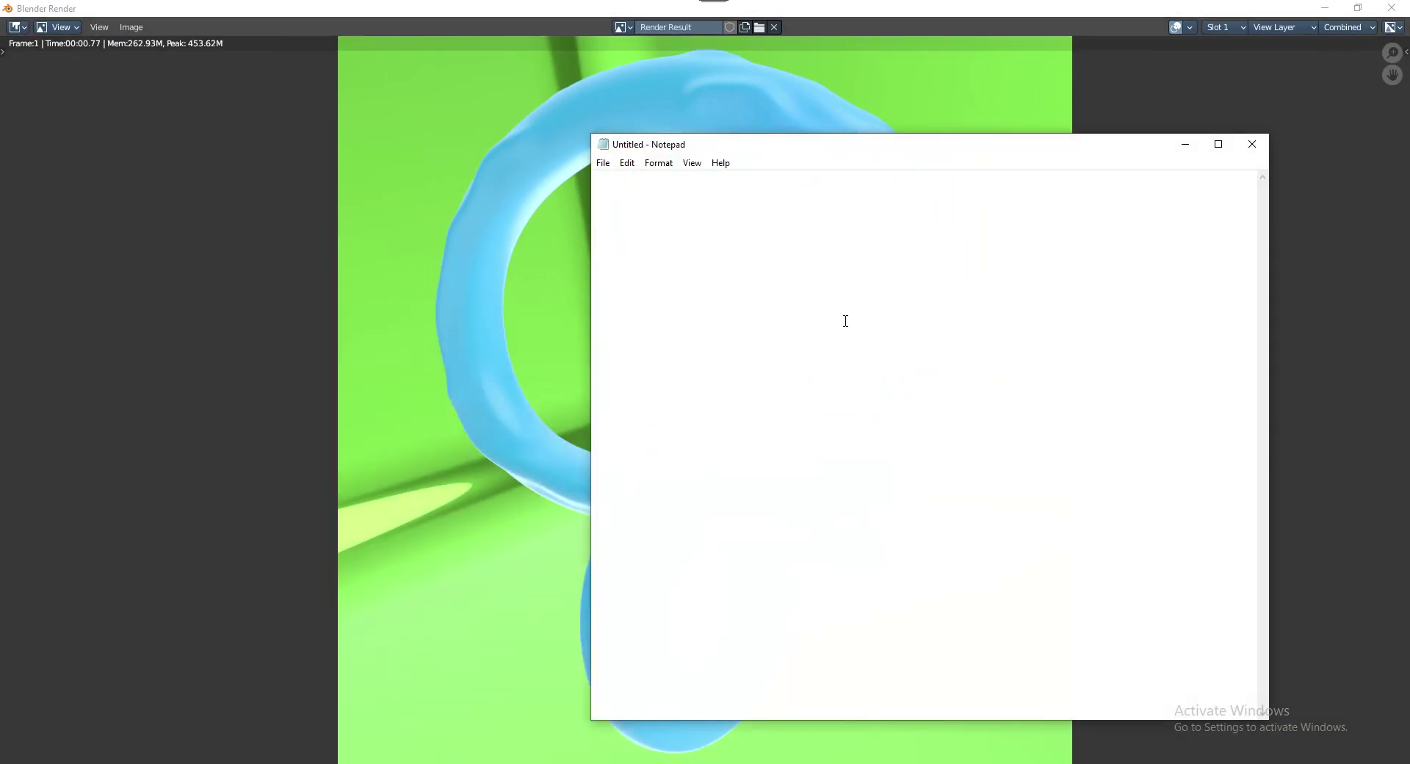
text(POWER)
text( OF BL)
text(ENDER )
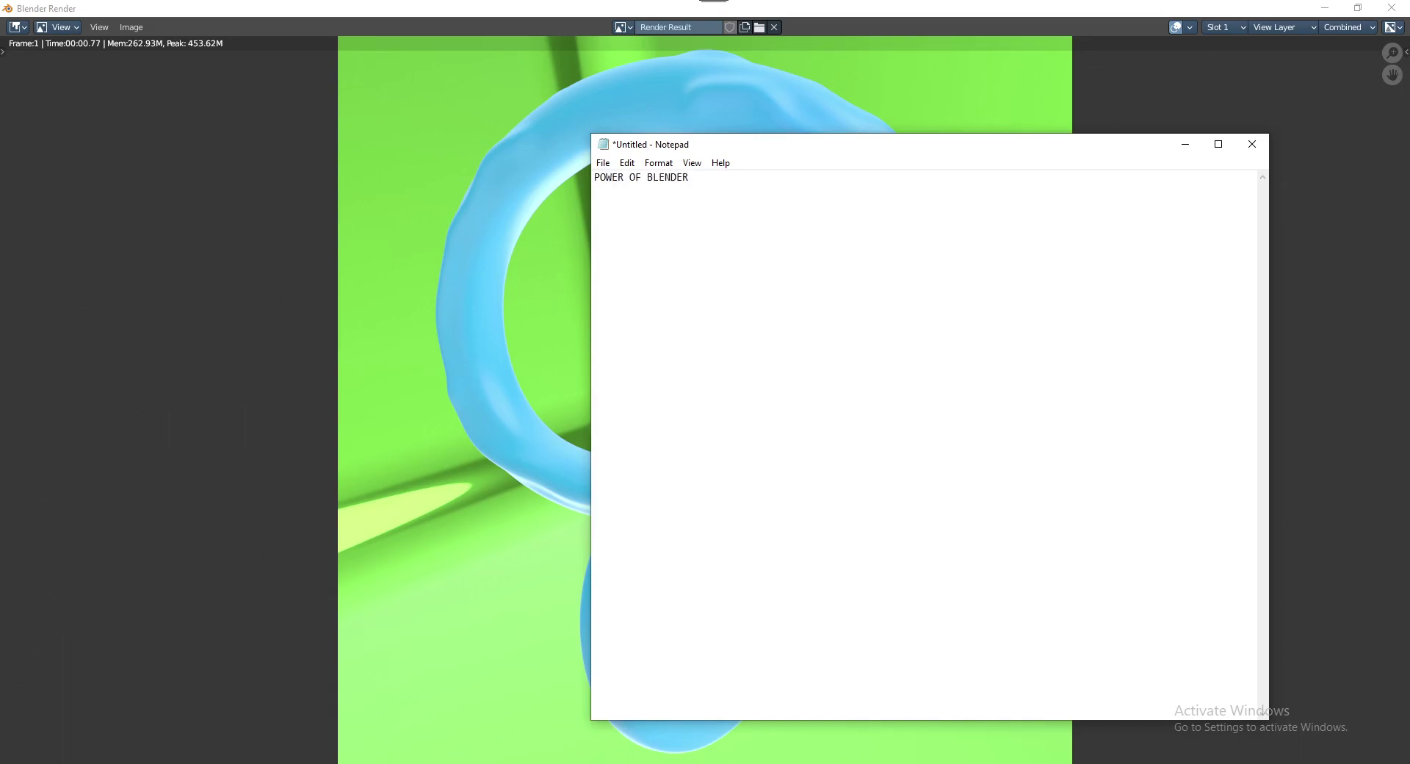
text(3D)
key(Return)
text(TUTO)
text(RIALS)
key(Return)
text(RENDERING)
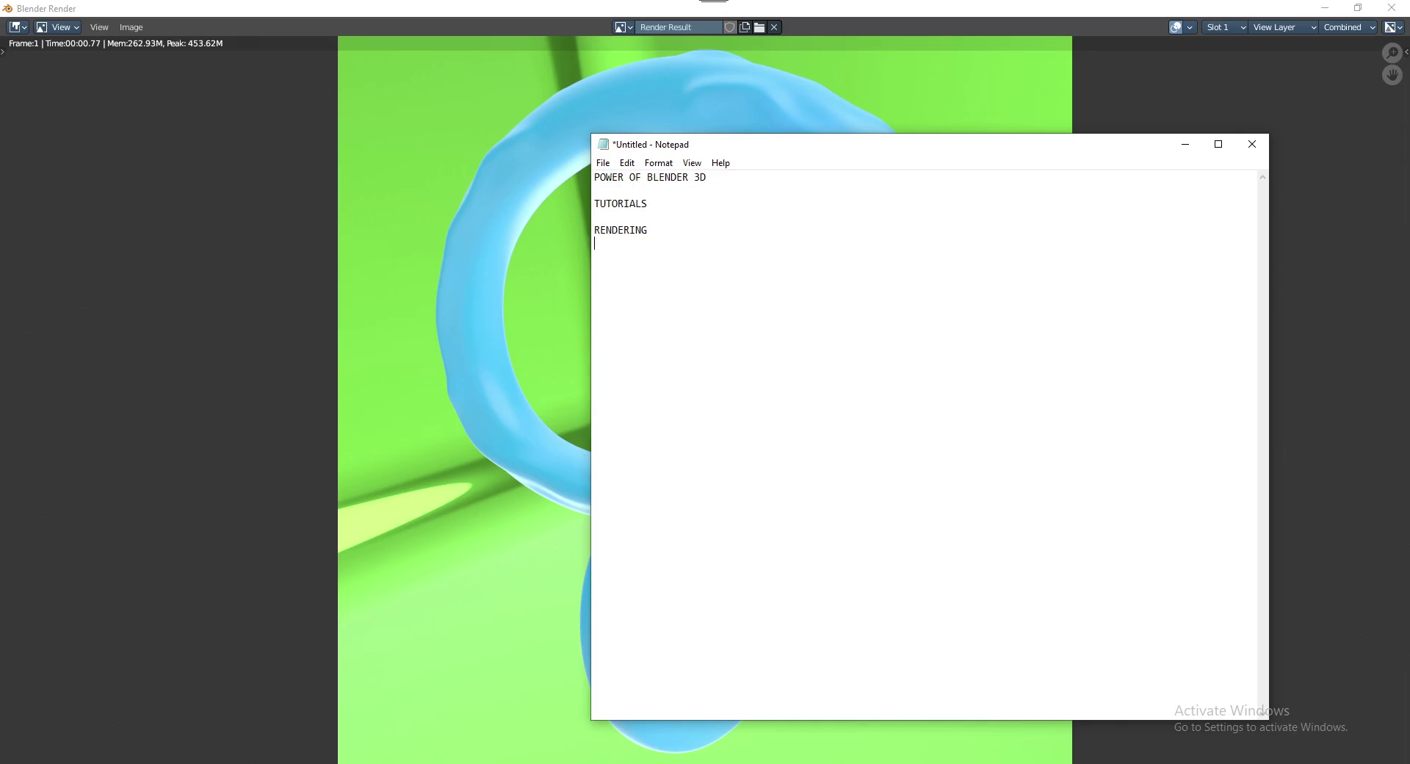
key(Return)
Add the SCULPTING line, correcting the ACULPTING typo
text(ACUL)
text(PTING)
click(600, 246)
key(BackSpace)
text(S)
key(Return)
Add the MODELING, SUBDIVISION and BLENDER.ORG free-download lines, sign off with BYE 4 NOW and C U, and stop the recording
text(MODELING )
text(SU)
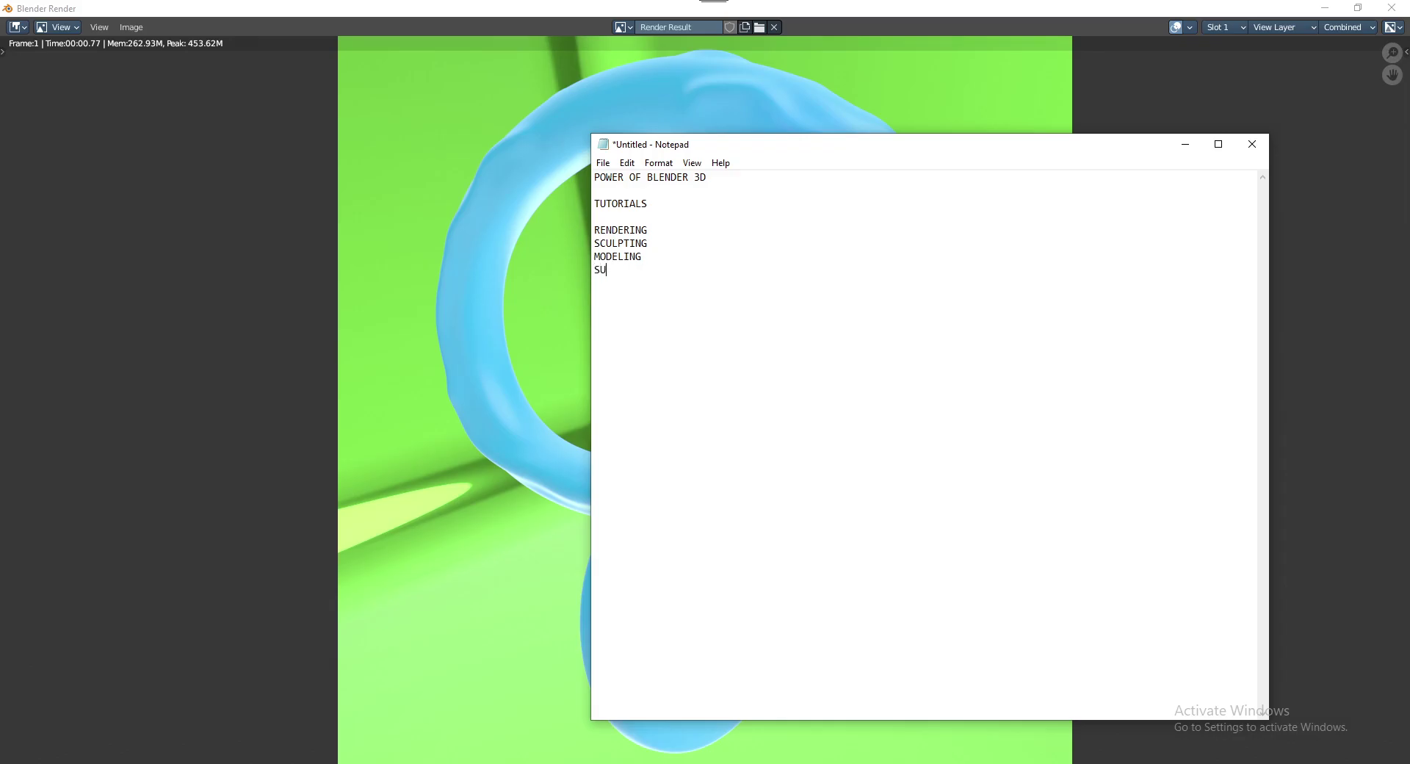
text(BDIVISION )
text(CAN )
text(DOWNLOA)
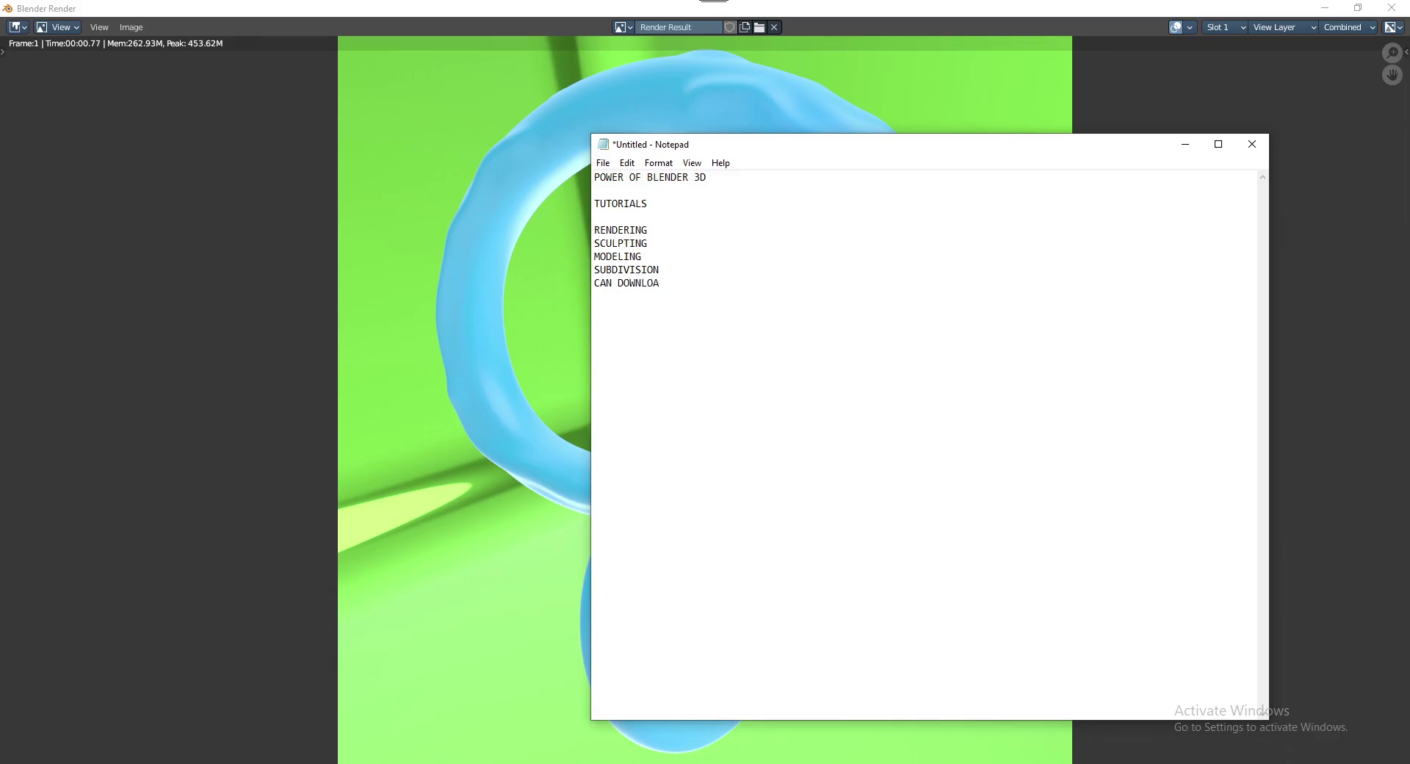
text(D FOR FREE )
text(FOREVE)
text(R )
text(BLENDE)
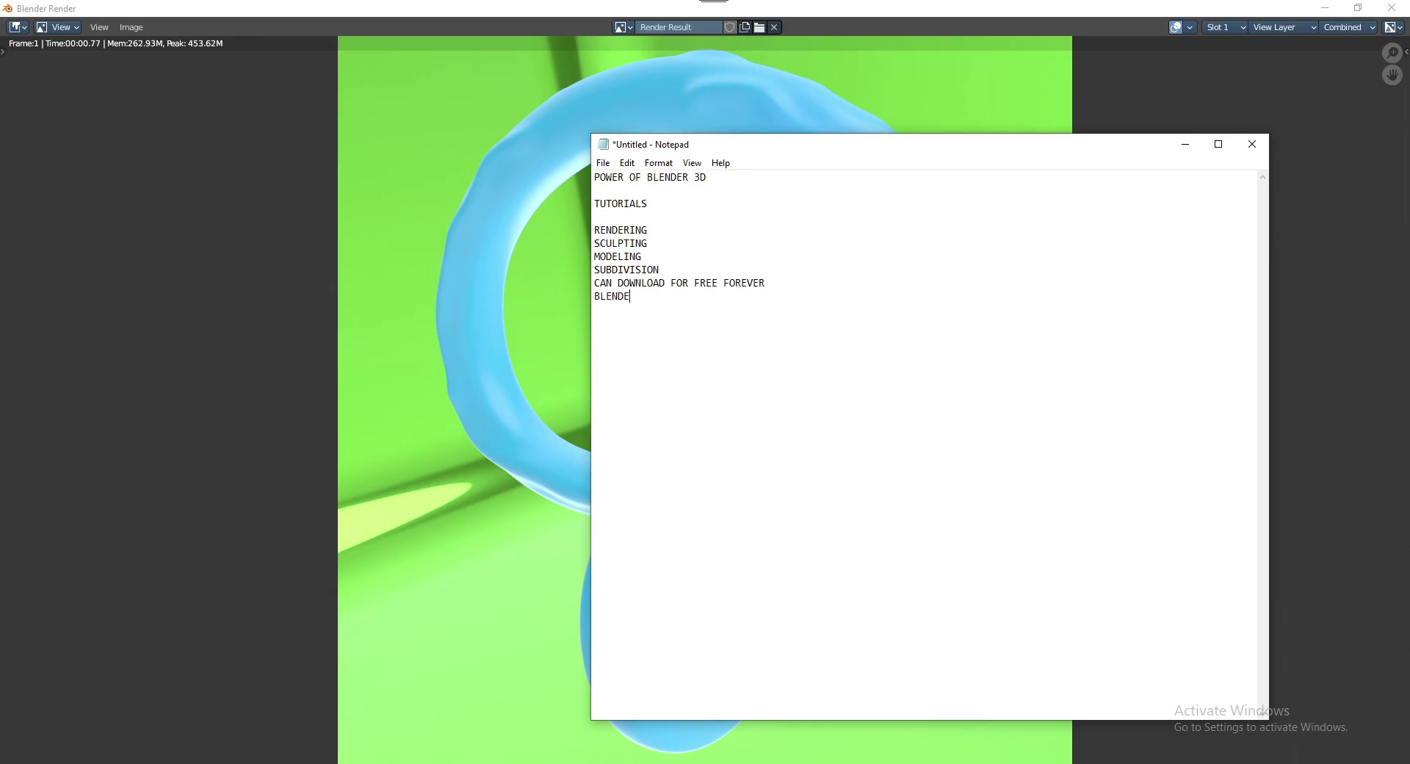
text(R )
text(FROM )
text(BLENDER.)
text(ORG  )
text(SOON )
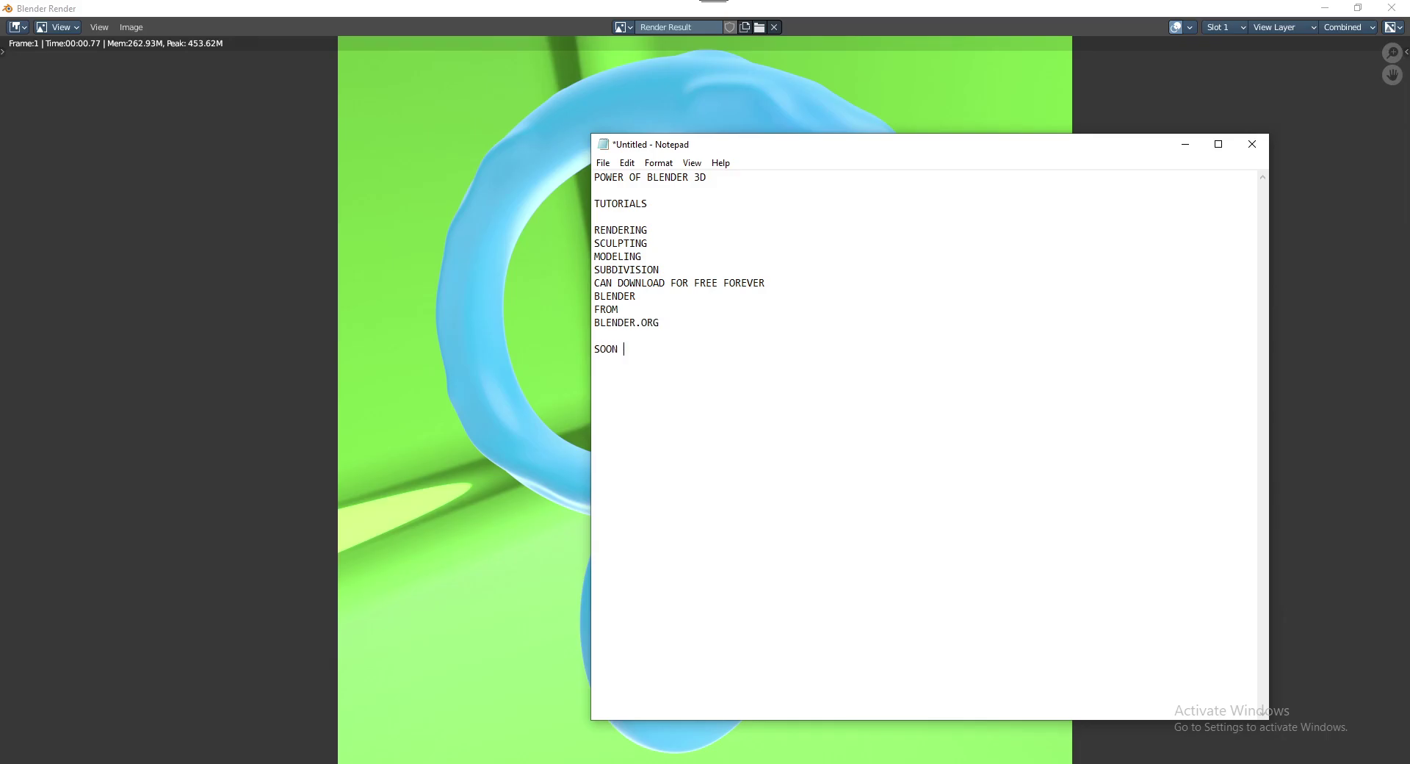
text(MORE )
text(NEW )
text(TUT)
text(ORIALS D)
text(EEP A)
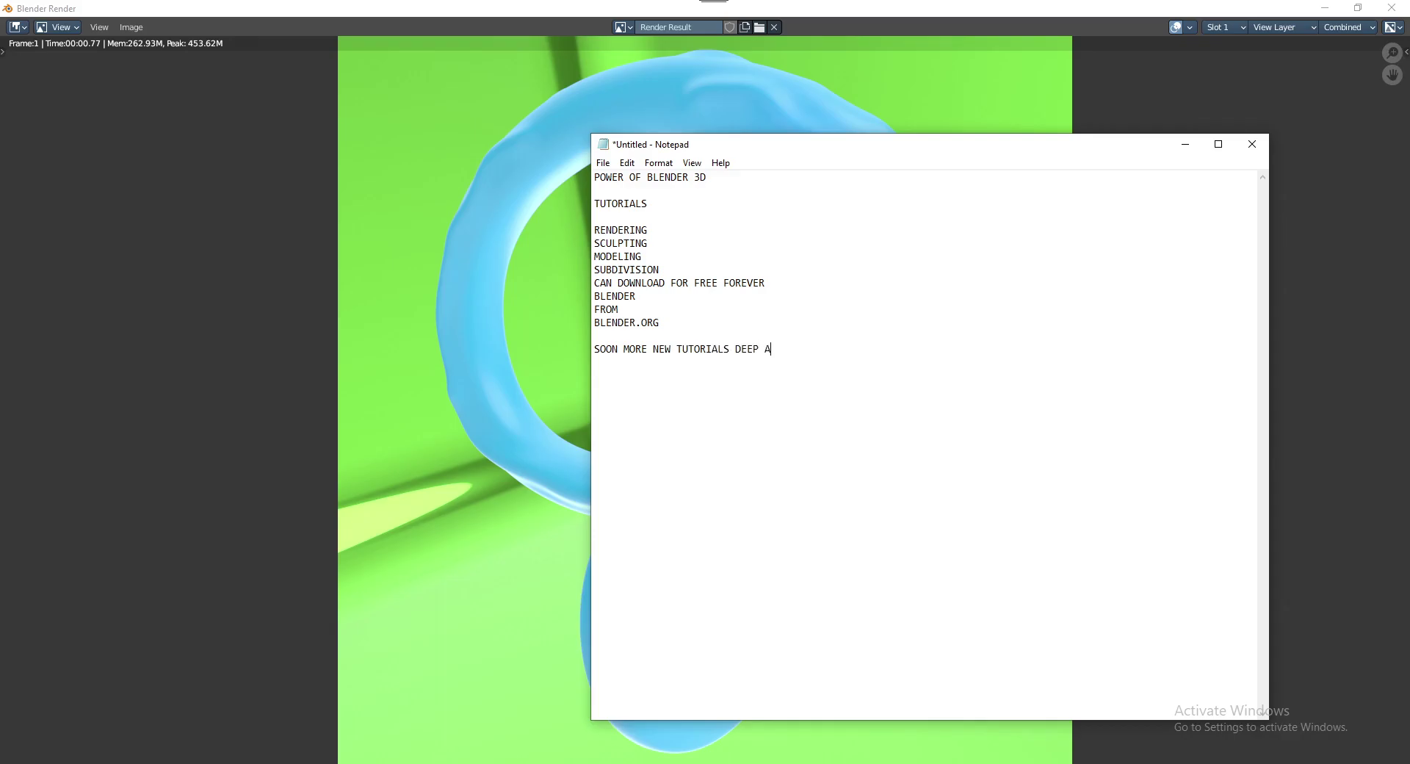
text(ND DEEP  )
text(THANK YOU )
text(FOR WATCH)
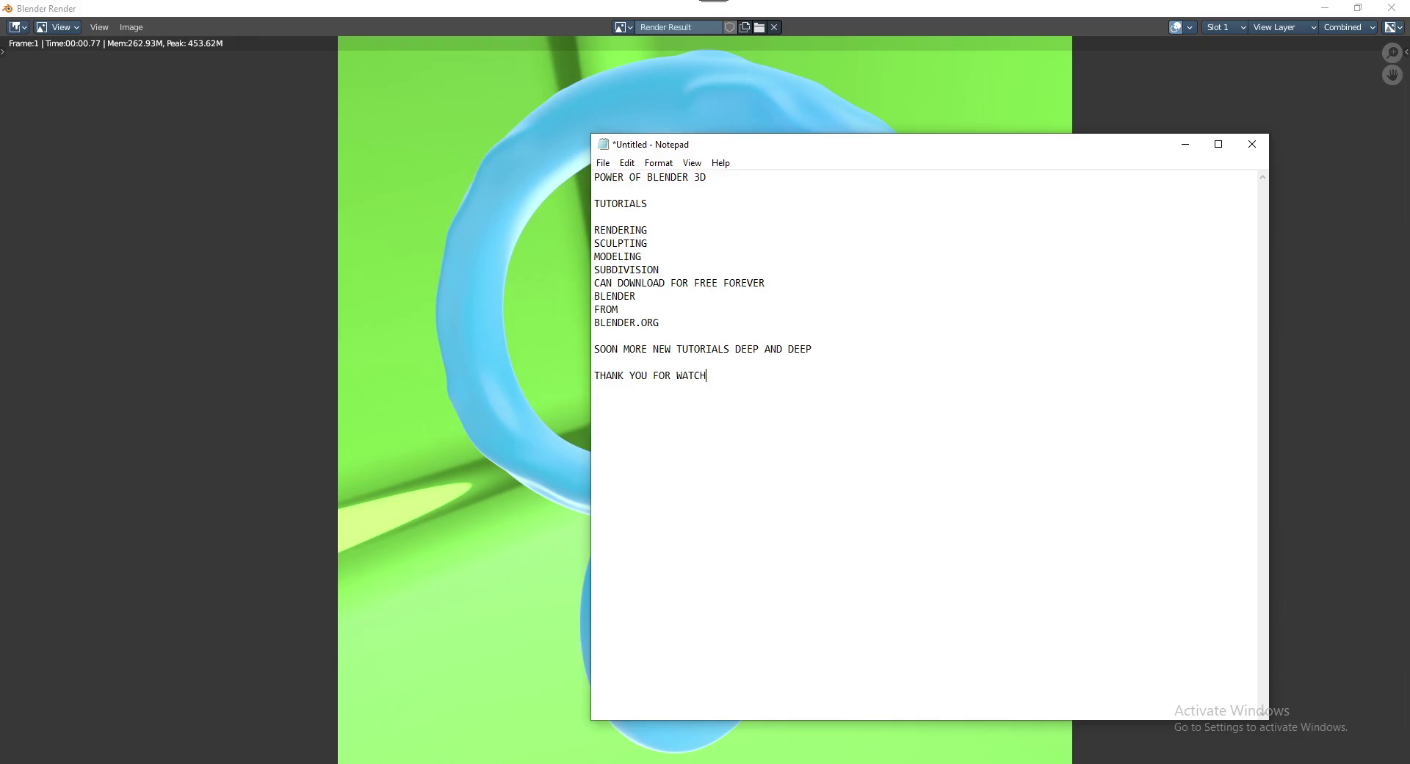
text( AND S)
text(UBSCRIBE )
text(SHARE  )
text(---)
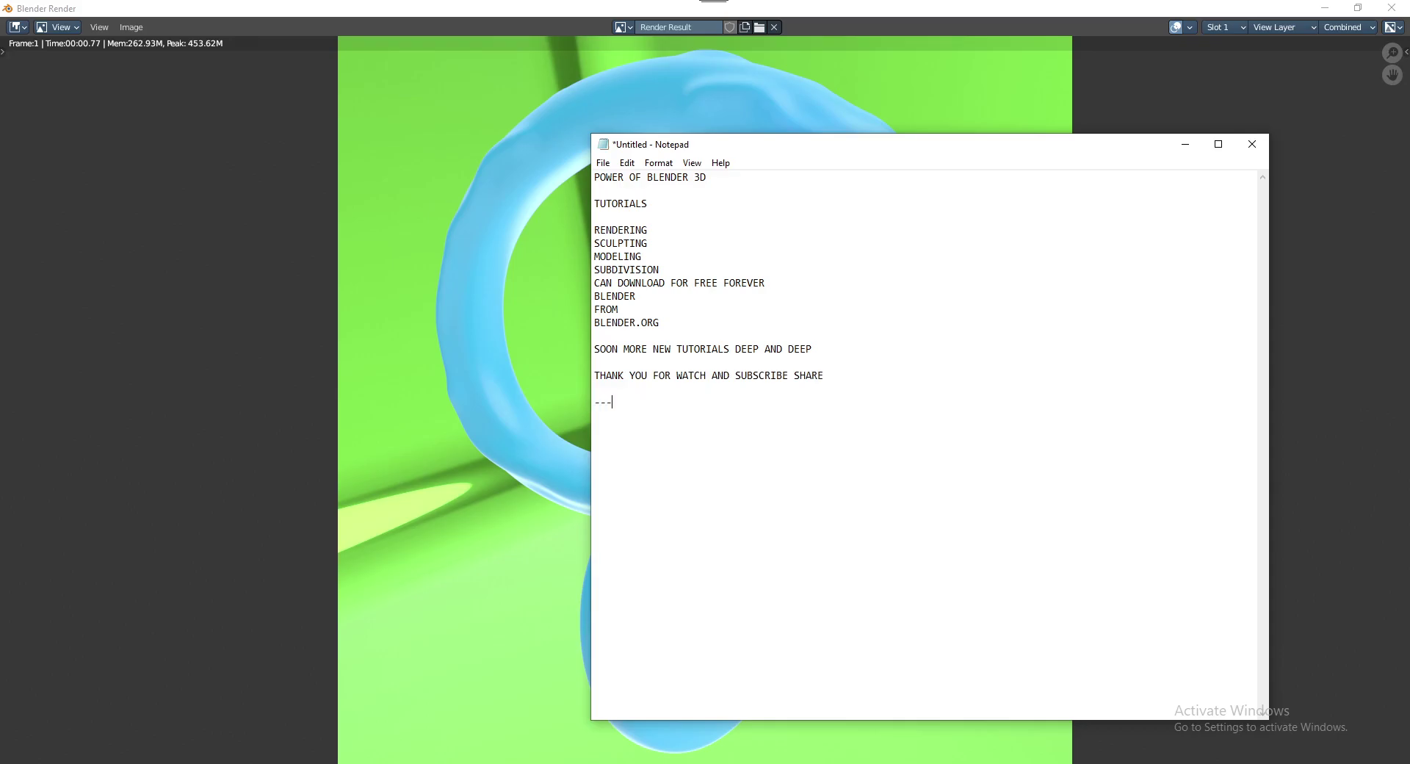
text(--- )
text(S)
key(BackSpace)
text(Y)
text(E )
text(4 )
text(NO)
text(W  )
text(C)
text(   U)
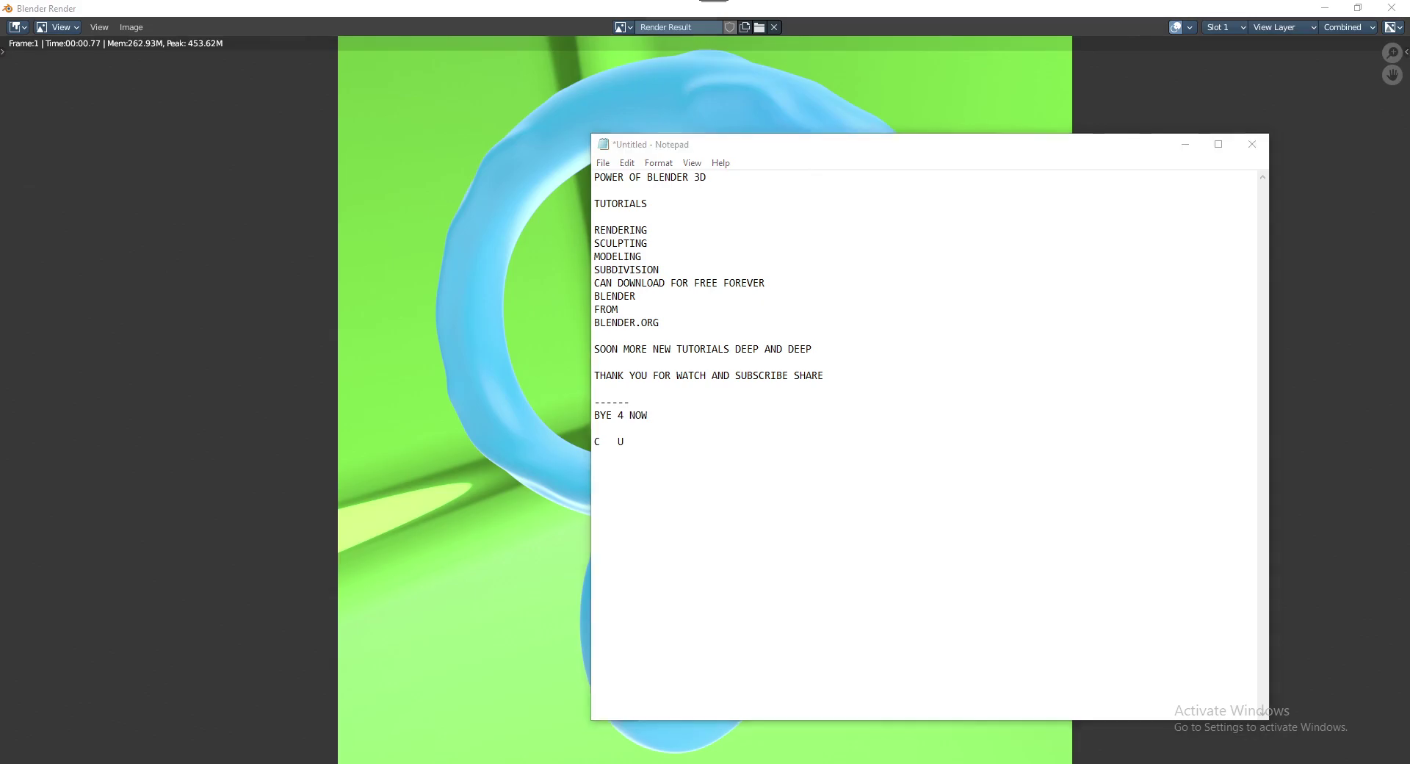
key(alt+Tab)
click(1092, 555)
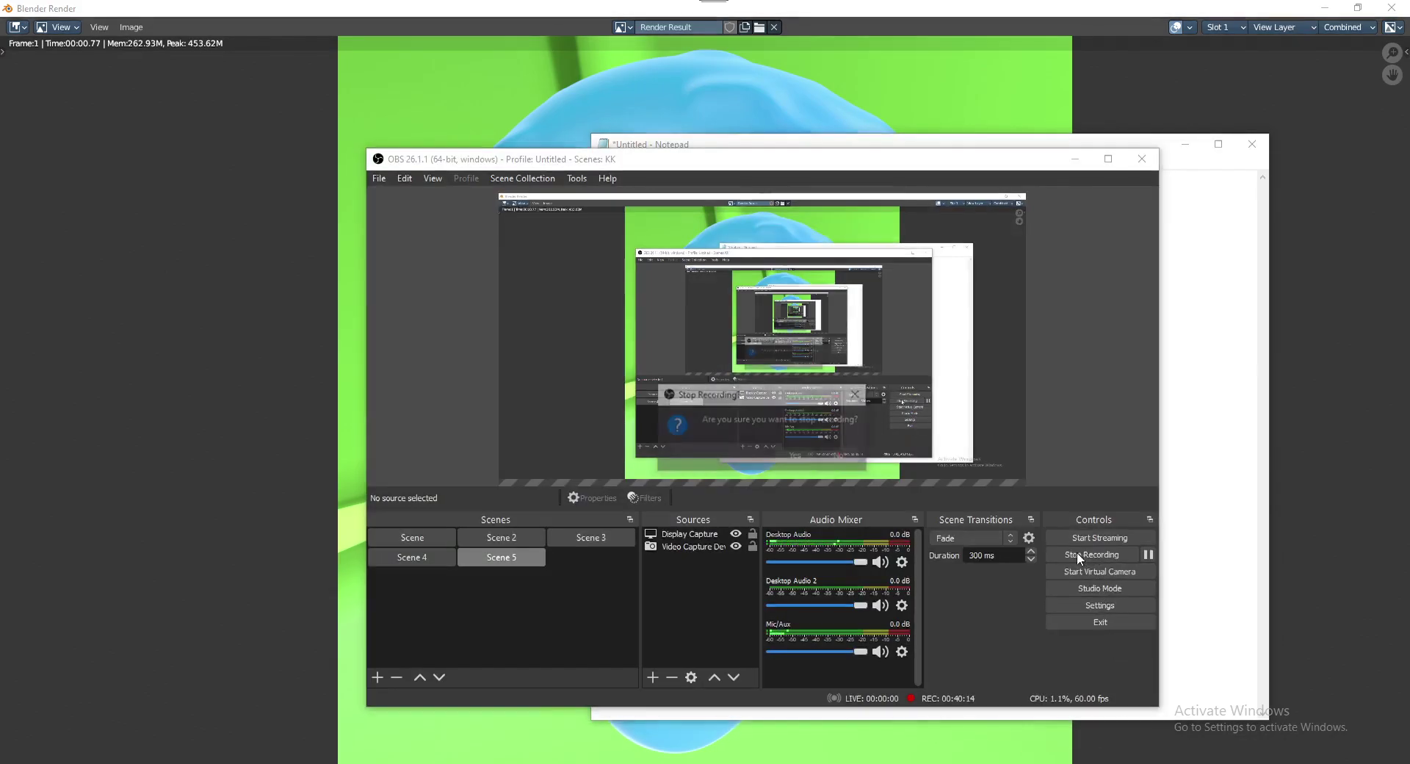